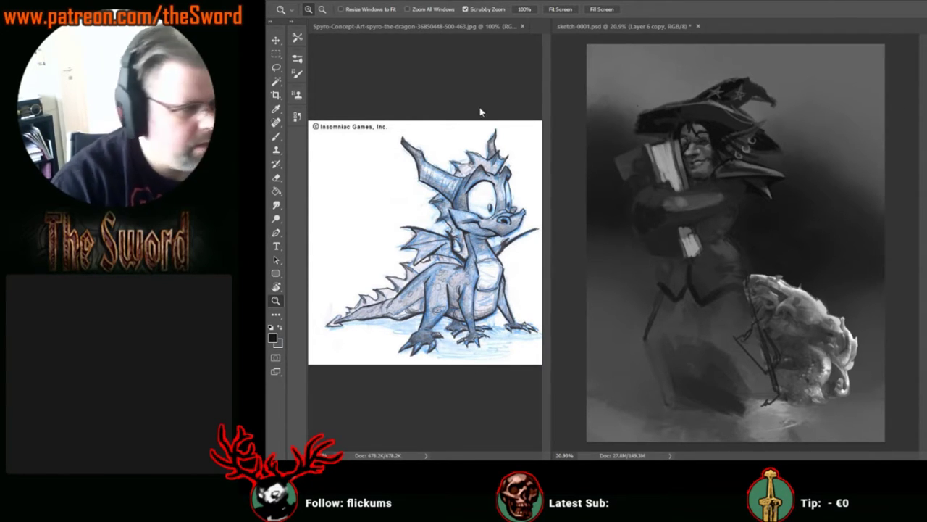
{"action": "left_click", "coordinate": [277, 136]}
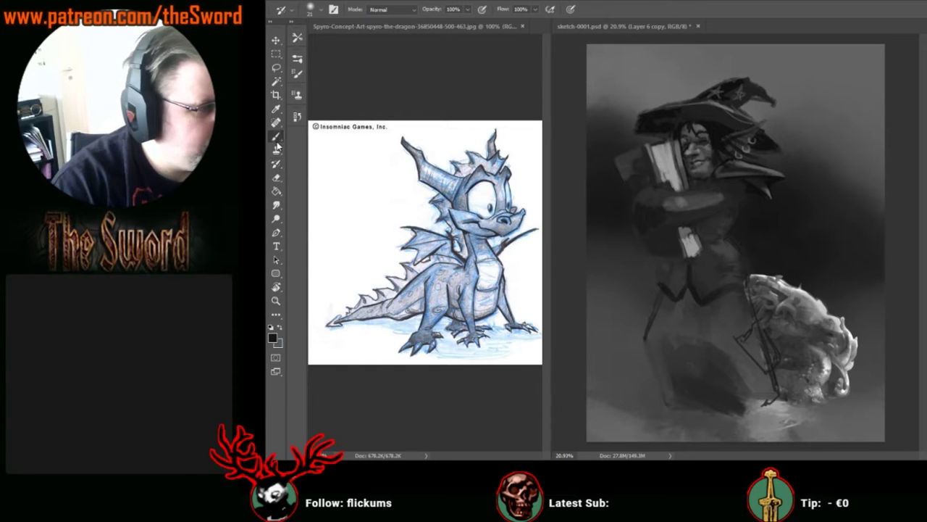
{"action": "left_click", "coordinate": [277, 191]}
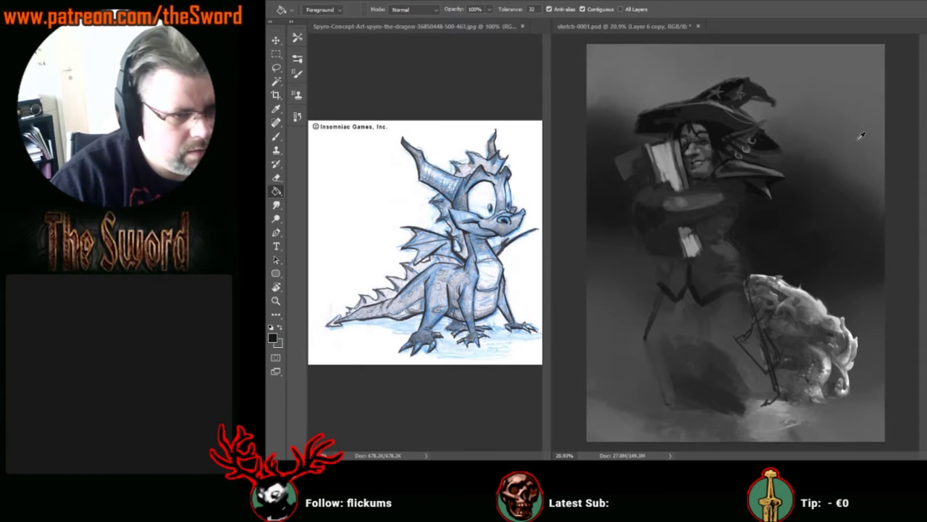
{"action": "key", "text": "x"}
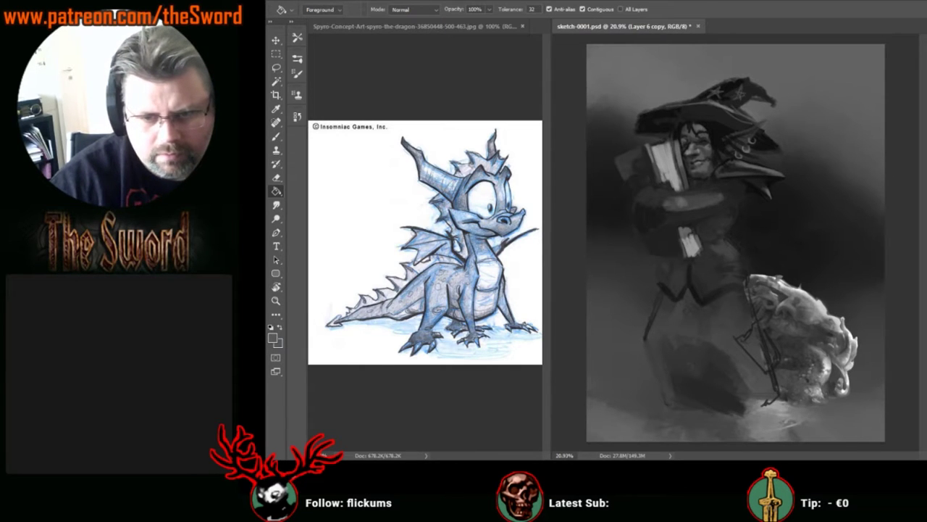
{"action": "key", "text": "x"}
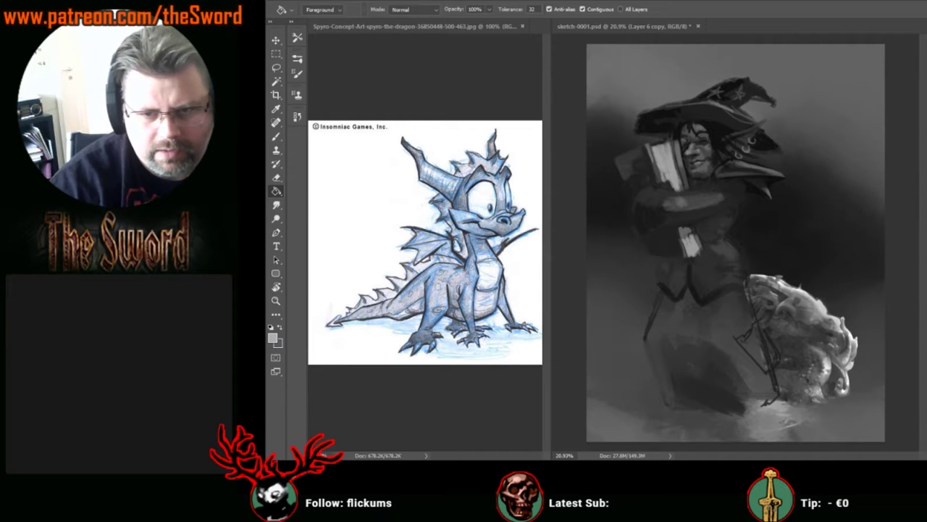
- Save a copy of the painting as a JPEG with quality 12 (Maximum) and the Baseline ("Standard") format
{"action": "left_click", "coordinate": [293, 3]}
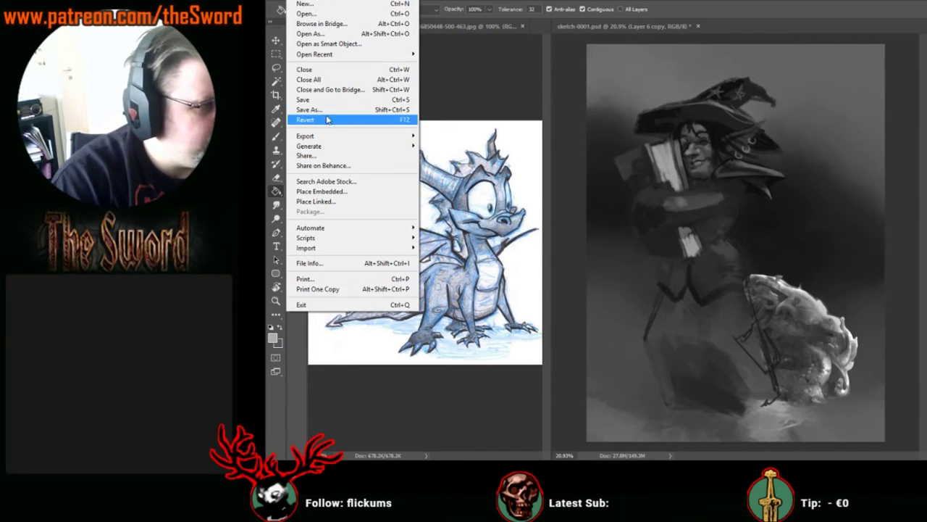
{"action": "left_click", "coordinate": [330, 110]}
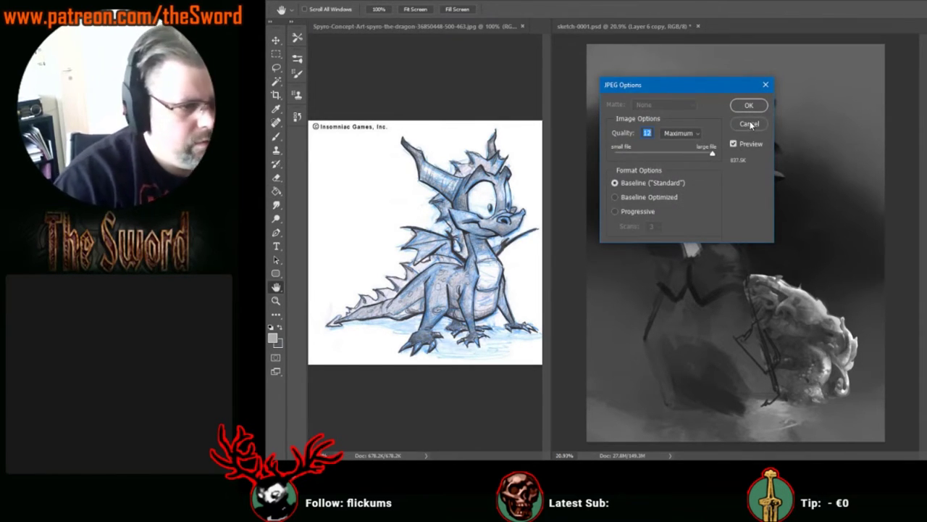
{"action": "left_click", "coordinate": [750, 106]}
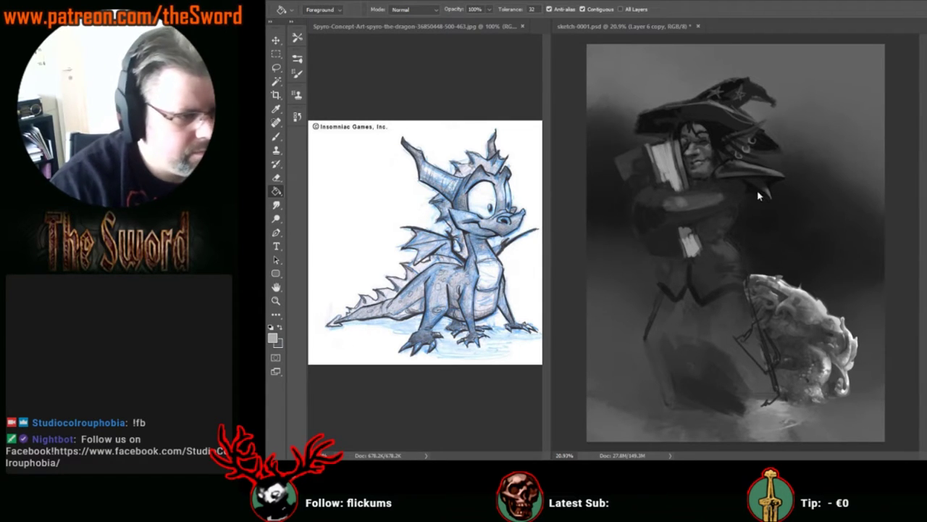
- Select the range of layers starting from Layer 5 and merge them into one layer
{"action": "left_click", "coordinate": [276, 300]}
{"action": "left_click", "coordinate": [772, 297]}
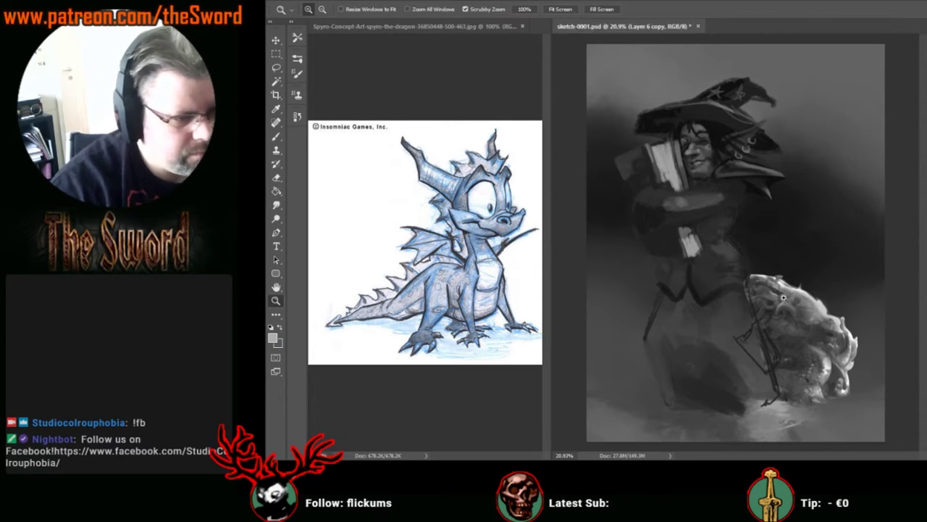
{"action": "scroll", "coordinate": [841, 275], "scroll_direction": "down", "scroll_amount": 3}
{"action": "left_click_drag", "start_coordinate": [841, 275], "coordinate": [842, 276]}
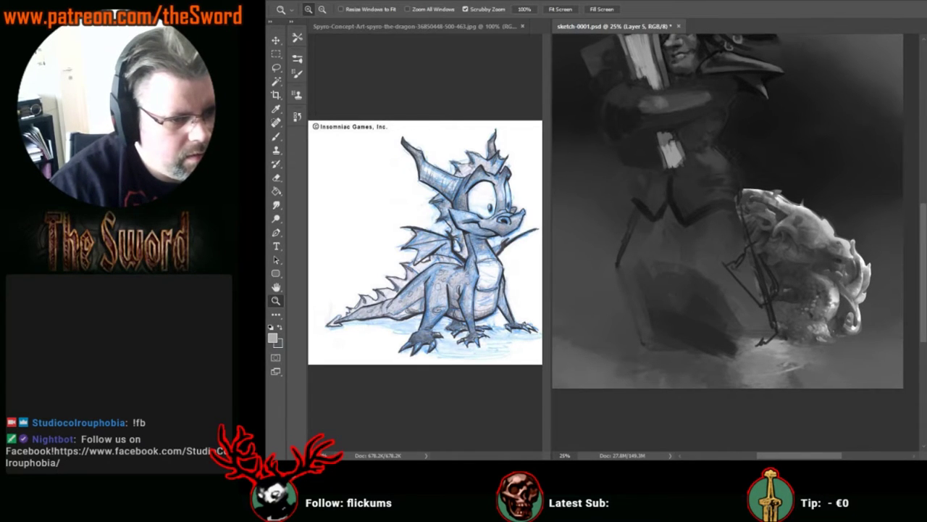
{"action": "left_click", "coordinate": [926, 377], "text": "shift"}
{"action": "right_click", "coordinate": [926, 376]}
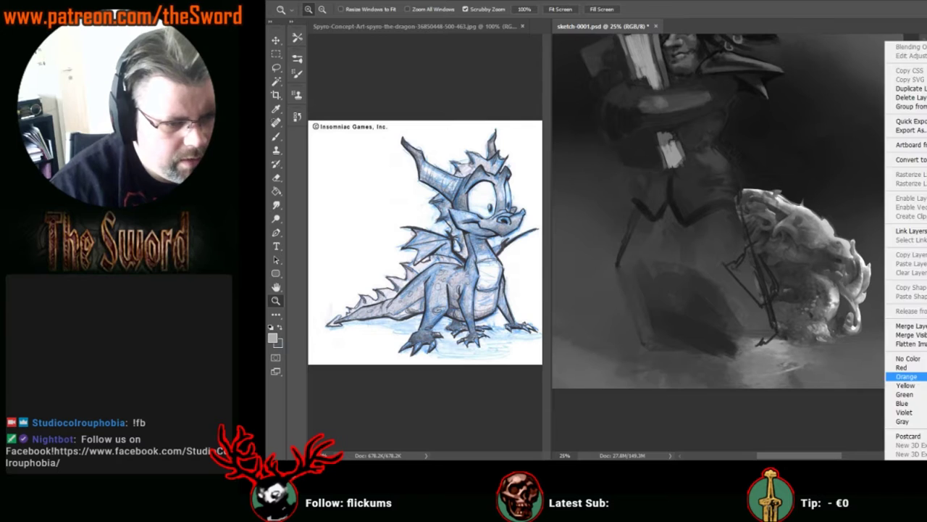
{"action": "left_click", "coordinate": [911, 326]}
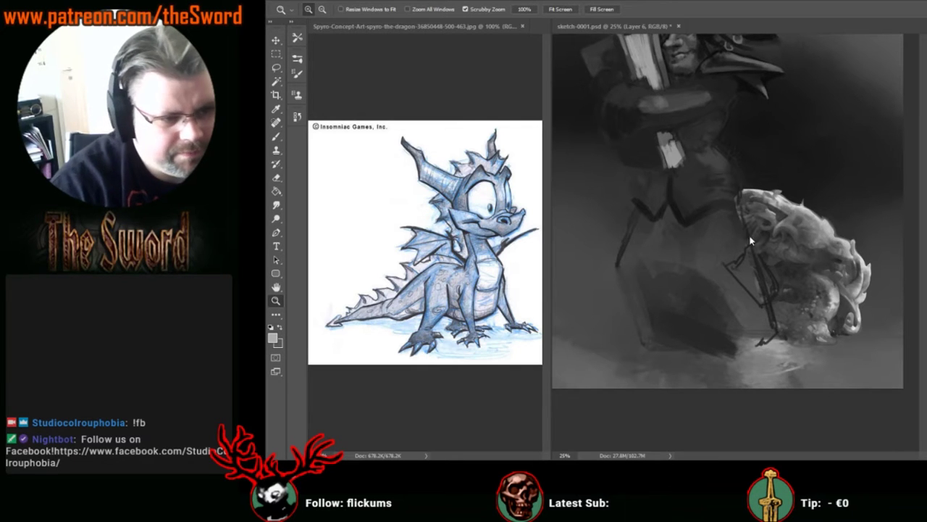
- Paint over the side of the dragon's head with sampled grey tones, using the Brush tool reduced to 15 px
{"action": "left_click_drag", "start_coordinate": [806, 222], "coordinate": [861, 257]}
{"action": "mouse_move", "coordinate": [854, 225]}
{"action": "left_mouse_down"}
{"action": "mouse_move", "coordinate": [834, 249]}
{"action": "mouse_move", "coordinate": [807, 254]}
{"action": "left_mouse_up"}
{"action": "left_click", "coordinate": [276, 136]}
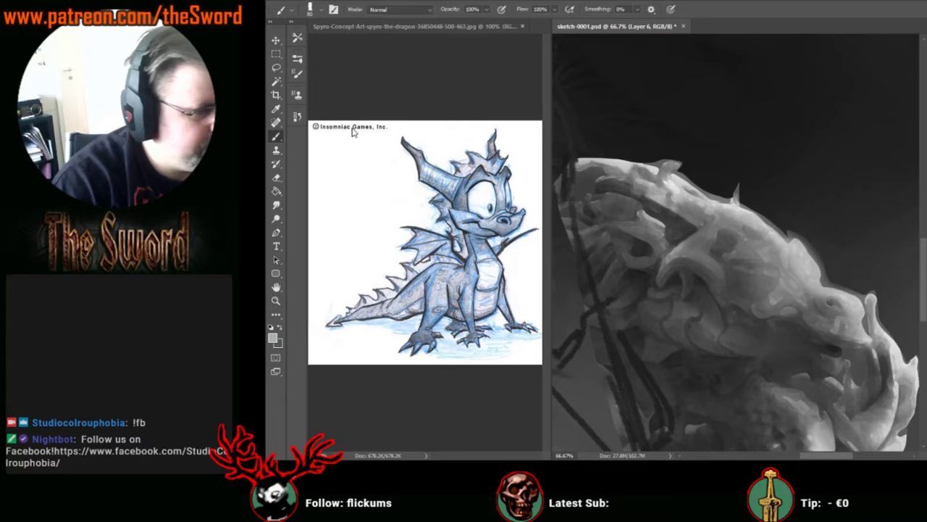
{"action": "key", "text": "bracketleft"}
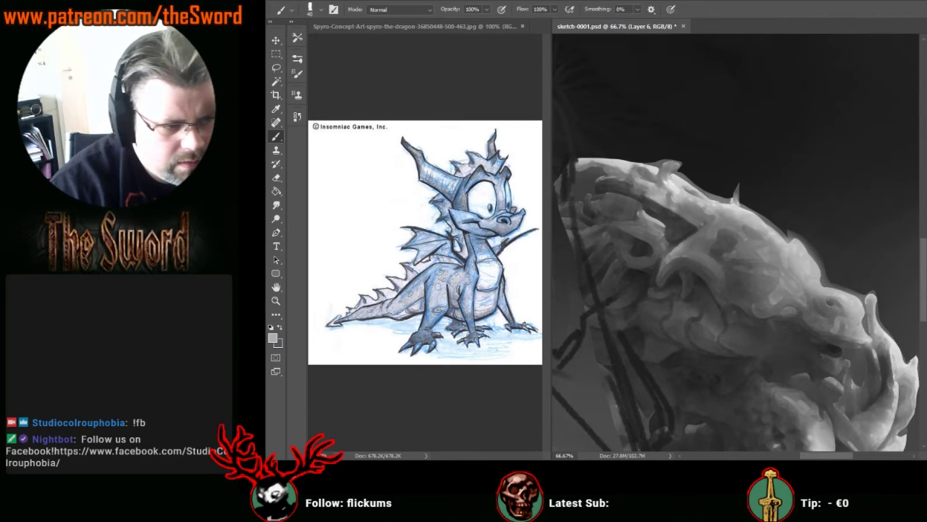
{"action": "left_click", "coordinate": [748, 276], "text": "alt"}
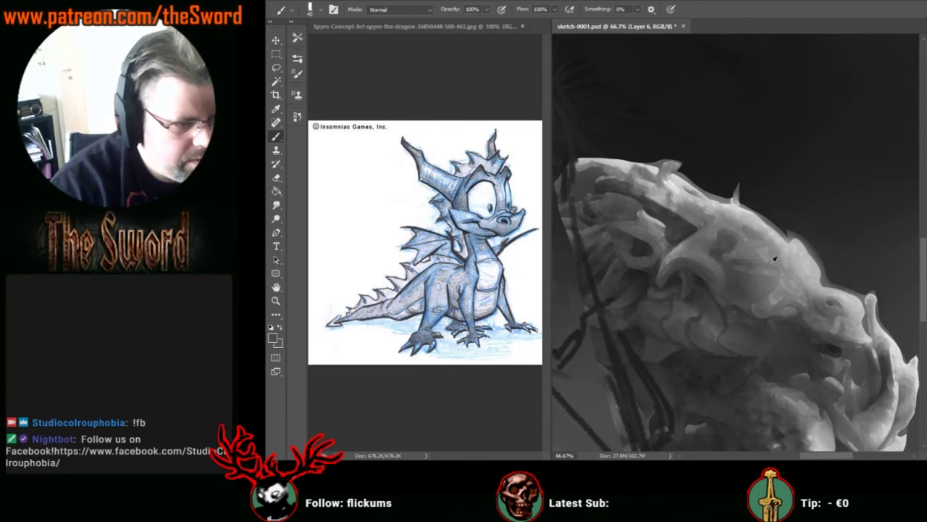
{"action": "key", "text": "bracketleft"}
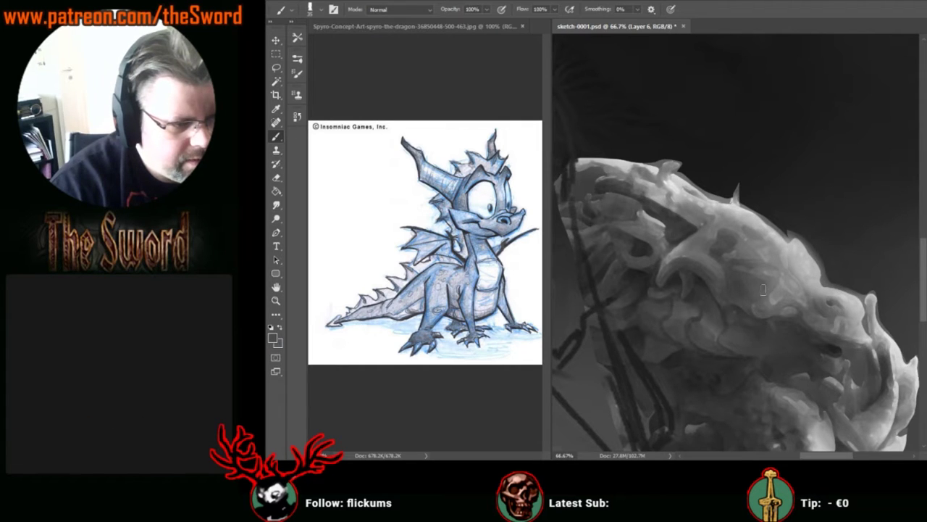
{"action": "key", "text": "bracketleft"}
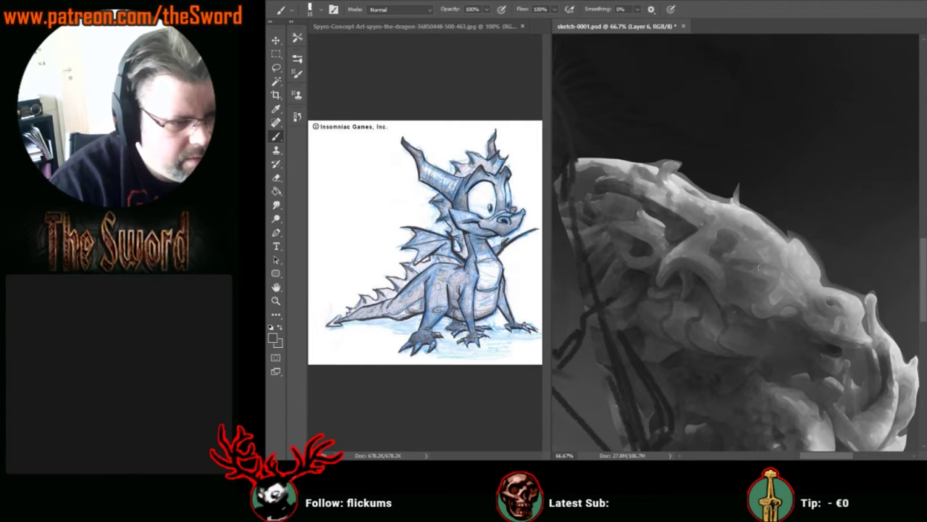
{"action": "mouse_move", "coordinate": [758, 267]}
{"action": "left_mouse_down"}
{"action": "mouse_move", "coordinate": [739, 144]}
{"action": "mouse_move", "coordinate": [726, 126]}
{"action": "left_mouse_up"}
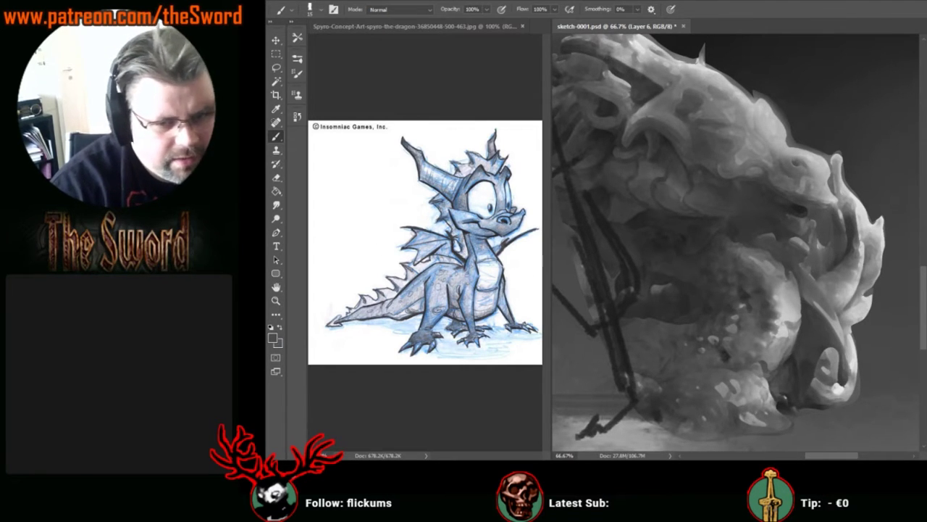
- Refine the shading along the dragon's upper jaw and cheek with greys sampled nearby, using a small brush of up to 10 px
{"action": "left_click", "coordinate": [749, 181], "text": "alt"}
{"action": "right_click", "coordinate": [747, 185]}
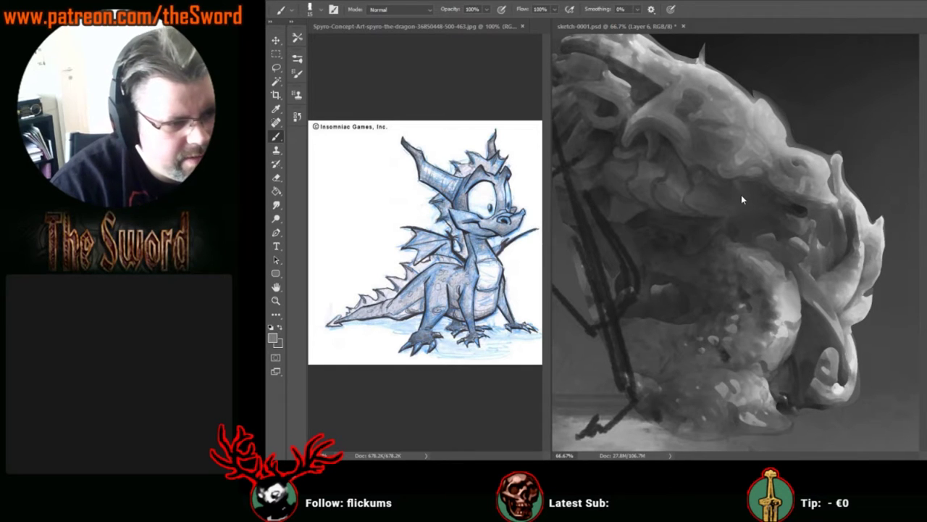
{"action": "double_click", "coordinate": [741, 194]}
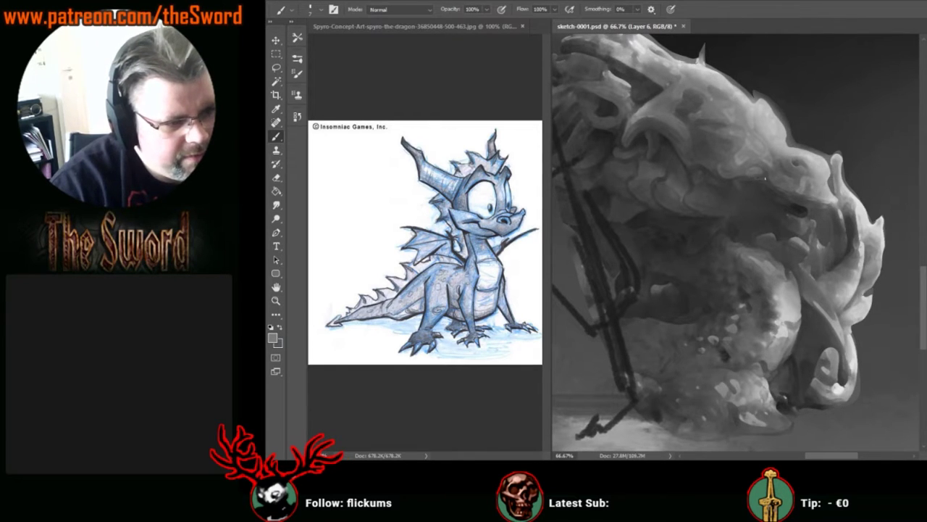
{"action": "left_click", "coordinate": [773, 170], "text": "alt"}
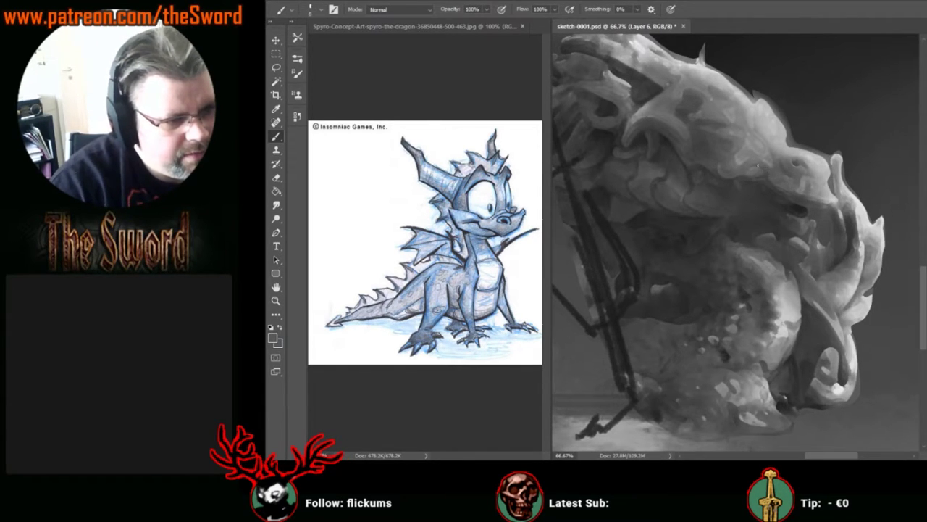
{"action": "left_click", "coordinate": [744, 151], "text": "alt"}
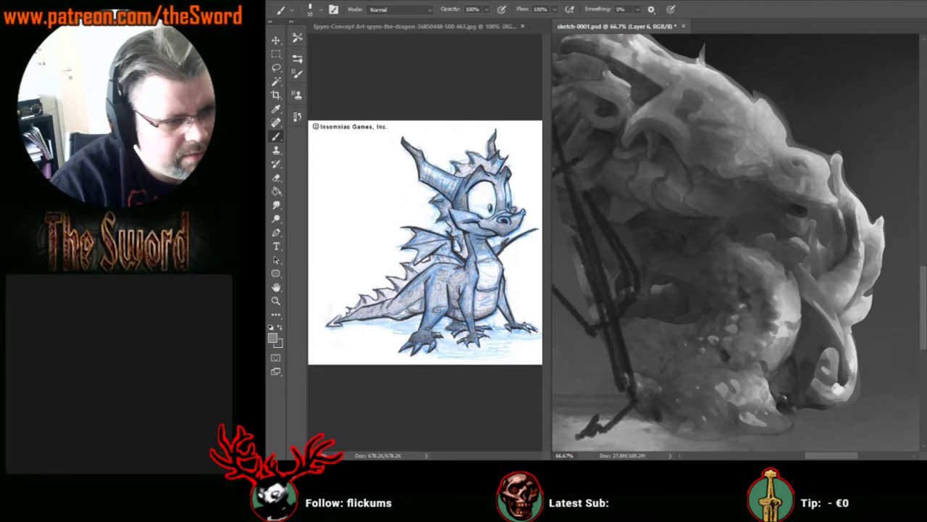
{"action": "left_click", "coordinate": [741, 155], "text": "alt"}
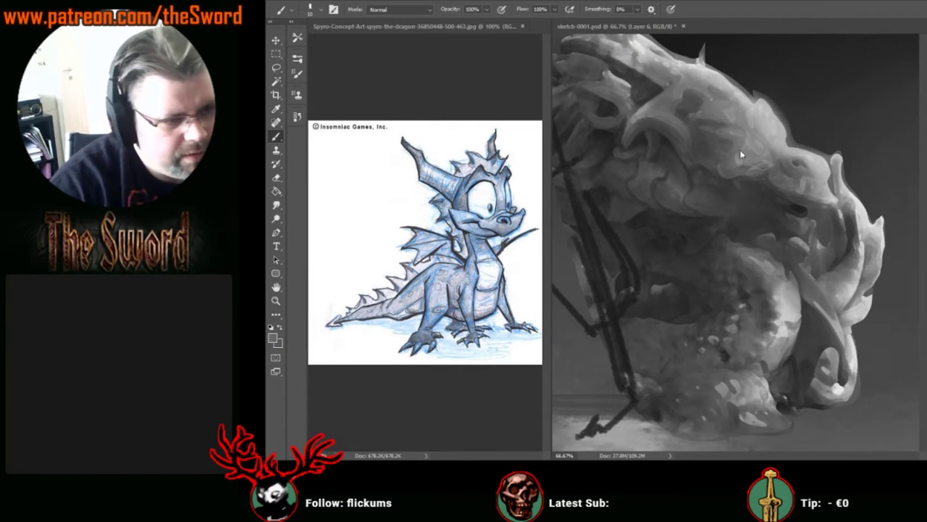
- Enlarge the texturedsquare brush to 35 px and blend the shading across the dragon's cheek and brow
{"action": "key", "text": "bracketright"}
{"action": "key", "text": "bracketright"}
{"action": "key", "text": "bracketright"}
{"action": "key", "text": "bracketright"}
{"action": "key", "text": "bracketright"}
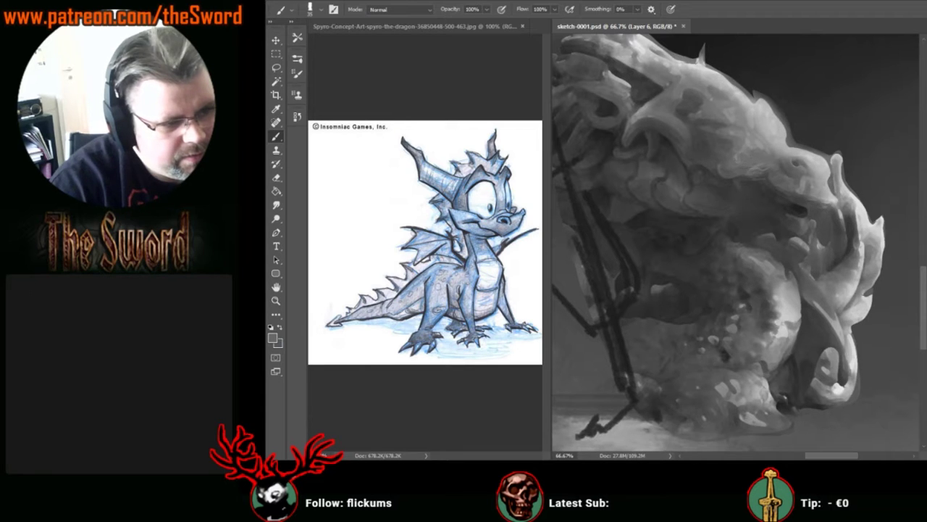
{"action": "right_click", "coordinate": [777, 122]}
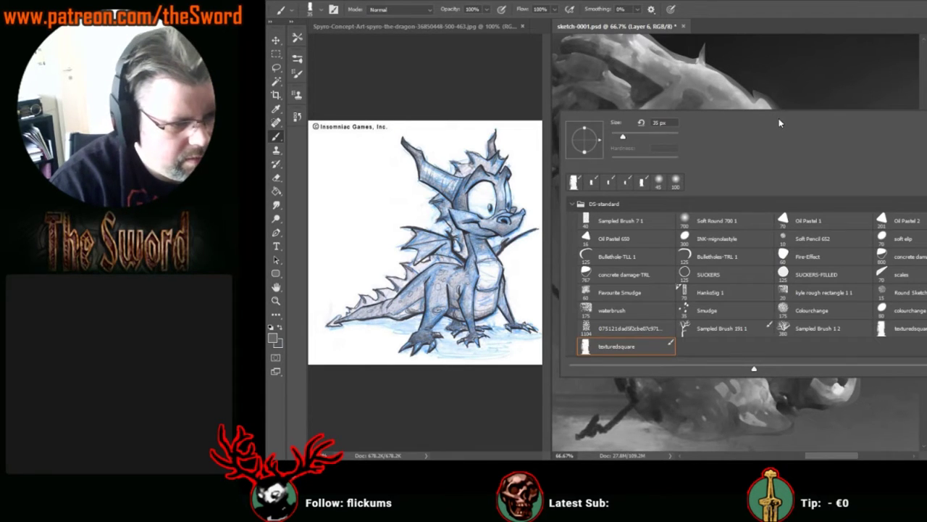
{"action": "left_click", "coordinate": [787, 6]}
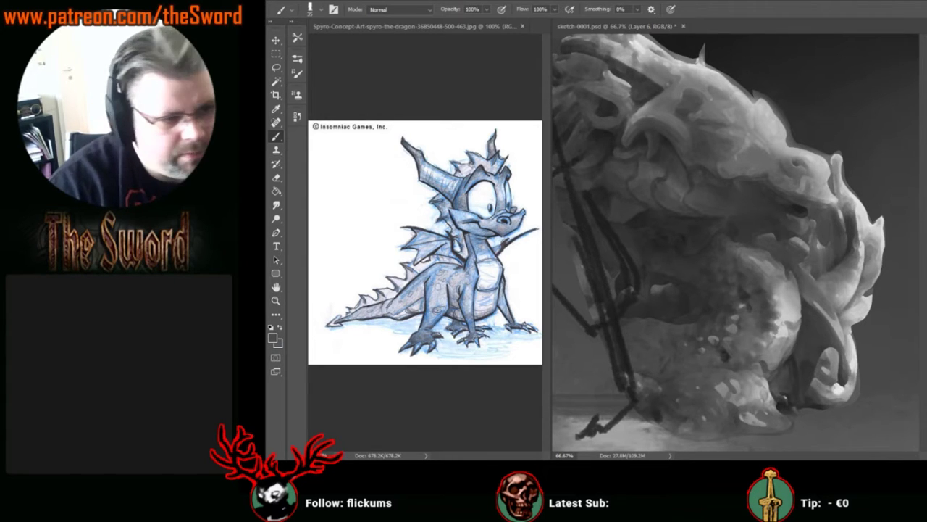
- Reduce the brush to 10 px and paint fine dark marks around the dragon's eye area with a sampled grey
{"action": "left_click", "coordinate": [701, 142]}
{"action": "key", "text": "bracketleft"}
{"action": "key", "text": "bracketleft"}
{"action": "key", "text": "bracketleft"}
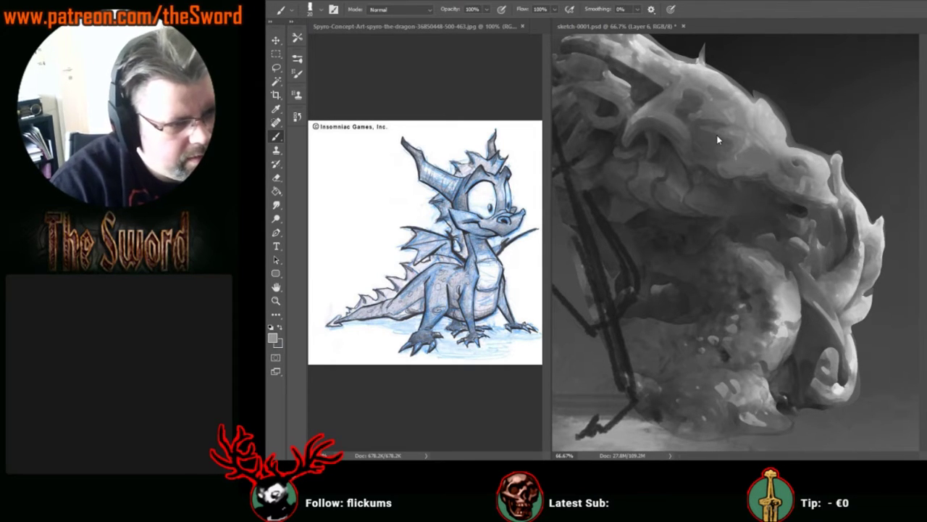
{"action": "key", "text": "bracketleft"}
{"action": "key", "text": "bracketleft"}
{"action": "key", "text": "bracketleft"}
{"action": "key", "text": "bracketleft"}
{"action": "key", "text": "bracketright"}
{"action": "key", "text": "bracketright"}
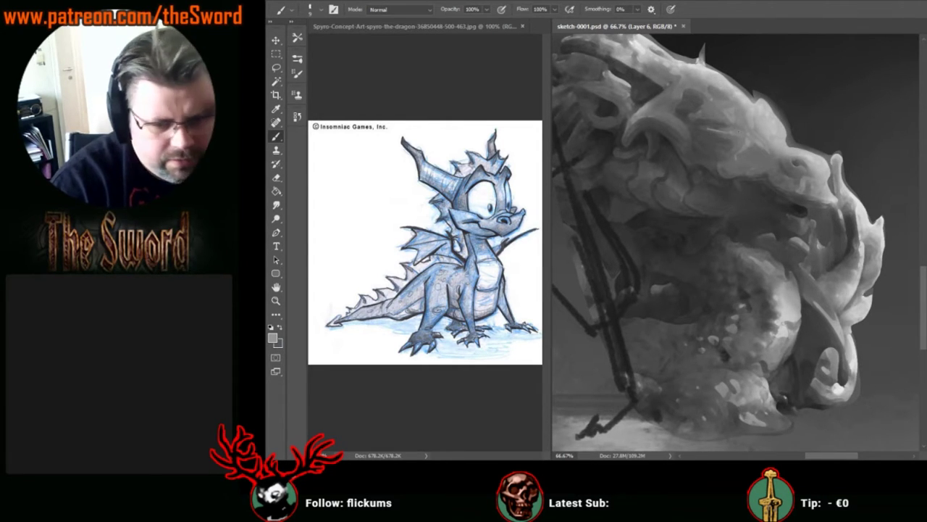
{"action": "left_click", "coordinate": [720, 125], "text": "alt"}
{"action": "key", "text": "]"}
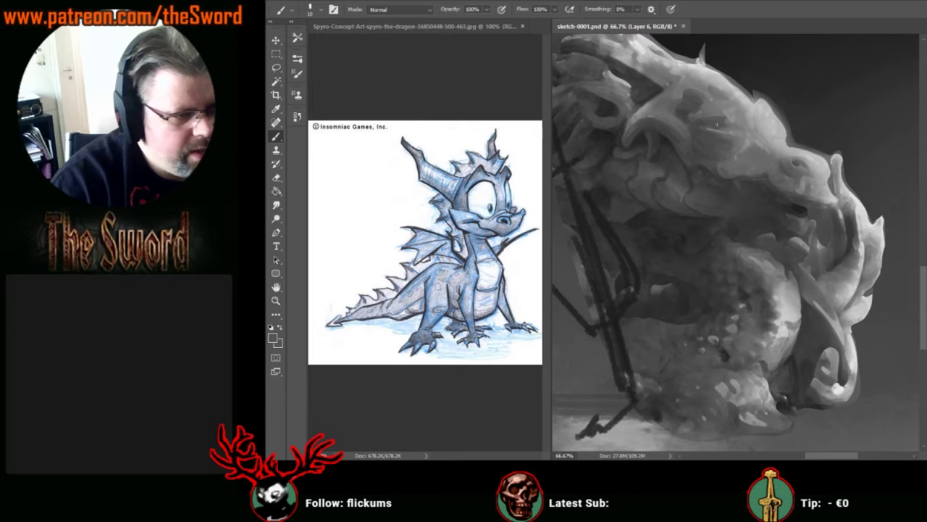
- Block in the dark leaf-shaped eye socket on the dragon's head, varying the brush size between 15 and 25 px
{"action": "key", "text": "bracketright"}
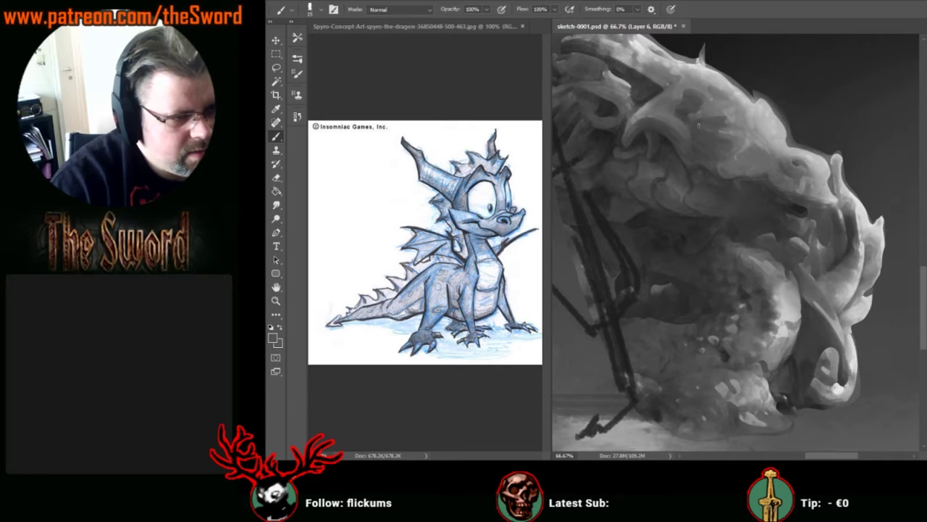
{"action": "key", "text": "bracketright"}
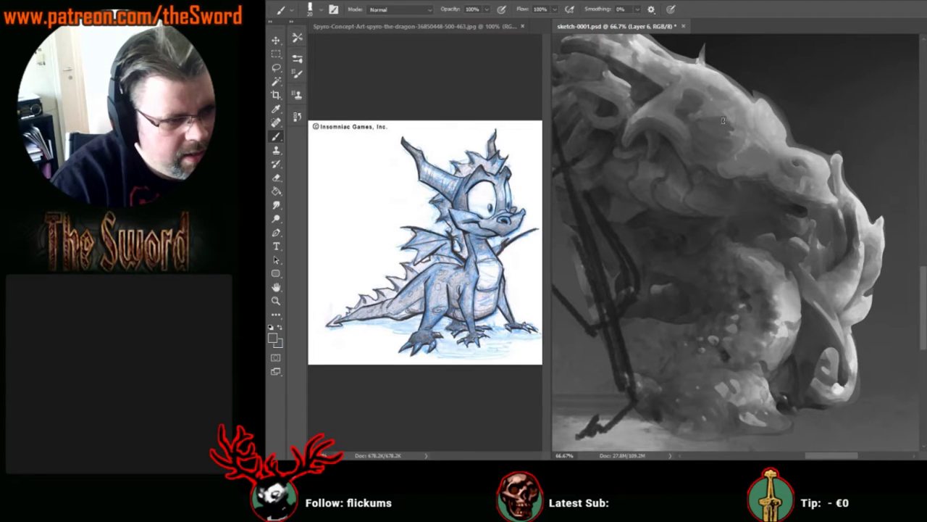
{"action": "key", "text": "bracketleft"}
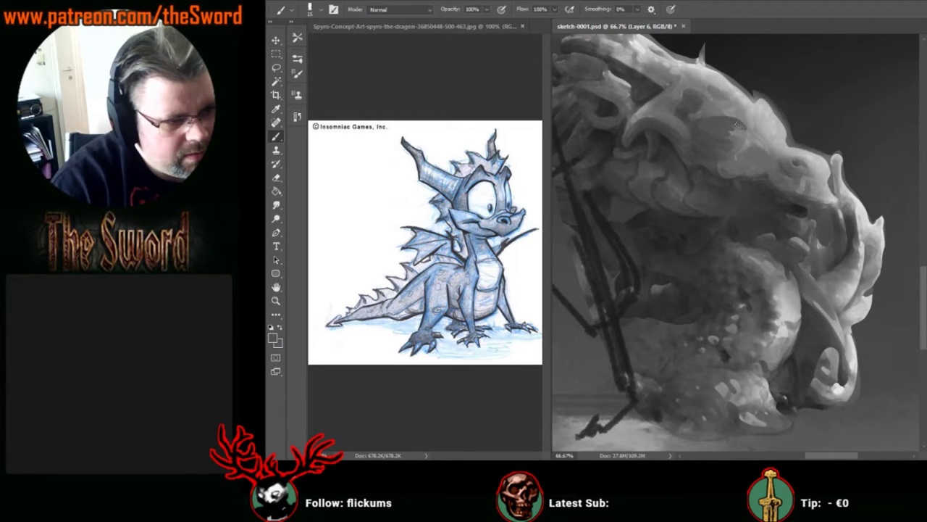
{"action": "key", "text": "bracketright"}
{"action": "key", "text": "bracketright"}
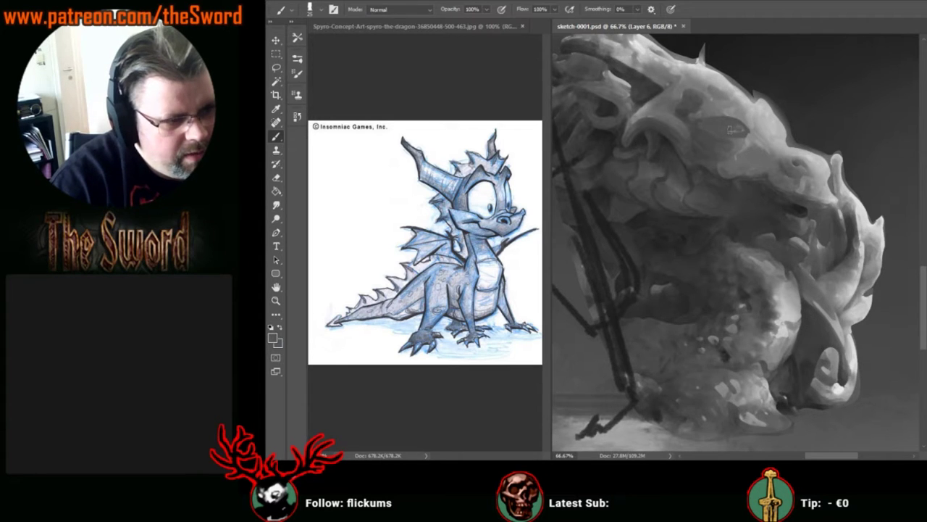
- Fill the dragon's dark eye socket with a lighter grey eyeball, leaving a dark rim, using a 10 to 20 px brush
{"action": "key", "text": "bracketleft"}
{"action": "key", "text": "bracketleft"}
{"action": "key", "text": "bracketleft"}
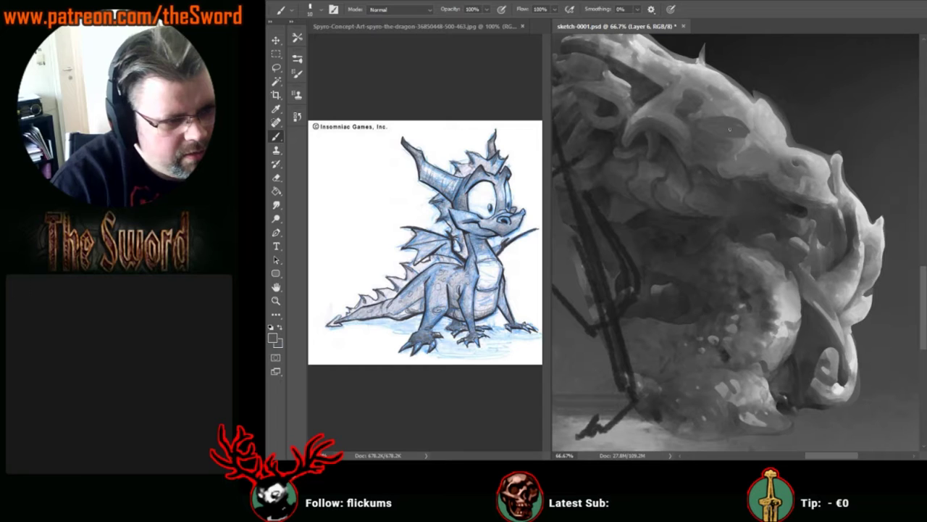
{"action": "key", "text": "bracketright"}
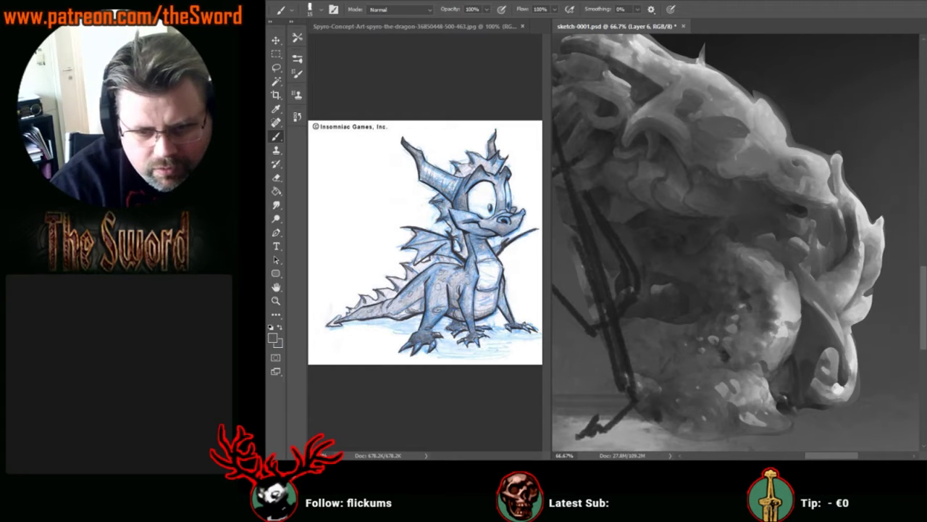
{"action": "key", "text": "bracketright"}
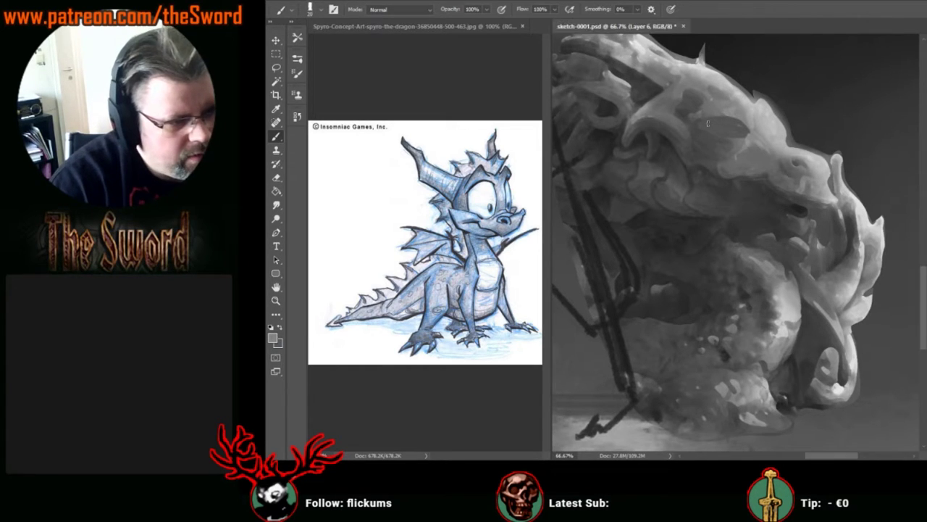
{"action": "left_click_drag", "start_coordinate": [705, 124], "coordinate": [736, 130]}
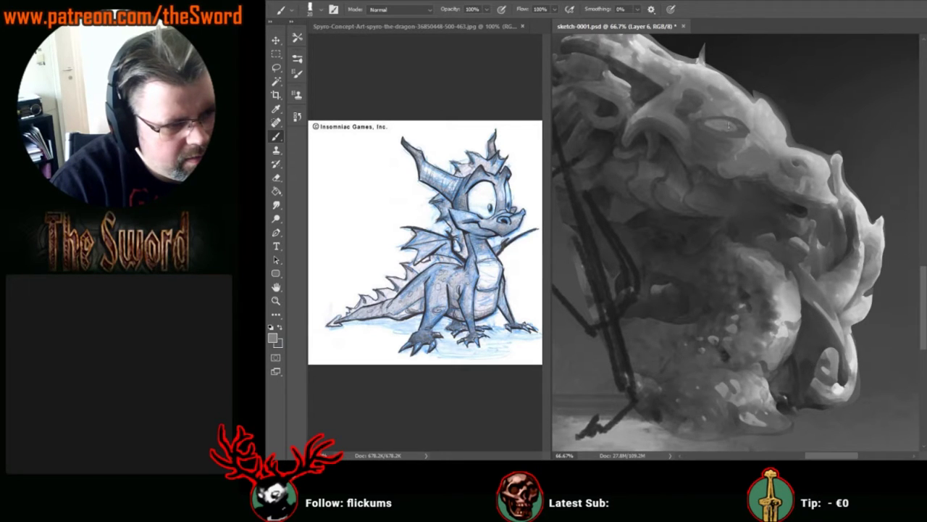
{"action": "key", "text": "bracketleft"}
{"action": "key", "text": "bracketleft"}
{"action": "key", "text": "bracketright"}
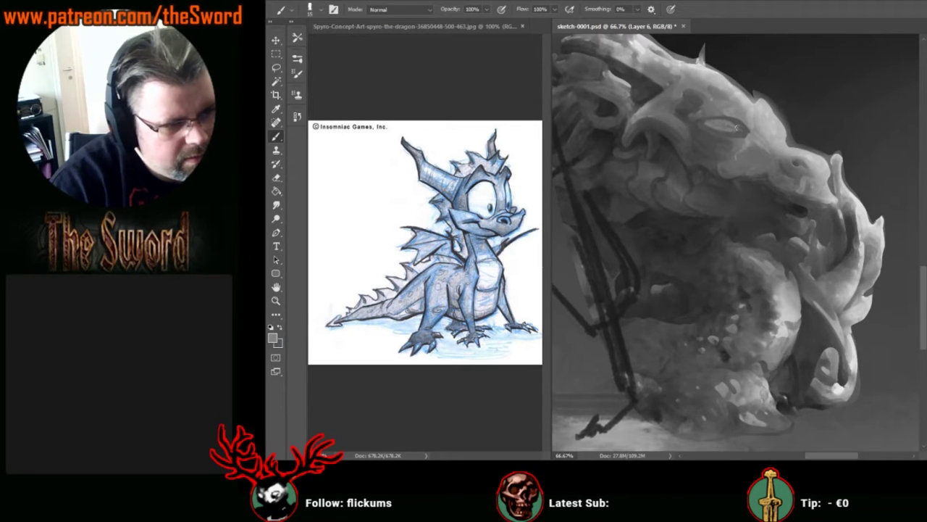
{"action": "left_click_drag", "start_coordinate": [737, 130], "coordinate": [708, 132]}
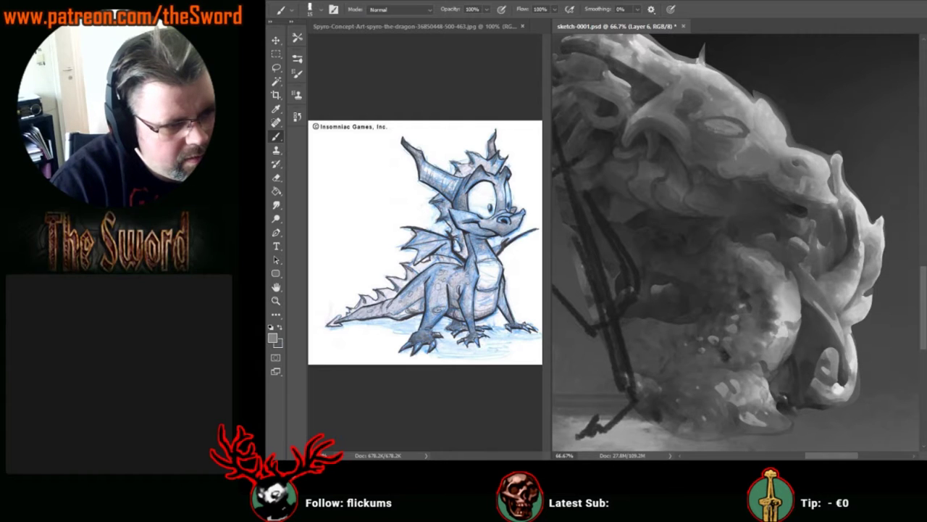
- Sharpen the dark rim and inner corner of the dragon's eye with sampled greys and the 15 px brush
{"action": "left_click", "coordinate": [747, 133], "text": "alt"}
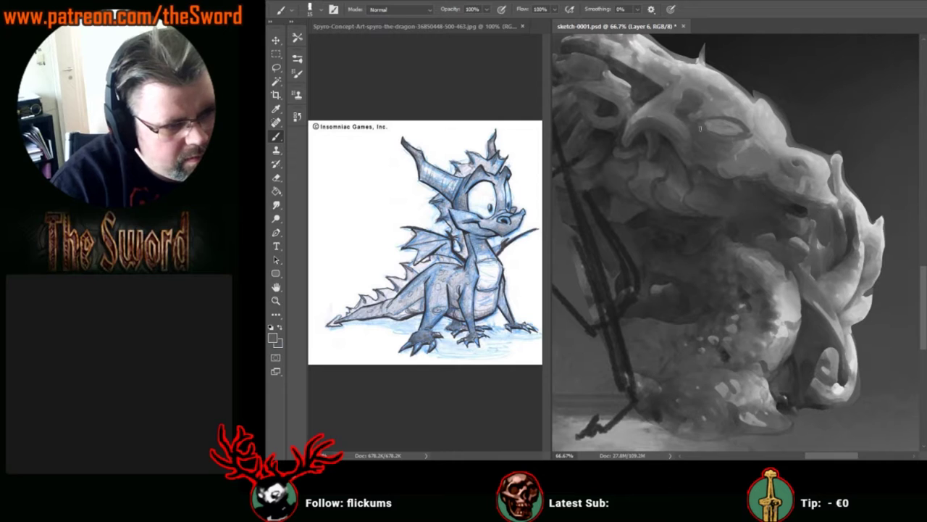
{"action": "left_click", "coordinate": [683, 113], "text": "alt"}
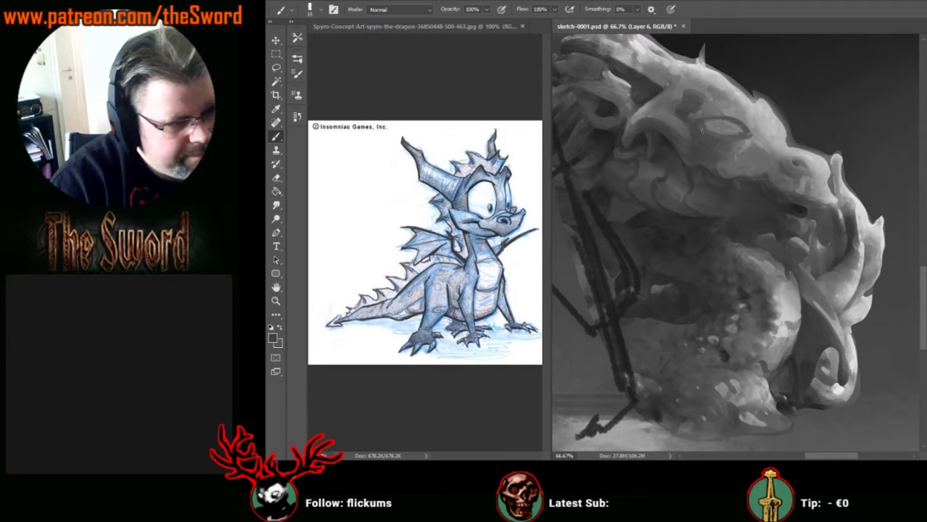
{"action": "left_click_drag", "start_coordinate": [701, 128], "coordinate": [714, 135]}
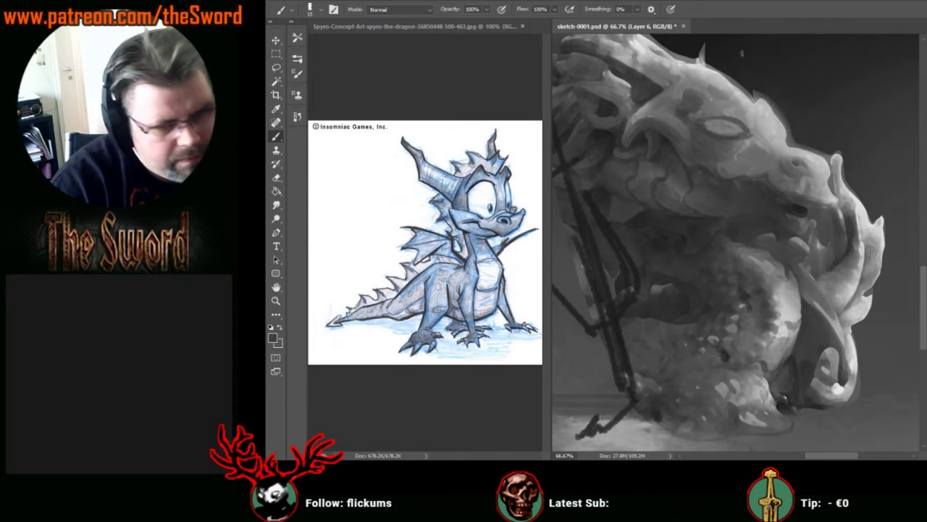
- Paint a dark iris in the dragon's eye with a sampled dark grey and a 20 px brush
{"action": "left_click", "coordinate": [708, 132], "text": "alt"}
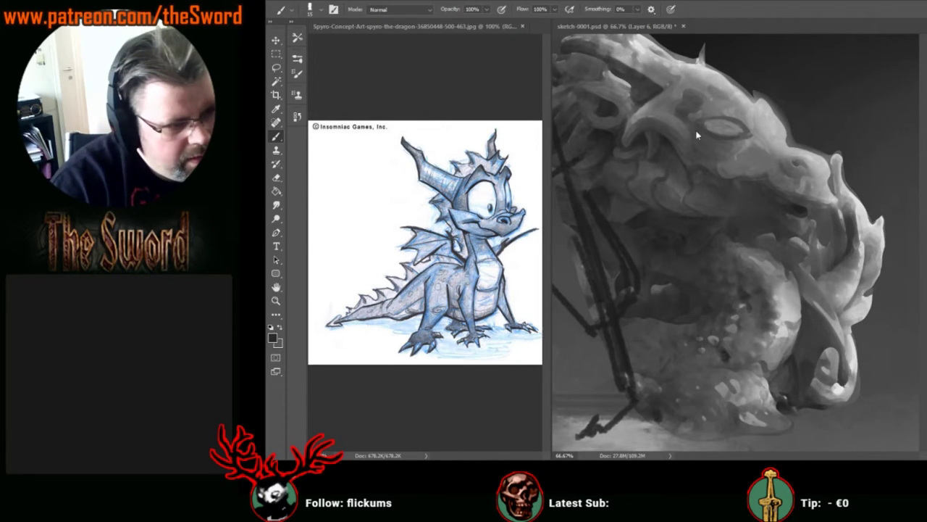
{"action": "key", "text": "]"}
{"action": "mouse_move", "coordinate": [713, 126]}
{"action": "left_mouse_down"}
{"action": "mouse_move", "coordinate": [723, 121]}
{"action": "mouse_move", "coordinate": [718, 129]}
{"action": "left_mouse_up"}
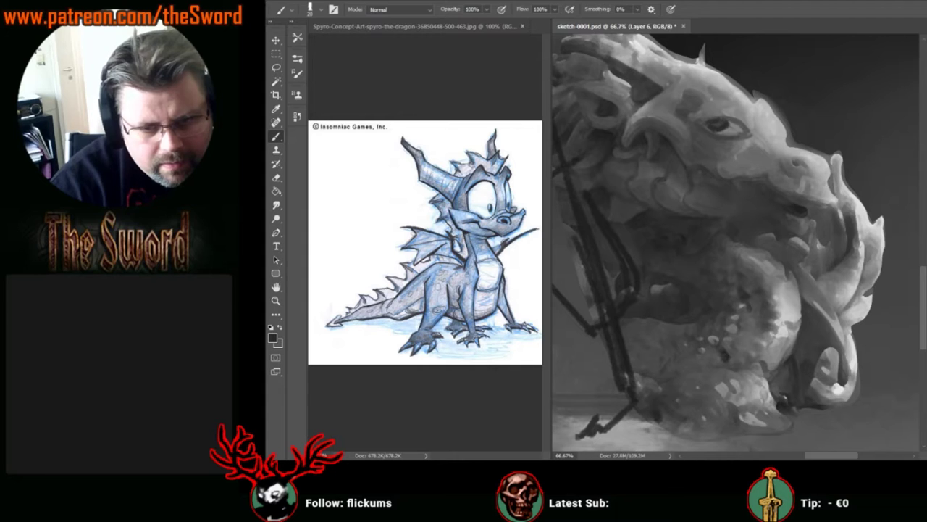
- Lighten the iris, refine the lower eyelid and darken the pupil, varying the brush size between 10 and 20 px
{"action": "key", "text": "x"}
{"action": "left_click", "coordinate": [717, 122]}
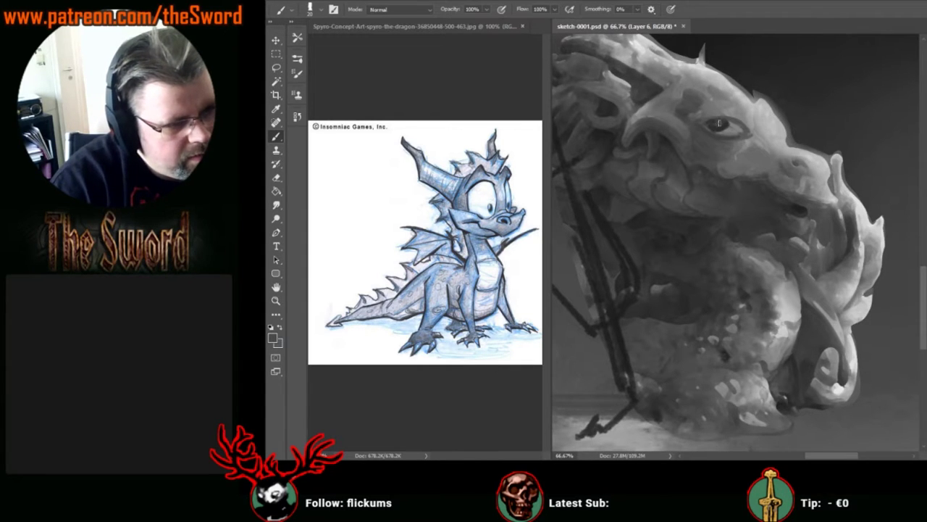
{"action": "key", "text": "bracketright"}
{"action": "left_click", "coordinate": [718, 125]}
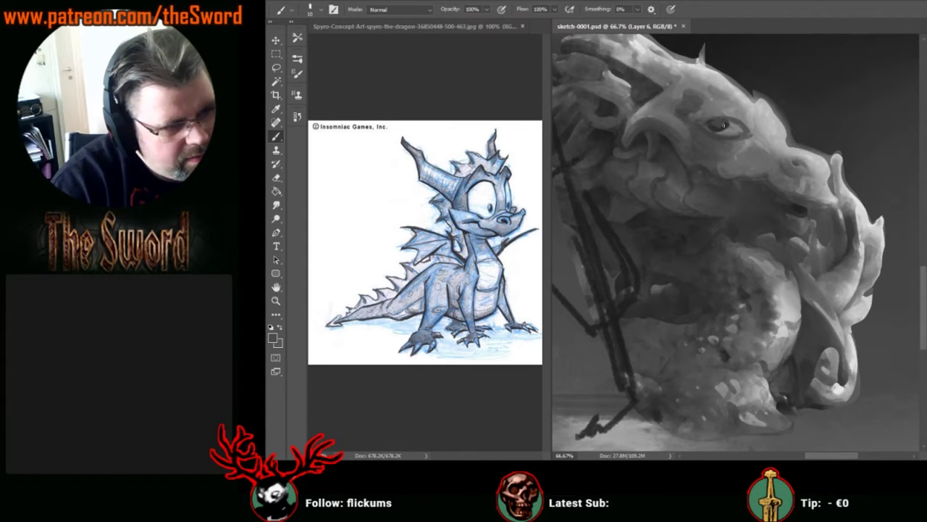
{"action": "key", "text": "bracketright"}
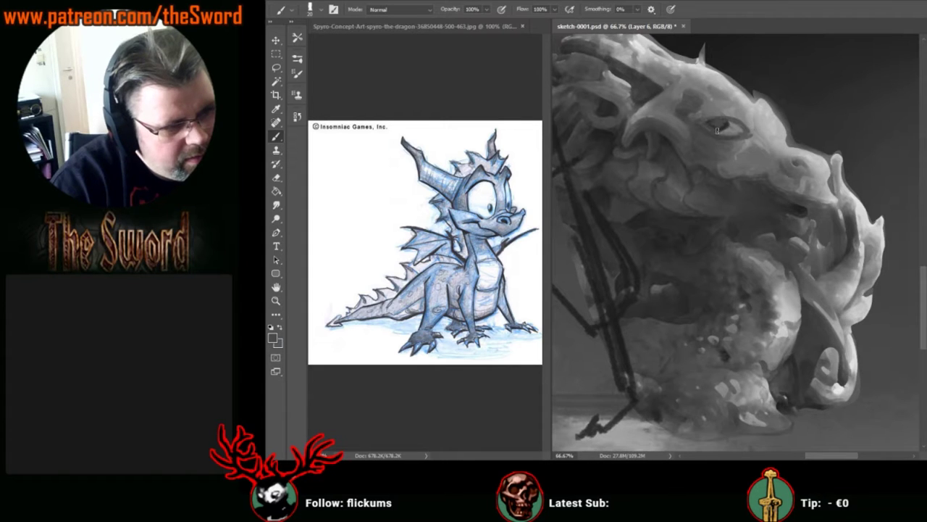
{"action": "key", "text": "bracketleft"}
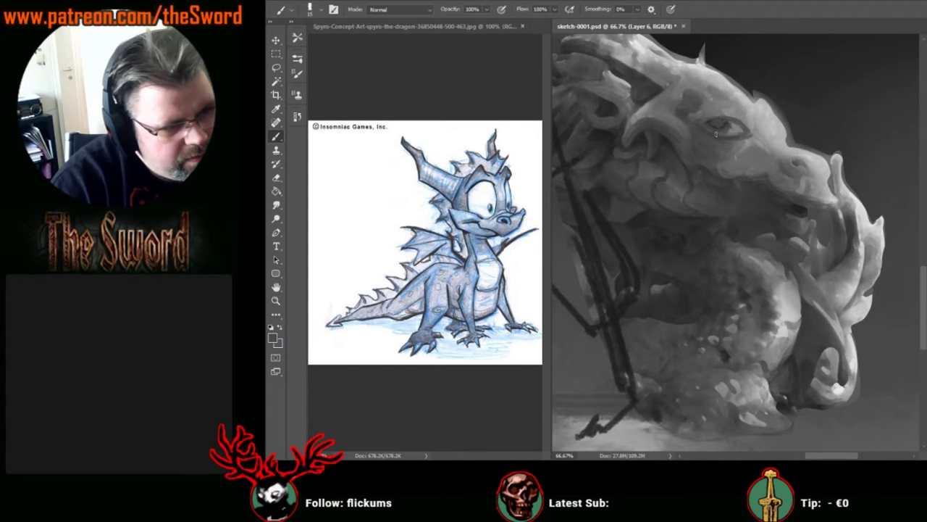
{"action": "key", "text": "bracketleft"}
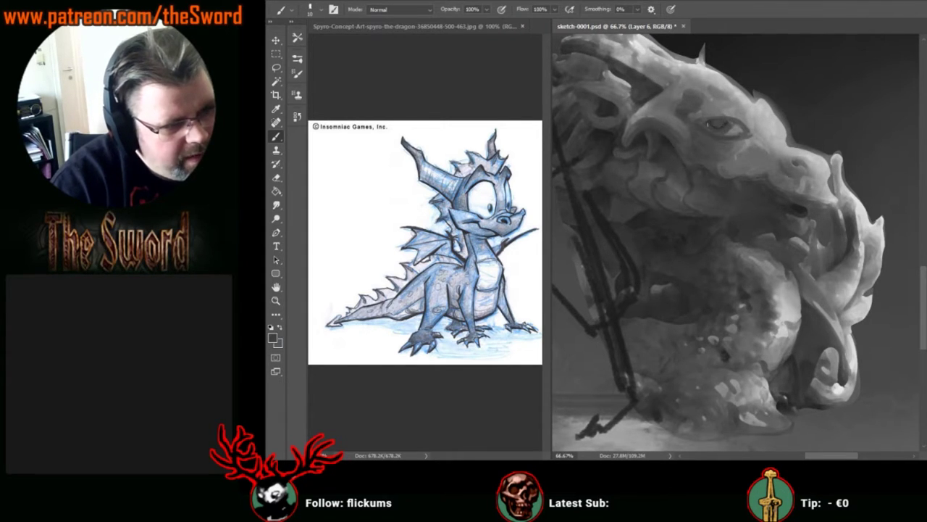
{"action": "left_click", "coordinate": [727, 124], "text": "alt"}
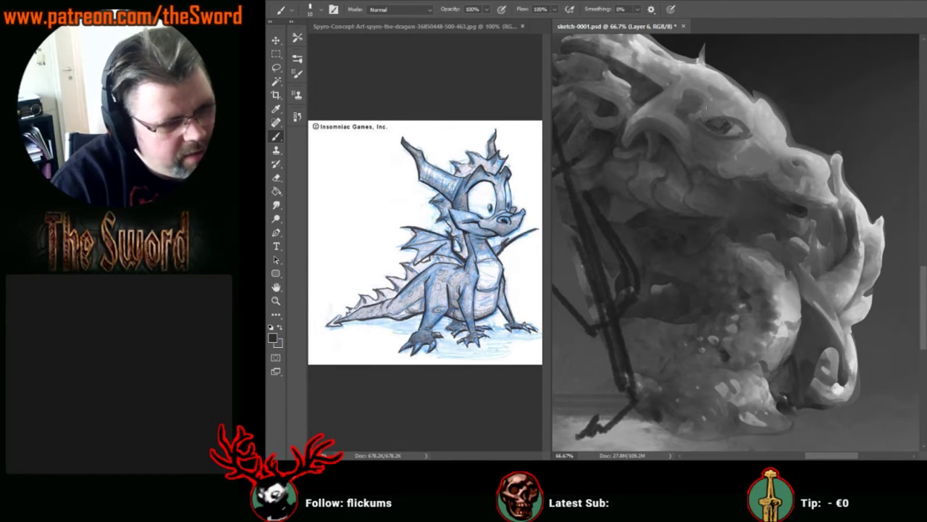
- Smooth the skin around the dragon's eye and over the dark brow patches with a sampled grey, using a 30 to 40 px brush
{"action": "key", "text": "z"}
{"action": "mouse_move", "coordinate": [756, 203]}
{"action": "left_mouse_down"}
{"action": "mouse_move", "coordinate": [749, 218]}
{"action": "mouse_move", "coordinate": [732, 220]}
{"action": "mouse_move", "coordinate": [759, 217]}
{"action": "left_mouse_up"}
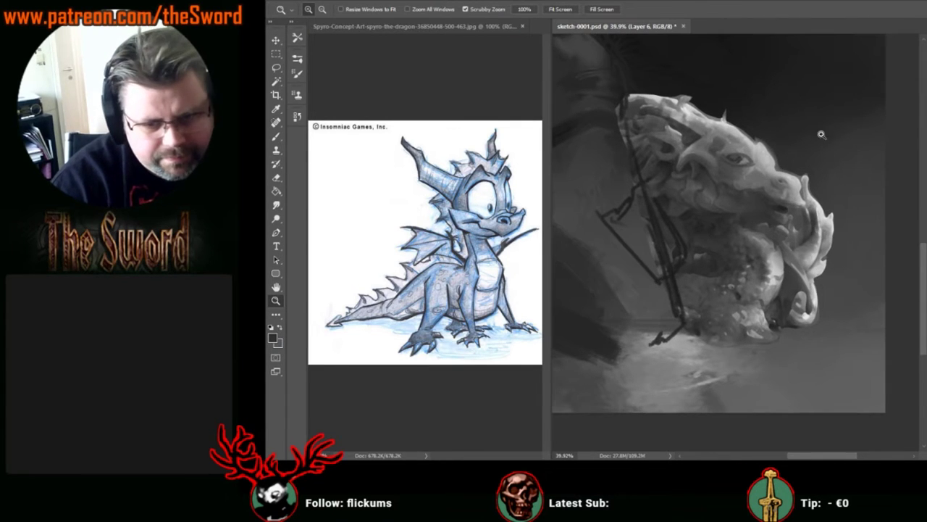
{"action": "left_click", "coordinate": [276, 137]}
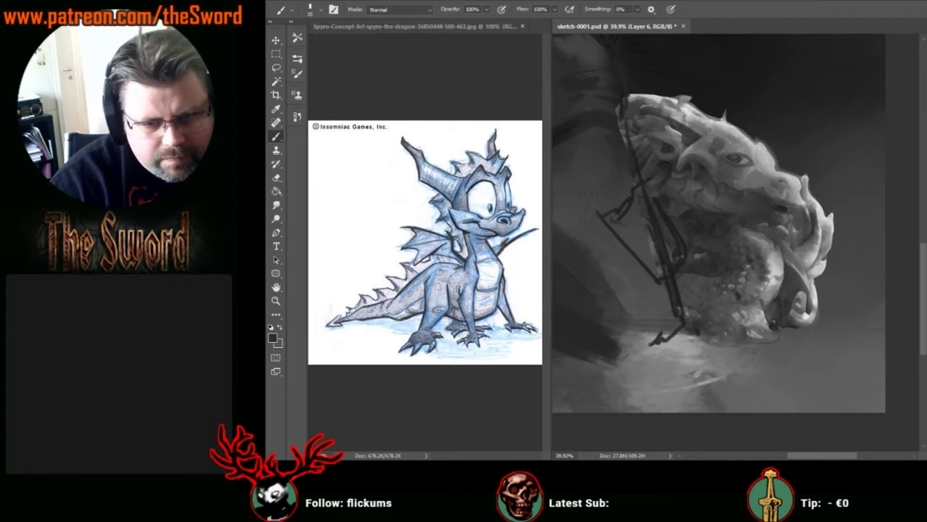
{"action": "left_click", "coordinate": [747, 168], "text": "alt"}
{"action": "key", "text": "bracketright"}
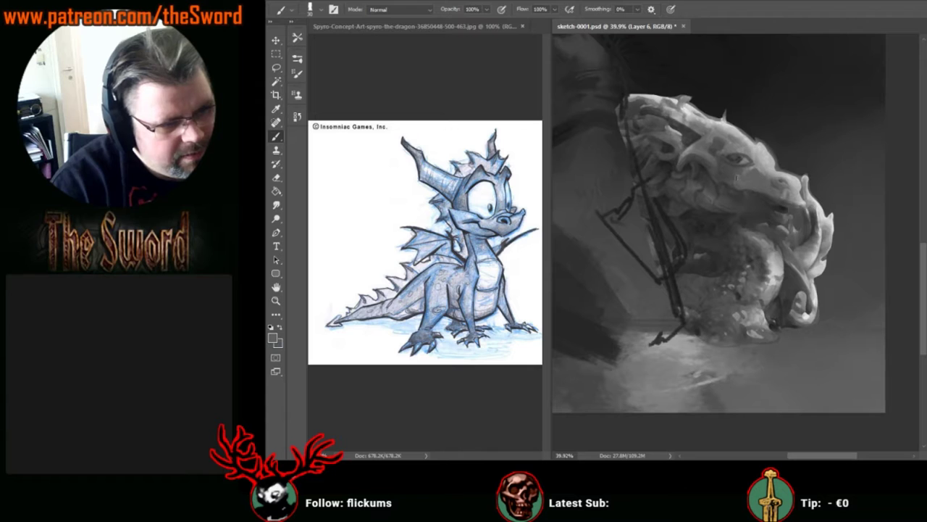
{"action": "key", "text": "bracketright"}
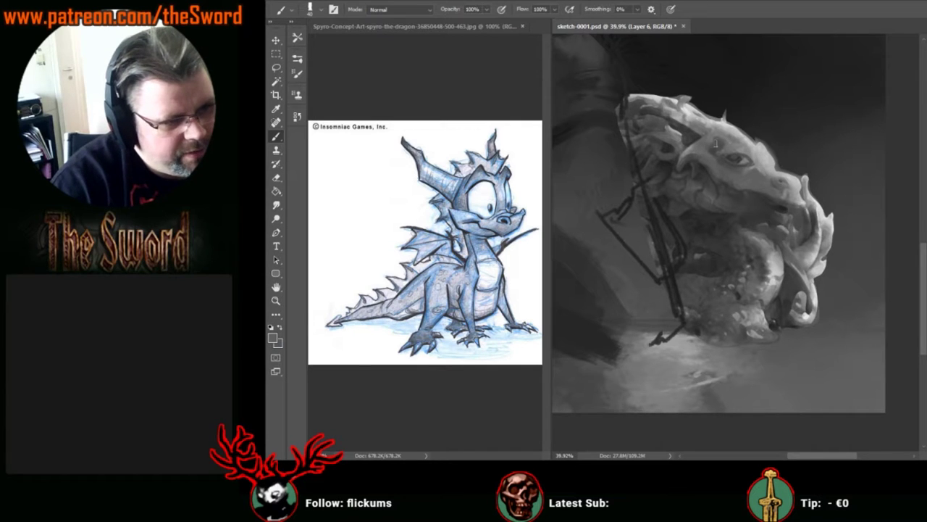
- Shade the brow ridge above the dragon's eye with a darker grey, varying the brush size between 30 and 50 px
{"action": "key", "text": "bracketleft"}
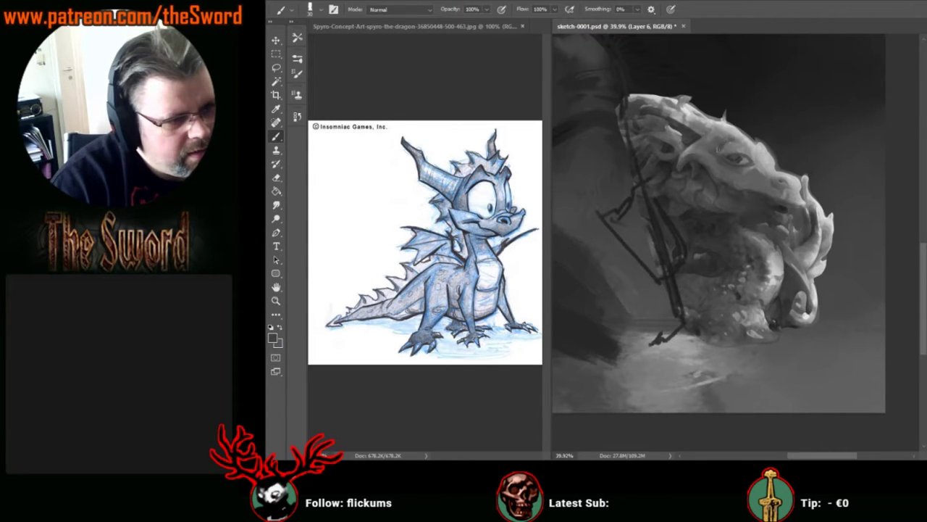
{"action": "key", "text": "bracketright"}
{"action": "key", "text": "bracketright"}
{"action": "key", "text": "bracketright"}
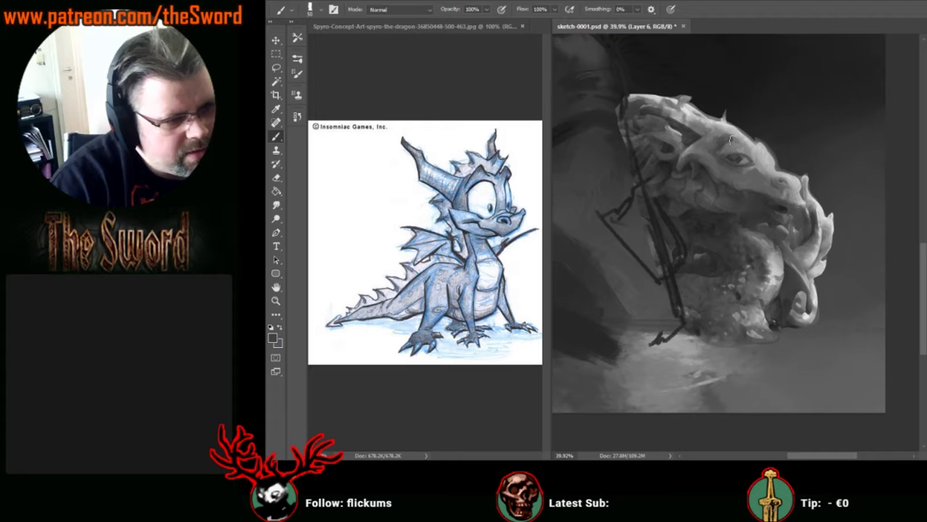
{"action": "key", "text": "bracketright"}
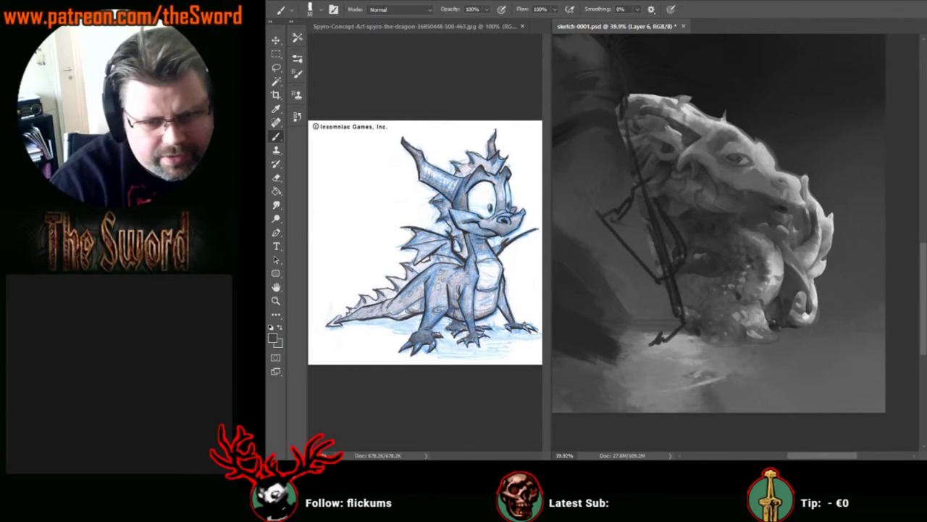
- Add highlights along the dragon's forehead edge and crest with sampled light greys, reducing the brush to 15 to 20 px
{"action": "left_click", "coordinate": [770, 149], "text": "alt"}
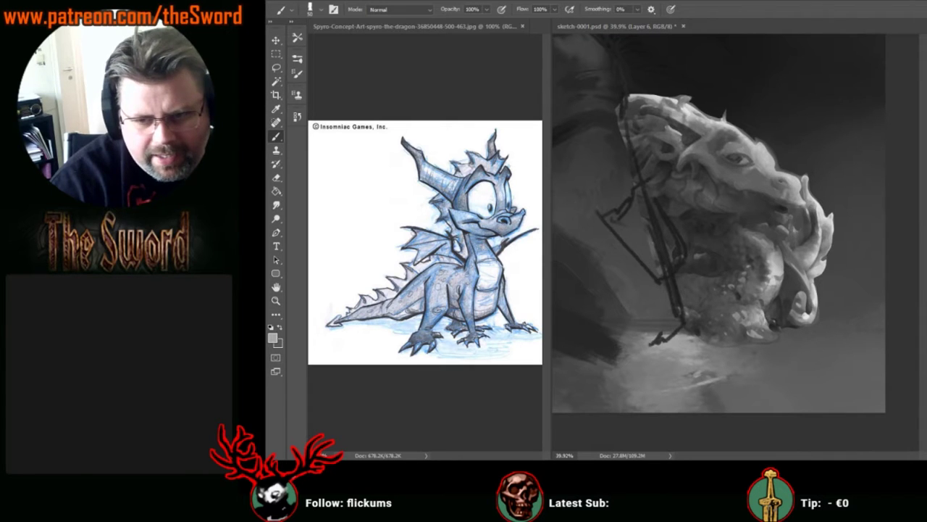
{"action": "key", "text": "bracketleft"}
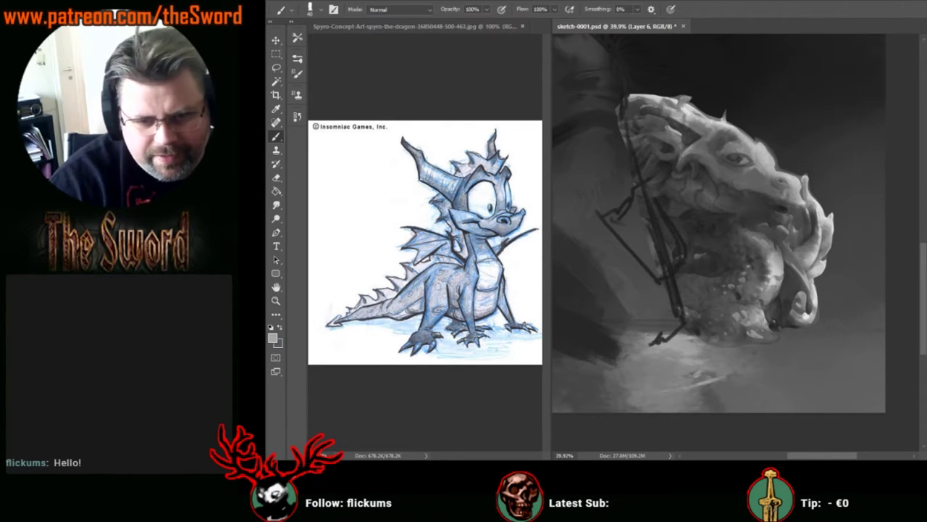
{"action": "left_click", "coordinate": [747, 55], "text": "alt"}
{"action": "key", "text": "bracketleft"}
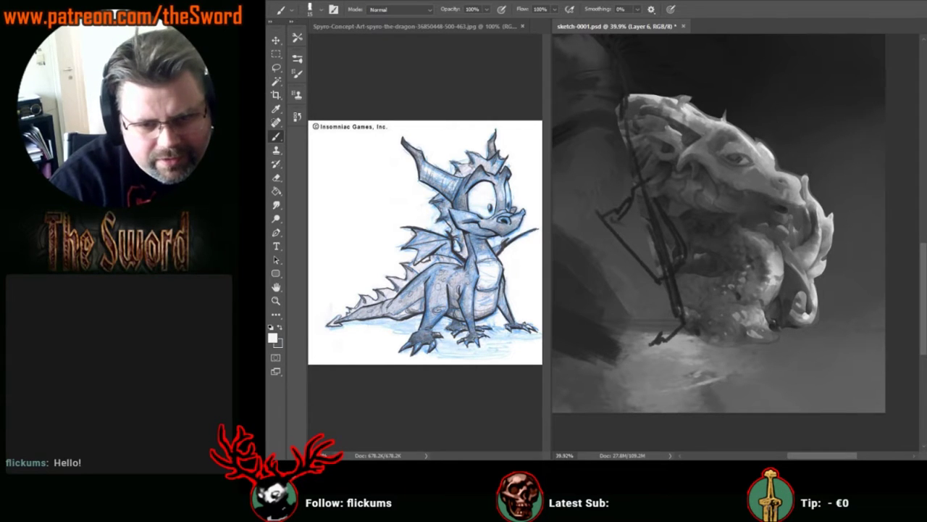
{"action": "left_click", "coordinate": [756, 156], "text": "alt"}
{"action": "key", "text": "bracketright"}
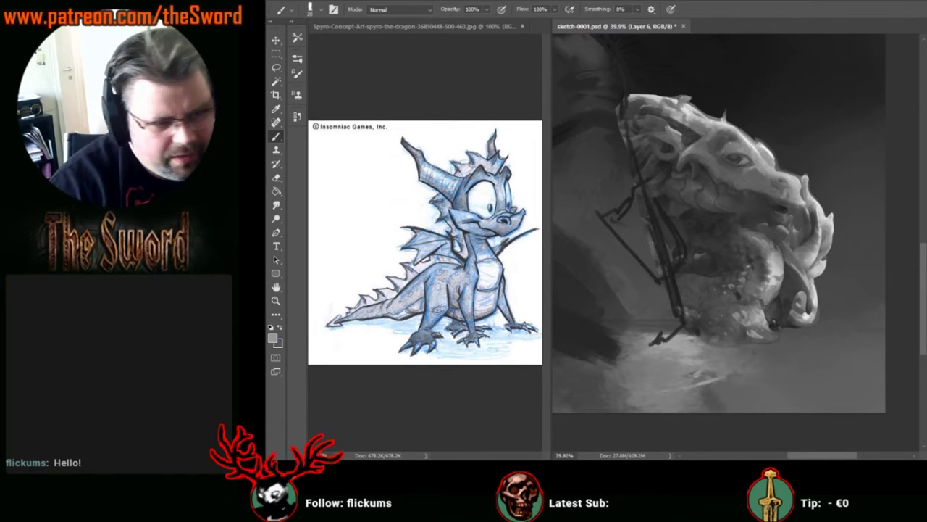
- Enlarge the brush to 45 px and soften the shading along the dragon's snout with a mid grey
{"action": "key", "text": "bracketright"}
{"action": "key", "text": "bracketright"}
{"action": "key", "text": "bracketright"}
{"action": "key", "text": "bracketright"}
{"action": "key", "text": "bracketright"}
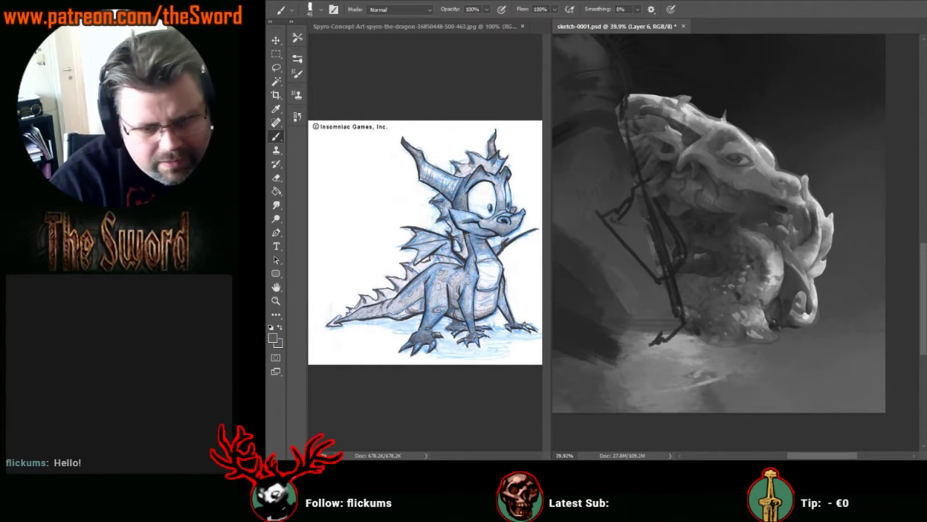
- Paint near-white highlights on the dragon's nose ridge and beside the eye with a 15 px brush
{"action": "key", "text": "x"}
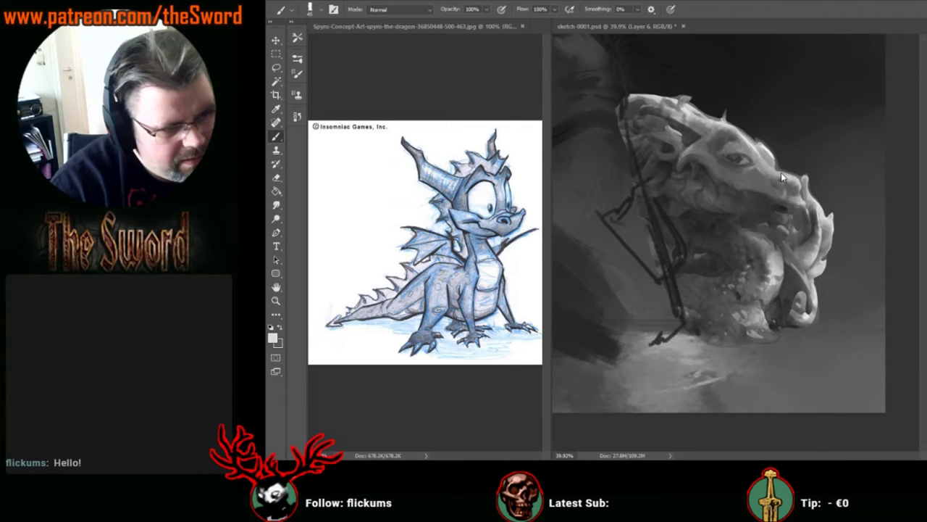
{"action": "key", "text": "bracketleft"}
{"action": "key", "text": "bracketleft"}
{"action": "key", "text": "bracketleft"}
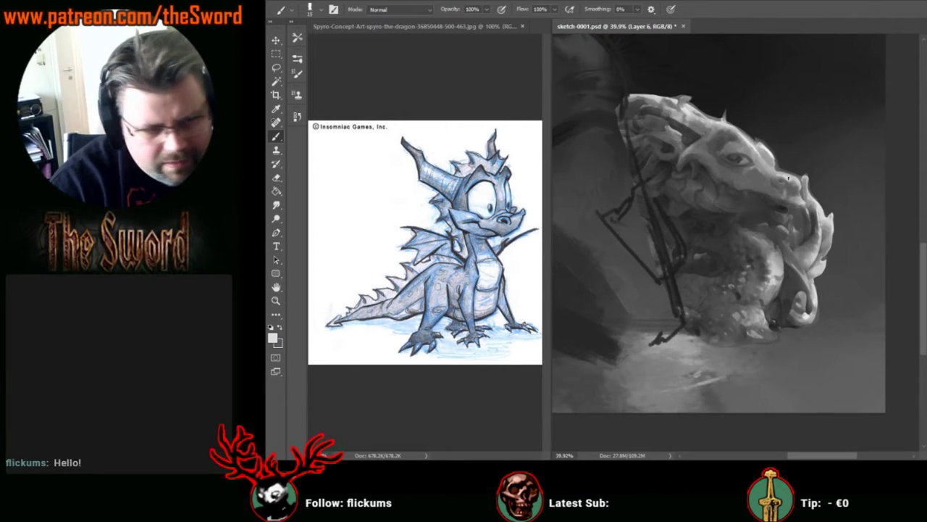
{"action": "left_click_drag", "start_coordinate": [790, 179], "coordinate": [783, 172]}
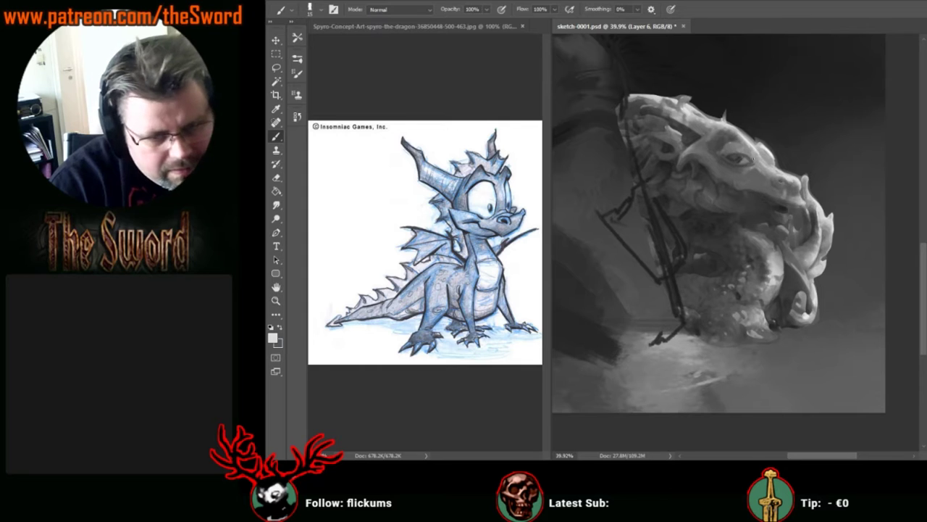
{"action": "left_click", "coordinate": [754, 154]}
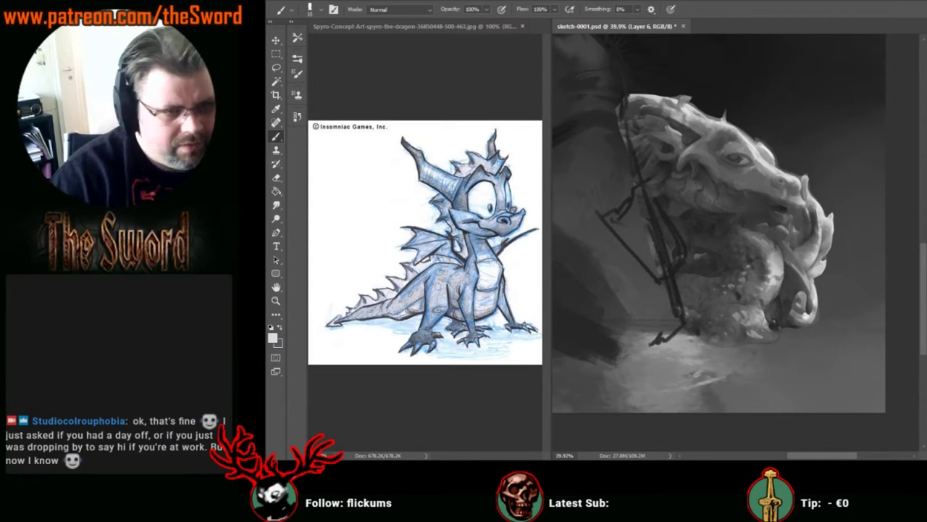
- Shade the dragon's cheek and the area toward its mouth with a sampled mid grey, varying the brush between 20 and 35 px
{"action": "left_click", "coordinate": [698, 200], "text": "alt"}
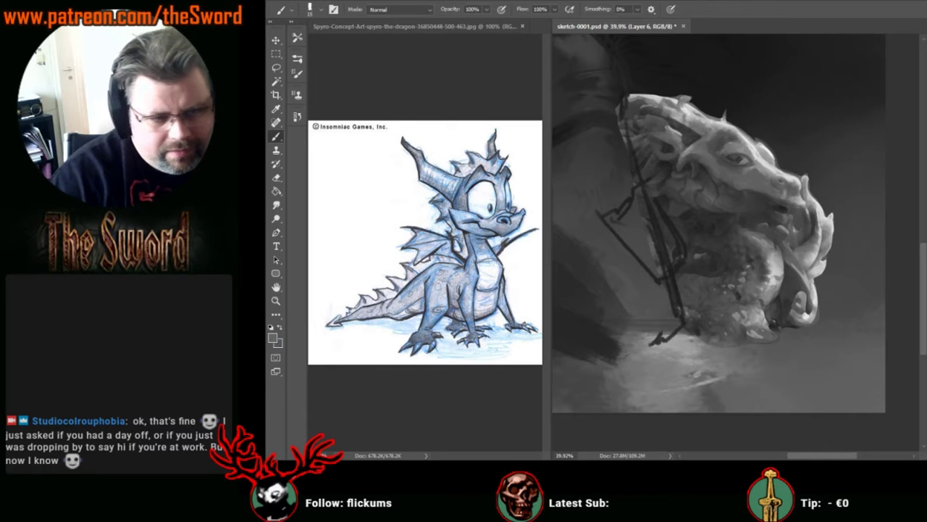
{"action": "key", "text": "bracketleft"}
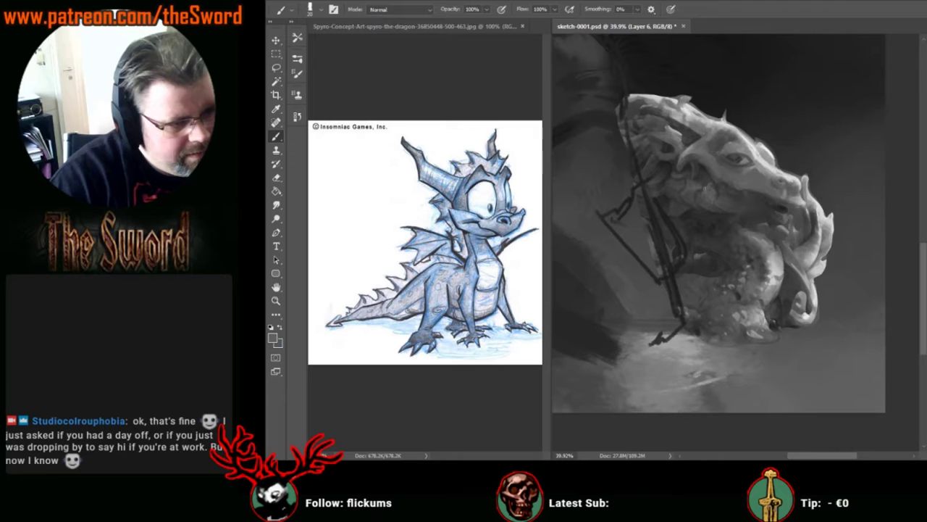
{"action": "key", "text": "bracketright"}
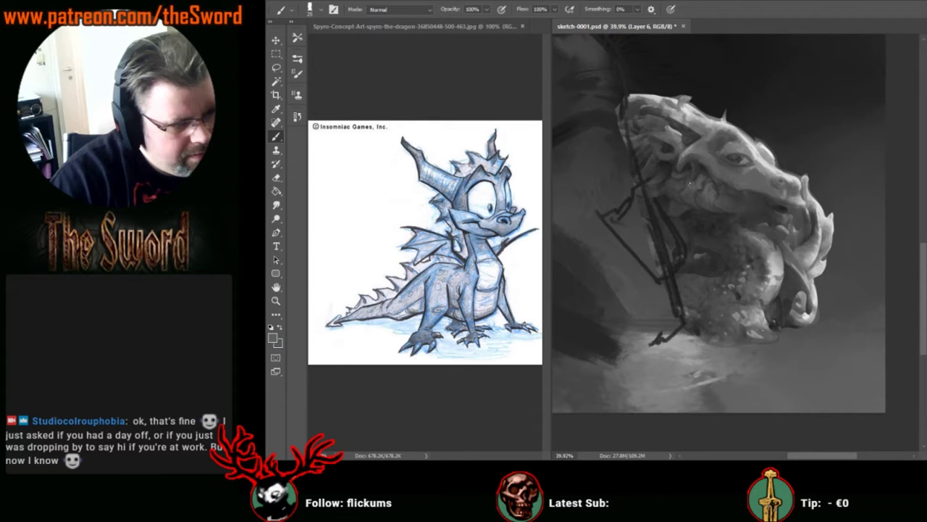
{"action": "key", "text": "bracketright"}
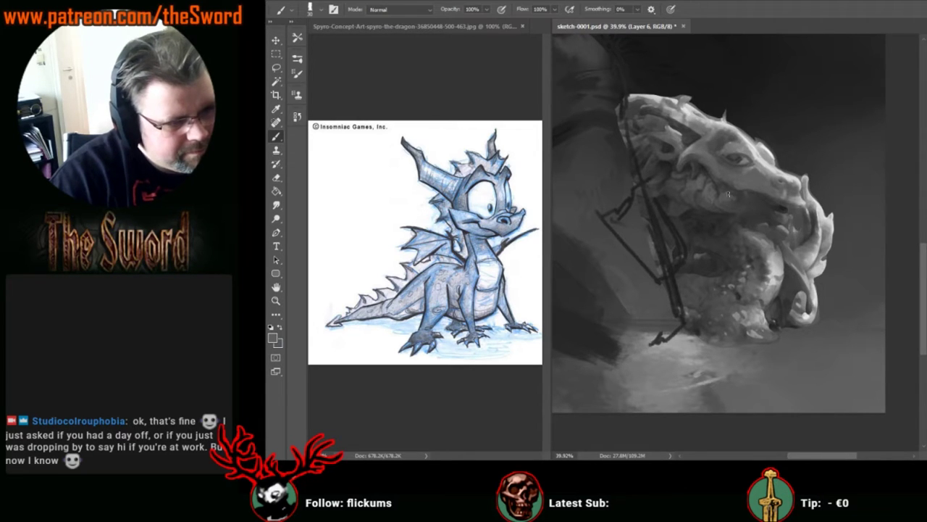
{"action": "key", "text": "bracketright"}
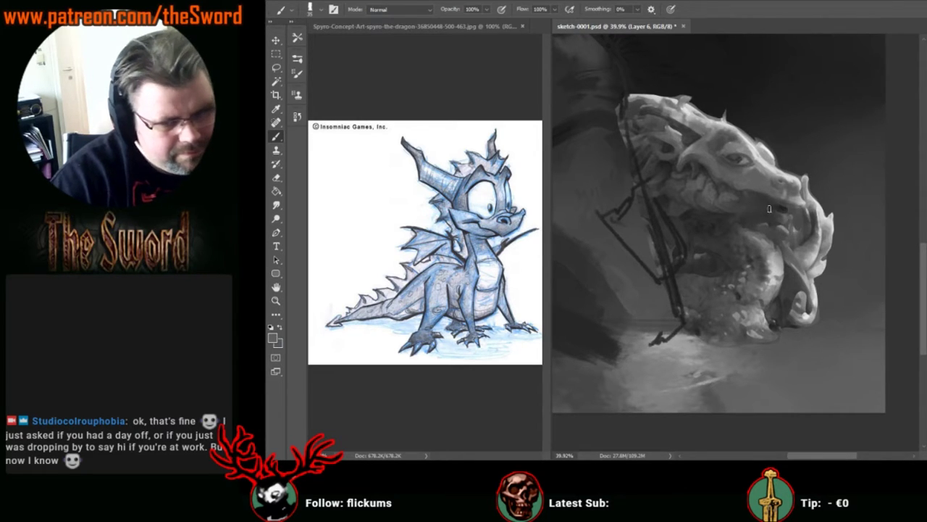
{"action": "key", "text": "bracketleft"}
{"action": "key", "text": "bracketleft"}
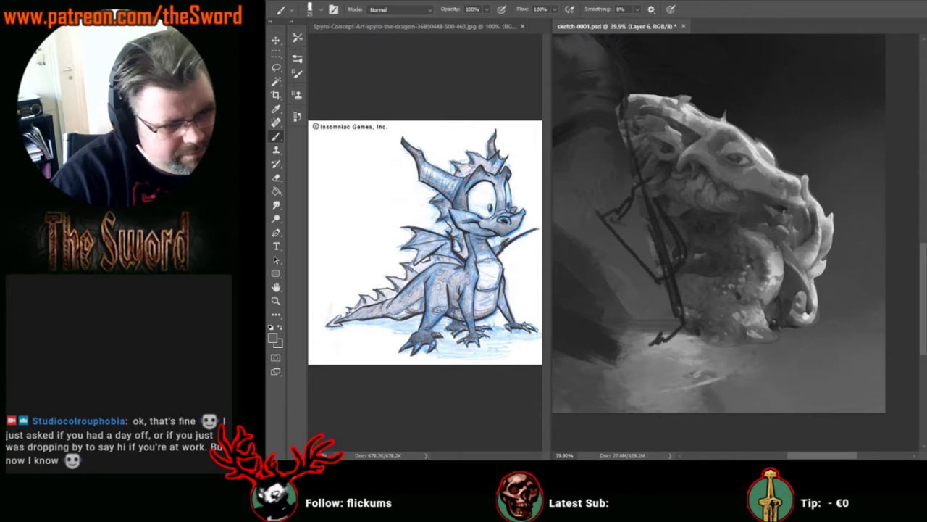
- Paint light grey accents on the lip and snout tip around the dragon's mouth using sampled greys and a 15 px brush
{"action": "left_click", "coordinate": [774, 215], "text": "alt"}
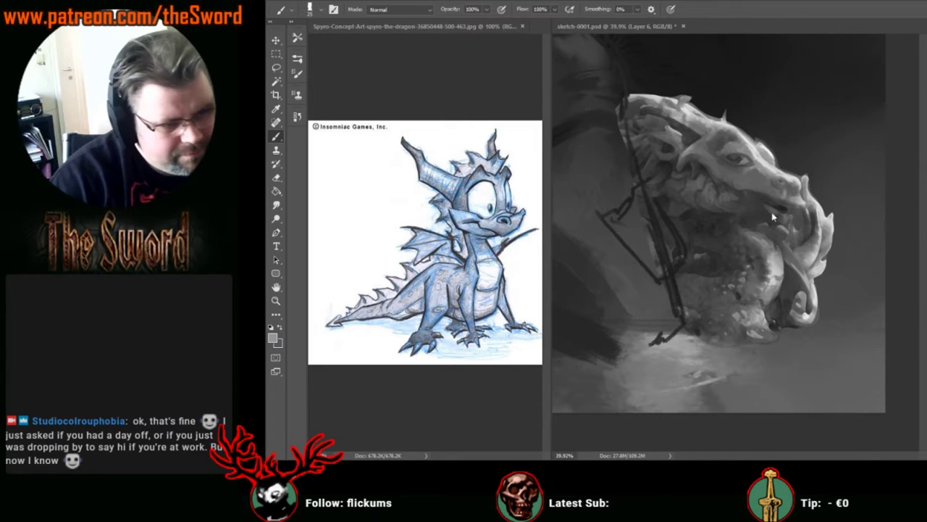
{"action": "key", "text": "bracketleft"}
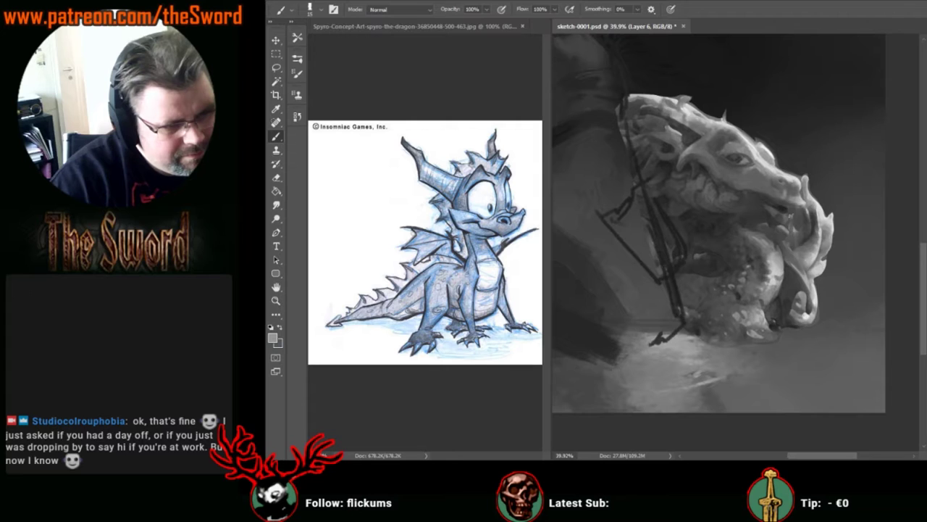
{"action": "left_click", "coordinate": [802, 202], "text": "alt"}
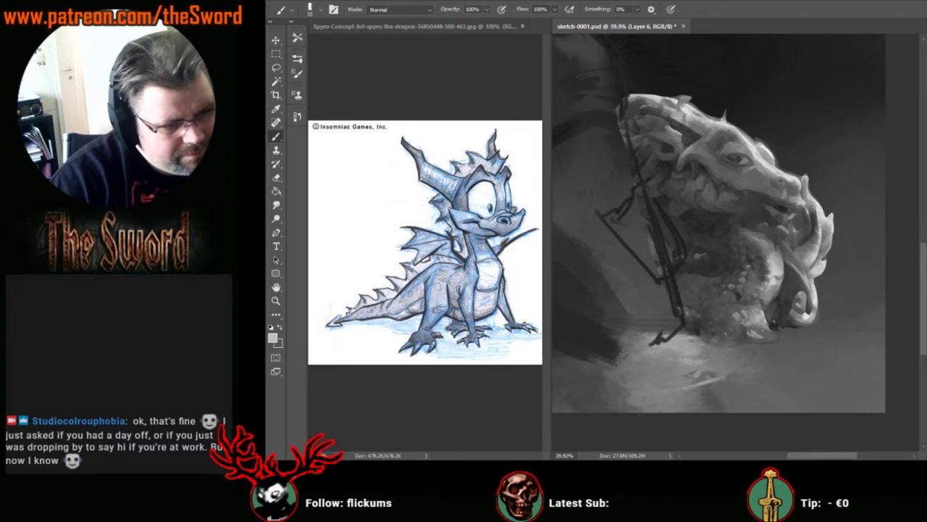
{"action": "left_click_drag", "start_coordinate": [785, 201], "coordinate": [784, 200]}
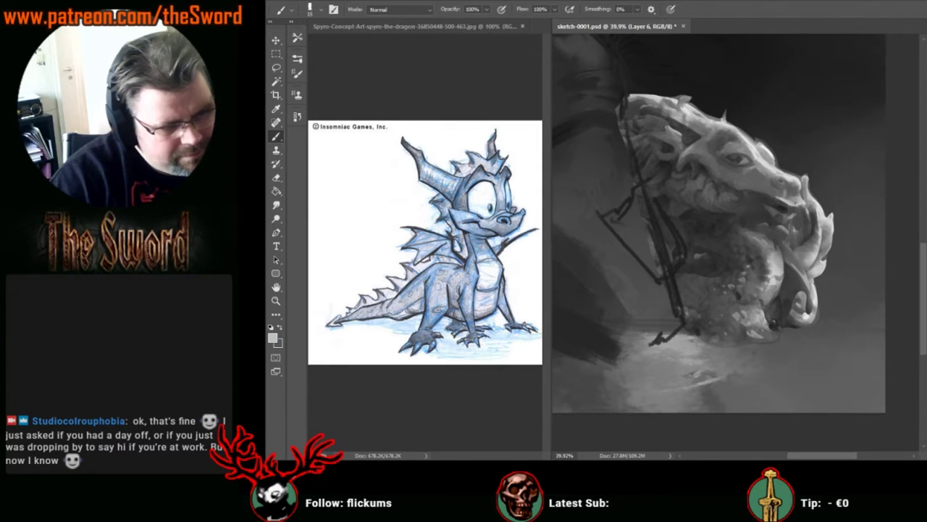
{"action": "left_click_drag", "start_coordinate": [787, 197], "coordinate": [795, 203]}
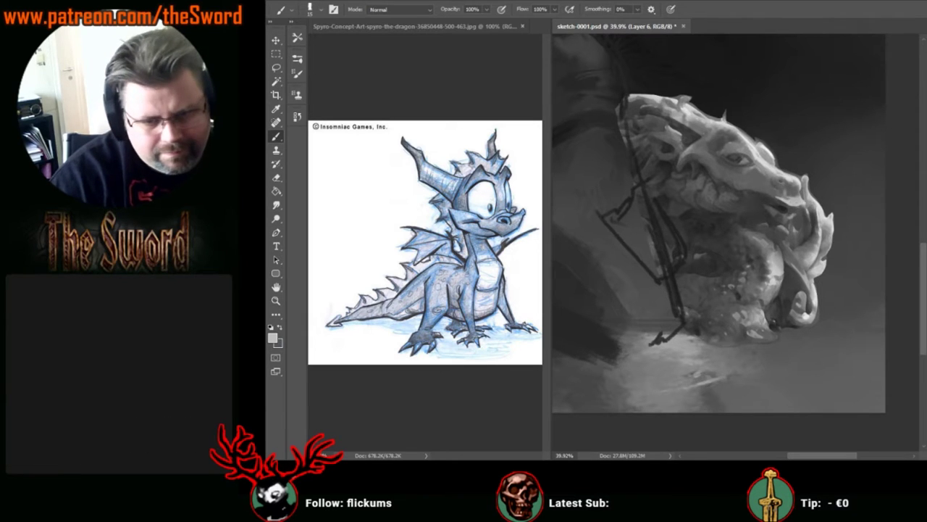
- Paint the dragon's nostril in a sampled dark grey, enlarging the brush to 25 px
{"action": "left_click", "coordinate": [786, 208], "text": "alt"}
{"action": "left_click", "coordinate": [775, 181]}
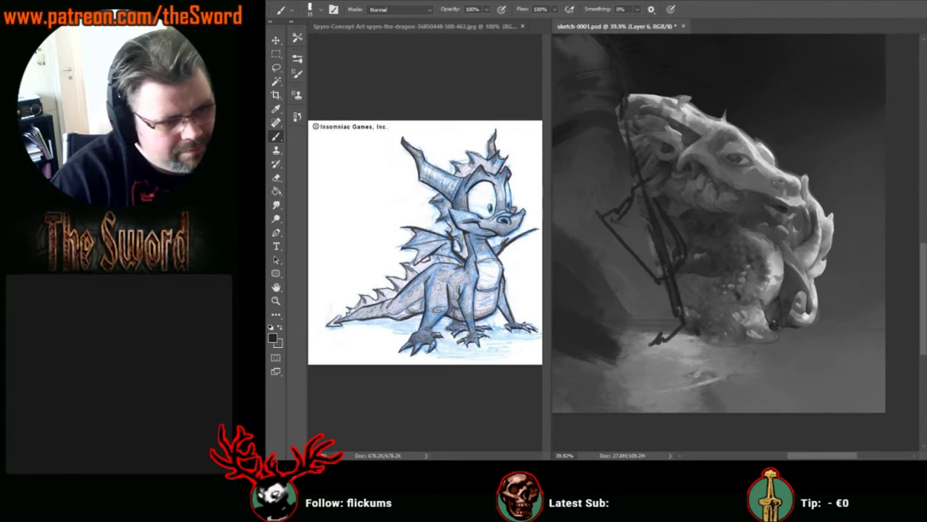
{"action": "key", "text": "bracketright"}
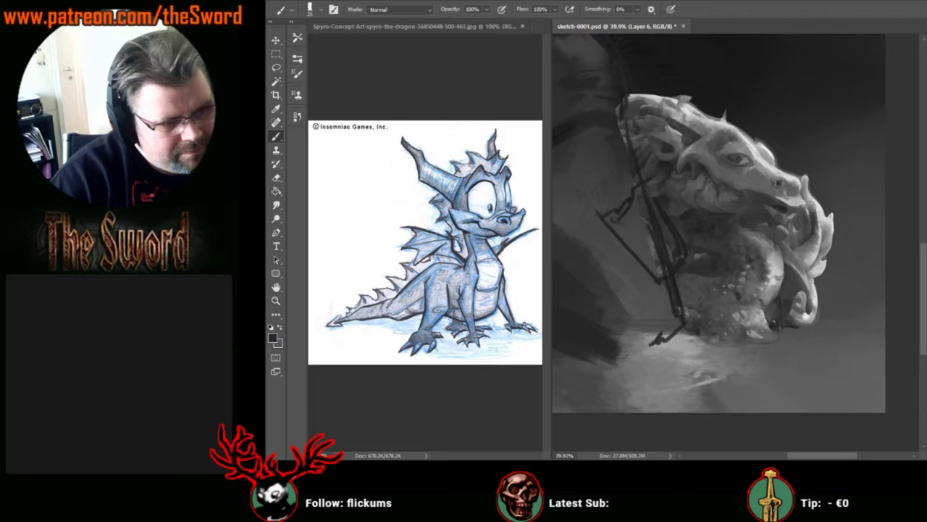
{"action": "left_click", "coordinate": [777, 184]}
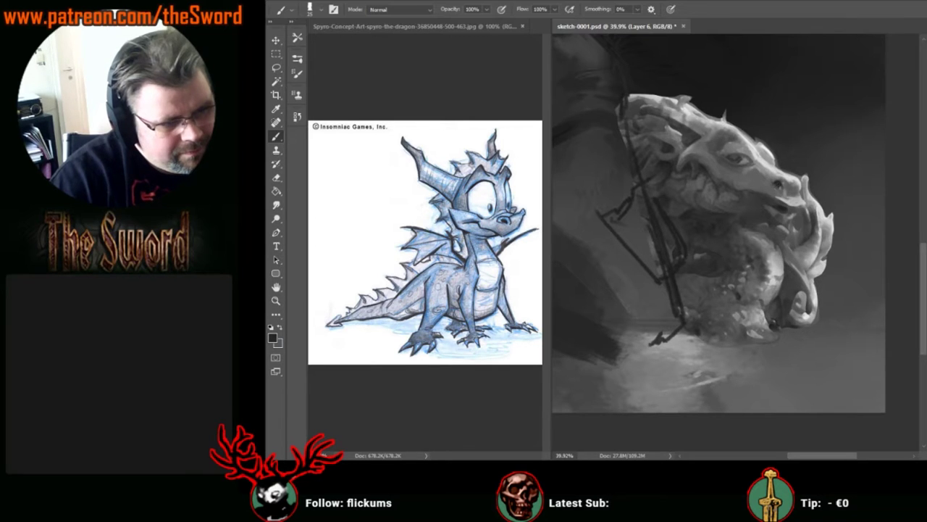
- Refine the skin around the dragon's nostril with a sampled lighter grey, using a brush of 10 to 15 px
{"action": "key", "text": "bracketleft"}
{"action": "key", "text": "bracketleft"}
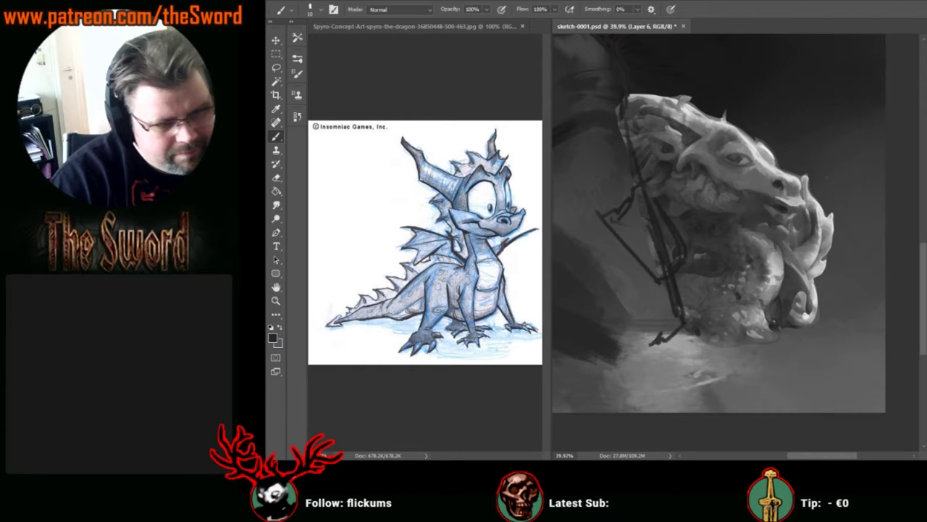
{"action": "left_click", "coordinate": [750, 183], "text": "alt"}
{"action": "left_click", "coordinate": [750, 183]}
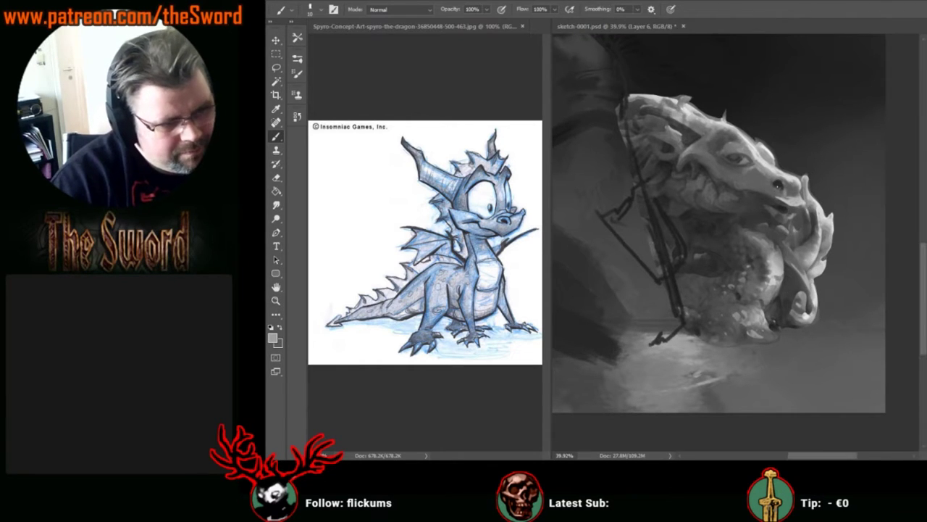
{"action": "key", "text": "bracketright"}
{"action": "key", "text": "bracketright"}
{"action": "key", "text": "bracketright"}
{"action": "key", "text": "bracketright"}
{"action": "key", "text": "bracketright"}
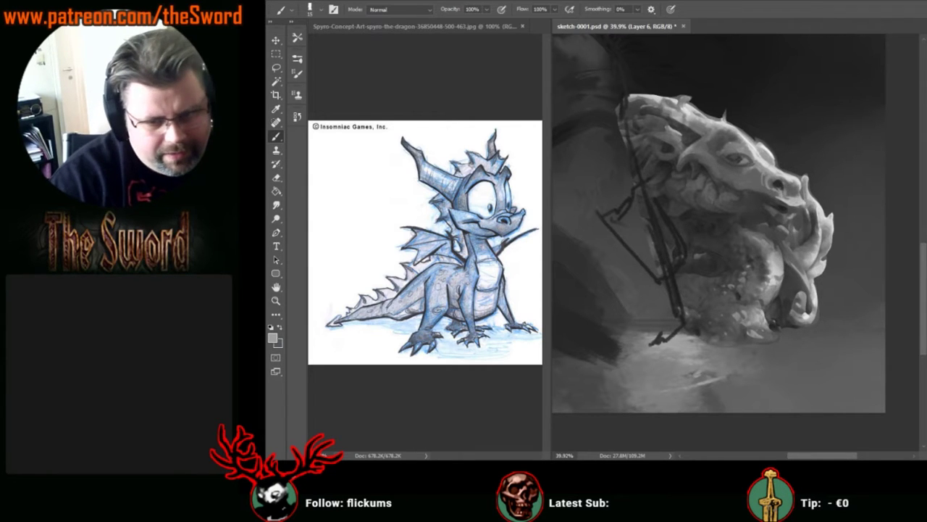
- Blend the dragon's cheek below the eye and toward the jaw with sampled mid greys and a 30 to 40 px brush
{"action": "key", "text": "alt+Tab"}
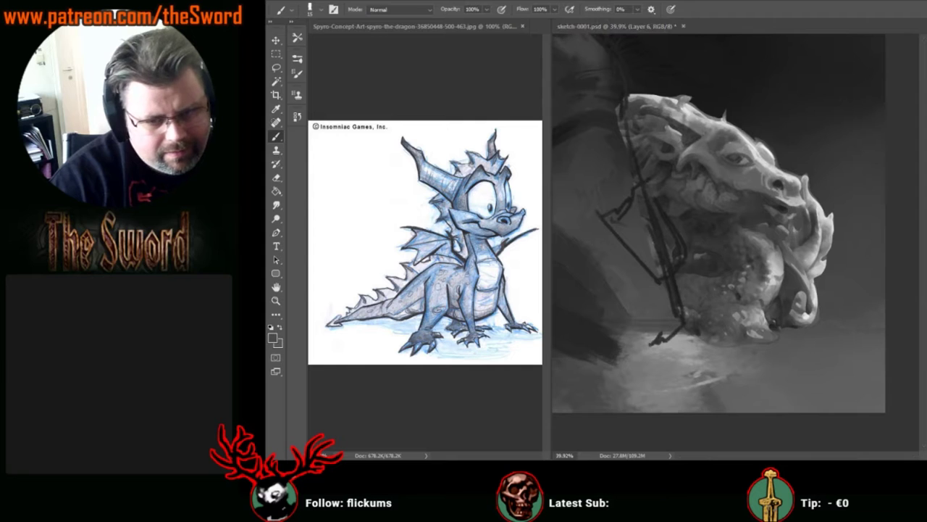
{"action": "left_click", "coordinate": [739, 181], "text": "alt"}
{"action": "key", "text": "]"}
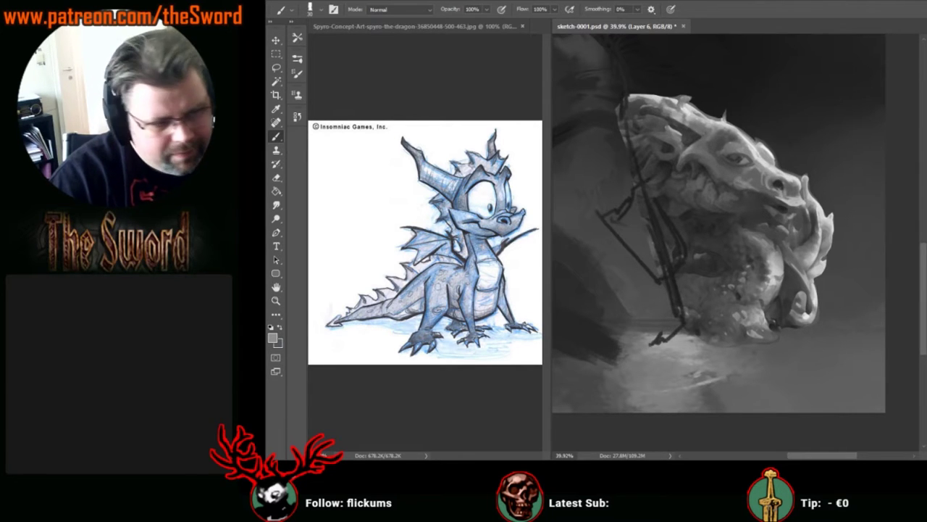
{"action": "key", "text": "bracketright"}
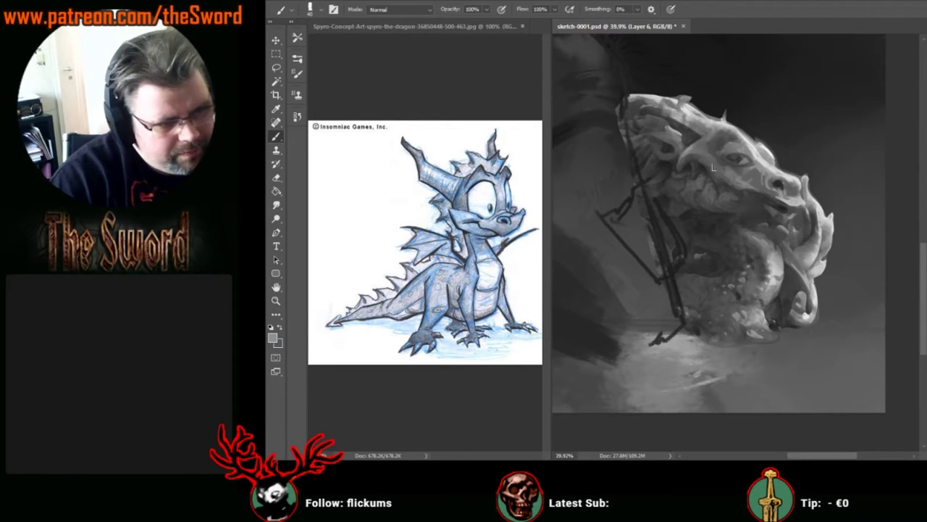
{"action": "key", "text": "bracketleft"}
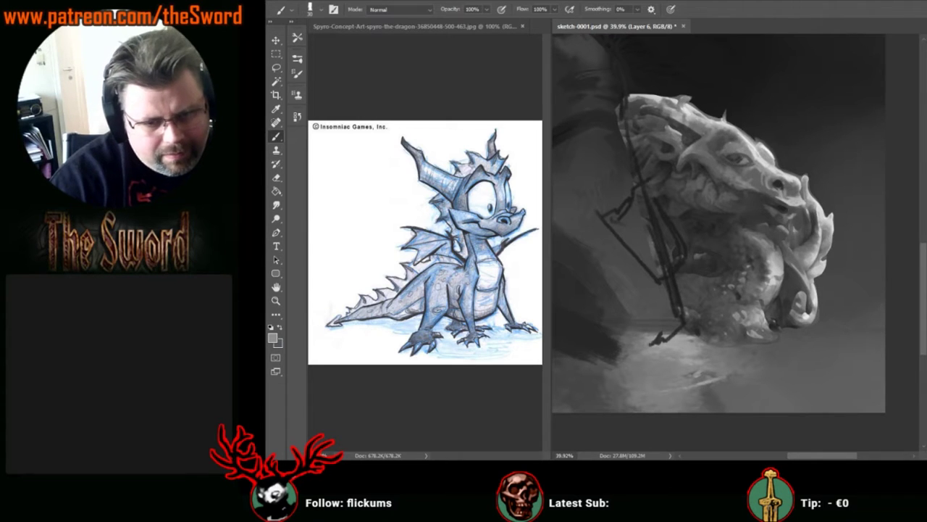
{"action": "key", "text": "bracketright"}
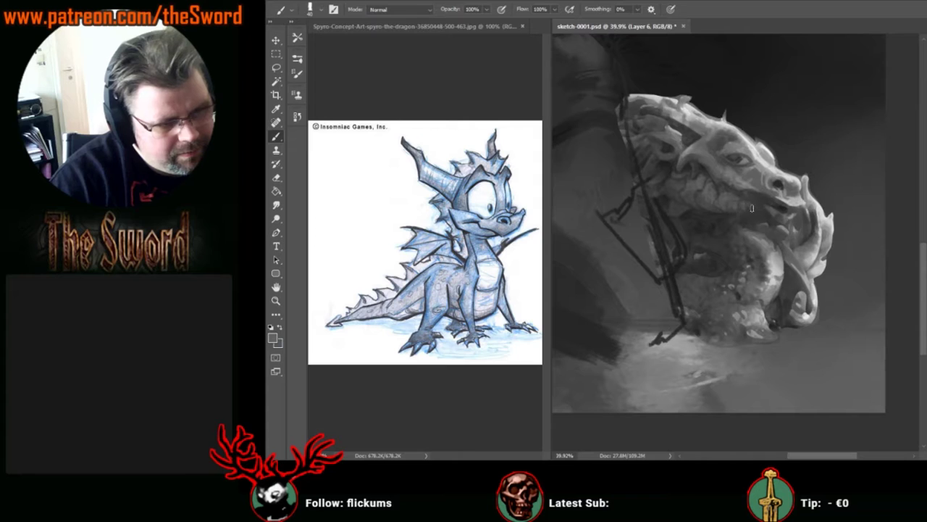
- Darken the line of the dragon's mouth with a dark grey brush of 20 to 25 px
{"action": "key", "text": "bracketleft"}
{"action": "key", "text": "bracketleft"}
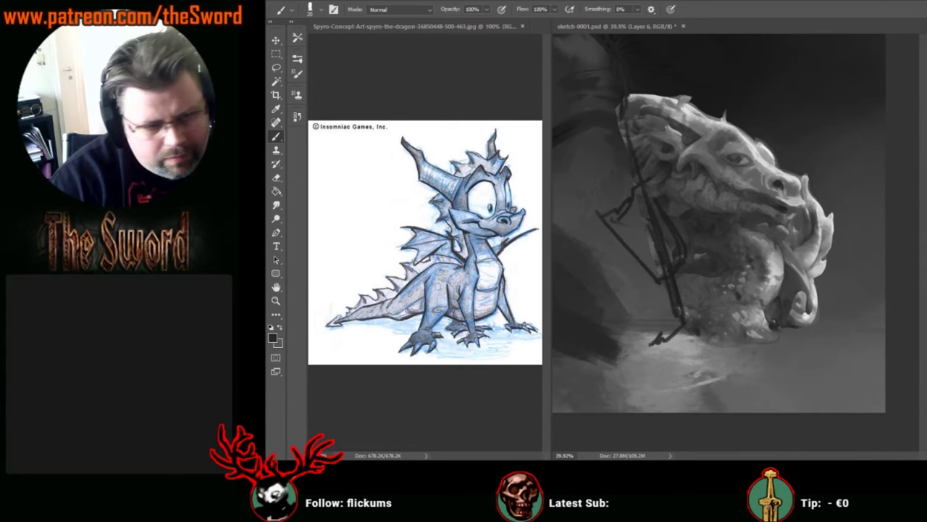
{"action": "key", "text": "bracketright"}
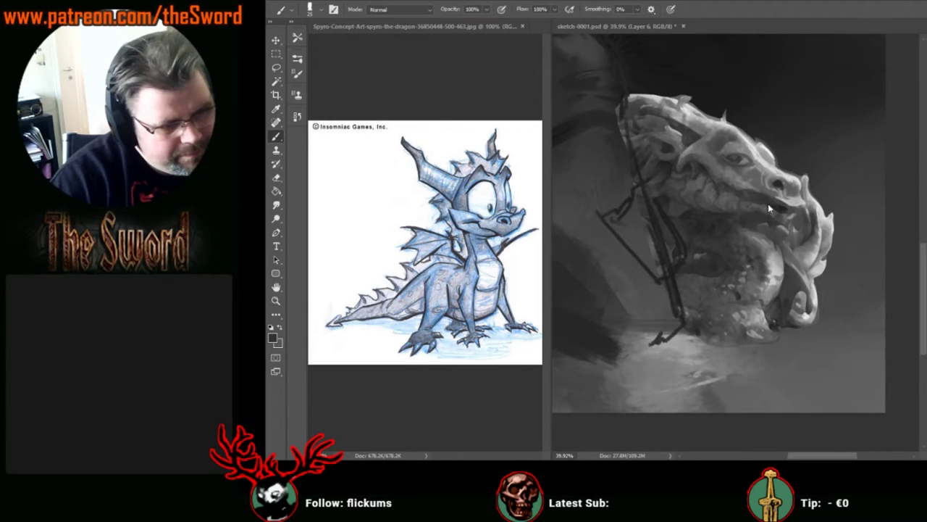
{"action": "key", "text": "bracketleft"}
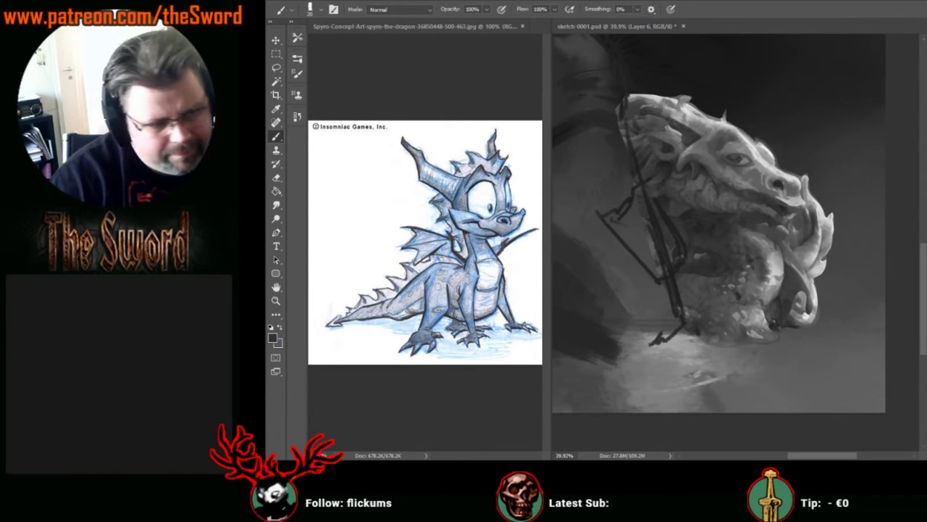
{"action": "left_click", "coordinate": [793, 208]}
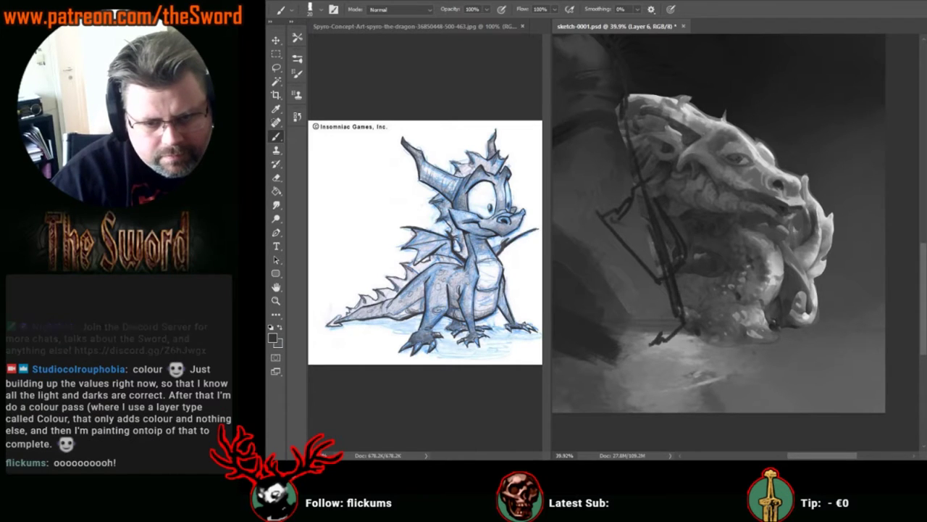
- Model the dragon's lower lip and chin with mid grey strokes, varying the brush between 15 and 30 px
{"action": "left_click", "coordinate": [748, 211]}
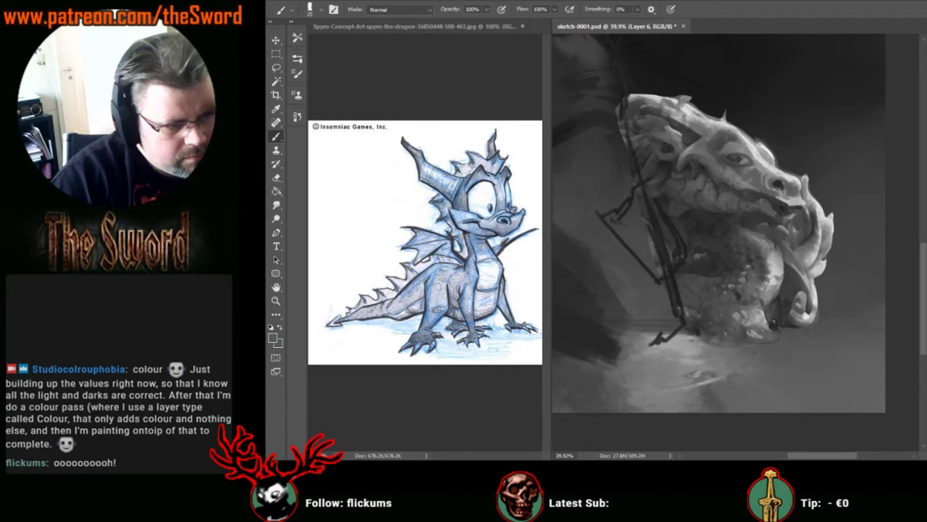
{"action": "key", "text": "bracketleft"}
{"action": "key", "text": "bracketleft"}
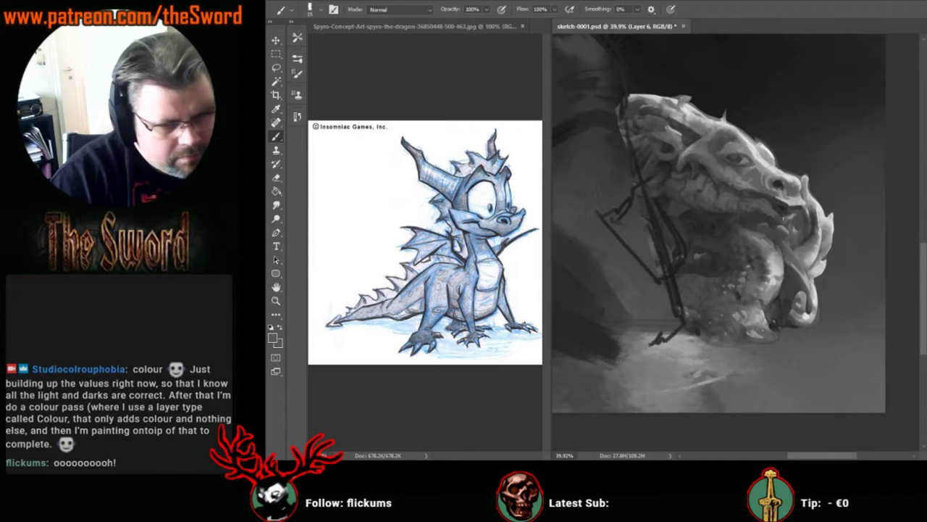
{"action": "key", "text": "bracketright"}
{"action": "key", "text": "bracketright"}
{"action": "key", "text": "bracketright"}
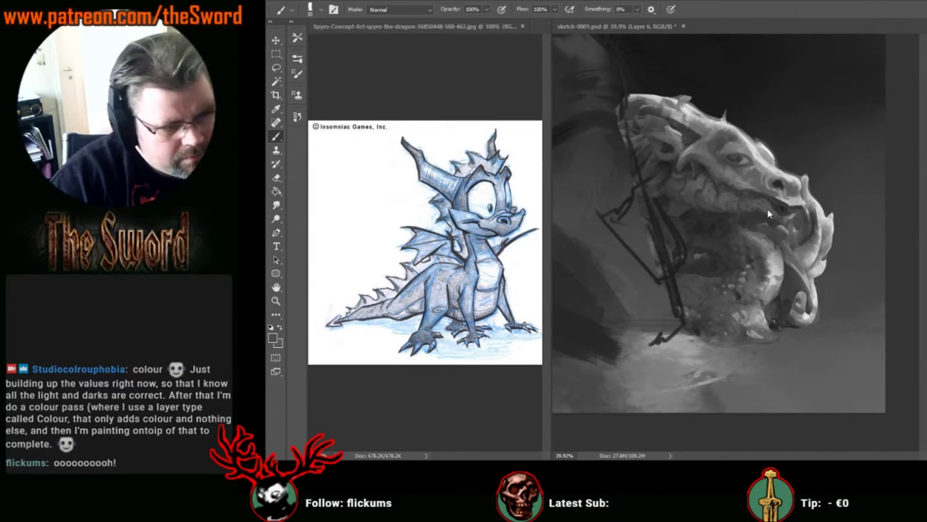
{"action": "left_click", "coordinate": [769, 213]}
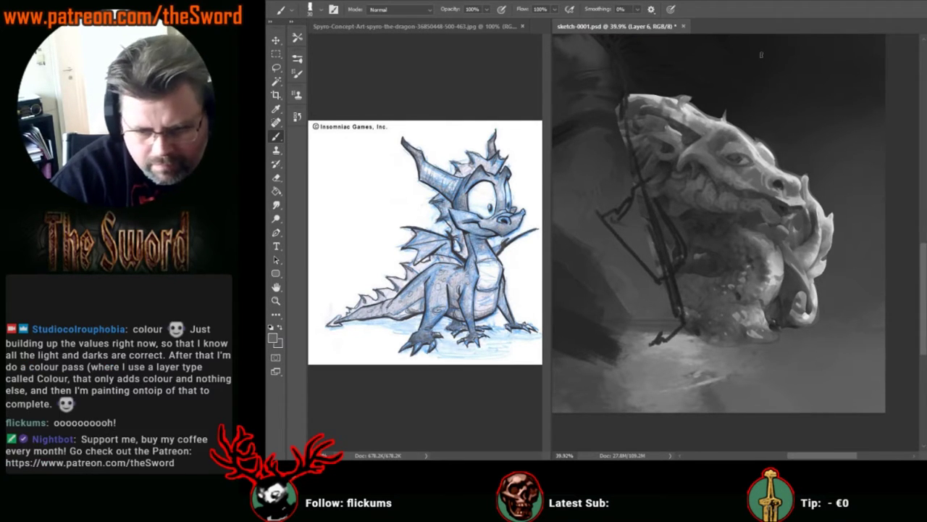
- Deepen the shadow beneath the dragon's chin with dark grey, reducing the brush from 40 to 25 px
{"action": "key", "text": "bracketright"}
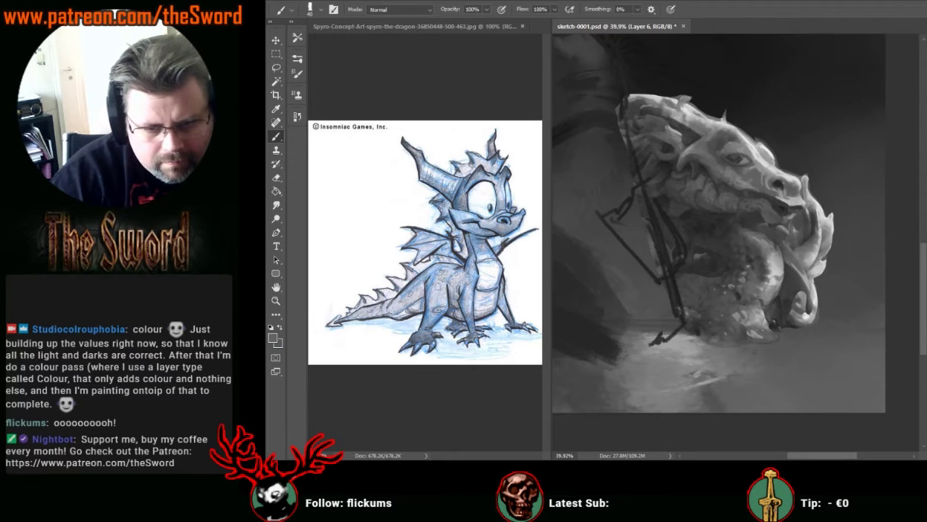
{"action": "key", "text": "bracketleft"}
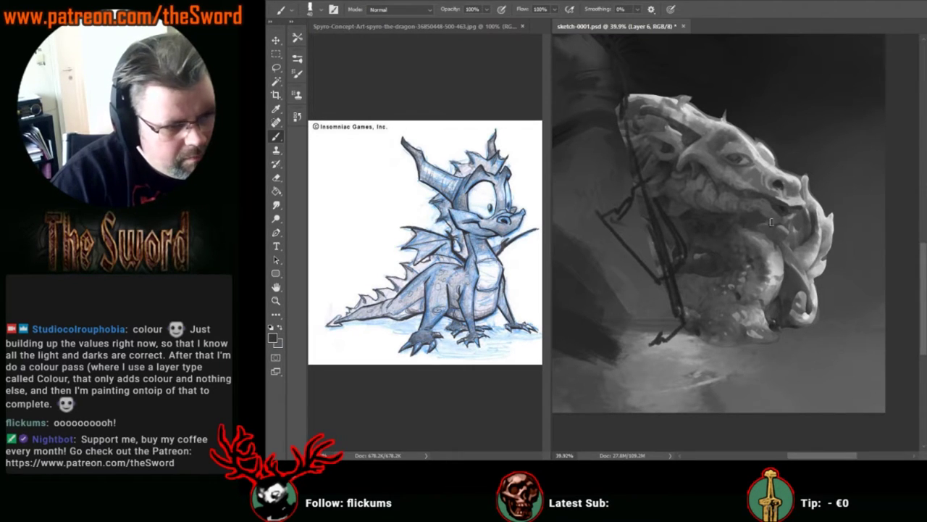
{"action": "key", "text": "bracketleft"}
{"action": "key", "text": "bracketleft"}
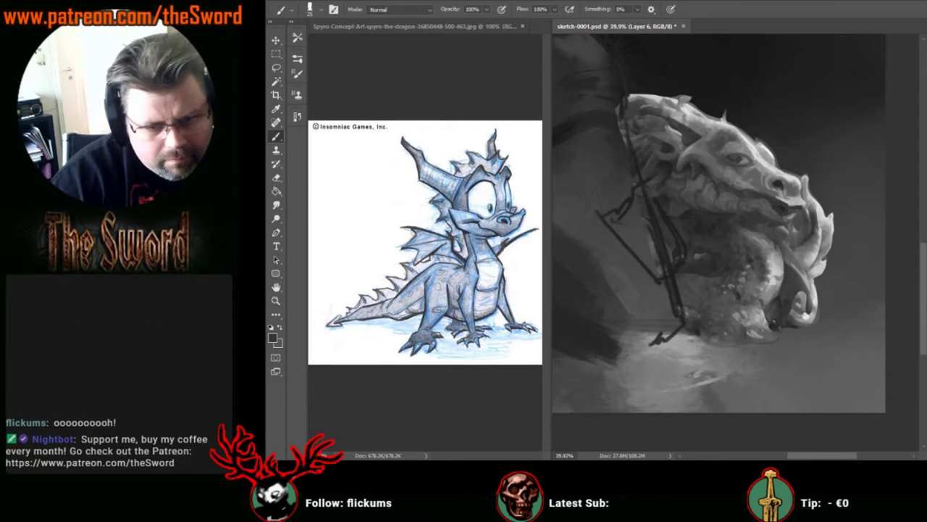
- Define the folds along the underside of the dragon's jaw with a sampled dark grey, reducing the brush to 10 px
{"action": "left_click", "coordinate": [760, 217], "text": "alt"}
{"action": "left_click", "coordinate": [733, 210]}
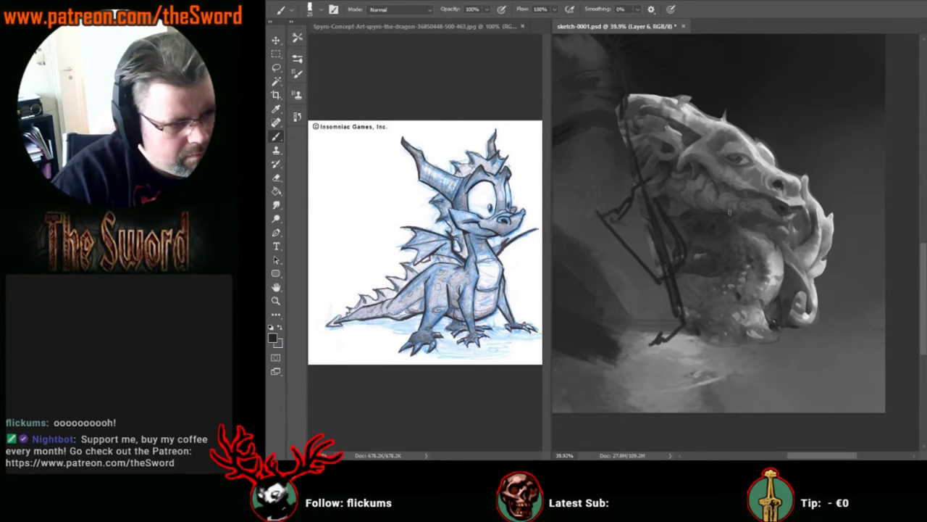
{"action": "key", "text": "bracketleft"}
{"action": "key", "text": "bracketleft"}
{"action": "key", "text": "bracketleft"}
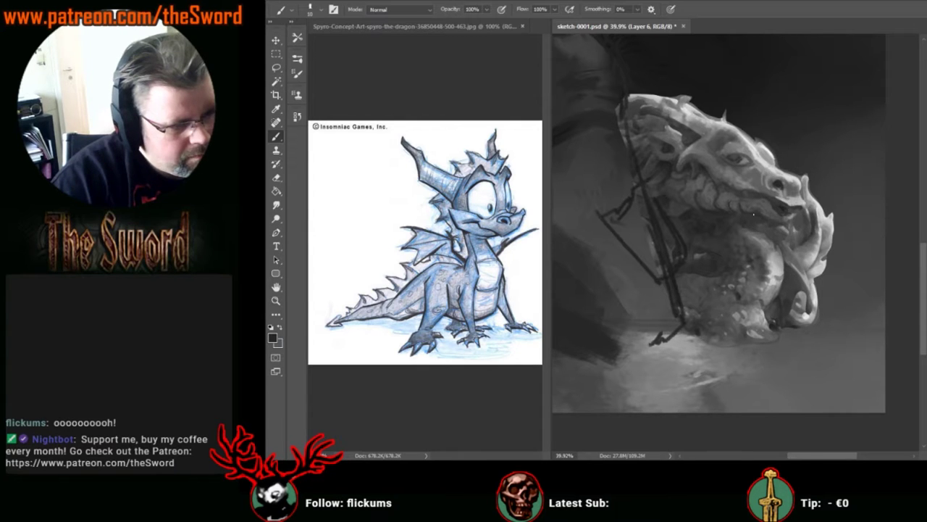
- Darken the dragon's throat beneath the folded jaw with dark grey strokes, enlarging the brush in stages from 15 to 40 px
{"action": "key", "text": "bracketright"}
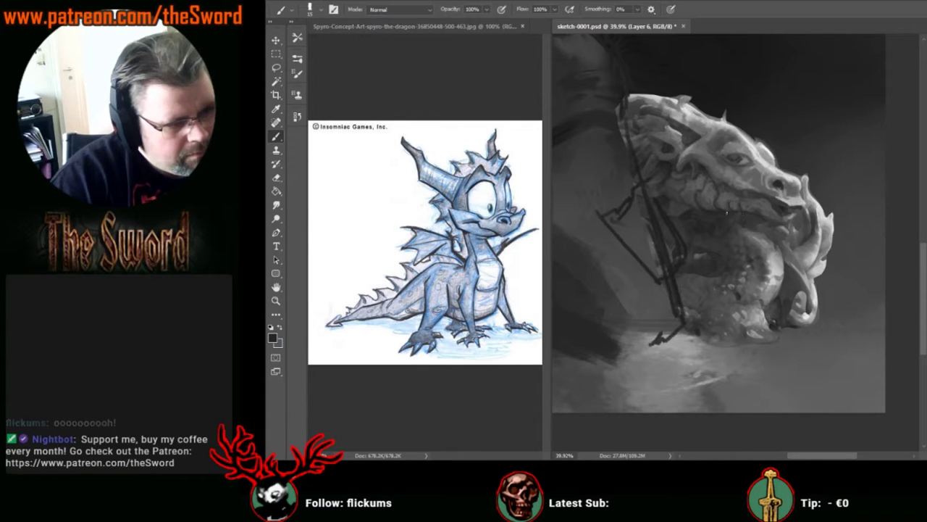
{"action": "key", "text": "bracketright"}
{"action": "key", "text": "bracketright"}
{"action": "key", "text": "bracketright"}
{"action": "key", "text": "bracketright"}
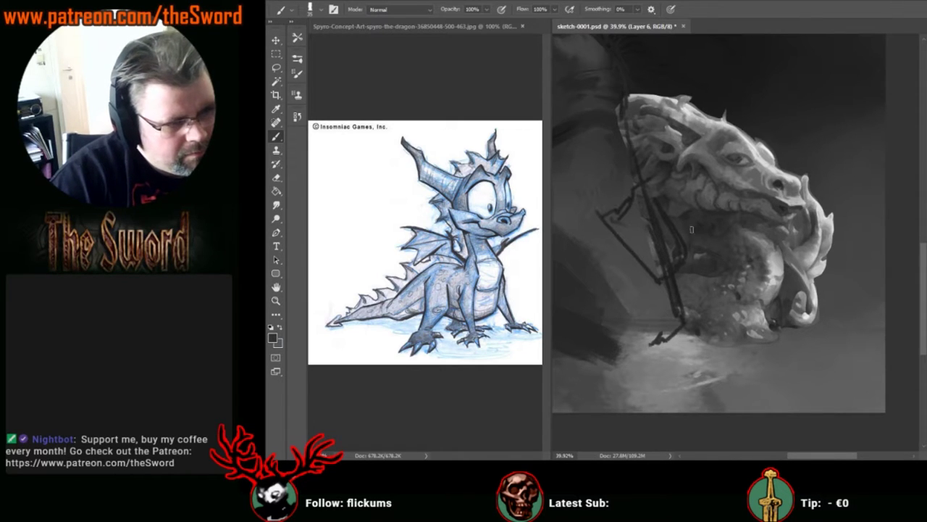
{"action": "key", "text": "bracketright"}
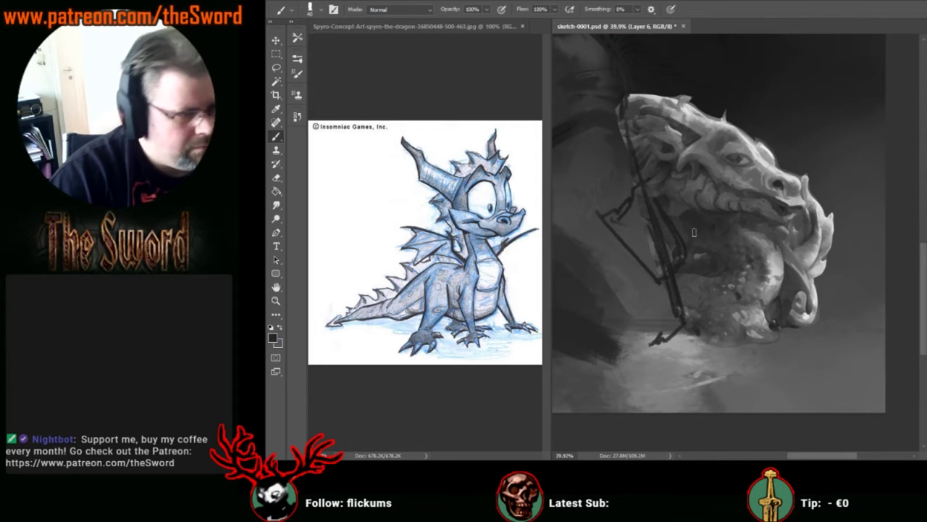
- Define the rear edge of the dragon's jaw with a sampled dark grey, reducing the brush from 25 to 10 px
{"action": "key", "text": "bracketleft"}
{"action": "key", "text": "bracketleft"}
{"action": "key", "text": "bracketleft"}
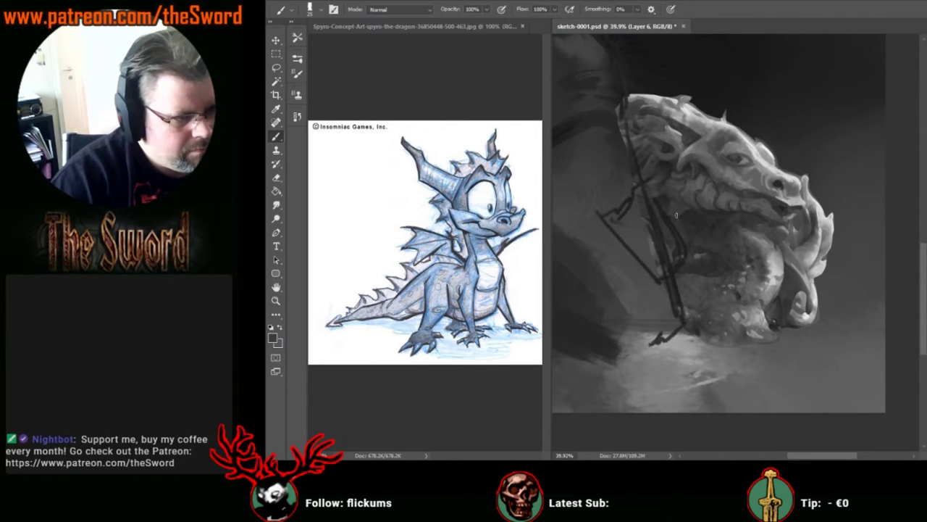
{"action": "left_click", "coordinate": [683, 213], "text": "alt"}
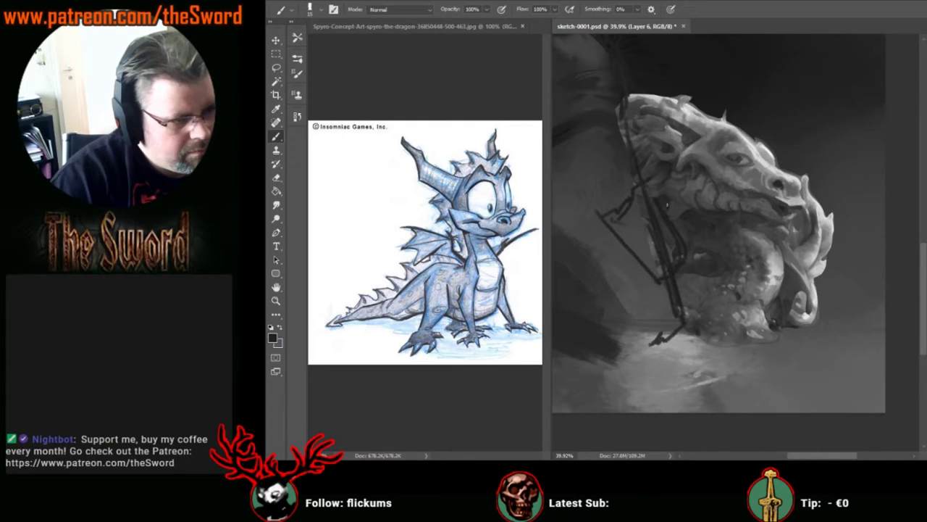
{"action": "key", "text": "bracketleft"}
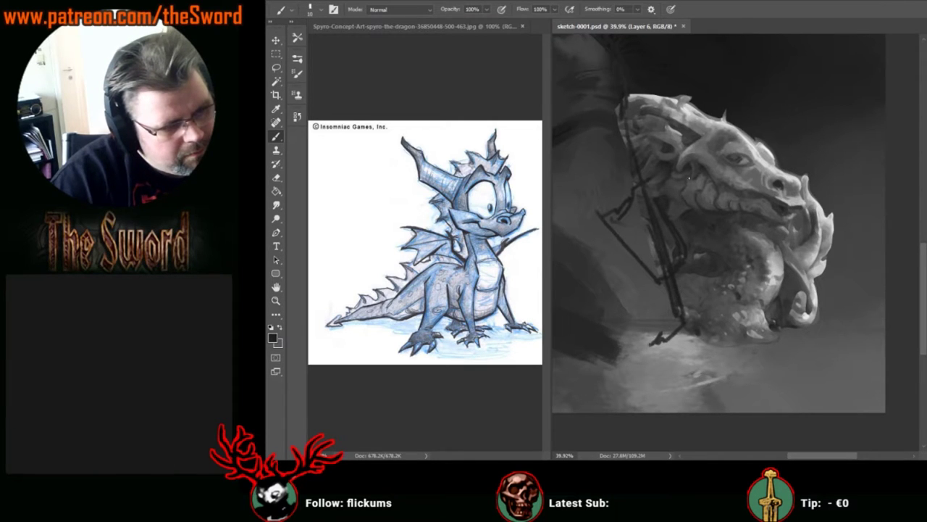
- Highlight the folds along the dragon's lower jaw and paint a fang at the mouth's rear corner with sampled light grey, using a 10 to 30 px brush
{"action": "left_click", "coordinate": [689, 176], "text": "alt"}
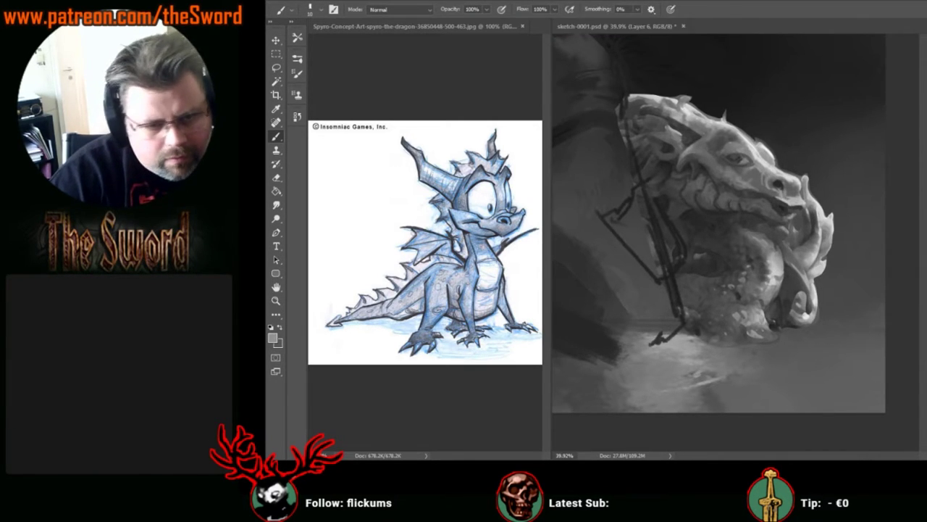
{"action": "left_click", "coordinate": [706, 184]}
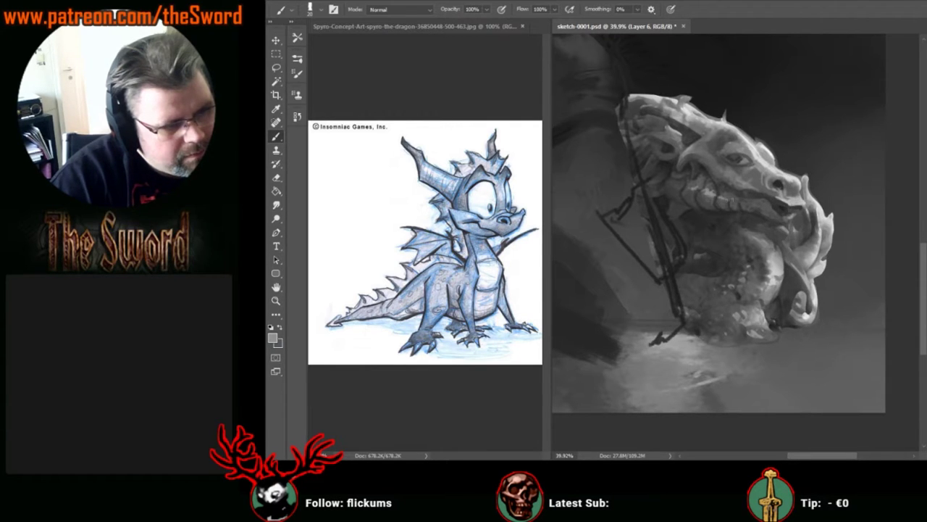
{"action": "key", "text": "bracketleft"}
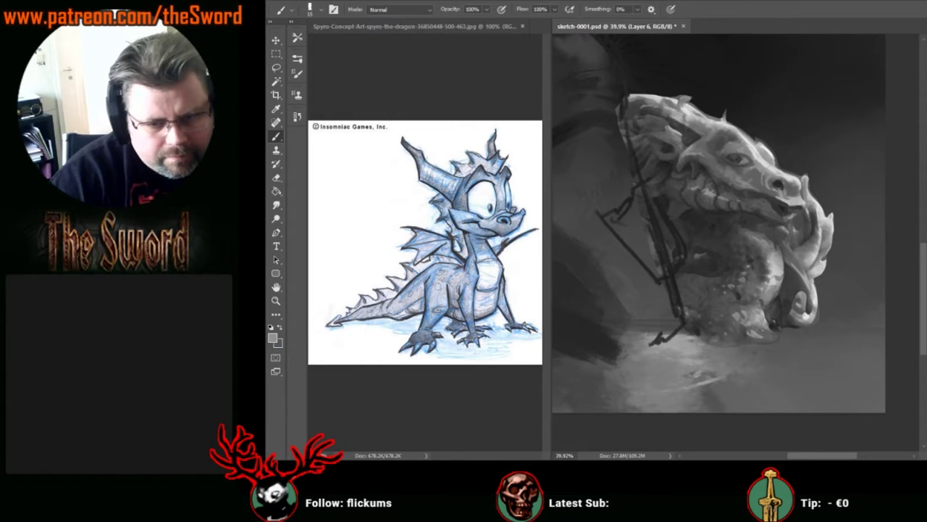
{"action": "key", "text": "bracketright"}
{"action": "key", "text": "bracketright"}
{"action": "key", "text": "bracketright"}
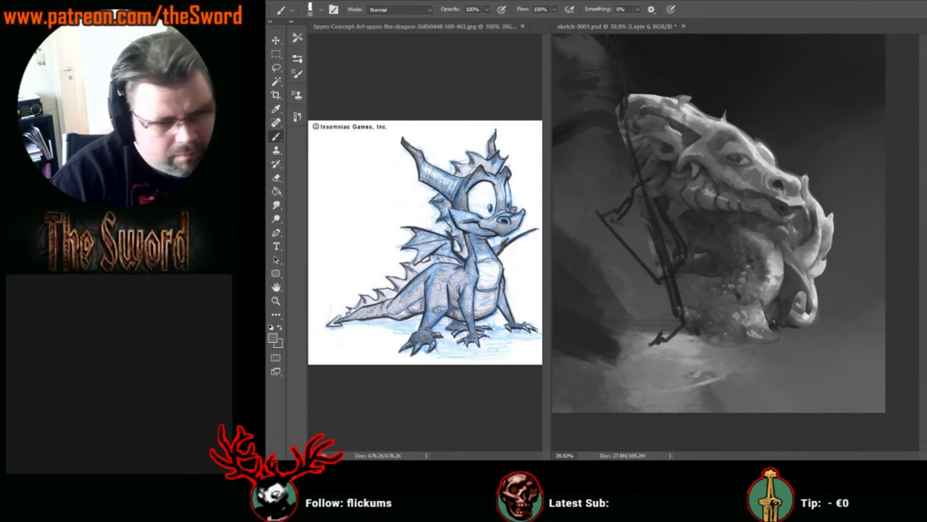
{"action": "key", "text": "bracketright"}
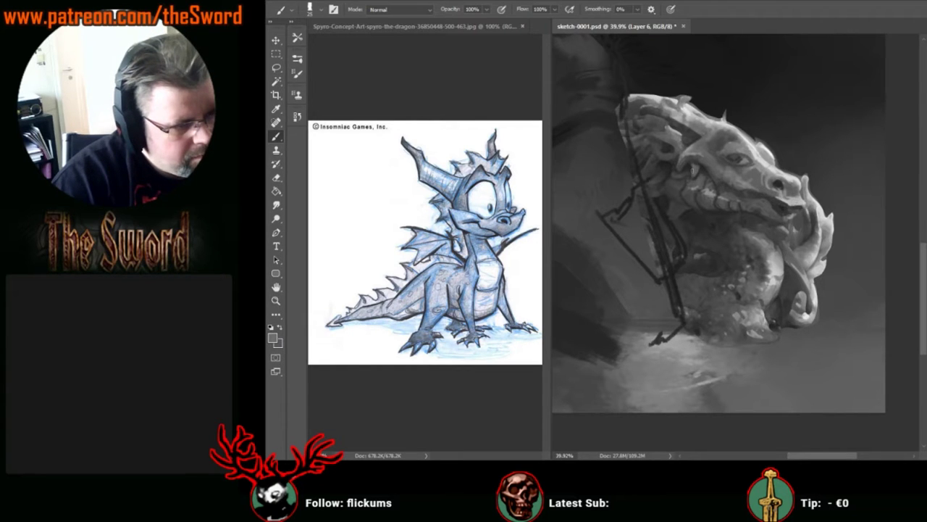
- Shade around the fang at the rear corner of the dragon's mouth with grey tones, reducing the brush to 15 px
{"action": "key", "text": "bracketleft"}
{"action": "key", "text": "bracketleft"}
{"action": "key", "text": "bracketleft"}
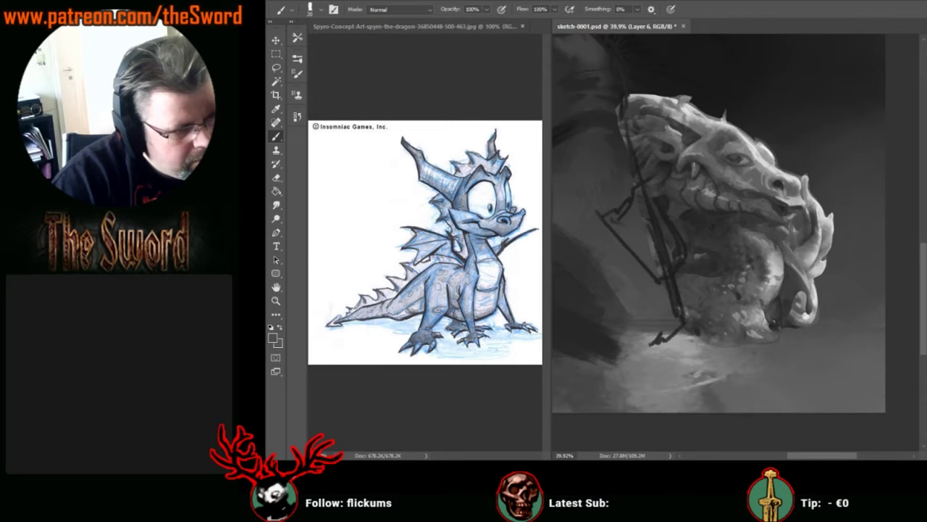
{"action": "key", "text": "["}
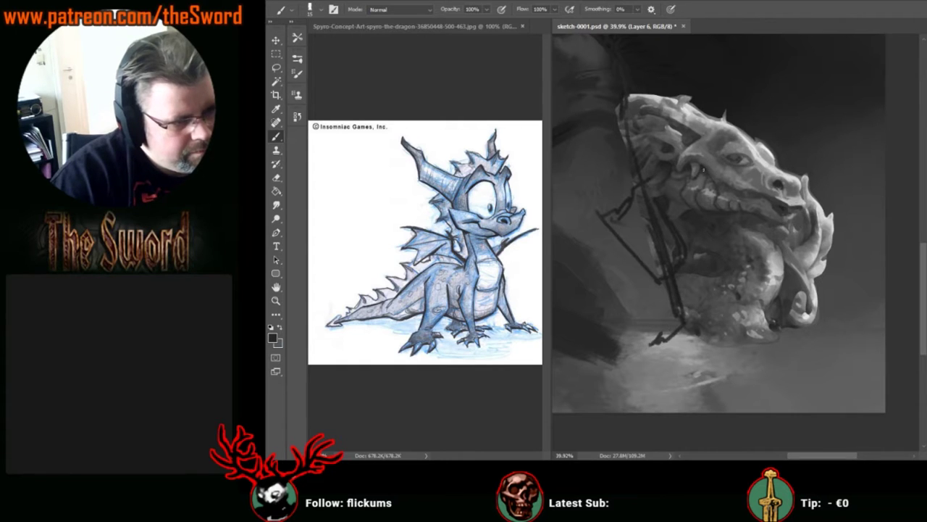
{"action": "left_click", "coordinate": [708, 166], "text": "alt"}
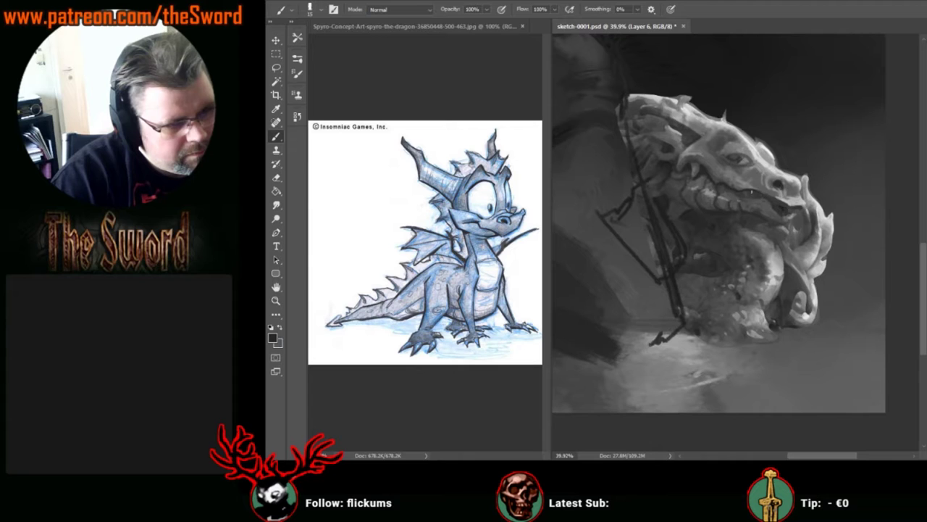
- Sample grey from the rear fang and block in a front fang in the dragon's mouth with lighter and darker grey at 15 px
{"action": "left_click", "coordinate": [696, 164], "text": "alt"}
{"action": "key", "text": "bracketright"}
{"action": "key", "text": "bracketright"}
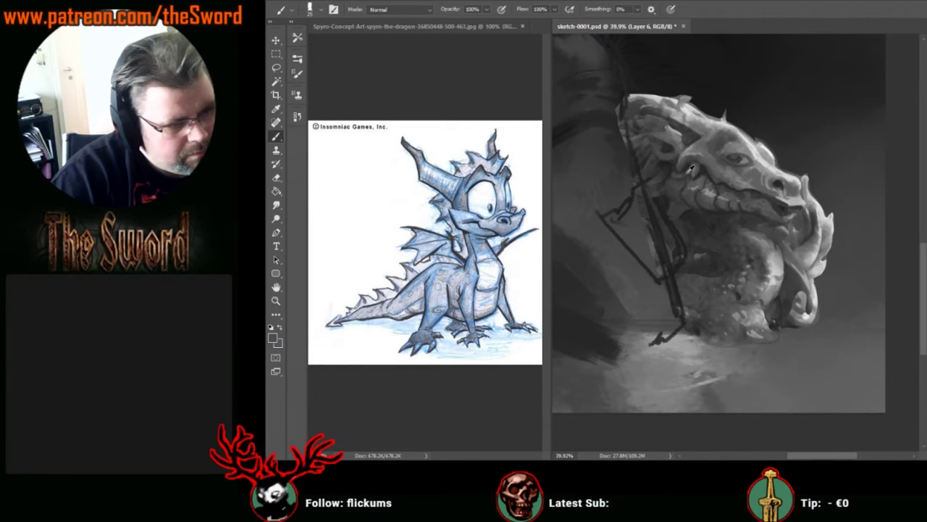
{"action": "key", "text": "bracketleft"}
{"action": "key", "text": "bracketleft"}
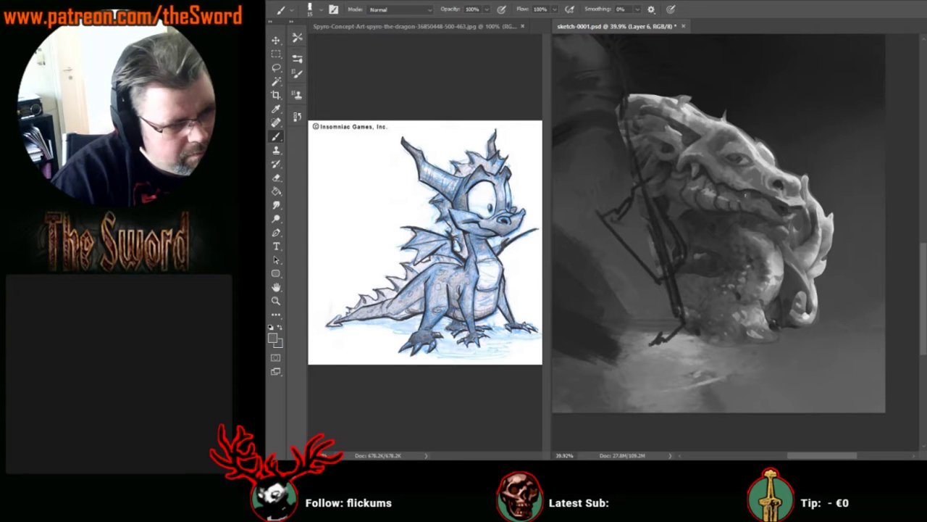
{"action": "key", "text": "x"}
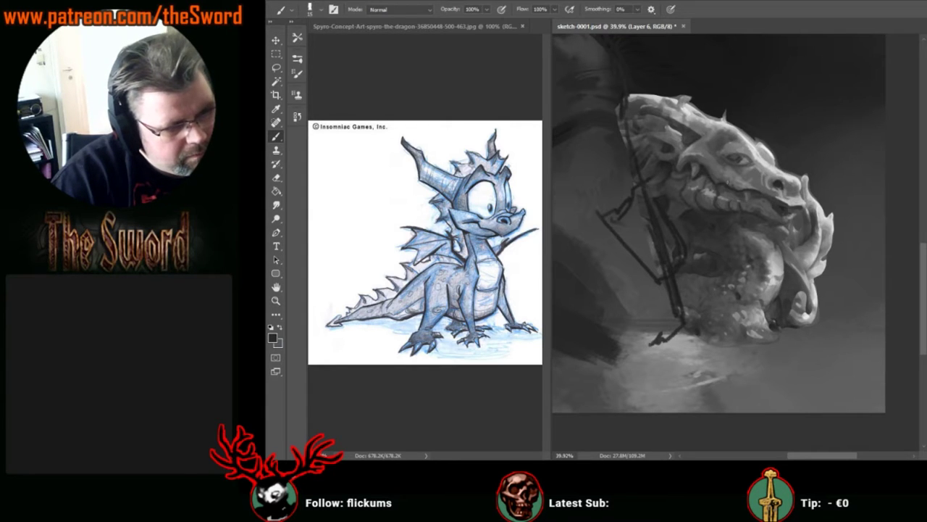
{"action": "key", "text": "bracketright"}
{"action": "key", "text": "bracketleft"}
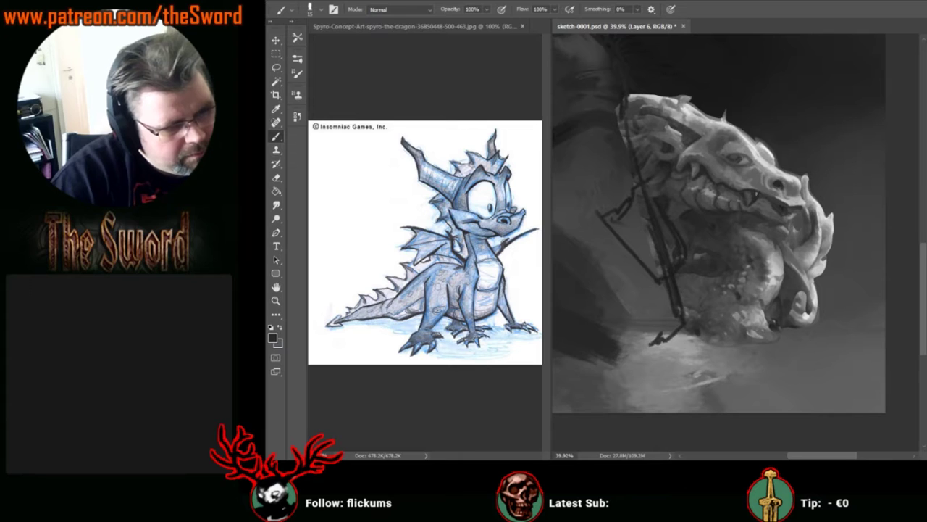
- Refine the front fang's shape and the dark gap around it, alternating mid and dark grey with a 15 to 20 px brush
{"action": "key", "text": "x"}
{"action": "key", "text": "bracketright"}
{"action": "key", "text": "bracketright"}
{"action": "key", "text": "bracketleft"}
{"action": "key", "text": "bracketleft"}
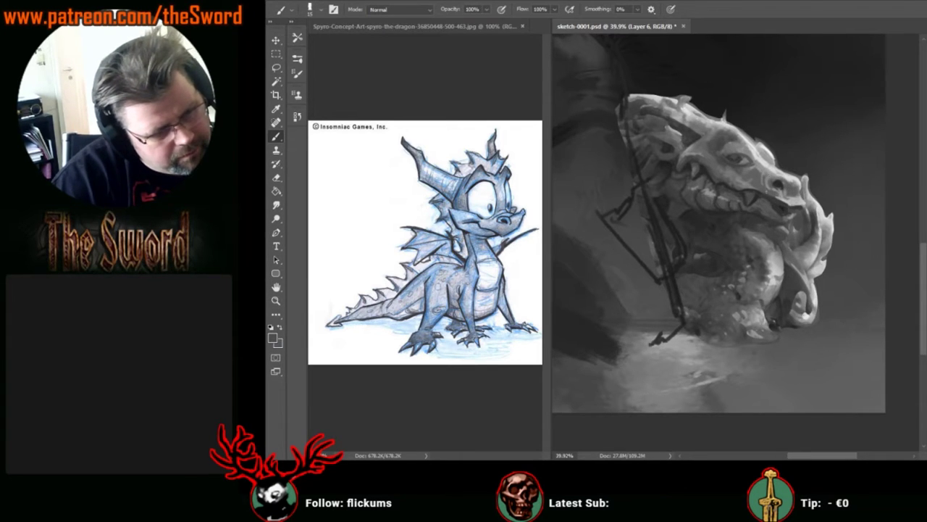
{"action": "key", "text": "bracketright"}
{"action": "key", "text": "bracketright"}
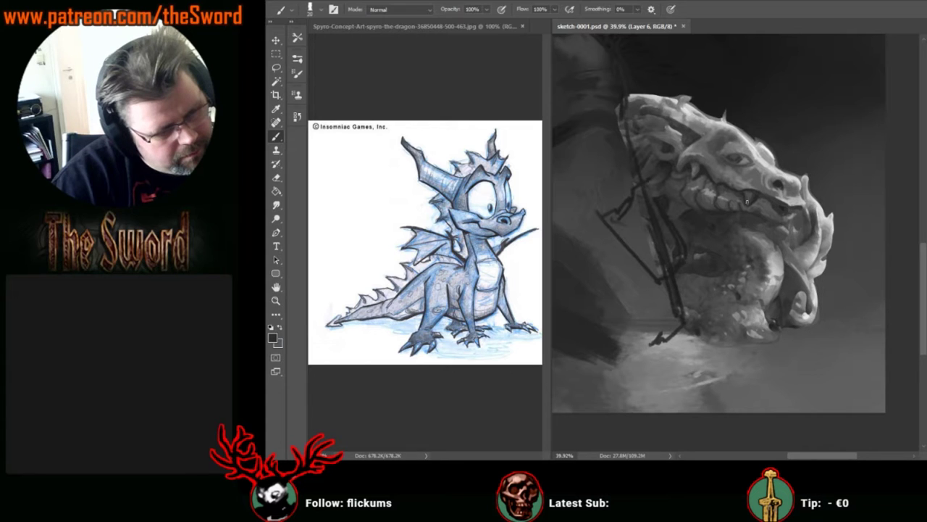
{"action": "key", "text": "bracketleft"}
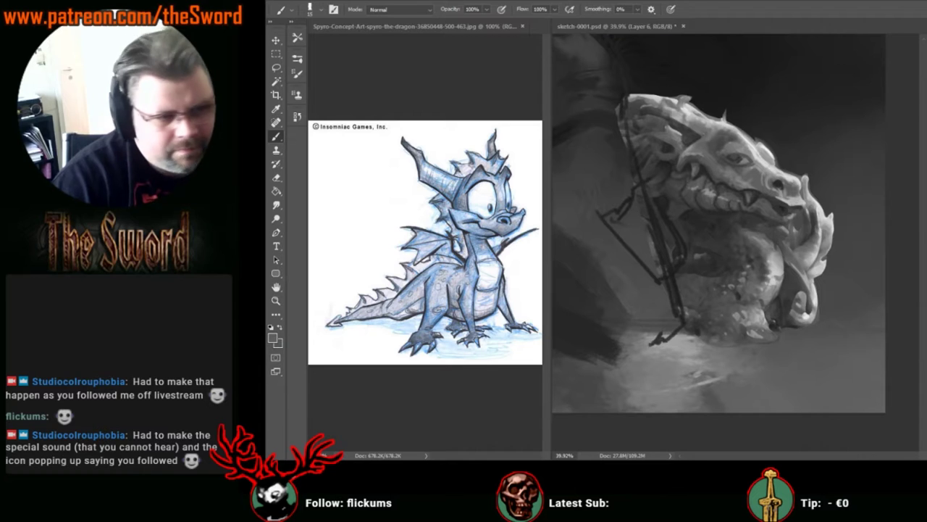
- Outline a spiky crest above the dragon's brow in grey, using a brush between 20 and 35 px
{"action": "left_click", "coordinate": [647, 166]}
{"action": "key", "text": "bracketright"}
{"action": "key", "text": "bracketright"}
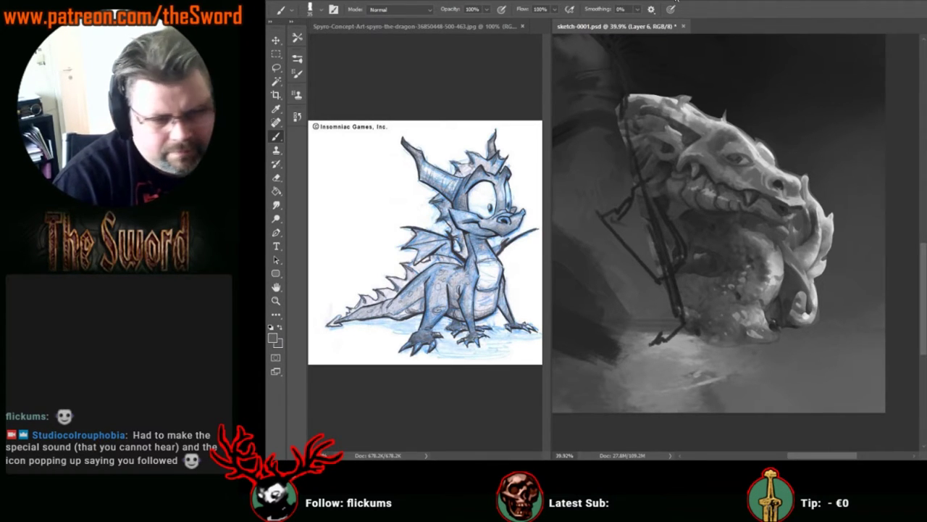
{"action": "left_click_drag", "start_coordinate": [734, 101], "coordinate": [770, 163]}
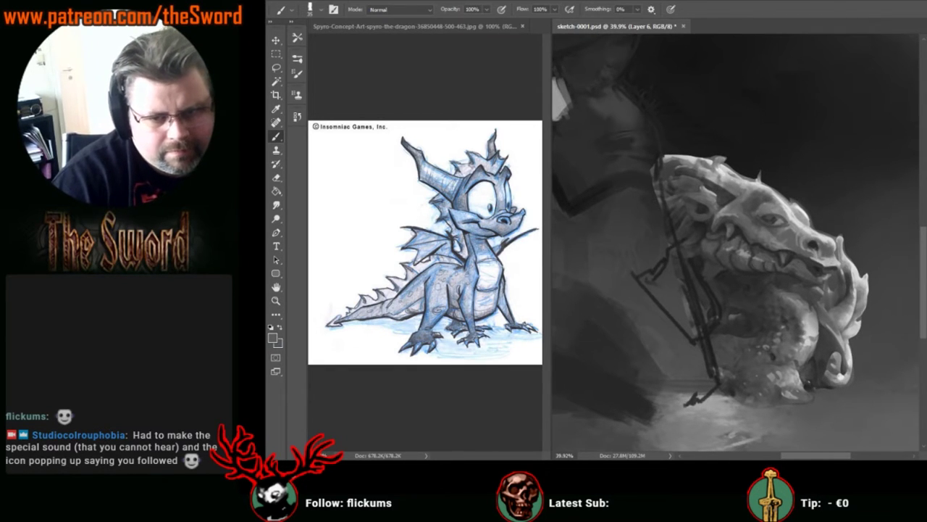
{"action": "left_click_drag", "start_coordinate": [760, 177], "coordinate": [762, 172]}
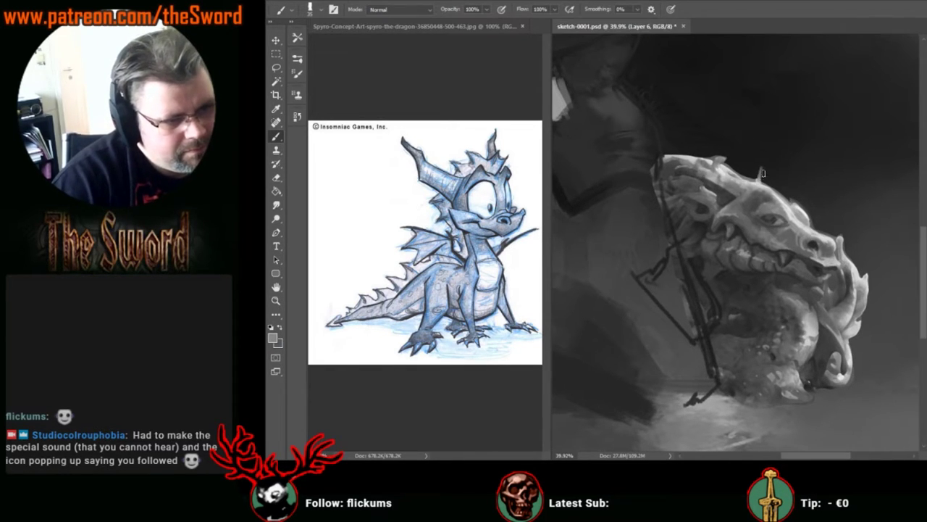
{"action": "key", "text": "bracketleft"}
{"action": "key", "text": "bracketleft"}
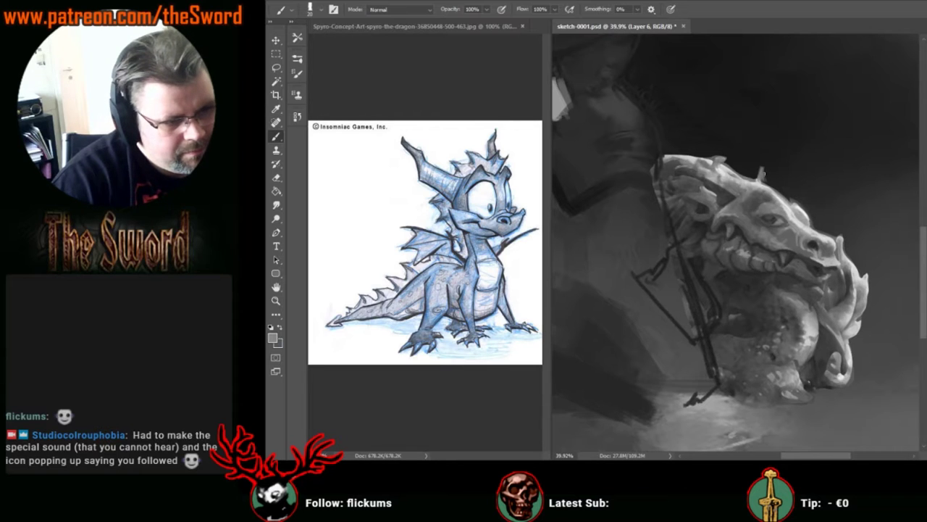
{"action": "mouse_move", "coordinate": [766, 172]}
{"action": "left_mouse_down"}
{"action": "mouse_move", "coordinate": [812, 180]}
{"action": "mouse_move", "coordinate": [791, 199]}
{"action": "left_mouse_up"}
{"action": "key", "text": "bracketright"}
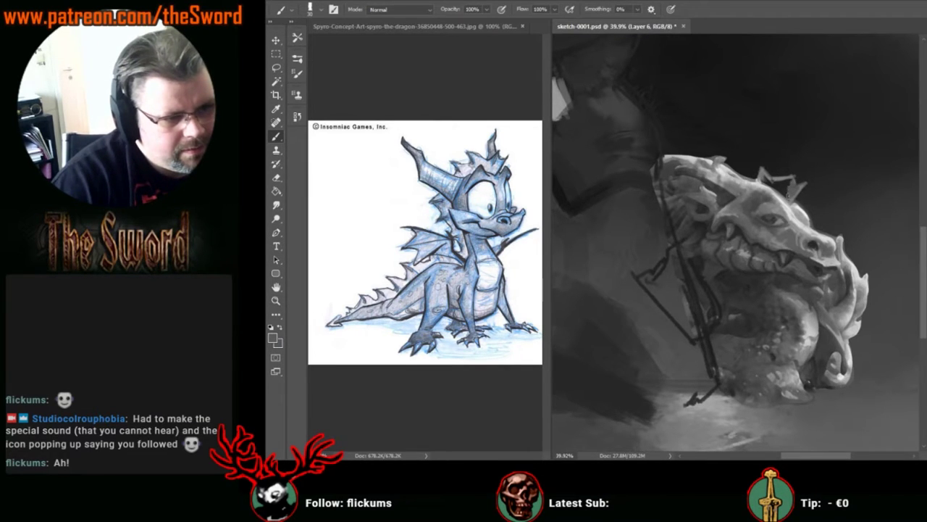
- Fill the crest above the dragon's brow with mid grey at 35 px and add smaller spikes behind it at about 30 px
{"action": "key", "text": "bracketright"}
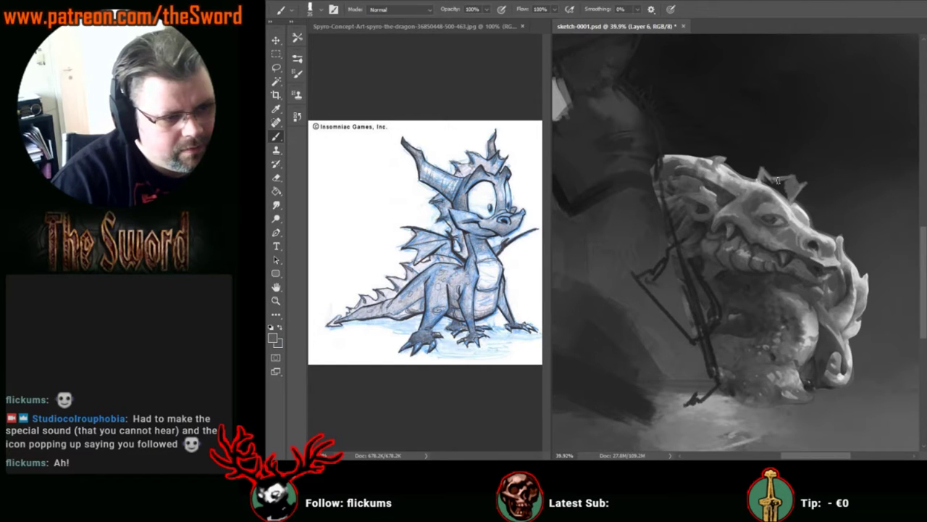
{"action": "mouse_move", "coordinate": [778, 180]}
{"action": "left_mouse_down"}
{"action": "mouse_move", "coordinate": [788, 196]}
{"action": "mouse_move", "coordinate": [766, 181]}
{"action": "mouse_move", "coordinate": [775, 189]}
{"action": "left_mouse_up"}
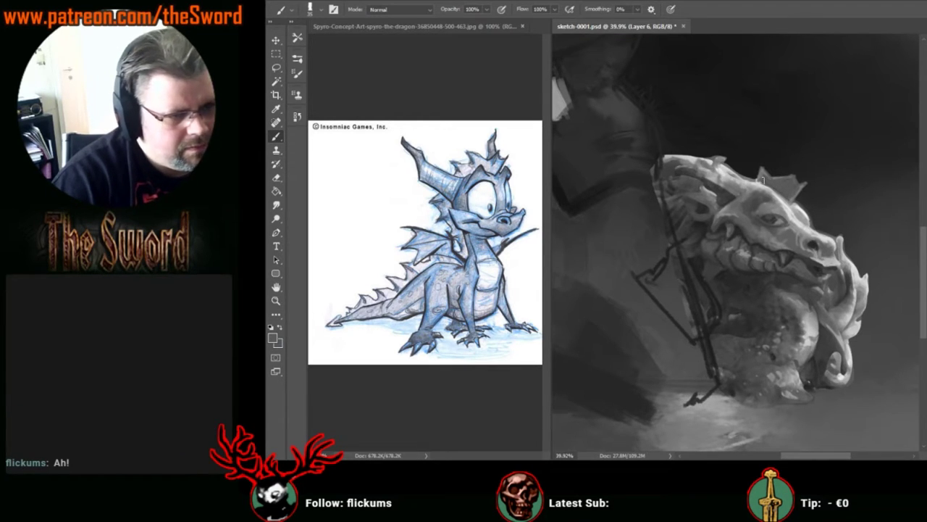
{"action": "key", "text": "bracketleft"}
{"action": "key", "text": "bracketleft"}
{"action": "key", "text": "bracketleft"}
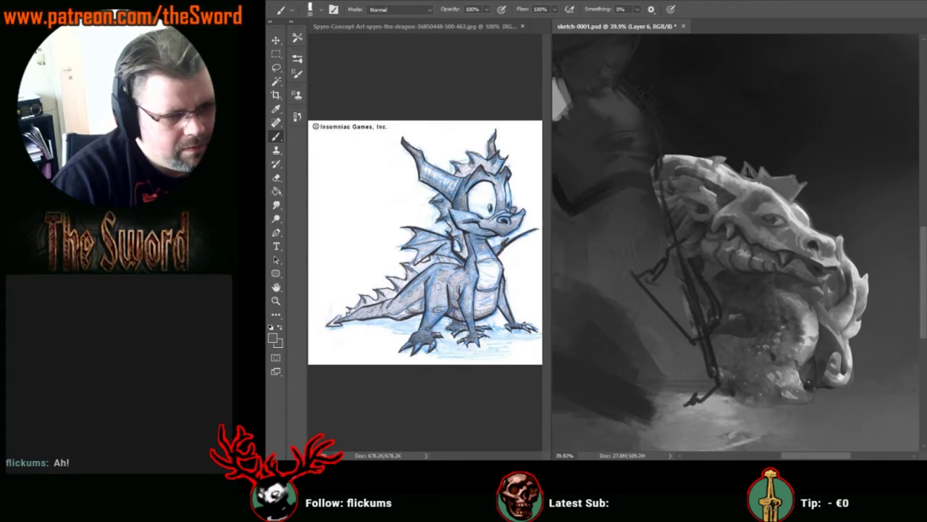
{"action": "key", "text": "bracketright"}
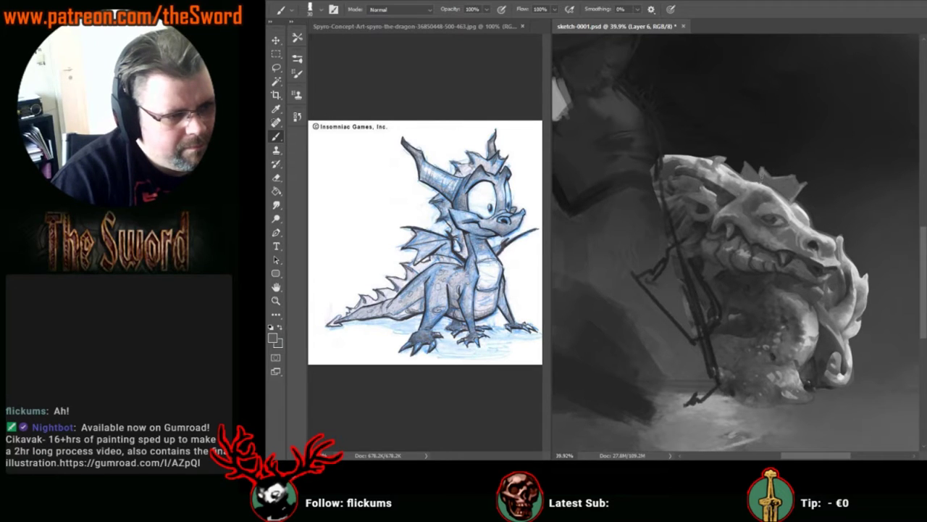
- Refine the crest's spikes at 20 px and blend its base into the brow with greys sampled from the dragon's head
{"action": "key", "text": "bracketleft"}
{"action": "key", "text": "bracketleft"}
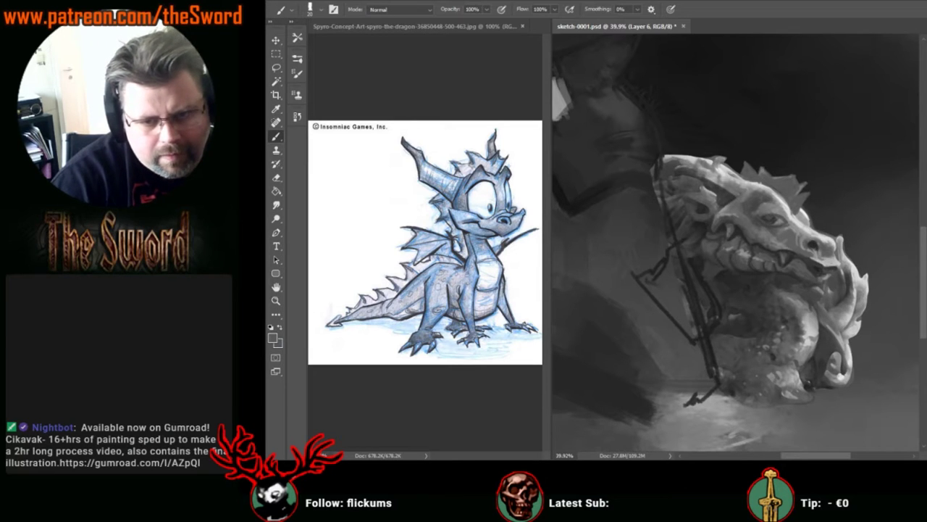
{"action": "left_click", "coordinate": [788, 198], "text": "alt"}
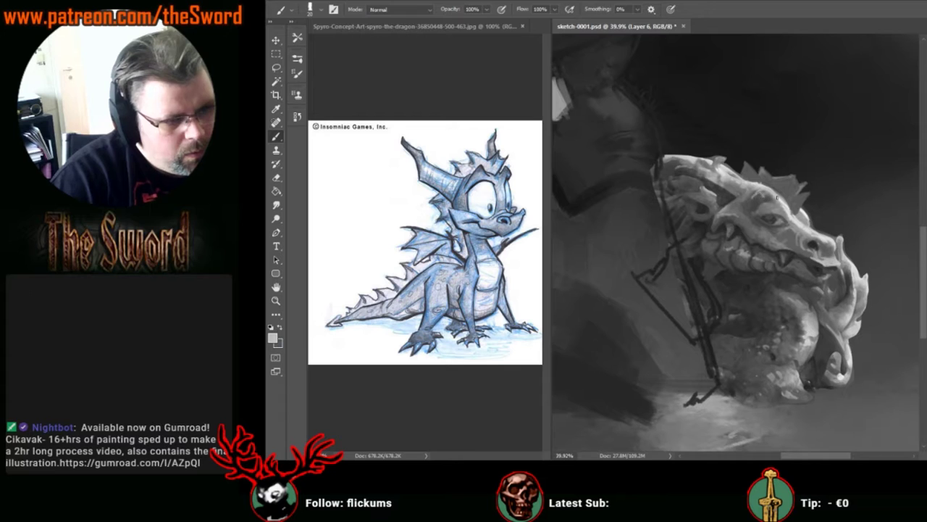
{"action": "left_click", "coordinate": [742, 200], "text": "alt"}
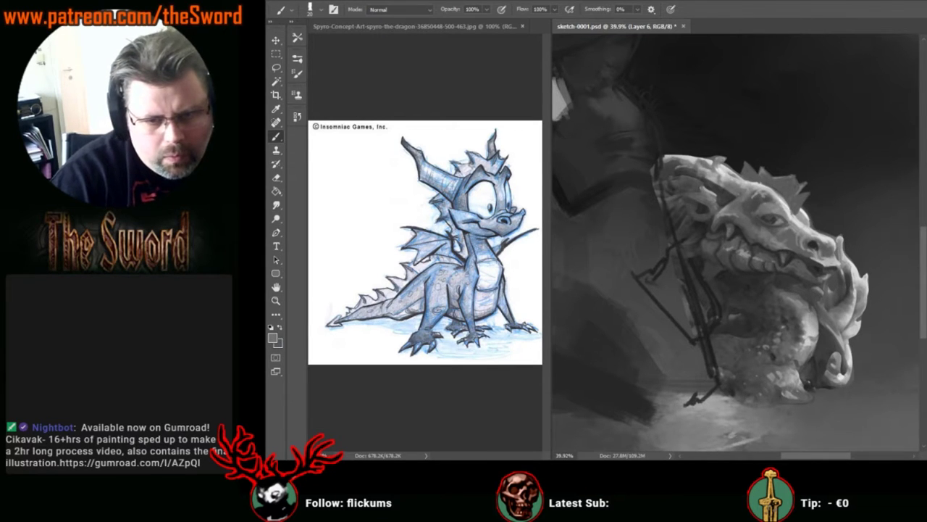
{"action": "left_click", "coordinate": [748, 201], "text": "alt"}
{"action": "key", "text": "bracketright"}
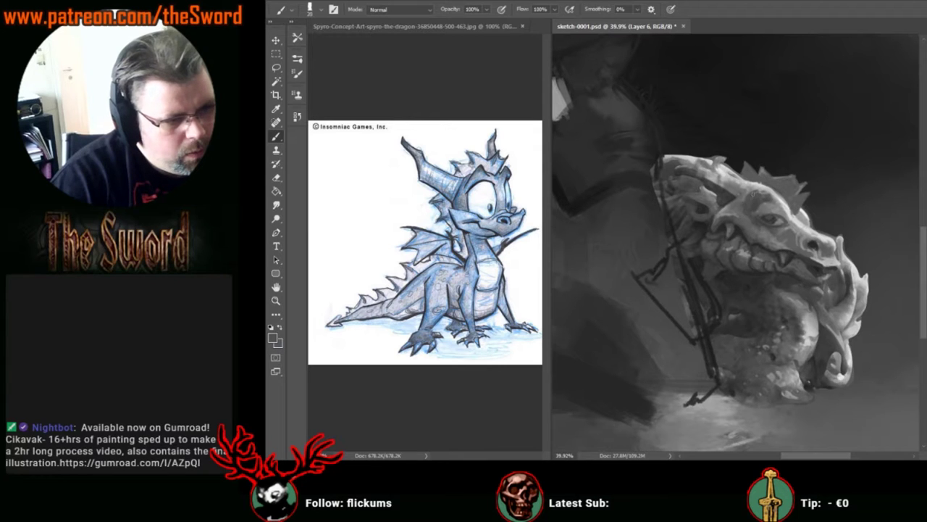
{"action": "key", "text": "bracketleft"}
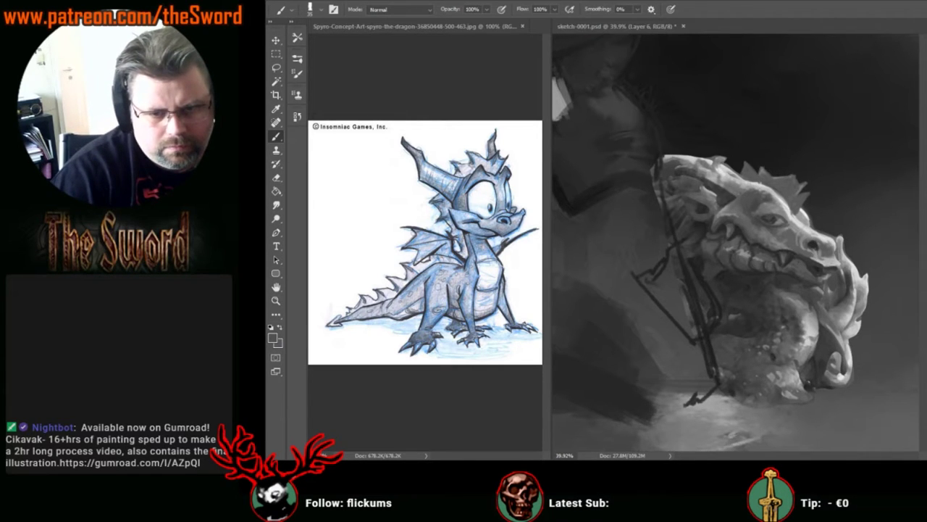
- Sketch the outline of a tall curved horn behind the dragon's brow in grey, using a 25 to 40 px brush
{"action": "left_click", "coordinate": [685, 175]}
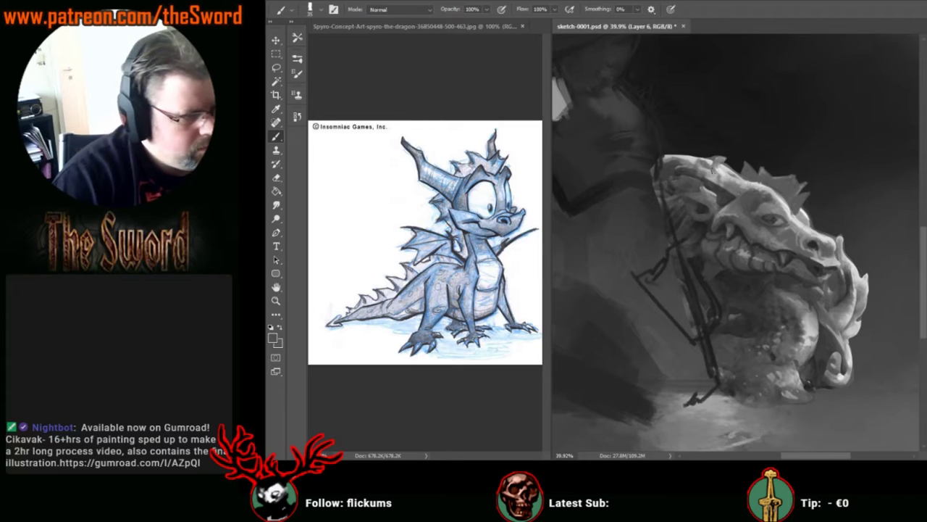
{"action": "key", "text": "bracketright"}
{"action": "key", "text": "bracketright"}
{"action": "key", "text": "bracketright"}
{"action": "key", "text": "bracketright"}
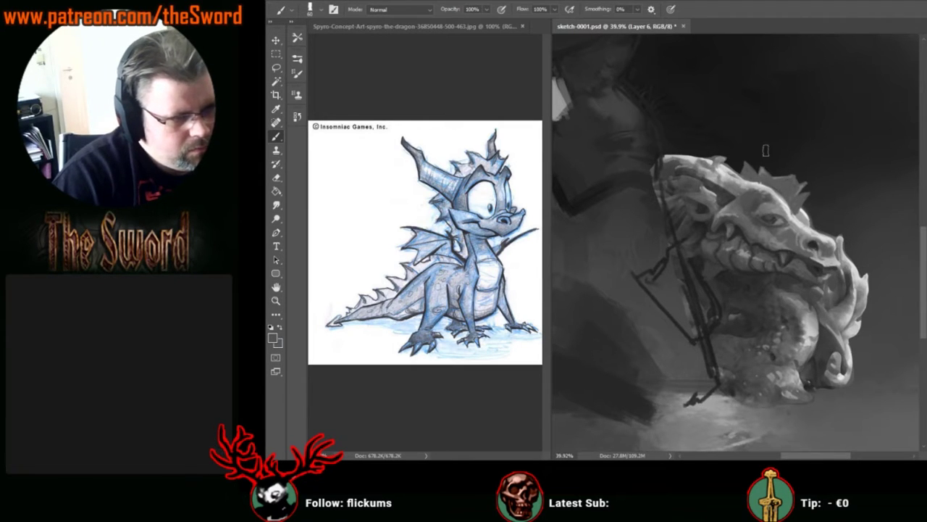
{"action": "key", "text": "bracketright"}
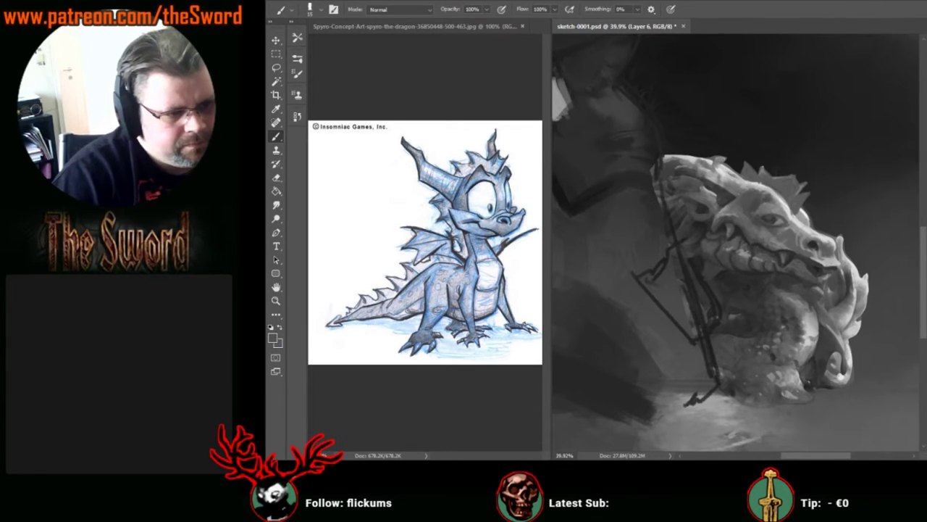
{"action": "key", "text": "bracketright"}
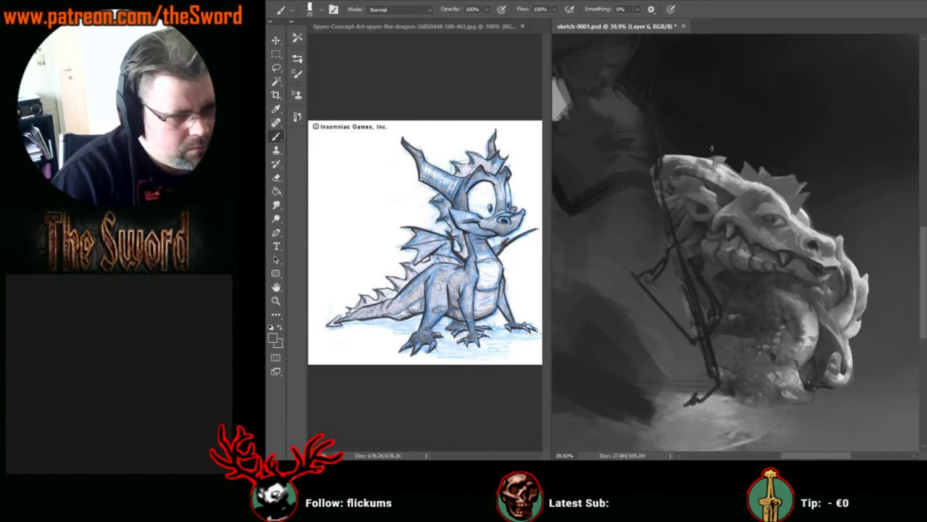
{"action": "key", "text": "bracketright"}
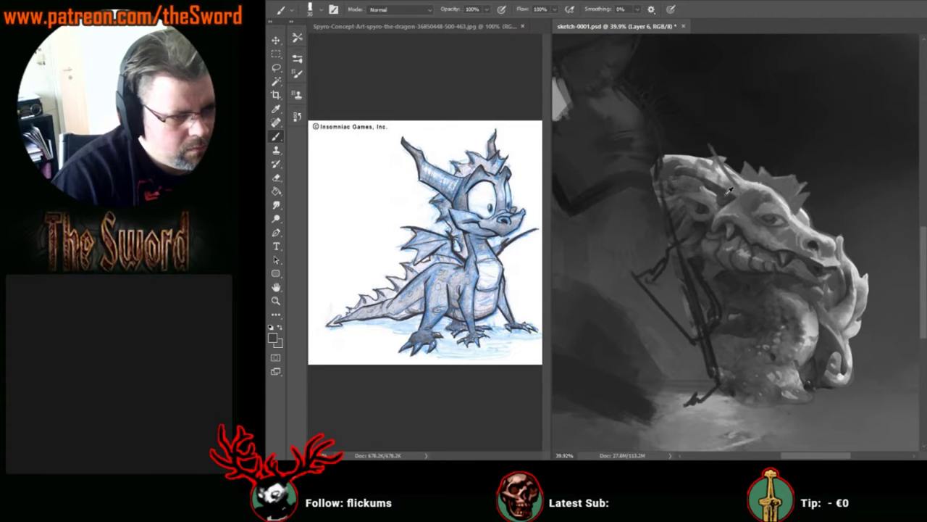
{"action": "key", "text": "bracketright"}
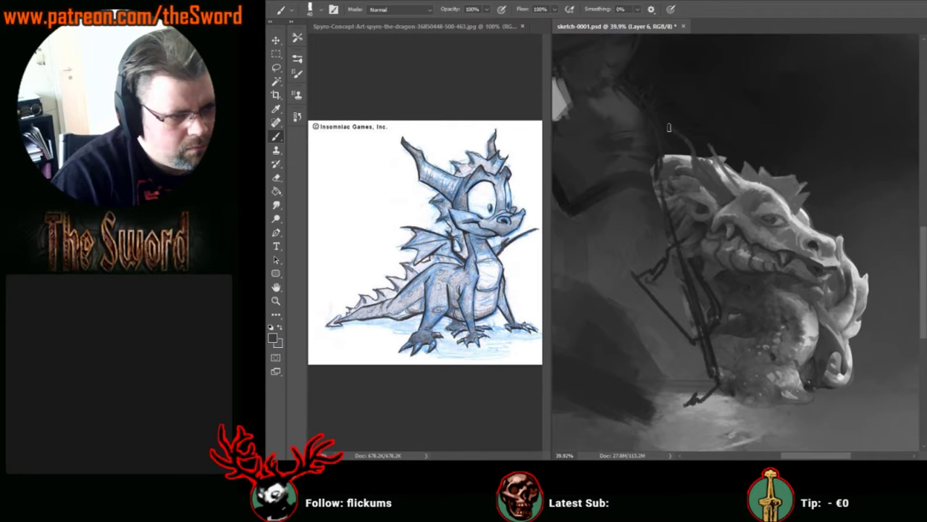
{"action": "key", "text": "bracketleft"}
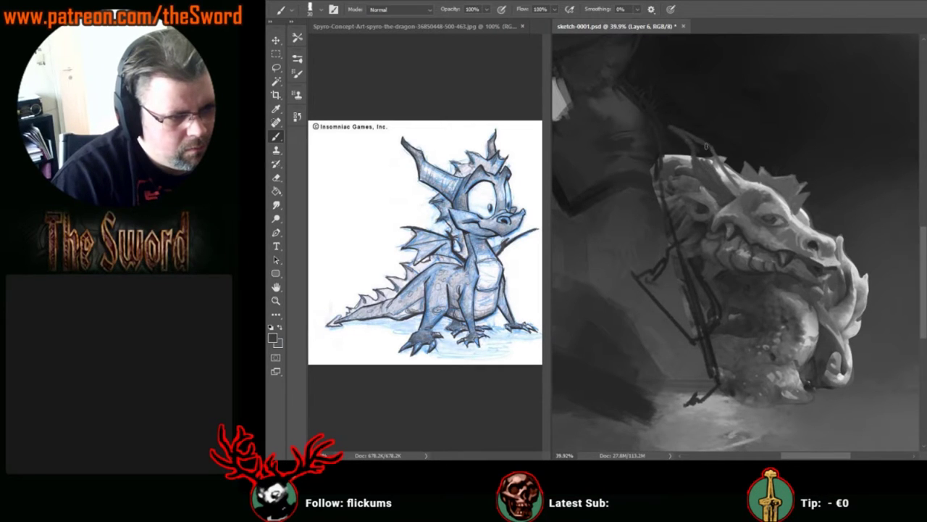
- Fill the curved horn down to its base with mid grey sampled from the dragon's brow
{"action": "mouse_move", "coordinate": [695, 147]}
{"action": "left_mouse_down"}
{"action": "mouse_move", "coordinate": [702, 168]}
{"action": "mouse_move", "coordinate": [696, 155]}
{"action": "mouse_move", "coordinate": [695, 163]}
{"action": "mouse_move", "coordinate": [729, 181]}
{"action": "mouse_move", "coordinate": [711, 153]}
{"action": "mouse_move", "coordinate": [734, 192]}
{"action": "mouse_move", "coordinate": [711, 151]}
{"action": "mouse_move", "coordinate": [728, 189]}
{"action": "left_mouse_up"}
{"action": "key", "text": "bracketright"}
{"action": "left_click", "coordinate": [737, 181], "text": "alt"}
{"action": "key", "text": "bracketright"}
{"action": "mouse_move", "coordinate": [708, 155]}
{"action": "left_mouse_down"}
{"action": "mouse_move", "coordinate": [689, 137]}
{"action": "mouse_move", "coordinate": [698, 139]}
{"action": "left_mouse_up"}
- Highlight the horn's outer edge and sharpen its tip in light grey, using a 15 to 20 px brush
{"action": "key", "text": "bracketleft"}
{"action": "key", "text": "bracketleft"}
{"action": "key", "text": "bracketleft"}
{"action": "key", "text": "bracketleft"}
{"action": "key", "text": "bracketleft"}
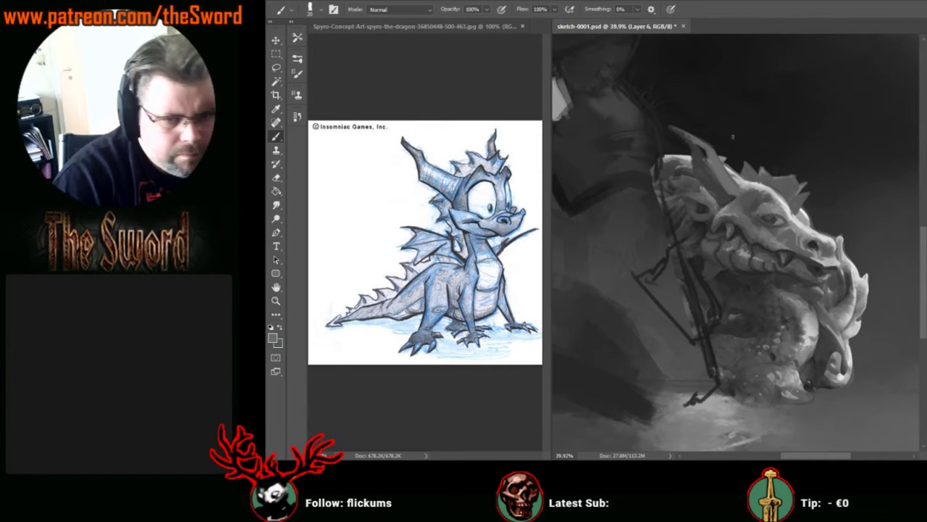
{"action": "key", "text": "x"}
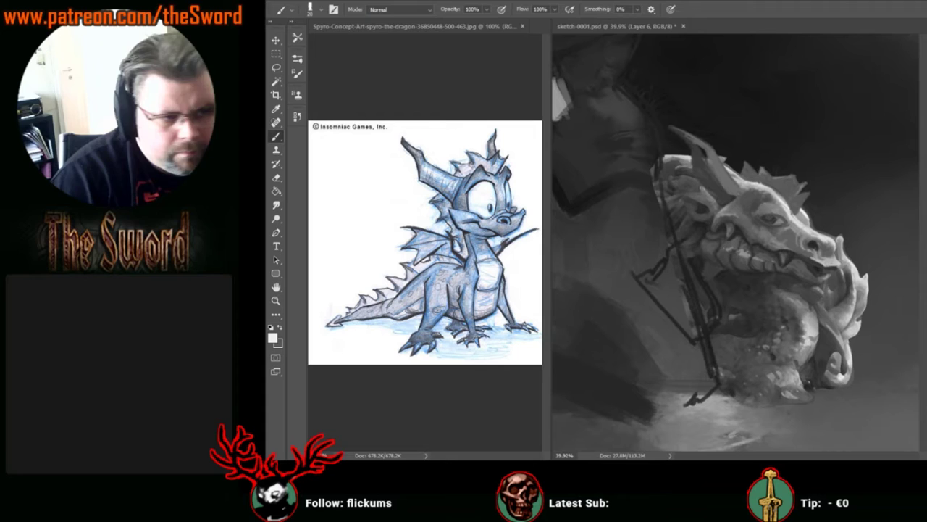
{"action": "left_click", "coordinate": [686, 151]}
{"action": "key", "text": "bracketleft"}
{"action": "mouse_move", "coordinate": [693, 138]}
{"action": "left_mouse_down"}
{"action": "mouse_move", "coordinate": [665, 123]}
{"action": "mouse_move", "coordinate": [717, 159]}
{"action": "left_mouse_up"}
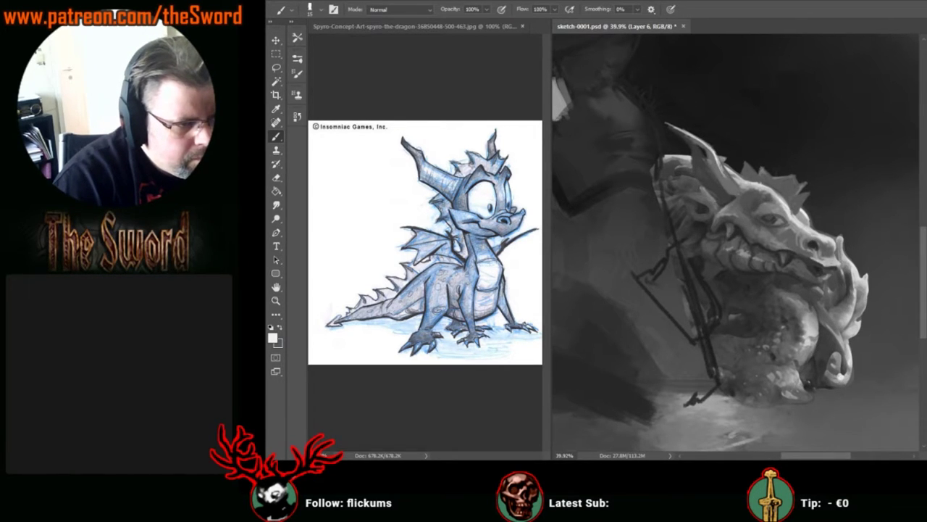
- Add small spikes between the horn and the crest with grey sampled from the crest, using a 25 to 30 px brush
{"action": "key", "text": "x"}
{"action": "key", "text": "bracketright"}
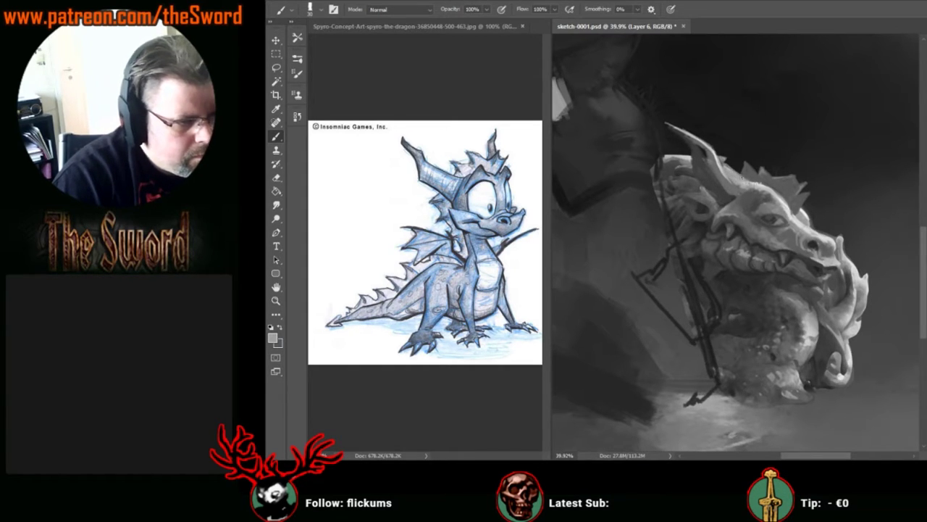
{"action": "left_click", "coordinate": [750, 170], "text": "alt"}
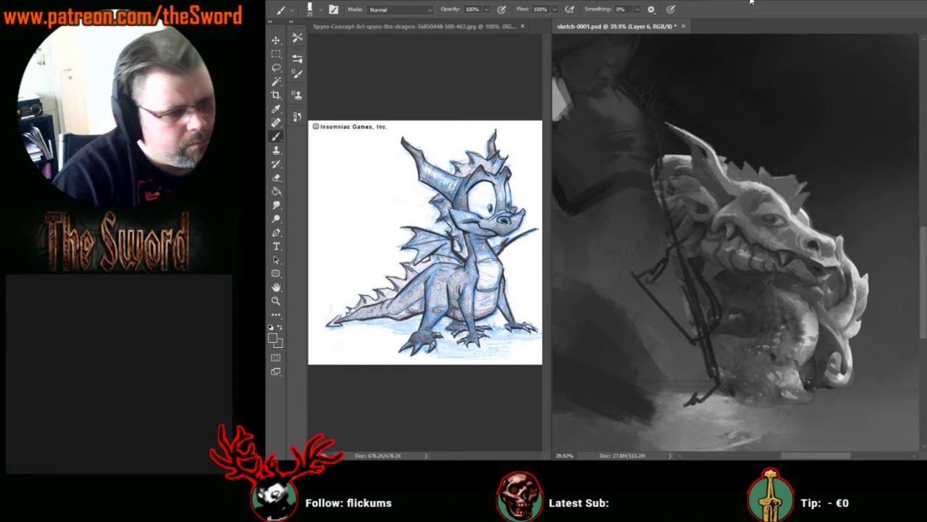
- Trim the edges around the horn and crest on Layer 6 with a 15 px Eraser
{"action": "key", "text": "alt+bracketleft"}
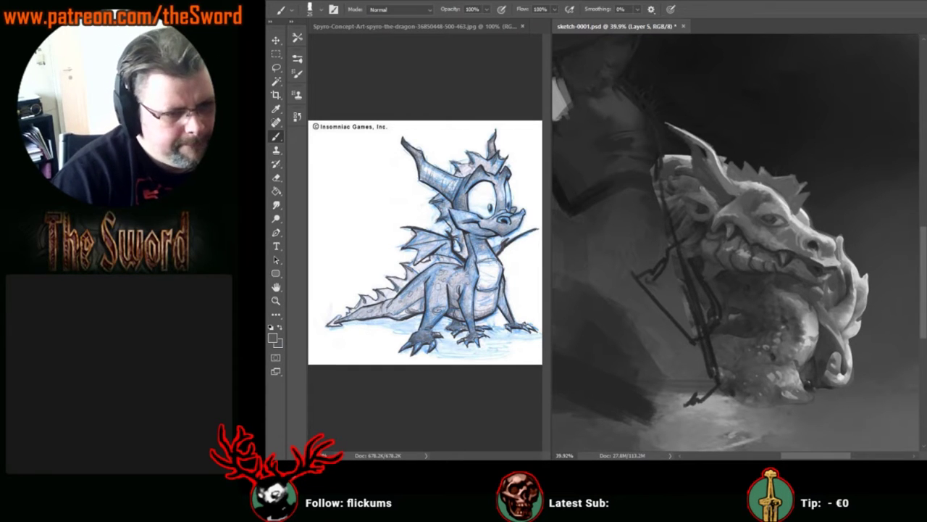
{"action": "left_click", "coordinate": [276, 177]}
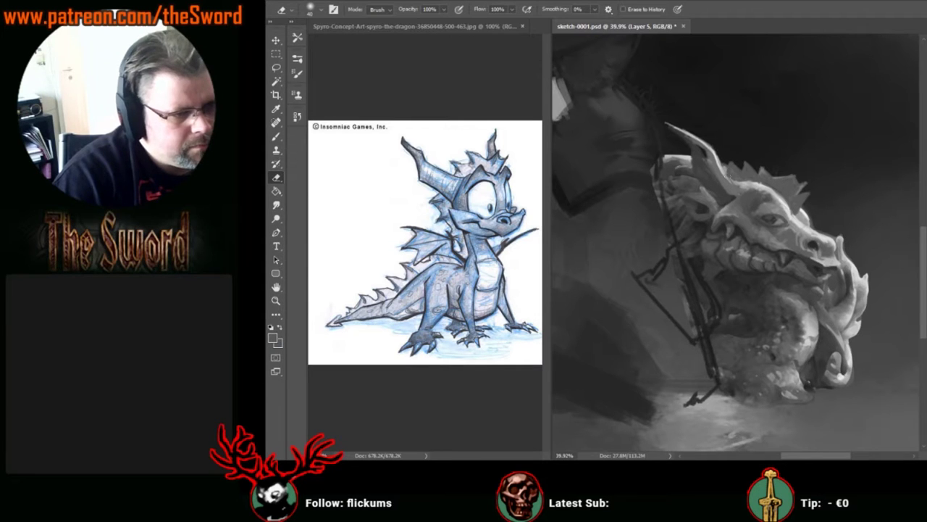
{"action": "key", "text": "alt+bracketright"}
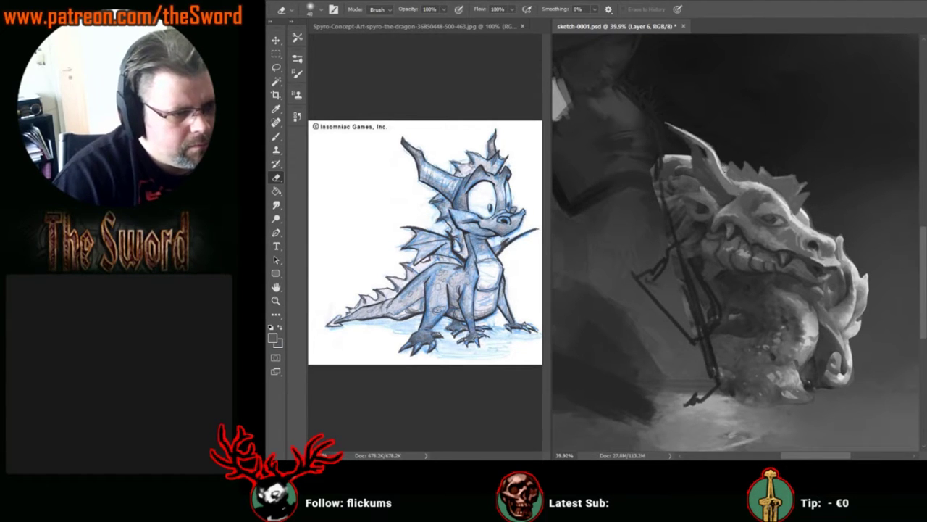
{"action": "key", "text": "bracketleft"}
{"action": "key", "text": "bracketleft"}
{"action": "key", "text": "bracketleft"}
{"action": "key", "text": "bracketleft"}
{"action": "key", "text": "bracketleft"}
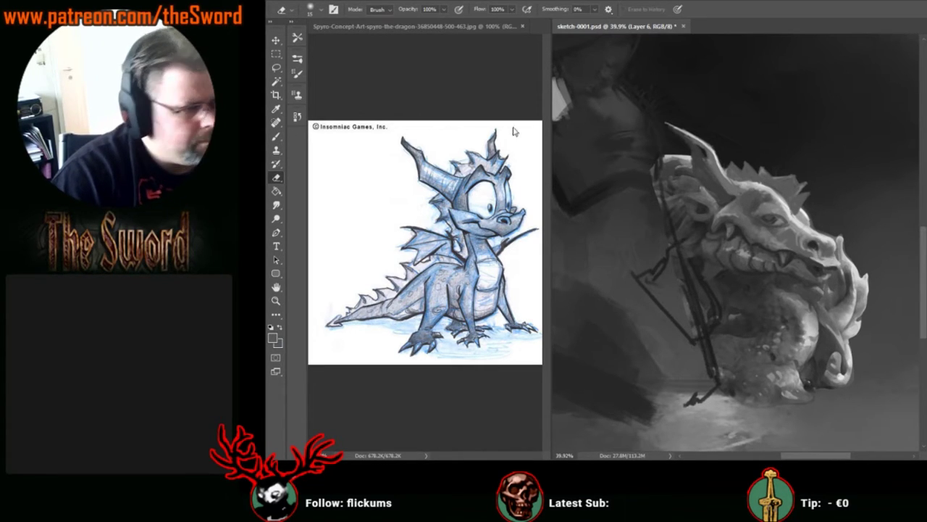
- Shade the horn's inner side in dark grey from its middle down to the base, using a brush of about 45 px
{"action": "key", "text": "b"}
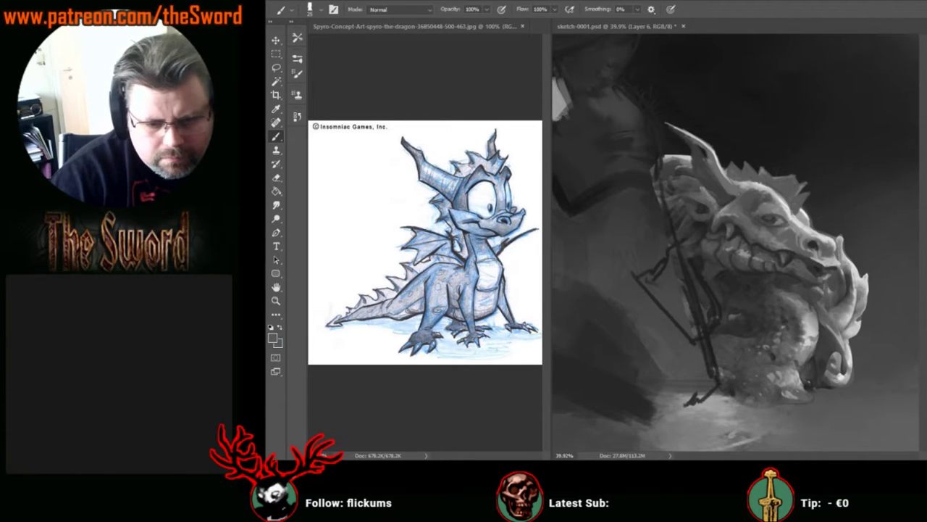
{"action": "key", "text": "x"}
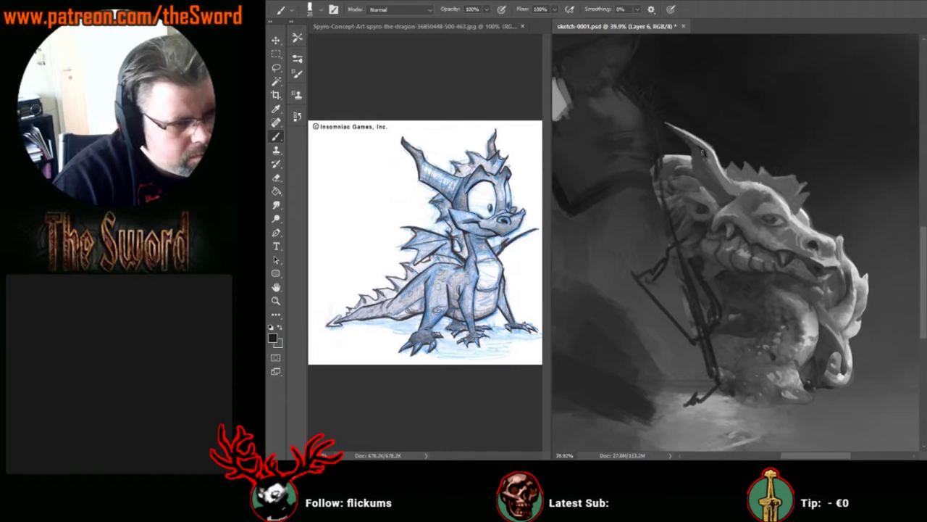
{"action": "key", "text": "bracketright"}
{"action": "key", "text": "bracketright"}
{"action": "key", "text": "bracketright"}
{"action": "key", "text": "bracketright"}
{"action": "left_click_drag", "start_coordinate": [700, 154], "coordinate": [726, 193]}
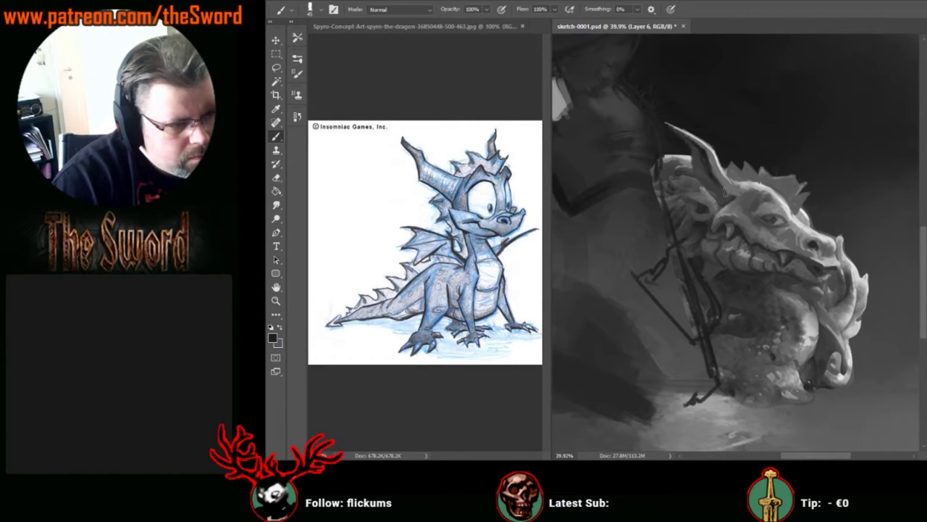
{"action": "key", "text": "bracketright"}
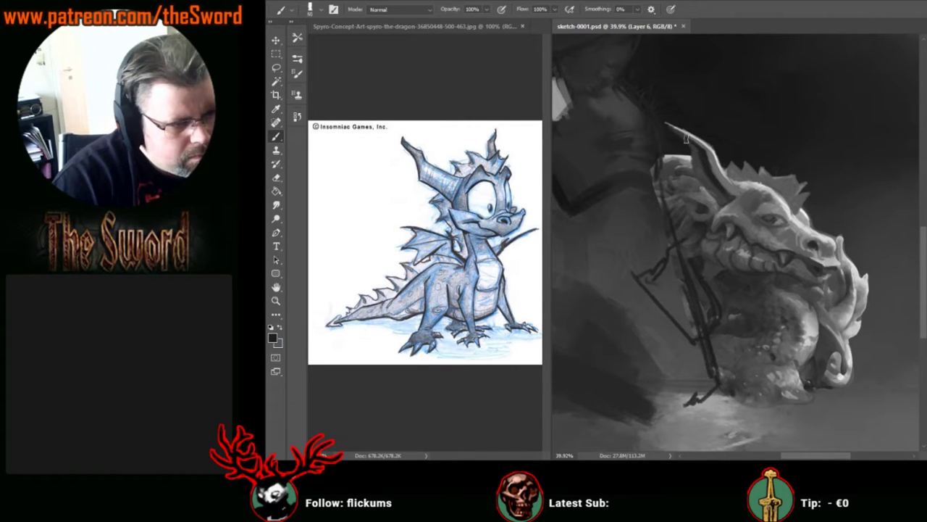
{"action": "key", "text": "bracketleft"}
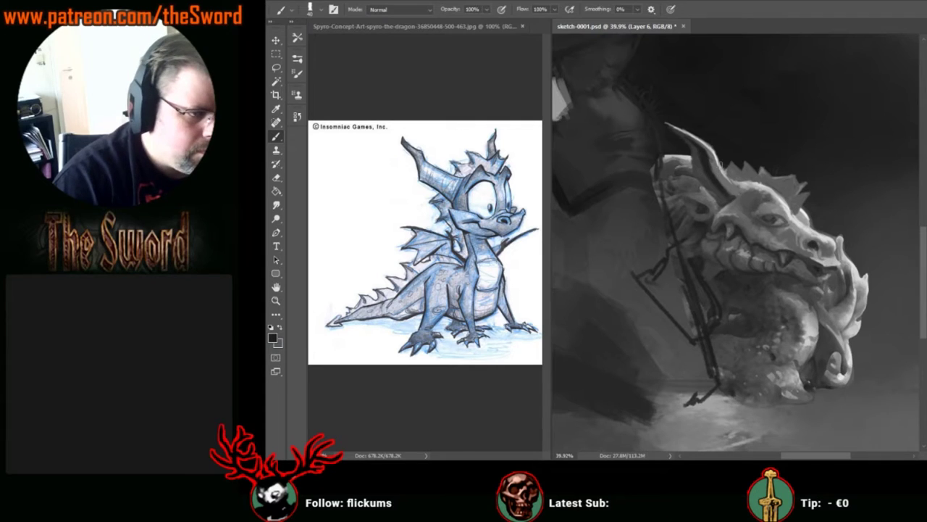
- Blend the horn's dark shading into its lit edge with greys sampled near its base, using a 10 to 30 px brush
{"action": "left_click", "coordinate": [722, 171], "text": "alt"}
{"action": "left_click", "coordinate": [721, 192], "text": "alt"}
{"action": "key", "text": "bracketleft"}
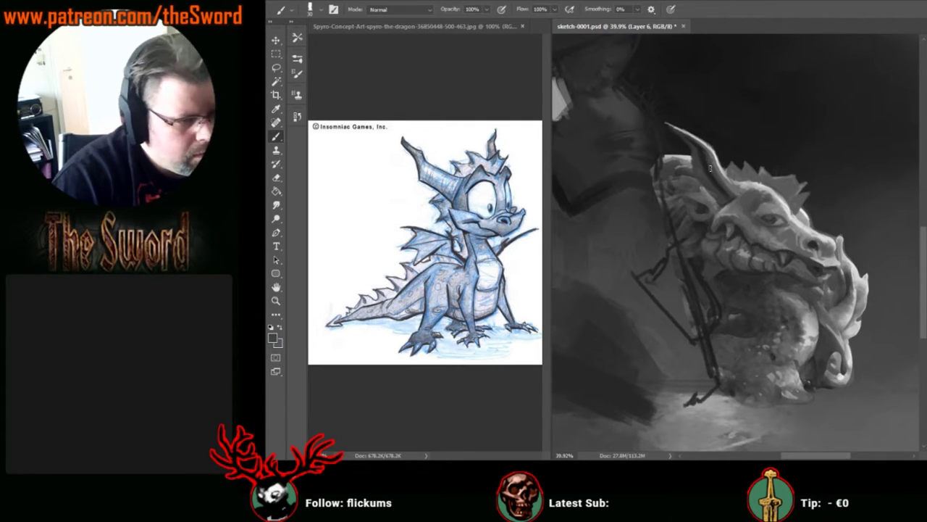
{"action": "key", "text": "bracketleft"}
{"action": "key", "text": "bracketleft"}
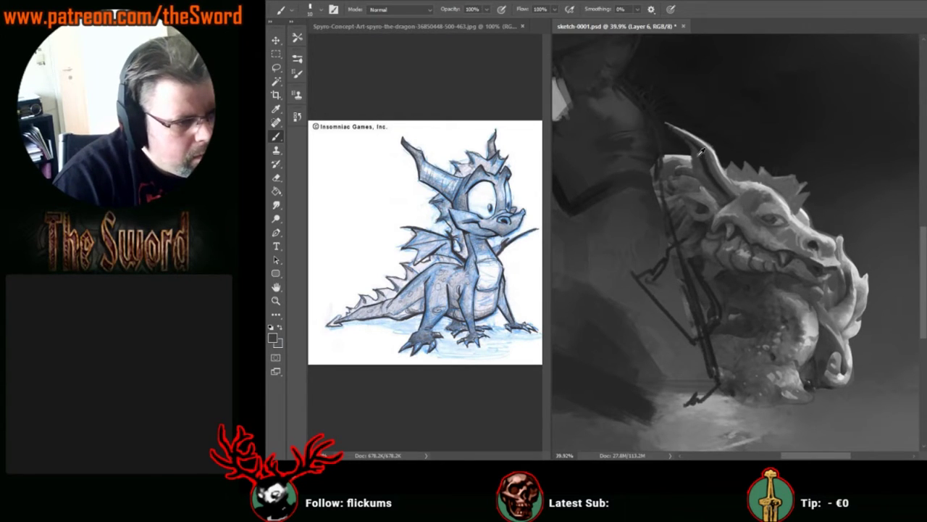
{"action": "key", "text": "bracketright"}
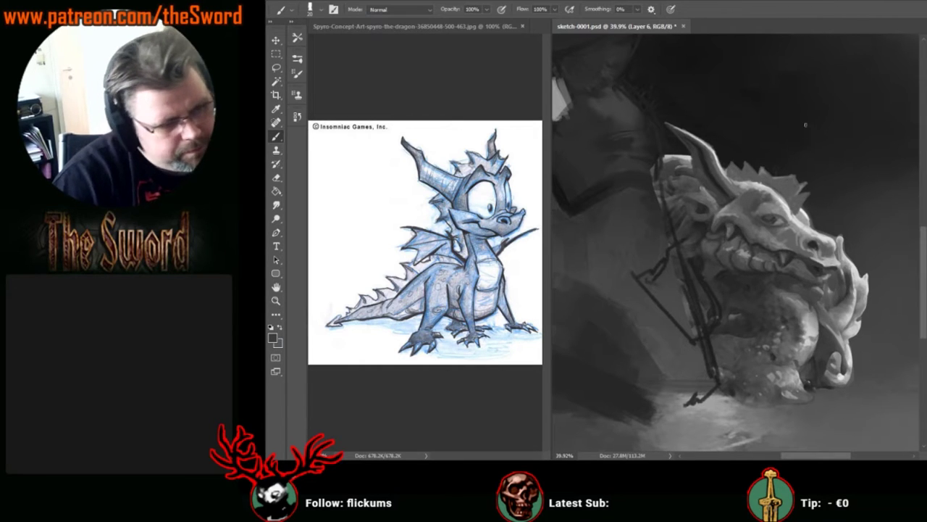
- Merge Layer 6 into Layer 5 and erase the bright ridge on the dragon's head behind the horn with a 20 to 35 px Eraser
{"action": "key", "text": "ctrl+e"}
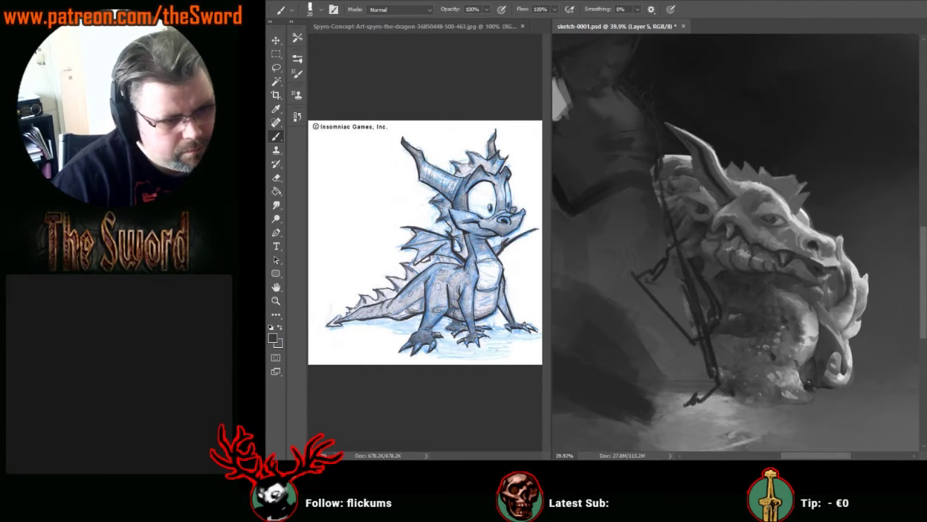
{"action": "left_click", "coordinate": [276, 177]}
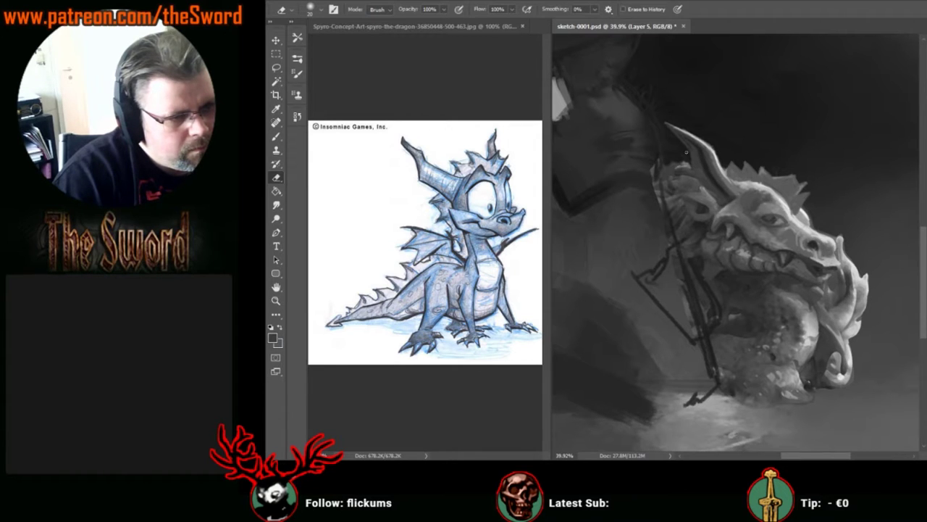
{"action": "key", "text": "bracketright"}
{"action": "key", "text": "bracketright"}
{"action": "key", "text": "bracketright"}
{"action": "left_click_drag", "start_coordinate": [689, 166], "coordinate": [675, 165]}
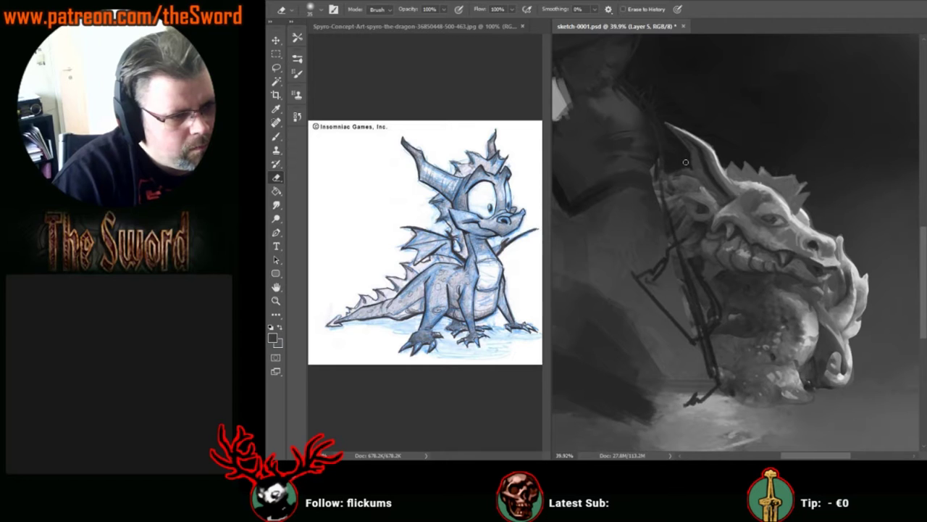
{"action": "key", "text": "bracketleft"}
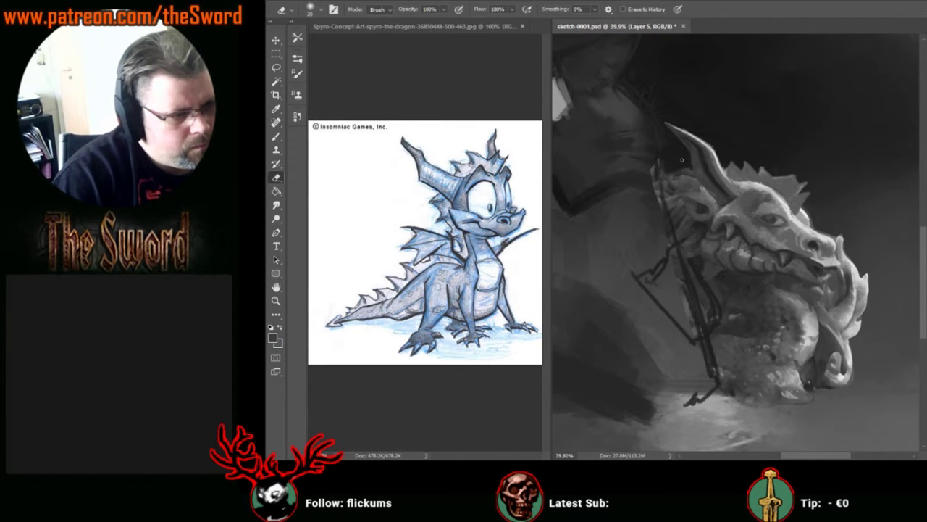
- Add a new layer above Layer 5 for more work on the dragon
{"action": "left_click", "coordinate": [275, 300]}
{"action": "left_click_drag", "start_coordinate": [799, 192], "coordinate": [755, 196]}
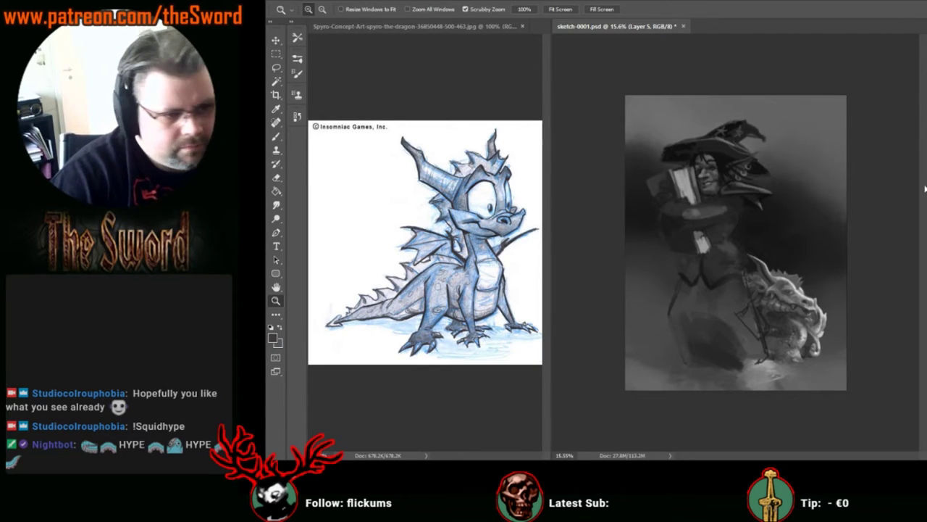
{"action": "left_click", "coordinate": [816, 322]}
{"action": "left_click", "coordinate": [816, 322]}
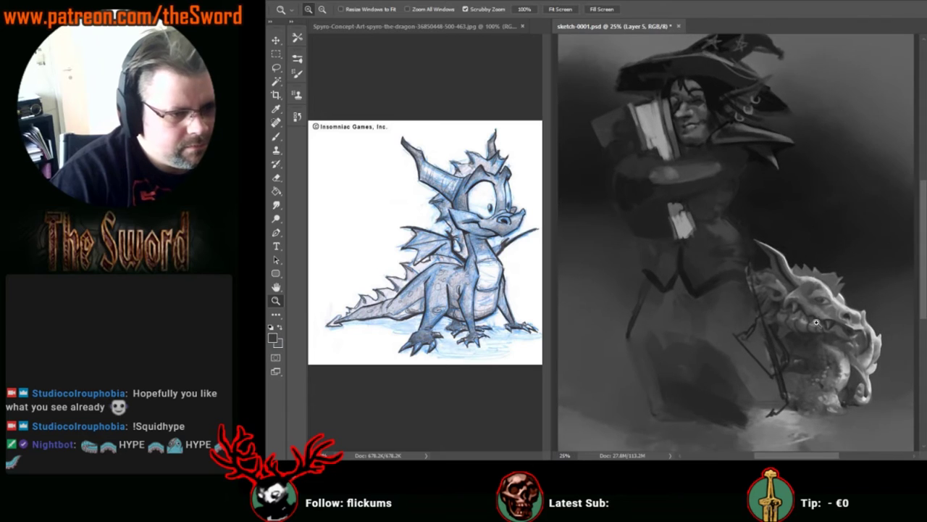
{"action": "mouse_move", "coordinate": [817, 322]}
{"action": "left_mouse_down"}
{"action": "mouse_move", "coordinate": [806, 224]}
{"action": "mouse_move", "coordinate": [801, 231]}
{"action": "left_mouse_up"}
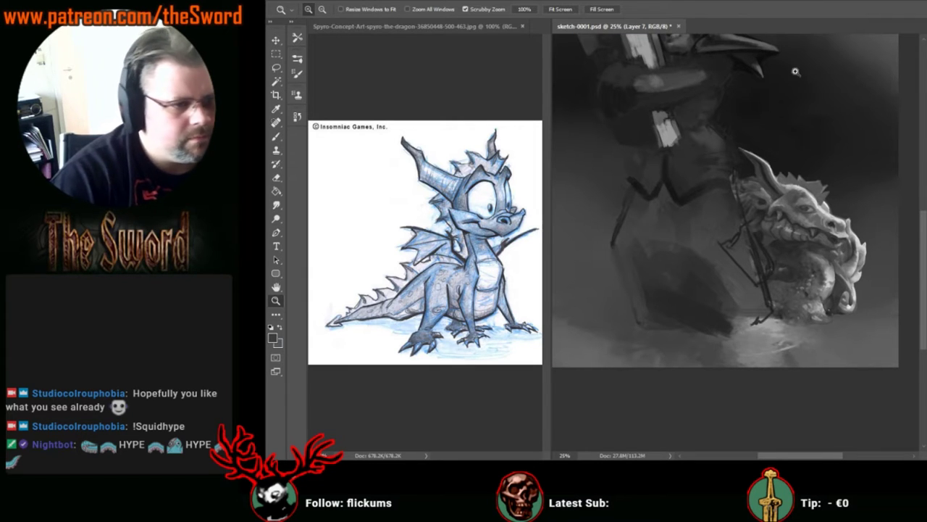
- Brush soft highlights over the dragon's head with light grey sampled from the frill's edge, using a 100 to 200 px brush
{"action": "key", "text": "b"}
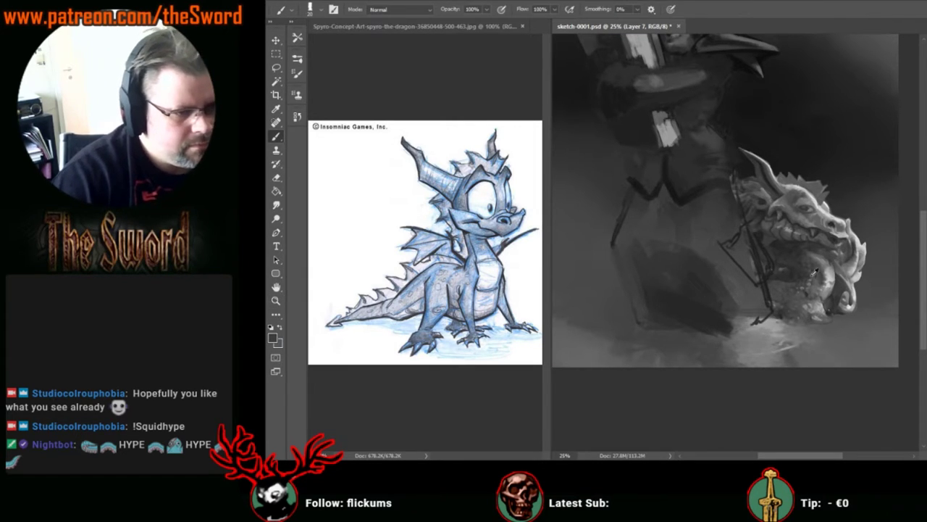
{"action": "left_click", "coordinate": [865, 239], "text": "alt"}
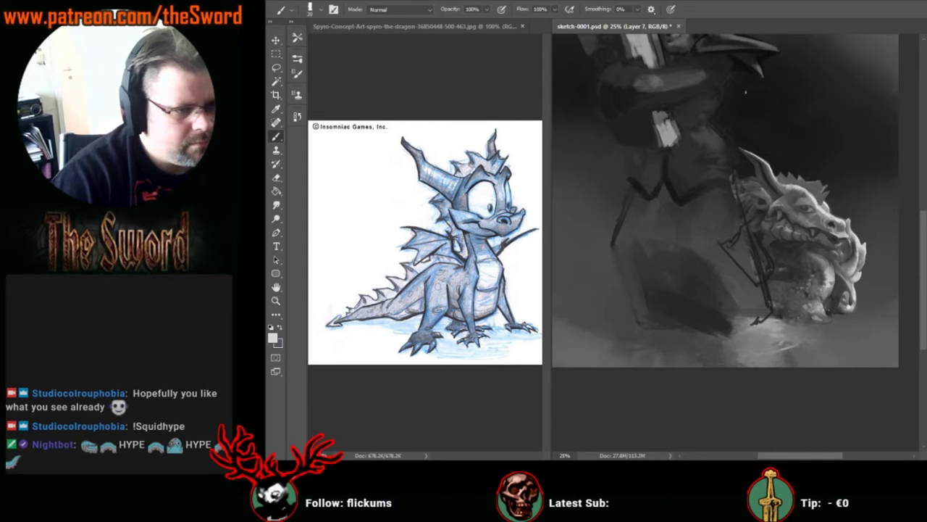
{"action": "key", "text": "bracketright"}
{"action": "key", "text": "bracketright"}
{"action": "key", "text": "bracketright"}
{"action": "key", "text": "bracketright"}
{"action": "key", "text": "bracketright"}
{"action": "key", "text": "bracketright"}
{"action": "key", "text": "bracketright"}
{"action": "key", "text": "bracketright"}
{"action": "key", "text": "bracketright"}
{"action": "key", "text": "bracketright"}
{"action": "key", "text": "bracketright"}
{"action": "key", "text": "bracketright"}
{"action": "key", "text": "bracketright"}
{"action": "key", "text": "bracketright"}
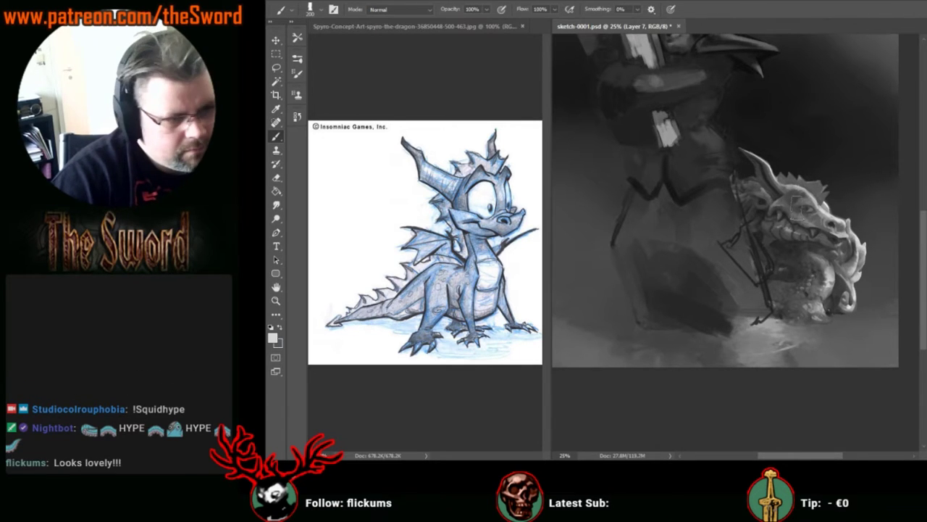
{"action": "key", "text": "bracketleft"}
{"action": "key", "text": "bracketleft"}
{"action": "key", "text": "bracketleft"}
{"action": "key", "text": "bracketleft"}
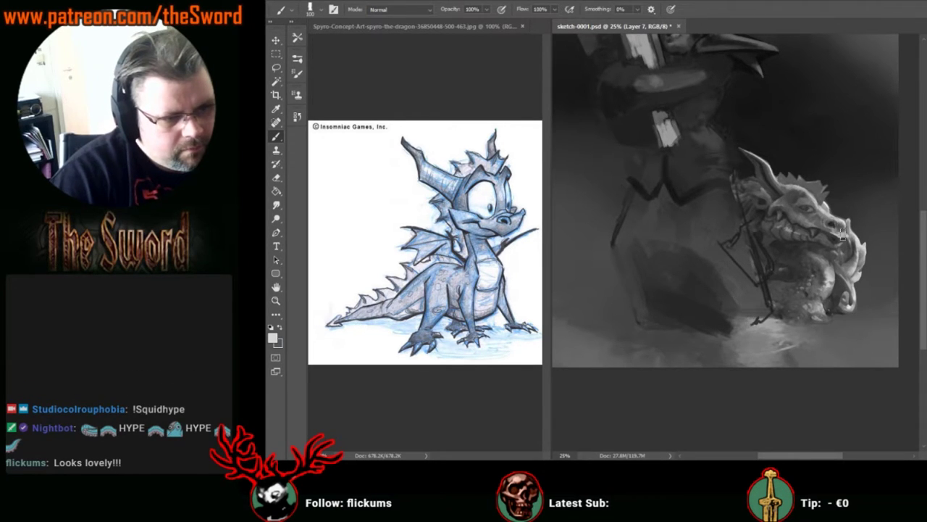
- Merge the dragon's painted highlights down into Layer 5 and add a new layer above it
{"action": "key", "text": "ctrl+e"}
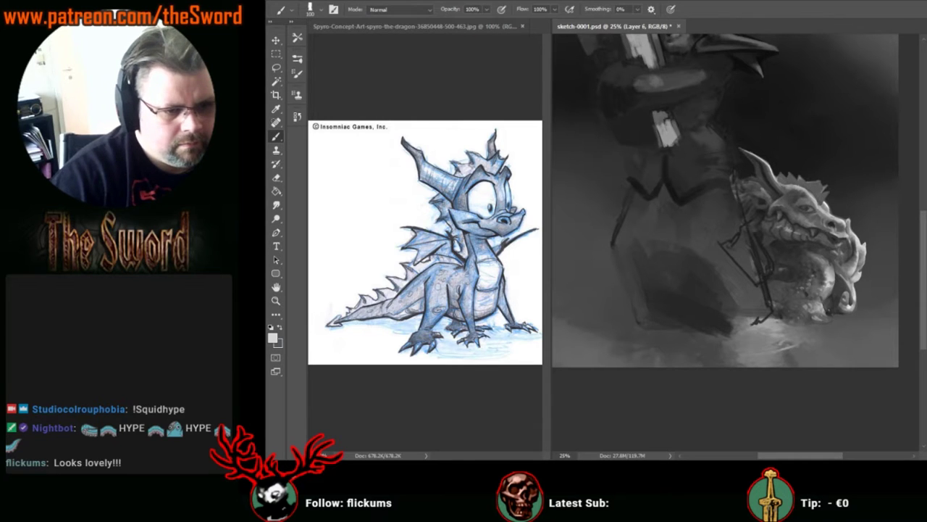
{"action": "right_click", "coordinate": [925, 362]}
{"action": "left_click", "coordinate": [909, 325]}
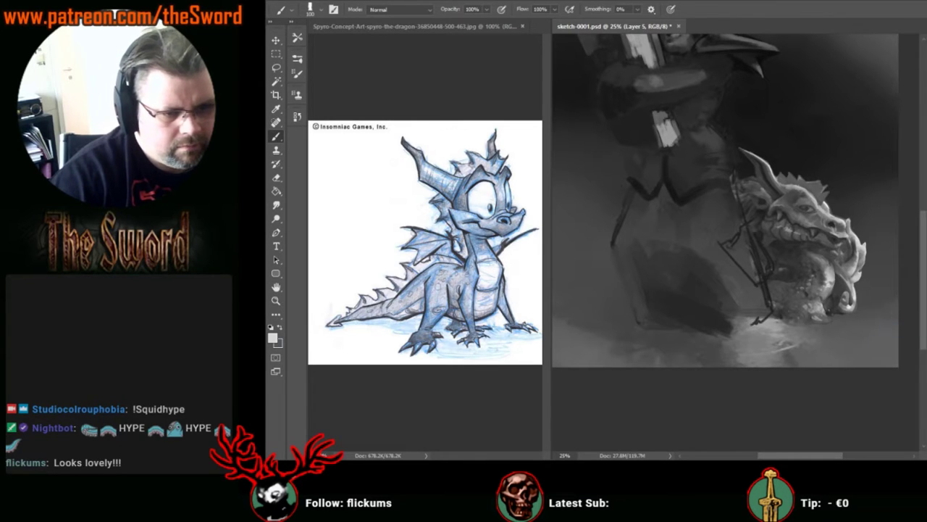
{"action": "key", "text": "alt+bracketright"}
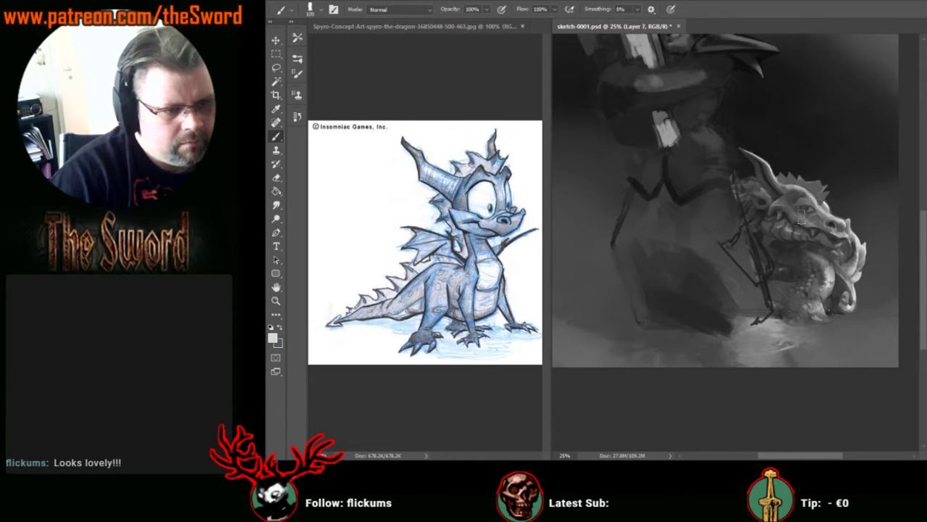
- Glaze light grey broadly over the dragon with a 300 to 600 px brush and clean up the glaze with a 20 px Eraser
{"action": "key", "text": "bracketright"}
{"action": "key", "text": "bracketright"}
{"action": "key", "text": "bracketright"}
{"action": "key", "text": "bracketright"}
{"action": "key", "text": "bracketright"}
{"action": "key", "text": "bracketright"}
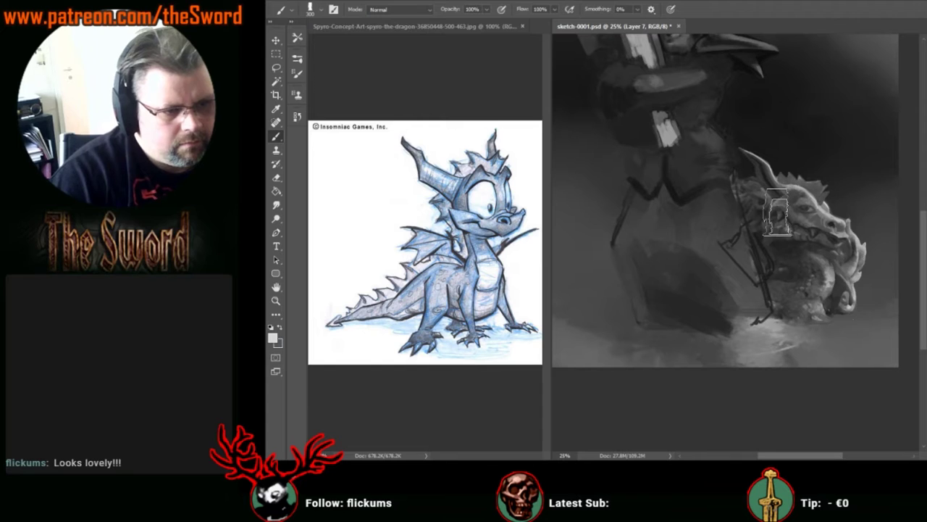
{"action": "key", "text": "bracketright"}
{"action": "key", "text": "bracketright"}
{"action": "key", "text": "bracketright"}
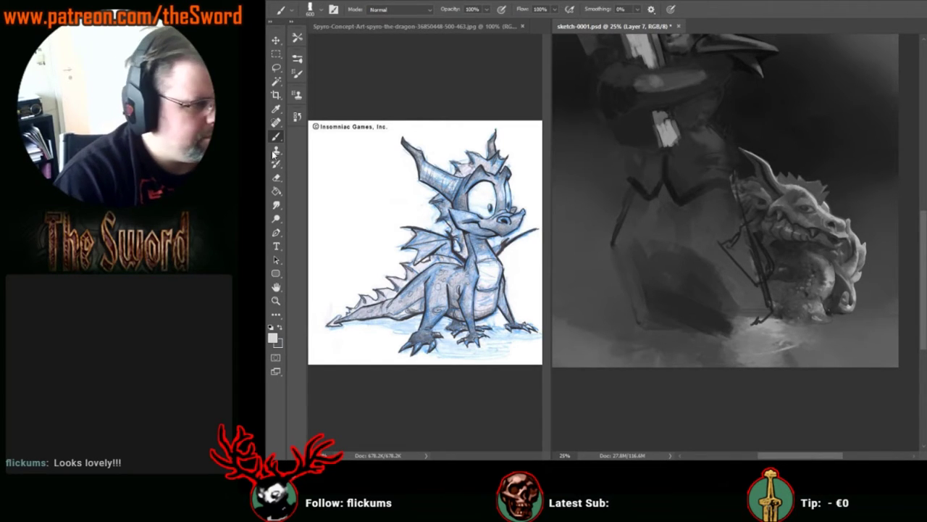
{"action": "left_click", "coordinate": [278, 178]}
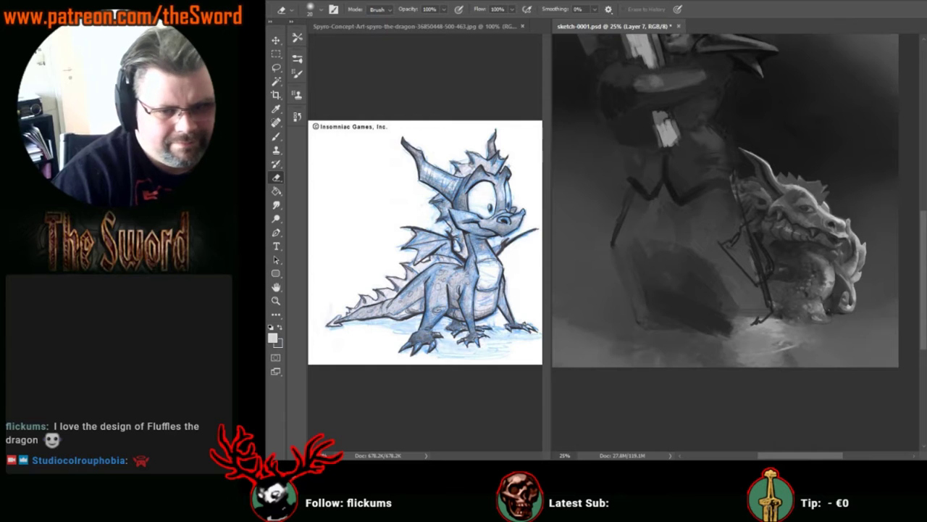
{"action": "left_click", "coordinate": [276, 300]}
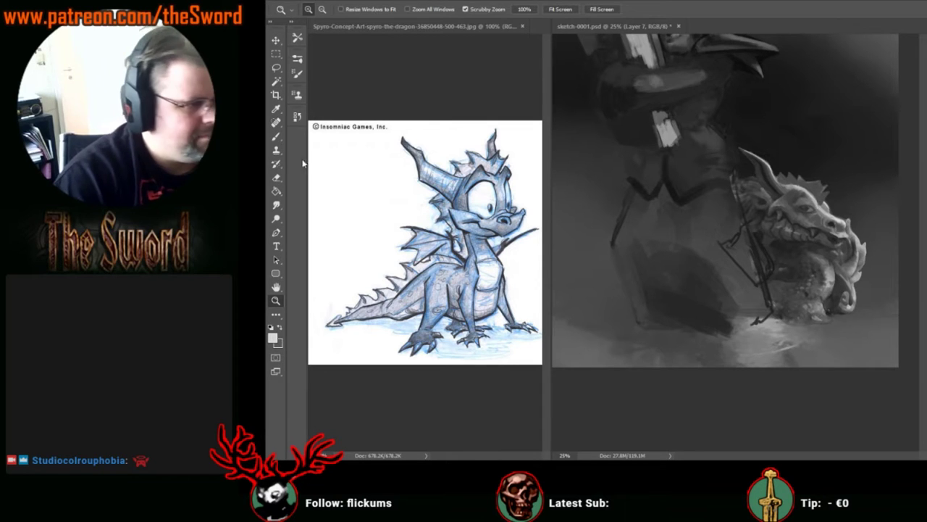
- Add a new layer and paint a light grey highlight on the front of the dragon's neck, reducing the brush from 80 to 15 px
{"action": "key", "text": "b"}
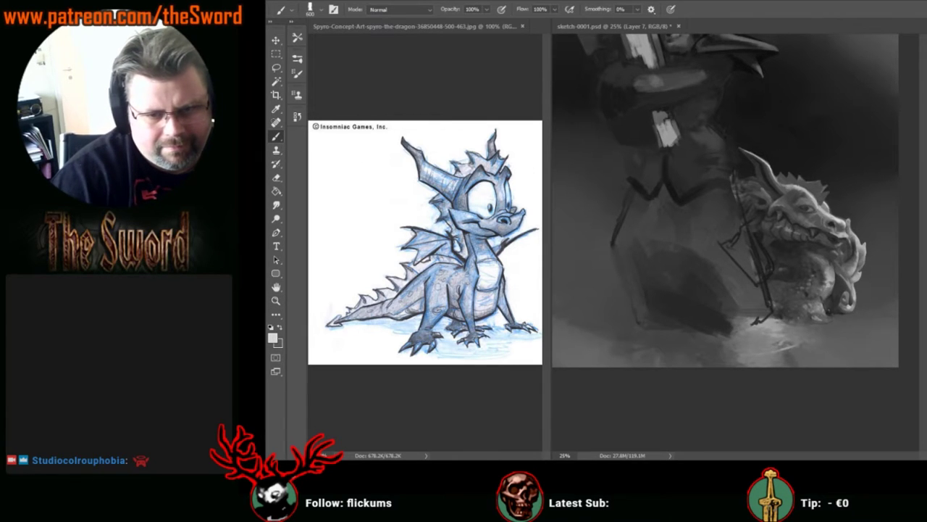
{"action": "left_click", "coordinate": [824, 268]}
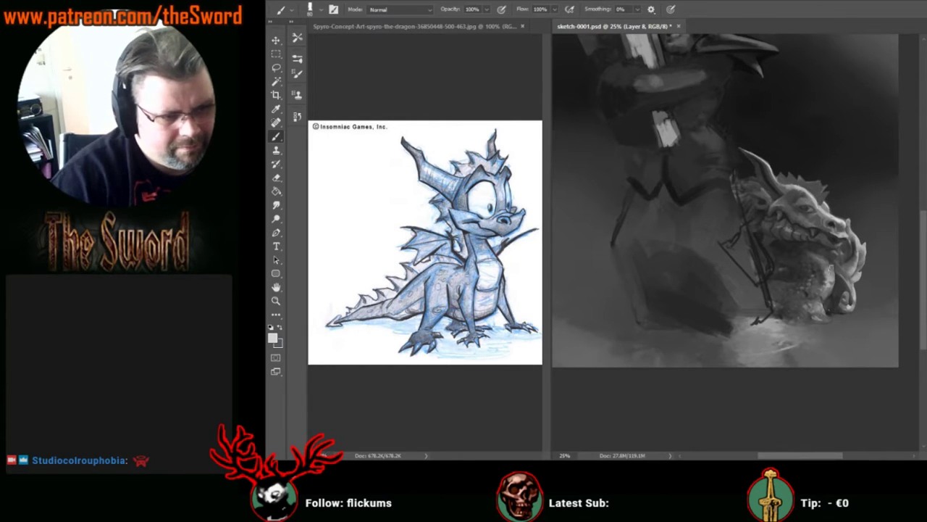
{"action": "key", "text": "bracketleft"}
{"action": "key", "text": "bracketleft"}
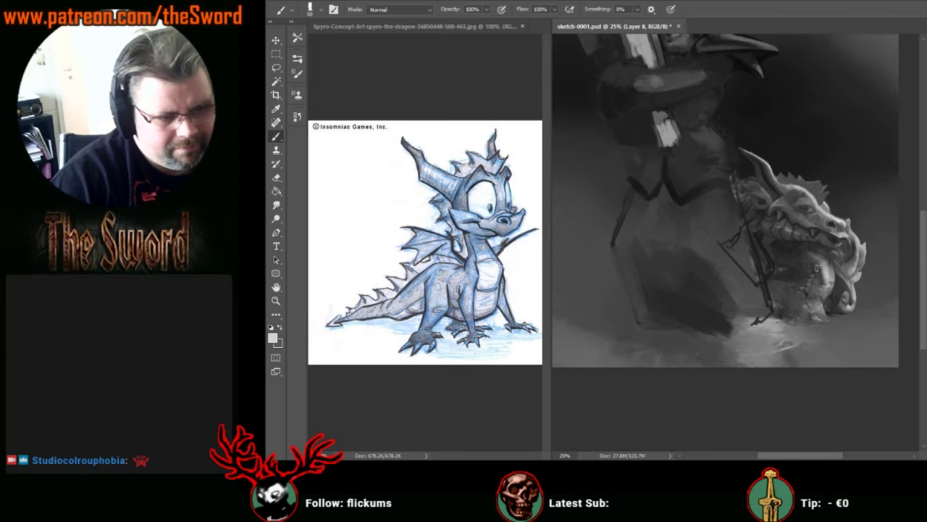
{"action": "mouse_move", "coordinate": [817, 267]}
{"action": "left_mouse_down"}
{"action": "mouse_move", "coordinate": [821, 277]}
{"action": "mouse_move", "coordinate": [830, 265]}
{"action": "left_mouse_up"}
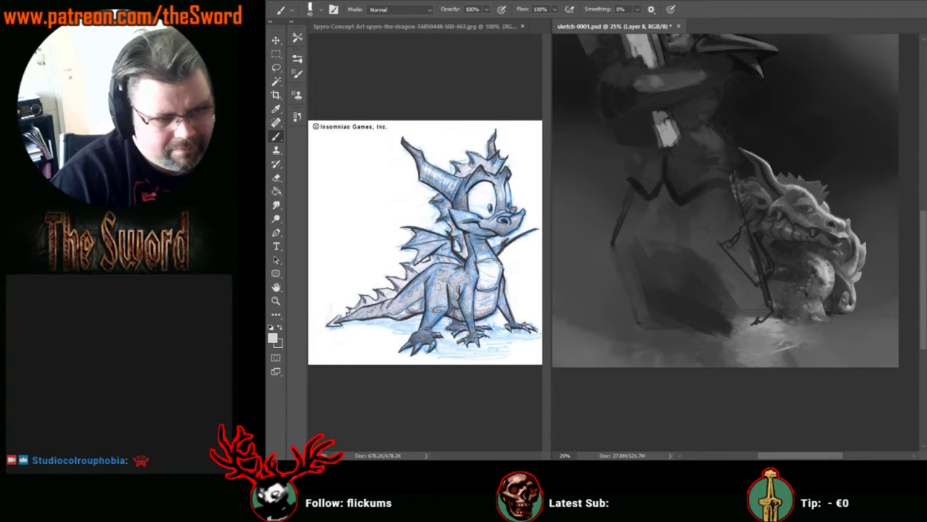
{"action": "key", "text": "bracketleft"}
{"action": "key", "text": "bracketleft"}
{"action": "key", "text": "bracketleft"}
{"action": "key", "text": "bracketleft"}
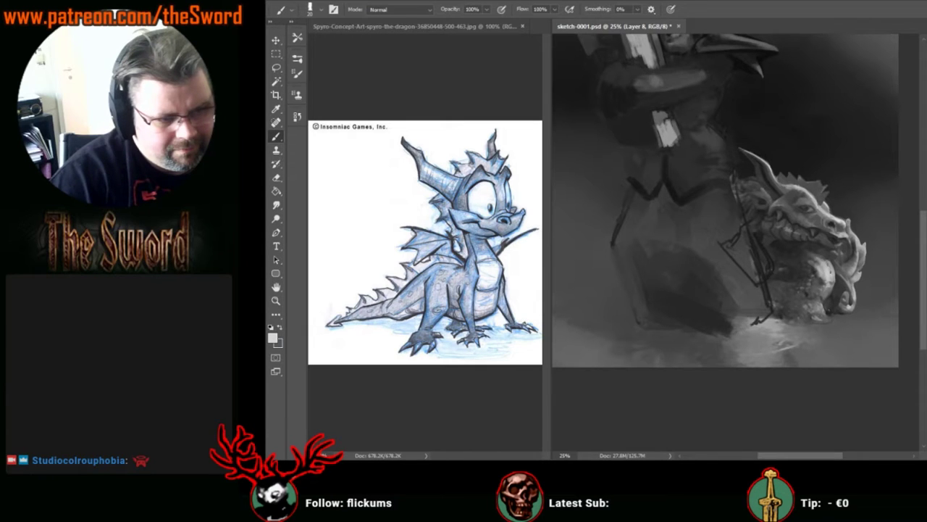
{"action": "key", "text": "bracketleft"}
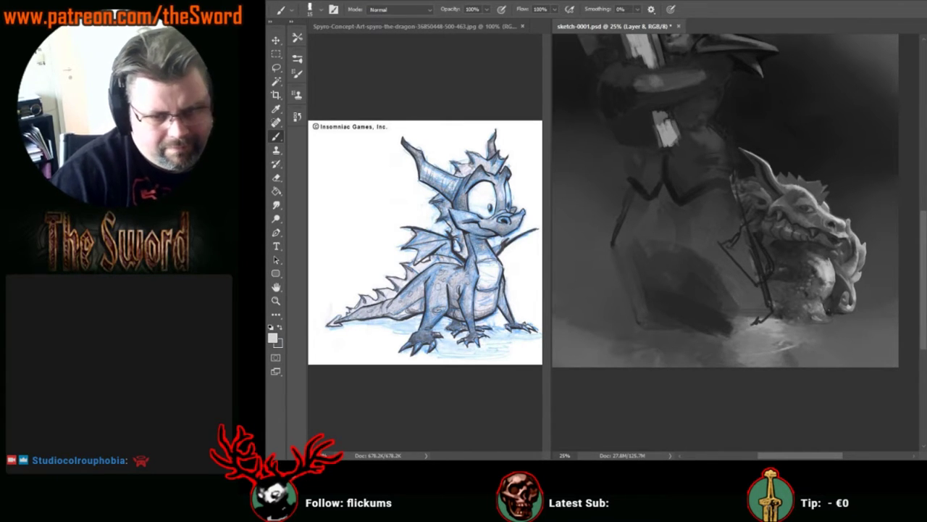
- Paint dark grey shadow across the neck below the dragon's jaw, using a tone sampled there and a 35 to 60 px brush
{"action": "left_click", "coordinate": [810, 250], "text": "alt"}
{"action": "key", "text": "bracketright"}
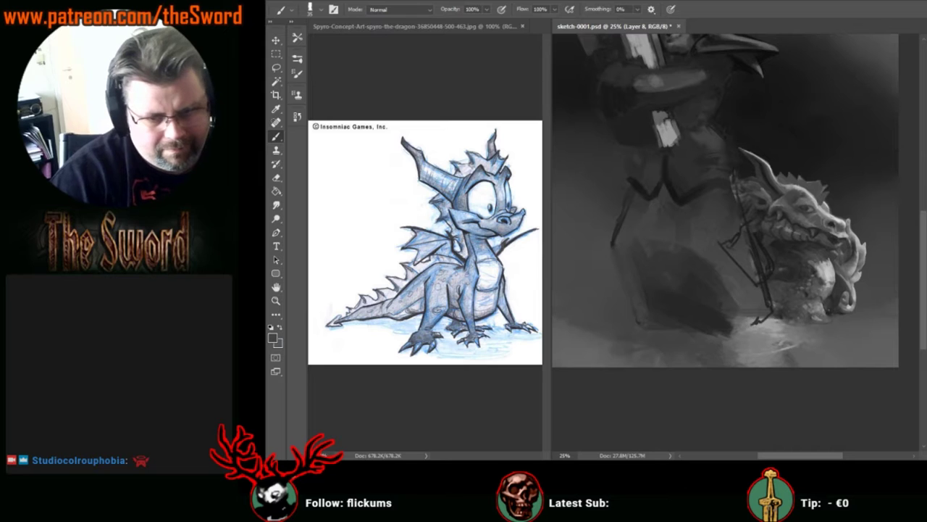
{"action": "key", "text": "bracketright"}
{"action": "key", "text": "bracketright"}
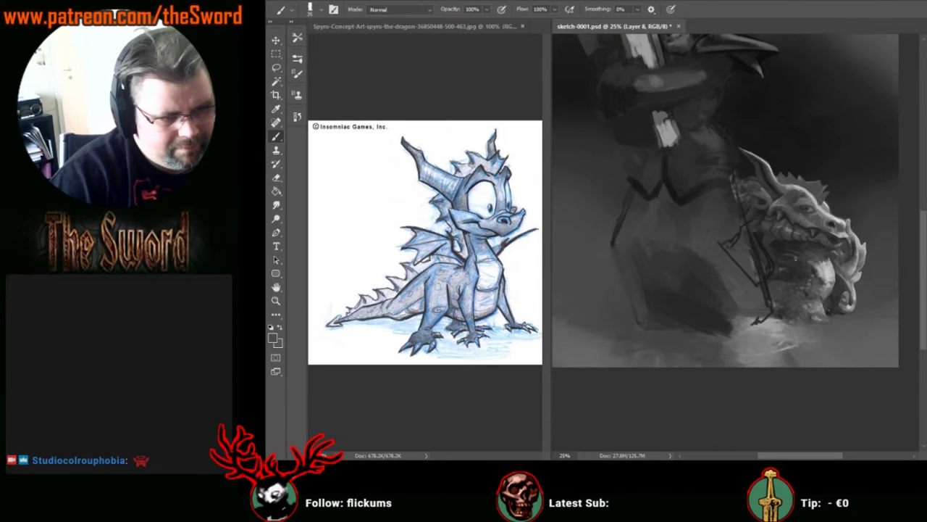
{"action": "left_click_drag", "start_coordinate": [800, 258], "coordinate": [775, 246]}
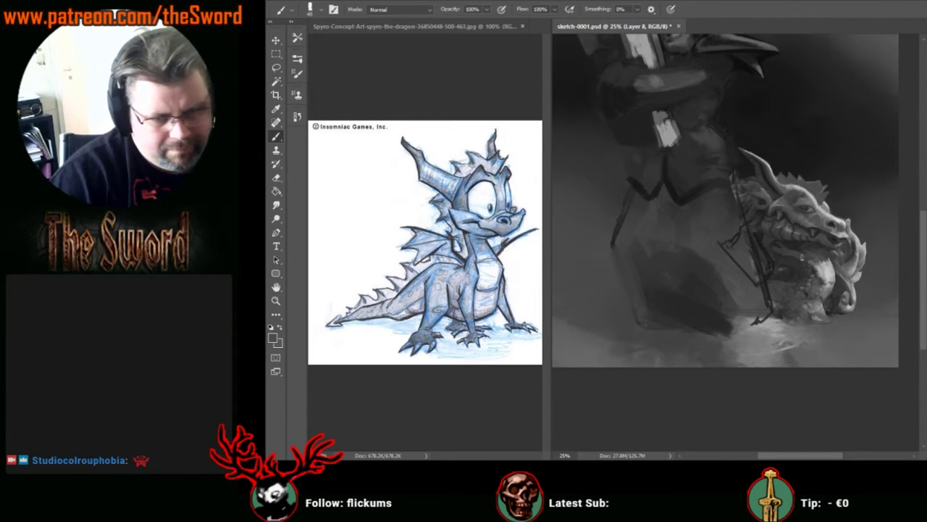
{"action": "key", "text": "bracketright"}
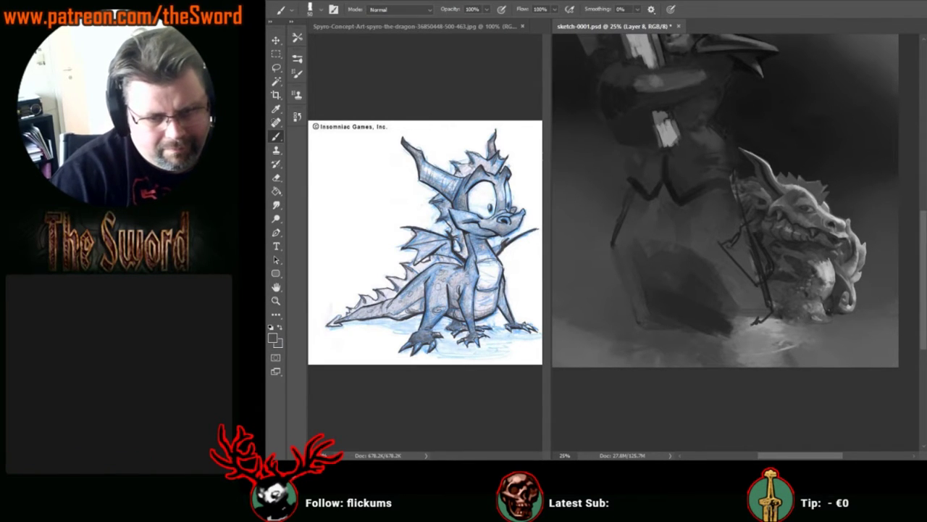
- Paint mid-grey bands across the dragon's neck towards its lit front, using a 35 to 45 px brush
{"action": "left_click", "coordinate": [926, 238]}
{"action": "key", "text": "bracketright"}
{"action": "key", "text": "bracketleft"}
{"action": "key", "text": "bracketleft"}
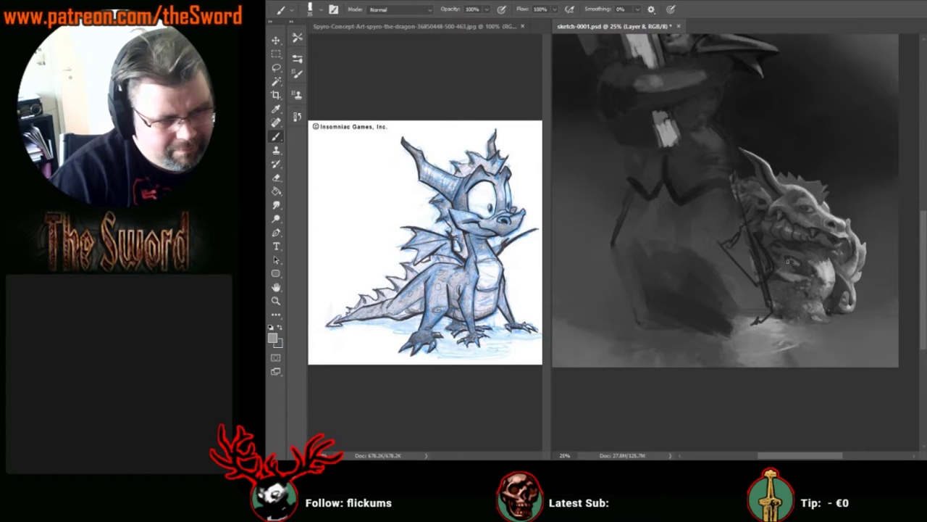
{"action": "mouse_move", "coordinate": [794, 263]}
{"action": "left_mouse_down"}
{"action": "mouse_move", "coordinate": [815, 273]}
{"action": "mouse_move", "coordinate": [806, 278]}
{"action": "left_mouse_up"}
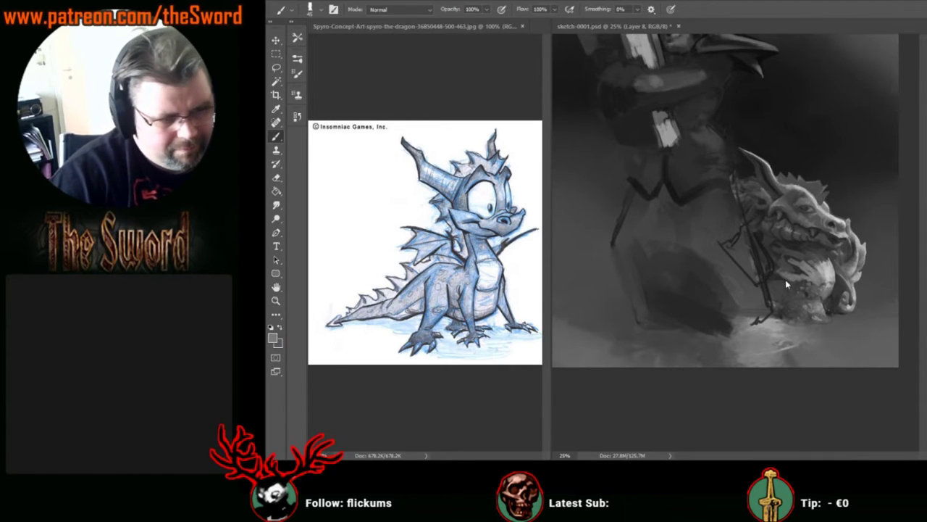
{"action": "left_click_drag", "start_coordinate": [816, 281], "coordinate": [804, 295]}
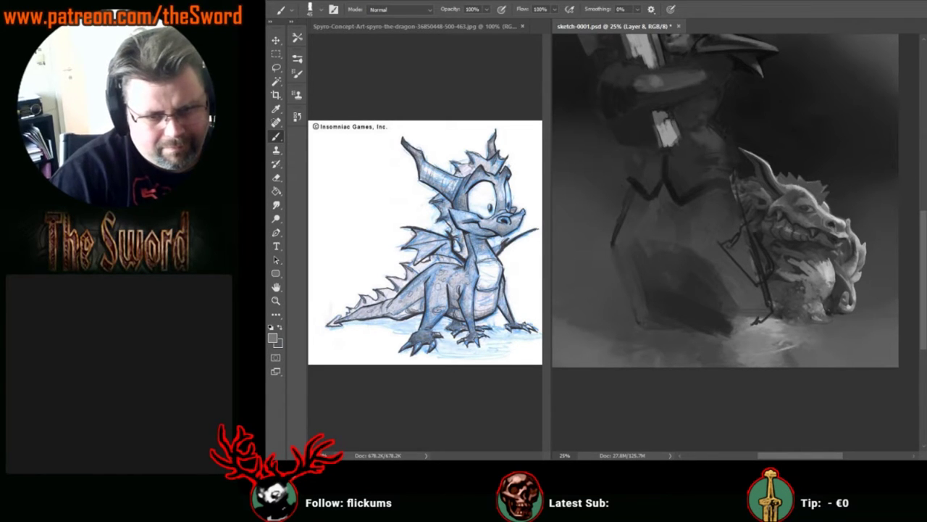
- Cut dark grey gaps between the light bands on the dragon's upper neck with a 60 to 70 px brush
{"action": "key", "text": "bracketright"}
{"action": "key", "text": "bracketright"}
{"action": "key", "text": "bracketright"}
{"action": "left_click_drag", "start_coordinate": [788, 262], "coordinate": [797, 270]}
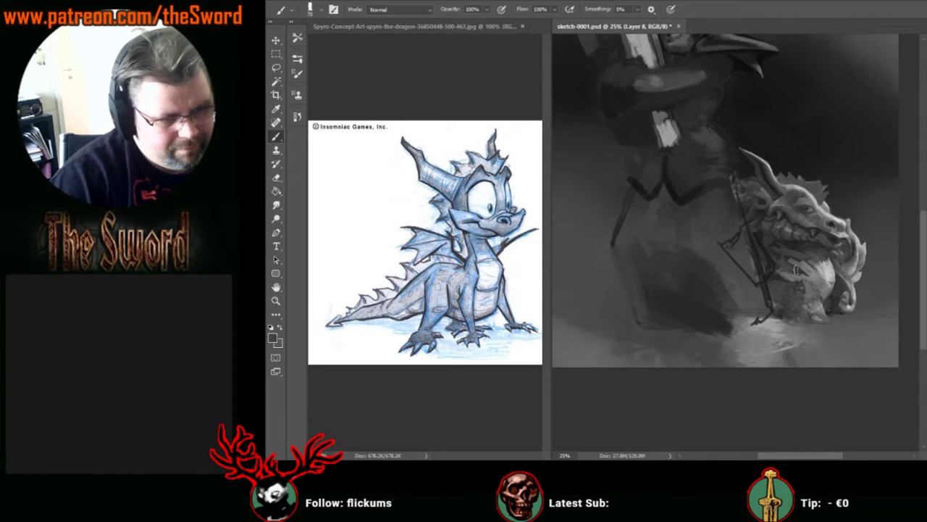
{"action": "key", "text": "bracketleft"}
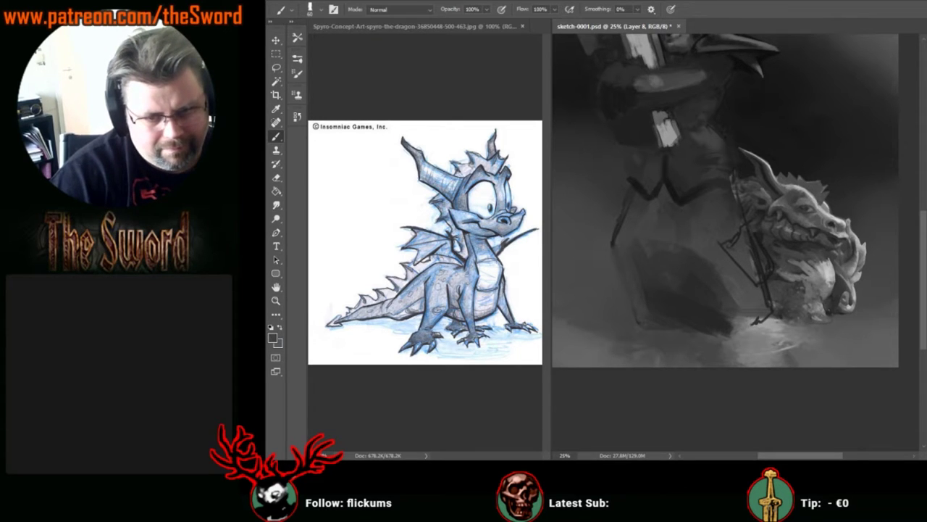
{"action": "left_click", "coordinate": [797, 254]}
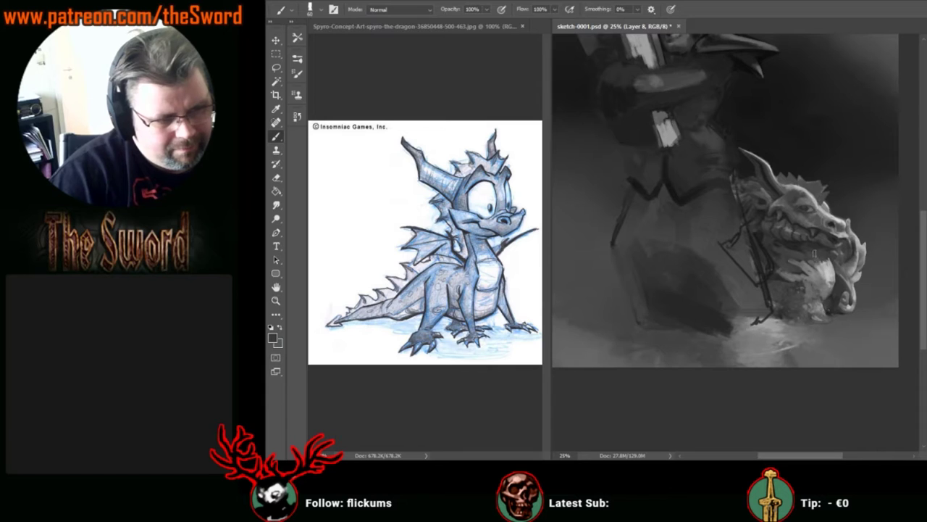
- Deepen the shadow under the dragon's lower jaw with darker greys sampled nearby, using a 35 to 40 px brush
{"action": "left_click", "coordinate": [819, 253], "text": "alt"}
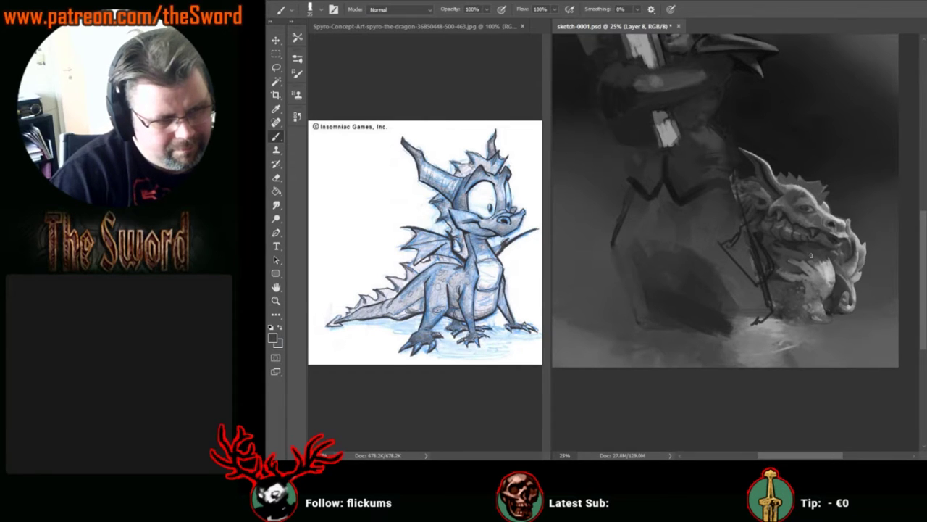
{"action": "left_click", "coordinate": [797, 243], "text": "alt"}
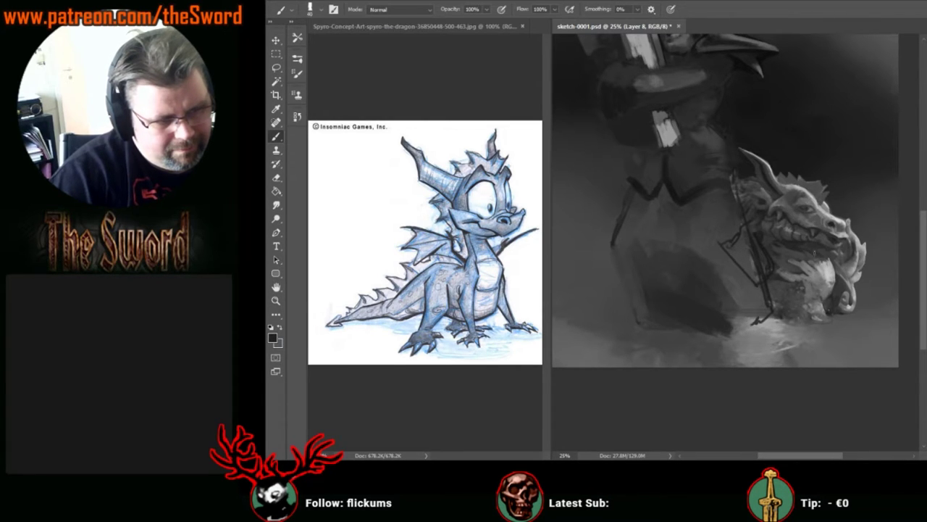
{"action": "key", "text": "bracketright"}
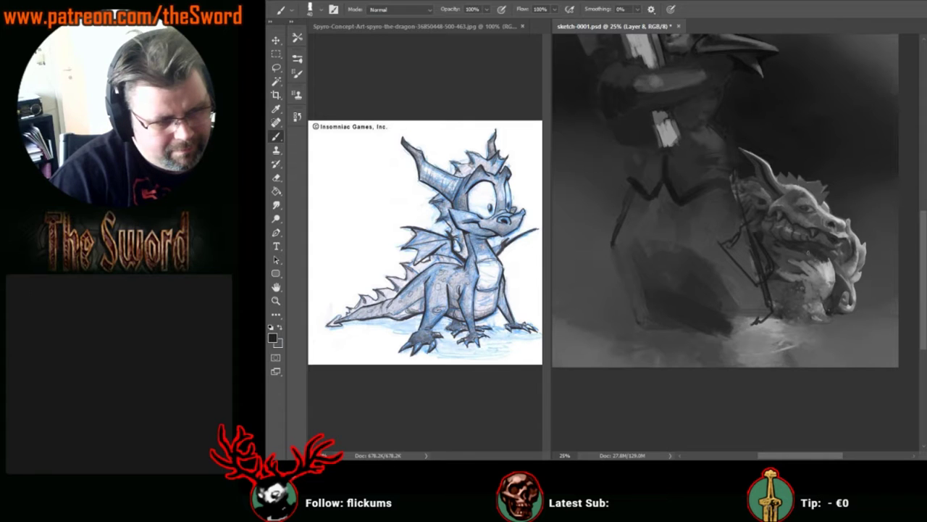
- Add mid-grey light strokes to the back of the neck behind the dragon's jaw, using a 35 to 50 px brush
{"action": "left_click", "coordinate": [767, 246], "text": "alt"}
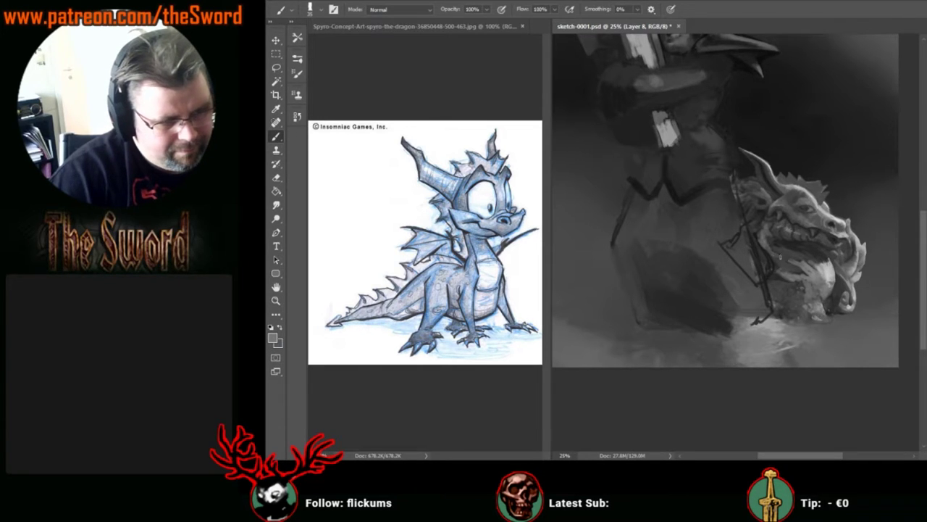
{"action": "key", "text": "bracketright"}
{"action": "key", "text": "bracketright"}
{"action": "key", "text": "bracketright"}
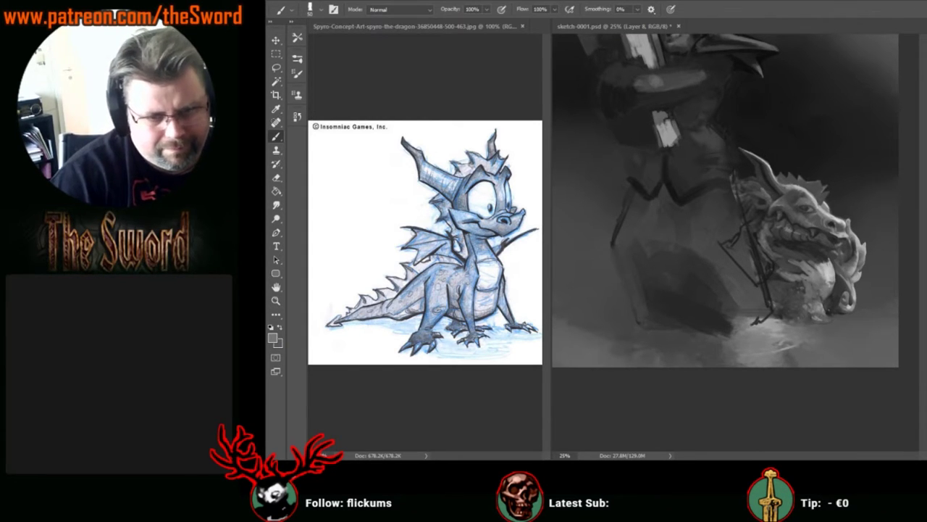
- Paint dark grey shadow into the dragon's lower neck and shoulder, using a 45 to 80 px brush and greys sampled nearby
{"action": "left_click", "coordinate": [772, 280]}
{"action": "key", "text": "bracketright"}
{"action": "key", "text": "bracketright"}
{"action": "key", "text": "bracketright"}
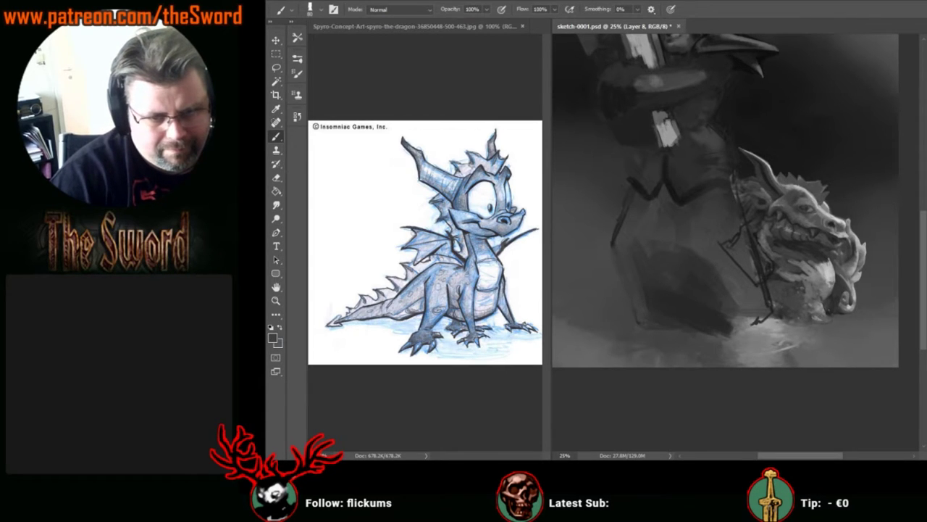
{"action": "left_click", "coordinate": [778, 279], "text": "alt"}
{"action": "key", "text": "bracketleft"}
{"action": "key", "text": "bracketleft"}
{"action": "key", "text": "bracketleft"}
{"action": "key", "text": "bracketleft"}
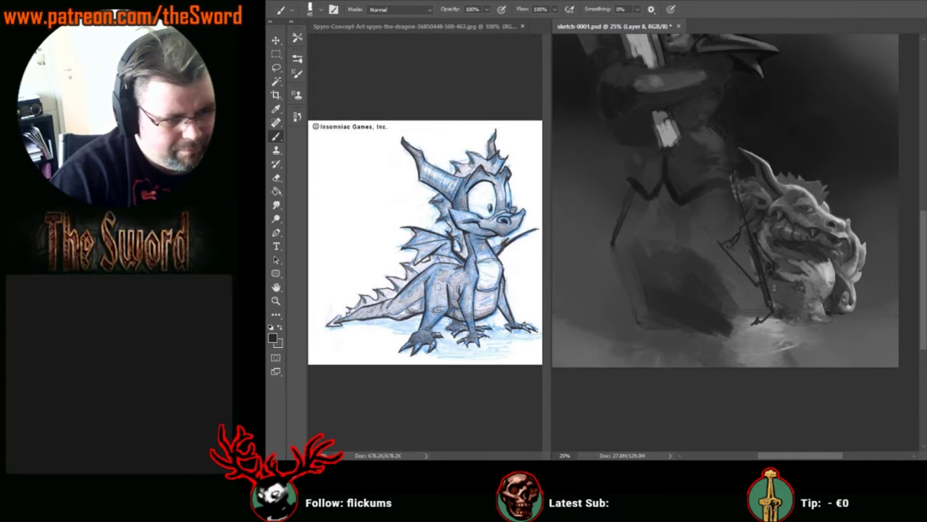
- Darken the base of the dragon's body near the ground with sampled dark greys, using a 45 to 60 px brush
{"action": "key", "text": "bracketright"}
{"action": "key", "text": "bracketright"}
{"action": "key", "text": "bracketright"}
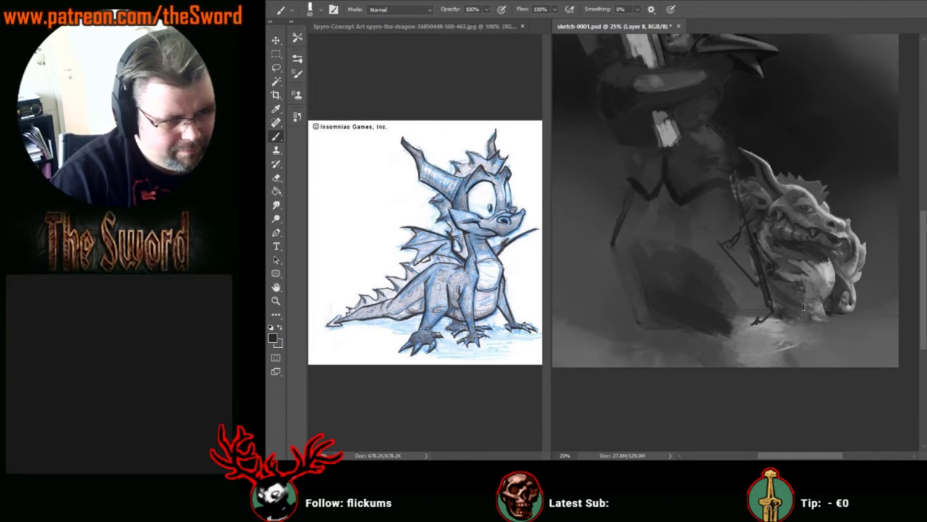
{"action": "left_click", "coordinate": [772, 271], "text": "alt"}
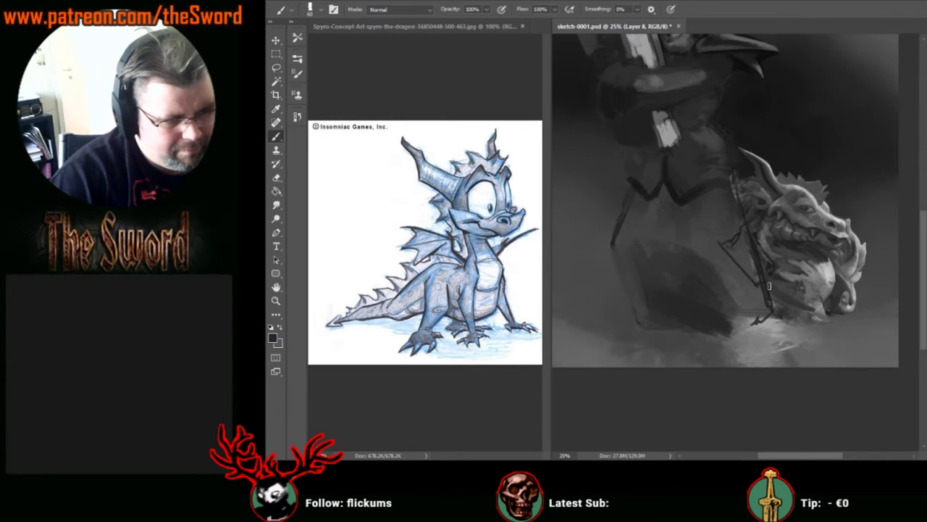
{"action": "key", "text": "bracketleft"}
{"action": "key", "text": "bracketleft"}
{"action": "key", "text": "bracketleft"}
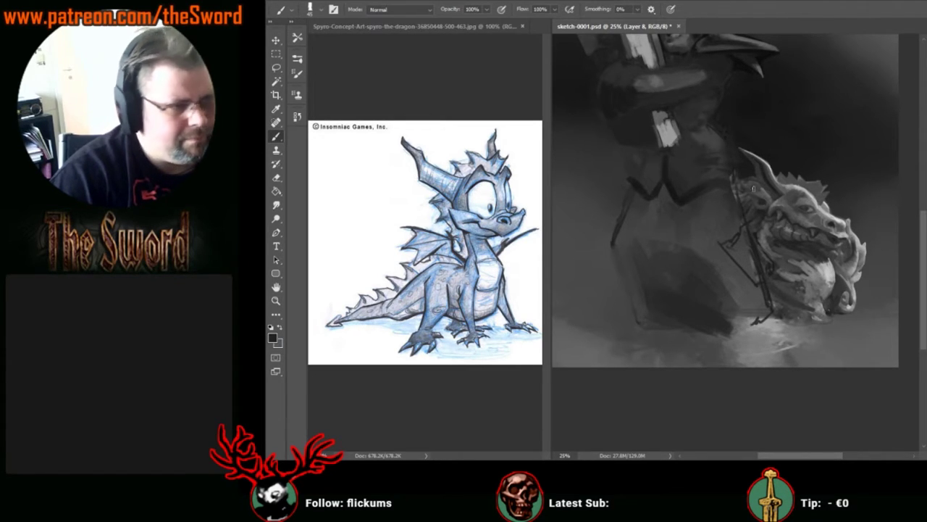
- Switch to the soft elip brush and add a new layer for the dragon's body
{"action": "right_click", "coordinate": [819, 245]}
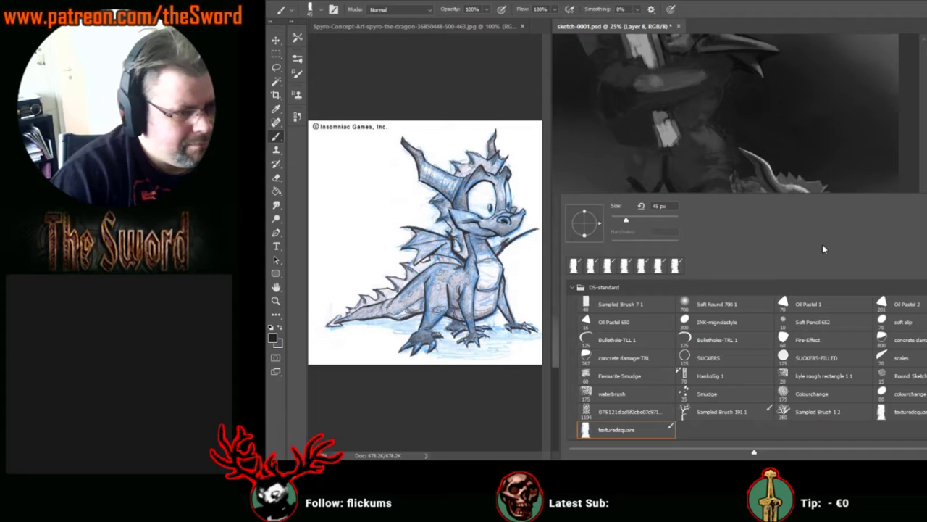
{"action": "left_click", "coordinate": [899, 321]}
{"action": "left_click", "coordinate": [781, 7]}
{"action": "key", "text": "bracketleft"}
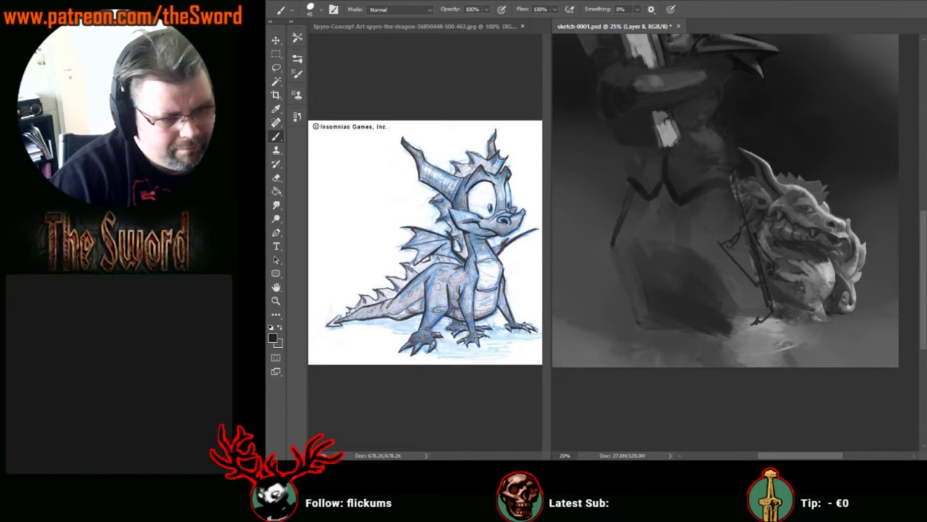
{"action": "key", "text": "ctrl+alt+shift+n"}
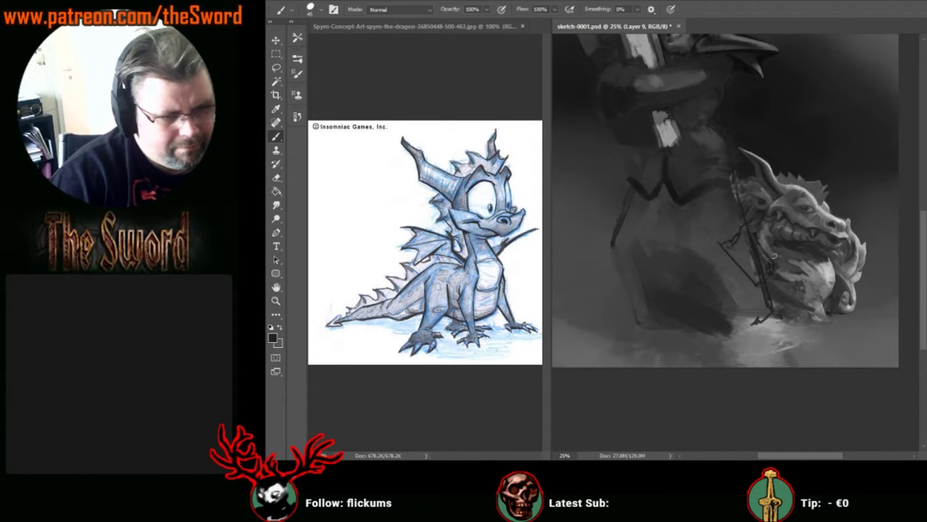
- Define the dragon's chest edge with a dark stroke and paint a light grey near paw below it, using a 35 to 45 px brush
{"action": "key", "text": "bracketleft"}
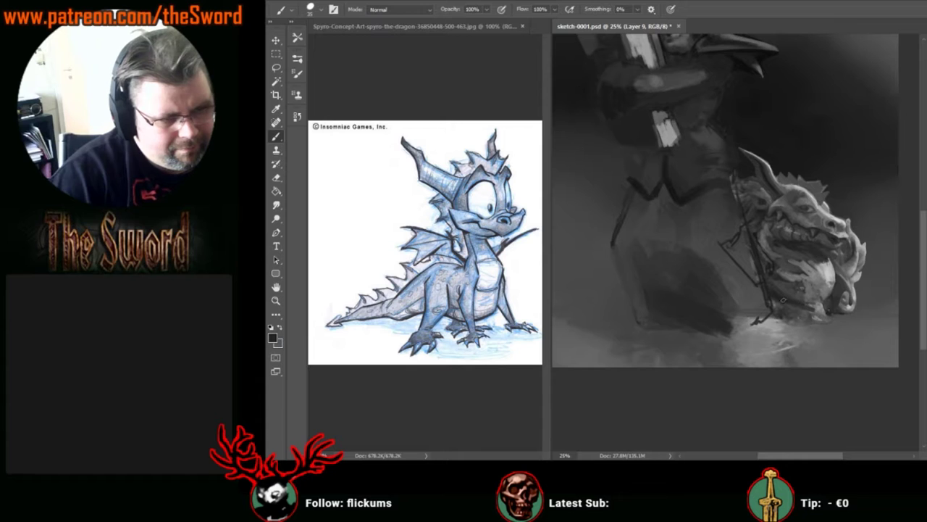
{"action": "left_click_drag", "start_coordinate": [833, 264], "coordinate": [831, 279]}
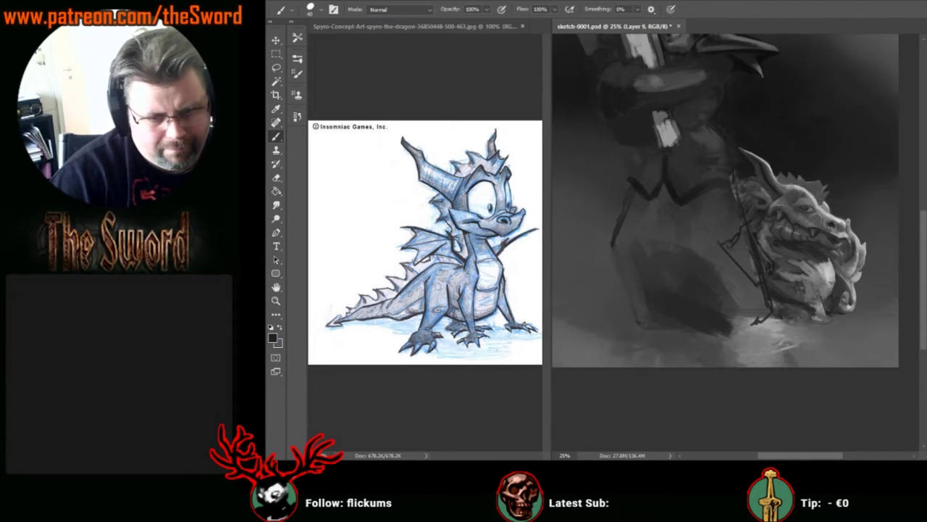
{"action": "left_click", "coordinate": [823, 278], "text": "alt"}
{"action": "key", "text": "bracketright"}
{"action": "left_click_drag", "start_coordinate": [804, 307], "coordinate": [825, 310]}
- Trim the underside of the light near paw with dark grey sampled beside it, using a 20 to 30 px brush
{"action": "key", "text": "bracketleft"}
{"action": "key", "text": "bracketleft"}
{"action": "key", "text": "bracketleft"}
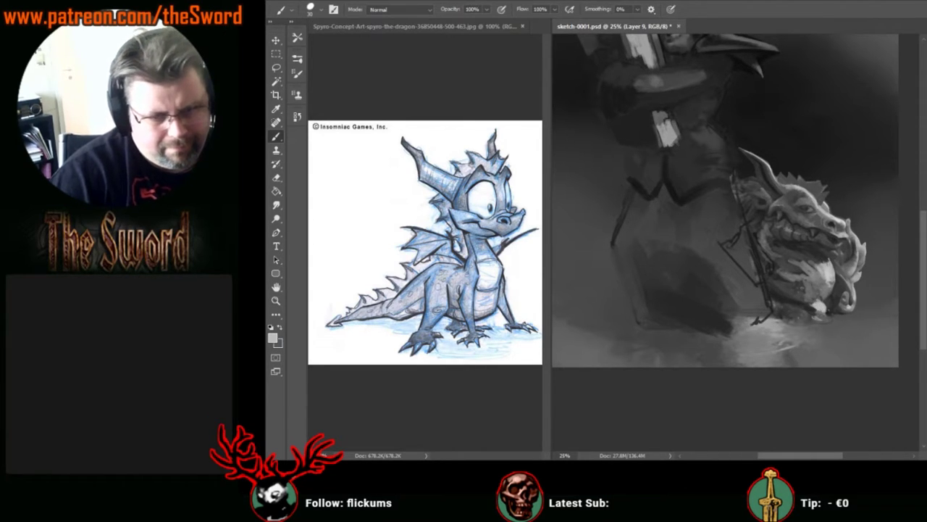
{"action": "left_click", "coordinate": [769, 313], "text": "alt"}
{"action": "key", "text": "bracketleft"}
{"action": "key", "text": "bracketleft"}
{"action": "left_click_drag", "start_coordinate": [816, 315], "coordinate": [825, 312]}
{"action": "key", "text": "bracketright"}
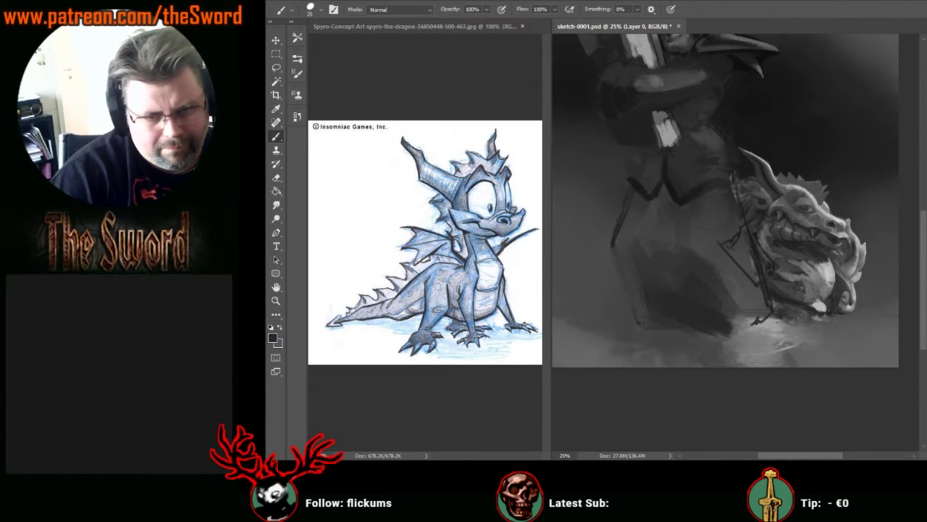
- Paint dark grey strokes along the dragon's foreleg and into the light chest patch, using a 10 to 35 px brush
{"action": "left_click", "coordinate": [848, 222], "text": "alt"}
{"action": "key", "text": "bracketleft"}
{"action": "key", "text": "bracketleft"}
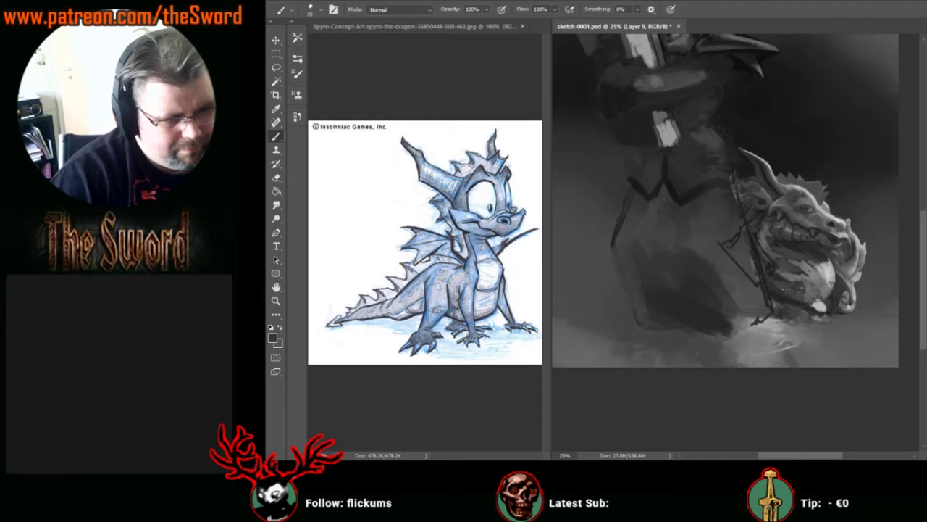
{"action": "key", "text": "bracketright"}
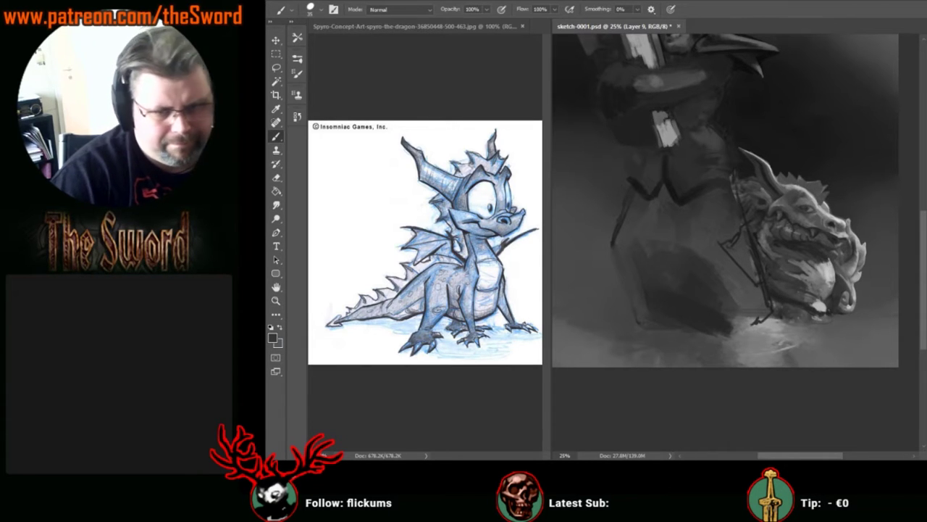
{"action": "key", "text": "alt"}
{"action": "left_click", "coordinate": [826, 295]}
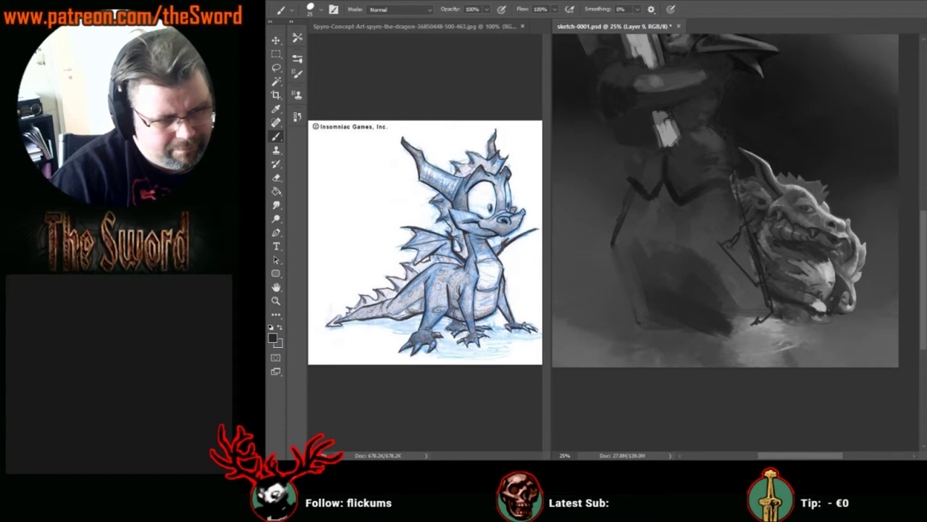
- Block in the dark far foreleg beside the chest and add mid-grey toes to the near paw, using a 35 to 40 px brush
{"action": "left_click_drag", "start_coordinate": [841, 295], "coordinate": [846, 305]}
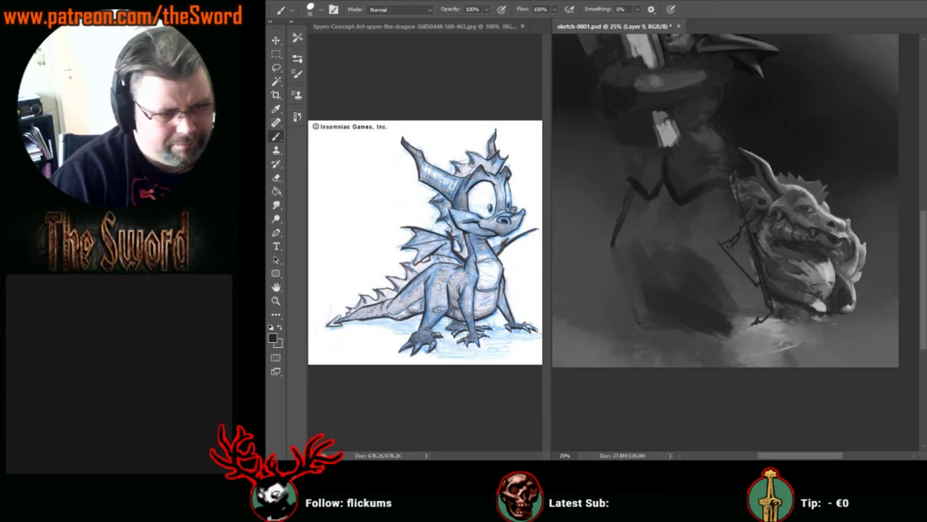
{"action": "left_click", "coordinate": [822, 274], "text": "alt"}
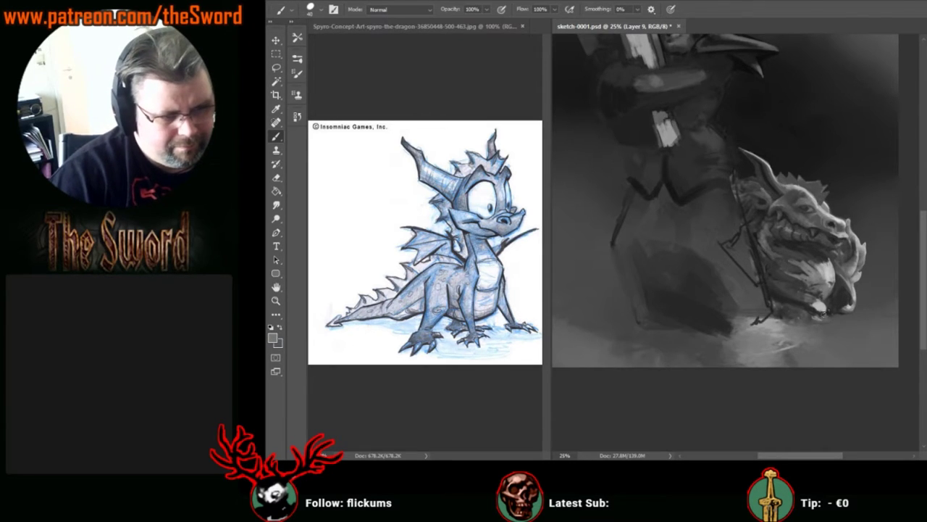
{"action": "left_click_drag", "start_coordinate": [825, 315], "coordinate": [835, 313]}
{"action": "key", "text": "bracketleft"}
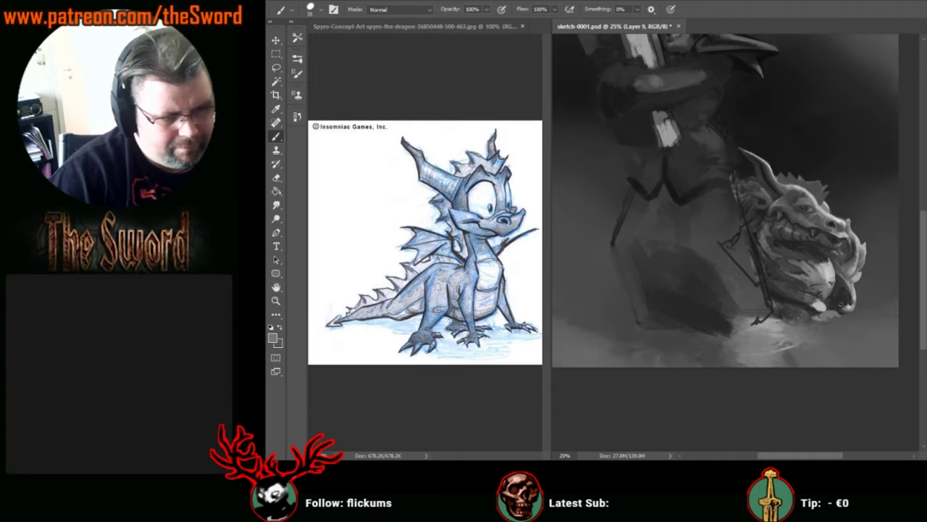
- Cut dark grey gaps between and beneath the near paw's toes with a 30 px brush
{"action": "left_click", "coordinate": [842, 305], "text": "alt"}
{"action": "key", "text": "bracketleft"}
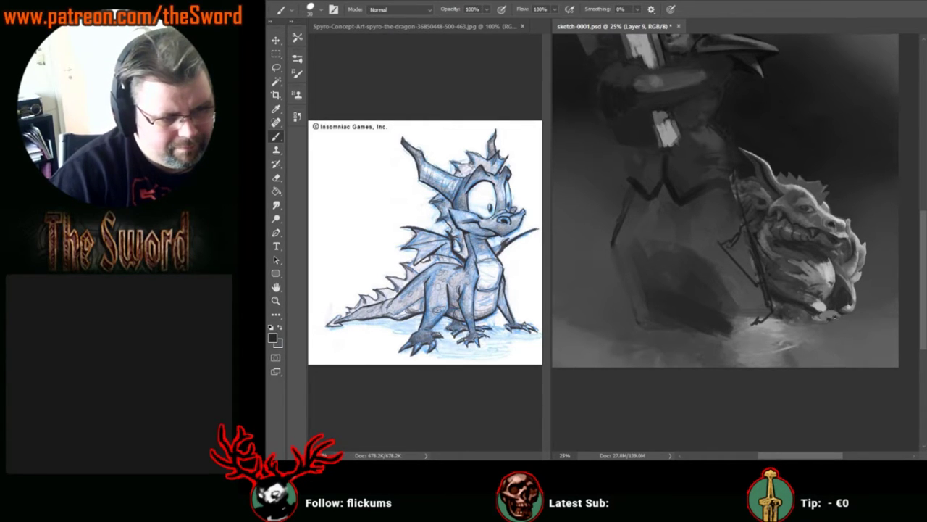
{"action": "left_click_drag", "start_coordinate": [819, 319], "coordinate": [814, 316]}
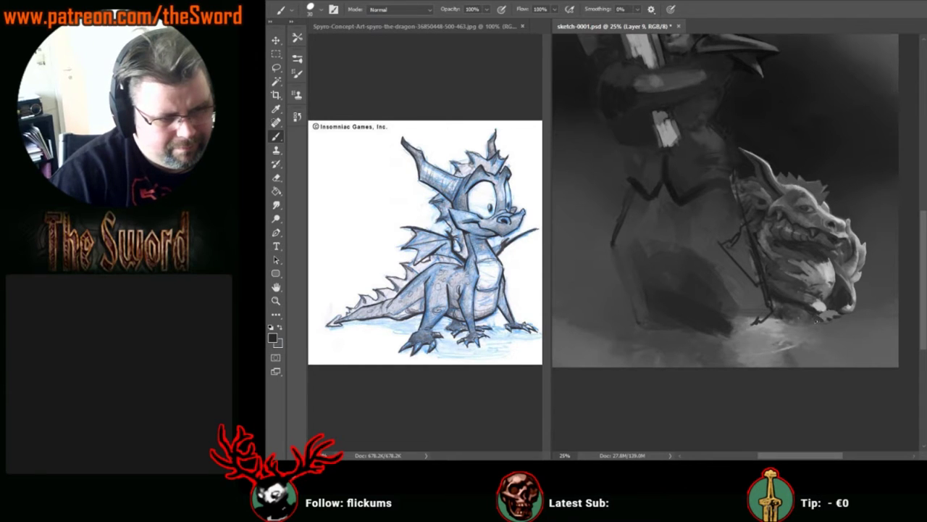
{"action": "key", "text": "bracketright"}
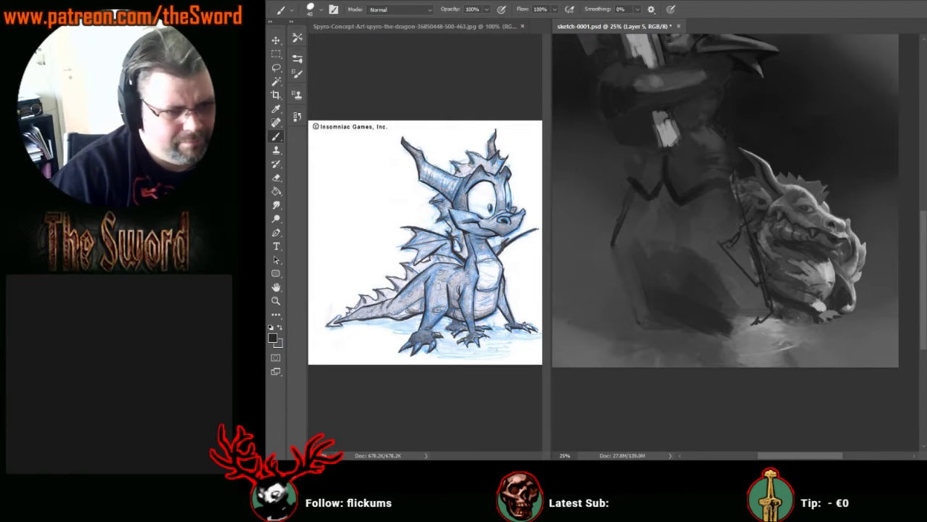
- Erase the upper part of the curled shape in front of the dragon's snout on Layer 5, using a 35 to 60 px eraser
{"action": "key", "text": "e"}
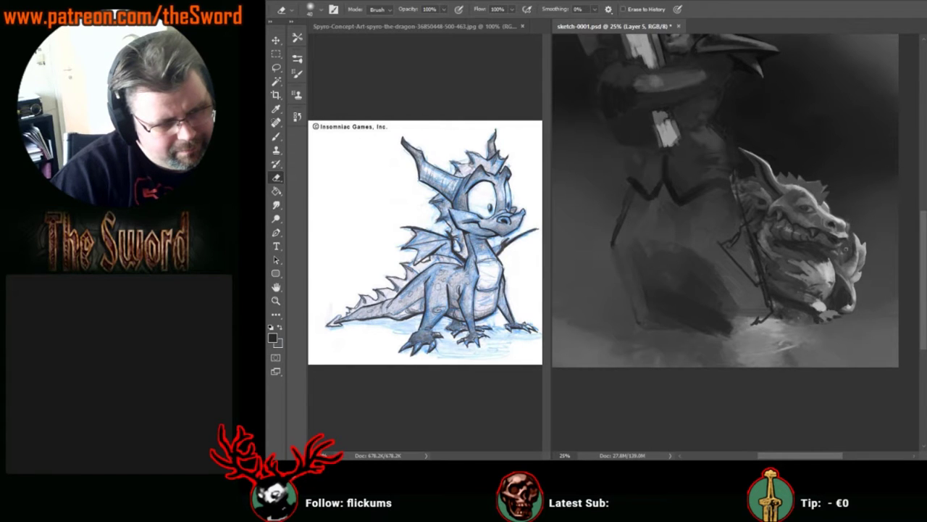
{"action": "key", "text": "]"}
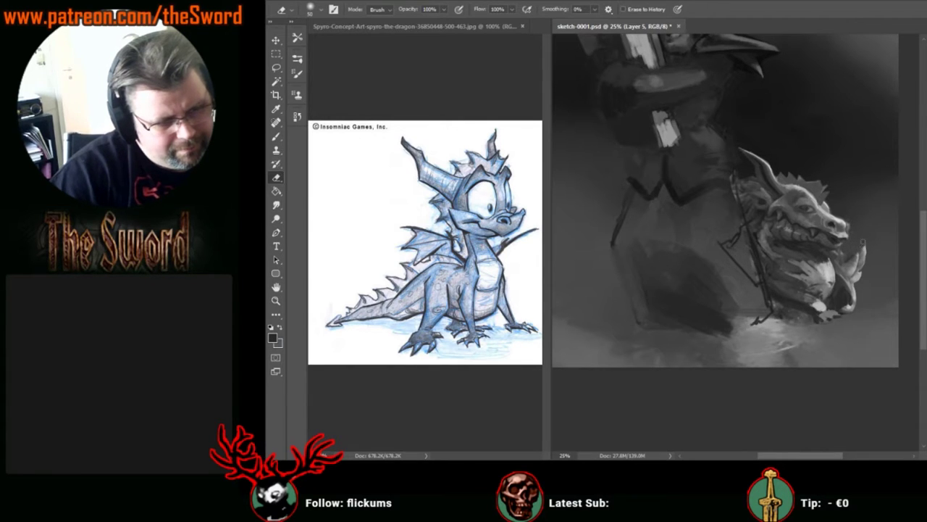
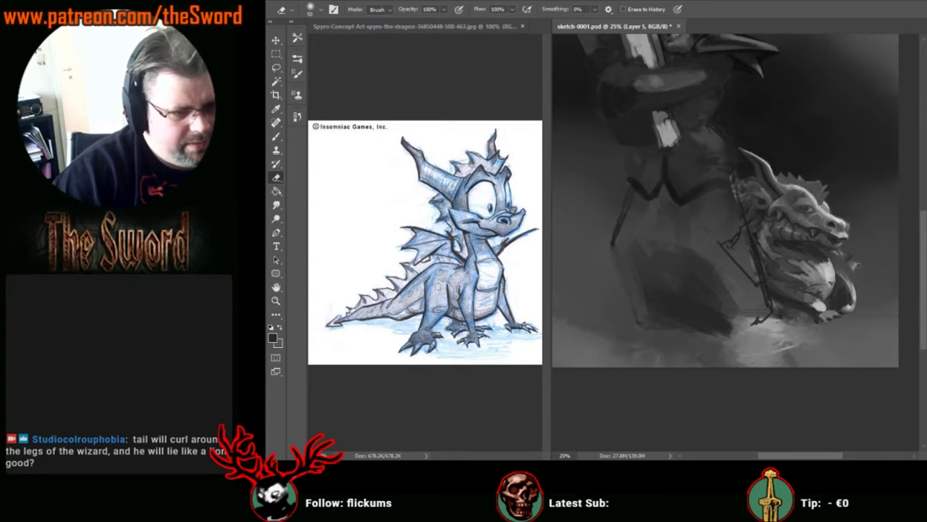
{"action": "key", "text": "bracketleft"}
{"action": "key", "text": "bracketleft"}
{"action": "key", "text": "bracketleft"}
{"action": "key", "text": "bracketleft"}
{"action": "key", "text": "bracketleft"}
{"action": "key", "text": "bracketleft"}
{"action": "key", "text": "bracketleft"}
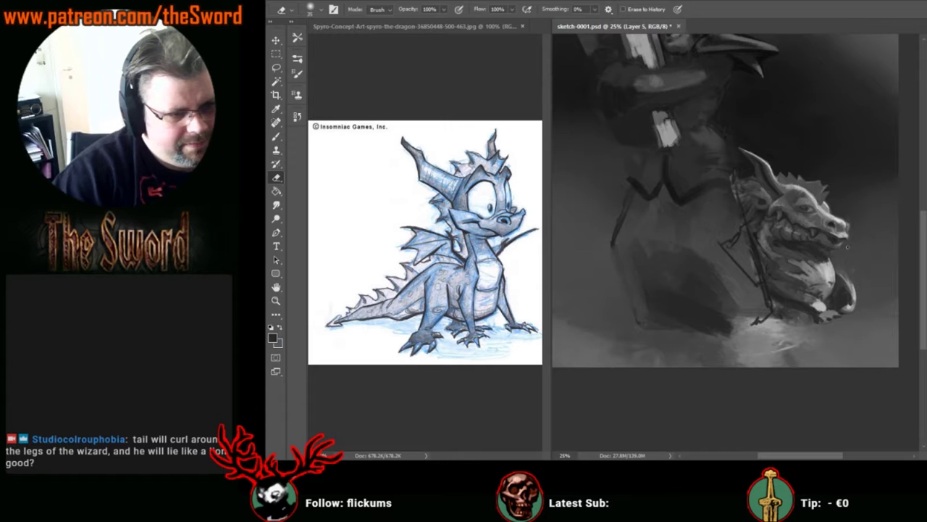
- Erase the rest of the curled shape beside the dragon's chest down to the far foot, using a 40 to 60 px eraser
{"action": "key", "text": "bracketright"}
{"action": "key", "text": "bracketright"}
{"action": "key", "text": "bracketright"}
{"action": "key", "text": "bracketright"}
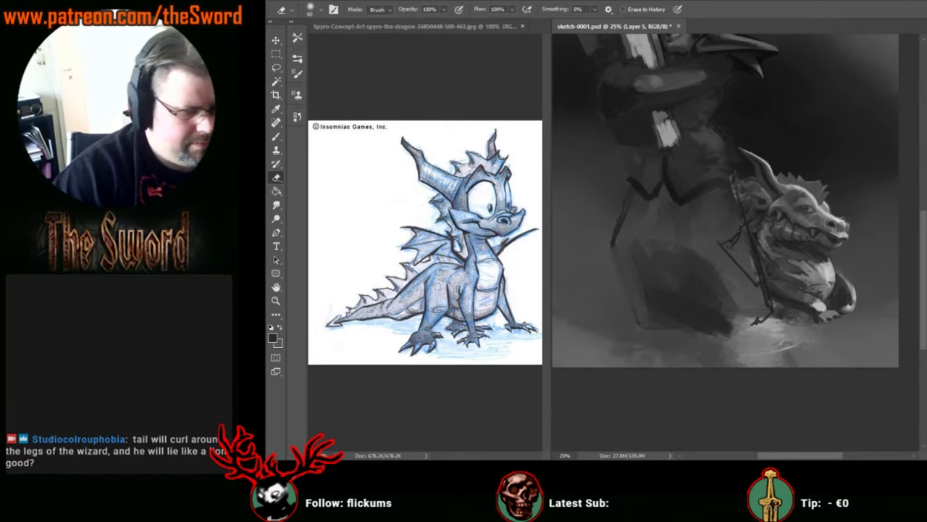
{"action": "key", "text": "bracketleft"}
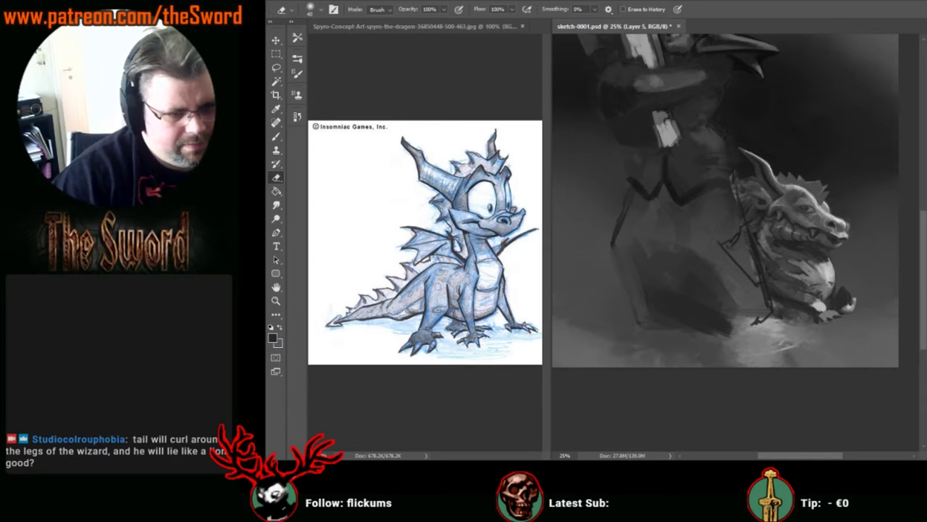
{"action": "key", "text": "ctrl+shift+alt+n"}
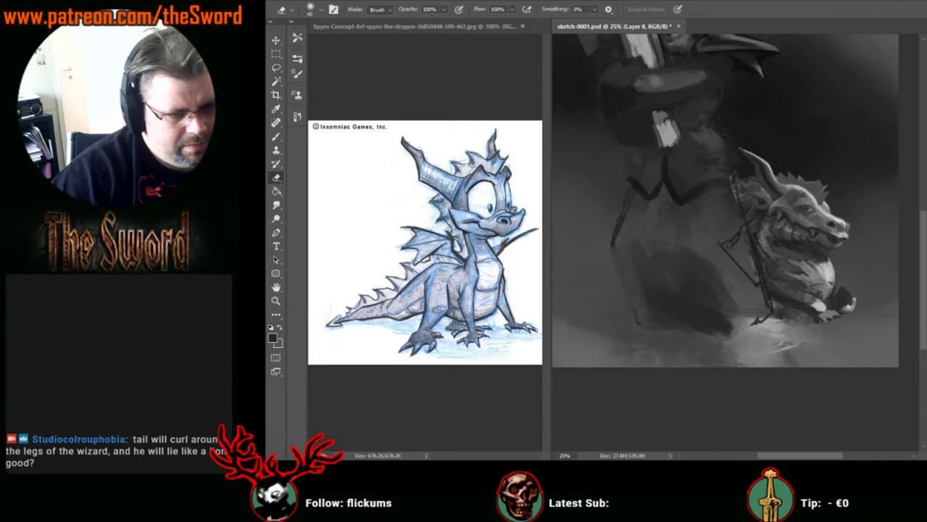
{"action": "key", "text": "ctrl+shift+alt+n"}
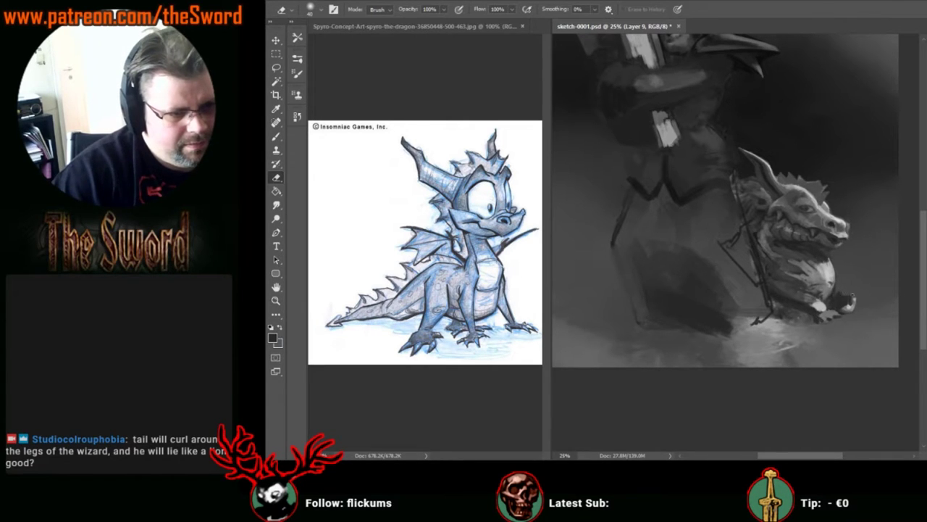
{"action": "key", "text": "ctrl+alt+z"}
{"action": "key", "text": "ctrl+alt+z"}
{"action": "key", "text": "ctrl+alt+z"}
{"action": "key", "text": "ctrl+alt+z"}
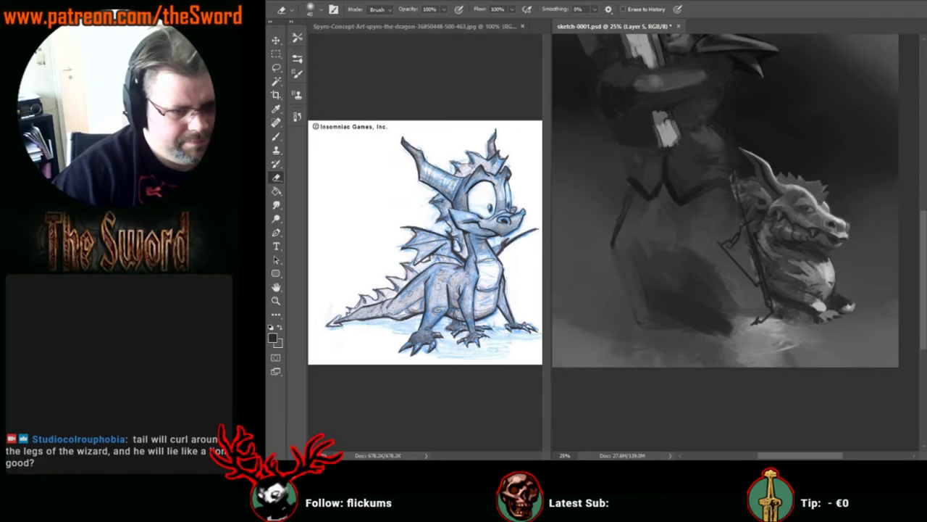
- Merge the dragon layers into one and add a new empty layer above the result
{"action": "key", "text": "ctrl+shift+alt+n"}
{"action": "left_click", "coordinate": [926, 318], "text": "shift"}
{"action": "right_click", "coordinate": [926, 319]}
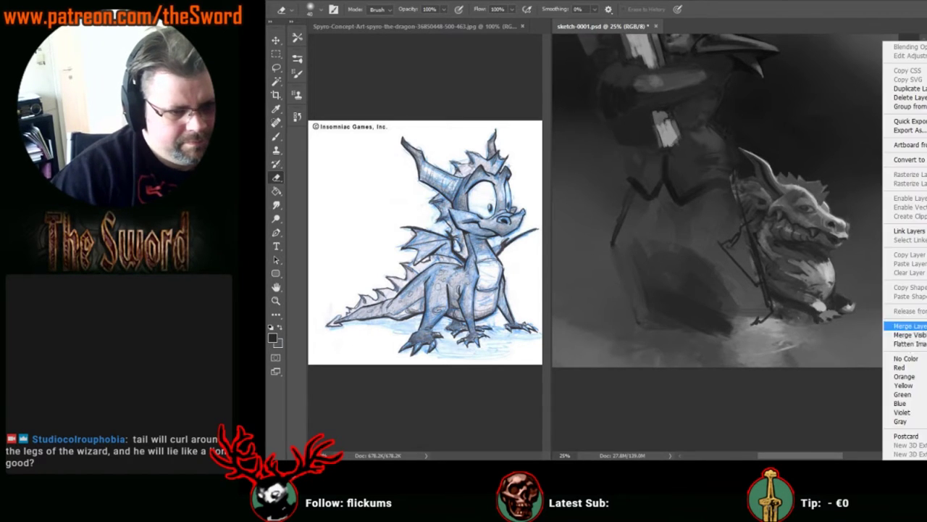
{"action": "left_click", "coordinate": [920, 326]}
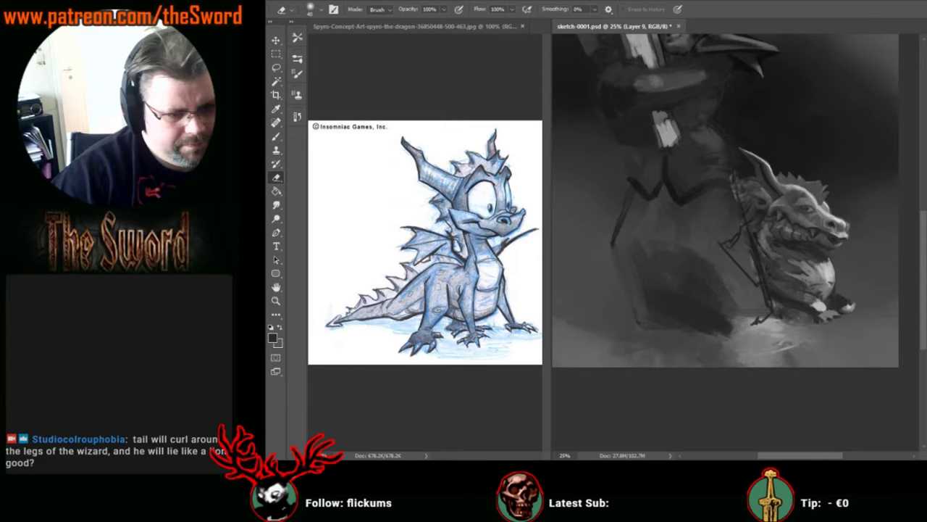
{"action": "key", "text": "ctrl+shift+alt+n"}
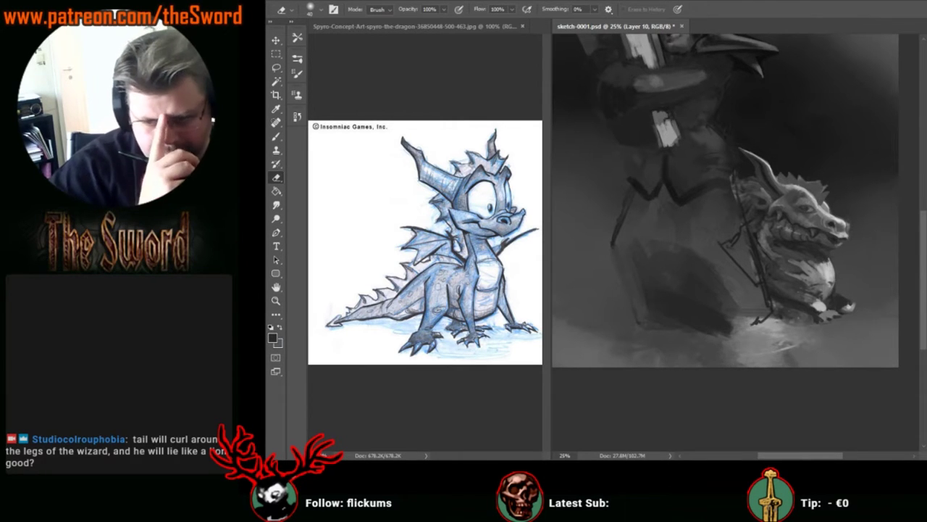
- Extend the dragon's far foreleg outward past the chest with a dark grey brush stroke on the new layer
{"action": "left_click", "coordinate": [276, 136]}
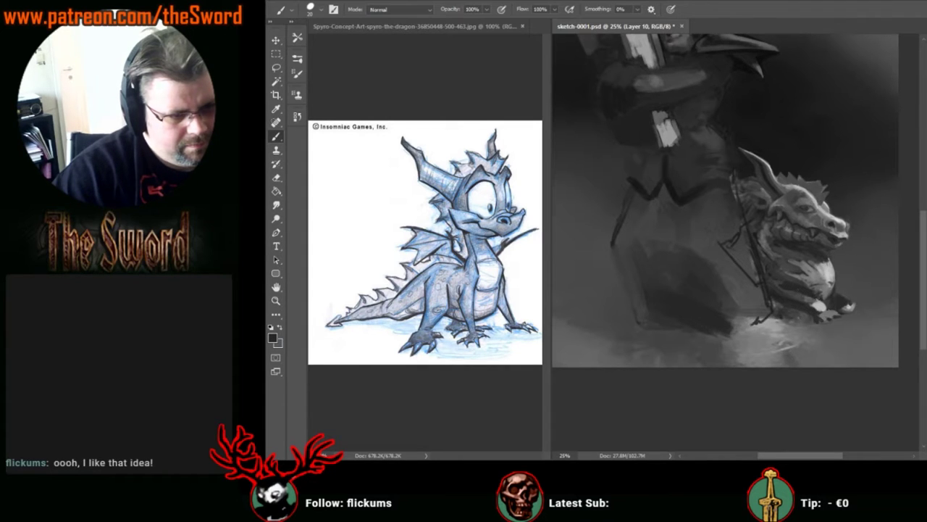
{"action": "key", "text": "bracketright"}
{"action": "key", "text": "bracketright"}
{"action": "key", "text": "bracketright"}
{"action": "key", "text": "bracketright"}
{"action": "key", "text": "bracketright"}
{"action": "mouse_move", "coordinate": [835, 297]}
{"action": "left_mouse_down"}
{"action": "mouse_move", "coordinate": [856, 300]}
{"action": "mouse_move", "coordinate": [840, 283]}
{"action": "mouse_move", "coordinate": [855, 300]}
{"action": "mouse_move", "coordinate": [844, 312]}
{"action": "mouse_move", "coordinate": [857, 303]}
{"action": "left_mouse_up"}
- Build up the dragon's far foreleg in dark grey and paint a light grey paw at its tip with a 30 px brush
{"action": "left_click", "coordinate": [862, 287], "text": "alt"}
{"action": "key", "text": "bracketright"}
{"action": "key", "text": "bracketright"}
{"action": "key", "text": "bracketright"}
{"action": "left_click", "coordinate": [819, 306], "text": "alt"}
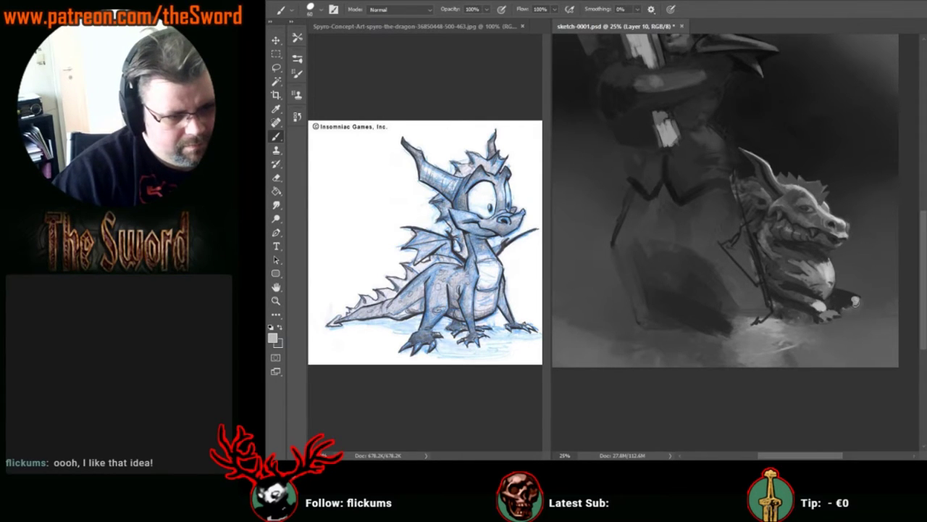
{"action": "key", "text": "bracketleft"}
{"action": "key", "text": "bracketleft"}
{"action": "key", "text": "bracketleft"}
{"action": "left_click", "coordinate": [857, 299]}
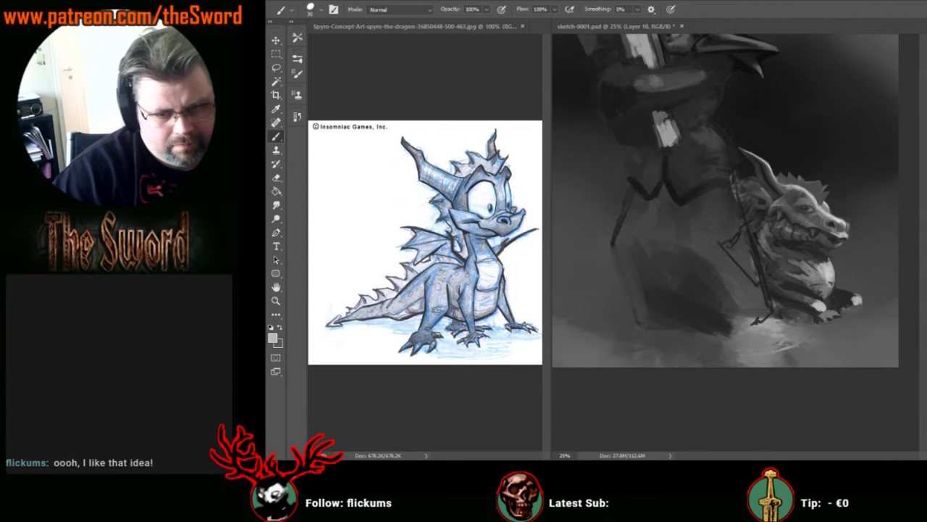
{"action": "left_click_drag", "start_coordinate": [853, 298], "coordinate": [856, 299]}
{"action": "key", "text": "bracketleft"}
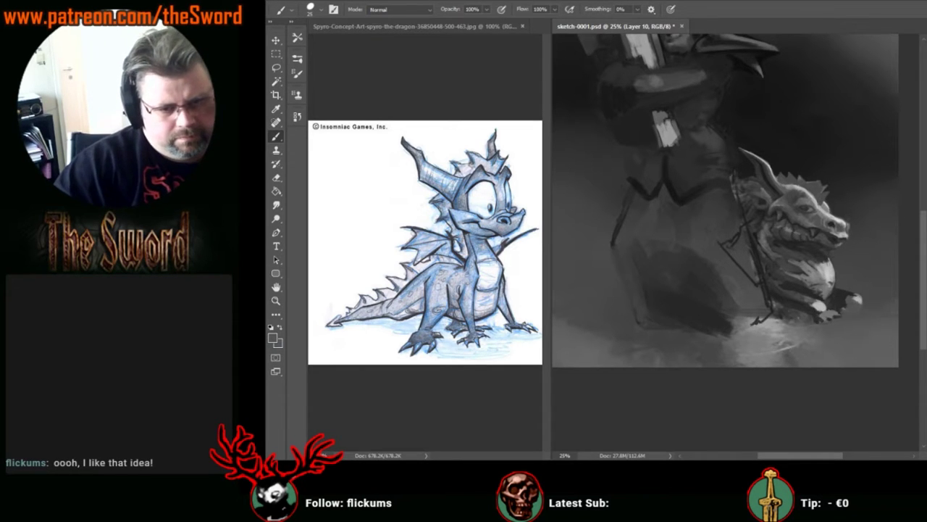
- Darken the dragon's near foreleg and paw with a sampled dark grey, using a 40 to 60 px brush
{"action": "left_click", "coordinate": [740, 299], "text": "alt"}
{"action": "key", "text": "bracketright"}
{"action": "key", "text": "bracketright"}
{"action": "key", "text": "bracketright"}
{"action": "key", "text": "bracketright"}
{"action": "key", "text": "bracketright"}
{"action": "key", "text": "bracketright"}
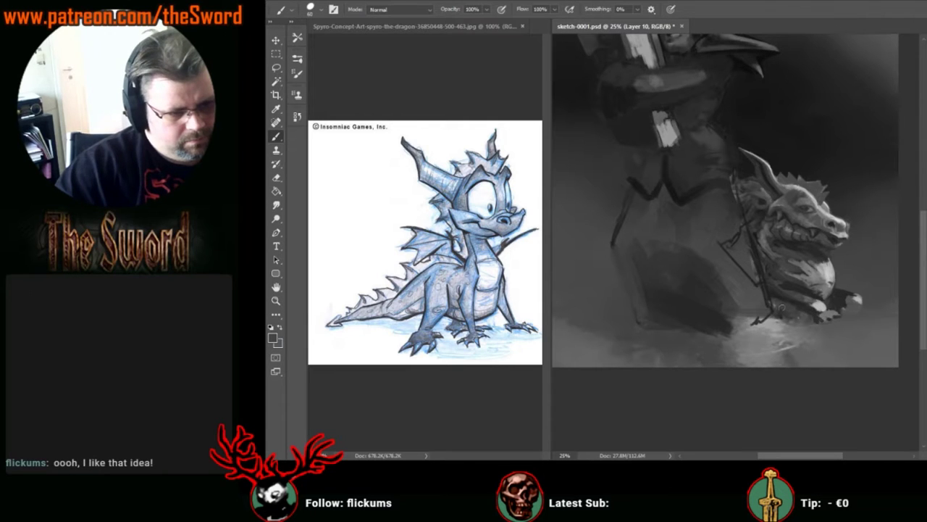
{"action": "key", "text": "bracketleft"}
{"action": "key", "text": "bracketleft"}
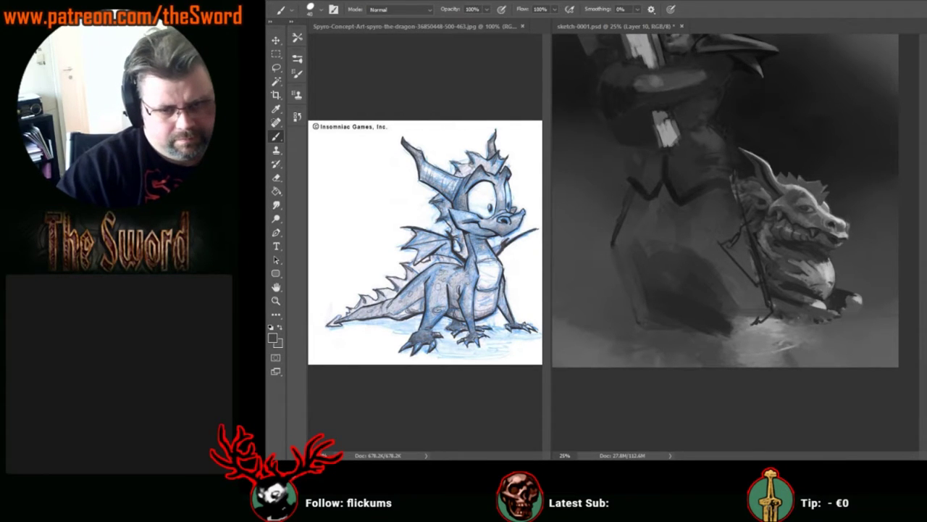
- Brush dark grey over the outer edge of the witch's skirt, just below the knee line, with a 70 px brush
{"action": "left_click", "coordinate": [608, 270]}
{"action": "key", "text": "bracketright"}
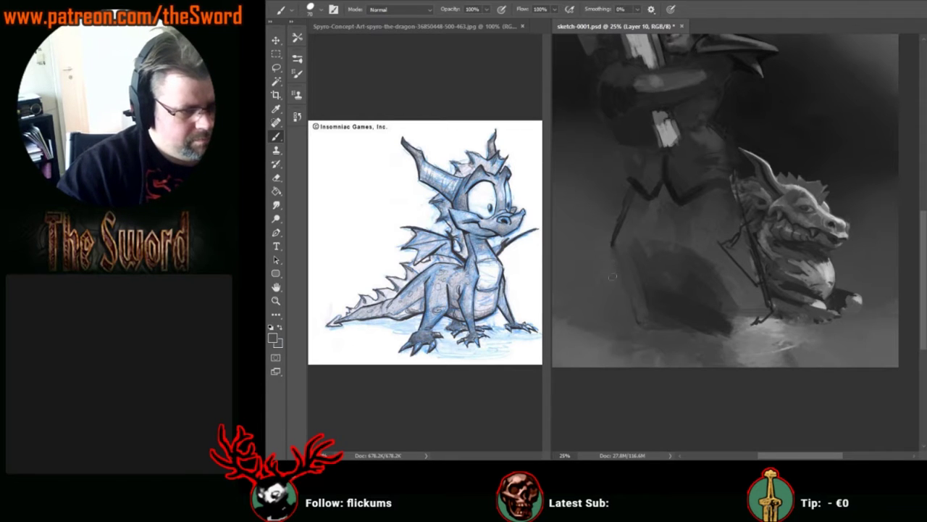
{"action": "key", "text": "bracketright"}
{"action": "key", "text": "bracketright"}
{"action": "key", "text": "bracketright"}
{"action": "left_click_drag", "start_coordinate": [616, 250], "coordinate": [623, 279]}
- Start a light grey form behind the skirt's lower outer edge, using a sampled grey and a 40 to 90 px brush
{"action": "left_click", "coordinate": [675, 245], "text": "alt"}
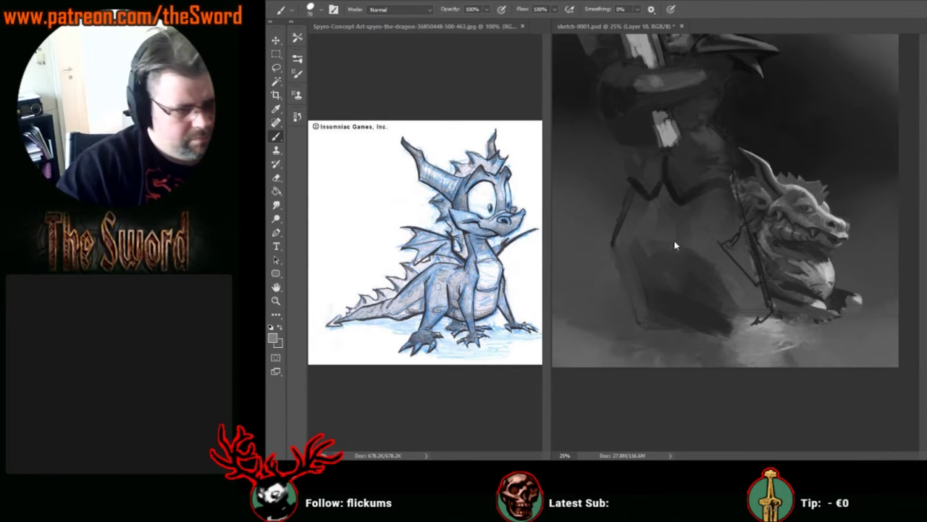
{"action": "left_click", "coordinate": [609, 263]}
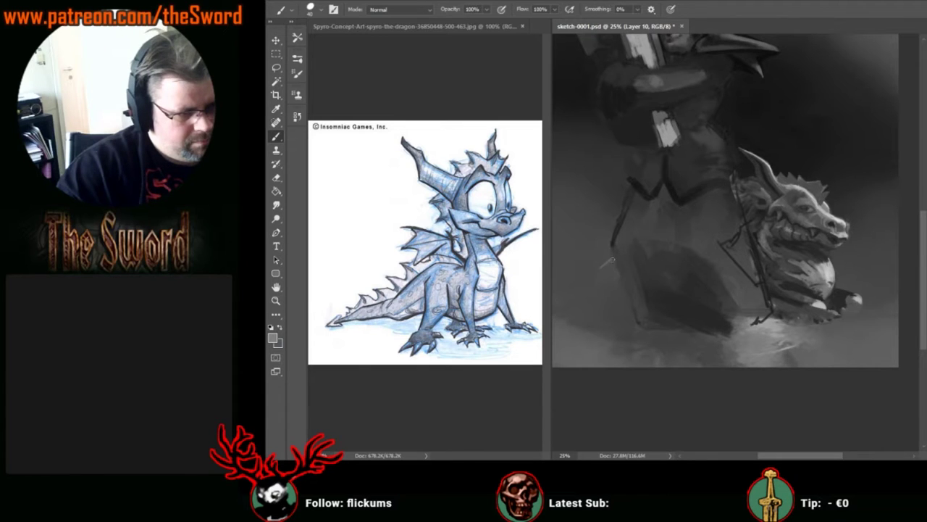
{"action": "key", "text": "bracketright"}
{"action": "key", "text": "bracketright"}
{"action": "key", "text": "bracketright"}
{"action": "key", "text": "bracketright"}
{"action": "key", "text": "bracketright"}
{"action": "key", "text": "bracketright"}
{"action": "key", "text": "bracketright"}
{"action": "key", "text": "bracketright"}
{"action": "key", "text": "bracketright"}
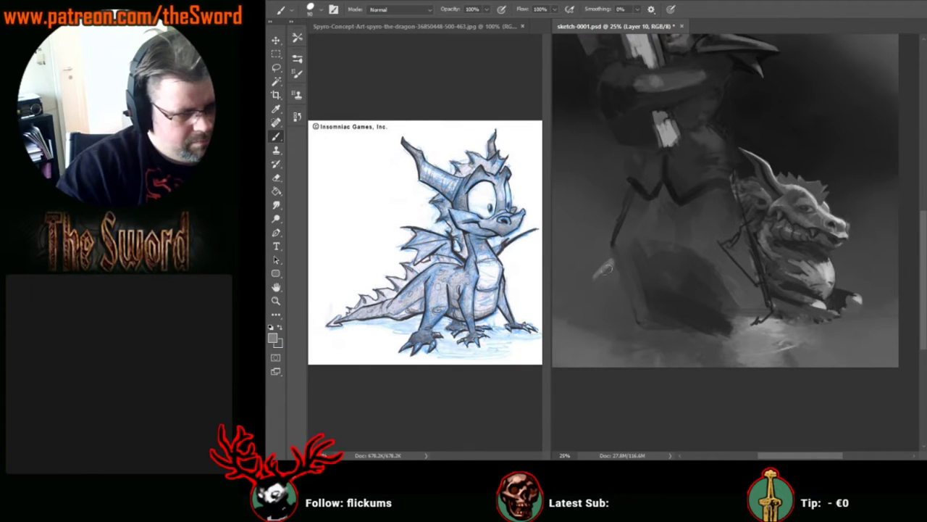
- Extend the light grey form down to the floor as a rounded bulge with a brush of about 100 px
{"action": "mouse_move", "coordinate": [613, 266]}
{"action": "left_mouse_down"}
{"action": "mouse_move", "coordinate": [600, 290]}
{"action": "mouse_move", "coordinate": [592, 277]}
{"action": "mouse_move", "coordinate": [605, 271]}
{"action": "mouse_move", "coordinate": [579, 308]}
{"action": "mouse_move", "coordinate": [602, 292]}
{"action": "left_mouse_up"}
{"action": "key", "text": "bracketright"}
{"action": "key", "text": "bracketright"}
{"action": "key", "text": "bracketright"}
{"action": "key", "text": "bracketright"}
{"action": "key", "text": "bracketleft"}
{"action": "key", "text": "bracketleft"}
{"action": "key", "text": "bracketleft"}
{"action": "key", "text": "bracketleft"}
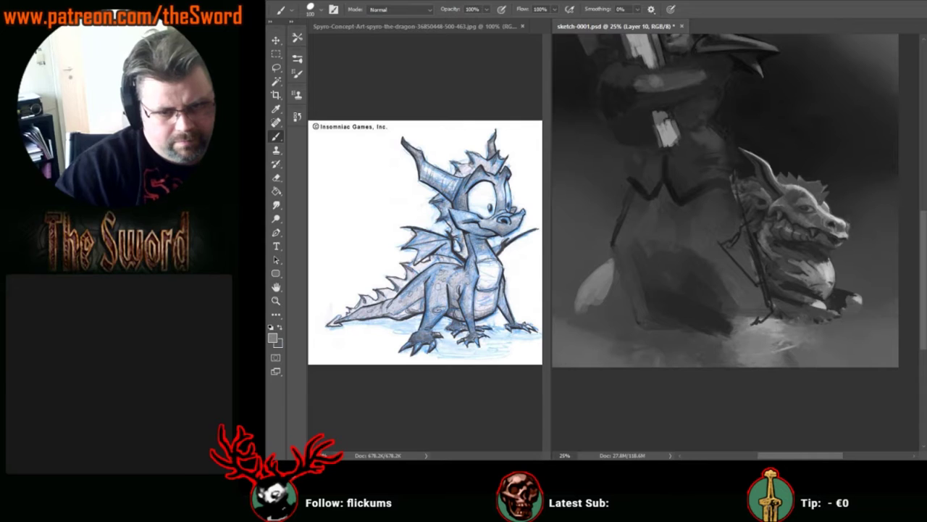
- Shade the inner side of the rounded light form with dark grey, using a 150 to 200 px brush
{"action": "key", "text": "bracketright"}
{"action": "key", "text": "bracketright"}
{"action": "key", "text": "bracketright"}
{"action": "key", "text": "bracketright"}
{"action": "left_click_drag", "start_coordinate": [597, 291], "coordinate": [597, 297]}
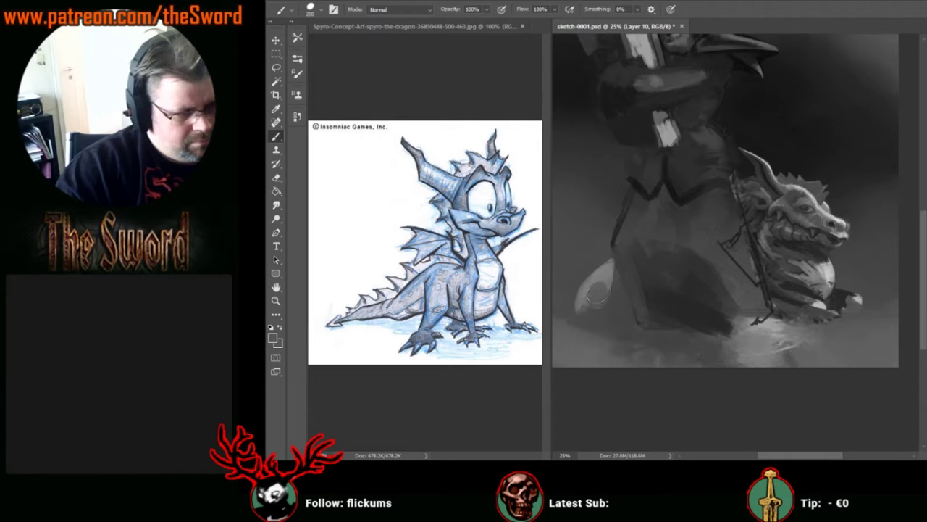
{"action": "key", "text": "bracketleft"}
{"action": "key", "text": "bracketleft"}
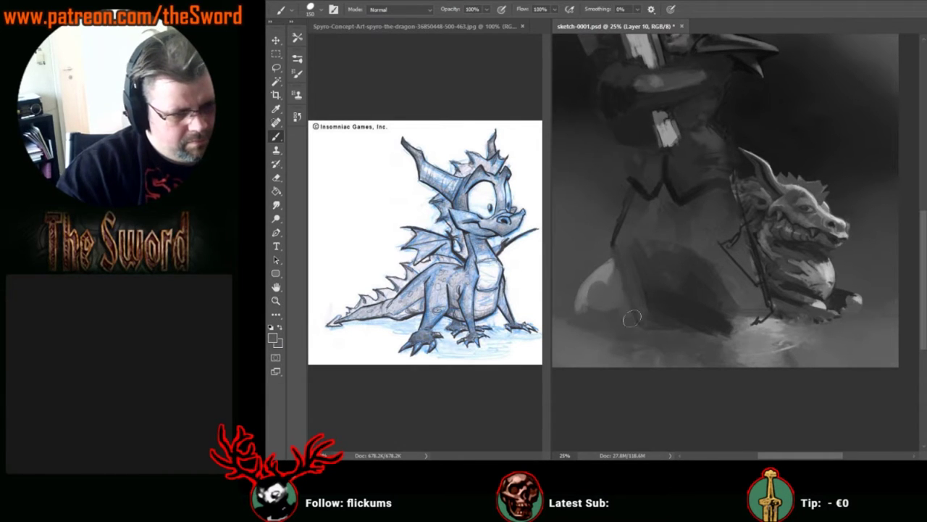
- Fill the area between the rounded form and the dark skirt fold in dark grey with a 100 to 175 px brush
{"action": "mouse_move", "coordinate": [632, 318]}
{"action": "left_mouse_down"}
{"action": "mouse_move", "coordinate": [643, 322]}
{"action": "mouse_move", "coordinate": [634, 310]}
{"action": "mouse_move", "coordinate": [666, 316]}
{"action": "left_mouse_up"}
{"action": "key", "text": "bracketright"}
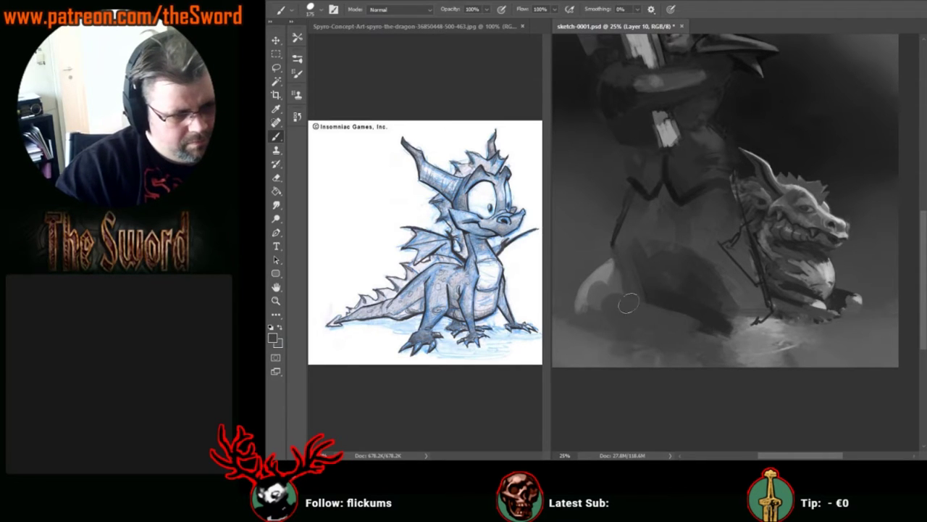
{"action": "key", "text": "bracketleft"}
{"action": "key", "text": "bracketleft"}
{"action": "key", "text": "bracketleft"}
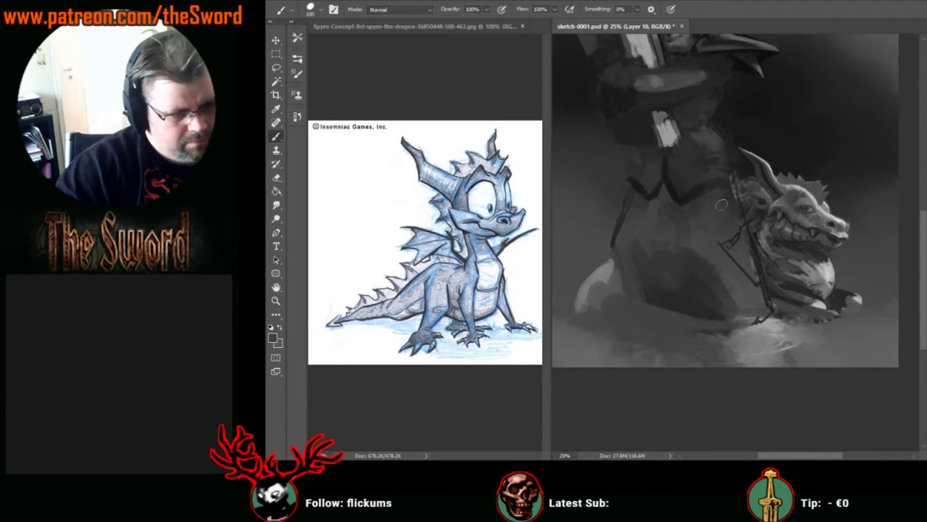
- Paint a mid-grey band along the base of the rounded form toward the skirt's hem with a 100 px brush
{"action": "left_click_drag", "start_coordinate": [738, 273], "coordinate": [796, 222]}
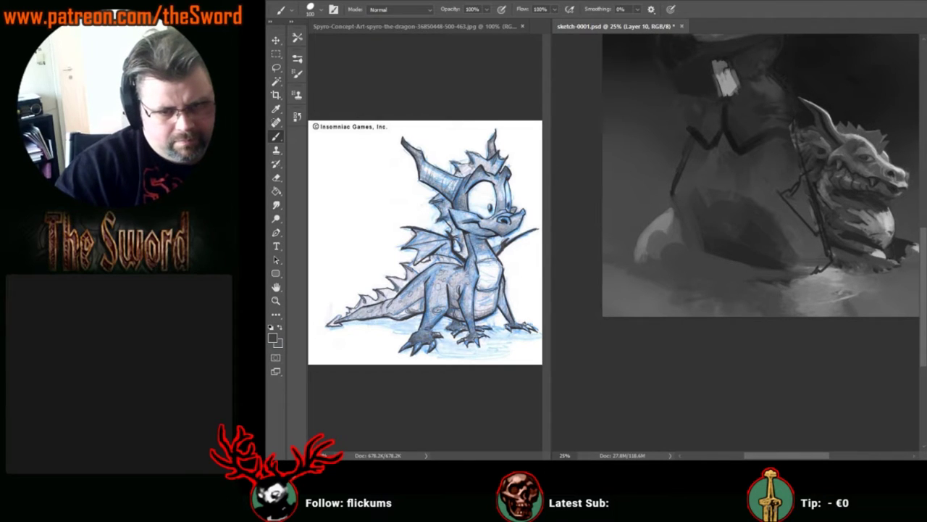
{"action": "left_click", "coordinate": [842, 240], "text": "alt"}
{"action": "left_click_drag", "start_coordinate": [649, 250], "coordinate": [693, 271]}
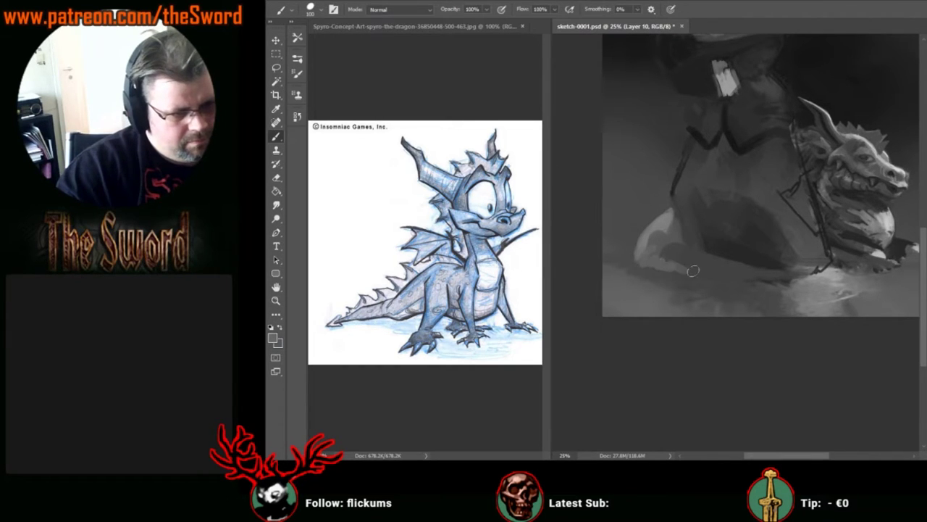
{"action": "key", "text": "bracketleft"}
{"action": "key", "text": "bracketleft"}
{"action": "key", "text": "bracketleft"}
{"action": "key", "text": "bracketleft"}
{"action": "key", "text": "bracketleft"}
{"action": "key", "text": "bracketleft"}
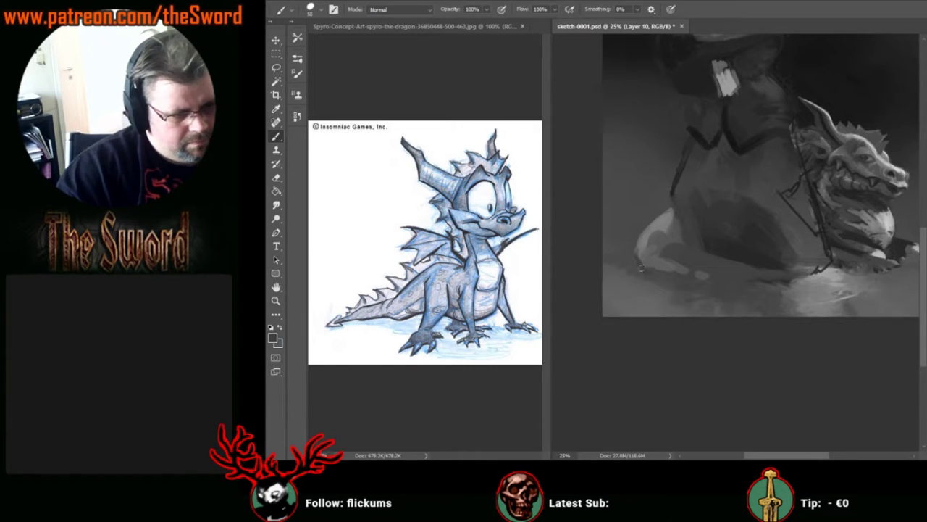
- Draw a dark contour shadow under the rounded form and the skirt's hem along the floor, using a 30 to 40 px brush
{"action": "left_click", "coordinate": [759, 249], "text": "alt"}
{"action": "key", "text": "bracketleft"}
{"action": "left_click_drag", "start_coordinate": [656, 273], "coordinate": [755, 280]}
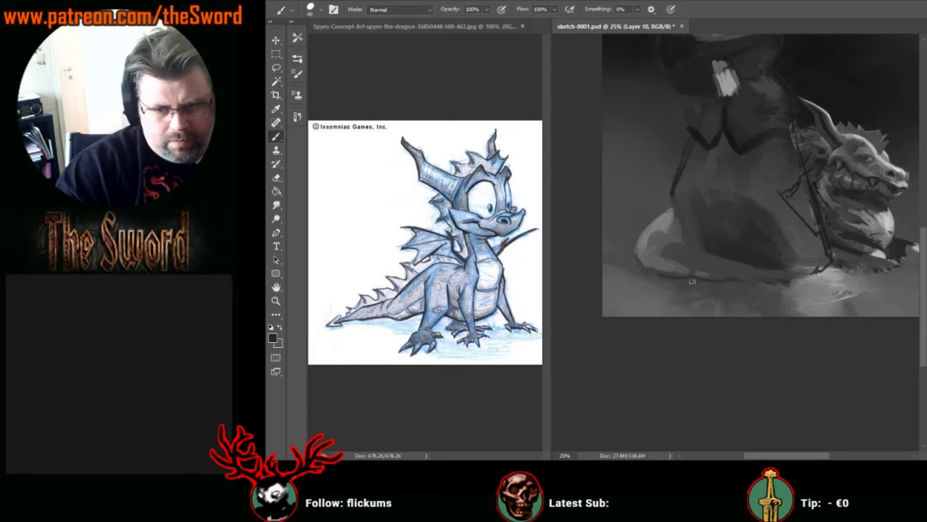
{"action": "key", "text": "bracketleft"}
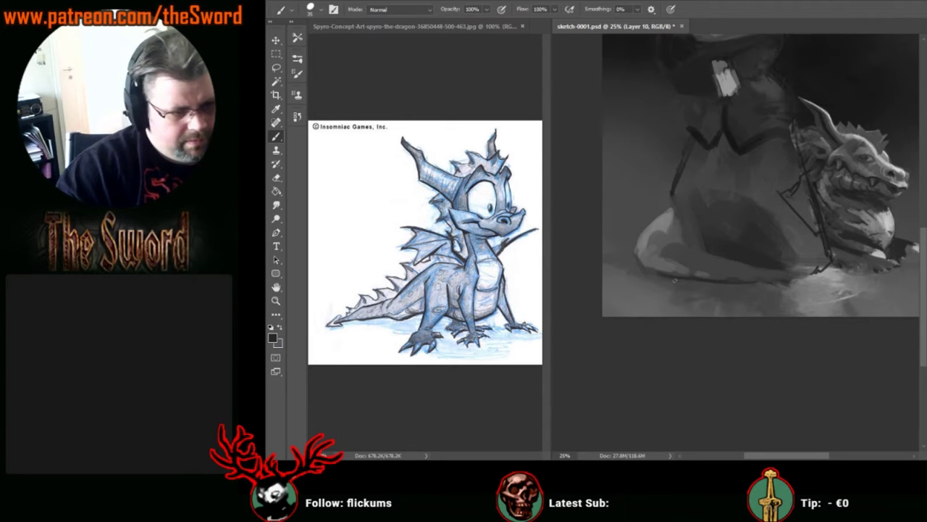
{"action": "left_click_drag", "start_coordinate": [674, 279], "coordinate": [735, 280]}
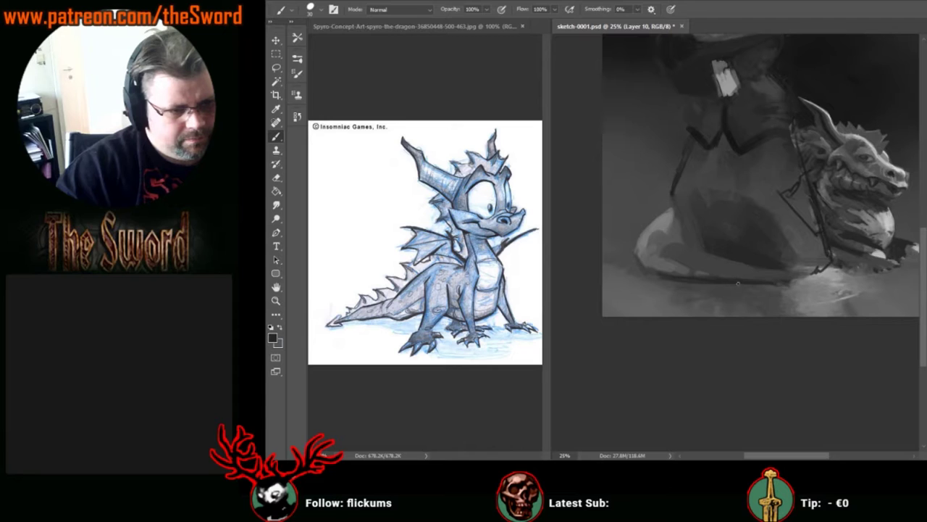
{"action": "left_click_drag", "start_coordinate": [737, 283], "coordinate": [795, 292]}
{"action": "mouse_move", "coordinate": [851, 282]}
{"action": "left_mouse_down"}
{"action": "mouse_move", "coordinate": [770, 292]}
{"action": "mouse_move", "coordinate": [777, 289]}
{"action": "left_mouse_up"}
{"action": "key", "text": "bracketright"}
{"action": "key", "text": "bracketright"}
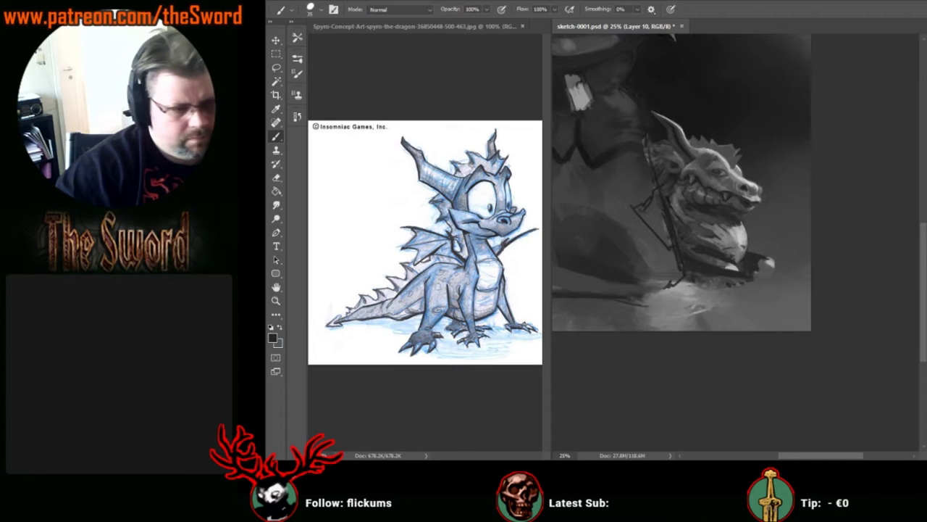
- Dock the lying lion photo in the reference pane beside the sketch
{"action": "left_click_drag", "start_coordinate": [697, 28], "coordinate": [353, 62]}
{"action": "left_click_drag", "start_coordinate": [516, 64], "coordinate": [569, 269]}
{"action": "left_click_drag", "start_coordinate": [383, 269], "coordinate": [384, 277]}
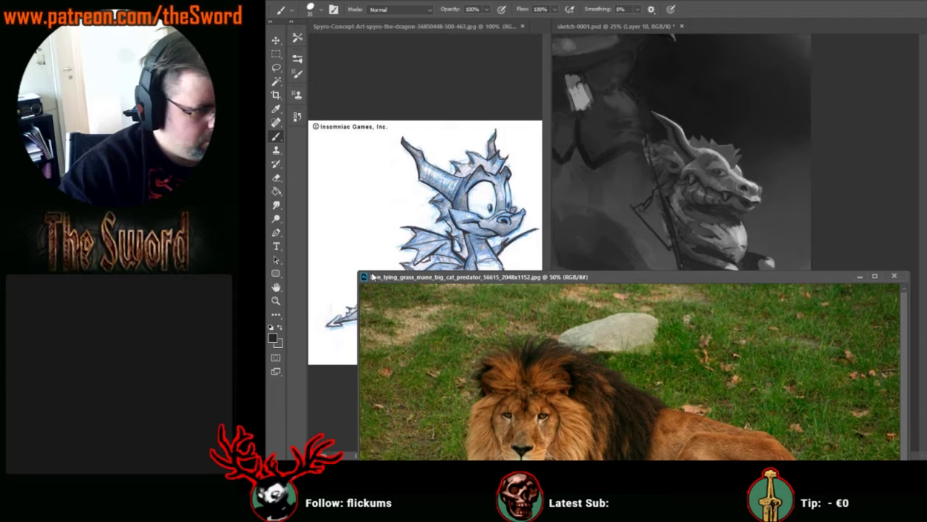
{"action": "mouse_move", "coordinate": [371, 269]}
{"action": "left_mouse_down"}
{"action": "mouse_move", "coordinate": [330, 466]}
{"action": "mouse_move", "coordinate": [331, 19]}
{"action": "mouse_move", "coordinate": [361, 125]}
{"action": "mouse_move", "coordinate": [335, 164]}
{"action": "left_mouse_up"}
{"action": "left_click_drag", "start_coordinate": [584, 157], "coordinate": [452, 26]}
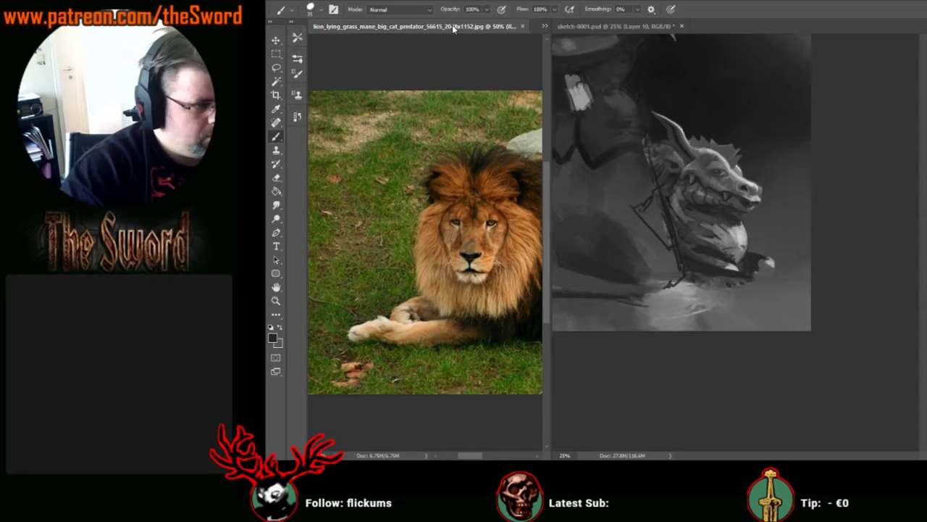
- Float the Spyro concept drawing in its own window, zoom it out to about 52%, and narrow the window
{"action": "left_click", "coordinate": [543, 26]}
{"action": "left_click", "coordinate": [554, 30]}
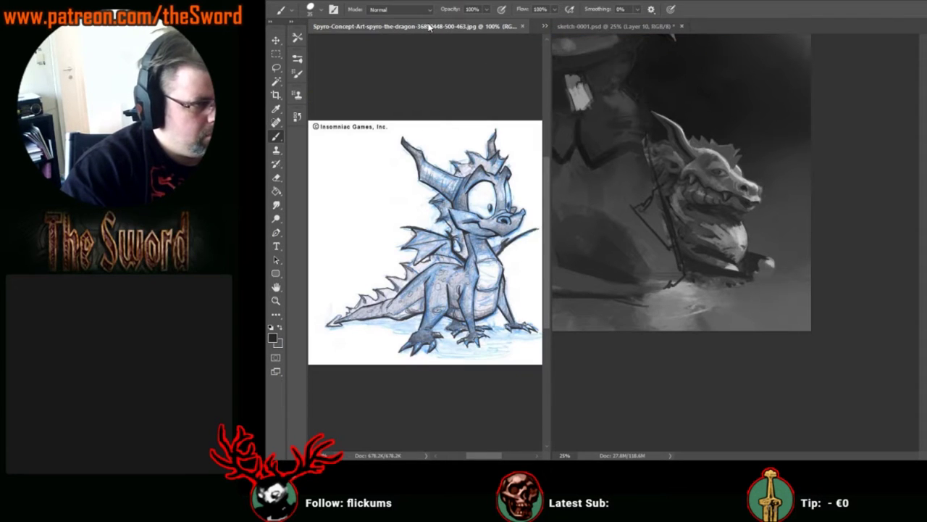
{"action": "left_click_drag", "start_coordinate": [428, 27], "coordinate": [449, 137]}
{"action": "left_click", "coordinate": [276, 301]}
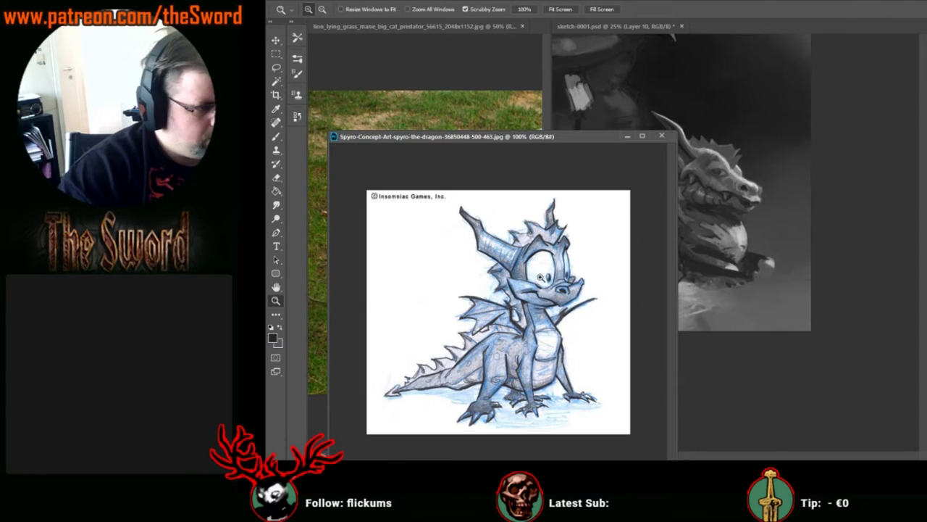
{"action": "left_click_drag", "start_coordinate": [561, 257], "coordinate": [520, 255]}
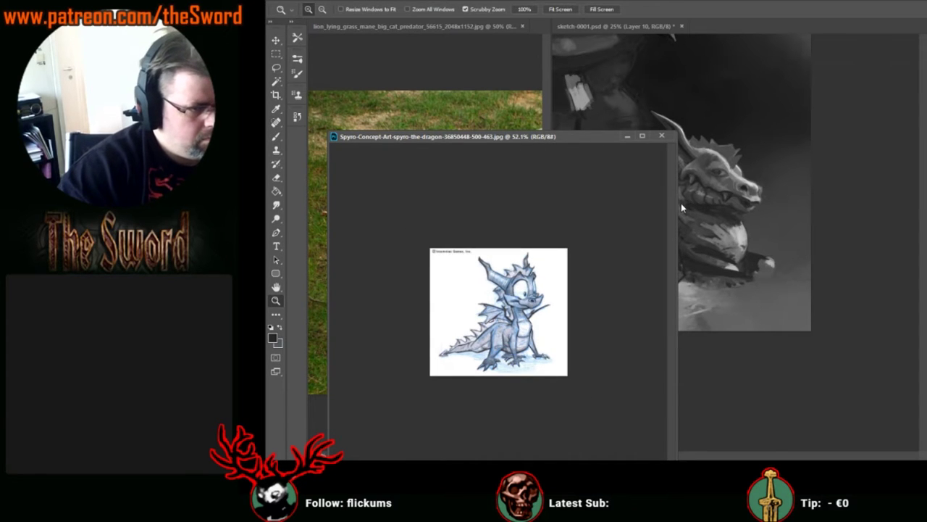
{"action": "left_click_drag", "start_coordinate": [667, 207], "coordinate": [484, 207]}
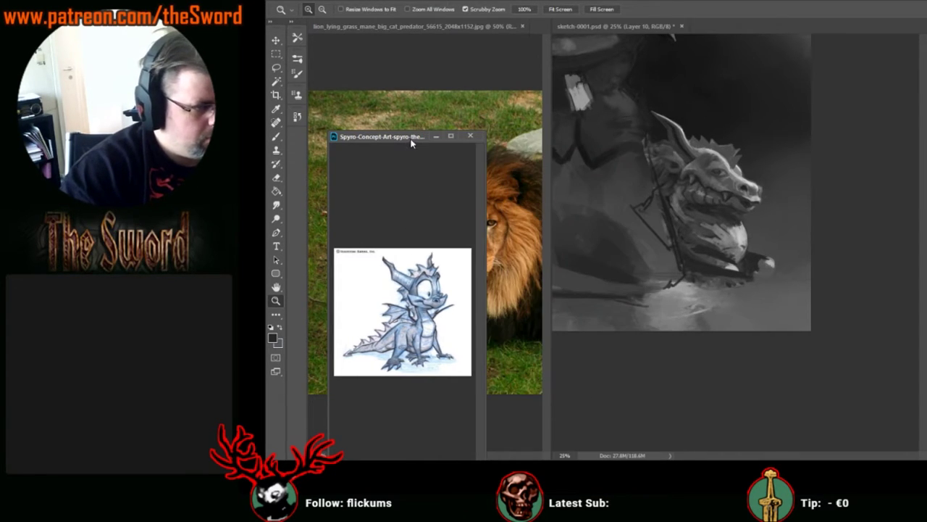
- Try widening the lion pane and placing the floating Spyro window at different spots around the workspace
{"action": "mouse_move", "coordinate": [409, 136]}
{"action": "left_mouse_down"}
{"action": "mouse_move", "coordinate": [410, 462]}
{"action": "mouse_move", "coordinate": [423, 460]}
{"action": "mouse_move", "coordinate": [423, 268]}
{"action": "left_mouse_up"}
{"action": "left_click_drag", "start_coordinate": [551, 188], "coordinate": [652, 196]}
{"action": "mouse_move", "coordinate": [431, 259]}
{"action": "left_mouse_down"}
{"action": "mouse_move", "coordinate": [485, 445]}
{"action": "mouse_move", "coordinate": [468, 464]}
{"action": "mouse_move", "coordinate": [464, 33]}
{"action": "mouse_move", "coordinate": [479, 21]}
{"action": "mouse_move", "coordinate": [468, 18]}
{"action": "mouse_move", "coordinate": [658, 85]}
{"action": "mouse_move", "coordinate": [818, 444]}
{"action": "mouse_move", "coordinate": [791, 460]}
{"action": "left_mouse_up"}
{"action": "left_click", "coordinate": [829, 453]}
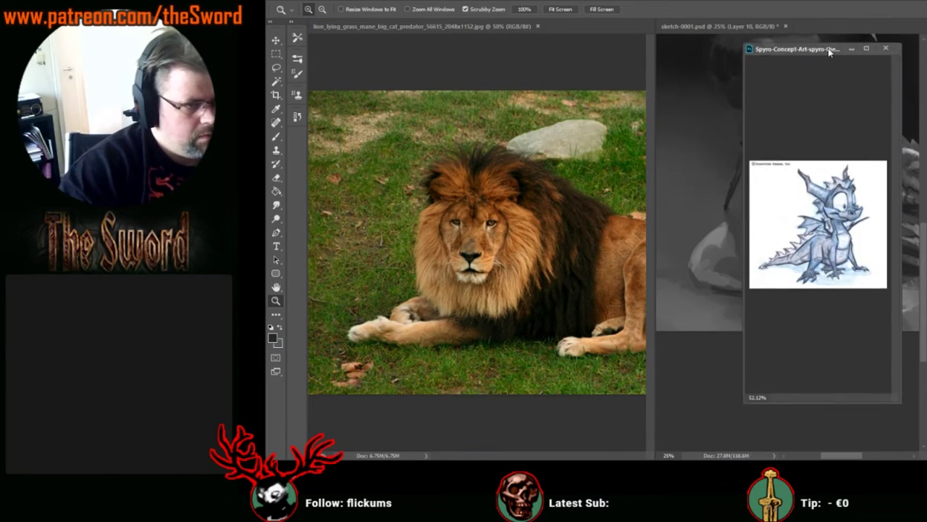
{"action": "left_click_drag", "start_coordinate": [828, 48], "coordinate": [449, 118]}
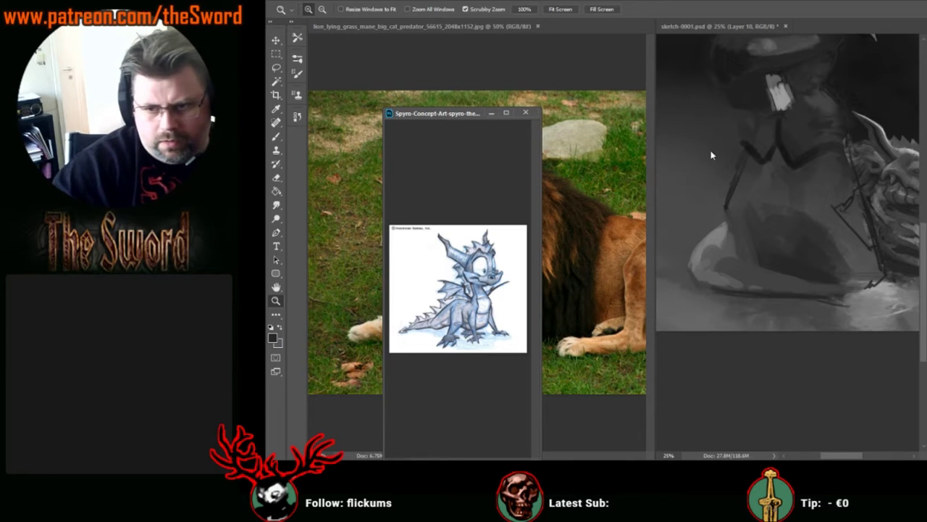
{"action": "left_click_drag", "start_coordinate": [456, 118], "coordinate": [409, 451]}
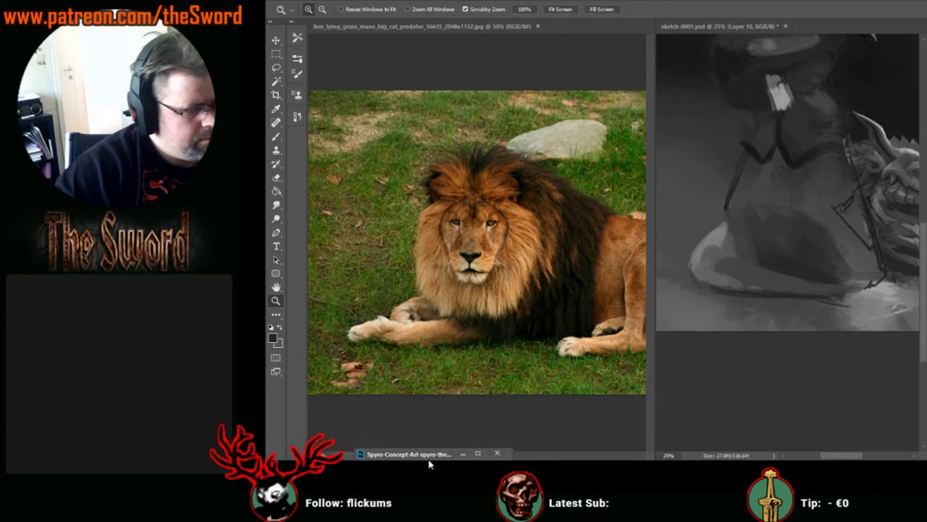
{"action": "double_click", "coordinate": [427, 453]}
- Arrange the open documents in a 4-up layout and move the extra artwork references off the workspace, leaving Spyro, the lion and the sketch
{"action": "left_click", "coordinate": [500, 2]}
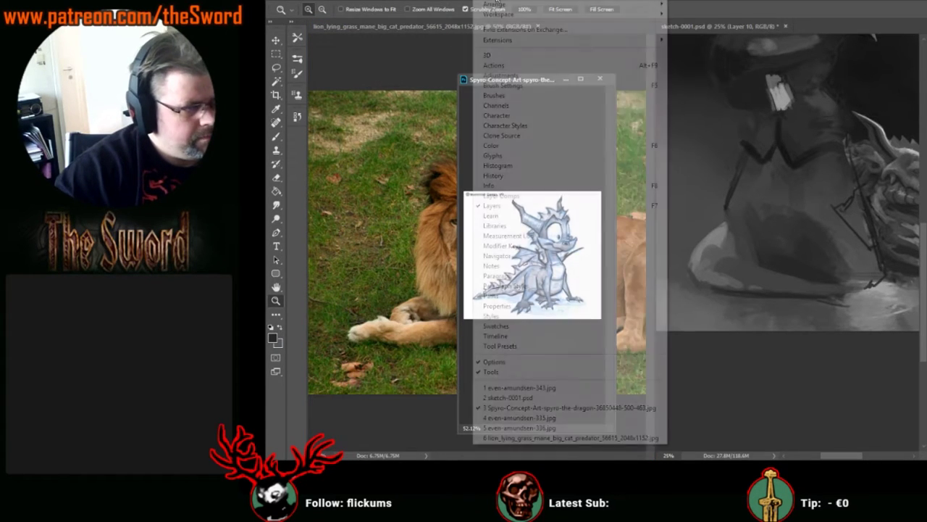
{"action": "mouse_move", "coordinate": [495, 3]}
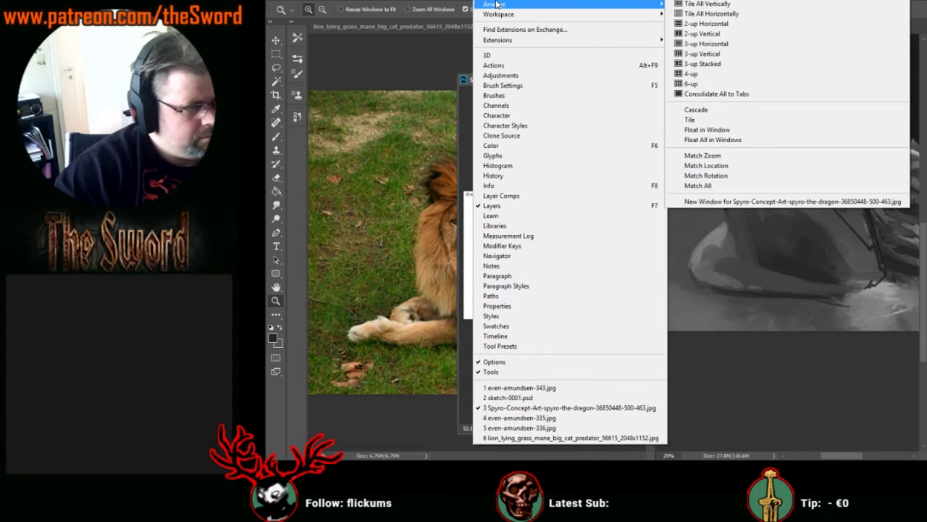
{"action": "left_click", "coordinate": [720, 73]}
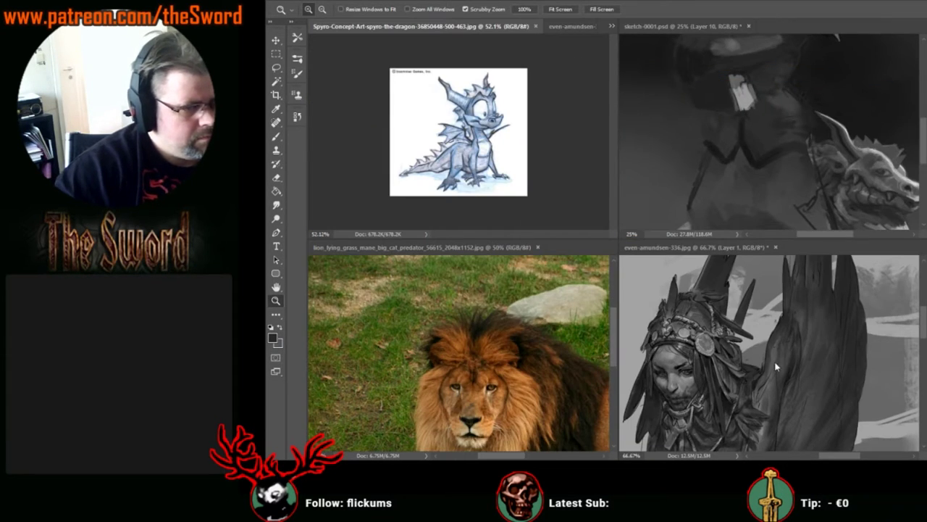
{"action": "left_click_drag", "start_coordinate": [733, 248], "coordinate": [926, 305]}
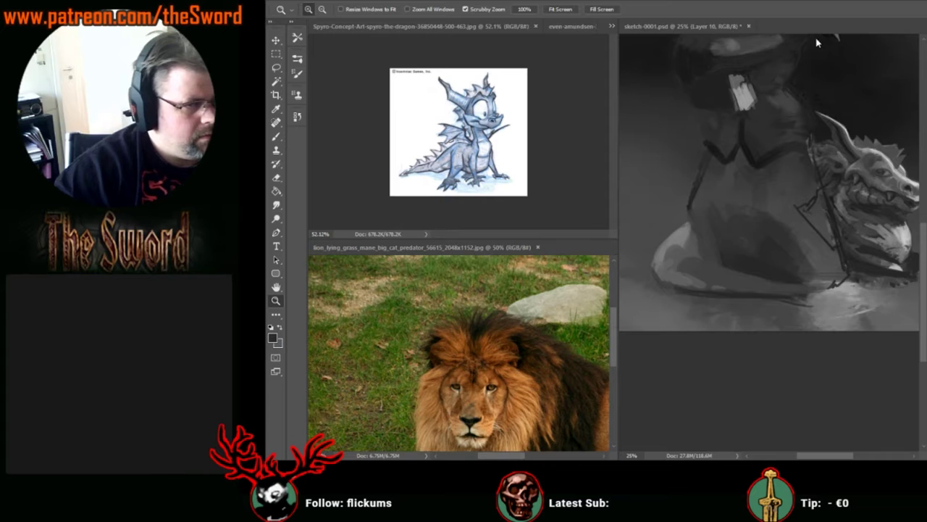
{"action": "left_click_drag", "start_coordinate": [564, 26], "coordinate": [699, 482]}
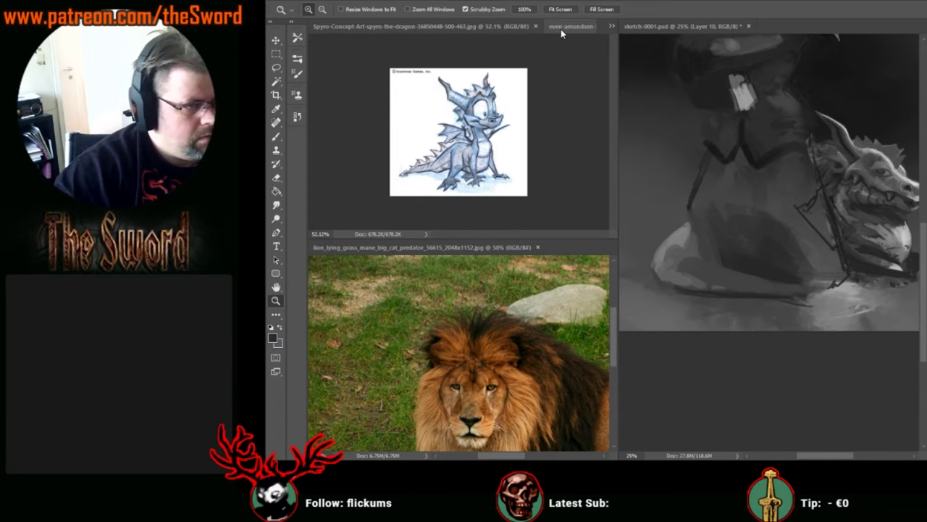
{"action": "left_click_drag", "start_coordinate": [561, 29], "coordinate": [743, 482]}
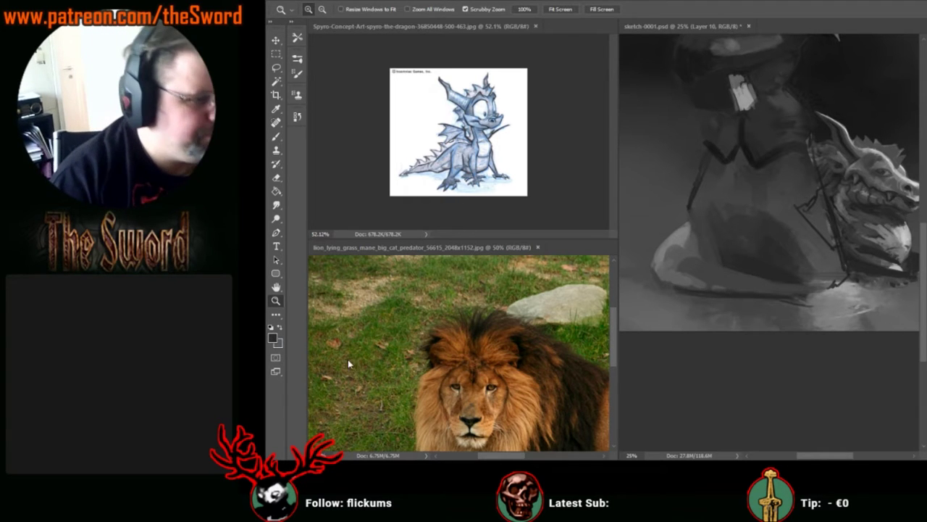
- Flip the lying lion photo horizontally and frame its head and outstretched front paws
{"action": "left_click", "coordinate": [389, 323]}
{"action": "left_click_drag", "start_coordinate": [517, 437], "coordinate": [450, 378]}
{"action": "left_click", "coordinate": [334, 1]}
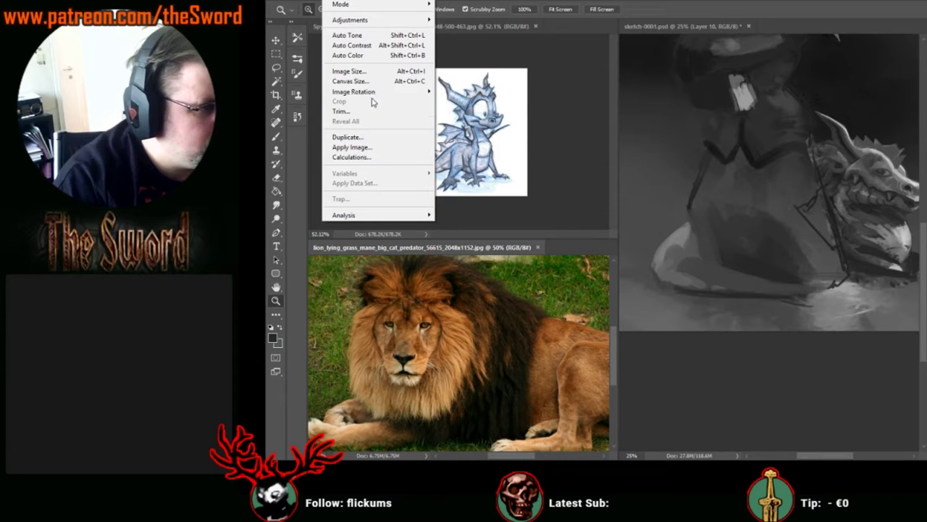
{"action": "mouse_move", "coordinate": [373, 92]}
{"action": "left_click", "coordinate": [467, 136]}
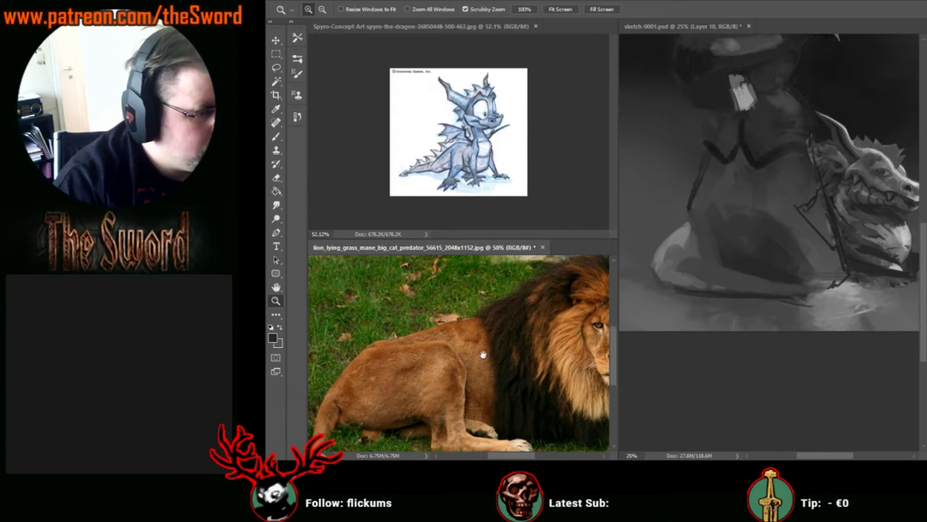
{"action": "left_click_drag", "start_coordinate": [552, 388], "coordinate": [408, 327]}
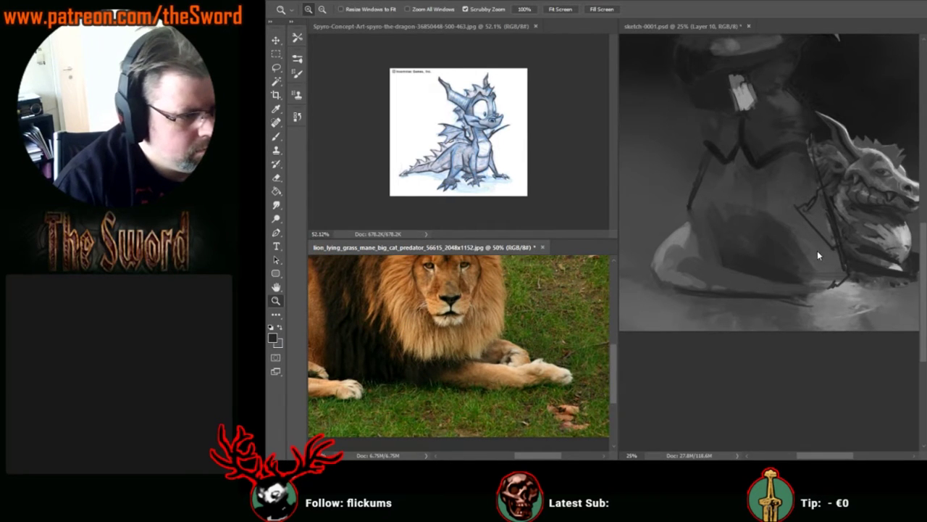
- Block in the dragon's near foreleg stretched forward along the floor, using sampled dark grey and a large soft-toned brush stroke
{"action": "left_click_drag", "start_coordinate": [817, 252], "coordinate": [660, 269]}
{"action": "mouse_move", "coordinate": [746, 284]}
{"action": "left_mouse_down"}
{"action": "mouse_move", "coordinate": [778, 286]}
{"action": "mouse_move", "coordinate": [794, 232]}
{"action": "left_mouse_up"}
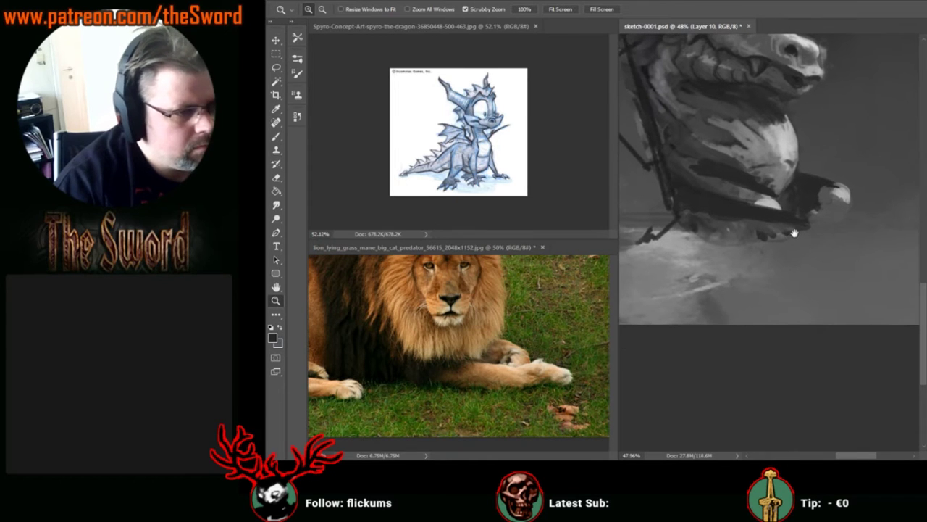
{"action": "left_click", "coordinate": [276, 136]}
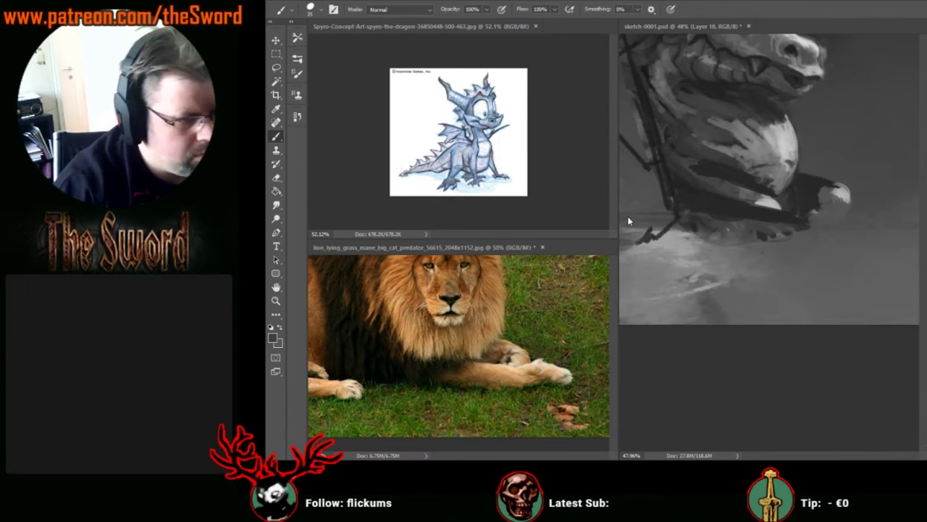
{"action": "left_click", "coordinate": [791, 216]}
{"action": "key", "text": "bracketright"}
{"action": "key", "text": "bracketright"}
{"action": "key", "text": "bracketright"}
{"action": "key", "text": "bracketright"}
{"action": "key", "text": "bracketright"}
{"action": "key", "text": "bracketright"}
{"action": "left_click", "coordinate": [836, 212], "text": "alt"}
{"action": "mouse_move", "coordinate": [795, 216]}
{"action": "left_mouse_down"}
{"action": "mouse_move", "coordinate": [864, 212]}
{"action": "mouse_move", "coordinate": [857, 222]}
{"action": "mouse_move", "coordinate": [742, 212]}
{"action": "left_mouse_up"}
{"action": "key", "text": "bracketleft"}
{"action": "key", "text": "bracketleft"}
{"action": "key", "text": "bracketleft"}
{"action": "key", "text": "bracketleft"}
{"action": "key", "text": "bracketleft"}
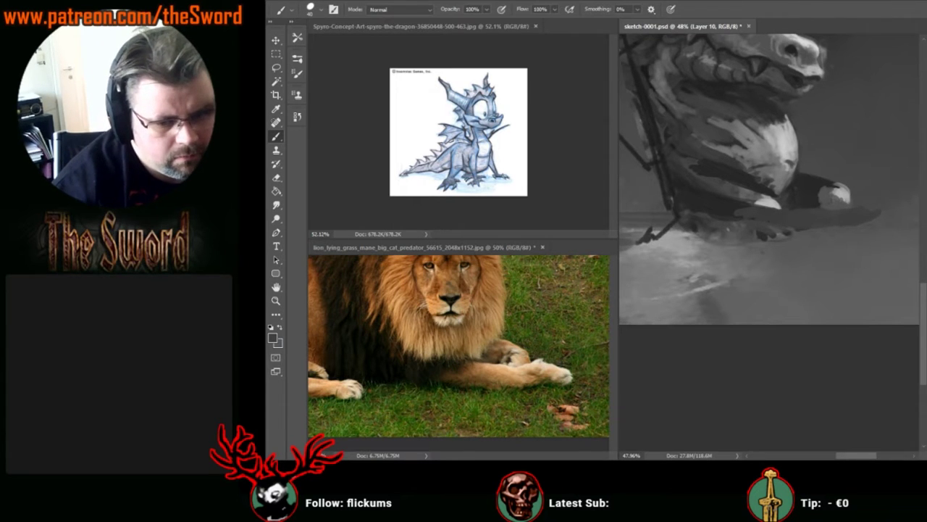
- Draw a darker contour along the underside of the near foreleg to its tip with a 30 px brush
{"action": "left_click", "coordinate": [712, 208], "text": "alt"}
{"action": "key", "text": "bracketleft"}
{"action": "mouse_move", "coordinate": [675, 211]}
{"action": "left_mouse_down"}
{"action": "mouse_move", "coordinate": [832, 227]}
{"action": "mouse_move", "coordinate": [817, 232]}
{"action": "mouse_move", "coordinate": [891, 216]}
{"action": "left_mouse_up"}
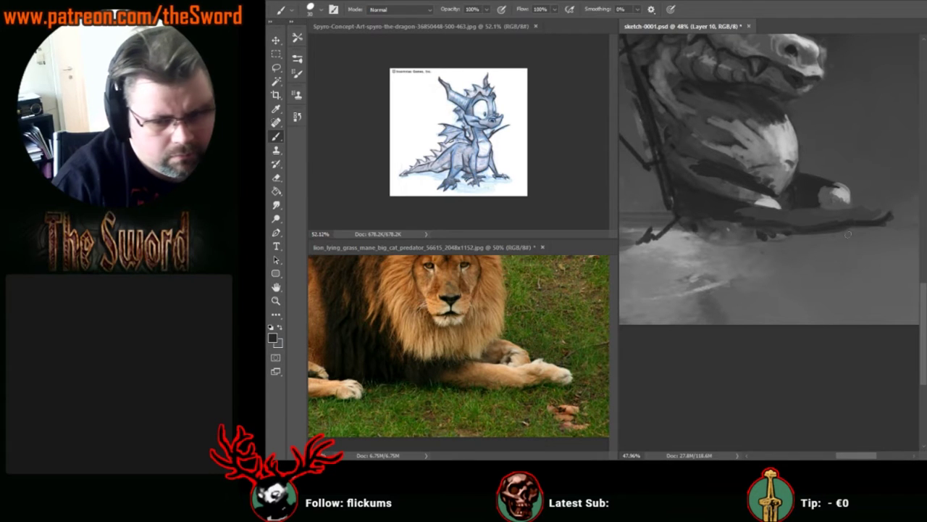
- Paint a light grey paw at the end of the near foreleg with a 45 px brush
{"action": "left_click", "coordinate": [831, 197], "text": "alt"}
{"action": "key", "text": "bracketright"}
{"action": "key", "text": "bracketright"}
{"action": "key", "text": "bracketright"}
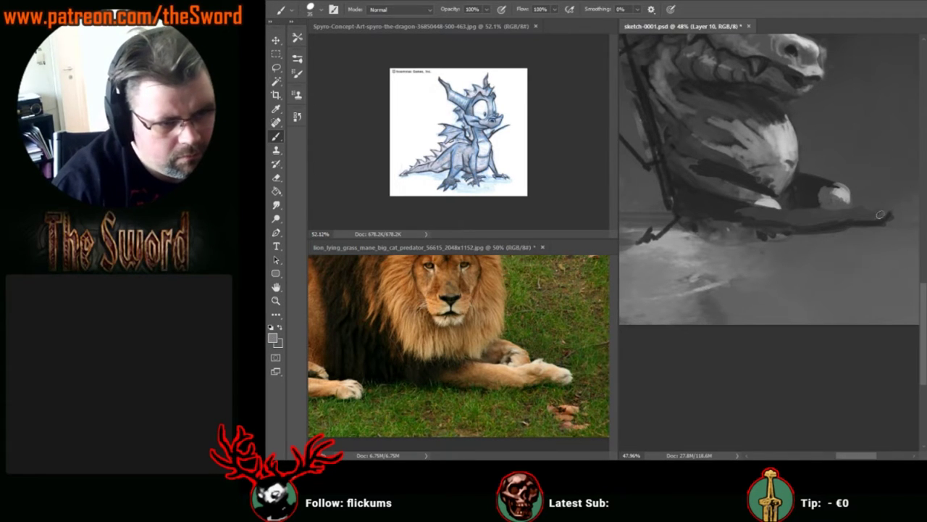
{"action": "mouse_move", "coordinate": [885, 206]}
{"action": "left_mouse_down"}
{"action": "mouse_move", "coordinate": [873, 218]}
{"action": "mouse_move", "coordinate": [880, 207]}
{"action": "mouse_move", "coordinate": [852, 210]}
{"action": "left_mouse_up"}
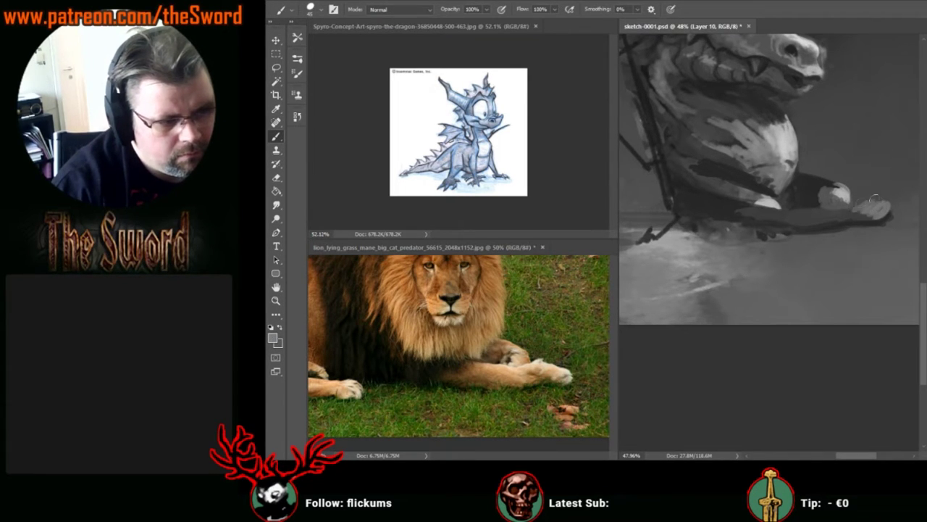
{"action": "left_click_drag", "start_coordinate": [825, 243], "coordinate": [814, 300]}
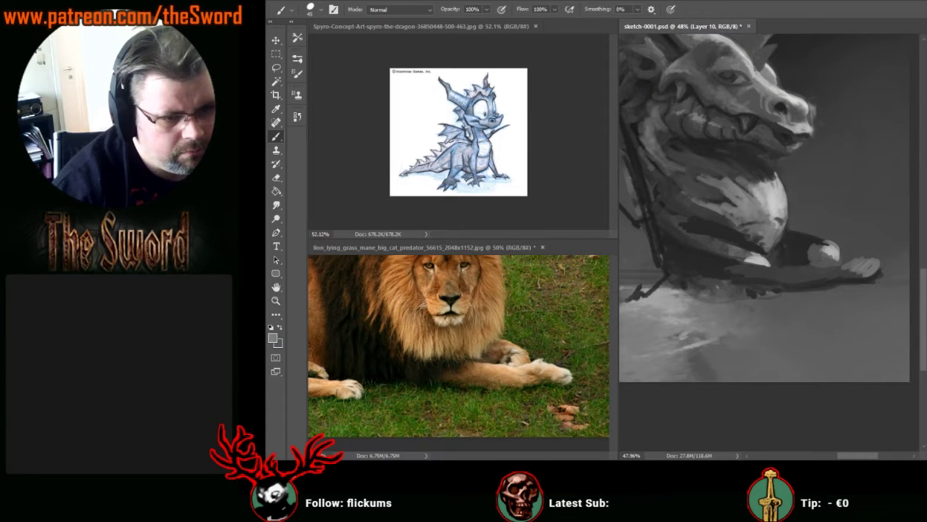
- Lasso the dragon's far forepaw, shift it closer to the chest, and clear the selection
{"action": "key", "text": "ctrl+e"}
{"action": "key", "text": "alt+bracketright"}
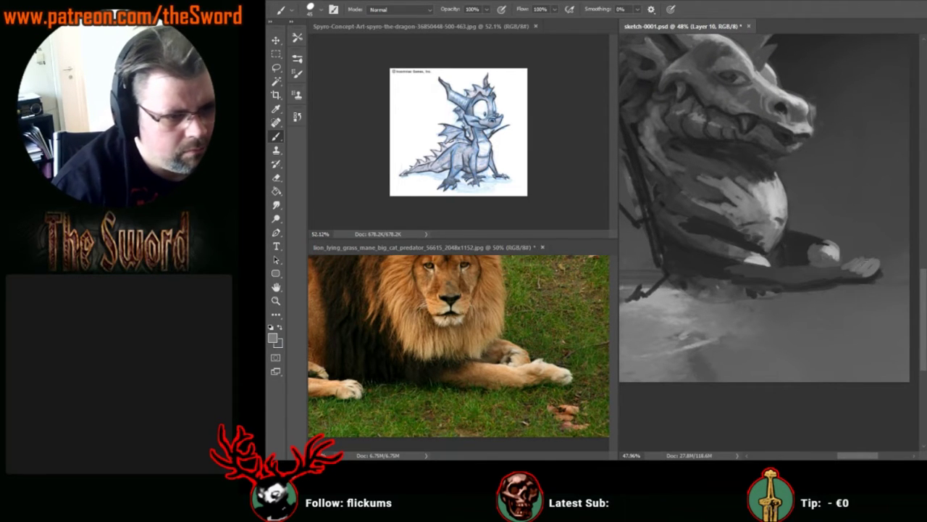
{"action": "left_click", "coordinate": [276, 67]}
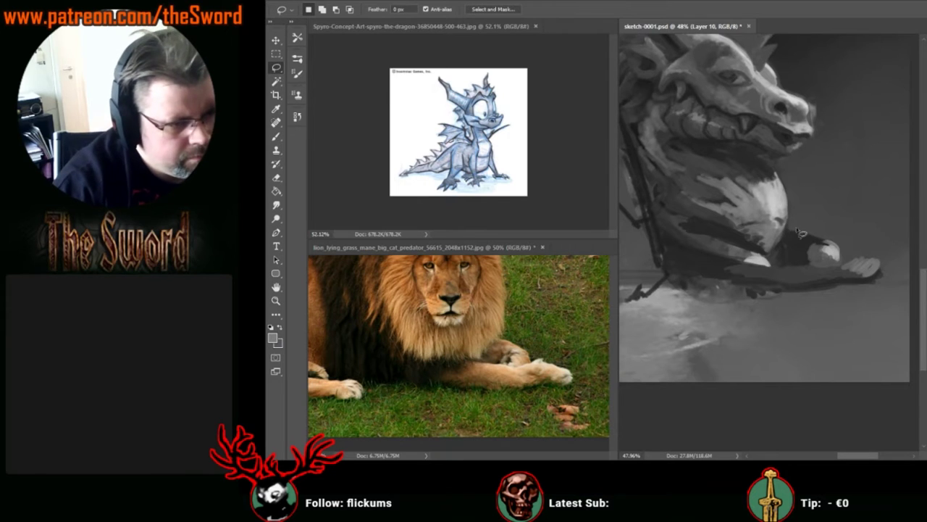
{"action": "mouse_move", "coordinate": [822, 239]}
{"action": "left_mouse_down"}
{"action": "mouse_move", "coordinate": [844, 254]}
{"action": "mouse_move", "coordinate": [846, 270]}
{"action": "mouse_move", "coordinate": [789, 271]}
{"action": "mouse_move", "coordinate": [791, 230]}
{"action": "mouse_move", "coordinate": [807, 254]}
{"action": "mouse_move", "coordinate": [800, 254]}
{"action": "left_mouse_up"}
{"action": "left_click", "coordinate": [312, 1]}
{"action": "left_click", "coordinate": [305, 65]}
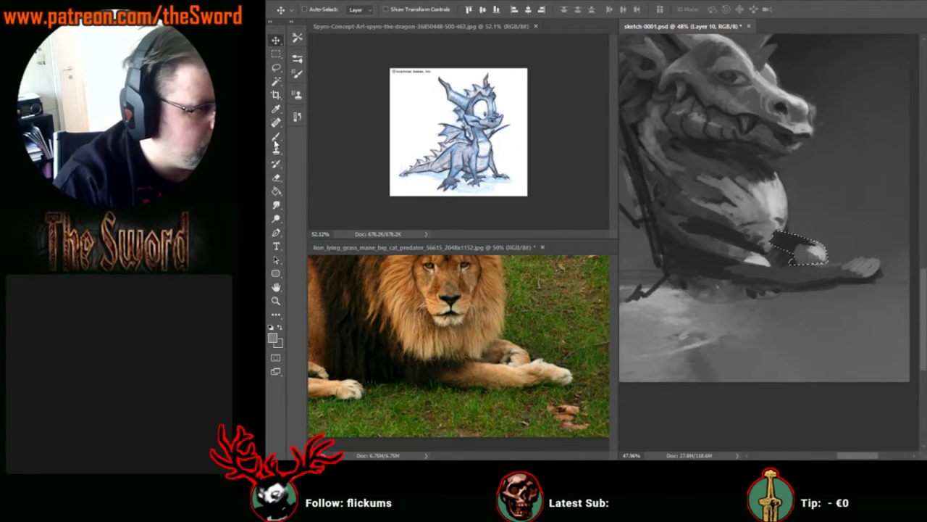
{"action": "left_click", "coordinate": [277, 176]}
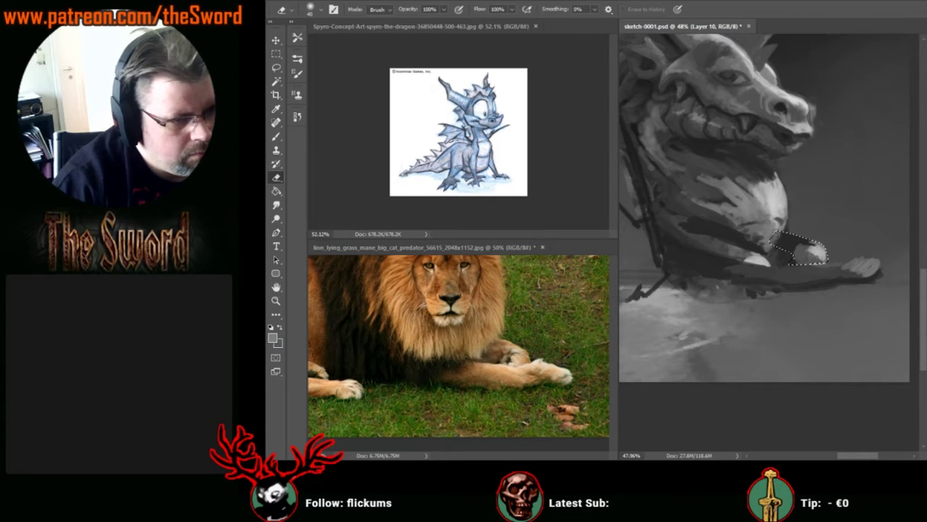
{"action": "left_click", "coordinate": [405, 1]}
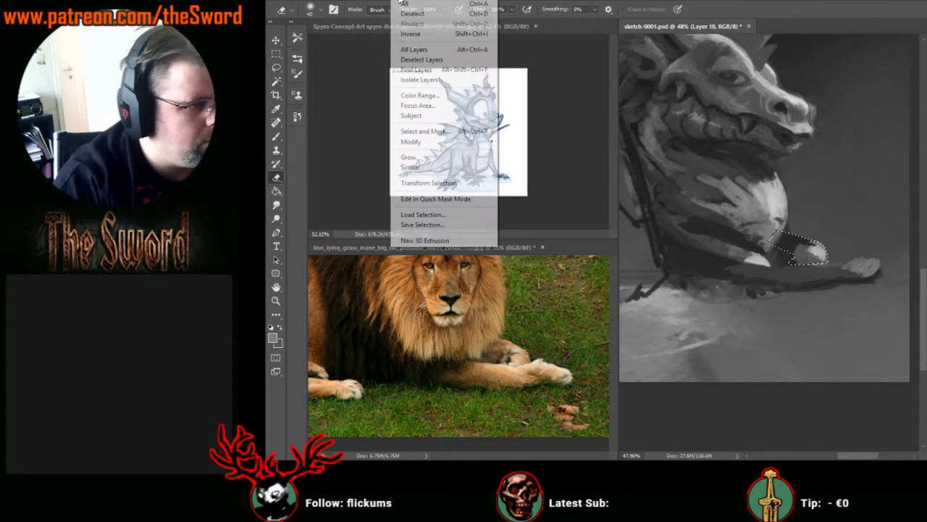
{"action": "left_click", "coordinate": [402, 32]}
{"action": "left_click", "coordinate": [404, 1]}
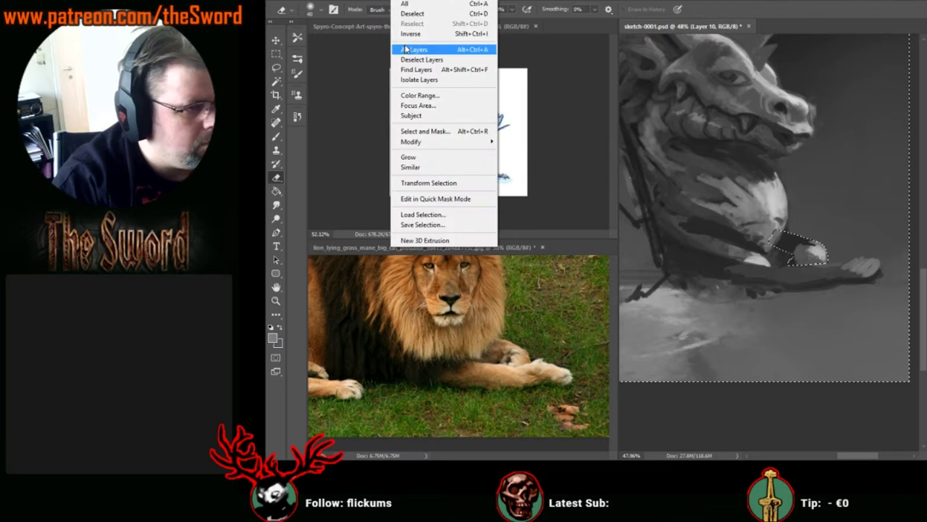
{"action": "left_click", "coordinate": [410, 14]}
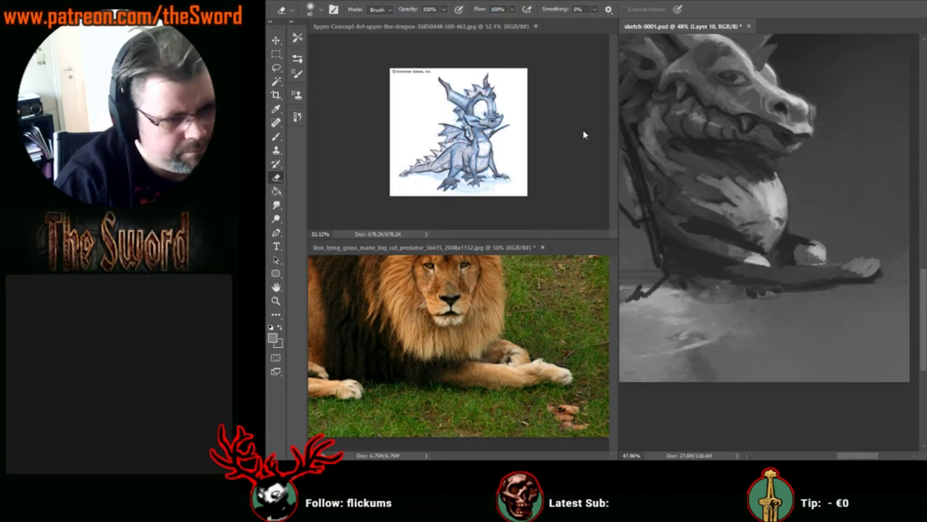
- Sketch thin dark strokes around the top of the near paw with a 20 px brush
{"action": "left_click", "coordinate": [277, 135]}
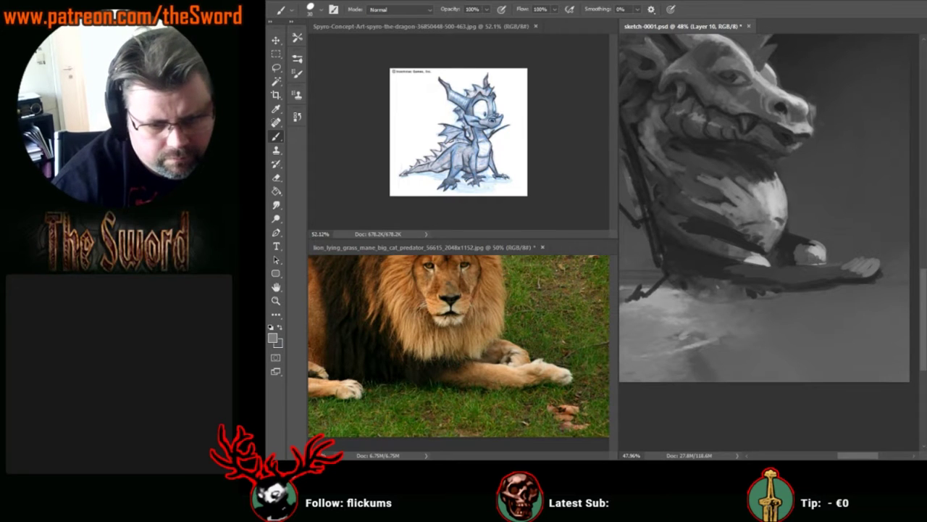
{"action": "key", "text": "alt+Tab"}
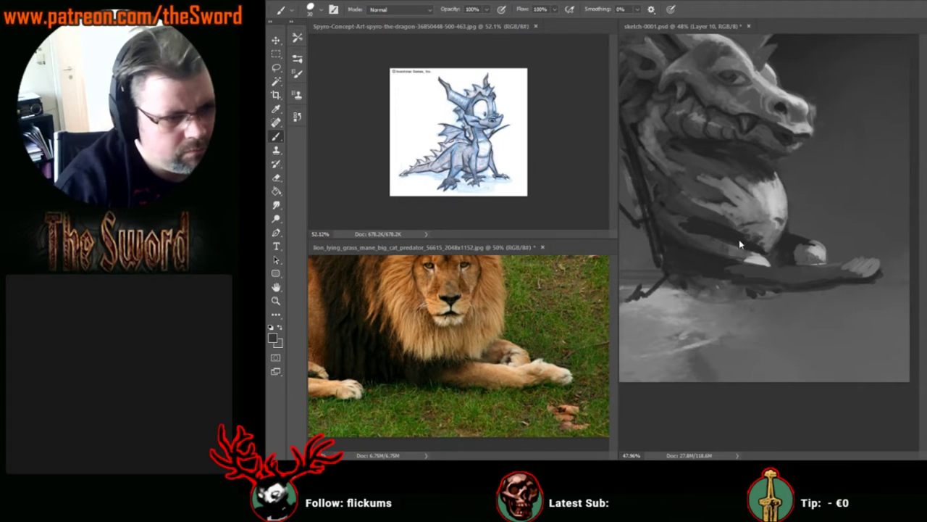
{"action": "key", "text": "]"}
{"action": "mouse_move", "coordinate": [780, 265]}
{"action": "left_mouse_down"}
{"action": "mouse_move", "coordinate": [767, 267]}
{"action": "mouse_move", "coordinate": [788, 266]}
{"action": "left_mouse_up"}
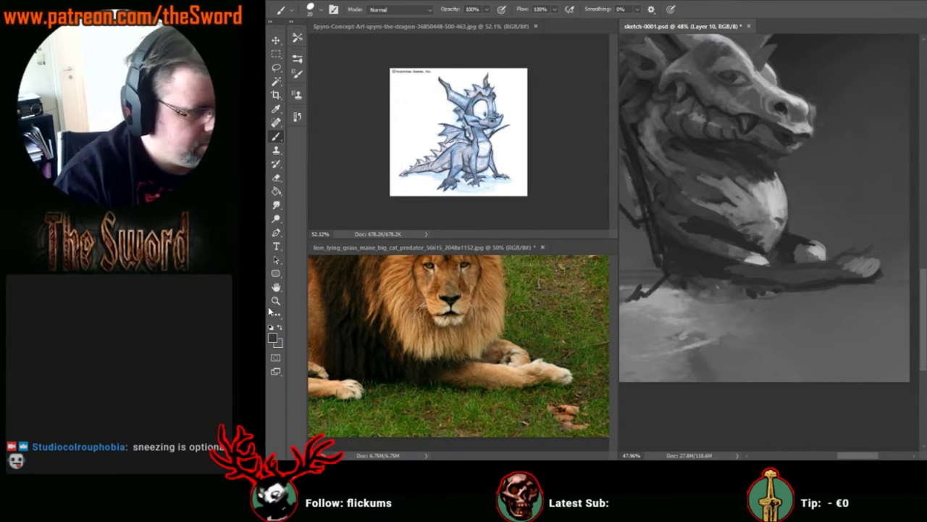
- Zoom out the lion photo and sketch to compare poses, and paint mid-grey tones along the near foreleg
{"action": "key", "text": "z"}
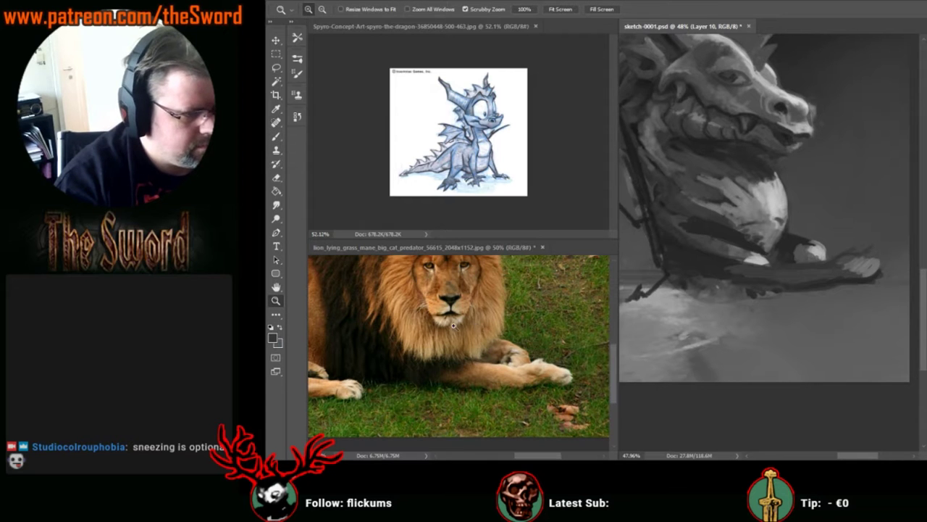
{"action": "left_click", "coordinate": [458, 330]}
{"action": "left_click", "coordinate": [458, 329], "text": "alt"}
{"action": "left_click", "coordinate": [754, 254]}
{"action": "left_click", "coordinate": [754, 254], "text": "alt"}
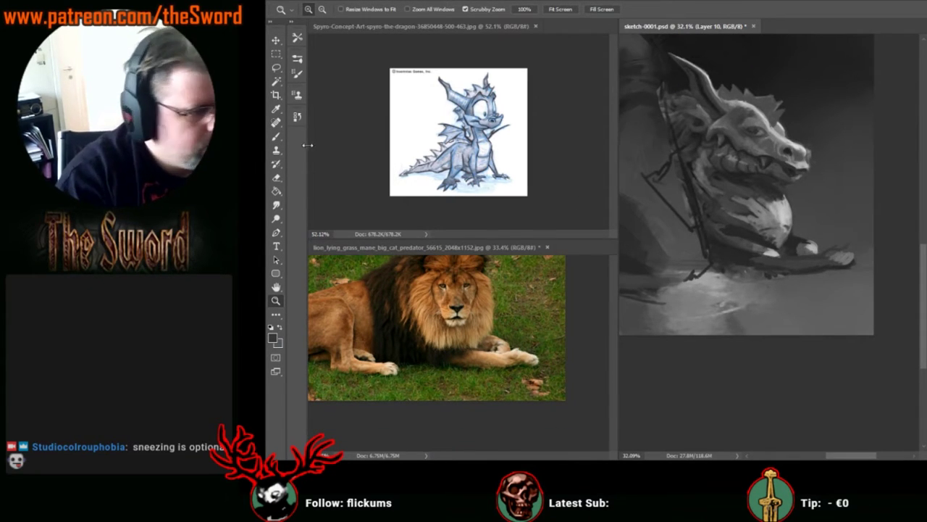
{"action": "left_click", "coordinate": [276, 137]}
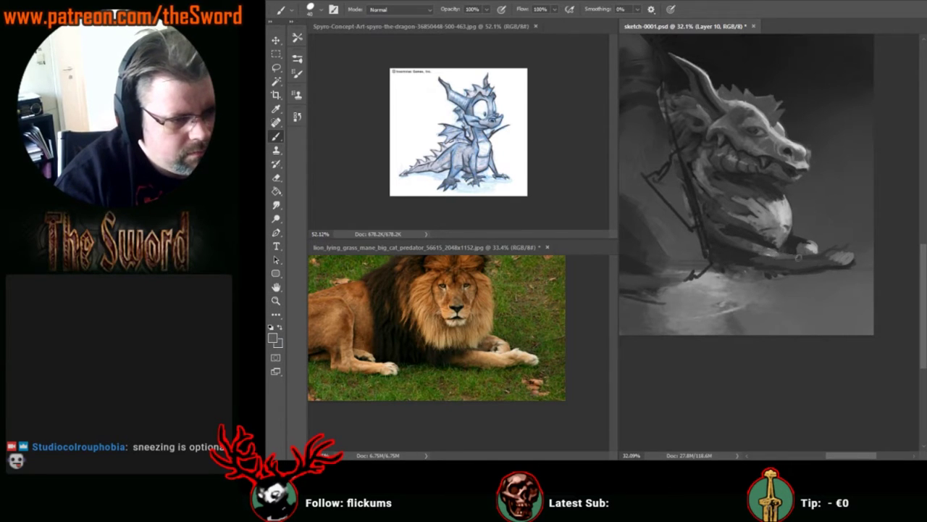
{"action": "left_click_drag", "start_coordinate": [764, 255], "coordinate": [801, 261]}
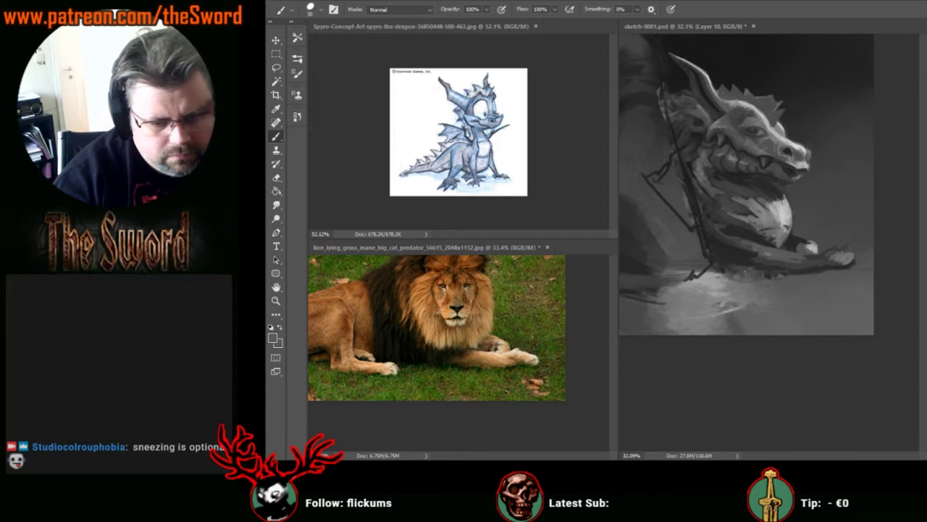
{"action": "left_click", "coordinate": [776, 256]}
- Add lighter grey strokes along the upper side of the near foreleg with a 30 to 35 px brush
{"action": "left_click_drag", "start_coordinate": [769, 245], "coordinate": [753, 245]}
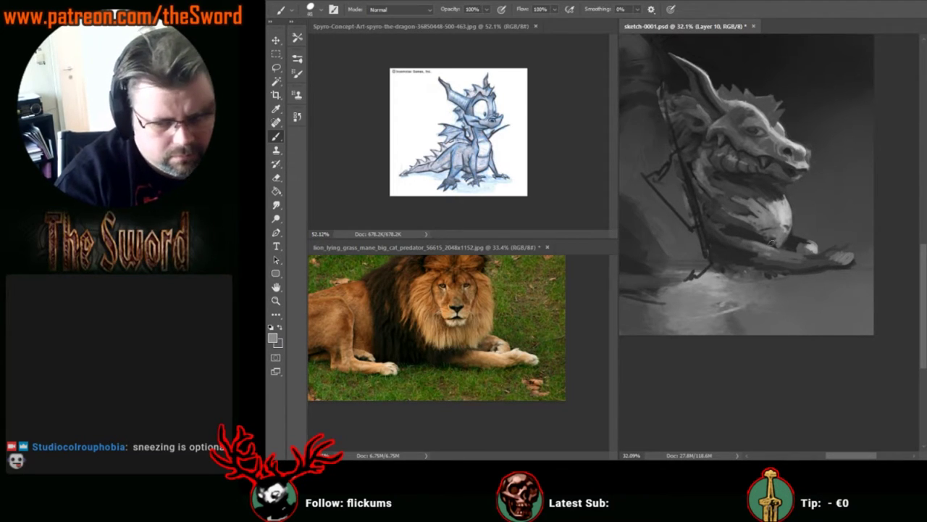
{"action": "left_click_drag", "start_coordinate": [748, 239], "coordinate": [769, 244]}
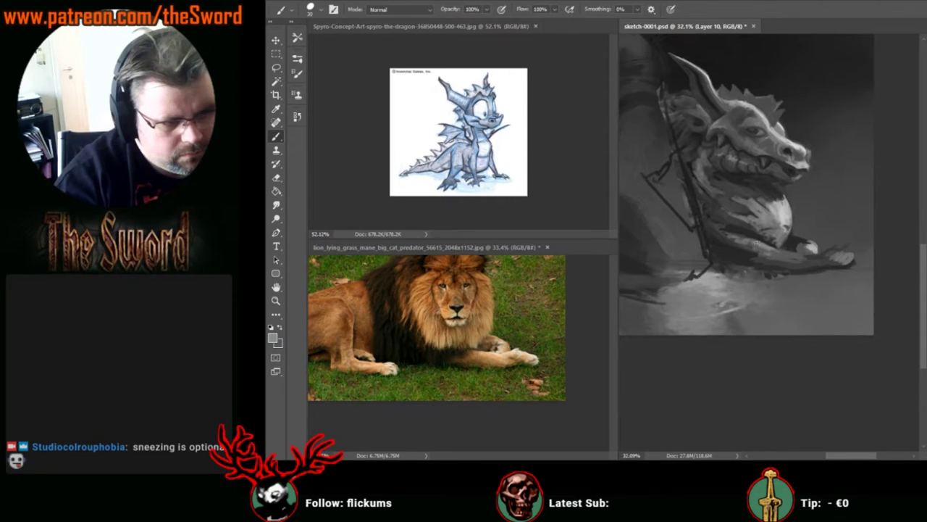
{"action": "left_click_drag", "start_coordinate": [779, 253], "coordinate": [812, 258]}
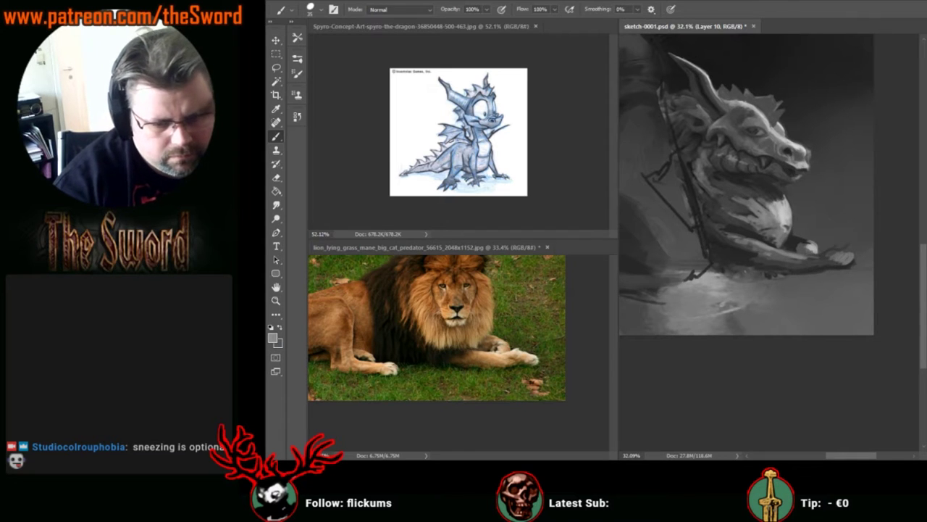
- Paint dark shadow strokes along the underside of the dragon's near foreleg with a 45 px brush
{"action": "key", "text": "bracketright"}
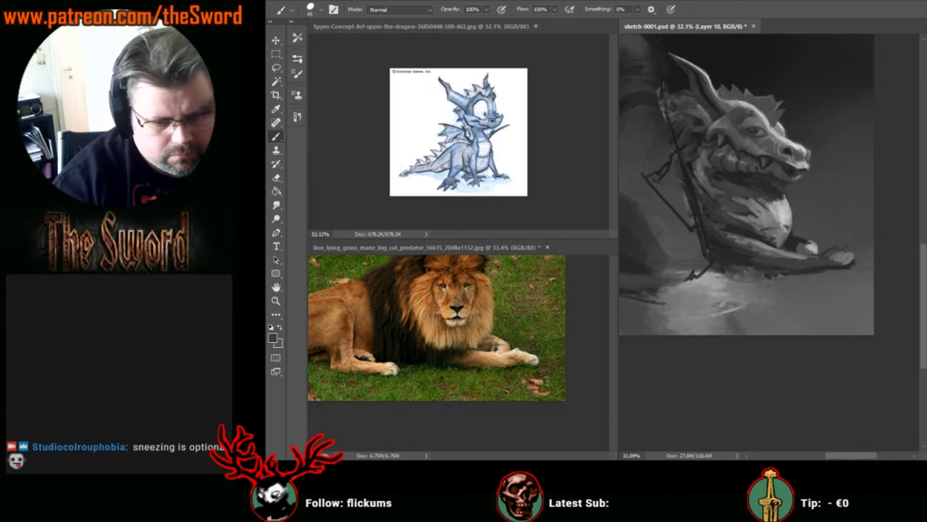
{"action": "key", "text": "bracketright"}
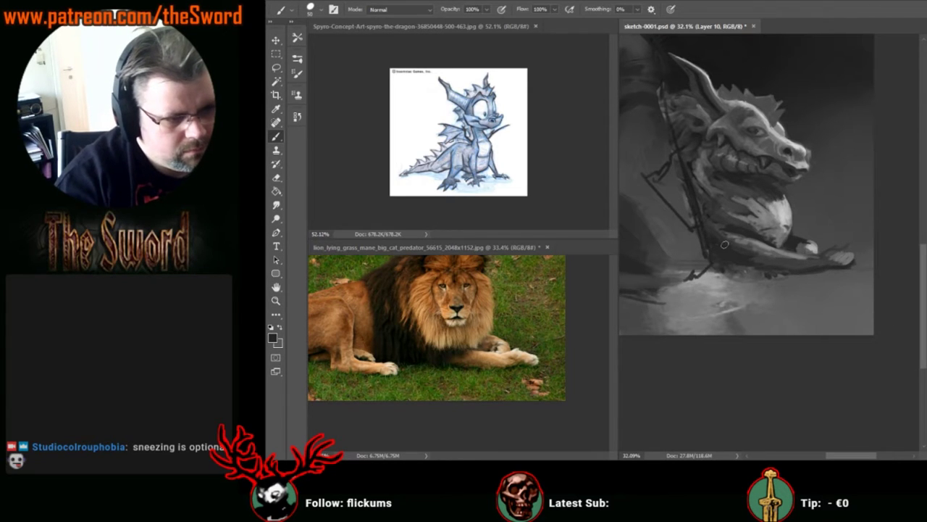
{"action": "key", "text": "bracketleft"}
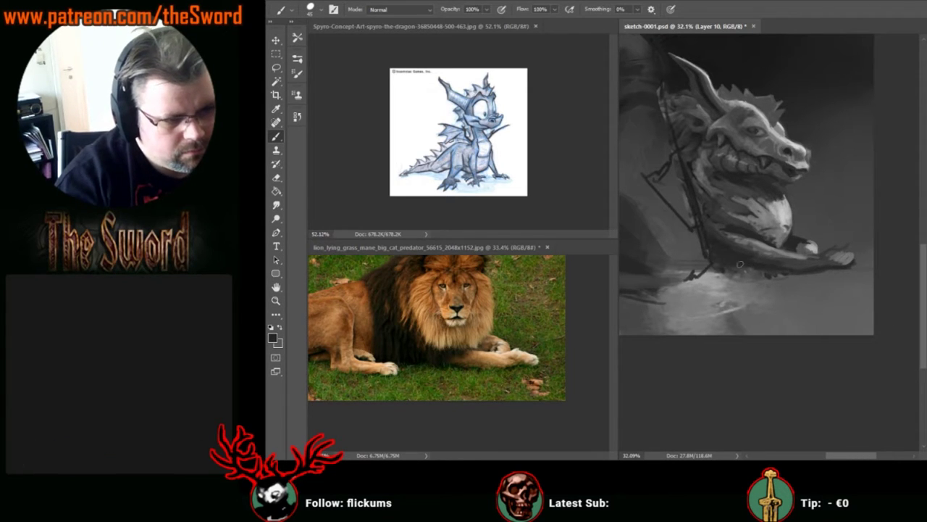
{"action": "left_click_drag", "start_coordinate": [727, 267], "coordinate": [782, 271]}
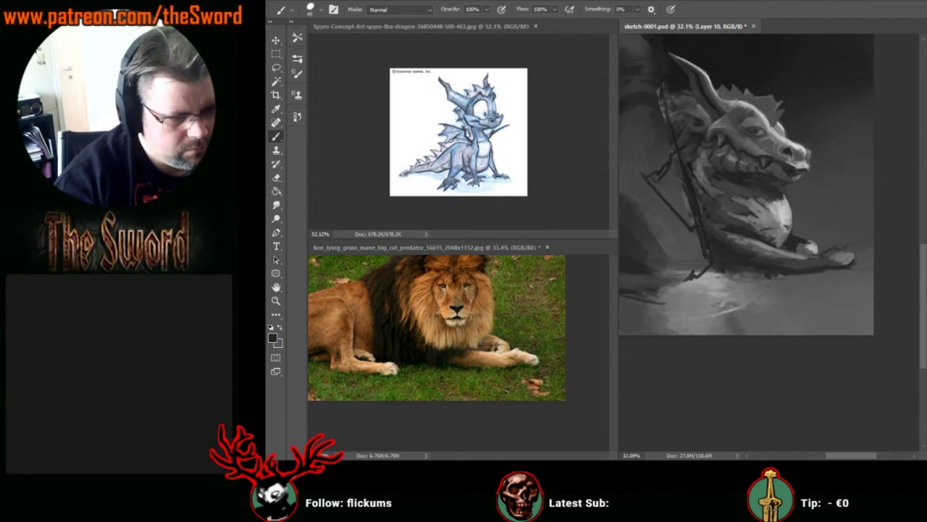
- Erase the stray dark marks beneath the dragon's near foreleg on Layer 9
{"action": "key", "text": "alt+bracketleft"}
{"action": "key", "text": "e"}
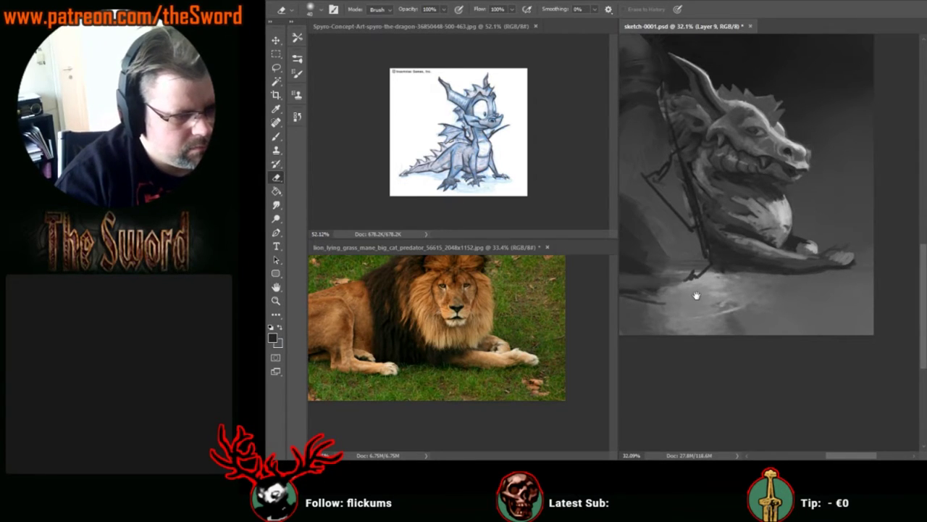
{"action": "mouse_move", "coordinate": [696, 296]}
{"action": "left_mouse_down"}
{"action": "mouse_move", "coordinate": [782, 271]}
{"action": "mouse_move", "coordinate": [765, 284]}
{"action": "left_mouse_up"}
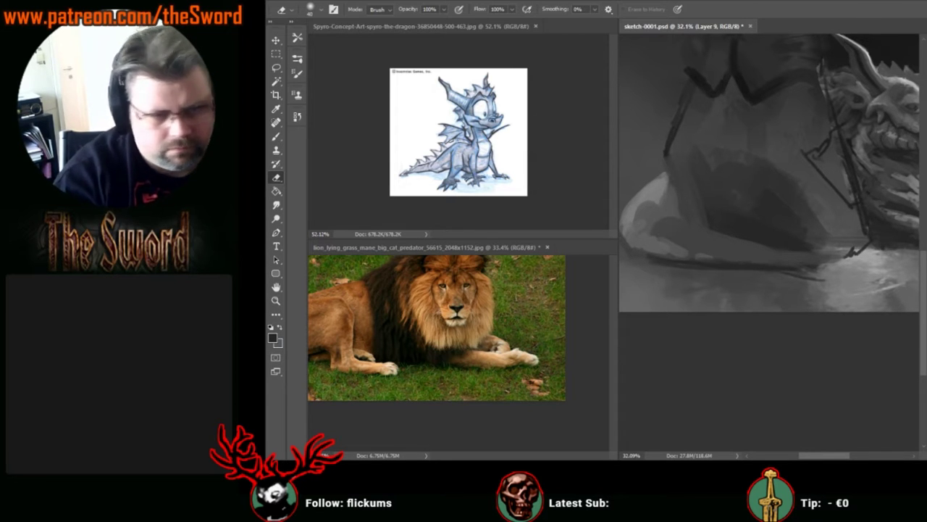
- Paint lighter grey strokes on Layer 10 over the pale tapered form at the base of the witch's robe
{"action": "left_click", "coordinate": [276, 136]}
{"action": "left_click_drag", "start_coordinate": [812, 210], "coordinate": [779, 235]}
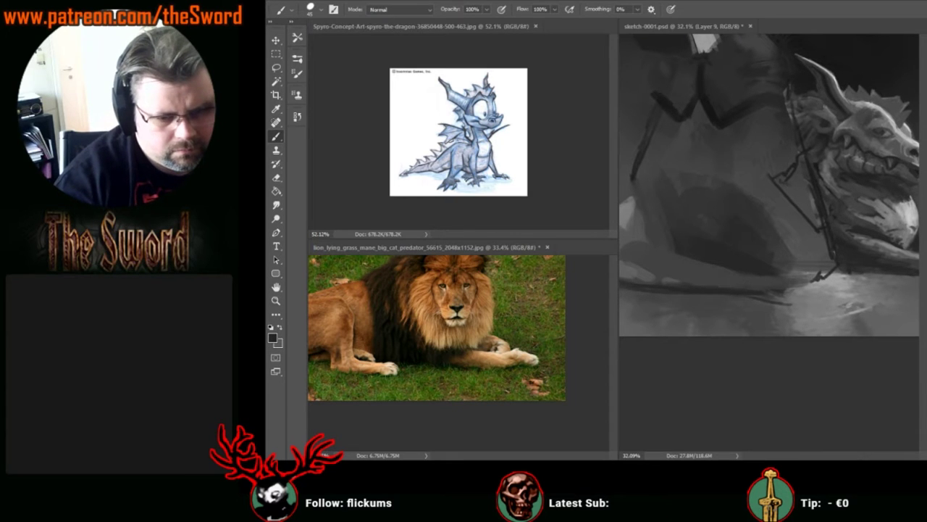
{"action": "key", "text": "x"}
{"action": "left_click", "coordinate": [643, 240]}
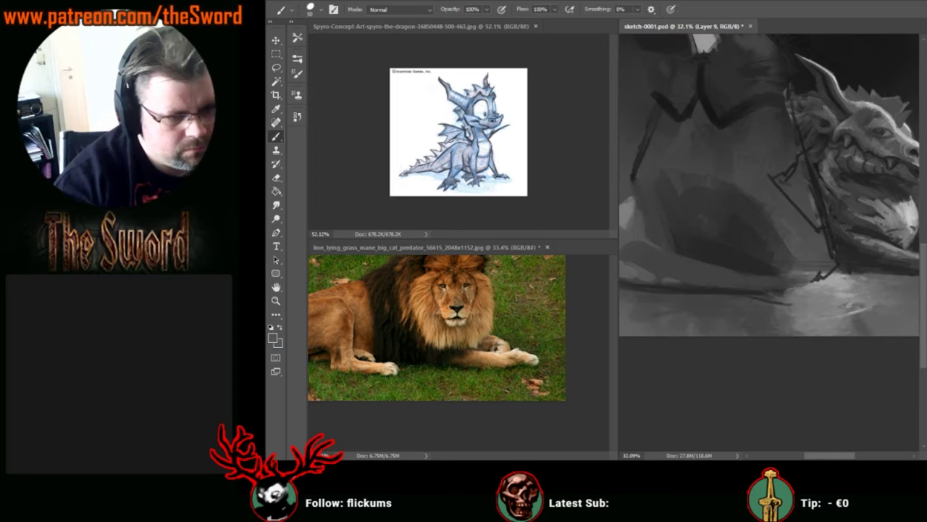
{"action": "key", "text": "ctrl+shift+alt+n"}
{"action": "key", "text": "bracketleft"}
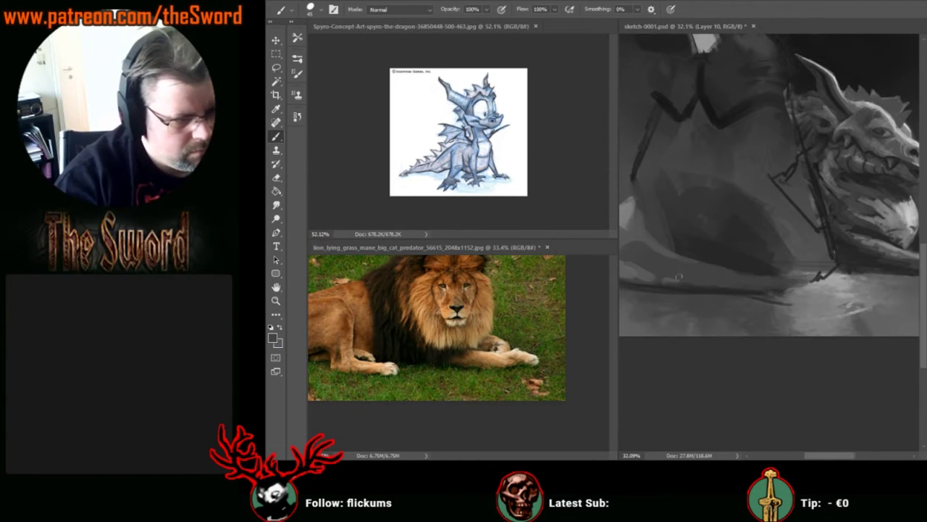
{"action": "key", "text": "bracketright"}
{"action": "key", "text": "bracketright"}
{"action": "key", "text": "bracketright"}
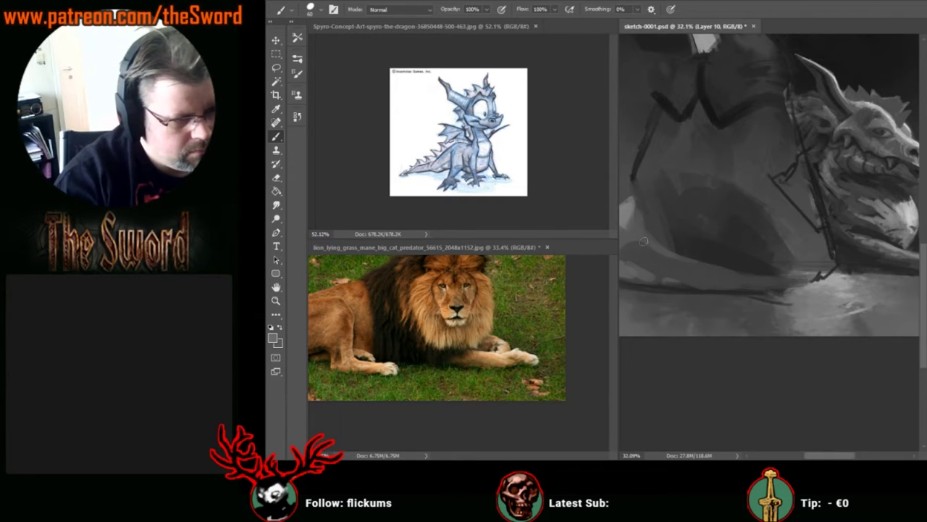
{"action": "left_click_drag", "start_coordinate": [644, 269], "coordinate": [755, 274]}
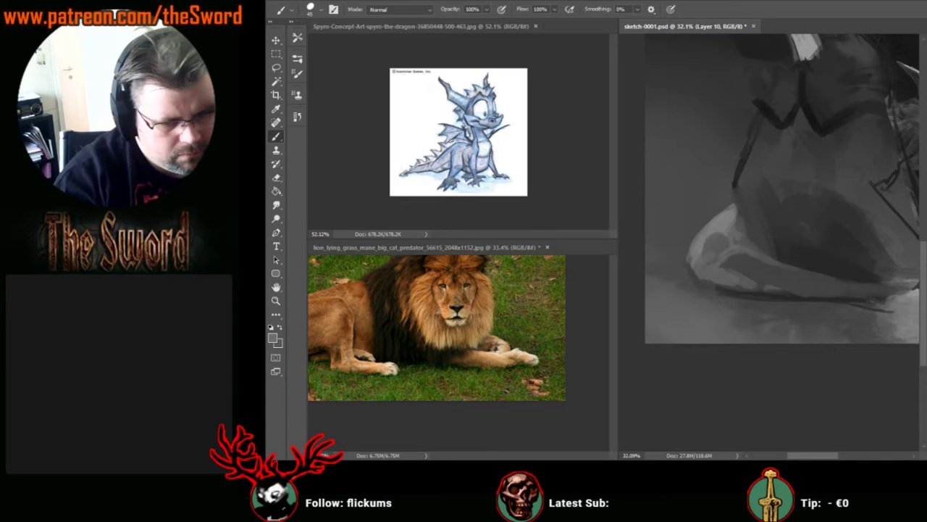
- Block mid-grey tone into the rounded end of the pale form with a 50 to 70 px brush
{"action": "left_click", "coordinate": [686, 231]}
{"action": "key", "text": "bracketright"}
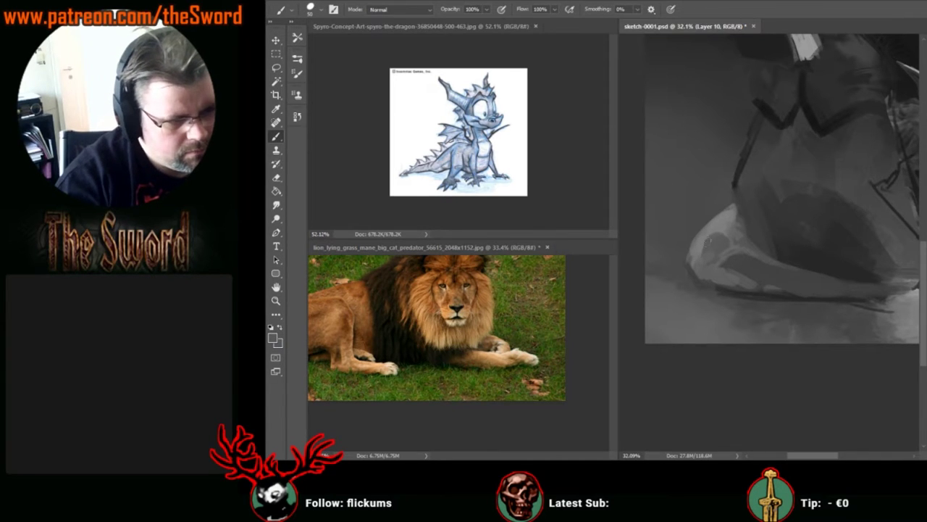
{"action": "left_click_drag", "start_coordinate": [712, 234], "coordinate": [708, 243]}
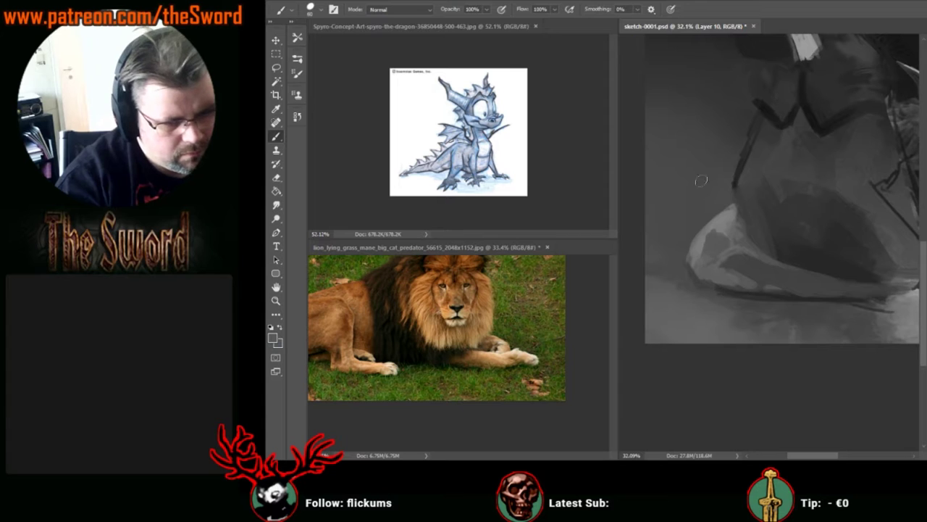
{"action": "left_click_drag", "start_coordinate": [704, 236], "coordinate": [714, 255]}
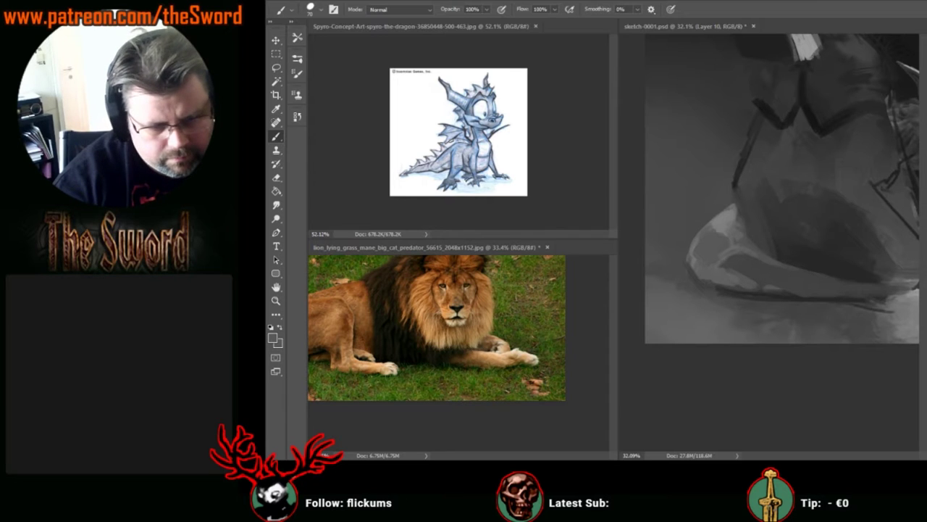
- Sample the robe's dark grey and paint over the peak of the pale form with a 40 to 50 px brush
{"action": "left_click", "coordinate": [787, 193], "text": "alt"}
{"action": "key", "text": "bracketleft"}
{"action": "key", "text": "bracketleft"}
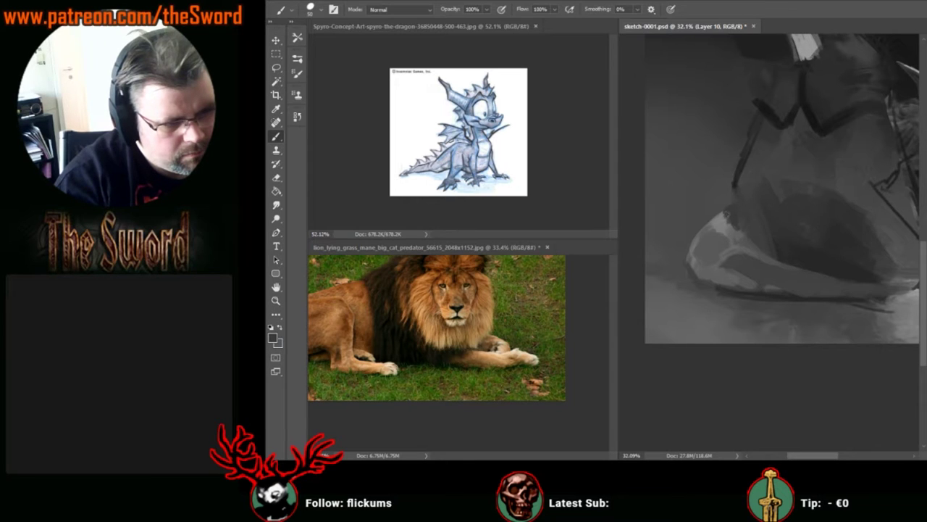
{"action": "key", "text": "bracketleft"}
{"action": "key", "text": "bracketleft"}
{"action": "key", "text": "bracketleft"}
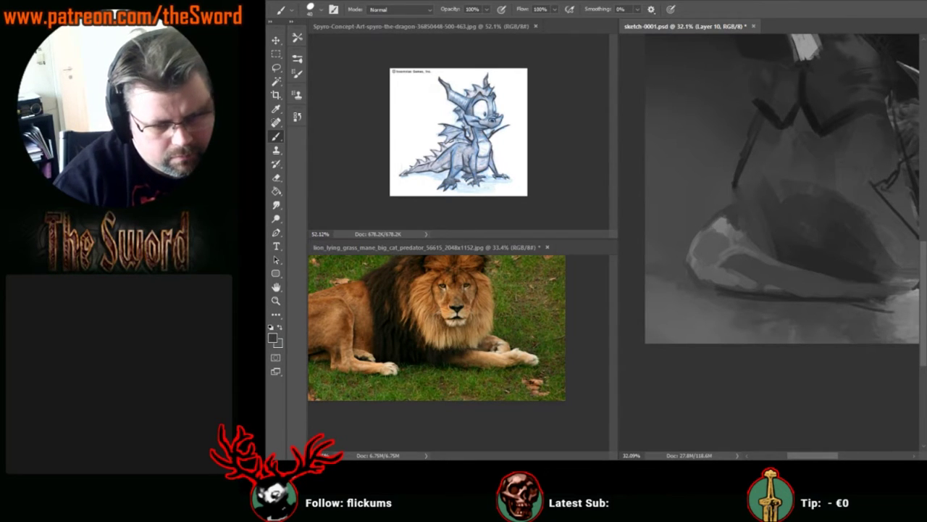
- Sample light grey from the form's peak and dab highlights just below it with a 45 px brush
{"action": "key", "text": "bracketright"}
{"action": "key", "text": "bracketright"}
{"action": "left_click", "coordinate": [721, 222]}
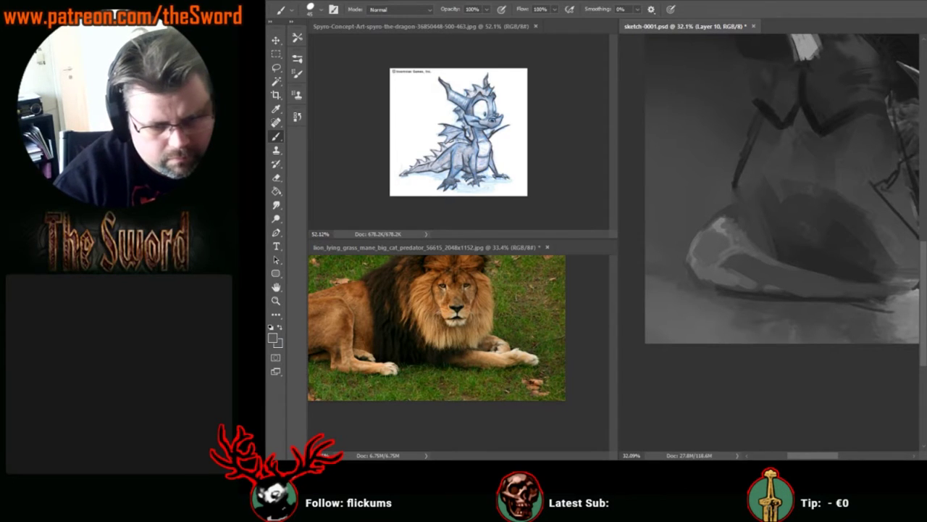
{"action": "left_click", "coordinate": [723, 224], "text": "alt"}
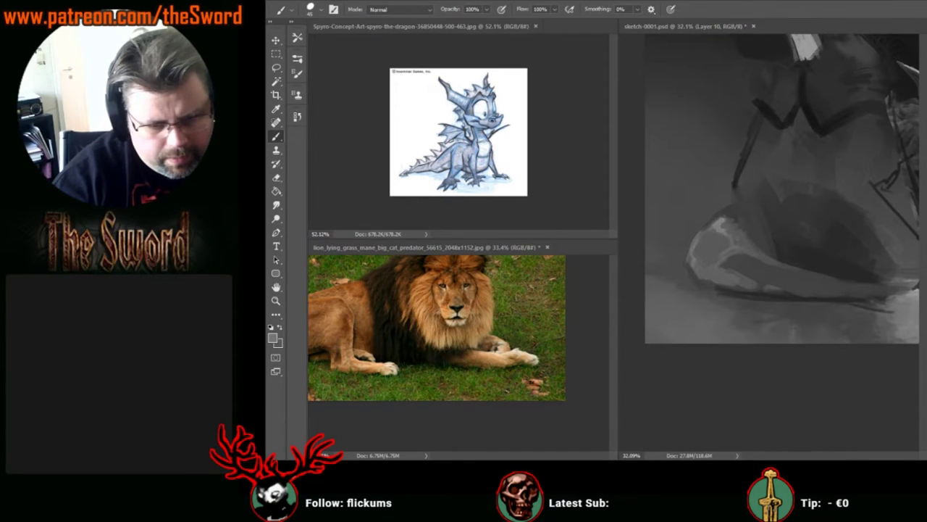
{"action": "left_click", "coordinate": [725, 268]}
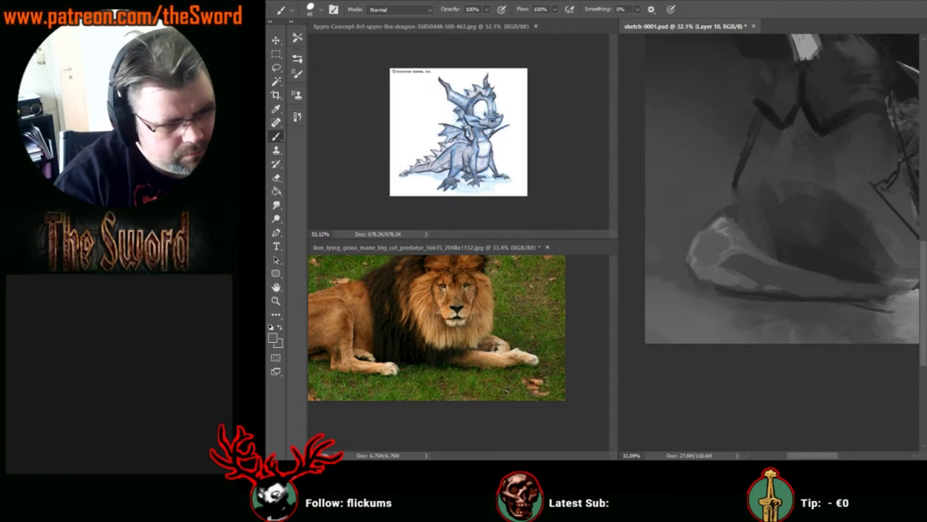
- Paint light grey bands branching across the middle and along the lower side of the pale form
{"action": "left_click", "coordinate": [722, 221], "text": "alt"}
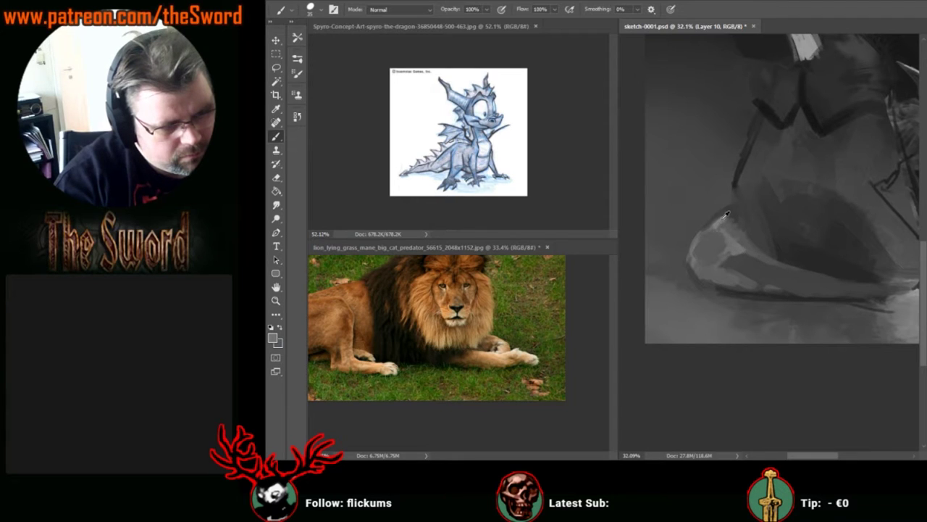
{"action": "left_click", "coordinate": [727, 215], "text": "alt"}
{"action": "left_click_drag", "start_coordinate": [737, 245], "coordinate": [753, 252]}
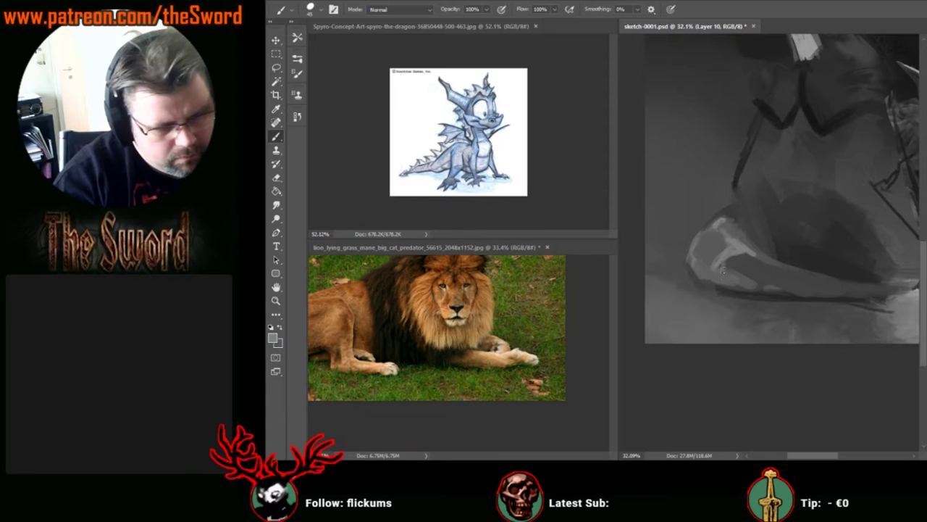
{"action": "left_click_drag", "start_coordinate": [741, 285], "coordinate": [781, 290]}
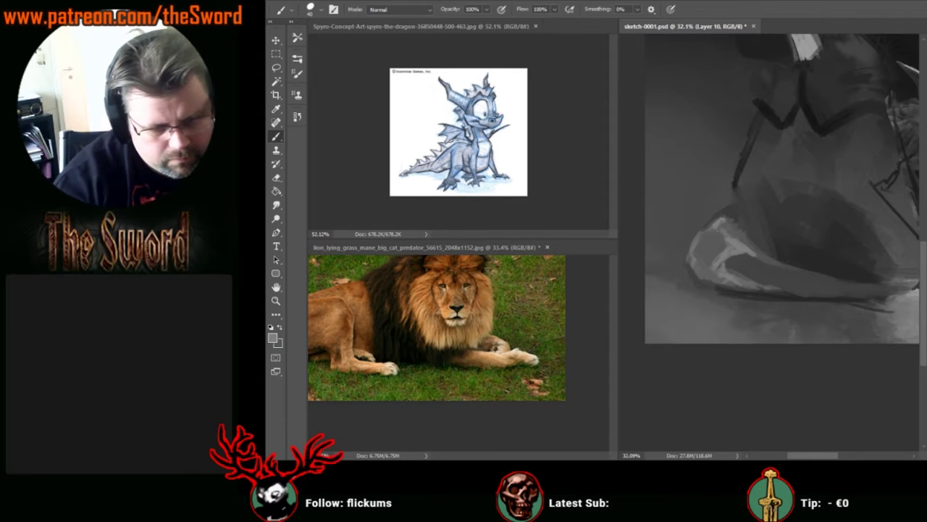
- Sample the darker grey underneath and paint shadow strokes along the form's lower edge
{"action": "left_click", "coordinate": [724, 292], "text": "alt"}
{"action": "key", "text": "bracketright"}
{"action": "key", "text": "bracketright"}
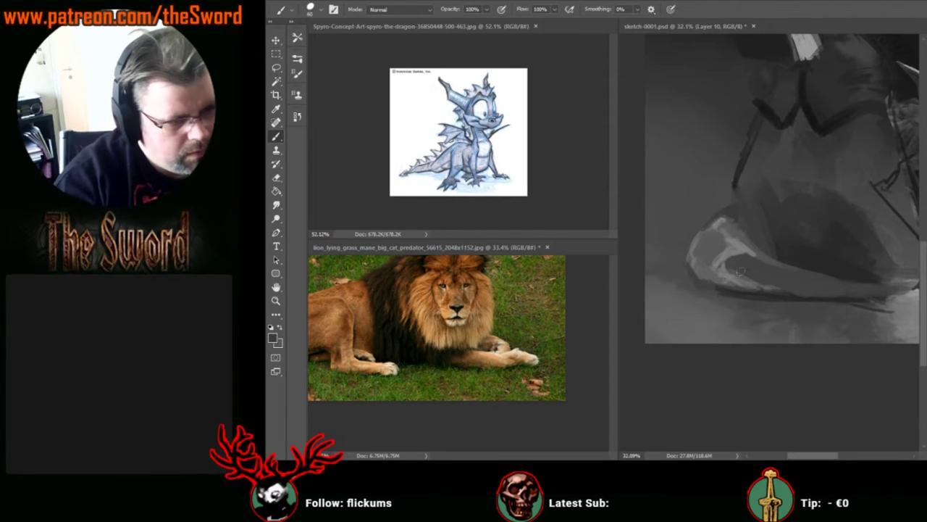
{"action": "left_click_drag", "start_coordinate": [715, 279], "coordinate": [741, 290]}
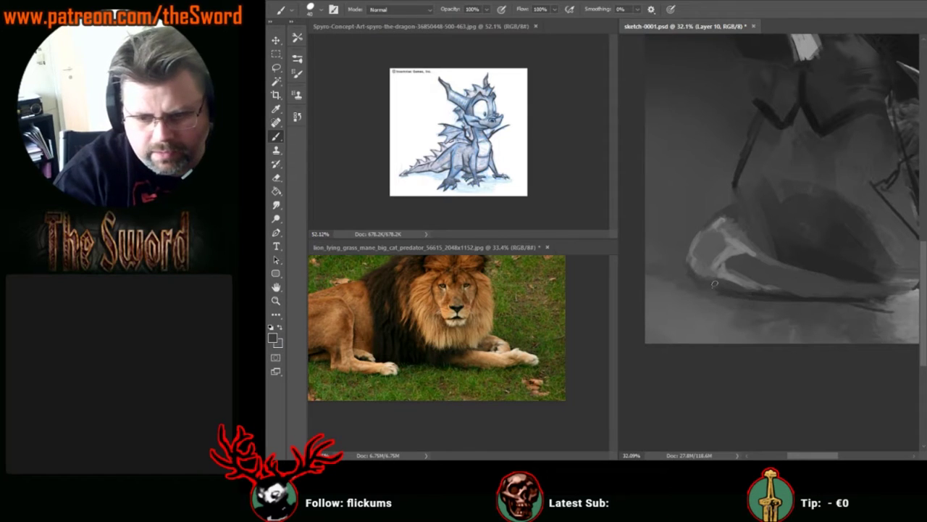
{"action": "key", "text": "bracketleft"}
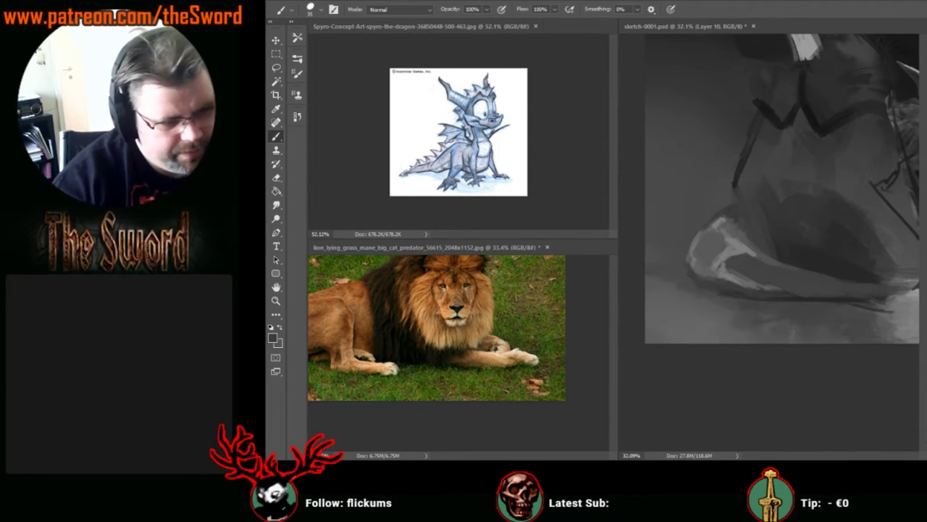
- Brush broad light grey streaks along the tapering part of the form with an enlarged brush
{"action": "key", "text": "x"}
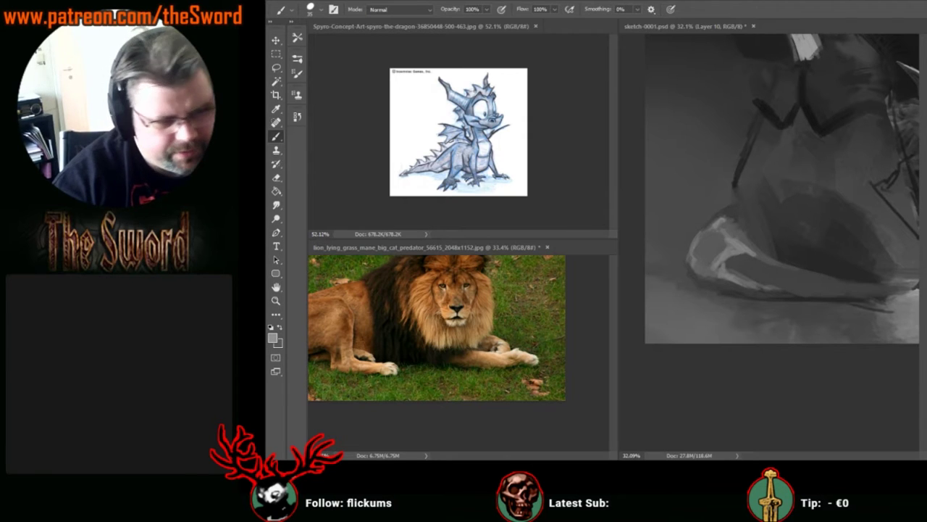
{"action": "left_click", "coordinate": [775, 280]}
{"action": "key", "text": "bracketright"}
{"action": "key", "text": "bracketright"}
{"action": "key", "text": "bracketright"}
{"action": "key", "text": "bracketright"}
{"action": "key", "text": "bracketright"}
{"action": "key", "text": "bracketright"}
{"action": "left_click_drag", "start_coordinate": [769, 275], "coordinate": [788, 288]}
{"action": "left_click_drag", "start_coordinate": [791, 277], "coordinate": [853, 296]}
- Extend the light streaks towards the form's narrow end using a sampled grey and a 50 px brush
{"action": "key", "text": "["}
{"action": "key", "text": "["}
{"action": "key", "text": "["}
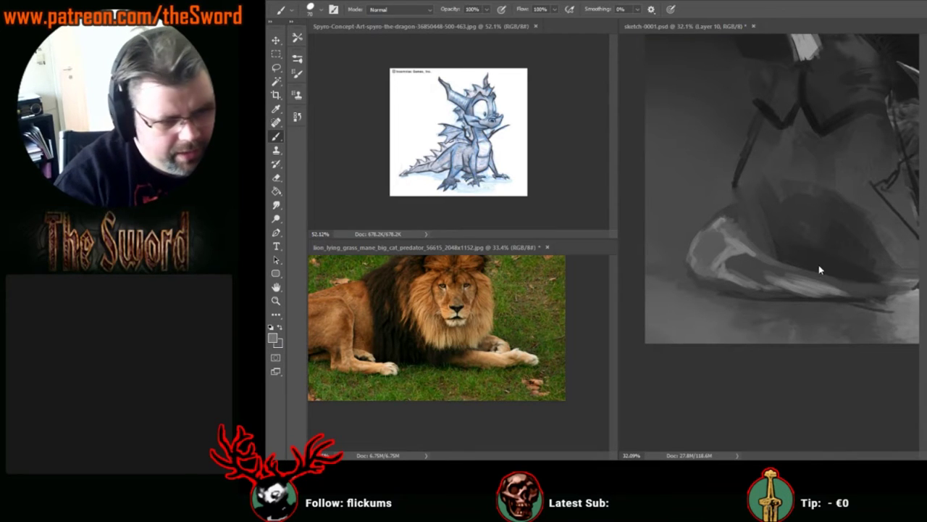
{"action": "left_click", "coordinate": [802, 273], "text": "alt"}
{"action": "left_click_drag", "start_coordinate": [796, 274], "coordinate": [862, 292]}
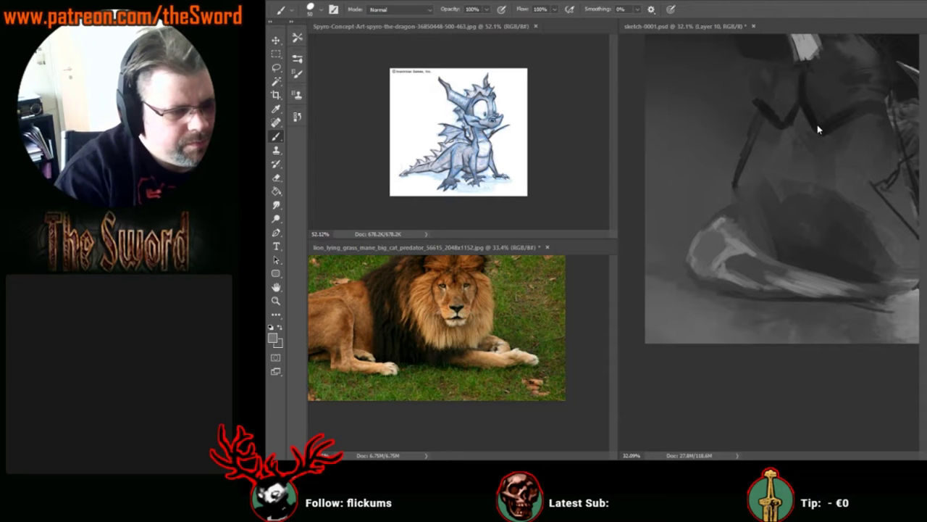
- Sample a dark tone near the dragon's head and paint it at the form's peak with a 40 px brush
{"action": "mouse_move", "coordinate": [783, 94]}
{"action": "left_mouse_down"}
{"action": "mouse_move", "coordinate": [765, 215]}
{"action": "mouse_move", "coordinate": [734, 251]}
{"action": "mouse_move", "coordinate": [678, 237]}
{"action": "left_mouse_up"}
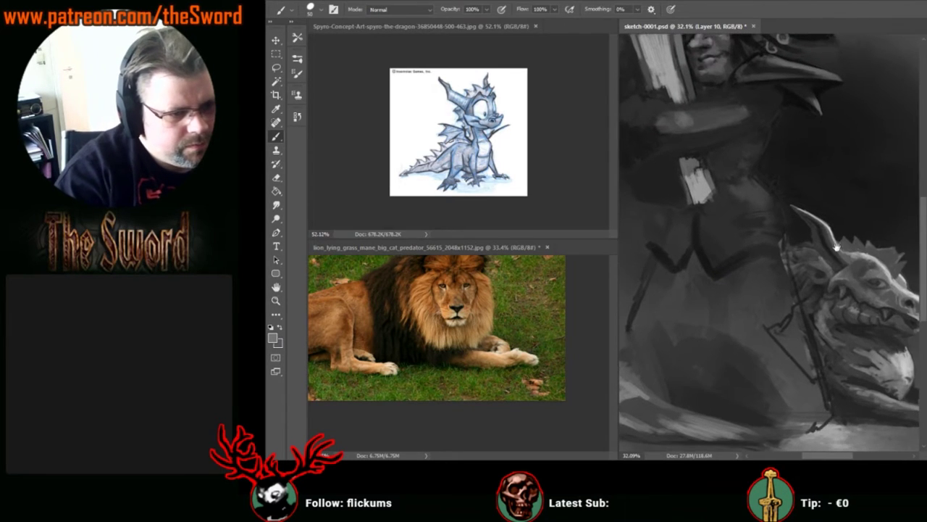
{"action": "left_click", "coordinate": [893, 256], "text": "alt"}
{"action": "left_click_drag", "start_coordinate": [630, 347], "coordinate": [766, 230]}
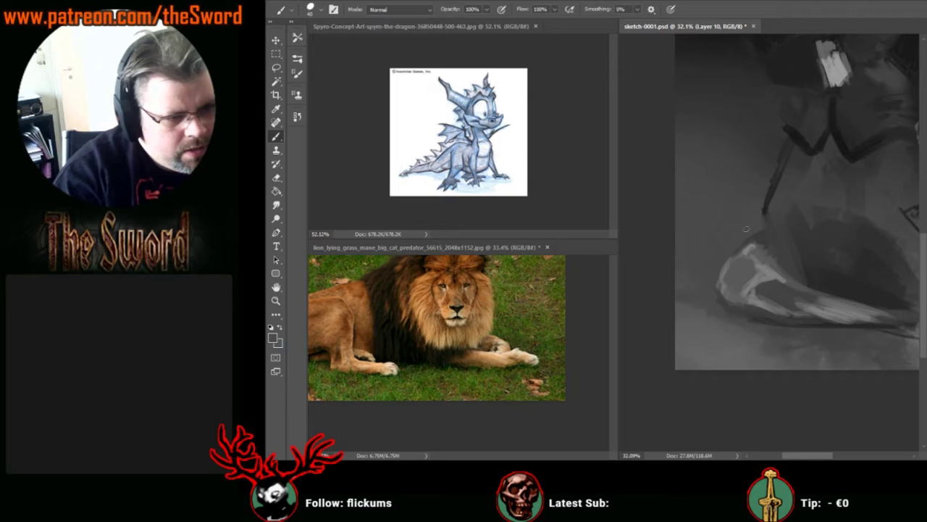
{"action": "left_click_drag", "start_coordinate": [749, 250], "coordinate": [755, 255]}
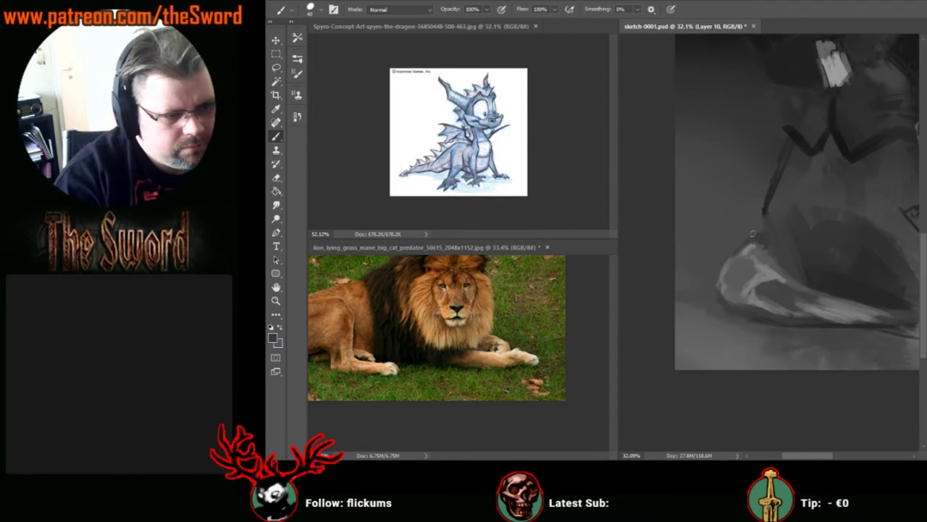
- Paint dark strokes over the pale form's peak and down its upper edge with a smaller brush of 25 to 35 px
{"action": "key", "text": "bracketleft"}
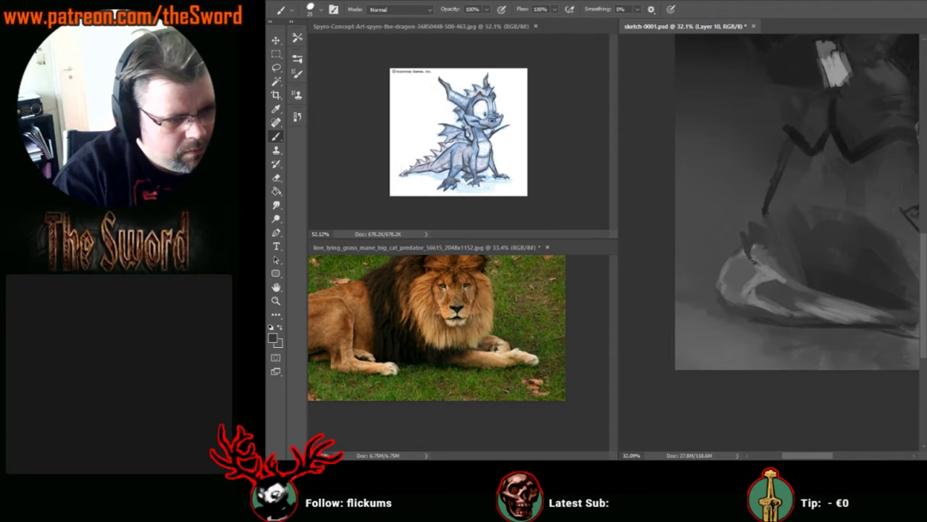
{"action": "left_click_drag", "start_coordinate": [751, 243], "coordinate": [756, 261]}
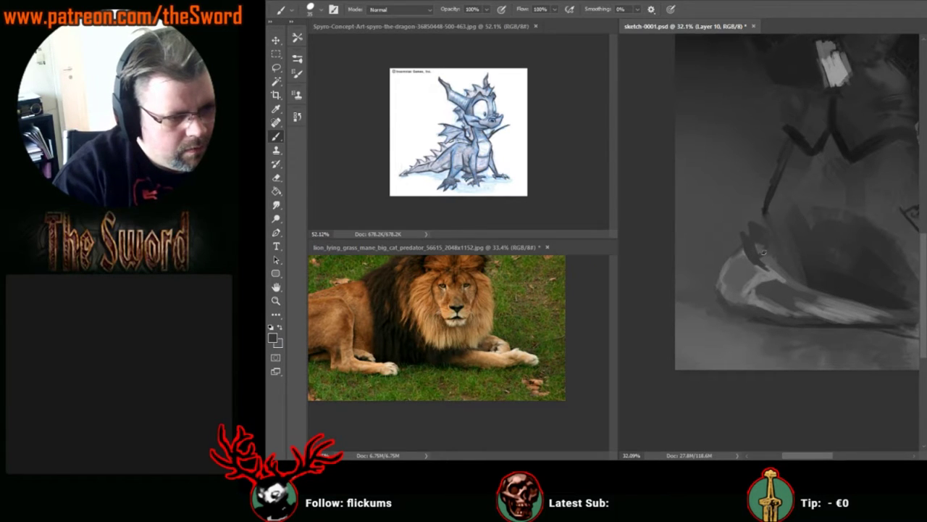
{"action": "mouse_move", "coordinate": [768, 246]}
{"action": "left_mouse_down"}
{"action": "mouse_move", "coordinate": [776, 270]}
{"action": "mouse_move", "coordinate": [764, 252]}
{"action": "mouse_move", "coordinate": [777, 272]}
{"action": "mouse_move", "coordinate": [766, 270]}
{"action": "mouse_move", "coordinate": [783, 279]}
{"action": "mouse_move", "coordinate": [760, 253]}
{"action": "mouse_move", "coordinate": [798, 283]}
{"action": "mouse_move", "coordinate": [770, 272]}
{"action": "mouse_move", "coordinate": [842, 303]}
{"action": "left_mouse_up"}
- Continue the dark, jagged strokes along the form's upper edge where it meets the robe, adjusting the brush down to 25 px
{"action": "key", "text": "["}
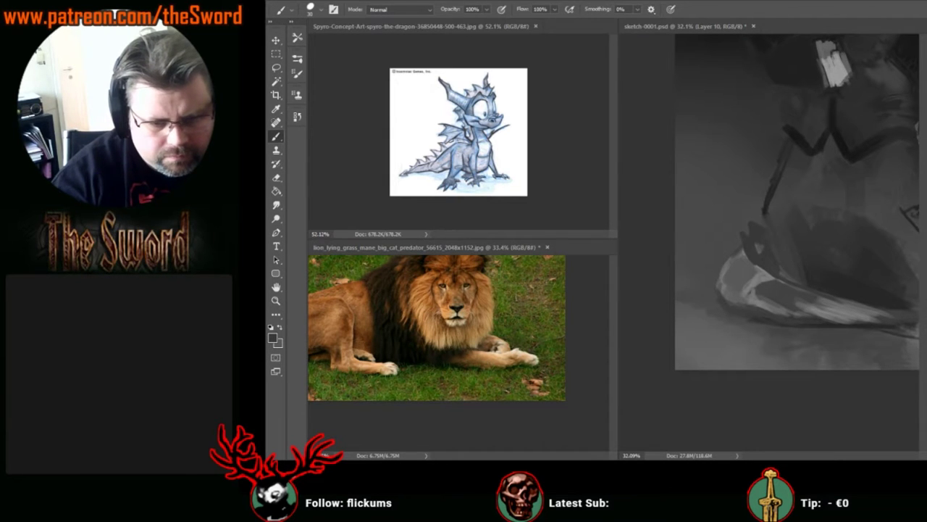
{"action": "key", "text": "bracketright"}
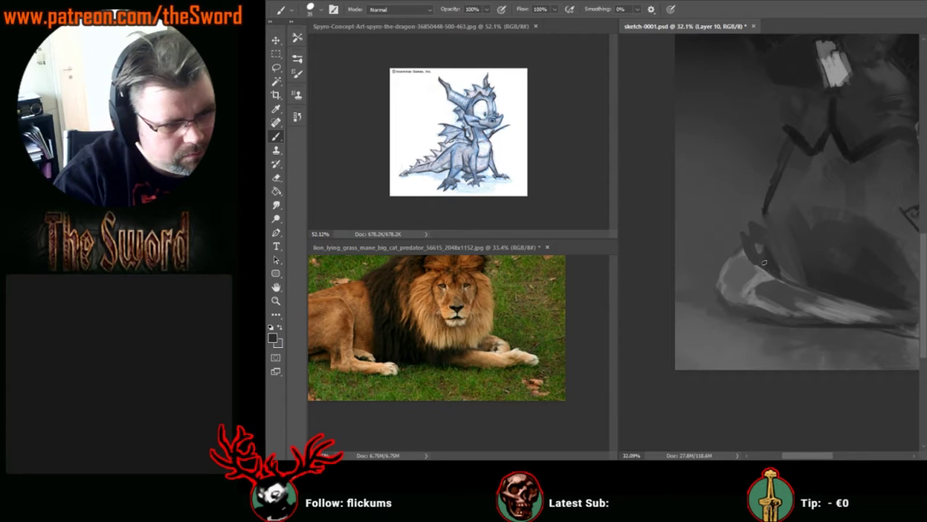
{"action": "key", "text": "bracketleft"}
{"action": "key", "text": "bracketleft"}
{"action": "key", "text": "bracketleft"}
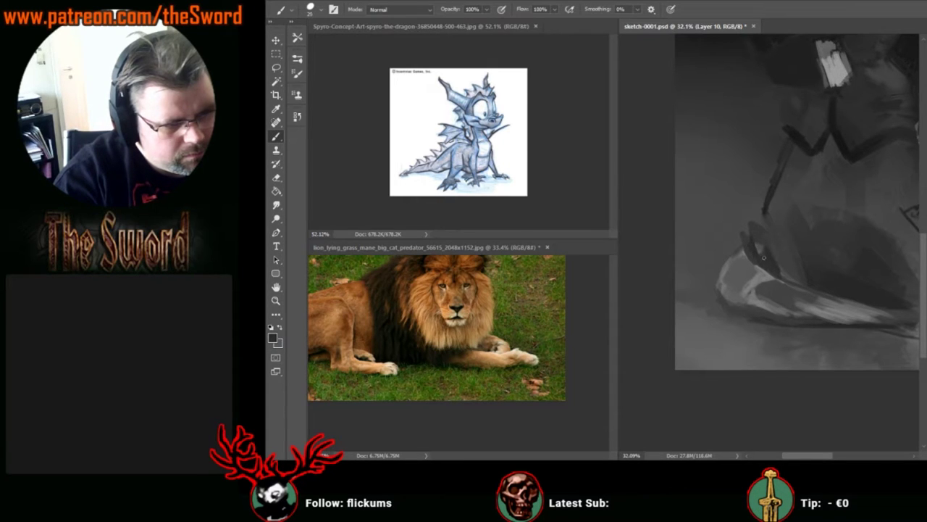
{"action": "left_click_drag", "start_coordinate": [784, 280], "coordinate": [792, 260]}
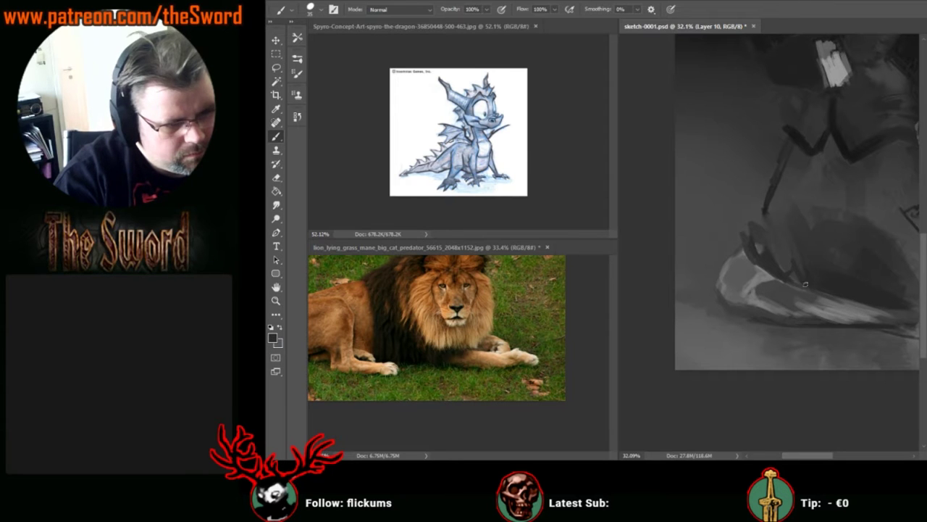
- Paint near-black strokes along the robe's hem with a 40 px brush, and sample the lighter grey of the floor just below it
{"action": "left_click", "coordinate": [276, 301]}
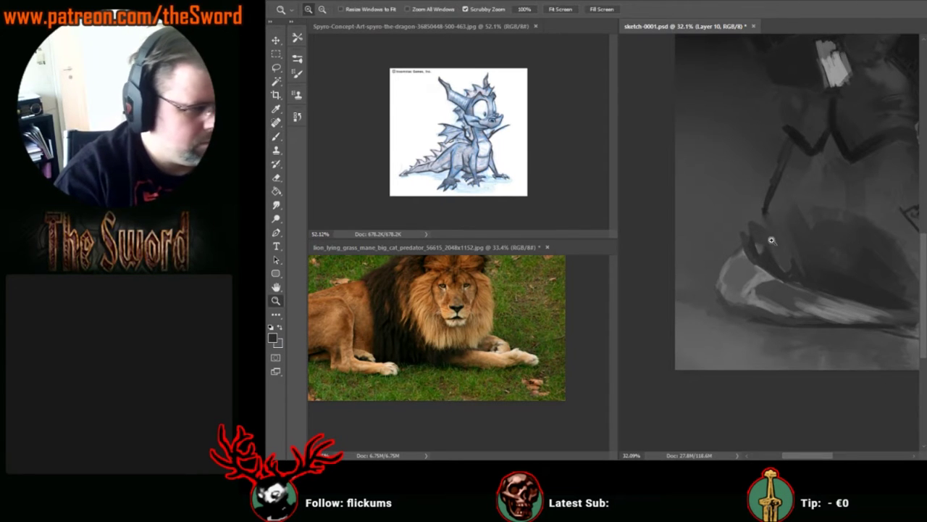
{"action": "left_click_drag", "start_coordinate": [773, 238], "coordinate": [743, 221]}
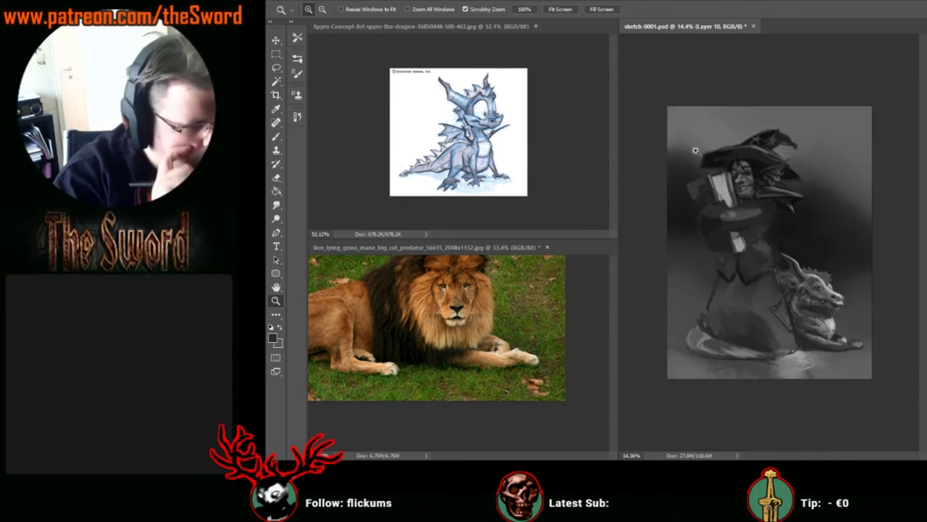
{"action": "key", "text": "b"}
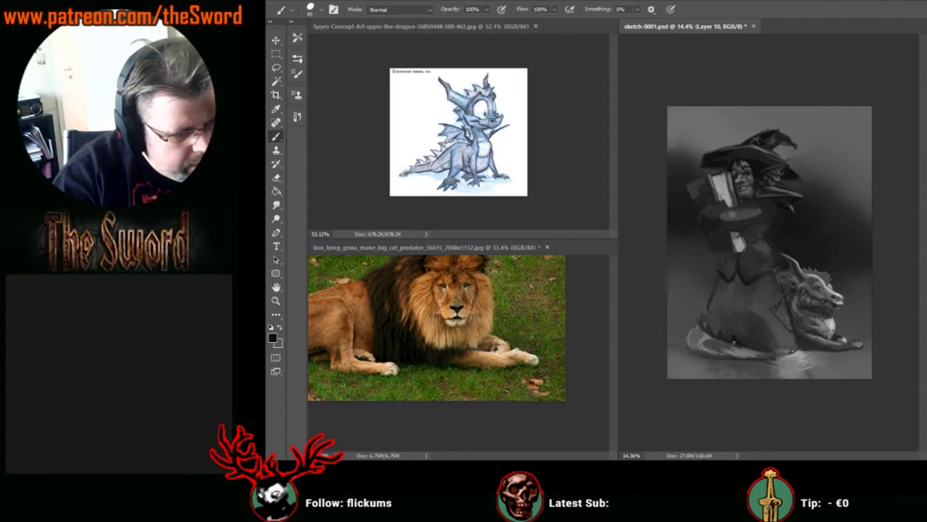
{"action": "key", "text": "bracketleft"}
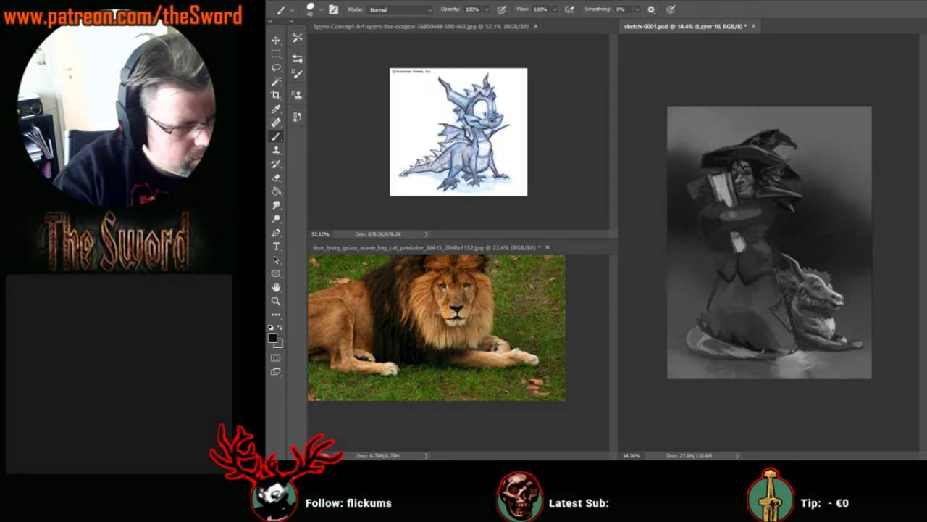
{"action": "left_click_drag", "start_coordinate": [775, 355], "coordinate": [750, 356]}
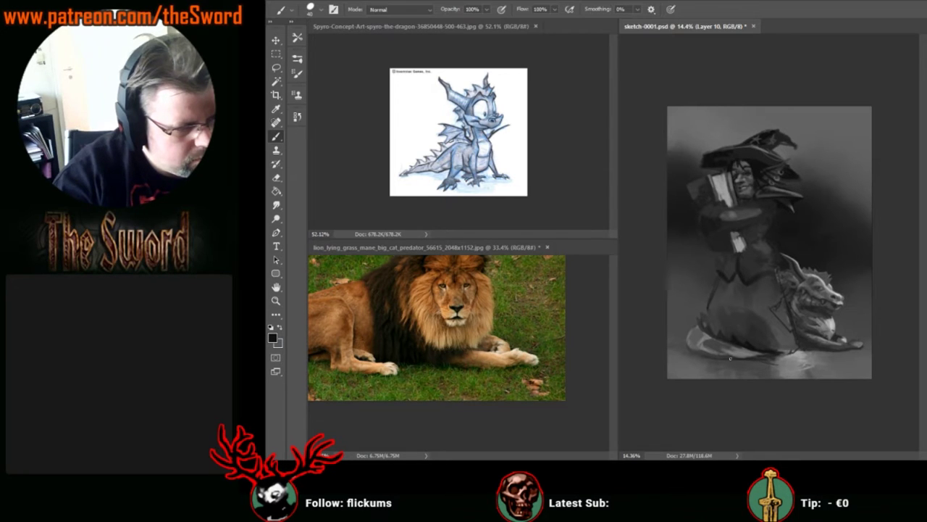
{"action": "left_click", "coordinate": [777, 362], "text": "alt"}
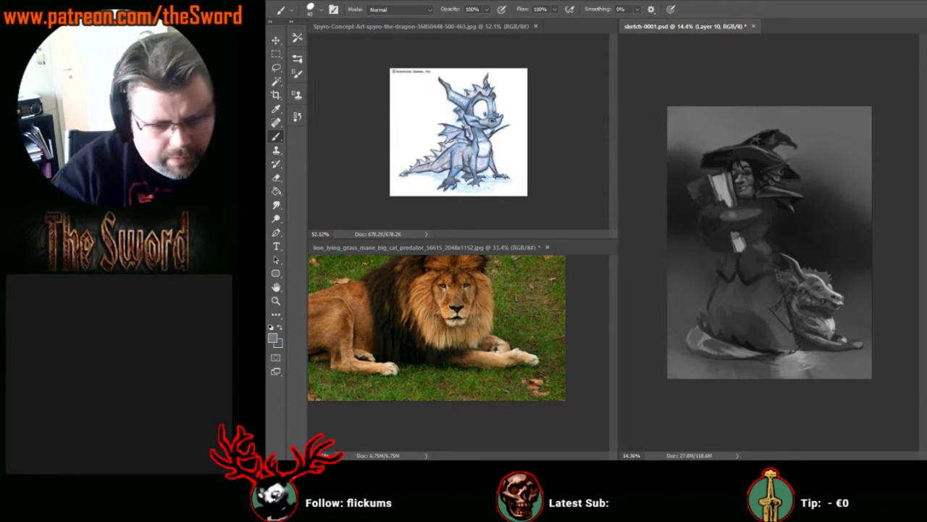
- Darken the underside of the tail beneath the dress hem using tones sampled from the painting
{"action": "key", "text": "bracketright"}
{"action": "mouse_move", "coordinate": [760, 352]}
{"action": "left_mouse_down"}
{"action": "mouse_move", "coordinate": [773, 354]}
{"action": "mouse_move", "coordinate": [712, 346]}
{"action": "mouse_move", "coordinate": [720, 340]}
{"action": "mouse_move", "coordinate": [751, 356]}
{"action": "mouse_move", "coordinate": [739, 356]}
{"action": "left_mouse_up"}
{"action": "left_click", "coordinate": [745, 360], "text": "alt"}
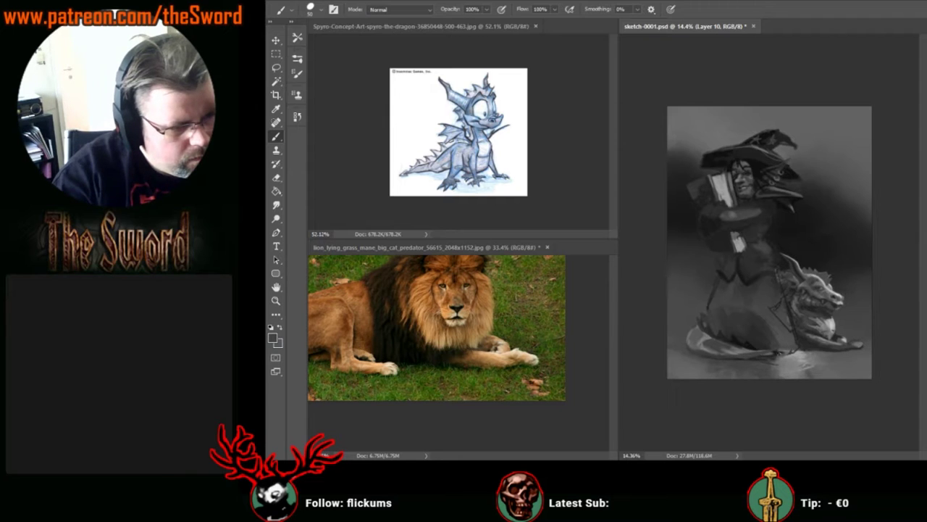
{"action": "left_click", "coordinate": [781, 350], "text": "alt"}
{"action": "left_click_drag", "start_coordinate": [778, 354], "coordinate": [772, 360]}
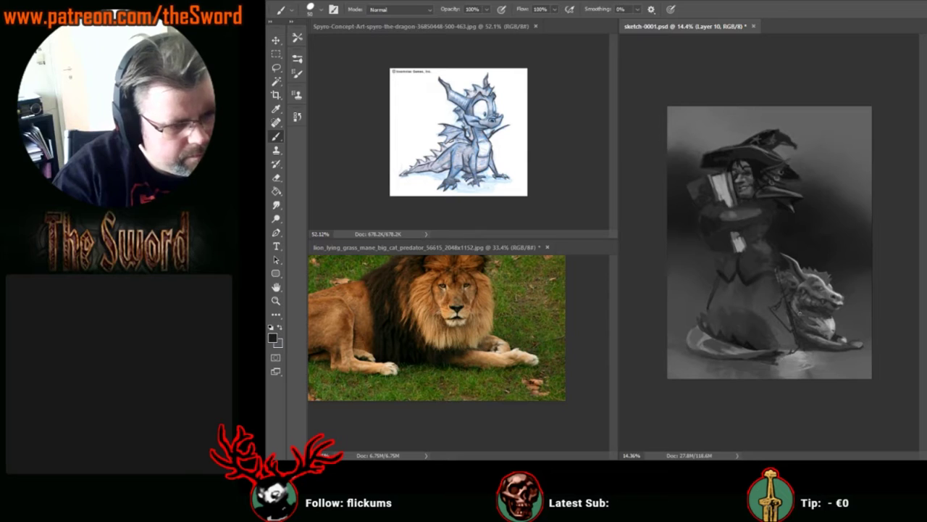
- Rework the floor beneath the tail with a sampled floor gray and a 125 px brush, trimming the tail's lower edge
{"action": "left_click", "coordinate": [759, 364], "text": "alt"}
{"action": "key", "text": "bracketright"}
{"action": "key", "text": "bracketright"}
{"action": "key", "text": "bracketright"}
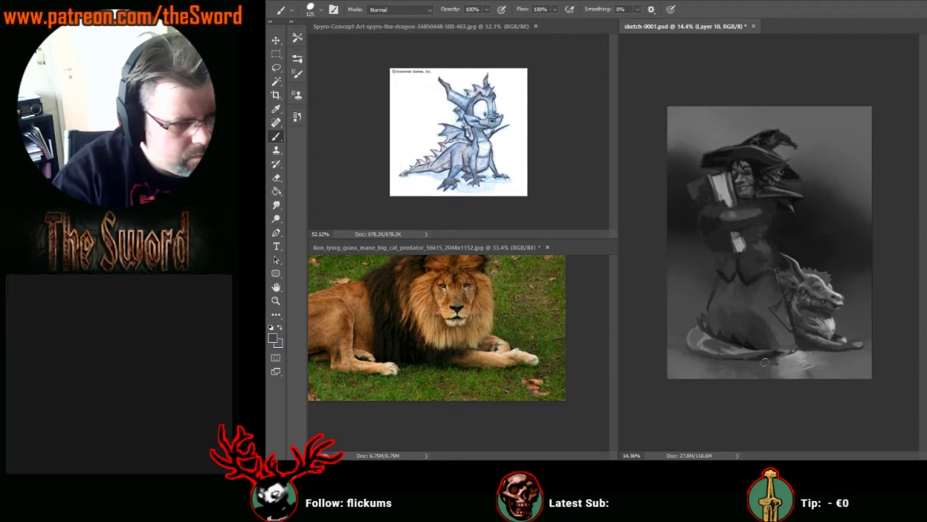
{"action": "left_click_drag", "start_coordinate": [772, 360], "coordinate": [753, 360]}
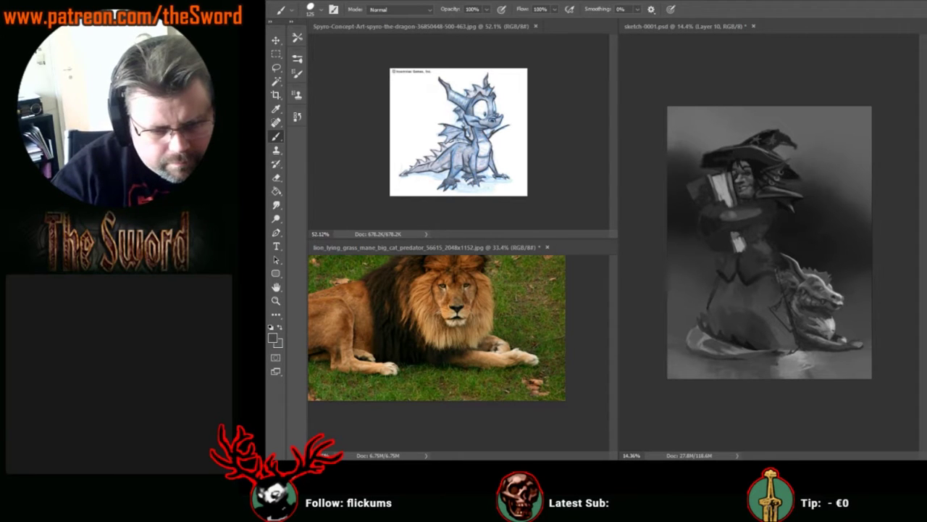
{"action": "left_click", "coordinate": [732, 355]}
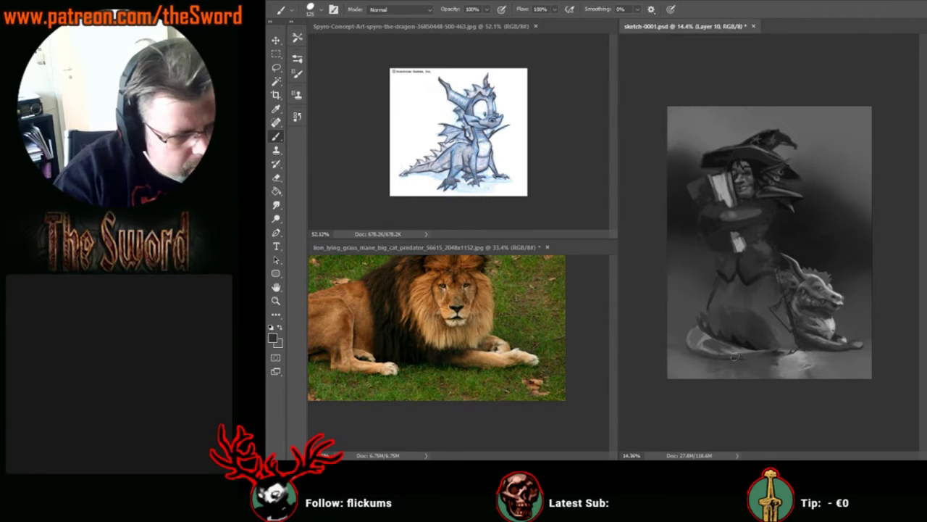
{"action": "mouse_move", "coordinate": [739, 355]}
{"action": "left_mouse_down"}
{"action": "mouse_move", "coordinate": [721, 349]}
{"action": "mouse_move", "coordinate": [746, 355]}
{"action": "left_mouse_up"}
- Paint the sampled dark dress tone over the tail's far end near the hem to shorten the tail
{"action": "key", "text": "bracketleft"}
{"action": "key", "text": "bracketleft"}
{"action": "key", "text": "bracketleft"}
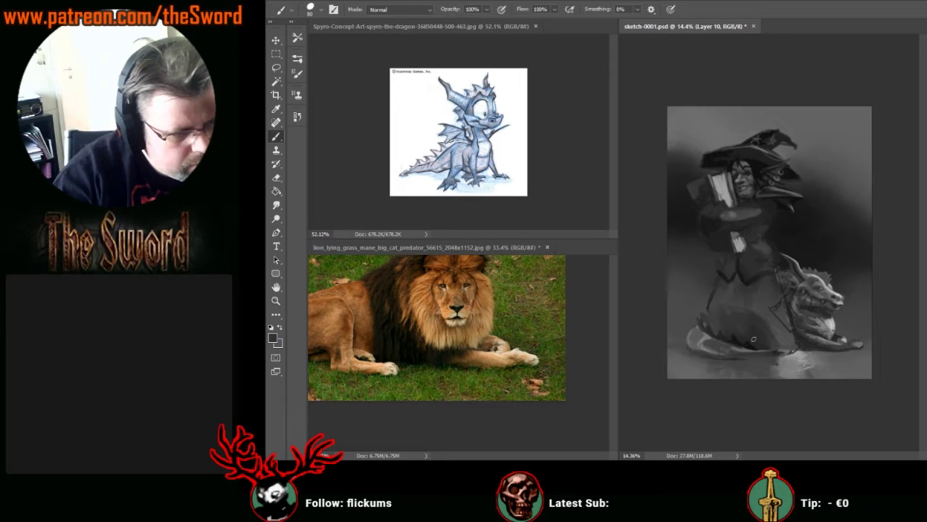
{"action": "left_click", "coordinate": [757, 342], "text": "alt"}
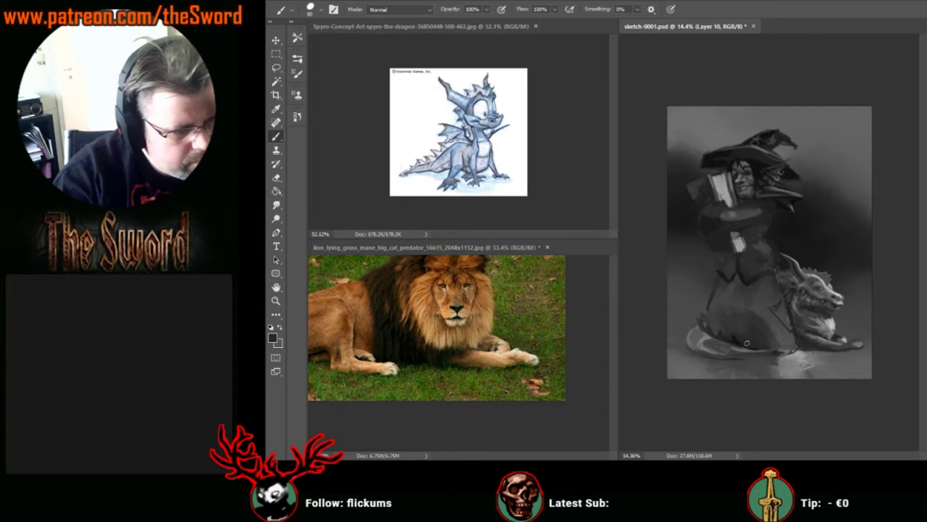
{"action": "key", "text": "x"}
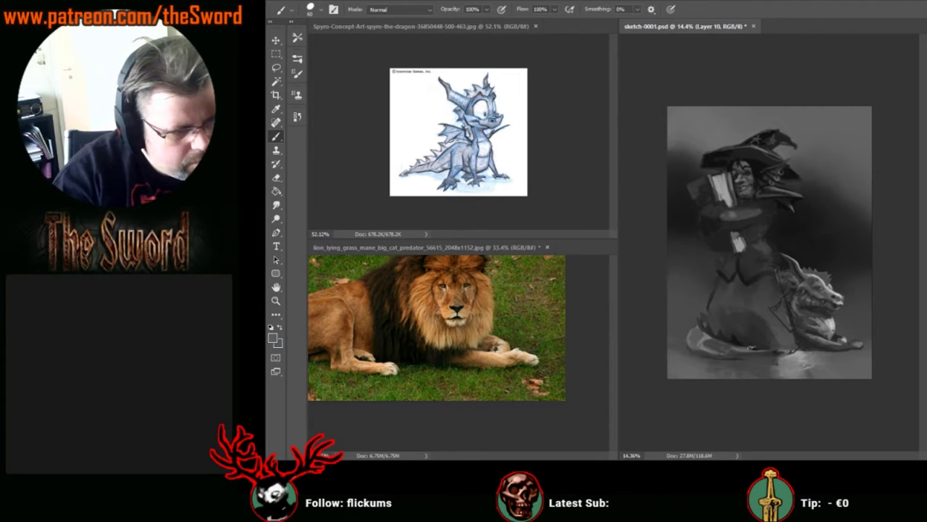
{"action": "key", "text": "bracketright"}
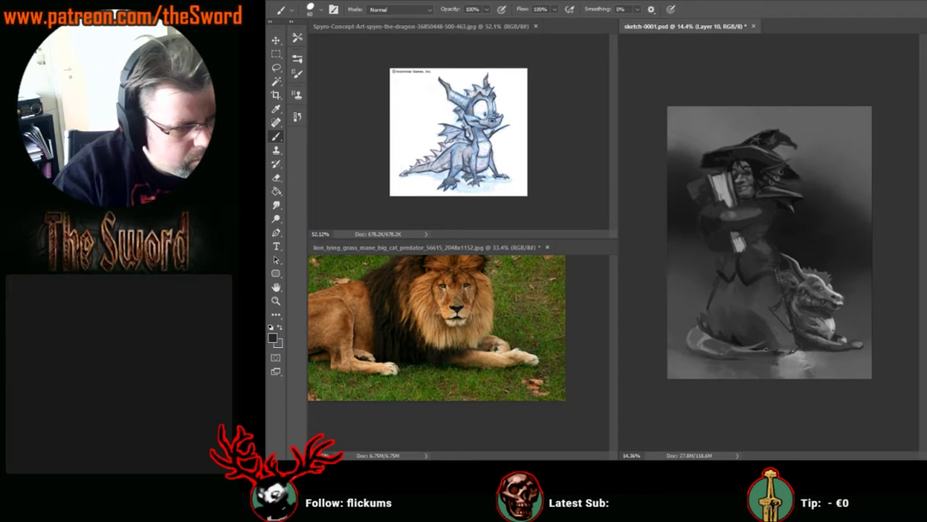
{"action": "key", "text": "x"}
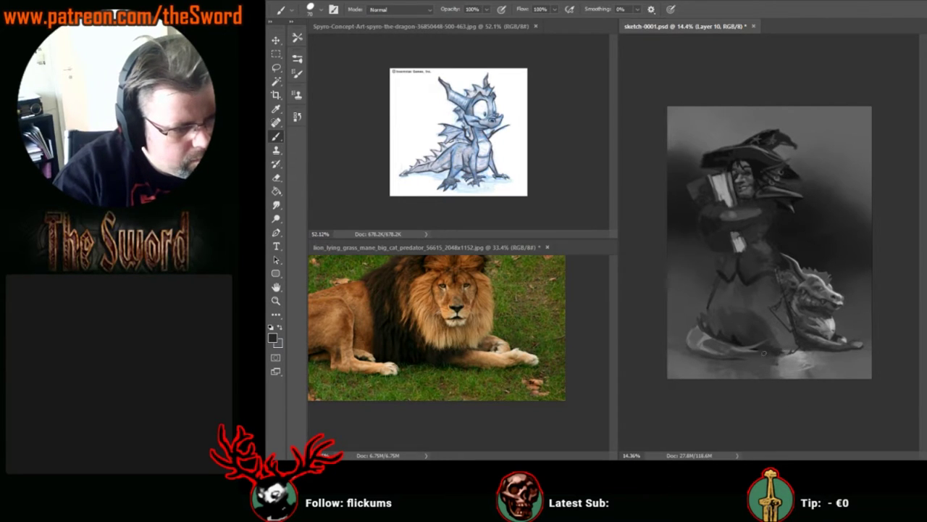
- Blend the area between the shortened tail and the dragon's body by alternating dark and light grays at different brush sizes
{"action": "key", "text": "bracketright"}
{"action": "key", "text": "bracketright"}
{"action": "key", "text": "x"}
{"action": "key", "text": "bracketleft"}
{"action": "key", "text": "bracketleft"}
{"action": "key", "text": "bracketleft"}
{"action": "key", "text": "bracketleft"}
{"action": "key", "text": "bracketleft"}
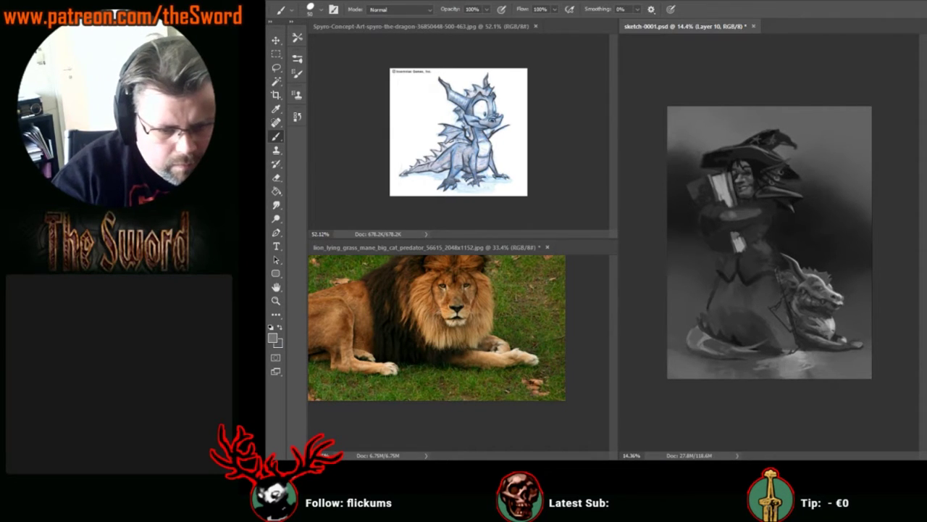
- Shape the tail's upturned tip in front of the dress and darken its edge with a 45 px brush
{"action": "key", "text": "x"}
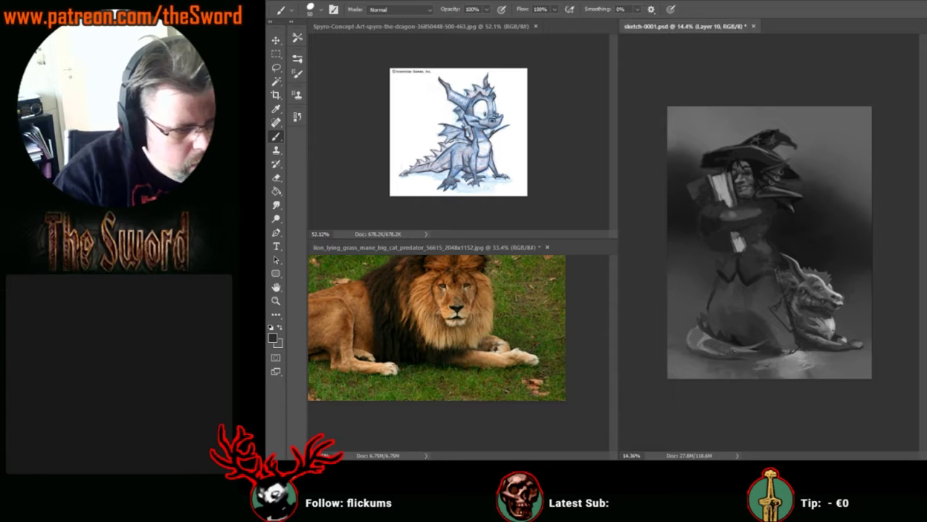
{"action": "key", "text": "bracketright"}
{"action": "key", "text": "bracketright"}
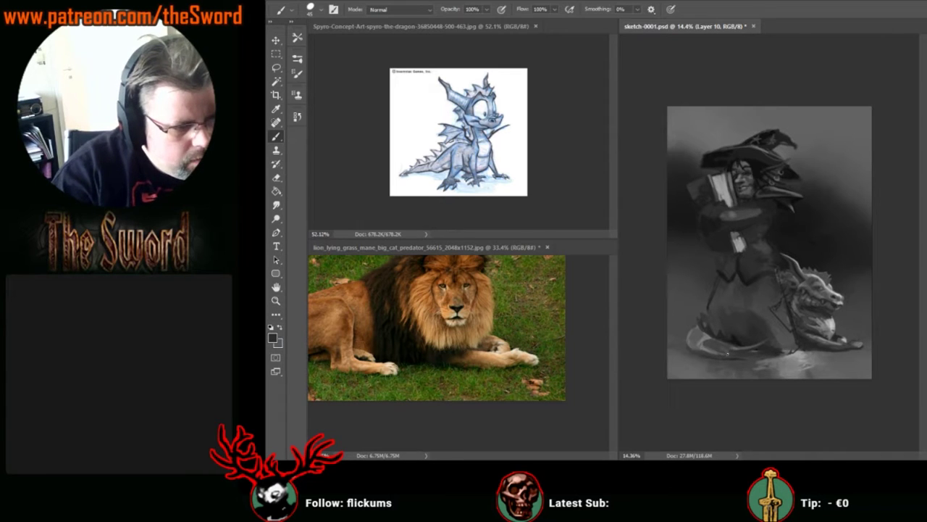
{"action": "left_click_drag", "start_coordinate": [748, 349], "coordinate": [730, 349]}
{"action": "left_click", "coordinate": [746, 360], "text": "alt"}
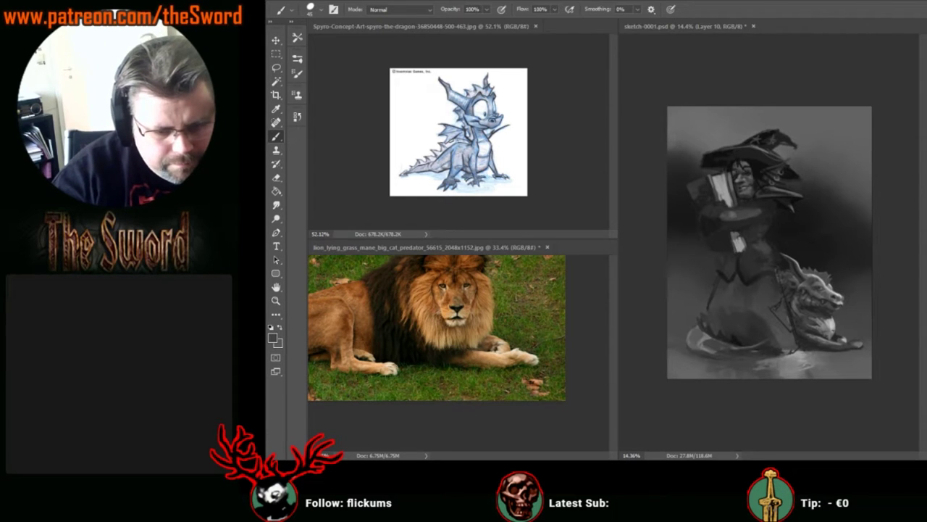
- Paint dark shading along the lower edge and outer bend of the tail
{"action": "key", "text": "x"}
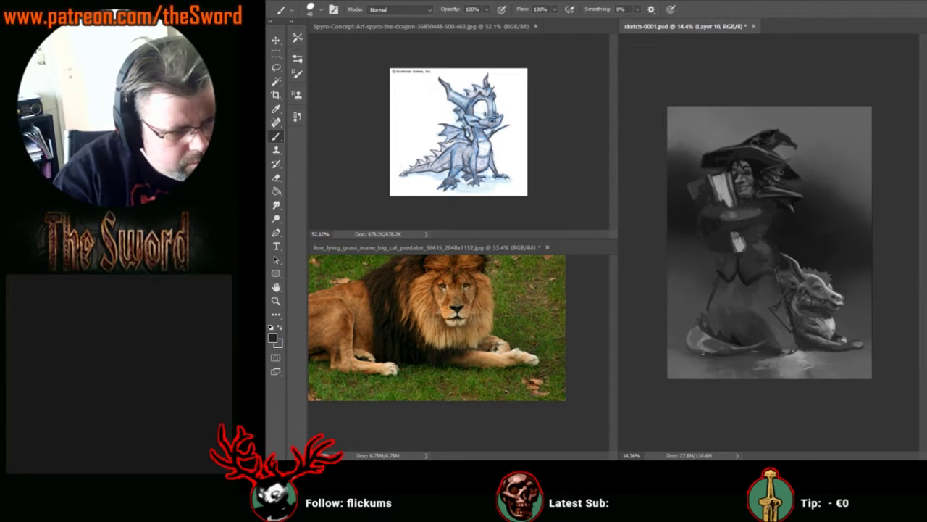
{"action": "left_click_drag", "start_coordinate": [703, 352], "coordinate": [711, 353]}
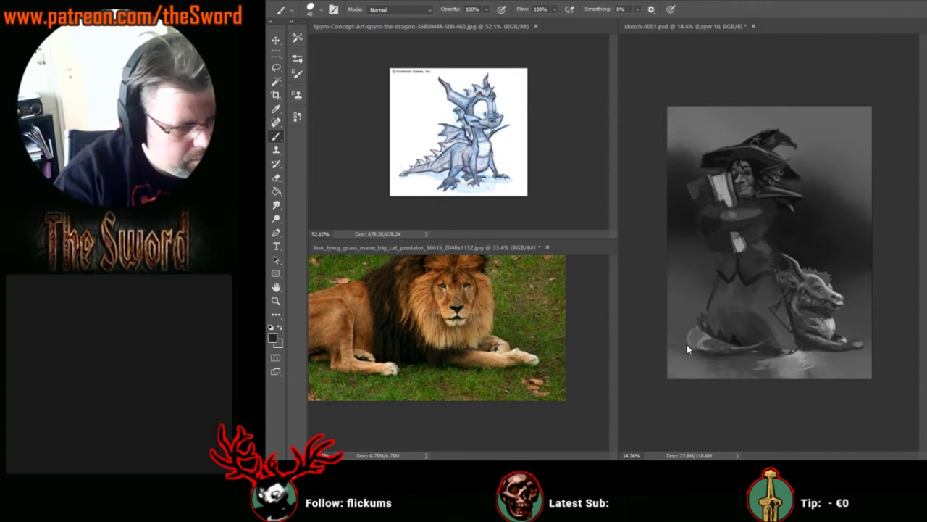
{"action": "key", "text": "]"}
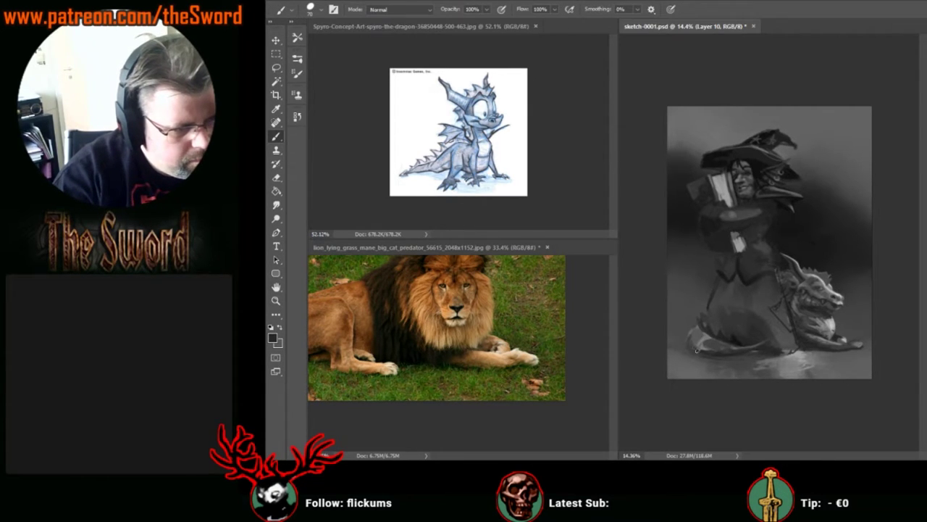
{"action": "mouse_move", "coordinate": [693, 339]}
{"action": "left_mouse_down"}
{"action": "mouse_move", "coordinate": [718, 352]}
{"action": "mouse_move", "coordinate": [694, 346]}
{"action": "left_mouse_up"}
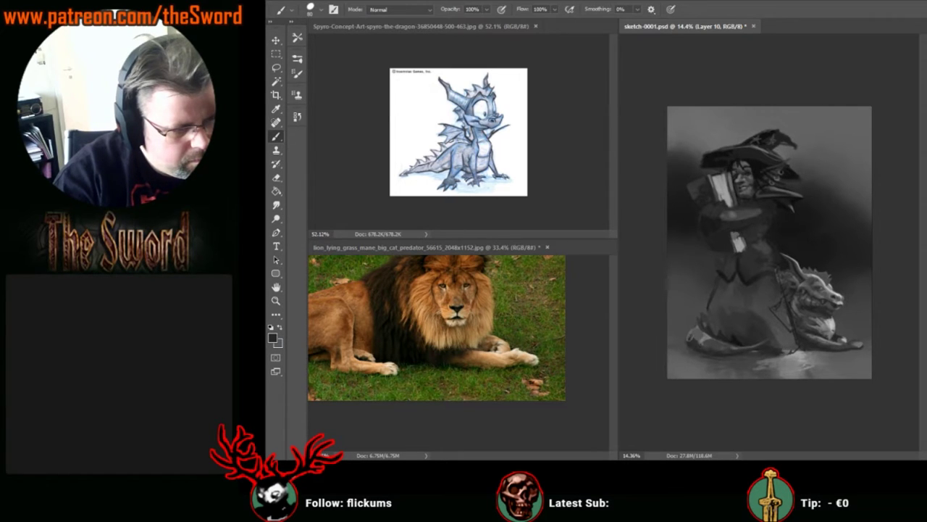
- Refine the form of the tail's outer bend and upper edge with grays sampled from the tail
{"action": "left_click", "coordinate": [694, 341], "text": "alt"}
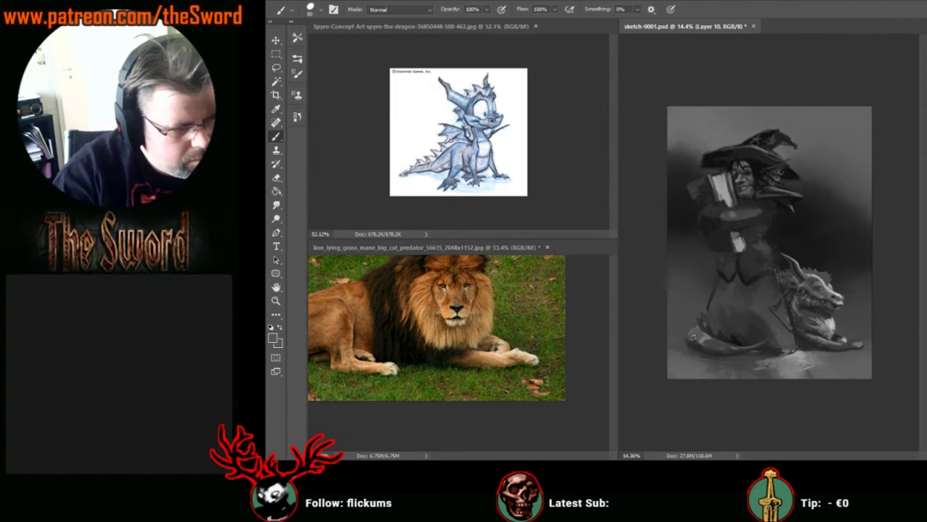
{"action": "left_click", "coordinate": [701, 340], "text": "alt"}
{"action": "left_click_drag", "start_coordinate": [701, 340], "coordinate": [706, 337]}
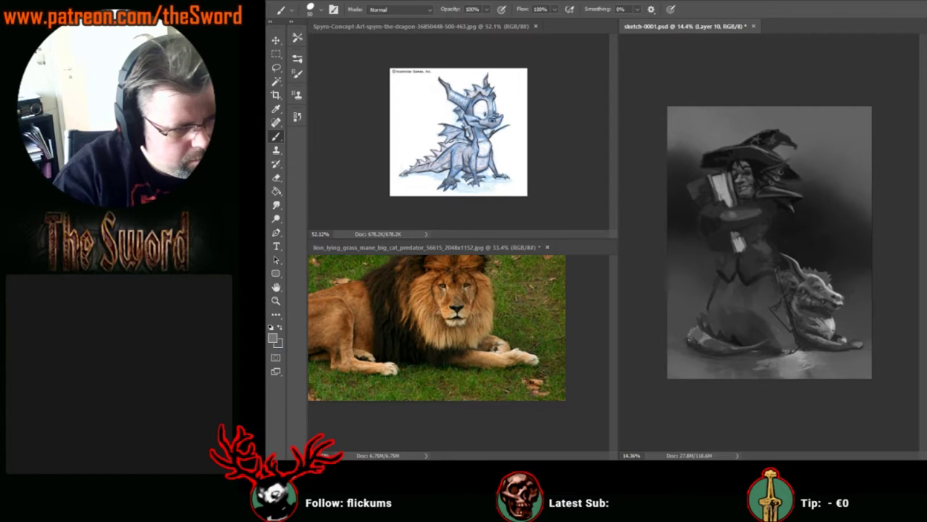
{"action": "left_click", "coordinate": [717, 341], "text": "alt"}
{"action": "key", "text": "bracketright"}
{"action": "key", "text": "bracketright"}
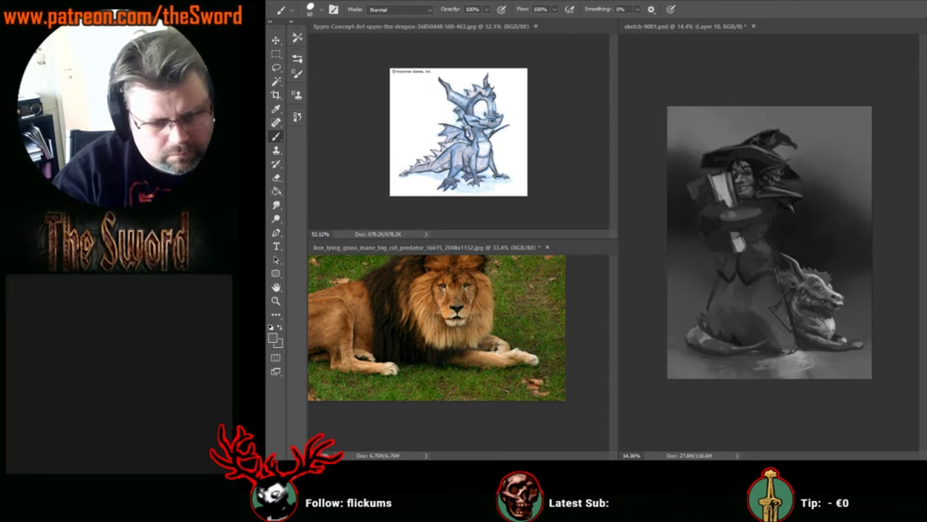
- Refine the tail's tip and add a highlight using the light gray sampled from the dragon's chest
{"action": "left_click", "coordinate": [755, 343]}
{"action": "key", "text": "bracketleft"}
{"action": "key", "text": "bracketleft"}
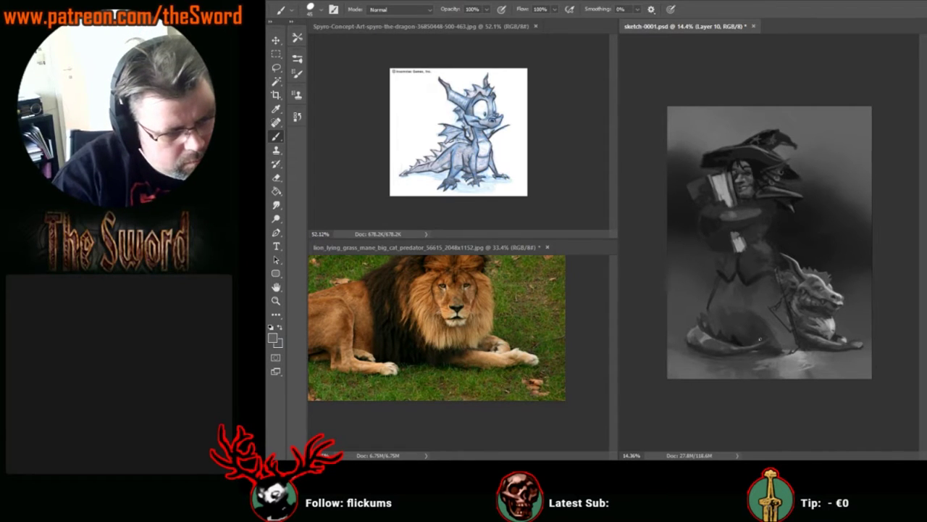
{"action": "left_click", "coordinate": [769, 341], "text": "alt"}
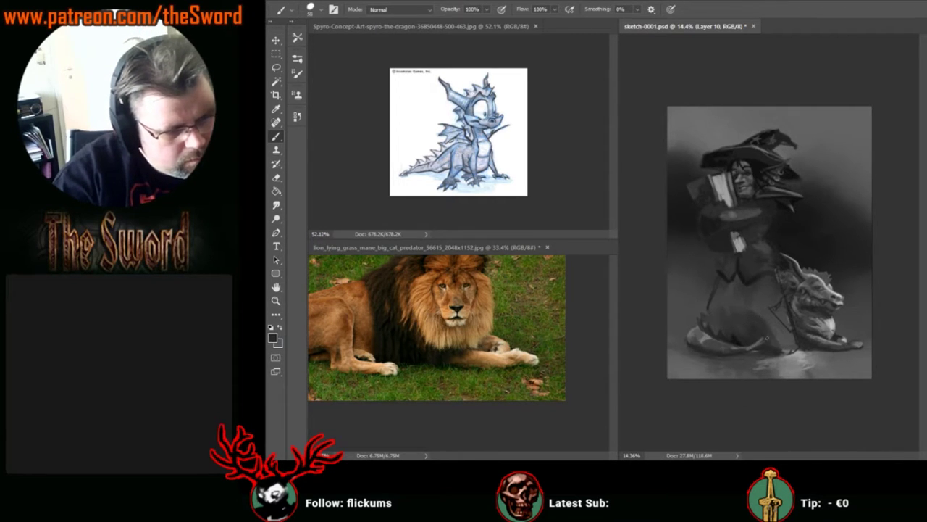
{"action": "left_click", "coordinate": [819, 324], "text": "alt"}
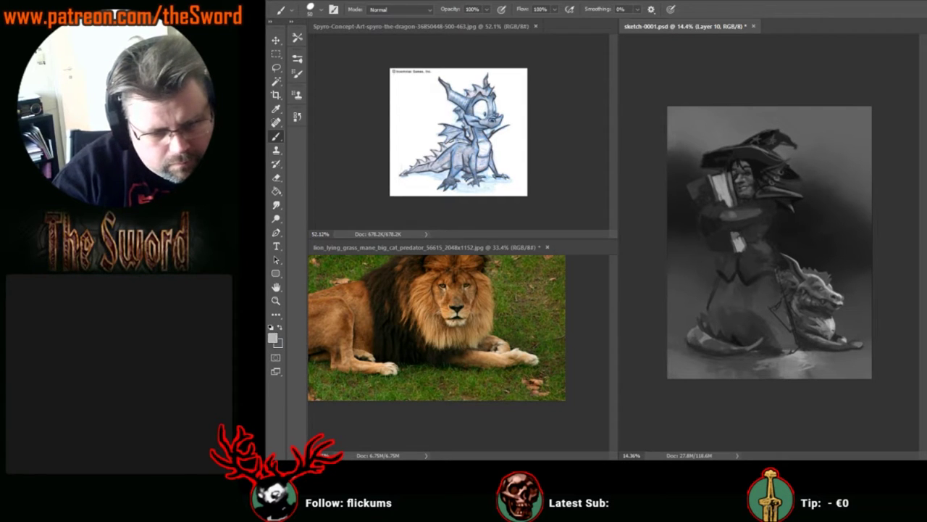
{"action": "left_click_drag", "start_coordinate": [753, 345], "coordinate": [760, 338]}
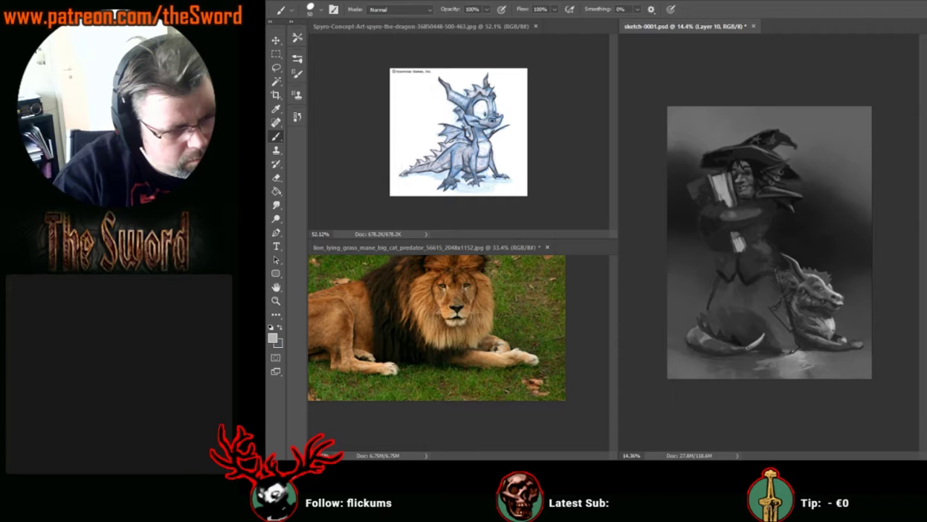
- Blend the tail's tones with sampled grays and paint a dark, arrow-shaped point at its tip with a 50 px brush
{"action": "left_click", "coordinate": [741, 340], "text": "alt"}
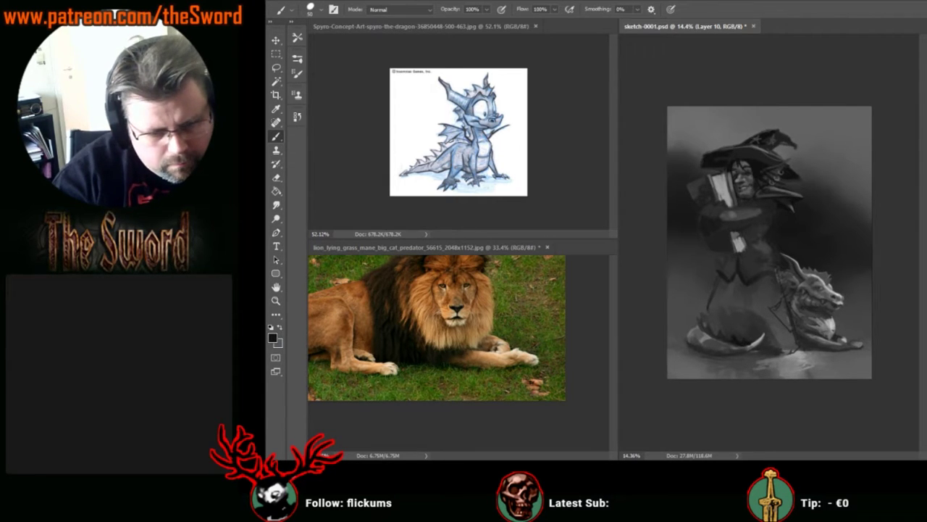
{"action": "left_click", "coordinate": [735, 352], "text": "alt"}
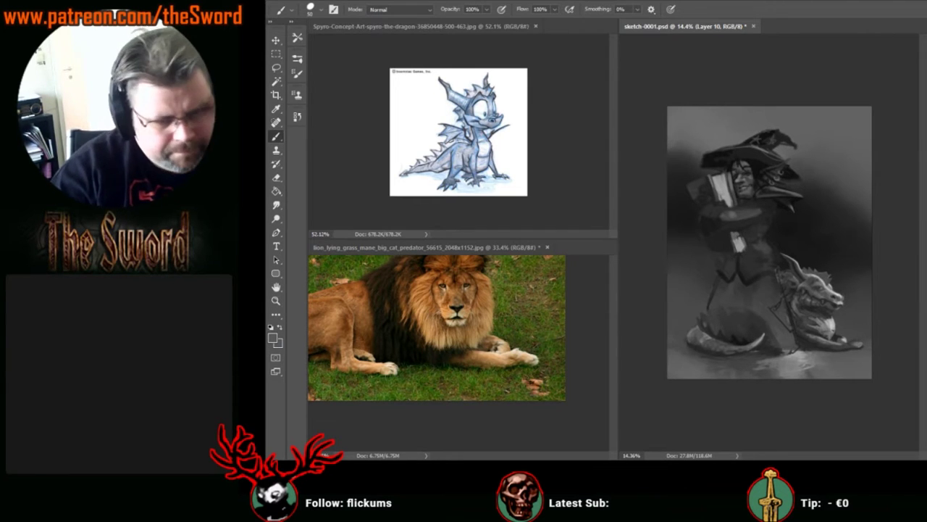
{"action": "key", "text": "x"}
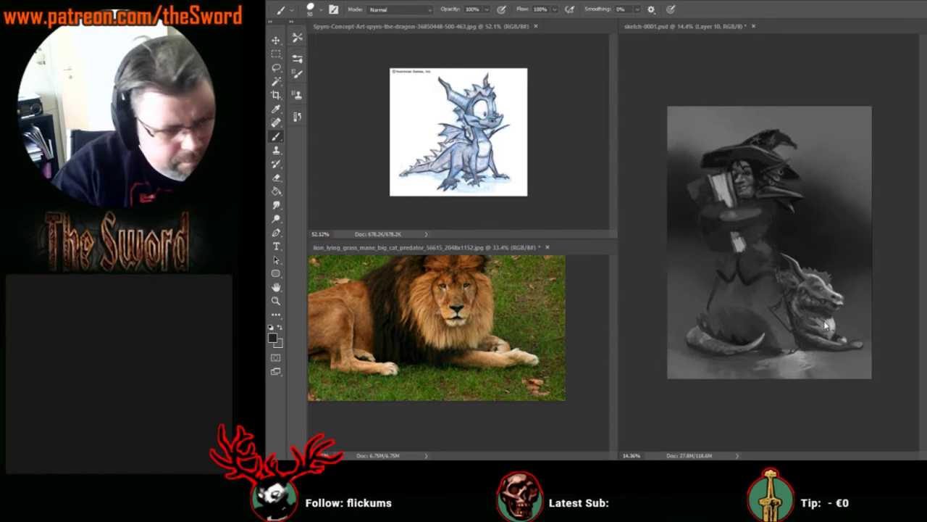
{"action": "left_click", "coordinate": [754, 328]}
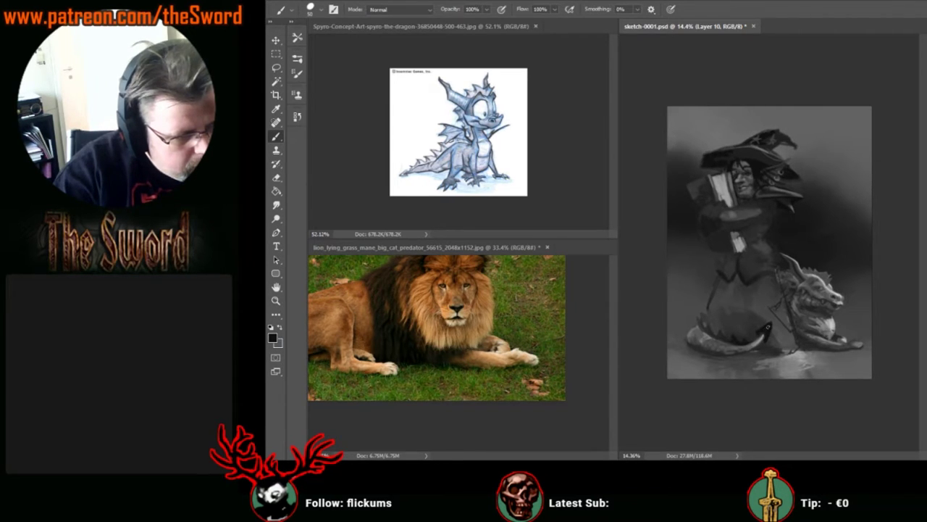
{"action": "key", "text": "x"}
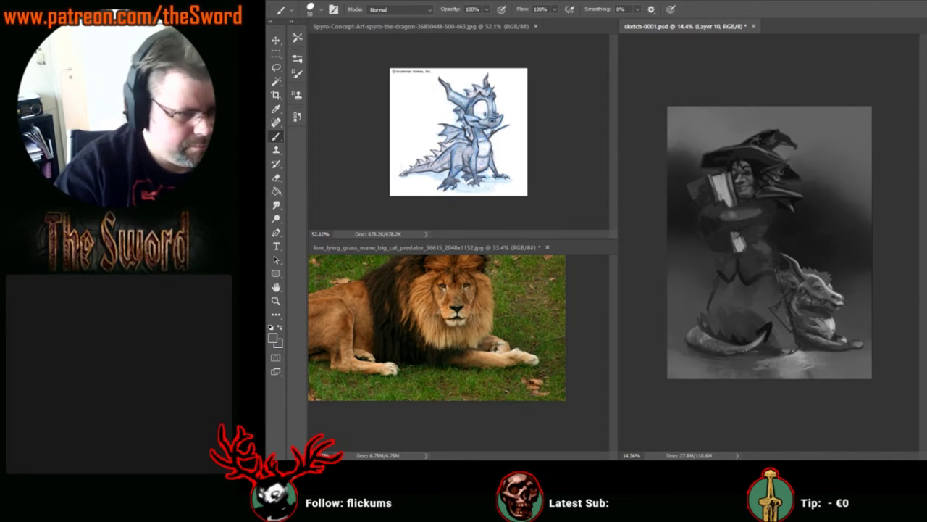
{"action": "key", "text": "x"}
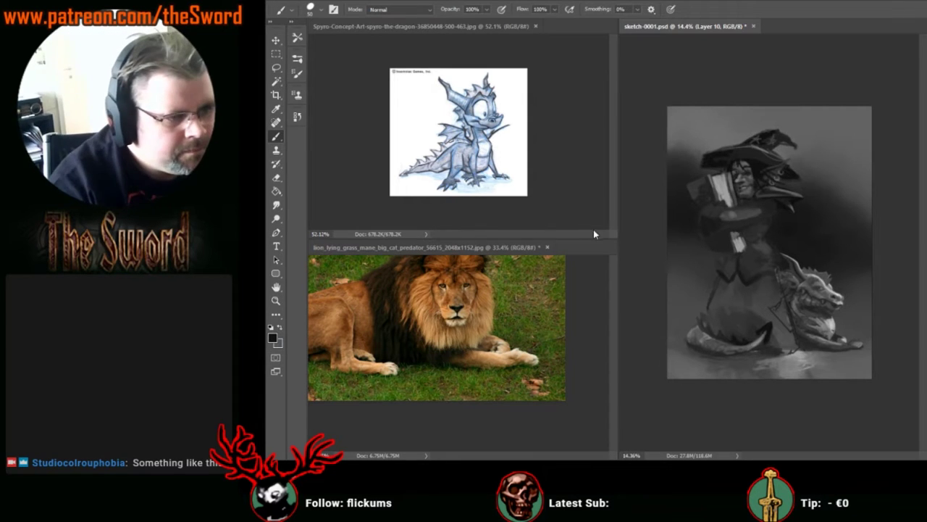
- Widen the sketch-0001.psd window beside the references and zoom in on the character's face and book to 66.9%
{"action": "left_click_drag", "start_coordinate": [616, 241], "coordinate": [457, 250]}
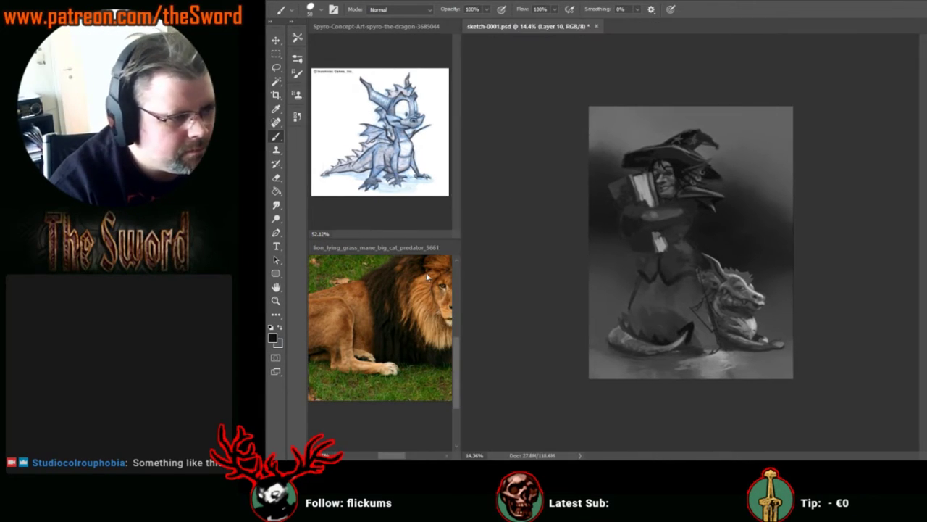
{"action": "left_click", "coordinate": [275, 301]}
{"action": "left_click", "coordinate": [722, 289]}
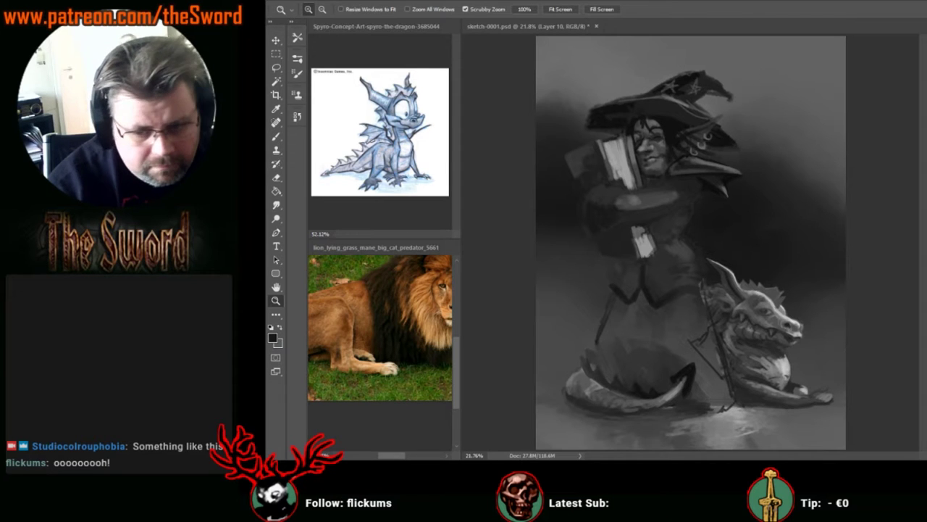
{"action": "left_click", "coordinate": [651, 136]}
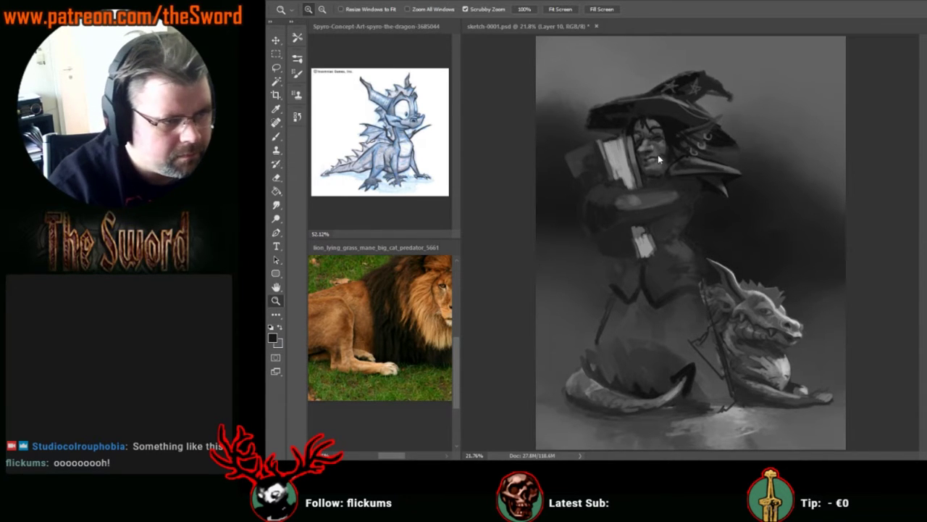
{"action": "left_click_drag", "start_coordinate": [658, 154], "coordinate": [898, 226]}
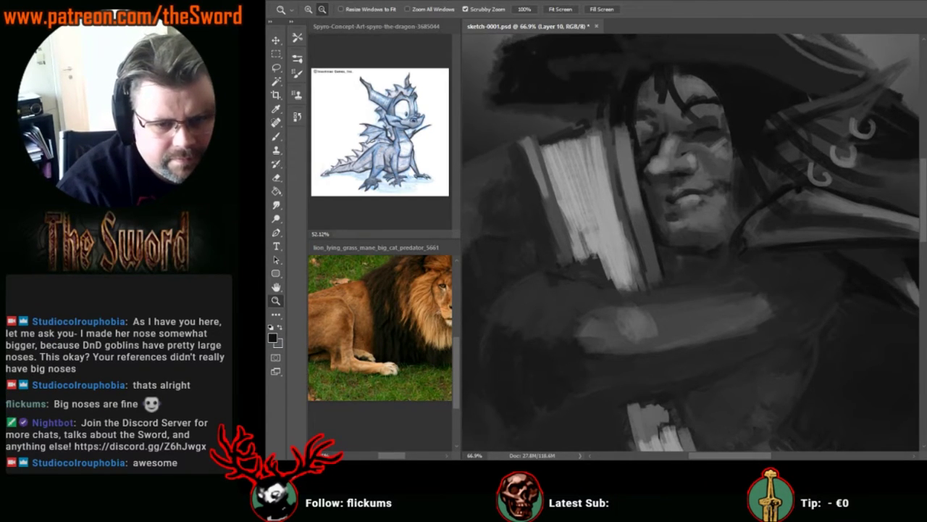
- Paint the dark shadow beneath the near nostril with a 10 px brush and a dark tone sampled from beneath the nose
{"action": "key", "text": "b"}
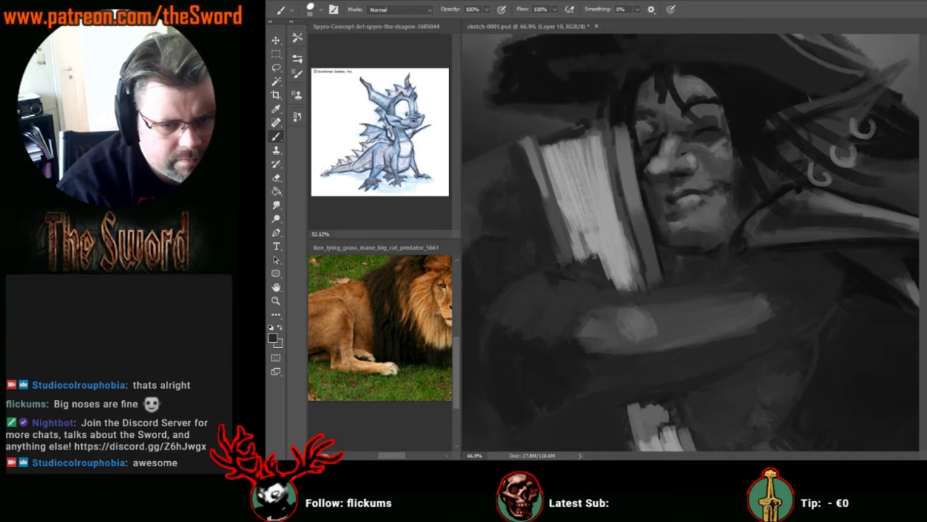
{"action": "left_click_drag", "start_coordinate": [673, 168], "coordinate": [687, 204]}
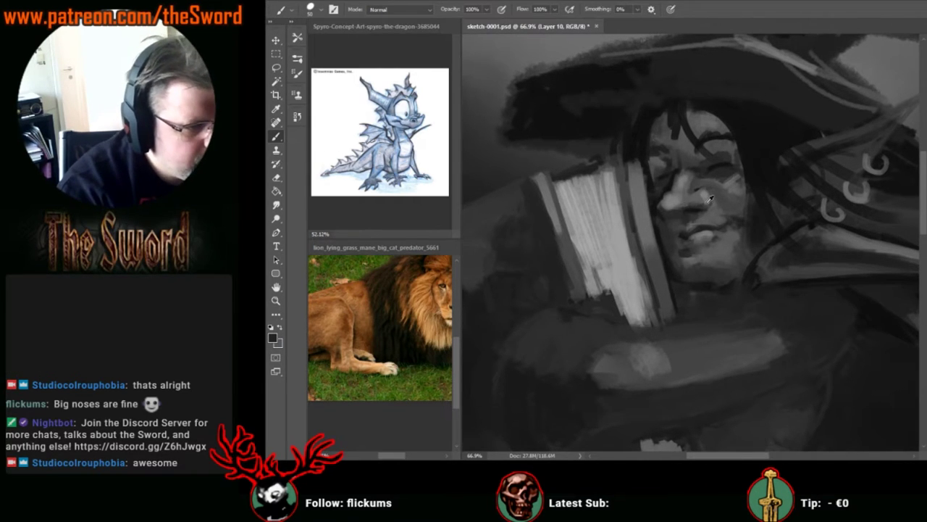
{"action": "left_click", "coordinate": [703, 205], "text": "alt"}
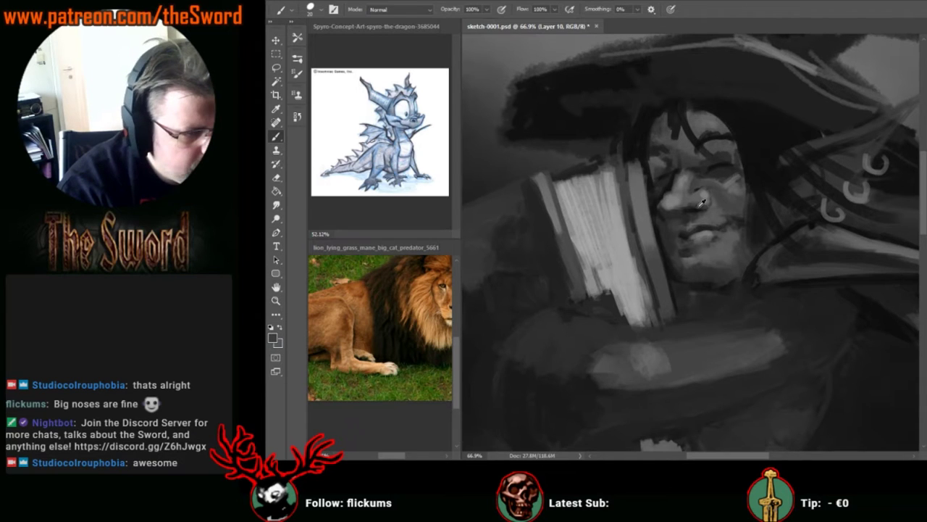
{"action": "left_click", "coordinate": [702, 208], "text": "alt"}
{"action": "key", "text": "bracketleft"}
{"action": "key", "text": "bracketleft"}
{"action": "key", "text": "bracketleft"}
{"action": "key", "text": "bracketleft"}
{"action": "key", "text": "bracketleft"}
{"action": "key", "text": "bracketleft"}
{"action": "key", "text": "bracketleft"}
{"action": "key", "text": "bracketleft"}
{"action": "key", "text": "bracketleft"}
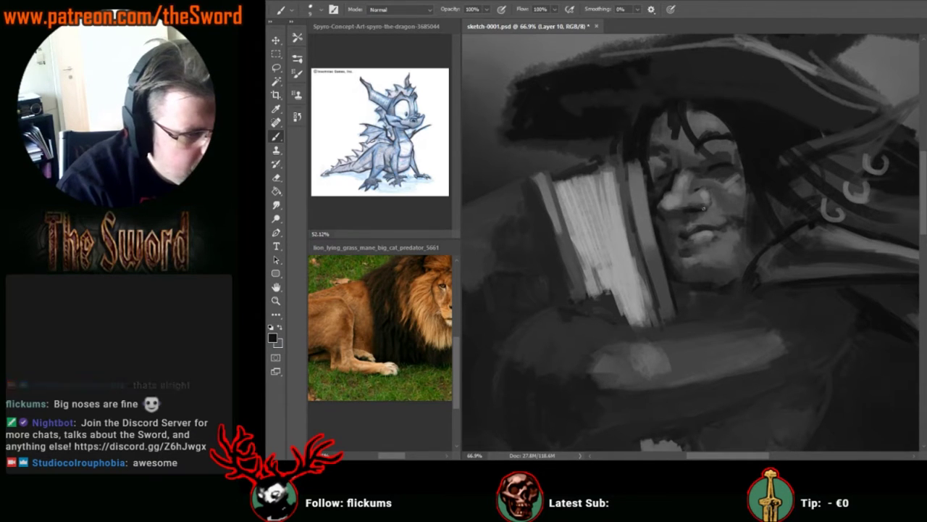
{"action": "key", "text": "bracketright"}
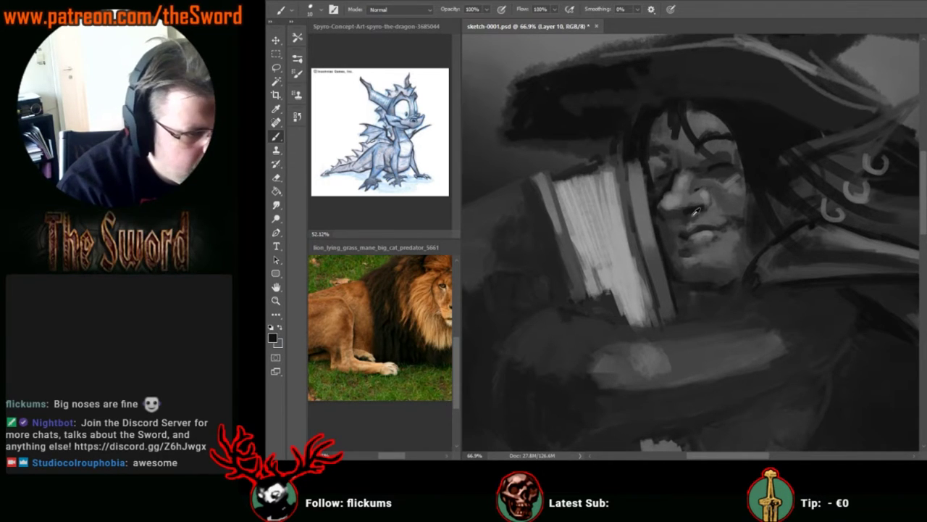
- Enlarge the goblin's nose toward the book by painting its far edge with a small brush of 10 to 20 px
{"action": "key", "text": "bracketleft"}
{"action": "key", "text": "bracketleft"}
{"action": "key", "text": "bracketleft"}
{"action": "key", "text": "bracketleft"}
{"action": "key", "text": "bracketleft"}
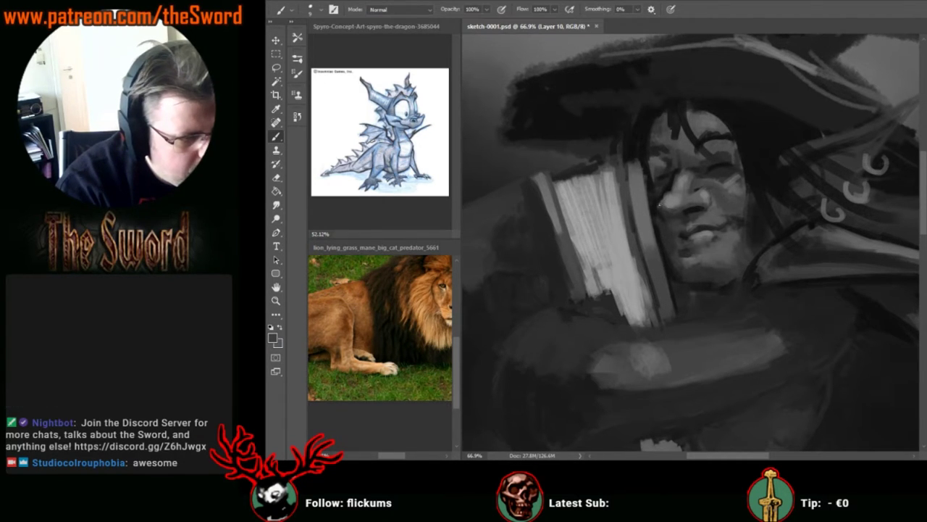
{"action": "key", "text": "]"}
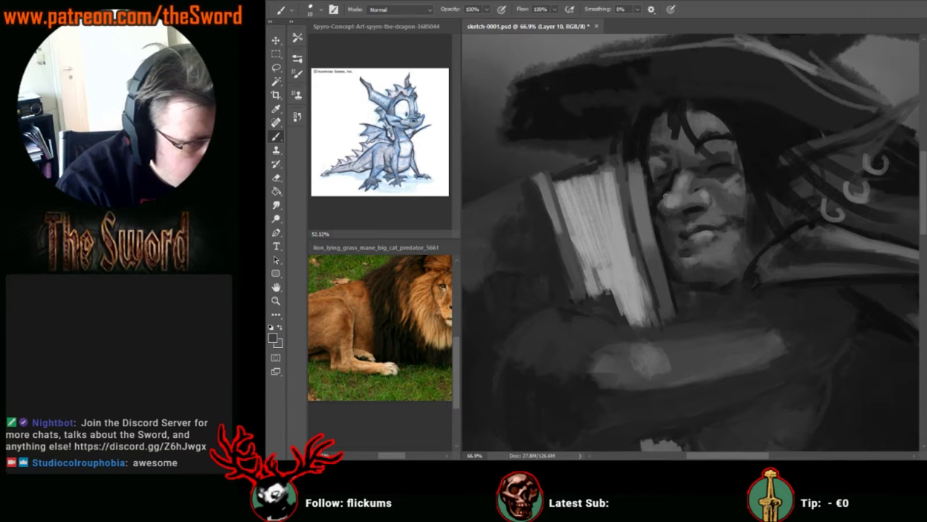
{"action": "key", "text": "bracketright"}
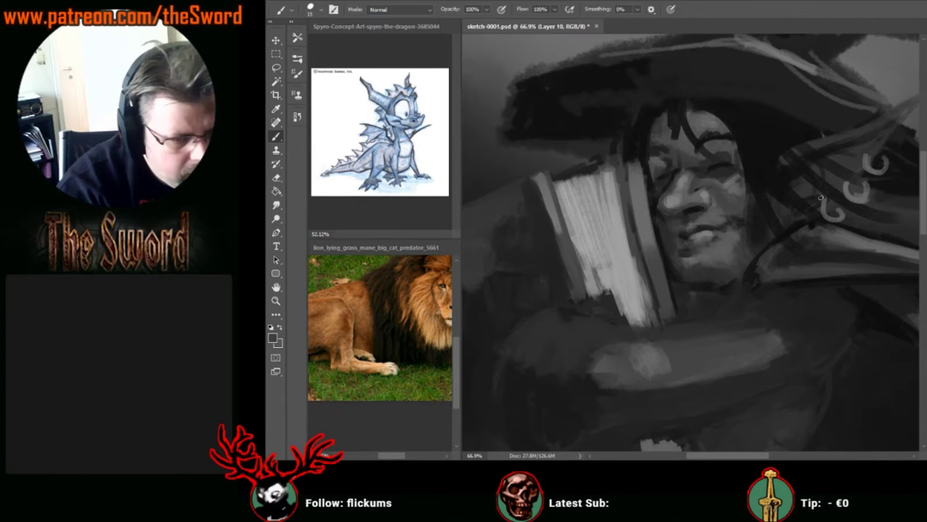
{"action": "key", "text": "bracketright"}
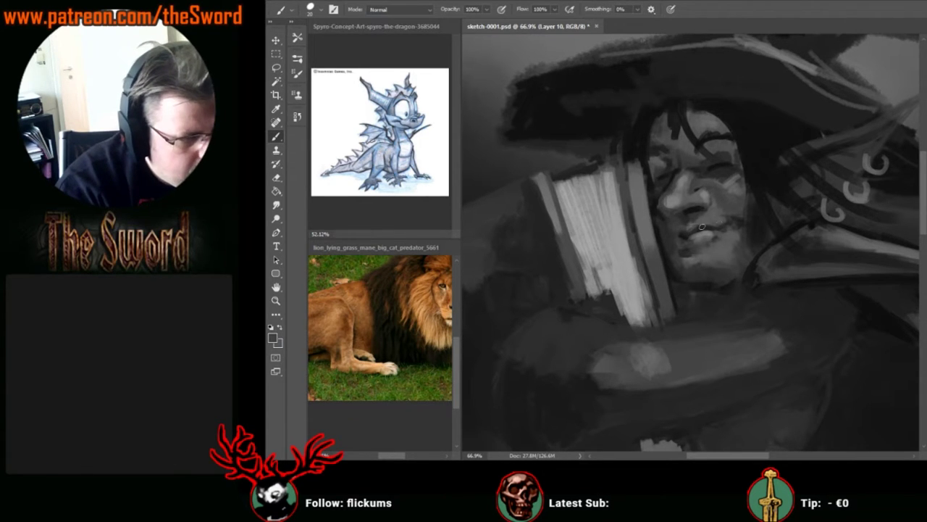
- Define the far nostril and the nose's outer contour with a fine brush and dark grays sampled beside the nose
{"action": "left_click_drag", "start_coordinate": [663, 200], "coordinate": [665, 211]}
{"action": "left_click", "coordinate": [661, 216], "text": "alt"}
{"action": "key", "text": "bracketleft"}
{"action": "key", "text": "bracketleft"}
{"action": "key", "text": "bracketleft"}
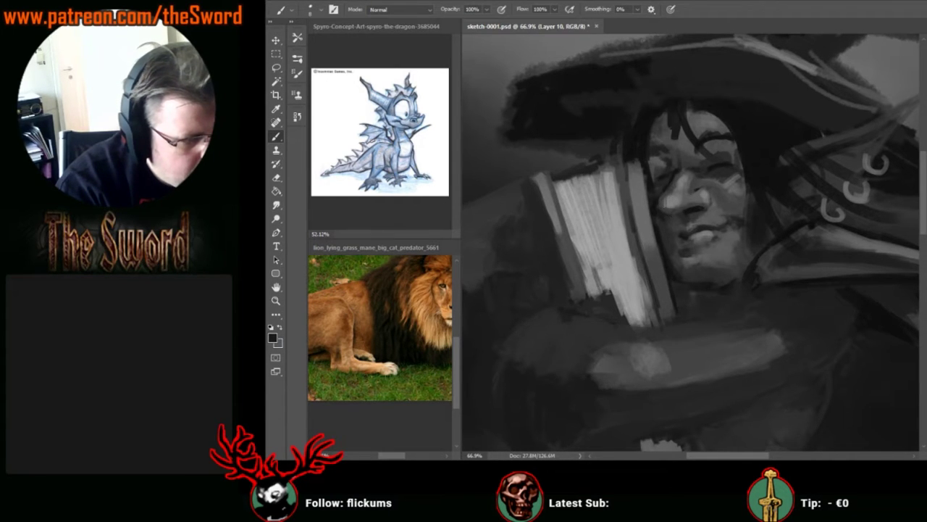
{"action": "left_click", "coordinate": [660, 205], "text": "alt"}
{"action": "key", "text": "bracketright"}
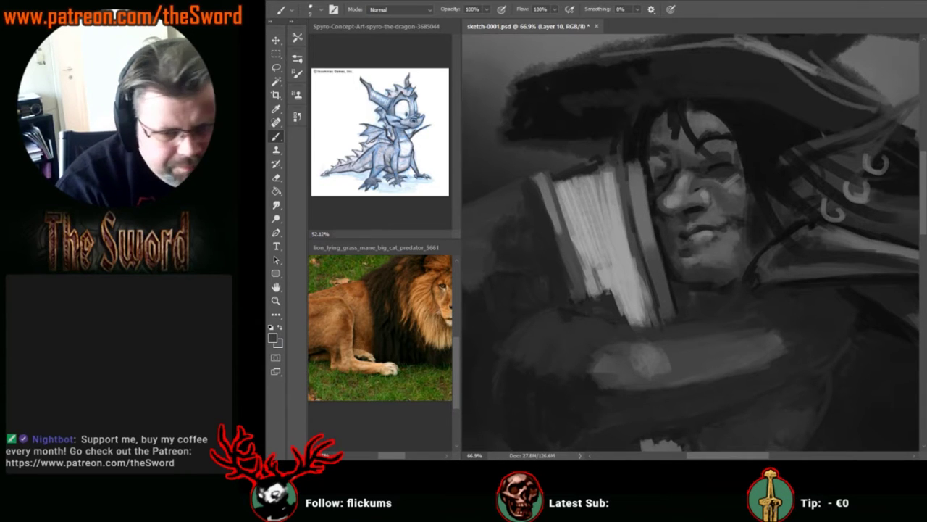
- Darken the side of the nose above the near nostril with a fine brush and a gray sampled near the eye
{"action": "key", "text": "x"}
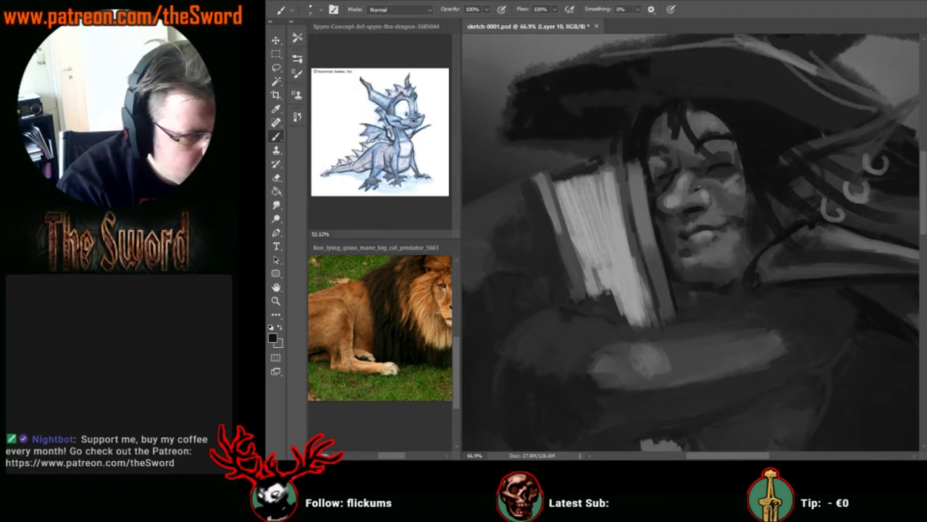
{"action": "left_click", "coordinate": [728, 170], "text": "alt"}
{"action": "key", "text": "bracketright"}
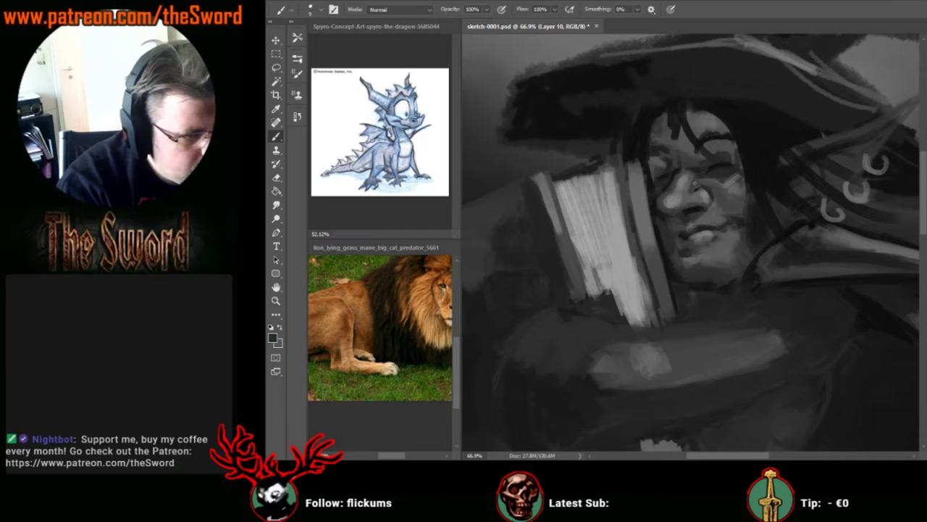
{"action": "key", "text": "bracketright"}
{"action": "key", "text": "bracketright"}
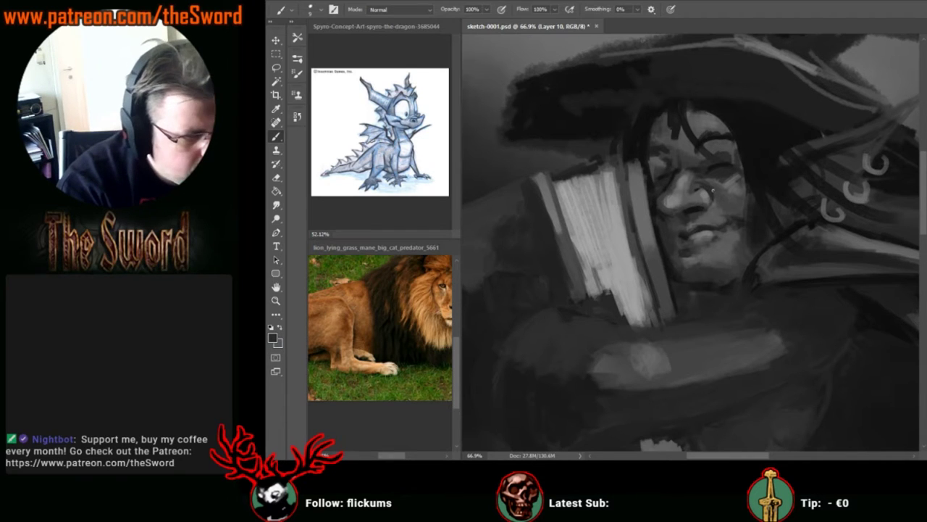
- Shape the near nostril's wing and its crease against the cheek with sampled gray, using a 10 to 20 px brush
{"action": "left_click", "coordinate": [700, 190], "text": "alt"}
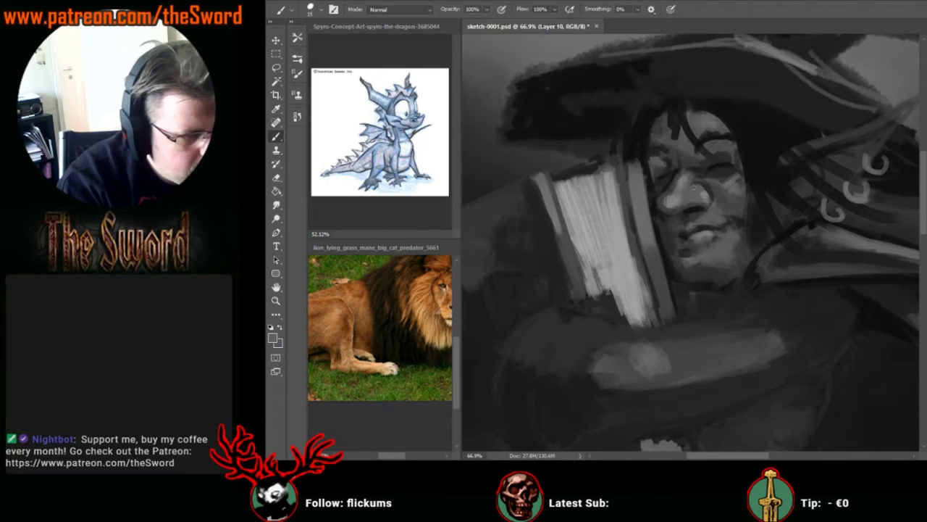
{"action": "key", "text": "bracketleft"}
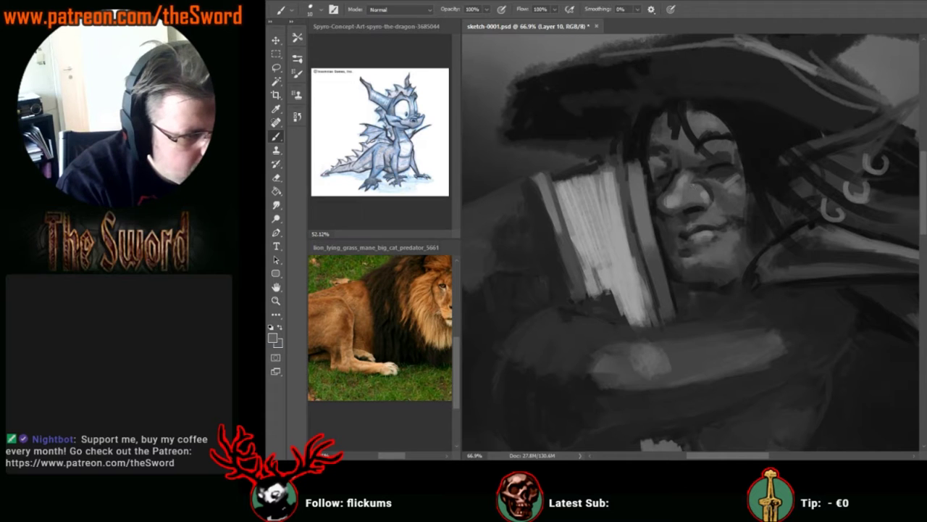
{"action": "key", "text": "x"}
{"action": "key", "text": "bracketright"}
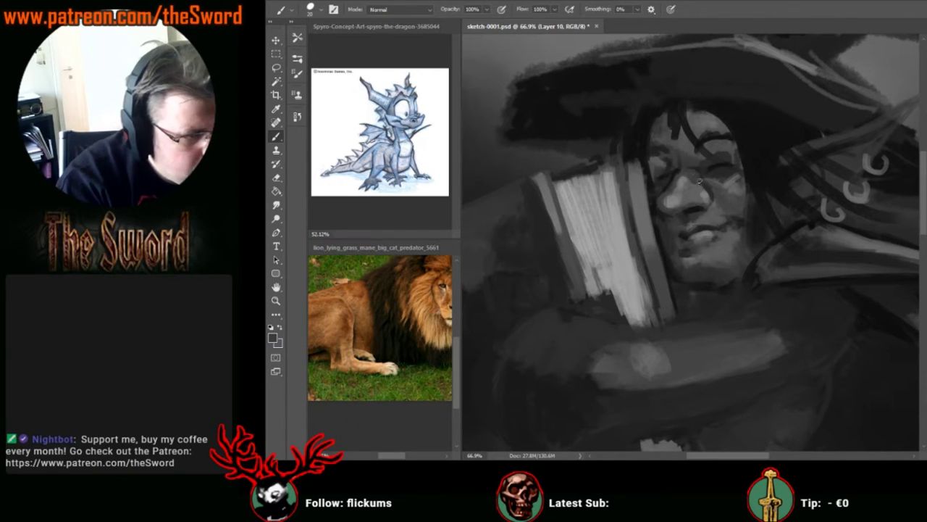
{"action": "key", "text": "bracketleft"}
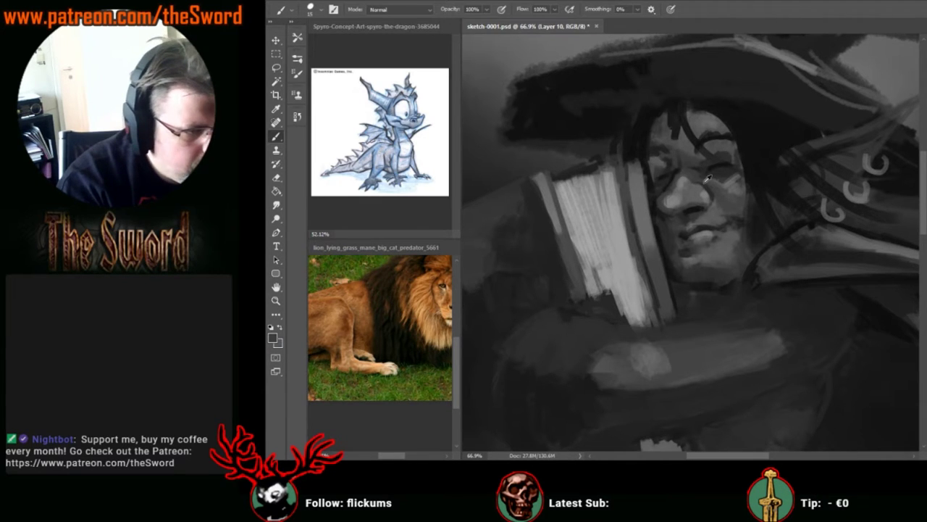
- Round out and blend the tip of the nose in mid gray with a larger brush of 35 to 45 px
{"action": "key", "text": "bracketright"}
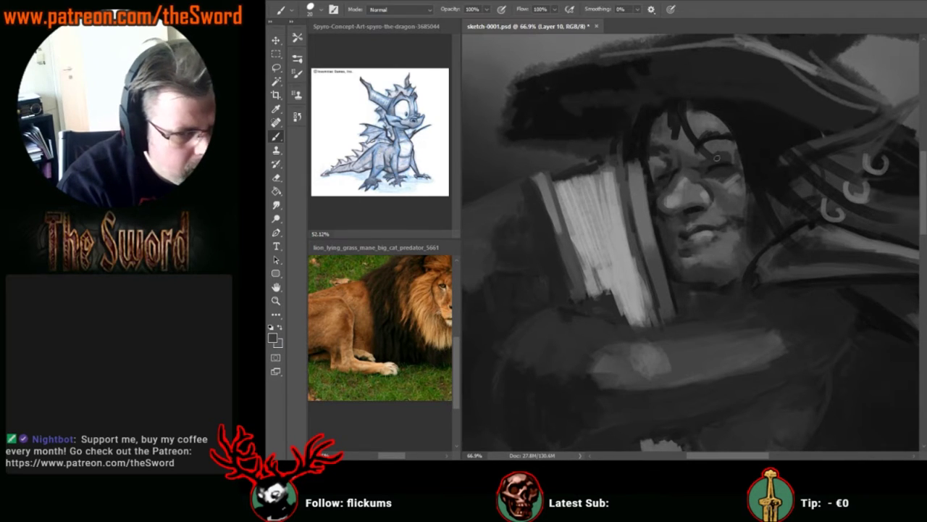
{"action": "key", "text": "bracketright"}
{"action": "key", "text": "bracketright"}
{"action": "key", "text": "bracketright"}
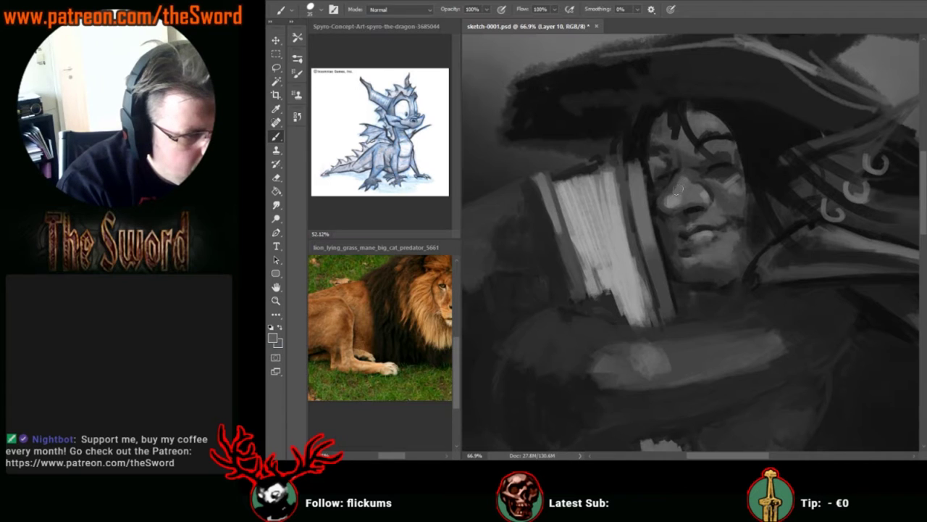
{"action": "key", "text": "bracketright"}
{"action": "key", "text": "bracketright"}
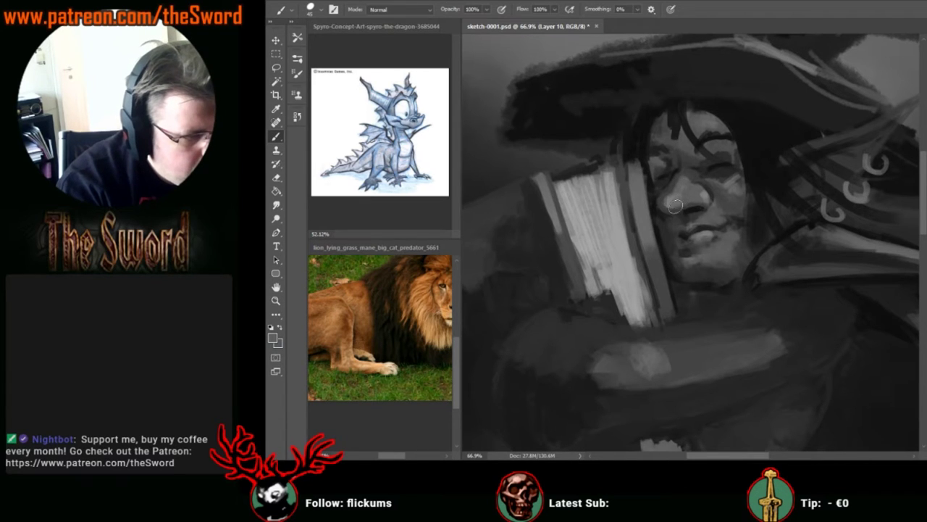
{"action": "key", "text": "bracketleft"}
{"action": "key", "text": "bracketleft"}
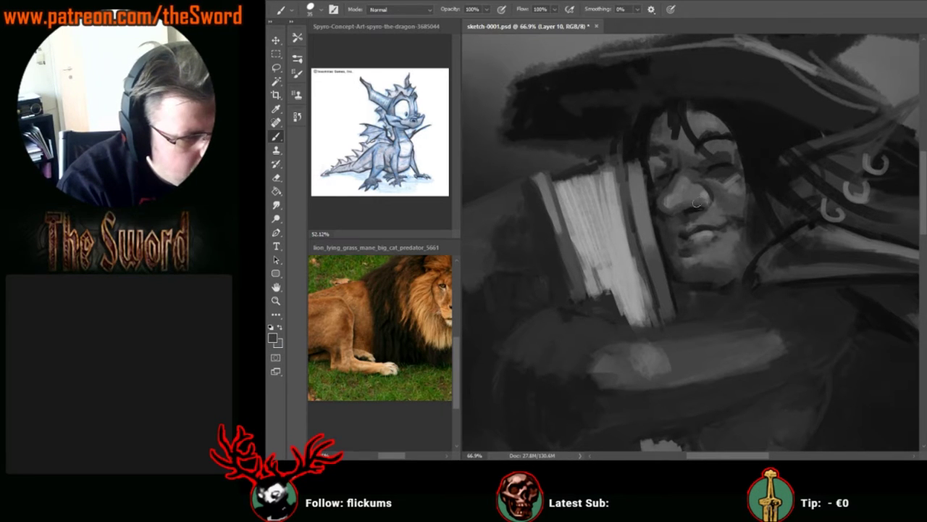
- Sharpen the dark nostril opening with an 8 px brush and the dark tone sampled from beneath the nose
{"action": "key", "text": "bracketleft"}
{"action": "key", "text": "bracketleft"}
{"action": "key", "text": "bracketleft"}
{"action": "left_click", "coordinate": [694, 209], "text": "alt"}
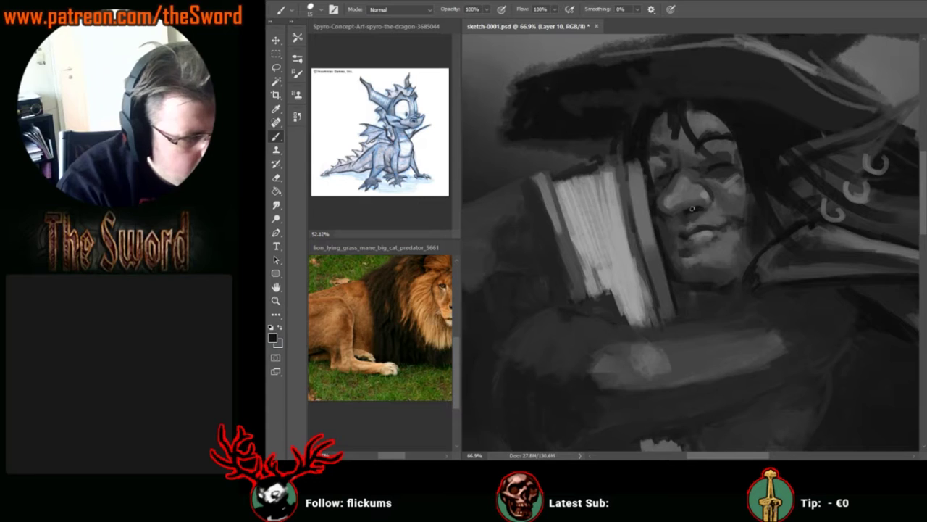
{"action": "key", "text": "bracketleft"}
{"action": "key", "text": "bracketleft"}
{"action": "key", "text": "bracketleft"}
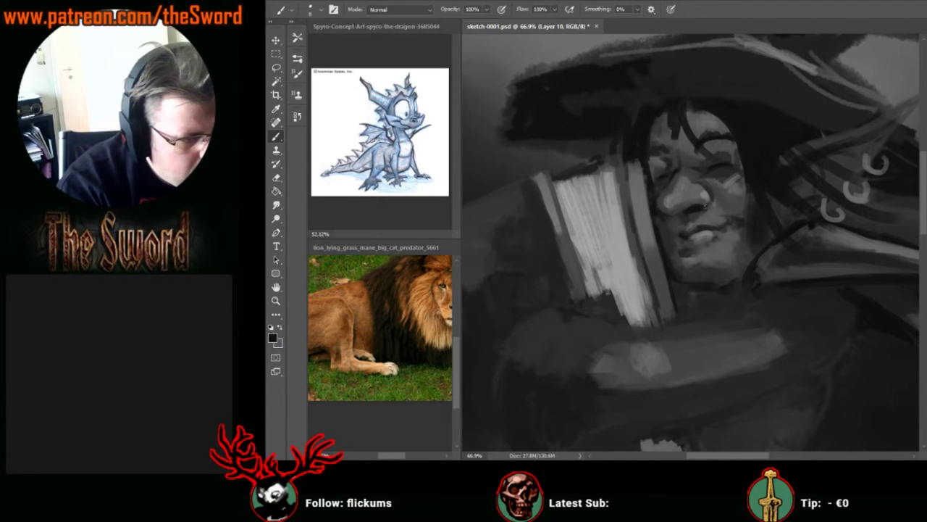
- Soften the near nostril's bright wing with gray sampled from its edge and a 15 px brush
{"action": "left_click", "coordinate": [707, 199], "text": "alt"}
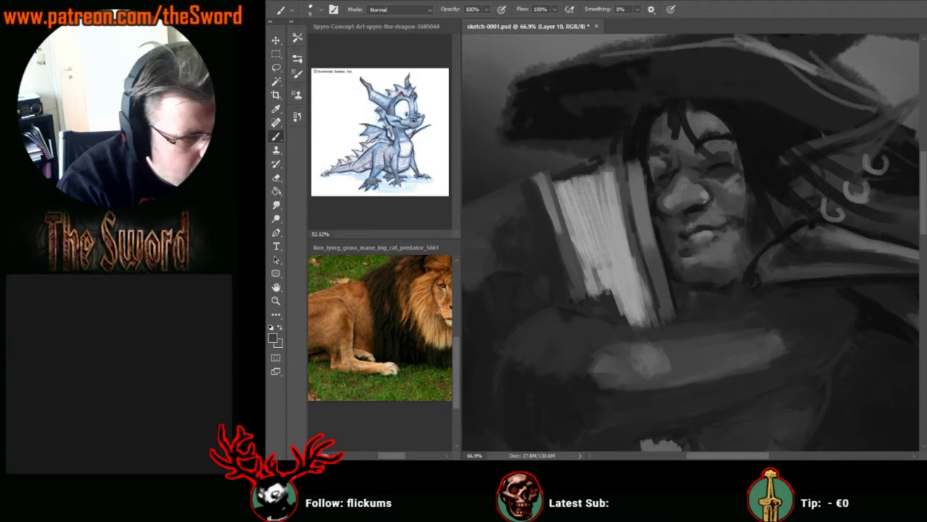
{"action": "key", "text": "bracketright"}
{"action": "key", "text": "bracketright"}
{"action": "key", "text": "bracketright"}
{"action": "key", "text": "bracketright"}
{"action": "key", "text": "bracketright"}
{"action": "key", "text": "bracketright"}
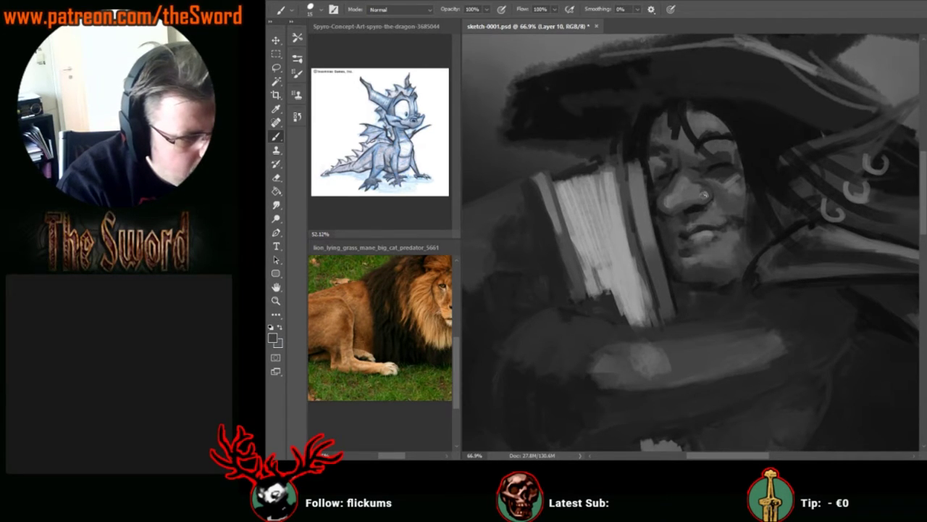
- Blend the upper part of the nostril wing into the nose bridge with sampled gray and a 25 px brush
{"action": "left_click", "coordinate": [702, 192], "text": "alt"}
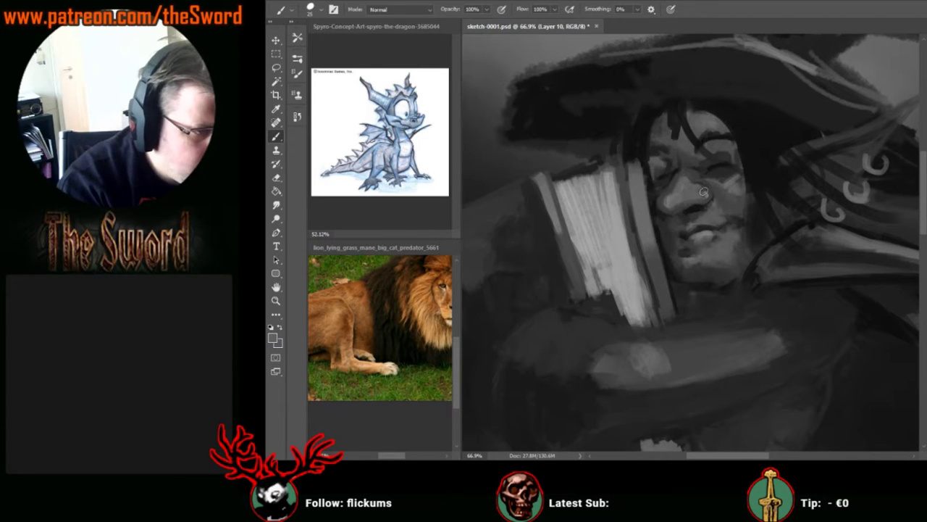
{"action": "key", "text": "bracketright"}
{"action": "key", "text": "bracketright"}
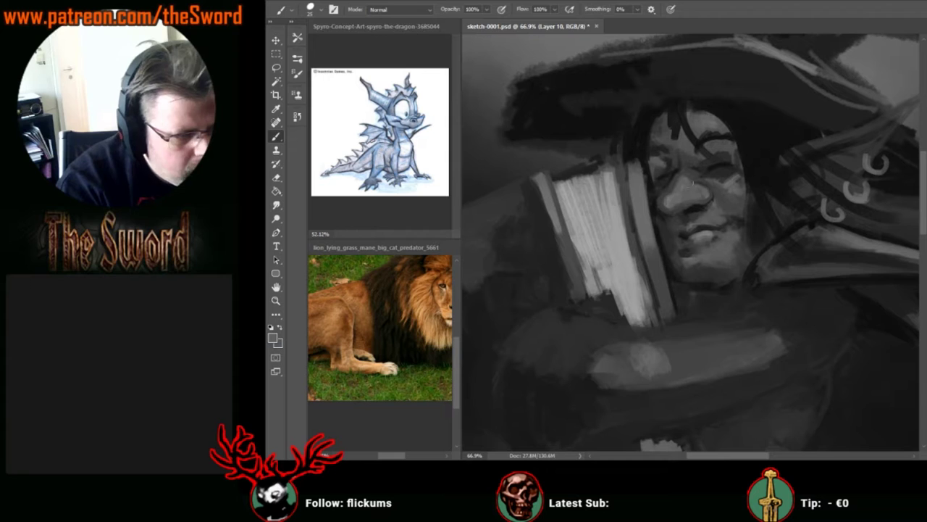
{"action": "key", "text": "bracketleft"}
{"action": "key", "text": "bracketleft"}
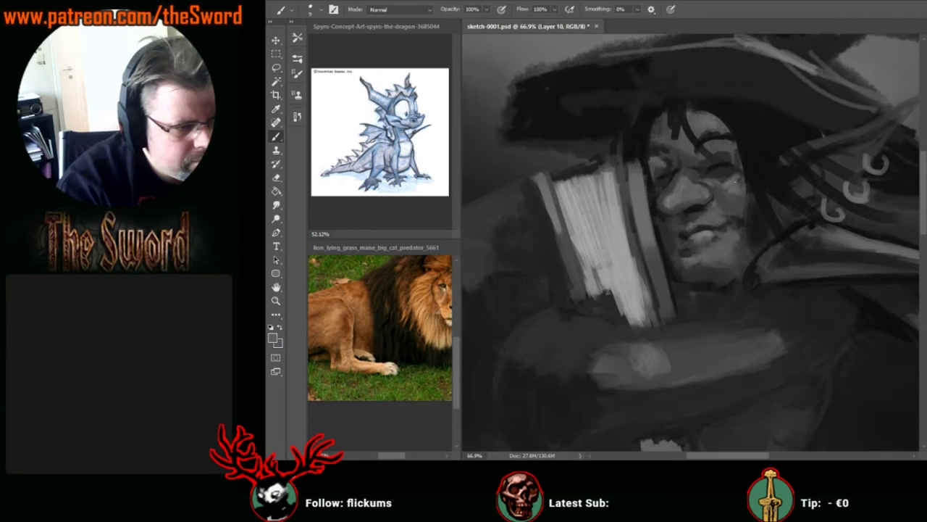
- Paint the near eye open with a light spot and model the lid and skin around it with a 20 to 30 px brush
{"action": "key", "text": "bracketright"}
{"action": "key", "text": "bracketright"}
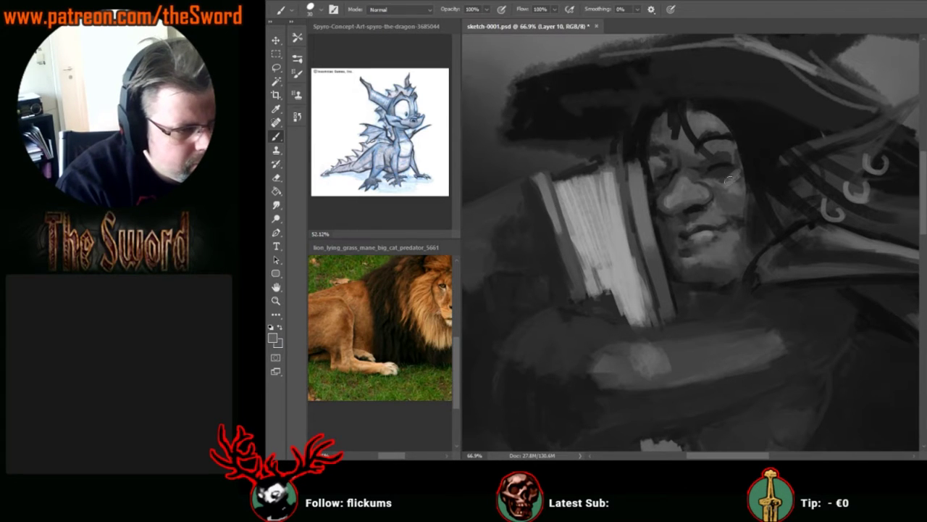
{"action": "key", "text": "bracketleft"}
{"action": "key", "text": "bracketleft"}
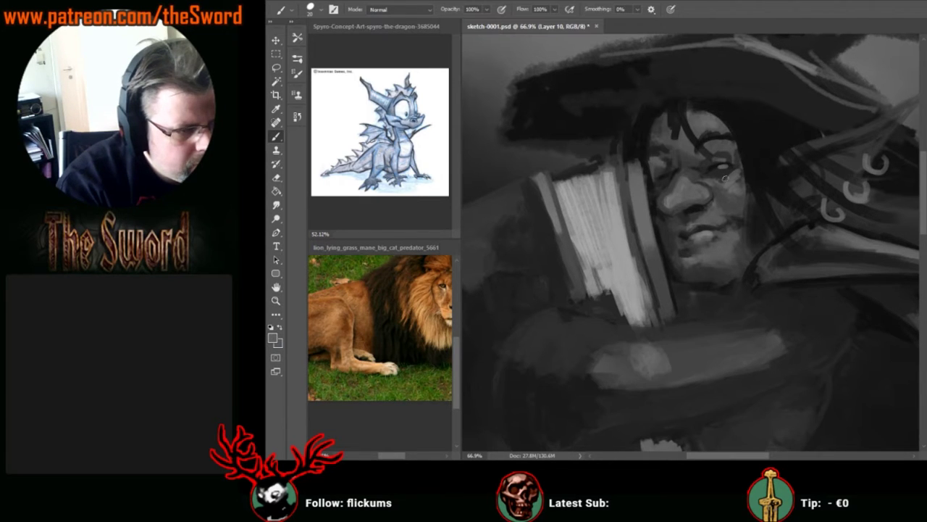
{"action": "key", "text": "bracketright"}
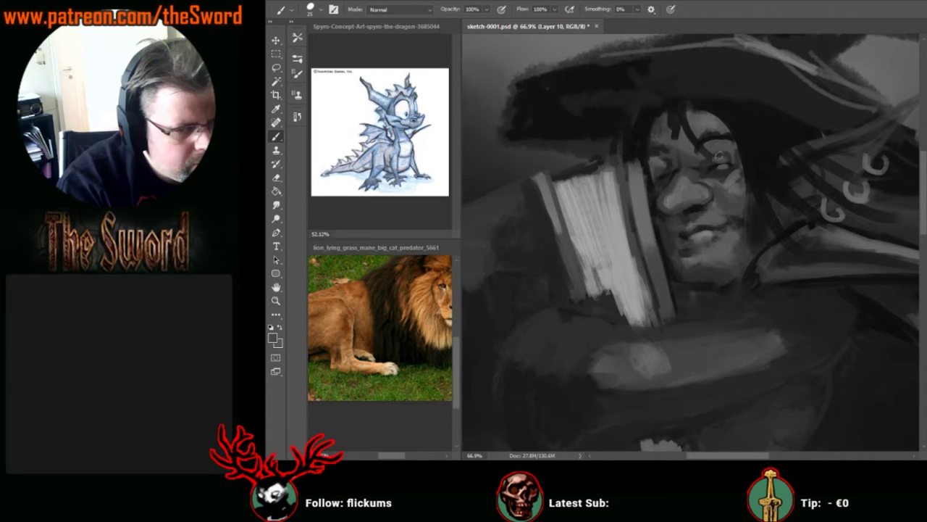
{"action": "key", "text": "bracketleft"}
{"action": "key", "text": "bracketleft"}
- Strengthen the near eye's dark lid lines with a 10 px brush and a dark tone sampled from the eye's inner corner
{"action": "left_click", "coordinate": [713, 168], "text": "alt"}
{"action": "key", "text": "bracketleft"}
{"action": "key", "text": "bracketleft"}
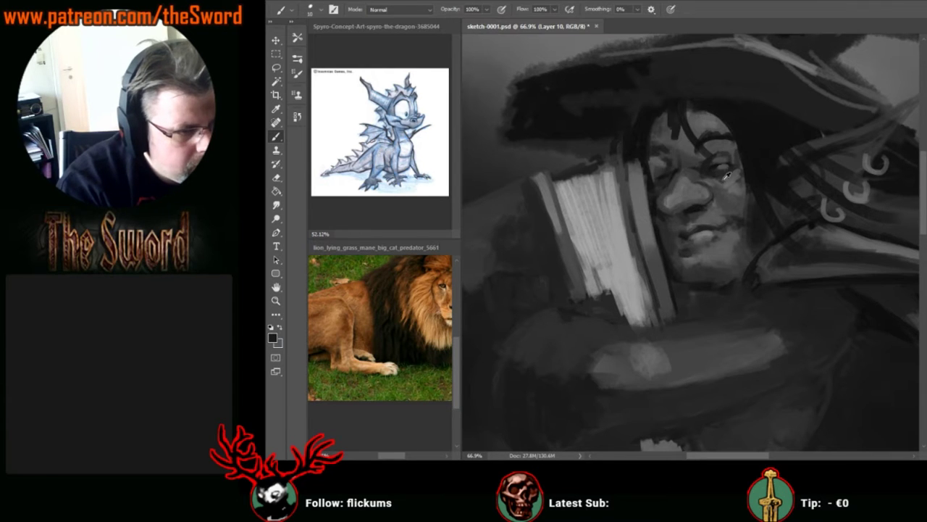
{"action": "key", "text": "bracketright"}
{"action": "key", "text": "bracketright"}
{"action": "key", "text": "bracketright"}
{"action": "key", "text": "bracketright"}
{"action": "key", "text": "bracketright"}
{"action": "key", "text": "bracketright"}
{"action": "key", "text": "bracketright"}
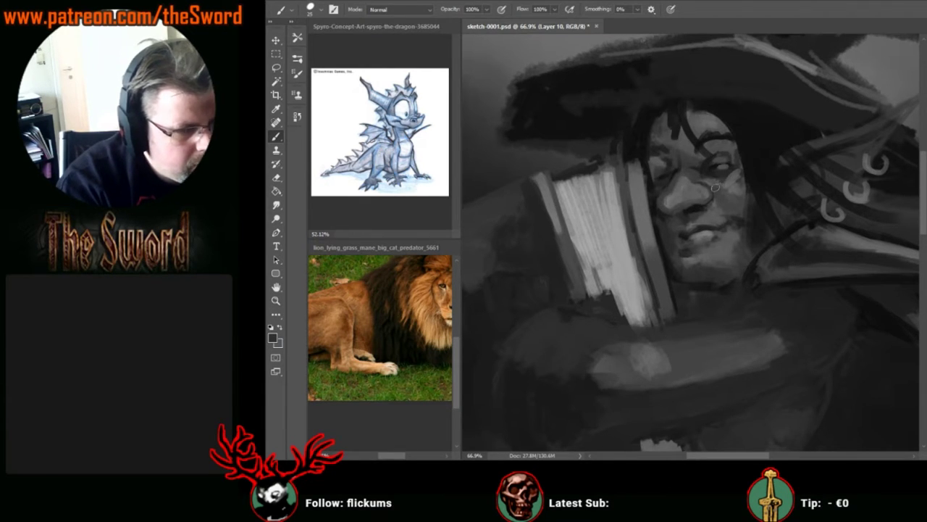
- Model the cheek and lower lid below the near eye with a 25 px brush and gray sampled from the cheek
{"action": "left_click_drag", "start_coordinate": [715, 184], "coordinate": [733, 187]}
{"action": "left_click", "coordinate": [736, 180], "text": "alt"}
{"action": "key", "text": "bracketright"}
{"action": "key", "text": "bracketright"}
{"action": "key", "text": "bracketleft"}
{"action": "key", "text": "bracketleft"}
{"action": "key", "text": "bracketleft"}
{"action": "key", "text": "bracketleft"}
{"action": "key", "text": "bracketleft"}
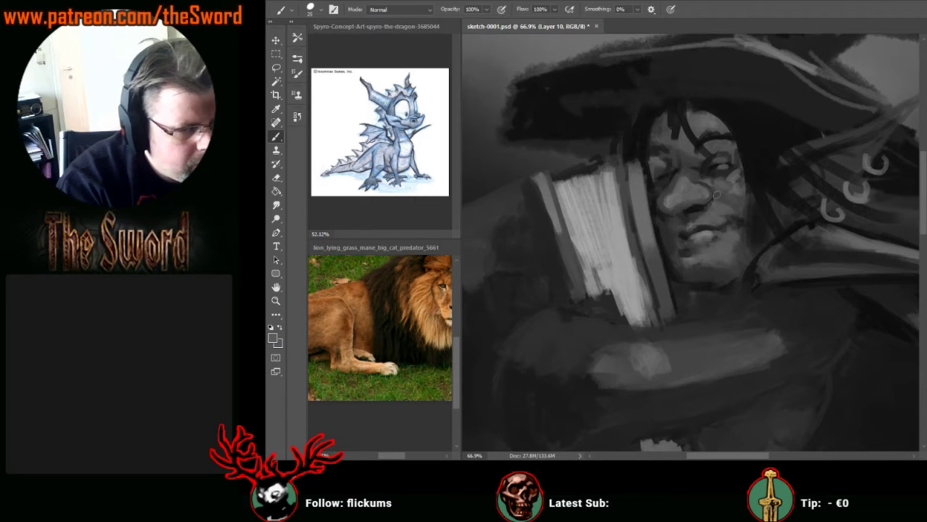
- Model the skin below and beside the near eye with a 15 to 25 px brush and a dark tone sampled from the eye
{"action": "key", "text": "bracketleft"}
{"action": "key", "text": "bracketleft"}
{"action": "key", "text": "bracketleft"}
{"action": "key", "text": "bracketleft"}
{"action": "key", "text": "bracketleft"}
{"action": "key", "text": "bracketleft"}
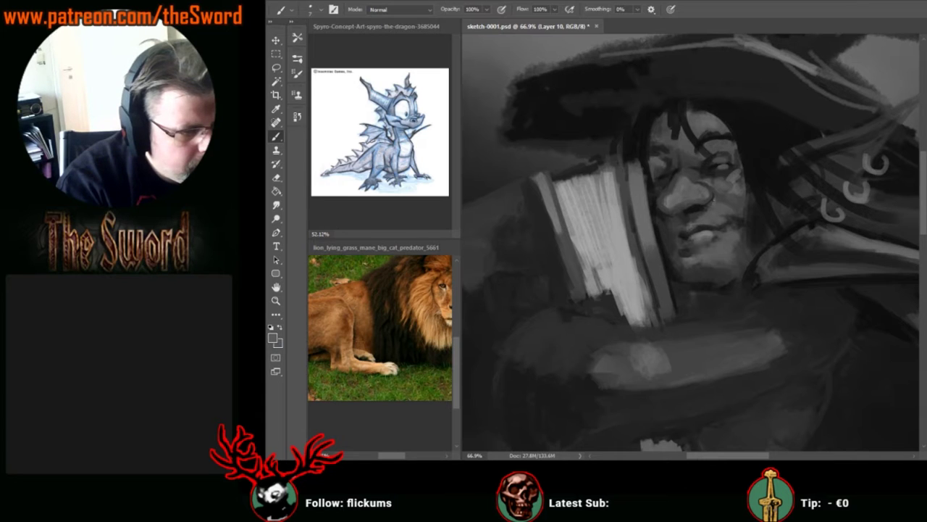
{"action": "left_click", "coordinate": [728, 170], "text": "alt"}
{"action": "key", "text": "bracketright"}
{"action": "key", "text": "bracketright"}
{"action": "key", "text": "bracketright"}
{"action": "key", "text": "bracketright"}
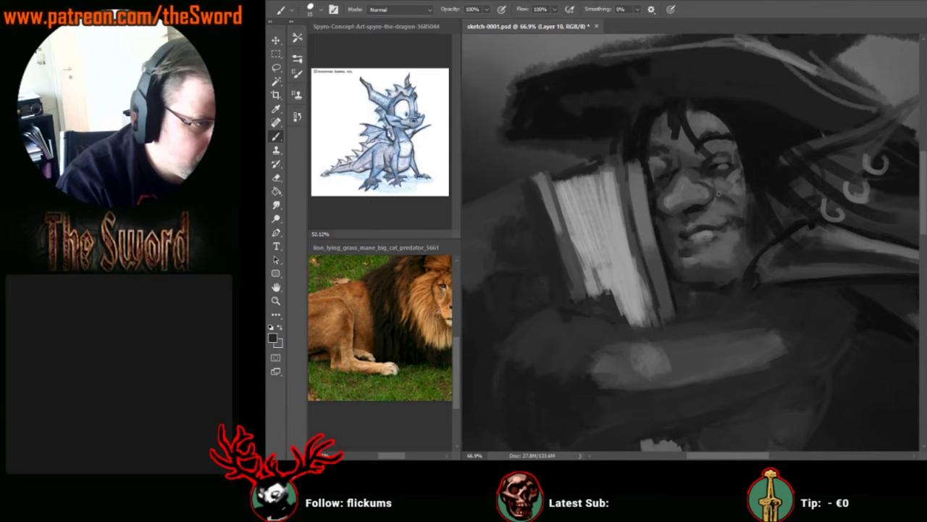
{"action": "key", "text": "bracketright"}
{"action": "key", "text": "bracketright"}
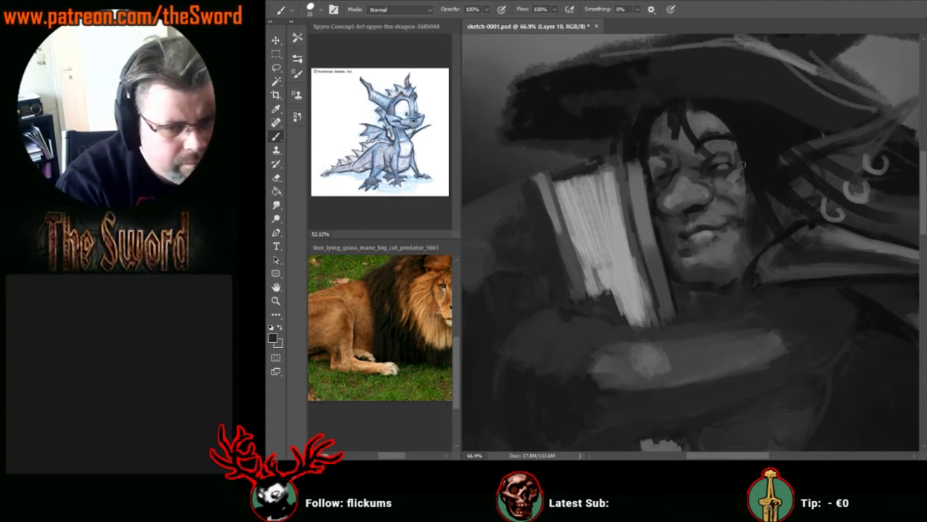
- Redefine the near eye's lids with a 10 px brush and gray sampled beside the eye's inner corner
{"action": "left_click", "coordinate": [699, 170], "text": "alt"}
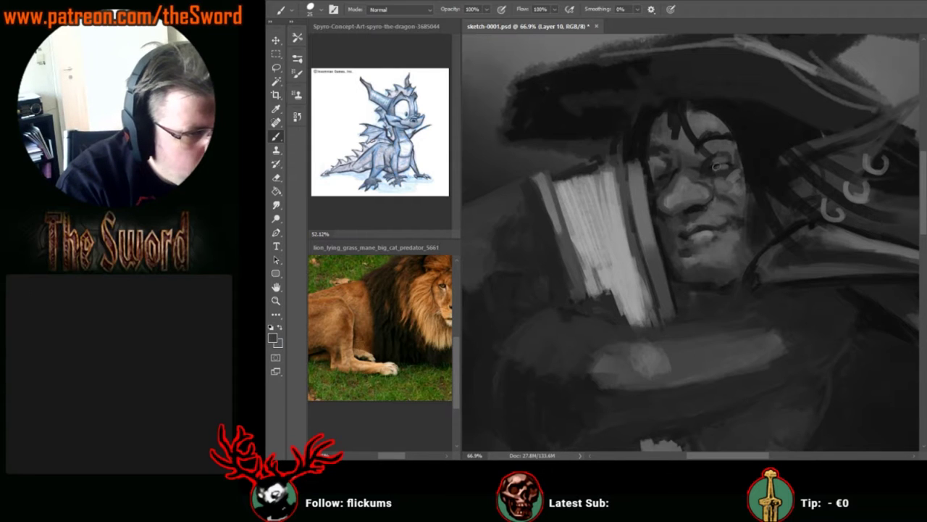
{"action": "key", "text": "bracketleft"}
{"action": "key", "text": "bracketleft"}
{"action": "key", "text": "bracketleft"}
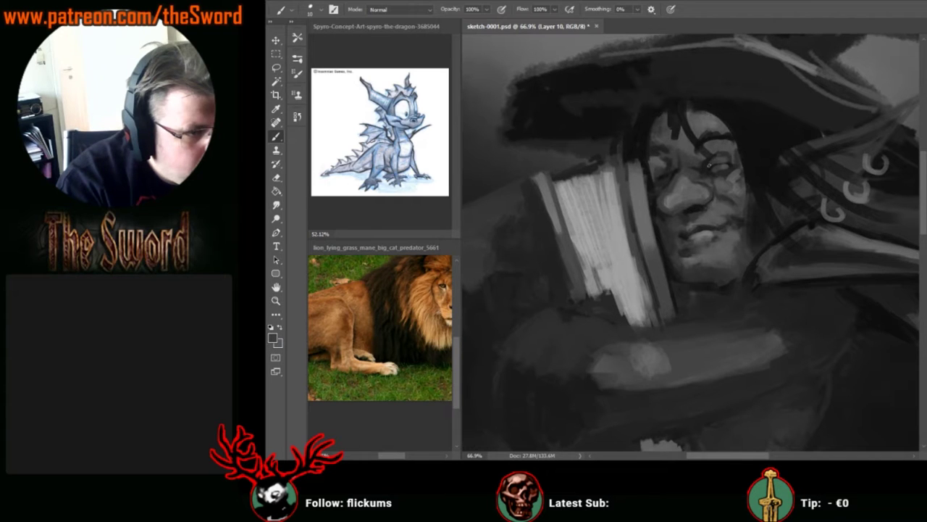
- Shade the near eye's upper socket below the brow with a 45 px brush and a tone sampled beside the eye
{"action": "key", "text": "bracketright"}
{"action": "key", "text": "bracketright"}
{"action": "key", "text": "bracketright"}
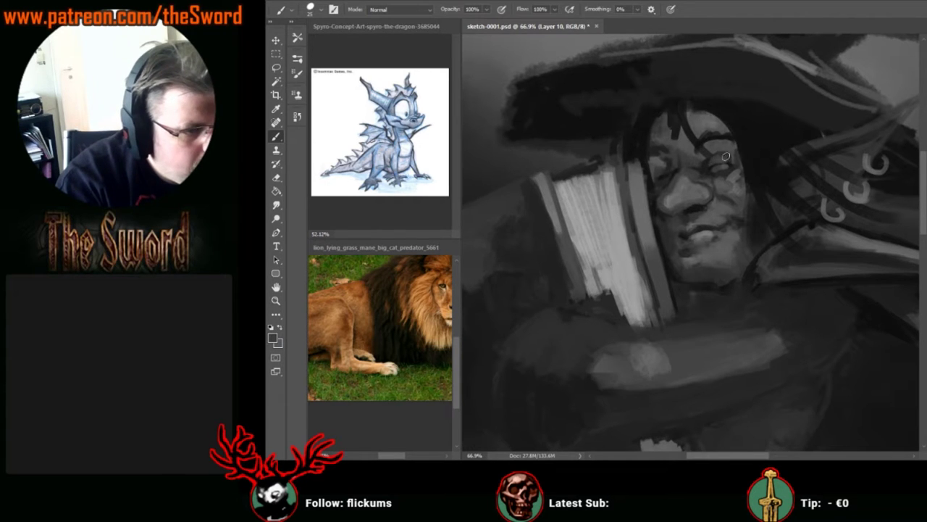
{"action": "key", "text": "bracketright"}
{"action": "key", "text": "bracketright"}
{"action": "key", "text": "bracketright"}
{"action": "key", "text": "bracketright"}
{"action": "left_click", "coordinate": [738, 160], "text": "alt"}
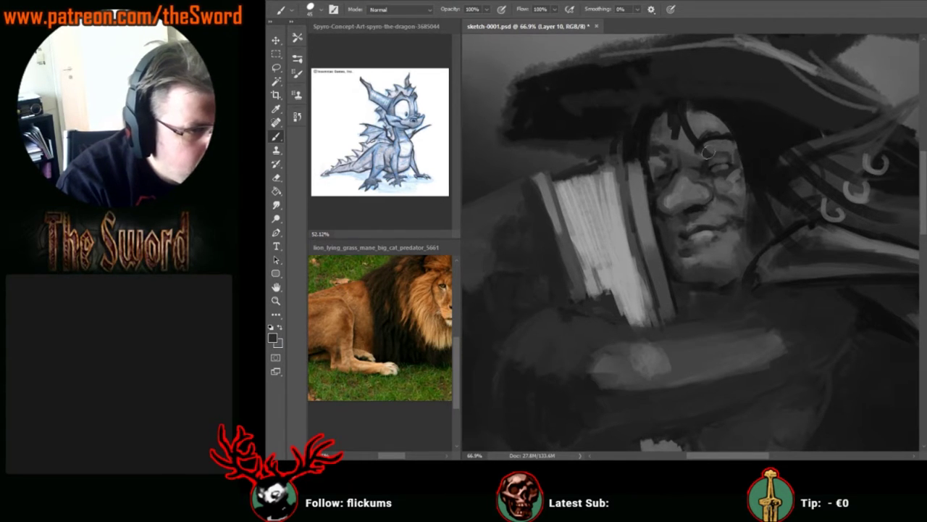
{"action": "mouse_move", "coordinate": [708, 152]}
{"action": "left_mouse_down"}
{"action": "mouse_move", "coordinate": [735, 165]}
{"action": "mouse_move", "coordinate": [729, 150]}
{"action": "mouse_move", "coordinate": [707, 152]}
{"action": "mouse_move", "coordinate": [730, 157]}
{"action": "mouse_move", "coordinate": [714, 148]}
{"action": "left_mouse_up"}
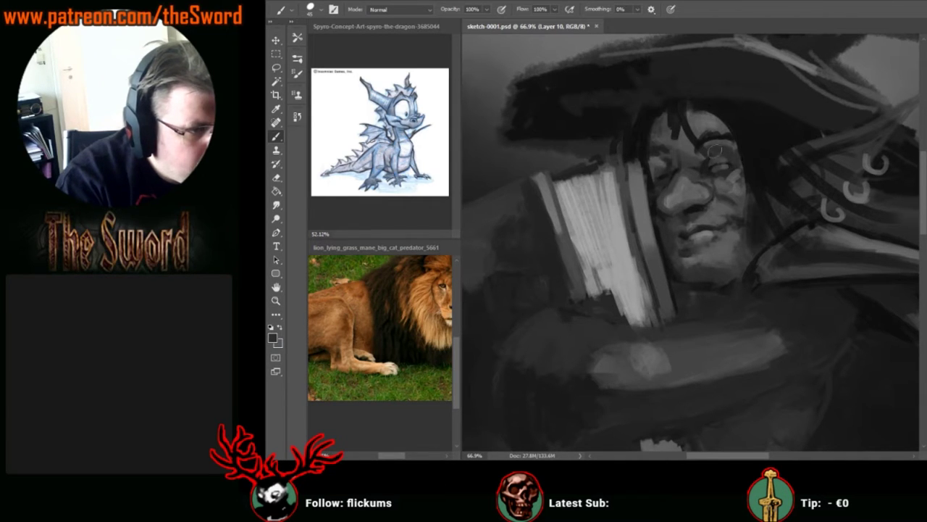
- Darken the inner eye corner, nose bridge and far eye socket with a 35 to 45 px brush
{"action": "key", "text": "bracketleft"}
{"action": "key", "text": "bracketleft"}
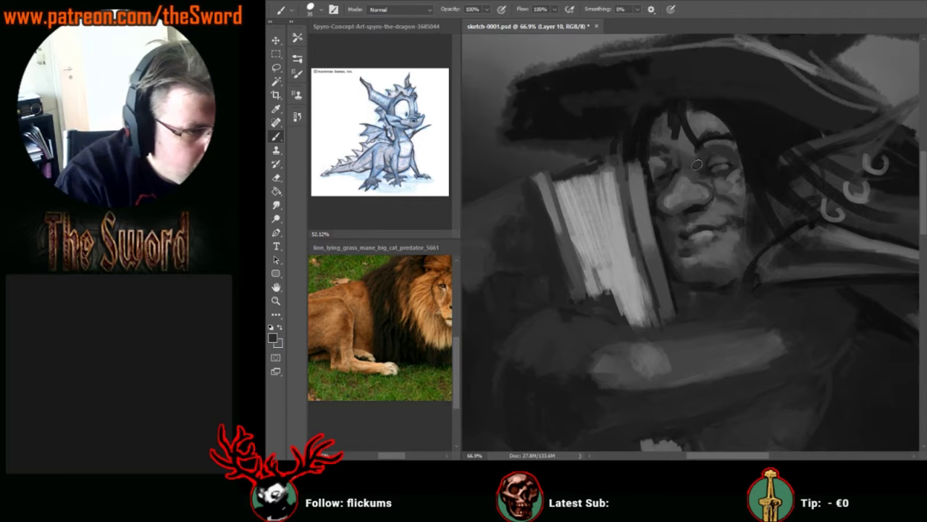
{"action": "key", "text": "bracketright"}
{"action": "key", "text": "bracketright"}
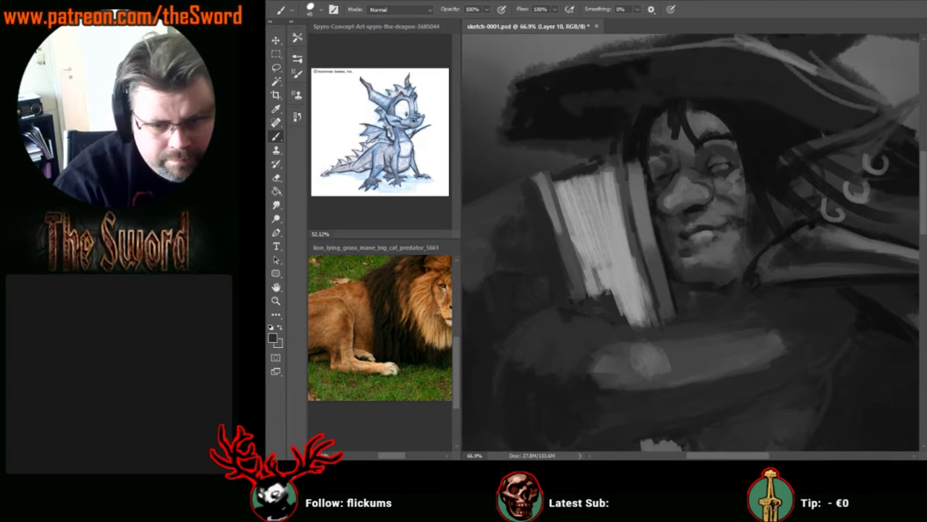
- Flip the canvas horizontally to check the face mirrored
{"action": "key", "text": "z"}
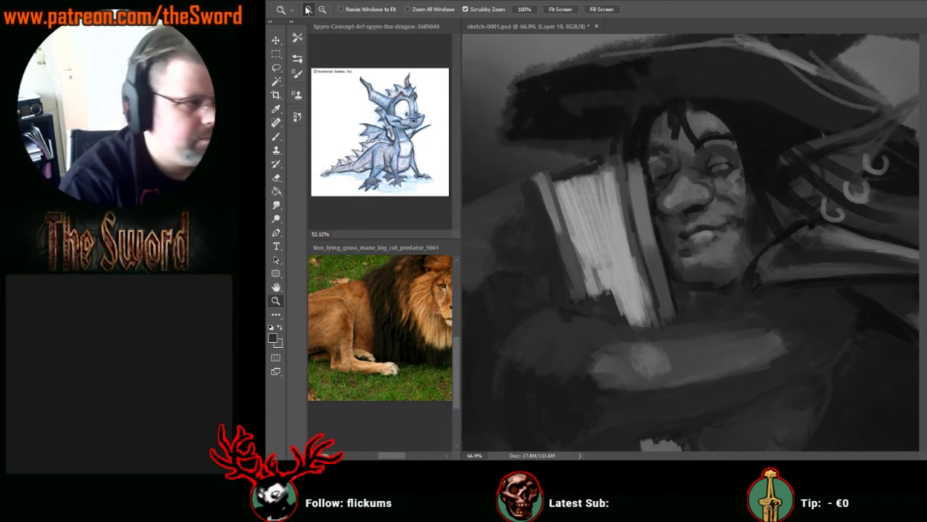
{"action": "left_click", "coordinate": [330, 1]}
{"action": "mouse_move", "coordinate": [357, 94]}
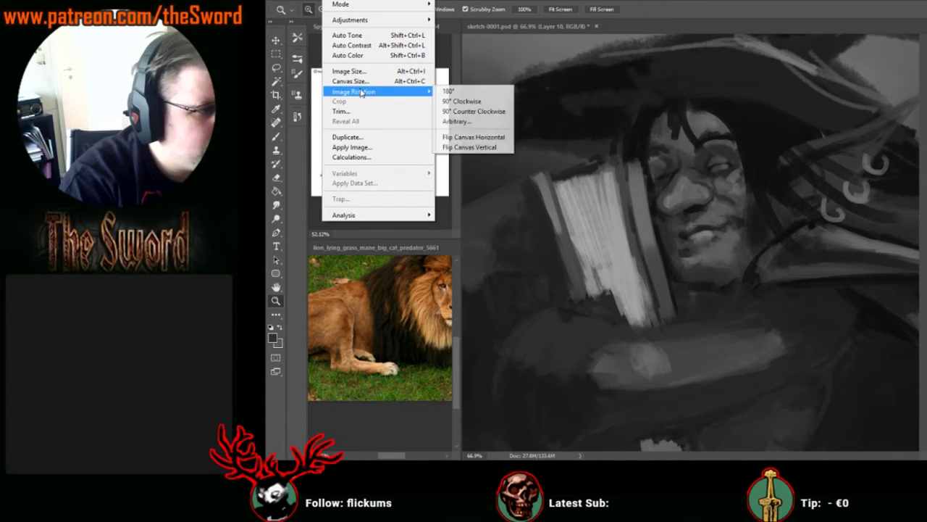
{"action": "left_click", "coordinate": [449, 138]}
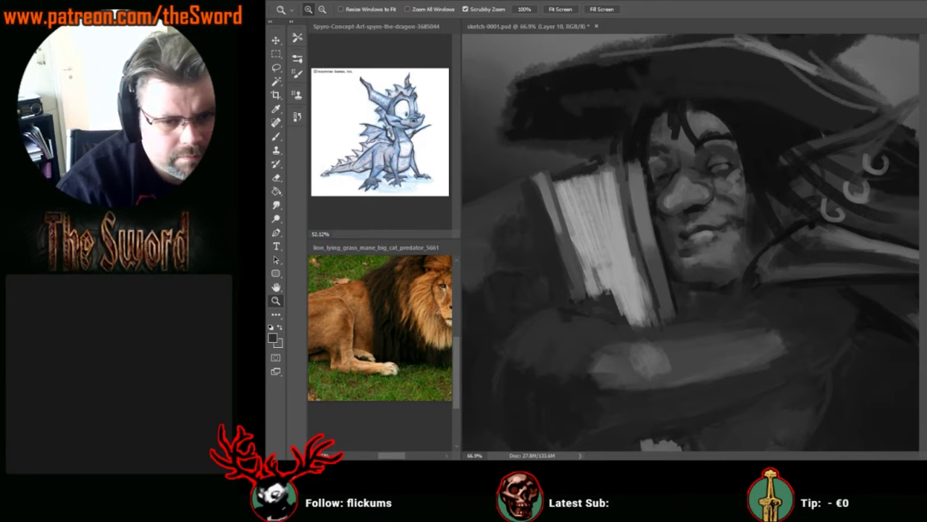
- Deepen the shadow under the nose and nostril on a new layer with a 20 to 30 px brush, working at 100% zoom
{"action": "left_click", "coordinate": [688, 190]}
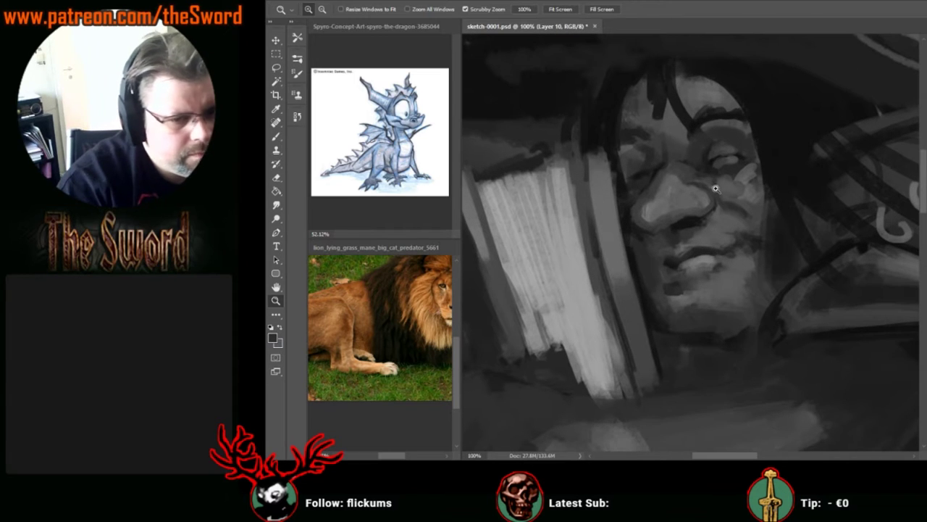
{"action": "left_click", "coordinate": [277, 136]}
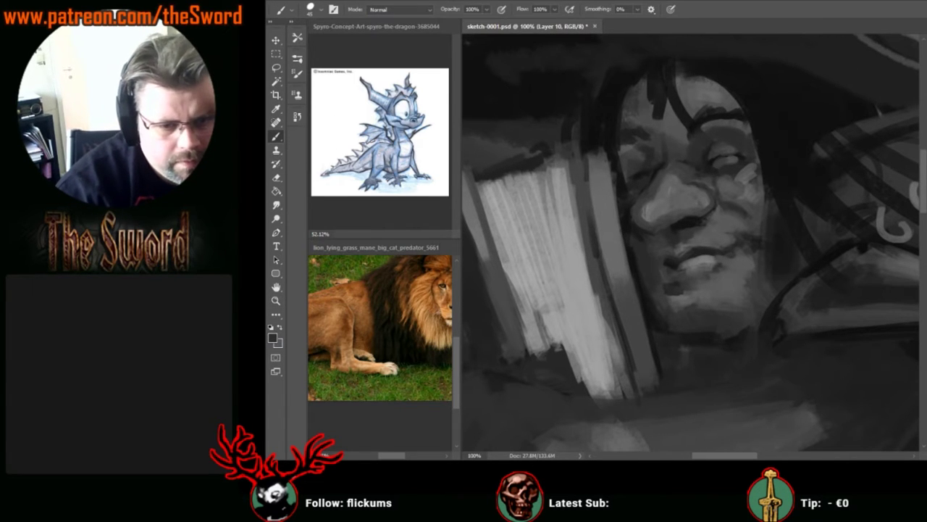
{"action": "key", "text": "bracketleft"}
{"action": "key", "text": "bracketleft"}
{"action": "key", "text": "bracketleft"}
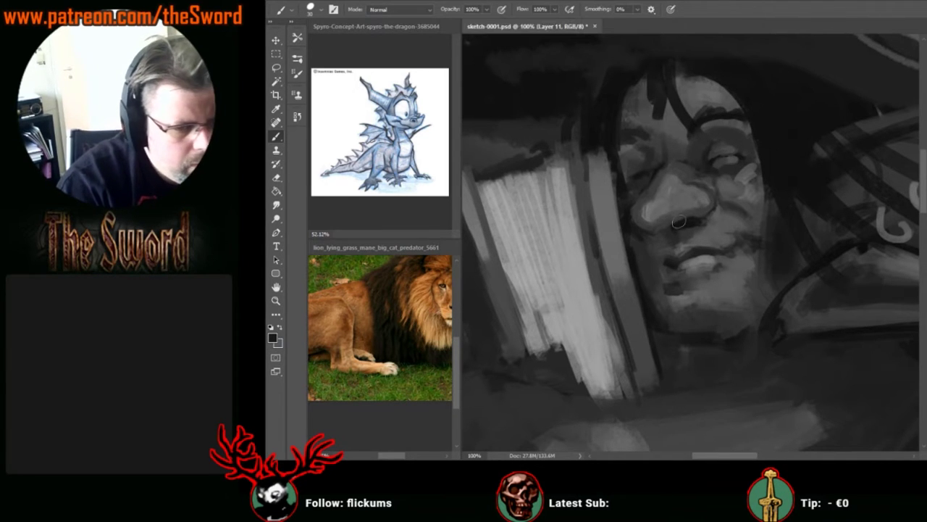
{"action": "key", "text": "bracketright"}
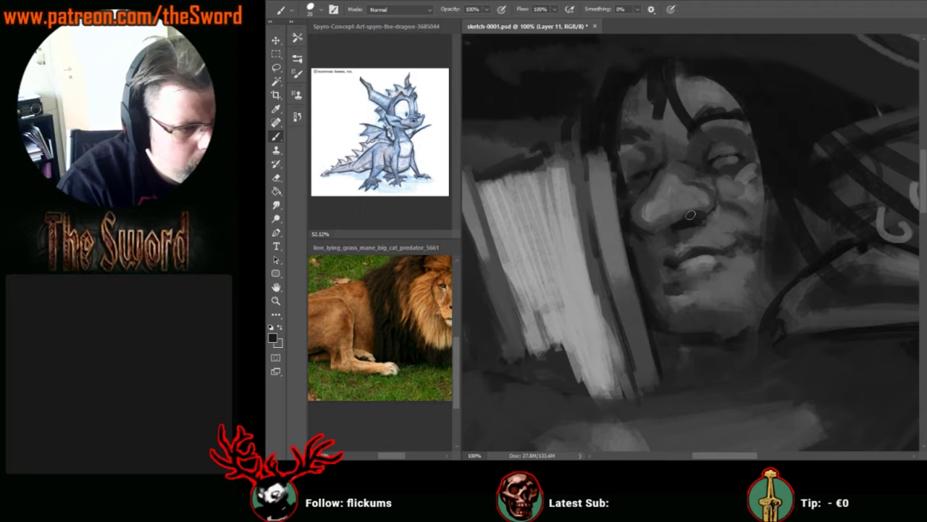
{"action": "key", "text": "bracketleft"}
{"action": "key", "text": "bracketleft"}
{"action": "key", "text": "bracketright"}
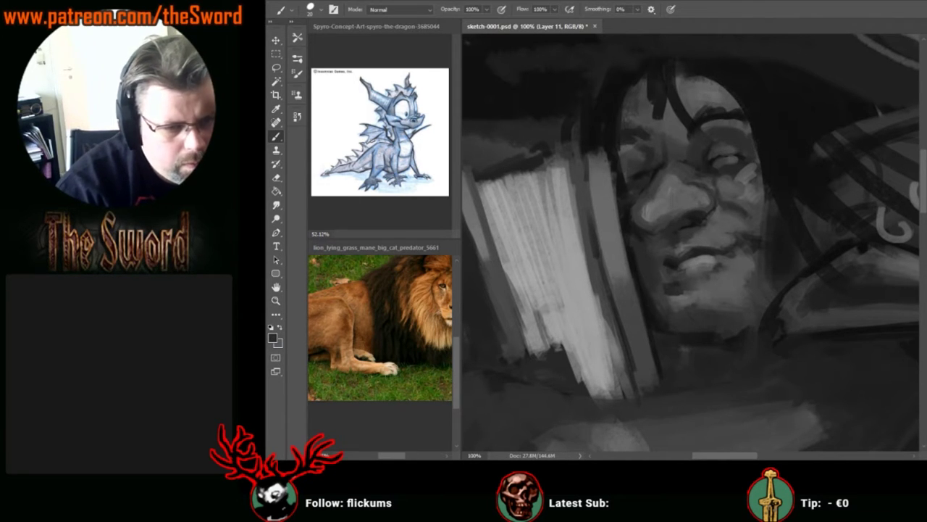
- Lighten the upper lip area below the nostril with a light gray and a brush of about 25 px
{"action": "left_click", "coordinate": [683, 230], "text": "alt"}
{"action": "mouse_move", "coordinate": [707, 225]}
{"action": "left_mouse_down"}
{"action": "mouse_move", "coordinate": [697, 237]}
{"action": "mouse_move", "coordinate": [707, 236]}
{"action": "left_mouse_up"}
{"action": "key", "text": "bracketright"}
{"action": "key", "text": "bracketright"}
{"action": "key", "text": "bracketright"}
{"action": "key", "text": "bracketright"}
{"action": "key", "text": "bracketright"}
{"action": "key", "text": "bracketright"}
{"action": "key", "text": "bracketleft"}
{"action": "key", "text": "bracketleft"}
{"action": "key", "text": "bracketleft"}
{"action": "key", "text": "bracketleft"}
{"action": "key", "text": "bracketleft"}
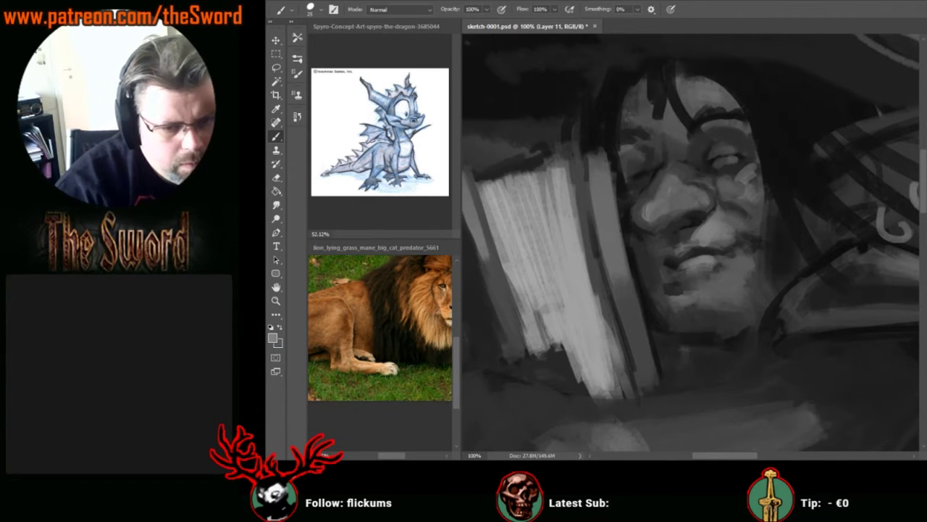
- Reshape the nostril wing's edge with a dark tone and a 15 to 20 px brush
{"action": "key", "text": "d"}
{"action": "key", "text": "bracketleft"}
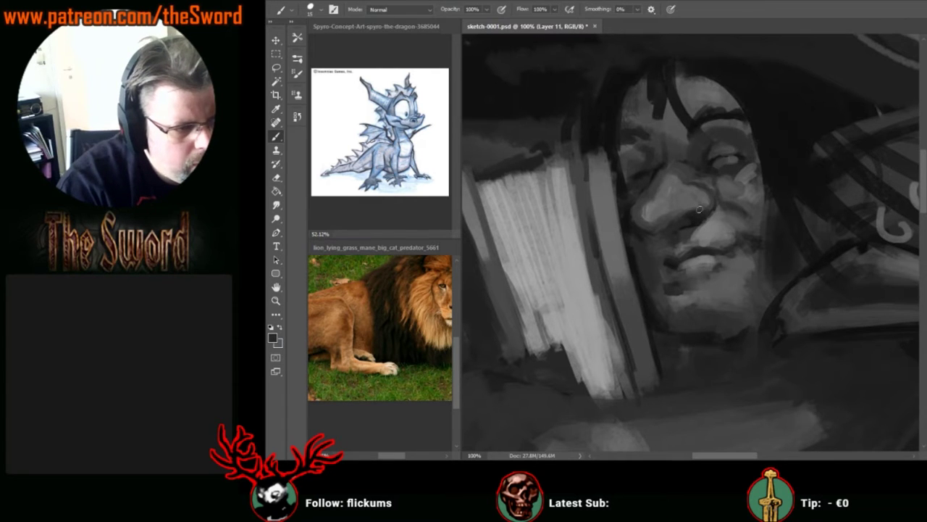
{"action": "key", "text": "bracketleft"}
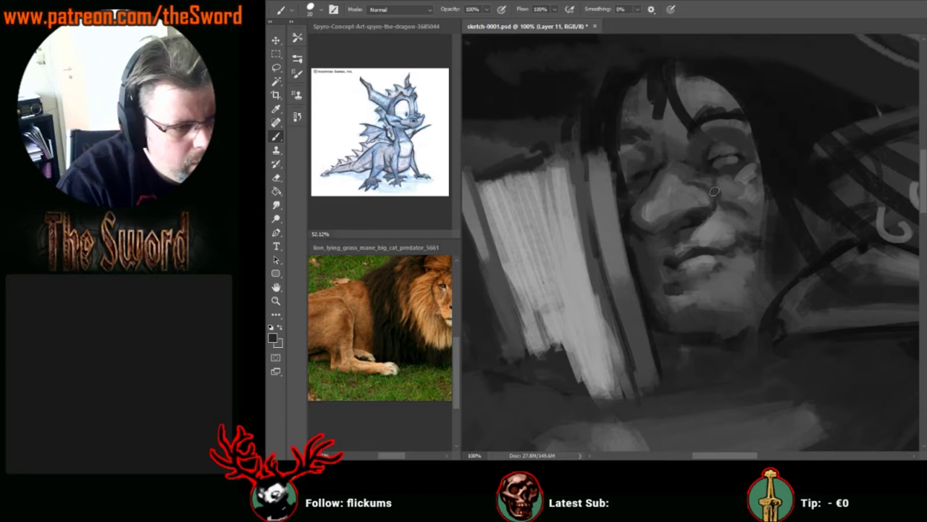
- Darken the cheek below the near eye with broad strokes of a 40 px brush
{"action": "key", "text": "bracketright"}
{"action": "key", "text": "bracketright"}
{"action": "key", "text": "bracketright"}
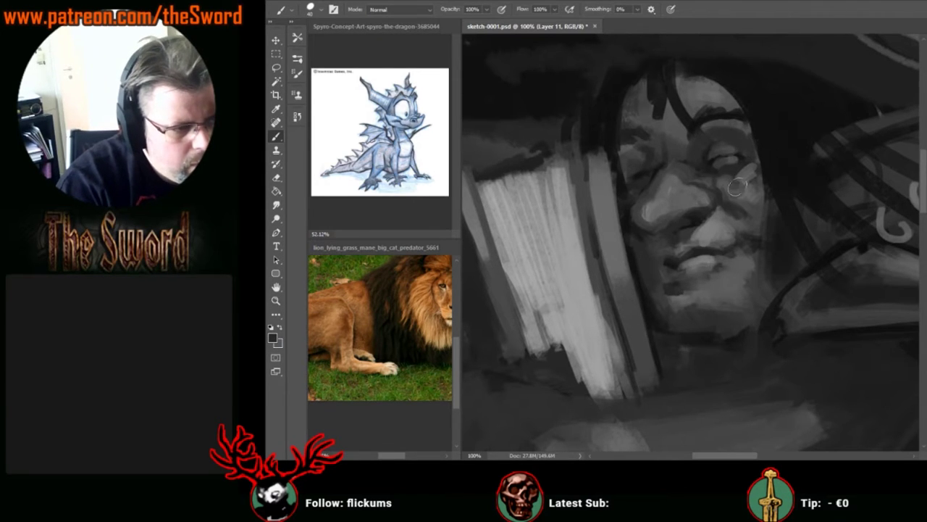
{"action": "left_click_drag", "start_coordinate": [722, 181], "coordinate": [749, 209]}
- Add a small bright highlight on the cheekbone beside the near eye with a small light brush
{"action": "key", "text": "bracketleft"}
{"action": "key", "text": "bracketleft"}
{"action": "key", "text": "bracketleft"}
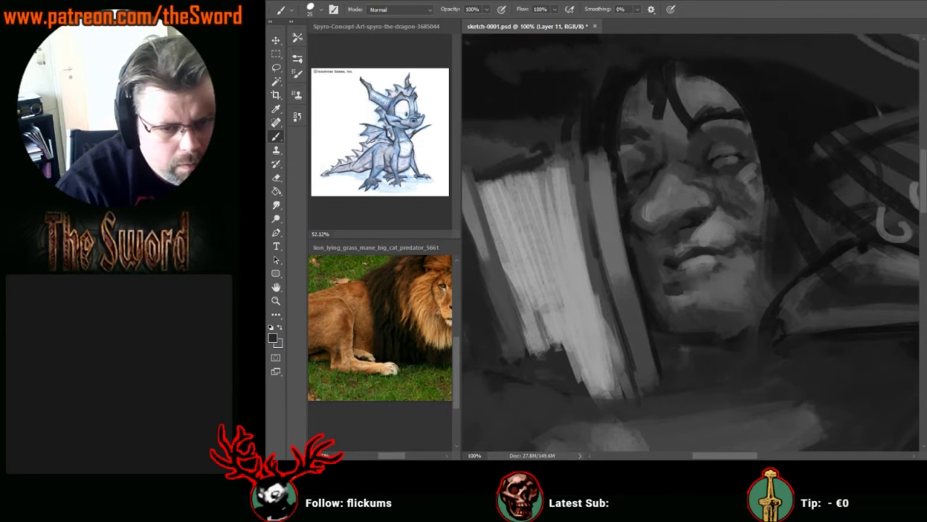
{"action": "left_click_drag", "start_coordinate": [753, 169], "coordinate": [749, 176]}
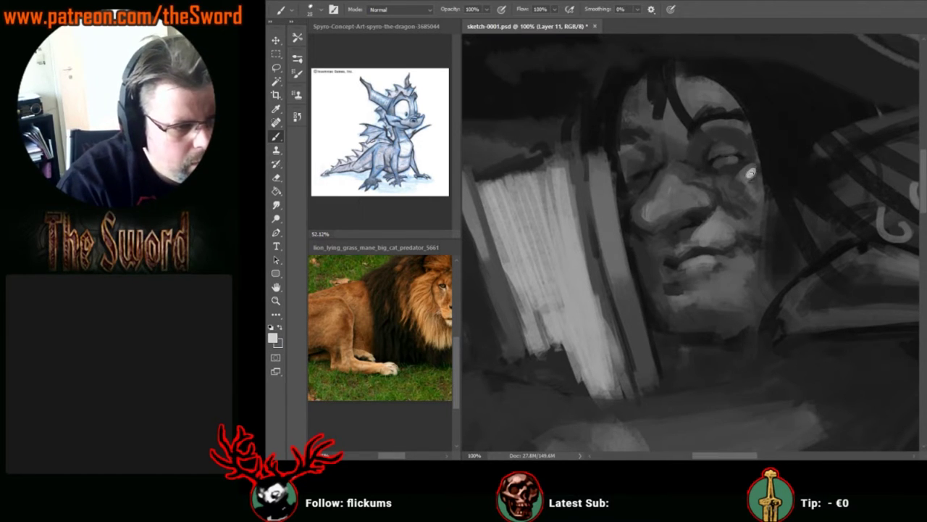
{"action": "scroll", "coordinate": [751, 173], "scroll_direction": "up", "scroll_amount": 2}
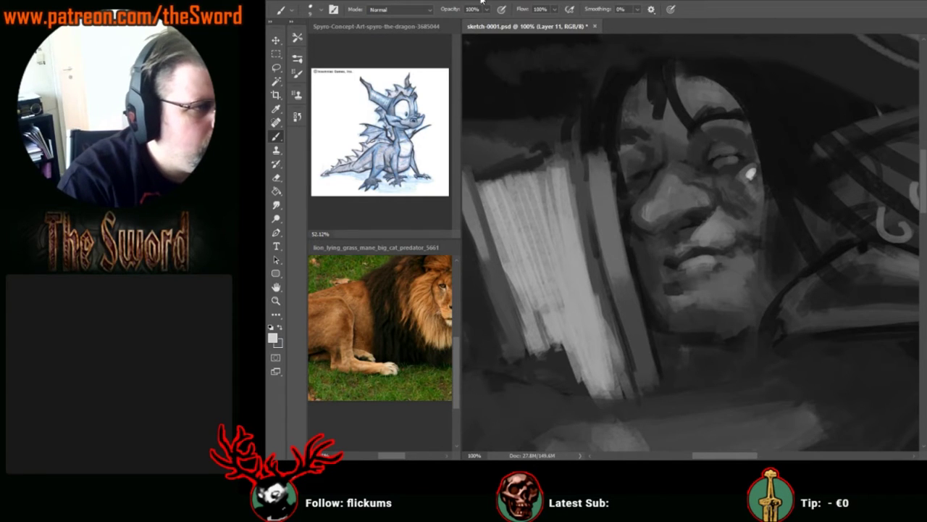
- Open a second window of sketch-0001.psd, dock it with the dragon reference, and widen the reference column
{"action": "left_click", "coordinate": [484, 1]}
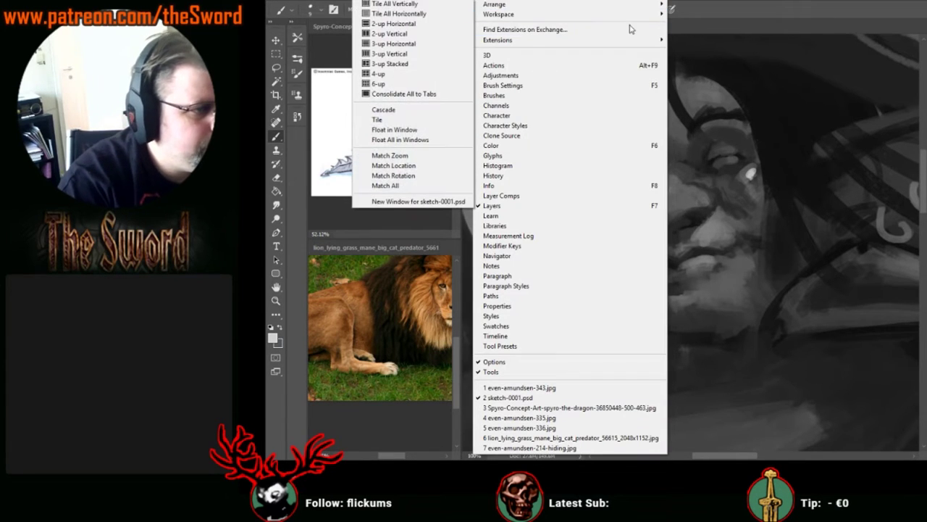
{"action": "left_click", "coordinate": [392, 201]}
{"action": "mouse_move", "coordinate": [630, 26]}
{"action": "left_mouse_down"}
{"action": "mouse_move", "coordinate": [610, 49]}
{"action": "mouse_move", "coordinate": [384, 26]}
{"action": "left_mouse_up"}
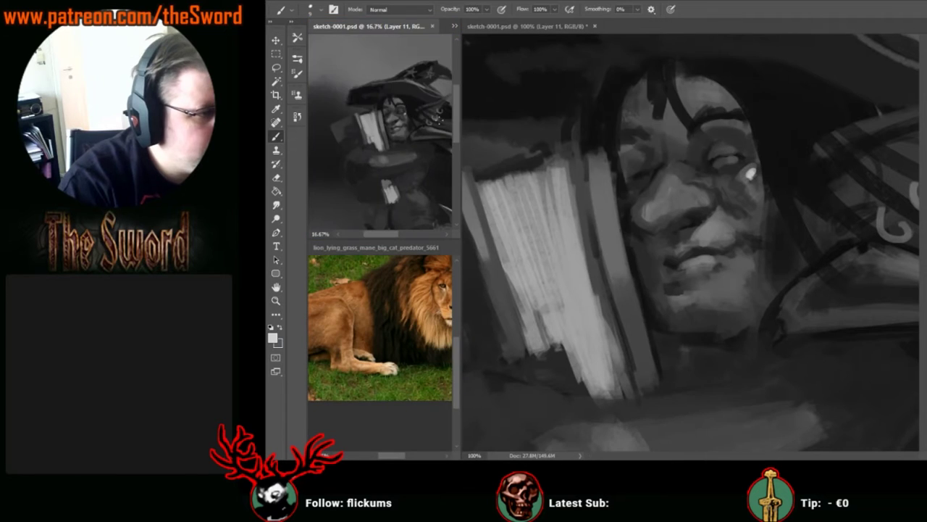
{"action": "left_click_drag", "start_coordinate": [460, 148], "coordinate": [501, 155]}
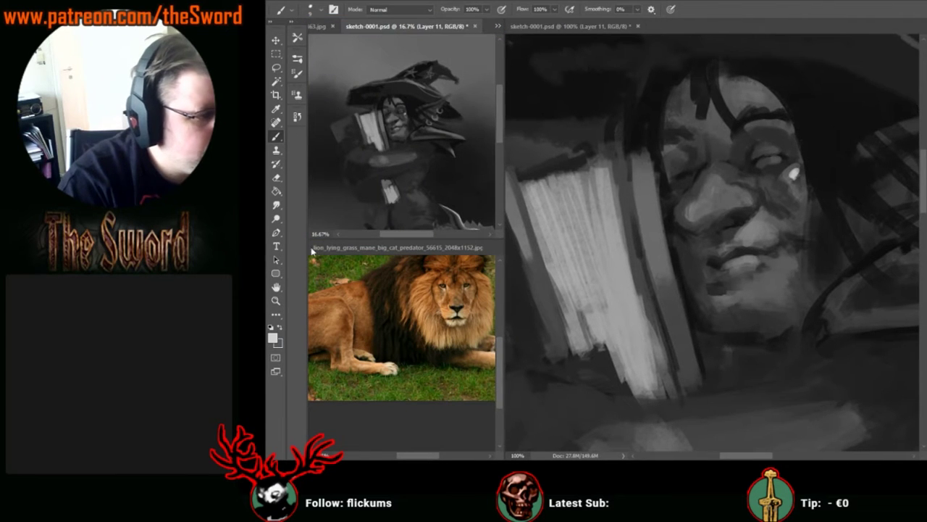
- Zoom the overview window to 25% and enlarge its pane down over the lion reference
{"action": "left_click", "coordinate": [276, 301]}
{"action": "left_click", "coordinate": [403, 140]}
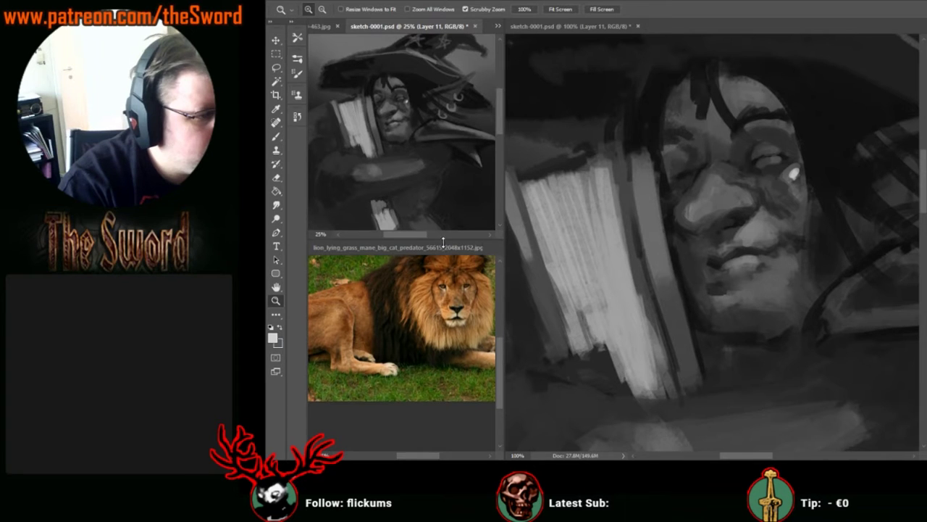
{"action": "left_click_drag", "start_coordinate": [442, 240], "coordinate": [444, 370]}
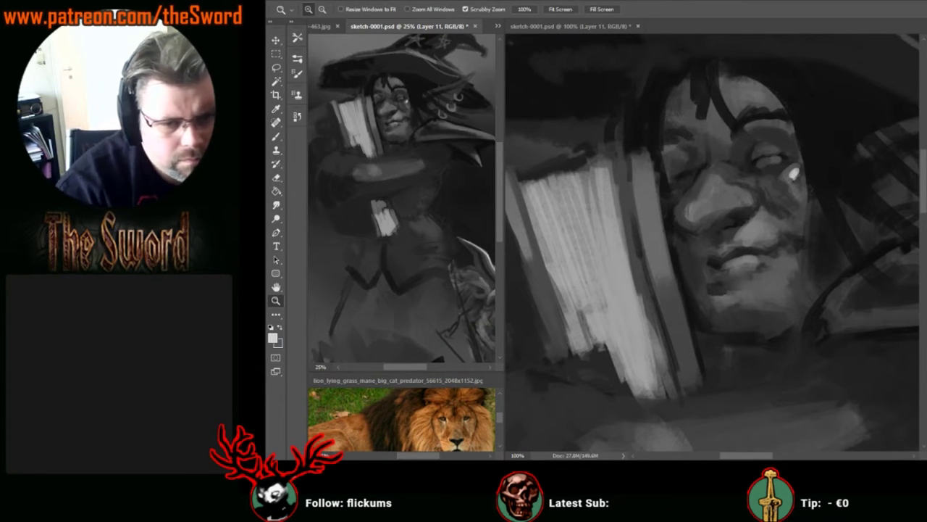
- Return to the 100% painting view and darken the nose tip's far side with a 25 px brush and sampled dark gray
{"action": "left_click", "coordinate": [600, 26]}
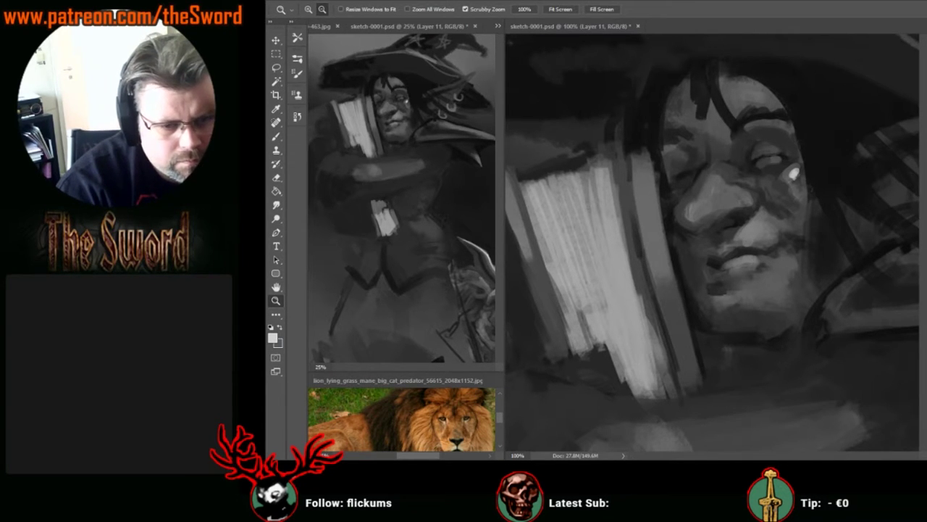
{"action": "key", "text": "b"}
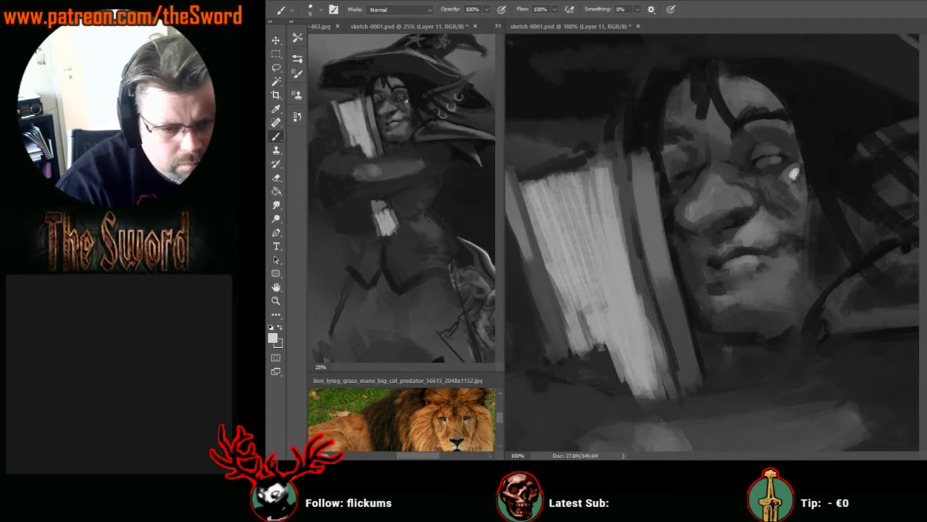
{"action": "left_click", "coordinate": [691, 225], "text": "alt"}
{"action": "key", "text": "bracketright"}
{"action": "key", "text": "bracketright"}
{"action": "key", "text": "bracketright"}
{"action": "key", "text": "bracketright"}
{"action": "key", "text": "bracketright"}
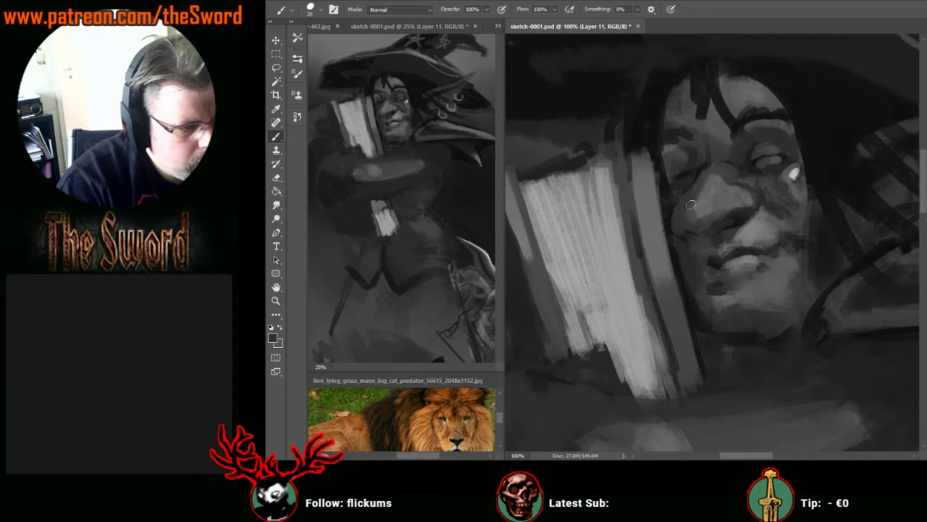
- Adjust the tones around the nose tip and its far underside with sampled grays and a 20 to 40 px brush
{"action": "key", "text": "bracketleft"}
{"action": "key", "text": "bracketleft"}
{"action": "key", "text": "bracketleft"}
{"action": "key", "text": "bracketright"}
{"action": "key", "text": "bracketright"}
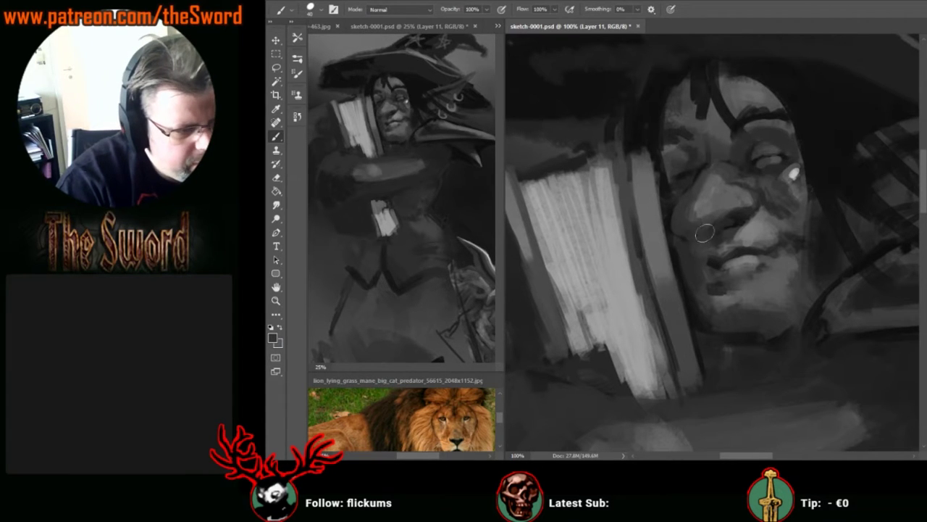
{"action": "key", "text": "bracketleft"}
{"action": "left_click", "coordinate": [761, 180], "text": "alt"}
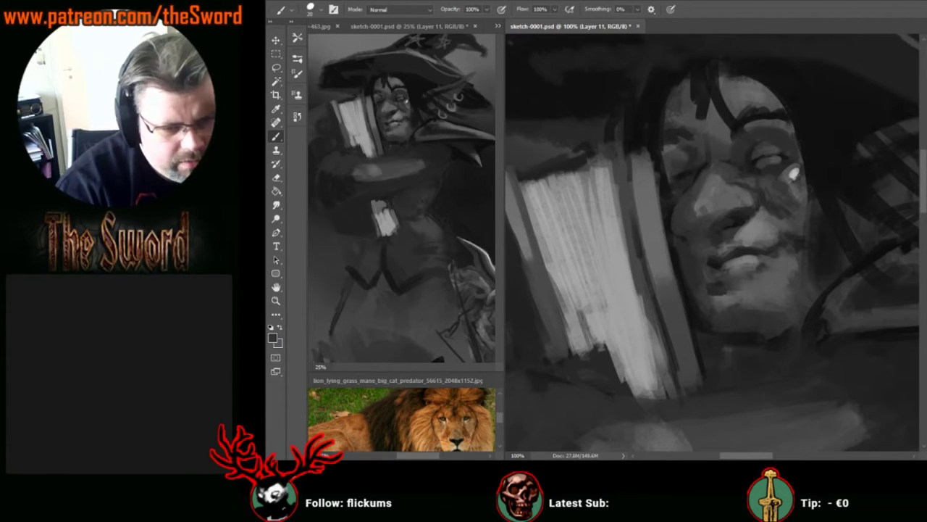
- Darken the nostril's edge under the nose tip with a 10 px brush and a sampled near-black
{"action": "key", "text": "ctrl+s"}
{"action": "key", "text": "bracketleft"}
{"action": "key", "text": "bracketleft"}
{"action": "key", "text": "bracketleft"}
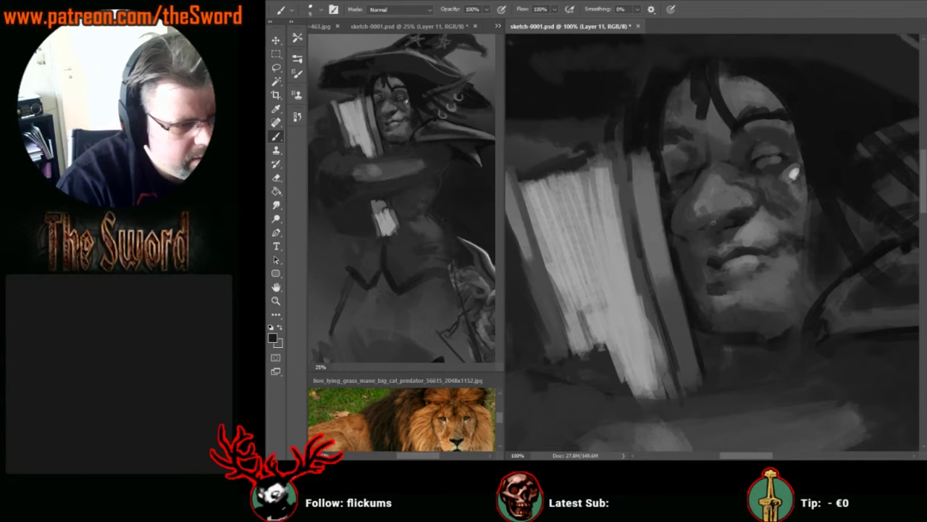
{"action": "left_click_drag", "start_coordinate": [719, 220], "coordinate": [730, 214]}
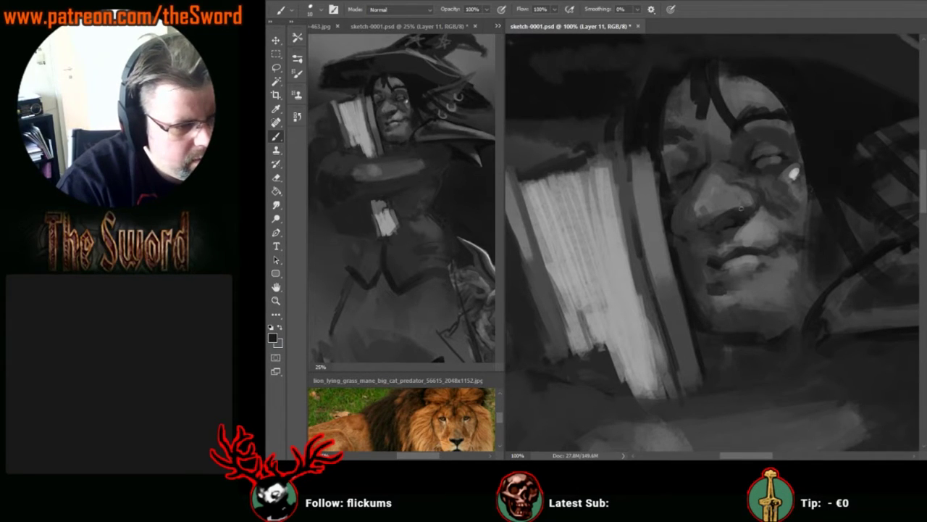
{"action": "key", "text": "bracketright"}
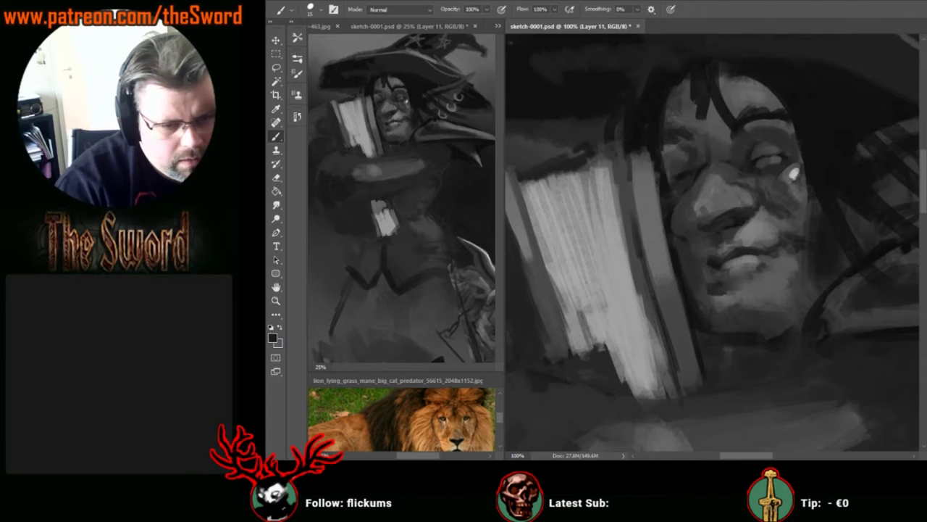
- Shade the far cheek and upper lip area below the nose tip with dark gray and a 30 to 40 px brush
{"action": "key", "text": "bracketright"}
{"action": "key", "text": "bracketright"}
{"action": "key", "text": "bracketright"}
{"action": "key", "text": "bracketright"}
{"action": "key", "text": "bracketright"}
{"action": "key", "text": "bracketright"}
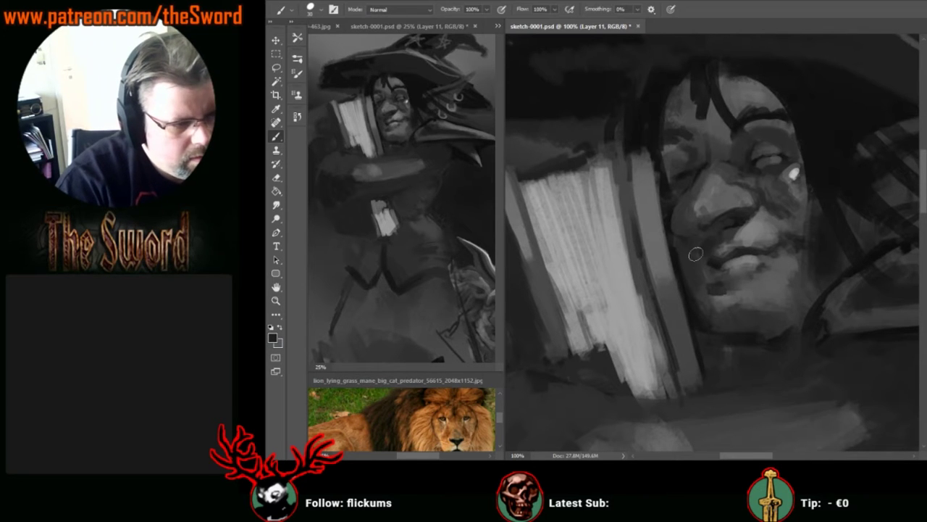
{"action": "key", "text": "bracketleft"}
{"action": "key", "text": "bracketleft"}
{"action": "key", "text": "bracketleft"}
{"action": "key", "text": "bracketright"}
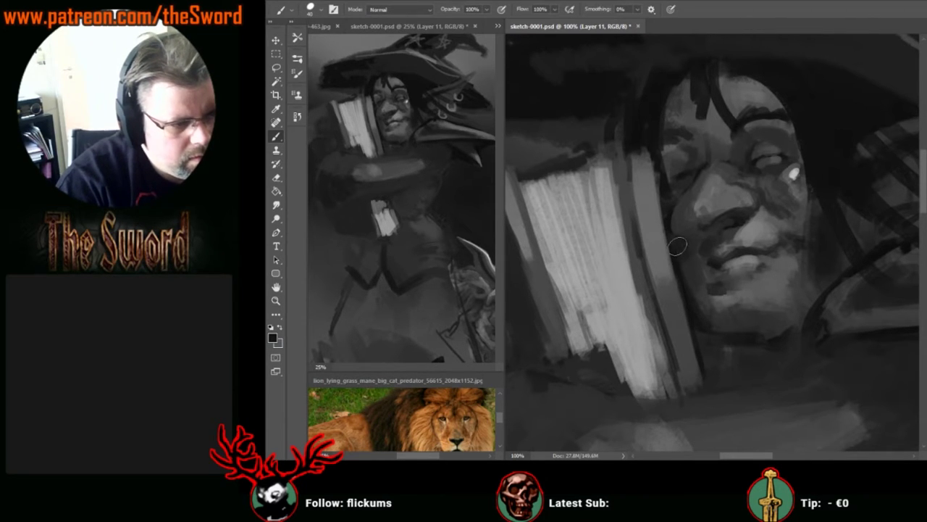
{"action": "key", "text": "bracketleft"}
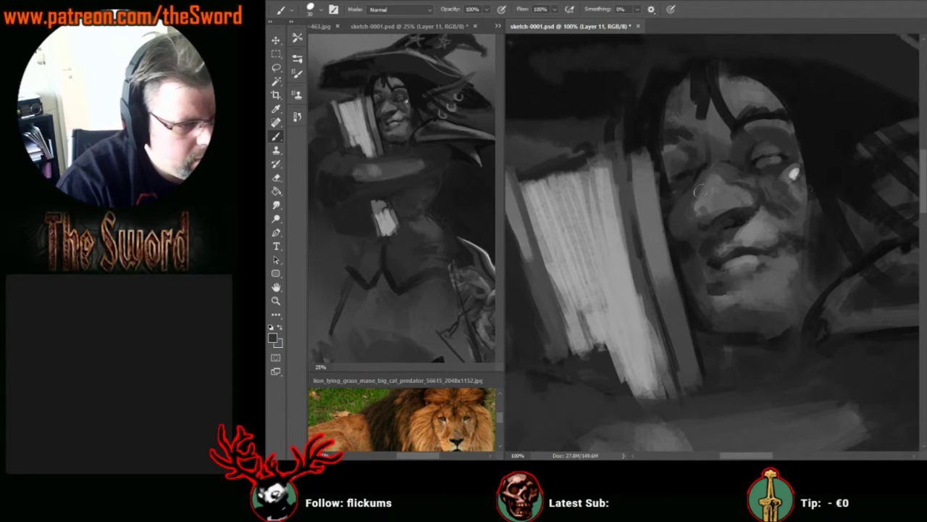
- Refine the small light spot on the nose tip with a fine brush of 15 px or less
{"action": "key", "text": "bracketleft"}
{"action": "key", "text": "bracketleft"}
{"action": "key", "text": "bracketleft"}
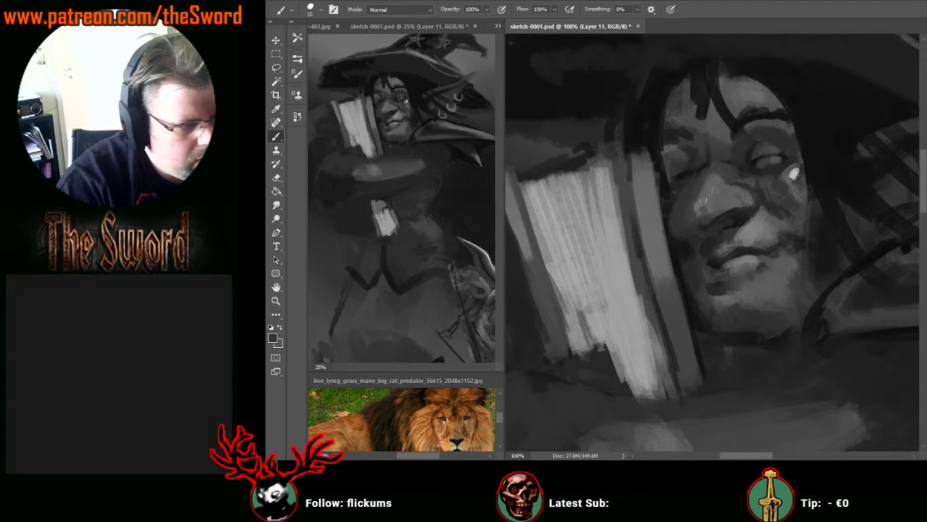
{"action": "key", "text": "bracketleft"}
{"action": "key", "text": "bracketleft"}
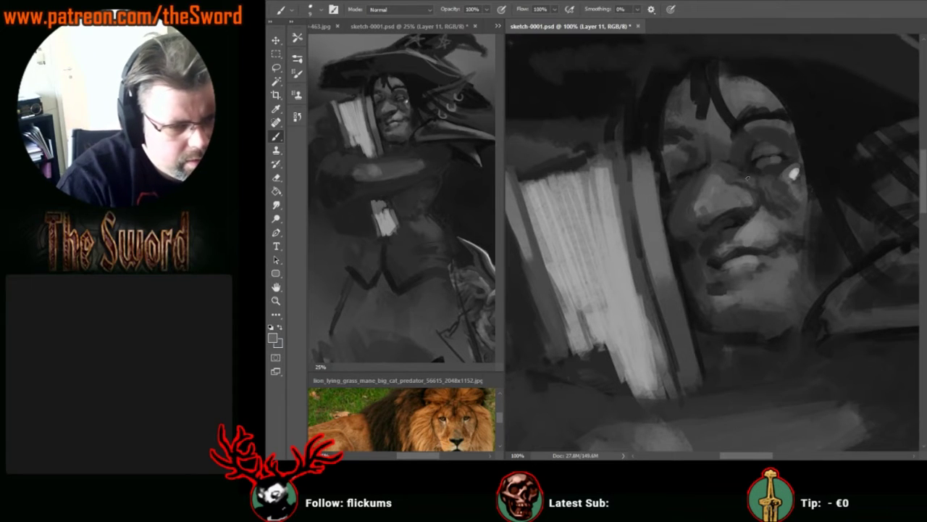
- Lighten the nose bridge and the top of the near nostril wing in mid gray with a 15 to 30 px brush
{"action": "key", "text": "bracketright"}
{"action": "key", "text": "bracketright"}
{"action": "key", "text": "bracketright"}
{"action": "key", "text": "bracketright"}
{"action": "key", "text": "bracketright"}
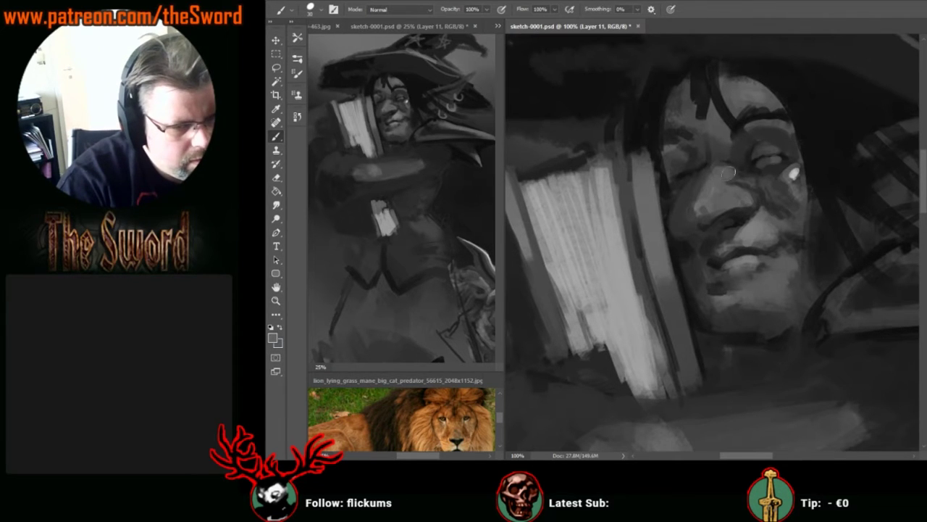
{"action": "key", "text": "bracketleft"}
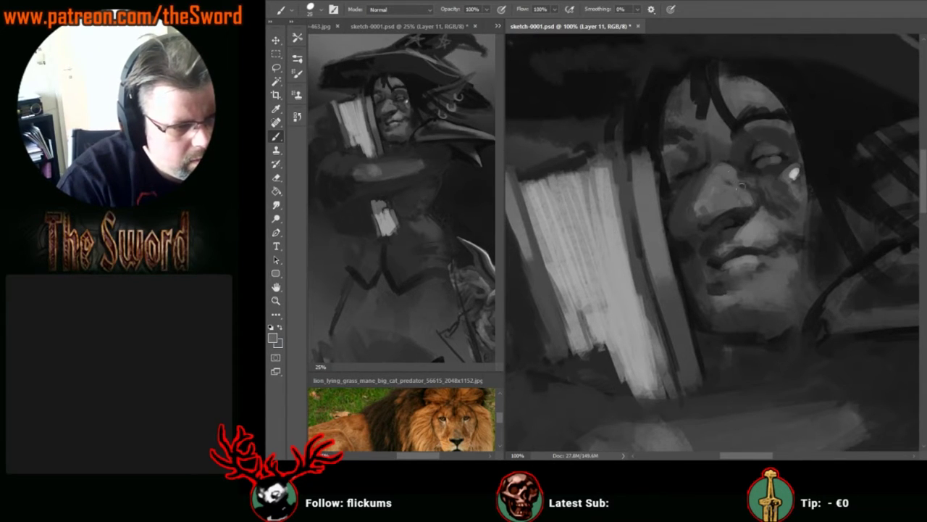
{"action": "key", "text": "bracketleft"}
{"action": "key", "text": "bracketleft"}
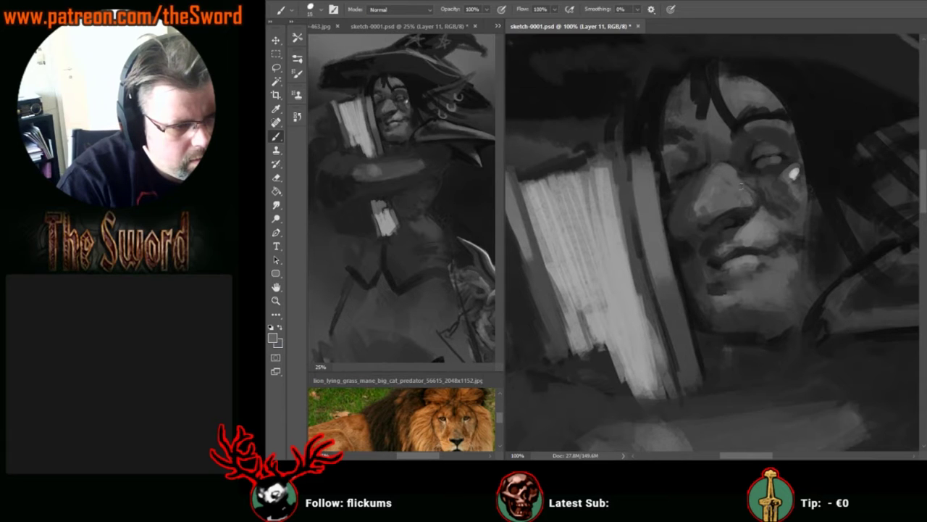
{"action": "key", "text": "bracketright"}
{"action": "key", "text": "bracketright"}
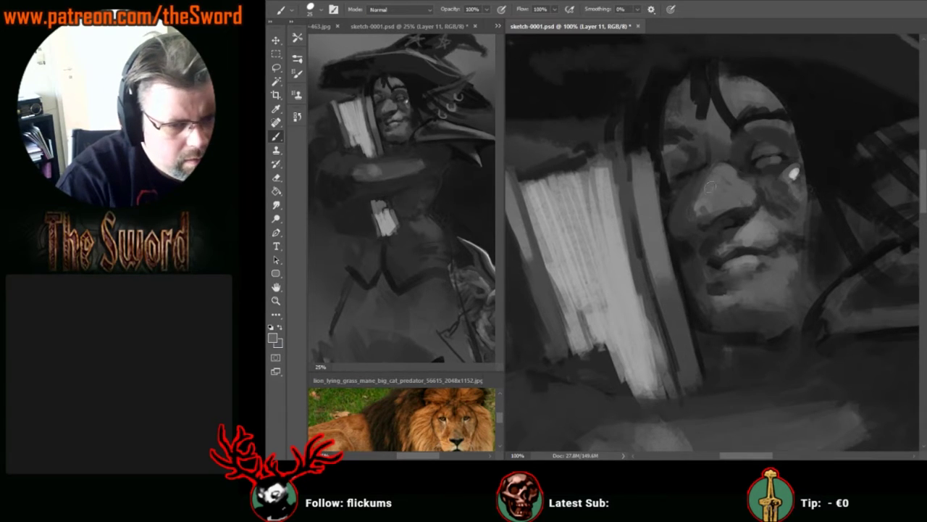
- Brighten the nose ridge from bridge to tip with light gray sampled from the skin above the upper lip
{"action": "left_click", "coordinate": [752, 237], "text": "alt"}
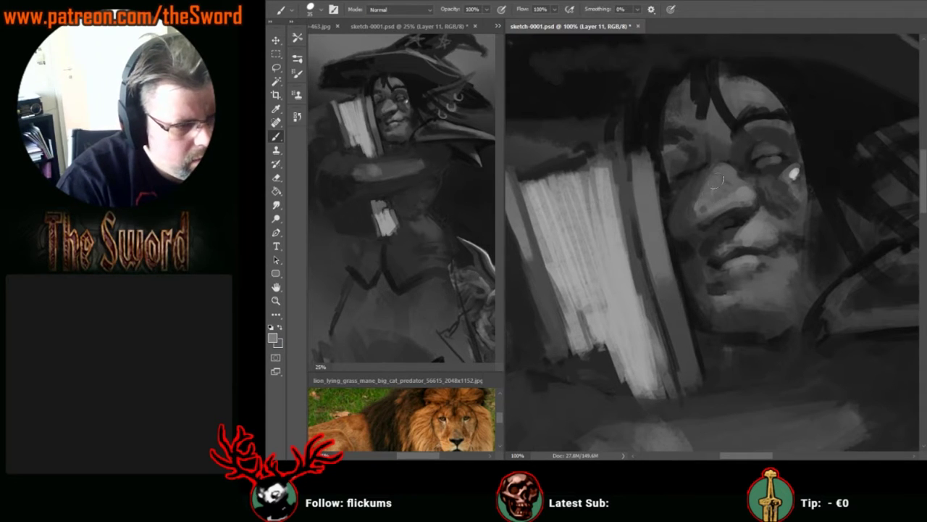
{"action": "mouse_move", "coordinate": [718, 170]}
{"action": "left_mouse_down"}
{"action": "mouse_move", "coordinate": [703, 187]}
{"action": "mouse_move", "coordinate": [701, 210]}
{"action": "mouse_move", "coordinate": [689, 208]}
{"action": "left_mouse_up"}
{"action": "key", "text": "["}
- Shade the sides of the nose tip and nostril wing with a 35 px brush and sampled dark gray
{"action": "left_click", "coordinate": [697, 216], "text": "alt"}
{"action": "key", "text": "bracketright"}
{"action": "key", "text": "bracketright"}
{"action": "key", "text": "bracketleft"}
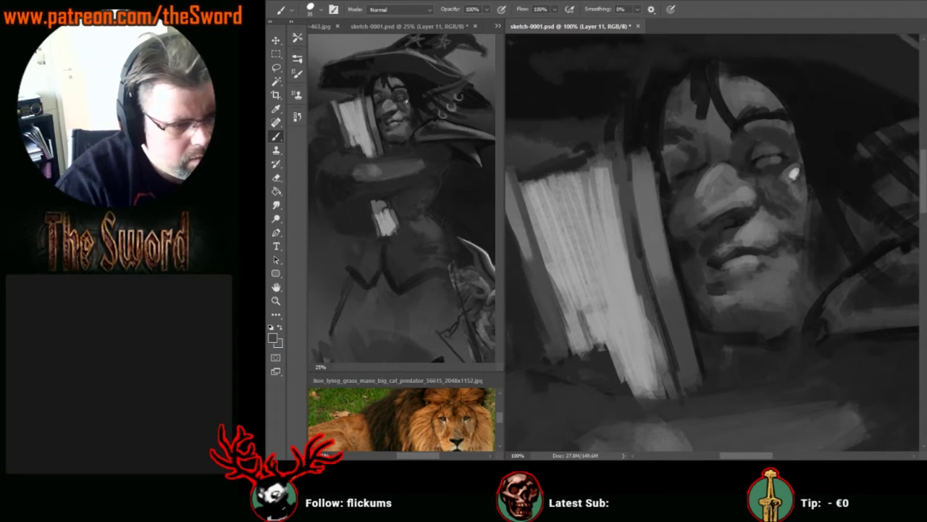
{"action": "left_click_drag", "start_coordinate": [742, 183], "coordinate": [756, 199]}
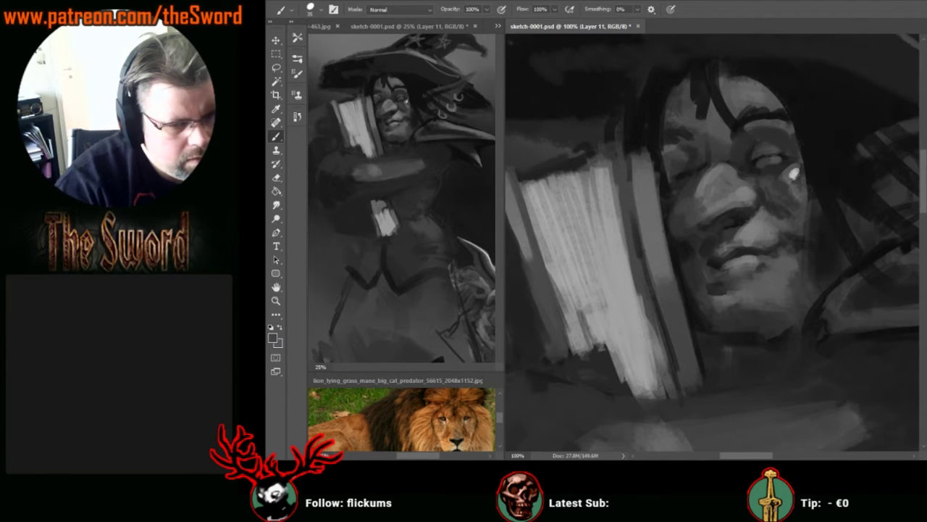
- Rework the nostril and the nose tip's underside with sampled dark and mid grays, using 50 and 35 px brushes
{"action": "left_click", "coordinate": [729, 215], "text": "alt"}
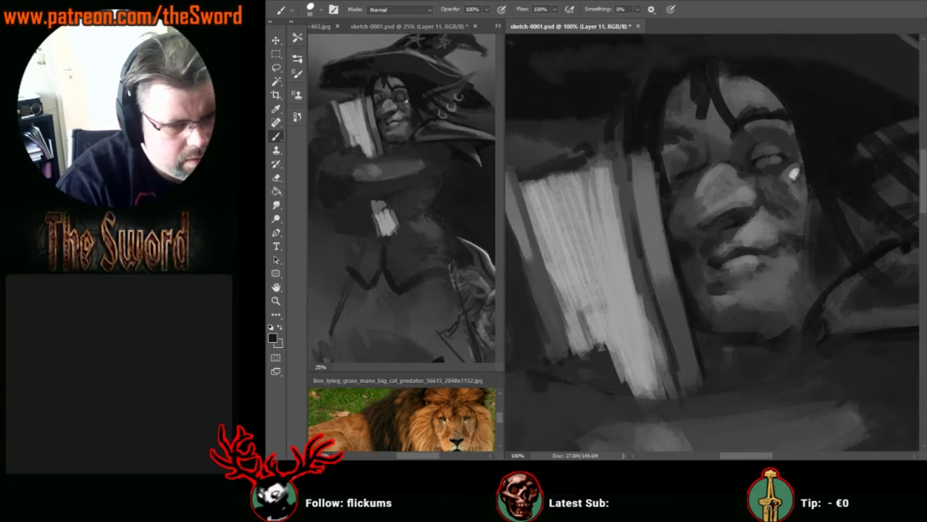
{"action": "left_click", "coordinate": [433, 235], "text": "alt"}
{"action": "key", "text": "bracketright"}
{"action": "key", "text": "bracketright"}
{"action": "key", "text": "bracketright"}
{"action": "left_click", "coordinate": [729, 212]}
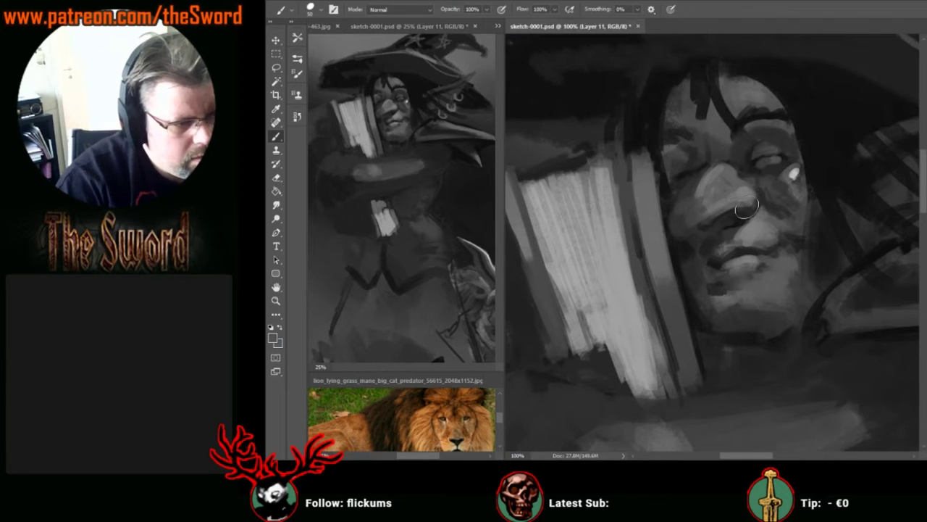
{"action": "left_click_drag", "start_coordinate": [743, 212], "coordinate": [713, 220]}
{"action": "key", "text": "bracketleft"}
{"action": "key", "text": "bracketleft"}
{"action": "key", "text": "bracketleft"}
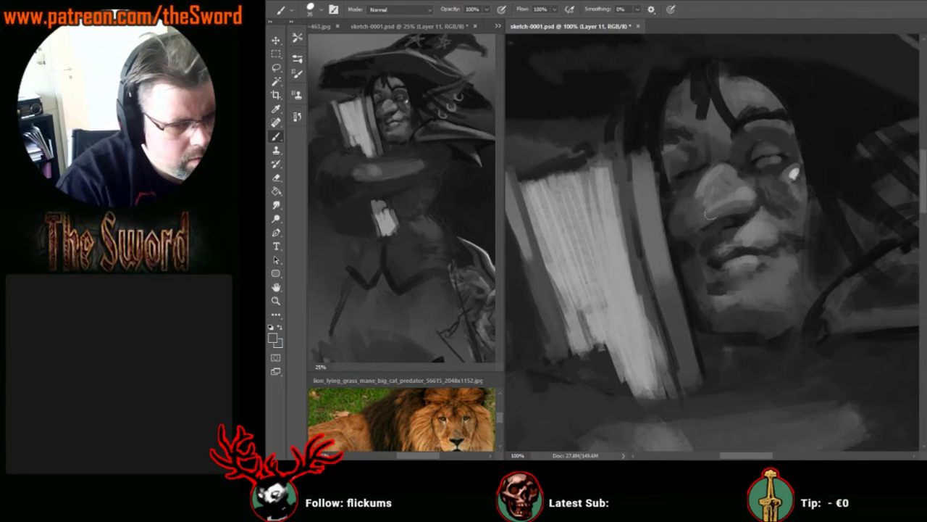
- Brighten the lower edge of the nose tip with a 25 px brush and light gray sampled from the nostril wing
{"action": "left_click", "coordinate": [742, 189], "text": "alt"}
{"action": "key", "text": "bracketleft"}
{"action": "key", "text": "bracketleft"}
{"action": "key", "text": "bracketleft"}
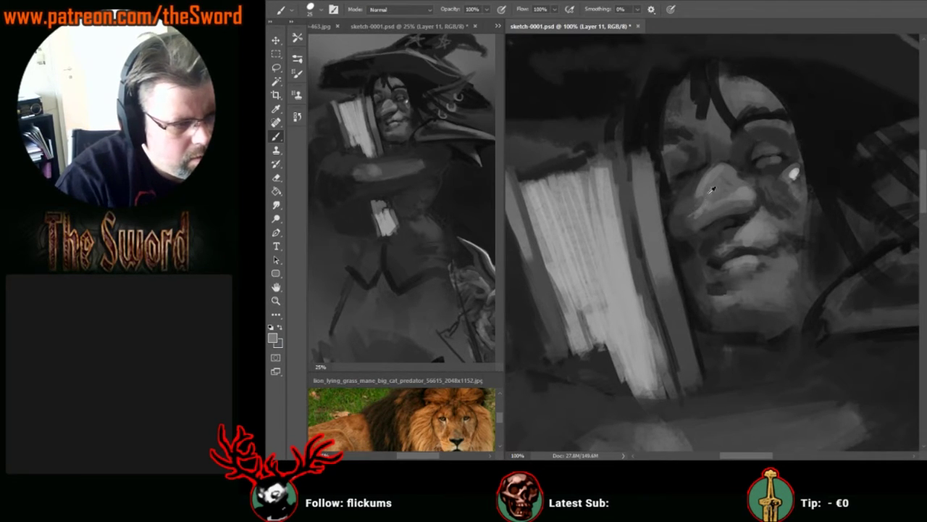
- Blend the nose's far side and sharpen its outer contour with sampled grays and brushes from 40 down to 10 px
{"action": "left_click", "coordinate": [688, 203], "text": "alt"}
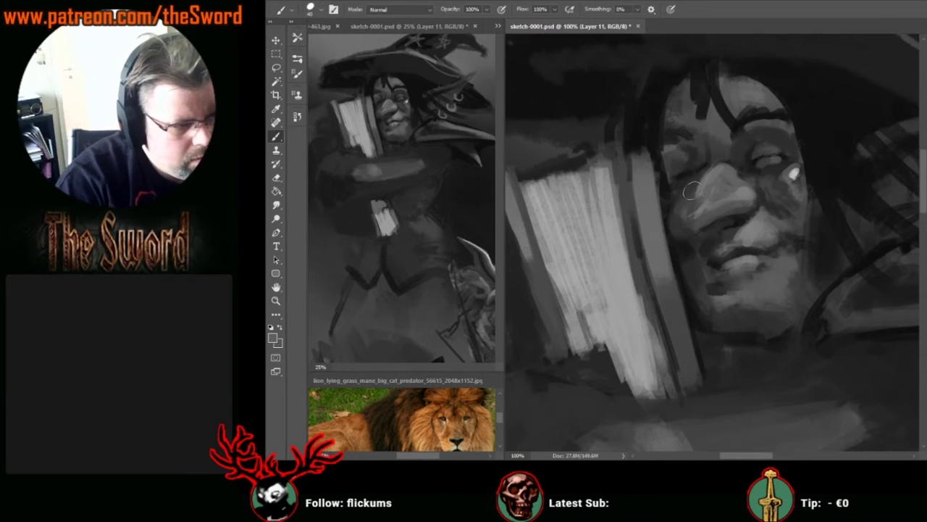
{"action": "key", "text": "bracketleft"}
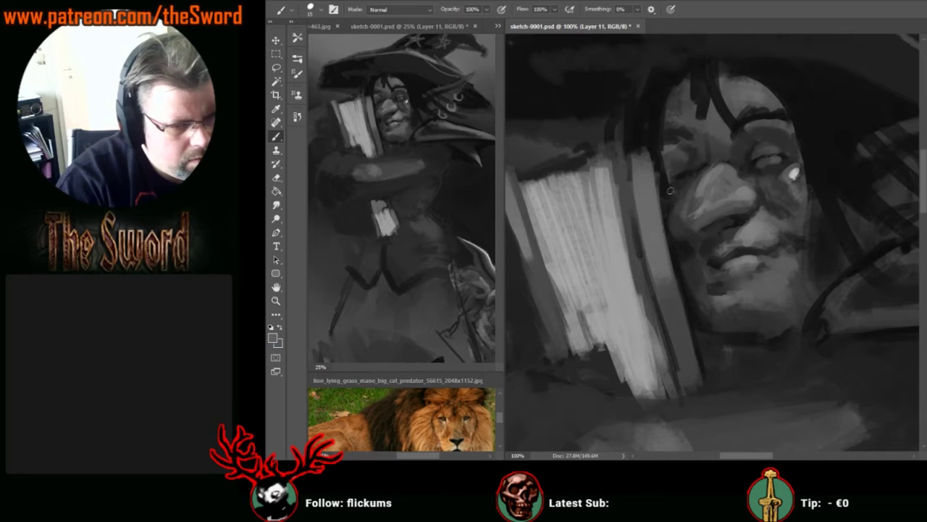
{"action": "left_click", "coordinate": [675, 210], "text": "alt"}
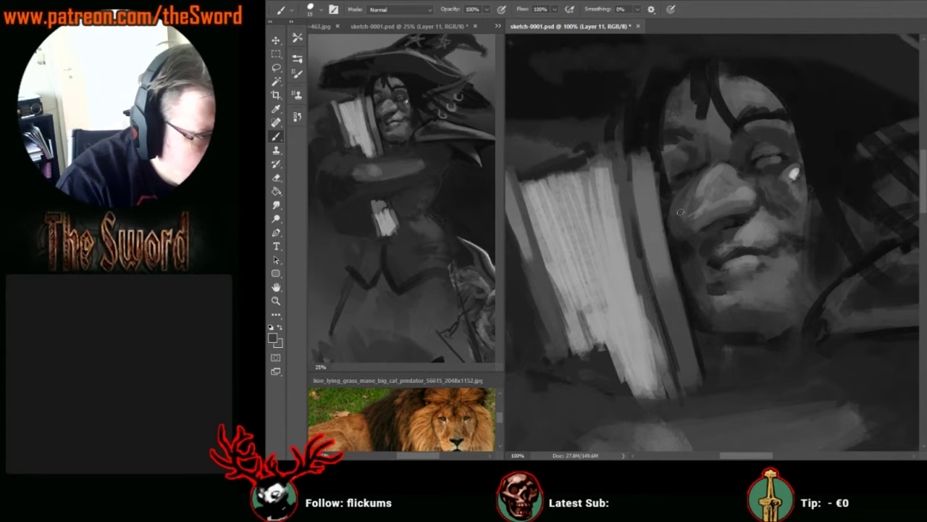
{"action": "key", "text": "bracketleft"}
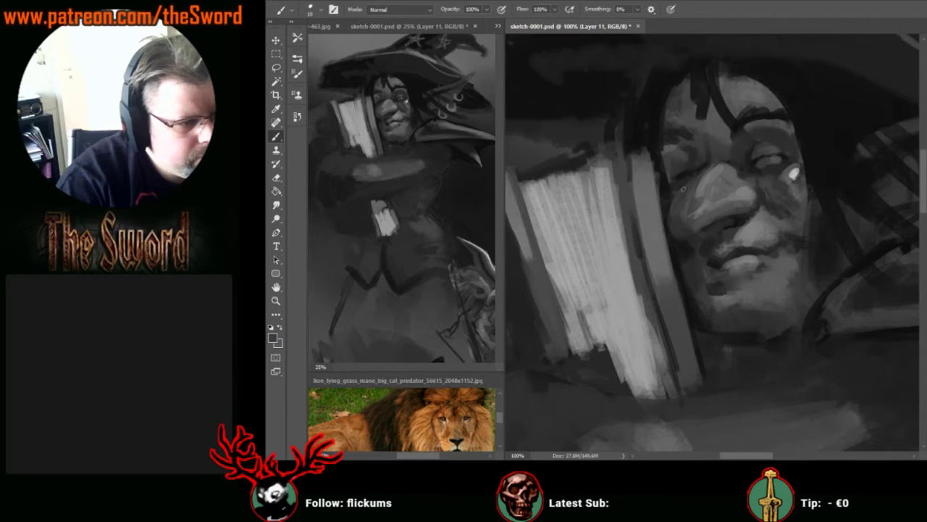
- Darken the area between the brows up toward the hair strands with a 35 to 45 px brush and sampled dark gray
{"action": "left_click", "coordinate": [713, 155], "text": "alt"}
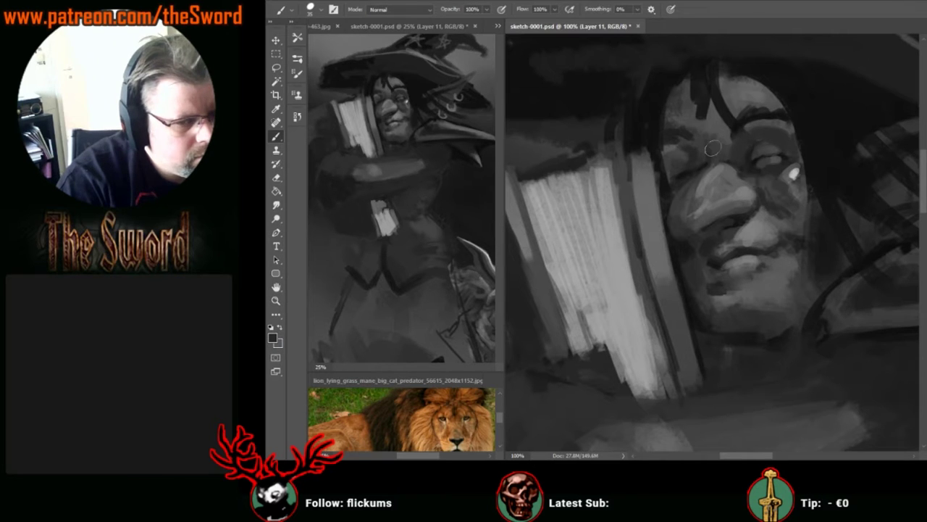
{"action": "key", "text": "bracketright"}
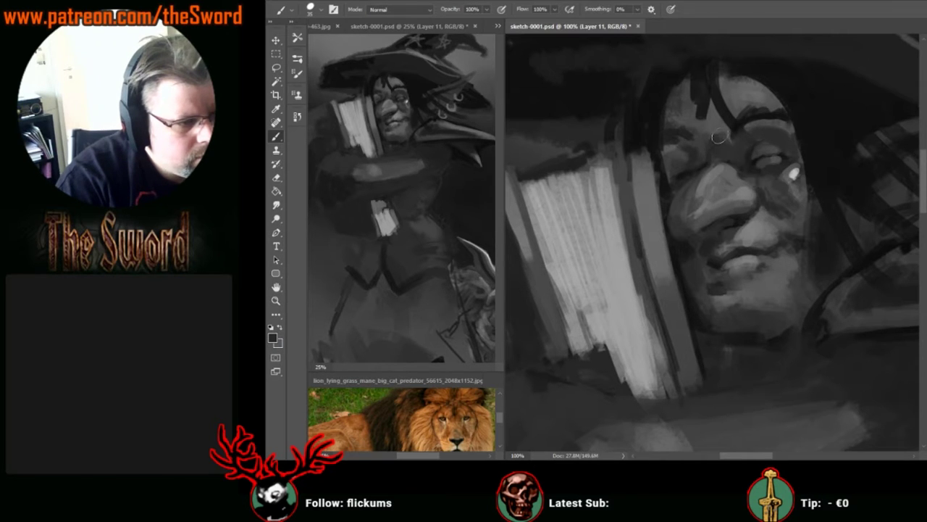
{"action": "key", "text": "bracketright"}
{"action": "mouse_move", "coordinate": [705, 130]}
{"action": "left_mouse_down"}
{"action": "mouse_move", "coordinate": [697, 131]}
{"action": "mouse_move", "coordinate": [709, 111]}
{"action": "left_mouse_up"}
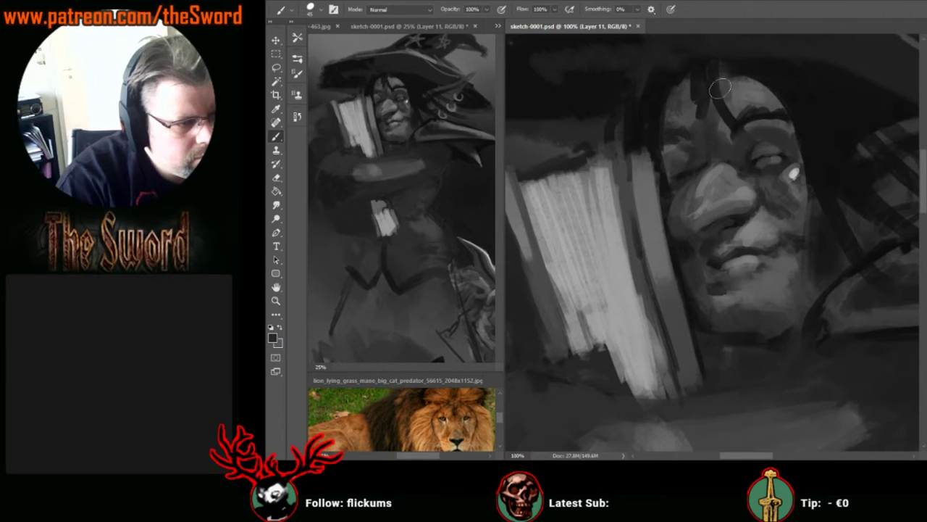
- Paint a highlight on the forehead above the near brow with a 60 px brush and light gray
{"action": "key", "text": "bracketright"}
{"action": "key", "text": "bracketright"}
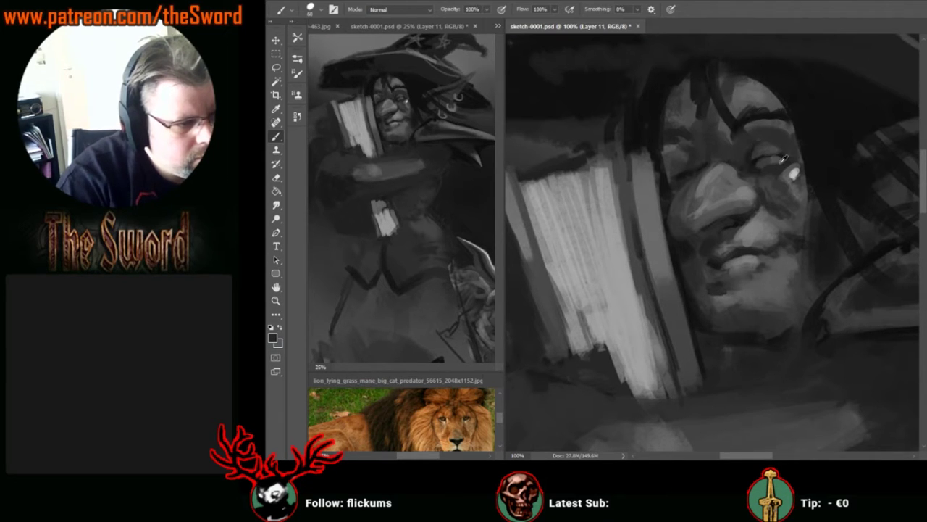
{"action": "left_click", "coordinate": [747, 150], "text": "alt"}
{"action": "left_click_drag", "start_coordinate": [760, 102], "coordinate": [762, 96]}
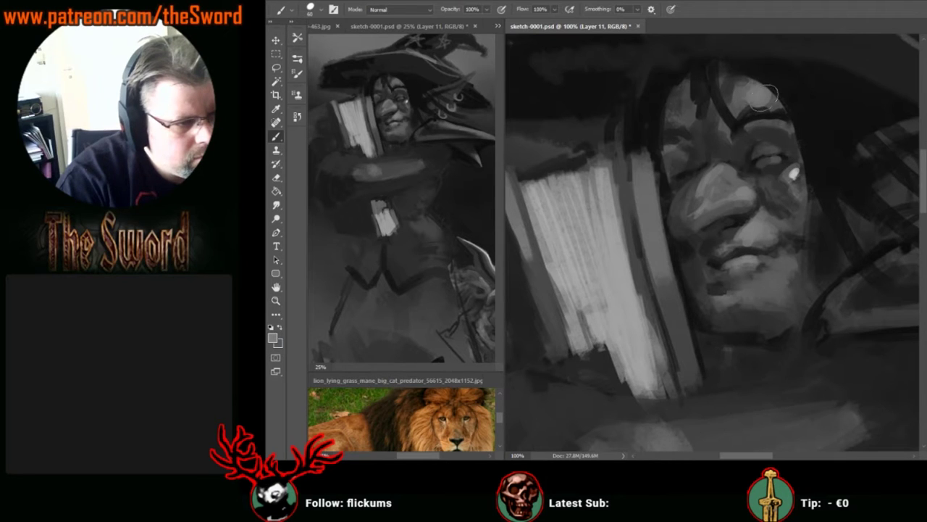
- Soften and widen the cheekbone highlight beside the near eye with a 35 px light gray brush
{"action": "key", "text": "bracketleft"}
{"action": "key", "text": "bracketleft"}
{"action": "key", "text": "bracketleft"}
{"action": "key", "text": "bracketleft"}
{"action": "left_click", "coordinate": [793, 173]}
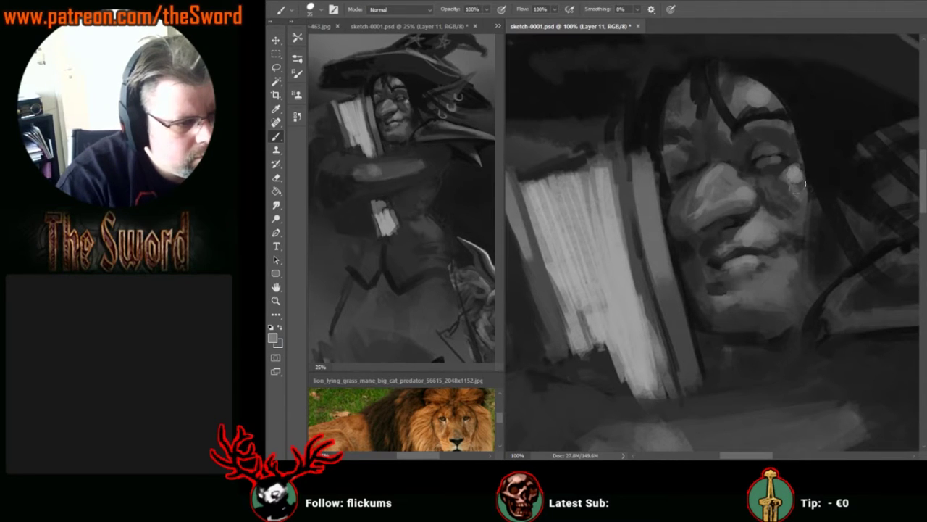
{"action": "key", "text": "bracketleft"}
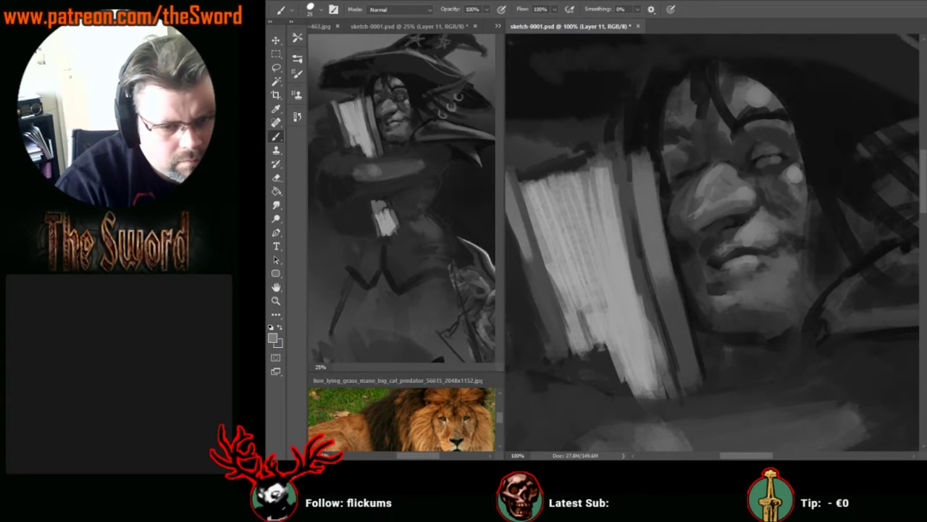
- Refine the cheekbone highlight's edge next to the near eye's lower lid with a 10 to 15 px light gray brush
{"action": "key", "text": "bracketleft"}
{"action": "key", "text": "bracketleft"}
{"action": "key", "text": "bracketleft"}
{"action": "key", "text": "bracketleft"}
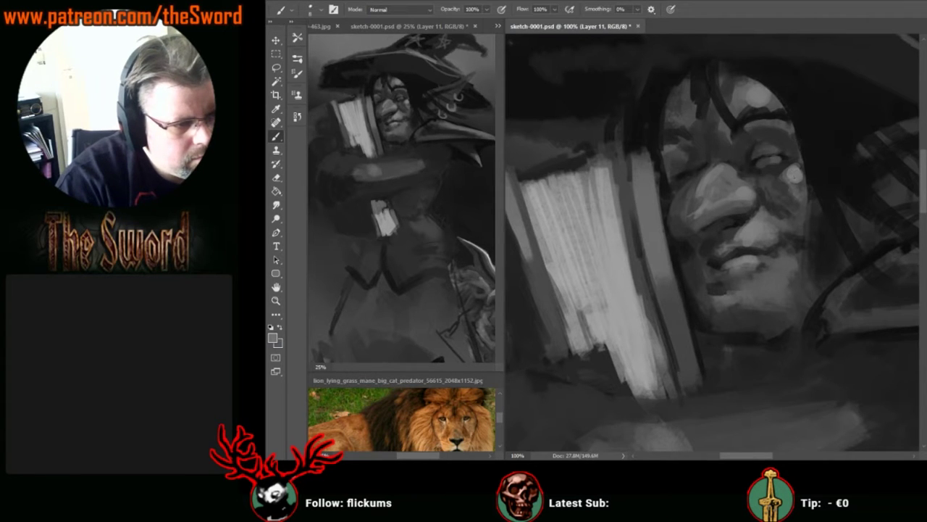
{"action": "key", "text": "bracketright"}
{"action": "key", "text": "bracketright"}
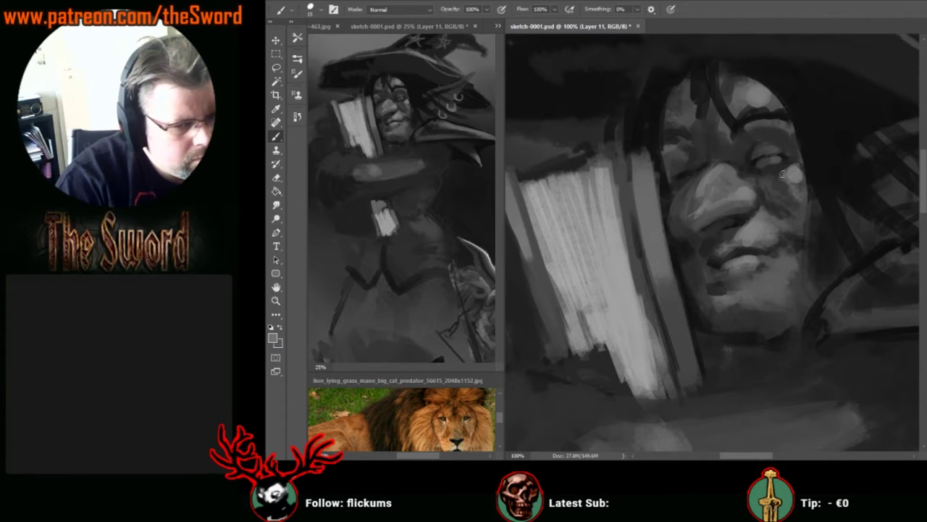
{"action": "key", "text": "bracketright"}
{"action": "key", "text": "bracketright"}
{"action": "key", "text": "bracketleft"}
{"action": "key", "text": "bracketleft"}
{"action": "key", "text": "bracketleft"}
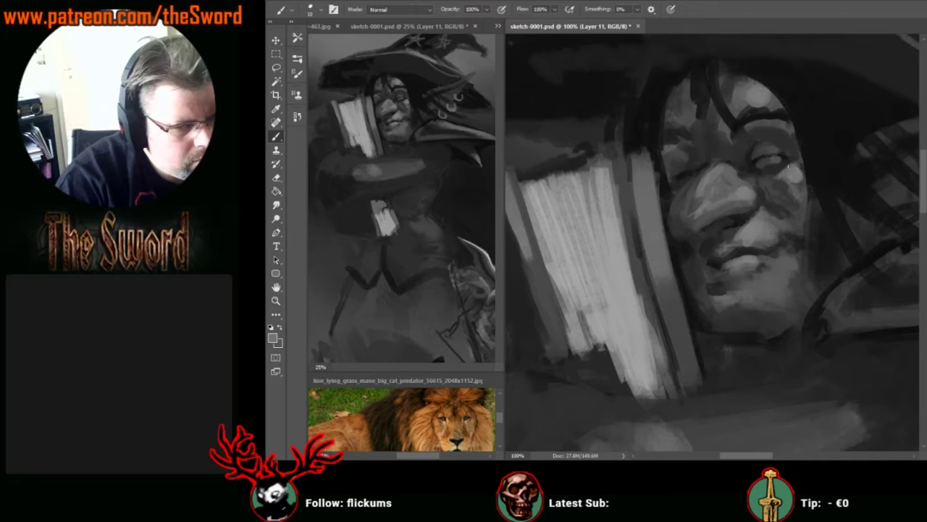
- Blend the cheekbone highlight below the near eye's outer corner with a 20 to 35 px light gray brush
{"action": "key", "text": "bracketright"}
{"action": "key", "text": "bracketright"}
{"action": "key", "text": "bracketright"}
{"action": "key", "text": "bracketright"}
{"action": "key", "text": "bracketright"}
{"action": "key", "text": "bracketright"}
{"action": "key", "text": "bracketright"}
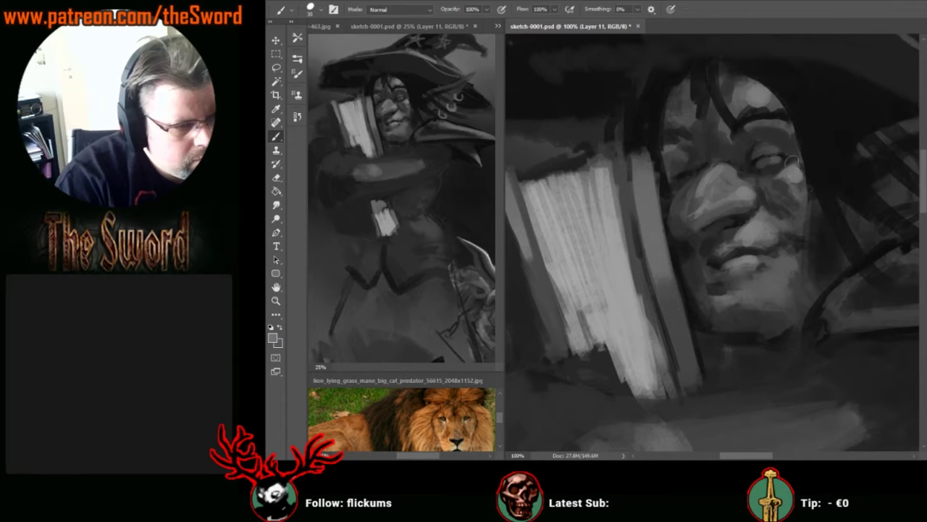
{"action": "key", "text": "bracketleft"}
{"action": "key", "text": "bracketleft"}
{"action": "key", "text": "bracketleft"}
{"action": "key", "text": "bracketleft"}
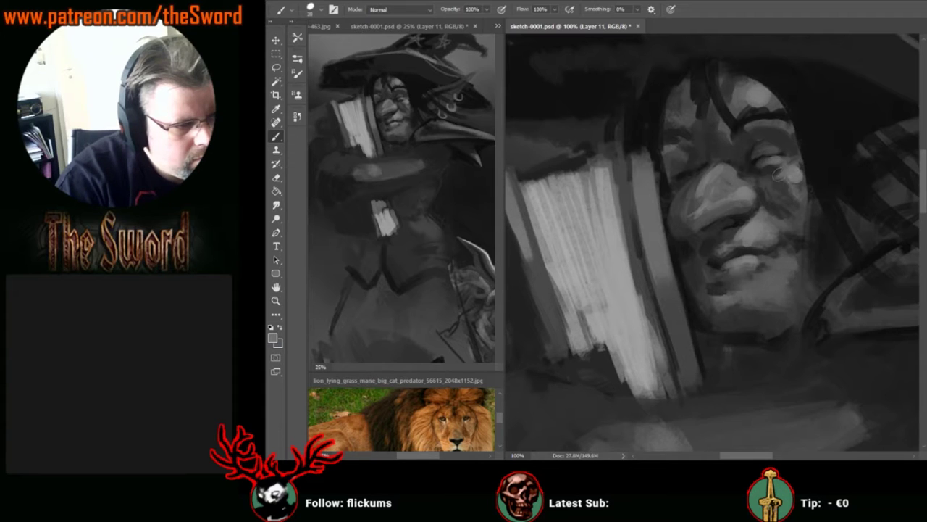
{"action": "key", "text": "bracketright"}
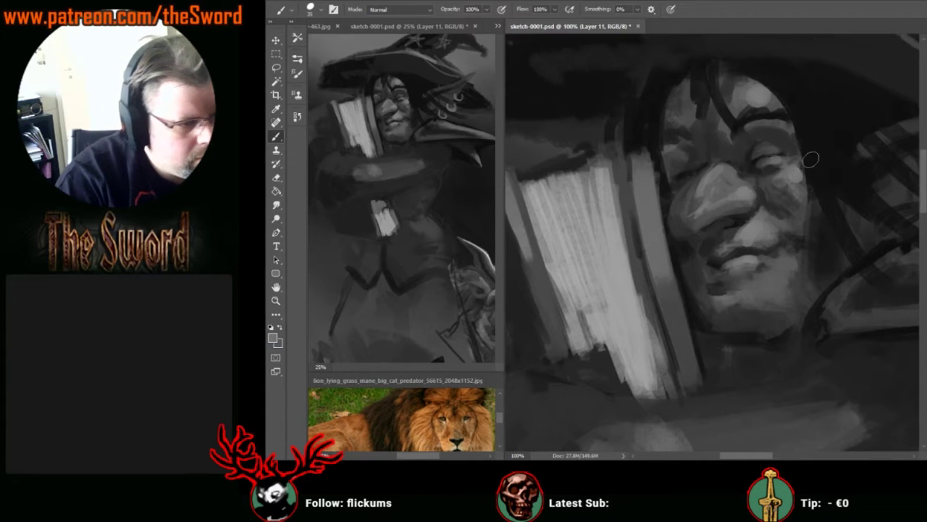
- Shade the near cheek with sampled dark gray at 30 px and refine the nose-to-cheek crease with a 10 to 15 px gray brush
{"action": "key", "text": "bracketleft"}
{"action": "left_click", "coordinate": [779, 205], "text": "alt"}
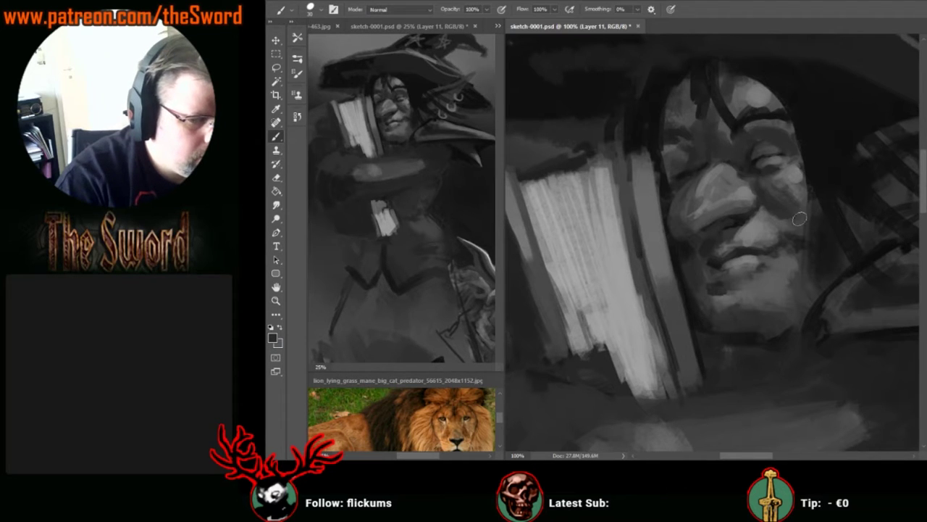
{"action": "key", "text": "bracketleft"}
{"action": "left_click", "coordinate": [743, 174], "text": "alt"}
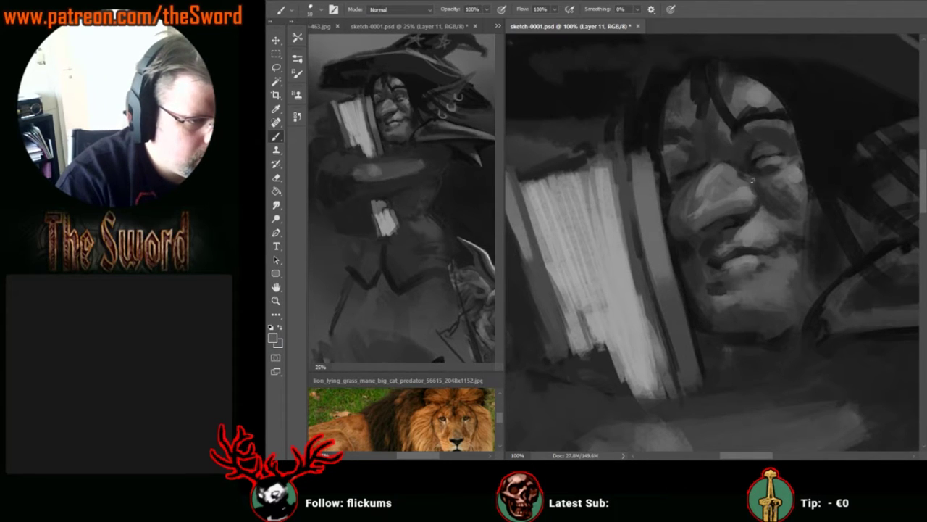
{"action": "key", "text": "bracketright"}
{"action": "key", "text": "bracketright"}
{"action": "key", "text": "bracketright"}
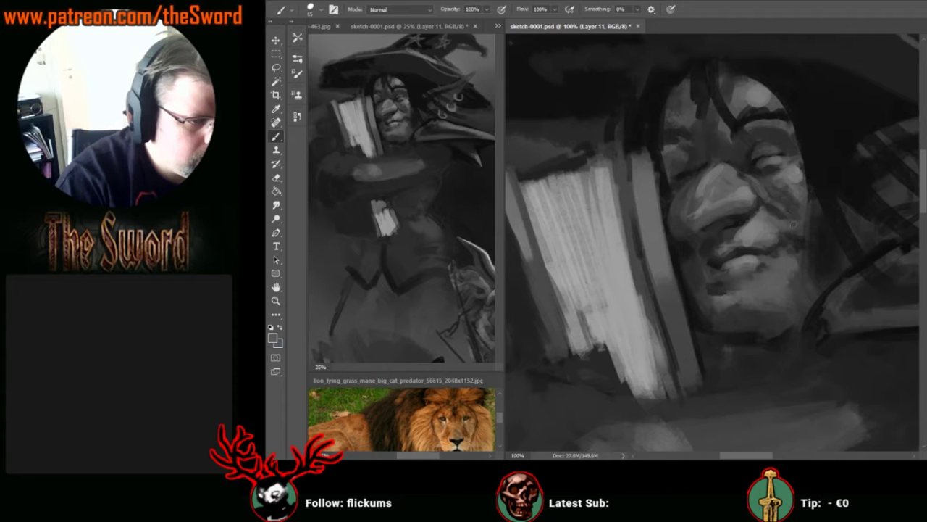
- Extend the near cheek's outer side toward the hair with a 40 to 50 px mid-gray brush
{"action": "key", "text": "bracketright"}
{"action": "key", "text": "bracketright"}
{"action": "key", "text": "bracketright"}
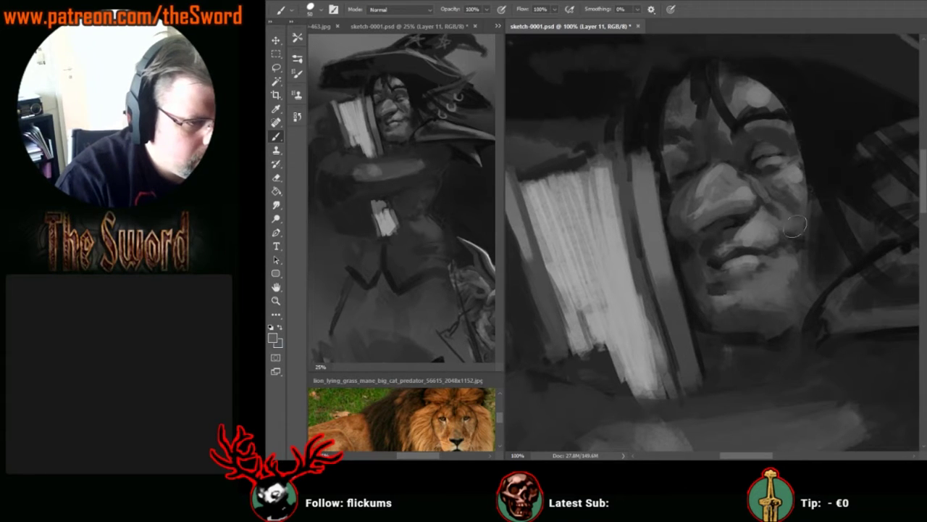
{"action": "key", "text": "bracketleft"}
{"action": "key", "text": "bracketleft"}
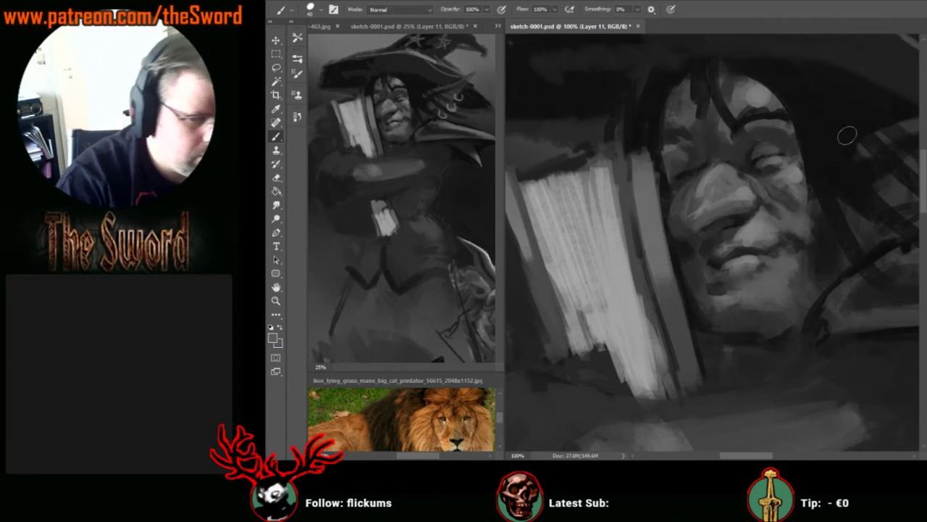
- Paint a highlight between the near nostril and the upper lip with a 25 px light gray brush
{"action": "left_click", "coordinate": [745, 226], "text": "alt"}
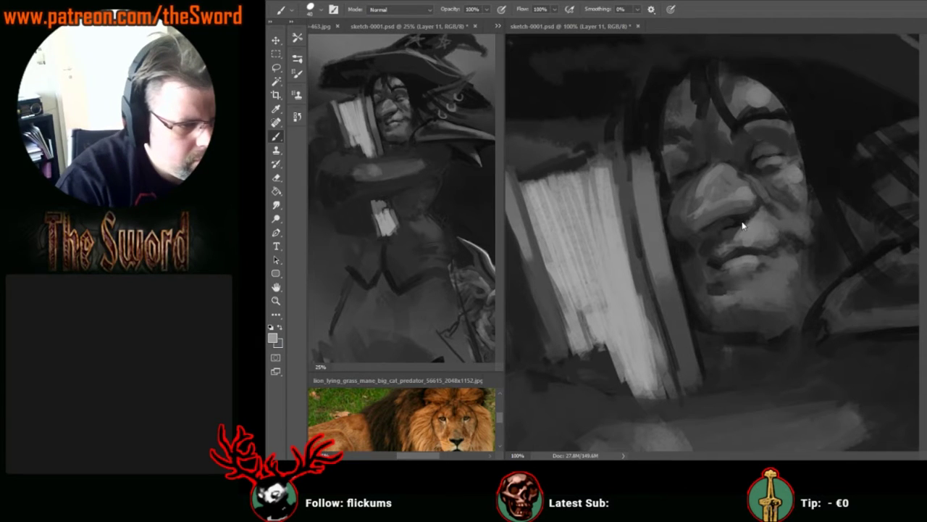
{"action": "key", "text": "bracketleft"}
{"action": "left_click_drag", "start_coordinate": [769, 213], "coordinate": [771, 217]}
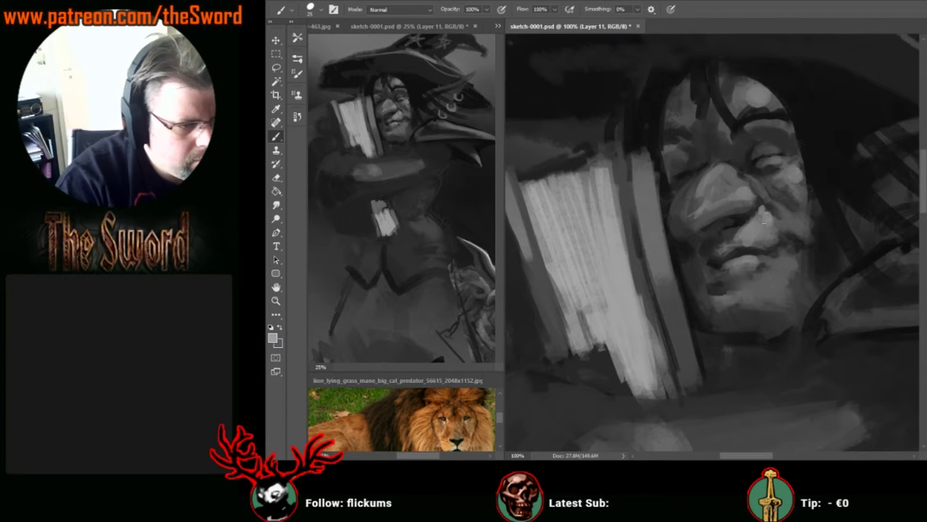
{"action": "mouse_move", "coordinate": [768, 227]}
{"action": "left_mouse_down"}
{"action": "mouse_move", "coordinate": [764, 218]}
{"action": "mouse_move", "coordinate": [777, 225]}
{"action": "mouse_move", "coordinate": [775, 236]}
{"action": "mouse_move", "coordinate": [800, 241]}
{"action": "mouse_move", "coordinate": [784, 224]}
{"action": "left_mouse_up"}
- Darken the smile crease beside the upper lip with a 20 px brush and lighten the area below the mouth corner with sampled mid gray
{"action": "key", "text": "bracketleft"}
{"action": "left_click", "coordinate": [803, 202], "text": "alt"}
{"action": "key", "text": "bracketleft"}
{"action": "key", "text": "bracketleft"}
{"action": "key", "text": "bracketleft"}
{"action": "key", "text": "bracketleft"}
{"action": "key", "text": "bracketleft"}
{"action": "key", "text": "bracketleft"}
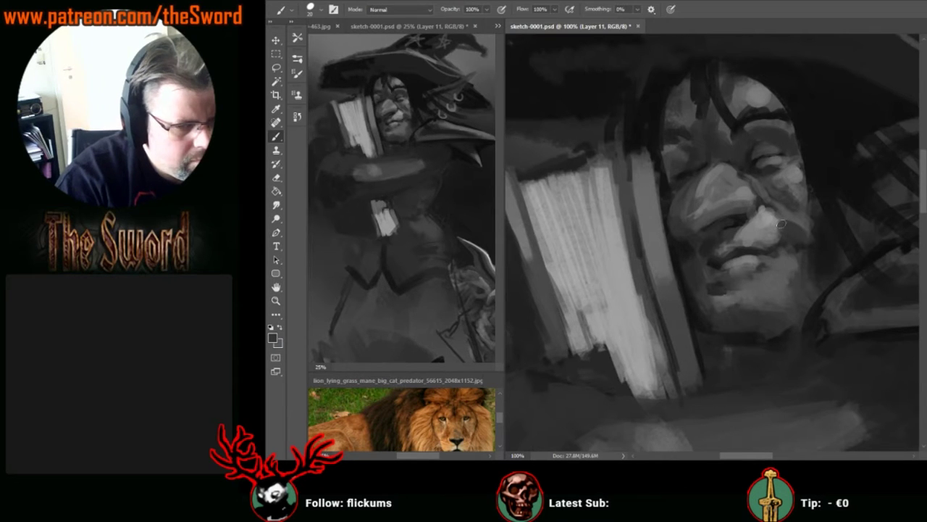
{"action": "left_click", "coordinate": [785, 268], "text": "alt"}
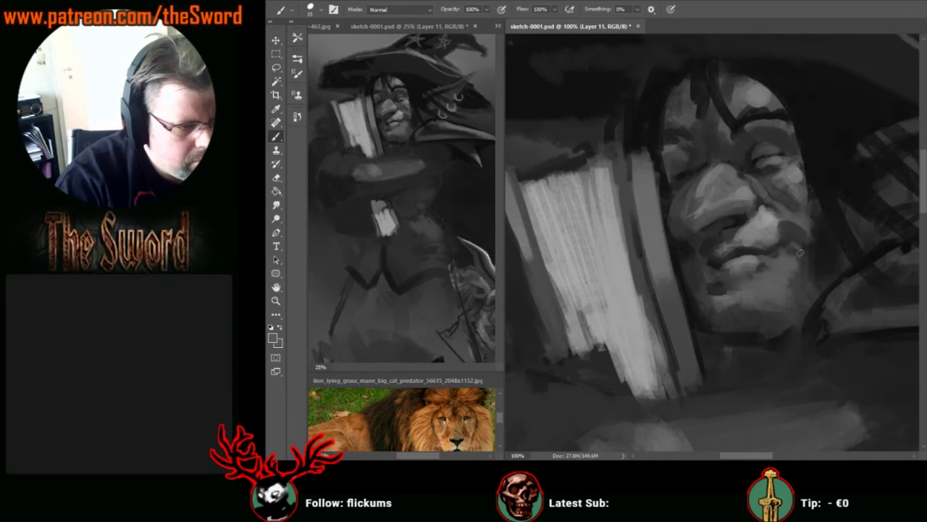
{"action": "key", "text": "bracketright"}
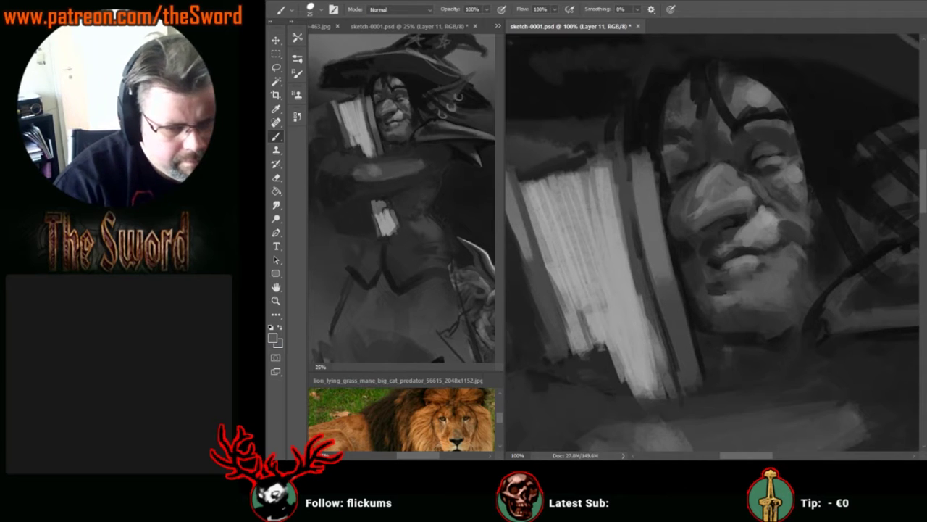
- Paint the shadow under the lower lip with a 50 px dark gray brush
{"action": "key", "text": "bracketright"}
{"action": "key", "text": "bracketright"}
{"action": "key", "text": "bracketright"}
{"action": "key", "text": "bracketright"}
{"action": "key", "text": "bracketright"}
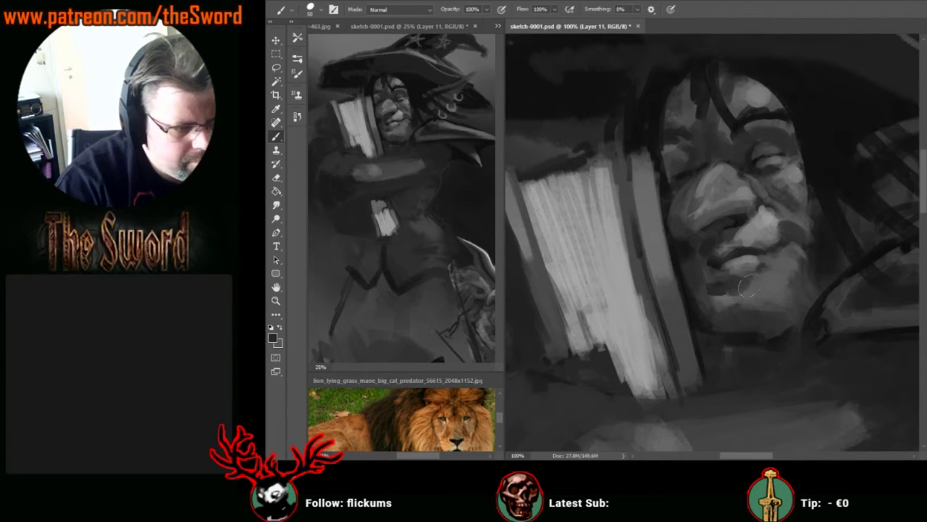
{"action": "mouse_move", "coordinate": [746, 287]}
{"action": "left_mouse_down"}
{"action": "mouse_move", "coordinate": [739, 291]}
{"action": "mouse_move", "coordinate": [781, 250]}
{"action": "left_mouse_up"}
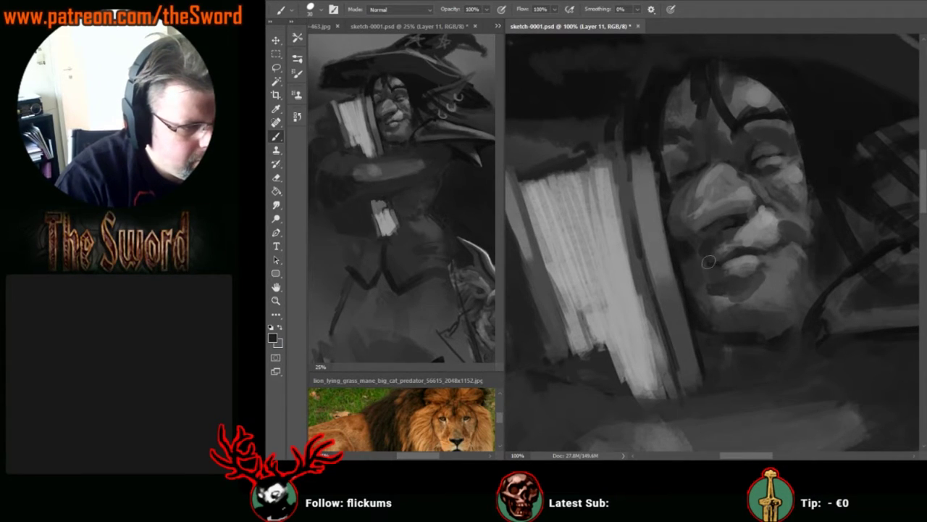
- Deepen the far corner of the mouth with sampled near-black and a 20 to 45 px brush
{"action": "left_click", "coordinate": [737, 223], "text": "alt"}
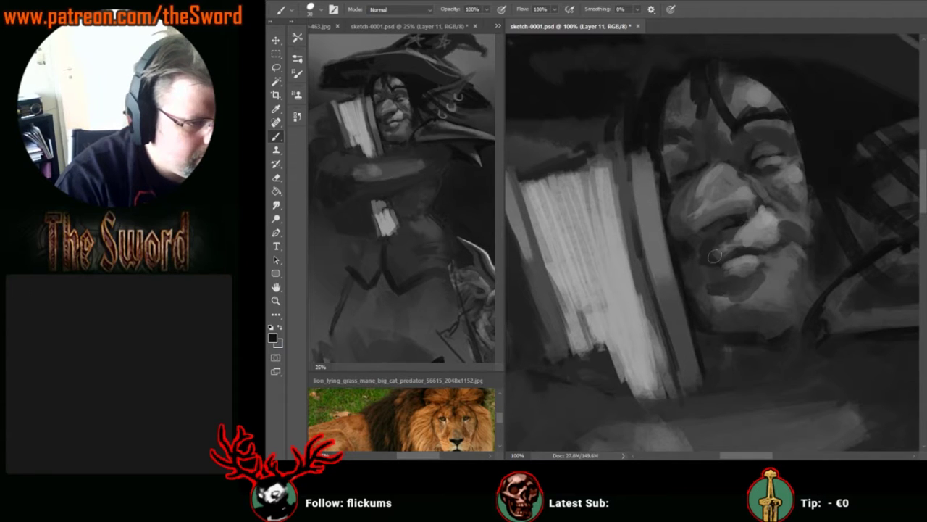
{"action": "left_click_drag", "start_coordinate": [715, 256], "coordinate": [706, 262]}
{"action": "key", "text": "bracketleft"}
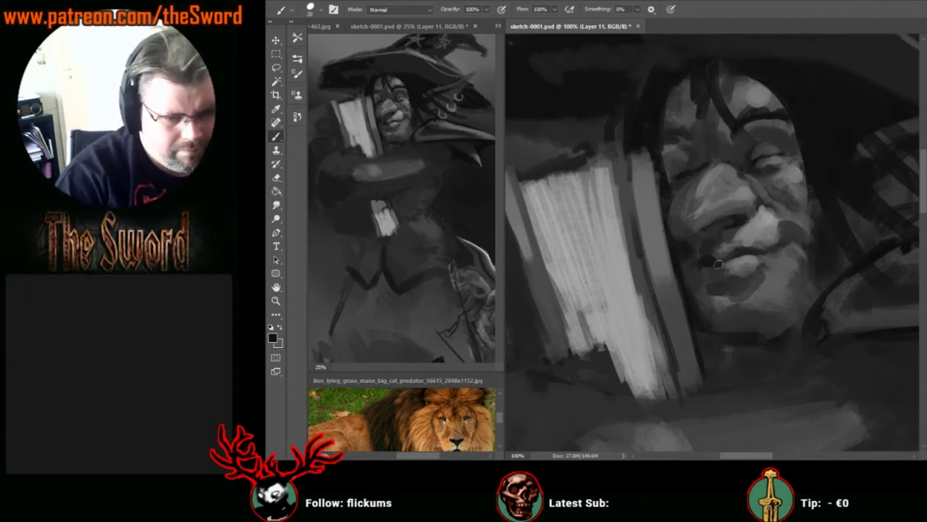
{"action": "key", "text": "bracketright"}
{"action": "key", "text": "bracketright"}
{"action": "key", "text": "bracketright"}
{"action": "key", "text": "bracketright"}
{"action": "key", "text": "bracketright"}
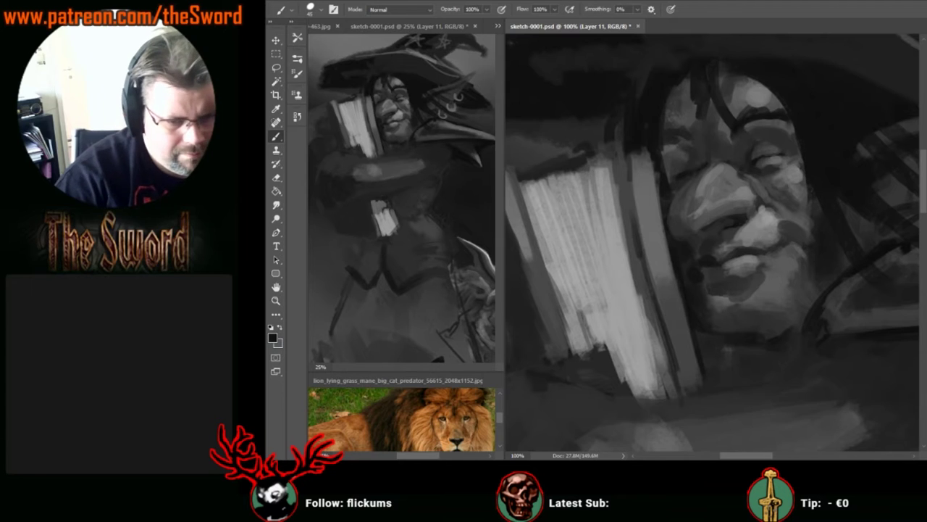
- Lighten the chin below the lip shadow with sampled mid gray and a 50 to 70 px brush
{"action": "left_click", "coordinate": [730, 302], "text": "alt"}
{"action": "key", "text": "bracketright"}
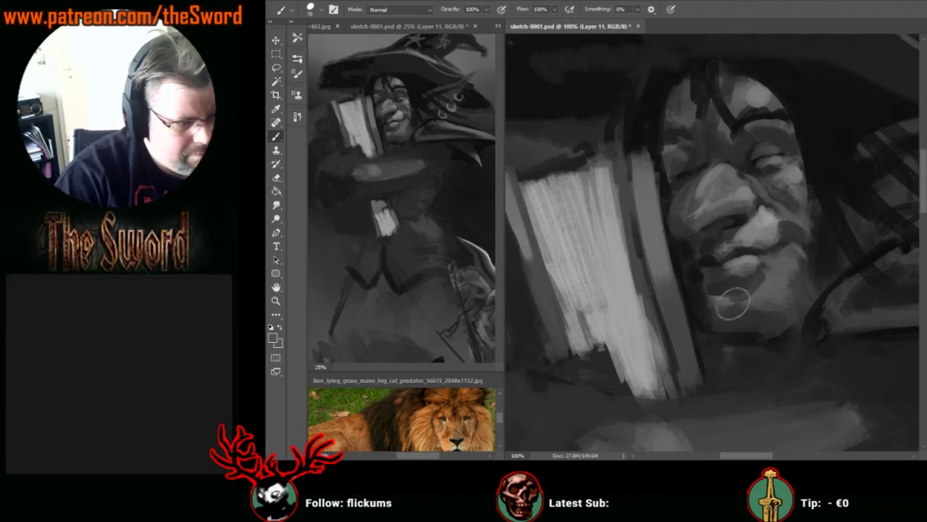
{"action": "left_click_drag", "start_coordinate": [732, 303], "coordinate": [753, 312]}
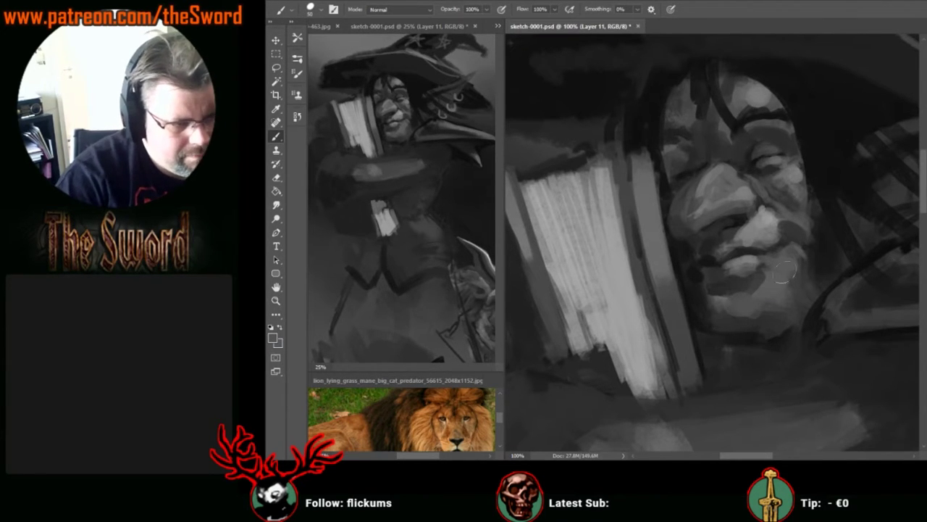
- Switch to the darker color and shade the near side of the chin and jaw with a 50 px brush
{"action": "key", "text": "x"}
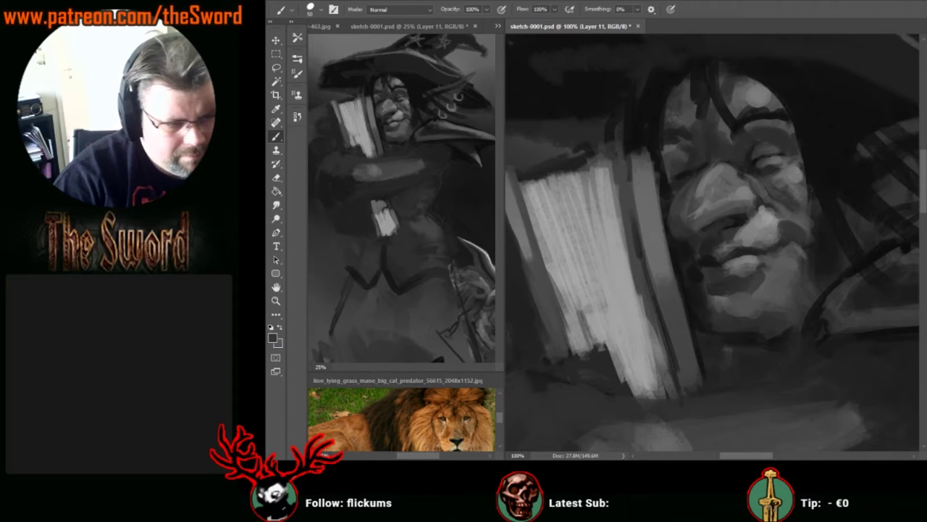
{"action": "key", "text": "bracketright"}
{"action": "key", "text": "bracketright"}
{"action": "key", "text": "bracketright"}
{"action": "key", "text": "bracketleft"}
{"action": "key", "text": "bracketleft"}
{"action": "key", "text": "bracketleft"}
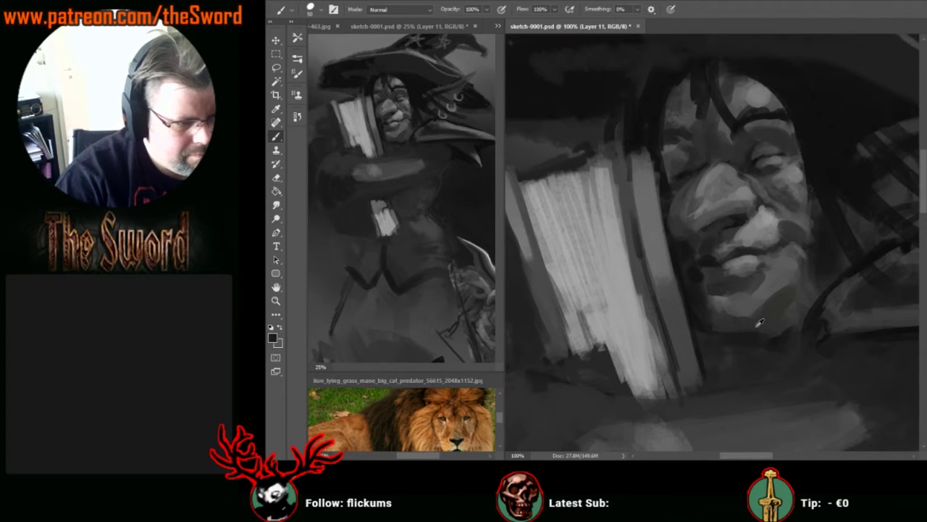
- Darken the chin's lower edge and its far side next to the book with a 20 to 45 px brush
{"action": "key", "text": "bracketleft"}
{"action": "key", "text": "bracketleft"}
{"action": "key", "text": "bracketleft"}
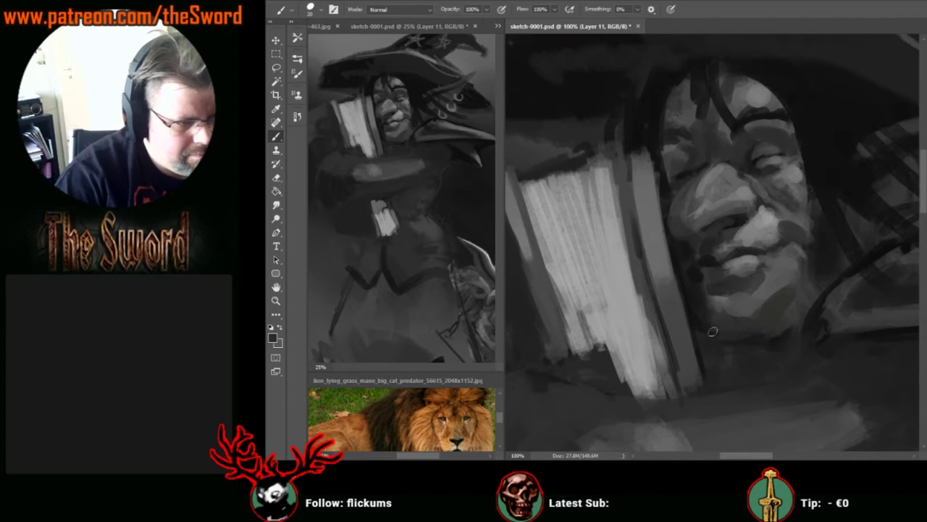
{"action": "key", "text": "bracketright"}
{"action": "key", "text": "bracketright"}
{"action": "key", "text": "bracketright"}
{"action": "key", "text": "bracketright"}
{"action": "key", "text": "bracketright"}
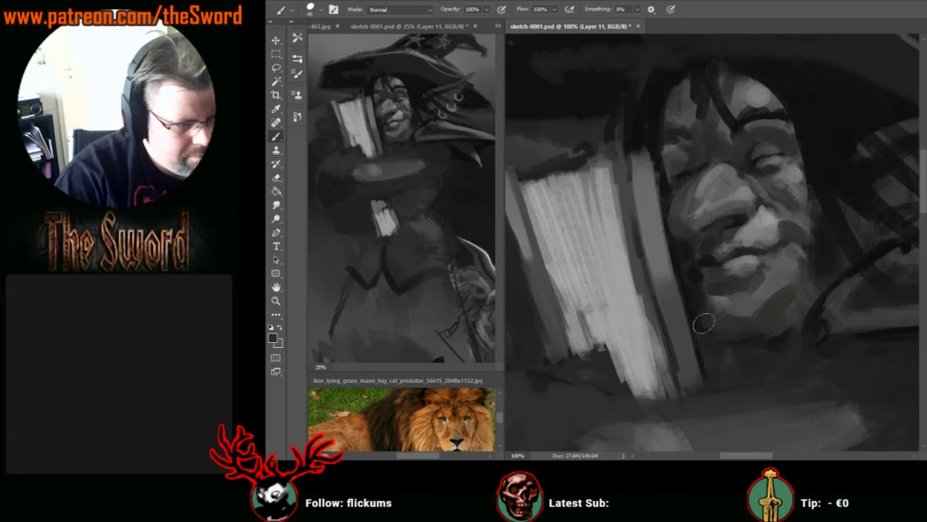
- Soften the shadow around the far mouth corner and above the lip with a 35 to 45 px dark gray brush
{"action": "key", "text": "bracketleft"}
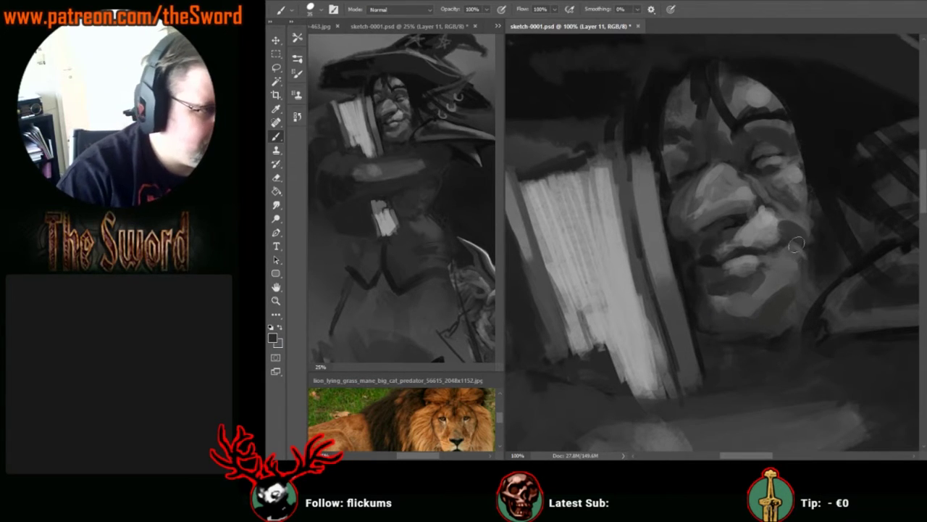
{"action": "mouse_move", "coordinate": [711, 252]}
{"action": "left_mouse_down"}
{"action": "mouse_move", "coordinate": [698, 250]}
{"action": "mouse_move", "coordinate": [709, 255]}
{"action": "left_mouse_up"}
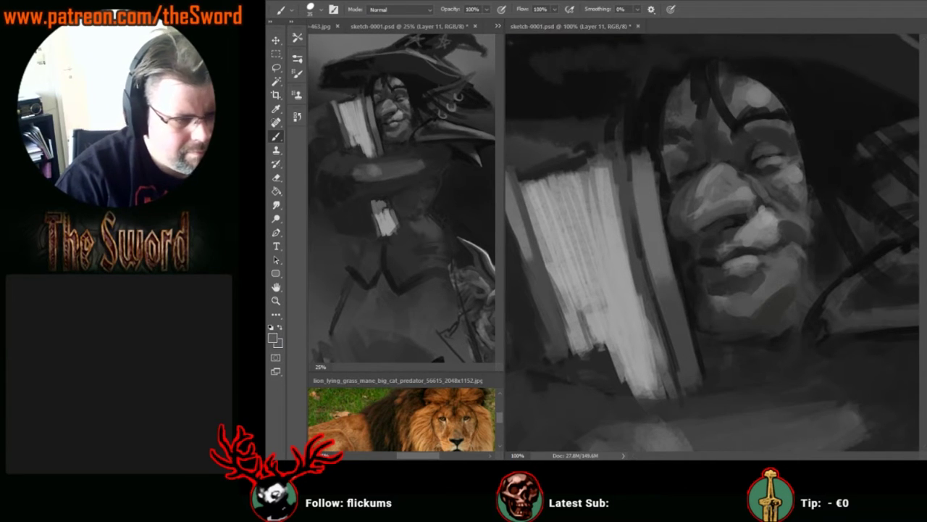
{"action": "key", "text": "bracketright"}
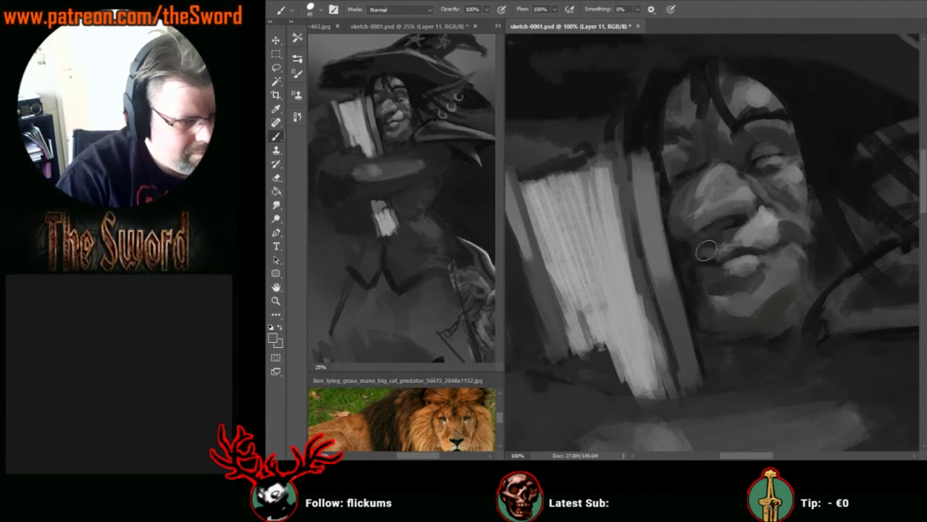
- Refine the lips' contour and the line between them with a 7 px brush and sampled grays
{"action": "key", "text": "bracketleft"}
{"action": "key", "text": "bracketleft"}
{"action": "key", "text": "bracketleft"}
{"action": "key", "text": "bracketleft"}
{"action": "key", "text": "bracketleft"}
{"action": "key", "text": "bracketleft"}
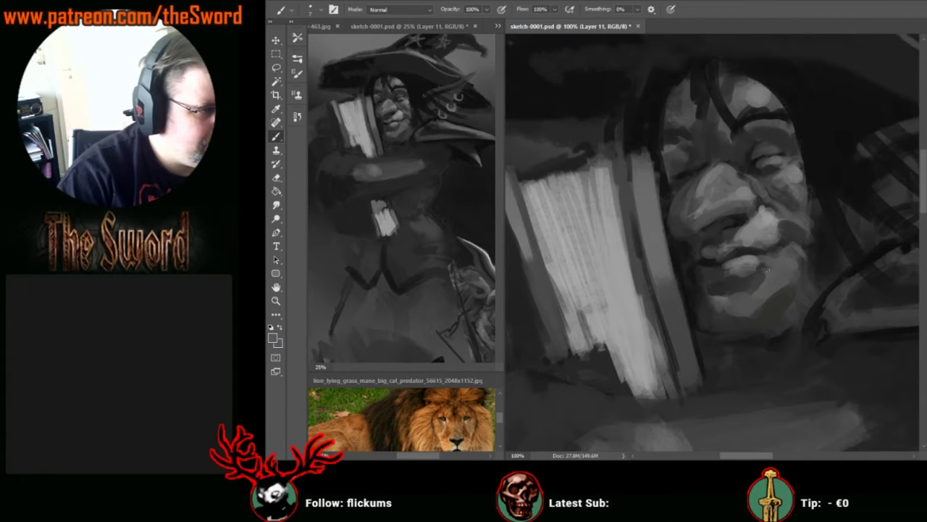
{"action": "left_click", "coordinate": [716, 263], "text": "alt"}
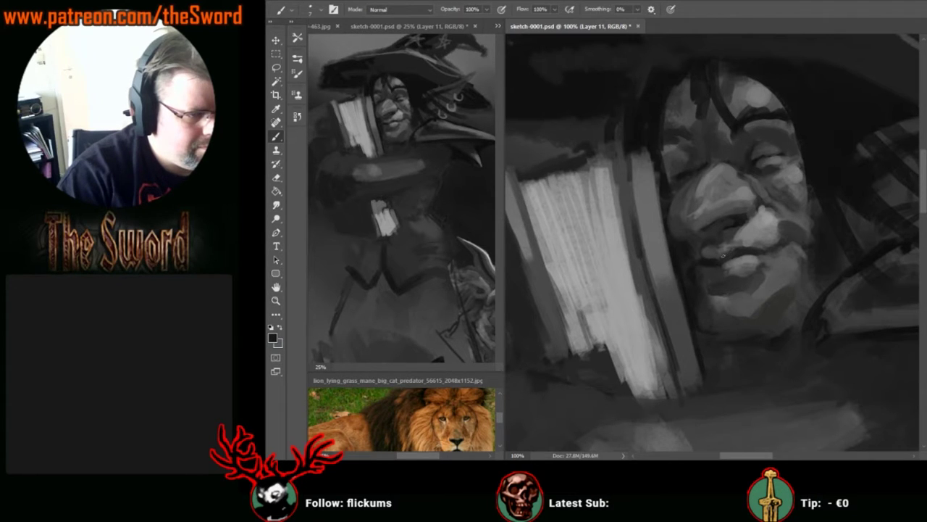
- Compare the face with and without the current paint layer by toggling the layer's visibility
{"action": "key", "text": "ctrl+comma"}
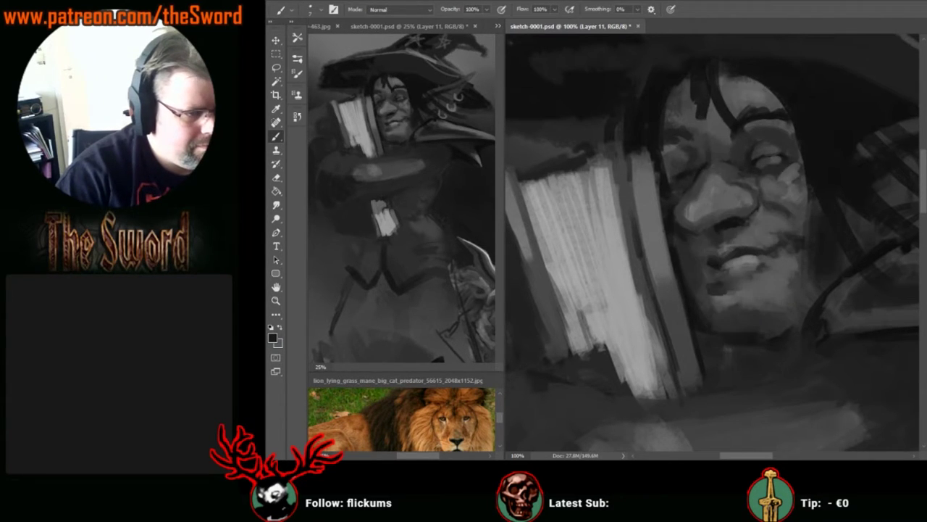
{"action": "key", "text": "ctrl+comma"}
{"action": "key", "text": "ctrl+comma"}
{"action": "key", "text": "ctrl+comma"}
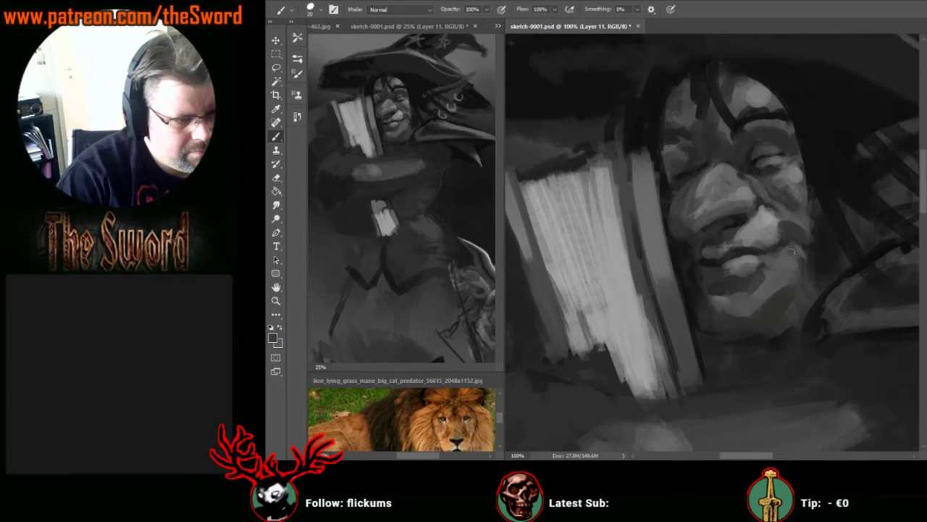
- Paint thin highlights along the lower lip and near mouth corner with 7 to 10 px light gray, and accent the lip with near-white
{"action": "left_click", "coordinate": [781, 225], "text": "alt"}
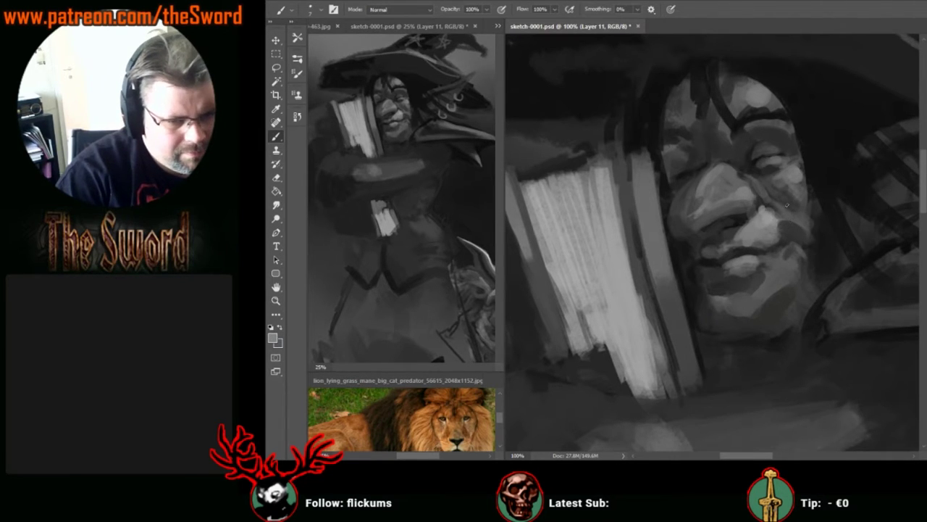
{"action": "key", "text": "bracketleft"}
{"action": "key", "text": "bracketleft"}
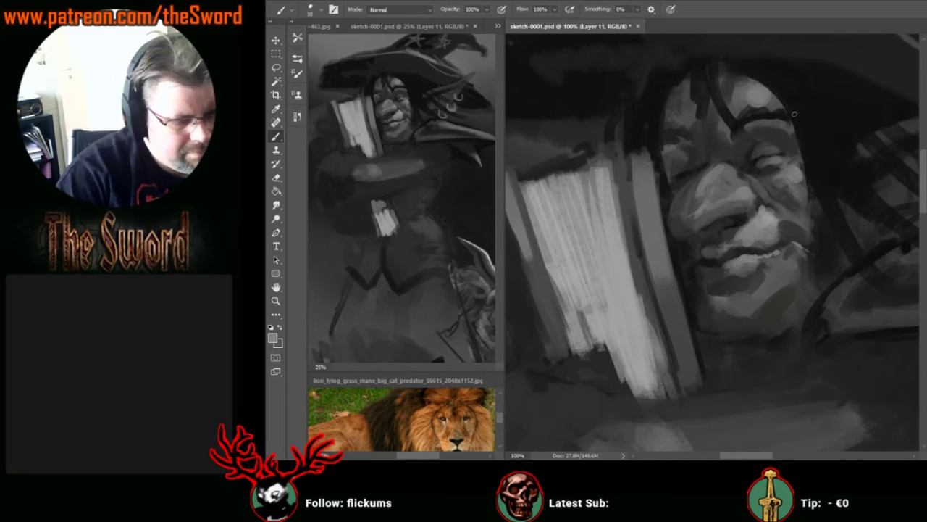
{"action": "key", "text": "alt+Tab"}
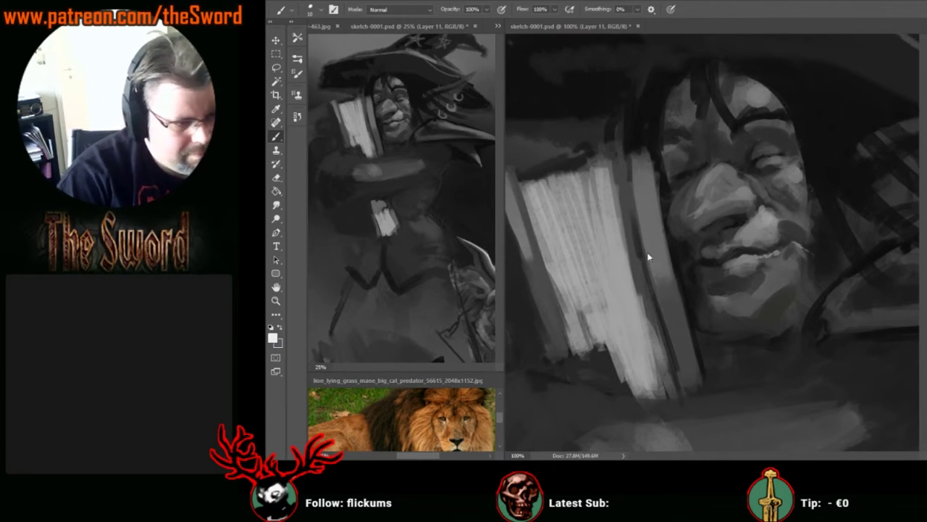
{"action": "left_click", "coordinate": [742, 263]}
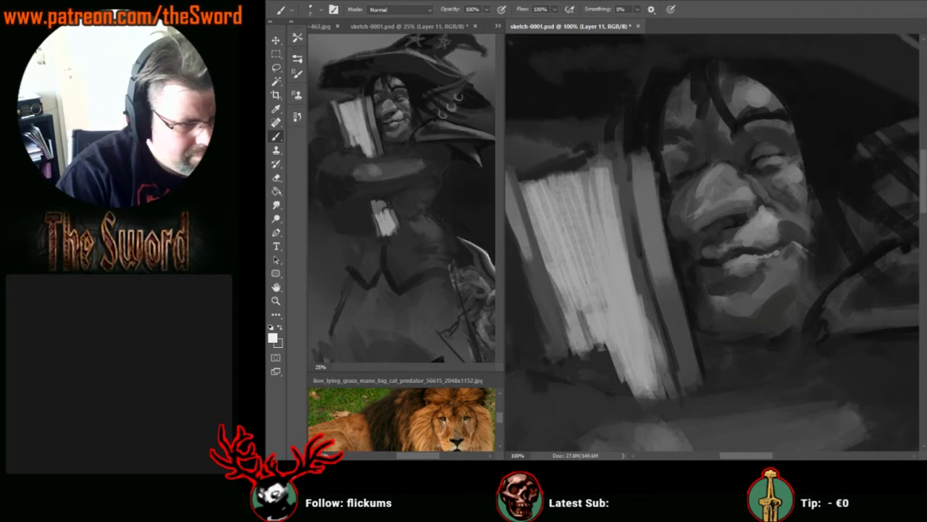
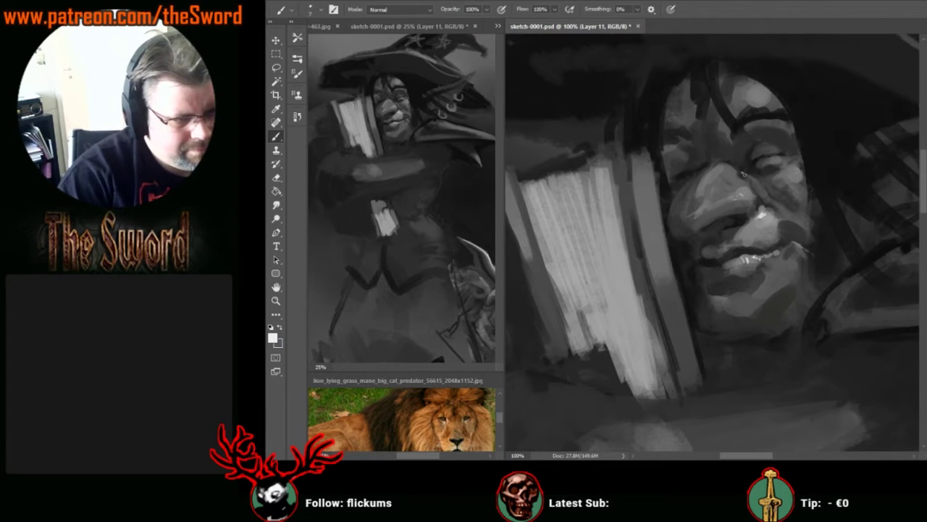
- Darken the near eye's inner corner beside the nose bridge with a sampled dark gray, using brush sizes from 30 down to 8 px
{"action": "left_click", "coordinate": [746, 176], "text": "alt"}
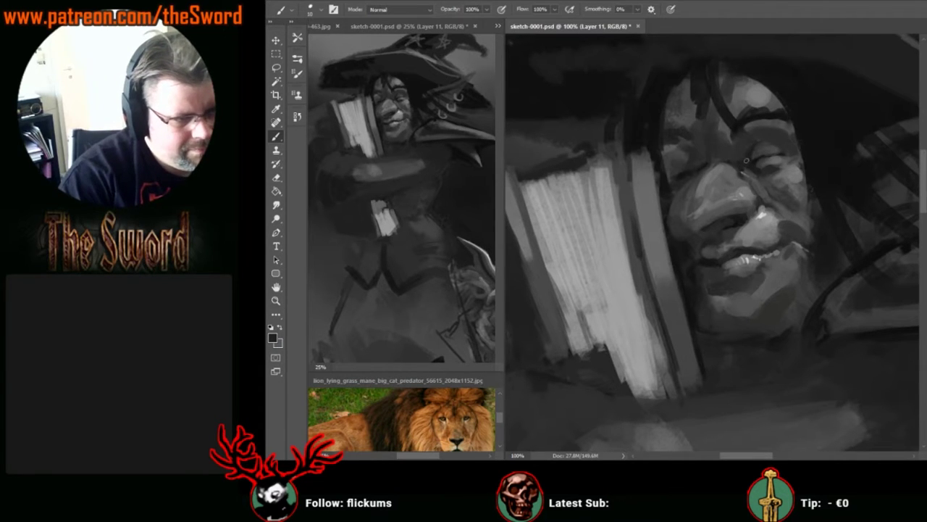
{"action": "key", "text": "bracketright"}
{"action": "key", "text": "bracketright"}
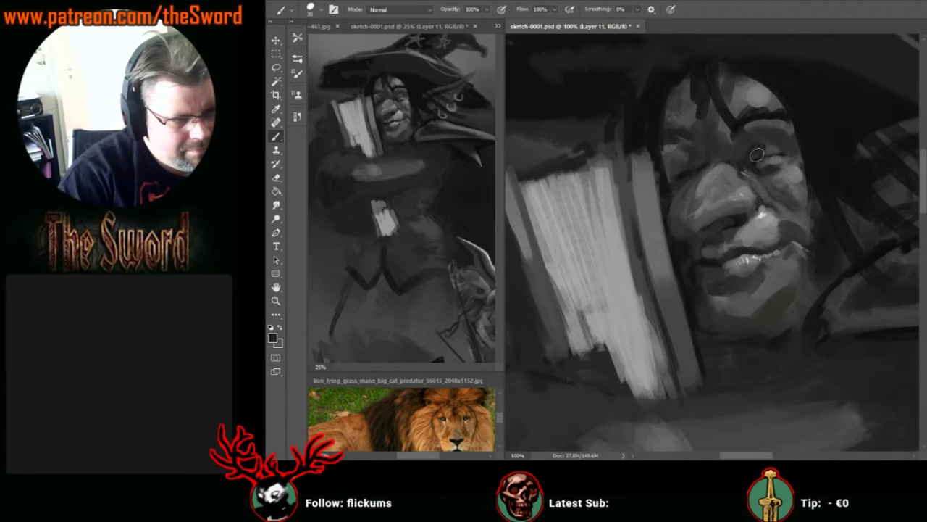
{"action": "key", "text": "bracketleft"}
{"action": "key", "text": "bracketleft"}
{"action": "key", "text": "bracketleft"}
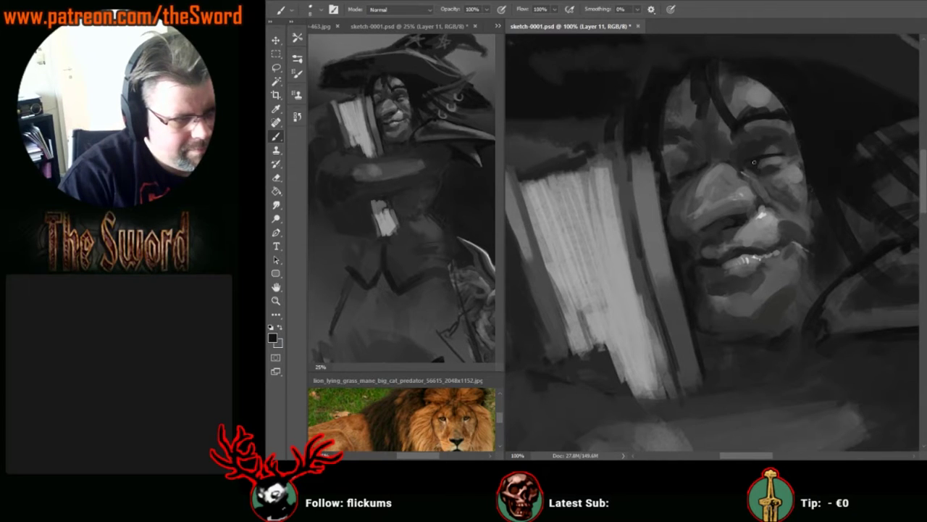
- Darken the near eye's iris and inner corner with sampled grays, using a 10 to 20 px brush
{"action": "left_click", "coordinate": [770, 166], "text": "alt"}
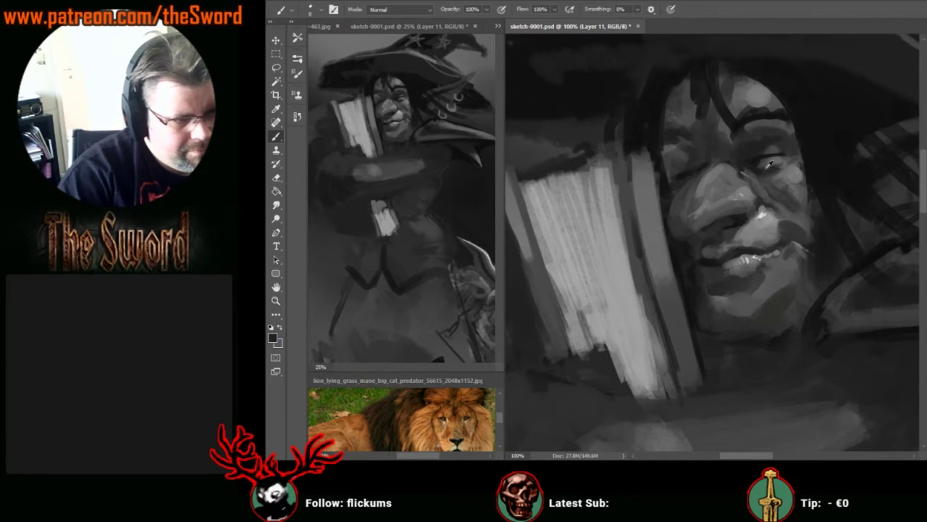
{"action": "left_click_drag", "start_coordinate": [769, 161], "coordinate": [763, 162]}
{"action": "key", "text": "]"}
{"action": "key", "text": "]"}
{"action": "key", "text": "]"}
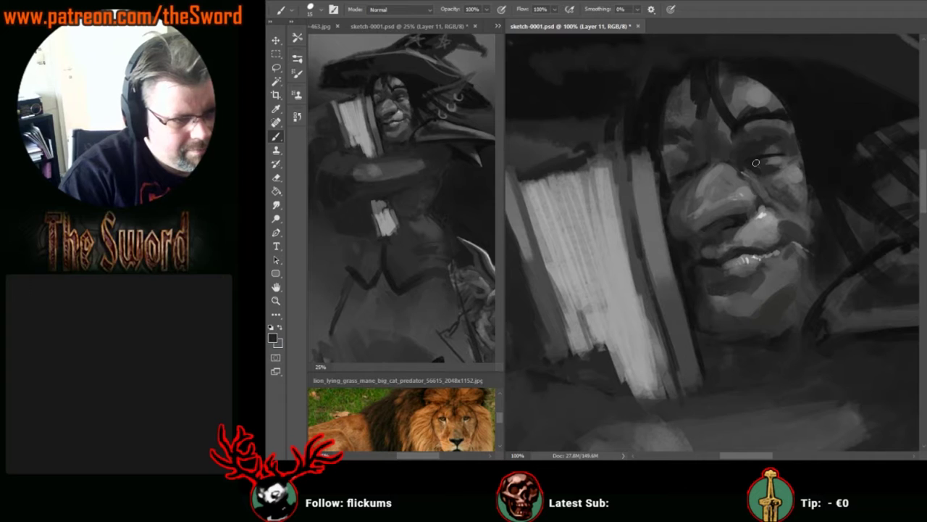
{"action": "key", "text": "bracketright"}
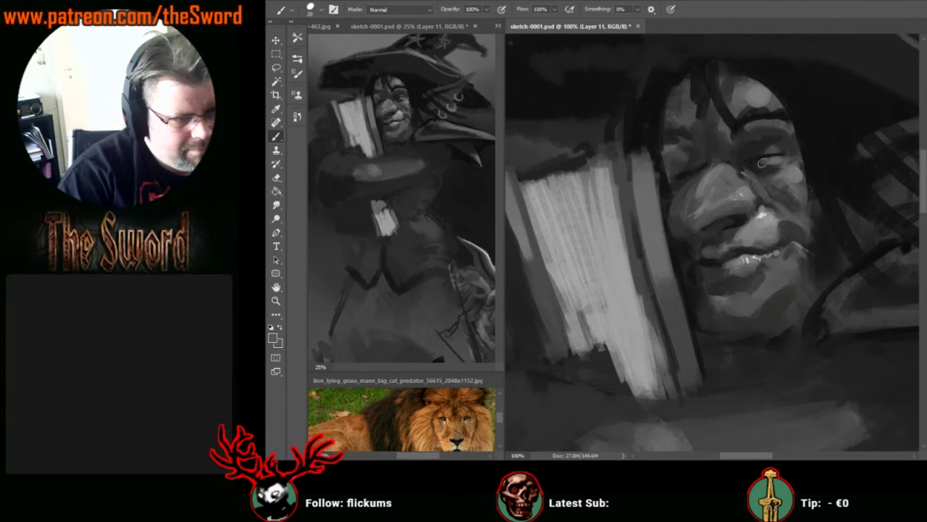
{"action": "key", "text": "bracketleft"}
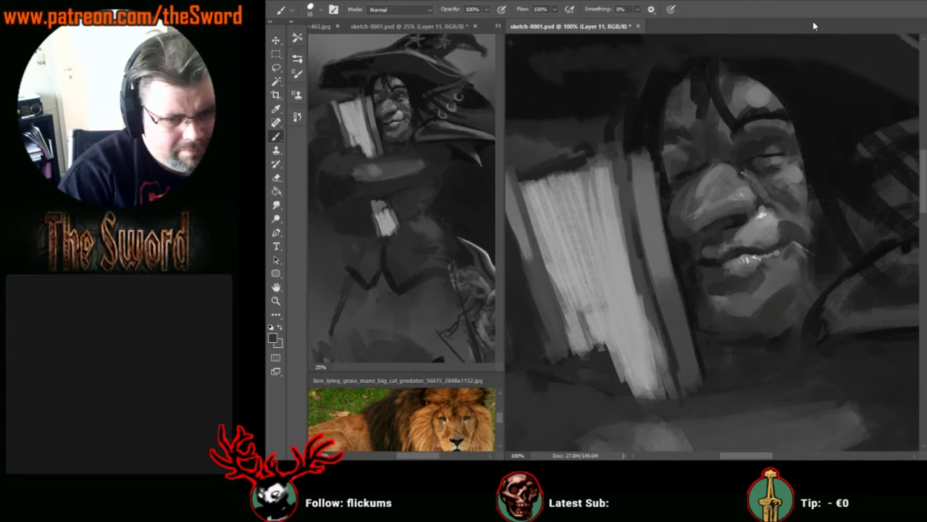
{"action": "left_click", "coordinate": [753, 159], "text": "alt"}
{"action": "key", "text": "bracketleft"}
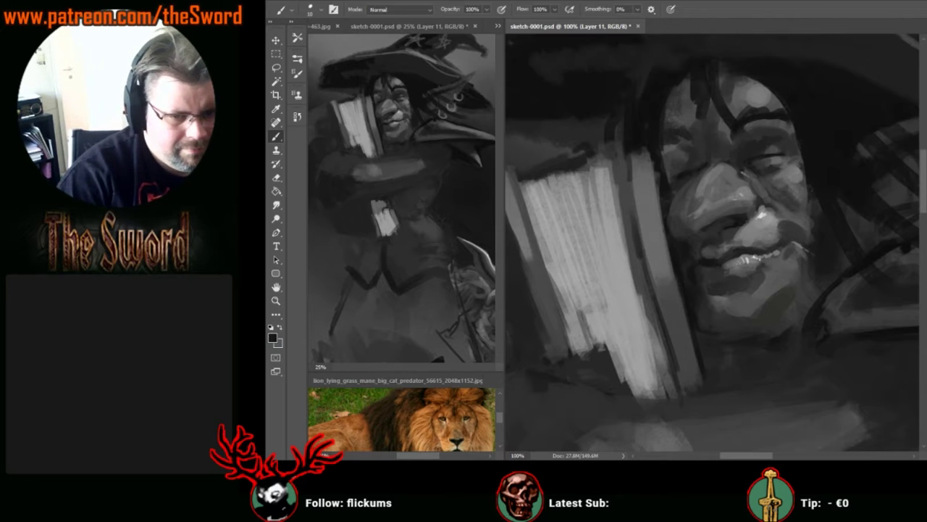
- Paint small light gray highlights on the near upper eyelid with a 5 px brush, and touch up the nostril wing with sampled grays
{"action": "left_click", "coordinate": [762, 217], "text": "alt"}
{"action": "key", "text": "bracketleft"}
{"action": "key", "text": "bracketleft"}
{"action": "key", "text": "bracketleft"}
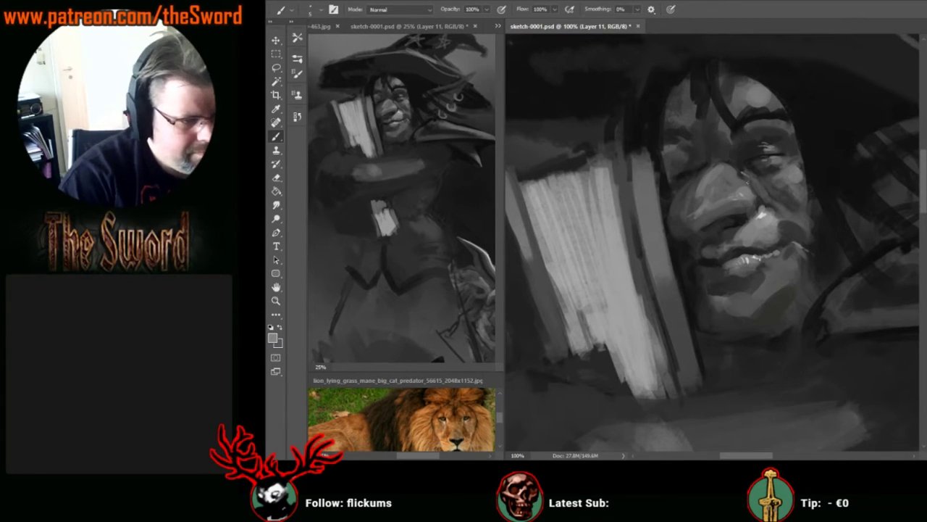
{"action": "left_click", "coordinate": [744, 183], "text": "alt"}
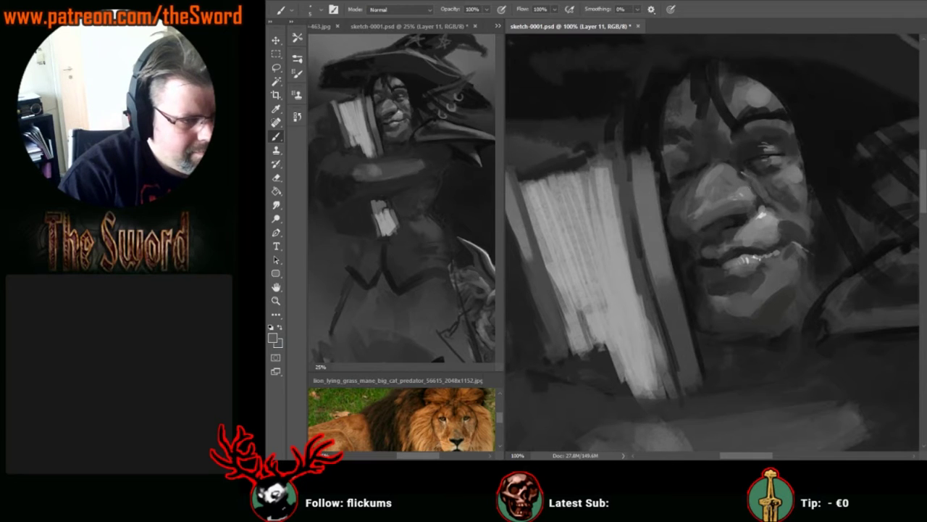
{"action": "left_click", "coordinate": [754, 190], "text": "alt"}
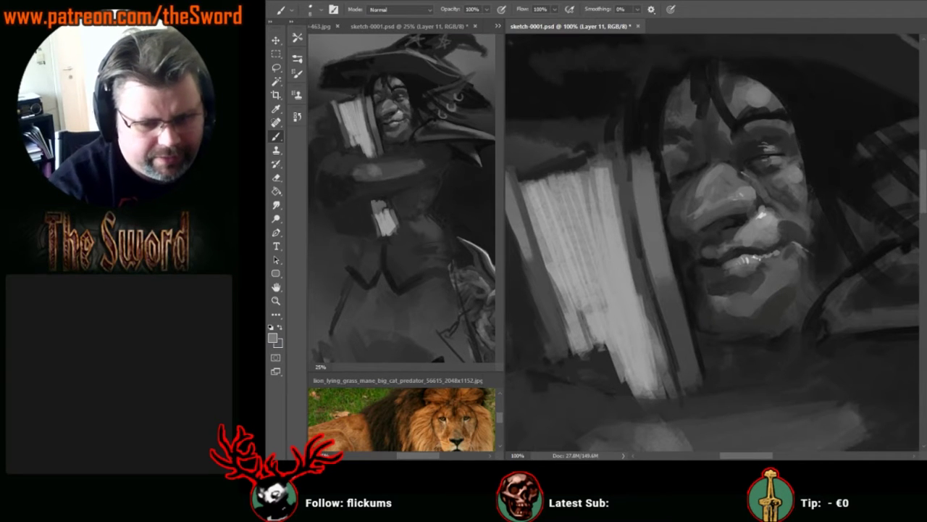
- Deepen the shadow beneath the chin and along the jaw with a 15 to 30 px dark gray brush
{"action": "scroll", "coordinate": [711, 216], "scroll_direction": "down", "scroll_amount": 3}
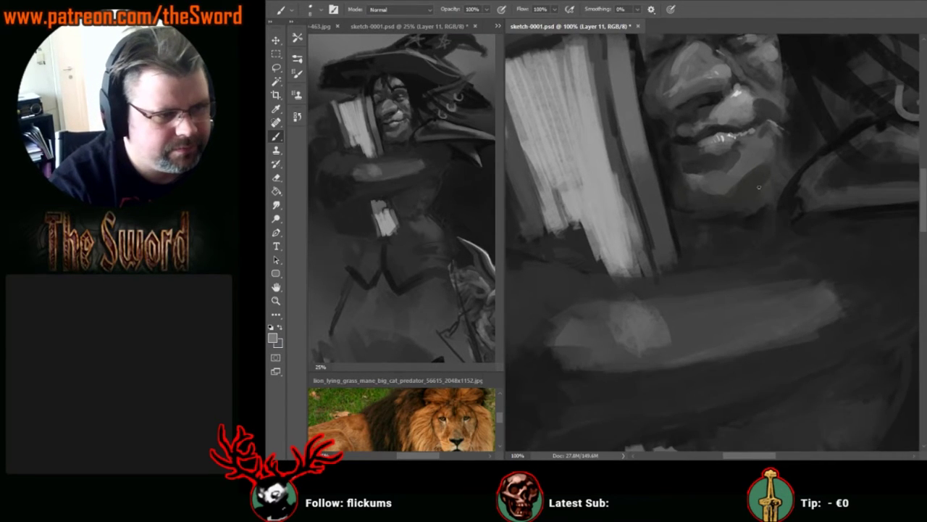
{"action": "key", "text": "bracketright"}
{"action": "key", "text": "bracketright"}
{"action": "key", "text": "bracketright"}
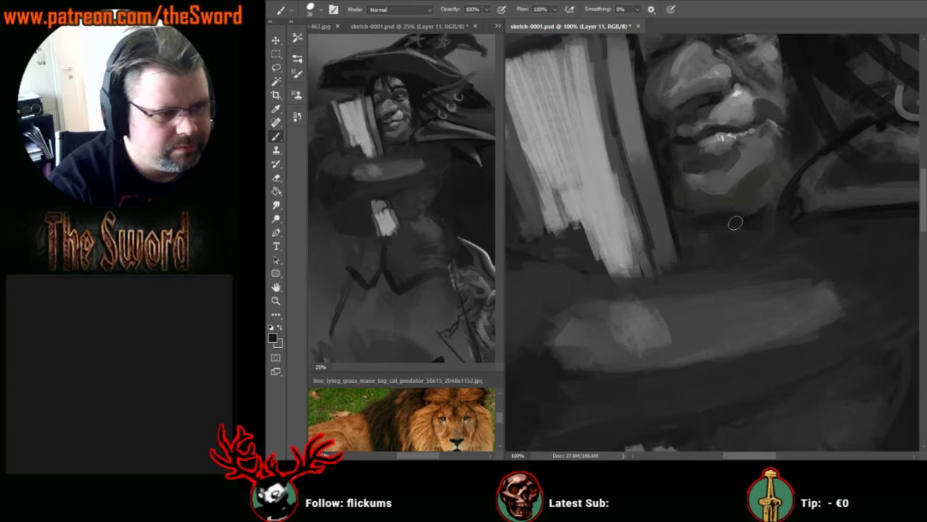
{"action": "key", "text": "bracketleft"}
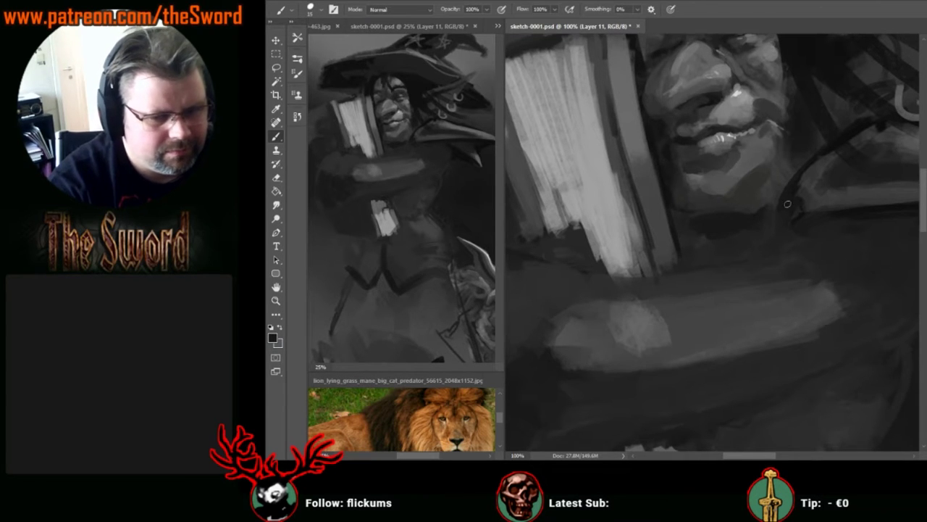
{"action": "left_click_drag", "start_coordinate": [746, 215], "coordinate": [778, 183]}
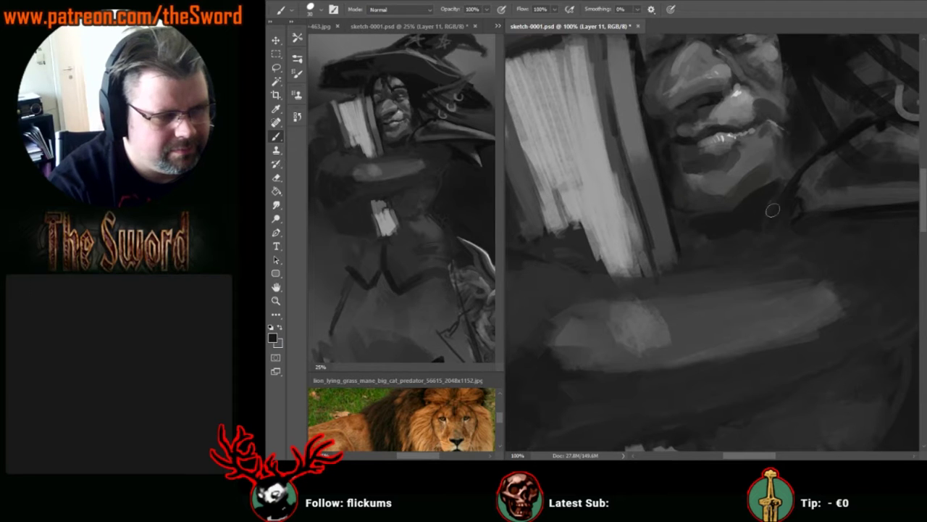
{"action": "key", "text": "bracketright"}
{"action": "mouse_move", "coordinate": [788, 212]}
{"action": "left_mouse_down"}
{"action": "mouse_move", "coordinate": [822, 265]}
{"action": "mouse_move", "coordinate": [782, 290]}
{"action": "left_mouse_up"}
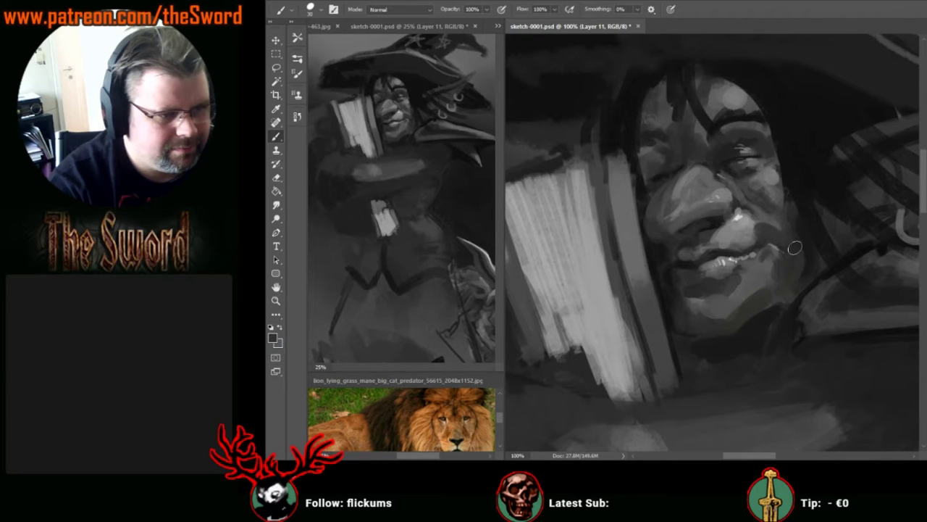
- Soften the cheek and jaw edge beside the hair with a 30 px dark gray brush, reducing the brush for finer touches
{"action": "key", "text": "bracketright"}
{"action": "key", "text": "bracketleft"}
{"action": "key", "text": "bracketleft"}
{"action": "key", "text": "bracketleft"}
{"action": "key", "text": "bracketleft"}
{"action": "key", "text": "bracketleft"}
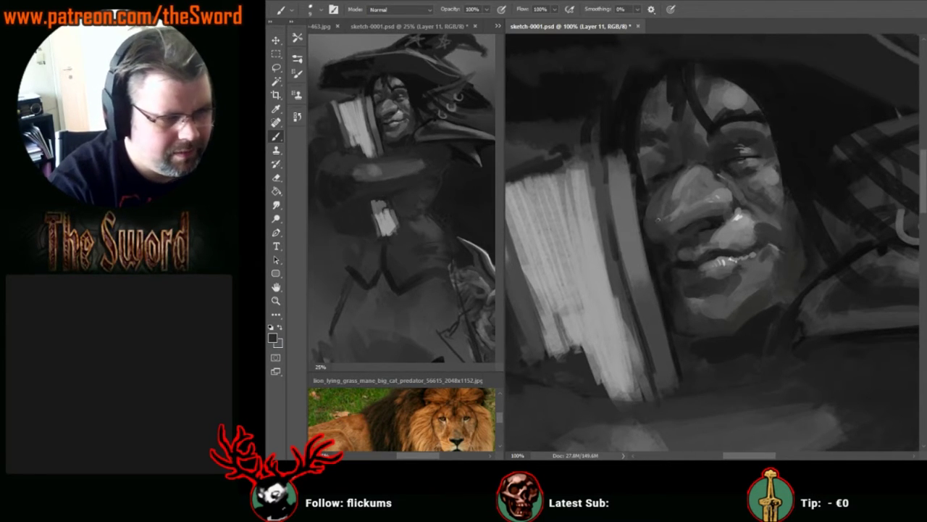
- Deepen the shadow beneath the nose and around the nostril with near-black, using brush sizes from 10 to 45 px
{"action": "key", "text": "bracketright"}
{"action": "key", "text": "bracketright"}
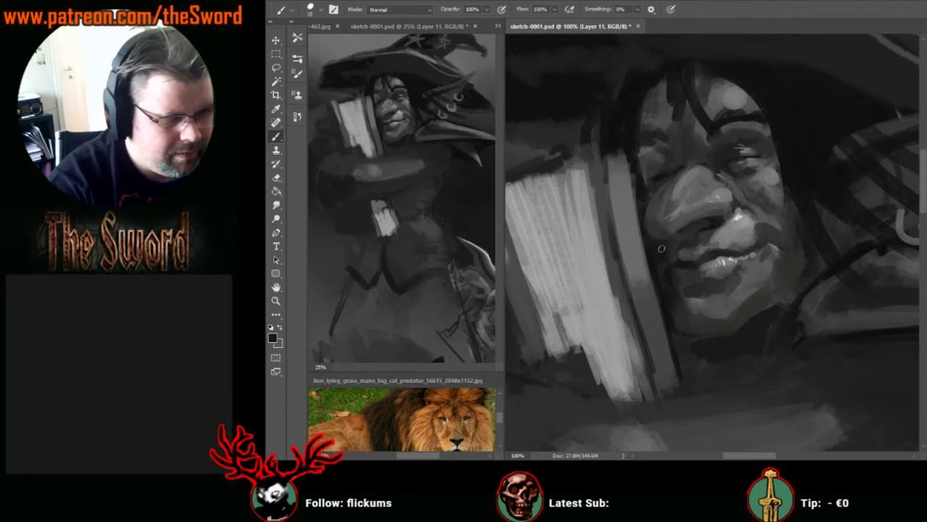
{"action": "key", "text": "bracketleft"}
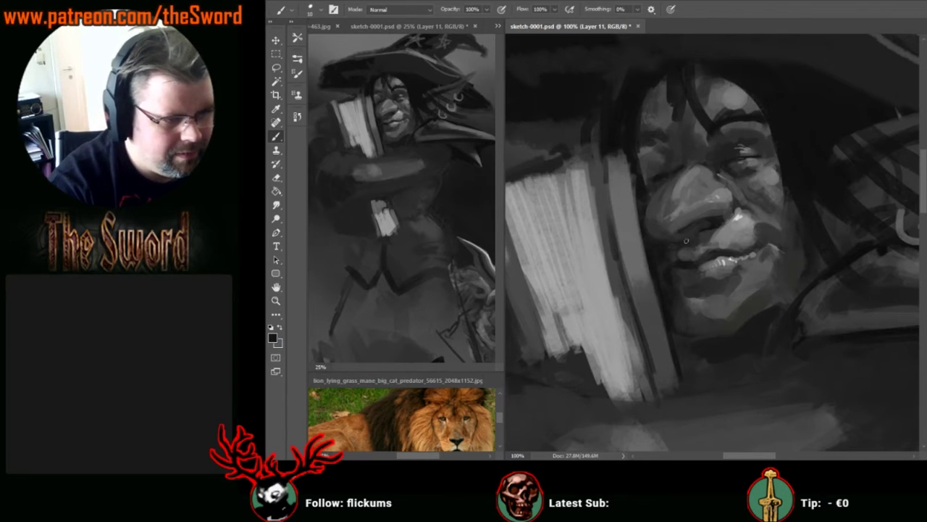
{"action": "key", "text": "bracketright"}
{"action": "key", "text": "bracketright"}
{"action": "key", "text": "bracketright"}
{"action": "key", "text": "bracketright"}
{"action": "key", "text": "bracketright"}
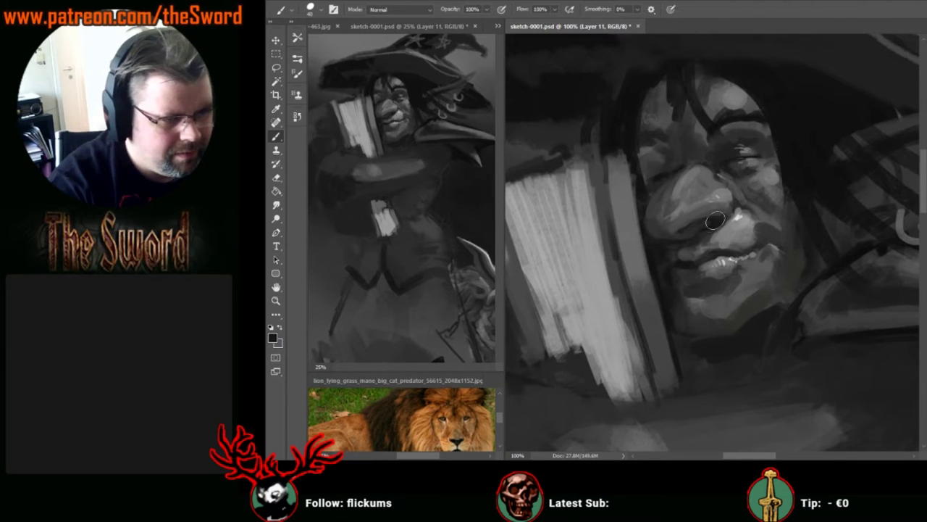
{"action": "key", "text": "bracketright"}
{"action": "key", "text": "bracketright"}
{"action": "left_click_drag", "start_coordinate": [727, 212], "coordinate": [698, 219]}
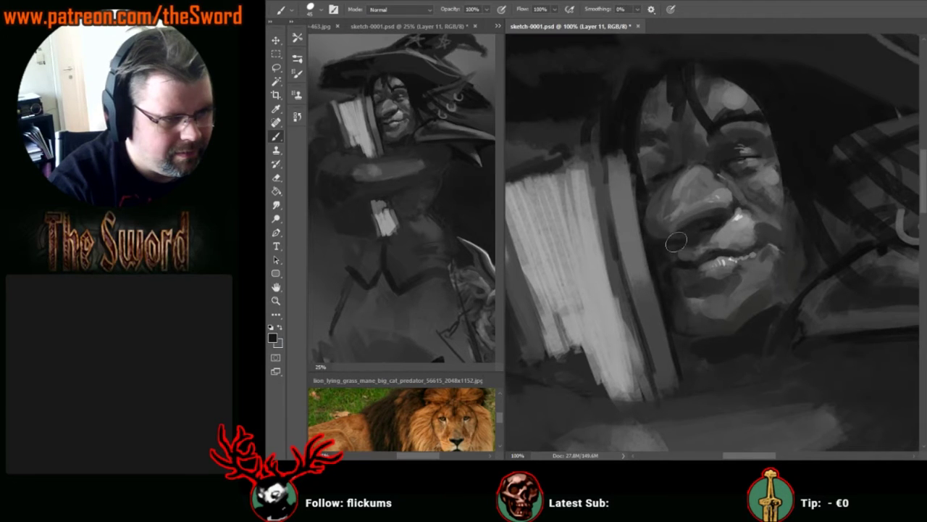
- Darken the far eye socket and far side of the face with a large dark brush of 45 to 80 px
{"action": "key", "text": "bracketright"}
{"action": "key", "text": "bracketright"}
{"action": "key", "text": "bracketright"}
{"action": "key", "text": "bracketright"}
{"action": "key", "text": "bracketright"}
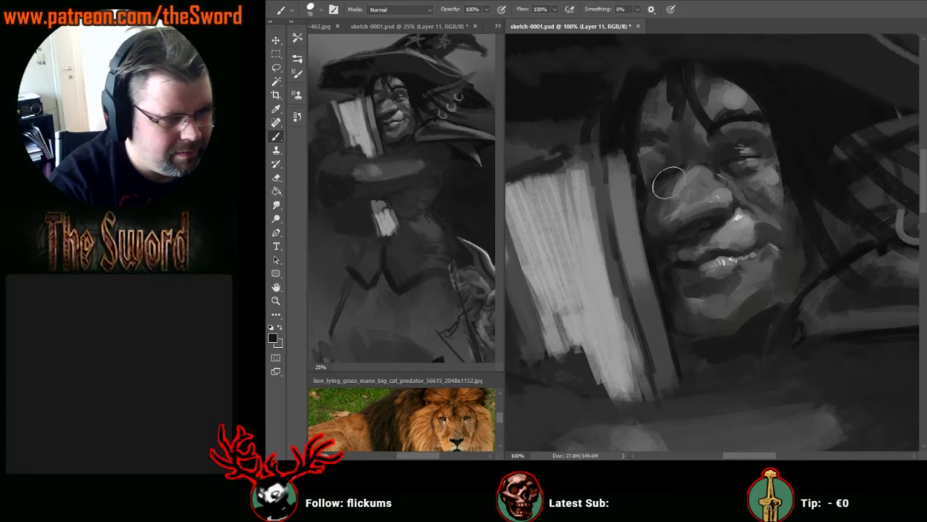
{"action": "key", "text": "bracketright"}
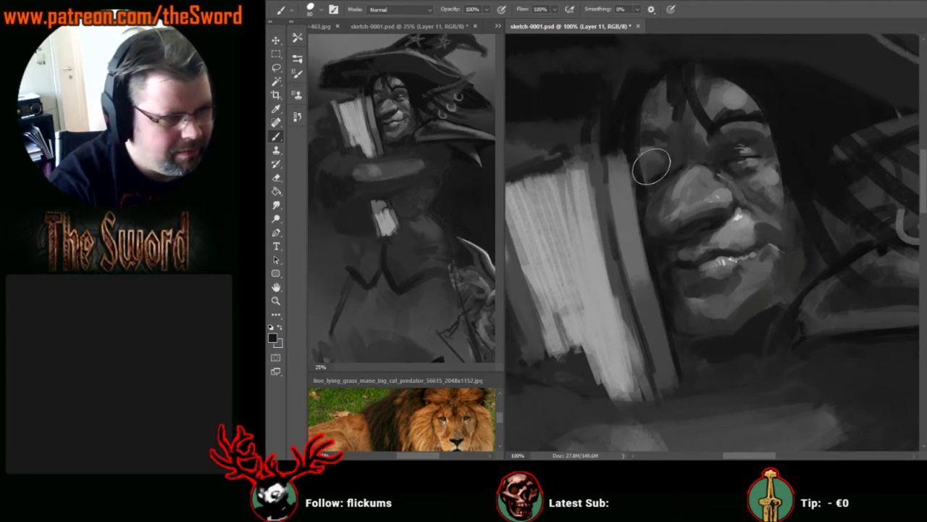
{"action": "key", "text": "bracketleft"}
{"action": "key", "text": "bracketleft"}
{"action": "key", "text": "bracketleft"}
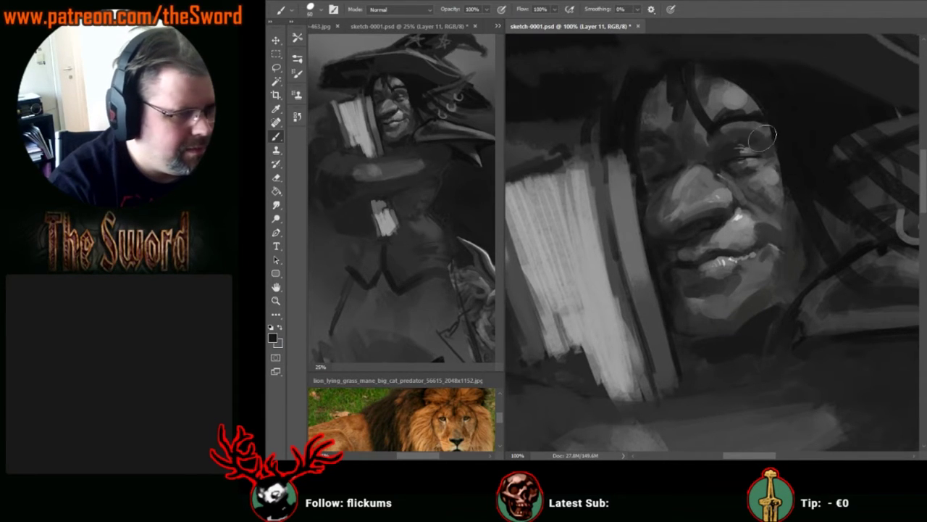
{"action": "key", "text": "bracketleft"}
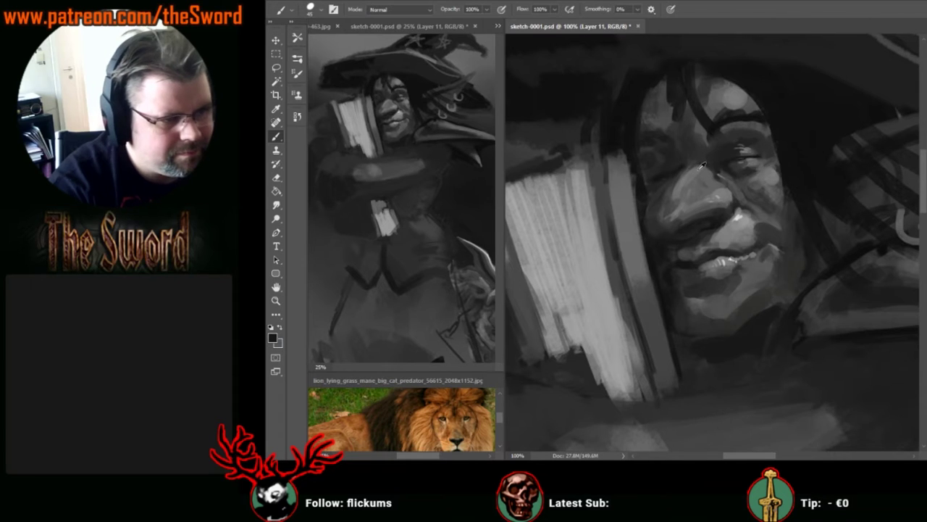
- Sample a light gray from the nose and define the top edge of its bridge with a 10 px brush
{"action": "left_click", "coordinate": [693, 173], "text": "alt"}
{"action": "key", "text": "bracketleft"}
{"action": "key", "text": "bracketleft"}
{"action": "key", "text": "bracketleft"}
{"action": "key", "text": "bracketleft"}
{"action": "key", "text": "bracketleft"}
{"action": "key", "text": "bracketleft"}
{"action": "key", "text": "bracketleft"}
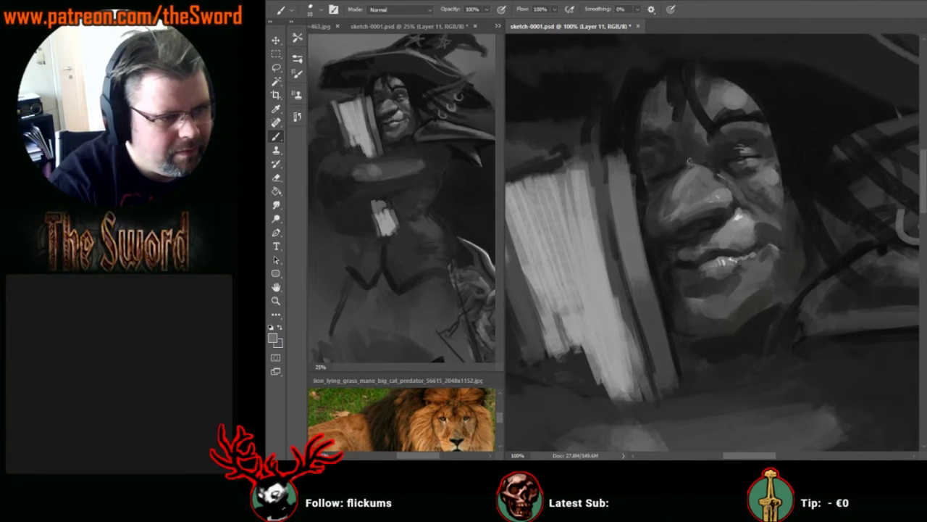
{"action": "key", "text": "bracketleft"}
{"action": "key", "text": "bracketleft"}
{"action": "key", "text": "bracketleft"}
{"action": "key", "text": "bracketleft"}
{"action": "key", "text": "bracketleft"}
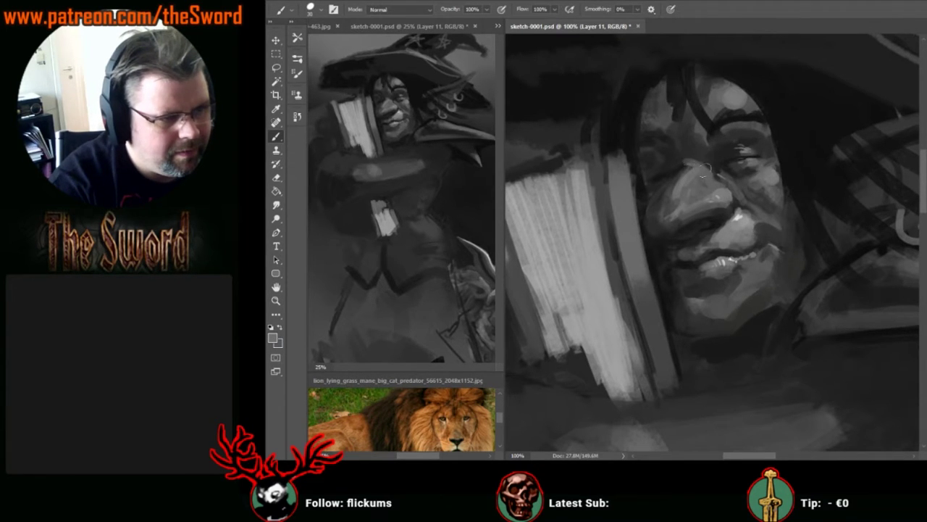
- Model the far side of the nose bridge with grays, using a 10 to 25 px brush
{"action": "key", "text": "bracketright"}
{"action": "key", "text": "bracketright"}
{"action": "key", "text": "bracketright"}
{"action": "key", "text": "bracketright"}
{"action": "key", "text": "bracketright"}
{"action": "key", "text": "bracketright"}
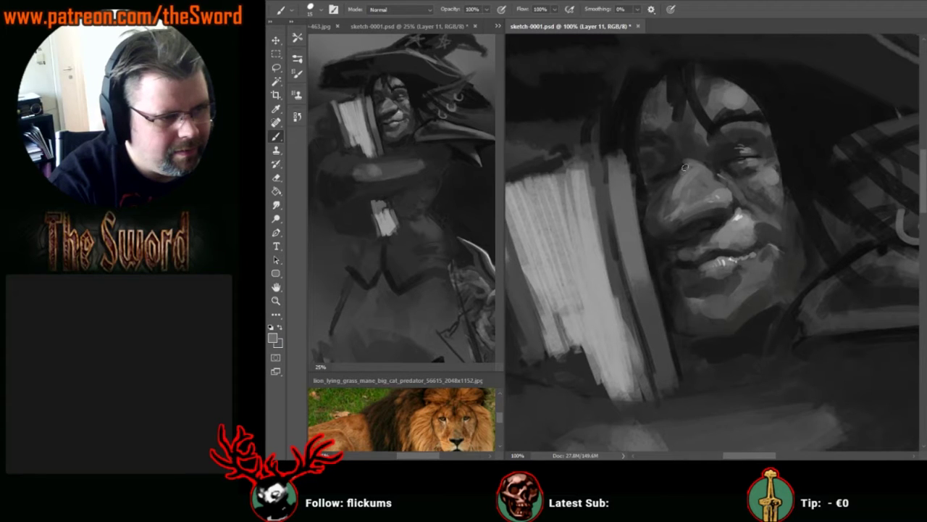
{"action": "key", "text": "bracketright"}
{"action": "key", "text": "bracketright"}
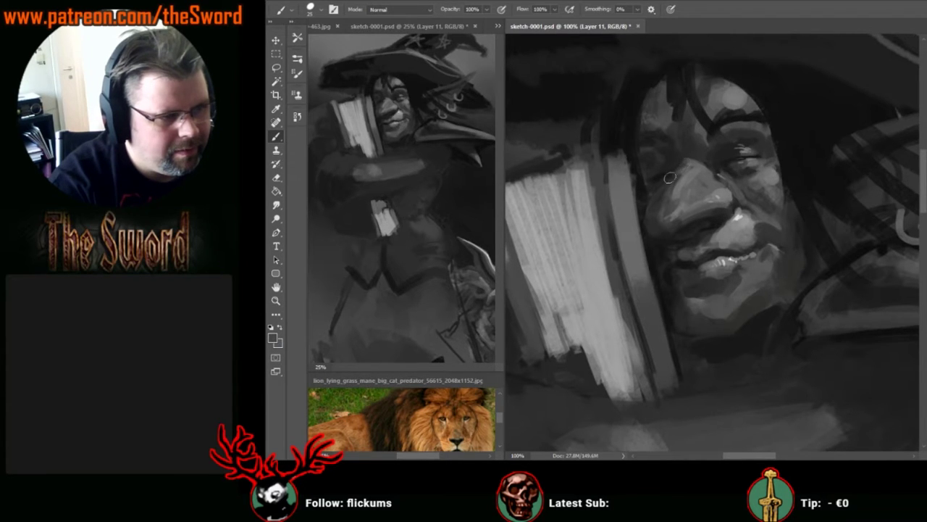
{"action": "key", "text": "bracketleft"}
{"action": "key", "text": "bracketleft"}
{"action": "key", "text": "bracketleft"}
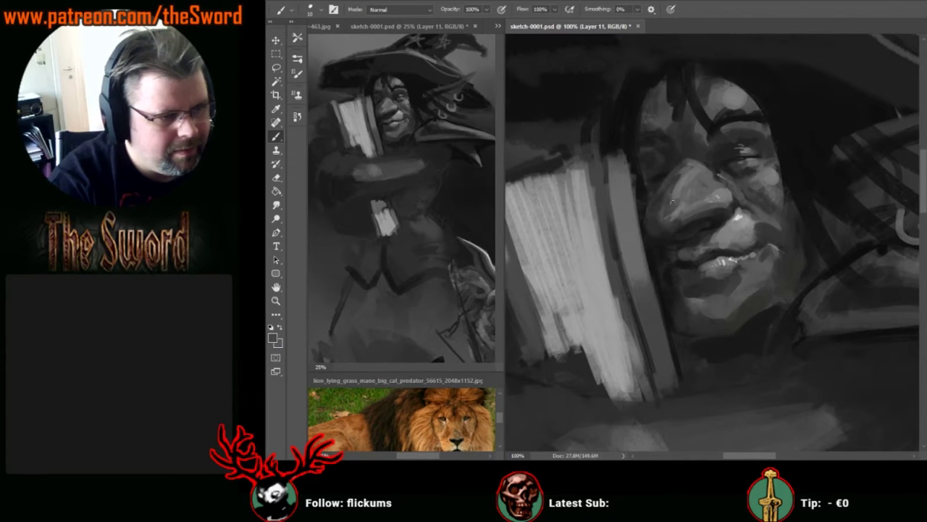
- Clean up the nose's far contour with sampled dark and mid grays, using a 10 to 25 px brush
{"action": "left_click", "coordinate": [657, 208], "text": "alt"}
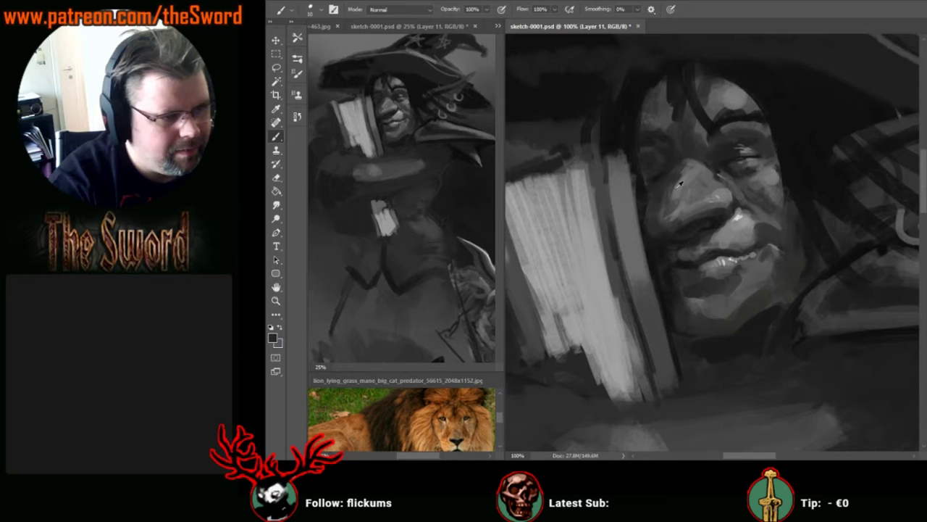
{"action": "left_click", "coordinate": [674, 192], "text": "alt"}
{"action": "key", "text": "bracketright"}
{"action": "key", "text": "bracketright"}
{"action": "key", "text": "bracketright"}
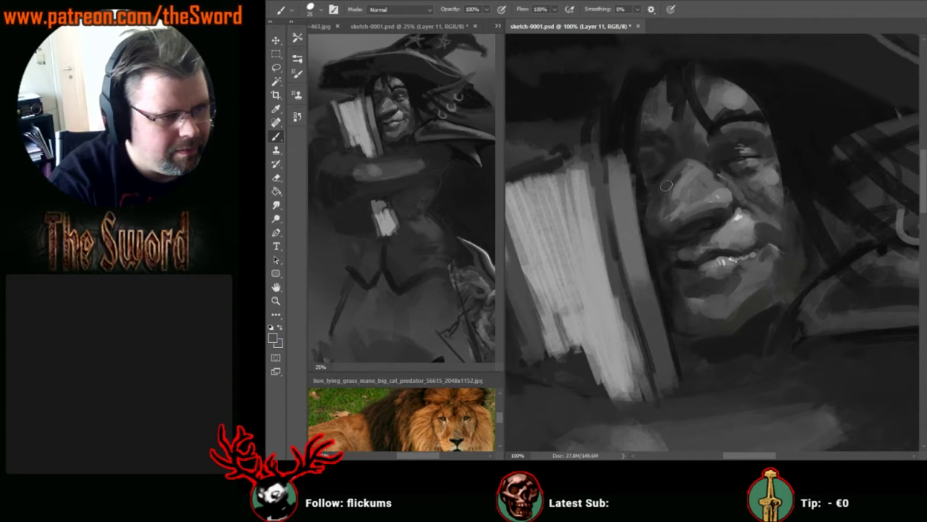
{"action": "key", "text": "bracketleft"}
{"action": "key", "text": "bracketleft"}
{"action": "key", "text": "bracketleft"}
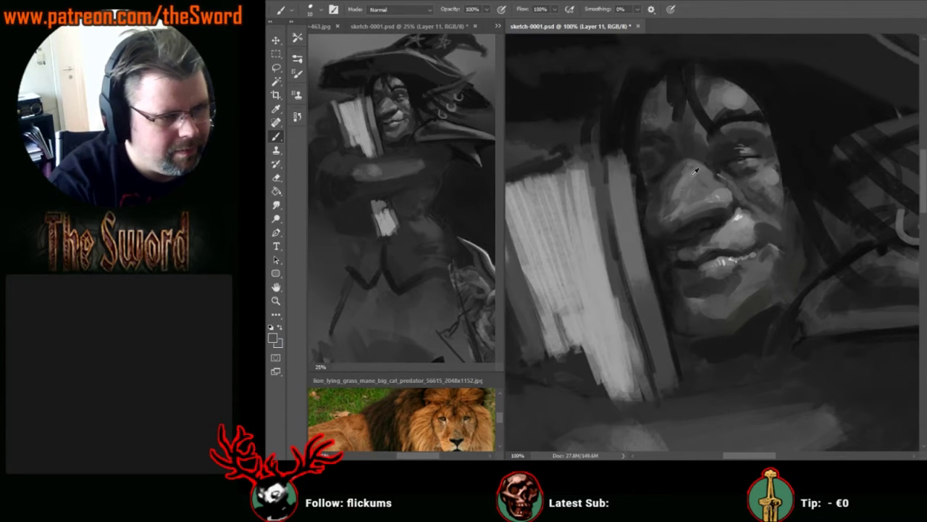
- Blend the far side of the nose with a lighter gray sampled from the bridge, using a 25 px brush
{"action": "left_click", "coordinate": [694, 167], "text": "alt"}
{"action": "key", "text": "bracketright"}
{"action": "key", "text": "bracketright"}
{"action": "key", "text": "bracketright"}
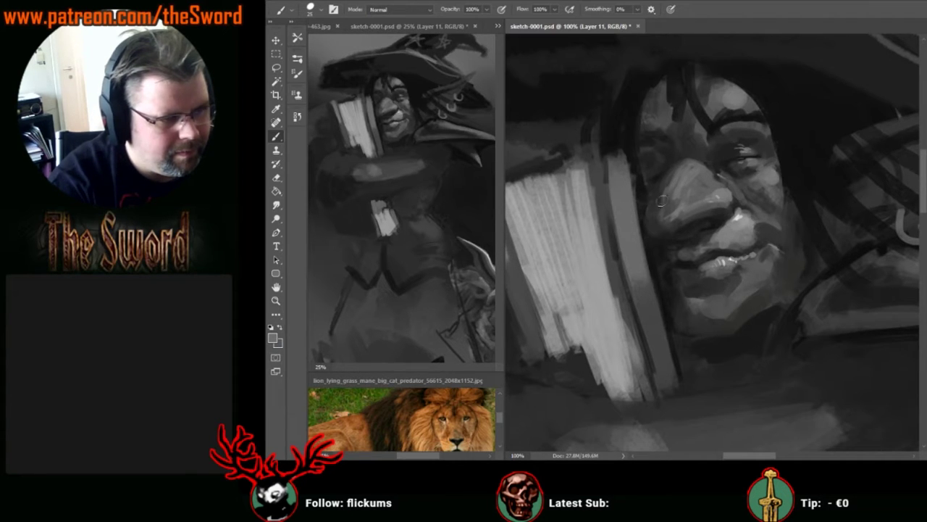
- Shade the far side of the nose beside the nostril with a sampled gray, using a roughly 25 px brush
{"action": "key", "text": "bracketright"}
{"action": "key", "text": "bracketright"}
{"action": "left_click", "coordinate": [674, 209], "text": "alt"}
{"action": "key", "text": "bracketright"}
{"action": "key", "text": "bracketright"}
{"action": "key", "text": "bracketright"}
{"action": "key", "text": "bracketright"}
{"action": "left_click_drag", "start_coordinate": [669, 184], "coordinate": [666, 207]}
{"action": "key", "text": "bracketleft"}
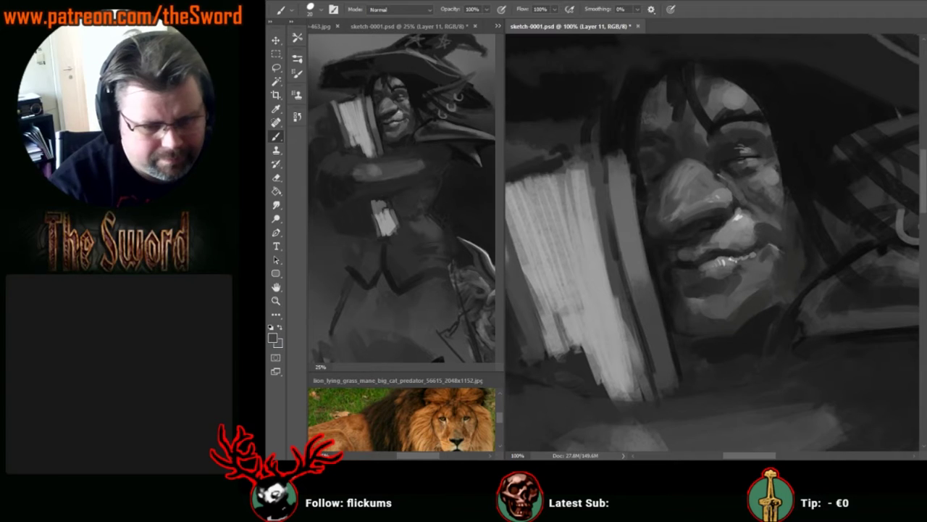
- Tone down the chin below the lower lip with dark gray, using a 40 to 60 px brush
{"action": "key", "text": "bracketright"}
{"action": "key", "text": "bracketright"}
{"action": "key", "text": "bracketright"}
{"action": "key", "text": "bracketright"}
{"action": "key", "text": "bracketright"}
{"action": "key", "text": "bracketright"}
{"action": "key", "text": "bracketleft"}
{"action": "key", "text": "bracketleft"}
{"action": "key", "text": "bracketleft"}
{"action": "key", "text": "bracketleft"}
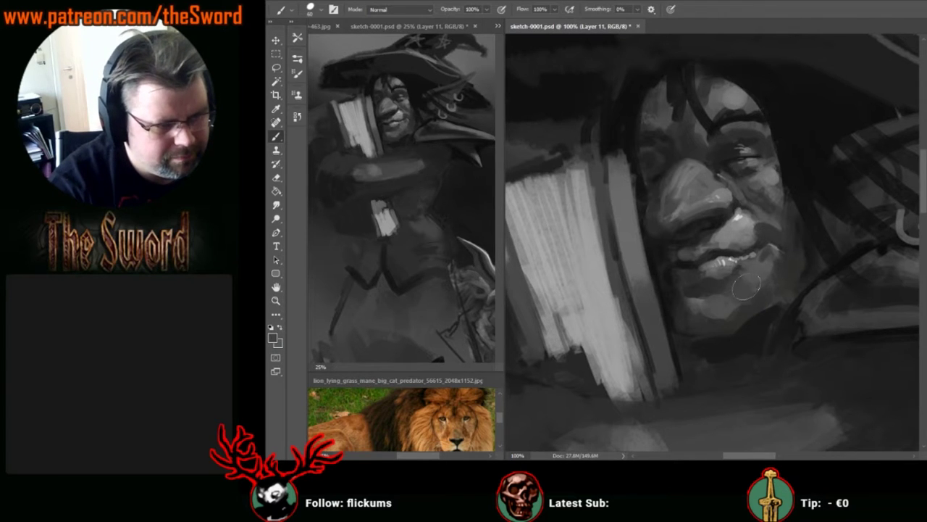
{"action": "key", "text": "bracketright"}
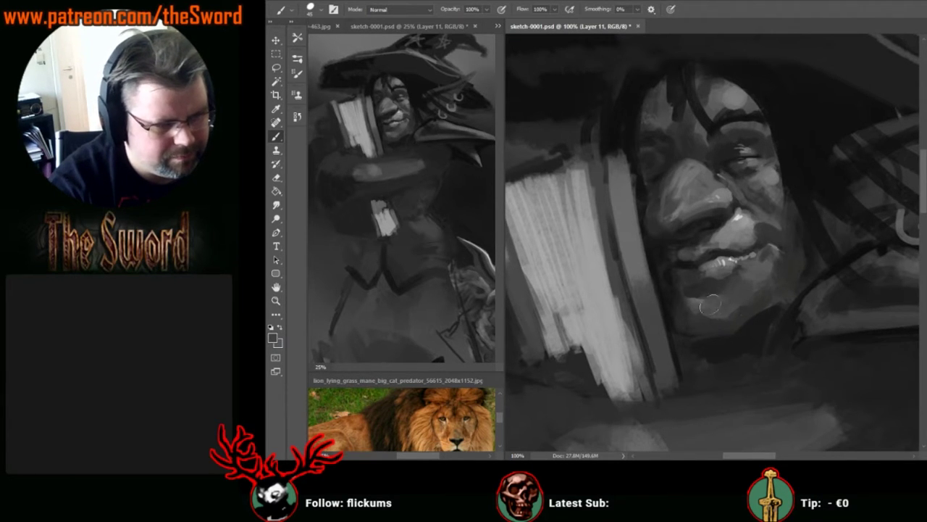
{"action": "key", "text": "bracketleft"}
{"action": "key", "text": "bracketleft"}
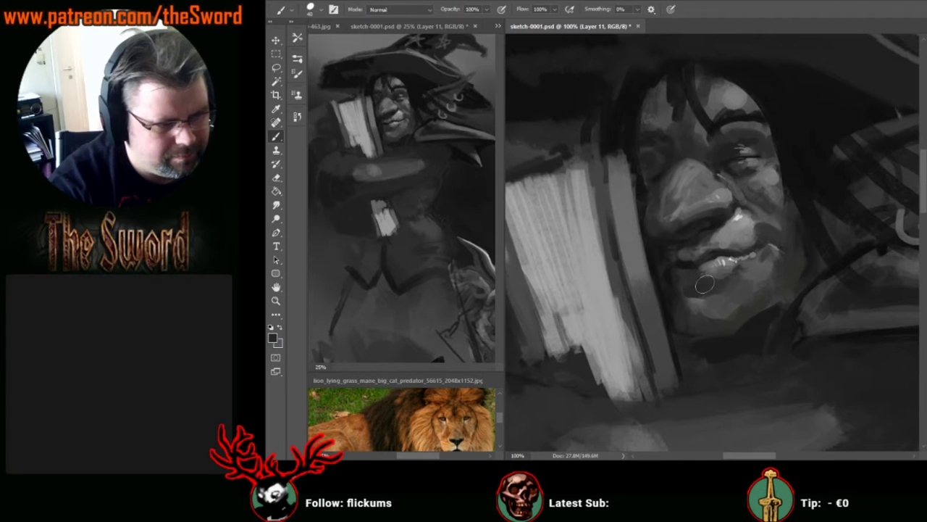
- Refine the lower lip's far edge with a very fine brush and a gray sampled just below the lip
{"action": "key", "text": "bracketleft"}
{"action": "key", "text": "bracketleft"}
{"action": "key", "text": "bracketleft"}
{"action": "key", "text": "bracketleft"}
{"action": "key", "text": "bracketleft"}
{"action": "key", "text": "bracketleft"}
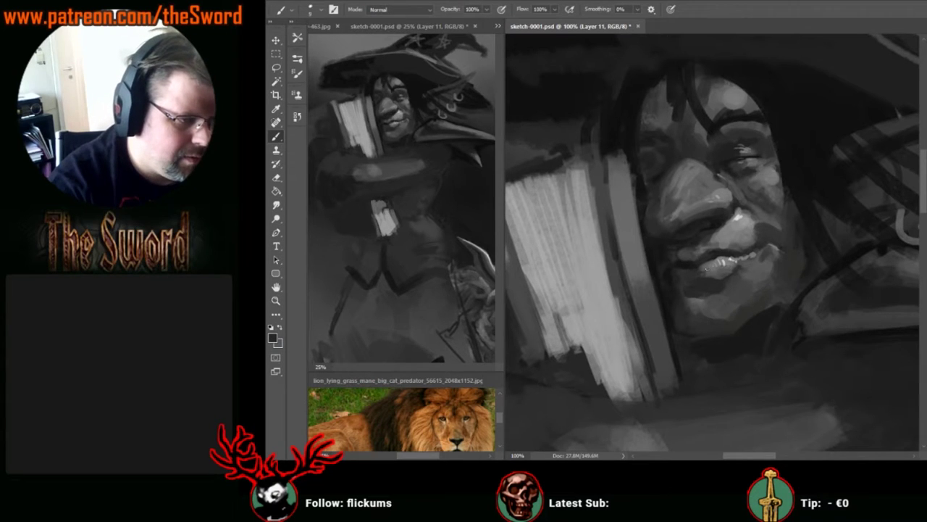
{"action": "key", "text": "bracketright"}
{"action": "key", "text": "bracketright"}
{"action": "key", "text": "bracketright"}
{"action": "key", "text": "bracketright"}
{"action": "key", "text": "bracketright"}
{"action": "key", "text": "bracketright"}
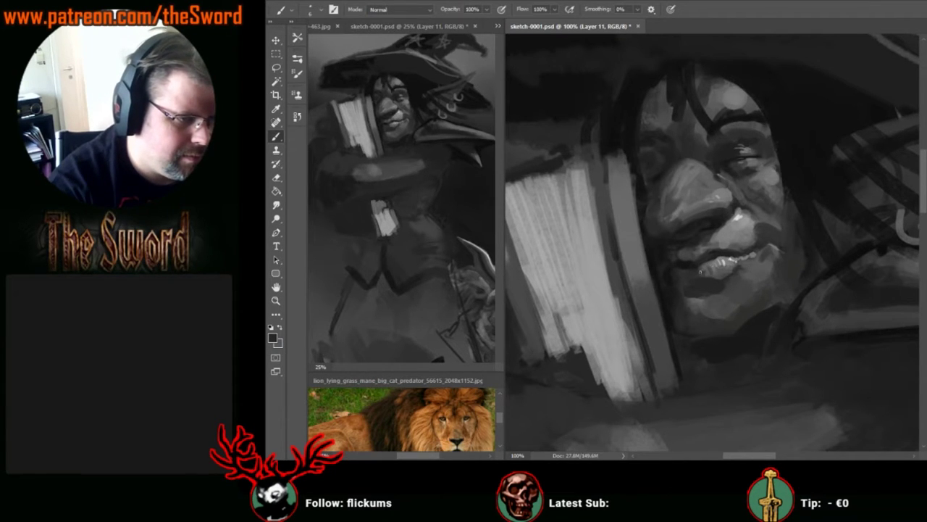
{"action": "left_click", "coordinate": [694, 279], "text": "alt"}
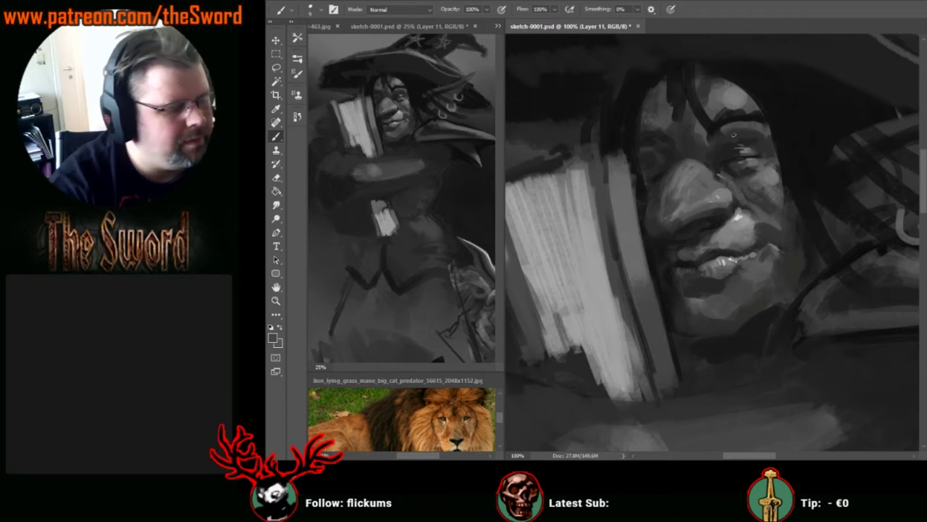
- Zoom out to about 52% and compare the painting with the current layer hidden and shown
{"action": "left_click", "coordinate": [277, 301]}
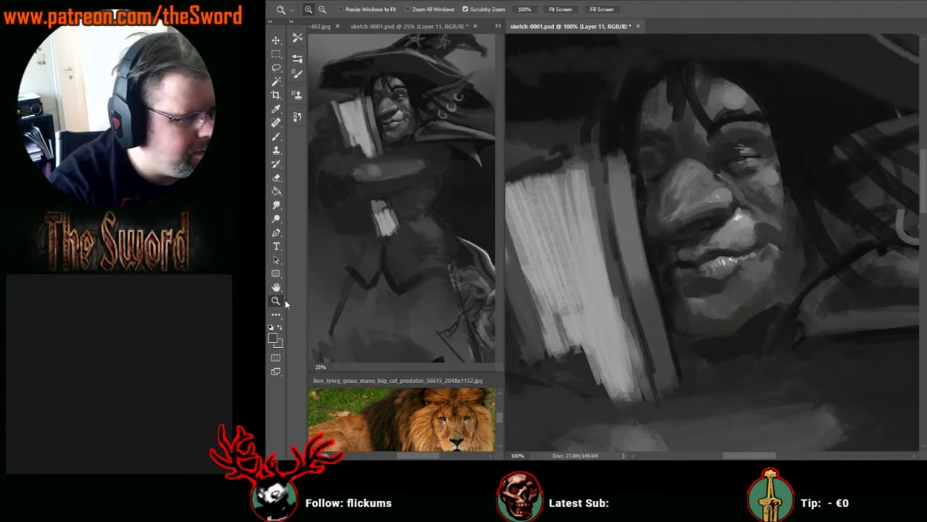
{"action": "left_click_drag", "start_coordinate": [839, 232], "coordinate": [904, 273]}
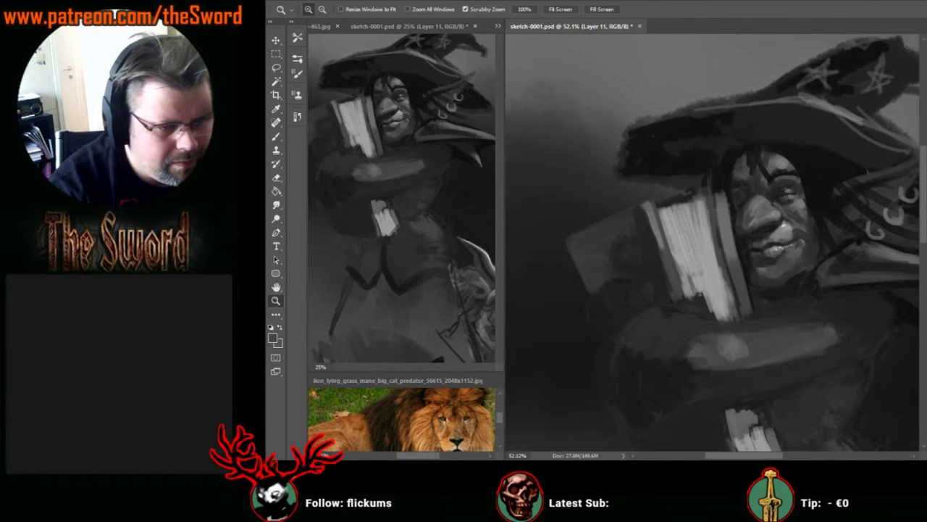
{"action": "key", "text": "ctrl+comma"}
{"action": "key", "text": "ctrl+comma"}
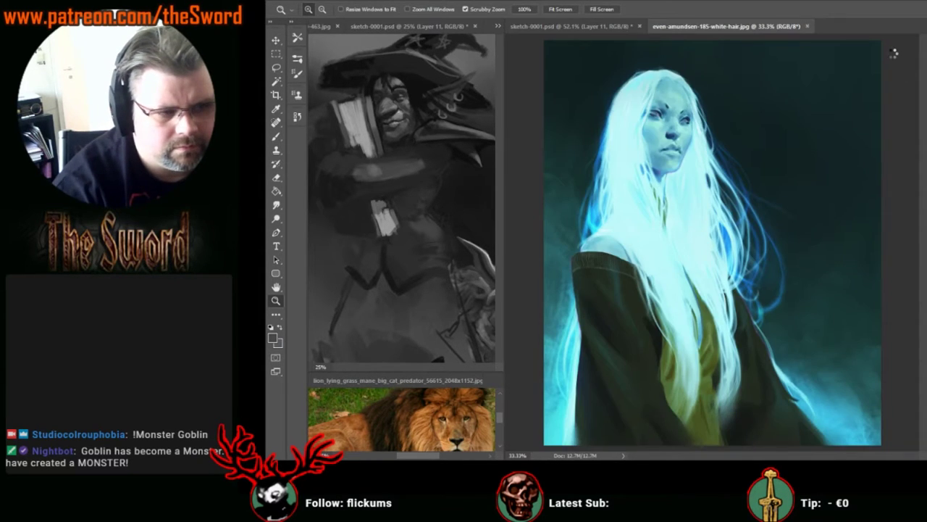
- Move the white-hair reference image out of the document area and flip its canvas horizontally
{"action": "left_click_drag", "start_coordinate": [683, 30], "coordinate": [926, 70]}
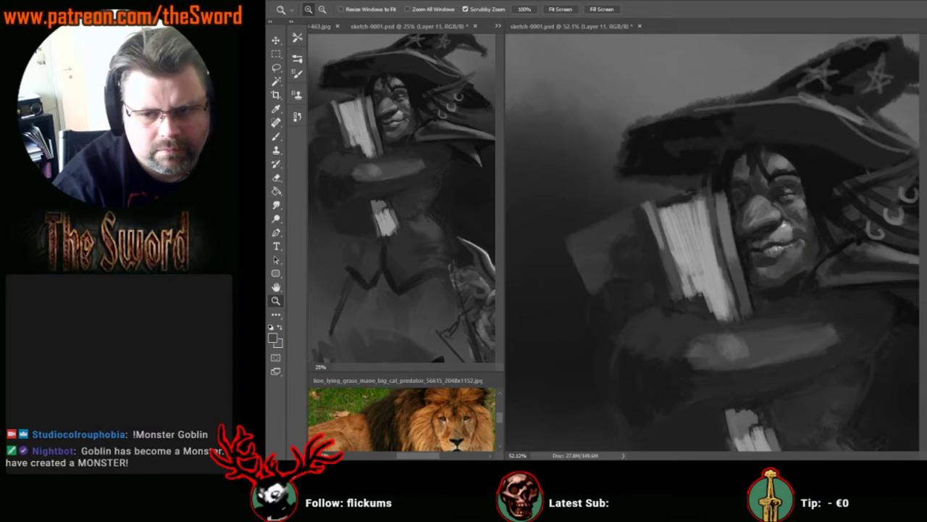
{"action": "left_click", "coordinate": [334, 1]}
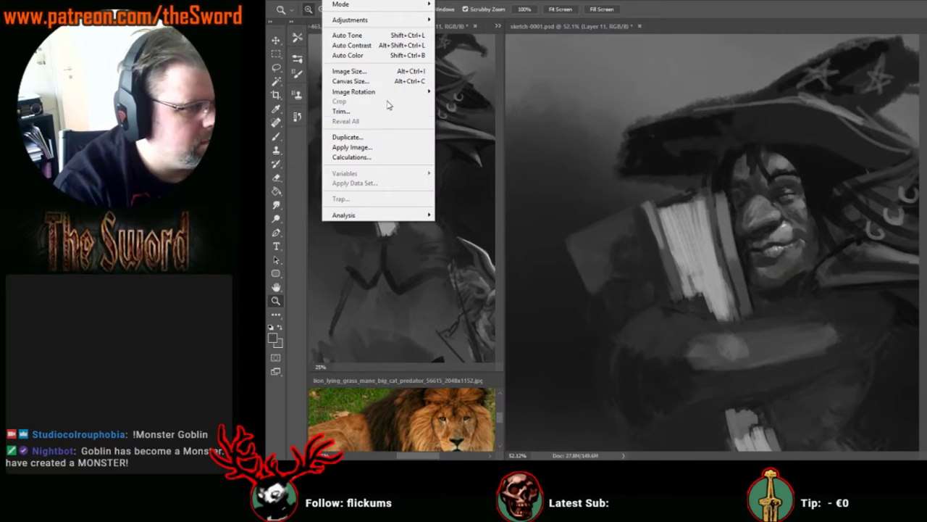
{"action": "mouse_move", "coordinate": [411, 97]}
{"action": "left_click", "coordinate": [474, 137]}
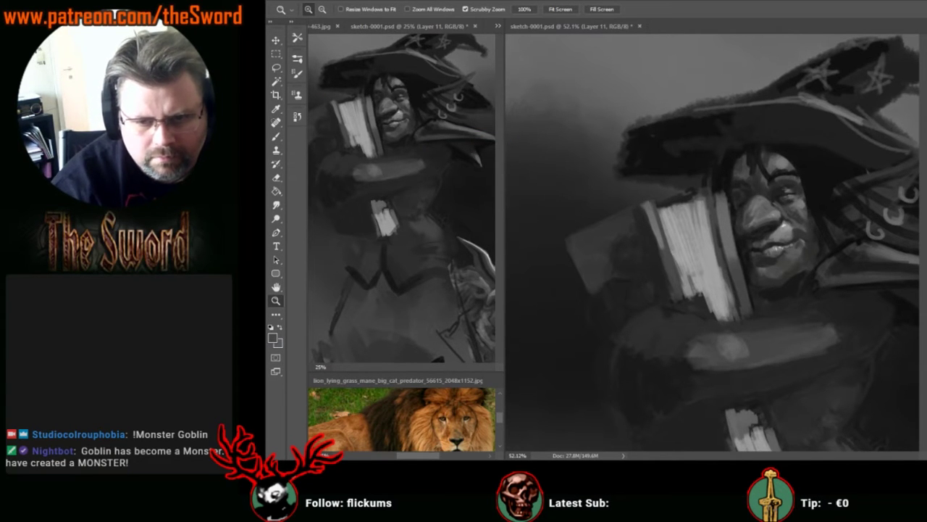
- Zoom to about 165% on the mouth and darken the upper lip's far half on Layer 12 with a 10 to 30 px brush
{"action": "mouse_move", "coordinate": [777, 247]}
{"action": "left_mouse_down"}
{"action": "mouse_move", "coordinate": [809, 273]}
{"action": "mouse_move", "coordinate": [799, 238]}
{"action": "mouse_move", "coordinate": [800, 247]}
{"action": "left_mouse_up"}
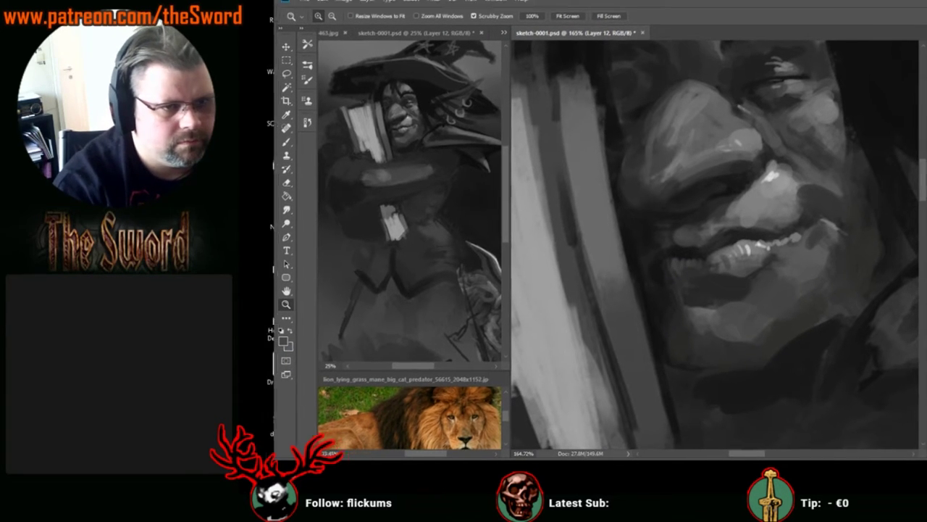
{"action": "key", "text": "b"}
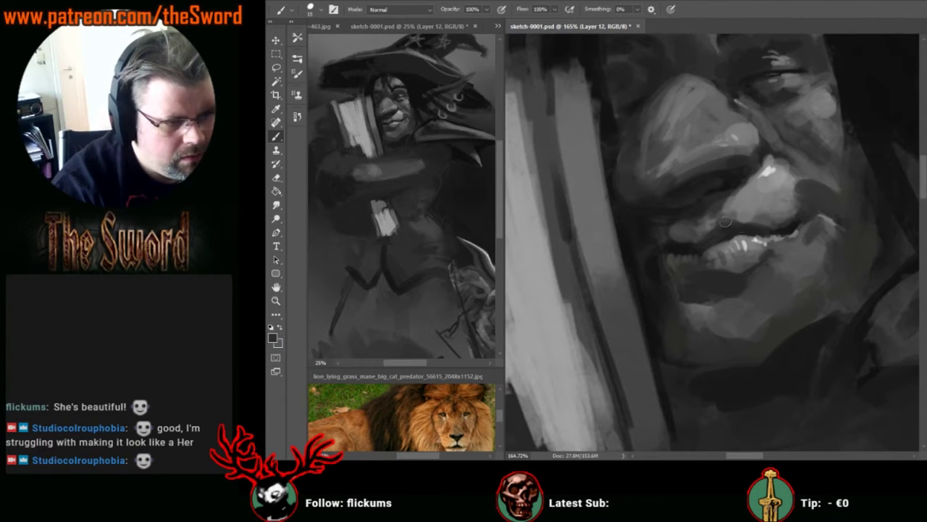
{"action": "key", "text": "bracketright"}
{"action": "key", "text": "bracketright"}
{"action": "key", "text": "bracketright"}
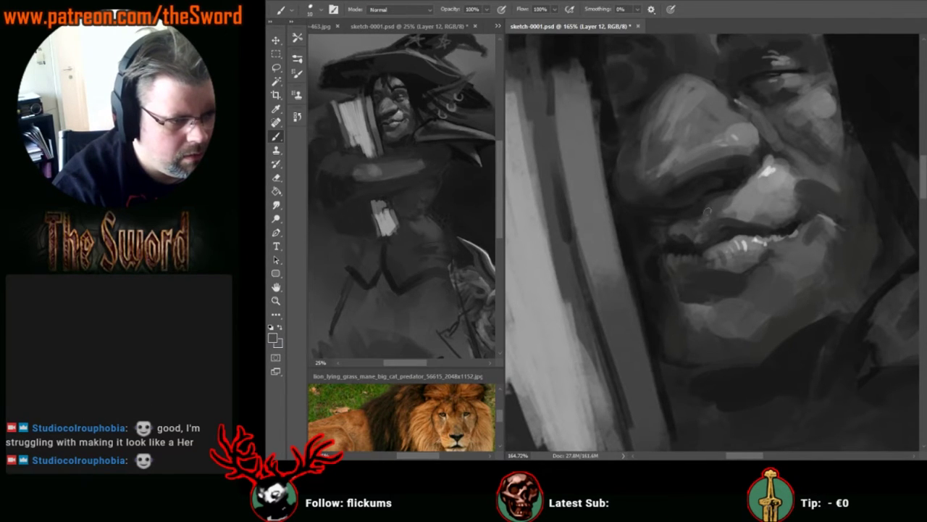
{"action": "left_click", "coordinate": [693, 213], "text": "alt"}
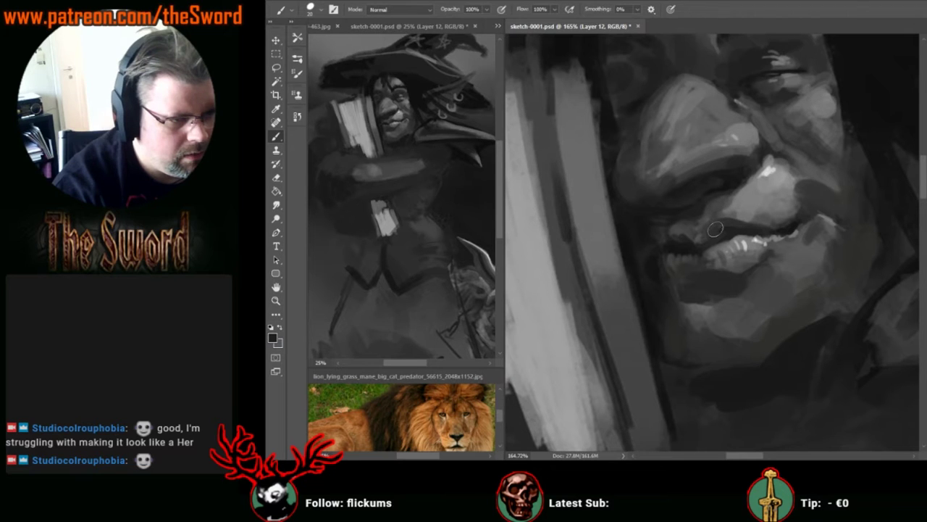
{"action": "key", "text": "bracketright"}
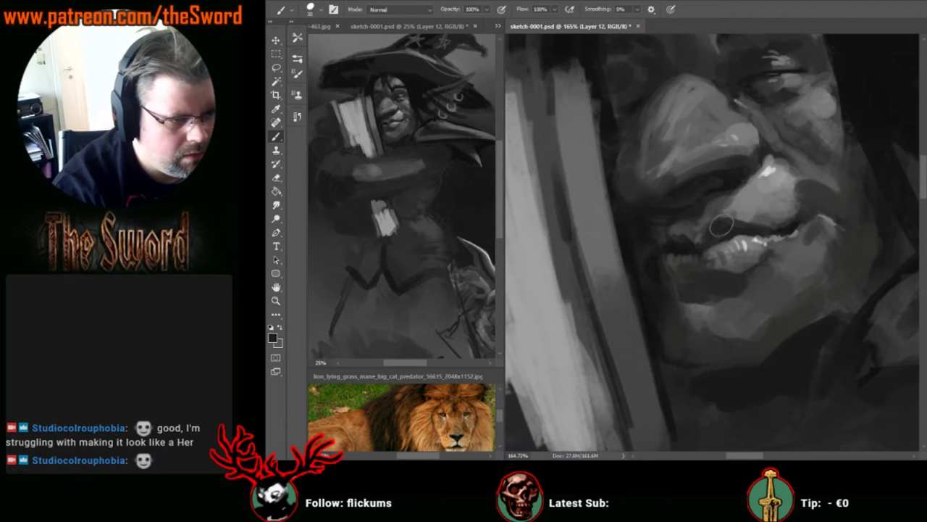
{"action": "left_click_drag", "start_coordinate": [727, 224], "coordinate": [721, 228]}
{"action": "key", "text": "bracketleft"}
{"action": "key", "text": "bracketleft"}
{"action": "key", "text": "bracketleft"}
{"action": "key", "text": "bracketright"}
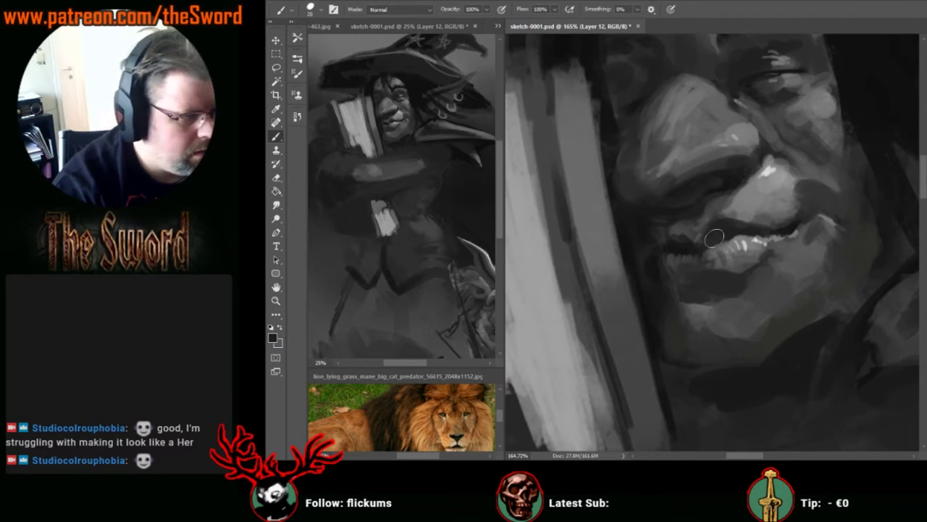
- Brighten the highlight on the lower lip with light gray, using a 20 px brush
{"action": "key", "text": "bracketright"}
{"action": "key", "text": "bracketright"}
{"action": "key", "text": "bracketright"}
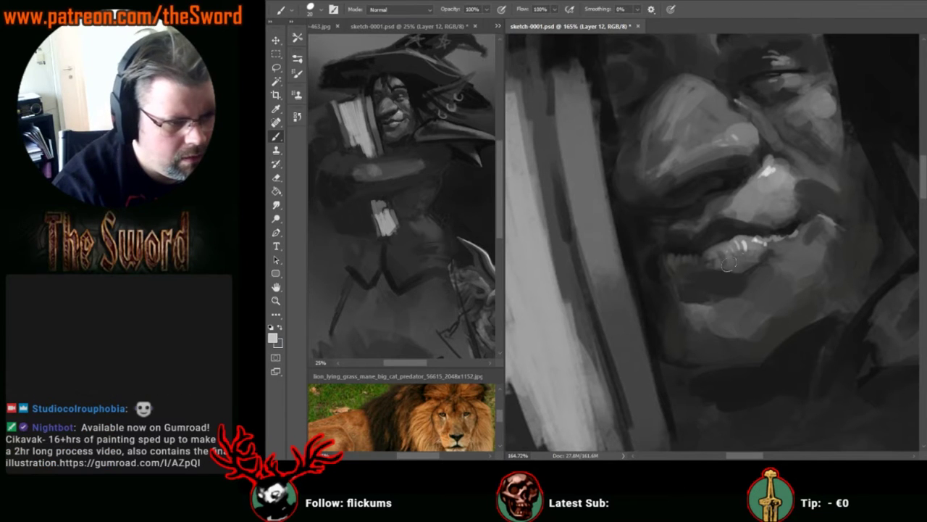
{"action": "left_click_drag", "start_coordinate": [742, 248], "coordinate": [715, 254]}
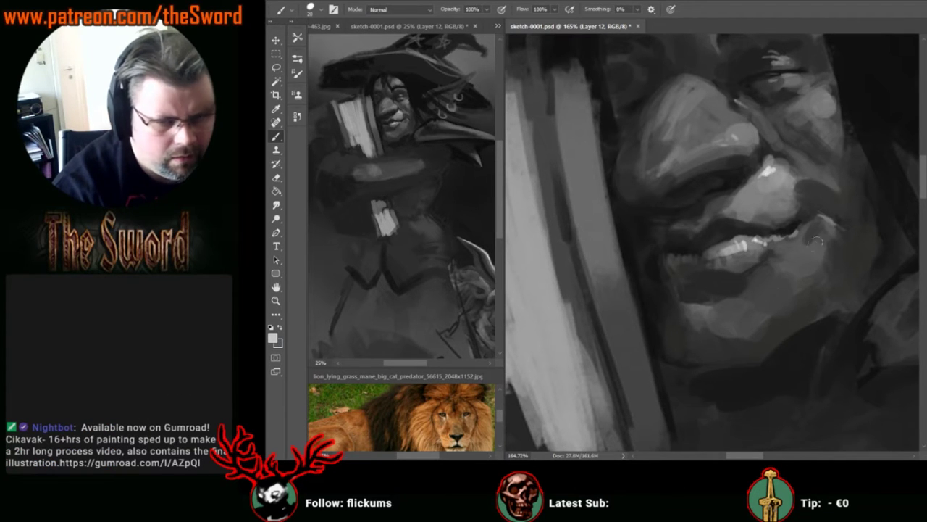
- Deepen the shadow under the lower lip and at the near mouth corner with sampled darks, using a 20 to 40 px brush
{"action": "left_click", "coordinate": [750, 266], "text": "alt"}
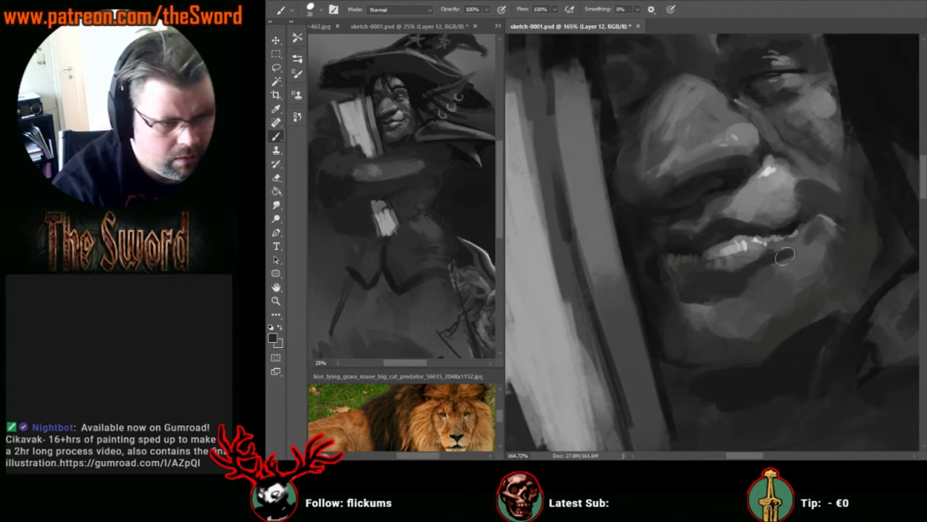
{"action": "key", "text": "bracketright"}
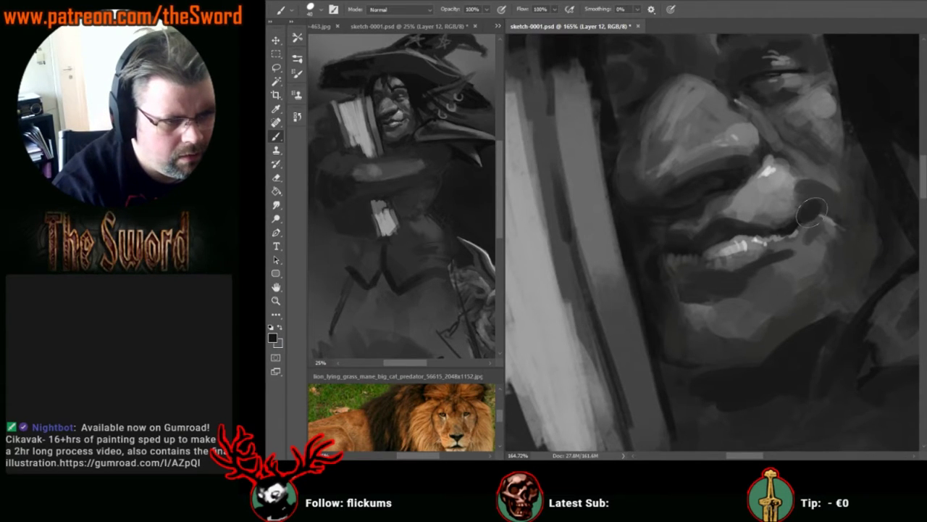
{"action": "key", "text": "bracketleft"}
{"action": "key", "text": "bracketleft"}
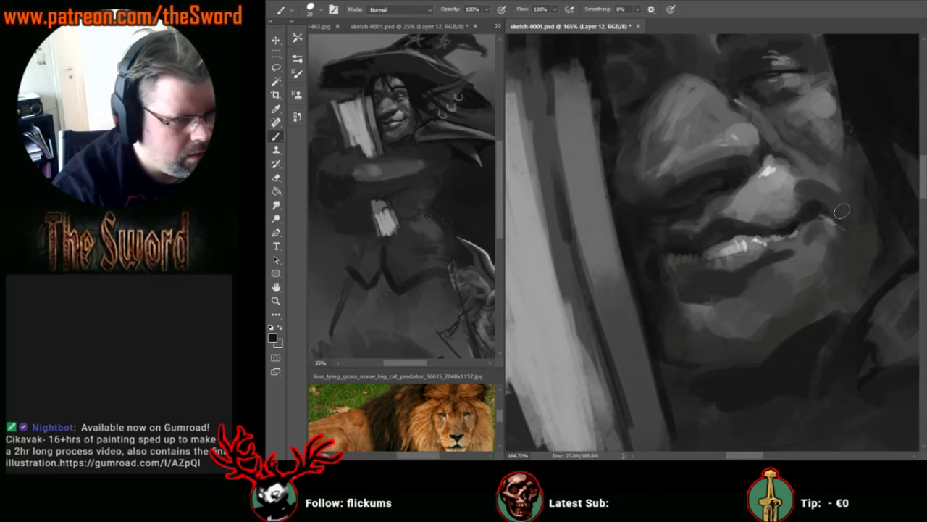
{"action": "key", "text": "bracketright"}
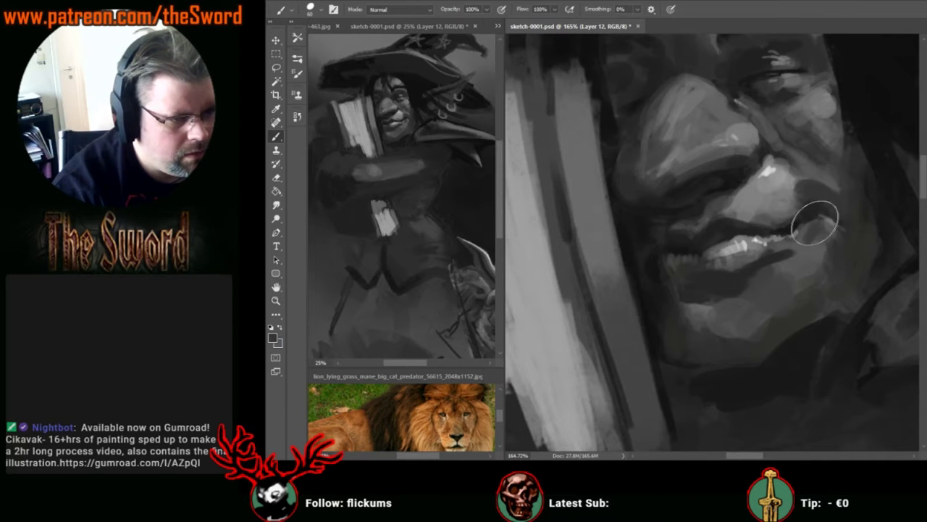
- Paint a lighter gray fold above the near mouth corner, using a 7 to 15 px brush
{"action": "key", "text": "bracketleft"}
{"action": "key", "text": "bracketleft"}
{"action": "key", "text": "bracketleft"}
{"action": "key", "text": "bracketleft"}
{"action": "key", "text": "bracketleft"}
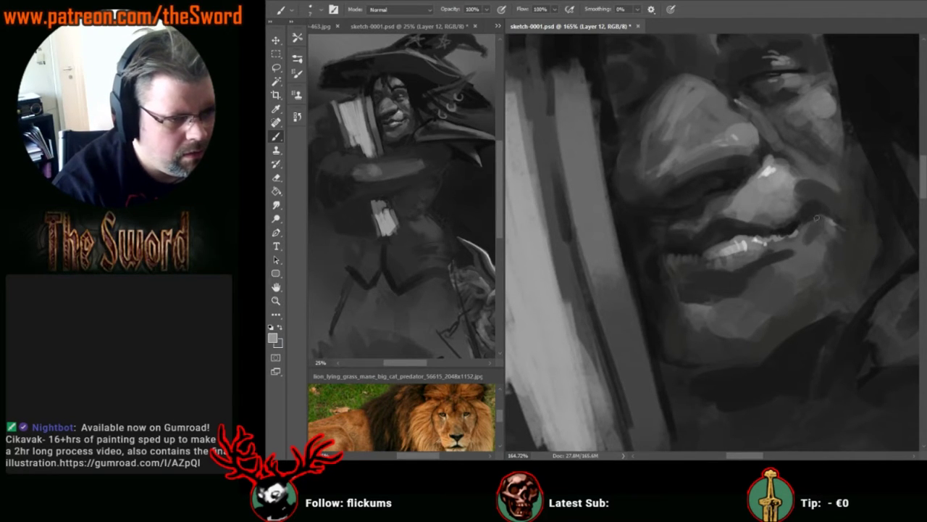
{"action": "key", "text": "bracketright"}
{"action": "key", "text": "bracketright"}
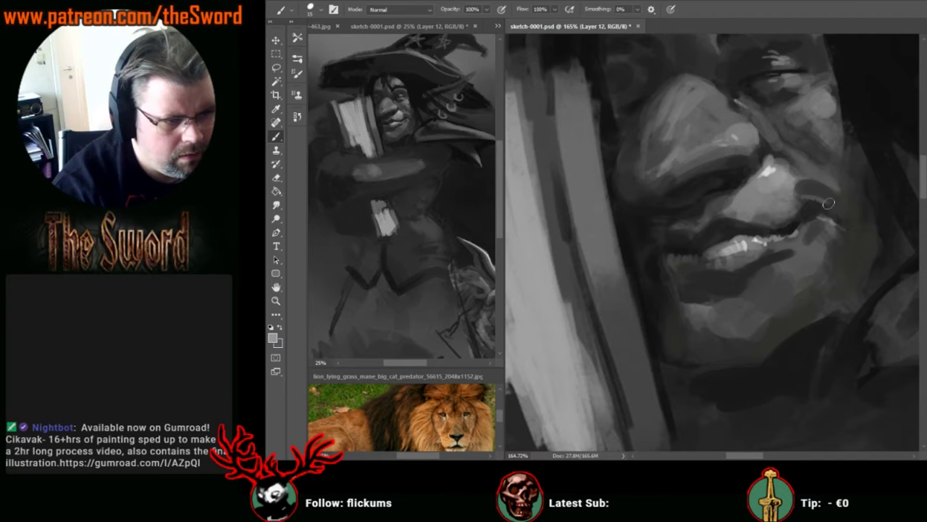
- Blend the fold beside the upper lip with a gray sampled from the cheek, using a 40 px brush
{"action": "key", "text": "bracketright"}
{"action": "key", "text": "bracketright"}
{"action": "key", "text": "bracketright"}
{"action": "key", "text": "bracketright"}
{"action": "key", "text": "bracketright"}
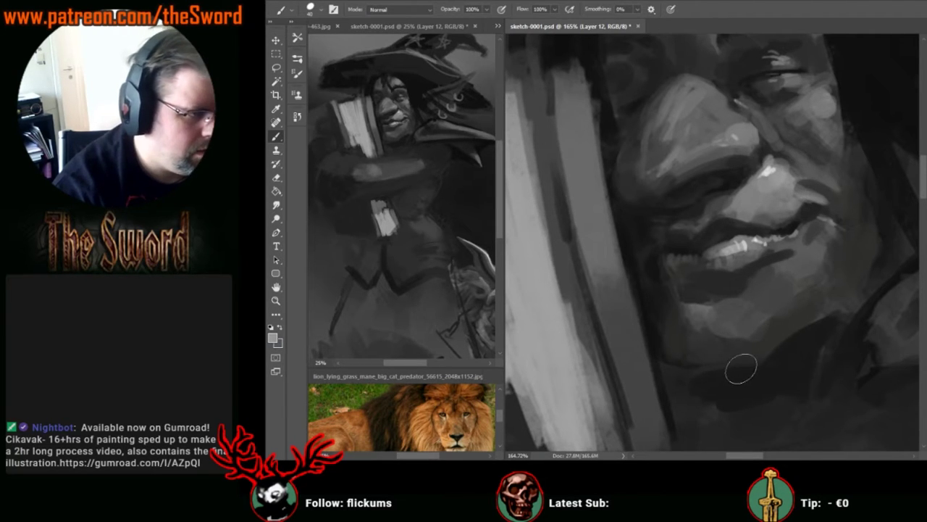
{"action": "left_click", "coordinate": [818, 166], "text": "alt"}
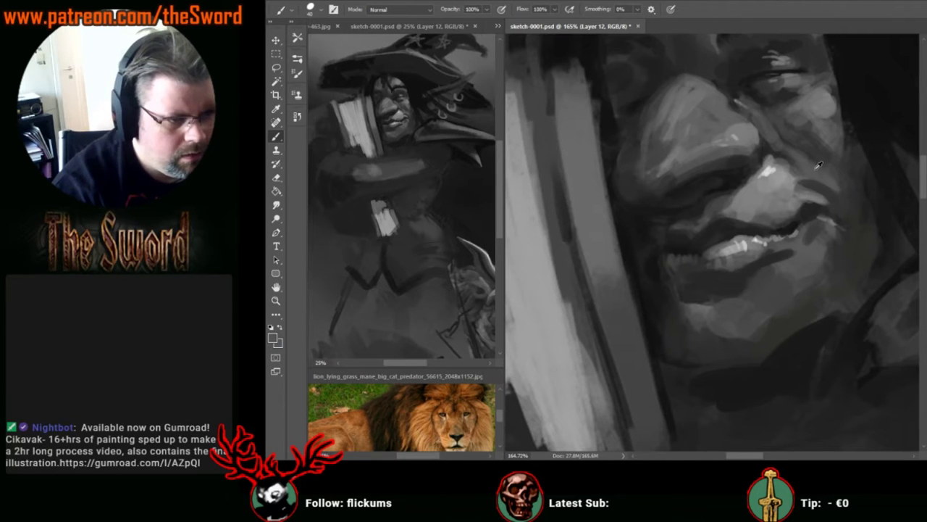
{"action": "mouse_move", "coordinate": [809, 195]}
{"action": "left_mouse_down"}
{"action": "mouse_move", "coordinate": [817, 199]}
{"action": "mouse_move", "coordinate": [804, 192]}
{"action": "left_mouse_up"}
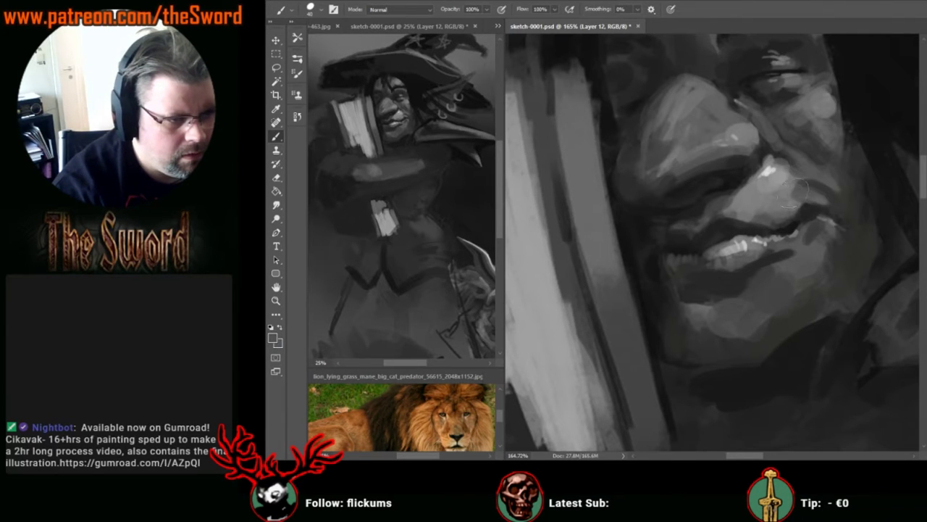
- Model the chin and smooth the jawline with mid grays, using a 45 to 60 px brush
{"action": "left_click_drag", "start_coordinate": [796, 316], "coordinate": [794, 270]}
{"action": "mouse_move", "coordinate": [782, 207]}
{"action": "left_mouse_down"}
{"action": "mouse_move", "coordinate": [742, 219]}
{"action": "mouse_move", "coordinate": [771, 200]}
{"action": "mouse_move", "coordinate": [734, 216]}
{"action": "mouse_move", "coordinate": [743, 247]}
{"action": "mouse_move", "coordinate": [739, 162]}
{"action": "mouse_move", "coordinate": [756, 210]}
{"action": "mouse_move", "coordinate": [693, 228]}
{"action": "left_mouse_up"}
{"action": "key", "text": "bracketright"}
{"action": "key", "text": "bracketright"}
{"action": "key", "text": "bracketleft"}
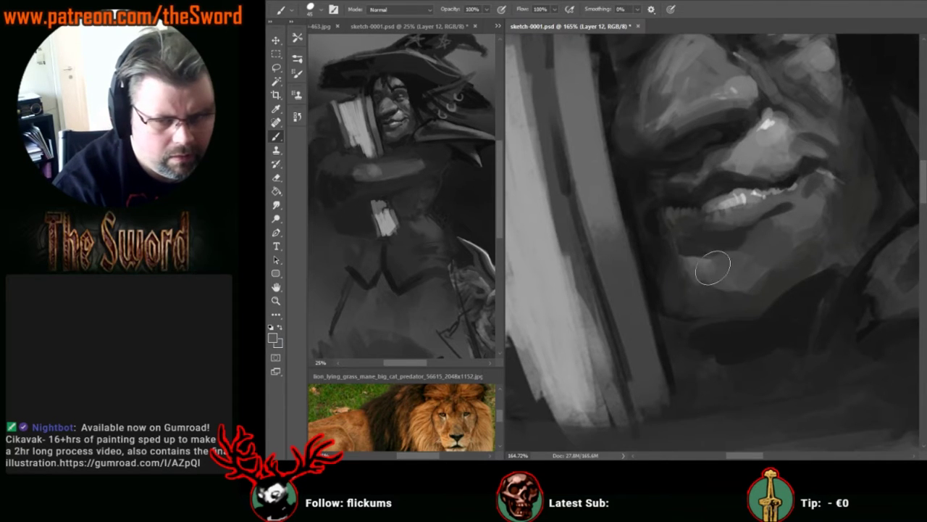
{"action": "mouse_move", "coordinate": [721, 264]}
{"action": "left_mouse_down"}
{"action": "mouse_move", "coordinate": [732, 199]}
{"action": "mouse_move", "coordinate": [707, 215]}
{"action": "mouse_move", "coordinate": [732, 221]}
{"action": "left_mouse_up"}
{"action": "key", "text": "bracketright"}
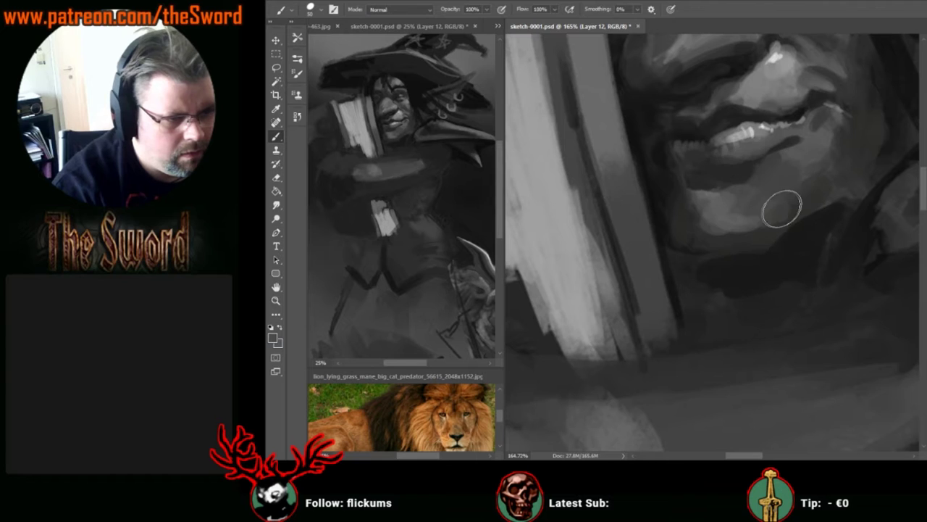
{"action": "key", "text": "bracketright"}
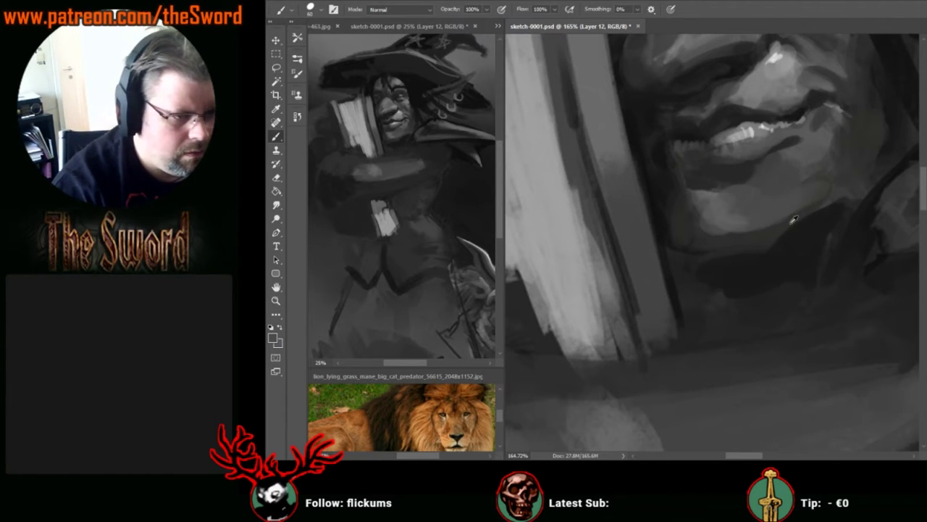
{"action": "mouse_move", "coordinate": [841, 181]}
{"action": "left_mouse_down"}
{"action": "mouse_move", "coordinate": [756, 237]}
{"action": "mouse_move", "coordinate": [784, 230]}
{"action": "mouse_move", "coordinate": [732, 242]}
{"action": "left_mouse_up"}
- Fill the neck shadow beneath the jaw and beside the book with a sampled near-black, using a 35 to 60 px brush
{"action": "left_click", "coordinate": [835, 209], "text": "alt"}
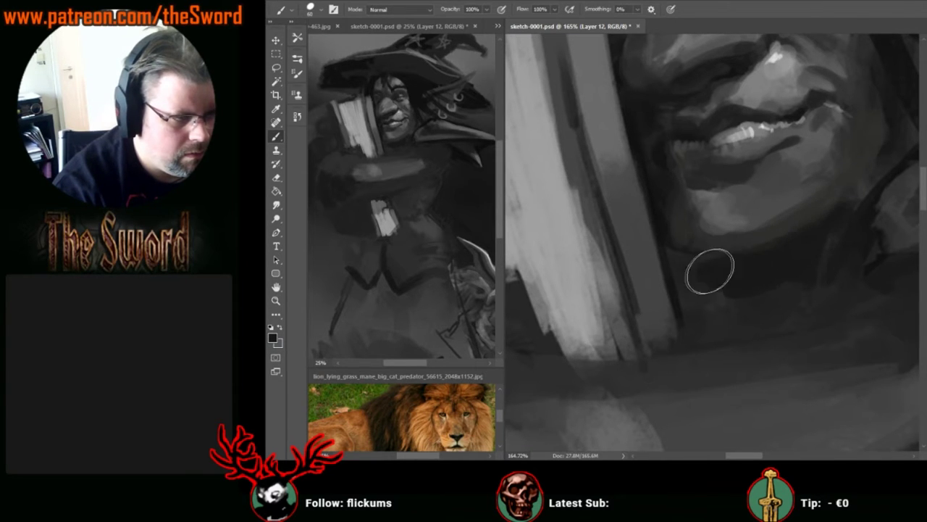
{"action": "mouse_move", "coordinate": [737, 263]}
{"action": "left_mouse_down"}
{"action": "mouse_move", "coordinate": [673, 257]}
{"action": "mouse_move", "coordinate": [717, 272]}
{"action": "mouse_move", "coordinate": [695, 269]}
{"action": "mouse_move", "coordinate": [699, 316]}
{"action": "left_mouse_up"}
{"action": "key", "text": "bracketleft"}
{"action": "key", "text": "bracketleft"}
{"action": "key", "text": "bracketleft"}
{"action": "key", "text": "bracketleft"}
{"action": "mouse_move", "coordinate": [679, 263]}
{"action": "left_mouse_down"}
{"action": "mouse_move", "coordinate": [702, 313]}
{"action": "mouse_move", "coordinate": [695, 307]}
{"action": "mouse_move", "coordinate": [696, 321]}
{"action": "left_mouse_up"}
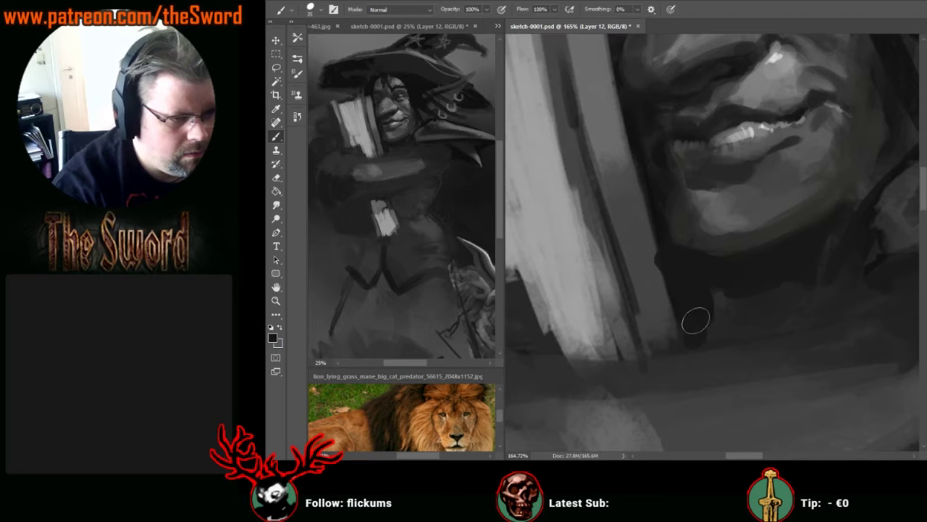
- Extend the near-black shadow across the neck below the chin, using a brush of about 60 px
{"action": "key", "text": "bracketright"}
{"action": "key", "text": "bracketright"}
{"action": "key", "text": "bracketright"}
{"action": "key", "text": "bracketright"}
{"action": "mouse_move", "coordinate": [738, 276]}
{"action": "left_mouse_down"}
{"action": "mouse_move", "coordinate": [711, 295]}
{"action": "mouse_move", "coordinate": [719, 294]}
{"action": "mouse_move", "coordinate": [716, 315]}
{"action": "mouse_move", "coordinate": [744, 319]}
{"action": "mouse_move", "coordinate": [787, 287]}
{"action": "mouse_move", "coordinate": [827, 288]}
{"action": "mouse_move", "coordinate": [828, 243]}
{"action": "mouse_move", "coordinate": [805, 272]}
{"action": "mouse_move", "coordinate": [854, 213]}
{"action": "mouse_move", "coordinate": [722, 325]}
{"action": "left_mouse_up"}
- Paint near-black hair strands hanging along the cheek and jaw beside the face, using a 20 px brush
{"action": "key", "text": "bracketleft"}
{"action": "key", "text": "bracketleft"}
{"action": "key", "text": "bracketleft"}
{"action": "key", "text": "bracketleft"}
{"action": "key", "text": "bracketleft"}
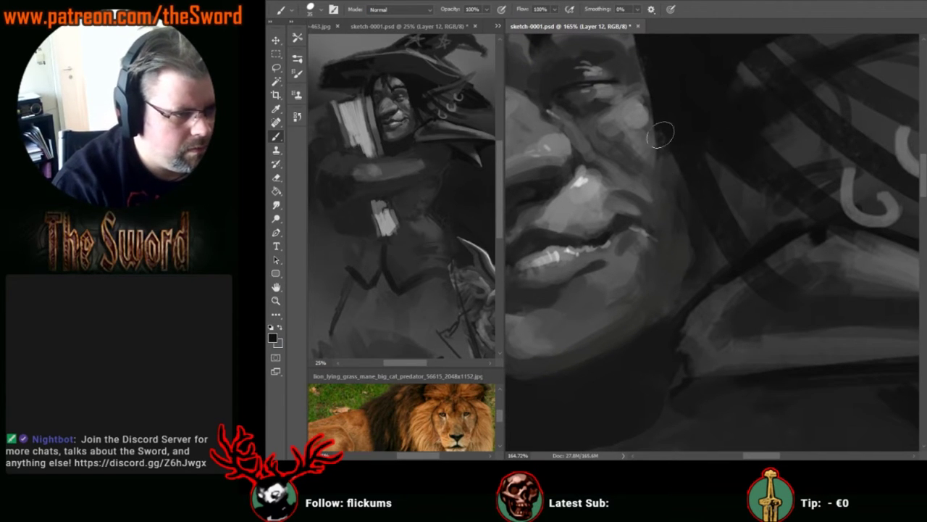
{"action": "key", "text": "bracketleft"}
{"action": "key", "text": "bracketleft"}
{"action": "key", "text": "bracketright"}
{"action": "key", "text": "bracketright"}
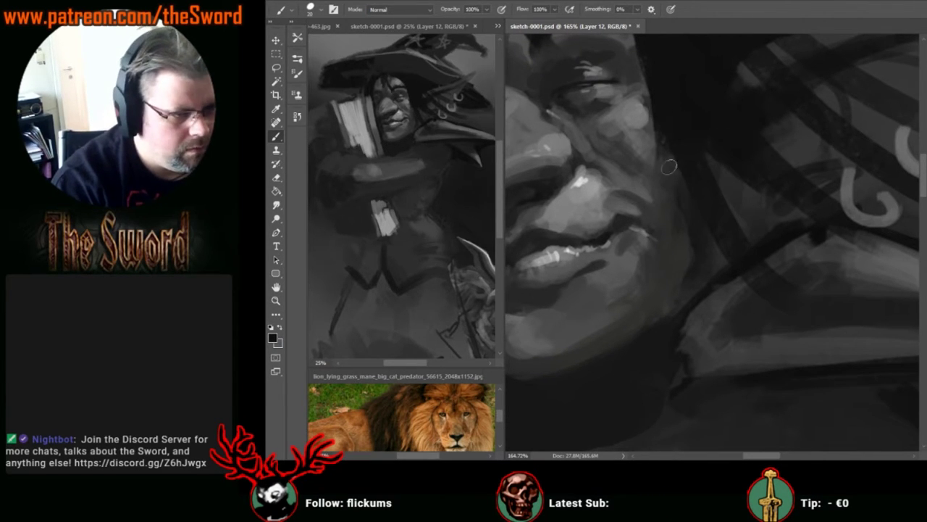
{"action": "left_click_drag", "start_coordinate": [669, 167], "coordinate": [629, 420]}
{"action": "left_click_drag", "start_coordinate": [657, 109], "coordinate": [604, 369]}
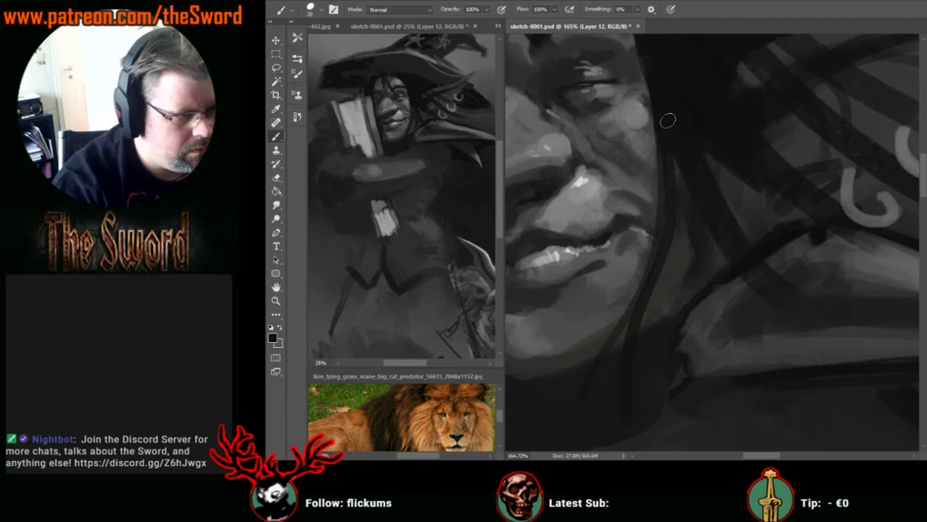
{"action": "left_click_drag", "start_coordinate": [677, 162], "coordinate": [640, 357]}
{"action": "left_click_drag", "start_coordinate": [691, 200], "coordinate": [665, 317]}
{"action": "left_click_drag", "start_coordinate": [694, 174], "coordinate": [671, 325]}
- Darken the hair mass between the face and the ear with broad near-black strokes, using a 30 px brush
{"action": "key", "text": "bracketright"}
{"action": "key", "text": "bracketright"}
{"action": "left_click_drag", "start_coordinate": [693, 139], "coordinate": [713, 248]}
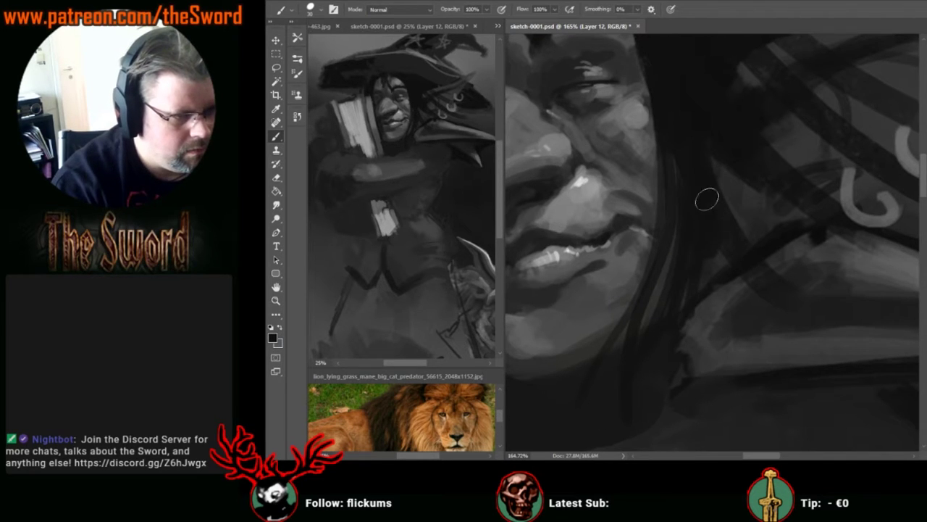
{"action": "mouse_move", "coordinate": [705, 170]}
{"action": "left_mouse_down"}
{"action": "mouse_move", "coordinate": [741, 213]}
{"action": "mouse_move", "coordinate": [745, 205]}
{"action": "left_mouse_up"}
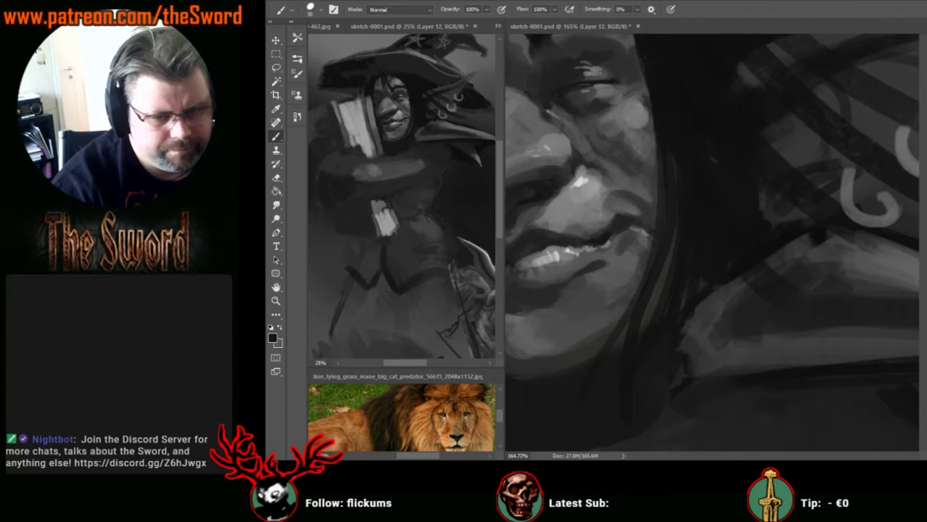
{"action": "left_click_drag", "start_coordinate": [702, 246], "coordinate": [707, 275]}
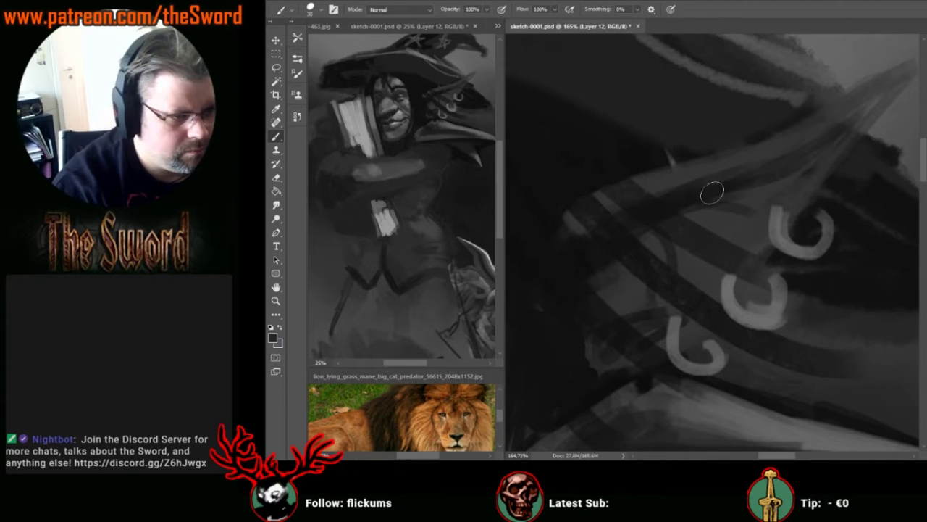
- Cover the dark line work across the upper pointed ear with dark gray, using a 30 px brush
{"action": "left_click_drag", "start_coordinate": [781, 157], "coordinate": [581, 258]}
{"action": "left_click_drag", "start_coordinate": [749, 185], "coordinate": [644, 247]}
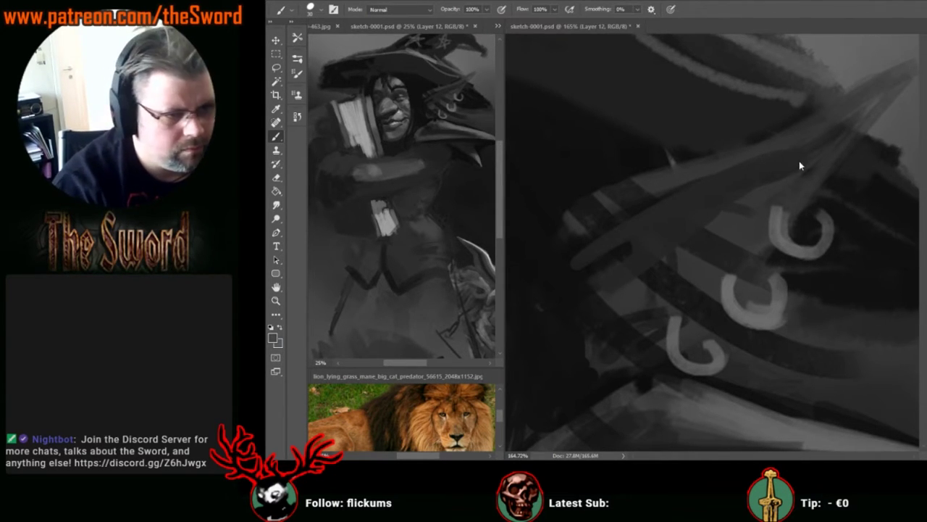
{"action": "key", "text": "z"}
{"action": "mouse_move", "coordinate": [820, 243]}
{"action": "left_mouse_down"}
{"action": "mouse_move", "coordinate": [782, 238]}
{"action": "mouse_move", "coordinate": [808, 249]}
{"action": "left_mouse_up"}
{"action": "left_click_drag", "start_coordinate": [821, 283], "coordinate": [785, 242]}
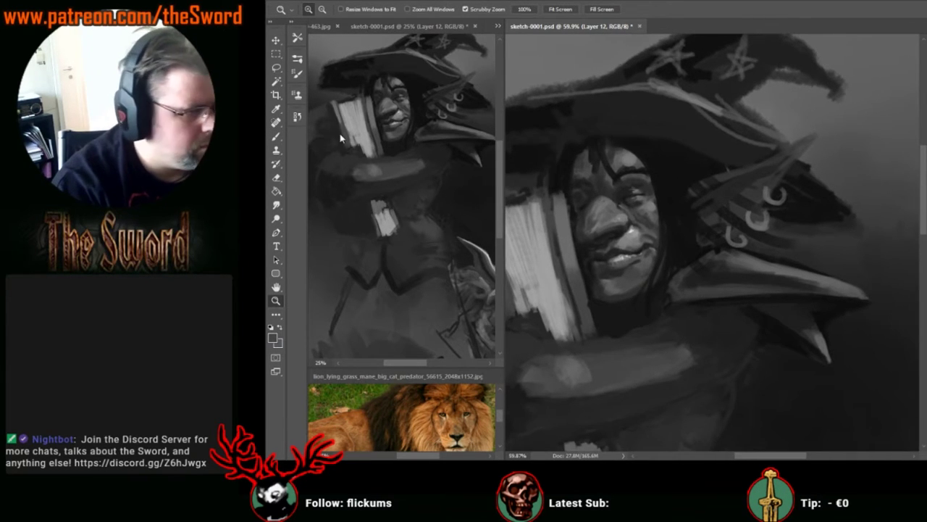
- Refine the upper edge of the pointed ear with dark gray, using a 15 to 25 px brush
{"action": "key", "text": "b"}
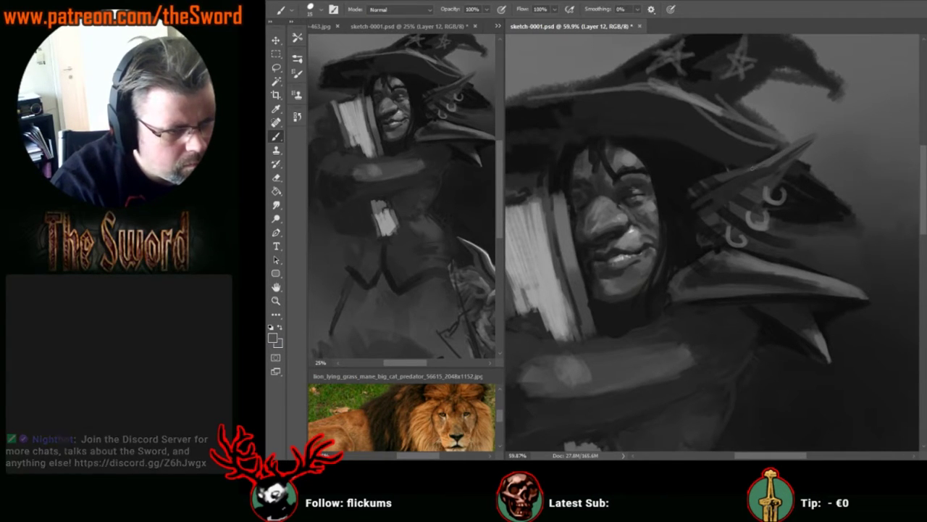
{"action": "key", "text": "bracketright"}
{"action": "left_click_drag", "start_coordinate": [752, 168], "coordinate": [735, 176]}
{"action": "left_click", "coordinate": [728, 186], "text": "alt"}
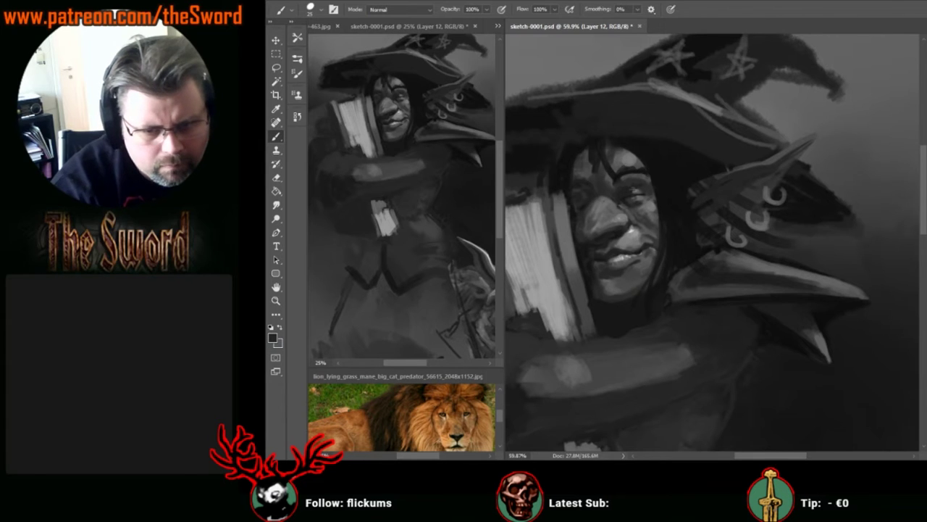
- Block in the upper rim of the ear with a lighter gray from its inner end toward the middle
{"action": "left_click", "coordinate": [758, 136], "text": "alt"}
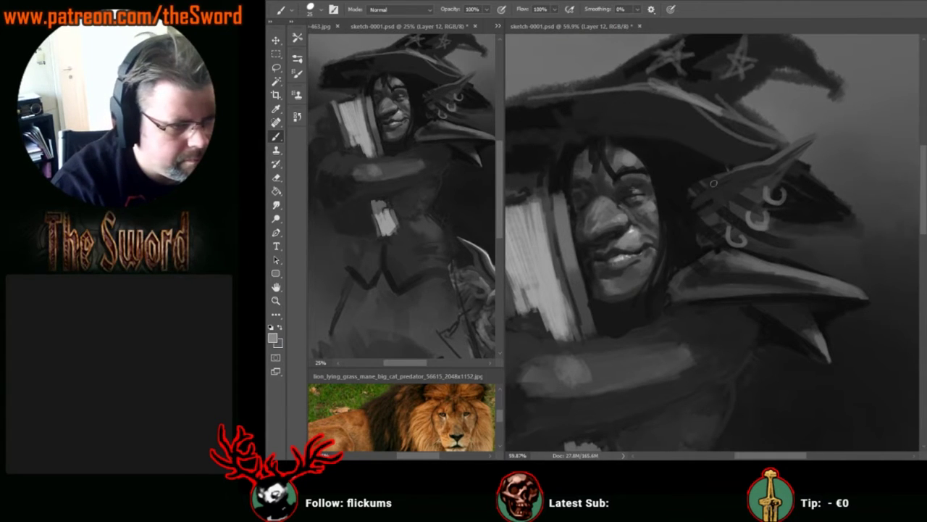
{"action": "key", "text": "bracketleft"}
{"action": "key", "text": "bracketleft"}
{"action": "key", "text": "bracketleft"}
{"action": "key", "text": "bracketleft"}
{"action": "key", "text": "bracketright"}
{"action": "key", "text": "bracketright"}
{"action": "key", "text": "bracketright"}
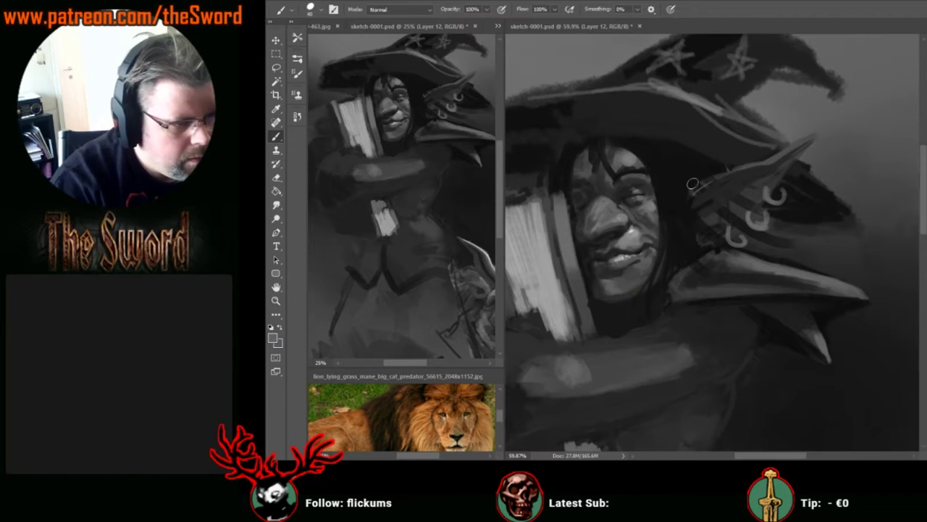
{"action": "key", "text": "bracketright"}
{"action": "key", "text": "bracketright"}
{"action": "key", "text": "bracketright"}
{"action": "key", "text": "bracketright"}
{"action": "key", "text": "bracketright"}
{"action": "mouse_move", "coordinate": [694, 187]}
{"action": "left_mouse_down"}
{"action": "mouse_move", "coordinate": [744, 167]}
{"action": "mouse_move", "coordinate": [727, 170]}
{"action": "left_mouse_up"}
- Brighten the inner end of the ear's upper rim with light gray, using a 15 px brush
{"action": "key", "text": "bracketleft"}
{"action": "key", "text": "bracketleft"}
{"action": "key", "text": "bracketleft"}
{"action": "key", "text": "bracketleft"}
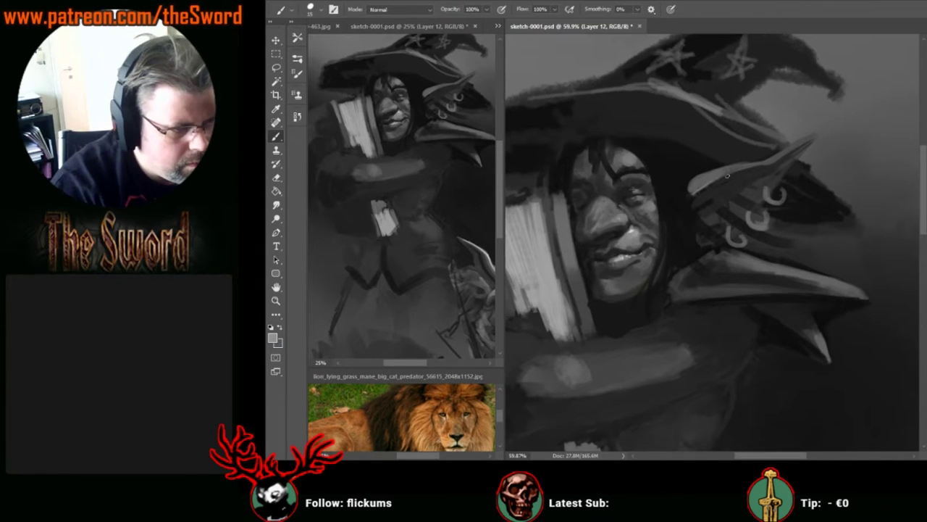
{"action": "left_click_drag", "start_coordinate": [730, 175], "coordinate": [696, 193]}
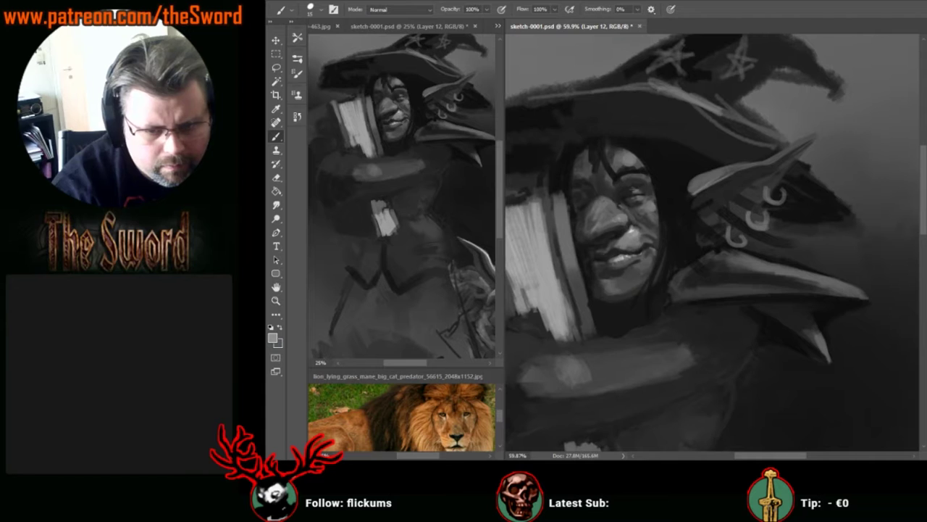
- Fill the lower half of the ear with a sampled mid gray over the sketched bands, using a 50 px brush
{"action": "left_click", "coordinate": [745, 197], "text": "alt"}
{"action": "key", "text": "bracketright"}
{"action": "key", "text": "bracketright"}
{"action": "key", "text": "bracketright"}
{"action": "key", "text": "bracketright"}
{"action": "key", "text": "bracketright"}
{"action": "key", "text": "bracketright"}
{"action": "key", "text": "bracketright"}
{"action": "mouse_move", "coordinate": [733, 201]}
{"action": "left_mouse_down"}
{"action": "mouse_move", "coordinate": [734, 212]}
{"action": "mouse_move", "coordinate": [744, 202]}
{"action": "mouse_move", "coordinate": [723, 218]}
{"action": "mouse_move", "coordinate": [750, 198]}
{"action": "mouse_move", "coordinate": [720, 239]}
{"action": "mouse_move", "coordinate": [775, 167]}
{"action": "mouse_move", "coordinate": [767, 203]}
{"action": "mouse_move", "coordinate": [713, 236]}
{"action": "left_mouse_up"}
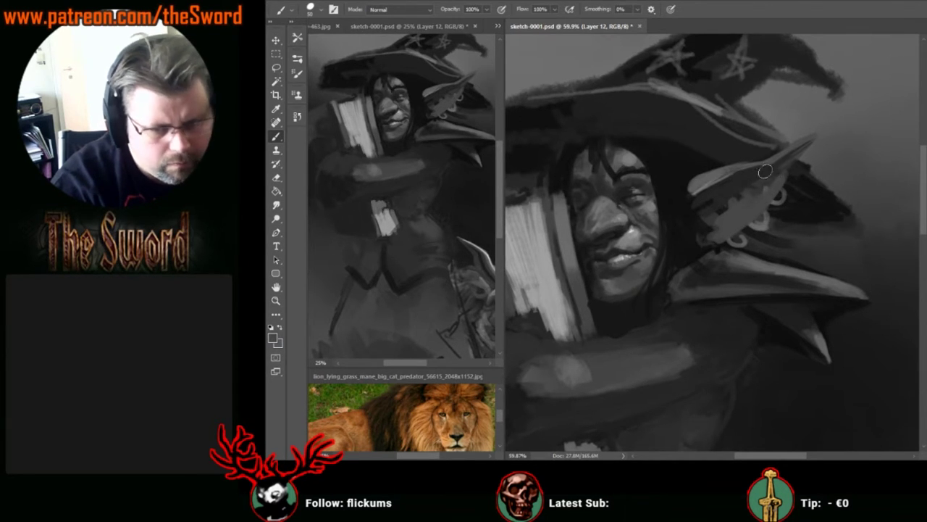
- Carry the mid gray up the outer ear edge and sharpen the tip with darker gray, using a 40 to 15 px brush
{"action": "key", "text": "["}
{"action": "left_click_drag", "start_coordinate": [782, 176], "coordinate": [793, 157]}
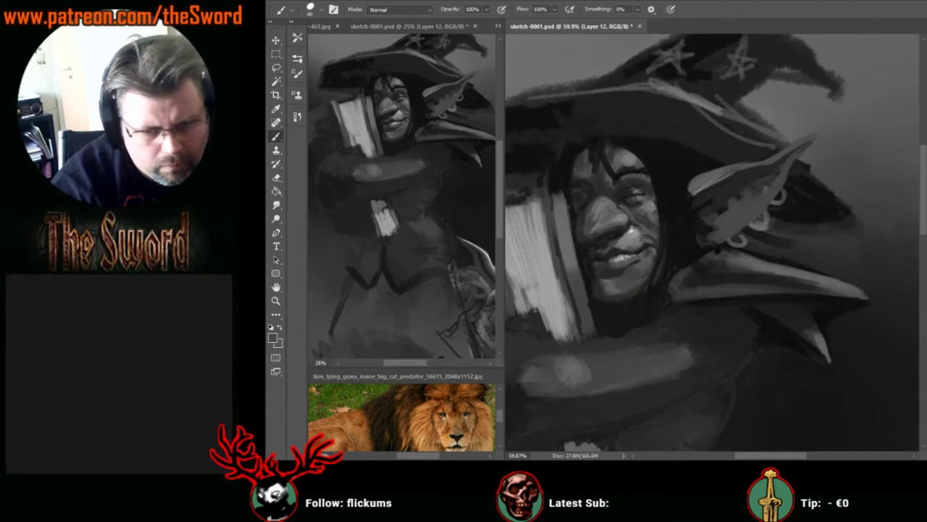
{"action": "left_click", "coordinate": [788, 155]}
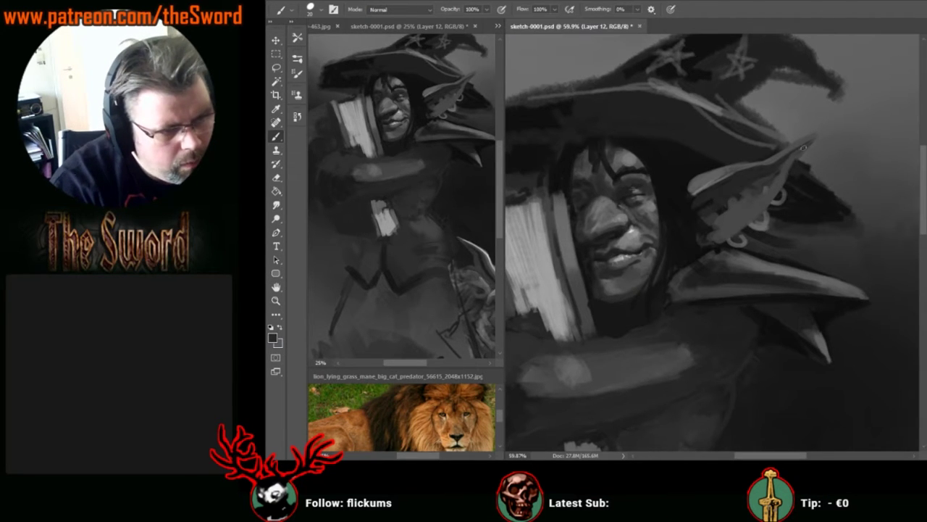
{"action": "key", "text": "["}
{"action": "key", "text": "["}
{"action": "key", "text": "["}
{"action": "key", "text": "["}
{"action": "key", "text": "["}
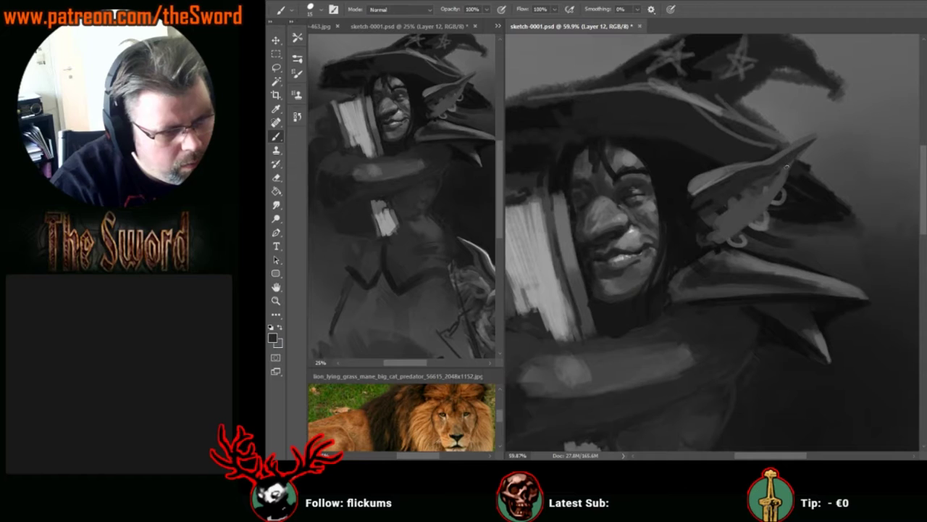
- Soften the shadow inside the ear hollow with dark gray, using a 25 to 50 px brush
{"action": "key", "text": "bracketright"}
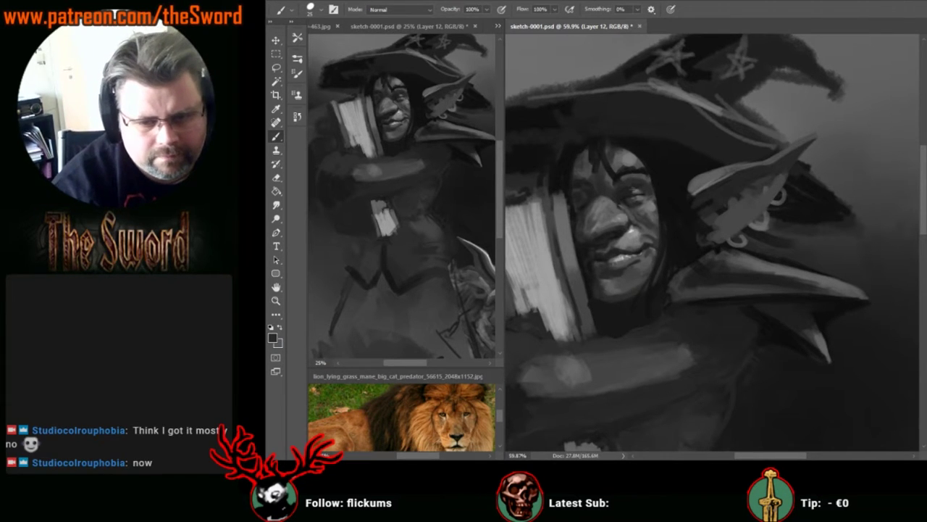
{"action": "key", "text": "bracketright"}
{"action": "key", "text": "bracketright"}
{"action": "key", "text": "bracketright"}
{"action": "key", "text": "bracketright"}
{"action": "key", "text": "bracketright"}
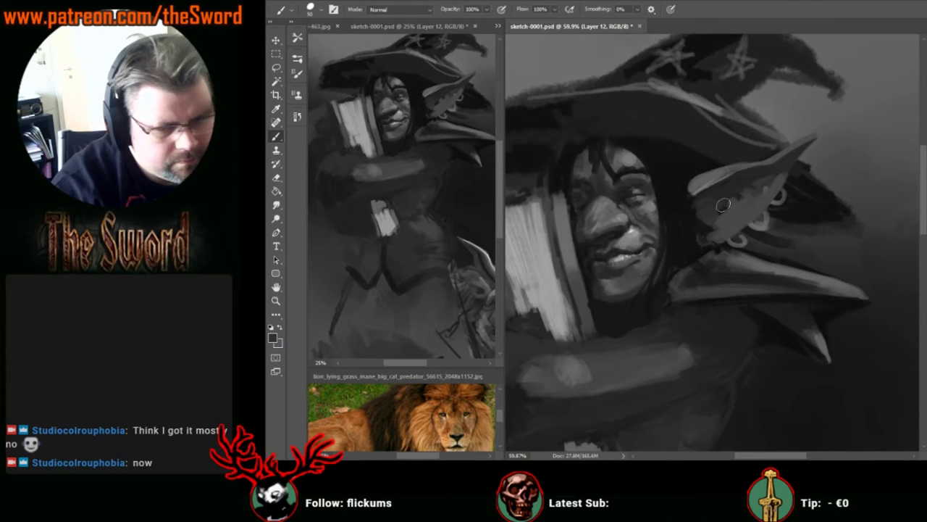
- Start a lighter gray fold in the middle of the inner ear, reducing the brush from 25 px to a fine tip
{"action": "key", "text": "bracketleft"}
{"action": "key", "text": "bracketleft"}
{"action": "key", "text": "bracketleft"}
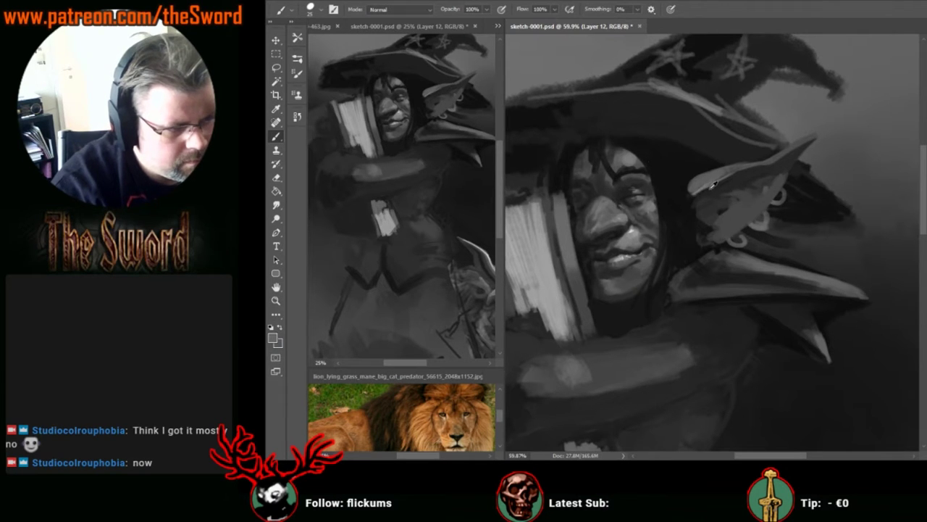
{"action": "key", "text": "bracketleft"}
{"action": "key", "text": "bracketleft"}
{"action": "key", "text": "bracketleft"}
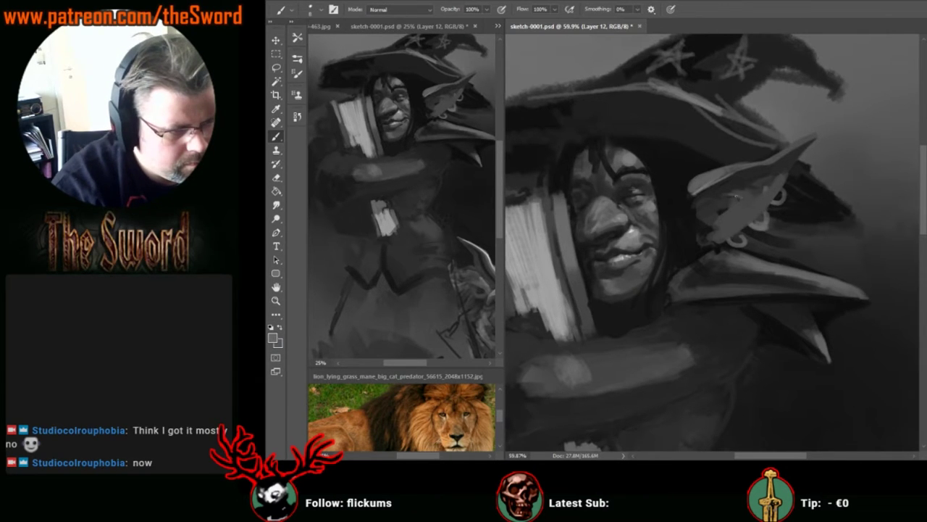
- Build up the lighter fold inside the ear with gray strokes, using a 10 to 20 px brush
{"action": "key", "text": "bracketright"}
{"action": "key", "text": "bracketright"}
{"action": "key", "text": "bracketright"}
{"action": "key", "text": "bracketright"}
{"action": "key", "text": "bracketright"}
{"action": "key", "text": "bracketright"}
{"action": "key", "text": "bracketright"}
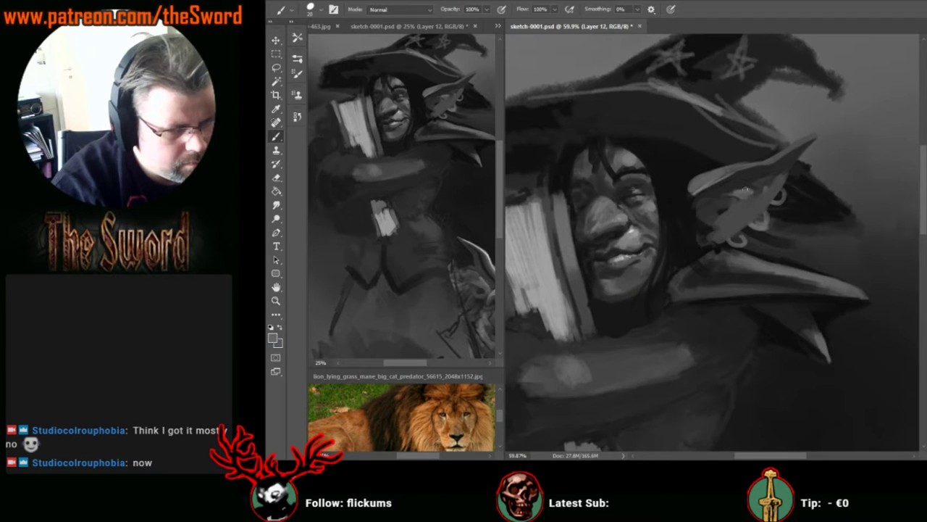
{"action": "key", "text": "bracketleft"}
{"action": "key", "text": "bracketleft"}
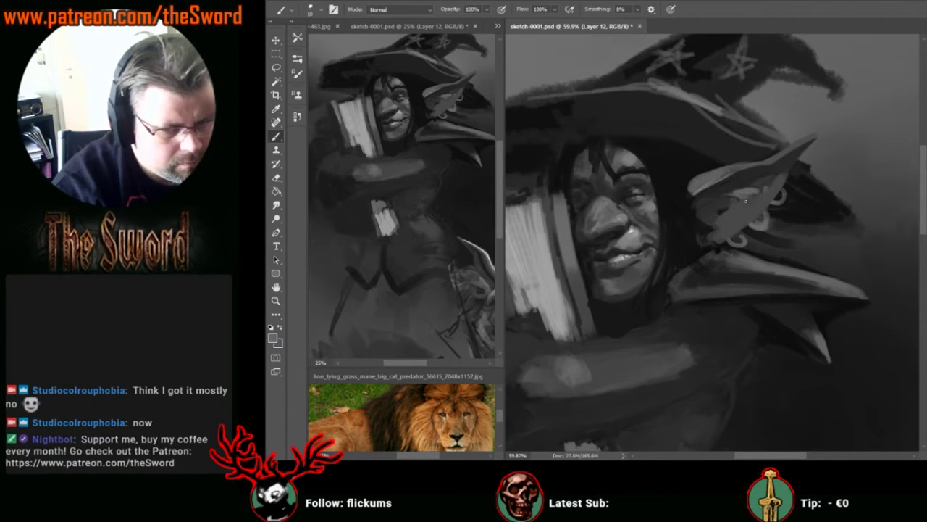
- Smooth the ear surface from the outer rim down past the fold with mid gray, using a 40 px brush
{"action": "key", "text": "bracketright"}
{"action": "key", "text": "bracketright"}
{"action": "key", "text": "bracketright"}
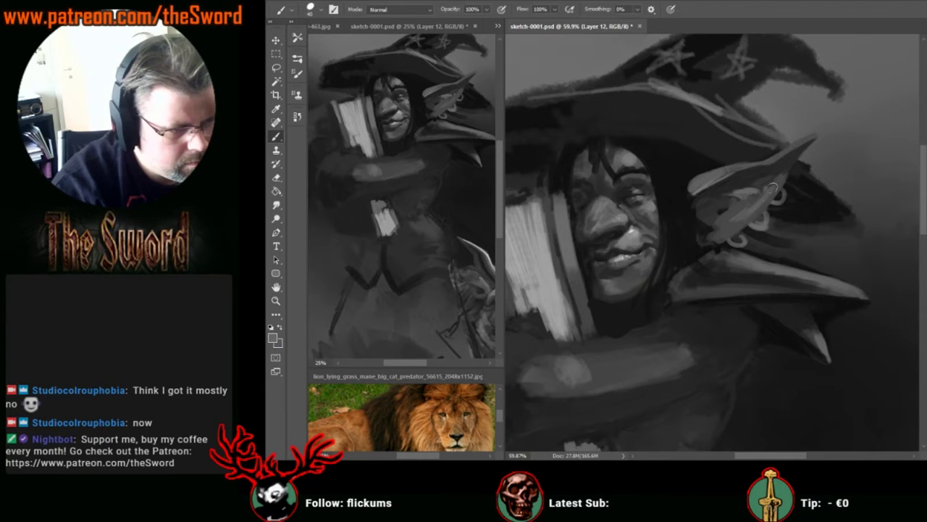
{"action": "left_click_drag", "start_coordinate": [772, 190], "coordinate": [727, 224]}
- Add small light and dark accents to the folds near the ear opening, using a fine to 30 px brush
{"action": "key", "text": "bracketleft"}
{"action": "key", "text": "bracketleft"}
{"action": "key", "text": "bracketleft"}
{"action": "key", "text": "bracketleft"}
{"action": "key", "text": "bracketleft"}
{"action": "key", "text": "bracketleft"}
{"action": "key", "text": "bracketleft"}
{"action": "key", "text": "bracketleft"}
{"action": "key", "text": "bracketleft"}
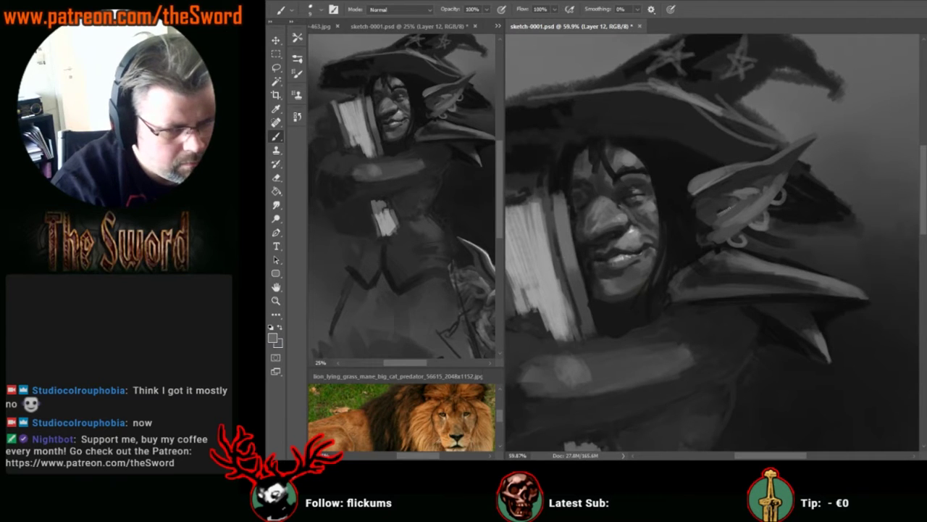
{"action": "key", "text": "bracketright"}
{"action": "key", "text": "bracketright"}
{"action": "key", "text": "bracketright"}
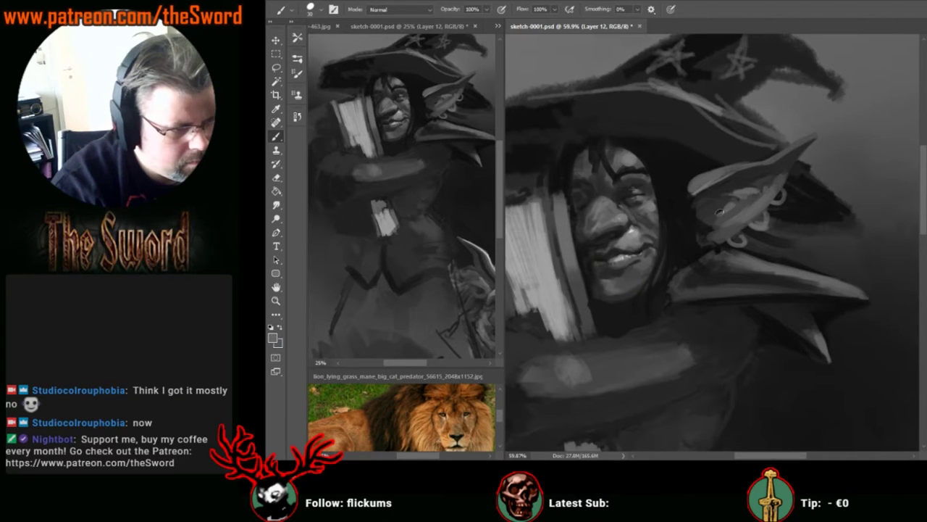
- Extend the base of the ear toward the hair with a sampled dark gray, using a 35 px brush
{"action": "left_click", "coordinate": [745, 175], "text": "alt"}
{"action": "key", "text": "bracketright"}
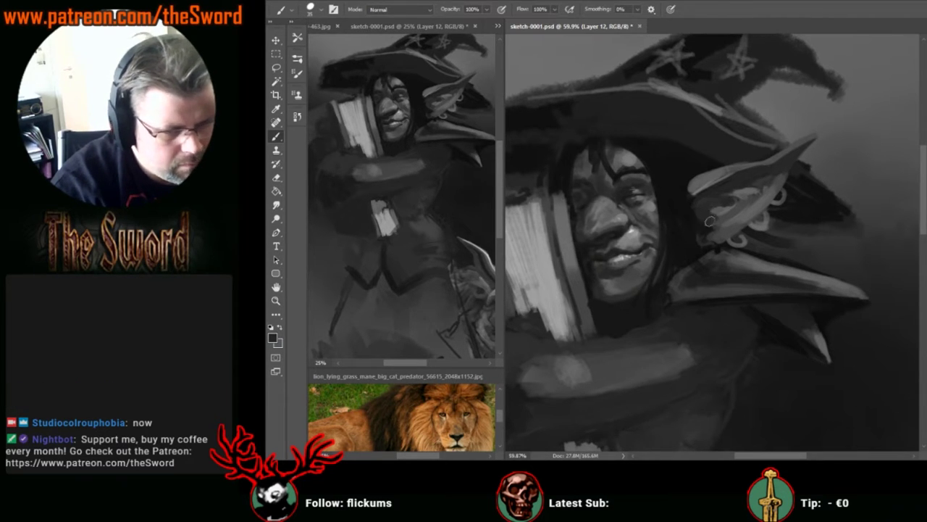
{"action": "left_click_drag", "start_coordinate": [691, 216], "coordinate": [707, 223]}
- Shape a rounded earlobe with a gray sampled from the lower ear, using an 80 to 40 px brush
{"action": "left_click", "coordinate": [724, 233], "text": "alt"}
{"action": "key", "text": "bracketright"}
{"action": "key", "text": "bracketright"}
{"action": "key", "text": "bracketright"}
{"action": "key", "text": "bracketright"}
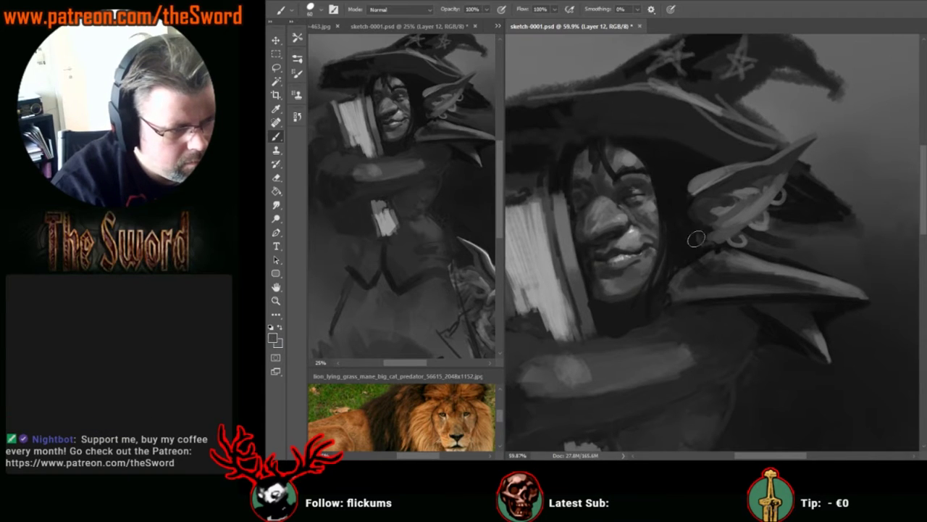
{"action": "key", "text": "bracketright"}
{"action": "key", "text": "bracketright"}
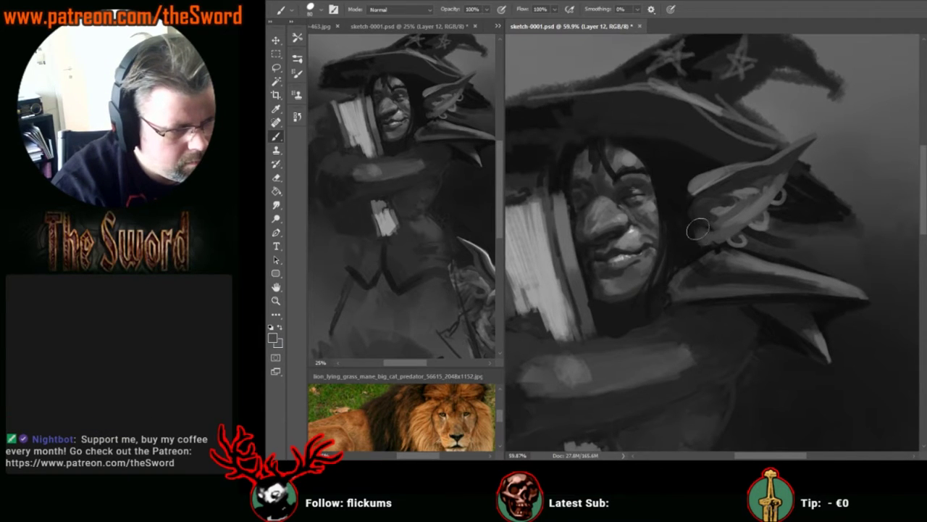
{"action": "mouse_move", "coordinate": [698, 229]}
{"action": "left_mouse_down"}
{"action": "mouse_move", "coordinate": [692, 239]}
{"action": "mouse_move", "coordinate": [689, 222]}
{"action": "mouse_move", "coordinate": [705, 227]}
{"action": "left_mouse_up"}
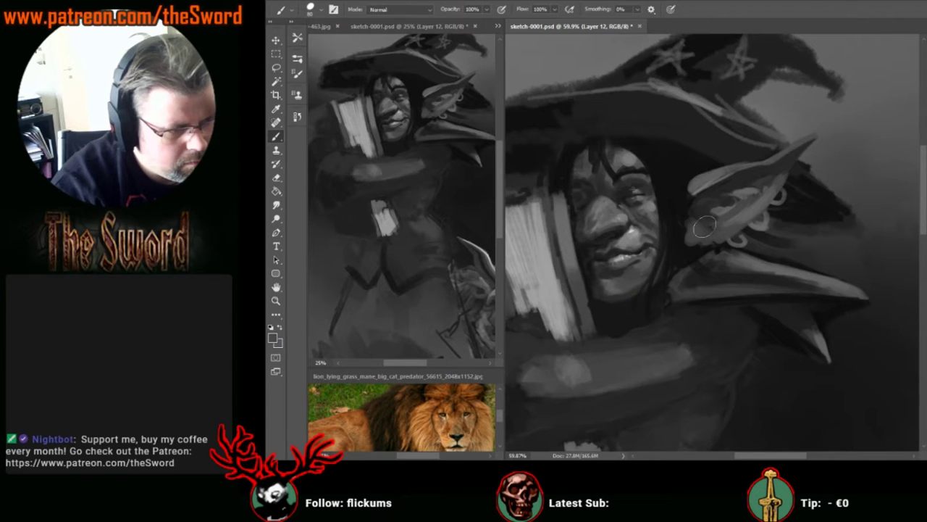
{"action": "key", "text": "bracketleft"}
{"action": "key", "text": "bracketleft"}
{"action": "key", "text": "bracketleft"}
{"action": "key", "text": "bracketleft"}
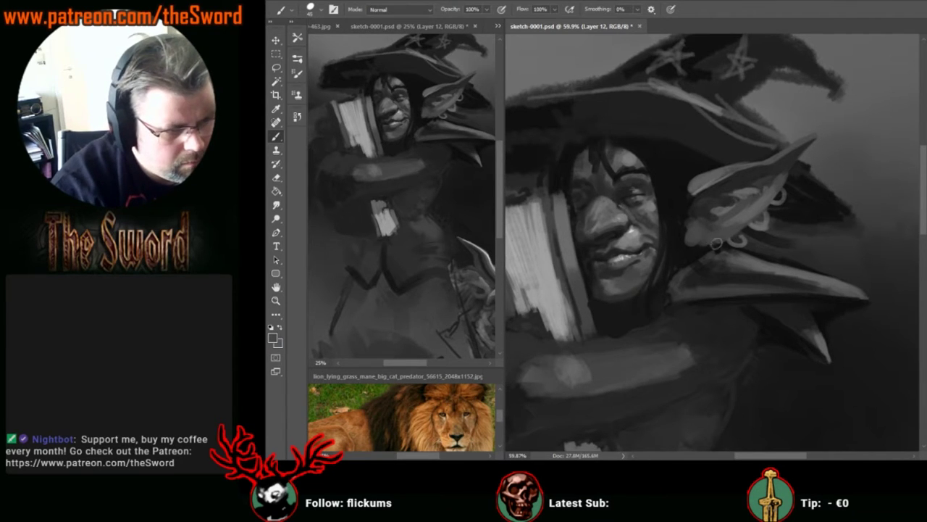
{"action": "key", "text": "bracketleft"}
- Refine the lower ear and its outer edge with sampled gray tones, using a 30 to 45 px brush
{"action": "left_click", "coordinate": [823, 238], "text": "alt"}
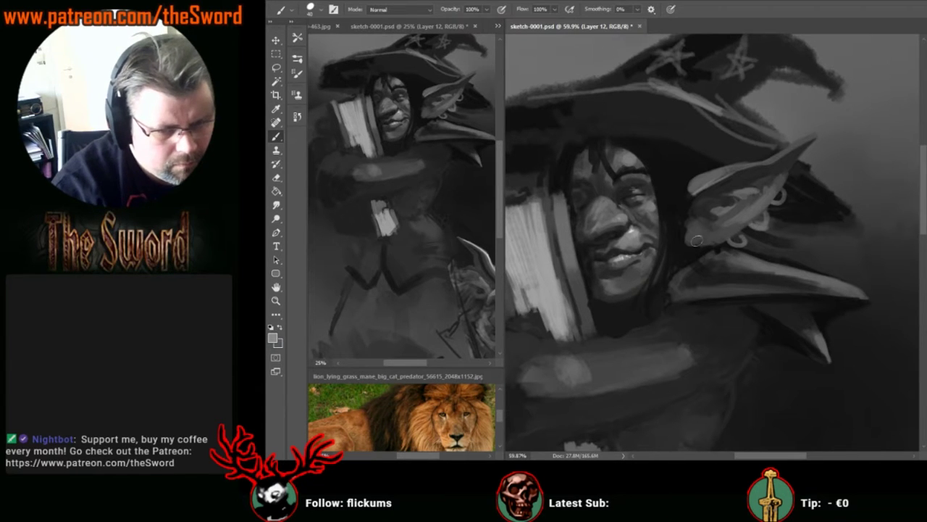
{"action": "key", "text": "bracketleft"}
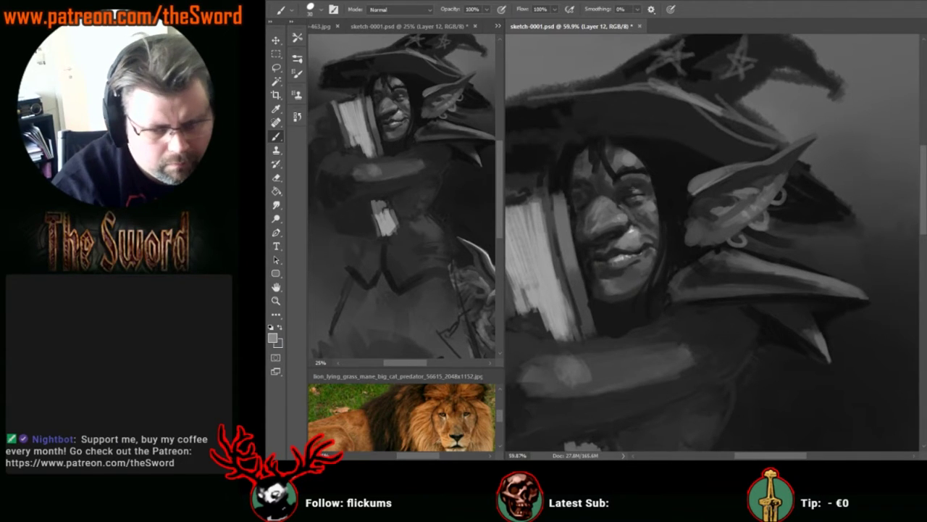
{"action": "left_click", "coordinate": [772, 181]}
{"action": "key", "text": "bracketright"}
{"action": "key", "text": "bracketright"}
{"action": "key", "text": "bracketright"}
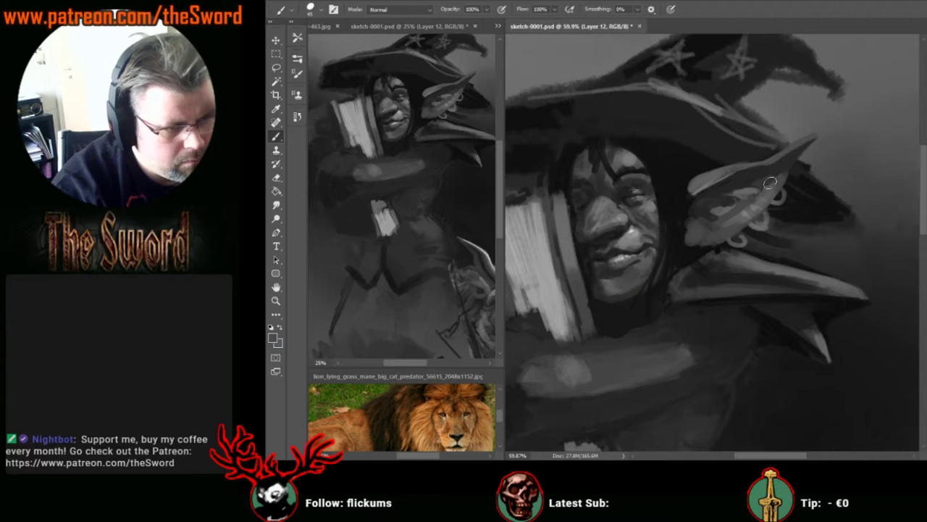
- Blend the ear's upper fold and the edge near the top earring, using a 25 to 40 px brush
{"action": "key", "text": "bracketleft"}
{"action": "key", "text": "bracketleft"}
{"action": "key", "text": "bracketleft"}
{"action": "key", "text": "bracketleft"}
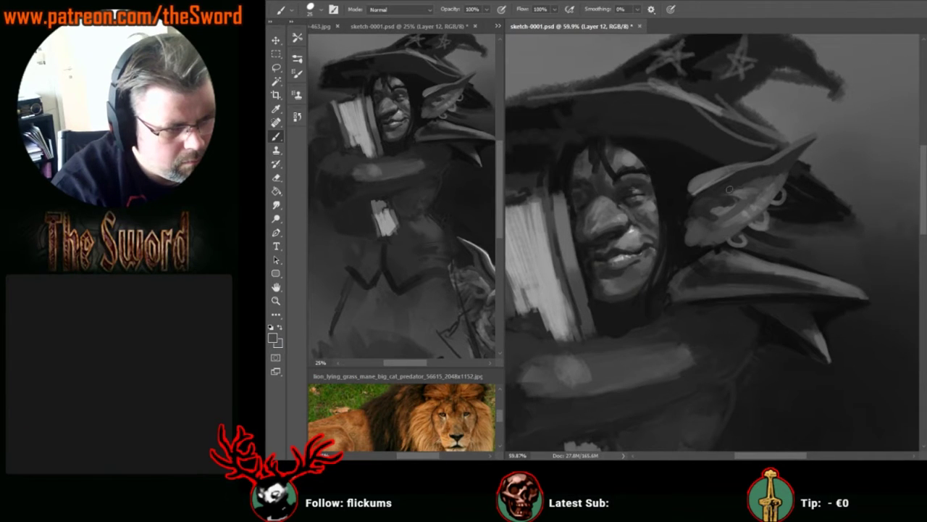
{"action": "key", "text": "bracketright"}
{"action": "key", "text": "bracketright"}
{"action": "key", "text": "bracketright"}
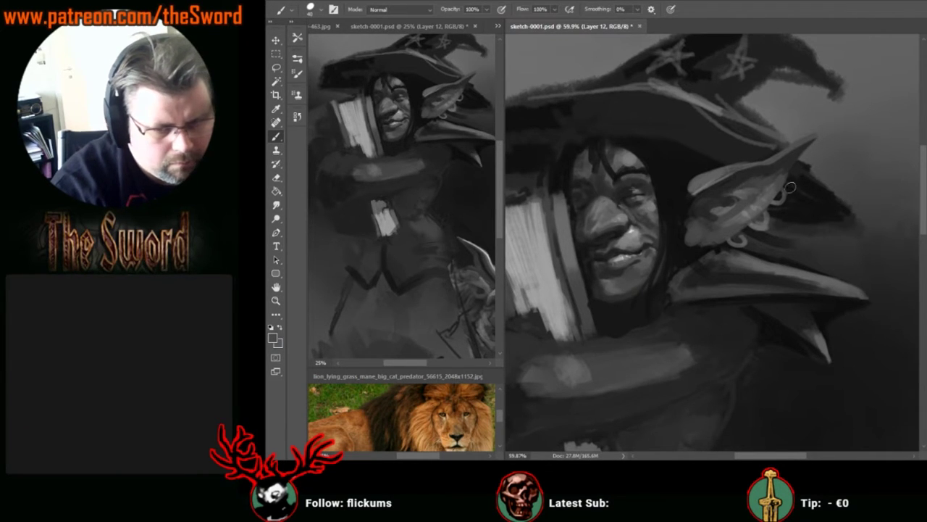
{"action": "key", "text": "bracketleft"}
{"action": "key", "text": "bracketleft"}
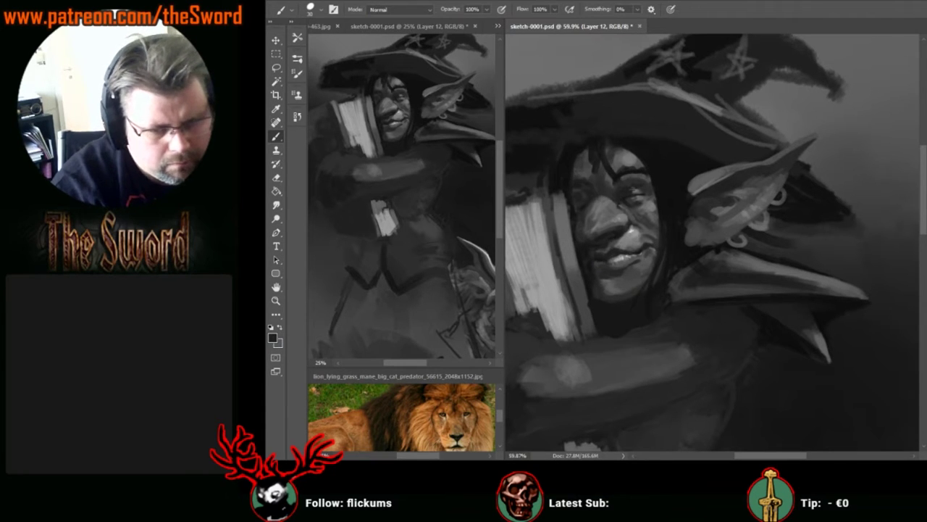
- Save the painting and add fine dark accents around the ear opening with a 20 to 7 px brush
{"action": "key", "text": "ctrl+s"}
{"action": "left_click", "coordinate": [687, 154]}
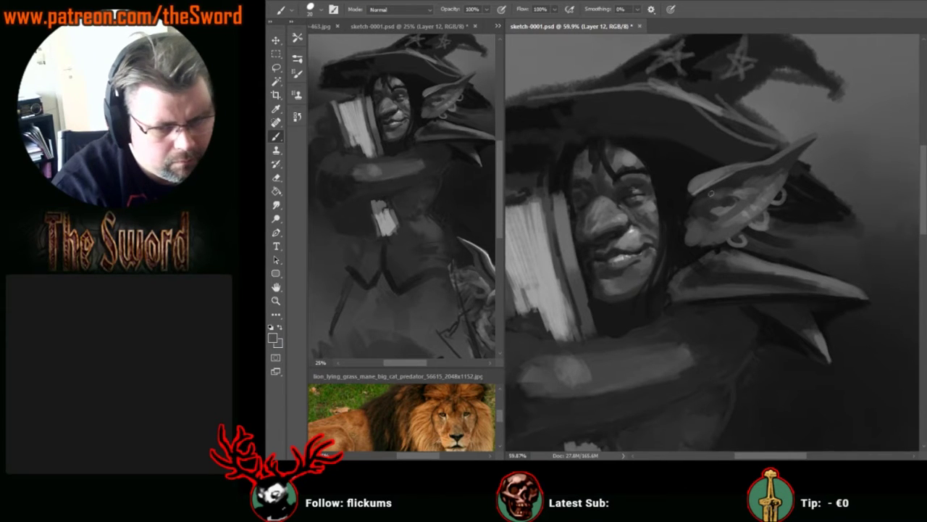
{"action": "key", "text": "bracketleft"}
{"action": "key", "text": "bracketleft"}
{"action": "key", "text": "bracketleft"}
{"action": "key", "text": "bracketleft"}
{"action": "key", "text": "bracketleft"}
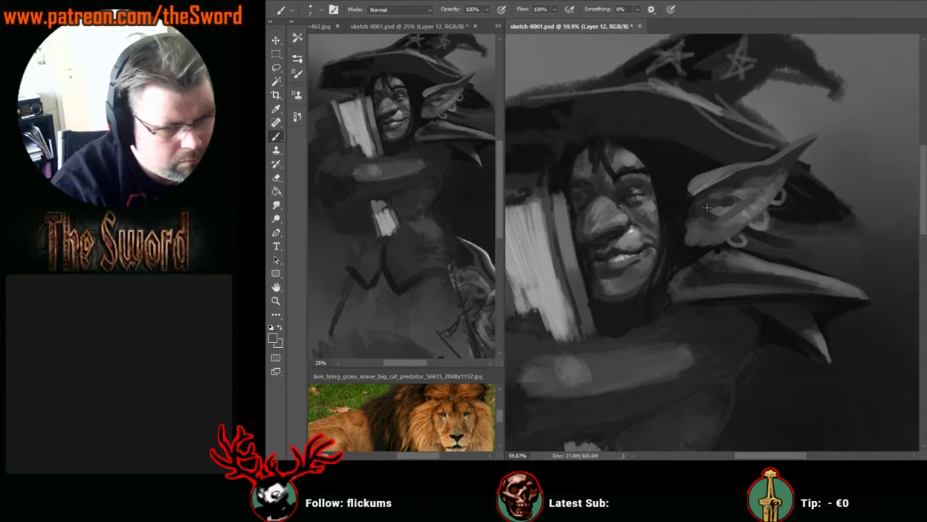
{"action": "left_click", "coordinate": [728, 204], "text": "alt"}
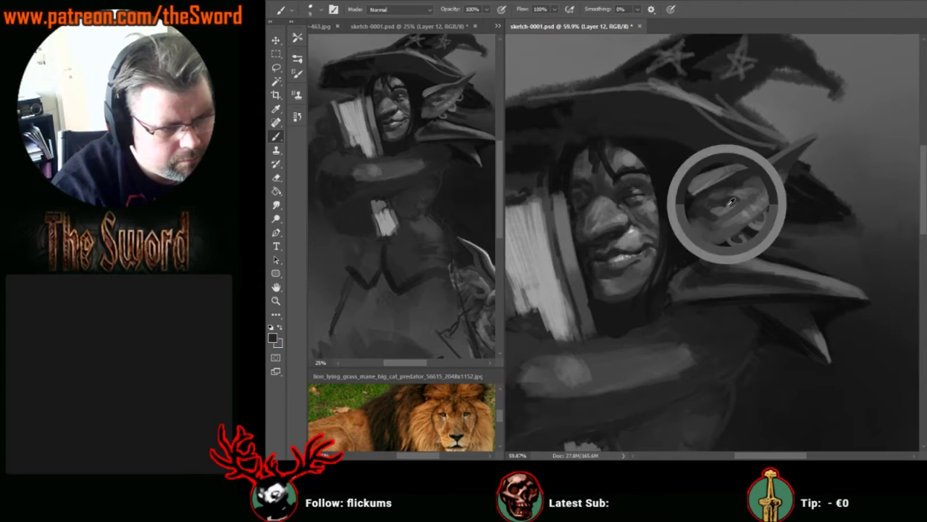
{"action": "left_click_drag", "start_coordinate": [721, 204], "coordinate": [723, 210]}
- Deepen the shadow in the ear opening with a sampled dark gray, enlarging the brush to 30 px
{"action": "key", "text": "bracketright"}
{"action": "left_click", "coordinate": [730, 203], "text": "alt"}
{"action": "key", "text": "bracketright"}
{"action": "key", "text": "bracketright"}
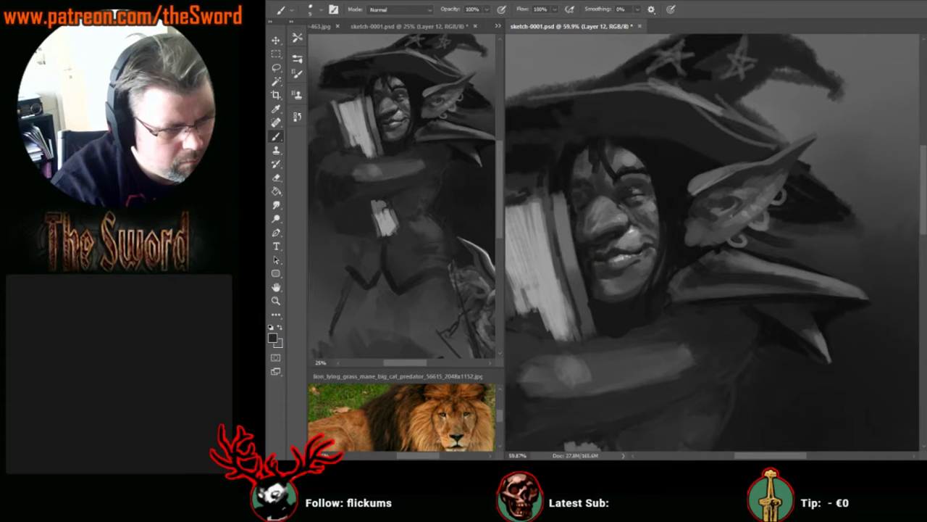
{"action": "key", "text": "bracketright"}
{"action": "key", "text": "bracketright"}
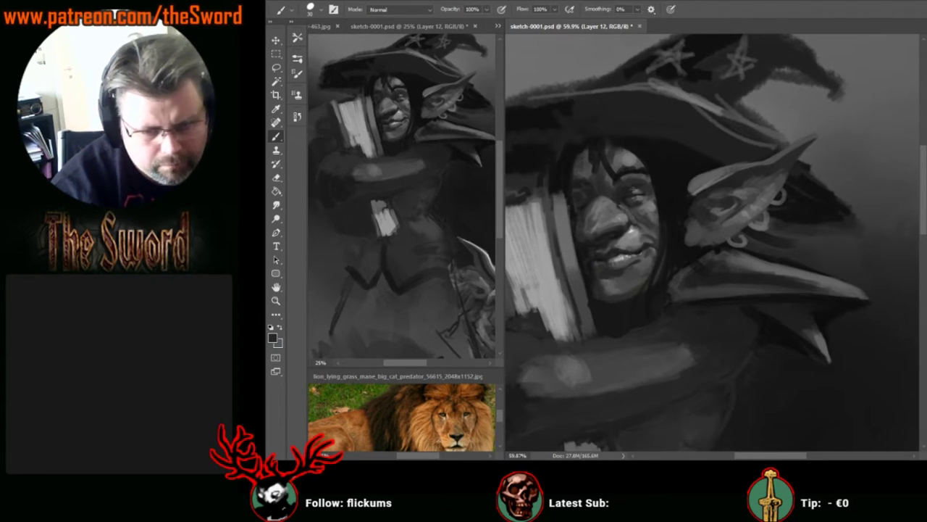
- Paint a light gray highlight along the fold below the ear opening, using a 15 to 20 px brush
{"action": "left_click", "coordinate": [712, 222], "text": "alt"}
{"action": "key", "text": "bracketleft"}
{"action": "key", "text": "bracketleft"}
{"action": "key", "text": "bracketleft"}
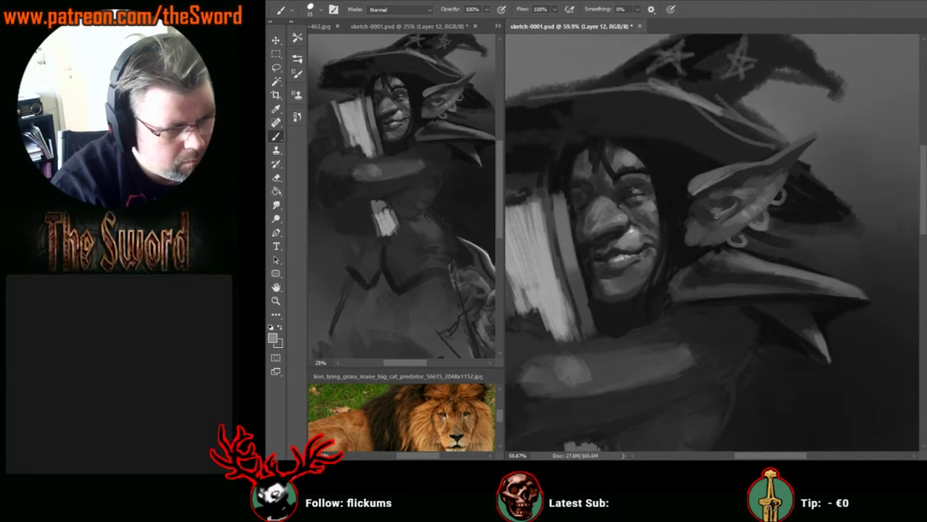
{"action": "key", "text": "bracketright"}
{"action": "key", "text": "bracketright"}
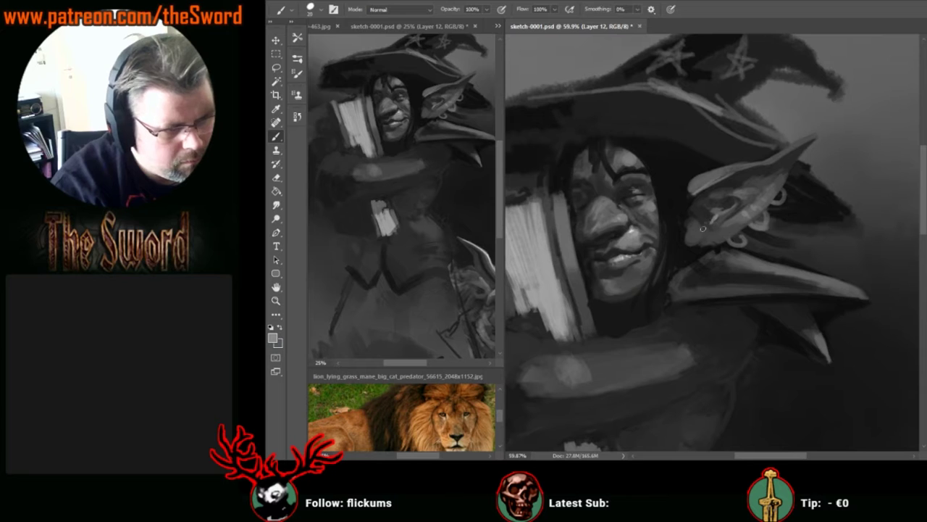
- Add light highlights to the earlobe and extend the ear's pointed tip with light gray, using a 45 to 10 px brush
{"action": "key", "text": "bracketright"}
{"action": "key", "text": "bracketright"}
{"action": "key", "text": "bracketright"}
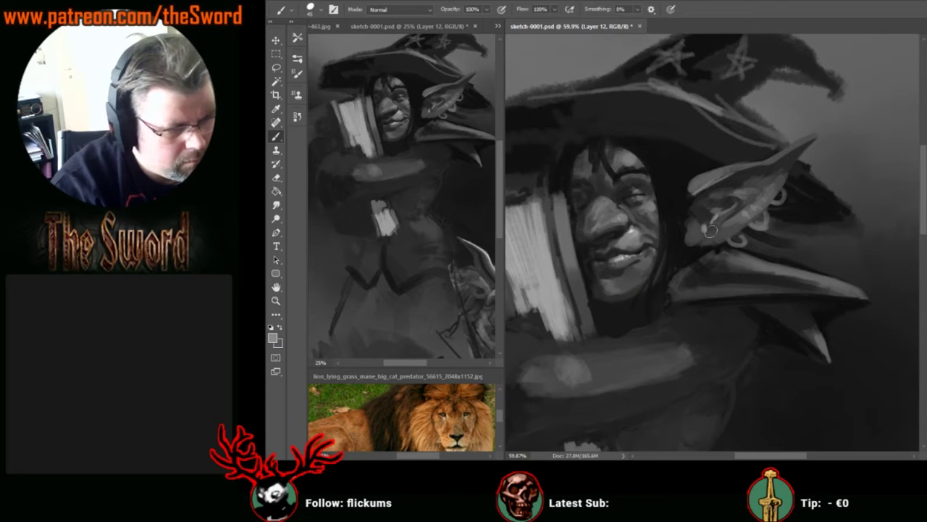
{"action": "left_click_drag", "start_coordinate": [698, 230], "coordinate": [694, 232]}
{"action": "key", "text": "bracketleft"}
{"action": "key", "text": "bracketleft"}
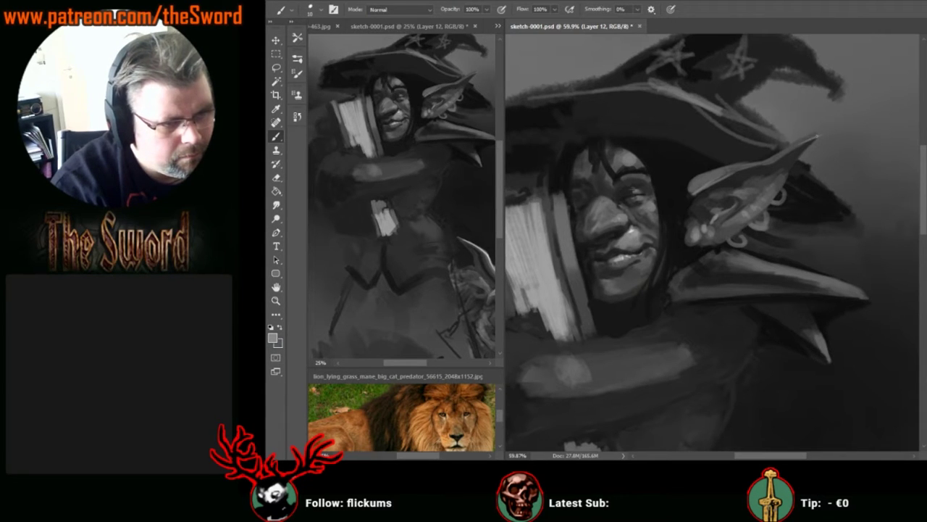
{"action": "mouse_move", "coordinate": [823, 133]}
{"action": "left_mouse_down"}
{"action": "mouse_move", "coordinate": [791, 149]}
{"action": "mouse_move", "coordinate": [812, 138]}
{"action": "left_mouse_up"}
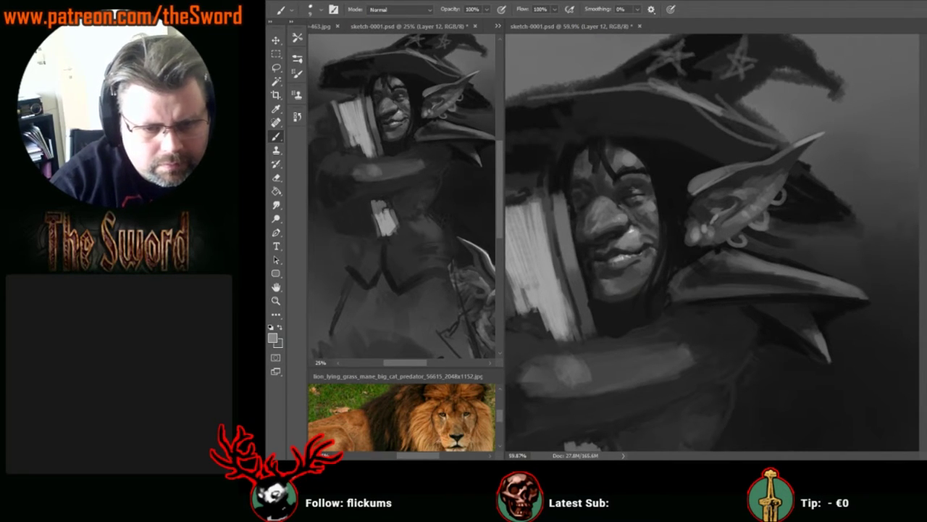
- Tone down the hoop earrings and reshape the ear edge around them with sampled grays, using a 20 to 25 px brush
{"action": "left_click", "coordinate": [754, 229], "text": "alt"}
{"action": "left_click", "coordinate": [725, 243]}
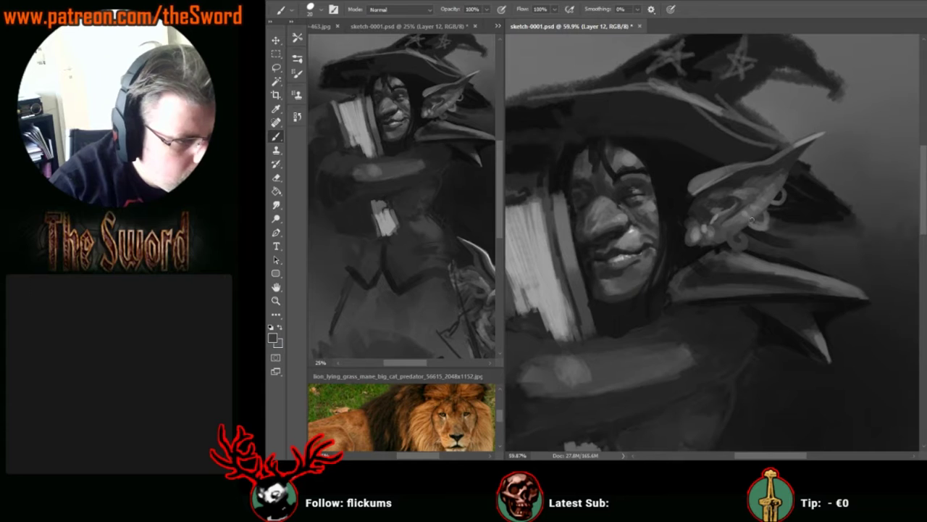
{"action": "left_click_drag", "start_coordinate": [751, 215], "coordinate": [766, 219]}
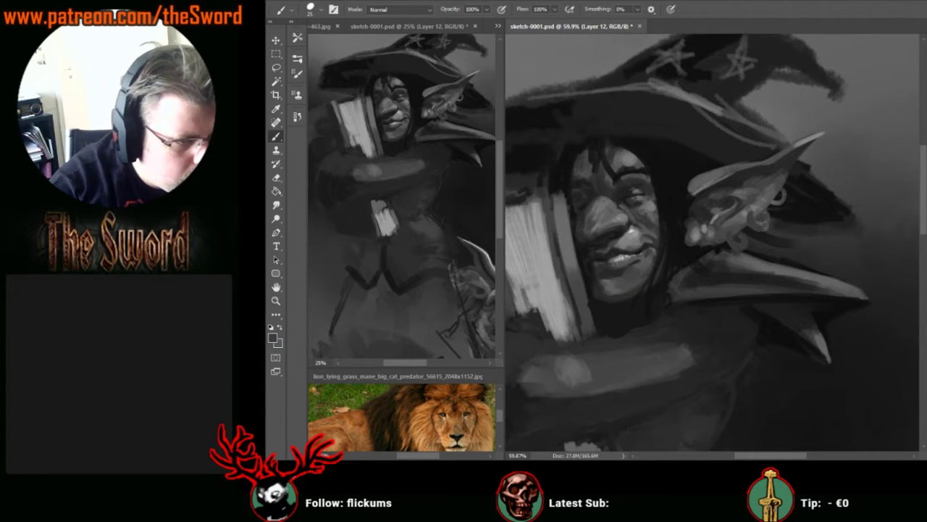
{"action": "left_click", "coordinate": [788, 209], "text": "alt"}
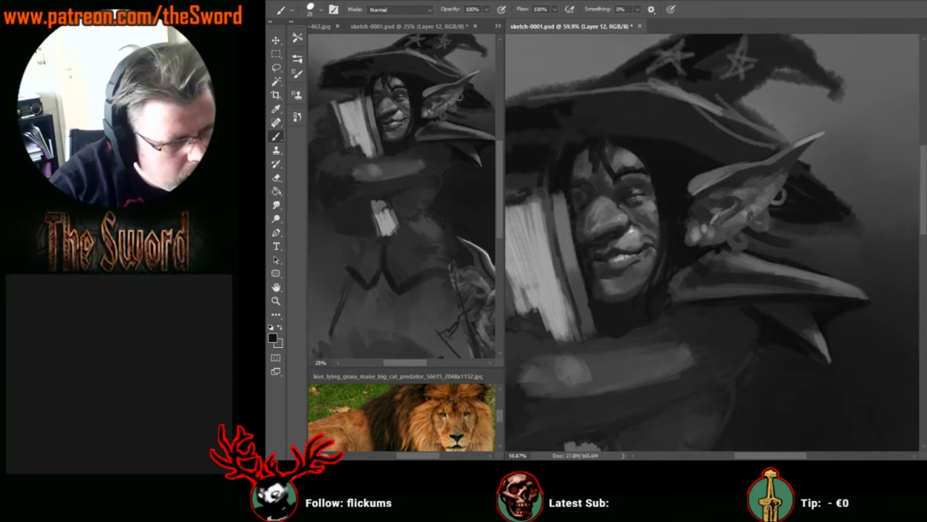
{"action": "left_click_drag", "start_coordinate": [771, 217], "coordinate": [771, 209]}
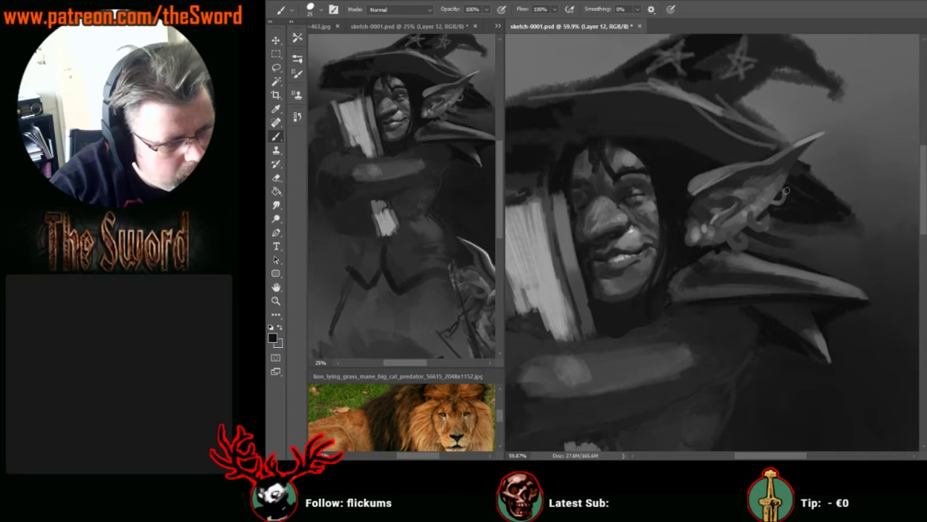
- Block in the pointed hat brim behind the ear in near-black with crisp edges, using a 25 to 35 px brush
{"action": "key", "text": "bracketright"}
{"action": "key", "text": "bracketright"}
{"action": "key", "text": "bracketleft"}
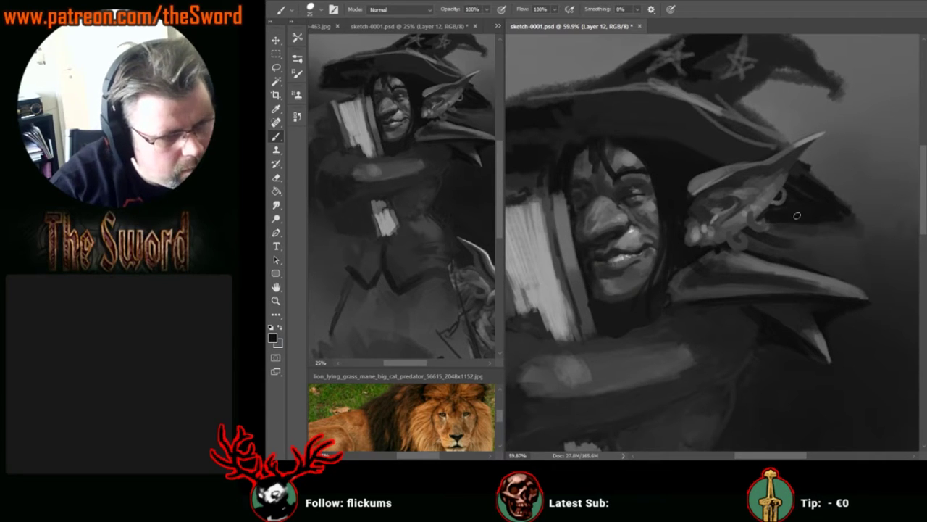
{"action": "left_click_drag", "start_coordinate": [758, 222], "coordinate": [861, 229]}
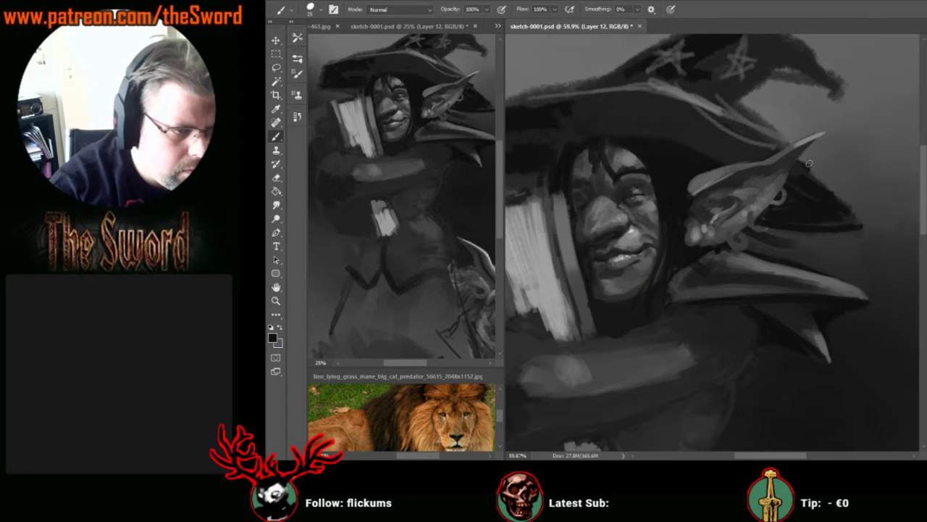
{"action": "mouse_move", "coordinate": [802, 158]}
{"action": "left_mouse_down"}
{"action": "mouse_move", "coordinate": [866, 223]}
{"action": "mouse_move", "coordinate": [849, 215]}
{"action": "left_mouse_up"}
{"action": "key", "text": "bracketright"}
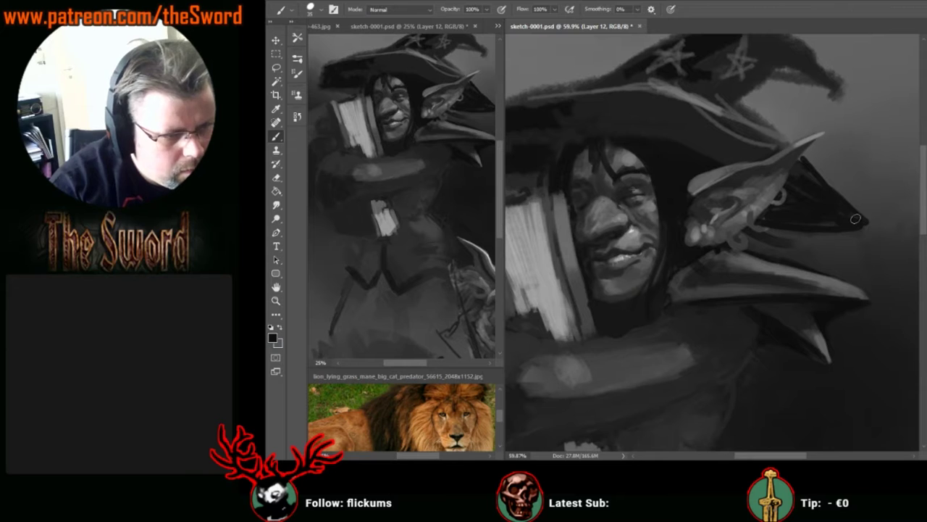
- Zoom the overview out to 16.7% and compare the painting with and without the recent face and ear layers
{"action": "left_click", "coordinate": [365, 167]}
{"action": "scroll", "coordinate": [352, 197], "scroll_direction": "up", "scroll_amount": 3}
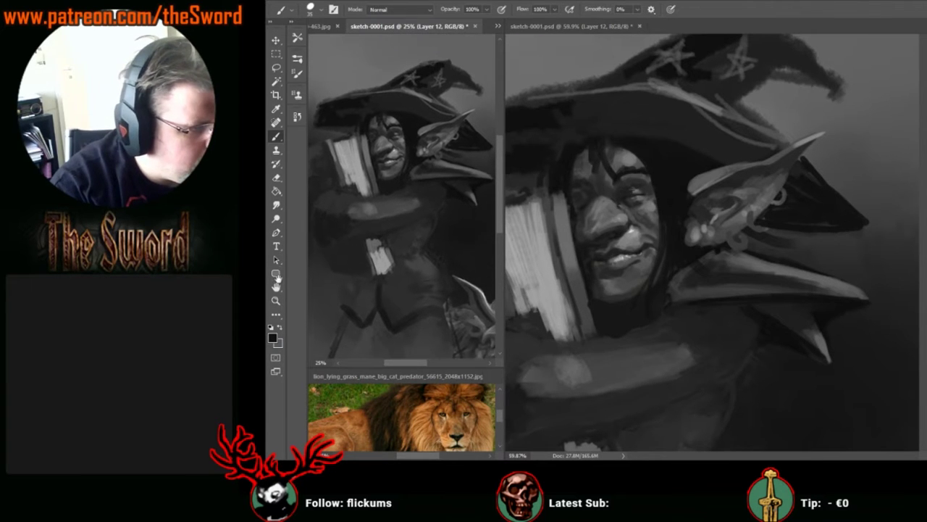
{"action": "key", "text": "z"}
{"action": "left_click", "coordinate": [405, 251], "text": "alt"}
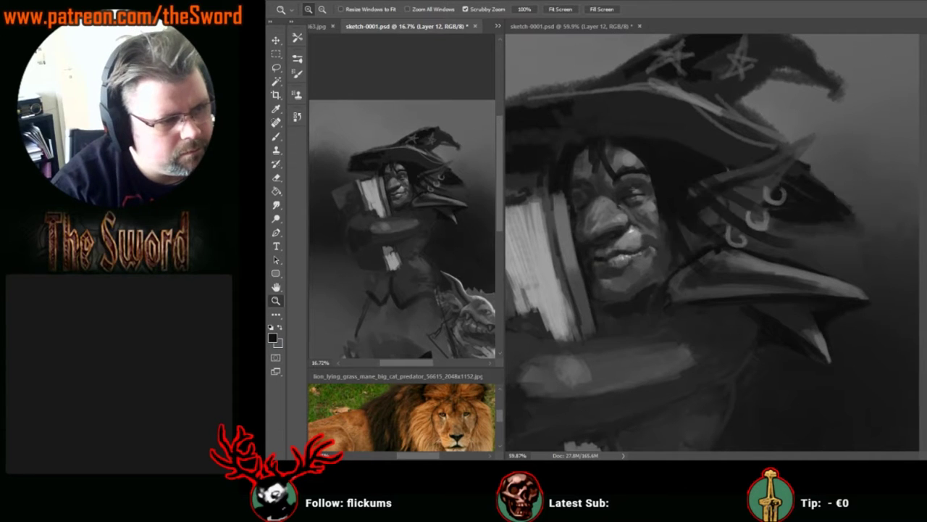
{"action": "key", "text": "ctrl+z"}
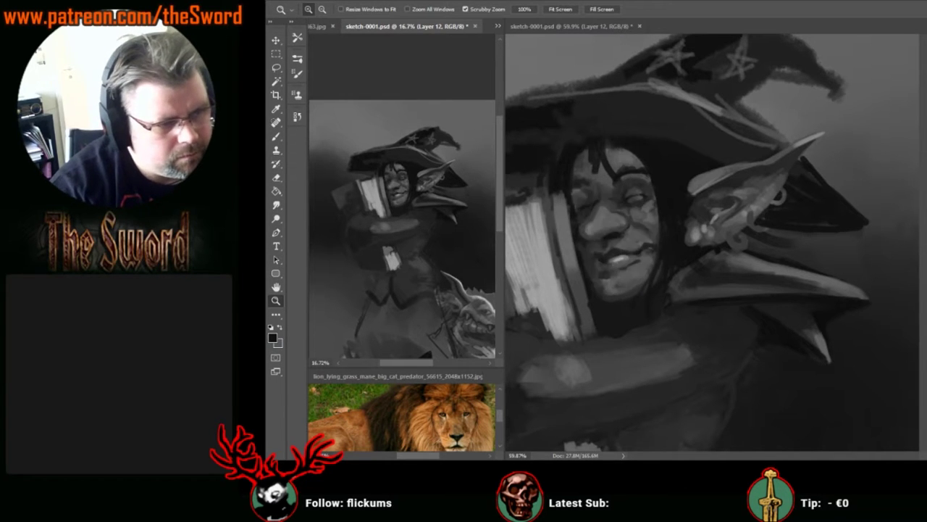
{"action": "key", "text": "ctrl+z"}
- Merge Layer 12 down into Layer 11 and check the merged painting
{"action": "right_click", "coordinate": [924, 312]}
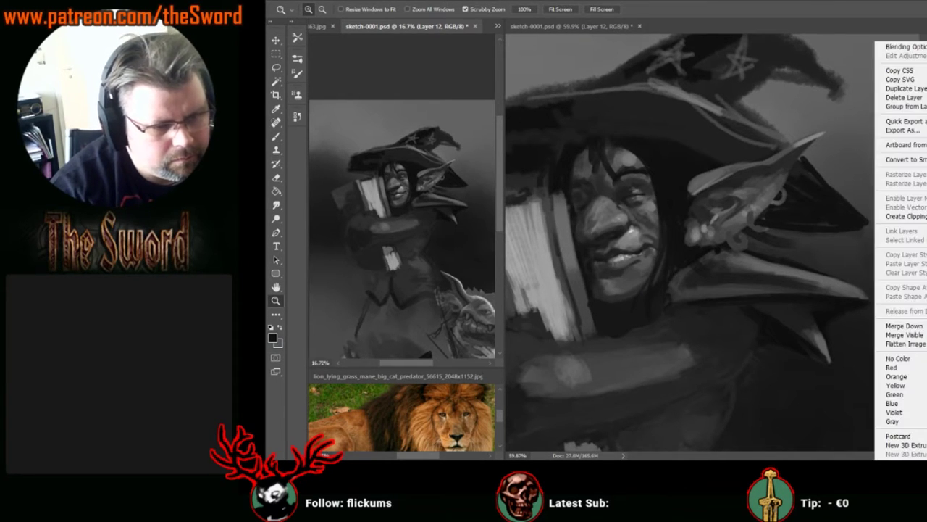
{"action": "left_click", "coordinate": [917, 326]}
{"action": "key", "text": "ctrl+z"}
{"action": "key", "text": "ctrl+z"}
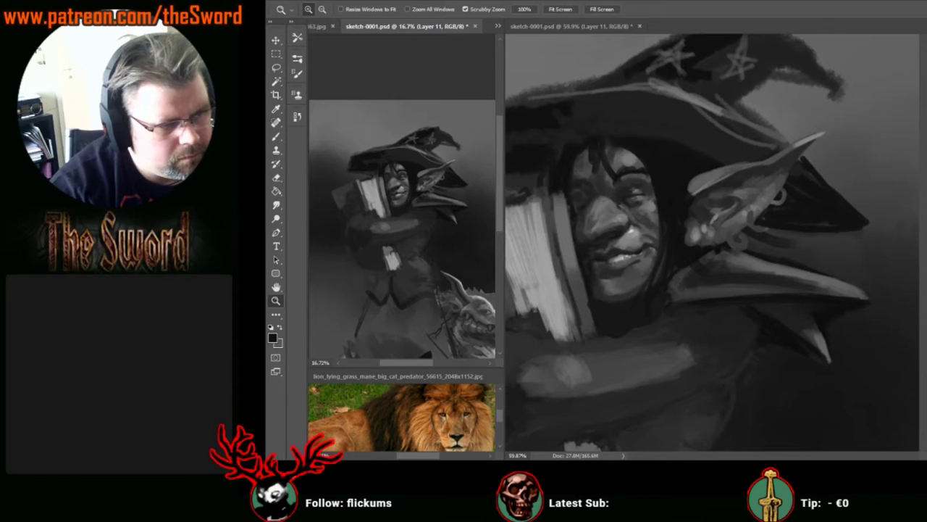
{"action": "key", "text": "ctrl+z"}
{"action": "key", "text": "ctrl+z"}
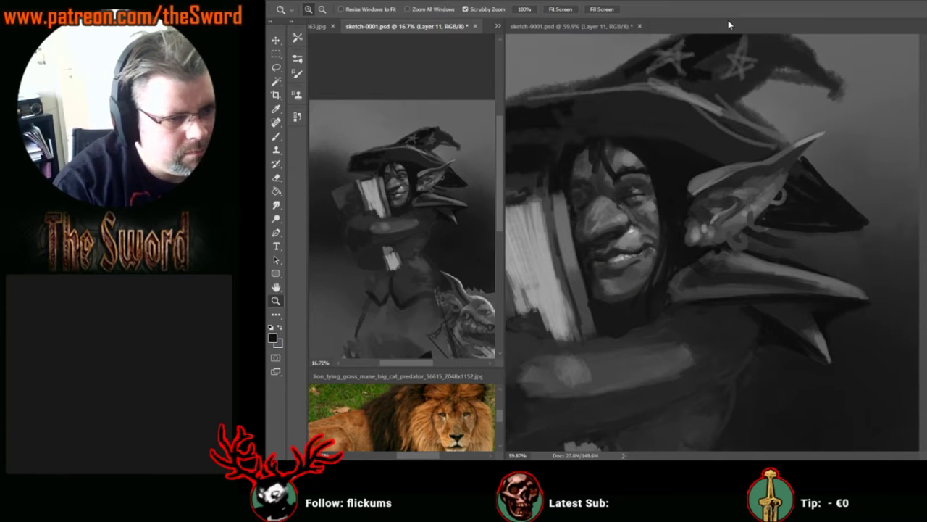
- Extend the dark underside of the brim from its point back to the earlobe, using a 30 px near-black brush
{"action": "left_click", "coordinate": [627, 24]}
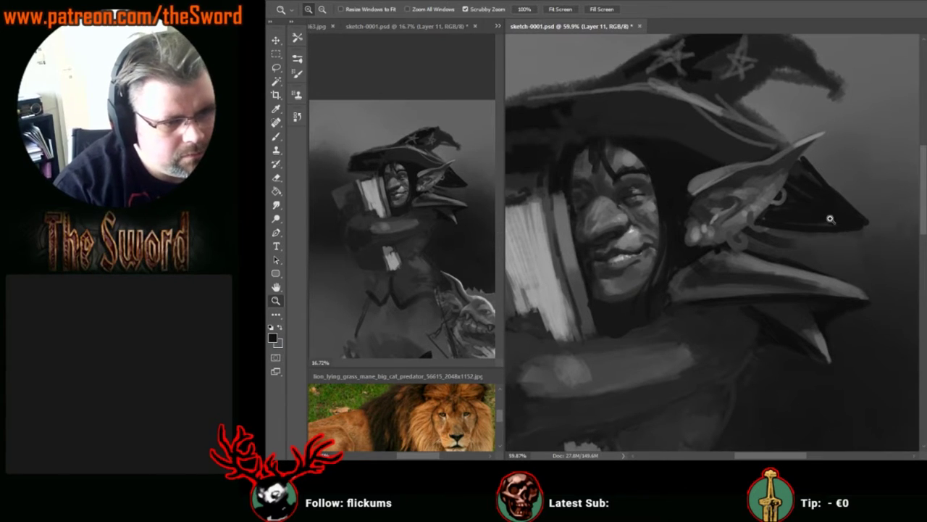
{"action": "left_click", "coordinate": [275, 149]}
{"action": "left_click", "coordinate": [275, 137]}
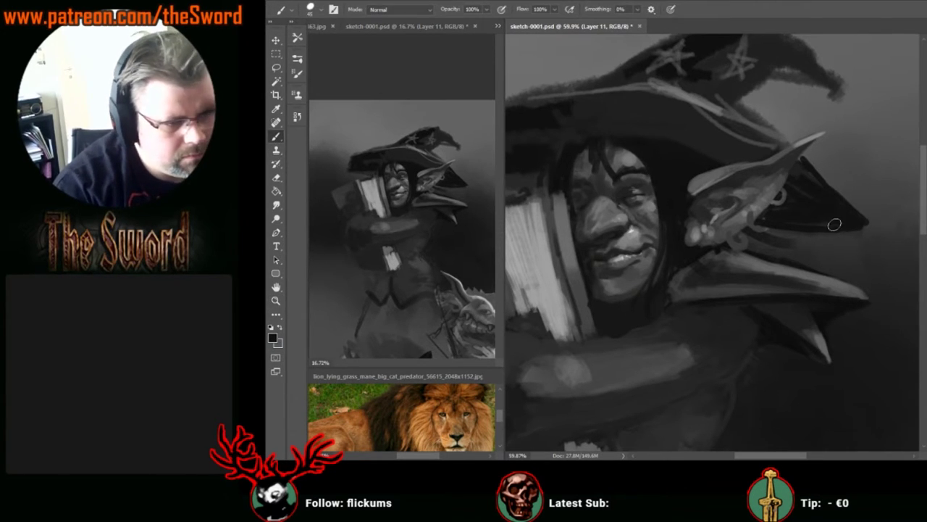
{"action": "key", "text": "bracketleft"}
{"action": "key", "text": "bracketleft"}
{"action": "mouse_move", "coordinate": [854, 222]}
{"action": "left_mouse_down"}
{"action": "mouse_move", "coordinate": [769, 235]}
{"action": "mouse_move", "coordinate": [774, 222]}
{"action": "mouse_move", "coordinate": [756, 226]}
{"action": "mouse_move", "coordinate": [765, 219]}
{"action": "mouse_move", "coordinate": [752, 229]}
{"action": "mouse_move", "coordinate": [802, 235]}
{"action": "left_mouse_up"}
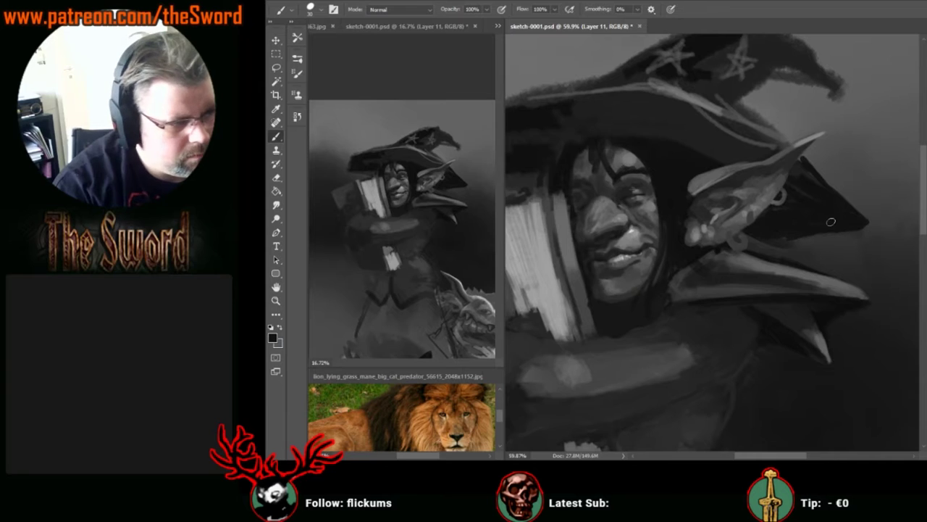
{"action": "left_click_drag", "start_coordinate": [864, 224], "coordinate": [738, 245]}
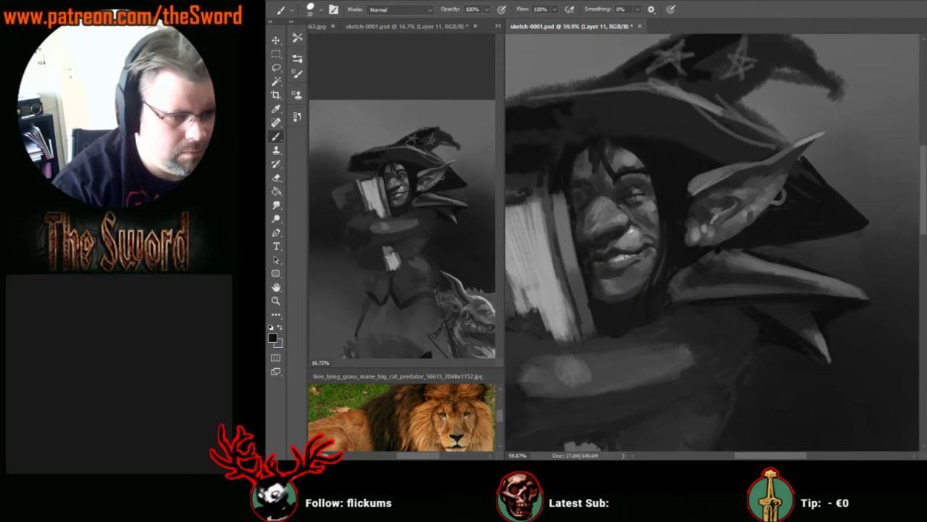
- Touch up the edge behind the ear tip with a 25 px eraser on Layer 9, and return to the brush on Layer 11
{"action": "left_click", "coordinate": [926, 290]}
{"action": "left_click", "coordinate": [925, 290]}
{"action": "left_click", "coordinate": [926, 290]}
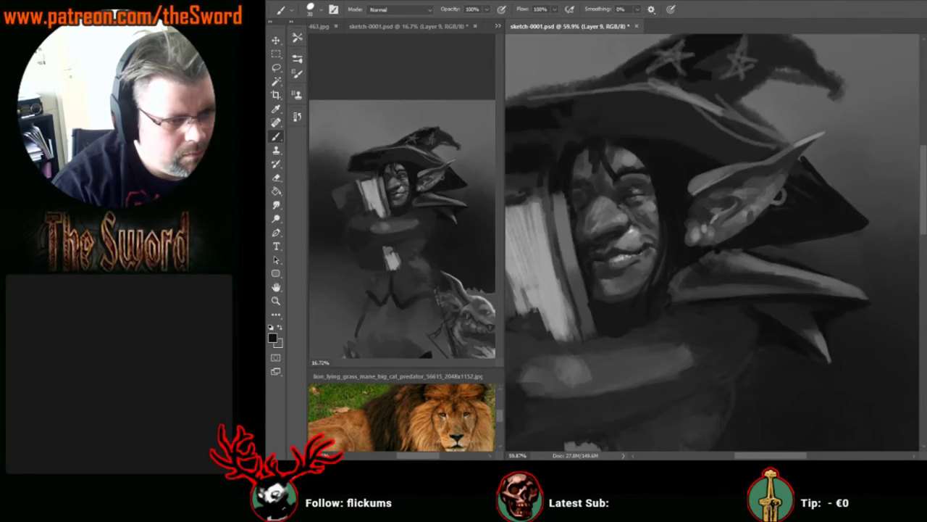
{"action": "left_click", "coordinate": [276, 178]}
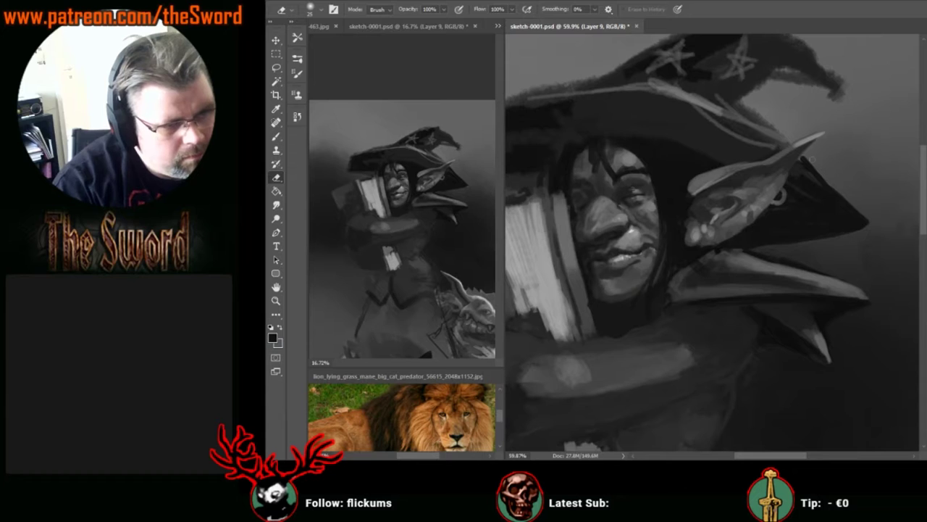
{"action": "key", "text": "alt+bracketright"}
{"action": "key", "text": "alt+bracketright"}
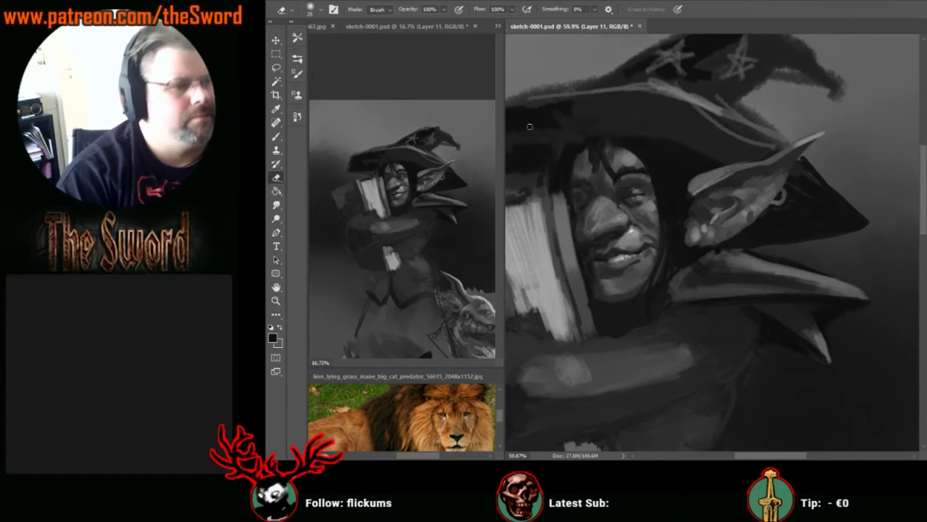
{"action": "left_click", "coordinate": [276, 136]}
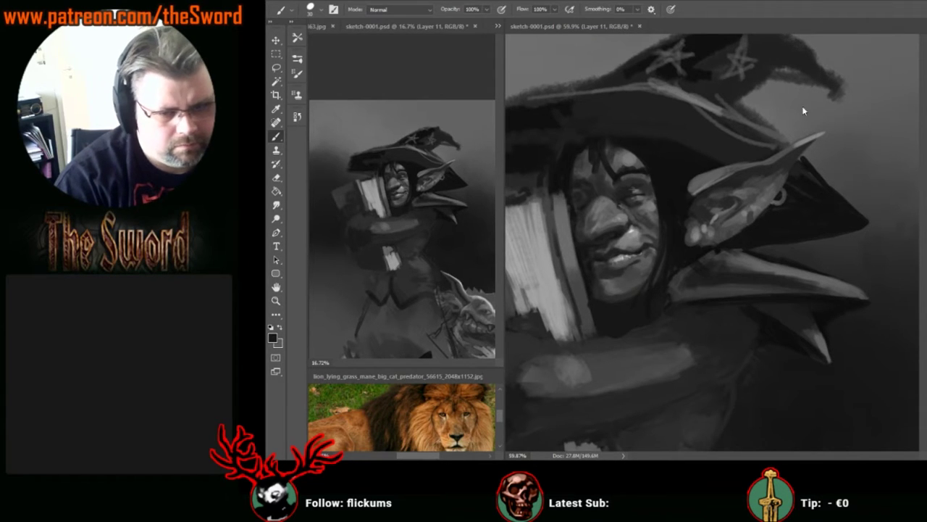
- Darken the underside of the brim above the face and ear with sampled near-black, enlarging the brush from 30 to 50 px
{"action": "left_click_drag", "start_coordinate": [617, 190], "coordinate": [652, 260]}
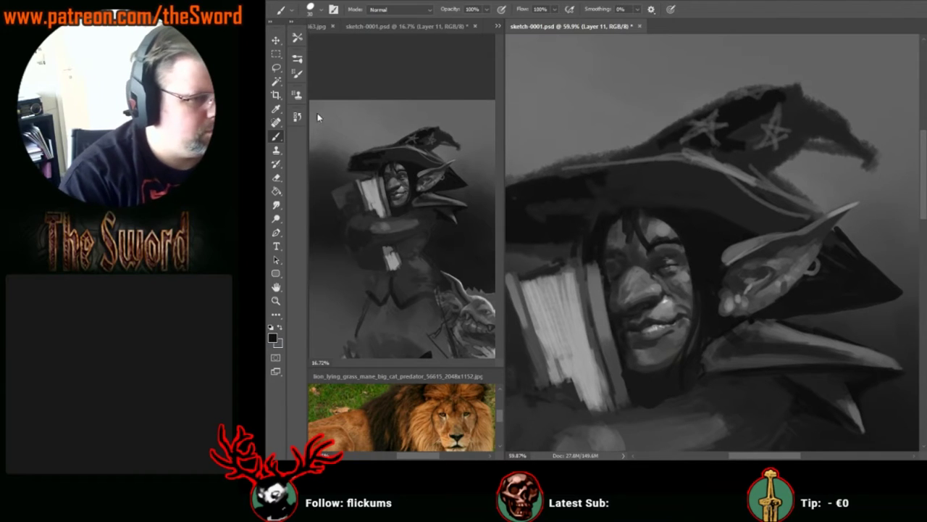
{"action": "left_click", "coordinate": [852, 273], "text": "alt"}
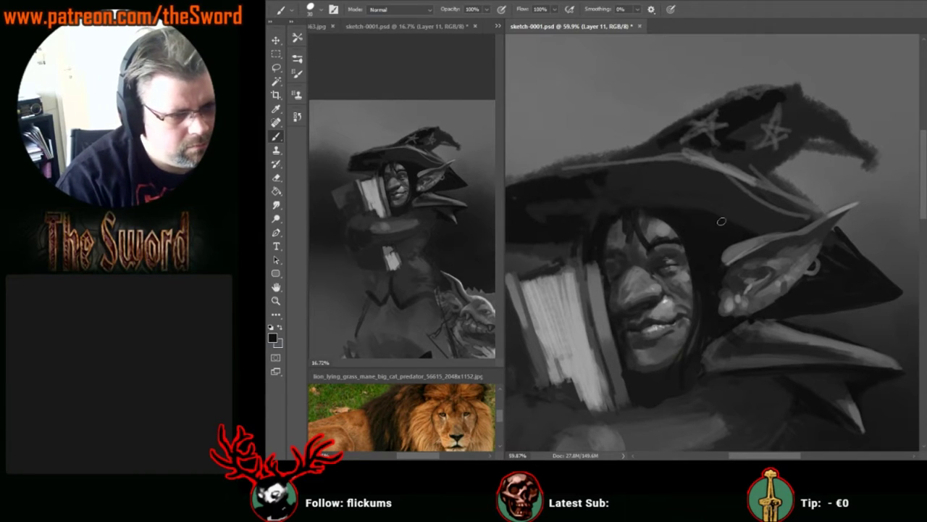
{"action": "mouse_move", "coordinate": [771, 228]}
{"action": "left_mouse_down"}
{"action": "mouse_move", "coordinate": [743, 234]}
{"action": "mouse_move", "coordinate": [794, 219]}
{"action": "mouse_move", "coordinate": [733, 231]}
{"action": "mouse_move", "coordinate": [748, 221]}
{"action": "mouse_move", "coordinate": [717, 225]}
{"action": "mouse_move", "coordinate": [741, 212]}
{"action": "mouse_move", "coordinate": [719, 206]}
{"action": "left_mouse_up"}
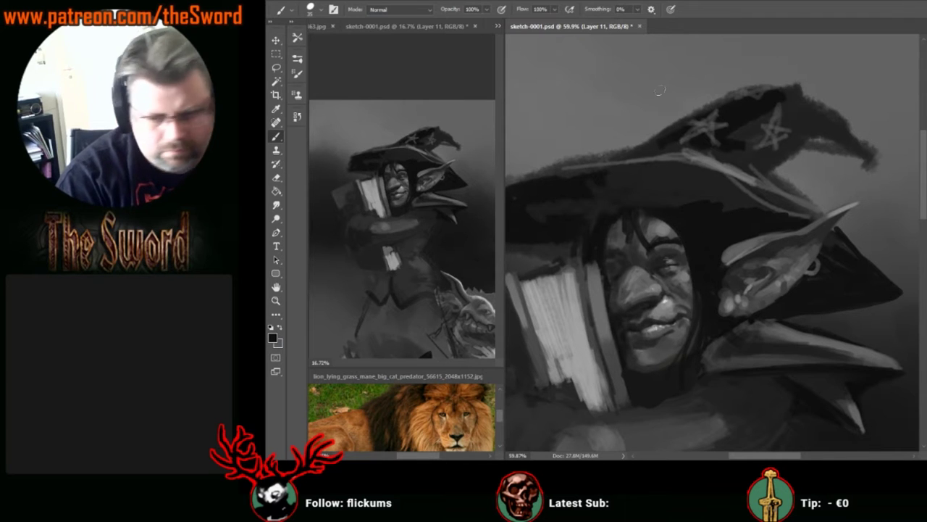
{"action": "key", "text": "bracketright"}
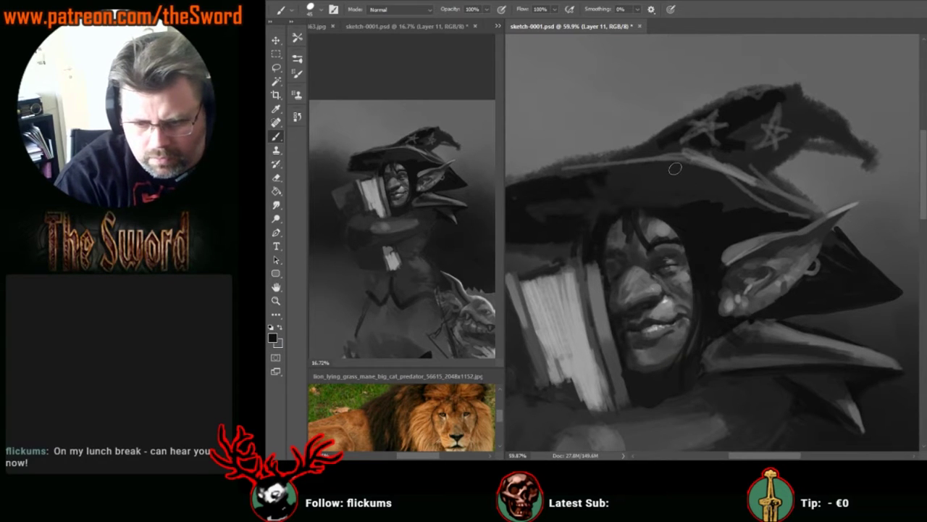
{"action": "key", "text": "bracketright"}
{"action": "key", "text": "bracketright"}
{"action": "key", "text": "bracketright"}
{"action": "mouse_move", "coordinate": [704, 208]}
{"action": "left_mouse_down"}
{"action": "mouse_move", "coordinate": [754, 210]}
{"action": "mouse_move", "coordinate": [643, 193]}
{"action": "mouse_move", "coordinate": [710, 199]}
{"action": "mouse_move", "coordinate": [618, 198]}
{"action": "mouse_move", "coordinate": [604, 206]}
{"action": "mouse_move", "coordinate": [637, 203]}
{"action": "mouse_move", "coordinate": [561, 228]}
{"action": "mouse_move", "coordinate": [584, 218]}
{"action": "mouse_move", "coordinate": [538, 217]}
{"action": "mouse_move", "coordinate": [648, 202]}
{"action": "left_mouse_up"}
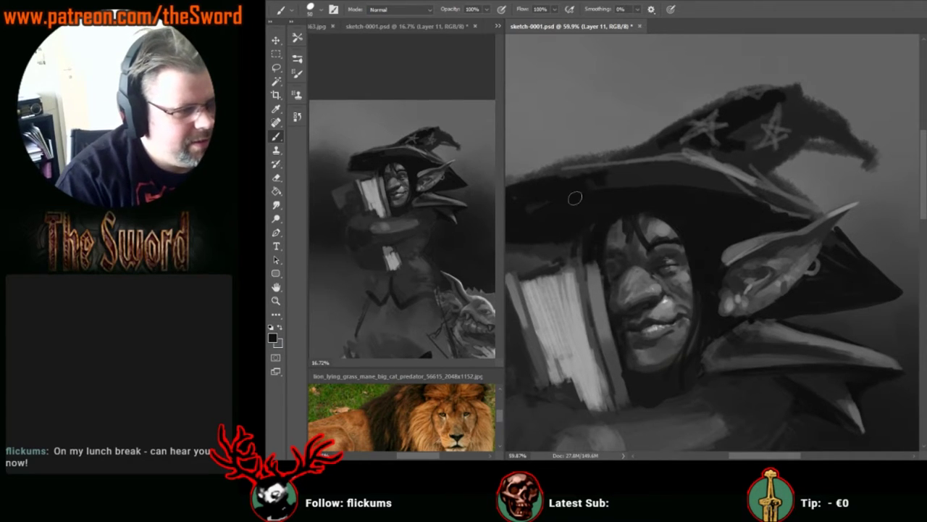
- Review the whole painting at 21.8% and merge the selected character layers into a single layer
{"action": "key", "text": "z"}
{"action": "left_click_drag", "start_coordinate": [790, 240], "coordinate": [746, 248]}
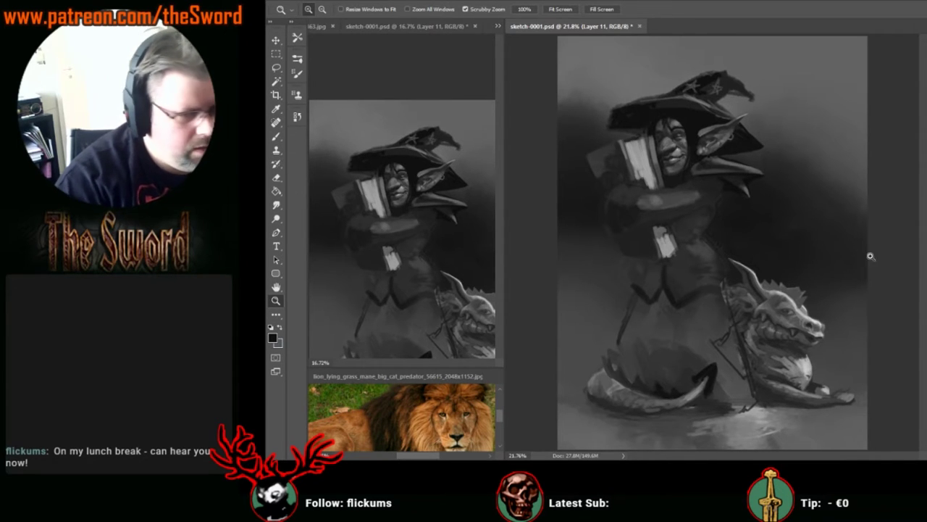
{"action": "key", "text": "ctrl+alt+a"}
{"action": "right_click", "coordinate": [923, 318]}
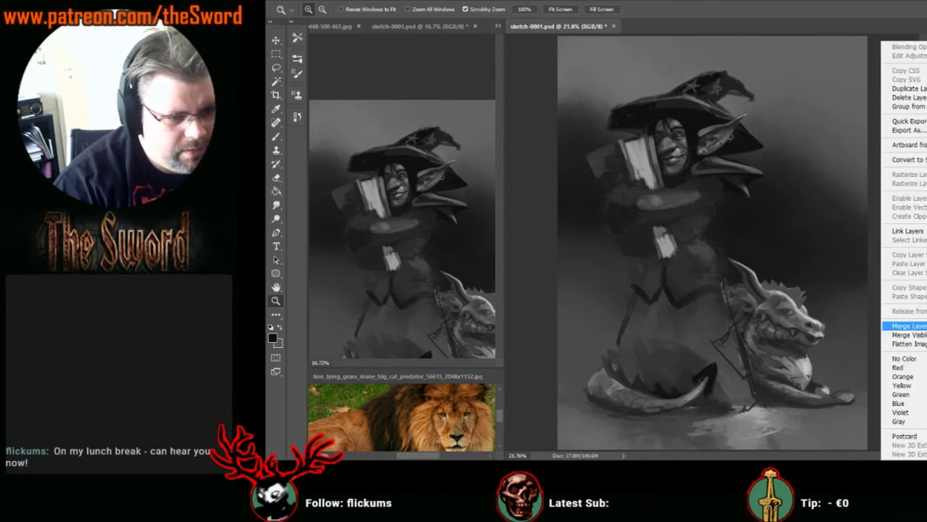
{"action": "left_click", "coordinate": [922, 325]}
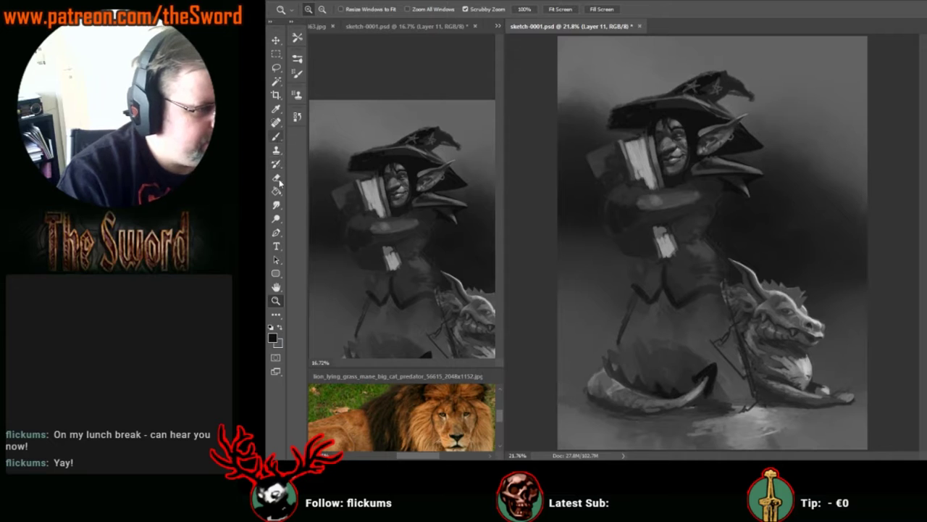
- Lasso the rough edges along the front of the hat and beneath its curled tip, delete them, and deselect
{"action": "left_click", "coordinate": [276, 67]}
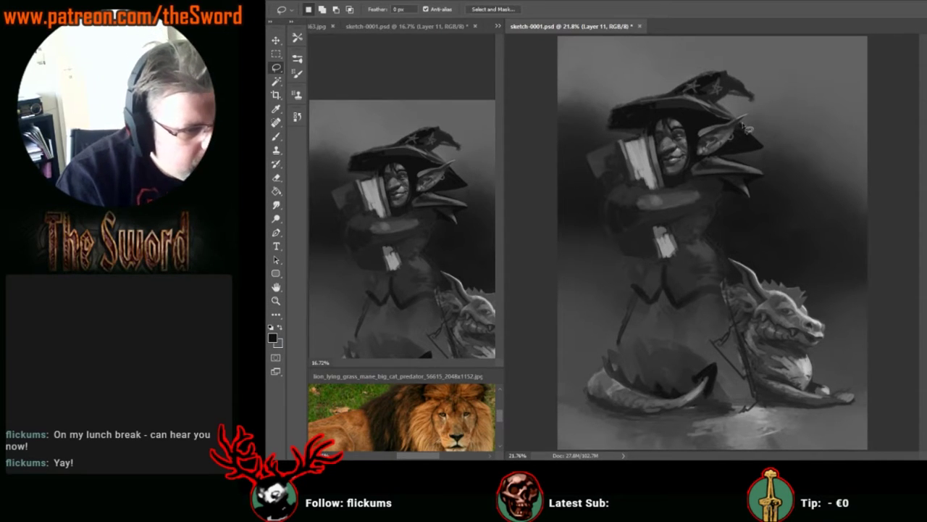
{"action": "mouse_move", "coordinate": [751, 123]}
{"action": "left_mouse_down"}
{"action": "mouse_move", "coordinate": [743, 135]}
{"action": "mouse_move", "coordinate": [773, 153]}
{"action": "mouse_move", "coordinate": [800, 110]}
{"action": "mouse_move", "coordinate": [771, 142]}
{"action": "left_mouse_up"}
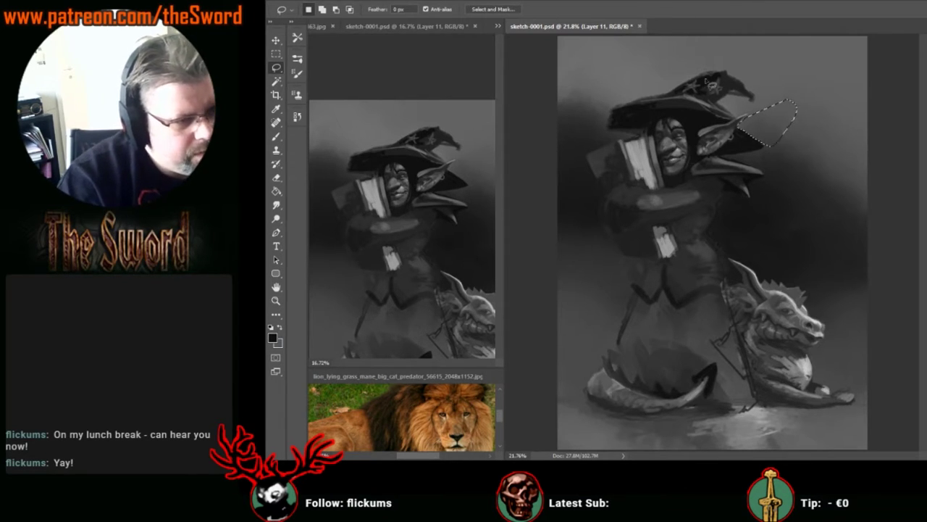
{"action": "right_click", "coordinate": [726, 113]}
{"action": "left_click", "coordinate": [747, 118]}
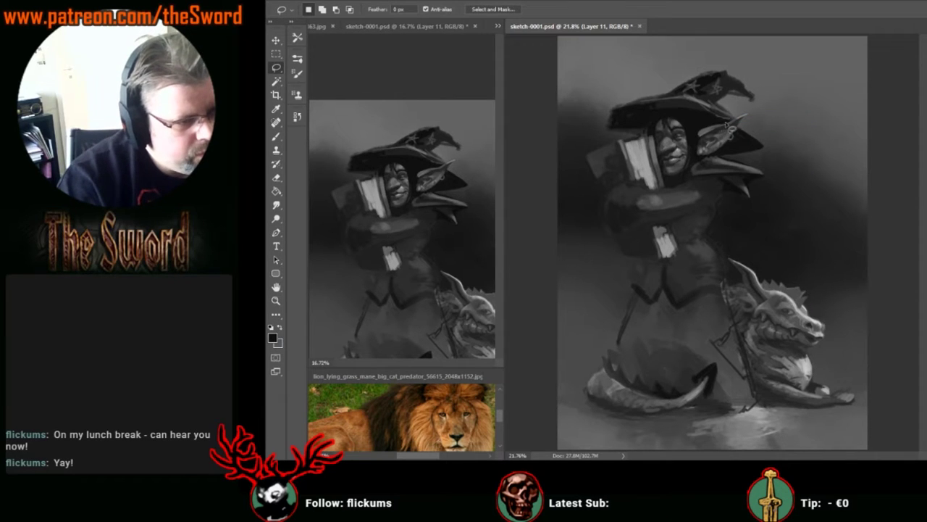
{"action": "mouse_move", "coordinate": [733, 126]}
{"action": "left_mouse_down"}
{"action": "mouse_move", "coordinate": [779, 103]}
{"action": "mouse_move", "coordinate": [740, 92]}
{"action": "mouse_move", "coordinate": [714, 115]}
{"action": "mouse_move", "coordinate": [730, 125]}
{"action": "left_mouse_up"}
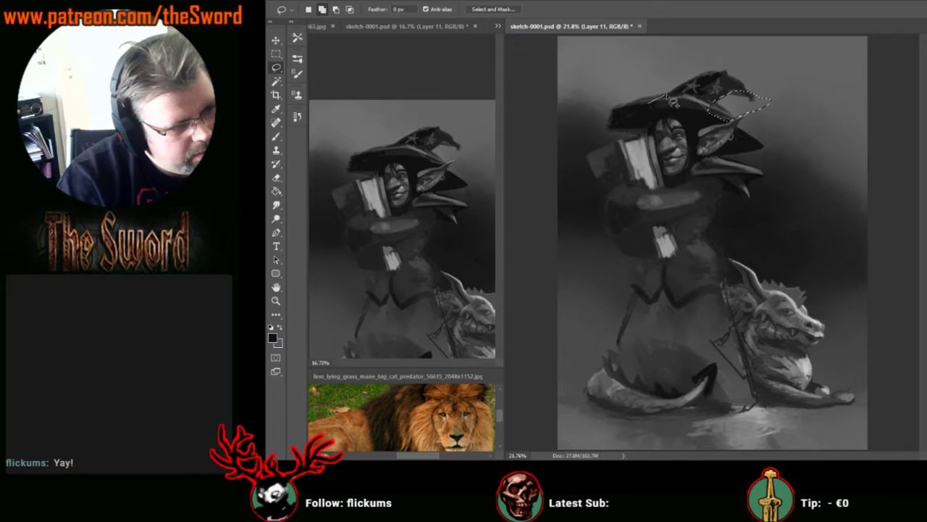
{"action": "mouse_move", "coordinate": [672, 101]}
{"action": "left_mouse_down"}
{"action": "mouse_move", "coordinate": [709, 75]}
{"action": "mouse_move", "coordinate": [682, 69]}
{"action": "mouse_move", "coordinate": [624, 85]}
{"action": "mouse_move", "coordinate": [607, 129]}
{"action": "left_mouse_up"}
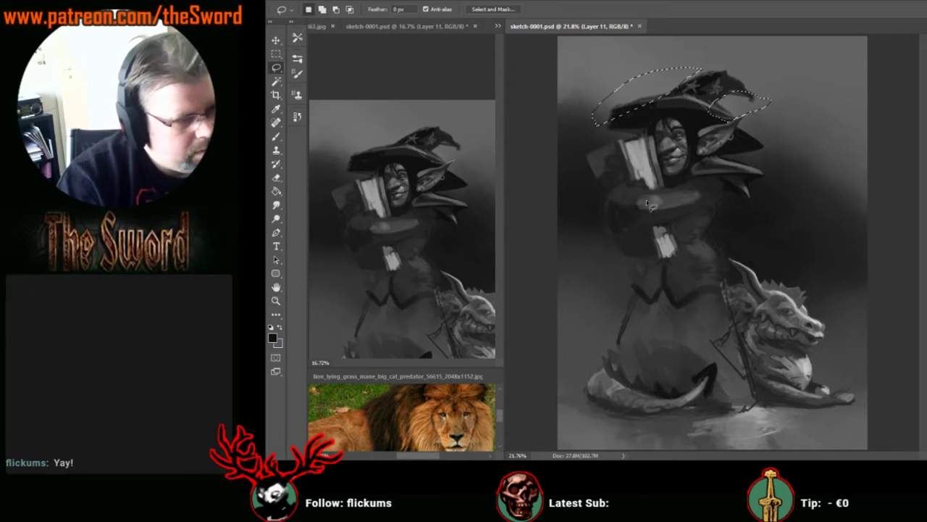
{"action": "key", "text": "Delete"}
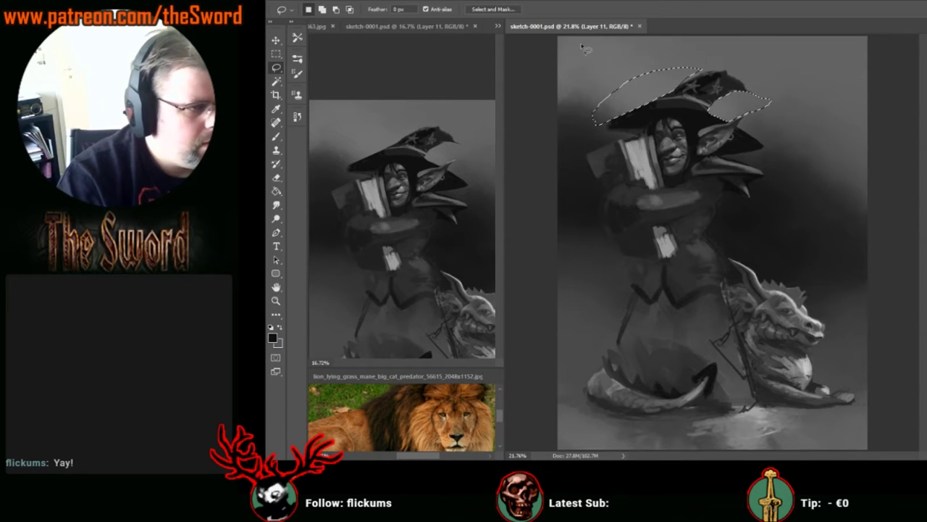
{"action": "left_click", "coordinate": [401, 2]}
{"action": "left_click", "coordinate": [410, 15]}
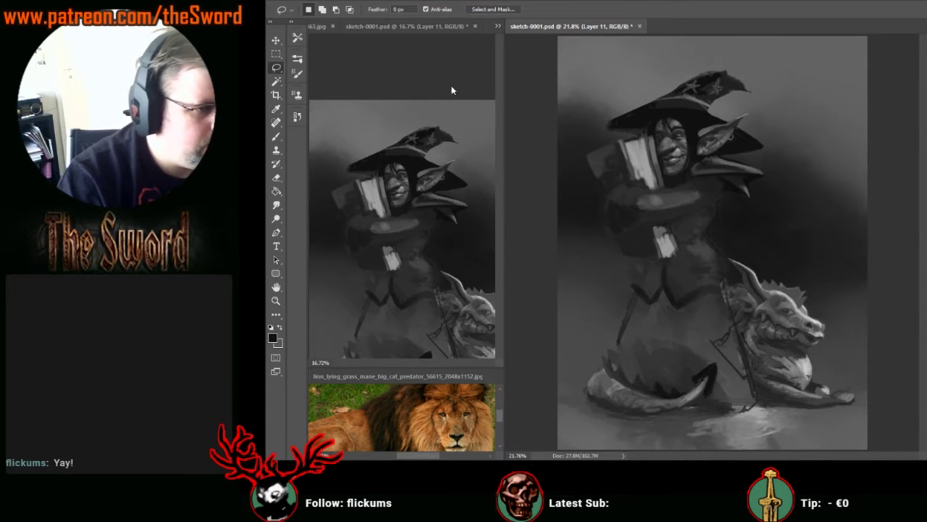
- Extend the front of the brim outward over the book to a sharp near-black point, using a 45 to 35 px brush
{"action": "key", "text": "b"}
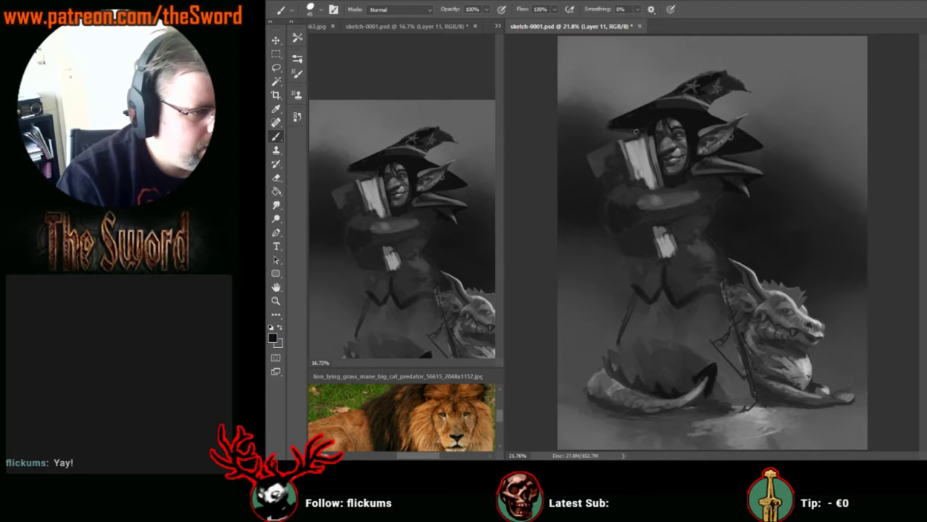
{"action": "left_click_drag", "start_coordinate": [629, 136], "coordinate": [612, 128]}
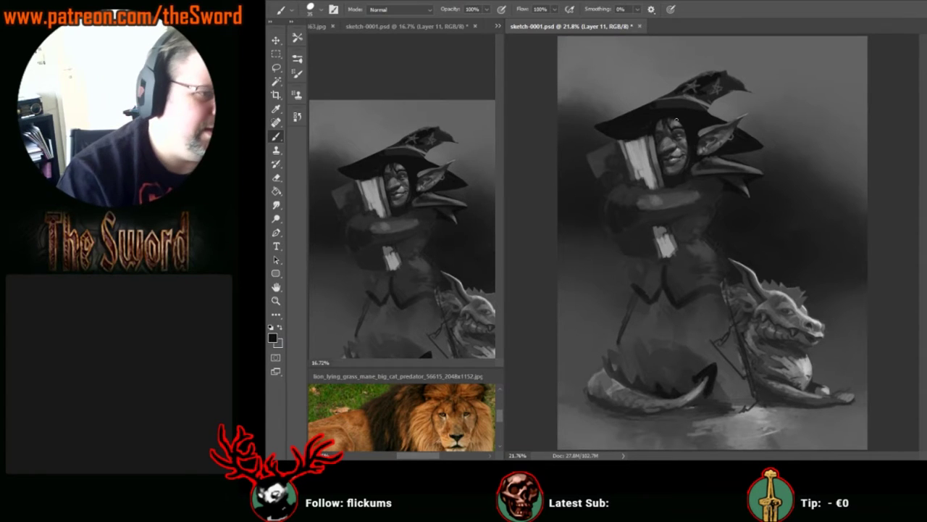
{"action": "key", "text": "x"}
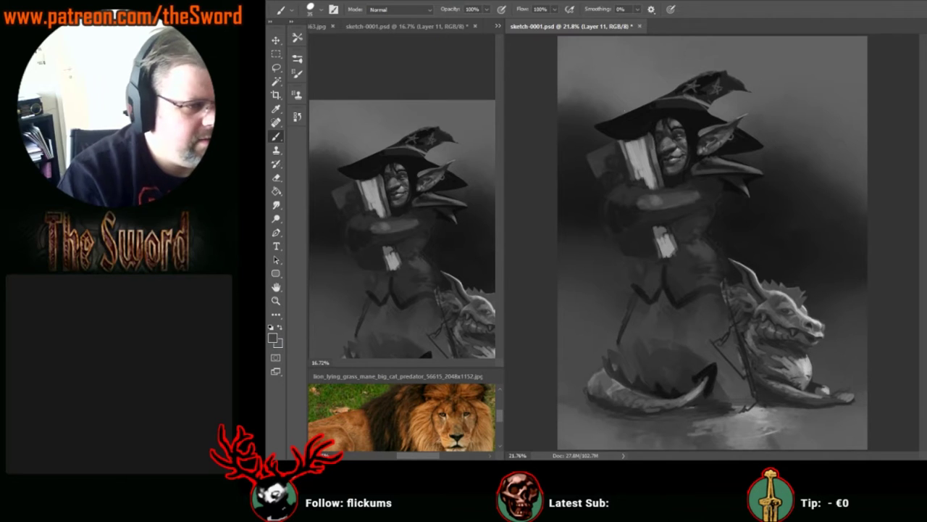
{"action": "key", "text": "bracketleft"}
{"action": "key", "text": "x"}
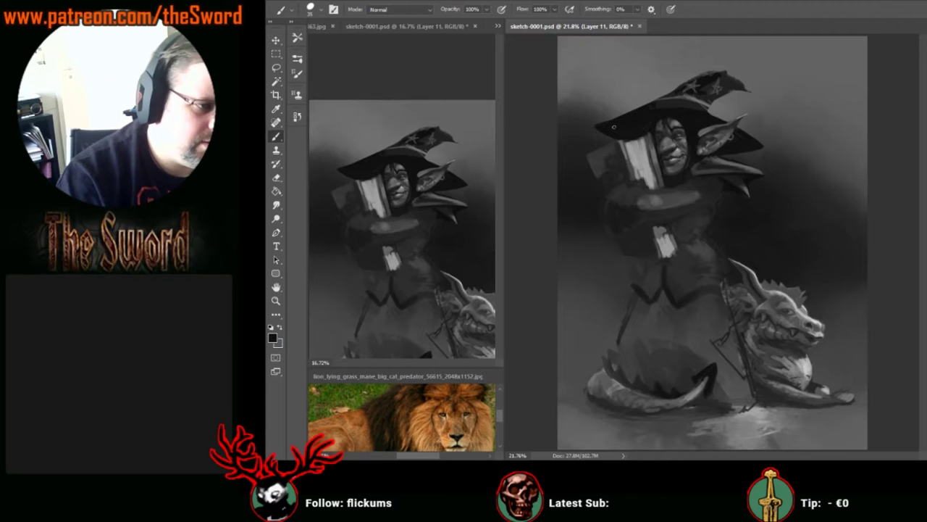
- Try to reshape the brim's front tip into a shorter, drooping point by lassoing and deleting its outer edge
{"action": "left_click", "coordinate": [276, 68]}
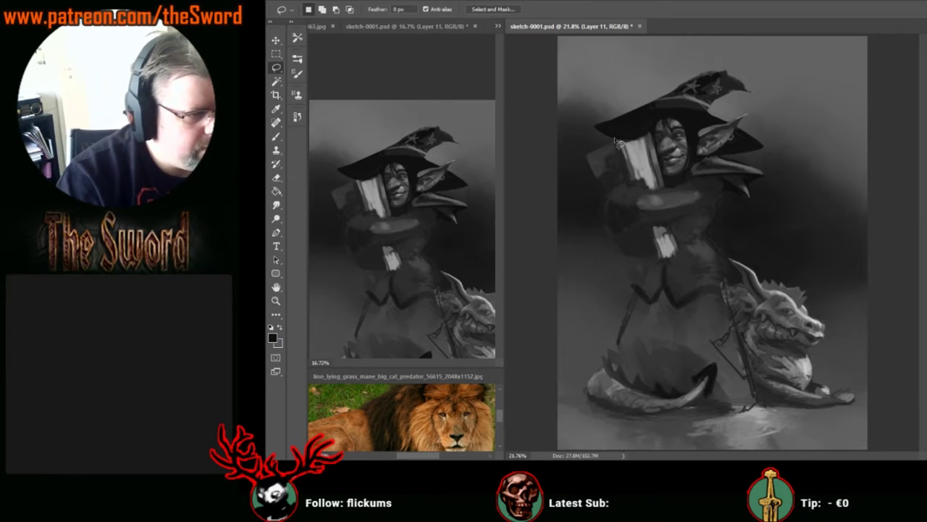
{"action": "mouse_move", "coordinate": [604, 134]}
{"action": "left_mouse_down"}
{"action": "mouse_move", "coordinate": [660, 92]}
{"action": "mouse_move", "coordinate": [591, 91]}
{"action": "mouse_move", "coordinate": [556, 127]}
{"action": "left_mouse_up"}
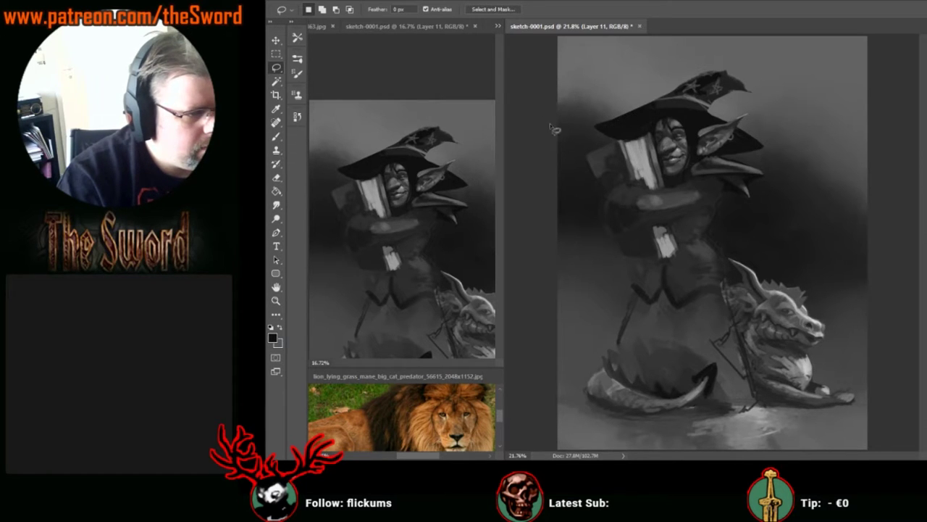
{"action": "left_click", "coordinate": [403, 1]}
{"action": "left_click", "coordinate": [411, 20]}
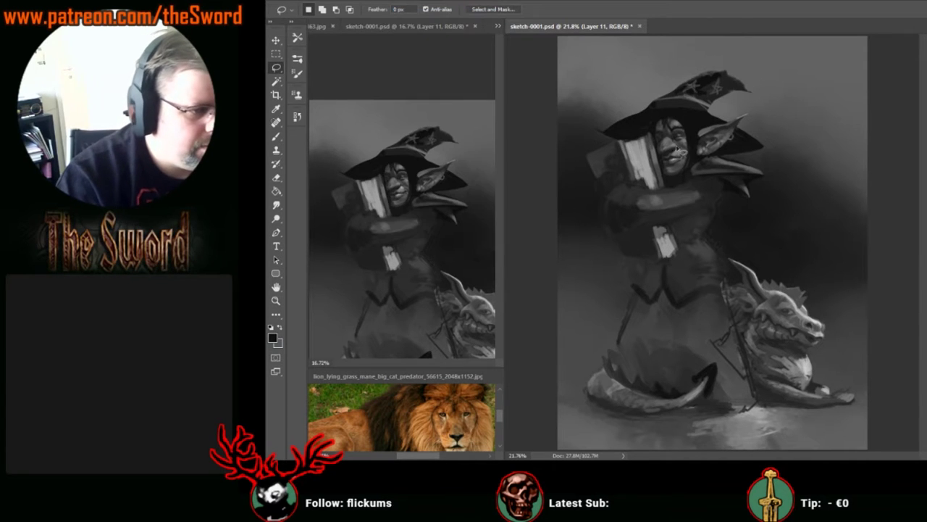
{"action": "left_click", "coordinate": [276, 178]}
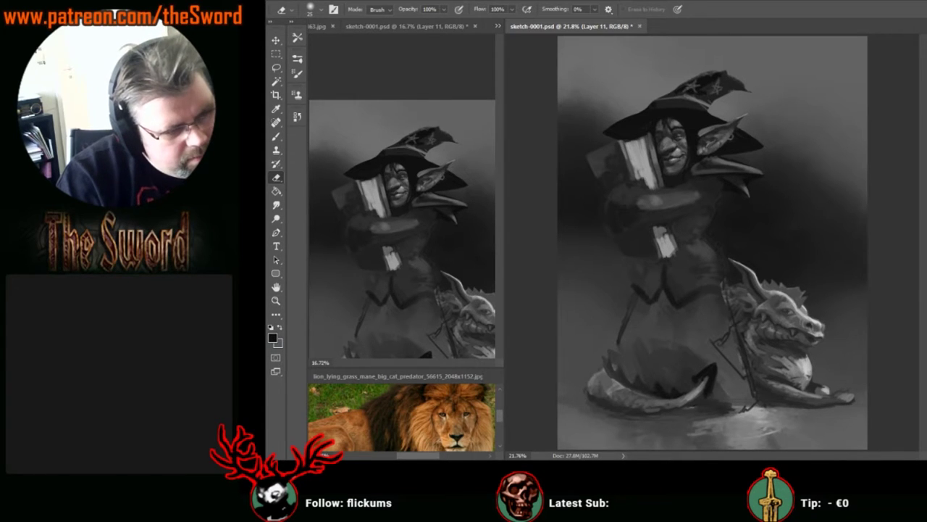
- Repaint the brim's front tip and fill the whole hat in flat near-black, covering the stars and band, with a 25 to 60 px brush
{"action": "left_click", "coordinate": [276, 136]}
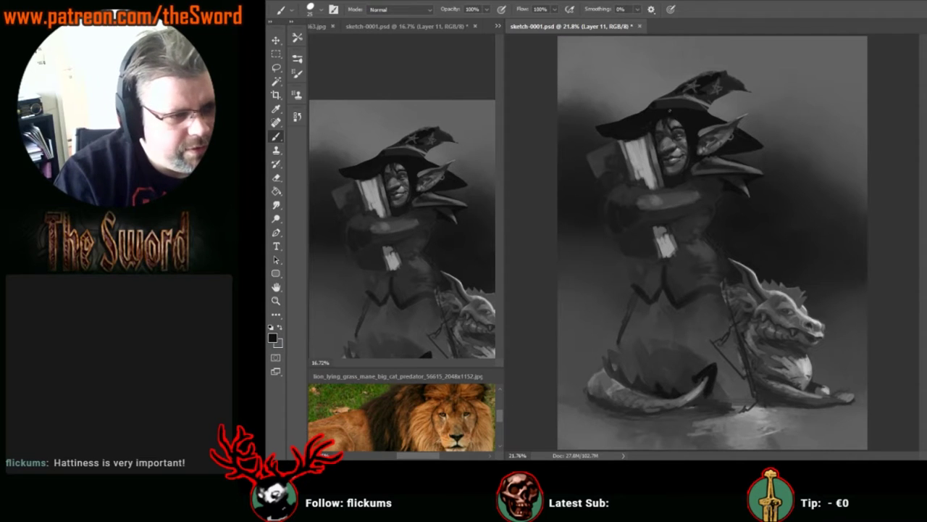
{"action": "mouse_move", "coordinate": [655, 108]}
{"action": "left_mouse_down"}
{"action": "mouse_move", "coordinate": [700, 109]}
{"action": "mouse_move", "coordinate": [654, 105]}
{"action": "mouse_move", "coordinate": [699, 109]}
{"action": "mouse_move", "coordinate": [690, 46]}
{"action": "mouse_move", "coordinate": [704, 99]}
{"action": "mouse_move", "coordinate": [715, 92]}
{"action": "mouse_move", "coordinate": [701, 112]}
{"action": "mouse_move", "coordinate": [709, 98]}
{"action": "mouse_move", "coordinate": [686, 105]}
{"action": "mouse_move", "coordinate": [703, 83]}
{"action": "mouse_move", "coordinate": [659, 110]}
{"action": "mouse_move", "coordinate": [660, 97]}
{"action": "mouse_move", "coordinate": [706, 74]}
{"action": "mouse_move", "coordinate": [688, 85]}
{"action": "mouse_move", "coordinate": [707, 74]}
{"action": "mouse_move", "coordinate": [738, 82]}
{"action": "mouse_move", "coordinate": [736, 73]}
{"action": "mouse_move", "coordinate": [756, 92]}
{"action": "mouse_move", "coordinate": [723, 83]}
{"action": "left_mouse_up"}
{"action": "key", "text": "bracketleft"}
{"action": "key", "text": "bracketleft"}
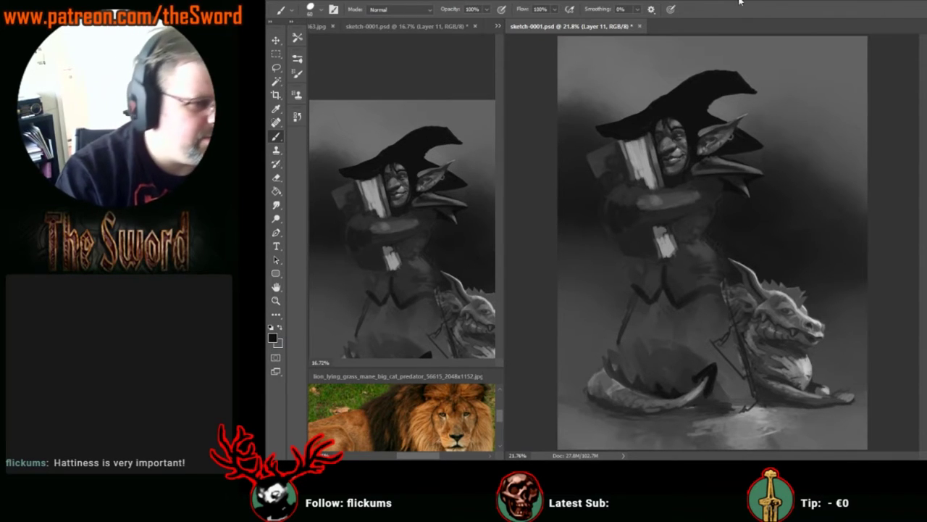
{"action": "left_click", "coordinate": [276, 67]}
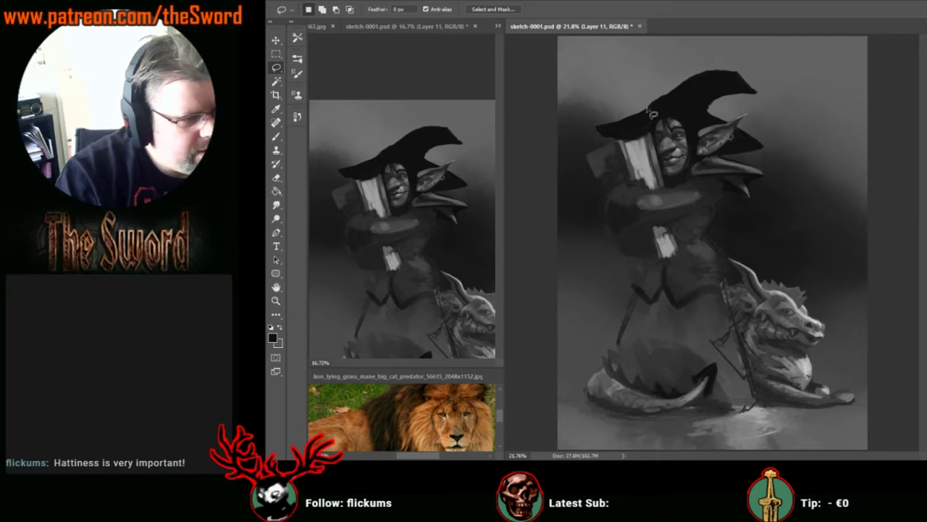
- Trim the top edge of the witch hat's crown and tip using a freehand lasso selection, then deselect
{"action": "mouse_move", "coordinate": [652, 112]}
{"action": "left_mouse_down"}
{"action": "mouse_move", "coordinate": [707, 80]}
{"action": "mouse_move", "coordinate": [737, 76]}
{"action": "mouse_move", "coordinate": [761, 98]}
{"action": "mouse_move", "coordinate": [789, 82]}
{"action": "mouse_move", "coordinate": [724, 49]}
{"action": "mouse_move", "coordinate": [630, 80]}
{"action": "mouse_move", "coordinate": [637, 91]}
{"action": "left_mouse_up"}
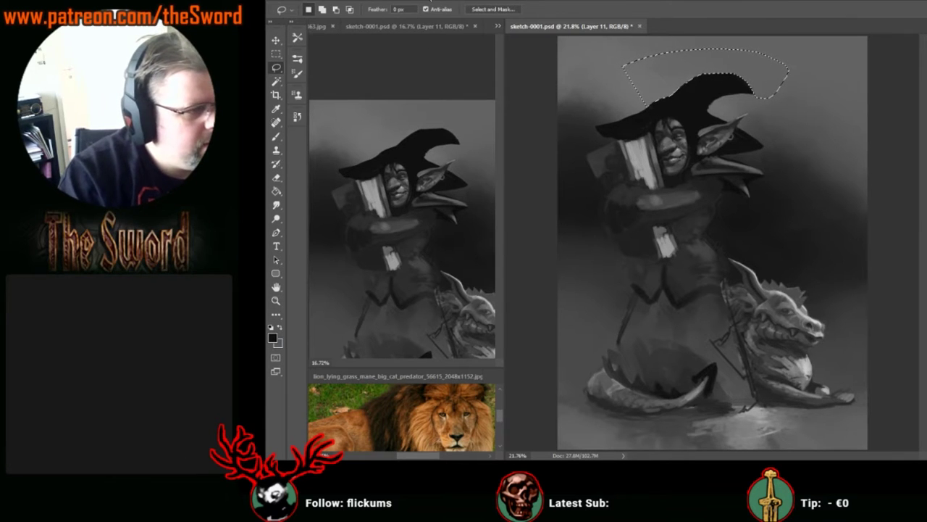
{"action": "left_click", "coordinate": [398, 1]}
{"action": "left_click", "coordinate": [408, 15]}
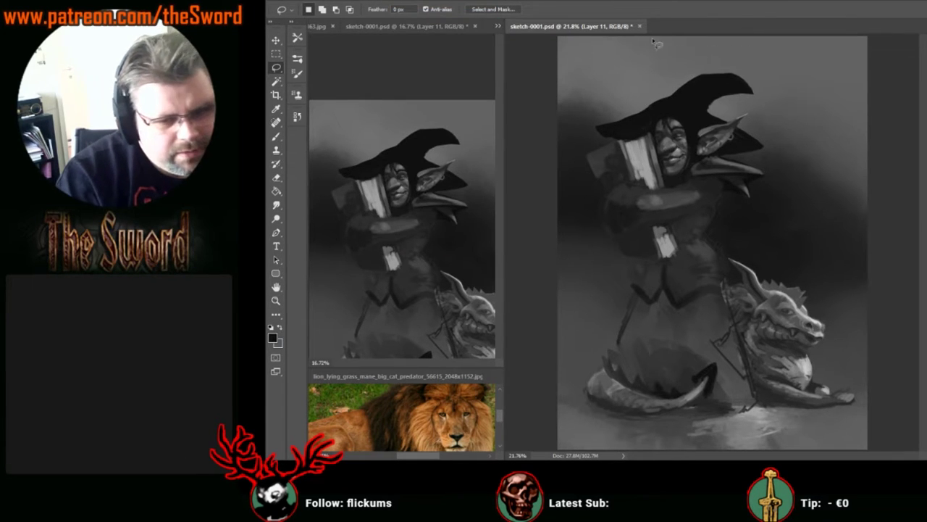
- Add a new layer and paint a dark grey patch on the hat's crown with a 175 px brush
{"action": "key", "text": "ctrl+alt+shift+n"}
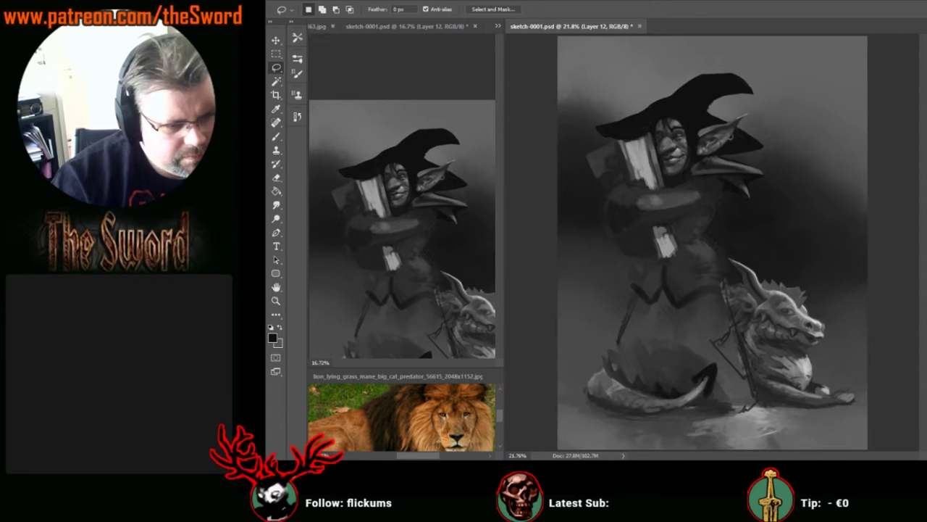
{"action": "key", "text": "b"}
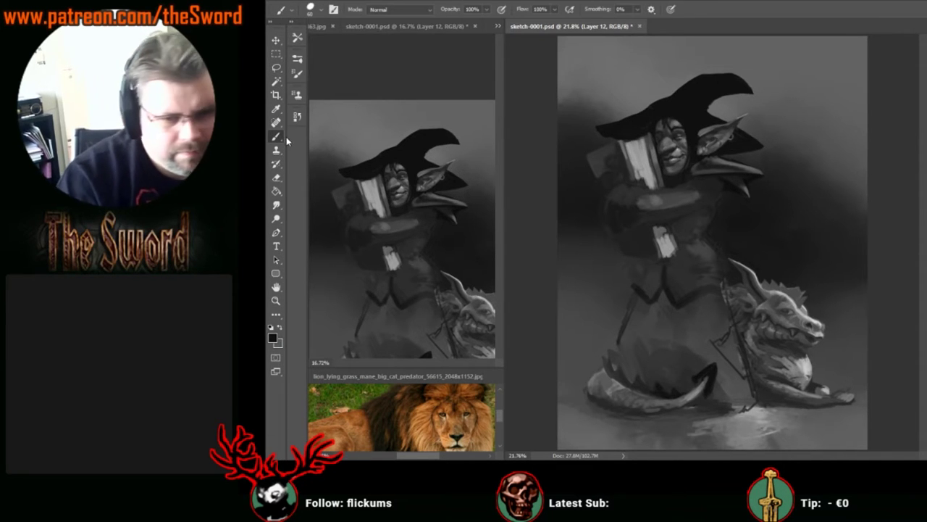
{"action": "key", "text": "bracketright"}
{"action": "key", "text": "bracketright"}
{"action": "key", "text": "bracketright"}
{"action": "key", "text": "bracketright"}
{"action": "key", "text": "bracketright"}
{"action": "key", "text": "bracketright"}
{"action": "key", "text": "bracketright"}
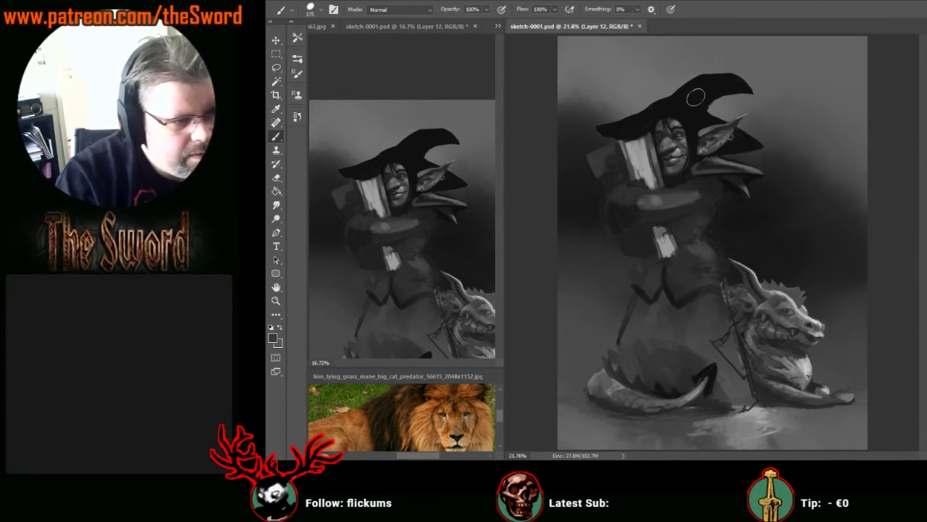
{"action": "left_click_drag", "start_coordinate": [696, 96], "coordinate": [701, 100]}
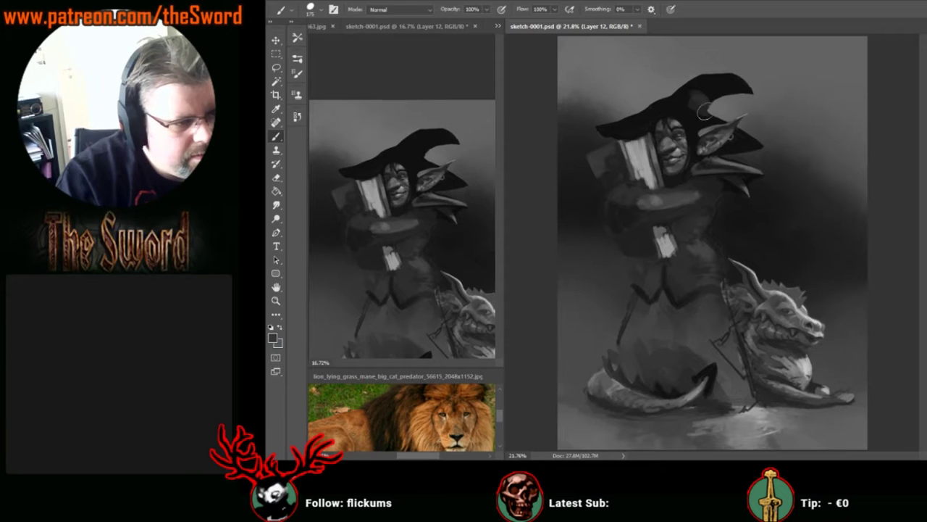
- Extend the dark grey tone along the hat's curved tip, reducing the brush to about 100 px
{"action": "key", "text": "bracketleft"}
{"action": "mouse_move", "coordinate": [699, 88]}
{"action": "left_mouse_down"}
{"action": "mouse_move", "coordinate": [724, 88]}
{"action": "mouse_move", "coordinate": [711, 74]}
{"action": "mouse_move", "coordinate": [725, 88]}
{"action": "mouse_move", "coordinate": [743, 88]}
{"action": "left_mouse_up"}
{"action": "key", "text": "bracketleft"}
{"action": "key", "text": "bracketleft"}
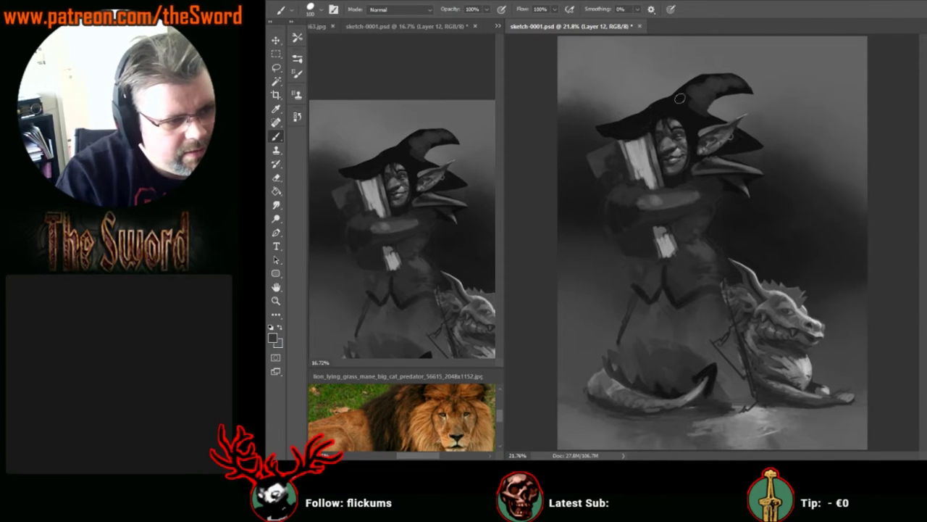
- Paint a thin lighter grey highlight along the hat's brim above the face with a small brush of about 30 px
{"action": "key", "text": "bracketleft"}
{"action": "key", "text": "bracketleft"}
{"action": "key", "text": "bracketleft"}
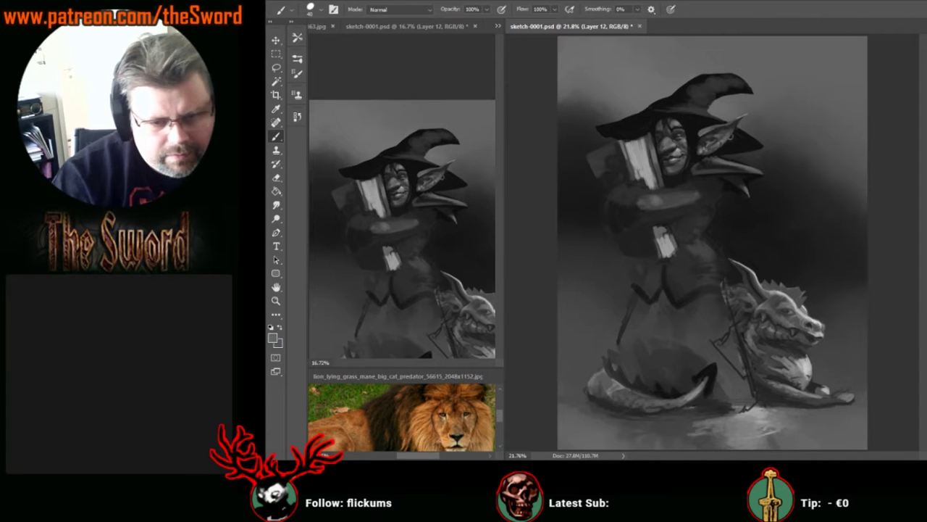
{"action": "key", "text": "bracketleft"}
{"action": "key", "text": "bracketleft"}
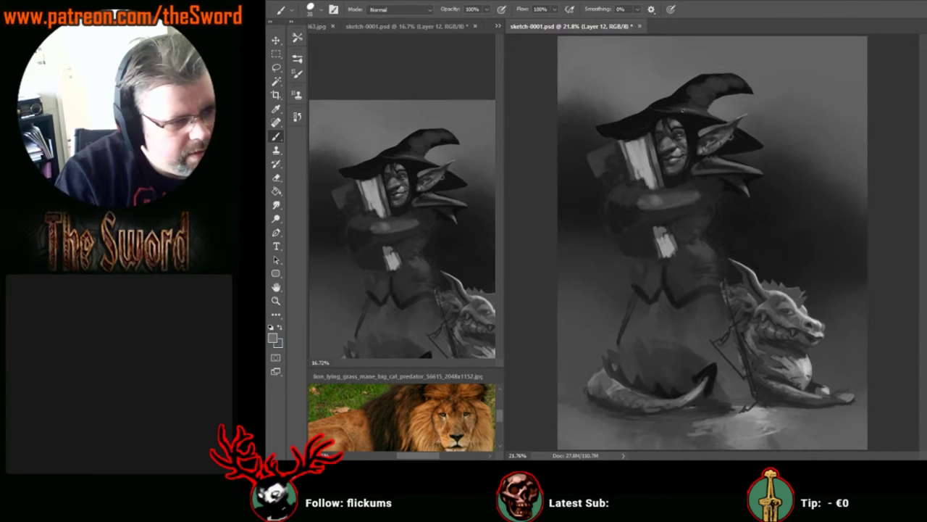
{"action": "left_click_drag", "start_coordinate": [672, 110], "coordinate": [712, 116]}
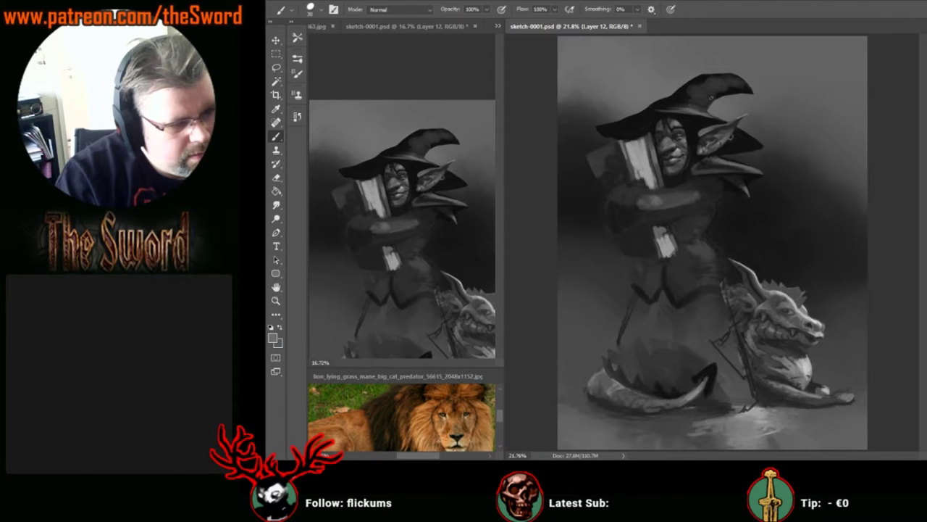
- Add small light grey strokes to the hat's crown and curved tip with a fine brush of about 25 to 35 px
{"action": "key", "text": "bracketright"}
{"action": "key", "text": "bracketright"}
{"action": "key", "text": "bracketright"}
{"action": "key", "text": "bracketleft"}
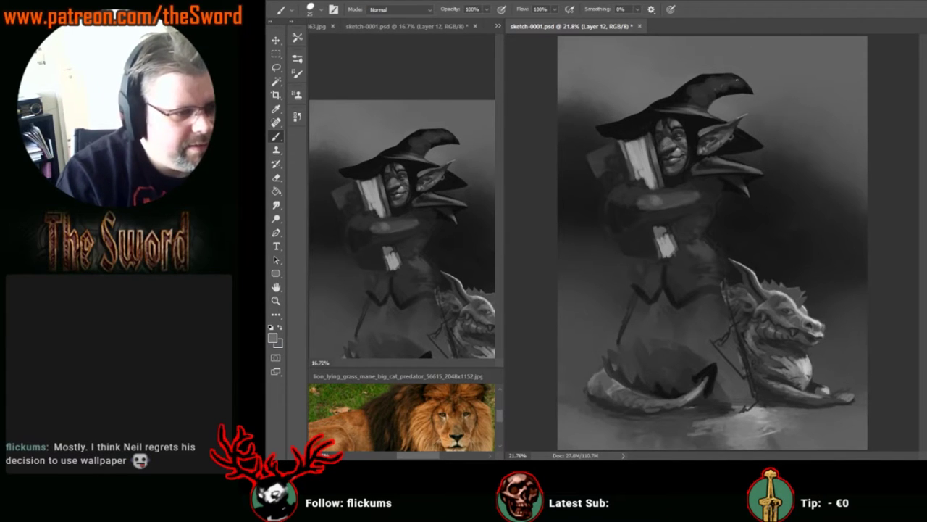
{"action": "key", "text": "bracketleft"}
{"action": "key", "text": "bracketleft"}
{"action": "key", "text": "bracketleft"}
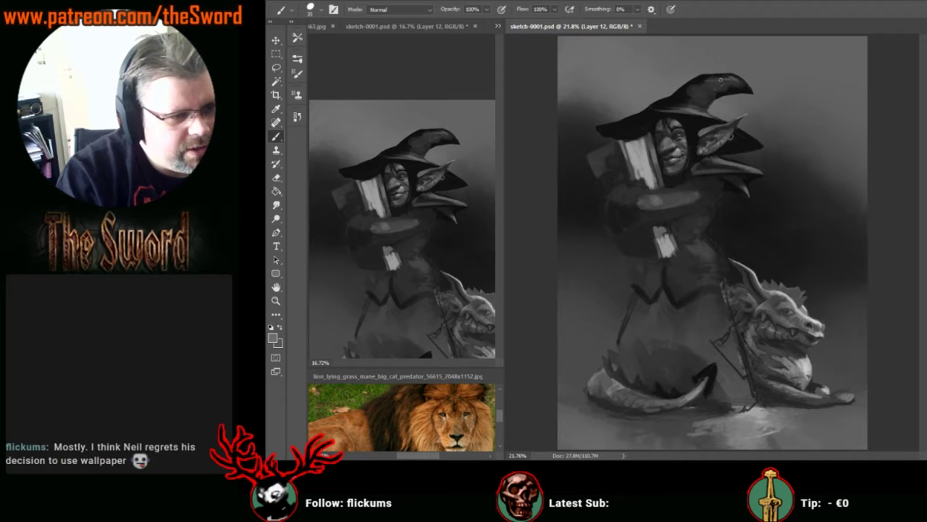
- Sample a dark grey from the hat and blend it into the middle of the crown with a 70 px brush
{"action": "left_click", "coordinate": [717, 97], "text": "alt"}
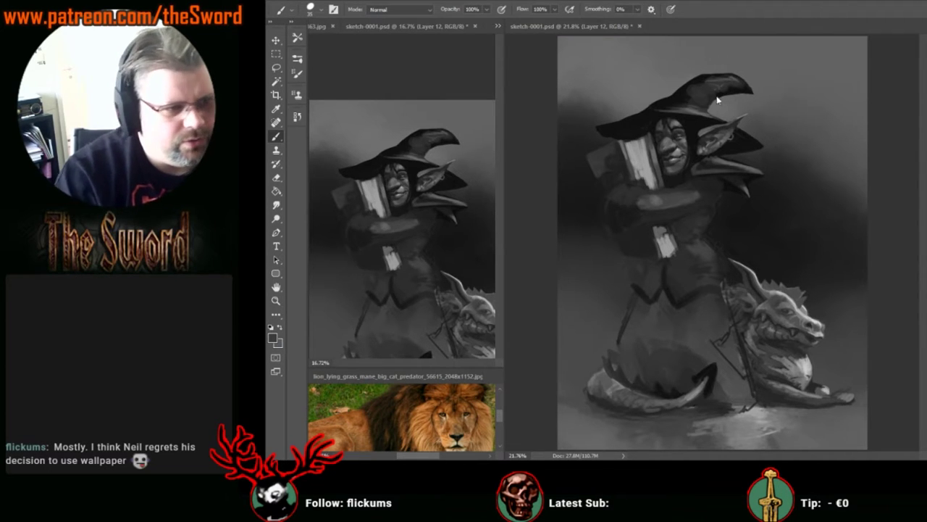
{"action": "key", "text": "bracketright"}
{"action": "key", "text": "bracketright"}
{"action": "key", "text": "bracketright"}
{"action": "key", "text": "bracketright"}
{"action": "key", "text": "bracketright"}
{"action": "key", "text": "bracketright"}
{"action": "mouse_move", "coordinate": [698, 84]}
{"action": "left_mouse_down"}
{"action": "mouse_move", "coordinate": [707, 81]}
{"action": "mouse_move", "coordinate": [686, 95]}
{"action": "left_mouse_up"}
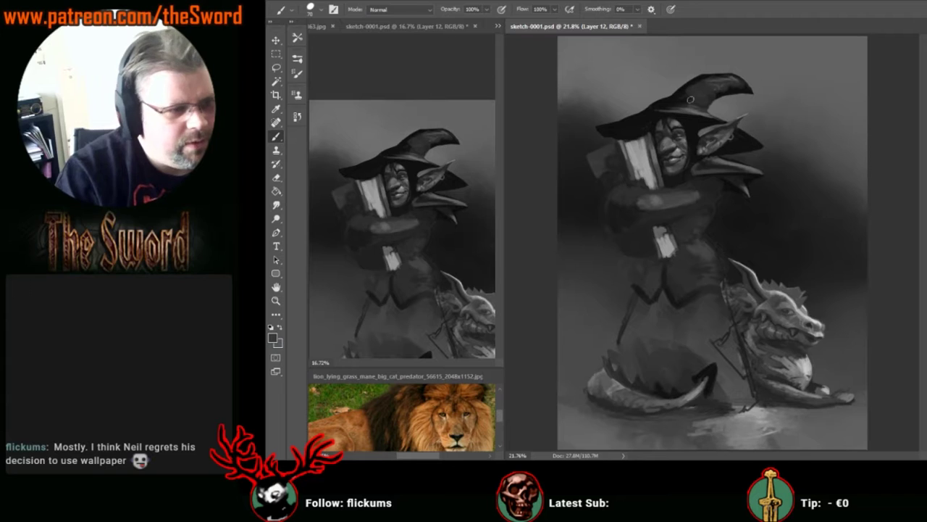
- Paint lighter grey fold highlights across the hat's crown with a 35 px brush
{"action": "key", "text": "bracketleft"}
{"action": "key", "text": "bracketleft"}
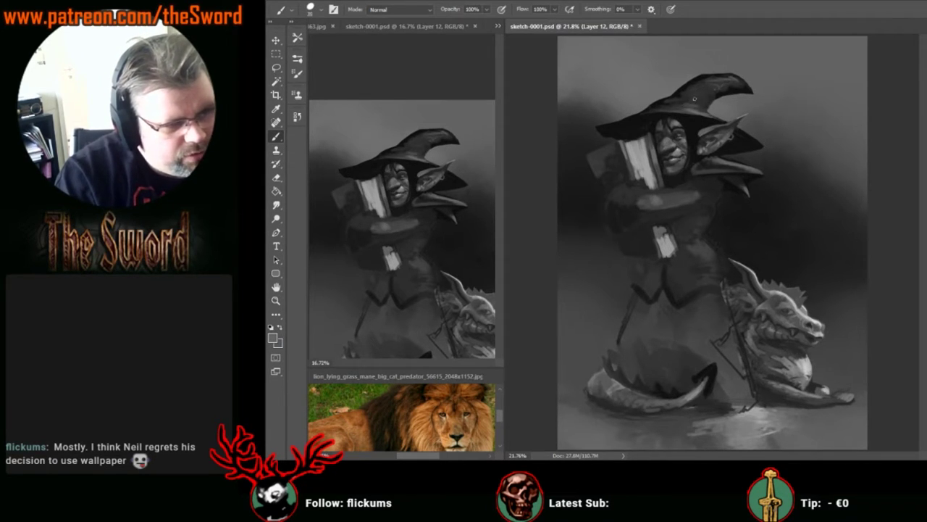
{"action": "left_click_drag", "start_coordinate": [695, 100], "coordinate": [704, 94]}
{"action": "key", "text": "]"}
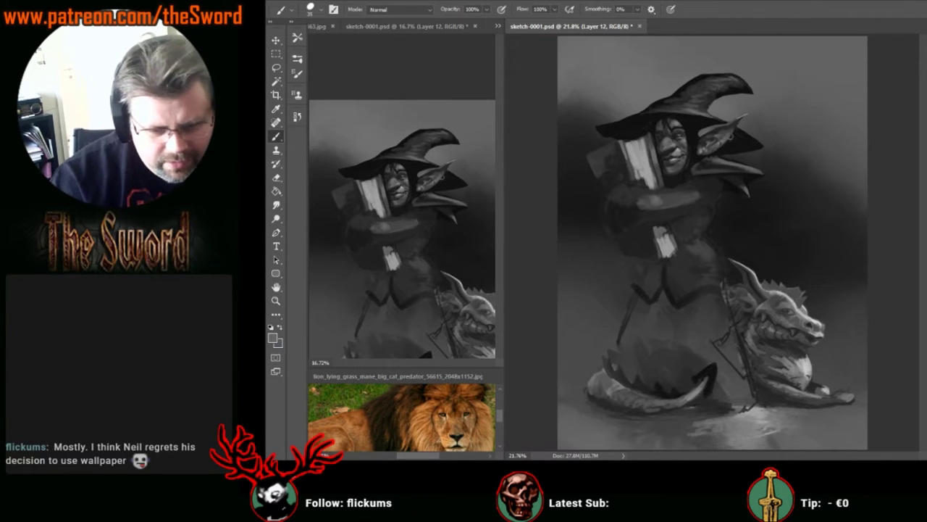
- Shade the hat's curved tip and brim edge with dark tones, sampling greys from the brim
{"action": "key", "text": "x"}
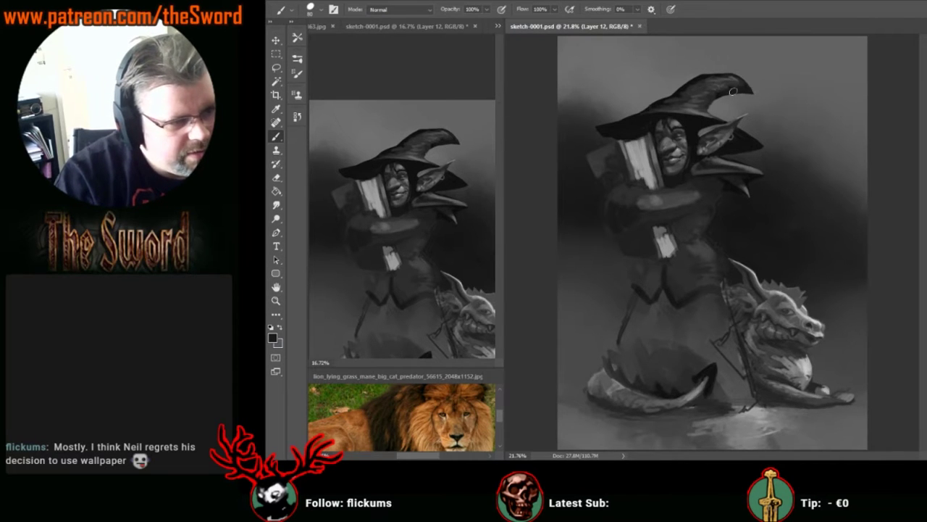
{"action": "key", "text": "bracketleft"}
{"action": "key", "text": "bracketleft"}
{"action": "key", "text": "bracketleft"}
{"action": "key", "text": "bracketleft"}
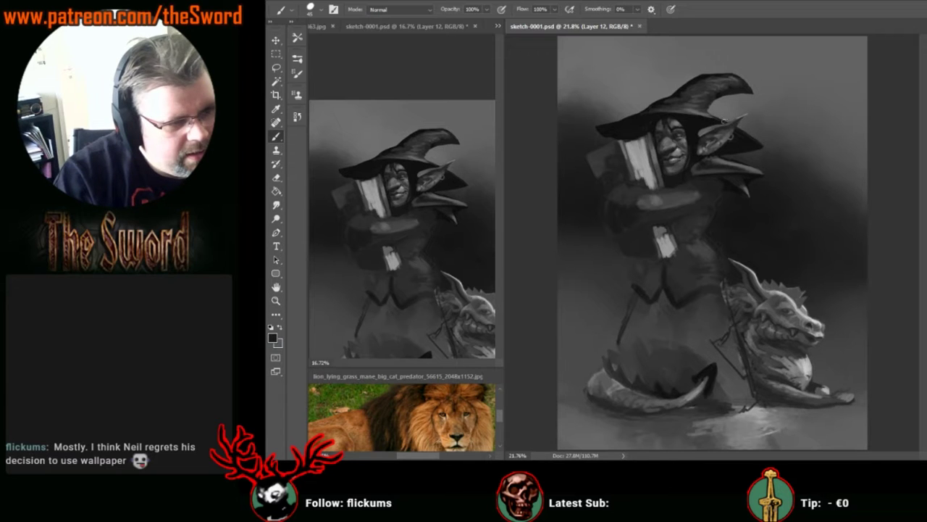
{"action": "left_click", "coordinate": [688, 108], "text": "alt"}
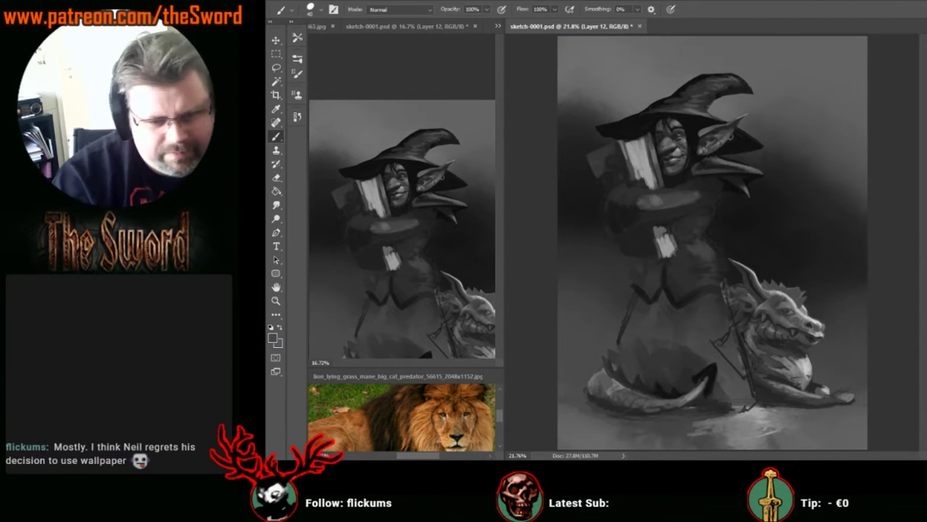
{"action": "left_click", "coordinate": [705, 113], "text": "alt"}
{"action": "key", "text": "bracketright"}
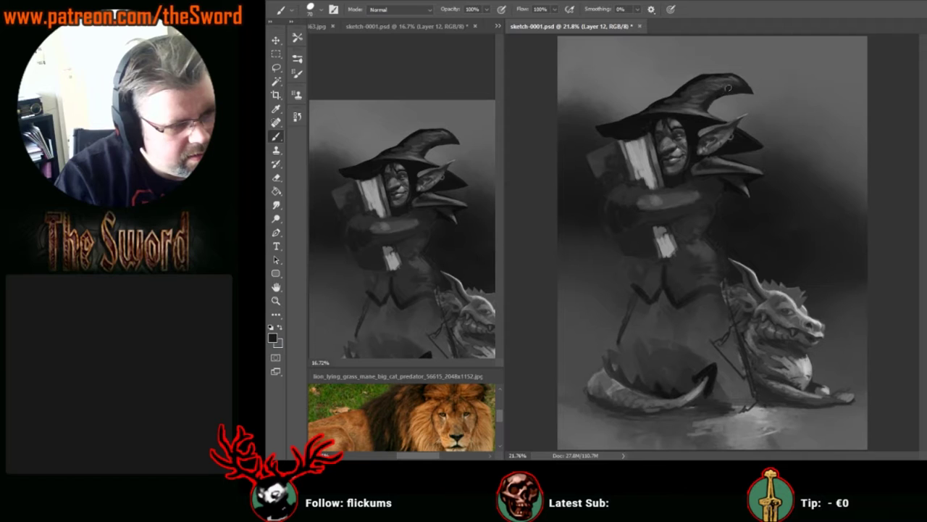
- Soften and darken the fold strokes on the hat's crown and tip with a large 250 to 300 px brush
{"action": "key", "text": "bracketright"}
{"action": "key", "text": "bracketright"}
{"action": "key", "text": "bracketright"}
{"action": "key", "text": "bracketright"}
{"action": "key", "text": "bracketright"}
{"action": "key", "text": "bracketright"}
{"action": "key", "text": "bracketright"}
{"action": "key", "text": "bracketright"}
{"action": "key", "text": "bracketright"}
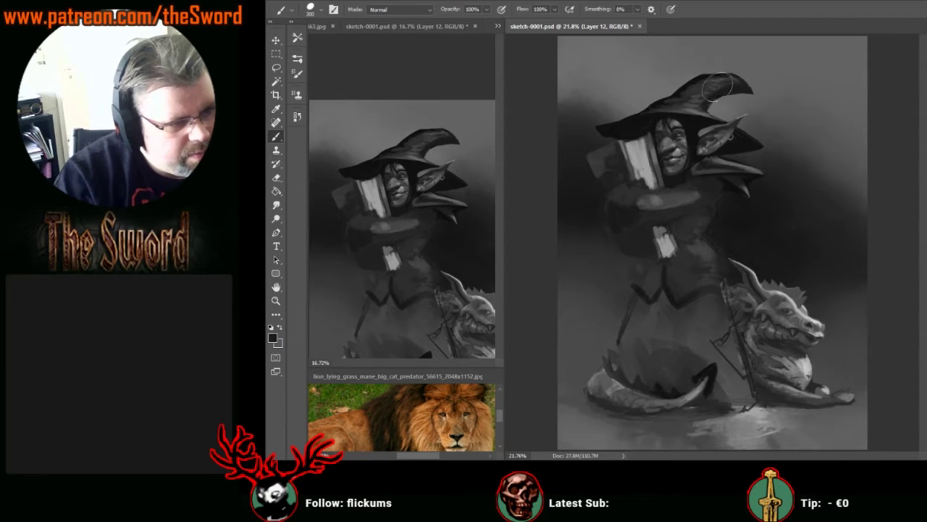
{"action": "key", "text": "bracketleft"}
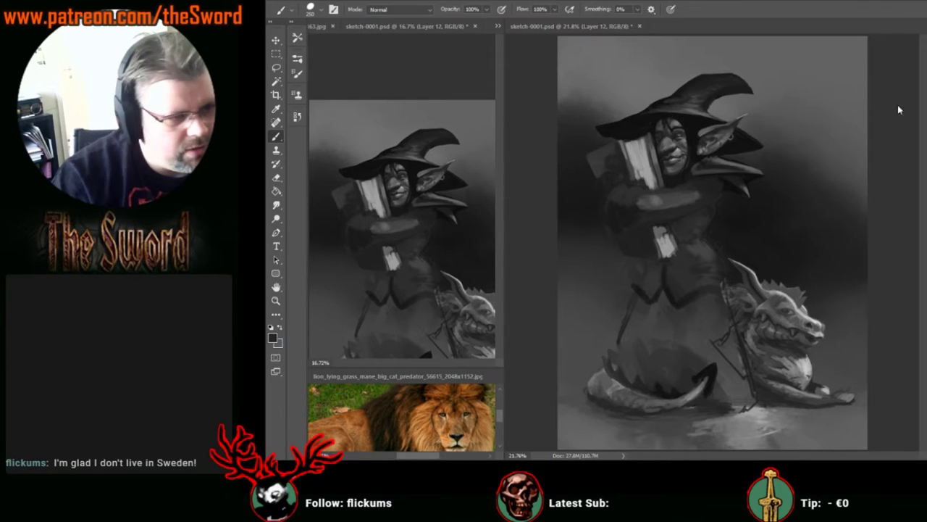
- Paint a dark grey tone over the hat brim above the book with a brush of about 45 to 70 px
{"action": "left_click", "coordinate": [610, 130]}
{"action": "key", "text": "bracketleft"}
{"action": "key", "text": "bracketleft"}
{"action": "key", "text": "bracketleft"}
{"action": "key", "text": "bracketleft"}
{"action": "key", "text": "bracketleft"}
{"action": "key", "text": "bracketleft"}
{"action": "key", "text": "bracketleft"}
{"action": "key", "text": "bracketleft"}
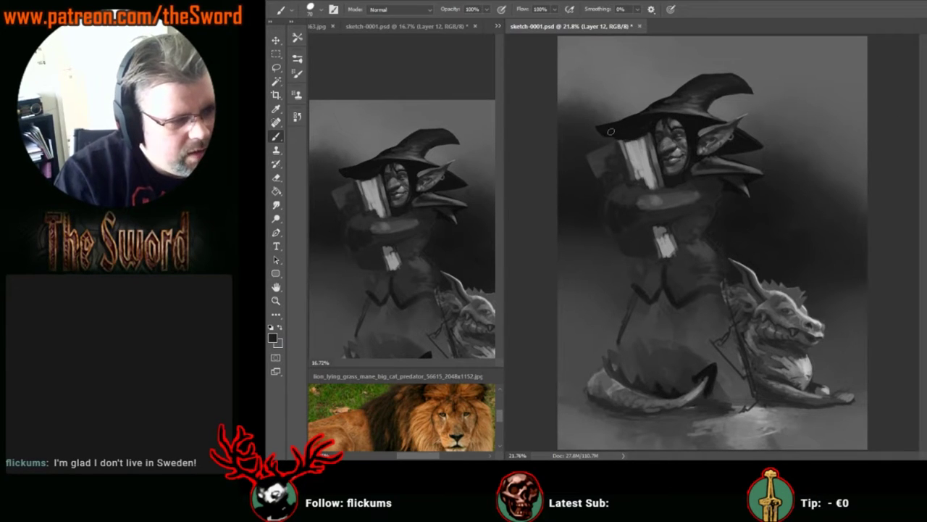
{"action": "key", "text": "bracketright"}
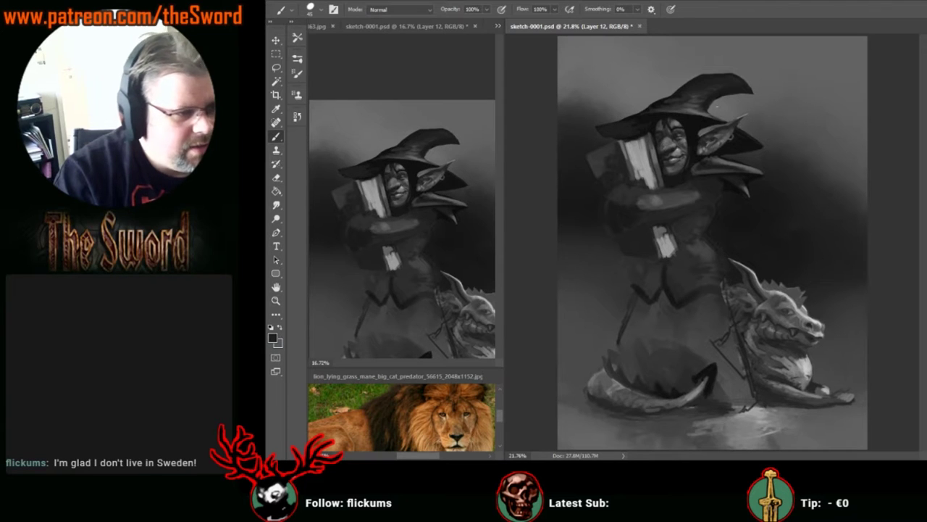
{"action": "key", "text": "bracketright"}
{"action": "key", "text": "bracketright"}
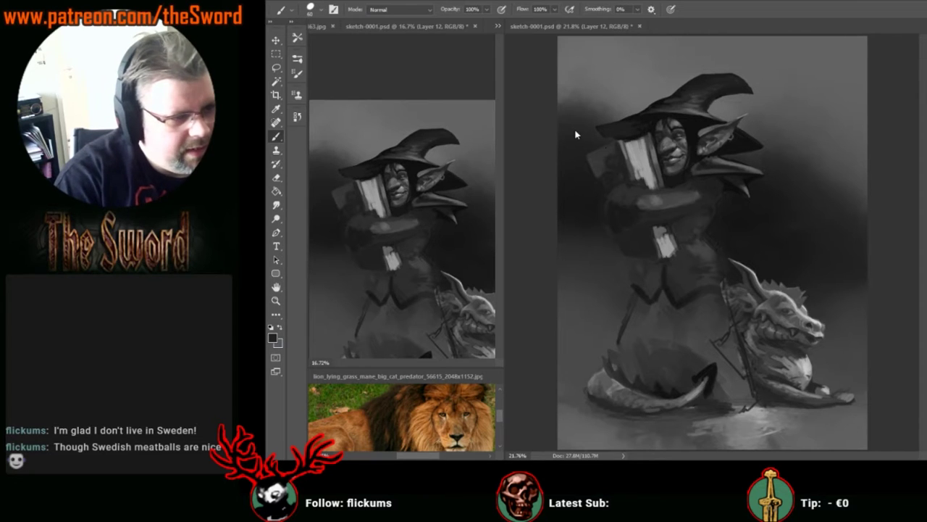
- Sample near-black from under the hat and darken the underside of the brim's outer end with a 50 px brush
{"action": "left_click", "coordinate": [621, 126]}
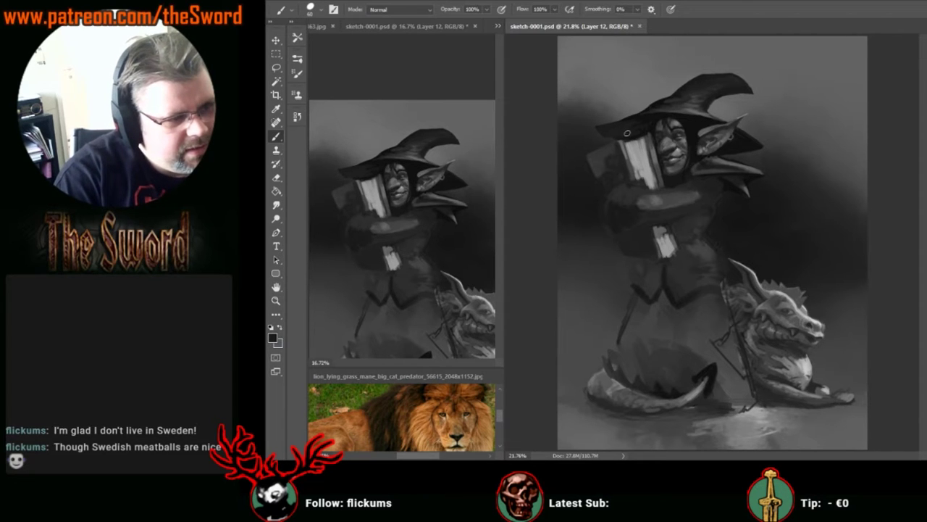
{"action": "left_click", "coordinate": [698, 119], "text": "alt"}
{"action": "key", "text": "bracketright"}
{"action": "key", "text": "bracketright"}
{"action": "key", "text": "bracketright"}
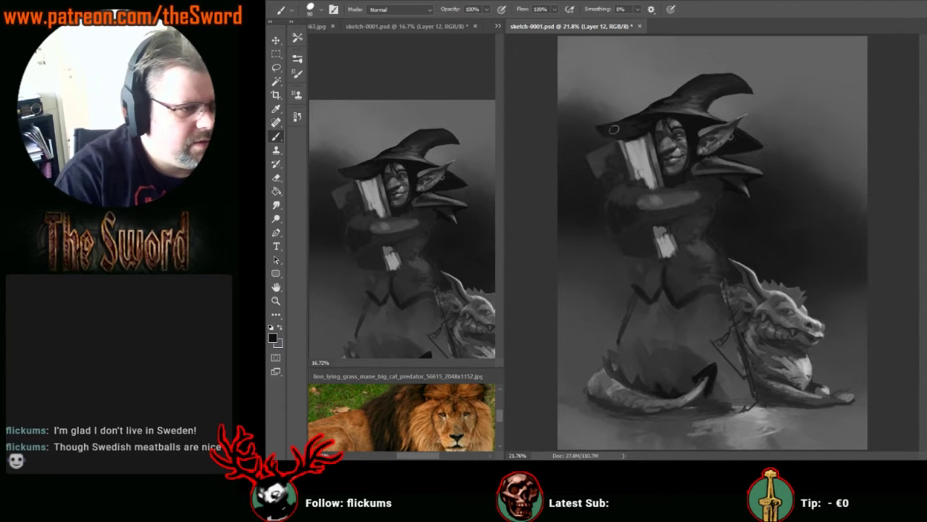
{"action": "key", "text": "bracketleft"}
{"action": "key", "text": "bracketleft"}
{"action": "key", "text": "bracketleft"}
{"action": "key", "text": "bracketleft"}
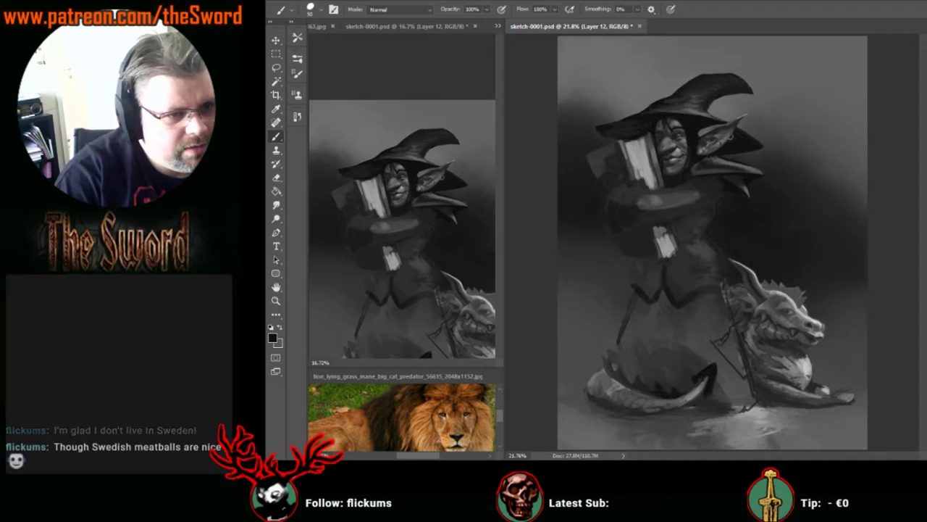
{"action": "left_click_drag", "start_coordinate": [602, 132], "coordinate": [623, 131]}
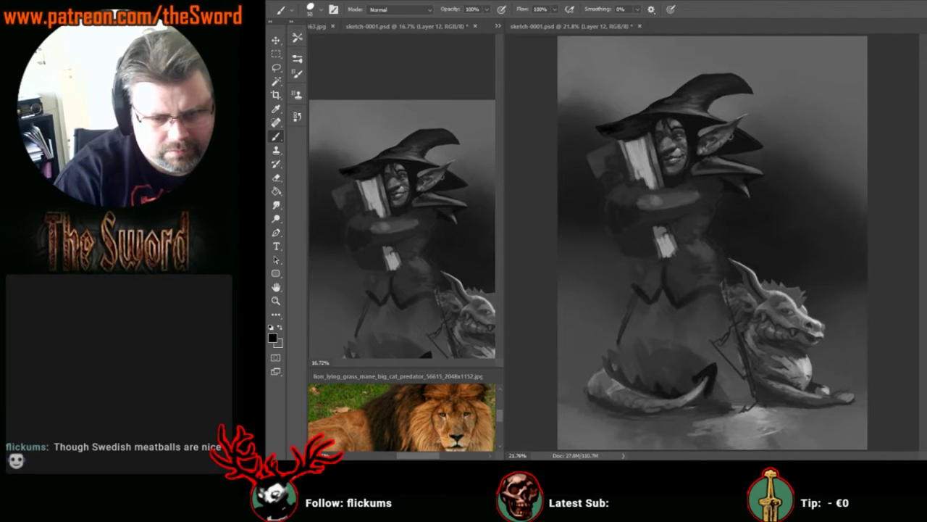
- Paint dark grey over the pale patch on the goblin's folded sleeve, enlarging the brush to 100 px
{"action": "left_click", "coordinate": [682, 184]}
{"action": "key", "text": "bracketright"}
{"action": "key", "text": "bracketright"}
{"action": "key", "text": "bracketright"}
{"action": "key", "text": "bracketright"}
{"action": "mouse_move", "coordinate": [692, 197]}
{"action": "left_mouse_down"}
{"action": "mouse_move", "coordinate": [665, 211]}
{"action": "mouse_move", "coordinate": [673, 204]}
{"action": "left_mouse_up"}
{"action": "key", "text": "bracketright"}
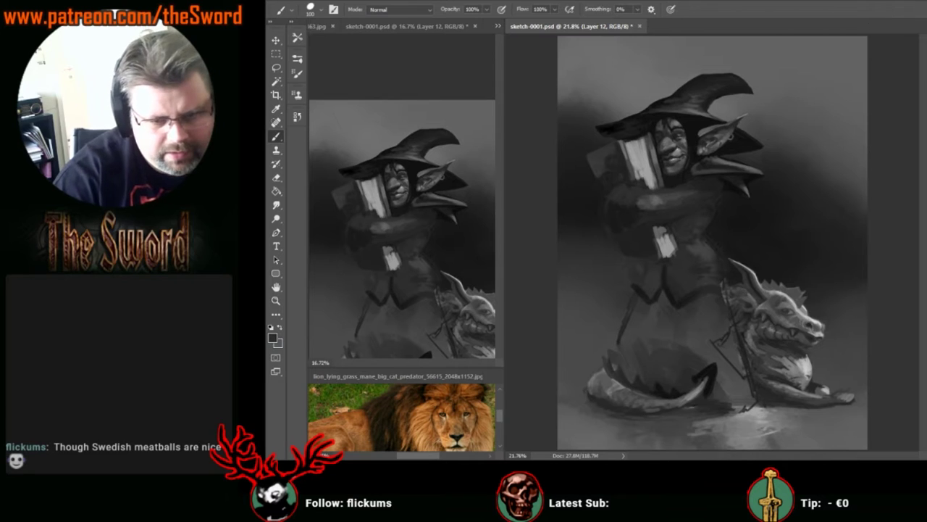
- Refine the forearm sleeve's highlight below the book with lighter grey strokes, using a 50 to 70 px brush
{"action": "key", "text": "bracketleft"}
{"action": "key", "text": "bracketleft"}
{"action": "key", "text": "bracketleft"}
{"action": "left_click_drag", "start_coordinate": [663, 200], "coordinate": [656, 198]}
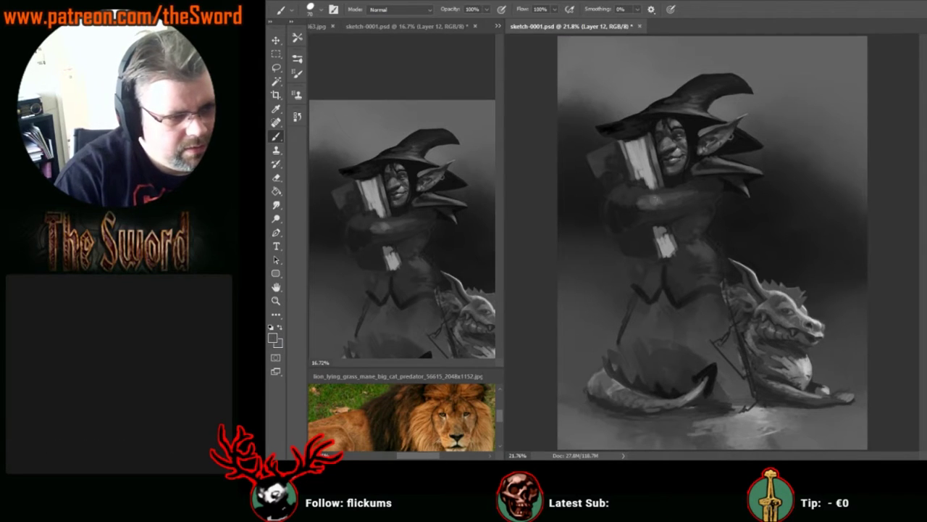
{"action": "key", "text": "bracketleft"}
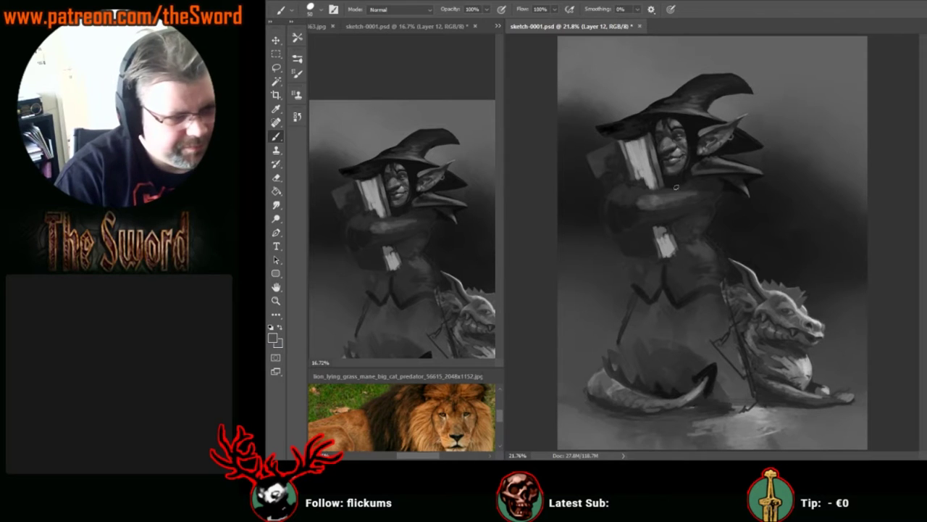
- Shade the upper arm and shoulder below the pointed collar with dark grey sampled beside the collar
{"action": "key", "text": "x"}
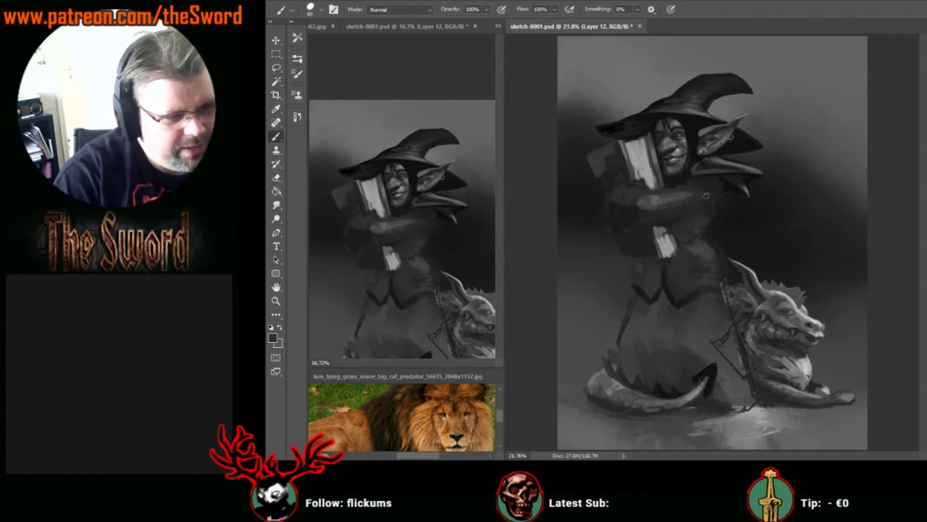
{"action": "key", "text": "bracketright"}
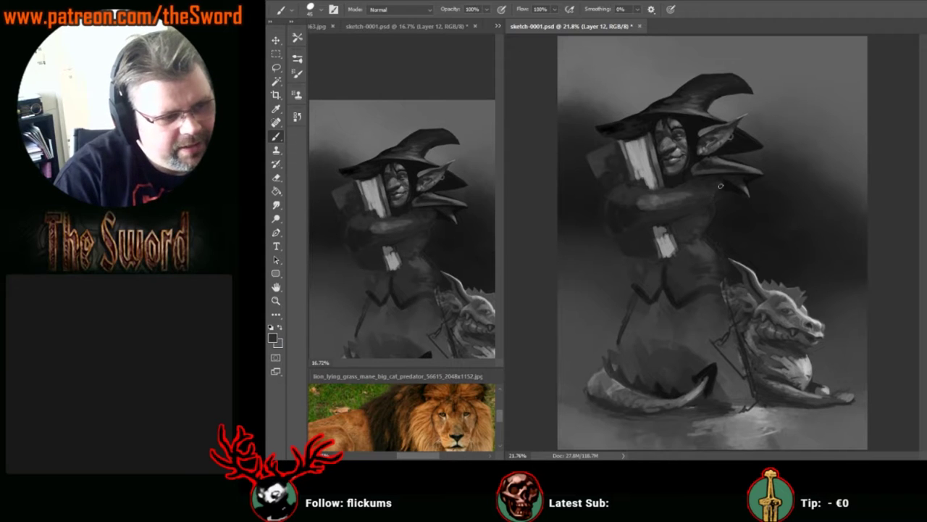
{"action": "left_click", "coordinate": [724, 186], "text": "alt"}
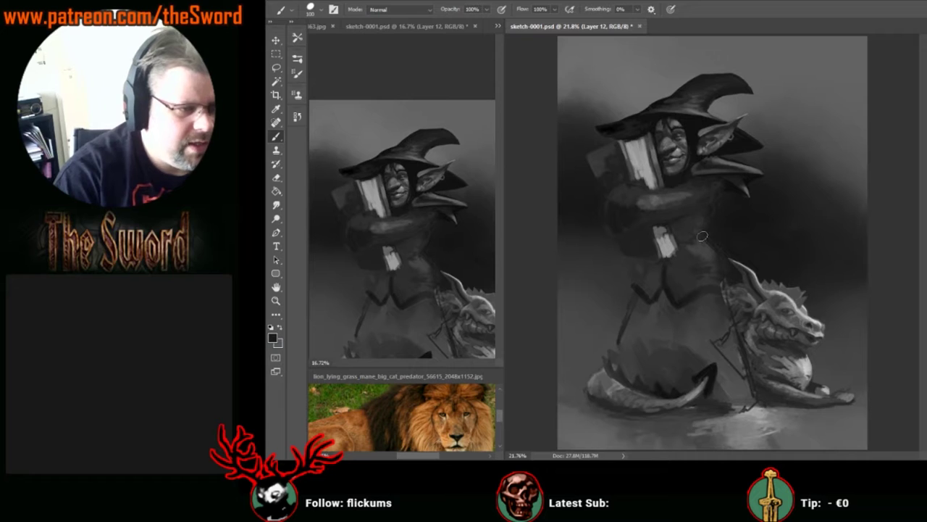
- Paint sampled mid-grey strokes over the side of the jacket's waist beside the pale patch, varying the brush from 80 to 200 px
{"action": "key", "text": "alt+Tab"}
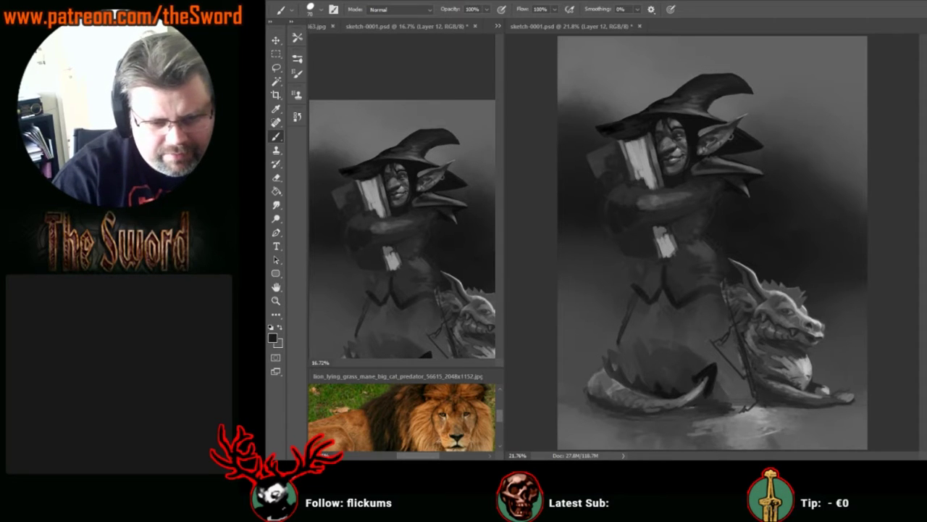
{"action": "left_click", "coordinate": [710, 239]}
{"action": "key", "text": "bracketleft"}
{"action": "key", "text": "bracketleft"}
{"action": "key", "text": "bracketleft"}
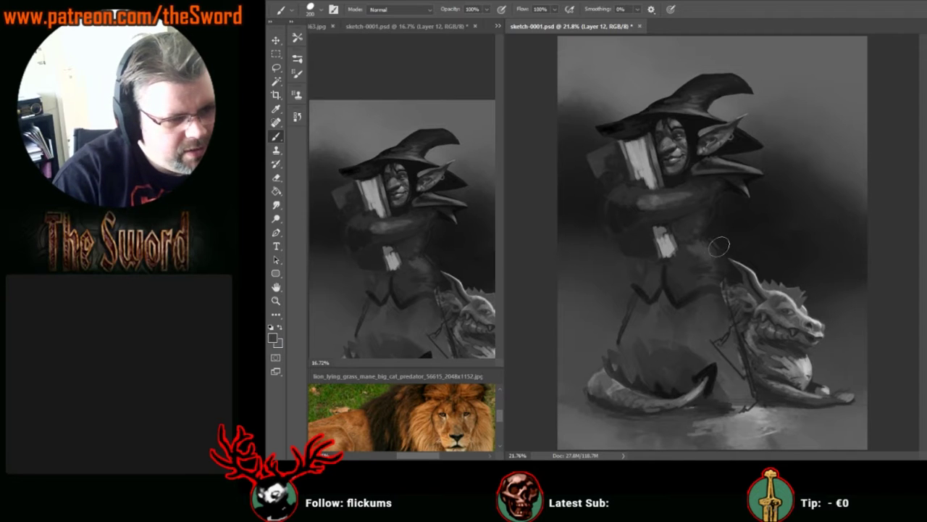
{"action": "key", "text": "bracketleft"}
{"action": "key", "text": "bracketleft"}
{"action": "key", "text": "bracketleft"}
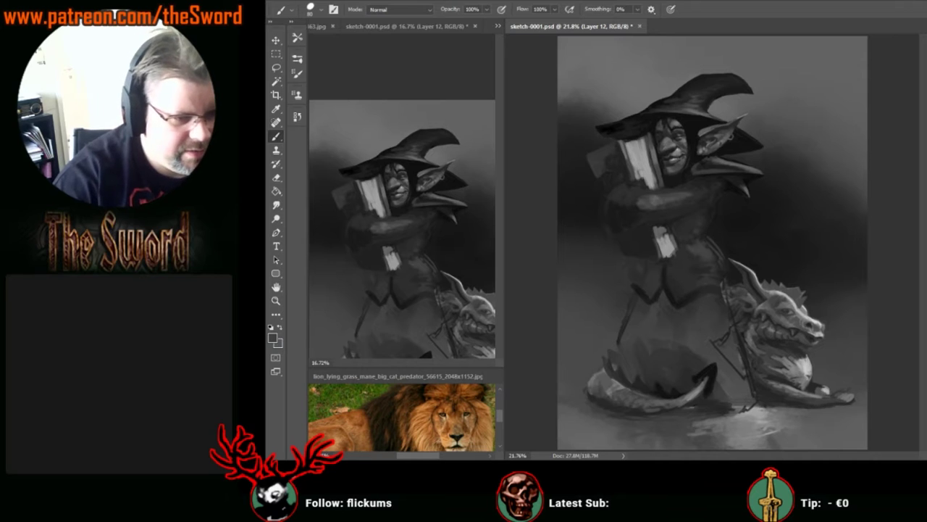
- Refine the rear edge of the jacket's waist on Layer 11 with a 40 to 45 px brush
{"action": "key", "text": "bracketleft"}
{"action": "key", "text": "bracketleft"}
{"action": "key", "text": "bracketleft"}
{"action": "key", "text": "bracketleft"}
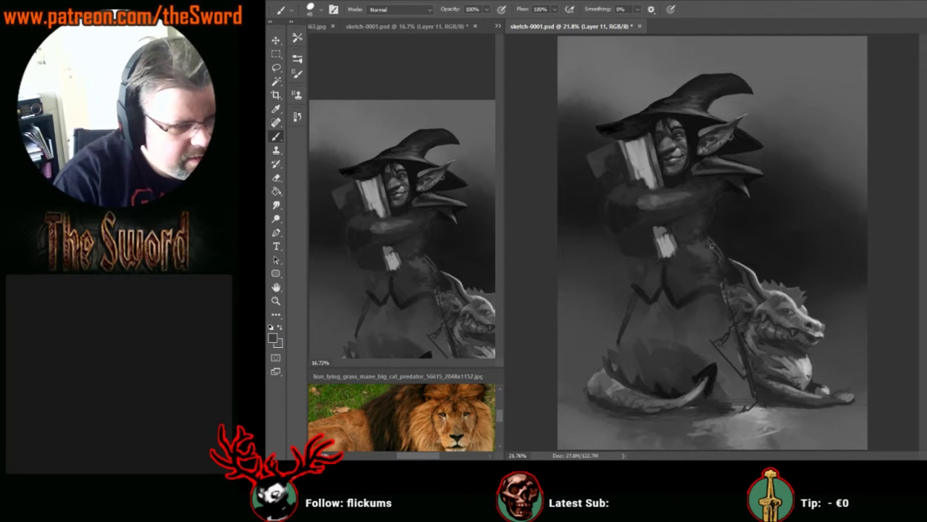
{"action": "key", "text": "bracketleft"}
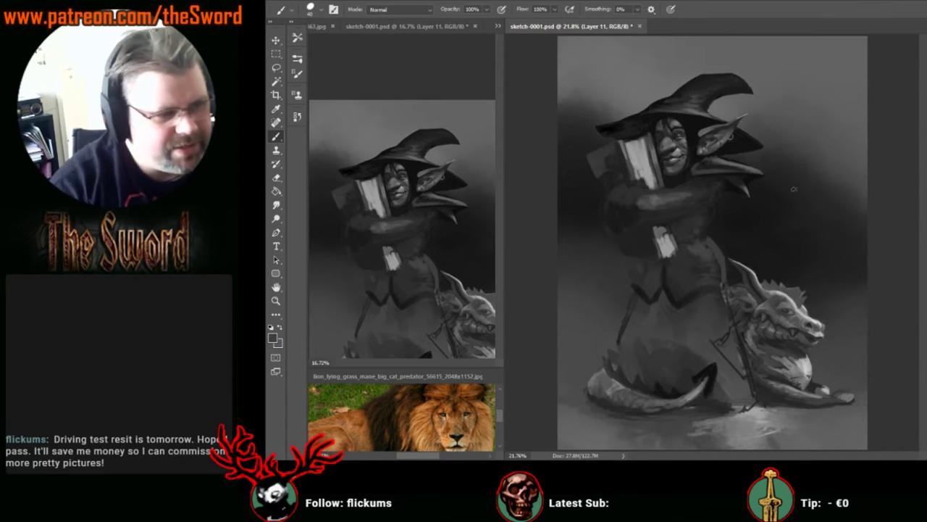
- Shade the side of the jacket between waist and hip on Layer 12 with sampled dark greys and a roughly 100 px brush
{"action": "key", "text": "x"}
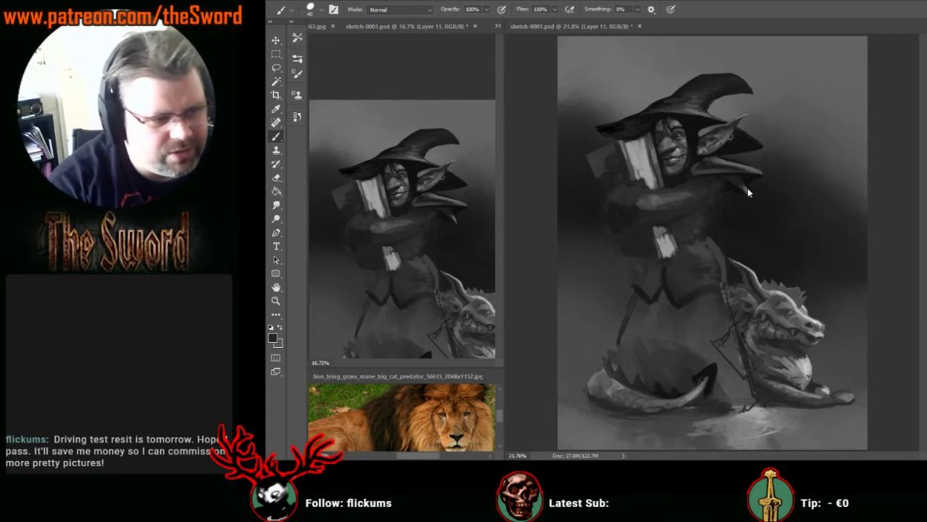
{"action": "left_click", "coordinate": [701, 243]}
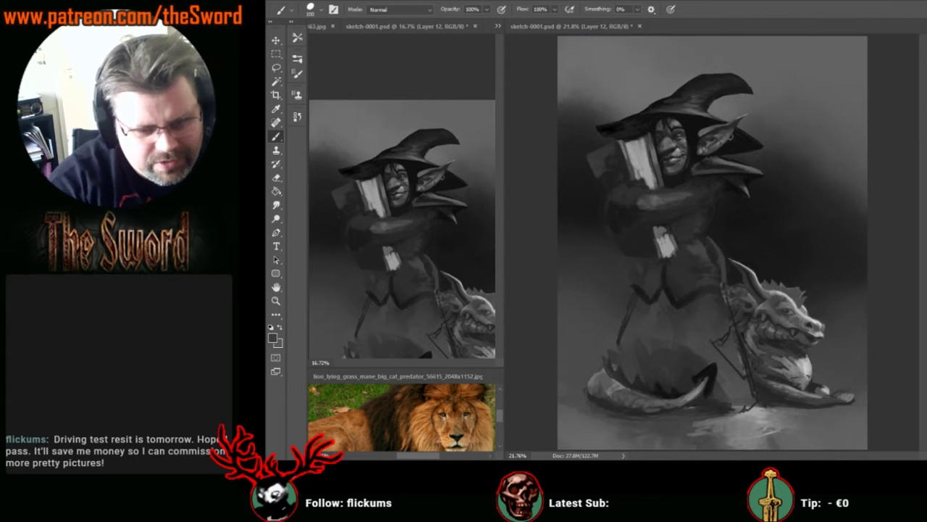
{"action": "left_click", "coordinate": [701, 245]}
{"action": "key", "text": "bracketright"}
{"action": "key", "text": "bracketright"}
{"action": "left_click_drag", "start_coordinate": [700, 245], "coordinate": [713, 267]}
{"action": "key", "text": "bracketleft"}
{"action": "key", "text": "bracketleft"}
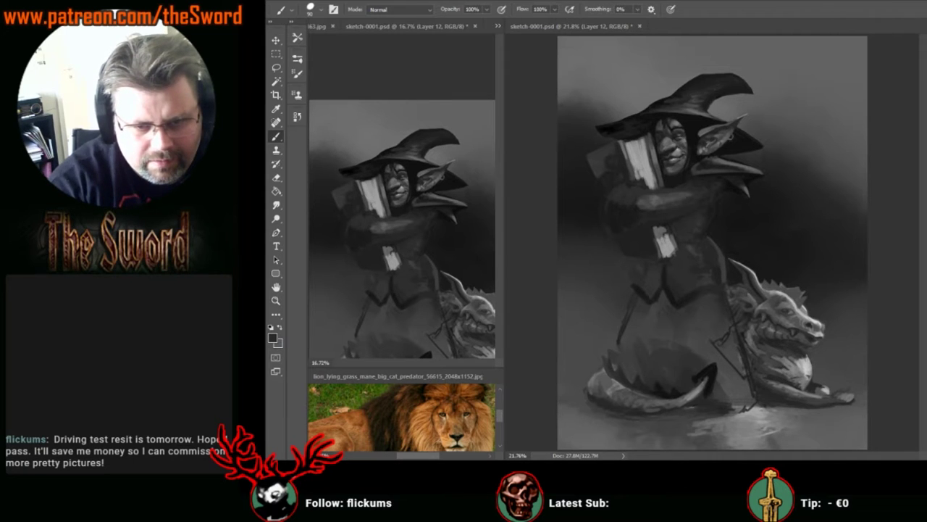
- Sample near-black at the jacket's rear hem and block in the long coat tail beside the dragon on Layer 11 with a 250 px brush
{"action": "left_click", "coordinate": [276, 300]}
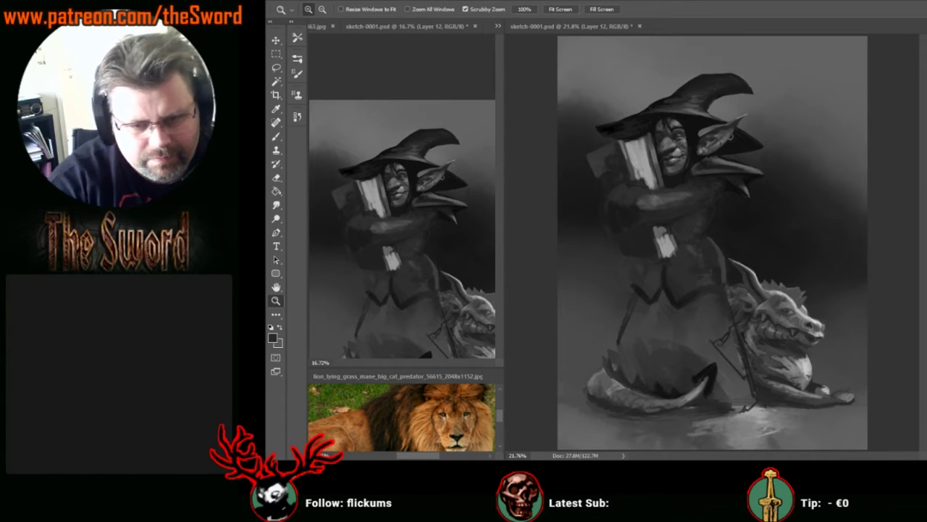
{"action": "key", "text": "b"}
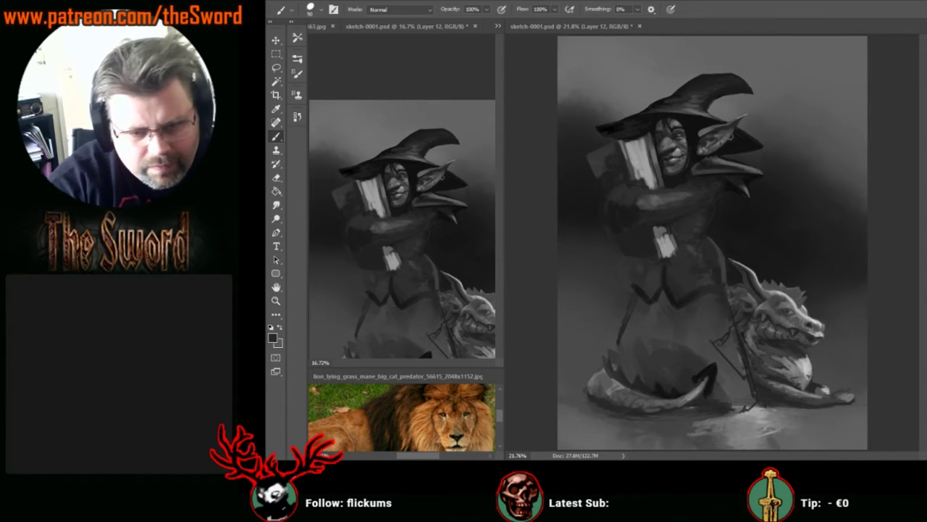
{"action": "left_click", "coordinate": [731, 283]}
{"action": "key", "text": "bracketright"}
{"action": "key", "text": "bracketright"}
{"action": "key", "text": "bracketright"}
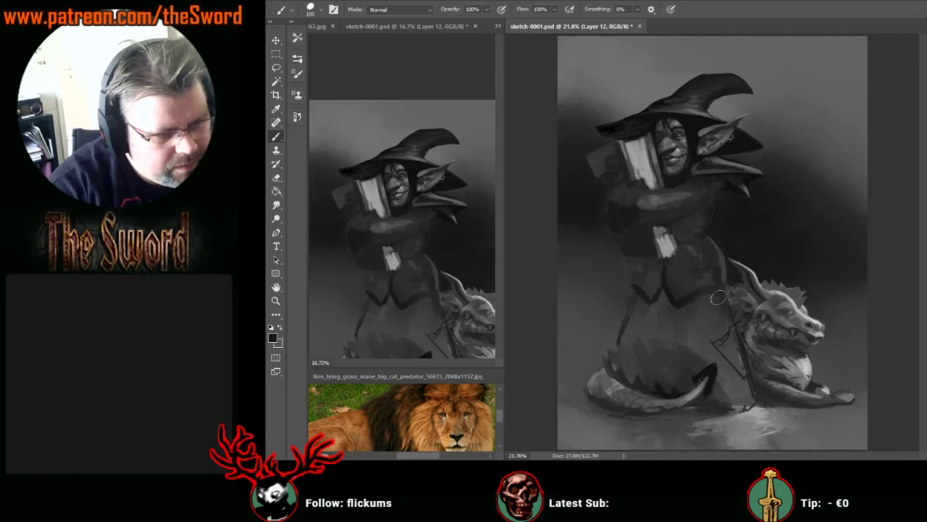
{"action": "key", "text": "bracketright"}
{"action": "key", "text": "bracketright"}
{"action": "key", "text": "bracketright"}
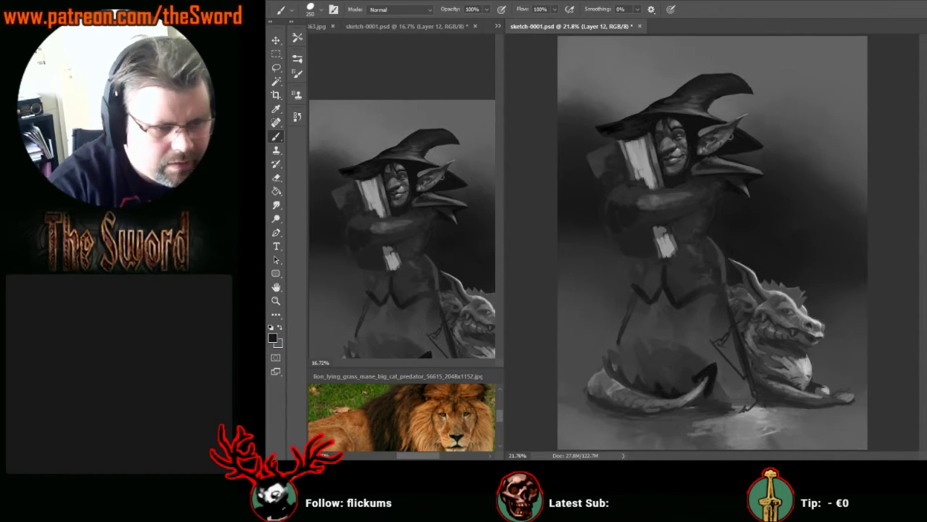
{"action": "key", "text": "alt+bracketleft"}
{"action": "left_click_drag", "start_coordinate": [724, 335], "coordinate": [735, 375]}
{"action": "left_click_drag", "start_coordinate": [725, 337], "coordinate": [739, 383]}
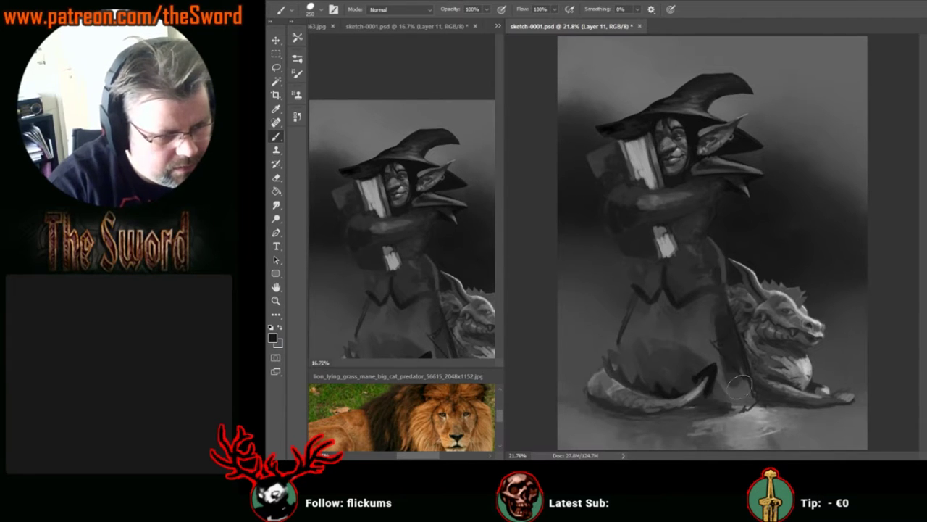
- Clean up the dark coat tail down to the floor, using a brush between 100 and 175 px
{"action": "key", "text": "bracketleft"}
{"action": "key", "text": "bracketleft"}
{"action": "key", "text": "bracketleft"}
{"action": "key", "text": "bracketleft"}
{"action": "key", "text": "bracketleft"}
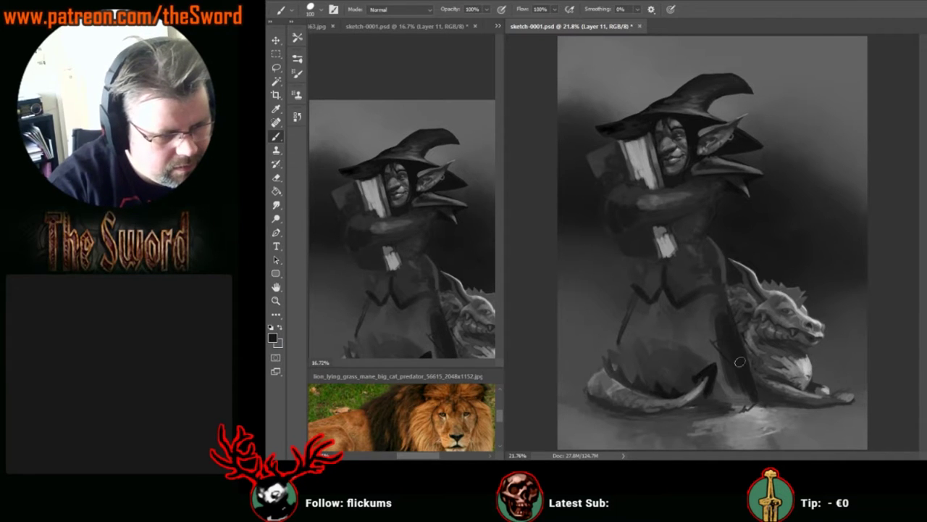
{"action": "key", "text": "bracketright"}
{"action": "key", "text": "bracketright"}
{"action": "key", "text": "bracketright"}
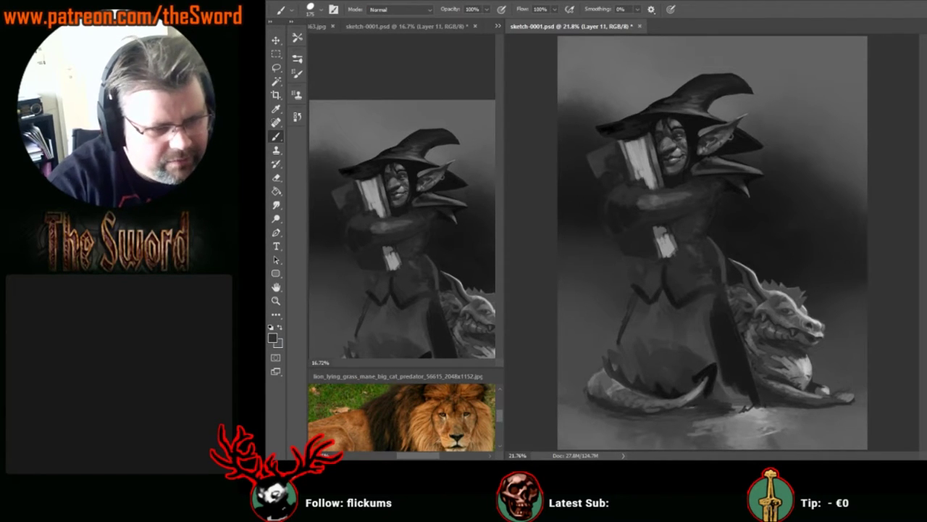
- Paint dark grey along the inner side of the coat tail on Layer 12 and merge the visible layers
{"action": "key", "text": "ctrl+alt+shift+n"}
{"action": "left_click_drag", "start_coordinate": [714, 333], "coordinate": [733, 382]}
{"action": "key", "text": "bracketleft"}
{"action": "key", "text": "bracketleft"}
{"action": "key", "text": "bracketleft"}
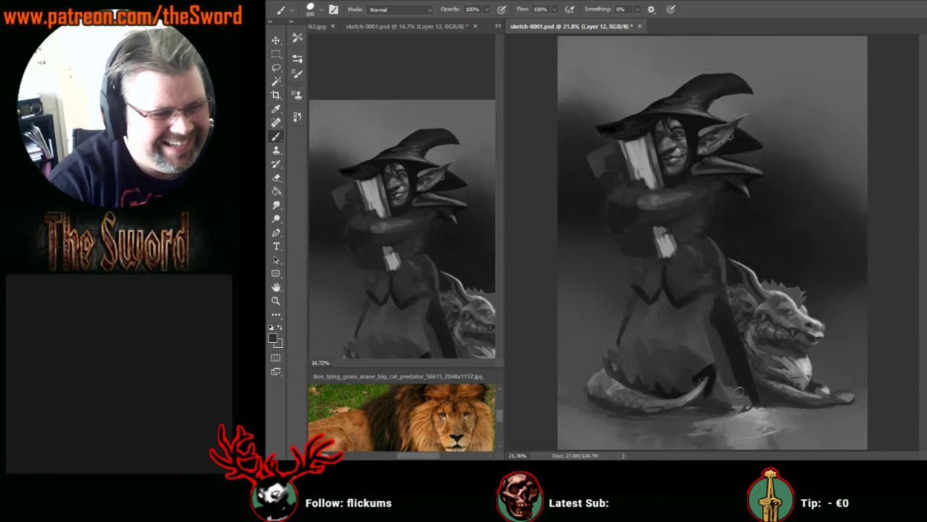
{"action": "key", "text": "bracketleft"}
{"action": "right_click", "coordinate": [926, 326]}
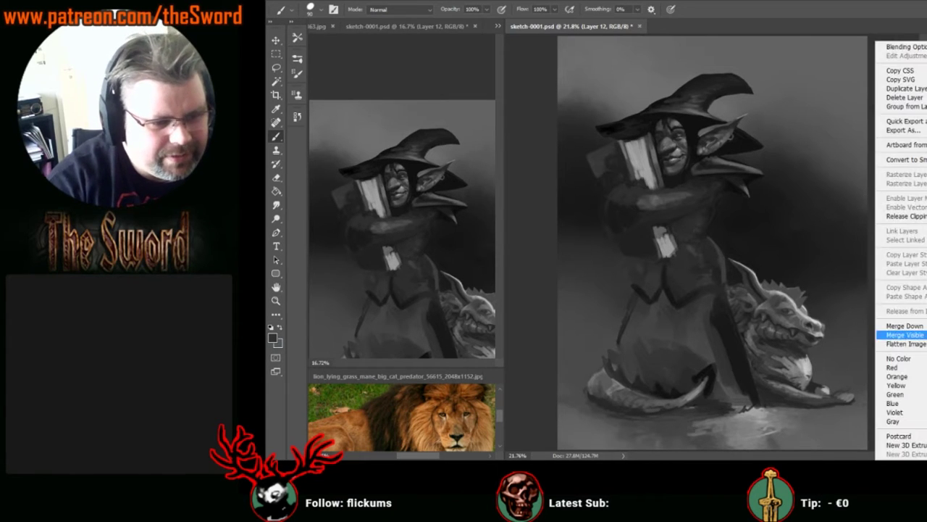
{"action": "left_click", "coordinate": [904, 335]}
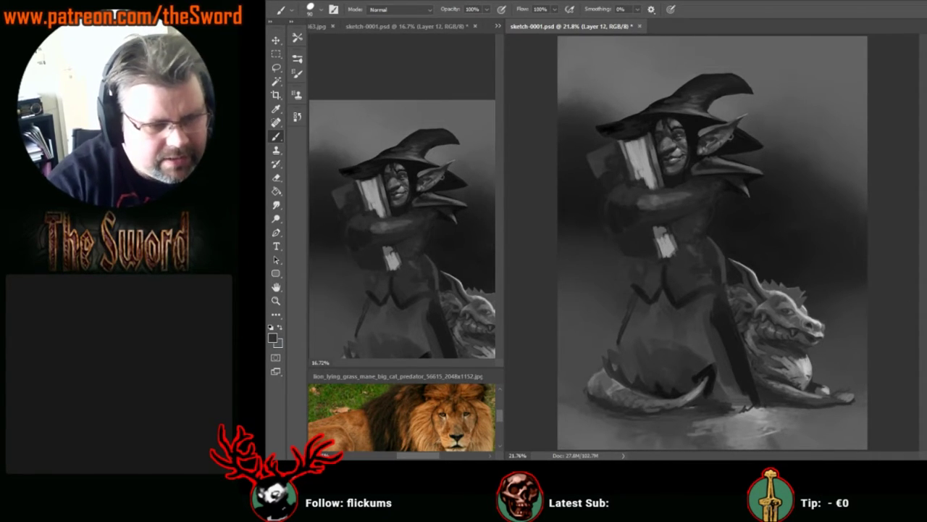
- Cover the remaining sketch lines between the skirt and the coat tail with dark grey, using a 150 px brush
{"action": "key", "text": "bracketright"}
{"action": "key", "text": "bracketright"}
{"action": "key", "text": "bracketright"}
{"action": "left_click_drag", "start_coordinate": [717, 333], "coordinate": [746, 397]}
{"action": "left_click_drag", "start_coordinate": [728, 356], "coordinate": [724, 392]}
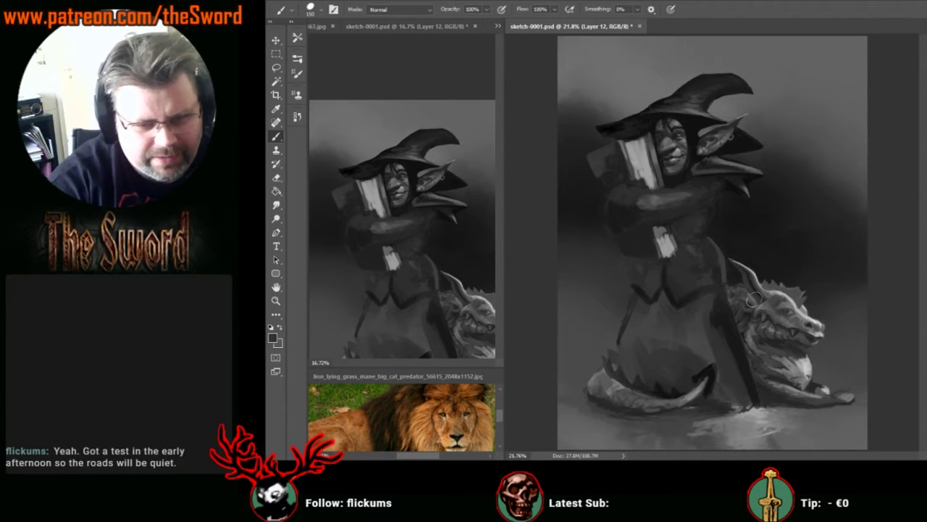
{"action": "key", "text": "bracketright"}
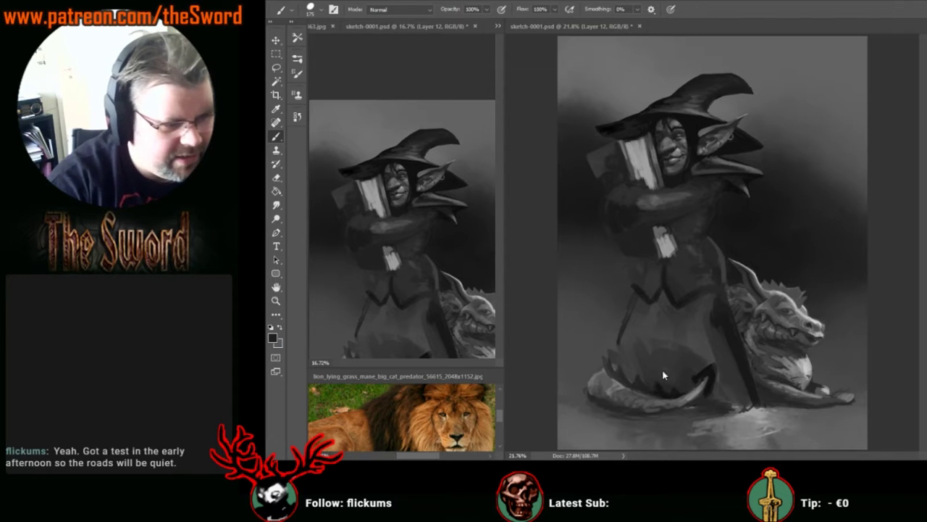
- Blend the streaky patch at the skirt's lower centre with broad dark grey strokes, using a brush up to 600 px
{"action": "key", "text": "bracketright"}
{"action": "key", "text": "bracketright"}
{"action": "key", "text": "bracketright"}
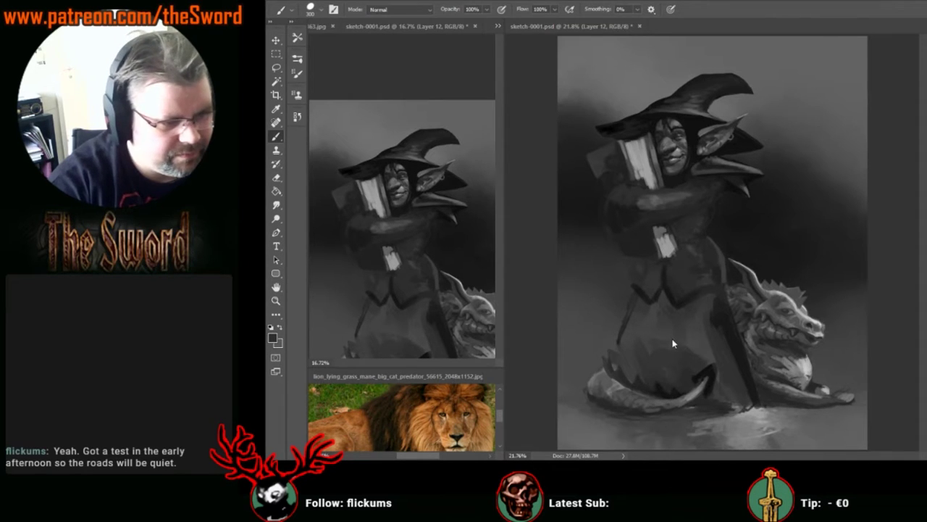
{"action": "key", "text": "bracketright"}
{"action": "key", "text": "bracketright"}
{"action": "key", "text": "bracketright"}
{"action": "key", "text": "bracketleft"}
{"action": "key", "text": "bracketleft"}
{"action": "key", "text": "bracketleft"}
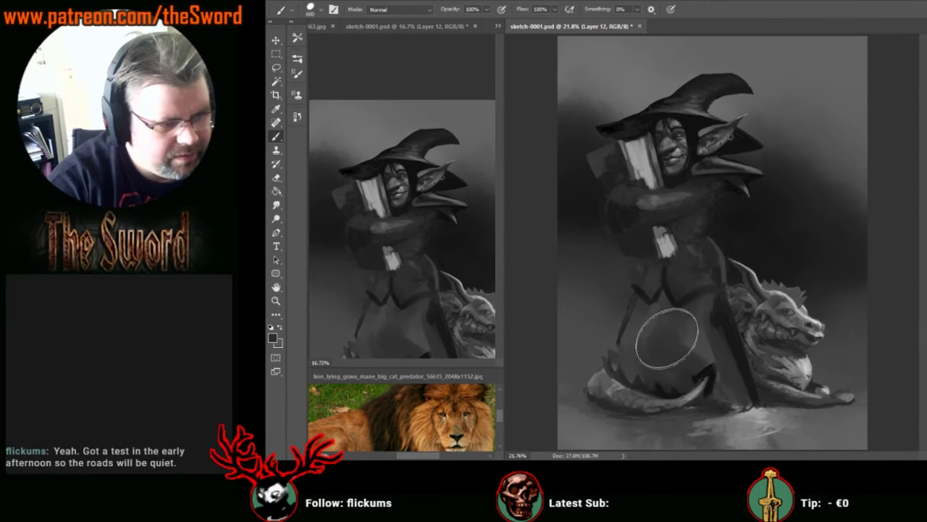
{"action": "key", "text": "bracketleft"}
{"action": "key", "text": "bracketleft"}
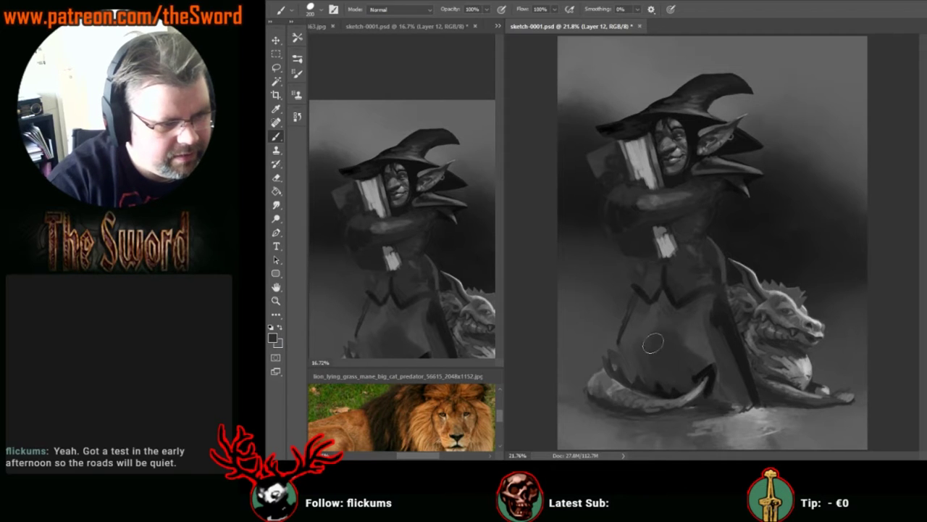
- Deepen the shading on the lower skirt down to its ragged hem with darker grey and a 100 to 175 px brush
{"action": "key", "text": "bracketleft"}
{"action": "key", "text": "bracketleft"}
{"action": "key", "text": "bracketleft"}
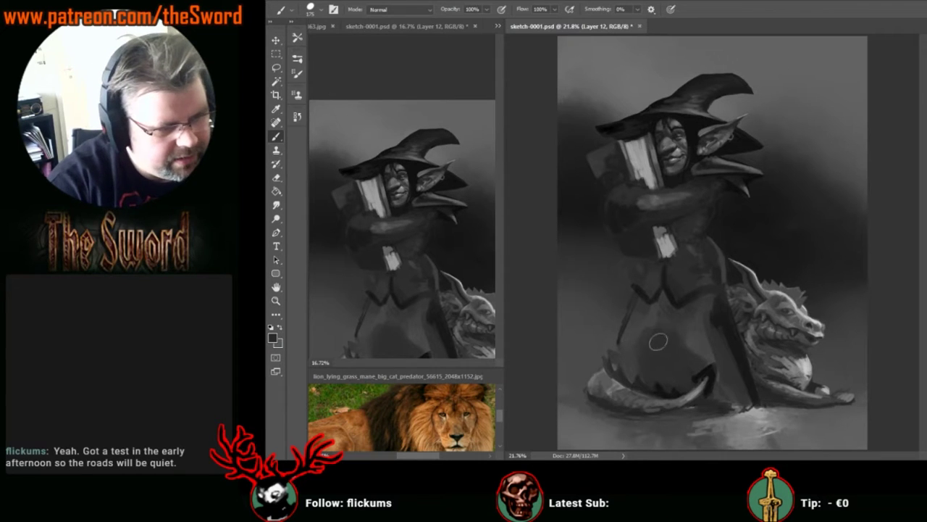
{"action": "key", "text": "bracketright"}
{"action": "key", "text": "bracketright"}
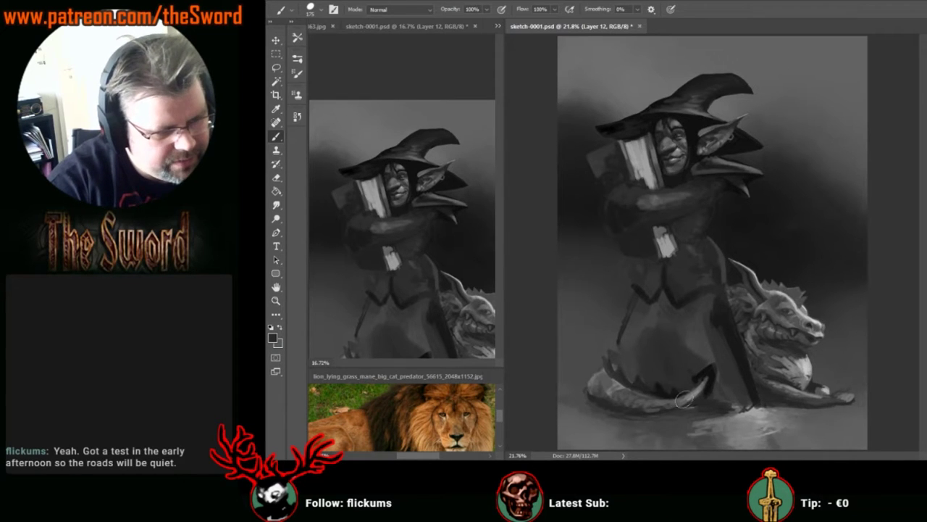
{"action": "key", "text": "bracketleft"}
{"action": "key", "text": "bracketleft"}
{"action": "key", "text": "bracketleft"}
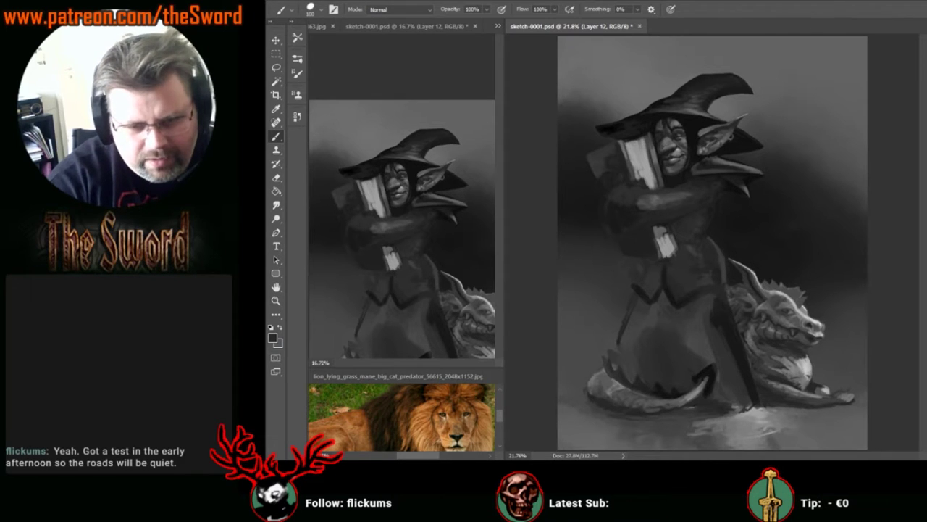
- Darken the skirt's centre just above the dragon's tail with near-black, using a 200 to 500 px brush
{"action": "key", "text": "bracketright"}
{"action": "key", "text": "bracketright"}
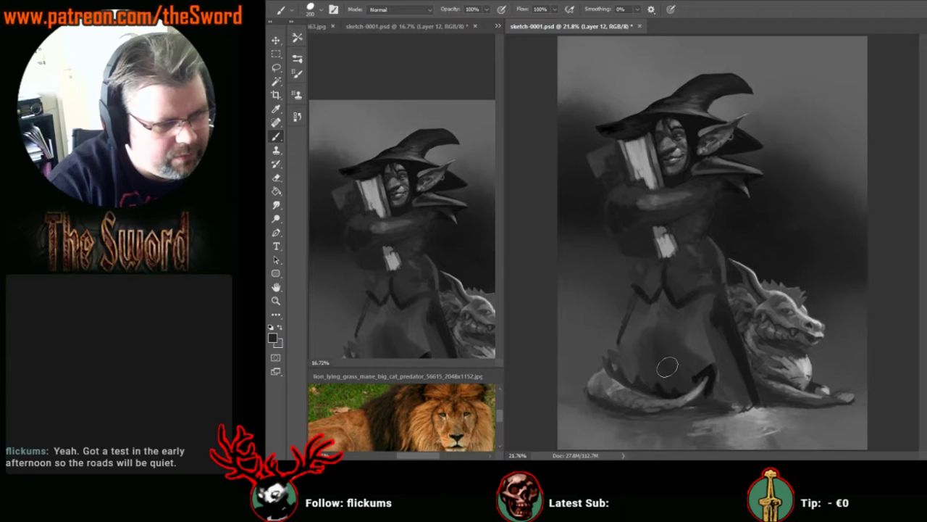
{"action": "key", "text": "bracketright"}
{"action": "key", "text": "bracketright"}
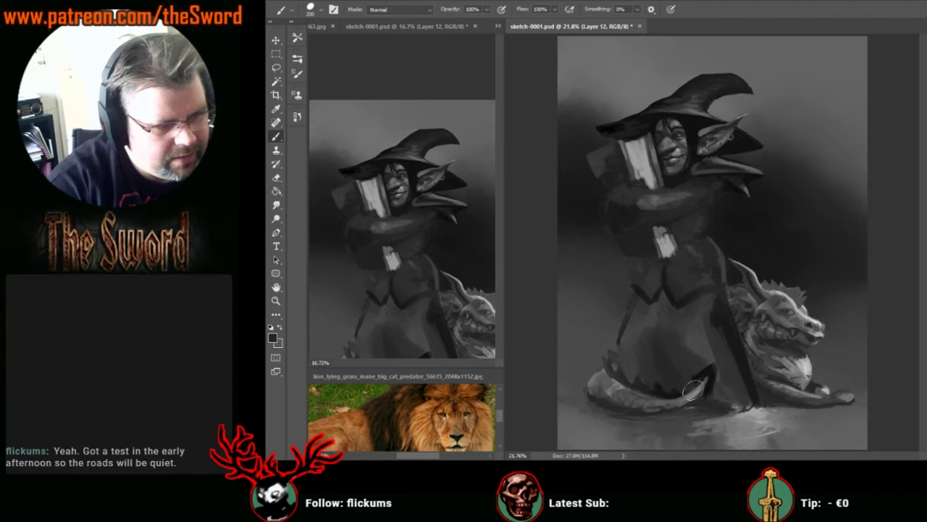
{"action": "key", "text": "bracketright"}
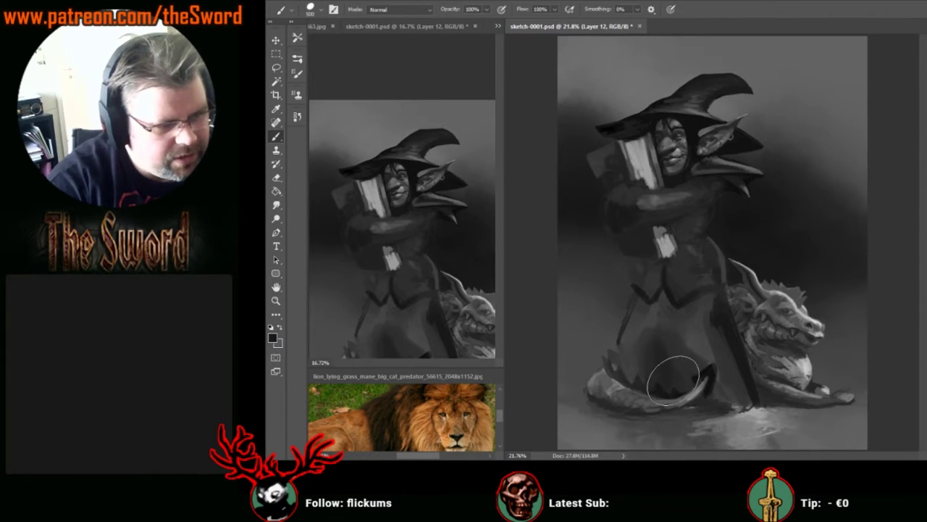
{"action": "key", "text": "bracketleft"}
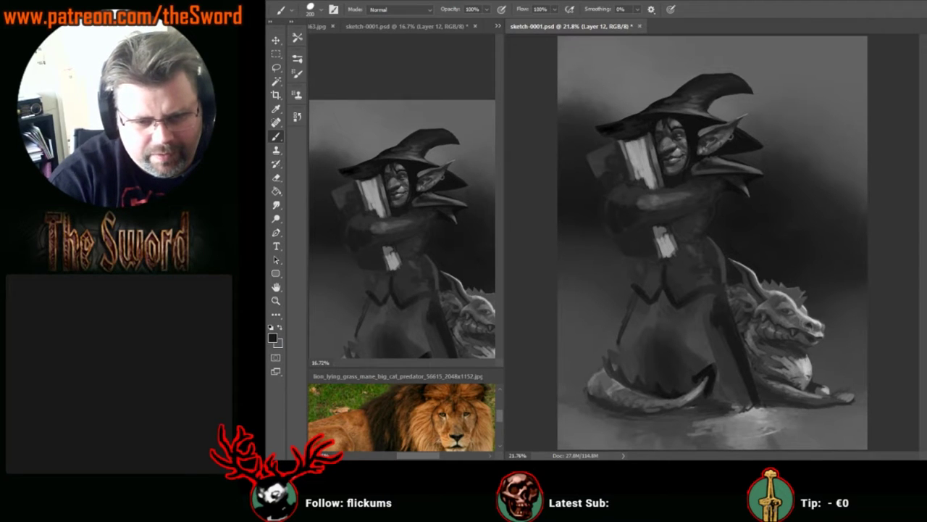
- Add lighter grey folds down the skirt between the dark centre and the coat tail, reducing the brush from 200 to 100 px
{"action": "key", "text": "bracketleft"}
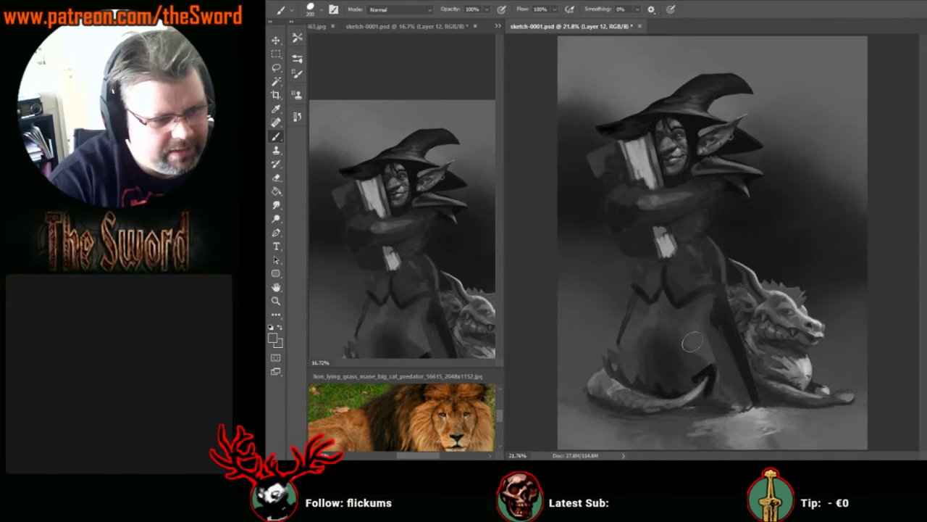
{"action": "key", "text": "bracketleft"}
{"action": "key", "text": "bracketleft"}
{"action": "key", "text": "bracketleft"}
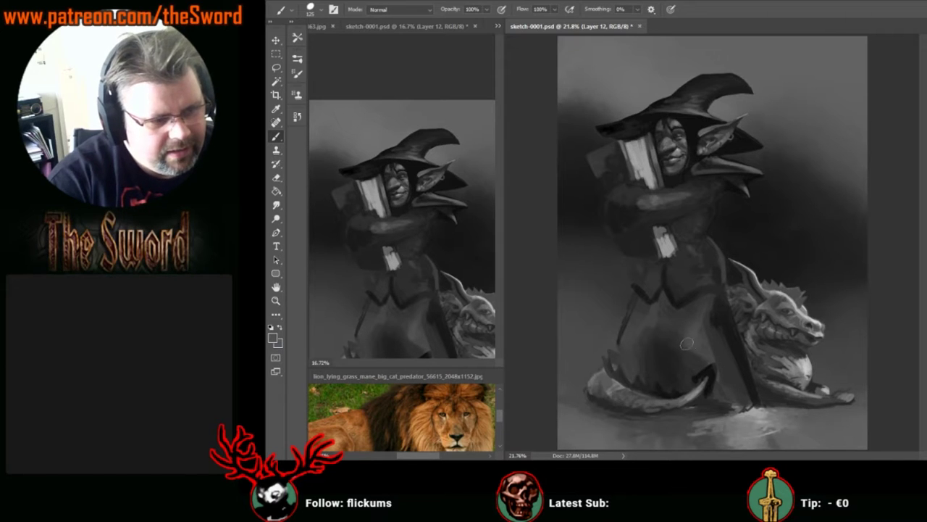
{"action": "key", "text": "bracketleft"}
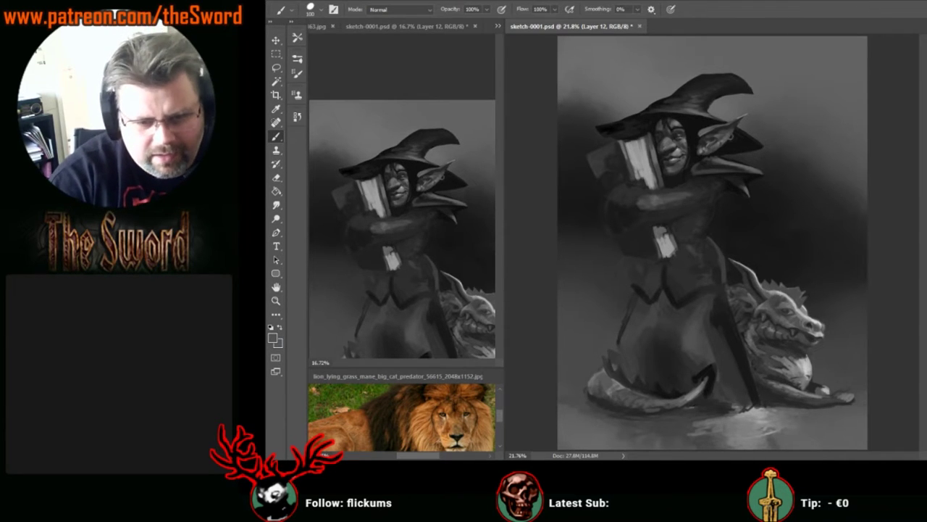
- Paint dark grey over the black sketch line along the skirt's outer edge opposite the coat tail with a 150 px brush
{"action": "key", "text": "bracketright"}
{"action": "key", "text": "bracketright"}
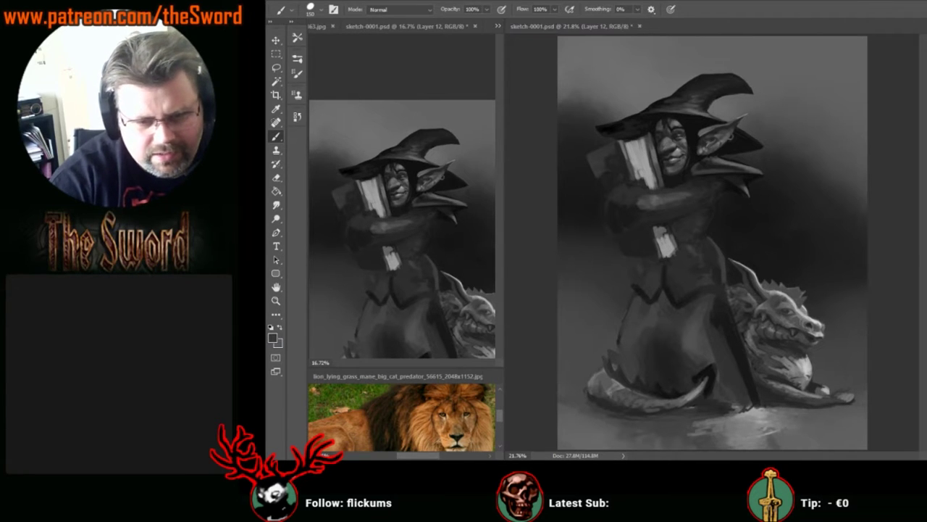
{"action": "left_click", "coordinate": [641, 315]}
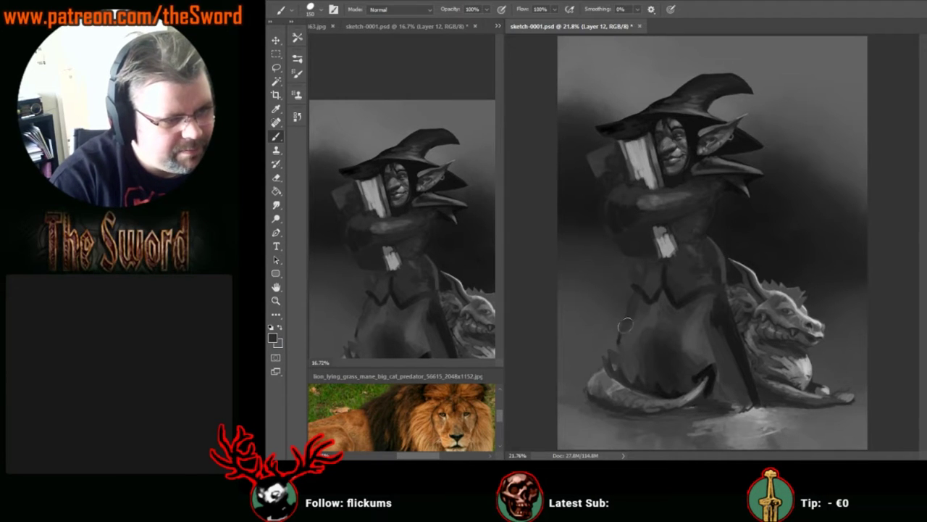
- Deepen the dark grey shading along the skirt's upper outer edge below the jacket with a 125 to 200 px brush
{"action": "key", "text": "bracketright"}
{"action": "key", "text": "bracketright"}
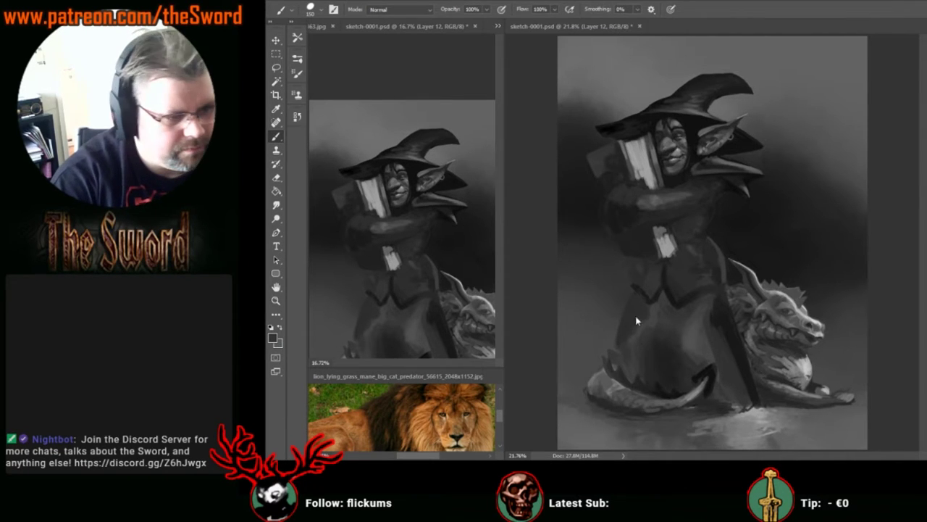
{"action": "left_click", "coordinate": [634, 296]}
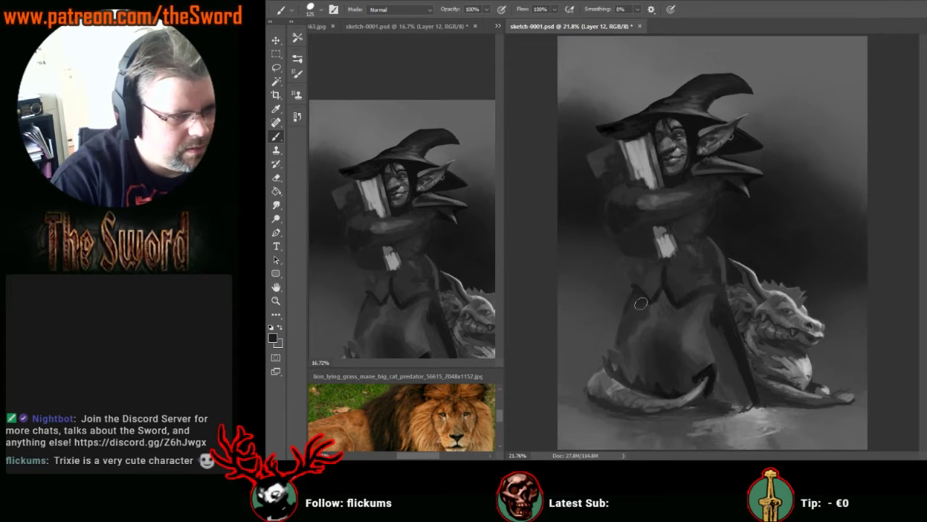
{"action": "key", "text": "bracketright"}
{"action": "key", "text": "bracketright"}
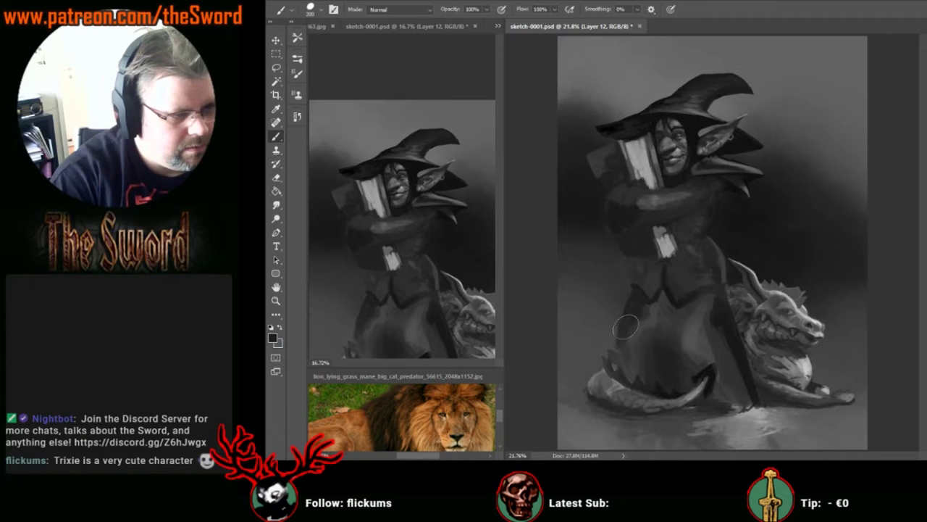
- Zoom the smaller overview window of the painting out to 11.15% so the entire canvas fits
{"action": "left_click", "coordinate": [276, 300]}
{"action": "left_click", "coordinate": [382, 271]}
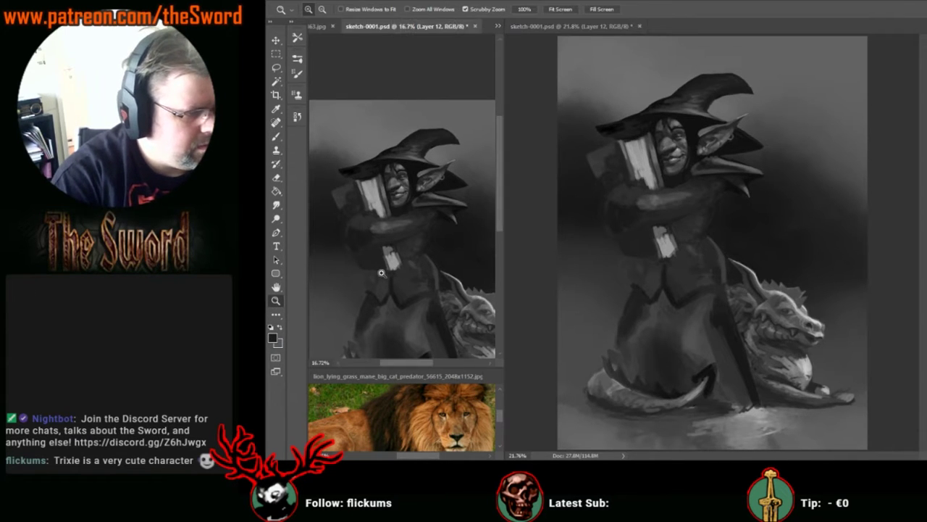
{"action": "left_click_drag", "start_coordinate": [397, 273], "coordinate": [391, 273]}
{"action": "left_click_drag", "start_coordinate": [420, 304], "coordinate": [403, 221]}
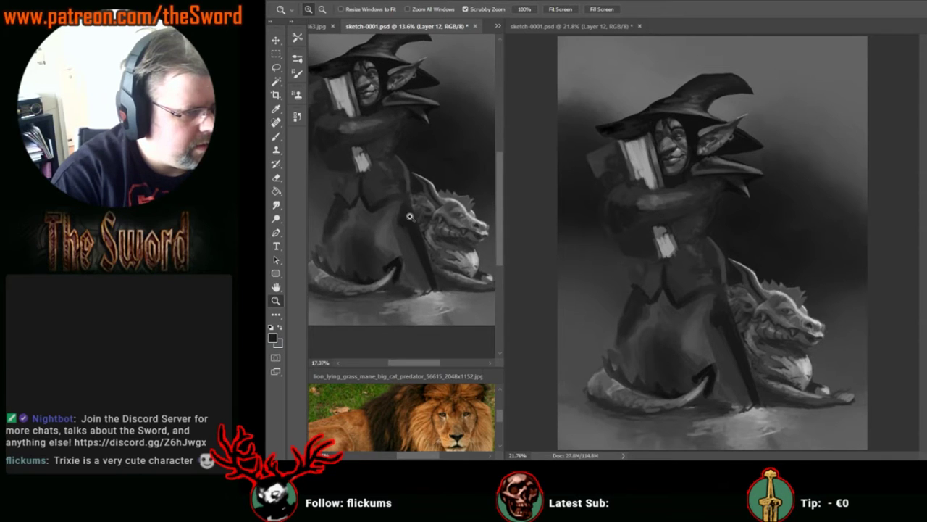
- Save the main painting document as a new version named sketch-0002.psd
{"action": "left_click", "coordinate": [547, 26]}
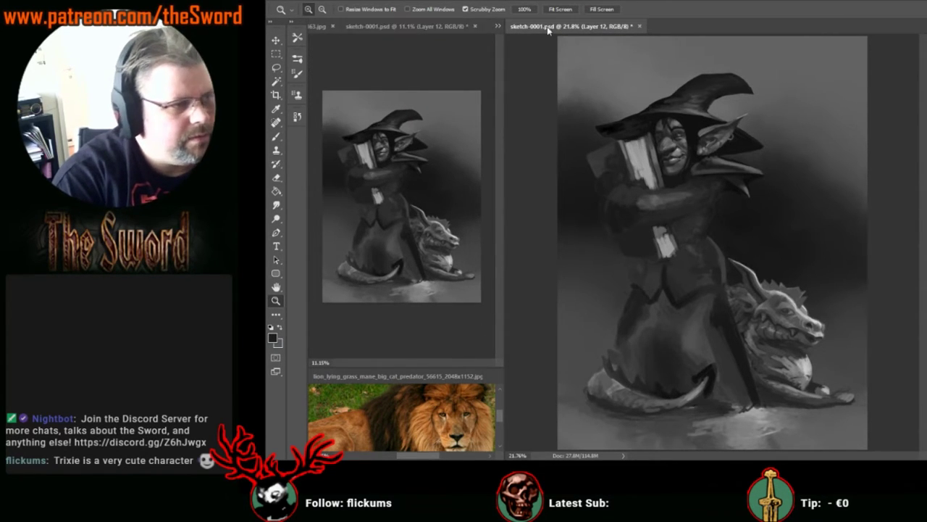
{"action": "left_click", "coordinate": [295, 3]}
{"action": "left_click", "coordinate": [341, 111]}
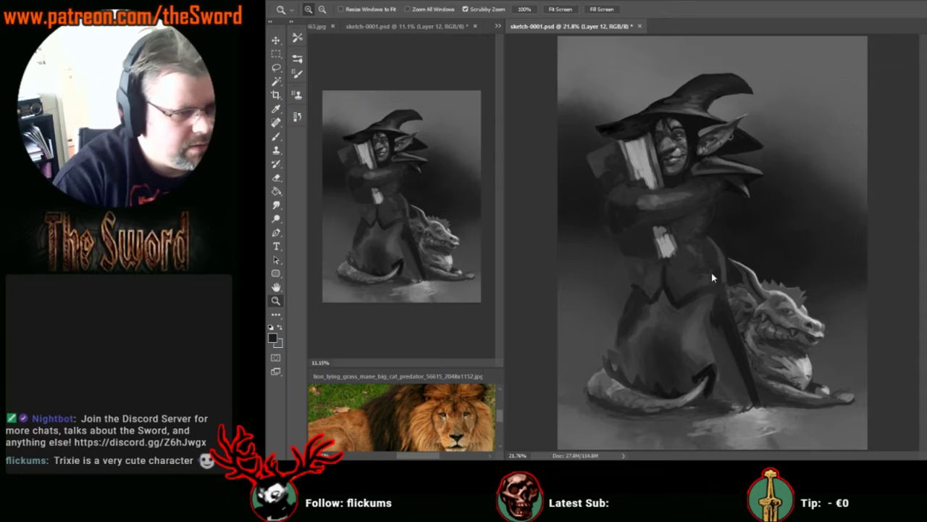
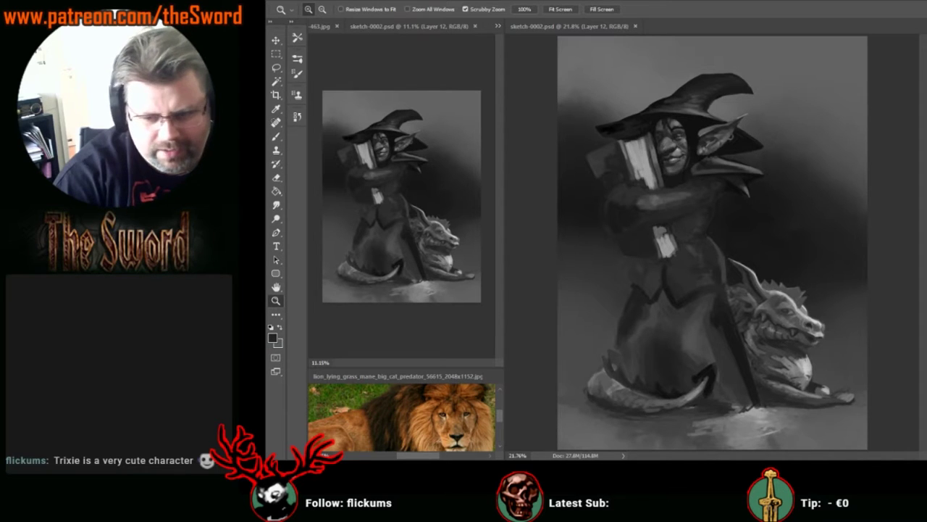
- Paint grey tones on the skirt folds beside the coat tail, reducing the brush from 250 to 125 px
{"action": "left_click", "coordinate": [275, 138]}
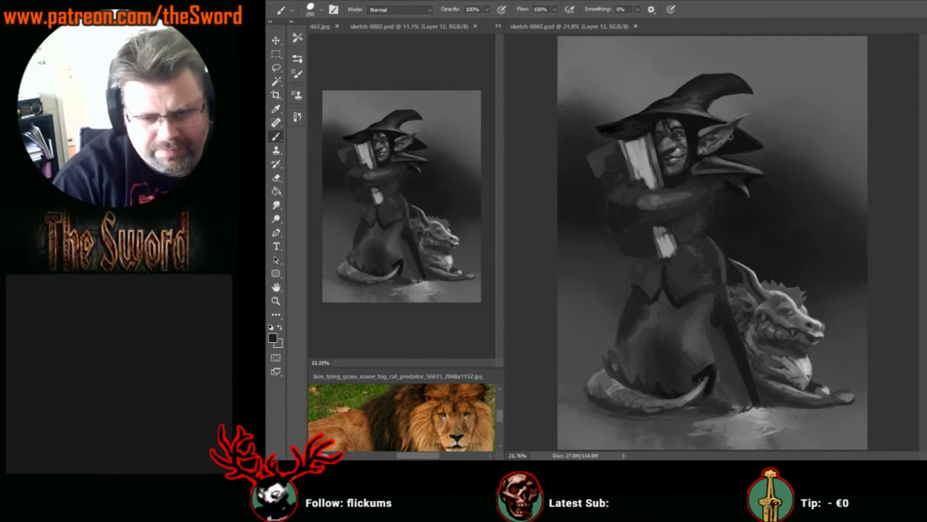
{"action": "mouse_move", "coordinate": [715, 334]}
{"action": "left_mouse_down"}
{"action": "mouse_move", "coordinate": [718, 327]}
{"action": "mouse_move", "coordinate": [734, 384]}
{"action": "left_mouse_up"}
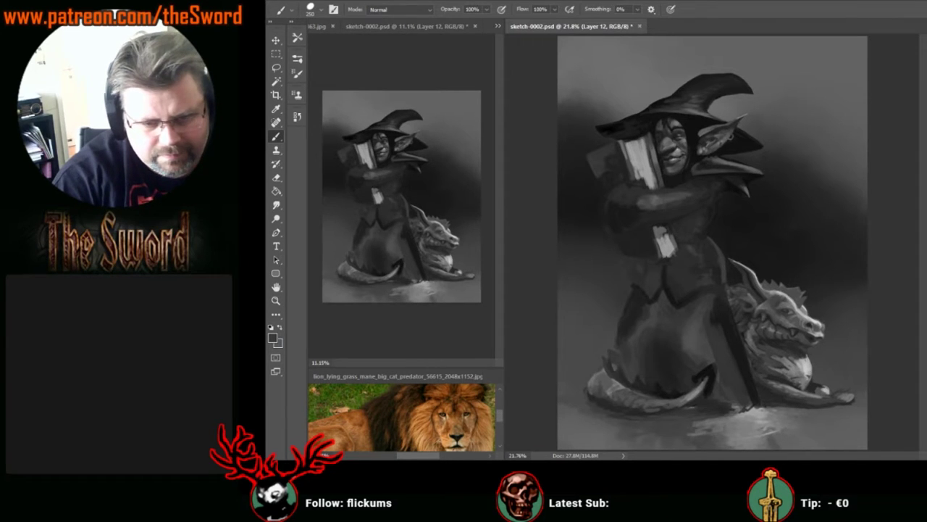
{"action": "left_click_drag", "start_coordinate": [713, 333], "coordinate": [708, 339]}
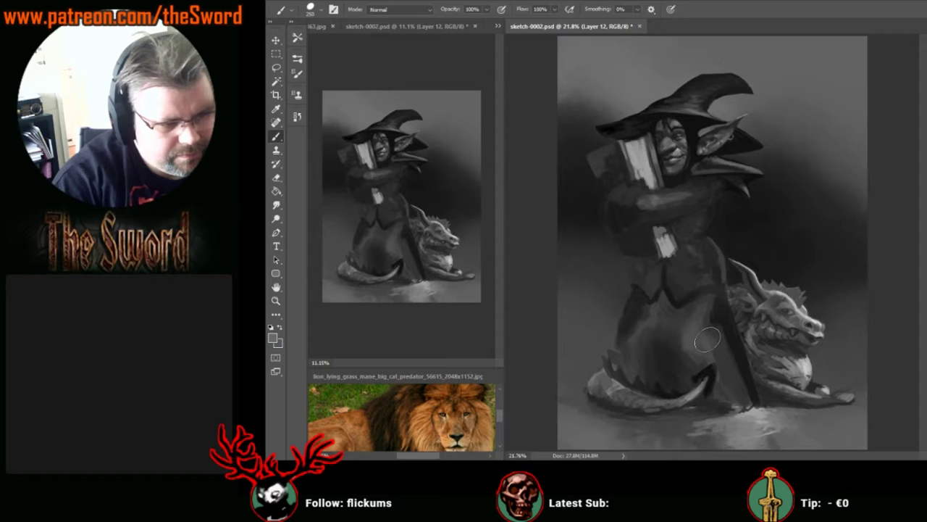
{"action": "key", "text": "bracketleft"}
{"action": "key", "text": "bracketleft"}
{"action": "key", "text": "bracketleft"}
{"action": "key", "text": "bracketleft"}
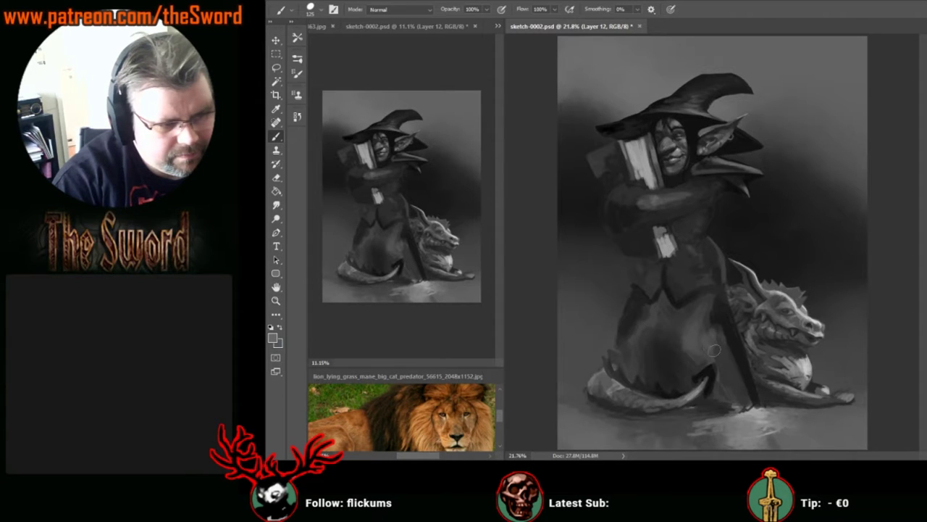
- Darken the coat tail down to the ground with sampled dark greys and a 125 to 150 px brush, then reduce it to 100 px
{"action": "left_click", "coordinate": [713, 316], "text": "alt"}
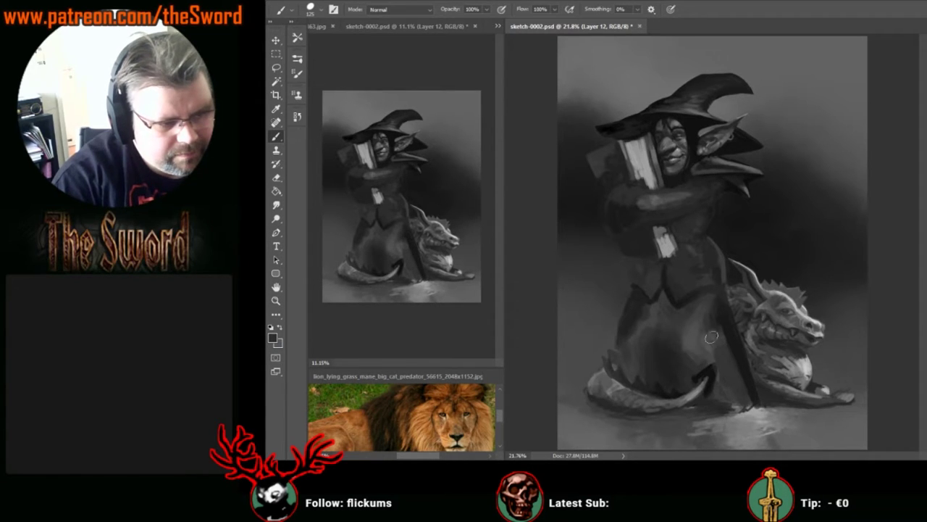
{"action": "left_click_drag", "start_coordinate": [712, 337], "coordinate": [751, 403]}
{"action": "key", "text": "bracketright"}
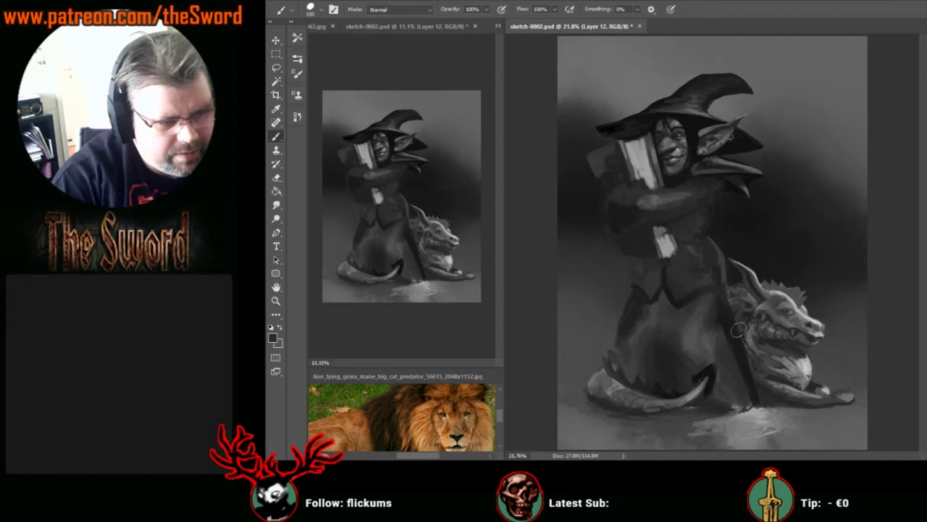
{"action": "left_click", "coordinate": [740, 377], "text": "alt"}
{"action": "mouse_move", "coordinate": [732, 347]}
{"action": "left_mouse_down"}
{"action": "mouse_move", "coordinate": [749, 394]}
{"action": "mouse_move", "coordinate": [739, 389]}
{"action": "mouse_move", "coordinate": [753, 400]}
{"action": "left_mouse_up"}
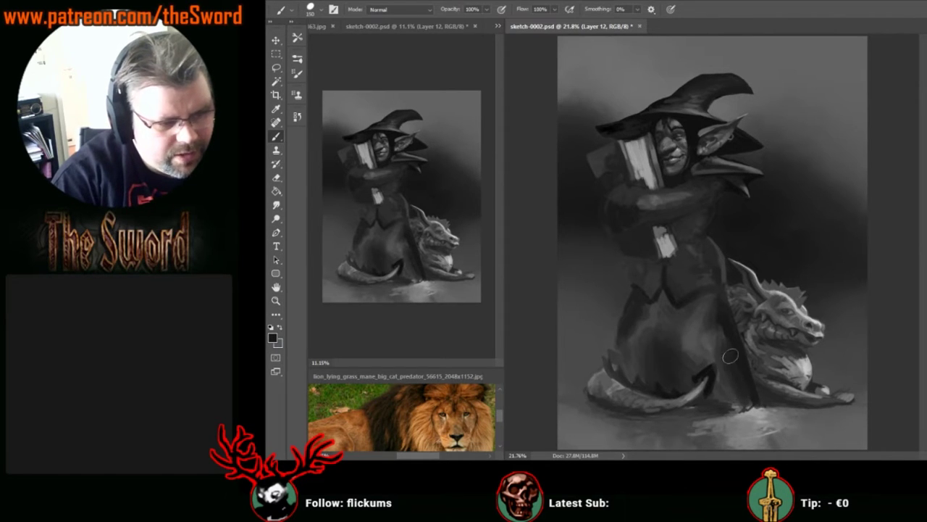
{"action": "key", "text": "bracketleft"}
{"action": "key", "text": "bracketleft"}
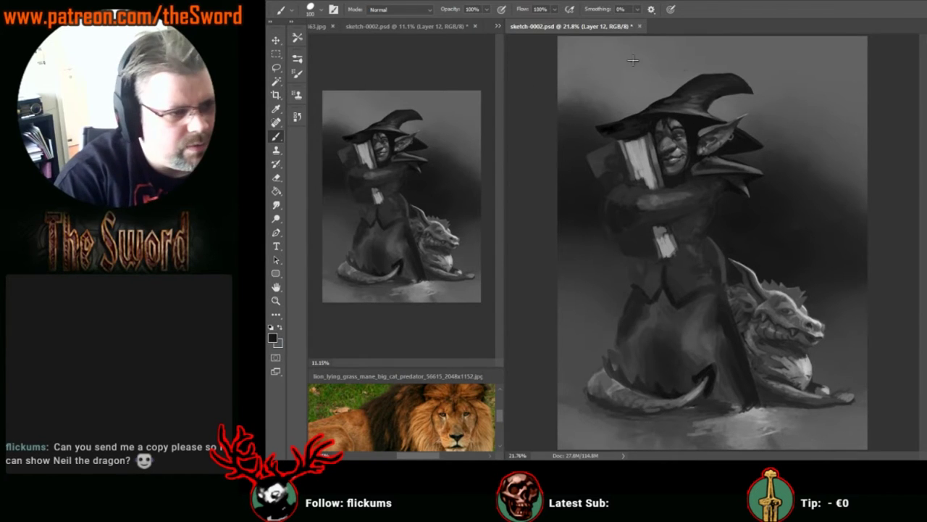
- Capture the whole canvas as a screenshot with the Snipping Tool and close the snip window
{"action": "key", "text": "super+shift+s"}
{"action": "left_click_drag", "start_coordinate": [558, 37], "coordinate": [868, 449]}
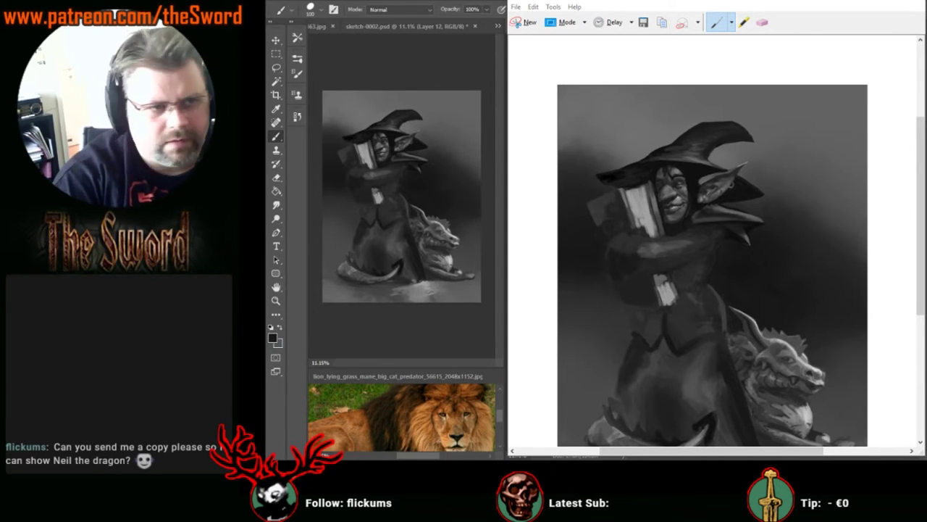
{"action": "left_click", "coordinate": [918, 3]}
{"action": "left_click", "coordinate": [760, 233]}
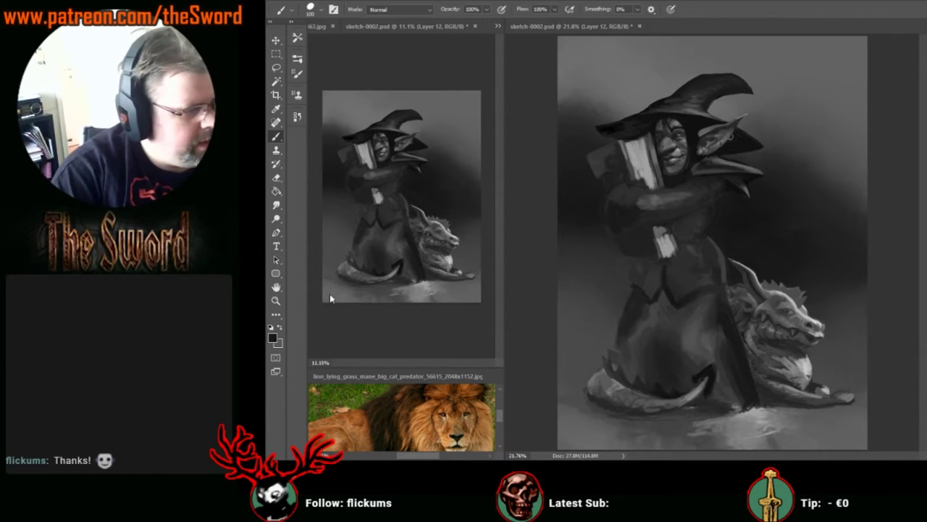
- Return to the main painting and touch up the dark skirt below the jacket points and near the hem, adjusting the brush to 125 px
{"action": "left_click", "coordinate": [281, 301]}
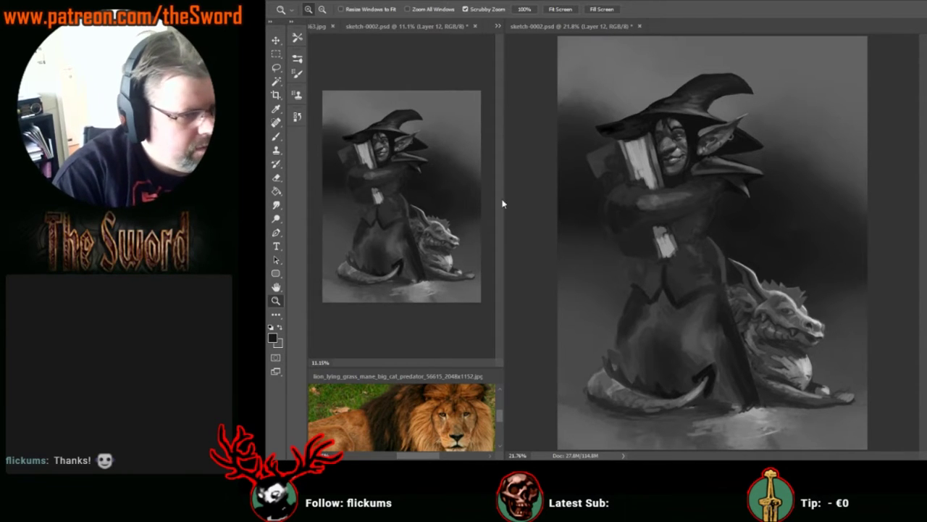
{"action": "key", "text": "b"}
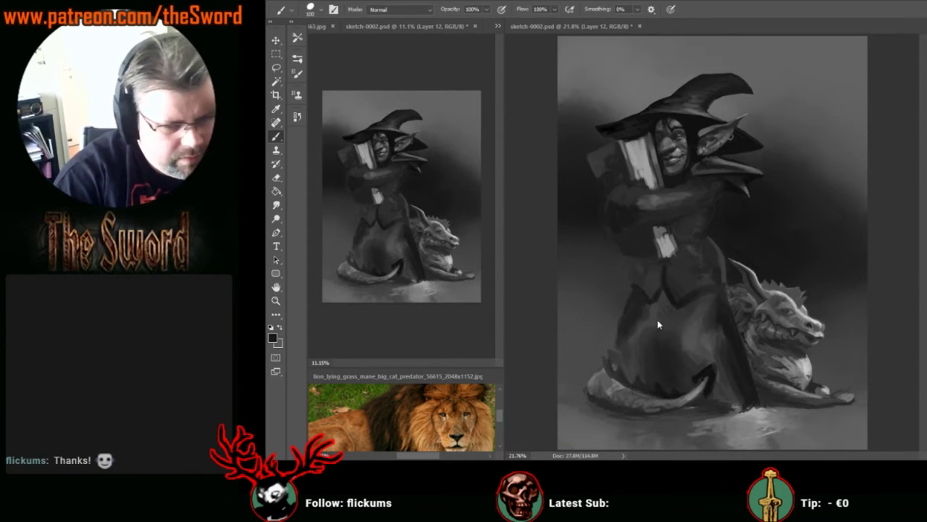
{"action": "left_click", "coordinate": [616, 27]}
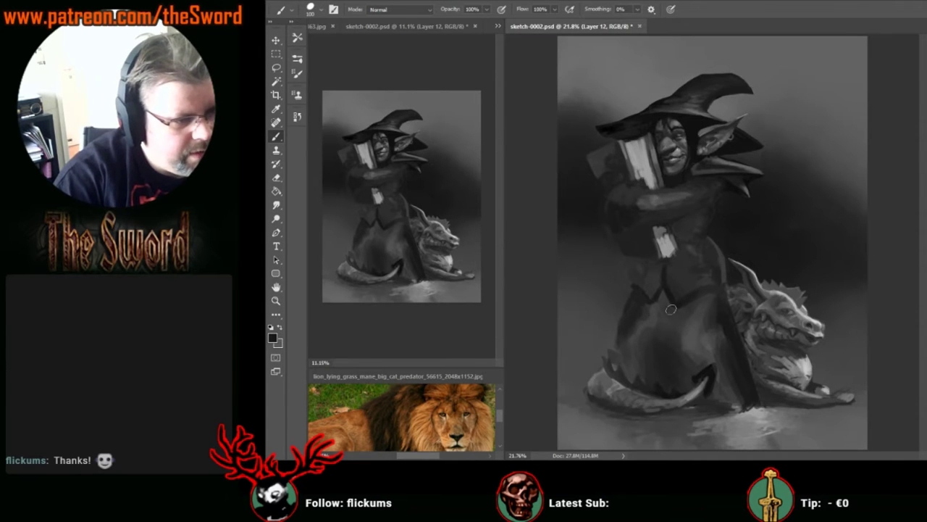
{"action": "key", "text": "bracketright"}
{"action": "key", "text": "bracketright"}
{"action": "key", "text": "bracketright"}
{"action": "key", "text": "bracketleft"}
{"action": "key", "text": "bracketleft"}
{"action": "key", "text": "bracketleft"}
{"action": "key", "text": "bracketleft"}
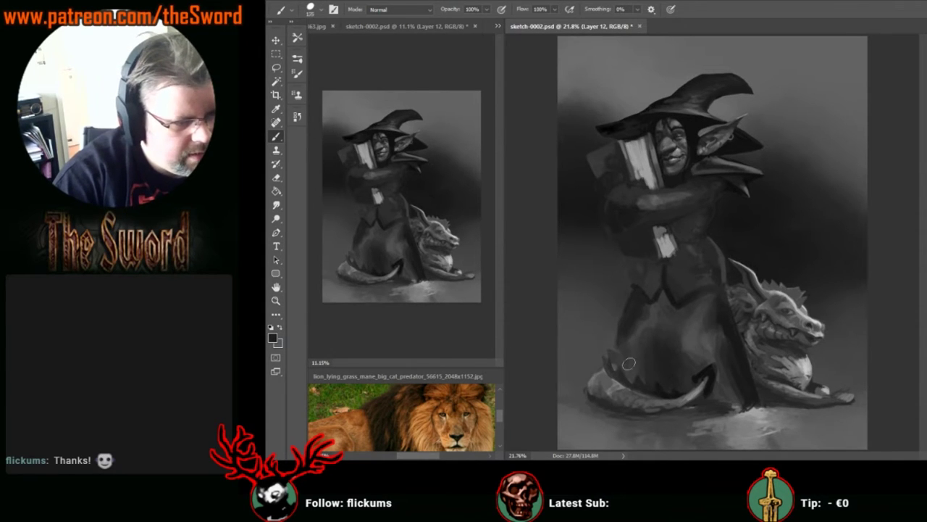
- Refine the skirt's outer edge and ragged hem in near-black with a 45 to 50 px brush
{"action": "key", "text": "bracketleft"}
{"action": "key", "text": "bracketleft"}
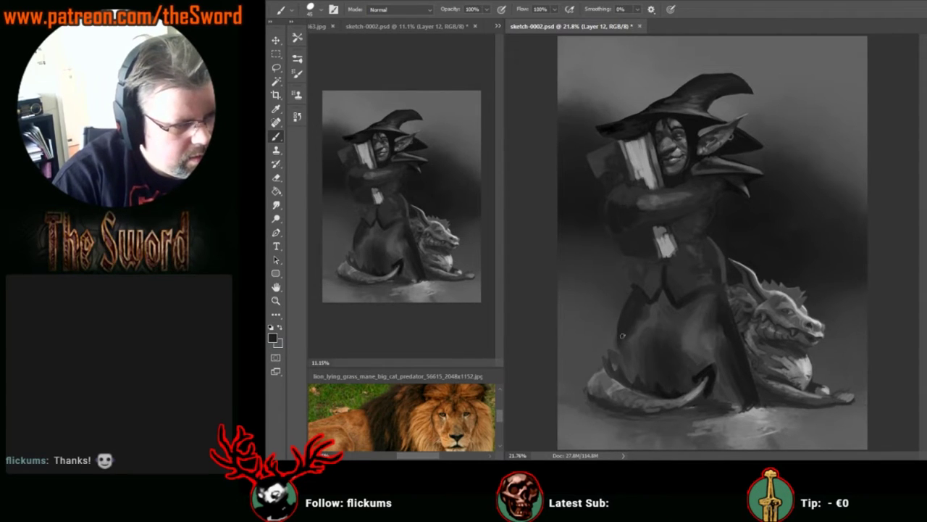
{"action": "key", "text": "bracketright"}
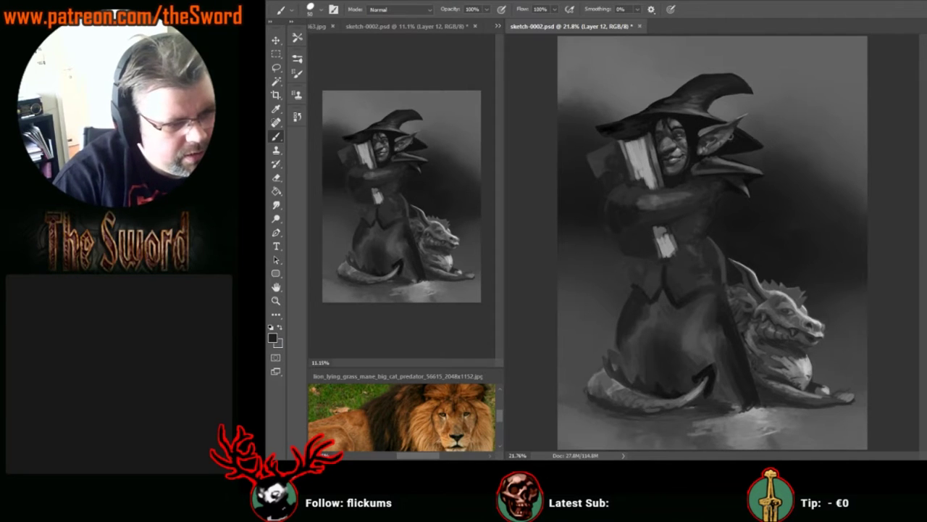
- Toggle Layer 12's visibility to compare the changes, and merge it down into Layer 11
{"action": "key", "text": "ctrl+comma"}
{"action": "key", "text": "ctrl+comma"}
{"action": "key", "text": "ctrl+e"}
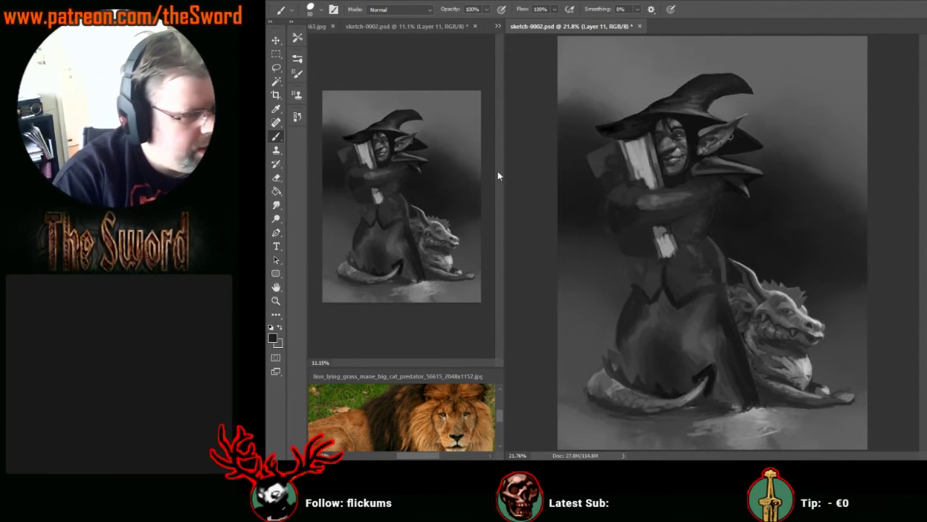
{"action": "left_click", "coordinate": [278, 68]}
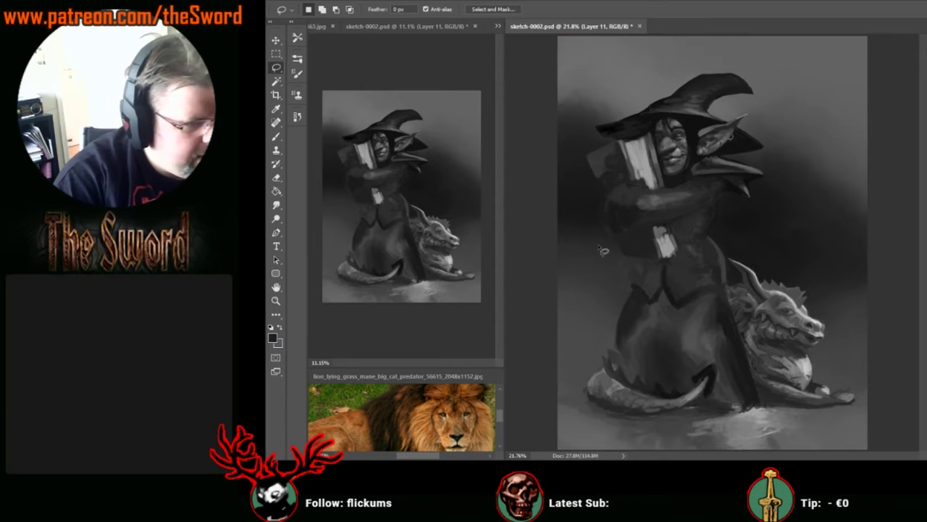
{"action": "mouse_move", "coordinate": [638, 264]}
{"action": "left_mouse_down"}
{"action": "mouse_move", "coordinate": [627, 295]}
{"action": "mouse_move", "coordinate": [615, 259]}
{"action": "left_mouse_up"}
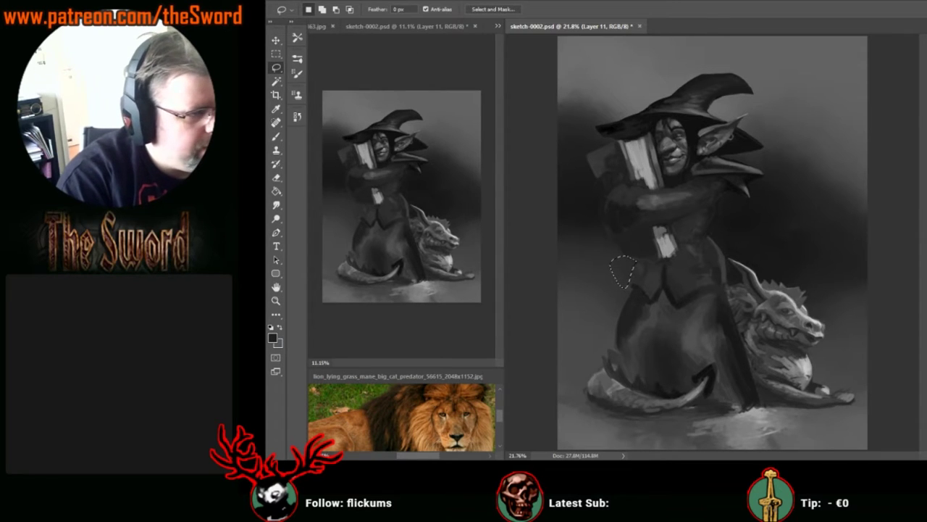
{"action": "left_click", "coordinate": [403, 1]}
{"action": "left_click", "coordinate": [411, 34]}
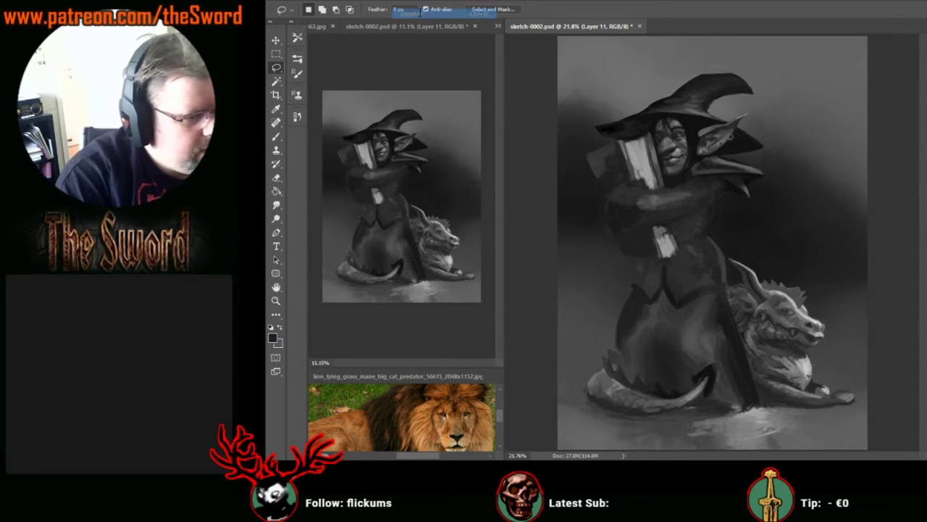
- Create a new layer and reshape the jacket's lower outer edge at the waist in grey with a 50 px brush and the Eraser
{"action": "left_click", "coordinate": [926, 297]}
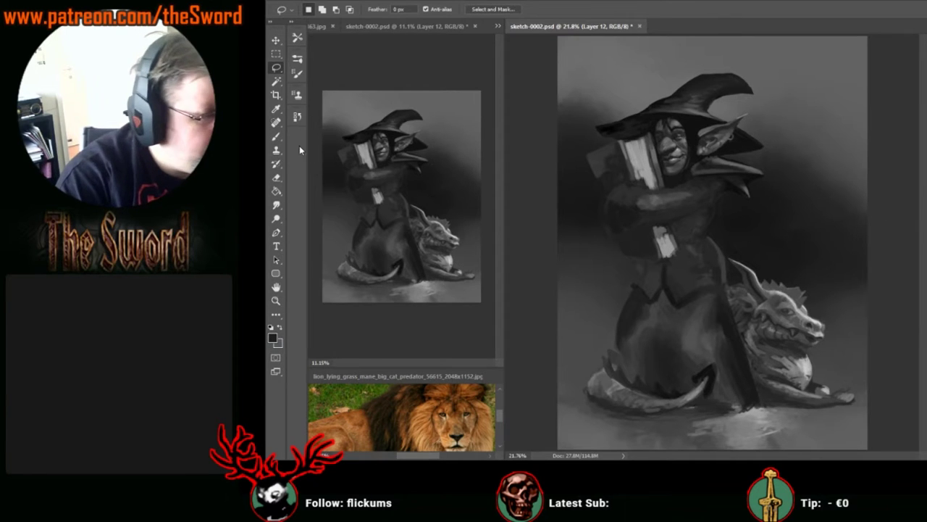
{"action": "key", "text": "b"}
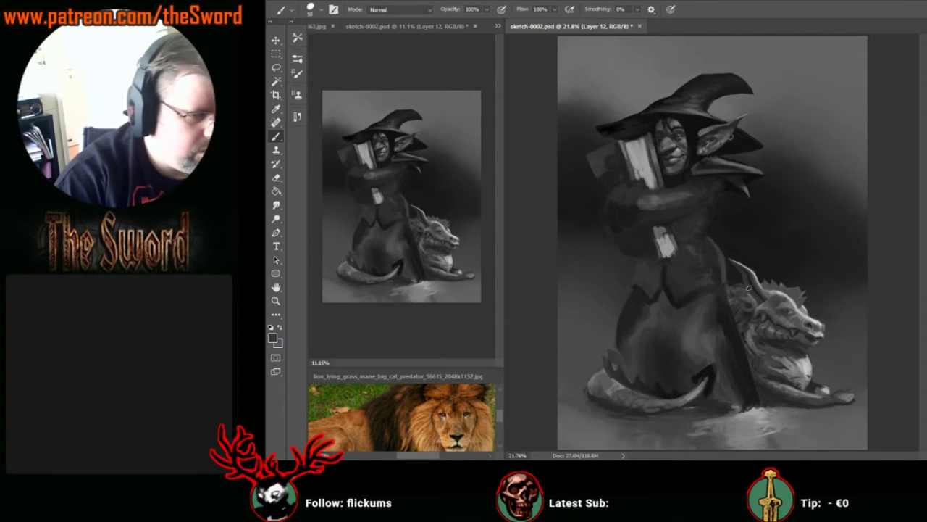
{"action": "key", "text": "ctrl+comma"}
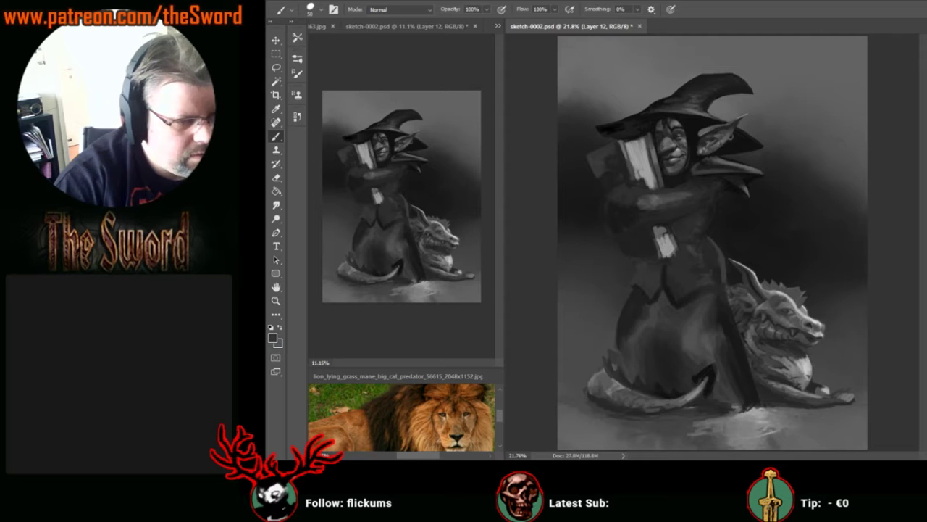
{"action": "left_click", "coordinate": [278, 179]}
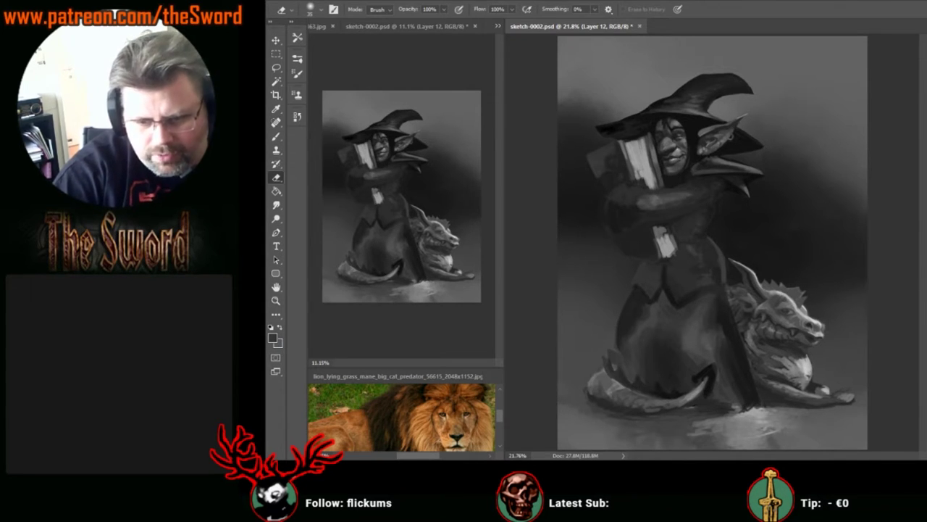
{"action": "left_click", "coordinate": [276, 136]}
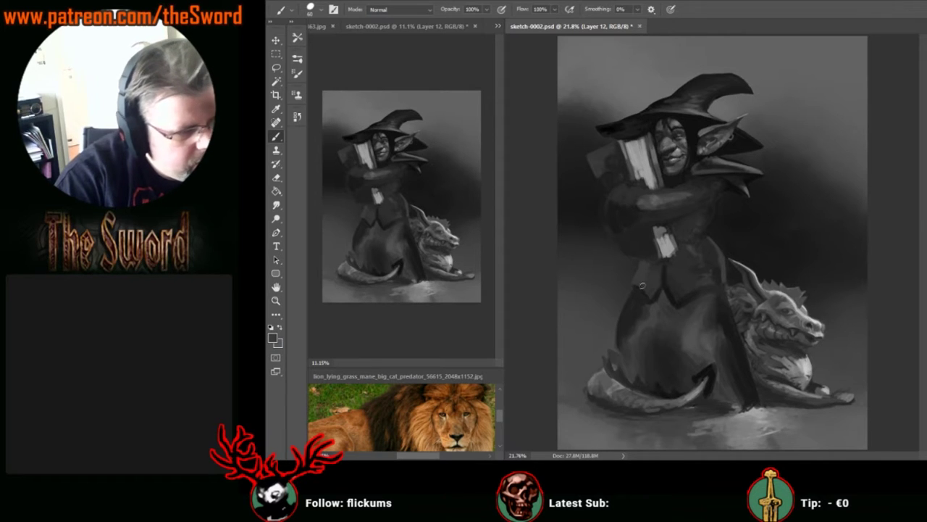
- Darken the jacket's lower front flap above the skirt with sampled dark grey, enlarging the brush from 60 px
{"action": "left_click", "coordinate": [705, 213], "text": "alt"}
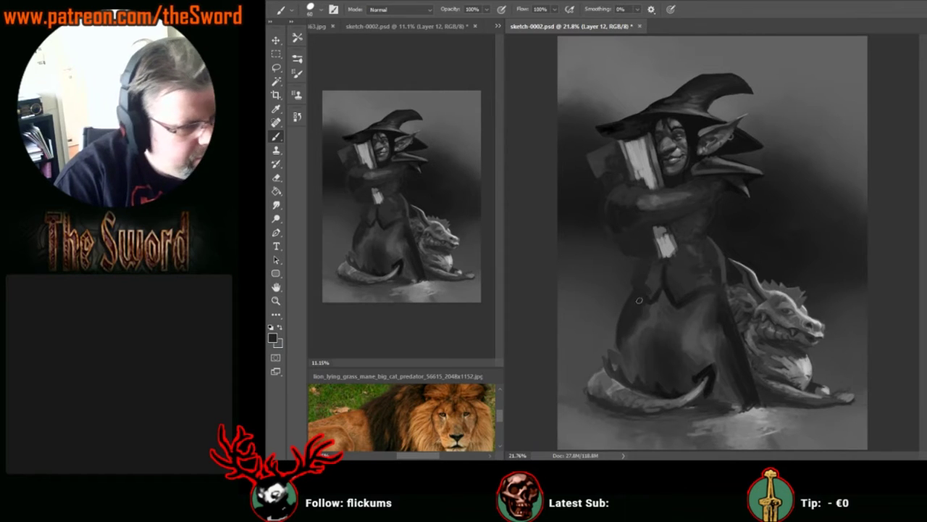
{"action": "key", "text": "bracketright"}
{"action": "key", "text": "bracketright"}
{"action": "key", "text": "bracketright"}
{"action": "left_click_drag", "start_coordinate": [654, 275], "coordinate": [653, 285]}
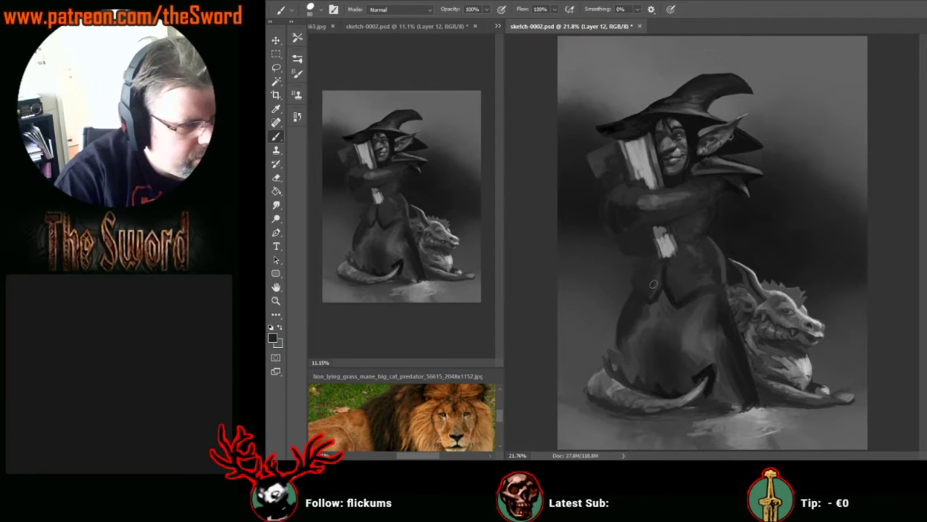
- Refine the jacket's dark centre seam and lower front flap, varying the brush between 45 and 80 px
{"action": "key", "text": "bracketleft"}
{"action": "key", "text": "bracketleft"}
{"action": "key", "text": "bracketleft"}
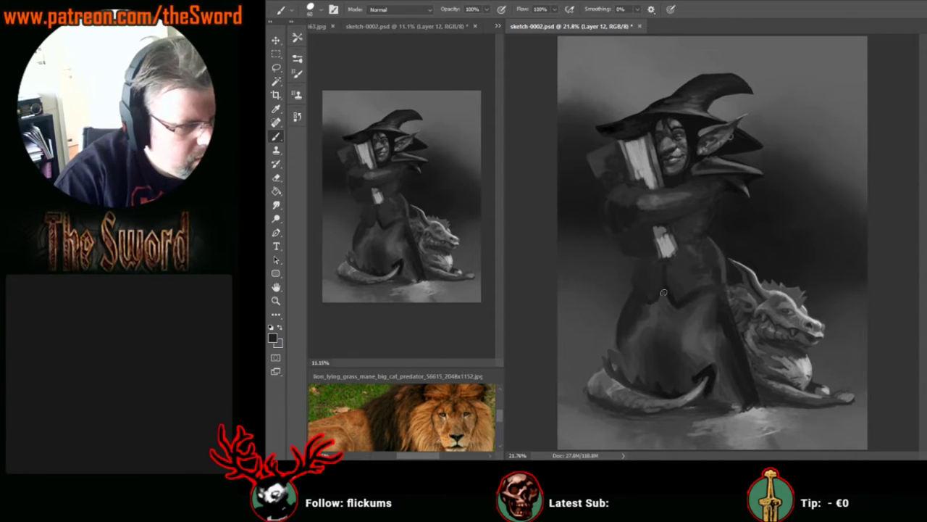
{"action": "left_click_drag", "start_coordinate": [664, 293], "coordinate": [658, 290]}
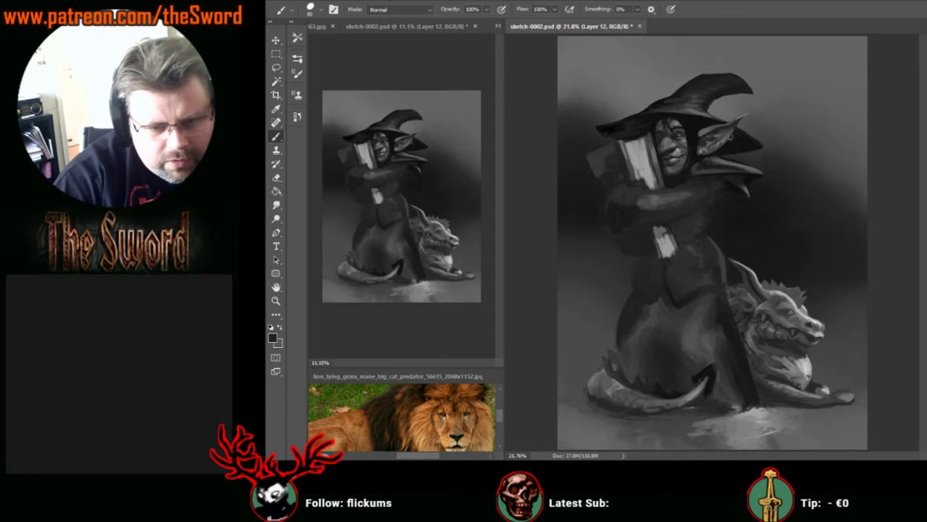
{"action": "key", "text": "bracketleft"}
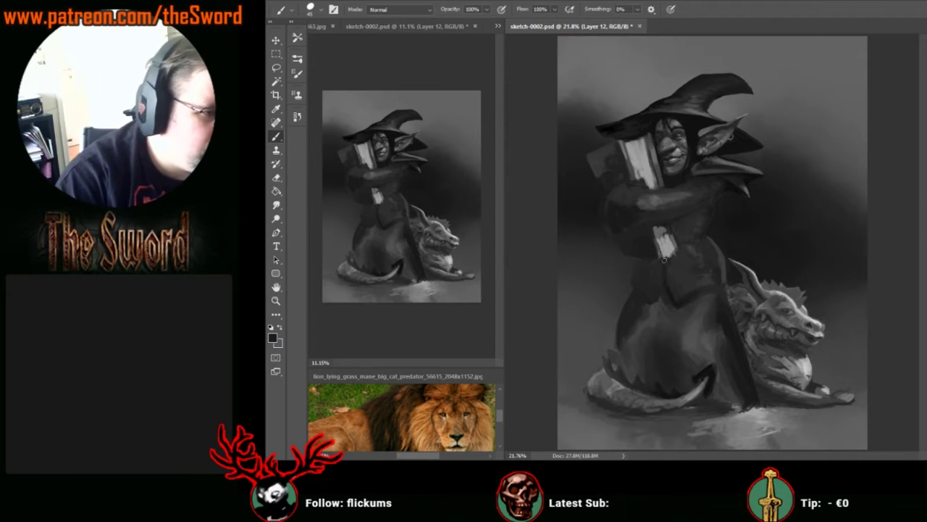
{"action": "key", "text": "bracketleft"}
{"action": "key", "text": "bracketright"}
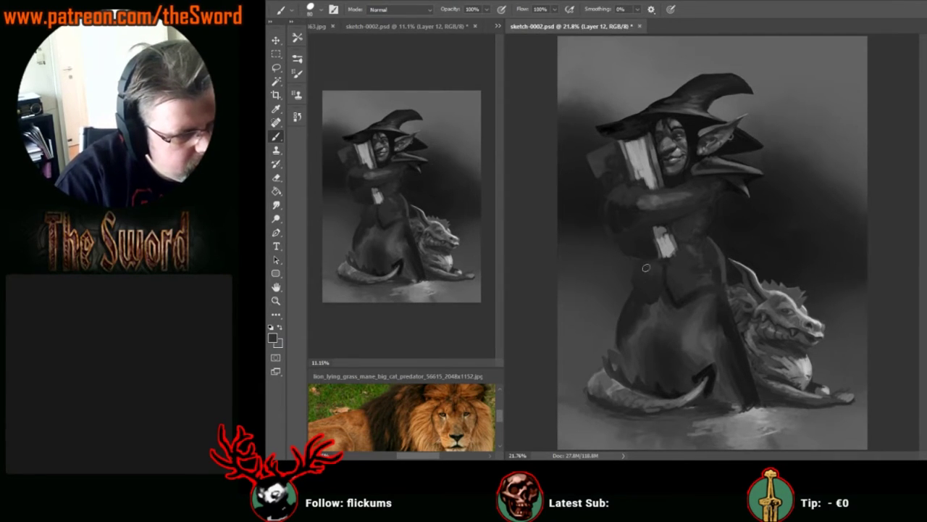
- Try to paint lighter grey strokes on the jacket's lower flap at the waist with sampled grey and a 45 to 70 px brush
{"action": "key", "text": "["}
{"action": "left_click", "coordinate": [684, 290], "text": "alt"}
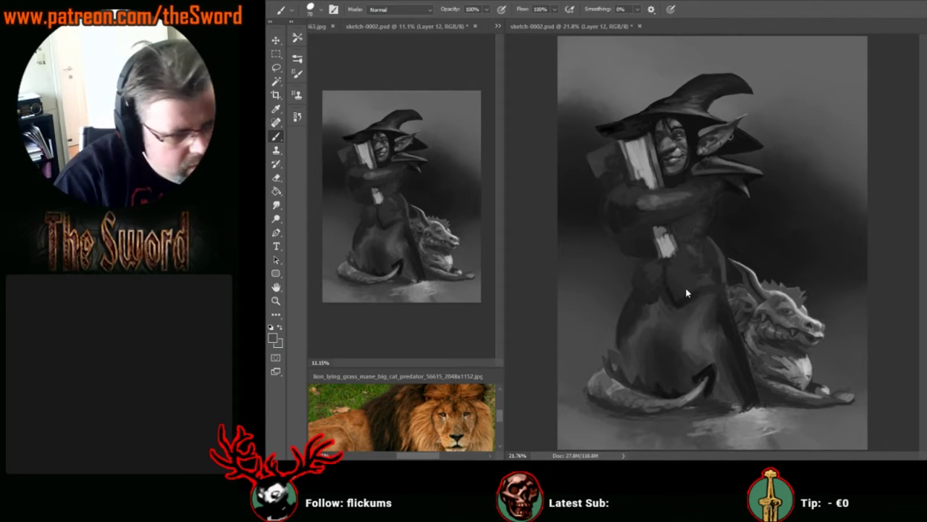
{"action": "key", "text": "bracketleft"}
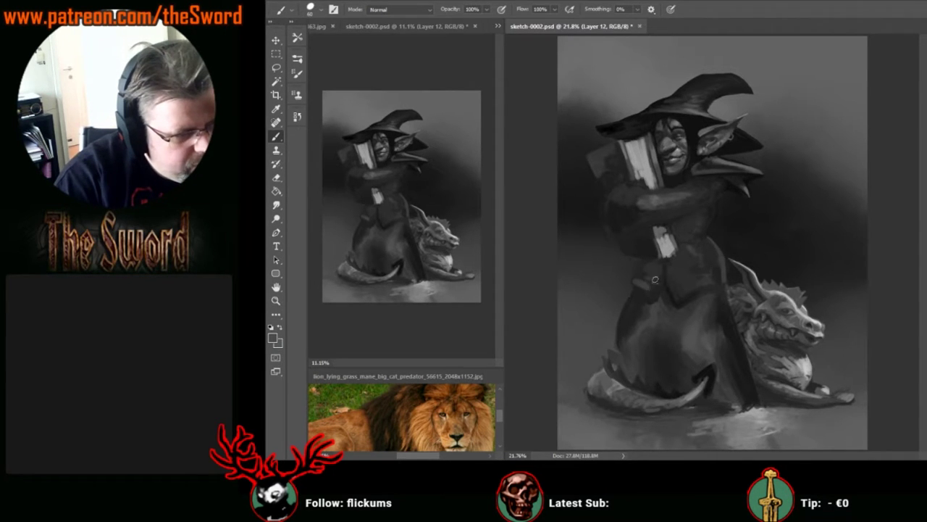
{"action": "key", "text": "bracketleft"}
{"action": "key", "text": "bracketleft"}
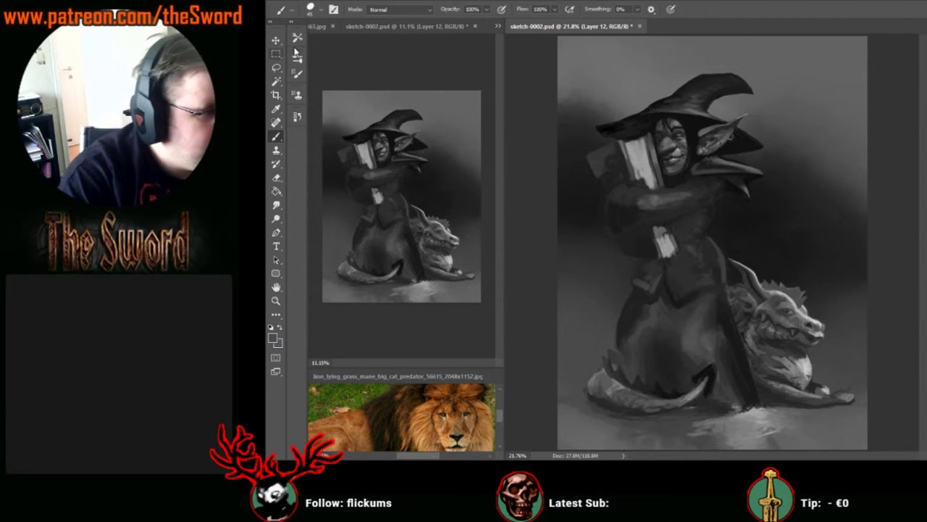
- Revert the painting to an earlier history state to discard the latest brush strokes on the jacket's waist
{"action": "left_click", "coordinate": [297, 116]}
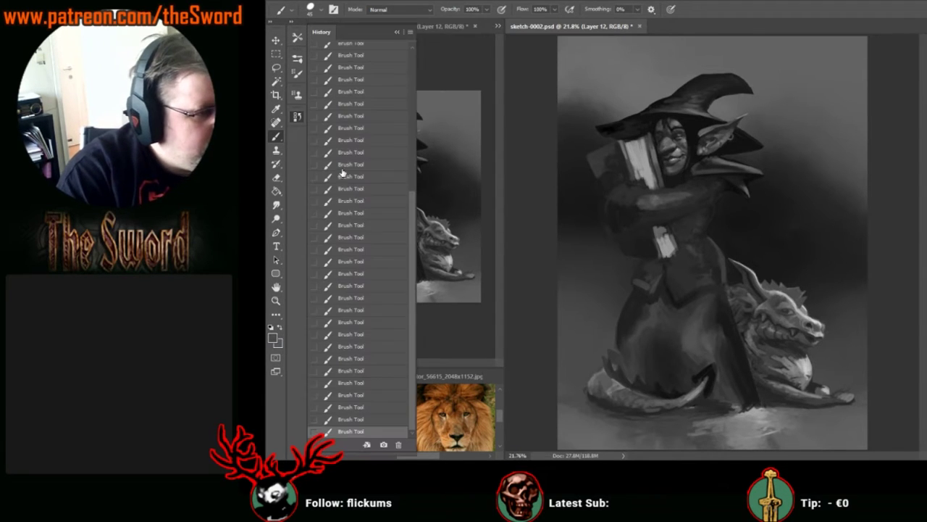
{"action": "left_click", "coordinate": [364, 384]}
{"action": "left_click", "coordinate": [360, 287]}
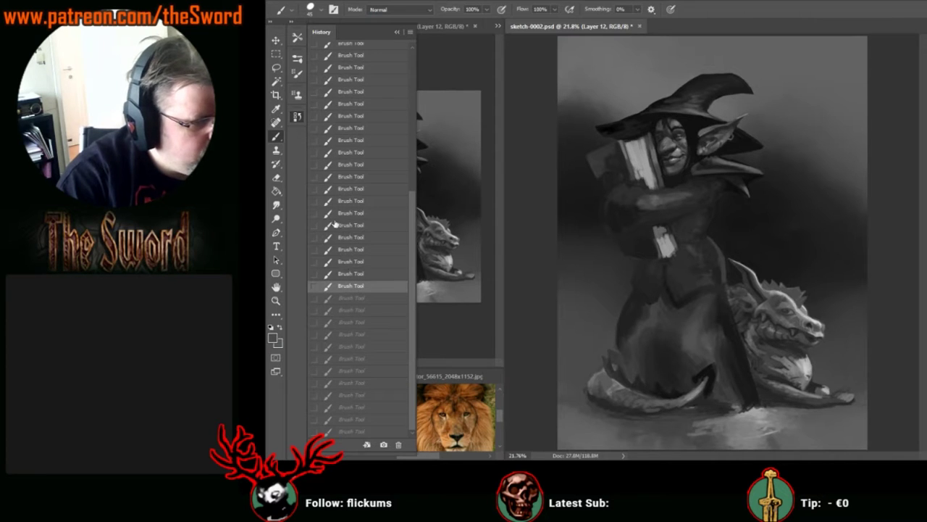
{"action": "left_click", "coordinate": [299, 116]}
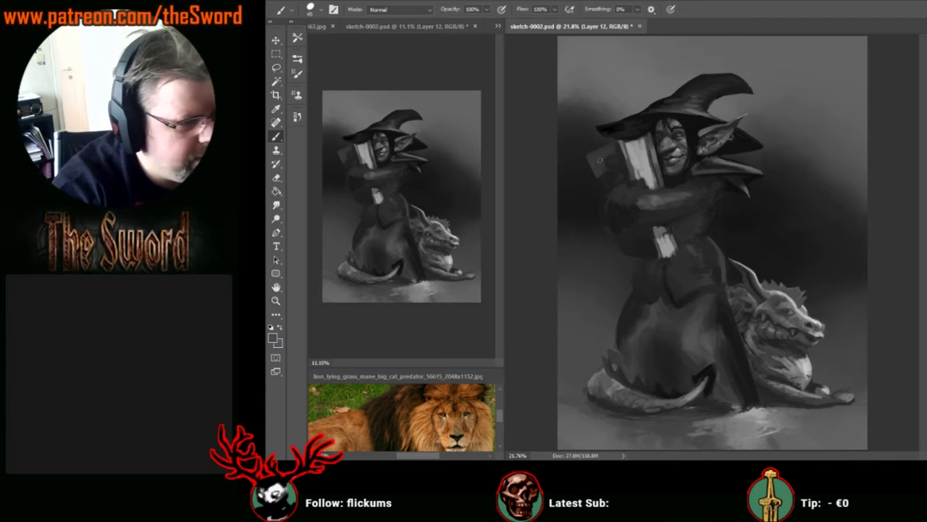
- Darken the book's outer cover beside the arm with sampled dark grey, enlarging the brush to 150 px
{"action": "key", "text": "]"}
{"action": "key", "text": "]"}
{"action": "key", "text": "]"}
{"action": "key", "text": "]"}
{"action": "key", "text": "]"}
{"action": "left_click", "coordinate": [613, 168], "text": "alt"}
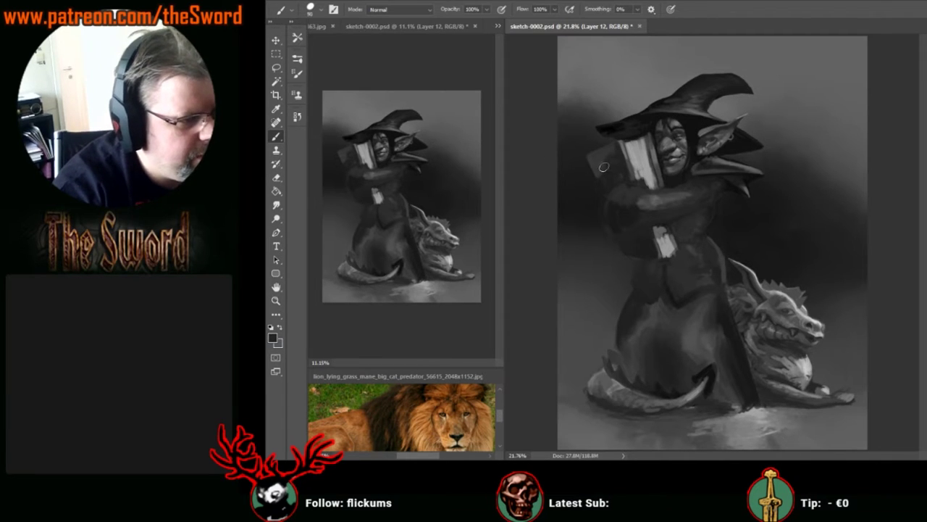
{"action": "key", "text": "bracketright"}
{"action": "key", "text": "bracketright"}
{"action": "key", "text": "bracketright"}
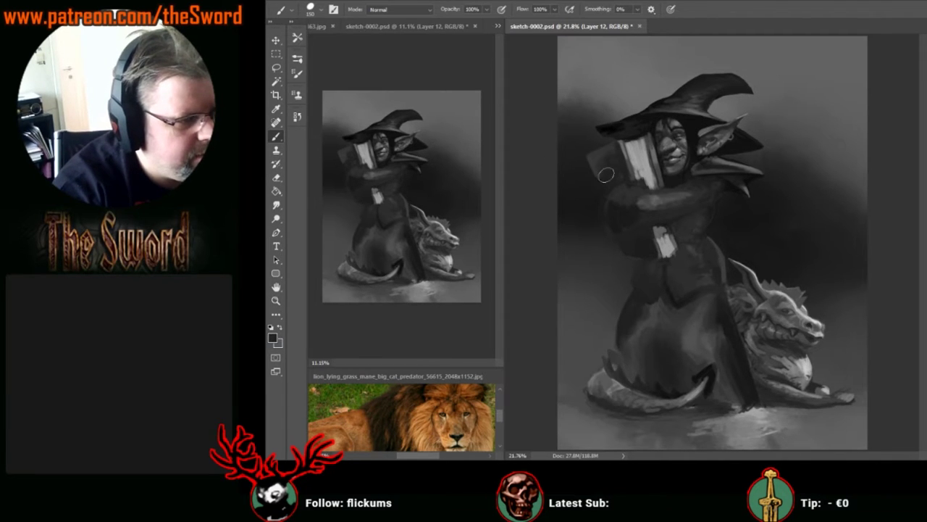
- Even out the tone and edges of the book's outer cover in dark grey with a 50 to 100 px brush
{"action": "key", "text": "bracketleft"}
{"action": "key", "text": "bracketleft"}
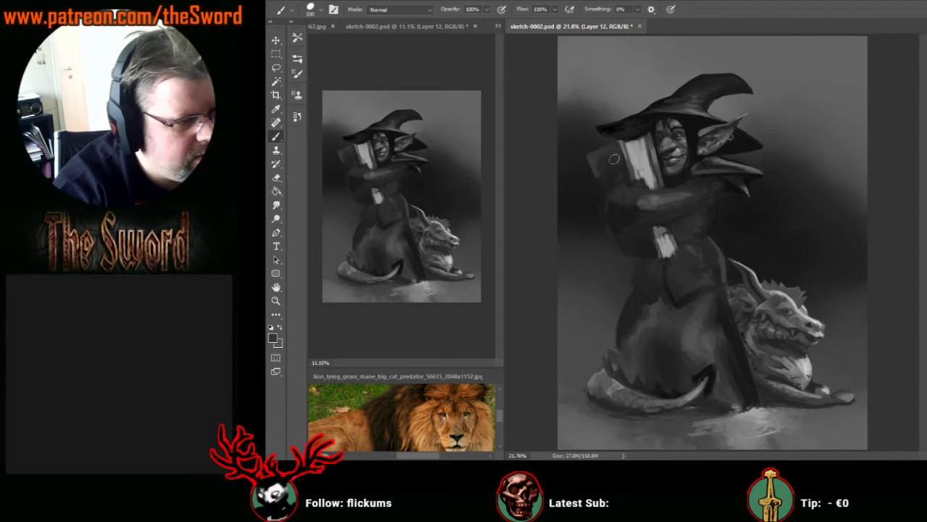
{"action": "key", "text": "bracketleft"}
{"action": "key", "text": "bracketleft"}
{"action": "key", "text": "bracketleft"}
{"action": "key", "text": "bracketleft"}
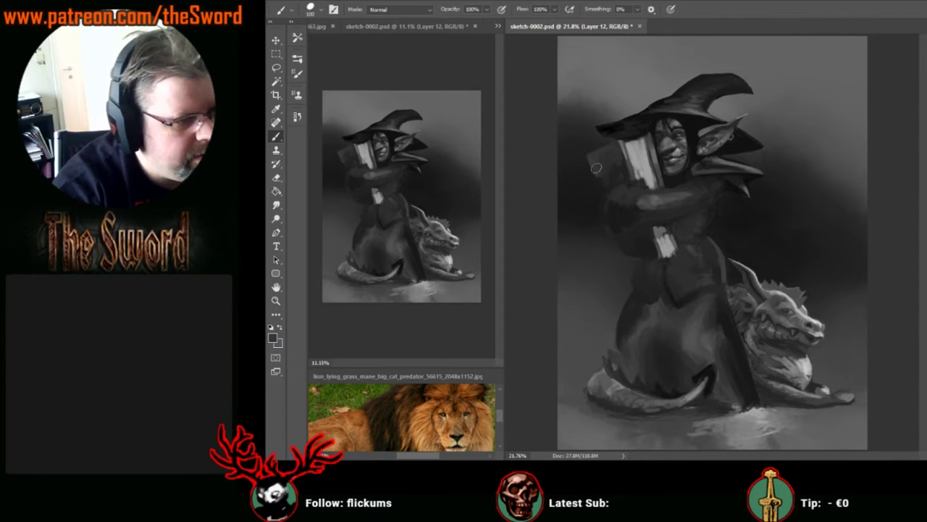
{"action": "key", "text": "bracketleft"}
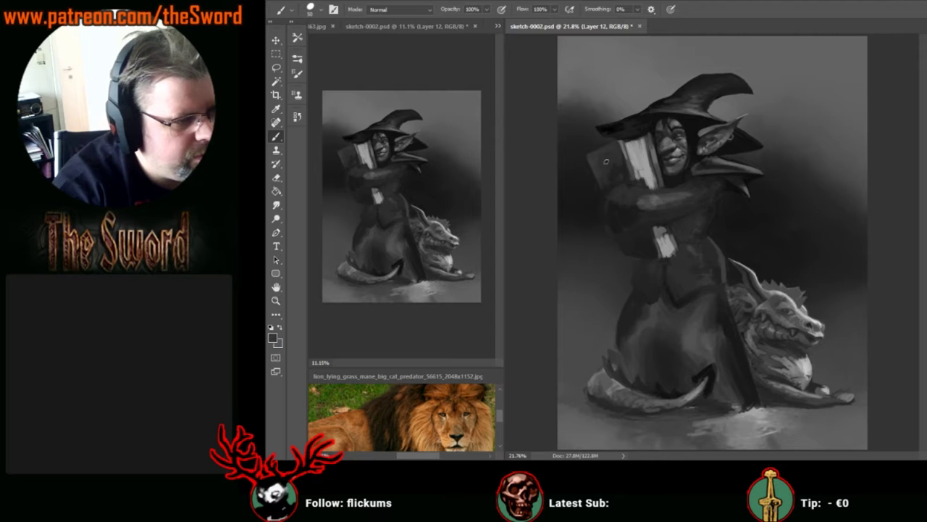
{"action": "key", "text": "bracketright"}
{"action": "key", "text": "bracketright"}
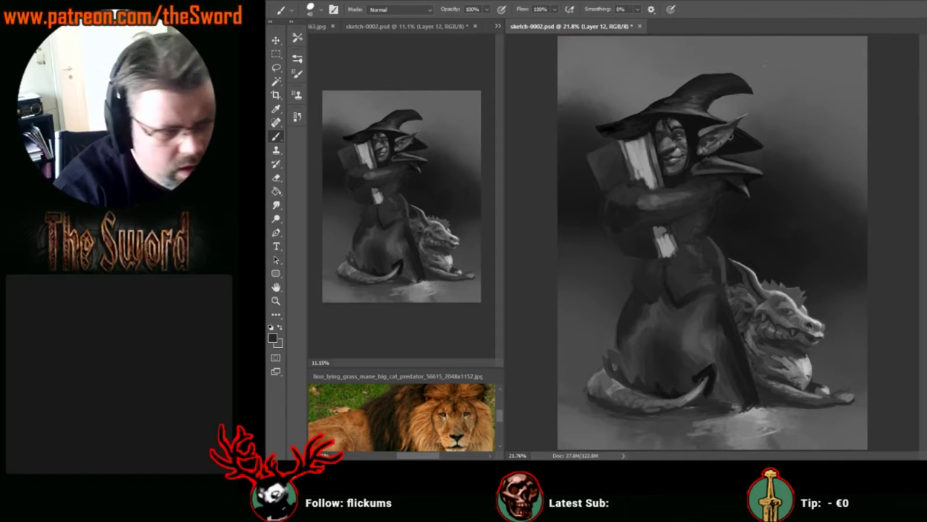
- Paint dark strokes along the face's shadowed edge next to the book with a 20 to 35 px brush
{"action": "left_click", "coordinate": [275, 301]}
{"action": "left_click_drag", "start_coordinate": [661, 152], "coordinate": [724, 151]}
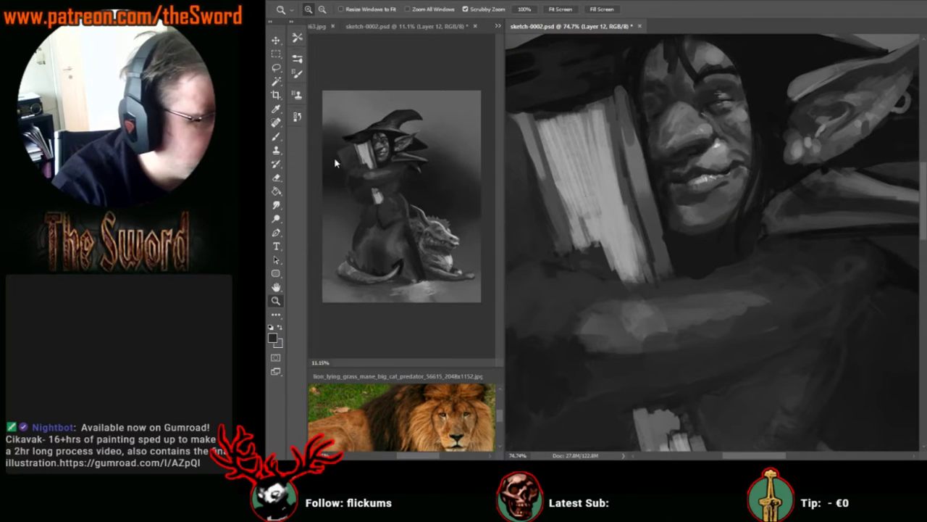
{"action": "left_click", "coordinate": [276, 136]}
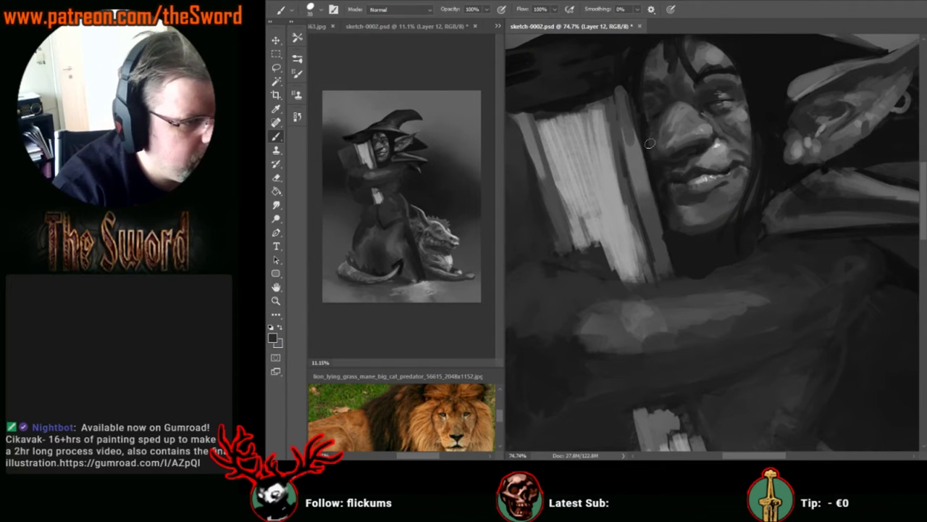
{"action": "key", "text": "bracketleft"}
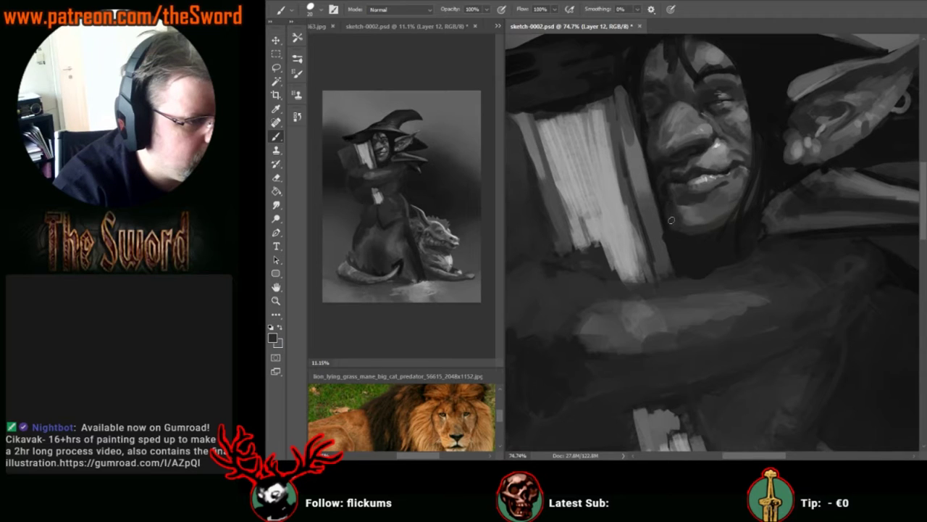
{"action": "key", "text": "bracketright"}
{"action": "key", "text": "bracketright"}
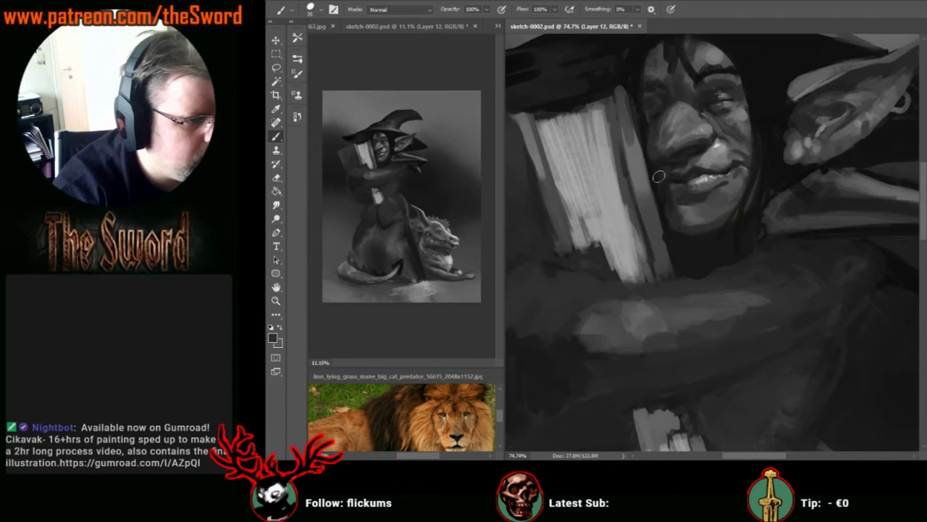
- Deepen the shadow from the cheek to the eye beside the book with sampled dark tones and a 25 to 60 px brush
{"action": "left_click", "coordinate": [701, 245], "text": "alt"}
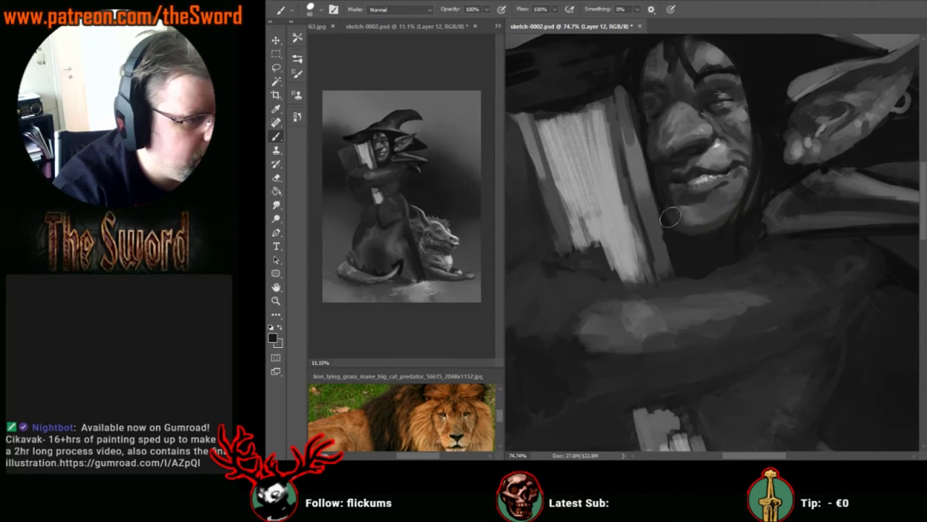
{"action": "left_click", "coordinate": [675, 174], "text": "alt"}
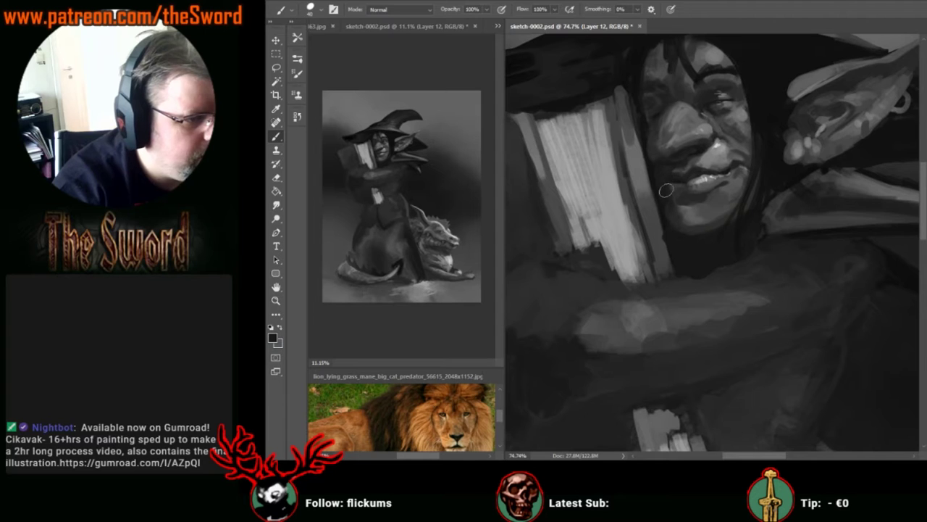
{"action": "key", "text": "bracketleft"}
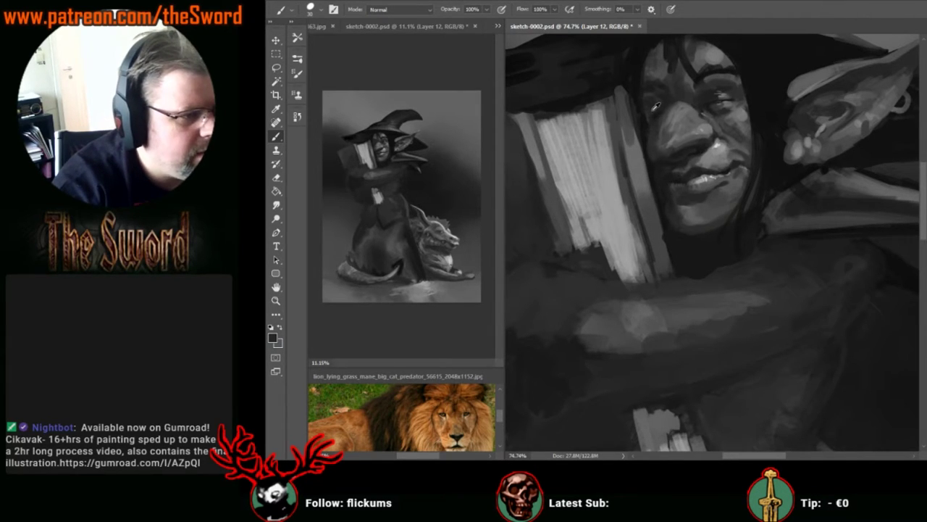
{"action": "key", "text": "bracketright"}
{"action": "key", "text": "bracketright"}
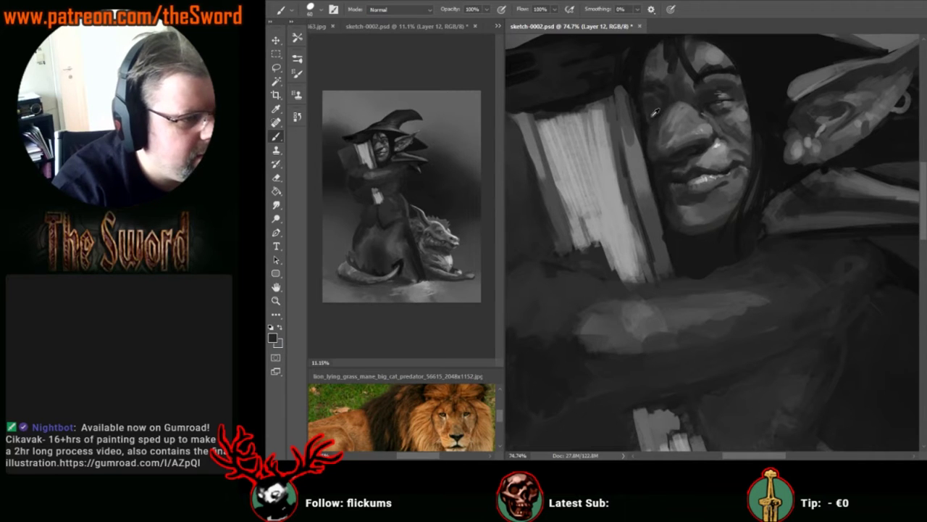
{"action": "key", "text": "bracketright"}
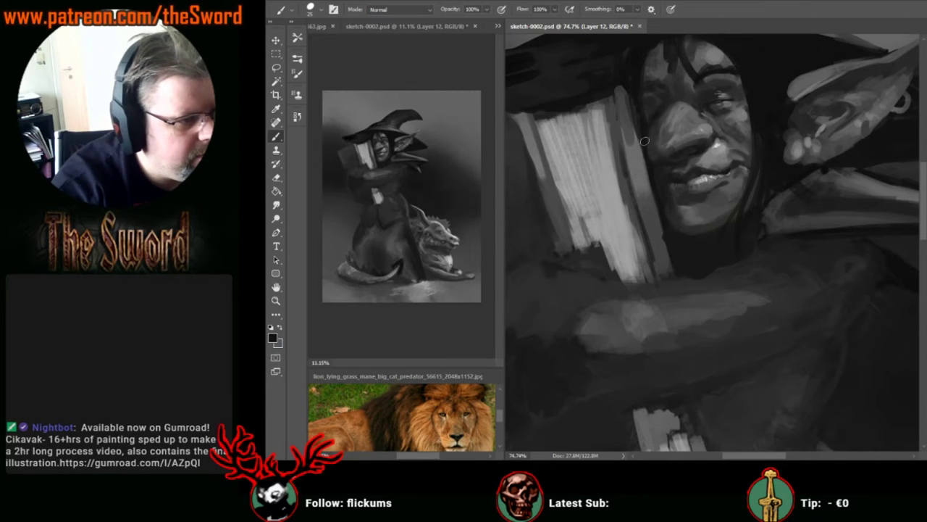
{"action": "key", "text": "bracketleft"}
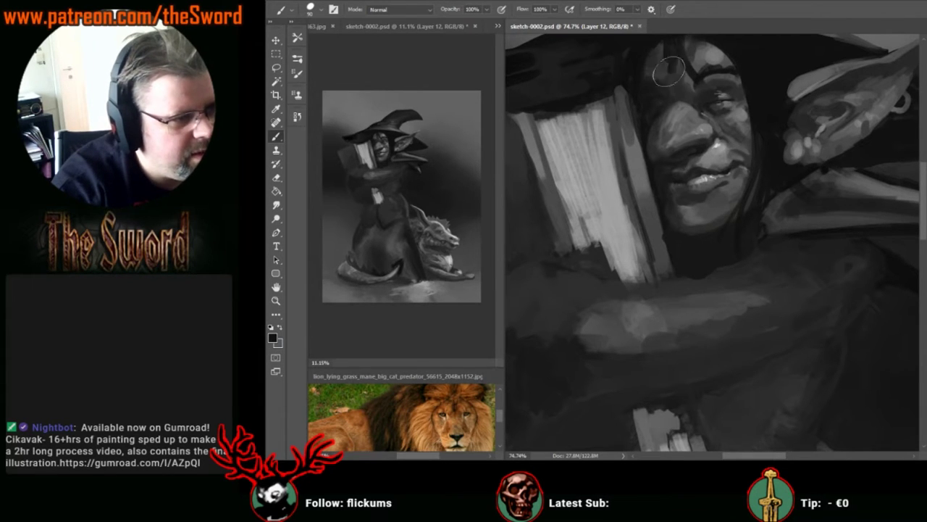
- Darken the shadowed side of the face around the mouth and jaw in near-black, reducing the brush to 15 px
{"action": "mouse_move", "coordinate": [693, 183]}
{"action": "left_mouse_down"}
{"action": "mouse_move", "coordinate": [703, 243]}
{"action": "mouse_move", "coordinate": [716, 261]}
{"action": "left_mouse_up"}
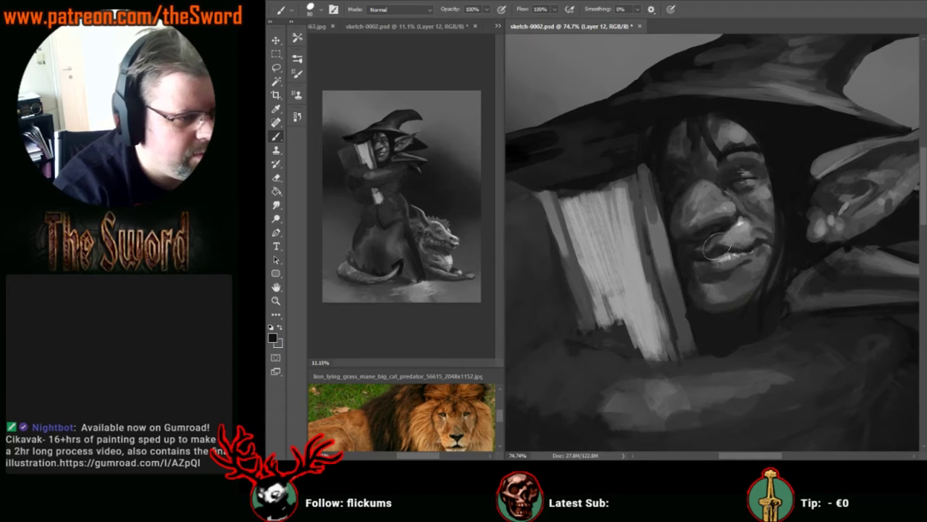
{"action": "key", "text": "bracketleft"}
{"action": "key", "text": "bracketleft"}
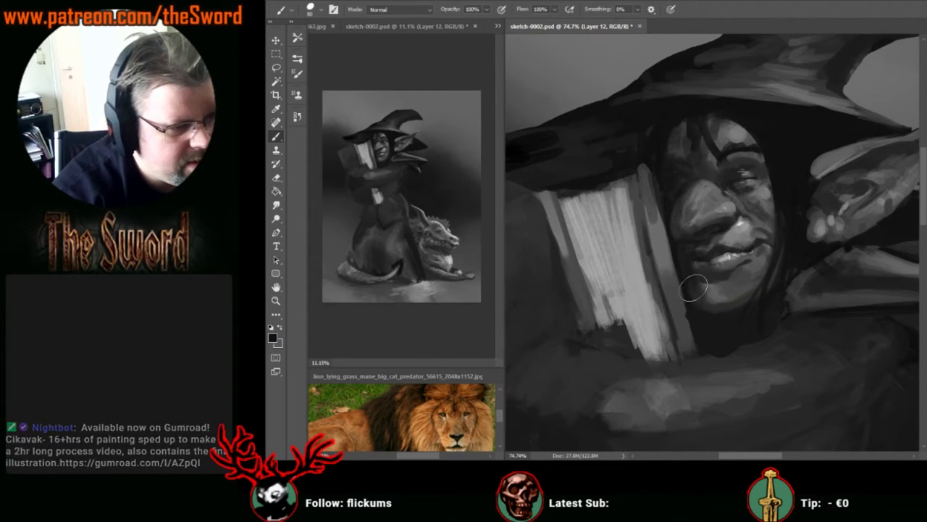
{"action": "key", "text": "bracketleft"}
{"action": "key", "text": "bracketleft"}
{"action": "key", "text": "bracketleft"}
{"action": "key", "text": "bracketleft"}
{"action": "key", "text": "bracketleft"}
{"action": "key", "text": "bracketleft"}
{"action": "key", "text": "bracketleft"}
{"action": "key", "text": "bracketleft"}
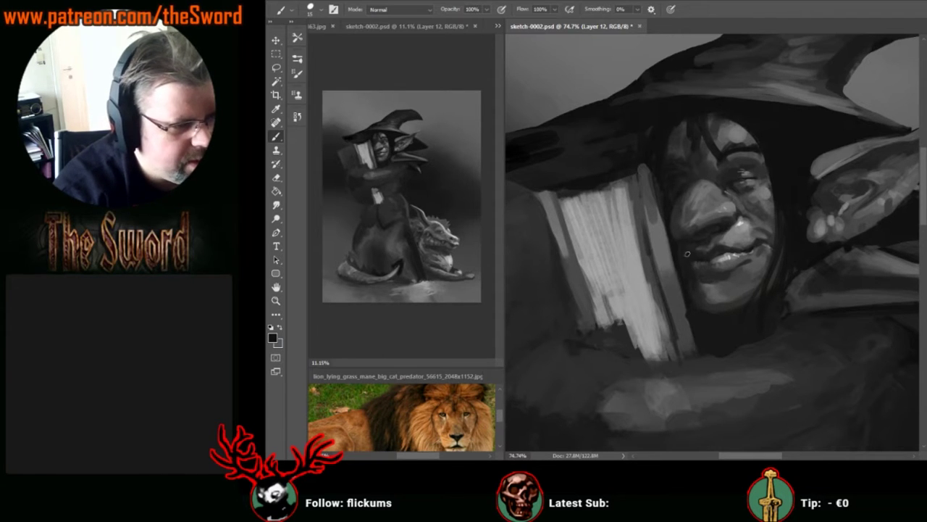
- Refine the shadowed forehead and brow in sampled grey with a 15 to 30 px brush
{"action": "left_click", "coordinate": [682, 148], "text": "alt"}
{"action": "key", "text": "bracketright"}
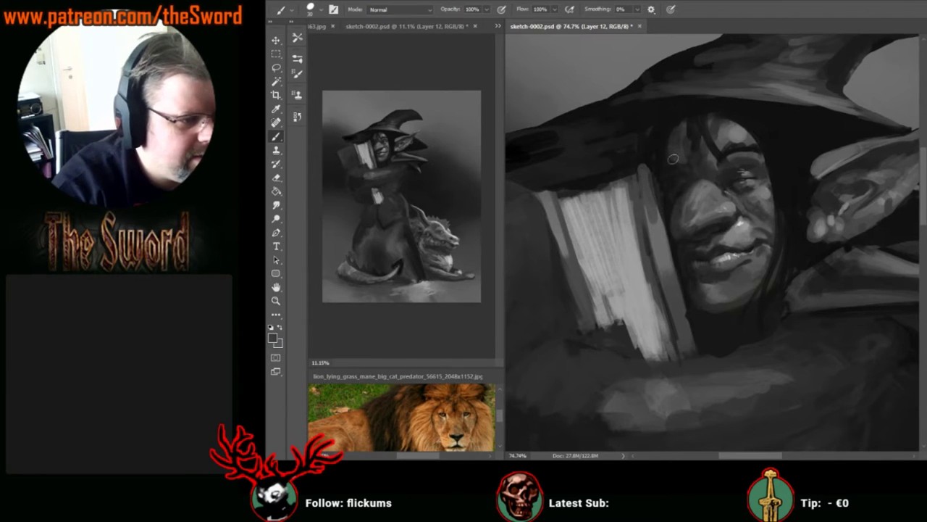
{"action": "key", "text": "bracketleft"}
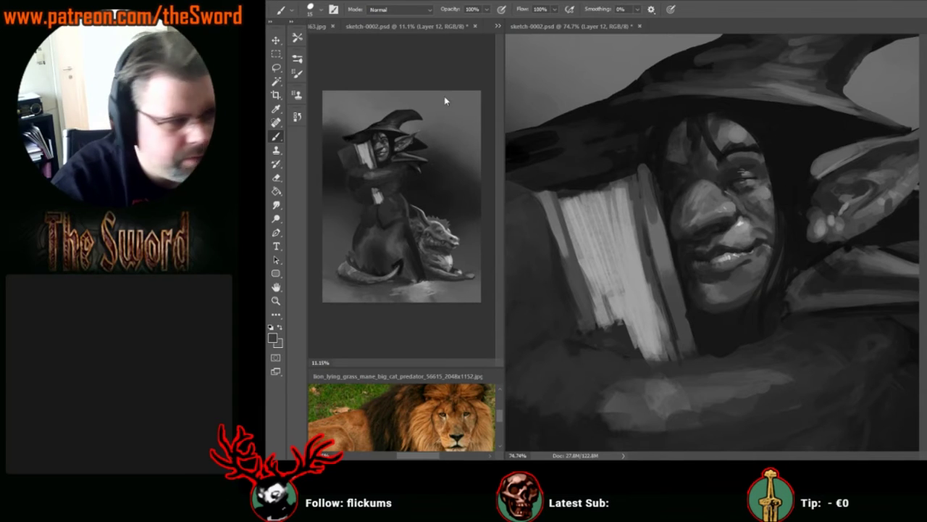
- Revert the reference image to its opened state to remove the stray brush stroke
{"action": "left_click", "coordinate": [297, 117]}
{"action": "left_click", "coordinate": [343, 70]}
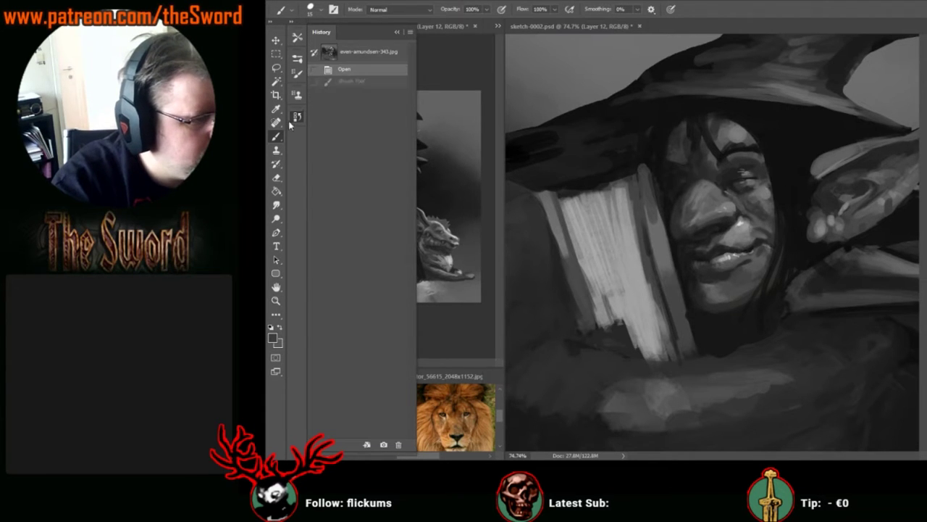
{"action": "left_click", "coordinate": [276, 300]}
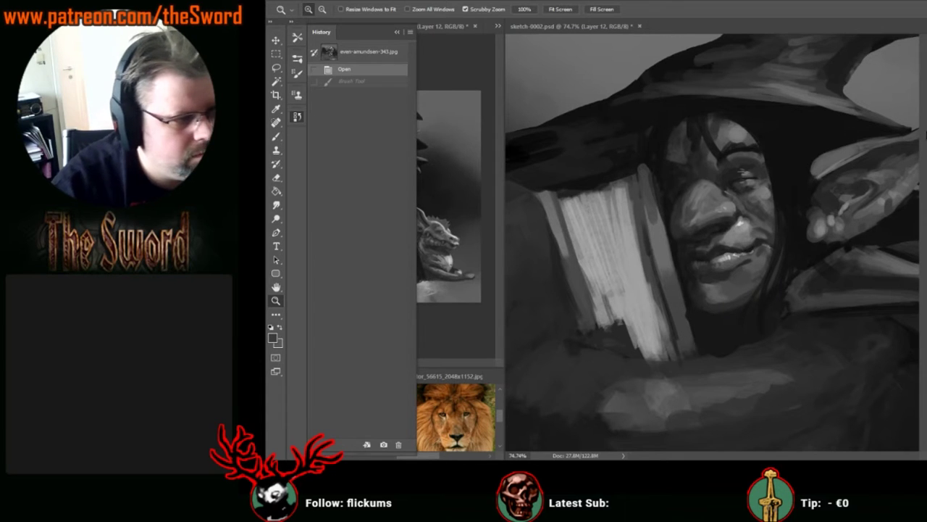
{"action": "left_click", "coordinate": [304, 120]}
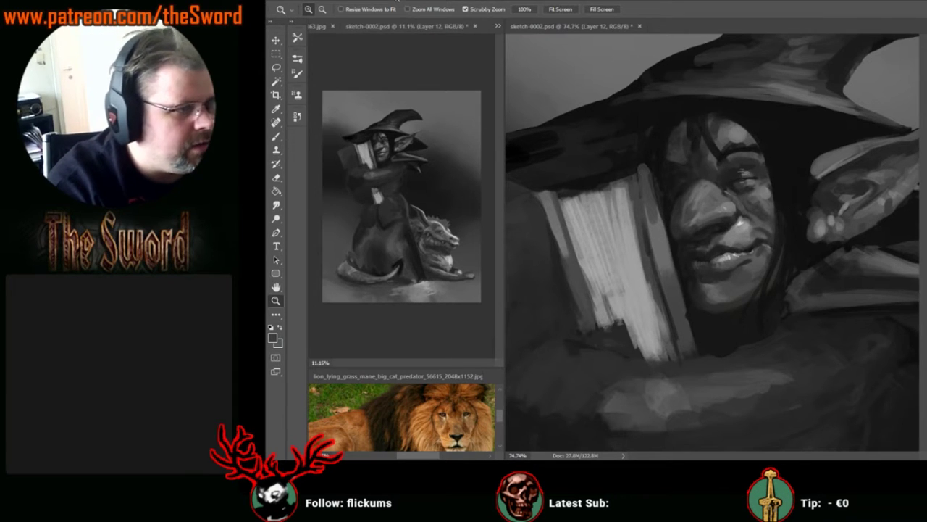
- Try to flip the canvas horizontally
{"action": "left_click", "coordinate": [312, 0]}
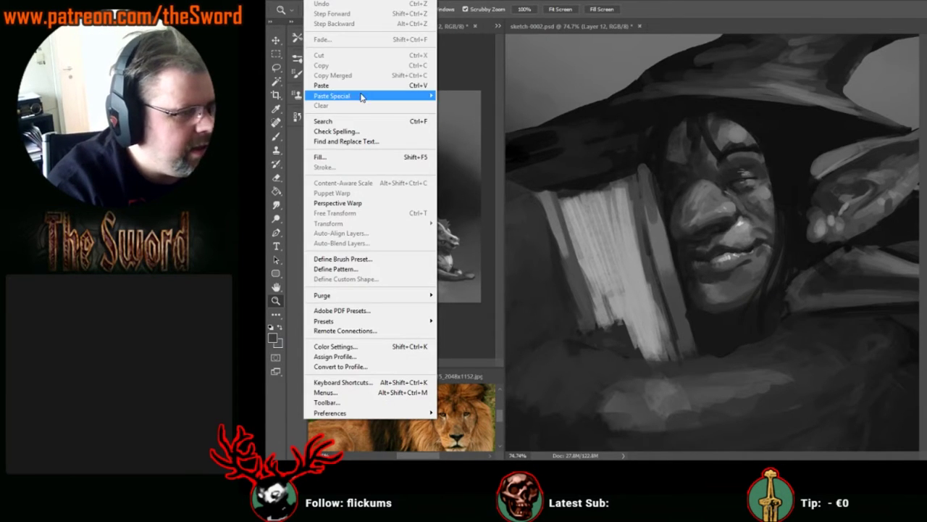
{"action": "mouse_move", "coordinate": [336, 2]}
{"action": "mouse_move", "coordinate": [358, 92]}
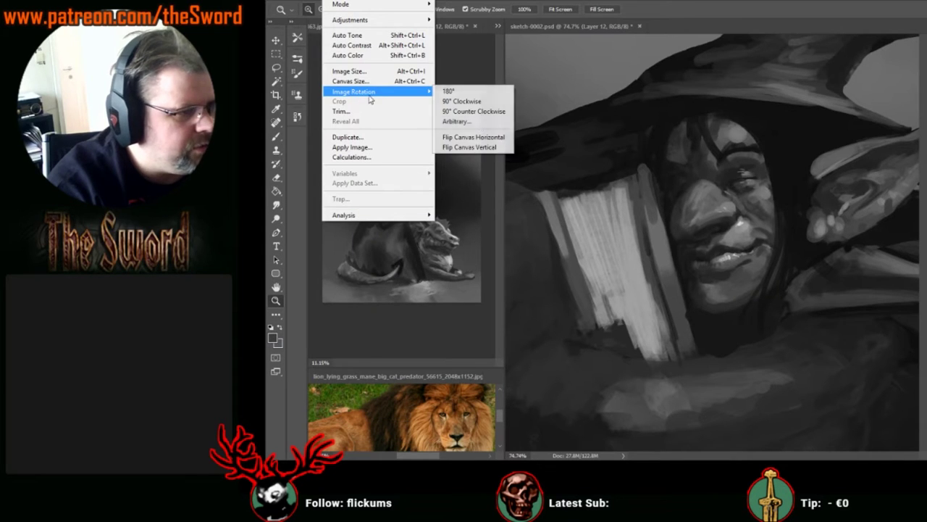
{"action": "left_click", "coordinate": [472, 140]}
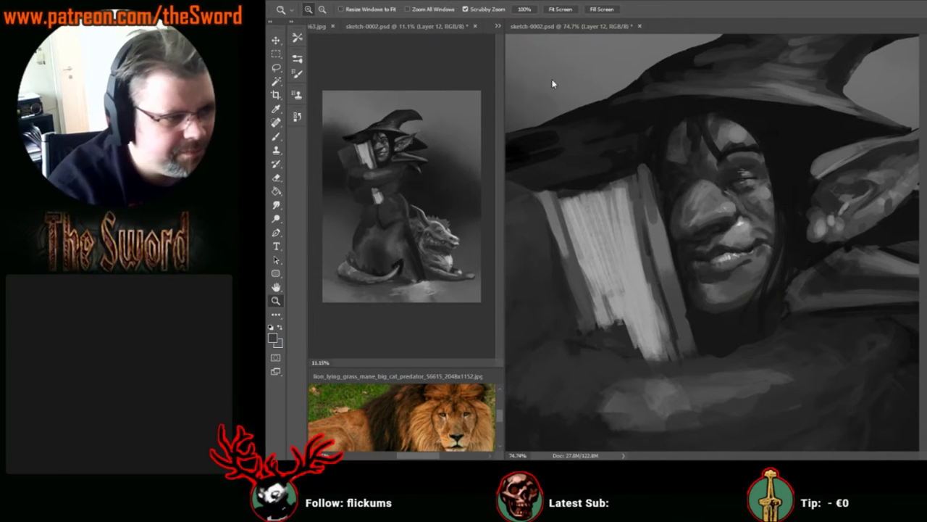
- Refine the shadowed cheek and side of the nose beside the book with sampled greys and a 20 to 40 px brush
{"action": "left_click", "coordinate": [543, 26]}
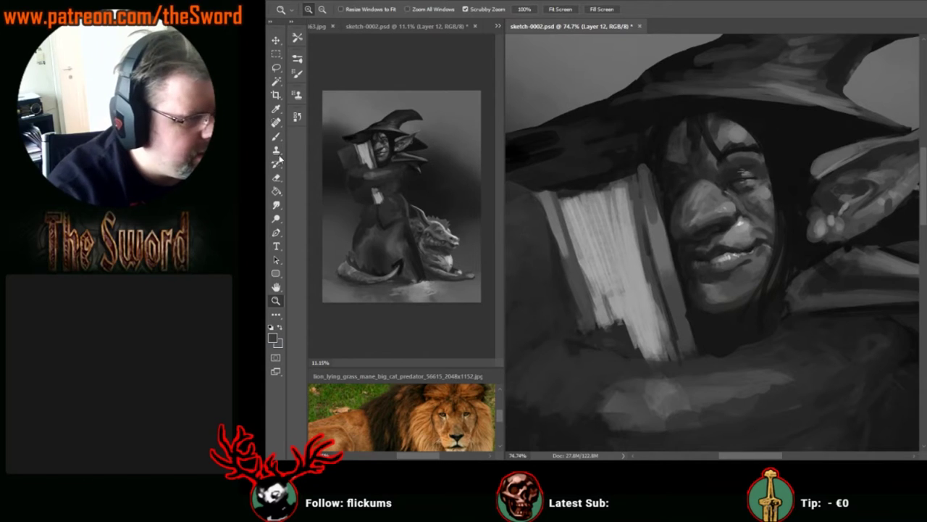
{"action": "left_click", "coordinate": [276, 138]}
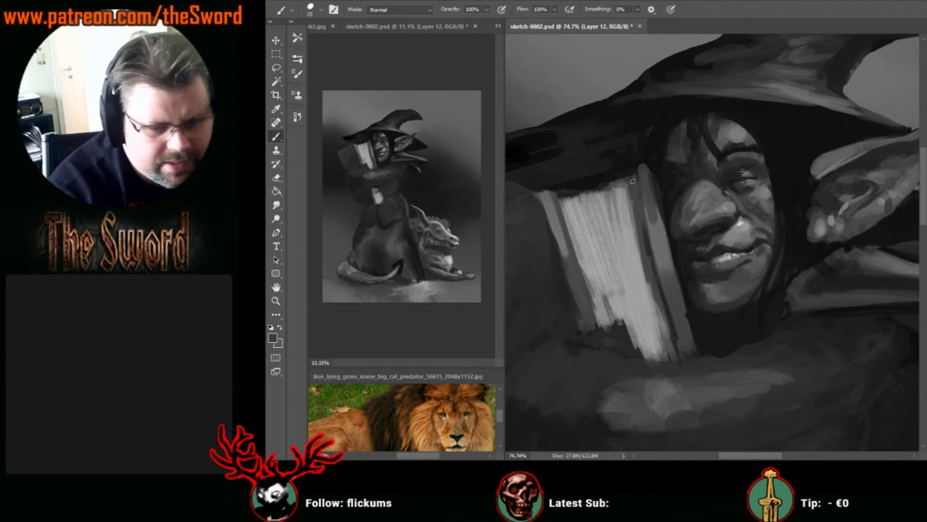
{"action": "left_click", "coordinate": [702, 184], "text": "alt"}
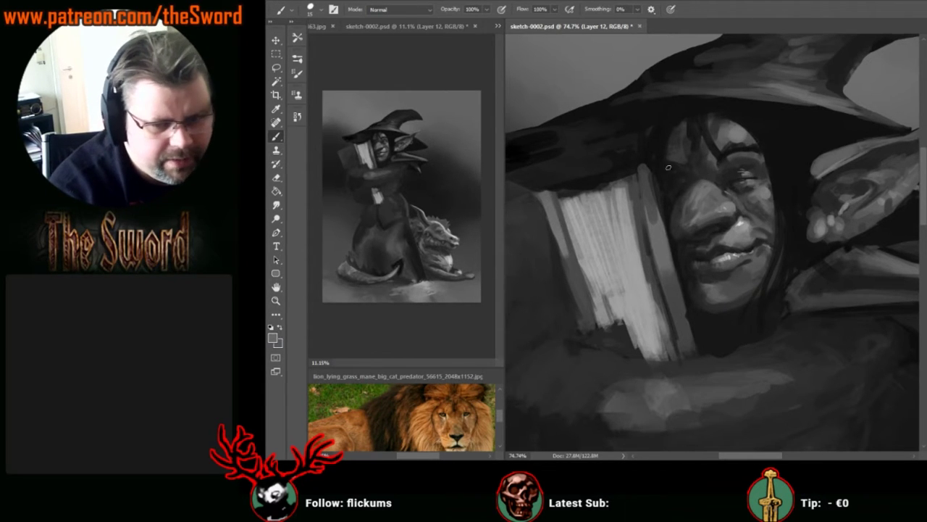
{"action": "key", "text": "bracketright"}
{"action": "key", "text": "bracketright"}
{"action": "key", "text": "bracketright"}
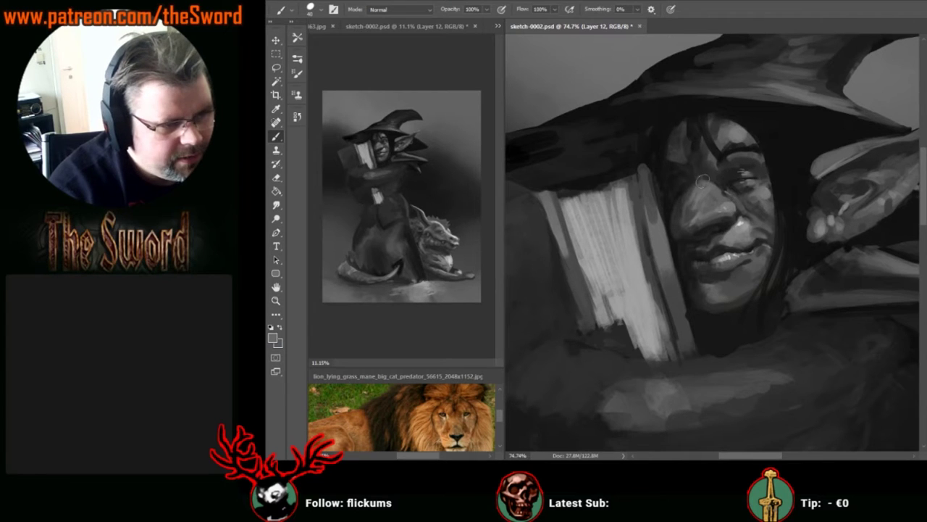
{"action": "key", "text": "bracketleft"}
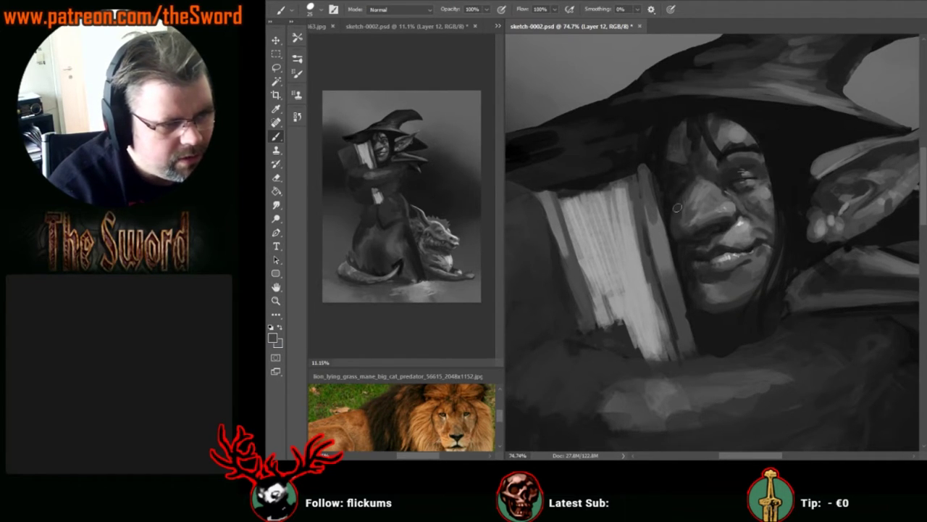
{"action": "left_click_drag", "start_coordinate": [678, 203], "coordinate": [686, 190]}
{"action": "left_click", "coordinate": [682, 212], "text": "alt"}
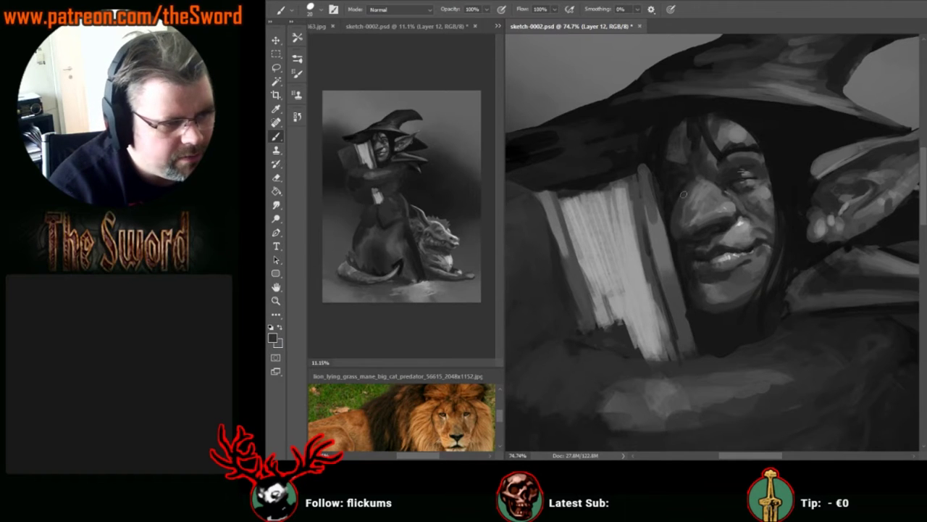
{"action": "key", "text": "bracketleft"}
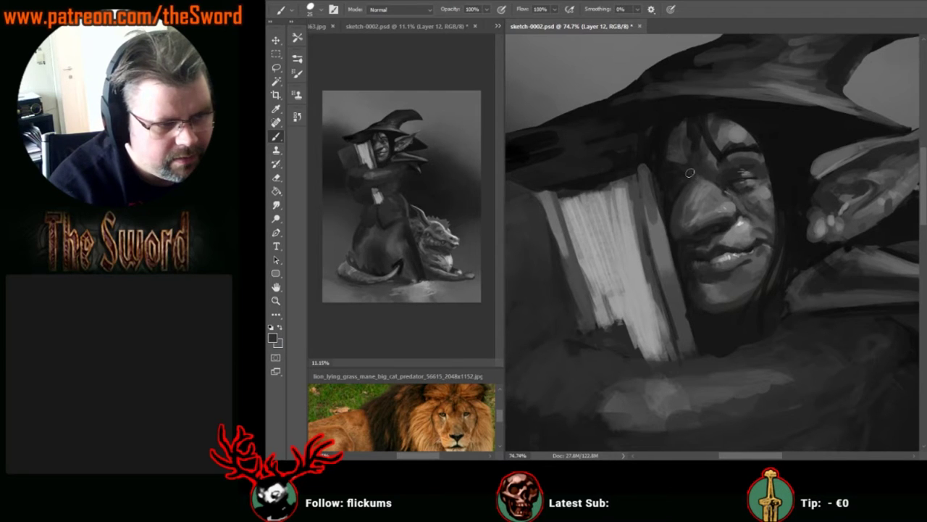
- Blend the shadowed eye socket and brow above the nose in sampled dark tones with a 30 to 45 px brush
{"action": "key", "text": "bracketright"}
{"action": "key", "text": "bracketright"}
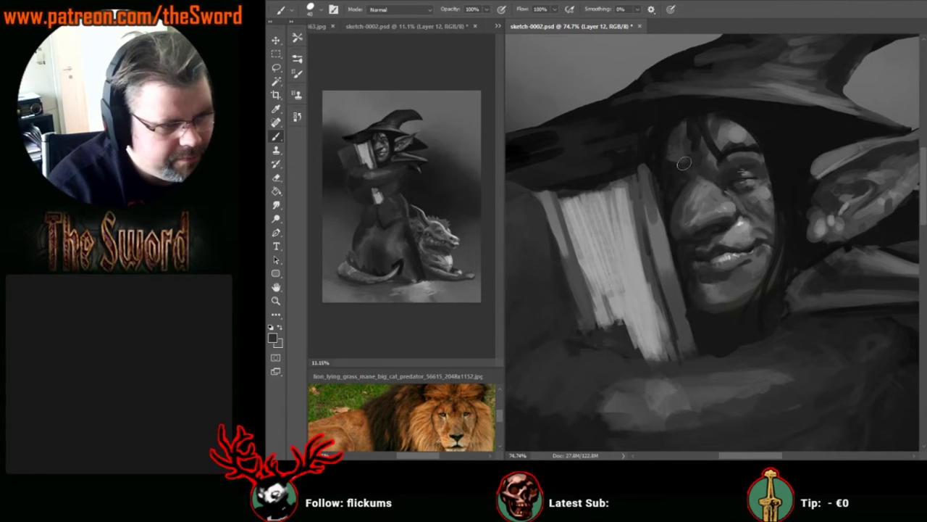
{"action": "key", "text": "bracketleft"}
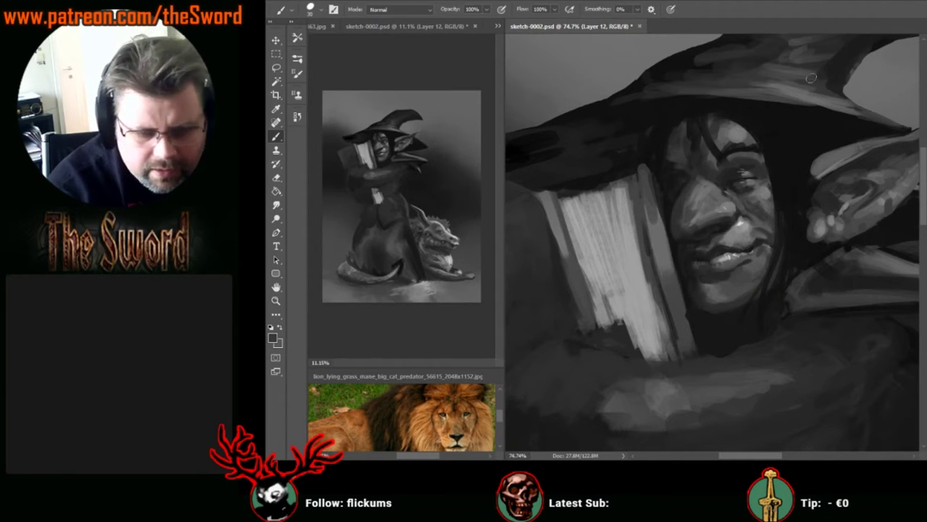
{"action": "left_click", "coordinate": [706, 172], "text": "alt"}
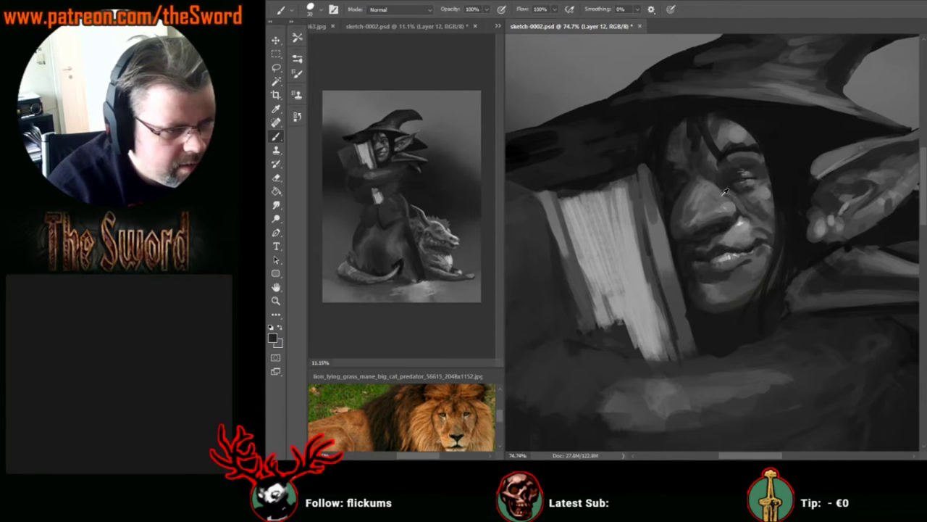
{"action": "left_click", "coordinate": [693, 186], "text": "alt"}
{"action": "key", "text": "bracketright"}
{"action": "key", "text": "bracketright"}
{"action": "key", "text": "bracketright"}
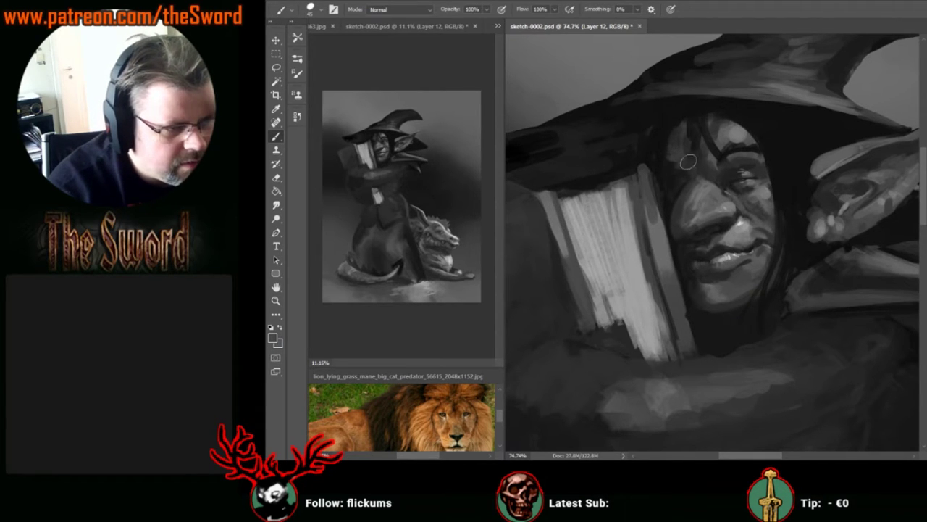
- Paint over the bright eyelid highlights of the lit eye in sampled dark greys, reducing the brush to 20 px
{"action": "left_click", "coordinate": [743, 169], "text": "alt"}
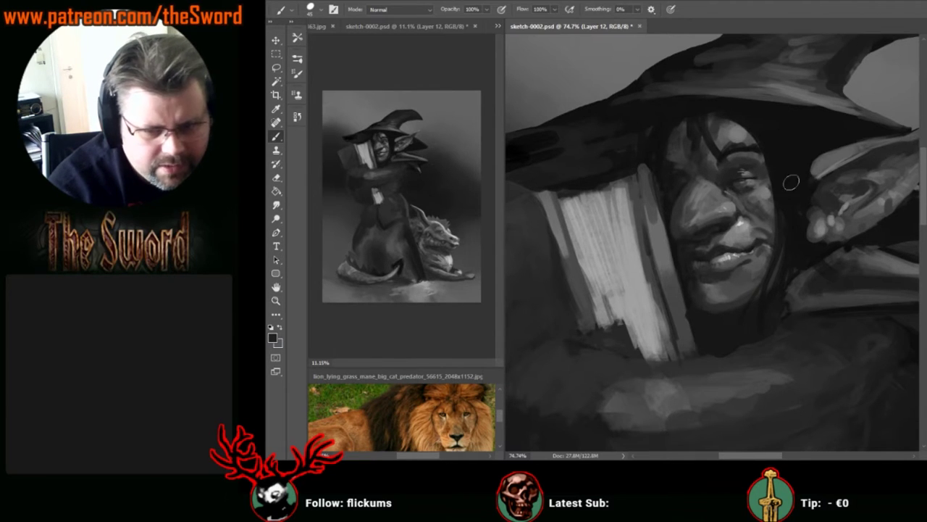
{"action": "left_click", "coordinate": [745, 181], "text": "alt"}
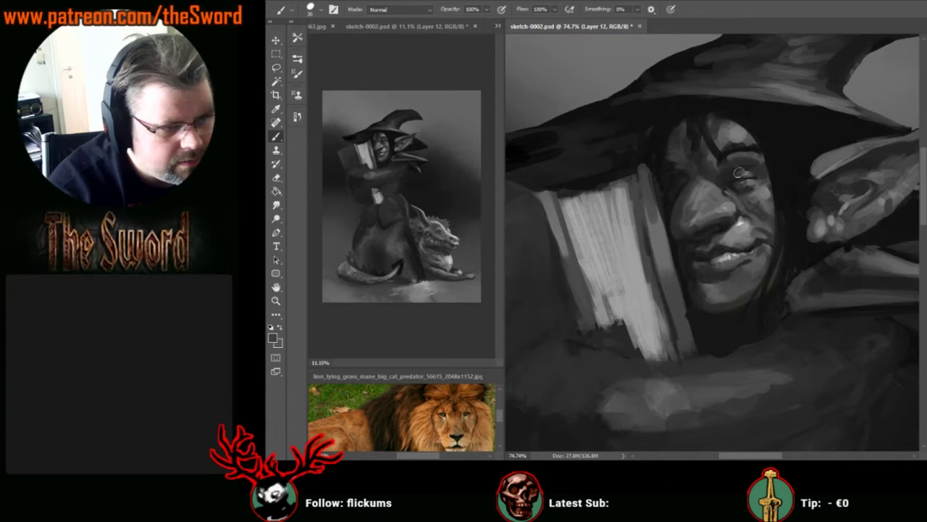
{"action": "key", "text": "bracketleft"}
{"action": "key", "text": "bracketleft"}
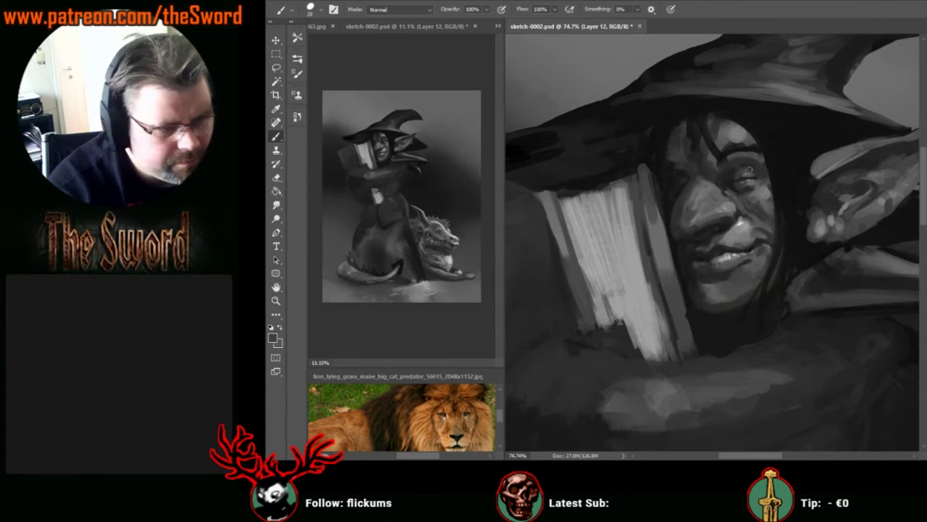
- Paint out the dark eyebrow above the lit eye and smooth the forehead in sampled grey, enlarging the brush from 25 to 60 px
{"action": "left_click", "coordinate": [765, 194], "text": "alt"}
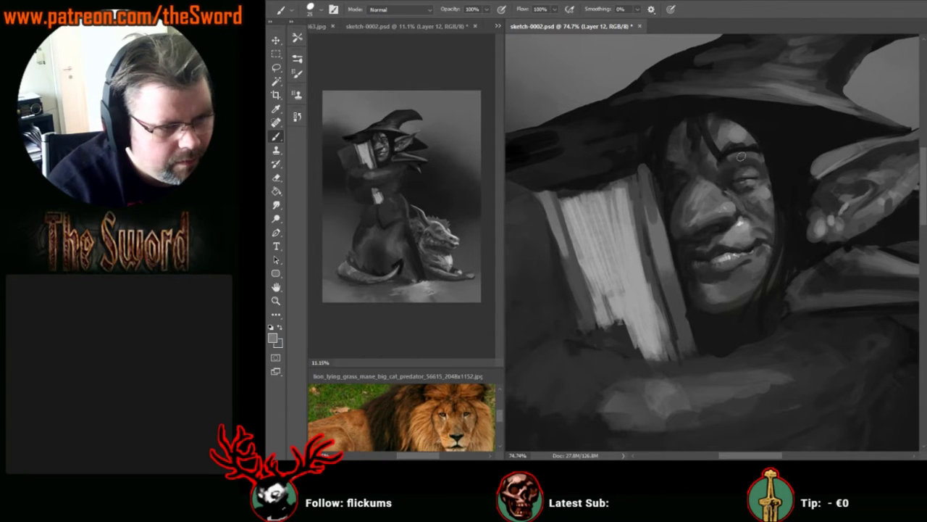
{"action": "key", "text": "bracketright"}
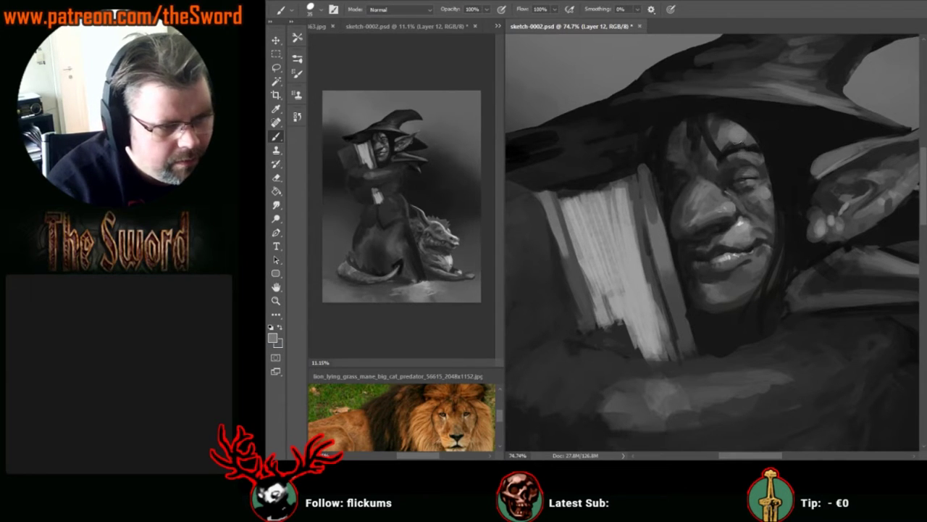
{"action": "key", "text": "bracketright"}
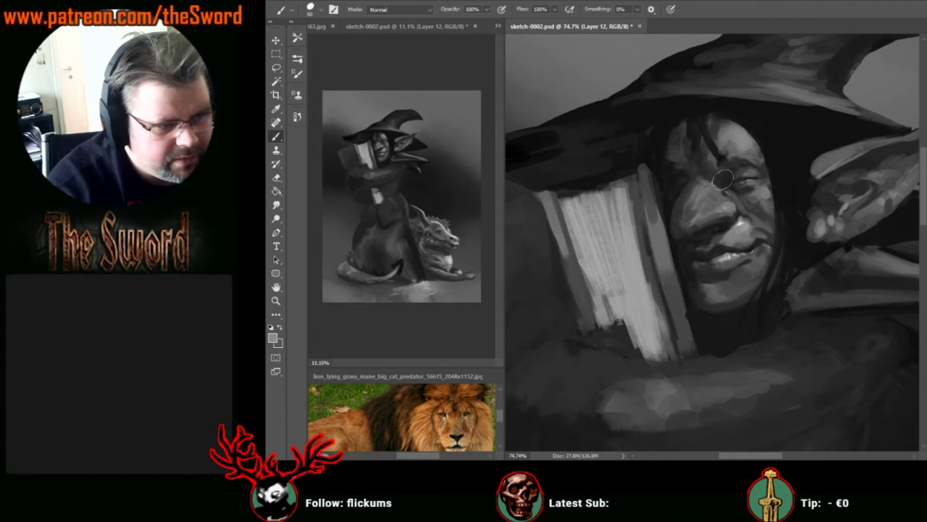
- Add a bright highlight to the lit forehead in sampled light grey, reducing the brush from 60 to 45 px
{"action": "left_click", "coordinate": [740, 207], "text": "alt"}
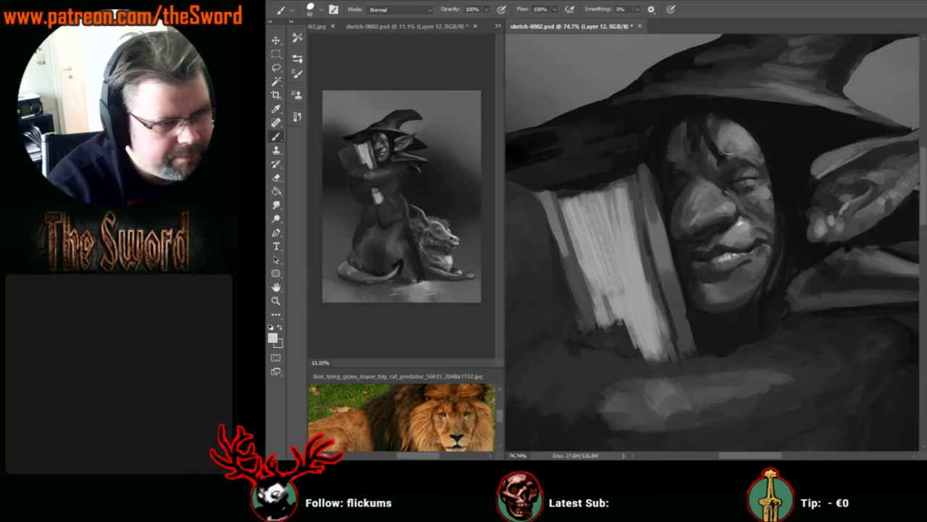
{"action": "mouse_move", "coordinate": [733, 137]}
{"action": "left_mouse_down"}
{"action": "mouse_move", "coordinate": [717, 141]}
{"action": "mouse_move", "coordinate": [748, 134]}
{"action": "mouse_move", "coordinate": [741, 137]}
{"action": "mouse_move", "coordinate": [751, 148]}
{"action": "left_mouse_up"}
{"action": "key", "text": "bracketleft"}
{"action": "key", "text": "bracketleft"}
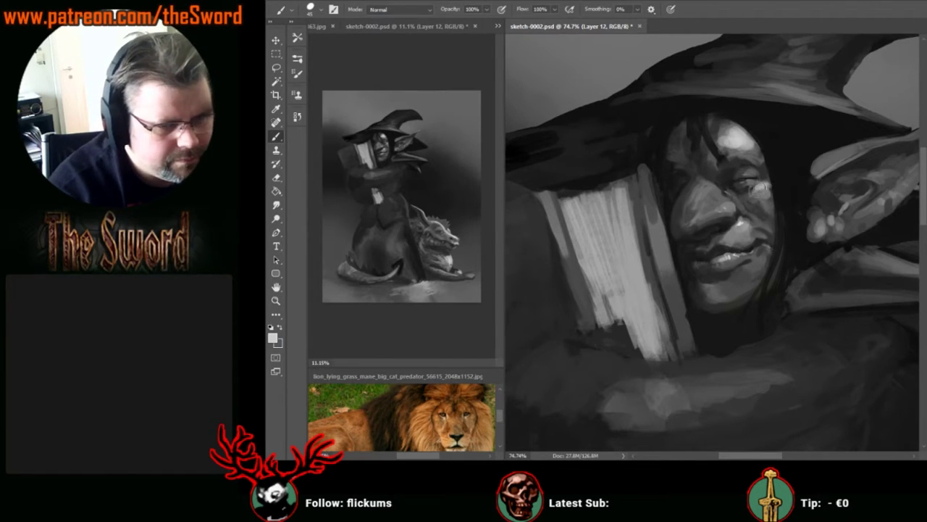
- Highlight the cheekbone below the lit eye in the same light grey with a 25 to 40 px brush
{"action": "key", "text": "bracketleft"}
{"action": "key", "text": "bracketleft"}
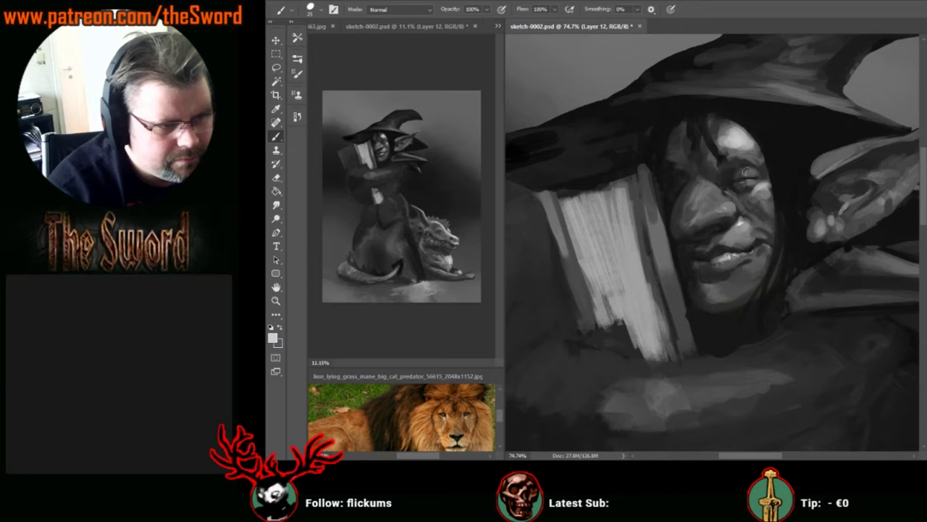
{"action": "key", "text": "bracketright"}
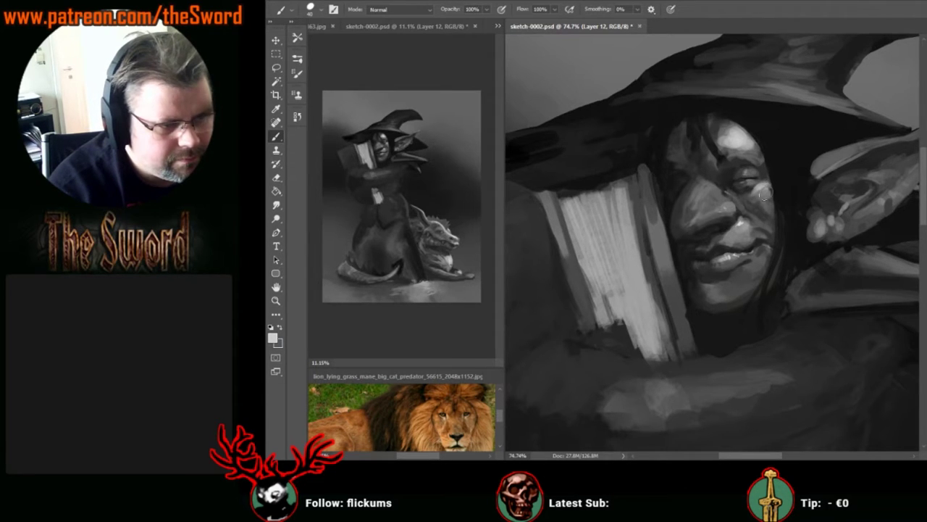
{"action": "left_click_drag", "start_coordinate": [765, 195], "coordinate": [763, 192]}
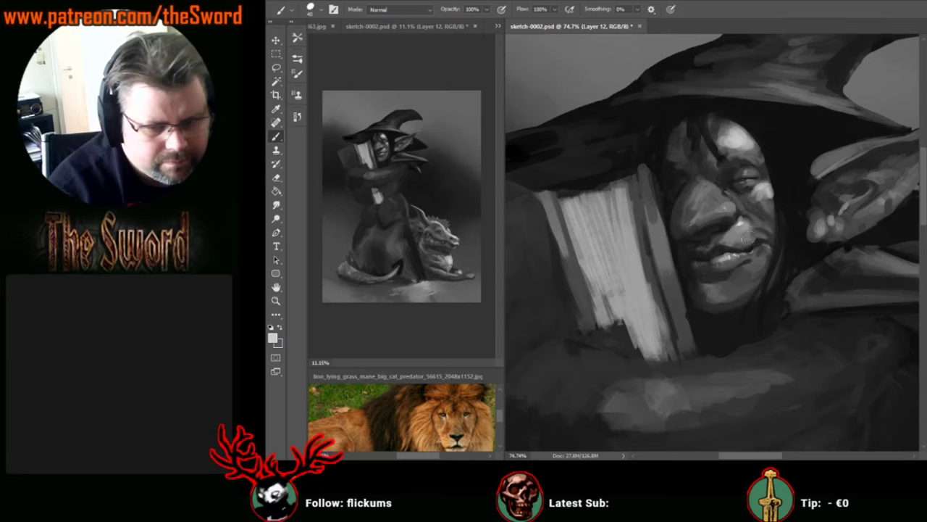
{"action": "key", "text": "bracketright"}
{"action": "key", "text": "bracketright"}
- Soften the cheekbone highlight into the cheek with sampled mid-grey and a 40 to 50 px brush
{"action": "left_click", "coordinate": [767, 205], "text": "alt"}
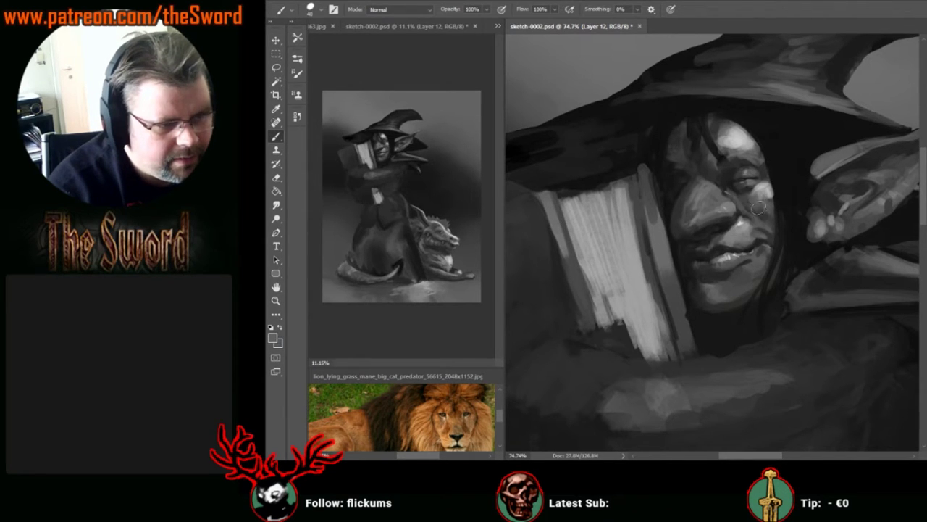
{"action": "left_click_drag", "start_coordinate": [764, 195], "coordinate": [766, 192]}
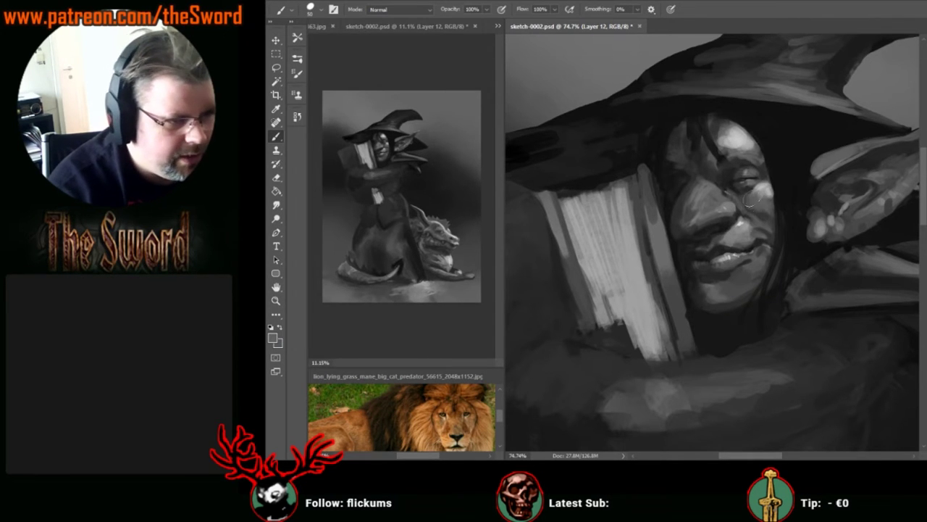
{"action": "key", "text": "bracketleft"}
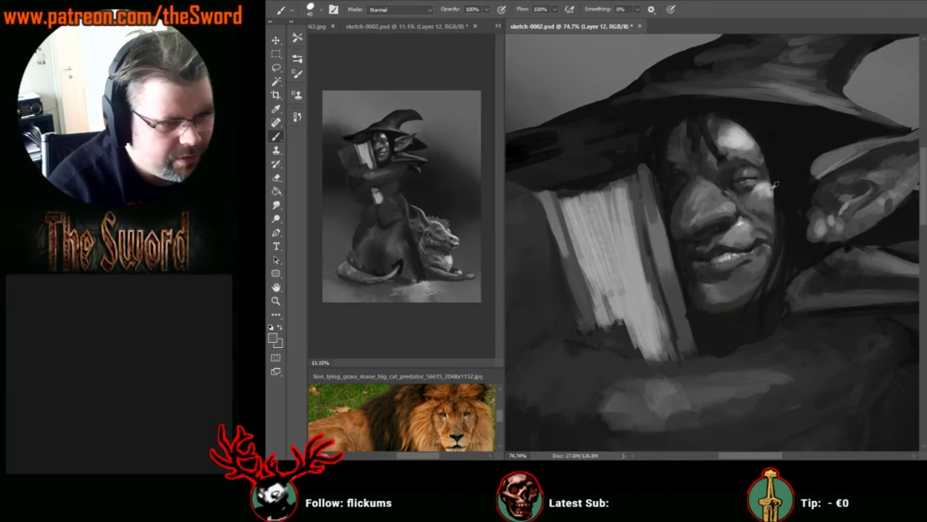
- Brighten the area between the nose and upper lip in sampled light greys with a 25 to 30 px brush
{"action": "left_click", "coordinate": [742, 206], "text": "alt"}
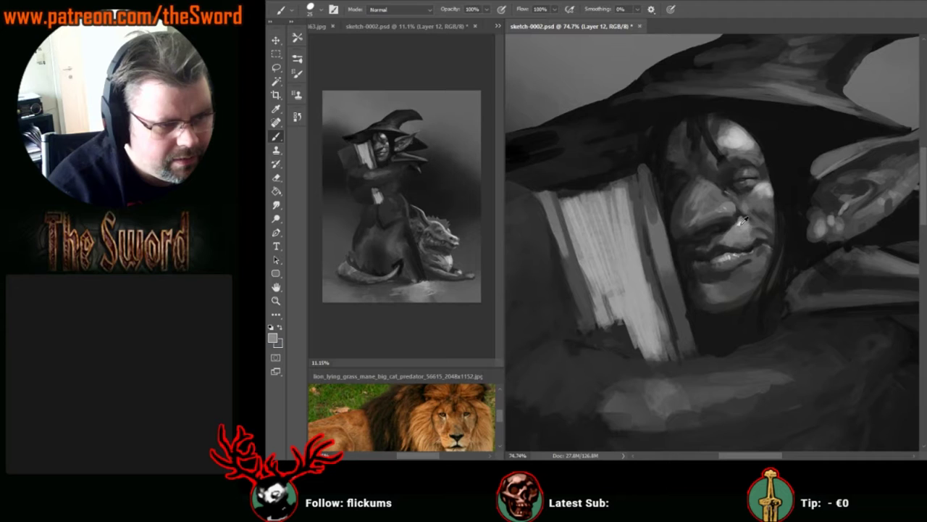
{"action": "left_click", "coordinate": [743, 220], "text": "alt"}
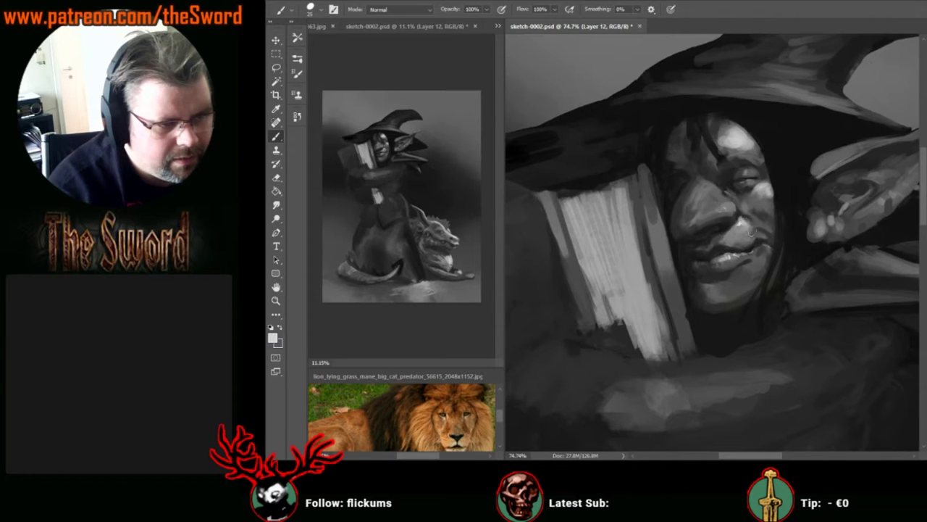
{"action": "left_click", "coordinate": [746, 218], "text": "alt"}
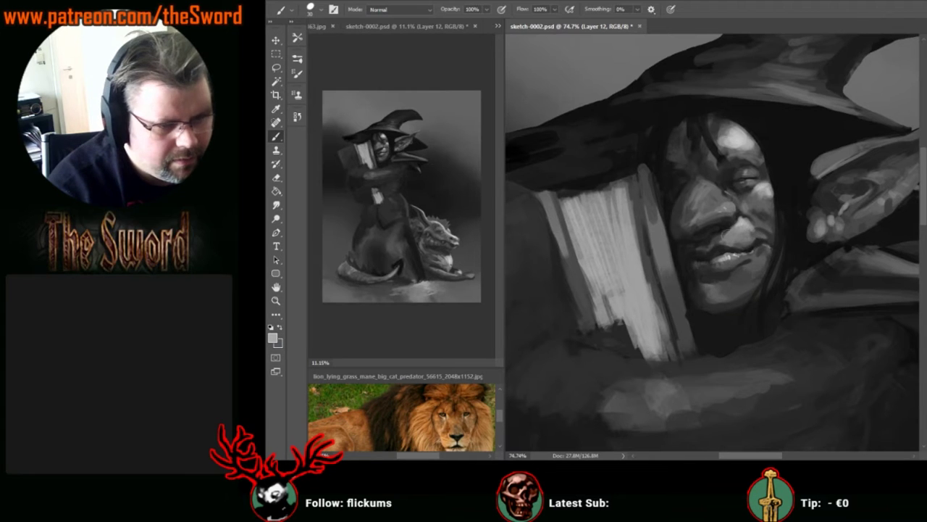
- Highlight the lower lip with a 15 px brush and brighten the skin below the mouth corner with a 35 to 50 px brush
{"action": "key", "text": "bracketleft"}
{"action": "key", "text": "bracketleft"}
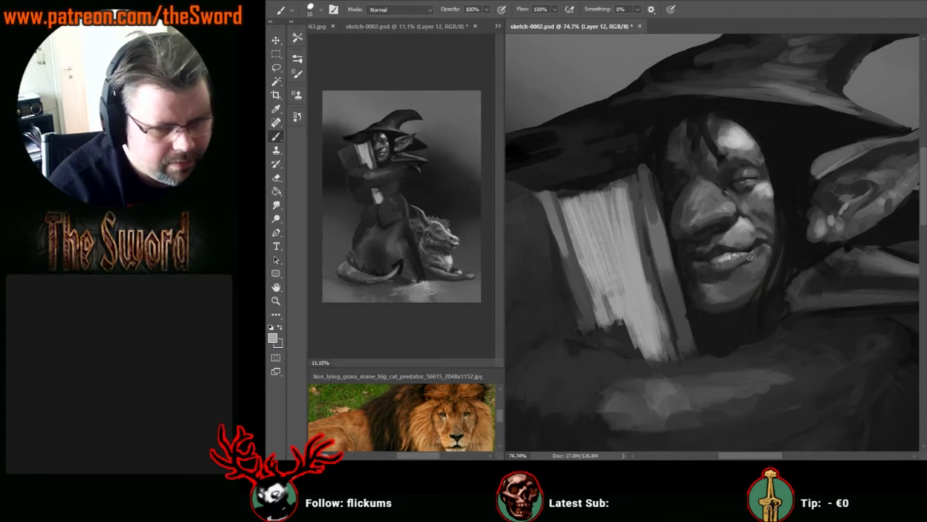
{"action": "key", "text": "bracketright"}
{"action": "key", "text": "bracketright"}
{"action": "key", "text": "bracketright"}
{"action": "key", "text": "bracketright"}
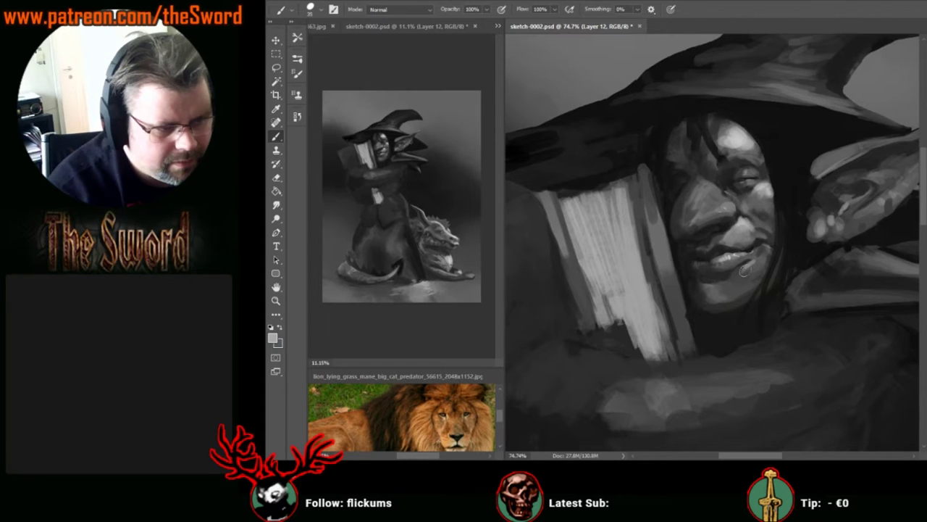
{"action": "key", "text": "bracketright"}
{"action": "key", "text": "bracketright"}
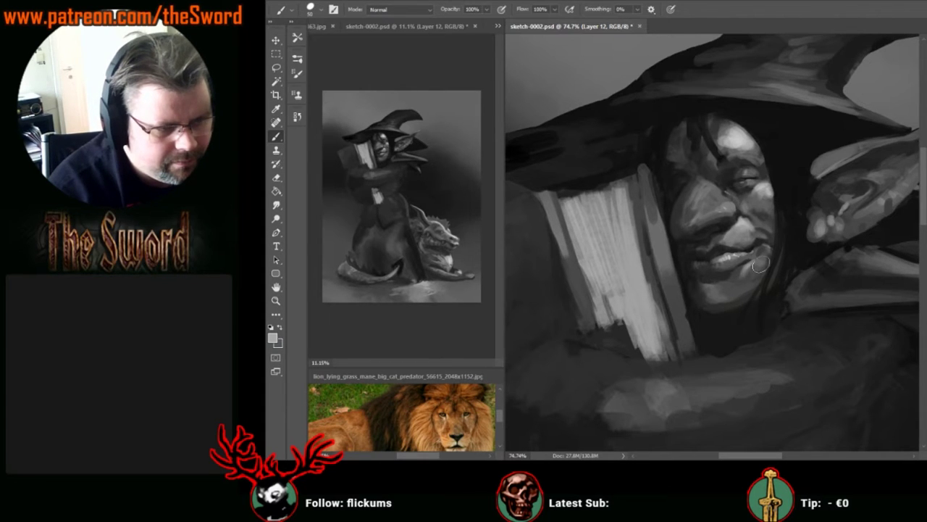
- Add a light grey highlight to the chin with a 60 to 90 px brush
{"action": "key", "text": "bracketright"}
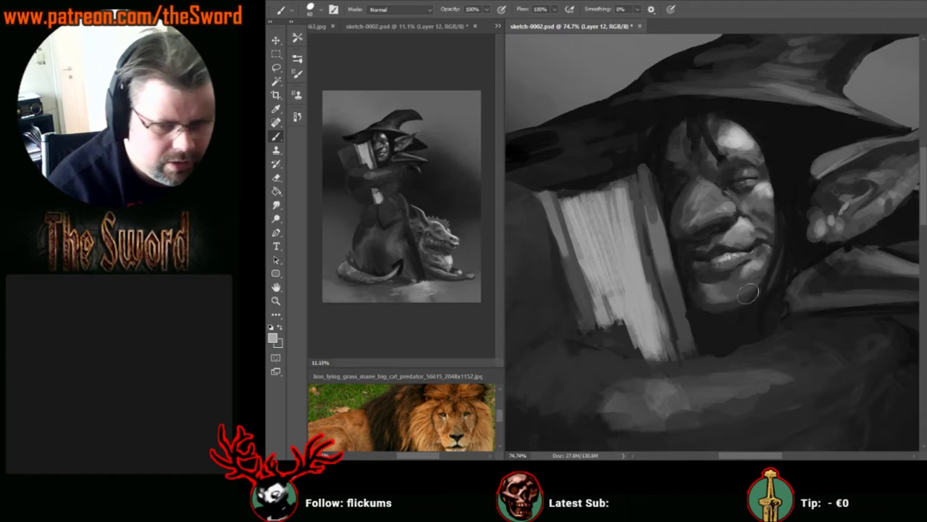
{"action": "key", "text": "bracketright"}
{"action": "key", "text": "bracketright"}
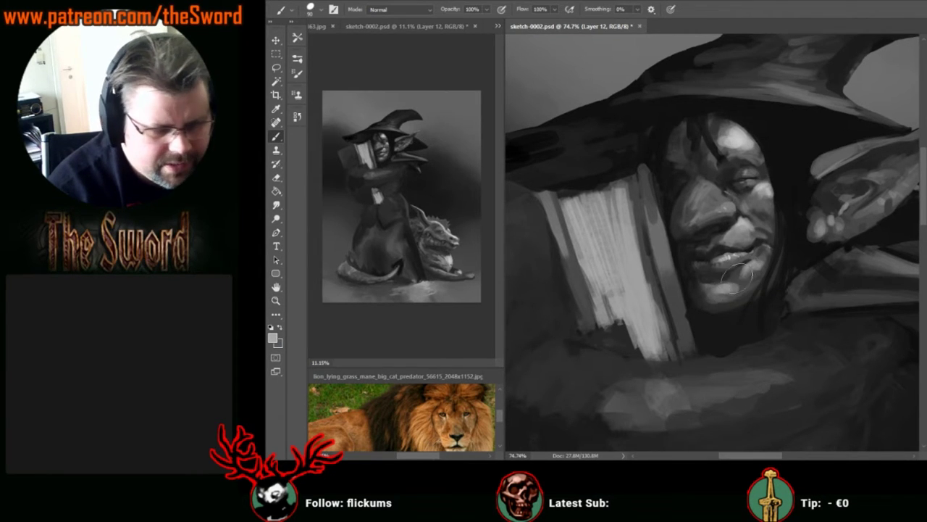
{"action": "left_click_drag", "start_coordinate": [726, 284], "coordinate": [715, 291]}
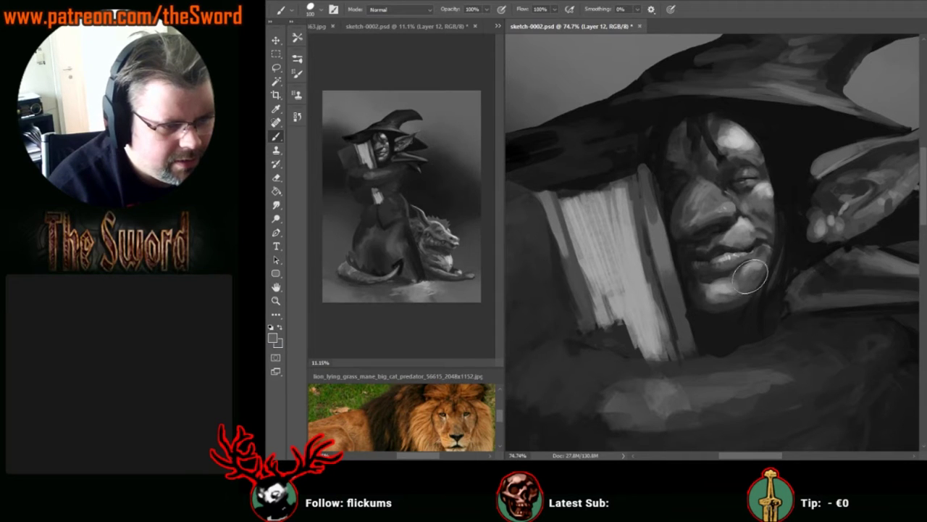
- Soften the chin and jaw edge in mid-grey, reducing the brush from 100 to 50 px
{"action": "key", "text": "bracketleft"}
{"action": "key", "text": "bracketleft"}
{"action": "key", "text": "bracketleft"}
{"action": "key", "text": "bracketleft"}
{"action": "key", "text": "bracketleft"}
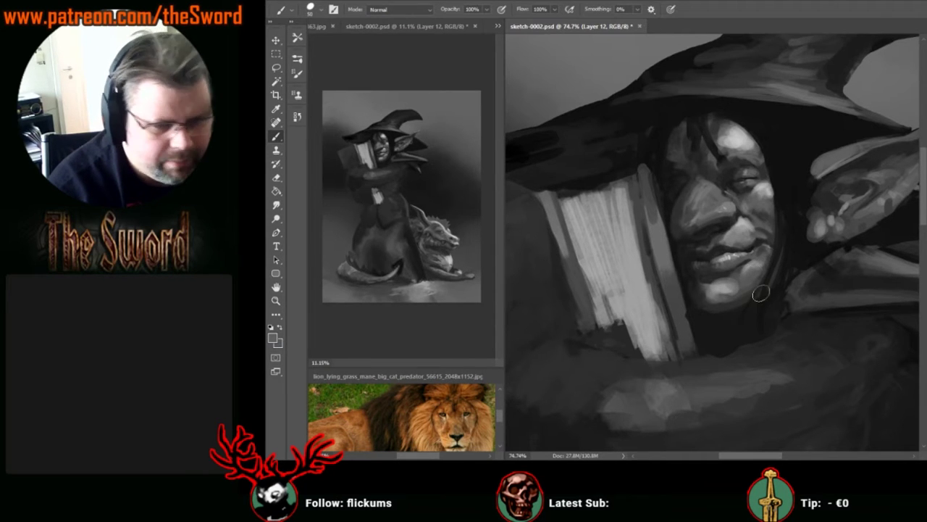
- Extend the lit forehead over the dark hair strands in sampled light grey with a 70 to 90 px brush
{"action": "left_click", "coordinate": [737, 236], "text": "alt"}
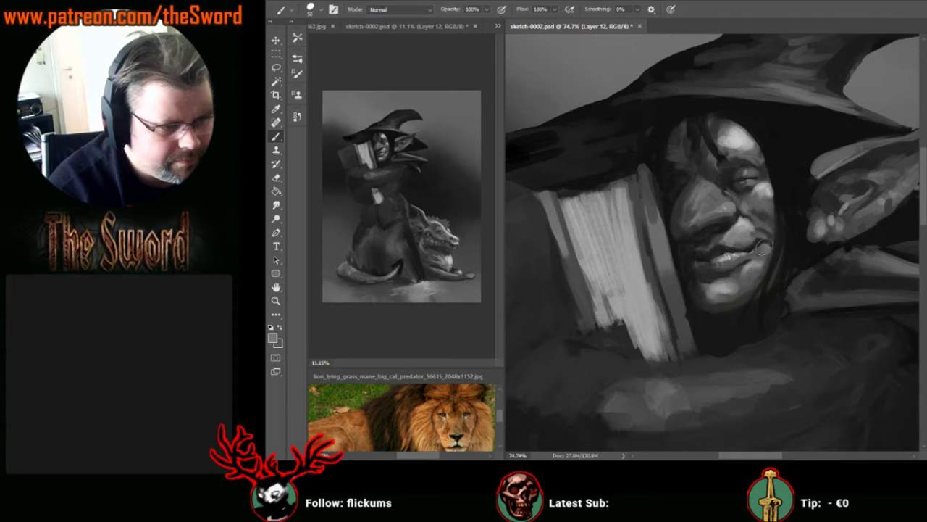
{"action": "key", "text": "bracketright"}
{"action": "key", "text": "bracketright"}
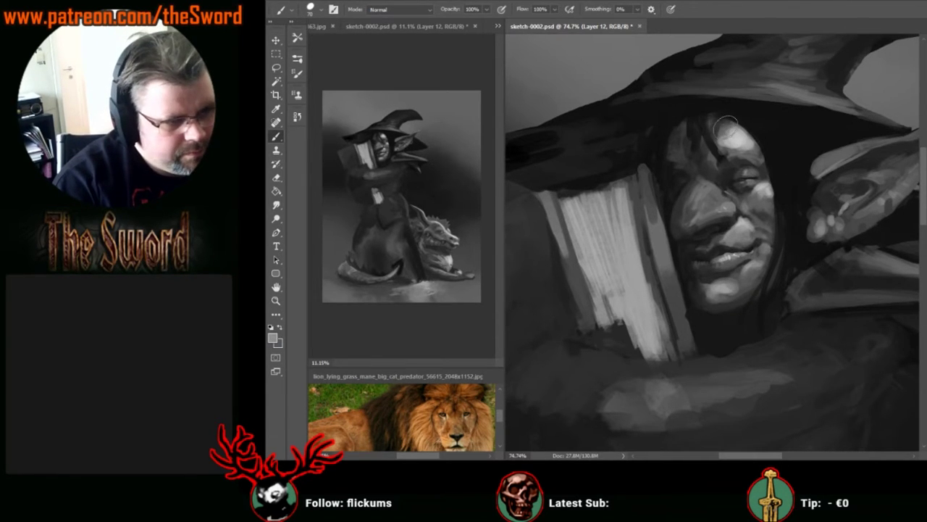
{"action": "mouse_move", "coordinate": [727, 126]}
{"action": "left_mouse_down"}
{"action": "mouse_move", "coordinate": [698, 156]}
{"action": "mouse_move", "coordinate": [709, 126]}
{"action": "mouse_move", "coordinate": [712, 184]}
{"action": "mouse_move", "coordinate": [739, 165]}
{"action": "mouse_move", "coordinate": [740, 145]}
{"action": "mouse_move", "coordinate": [713, 152]}
{"action": "left_mouse_up"}
{"action": "key", "text": "bracketright"}
{"action": "key", "text": "bracketright"}
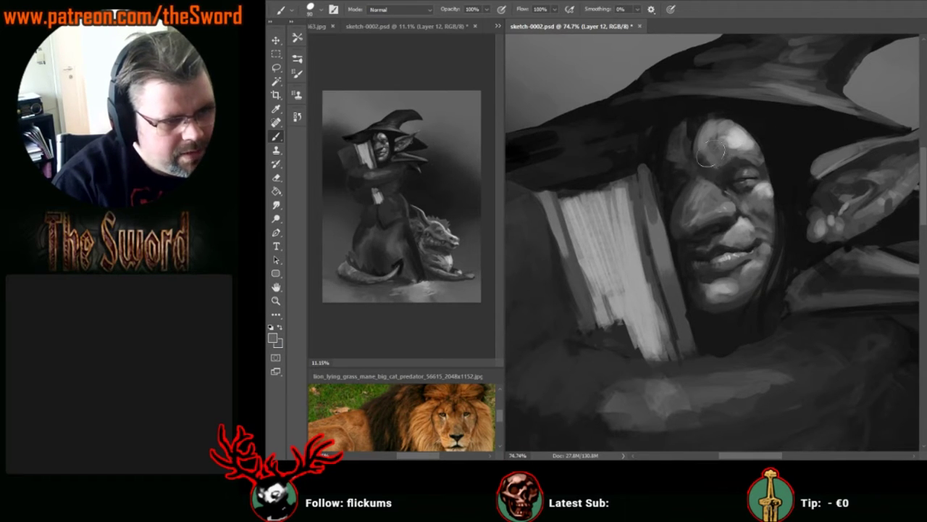
- Darken the inner brow and eye socket in dark grey with a 40 to 50 px brush
{"action": "key", "text": "bracketleft"}
{"action": "key", "text": "bracketleft"}
{"action": "key", "text": "bracketleft"}
{"action": "key", "text": "bracketleft"}
{"action": "key", "text": "bracketleft"}
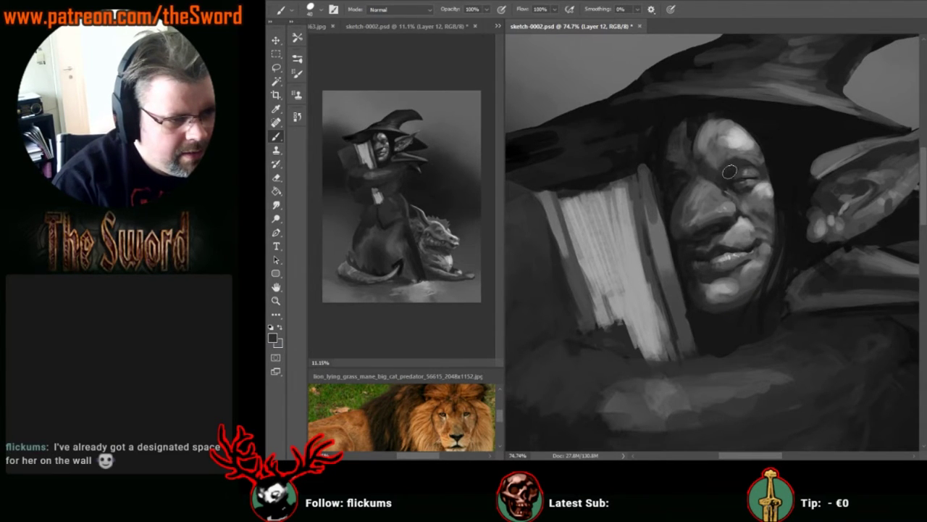
{"action": "mouse_move", "coordinate": [719, 166]}
{"action": "left_mouse_down"}
{"action": "mouse_move", "coordinate": [733, 180]}
{"action": "mouse_move", "coordinate": [719, 171]}
{"action": "left_mouse_up"}
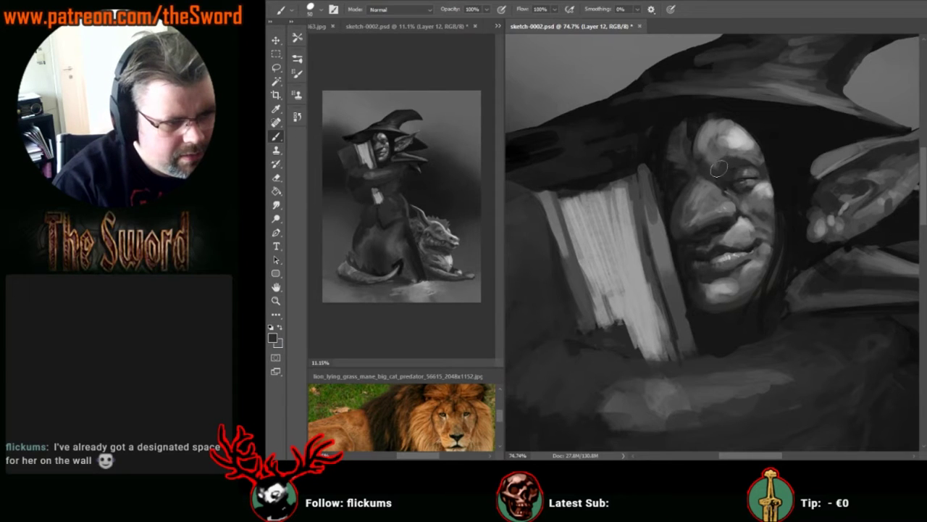
- Refine the lit eye's upper lid in mid and dark greys sampled around the socket with a 45 to 50 px brush
{"action": "left_click", "coordinate": [749, 193], "text": "alt"}
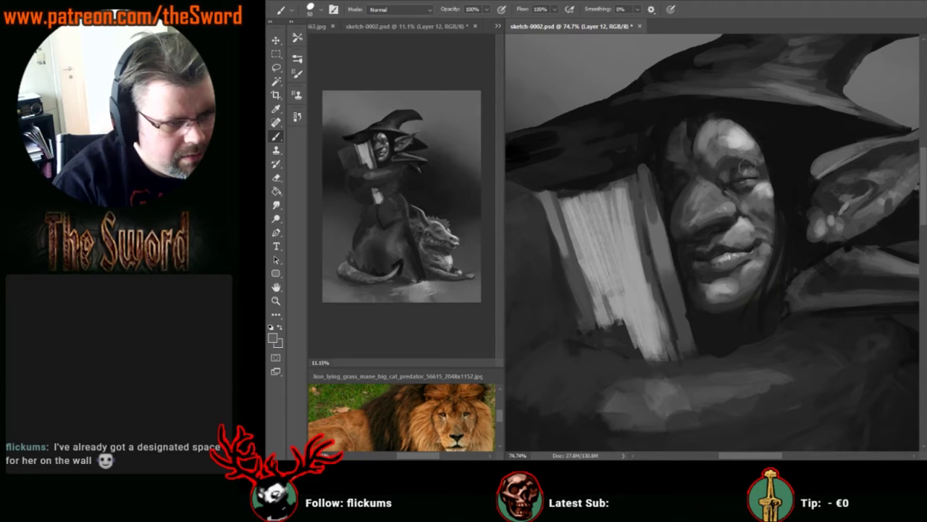
{"action": "left_click", "coordinate": [729, 172], "text": "alt"}
{"action": "key", "text": "["}
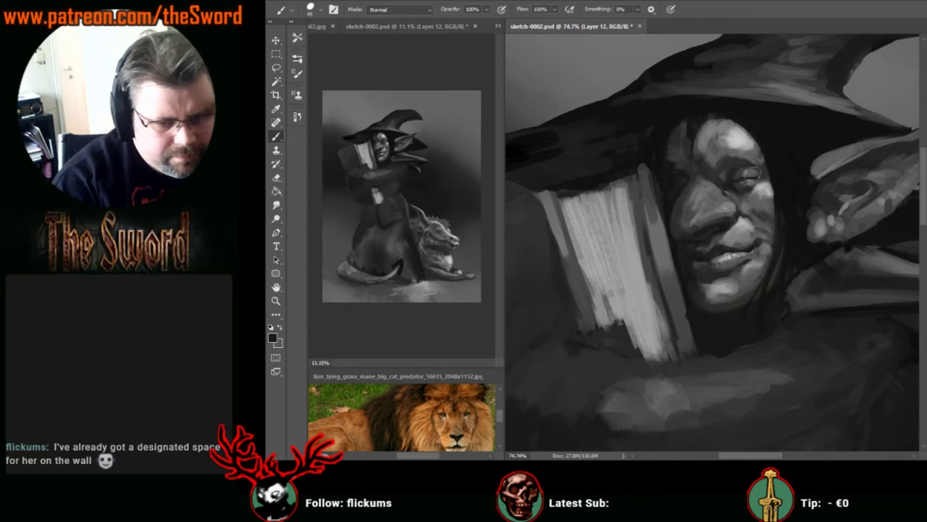
- Blend the upper nose bridge into the brow with sampled mid-greys and a 40 to 45 px brush
{"action": "left_click", "coordinate": [723, 175], "text": "alt"}
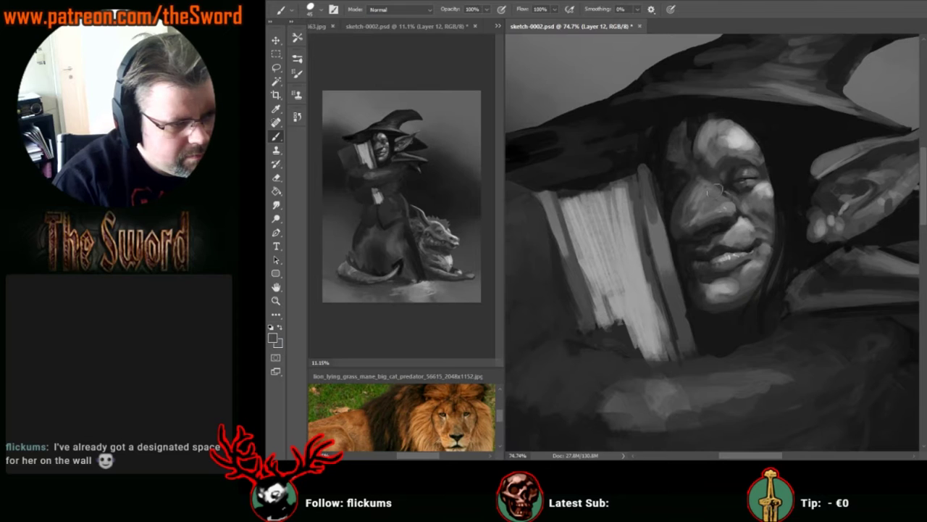
{"action": "left_click", "coordinate": [713, 181], "text": "alt"}
{"action": "key", "text": "["}
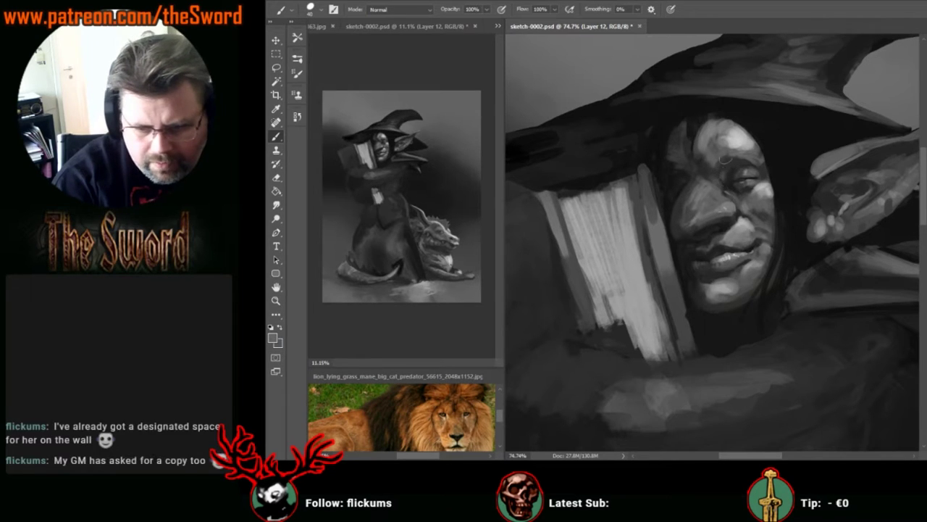
- Define the lit eye's upper lid and dark inner corner in sampled dark grey with a 15 to 25 px brush
{"action": "key", "text": "bracketleft"}
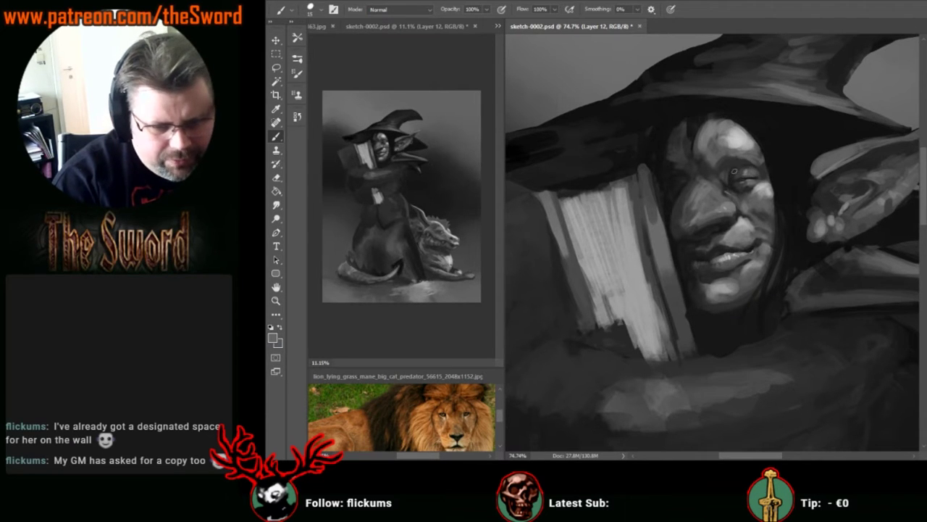
{"action": "left_click", "coordinate": [744, 183], "text": "alt"}
{"action": "key", "text": "bracketright"}
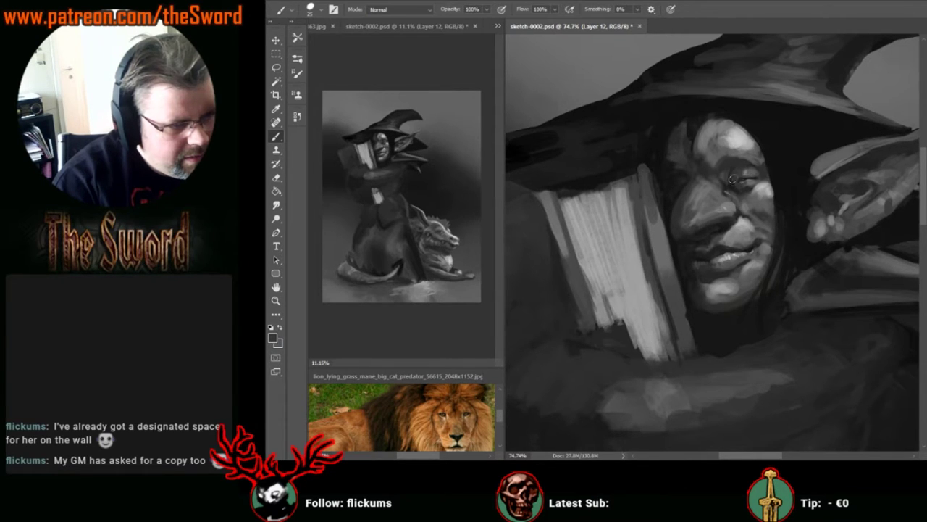
{"action": "key", "text": "bracketleft"}
{"action": "key", "text": "bracketleft"}
{"action": "key", "text": "bracketleft"}
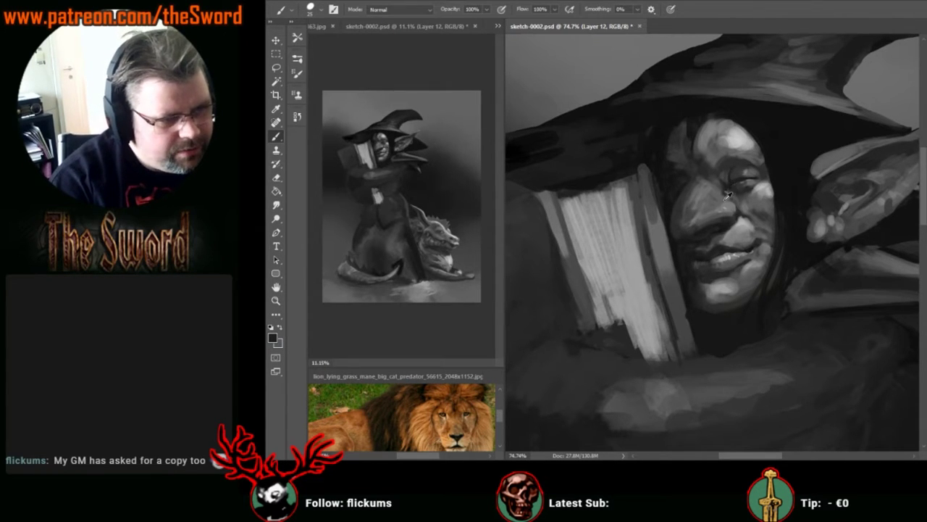
- Shape the inner eye corner with sampled mid, dark and light greys, working down from a 20 to a 10 px brush
{"action": "left_click", "coordinate": [728, 189], "text": "alt"}
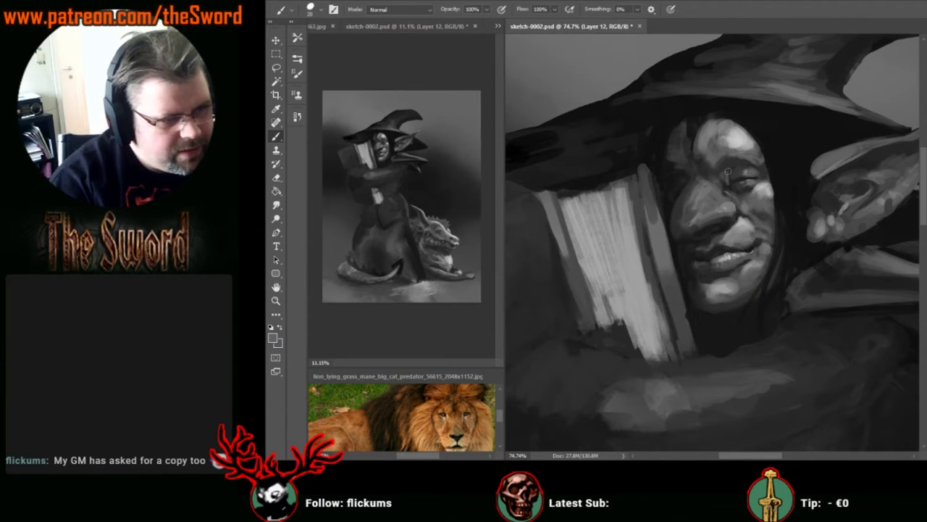
{"action": "left_click", "coordinate": [733, 177], "text": "alt"}
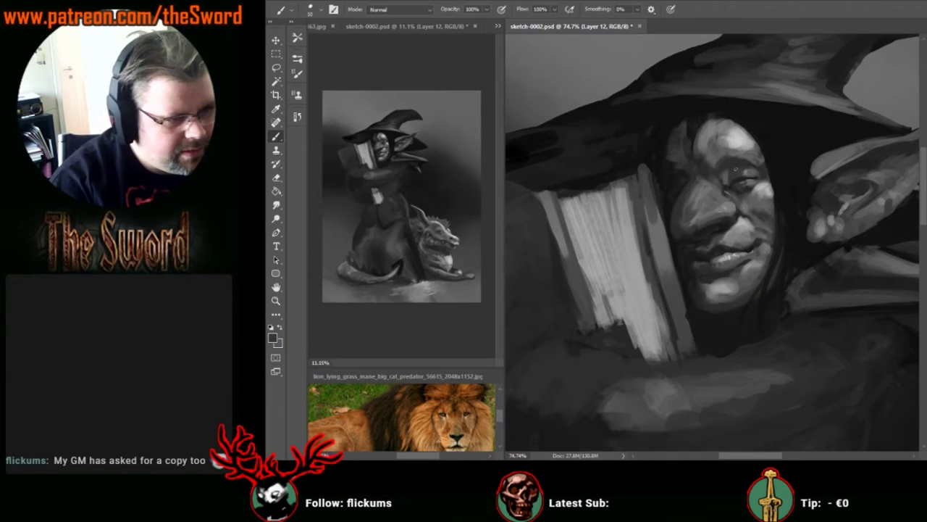
{"action": "left_click", "coordinate": [733, 203], "text": "alt"}
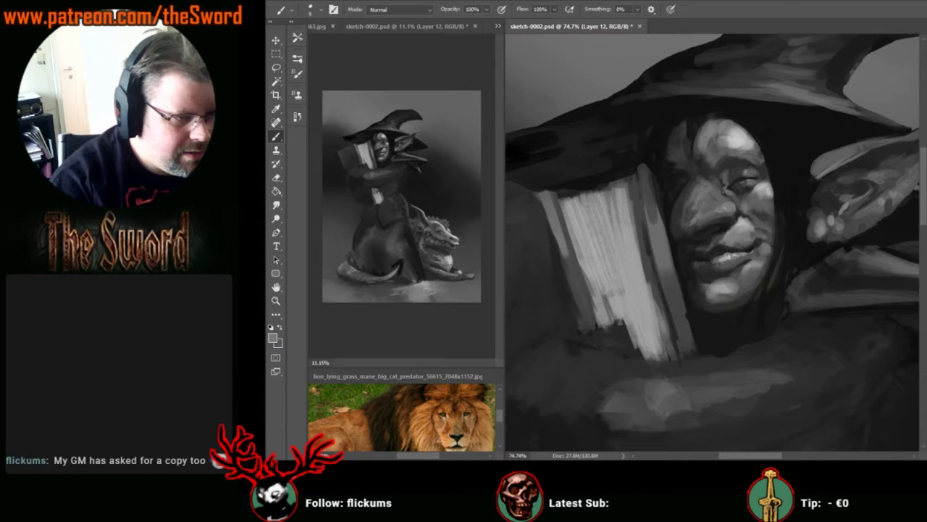
- Rework the skin under the lit eye in light and darker sampled greys, enlarging the brush from 15 to 35 px
{"action": "key", "text": "bracketright"}
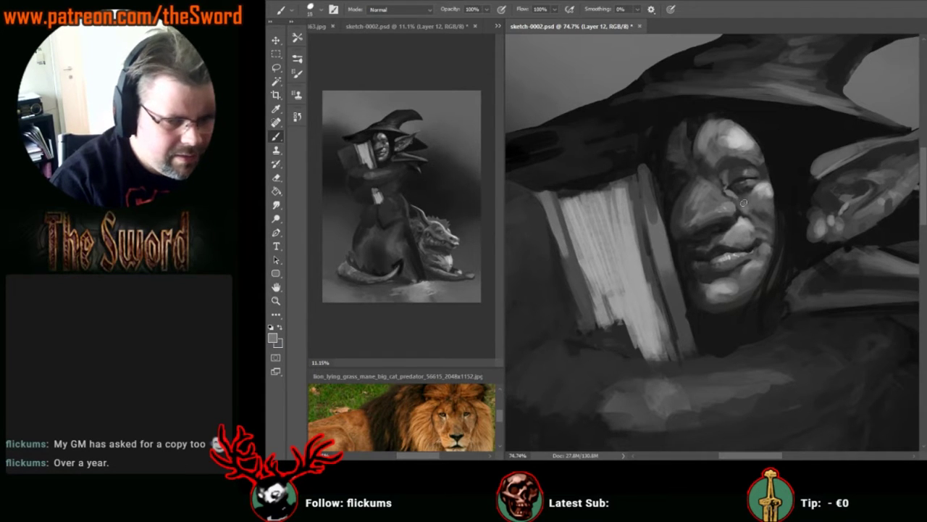
{"action": "key", "text": "bracketright"}
{"action": "key", "text": "bracketright"}
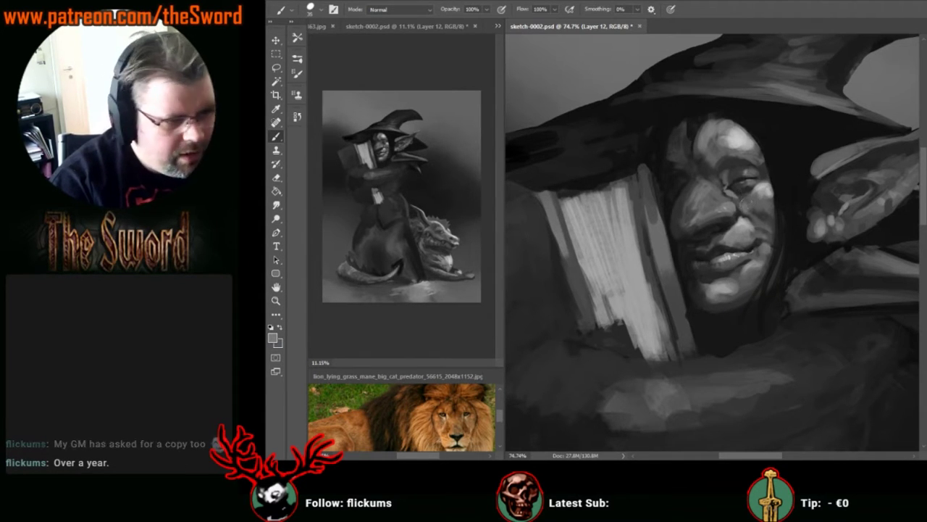
{"action": "left_click", "coordinate": [744, 196], "text": "alt"}
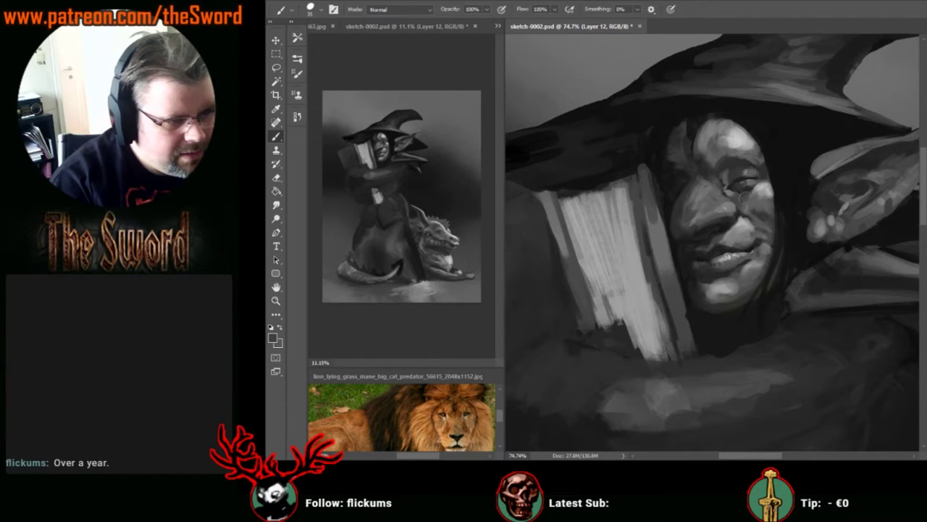
{"action": "left_click", "coordinate": [746, 188]}
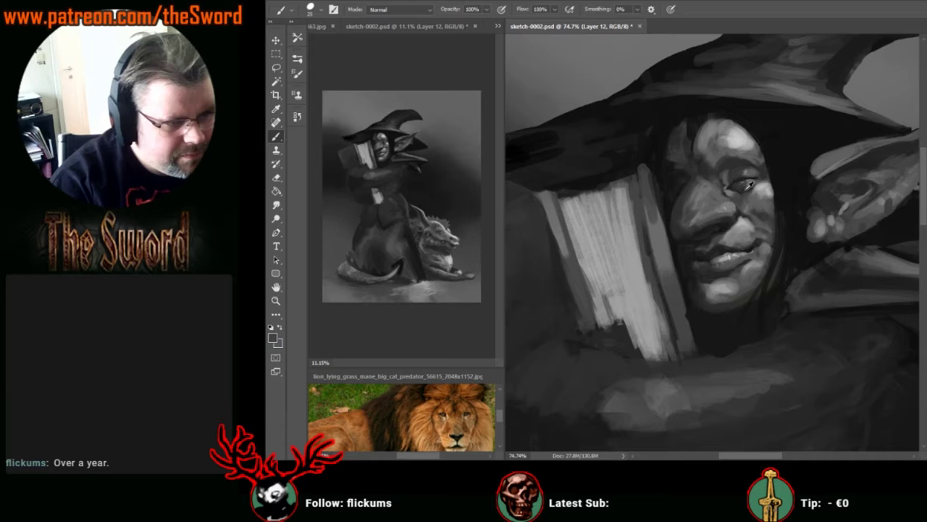
- Refine the lower eyelid and eye opening in greys sampled from the eye with a 15 px brush
{"action": "left_click", "coordinate": [746, 185], "text": "alt"}
{"action": "key", "text": "bracketleft"}
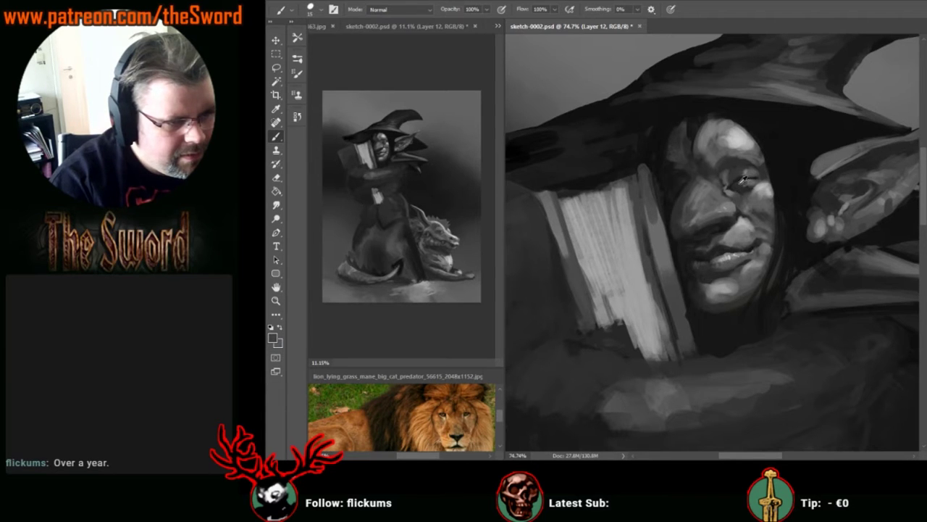
{"action": "left_click", "coordinate": [745, 181], "text": "alt"}
{"action": "left_click", "coordinate": [747, 178], "text": "alt"}
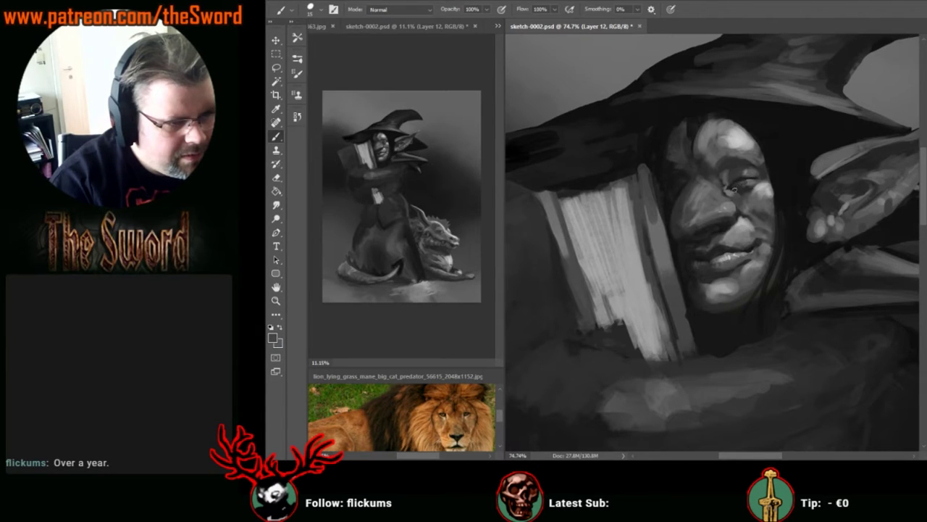
{"action": "left_click", "coordinate": [746, 184], "text": "alt"}
{"action": "key", "text": "bracketright"}
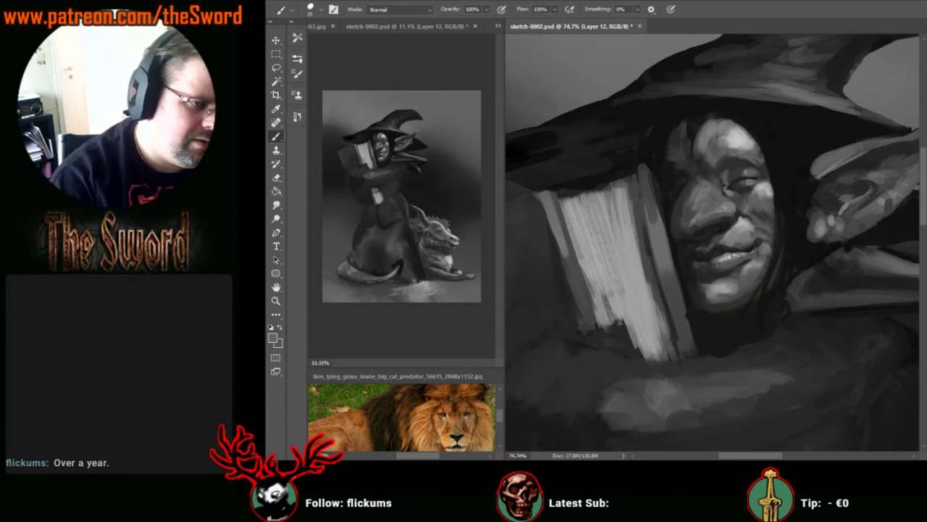
- Soften the transition between the inner eye corner and the nose bridge in sampled greys with a 35 px brush
{"action": "key", "text": "bracketright"}
{"action": "key", "text": "bracketright"}
{"action": "key", "text": "bracketright"}
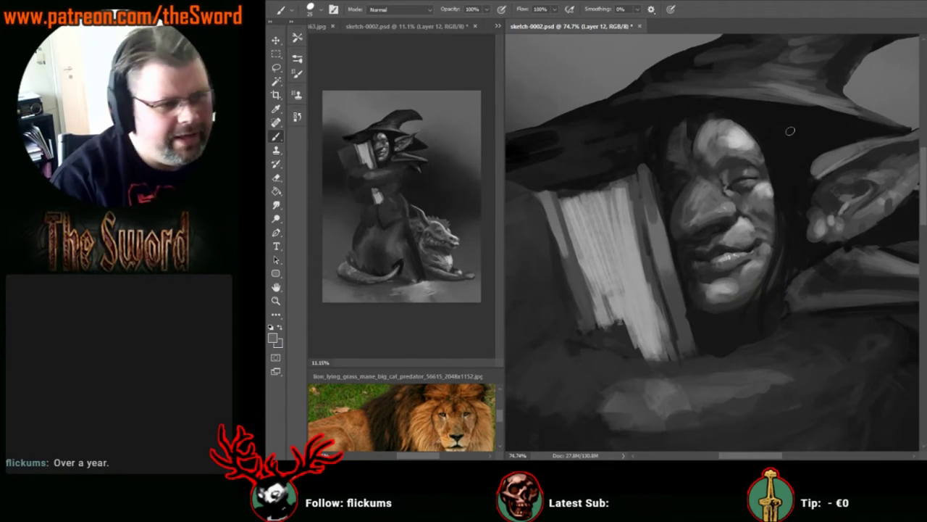
{"action": "left_click", "coordinate": [719, 191], "text": "alt"}
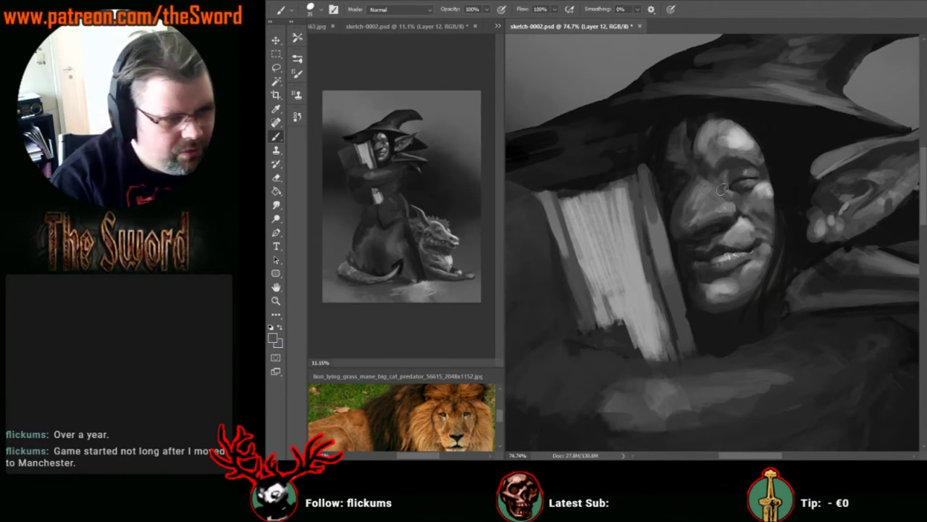
{"action": "left_click", "coordinate": [728, 195], "text": "alt"}
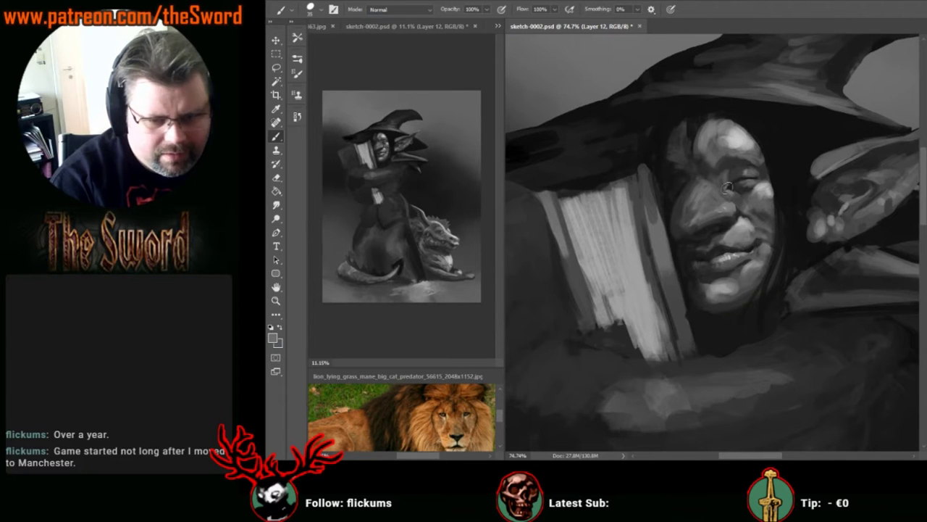
- Brighten the nose bridge and the side of the nose in light grey with a 30 to 45 px brush
{"action": "key", "text": "bracketleft"}
{"action": "key", "text": "bracketleft"}
{"action": "key", "text": "bracketleft"}
{"action": "key", "text": "bracketleft"}
{"action": "key", "text": "bracketleft"}
{"action": "key", "text": "bracketleft"}
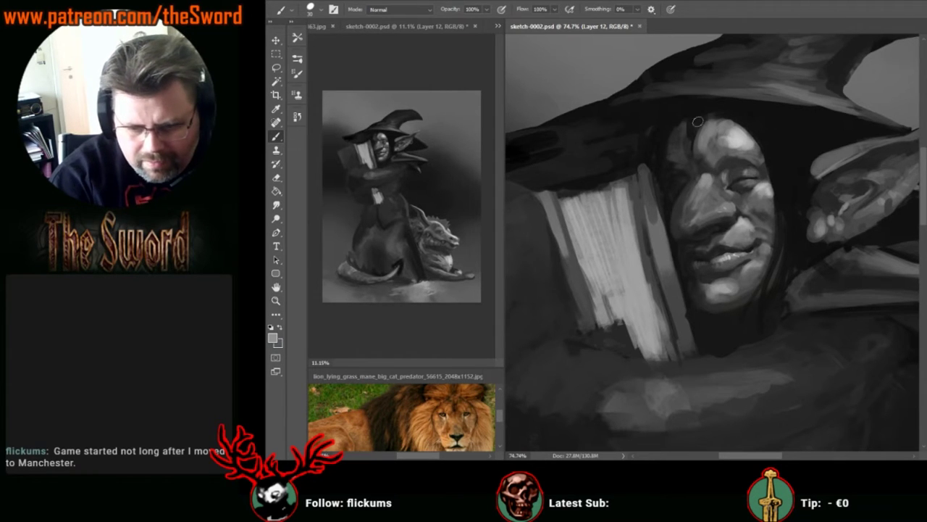
{"action": "key", "text": "bracketright"}
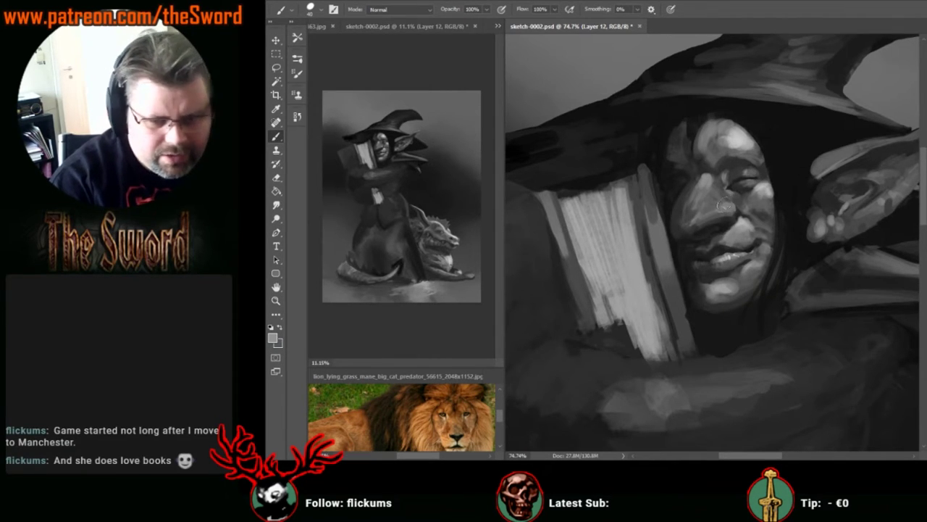
{"action": "key", "text": "bracketright"}
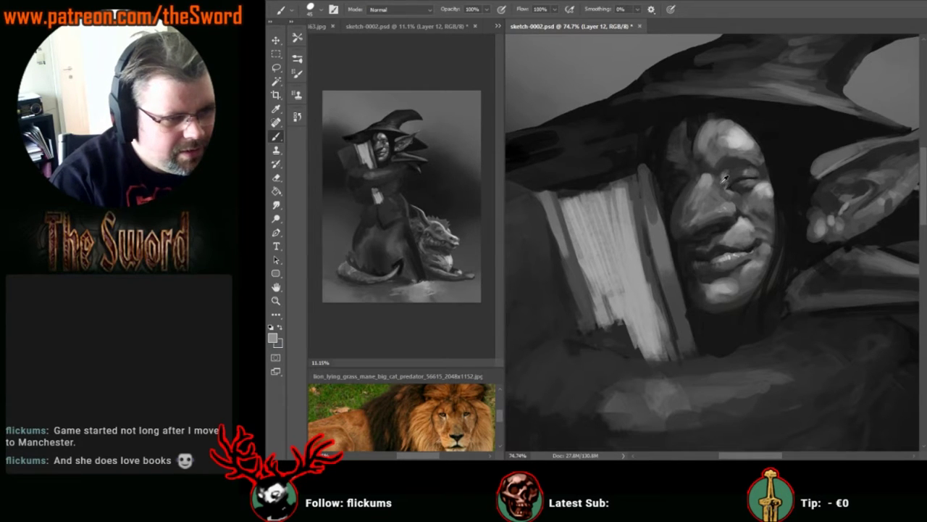
- Rework the brow and forehead above the lit eye in sampled greys, varying the brush between 45 and 70 px
{"action": "left_click", "coordinate": [724, 179], "text": "alt"}
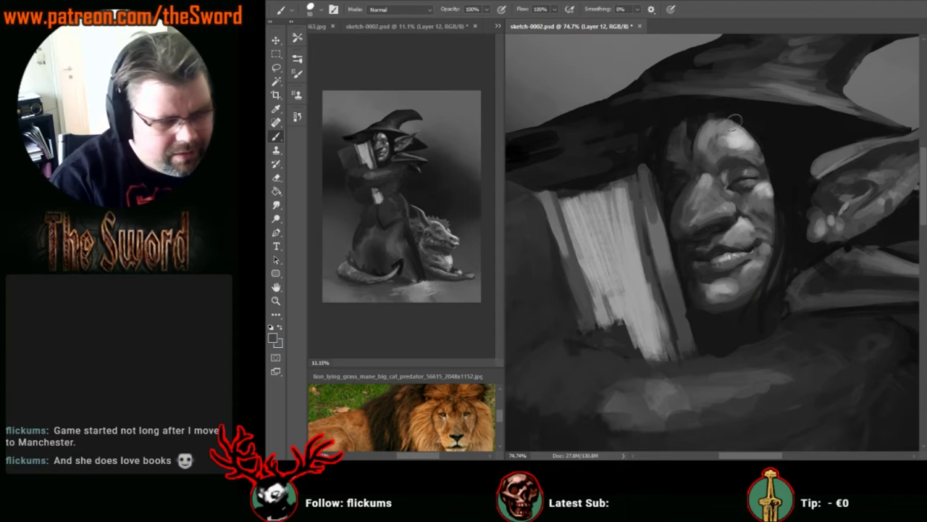
{"action": "key", "text": "bracketright"}
{"action": "key", "text": "bracketright"}
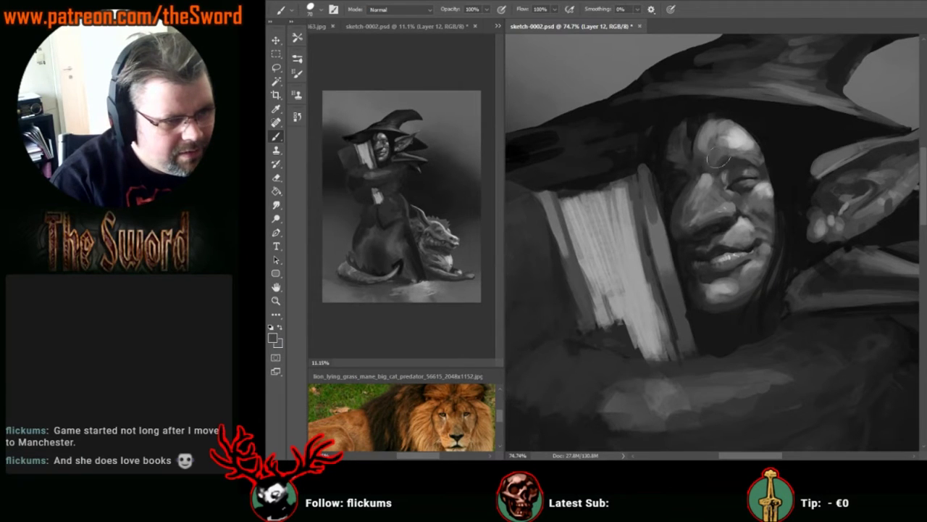
{"action": "key", "text": "bracketleft"}
{"action": "key", "text": "bracketleft"}
{"action": "key", "text": "bracketleft"}
{"action": "left_click", "coordinate": [740, 156], "text": "alt"}
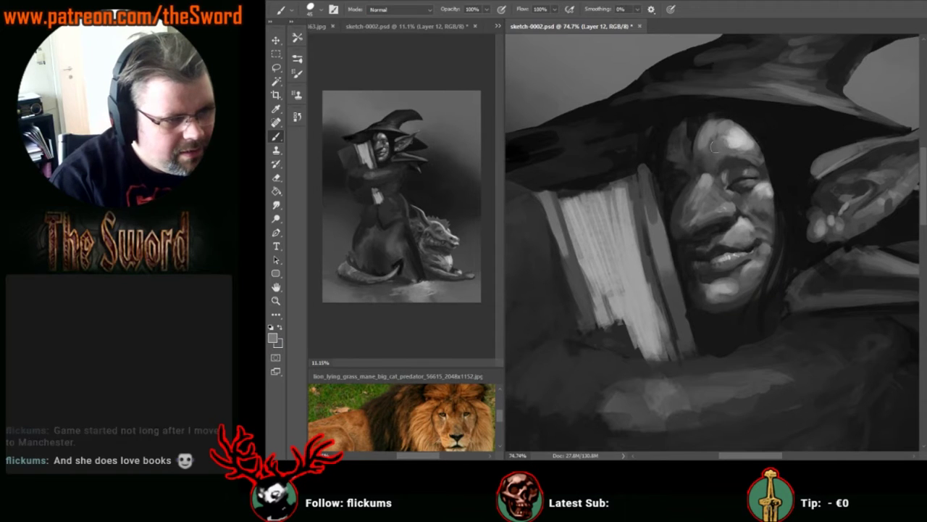
- Blend the forehead highlight towards the brow in sampled light grey with a 35 to 45 px brush
{"action": "left_click", "coordinate": [747, 146], "text": "alt"}
{"action": "left_click_drag", "start_coordinate": [749, 144], "coordinate": [728, 152]}
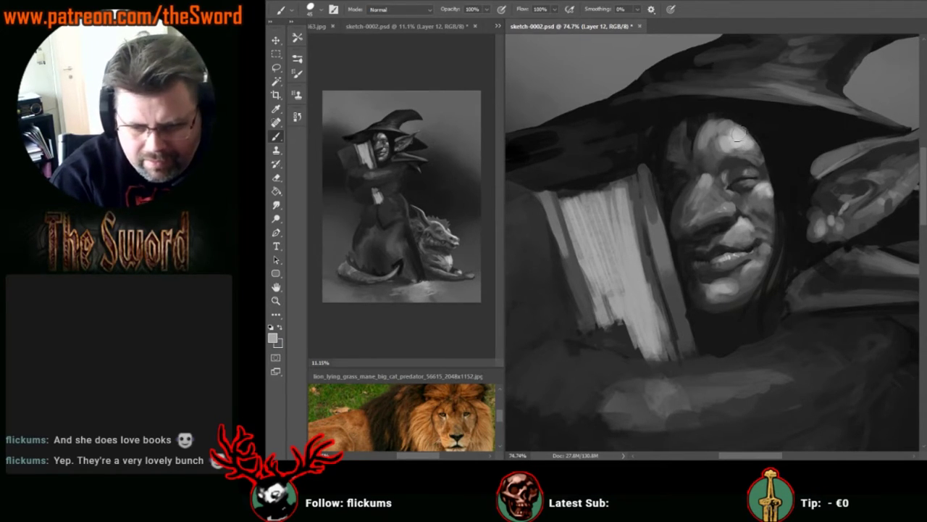
{"action": "key", "text": "bracketleft"}
{"action": "key", "text": "bracketleft"}
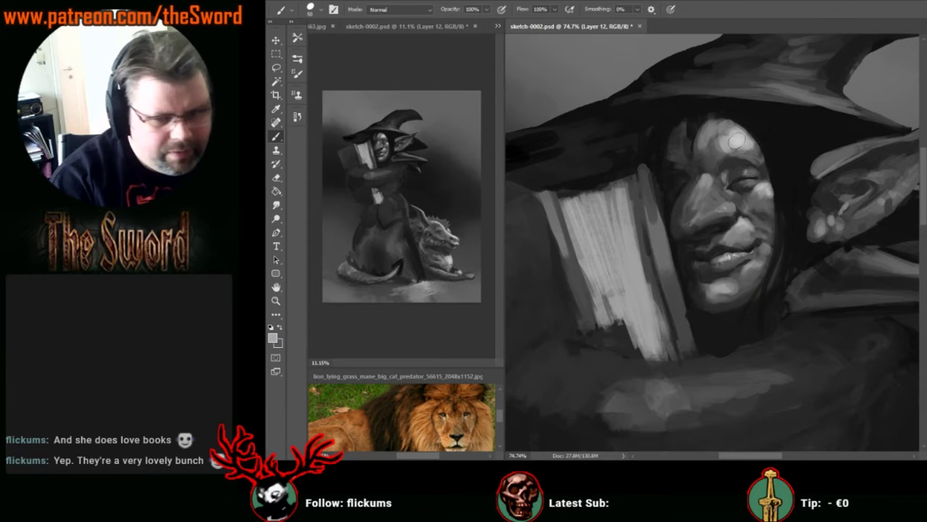
{"action": "key", "text": "bracketright"}
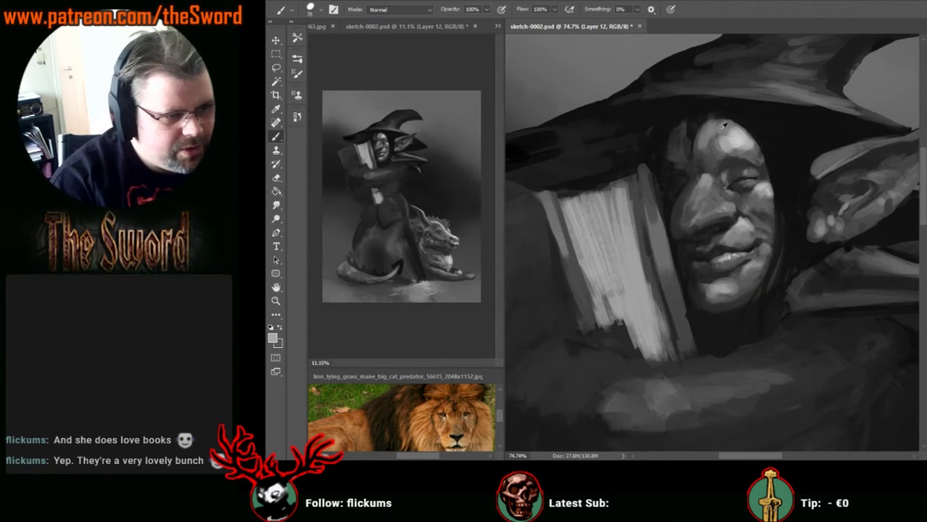
- Extend the forehead's upper edge beneath the hat in sampled mid grey with a 35 to 50 px brush
{"action": "left_click", "coordinate": [715, 141], "text": "alt"}
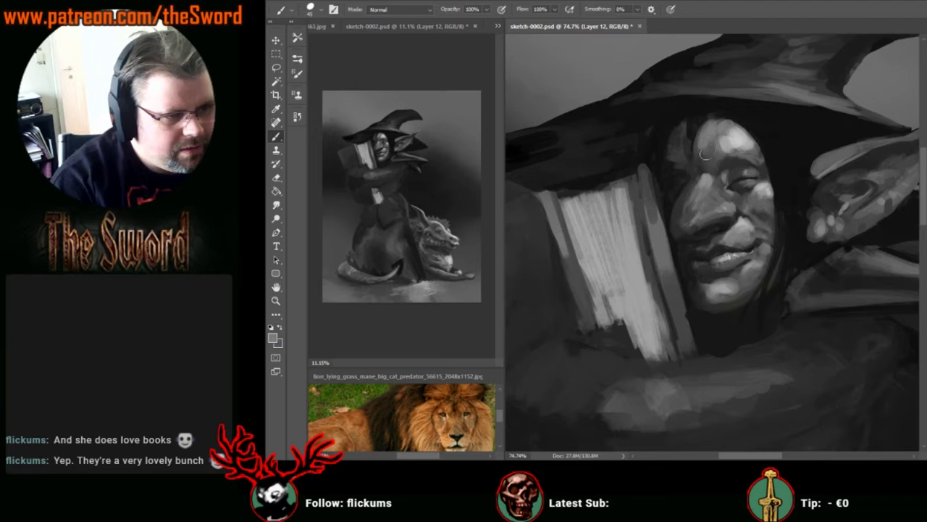
{"action": "key", "text": "bracketleft"}
{"action": "key", "text": "bracketleft"}
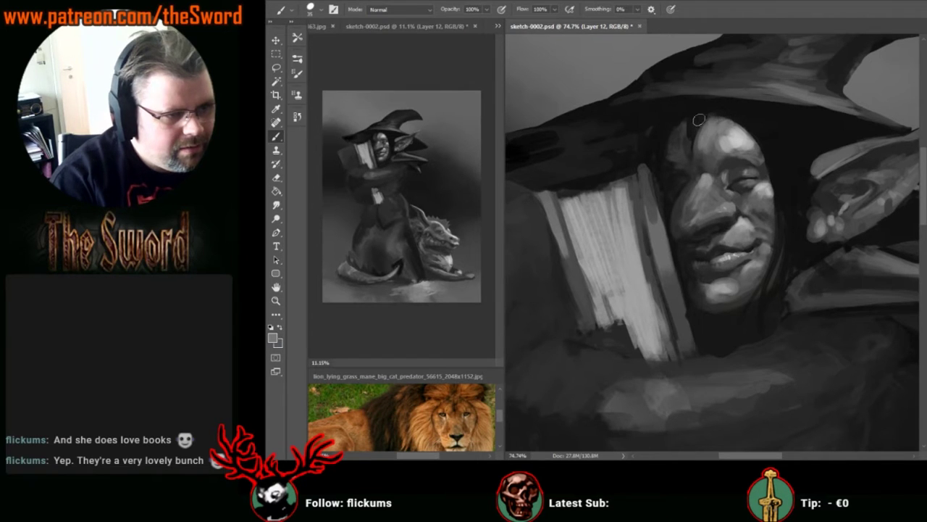
{"action": "key", "text": "bracketright"}
{"action": "key", "text": "bracketright"}
{"action": "key", "text": "bracketright"}
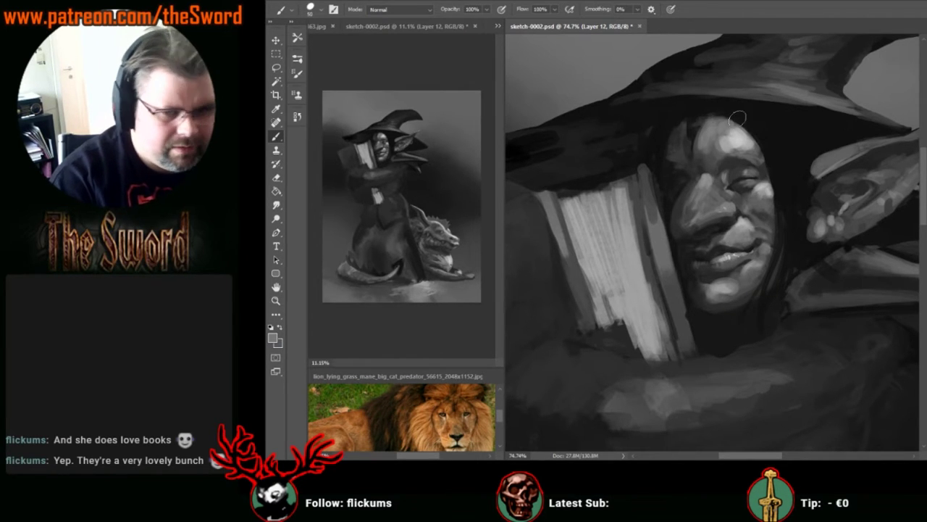
- Repaint the shaded half of the forehead in darker greys with a 45 to 80 px brush, covering the dark gap under the hat
{"action": "key", "text": "bracketright"}
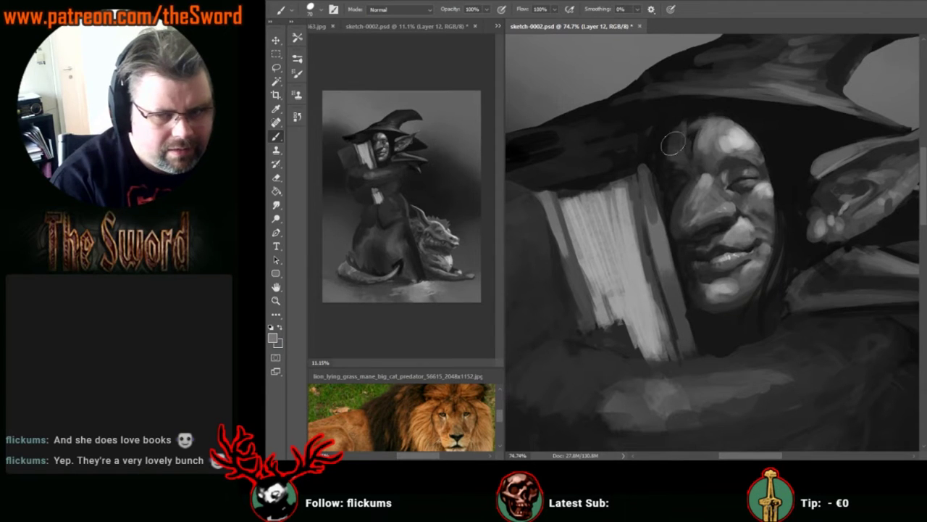
{"action": "left_click_drag", "start_coordinate": [701, 127], "coordinate": [692, 147]}
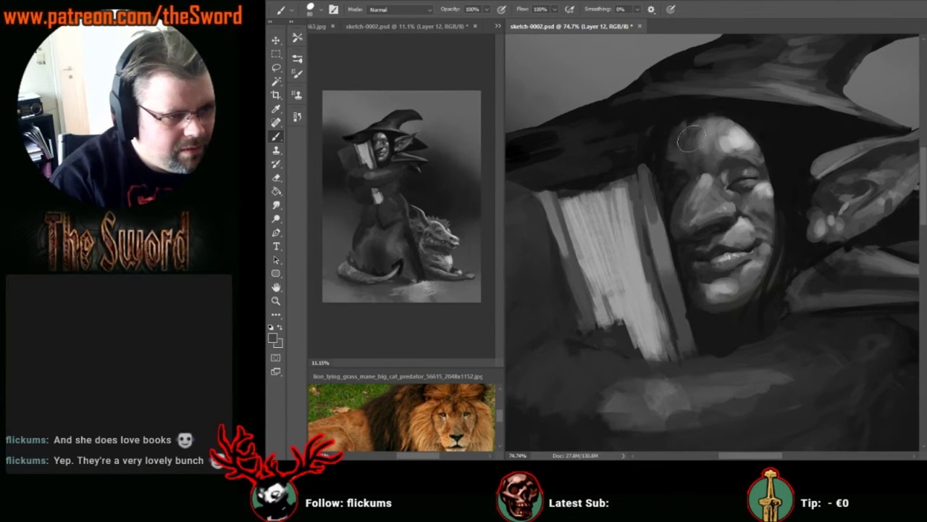
{"action": "key", "text": "bracketleft"}
{"action": "key", "text": "bracketleft"}
{"action": "key", "text": "bracketleft"}
{"action": "key", "text": "bracketleft"}
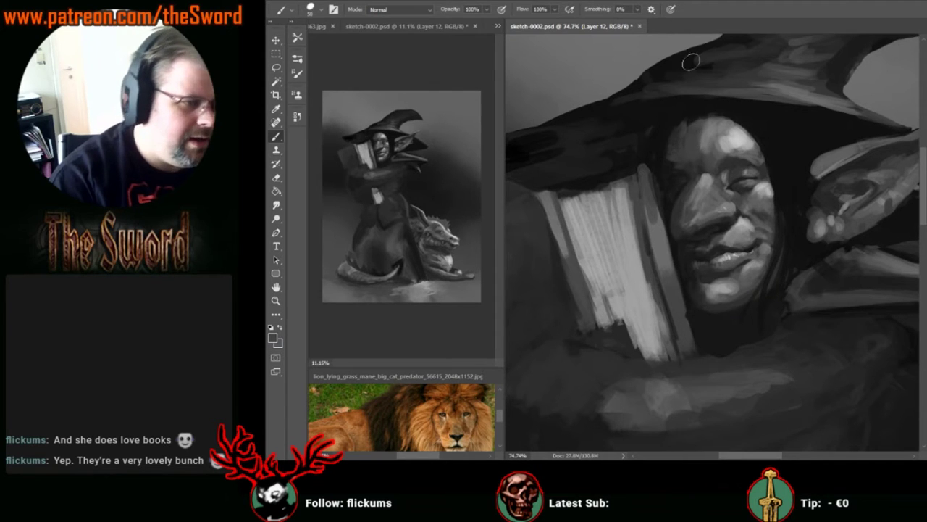
{"action": "left_click_drag", "start_coordinate": [687, 132], "coordinate": [685, 147]}
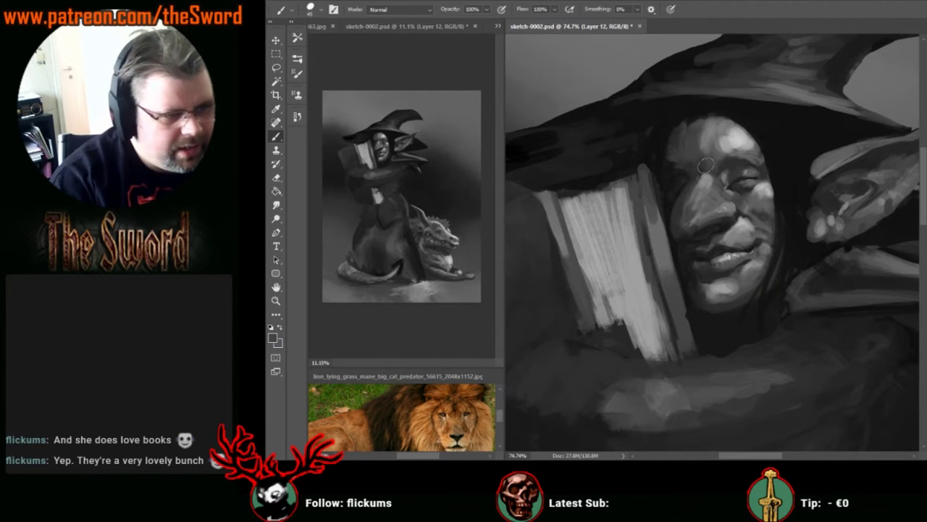
- Smooth the shaded forehead and inner brow in sampled greys with a 70 to 80 px brush
{"action": "left_click", "coordinate": [695, 160], "text": "alt"}
{"action": "key", "text": "bracketright"}
{"action": "key", "text": "bracketright"}
{"action": "key", "text": "bracketright"}
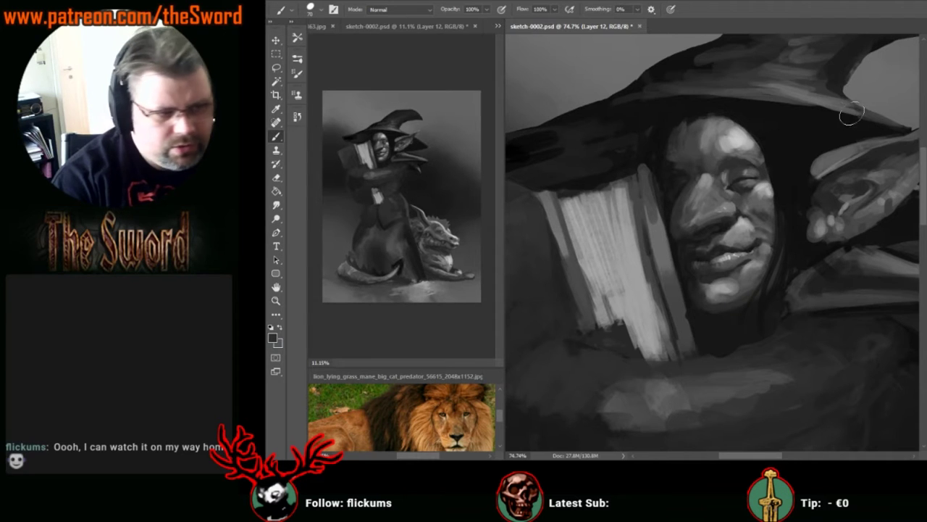
{"action": "left_click", "coordinate": [714, 156], "text": "alt"}
{"action": "key", "text": "]"}
{"action": "mouse_move", "coordinate": [701, 128]}
{"action": "left_mouse_down"}
{"action": "mouse_move", "coordinate": [688, 133]}
{"action": "mouse_move", "coordinate": [693, 125]}
{"action": "left_mouse_up"}
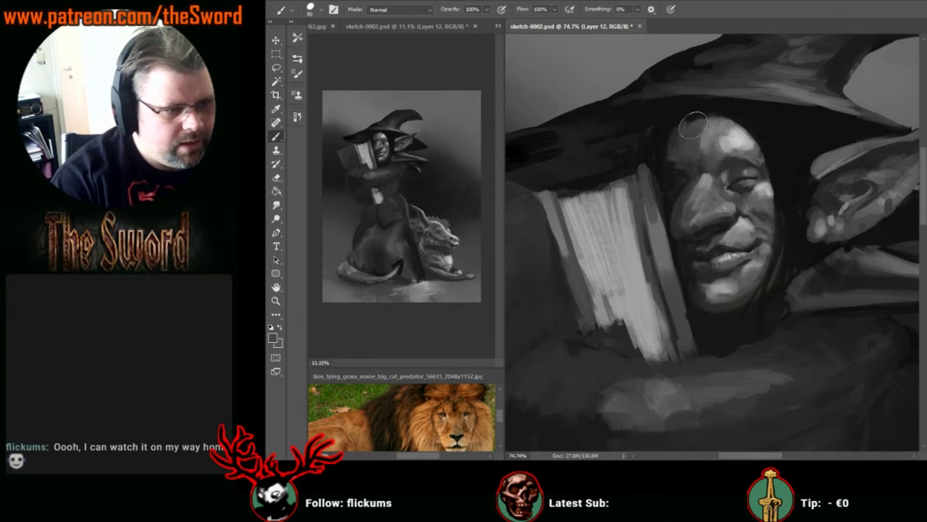
{"action": "key", "text": "["}
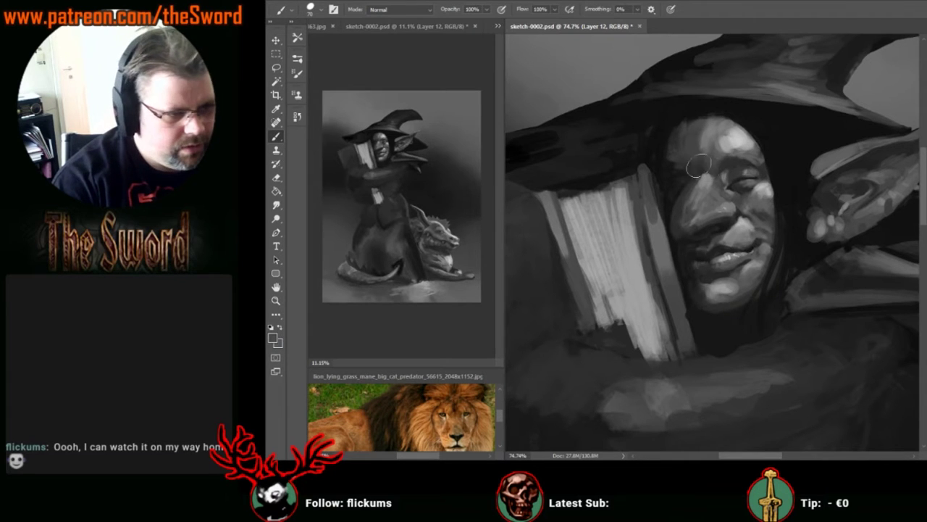
- Paint the far brow bump and temple in sampled grey with a 50 to 60 px brush
{"action": "left_click", "coordinate": [723, 149], "text": "alt"}
{"action": "key", "text": "["}
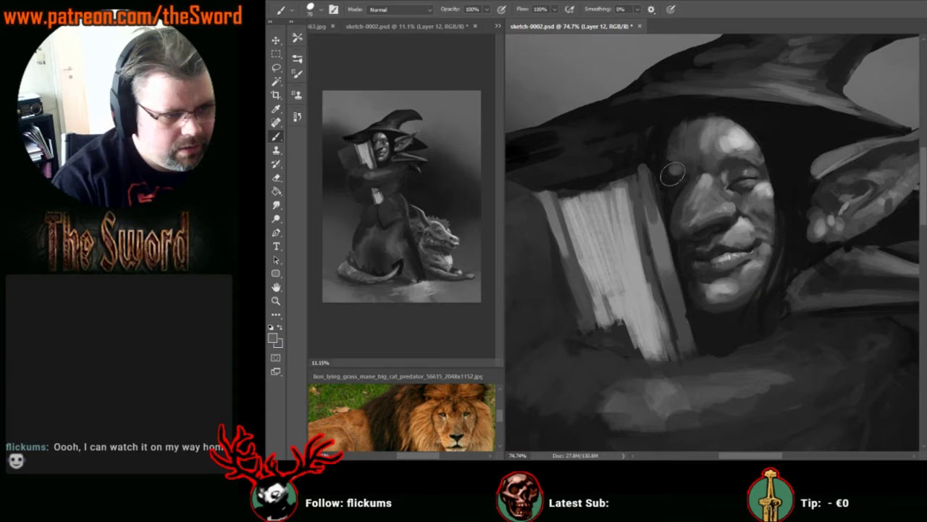
{"action": "key", "text": "]"}
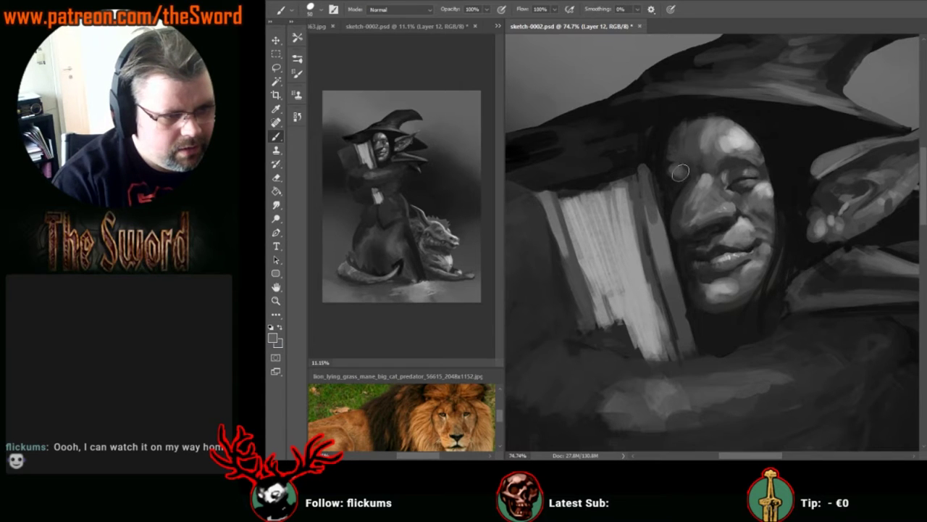
{"action": "key", "text": "]"}
{"action": "mouse_move", "coordinate": [672, 162]}
{"action": "left_mouse_down"}
{"action": "mouse_move", "coordinate": [678, 158]}
{"action": "mouse_move", "coordinate": [666, 152]}
{"action": "left_mouse_up"}
{"action": "left_click", "coordinate": [694, 153], "text": "alt"}
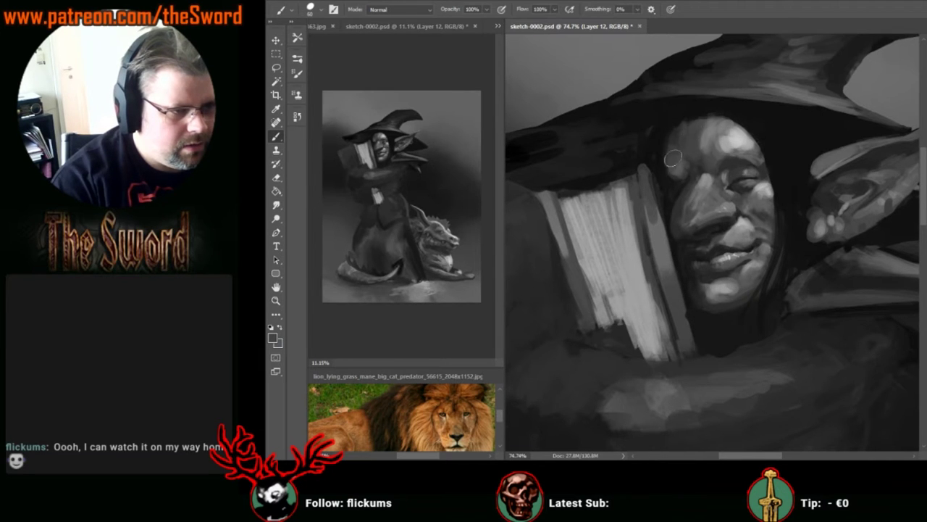
- Widen the far temple in grey and deepen the shaded eye socket with dark grey sampled near the chin
{"action": "key", "text": "bracketleft"}
{"action": "key", "text": "bracketleft"}
{"action": "key", "text": "bracketright"}
{"action": "key", "text": "bracketright"}
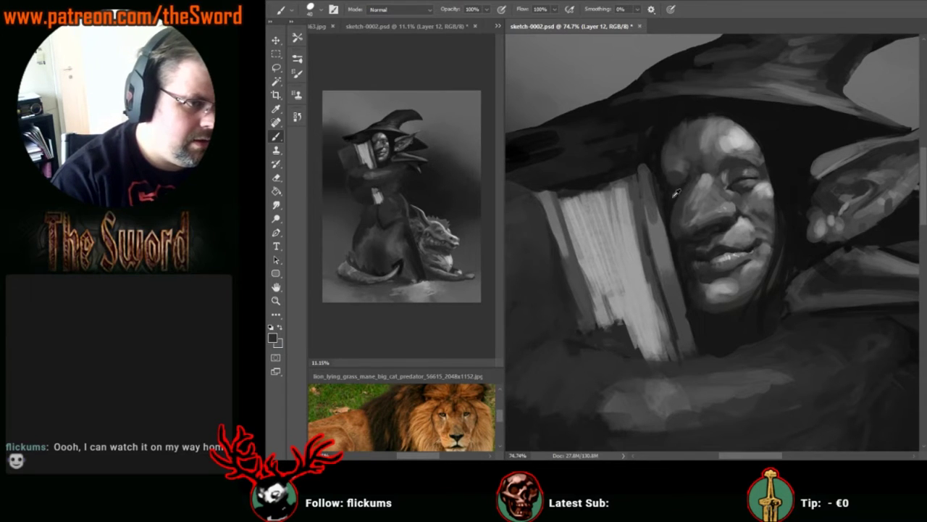
{"action": "left_click", "coordinate": [700, 296], "text": "alt"}
{"action": "key", "text": "bracketright"}
{"action": "left_click_drag", "start_coordinate": [672, 199], "coordinate": [674, 182]}
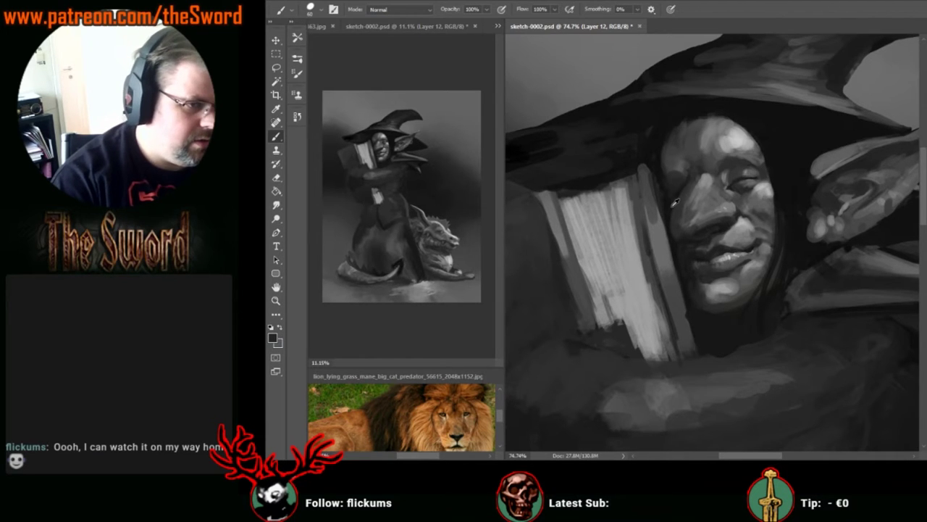
- Darken the outer edge of the shaded temple and forehead in near-black with a 125 px brush
{"action": "key", "text": "bracketright"}
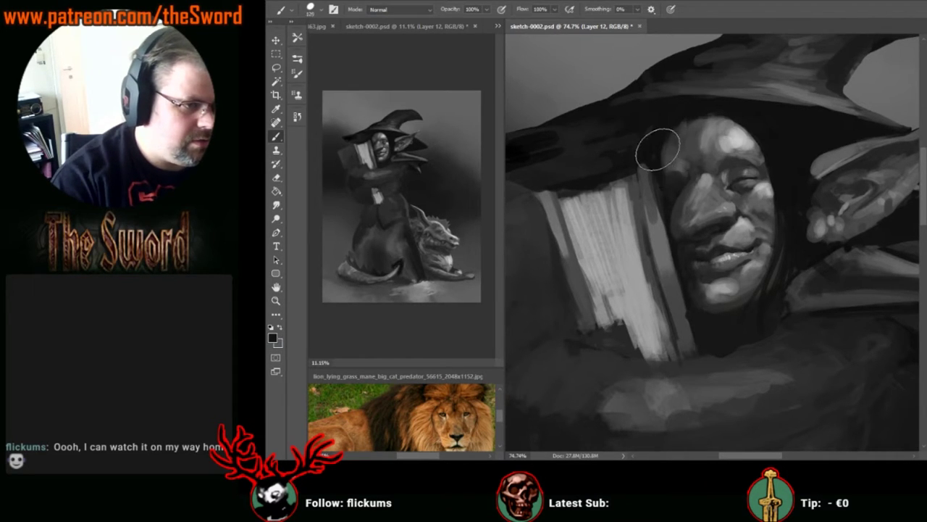
{"action": "key", "text": "bracketright"}
{"action": "key", "text": "bracketright"}
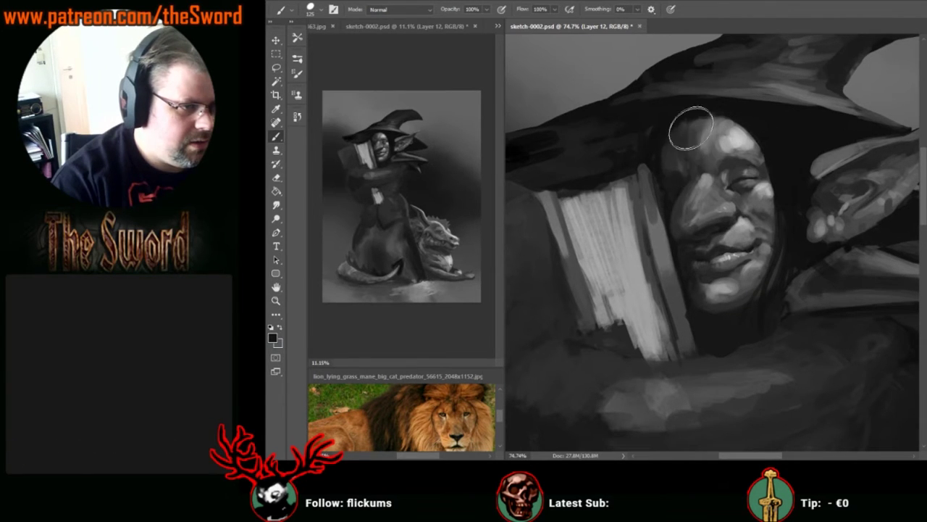
{"action": "key", "text": "bracketleft"}
{"action": "key", "text": "bracketleft"}
{"action": "key", "text": "bracketleft"}
{"action": "key", "text": "bracketleft"}
{"action": "key", "text": "bracketleft"}
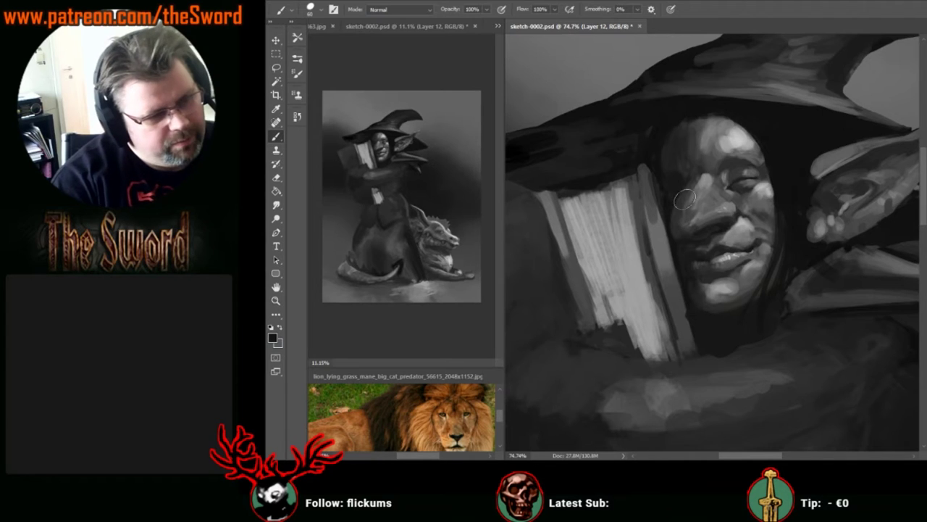
- Deepen the shadow over the far eye socket and brow in near-black with a 60 to 100 px brush
{"action": "key", "text": "bracketright"}
{"action": "key", "text": "bracketright"}
{"action": "key", "text": "bracketright"}
{"action": "key", "text": "bracketright"}
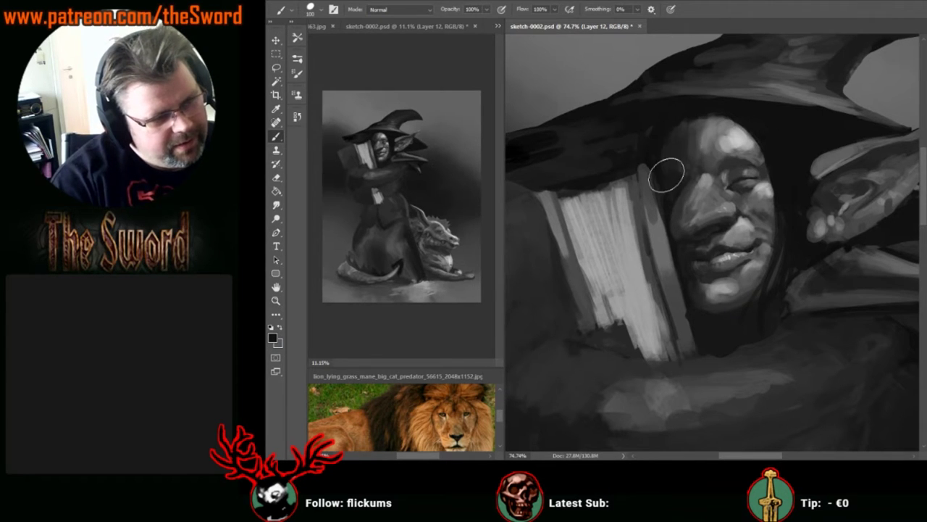
{"action": "key", "text": "bracketright"}
{"action": "key", "text": "bracketright"}
{"action": "key", "text": "bracketleft"}
{"action": "key", "text": "bracketleft"}
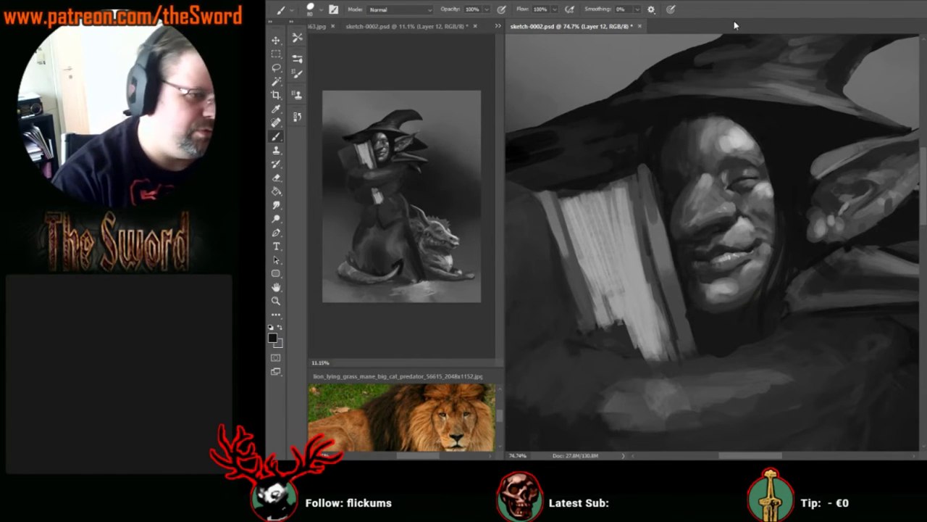
- Fill the underside of the hat brim above the book in near-black, reducing the brush to 15 px at its tip
{"action": "mouse_move", "coordinate": [611, 165]}
{"action": "left_mouse_down"}
{"action": "mouse_move", "coordinate": [584, 145]}
{"action": "mouse_move", "coordinate": [705, 116]}
{"action": "left_mouse_up"}
{"action": "key", "text": "bracketleft"}
{"action": "key", "text": "bracketleft"}
{"action": "key", "text": "bracketleft"}
{"action": "key", "text": "bracketleft"}
{"action": "key", "text": "bracketleft"}
{"action": "key", "text": "bracketleft"}
{"action": "key", "text": "bracketleft"}
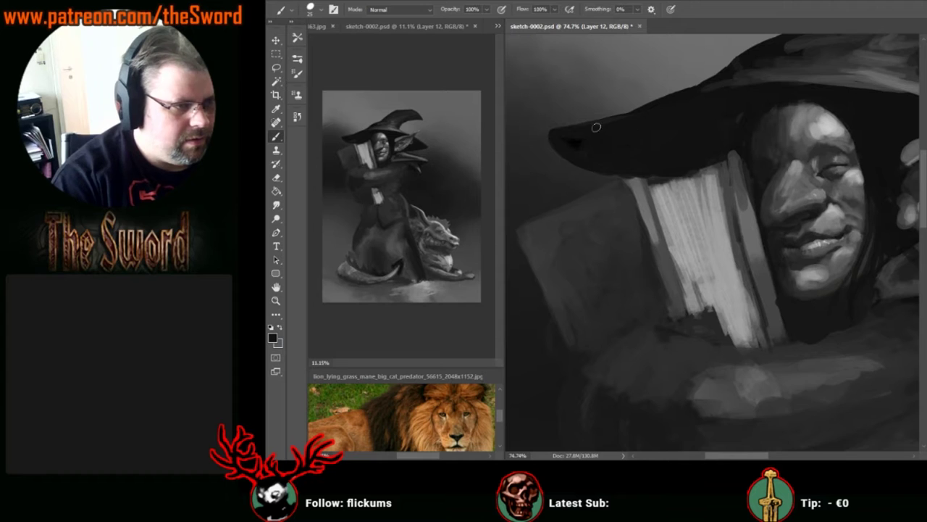
{"action": "key", "text": "bracketleft"}
{"action": "key", "text": "bracketleft"}
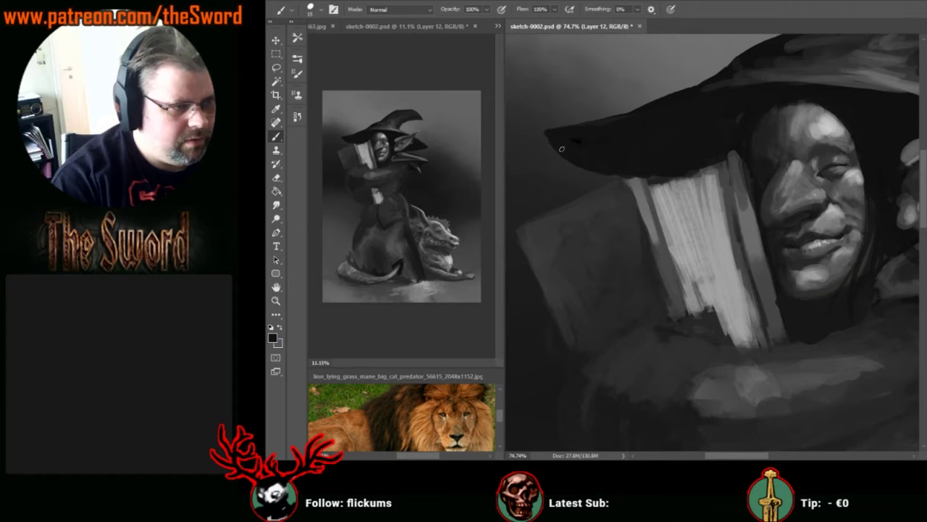
- Sharpen the hat brim's pointed tip and upper contour in near-black with a 15 px brush
{"action": "mouse_move", "coordinate": [548, 128]}
{"action": "left_mouse_down"}
{"action": "mouse_move", "coordinate": [618, 116]}
{"action": "mouse_move", "coordinate": [553, 129]}
{"action": "mouse_move", "coordinate": [594, 123]}
{"action": "left_mouse_up"}
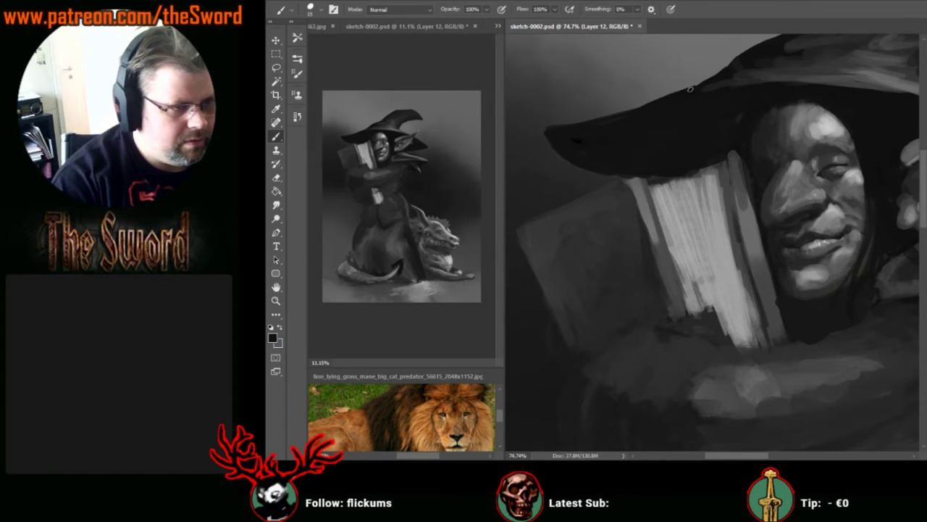
{"action": "left_click_drag", "start_coordinate": [699, 111], "coordinate": [585, 144]}
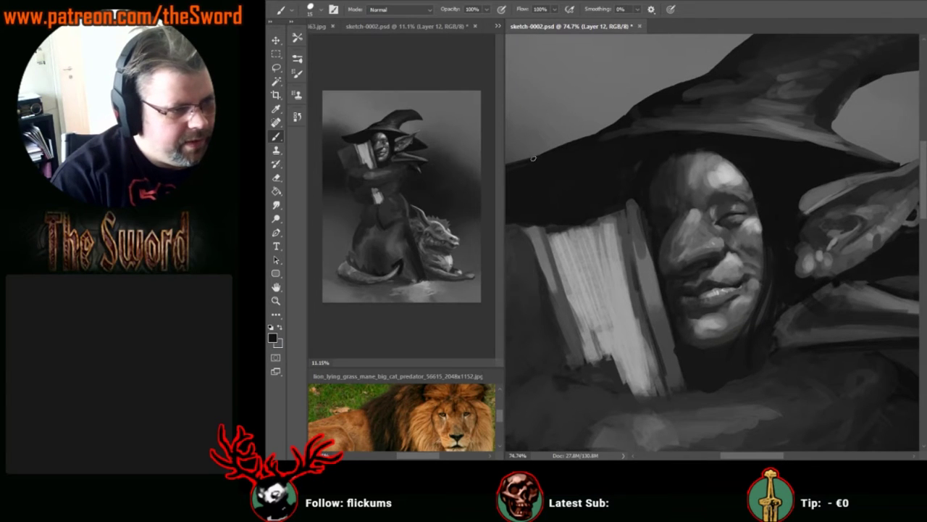
{"action": "left_click_drag", "start_coordinate": [533, 158], "coordinate": [673, 97]}
- Clean up the brim edge where it meets the hat's crown in near-black with a 25 px brush
{"action": "key", "text": "bracketright"}
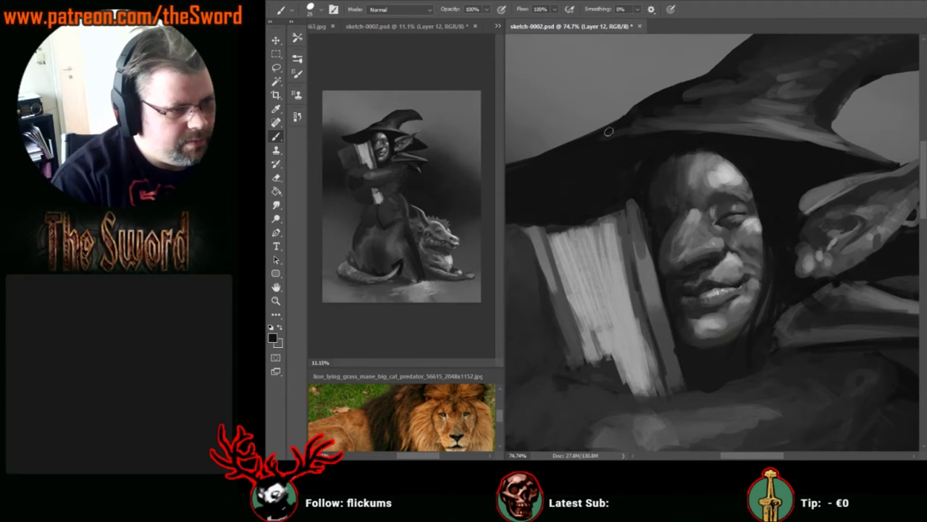
{"action": "left_click_drag", "start_coordinate": [662, 94], "coordinate": [586, 141]}
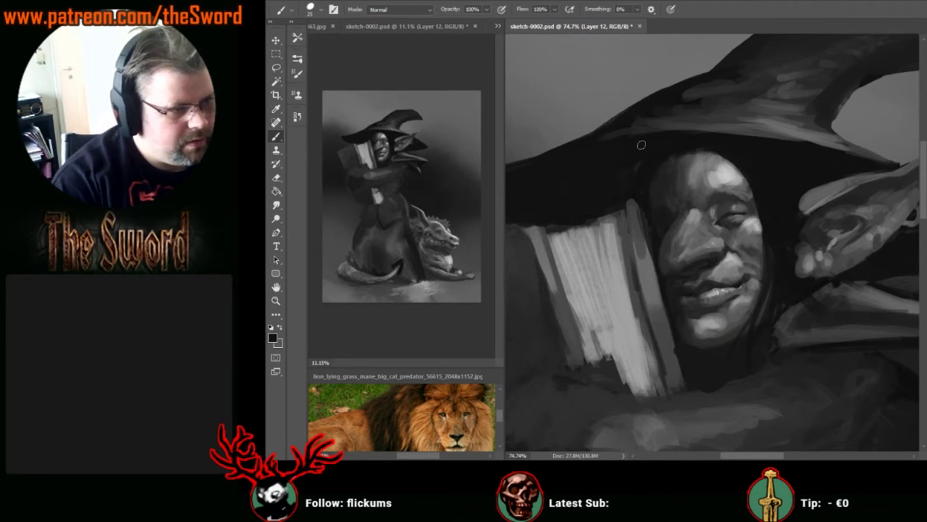
{"action": "mouse_move", "coordinate": [652, 160]}
{"action": "left_mouse_down"}
{"action": "mouse_move", "coordinate": [596, 268]}
{"action": "mouse_move", "coordinate": [590, 238]}
{"action": "mouse_move", "coordinate": [608, 216]}
{"action": "left_mouse_up"}
- Smooth and raise the upper contour of the hat's crown up to its peak in near-black with a 25 px brush
{"action": "left_click_drag", "start_coordinate": [557, 256], "coordinate": [682, 188]}
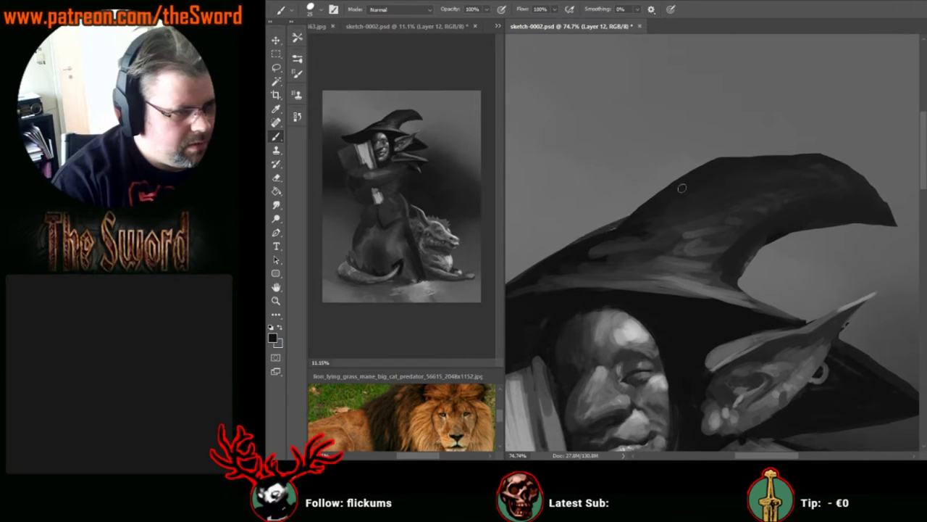
{"action": "left_click_drag", "start_coordinate": [562, 254], "coordinate": [664, 191]}
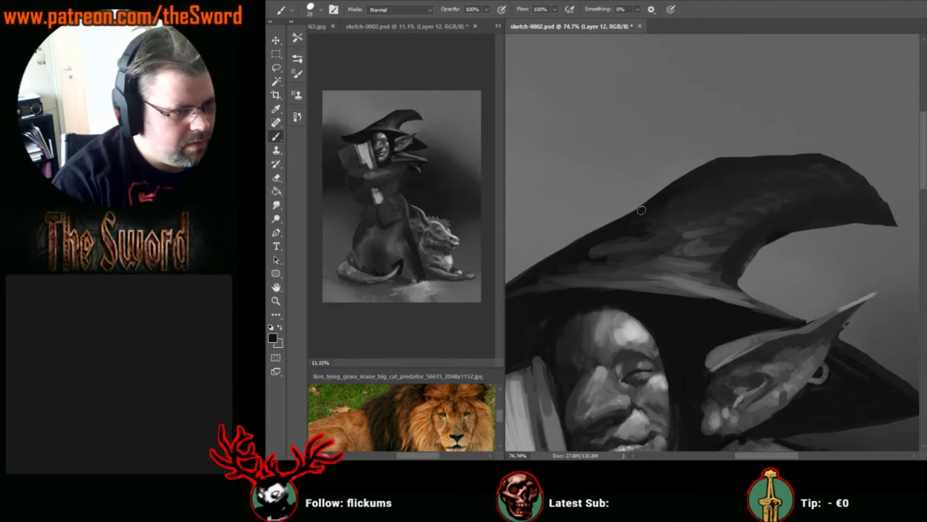
{"action": "mouse_move", "coordinate": [623, 215]}
{"action": "left_mouse_down"}
{"action": "mouse_move", "coordinate": [711, 152]}
{"action": "mouse_move", "coordinate": [788, 154]}
{"action": "left_mouse_up"}
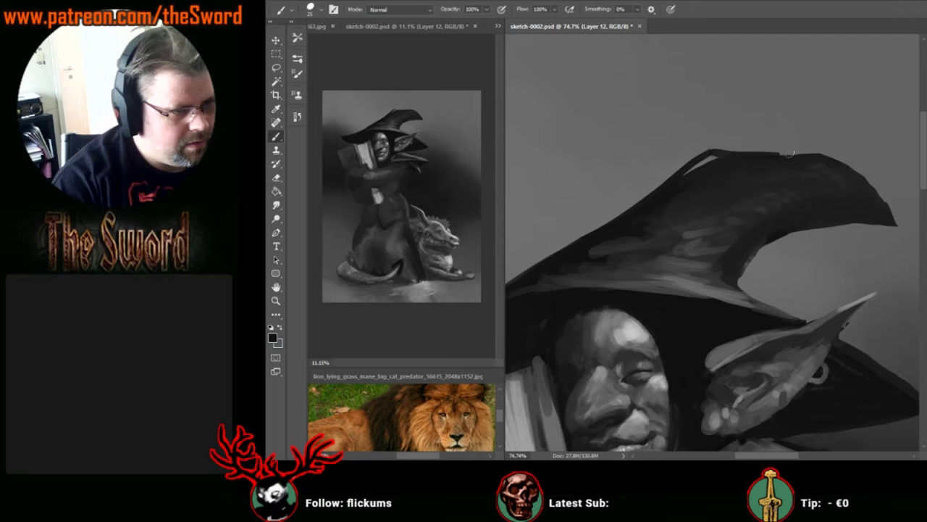
{"action": "mouse_move", "coordinate": [727, 159]}
{"action": "left_mouse_down"}
{"action": "mouse_move", "coordinate": [686, 176]}
{"action": "mouse_move", "coordinate": [741, 159]}
{"action": "mouse_move", "coordinate": [715, 154]}
{"action": "mouse_move", "coordinate": [830, 163]}
{"action": "mouse_move", "coordinate": [753, 159]}
{"action": "mouse_move", "coordinate": [820, 156]}
{"action": "left_mouse_up"}
- Extend the bend and outer edge of the hat's curved tip in near-black with a 35 px brush
{"action": "key", "text": "bracketright"}
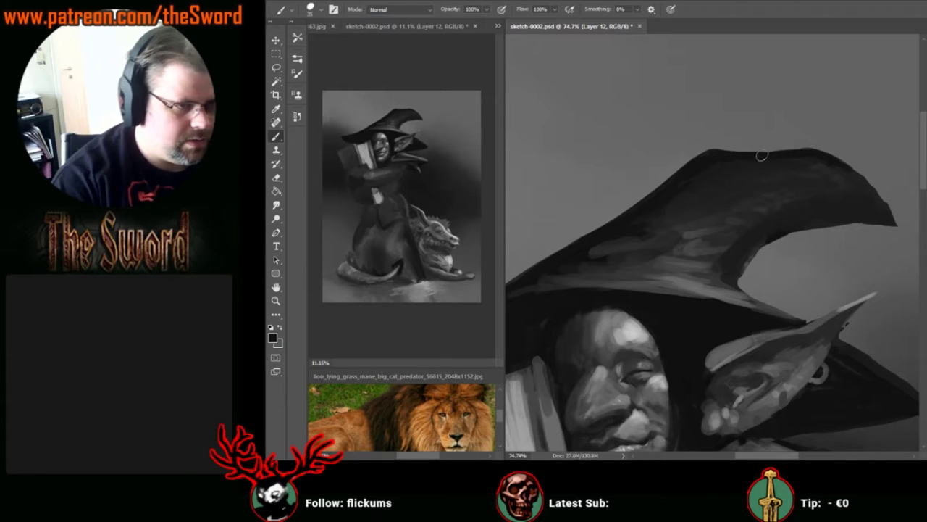
{"action": "mouse_move", "coordinate": [760, 159]}
{"action": "left_mouse_down"}
{"action": "mouse_move", "coordinate": [836, 152]}
{"action": "mouse_move", "coordinate": [866, 180]}
{"action": "mouse_move", "coordinate": [818, 153]}
{"action": "mouse_move", "coordinate": [835, 151]}
{"action": "mouse_move", "coordinate": [884, 202]}
{"action": "left_mouse_up"}
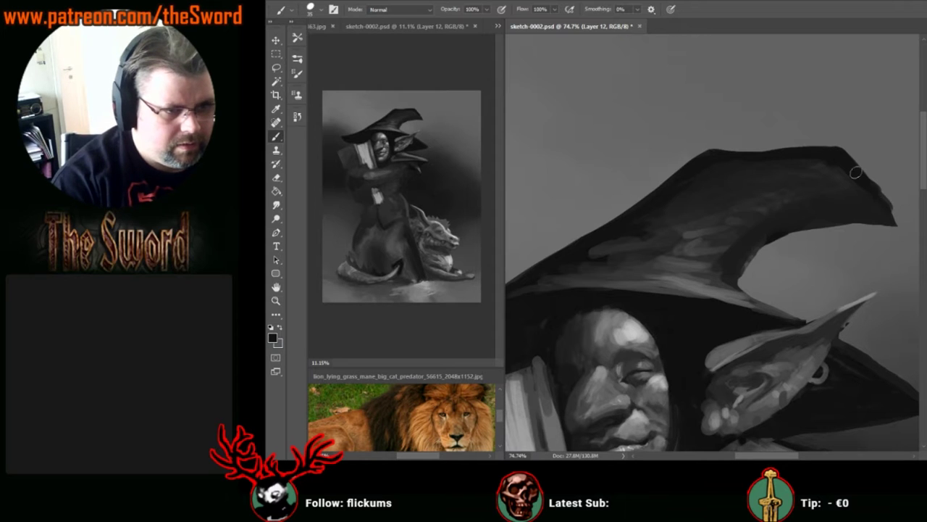
{"action": "left_click_drag", "start_coordinate": [856, 172], "coordinate": [882, 202]}
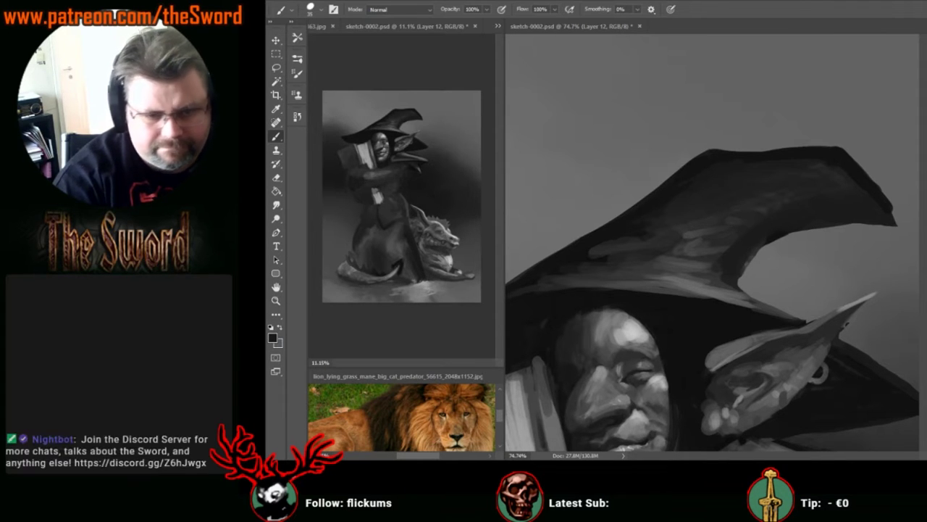
- Flip the canvas horizontally to check the hat's silhouette in mirror view
{"action": "left_click", "coordinate": [333, 0]}
{"action": "mouse_move", "coordinate": [360, 92]}
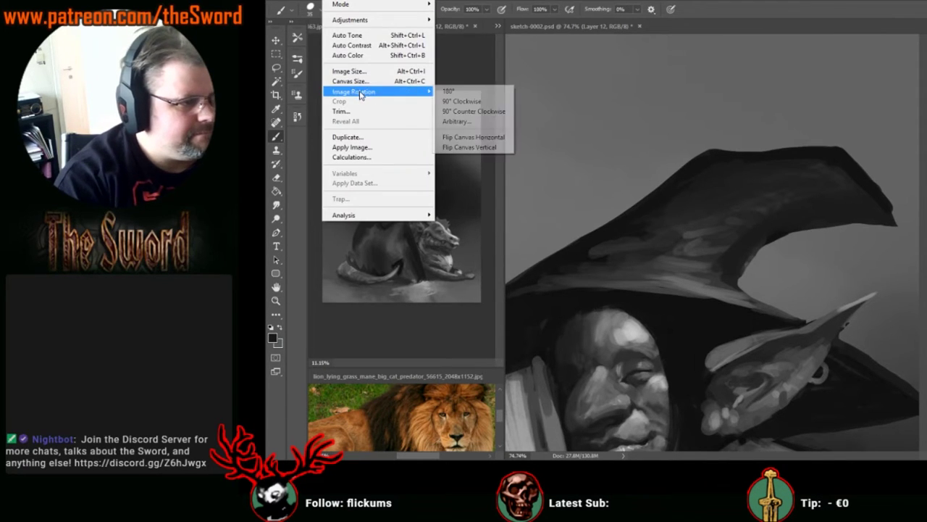
{"action": "left_click", "coordinate": [492, 137]}
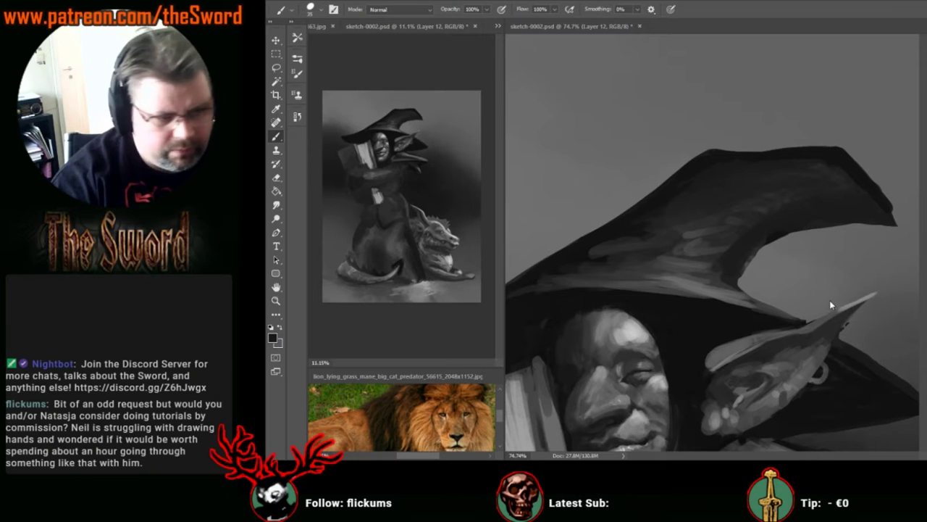
- Darken the robe's hip inside its lit outer edge in near-black with a 90 to 150 px brush
{"action": "left_click", "coordinate": [801, 302]}
{"action": "key", "text": "z"}
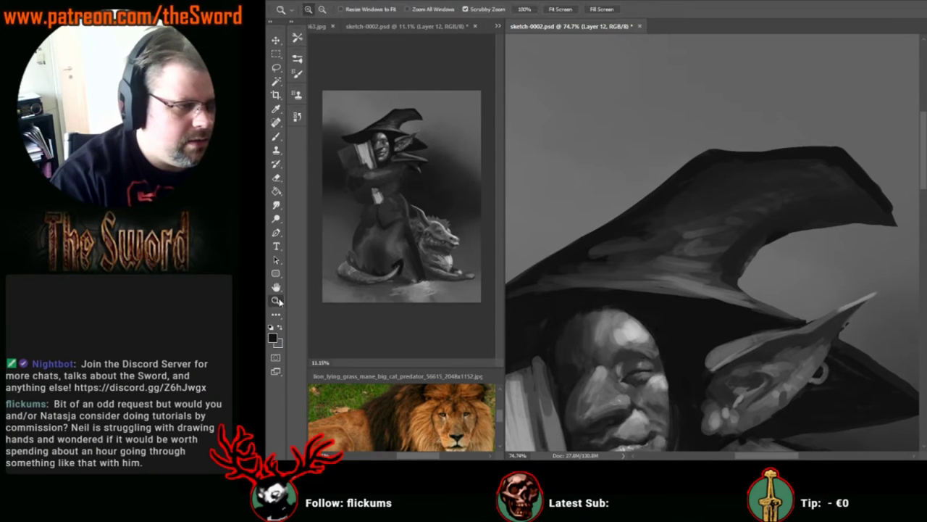
{"action": "left_click_drag", "start_coordinate": [827, 283], "coordinate": [784, 293]}
{"action": "left_click_drag", "start_coordinate": [812, 337], "coordinate": [825, 256]}
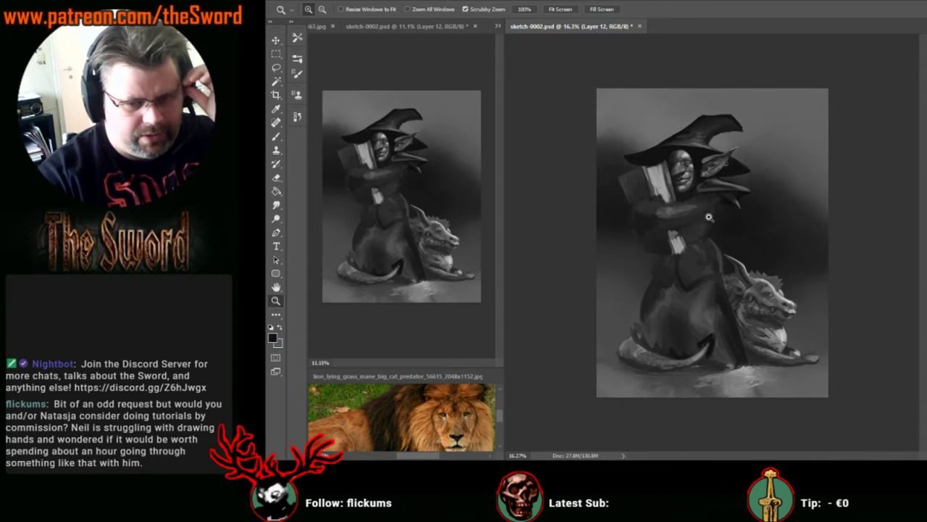
{"action": "left_click_drag", "start_coordinate": [711, 224], "coordinate": [734, 232]}
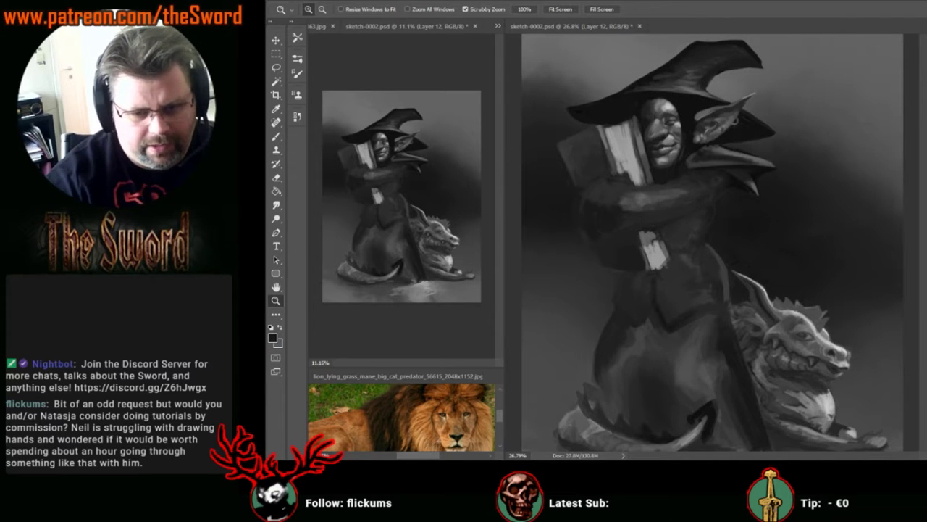
{"action": "left_click_drag", "start_coordinate": [722, 290], "coordinate": [749, 288]}
{"action": "key", "text": "b"}
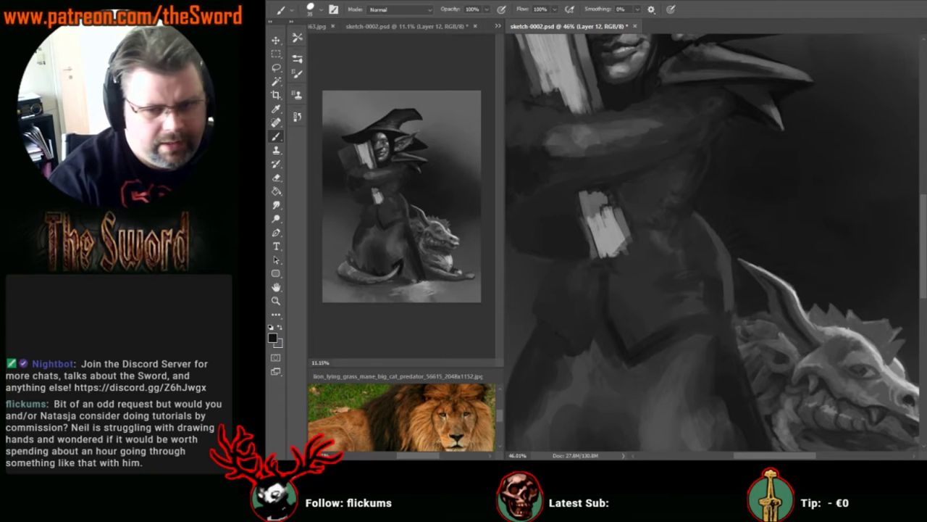
{"action": "key", "text": "bracketright"}
{"action": "key", "text": "bracketright"}
{"action": "key", "text": "bracketright"}
{"action": "key", "text": "bracketright"}
{"action": "key", "text": "bracketright"}
{"action": "key", "text": "bracketright"}
{"action": "key", "text": "bracketright"}
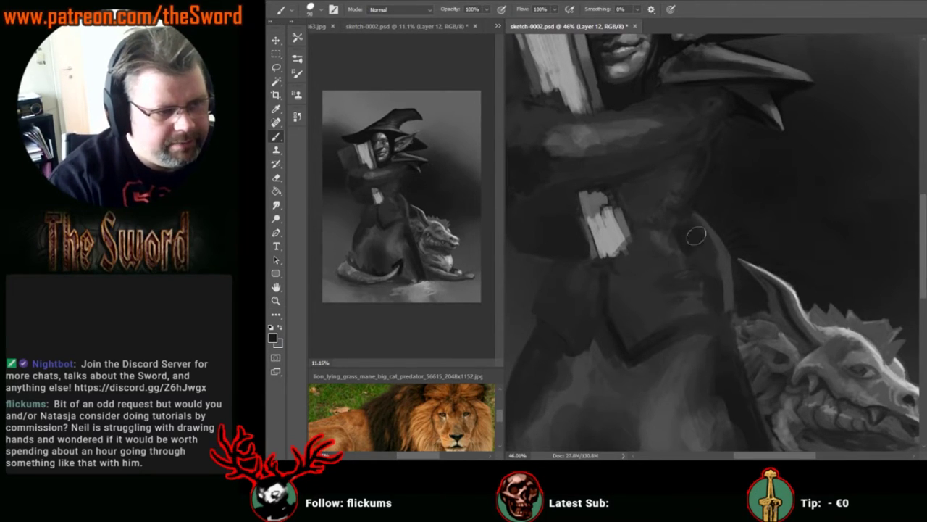
{"action": "key", "text": "bracketright"}
{"action": "key", "text": "bracketright"}
{"action": "key", "text": "bracketright"}
{"action": "key", "text": "bracketright"}
{"action": "key", "text": "bracketright"}
{"action": "key", "text": "bracketright"}
{"action": "key", "text": "bracketright"}
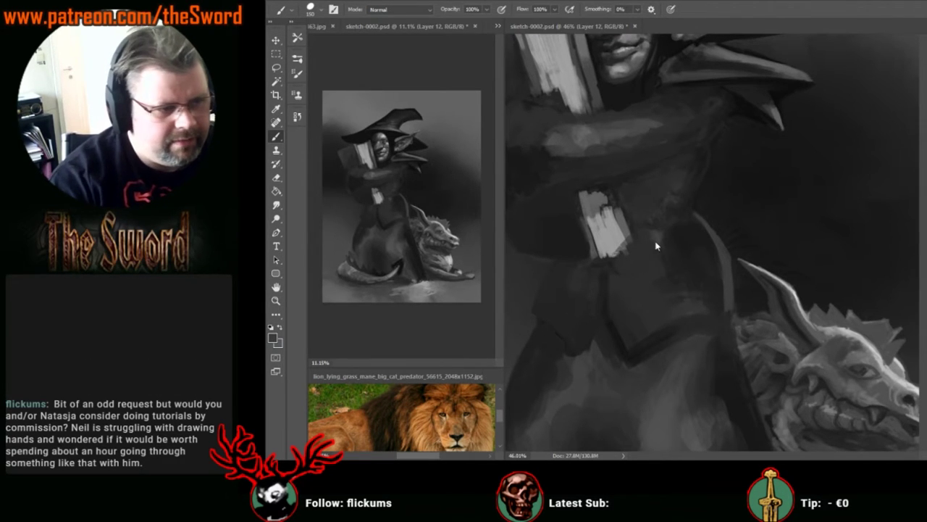
- Paint soft vertical folds into the robe's waist beside the lower part of the book with a 90 px brush
{"action": "key", "text": "bracketleft"}
{"action": "key", "text": "bracketleft"}
{"action": "key", "text": "bracketleft"}
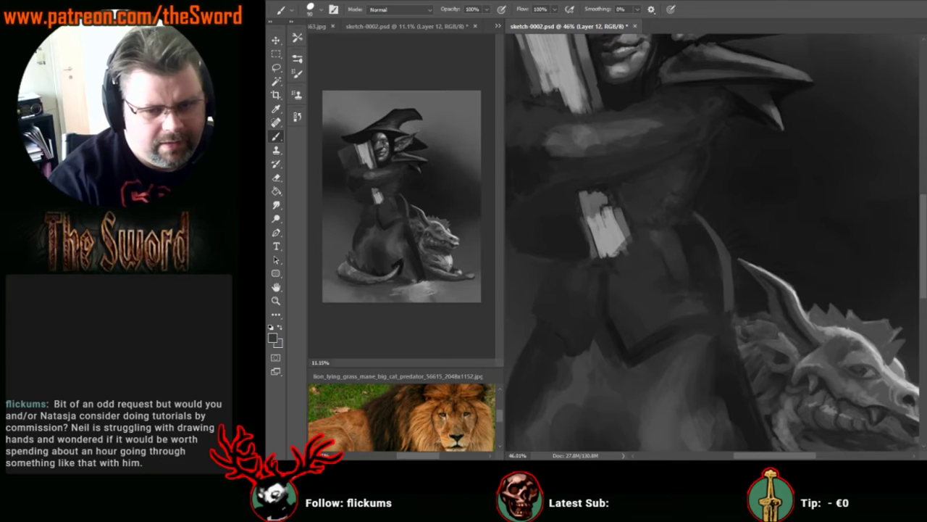
{"action": "key", "text": "bracketleft"}
{"action": "key", "text": "bracketleft"}
{"action": "key", "text": "bracketleft"}
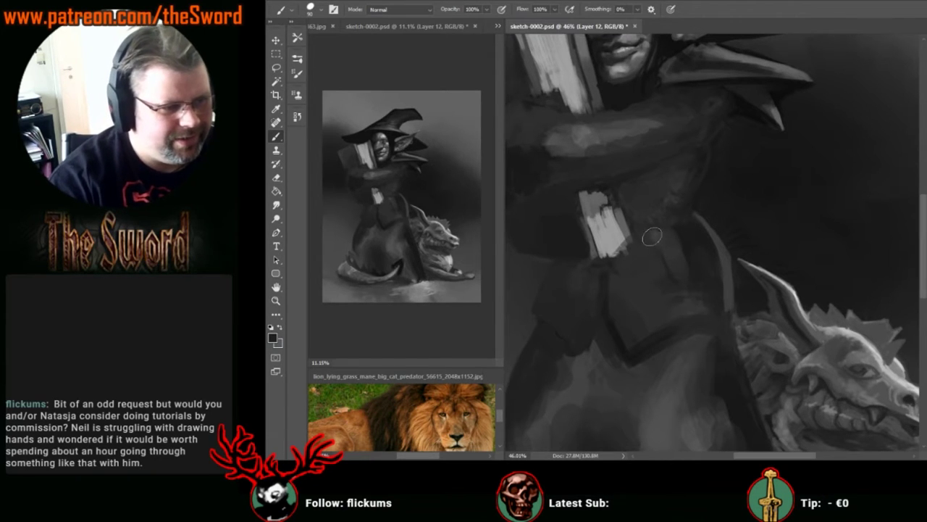
{"action": "key", "text": "bracketright"}
{"action": "key", "text": "bracketright"}
{"action": "key", "text": "bracketright"}
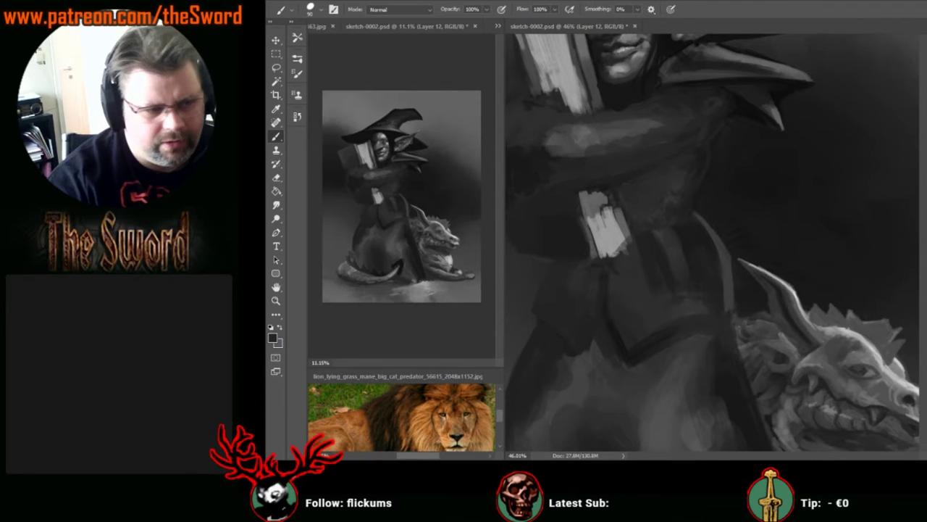
- Blend the light patch on the robe's hip into the surrounding dark grey with a 90 to 125 px brush
{"action": "left_click", "coordinate": [656, 259]}
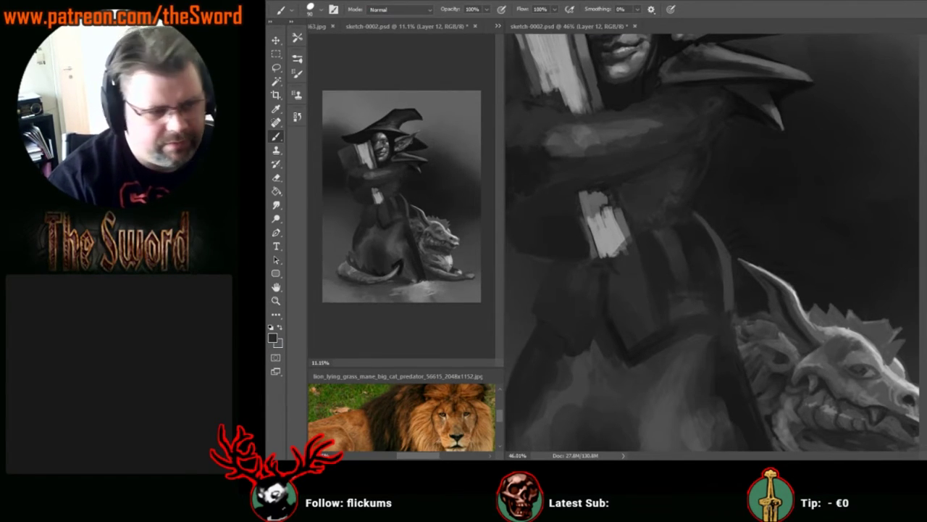
{"action": "left_click", "coordinate": [663, 287]}
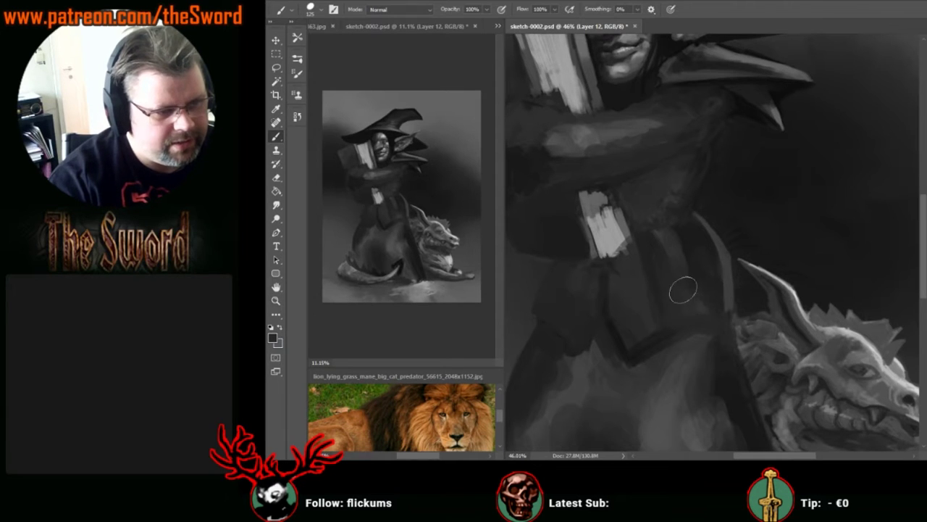
{"action": "key", "text": "bracketleft"}
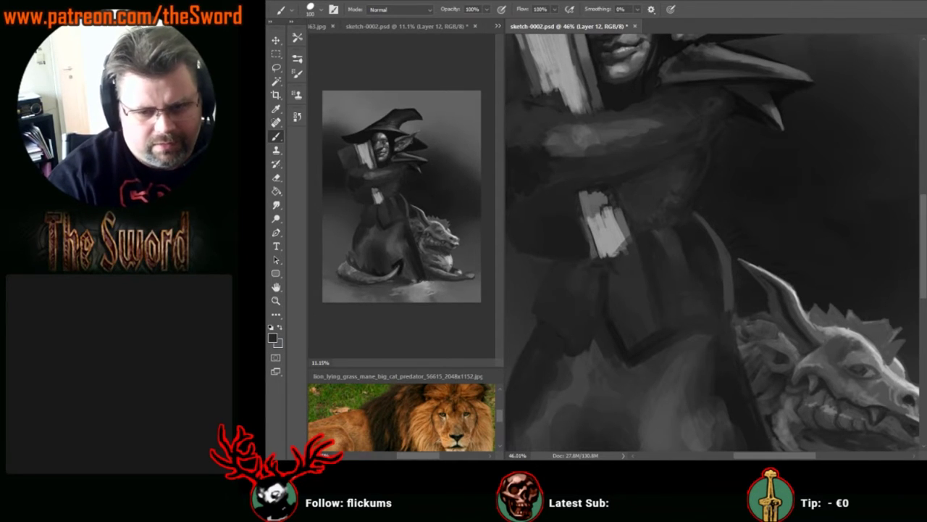
{"action": "key", "text": "bracketright"}
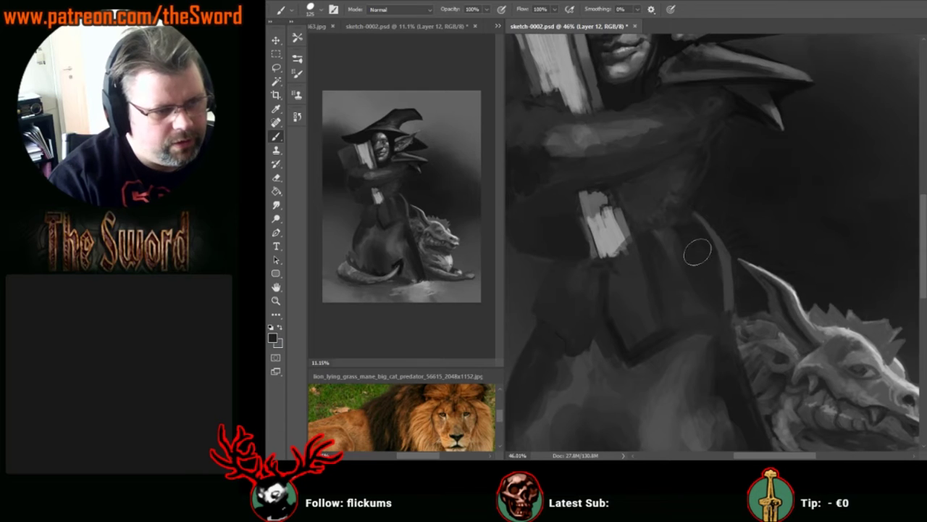
{"action": "key", "text": "bracketleft"}
{"action": "key", "text": "bracketleft"}
{"action": "key", "text": "bracketleft"}
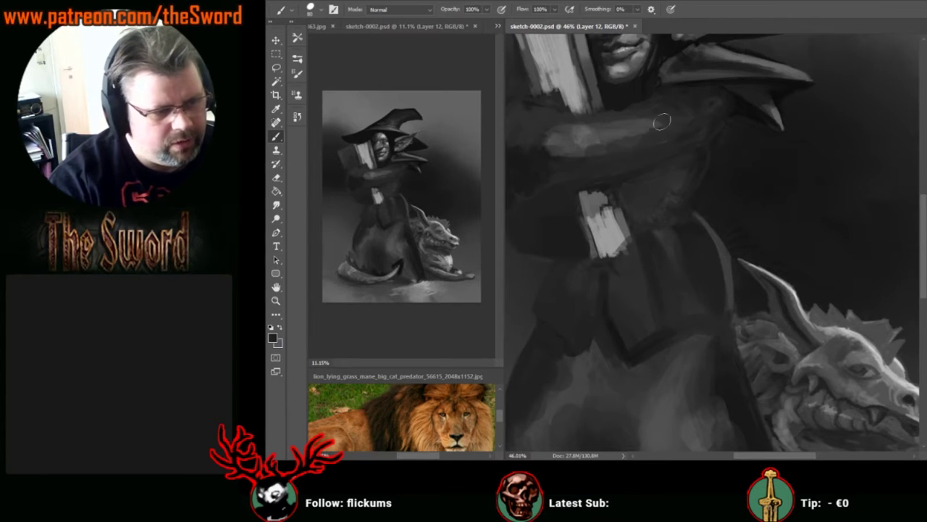
- Rework the dark vertical folds between the book and the robe's hip with a 70 to 100 px brush
{"action": "left_click_drag", "start_coordinate": [682, 243], "coordinate": [650, 204]}
{"action": "key", "text": "bracketright"}
{"action": "key", "text": "bracketright"}
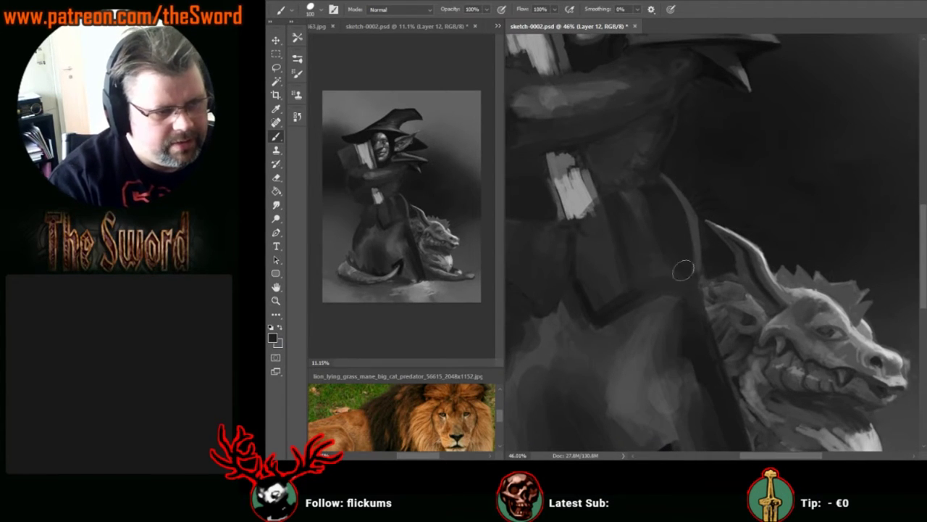
{"action": "key", "text": "bracketleft"}
{"action": "key", "text": "bracketleft"}
{"action": "key", "text": "bracketleft"}
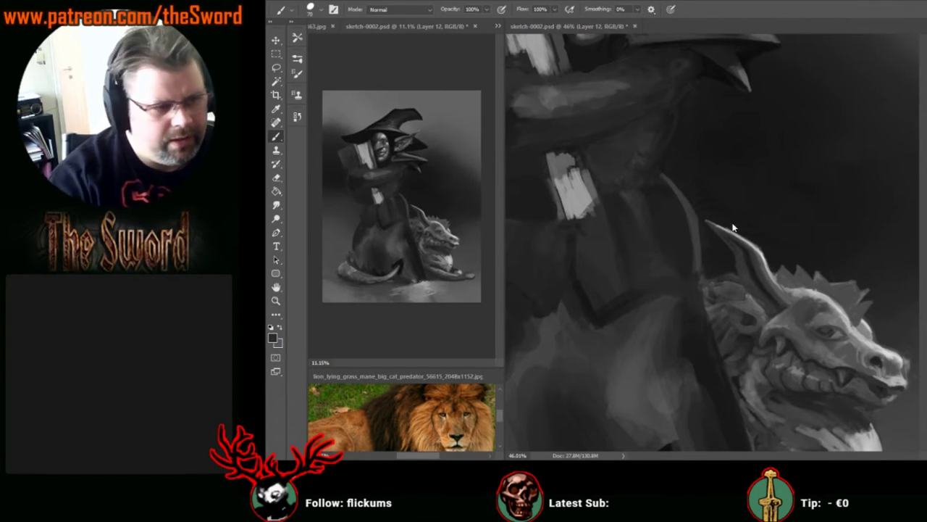
{"action": "key", "text": "bracketright"}
{"action": "key", "text": "bracketright"}
{"action": "key", "text": "bracketright"}
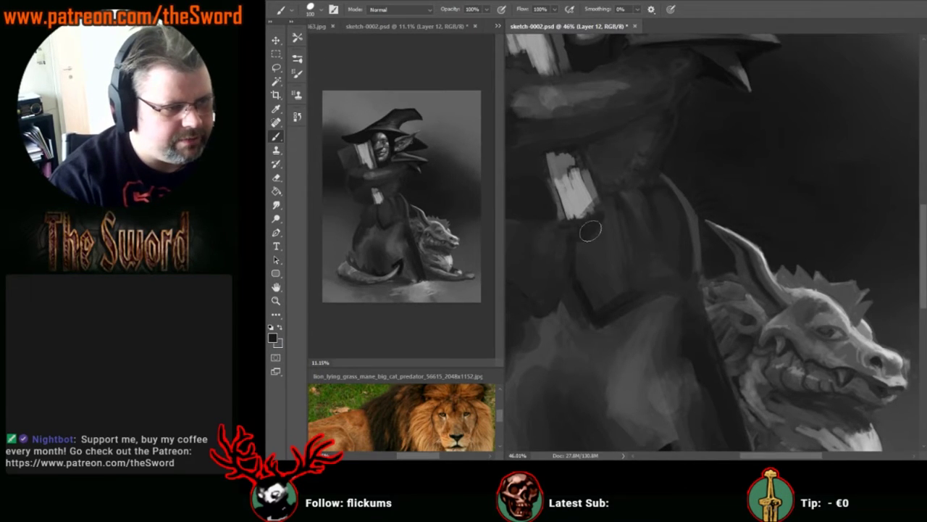
- Fill the robe panel below the book in near-black, enlarging the brush up to 175 px
{"action": "key", "text": "bracketright"}
{"action": "key", "text": "bracketright"}
{"action": "mouse_move", "coordinate": [583, 275]}
{"action": "left_mouse_down"}
{"action": "mouse_move", "coordinate": [588, 240]}
{"action": "mouse_move", "coordinate": [596, 268]}
{"action": "mouse_move", "coordinate": [602, 221]}
{"action": "mouse_move", "coordinate": [615, 274]}
{"action": "mouse_move", "coordinate": [637, 289]}
{"action": "mouse_move", "coordinate": [636, 262]}
{"action": "mouse_move", "coordinate": [689, 335]}
{"action": "left_mouse_up"}
{"action": "key", "text": "bracketright"}
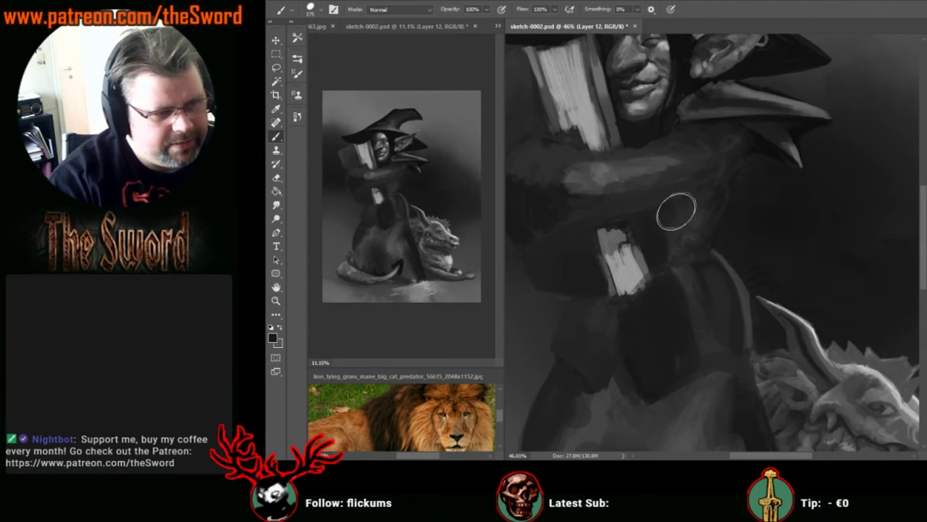
- Deepen the shadow on the torso beneath the folded arm with a 100 to 150 px brush
{"action": "key", "text": "bracketleft"}
{"action": "key", "text": "bracketleft"}
{"action": "key", "text": "bracketleft"}
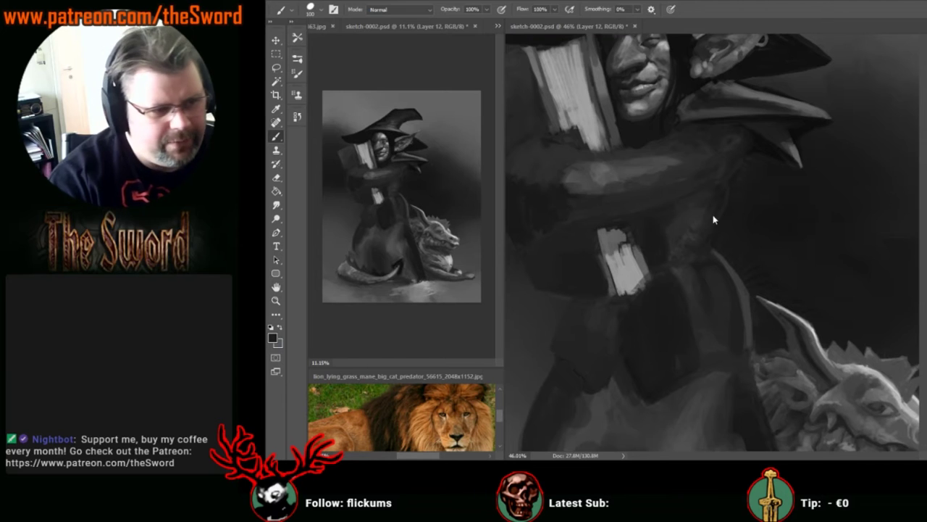
{"action": "key", "text": "bracketright"}
{"action": "key", "text": "bracketright"}
{"action": "key", "text": "bracketleft"}
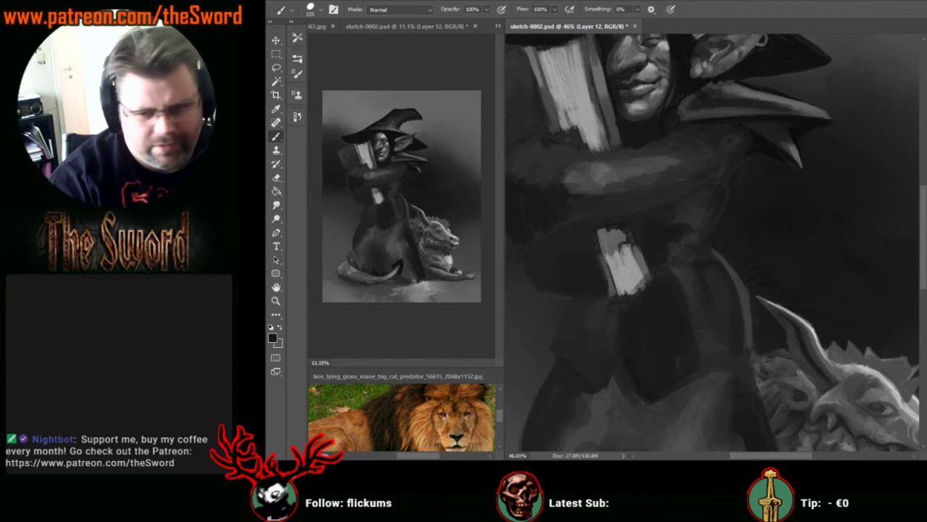
{"action": "key", "text": "bracketright"}
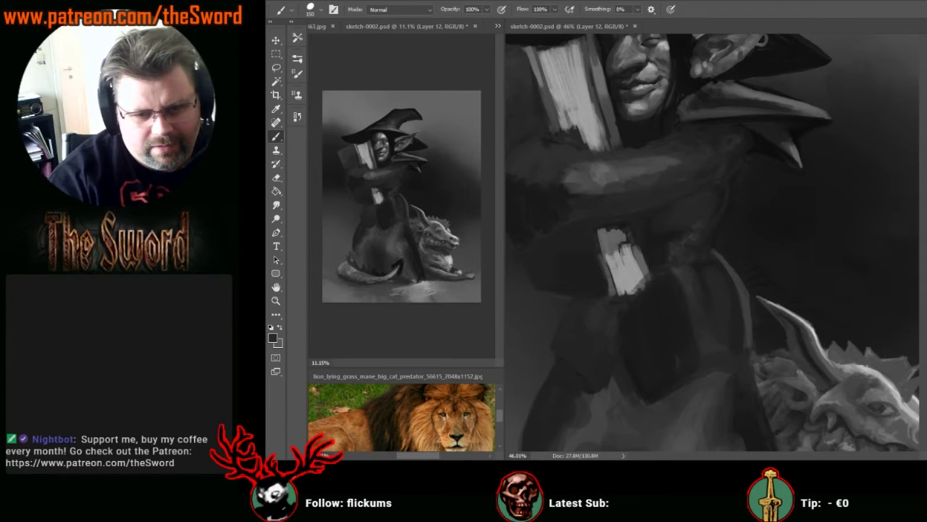
{"action": "left_click", "coordinate": [690, 223]}
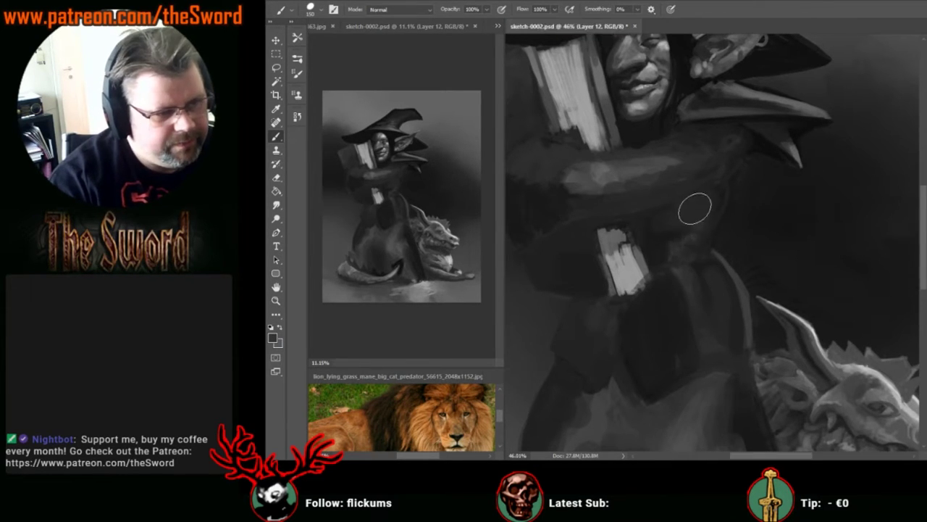
- Paint subtle dark grey folds on the side of the torso above the waist with a 70 px brush
{"action": "key", "text": "bracketleft"}
{"action": "key", "text": "bracketleft"}
{"action": "key", "text": "bracketleft"}
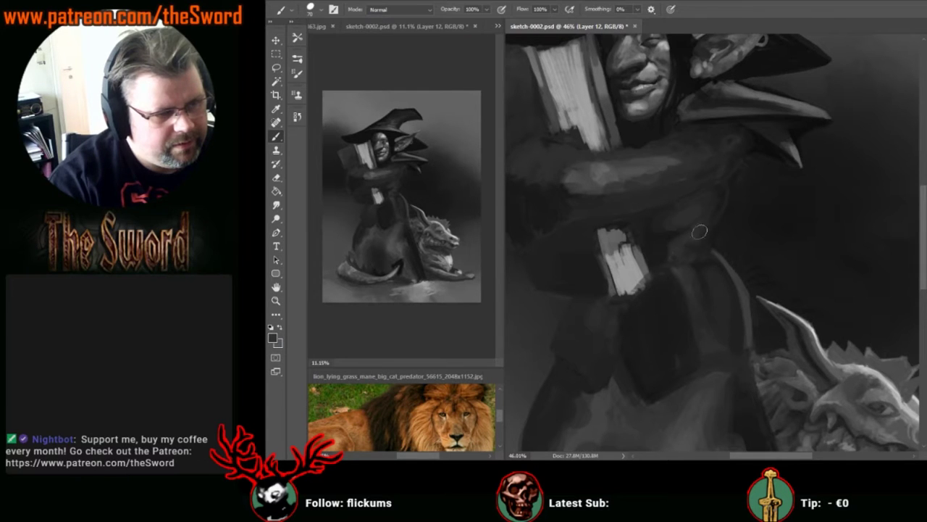
{"action": "key", "text": "bracketright"}
{"action": "key", "text": "bracketright"}
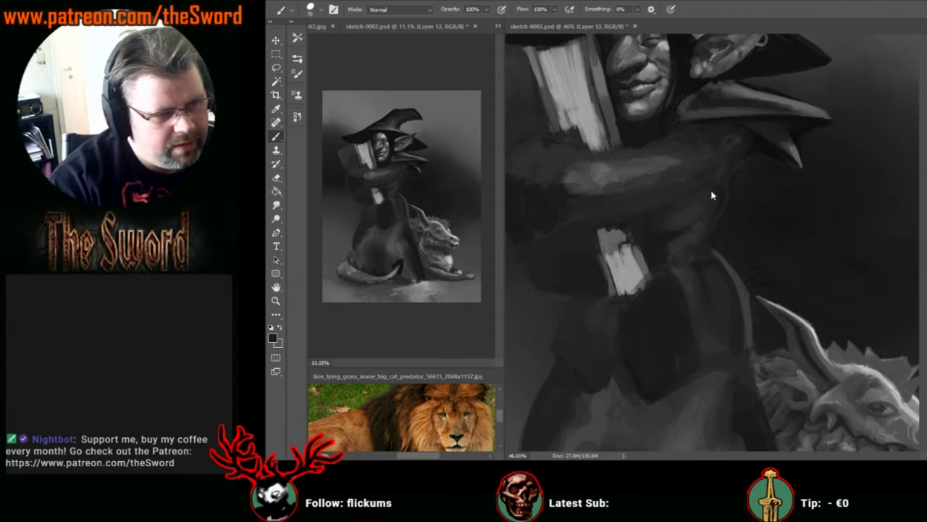
- Darken the back contour of the torso between the shoulder and the waist in near-black with a 40 to 70 px brush
{"action": "key", "text": "bracketright"}
{"action": "key", "text": "bracketleft"}
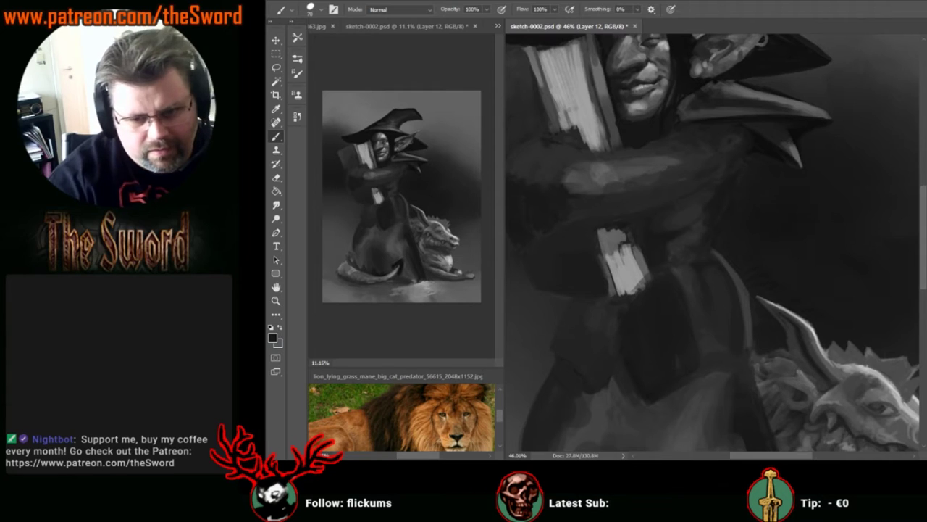
{"action": "key", "text": "alt+Tab"}
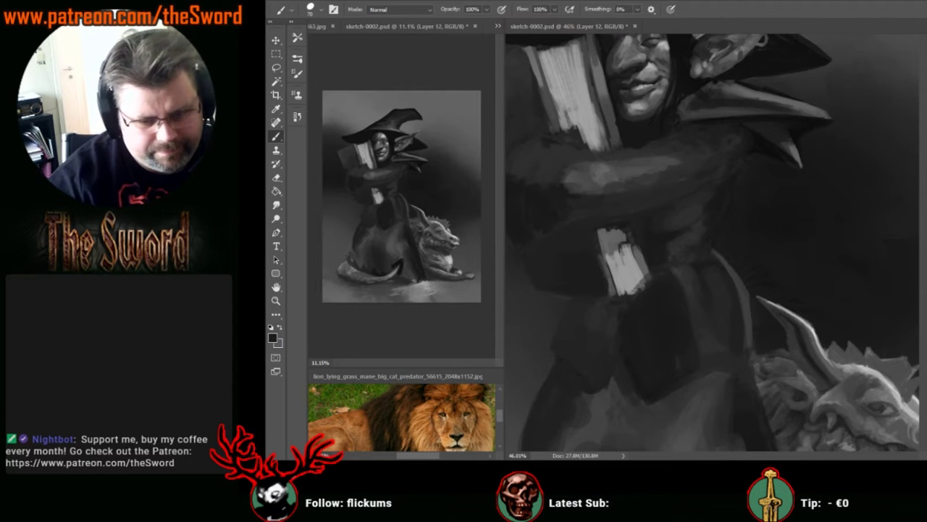
{"action": "left_click", "coordinate": [717, 206]}
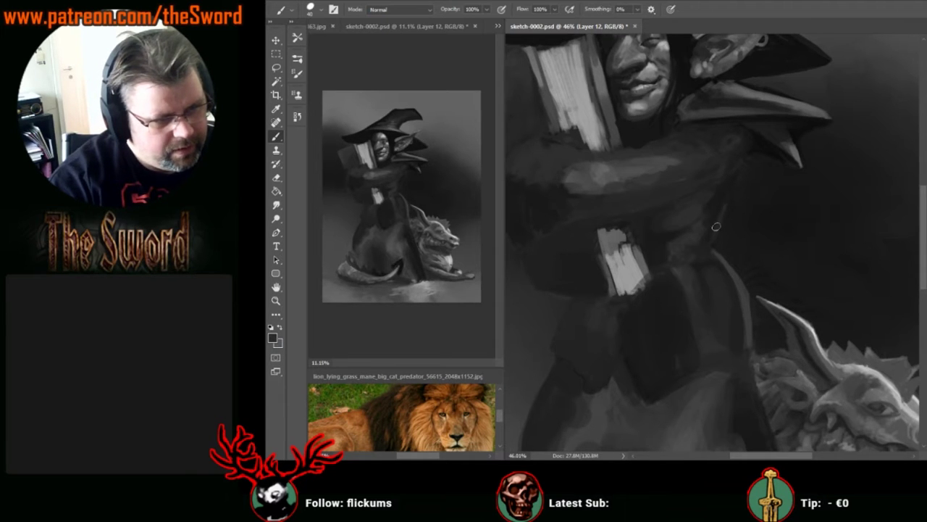
- Fill out the small of the back beneath the shoulder in dark grey with a 60 to 70 px brush, reducing it to 25 px
{"action": "key", "text": "bracketright"}
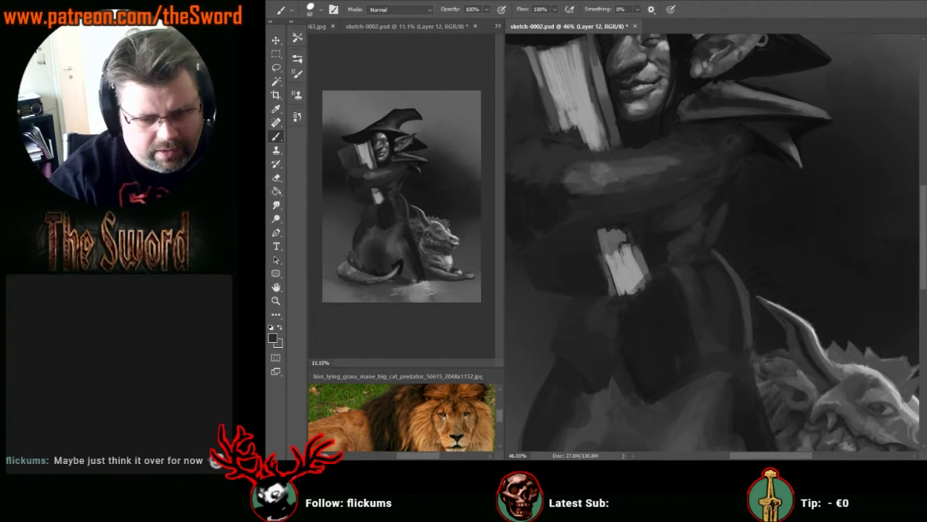
{"action": "key", "text": "bracketright"}
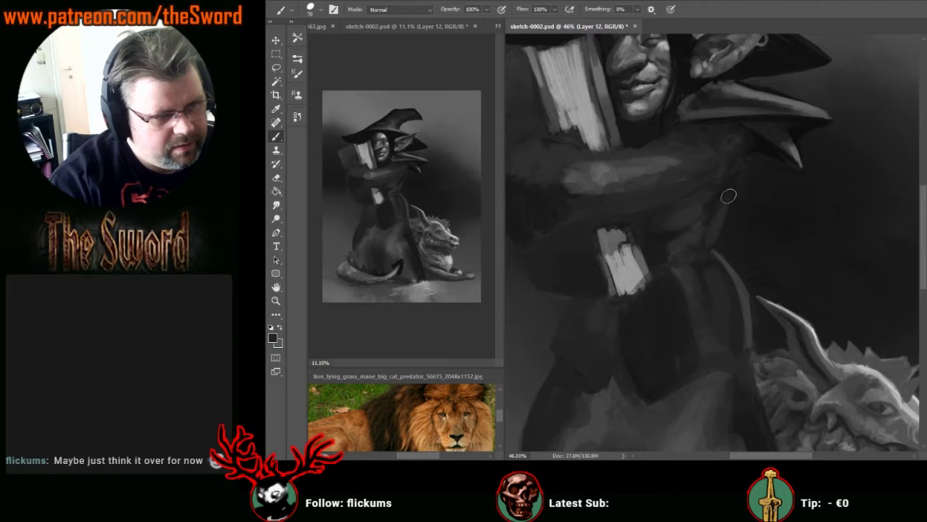
{"action": "key", "text": "bracketleft"}
{"action": "key", "text": "bracketleft"}
{"action": "key", "text": "bracketleft"}
{"action": "key", "text": "bracketleft"}
{"action": "key", "text": "bracketleft"}
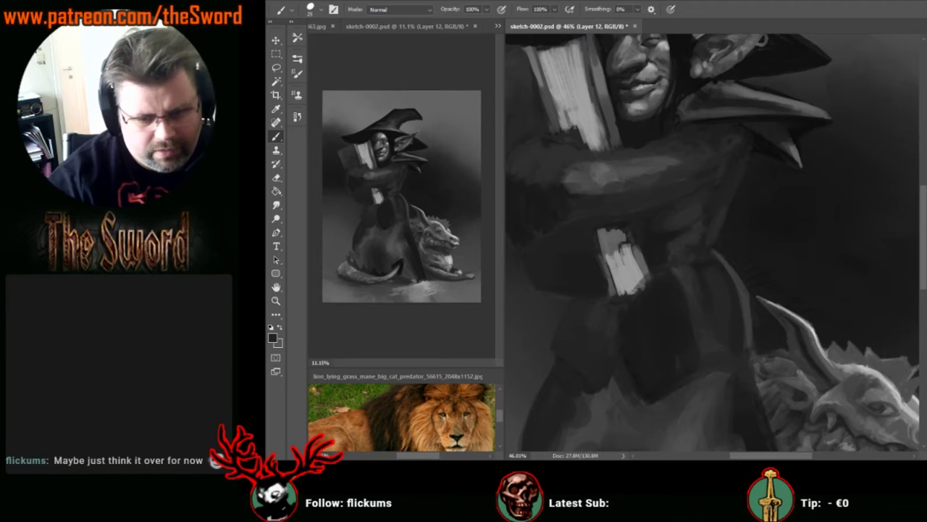
- Paint a light grey rim light on the lower back just above the waist with a 40 px brush and trim its inner edge in dark grey
{"action": "left_click", "coordinate": [714, 228]}
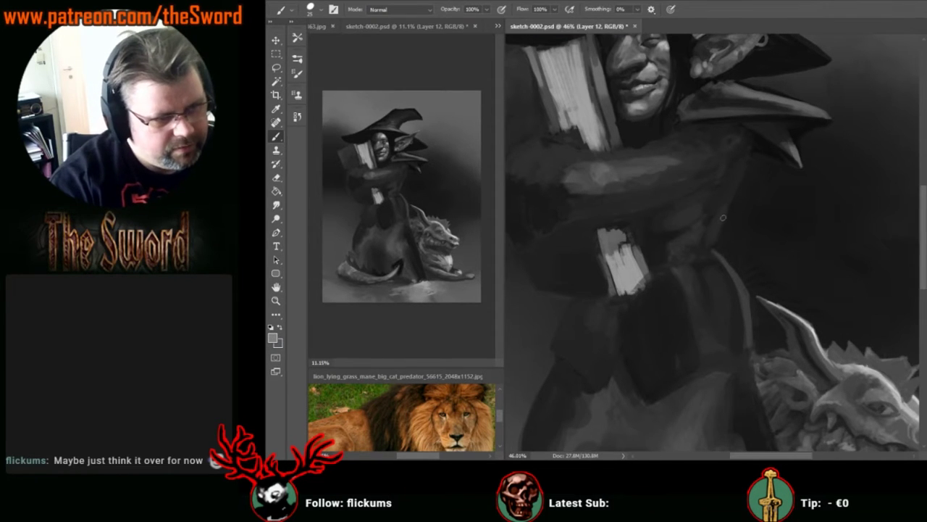
{"action": "key", "text": "bracketright"}
{"action": "key", "text": "bracketright"}
{"action": "left_click_drag", "start_coordinate": [722, 217], "coordinate": [713, 247]}
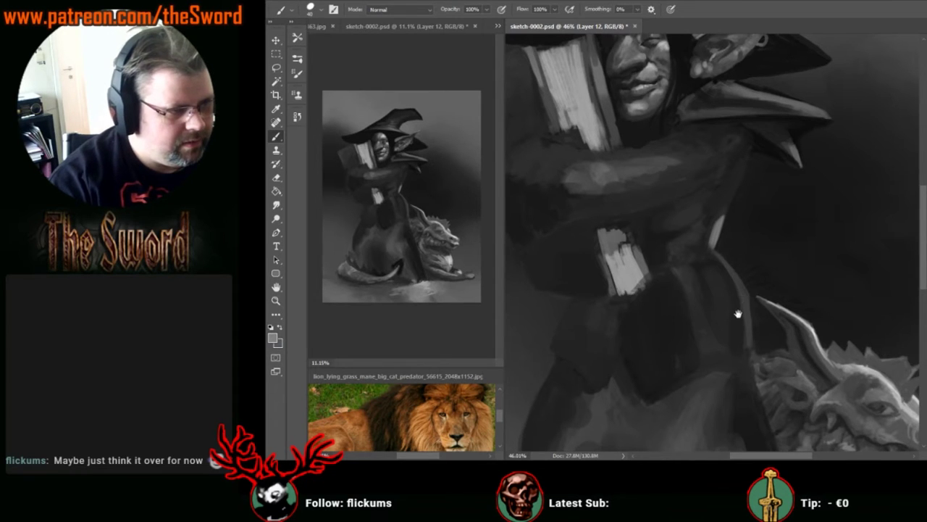
{"action": "left_click_drag", "start_coordinate": [737, 313], "coordinate": [770, 261]}
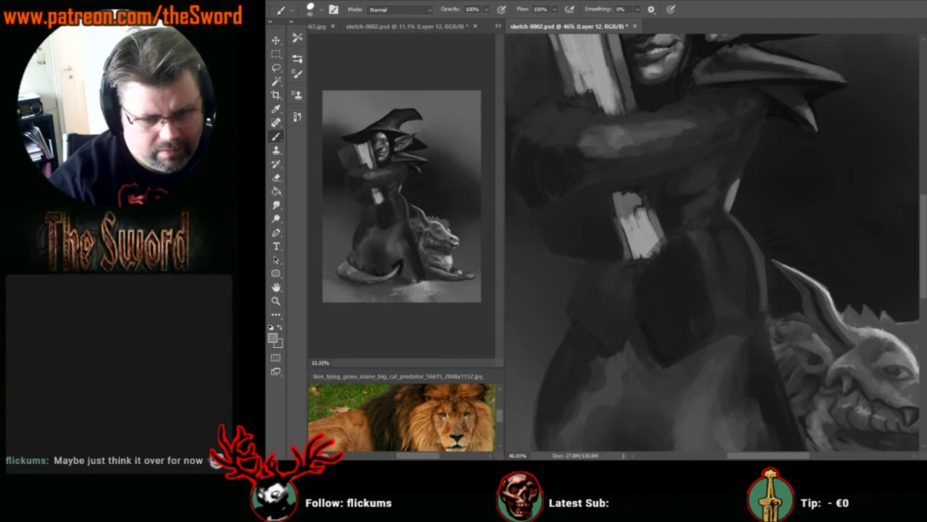
{"action": "left_click", "coordinate": [720, 194], "text": "alt"}
{"action": "key", "text": "bracketright"}
{"action": "left_click_drag", "start_coordinate": [727, 189], "coordinate": [721, 216]}
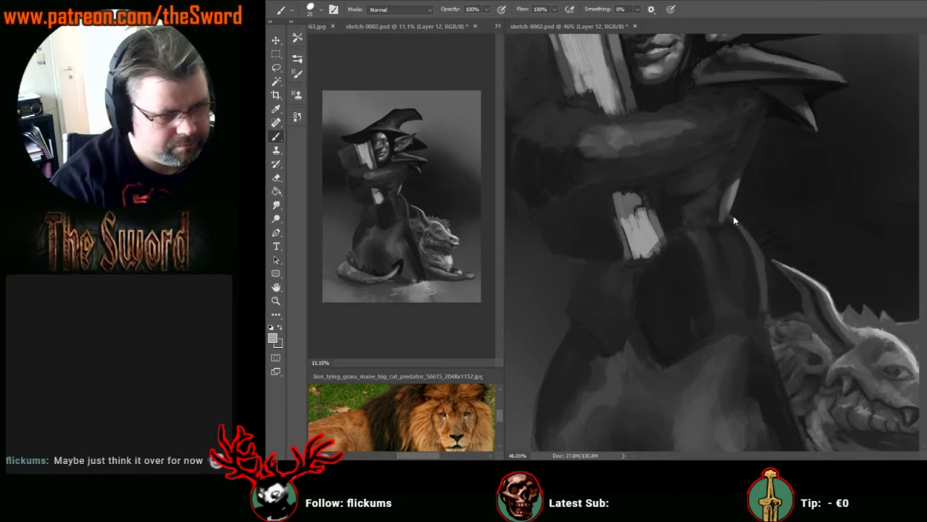
- Paint a light grey rim highlight along the upper curve of the hip and soften it into the robe with the Smudge tool at 90% strength
{"action": "left_click_drag", "start_coordinate": [734, 220], "coordinate": [757, 253]}
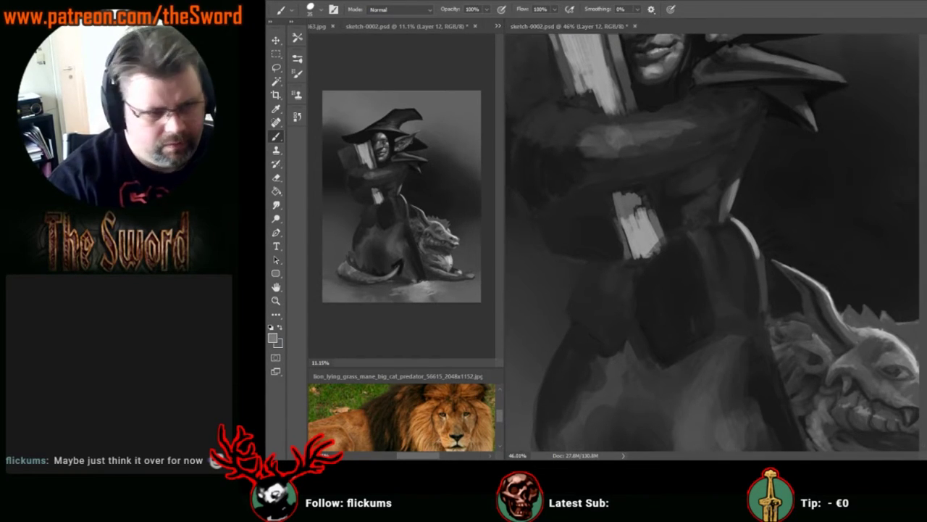
{"action": "key", "text": "bracketright"}
{"action": "left_click", "coordinate": [741, 226], "text": "alt"}
{"action": "left_click_drag", "start_coordinate": [730, 222], "coordinate": [749, 259]}
{"action": "key", "text": "bracketright"}
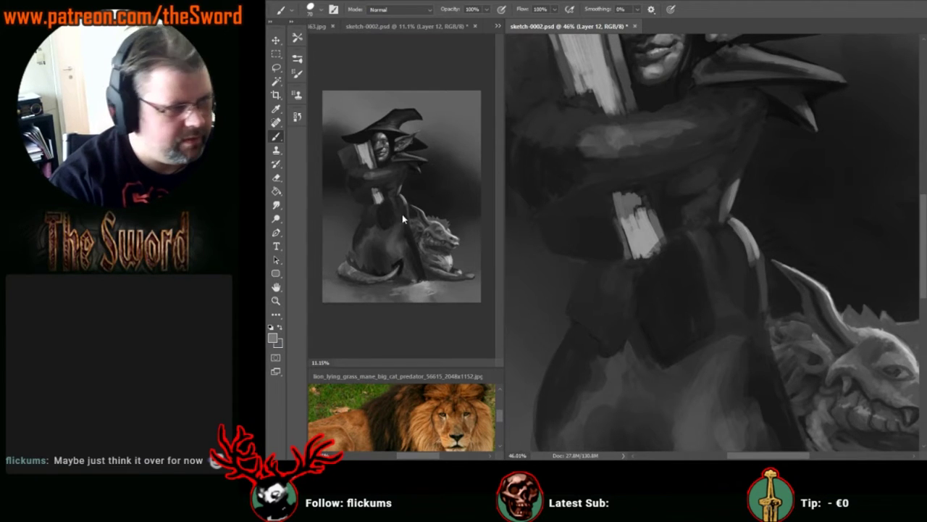
{"action": "left_click", "coordinate": [275, 206]}
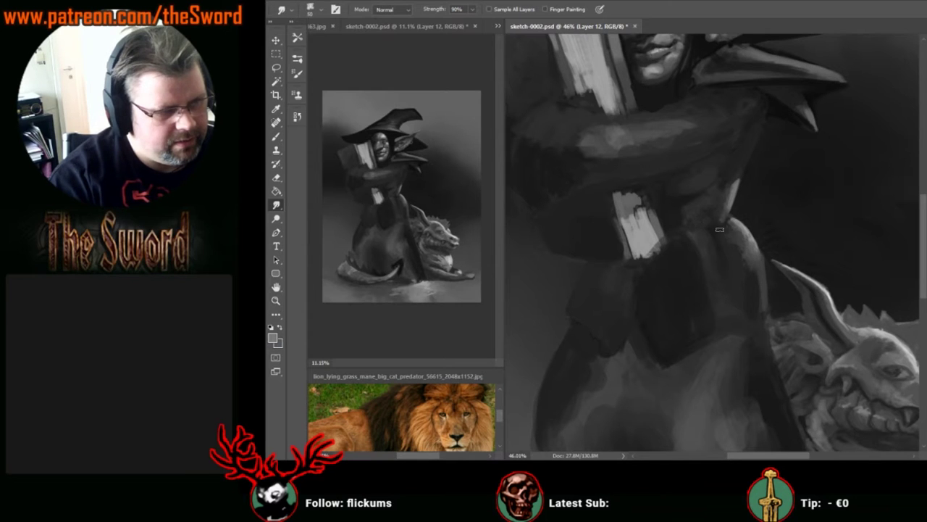
- Return to the Brush tool, sample a dark grey beside the creature's horn and reduce the brush to 30 px
{"action": "left_click_drag", "start_coordinate": [741, 318], "coordinate": [679, 271]}
{"action": "left_click", "coordinate": [276, 138]}
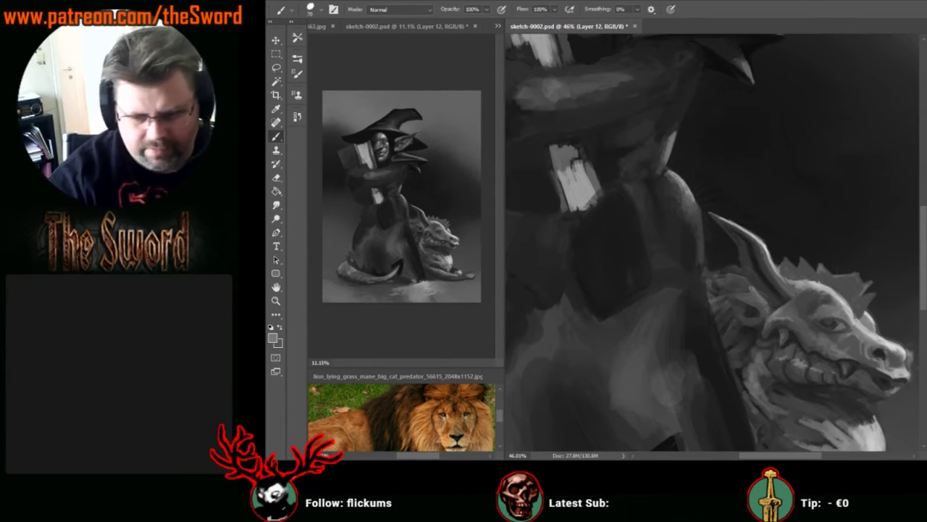
{"action": "left_click", "coordinate": [740, 237], "text": "alt"}
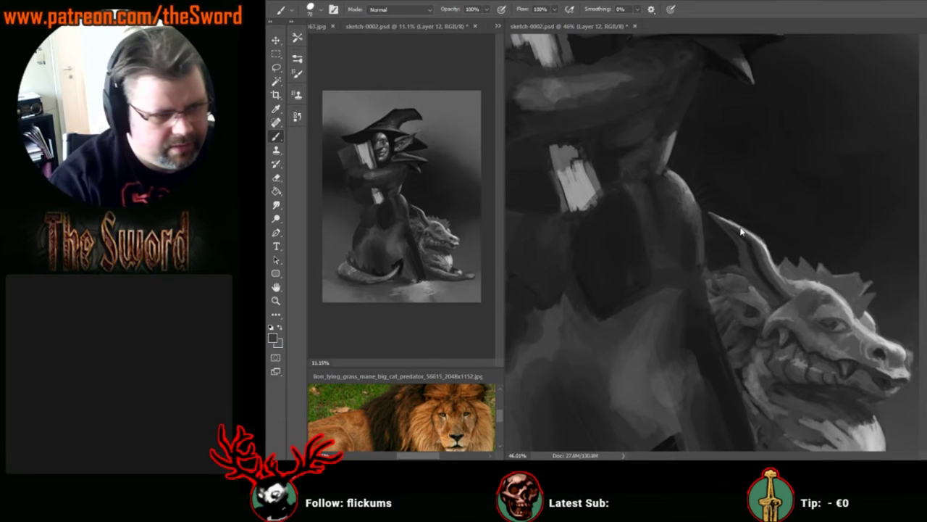
{"action": "key", "text": "bracketleft"}
{"action": "key", "text": "bracketleft"}
{"action": "key", "text": "bracketleft"}
{"action": "key", "text": "bracketleft"}
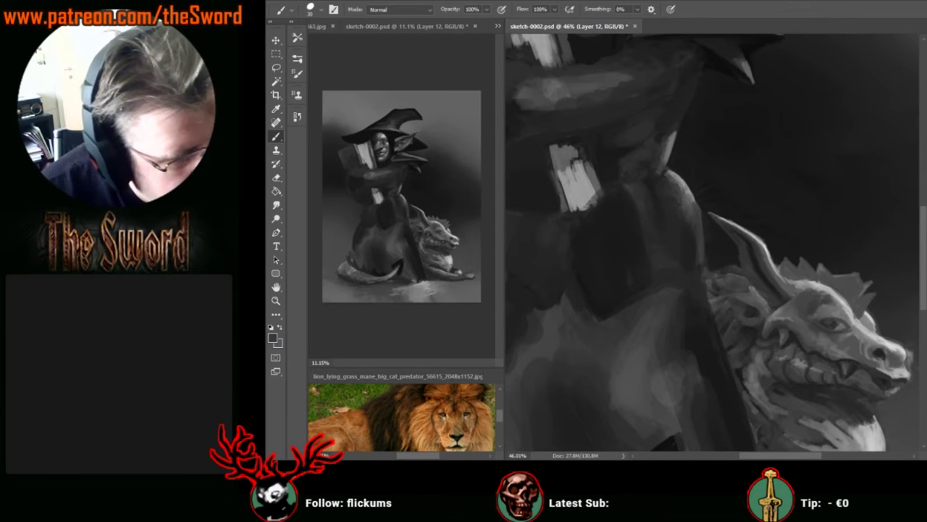
- Lasso the background between the robe's back and the creature's horn for cleanup, deselect it and merge Layer 12 down into Layer 11
{"action": "key", "text": "ctrl+comma"}
{"action": "key", "text": "ctrl+comma"}
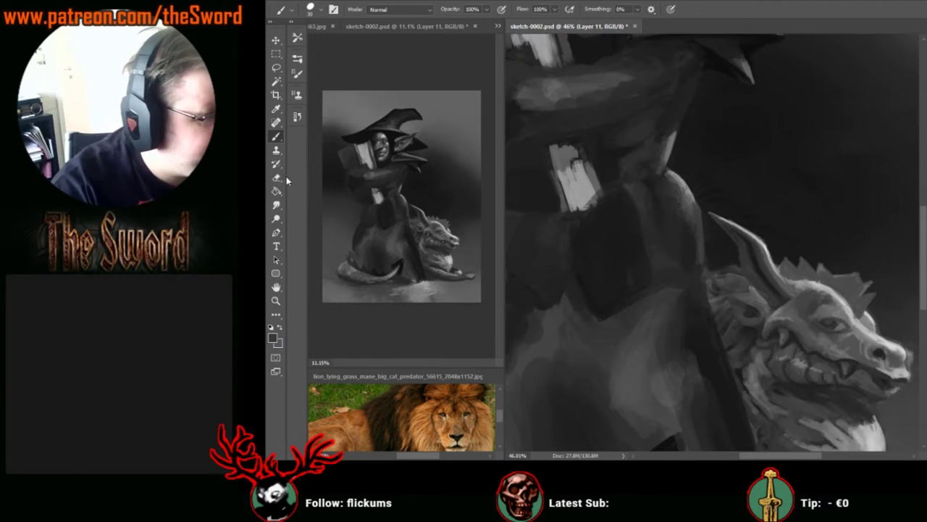
{"action": "left_click", "coordinate": [276, 69]}
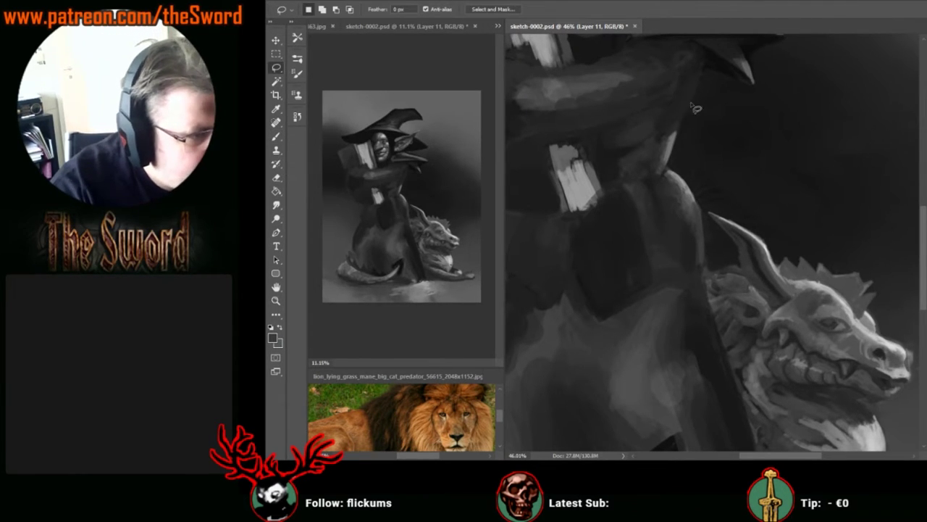
{"action": "mouse_move", "coordinate": [704, 72]}
{"action": "left_mouse_down"}
{"action": "mouse_move", "coordinate": [668, 170]}
{"action": "mouse_move", "coordinate": [697, 201]}
{"action": "mouse_move", "coordinate": [710, 267]}
{"action": "mouse_move", "coordinate": [740, 269]}
{"action": "mouse_move", "coordinate": [739, 249]}
{"action": "mouse_move", "coordinate": [710, 215]}
{"action": "mouse_move", "coordinate": [759, 240]}
{"action": "mouse_move", "coordinate": [780, 271]}
{"action": "mouse_move", "coordinate": [807, 223]}
{"action": "mouse_move", "coordinate": [829, 172]}
{"action": "mouse_move", "coordinate": [803, 135]}
{"action": "mouse_move", "coordinate": [777, 122]}
{"action": "left_mouse_up"}
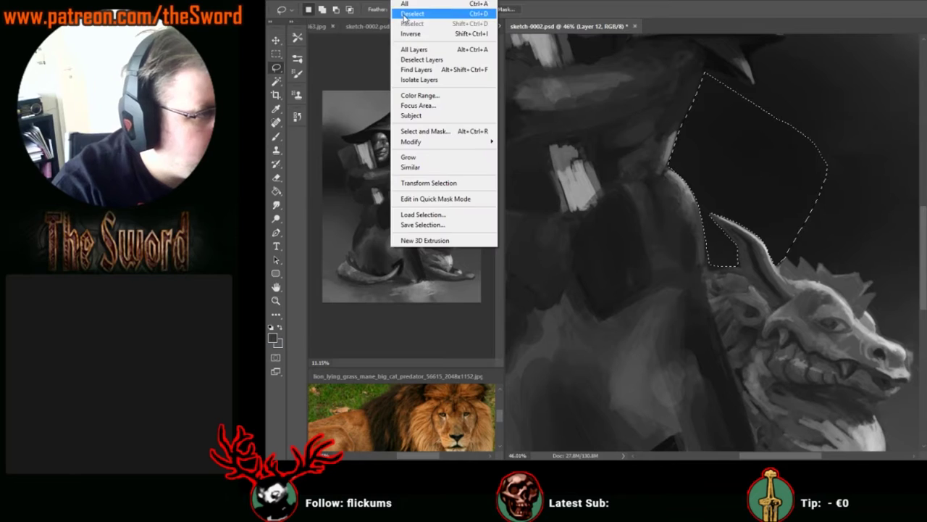
{"action": "left_click", "coordinate": [414, 22]}
{"action": "right_click", "coordinate": [925, 347]}
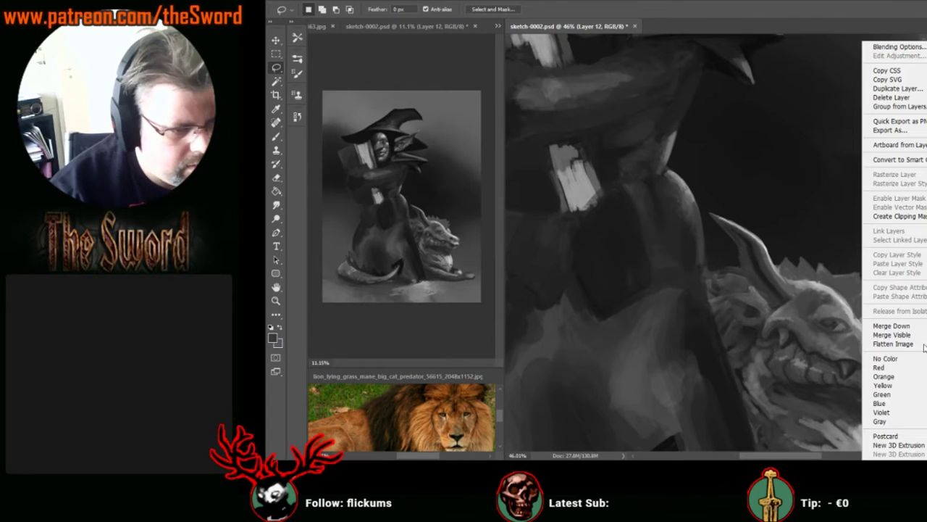
{"action": "left_click", "coordinate": [920, 329]}
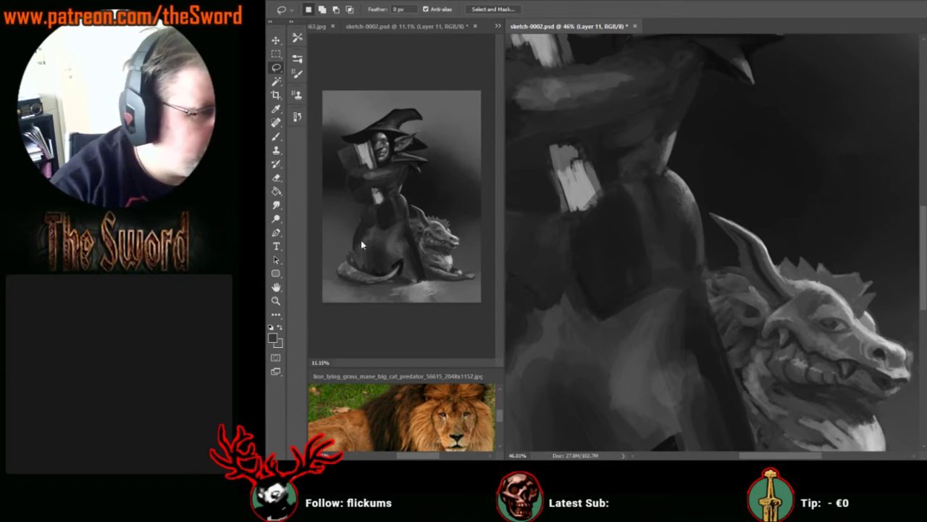
- Darken the back of the shoulder behind the upper arm in near-black with a 70 px brush
{"action": "left_click", "coordinate": [276, 301]}
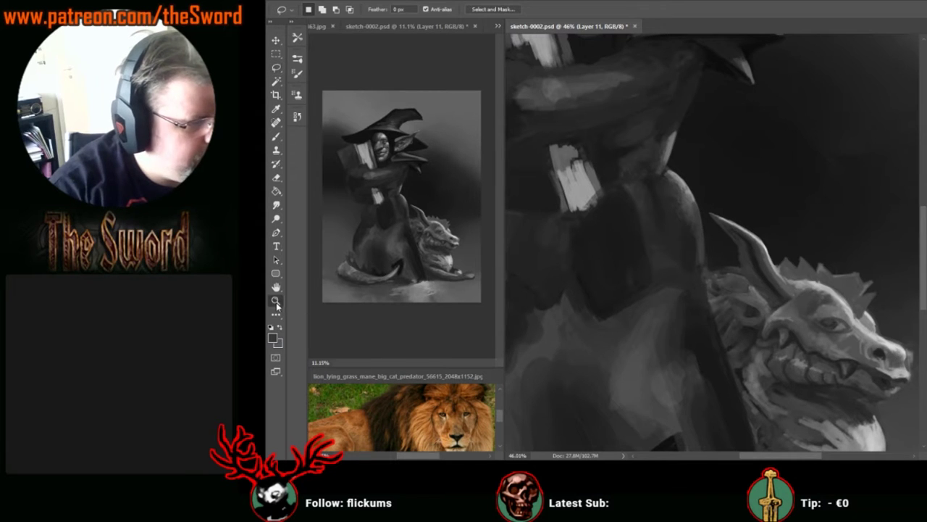
{"action": "left_click_drag", "start_coordinate": [802, 179], "coordinate": [771, 183]}
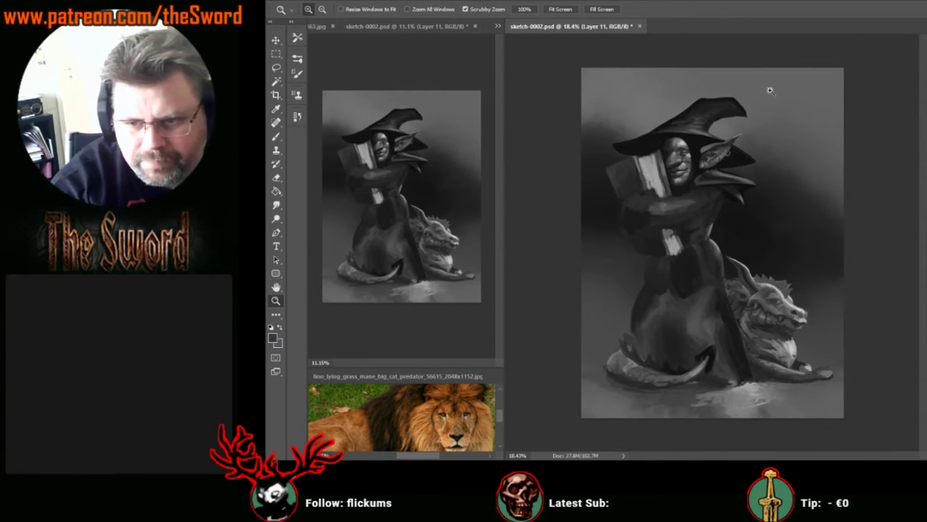
{"action": "left_click_drag", "start_coordinate": [696, 218], "coordinate": [747, 229]}
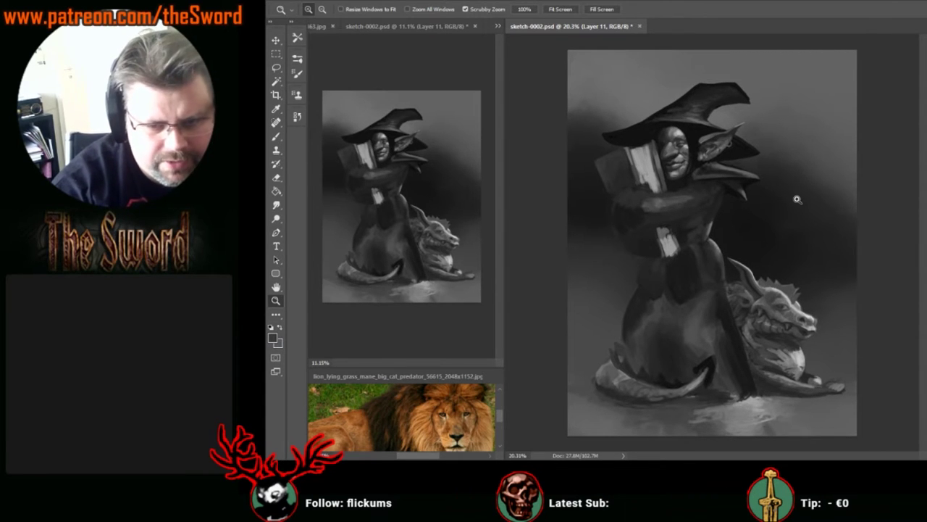
{"action": "left_click_drag", "start_coordinate": [709, 239], "coordinate": [923, 211]}
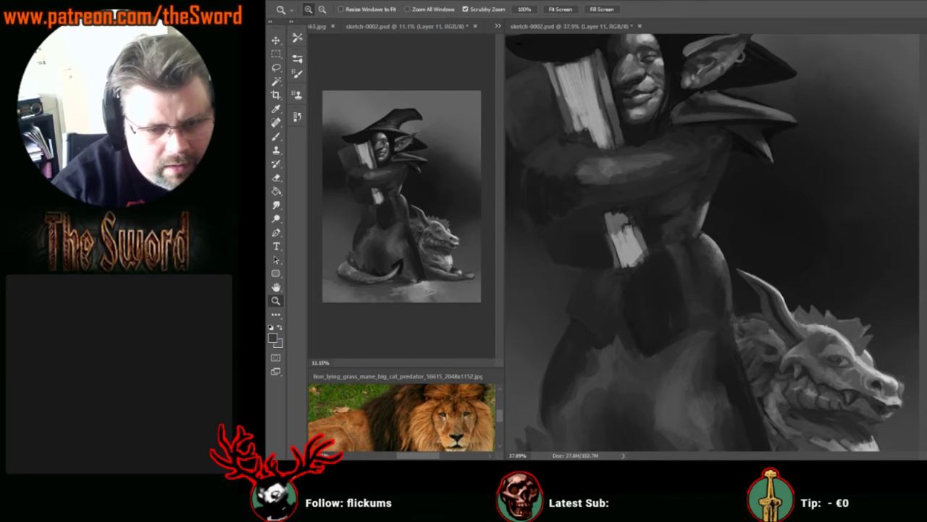
{"action": "mouse_move", "coordinate": [669, 211]}
{"action": "left_mouse_down"}
{"action": "mouse_move", "coordinate": [710, 219]}
{"action": "mouse_move", "coordinate": [725, 255]}
{"action": "mouse_move", "coordinate": [814, 294]}
{"action": "mouse_move", "coordinate": [736, 352]}
{"action": "mouse_move", "coordinate": [869, 259]}
{"action": "mouse_move", "coordinate": [914, 239]}
{"action": "mouse_move", "coordinate": [797, 347]}
{"action": "mouse_move", "coordinate": [908, 320]}
{"action": "left_mouse_up"}
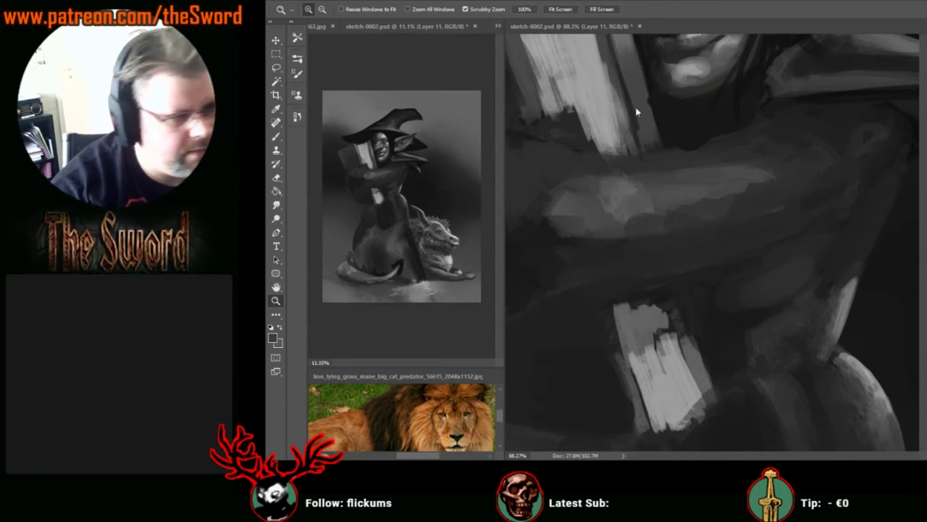
{"action": "key", "text": "b"}
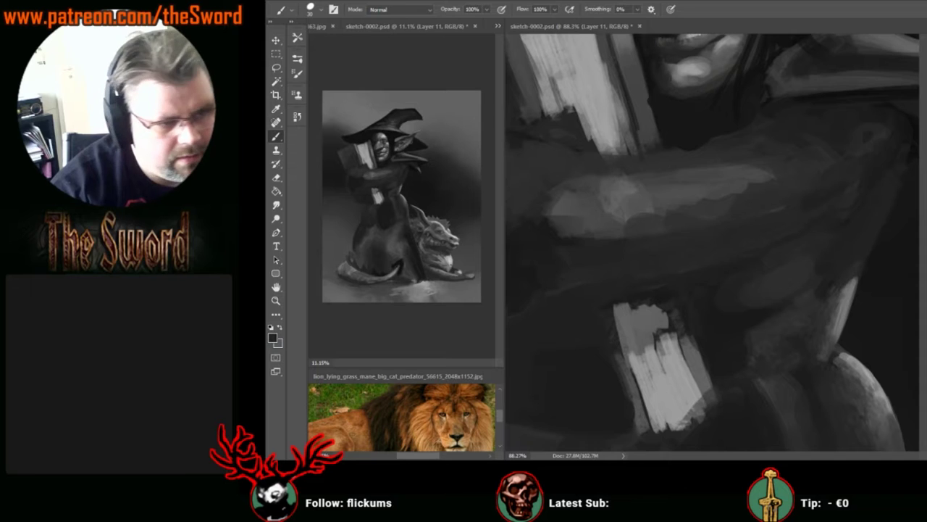
{"action": "left_click_drag", "start_coordinate": [681, 240], "coordinate": [598, 263]}
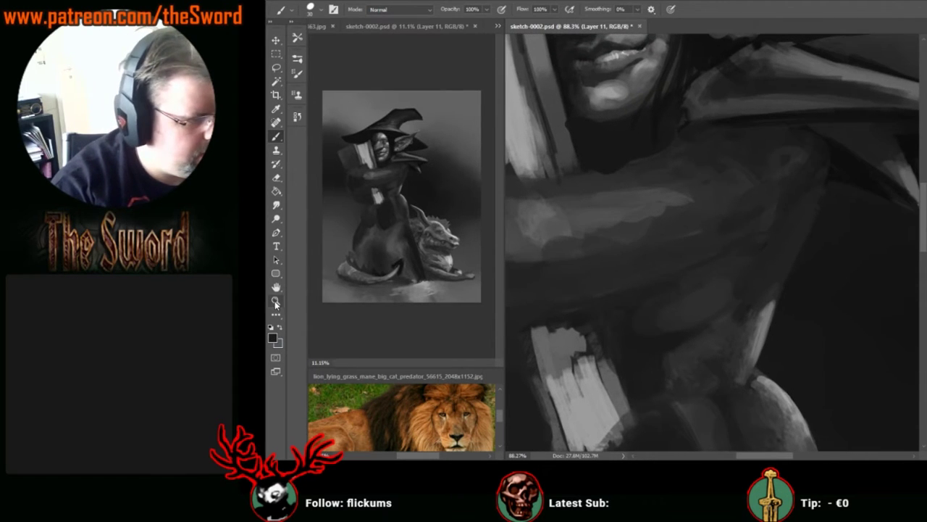
{"action": "left_click", "coordinate": [276, 302]}
{"action": "left_click", "coordinate": [666, 284], "text": "alt"}
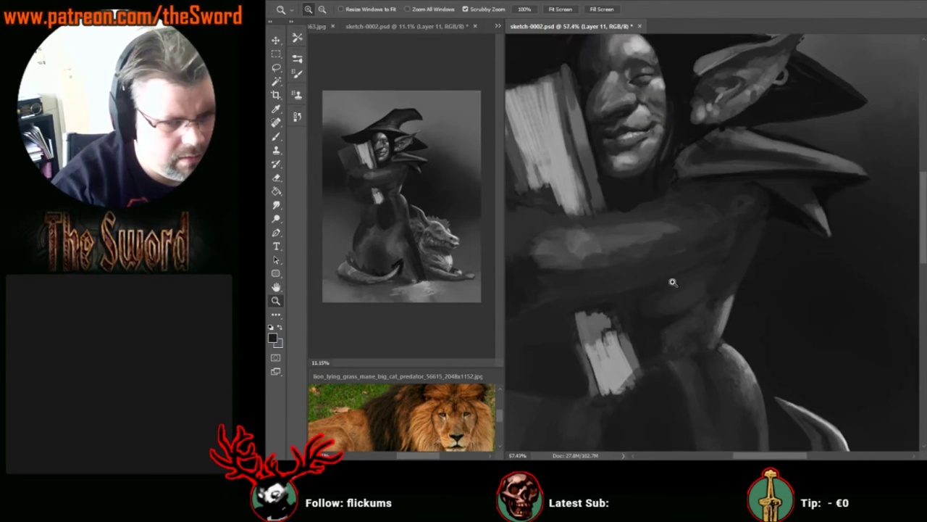
{"action": "left_click", "coordinate": [277, 137]}
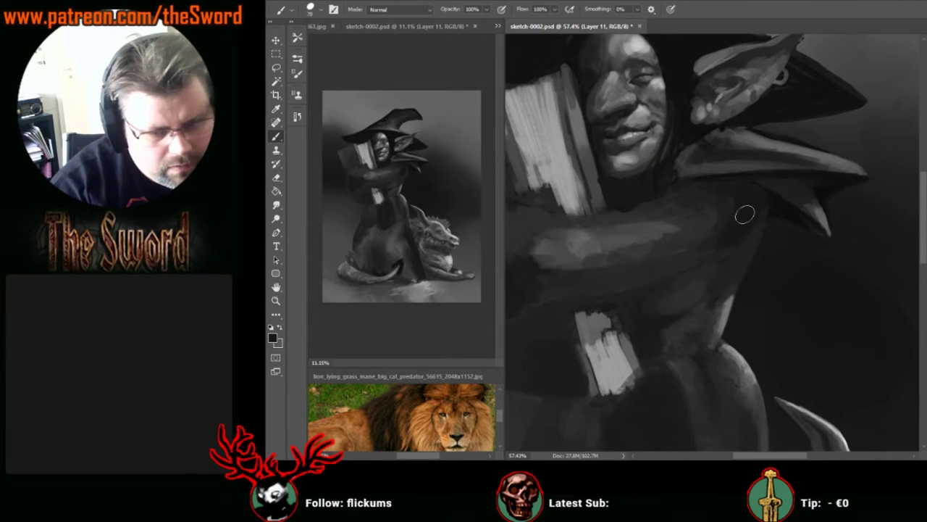
{"action": "key", "text": "bracketright"}
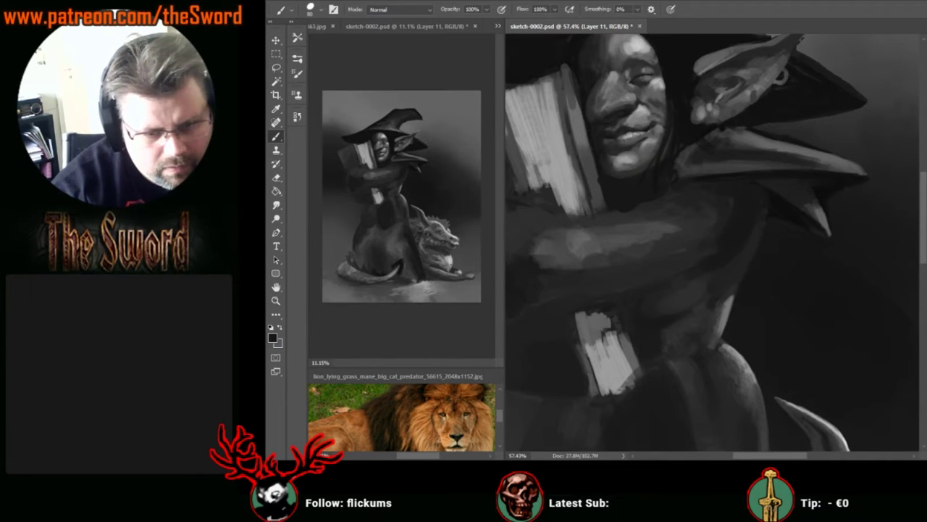
- Shade the shoulder and upper arm below the collar in dark greys, varying the brush between 50 and 150 px
{"action": "key", "text": "bracketleft"}
{"action": "key", "text": "bracketleft"}
{"action": "key", "text": "bracketleft"}
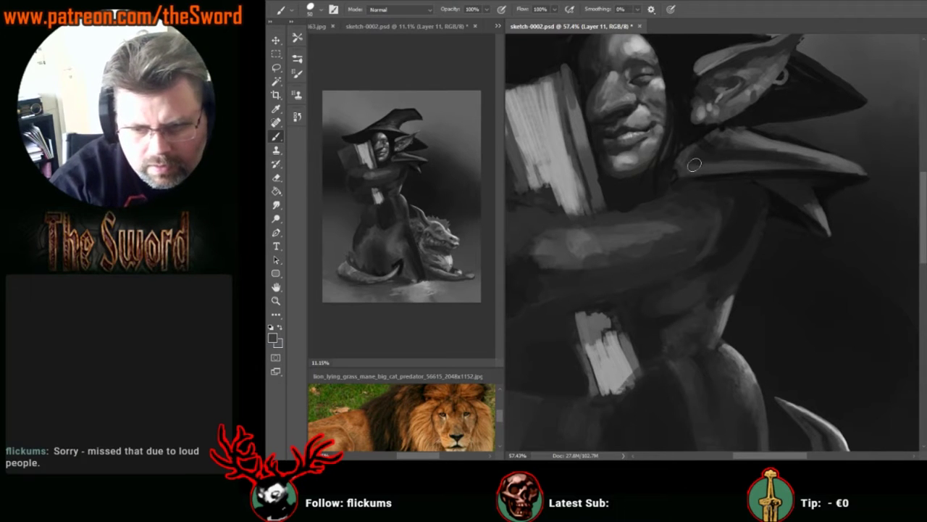
{"action": "key", "text": "bracketright"}
{"action": "key", "text": "bracketright"}
{"action": "key", "text": "bracketright"}
{"action": "key", "text": "bracketright"}
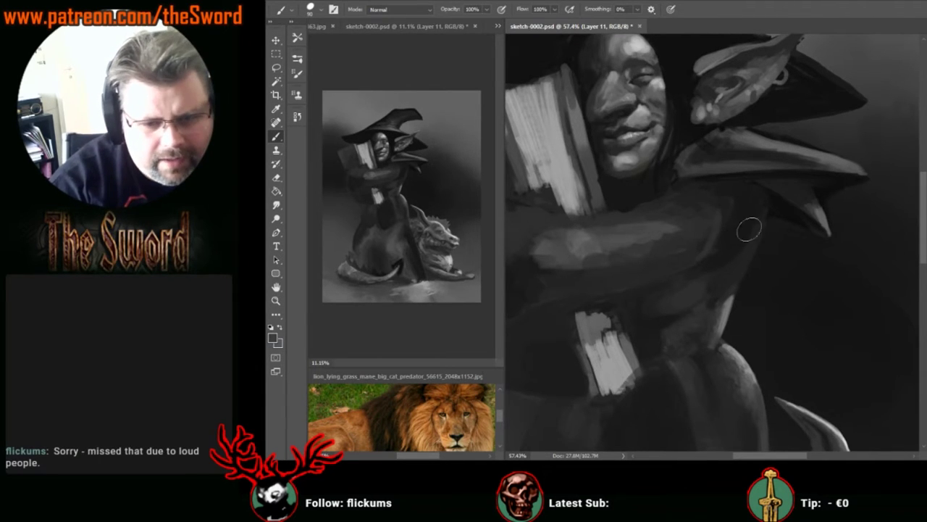
{"action": "key", "text": "bracketright"}
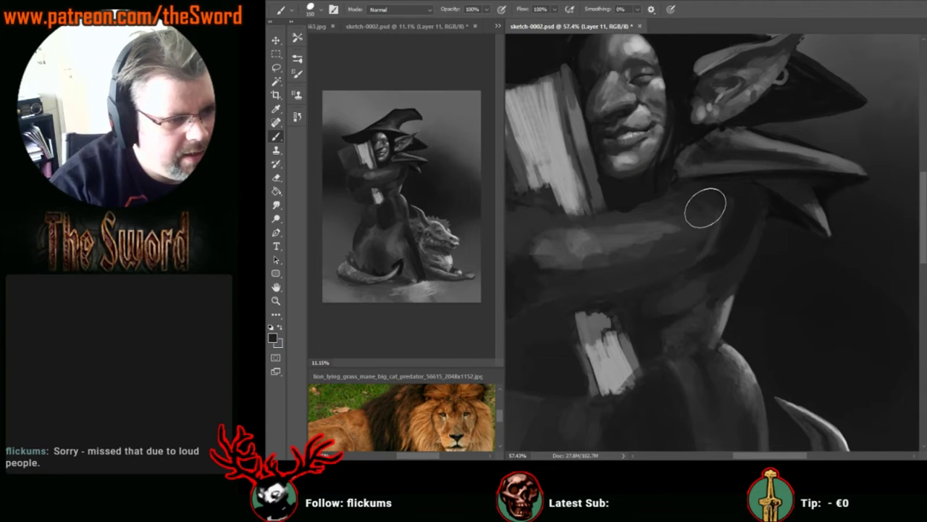
- Darken the shoulder end of the folded sleeve's highlight in near-black with a brush of up to 125 px, reducing it to 60 px
{"action": "key", "text": "bracketleft"}
{"action": "key", "text": "bracketleft"}
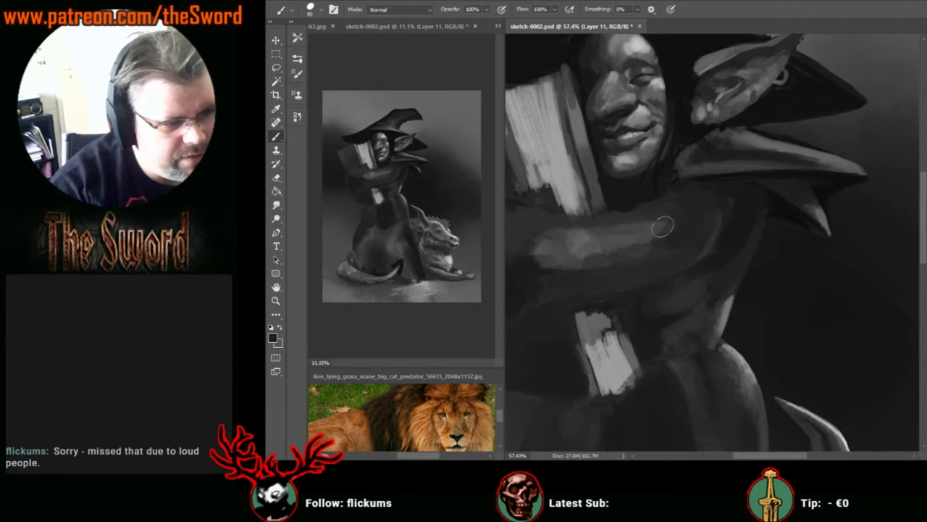
{"action": "key", "text": "bracketright"}
{"action": "key", "text": "bracketright"}
{"action": "key", "text": "bracketright"}
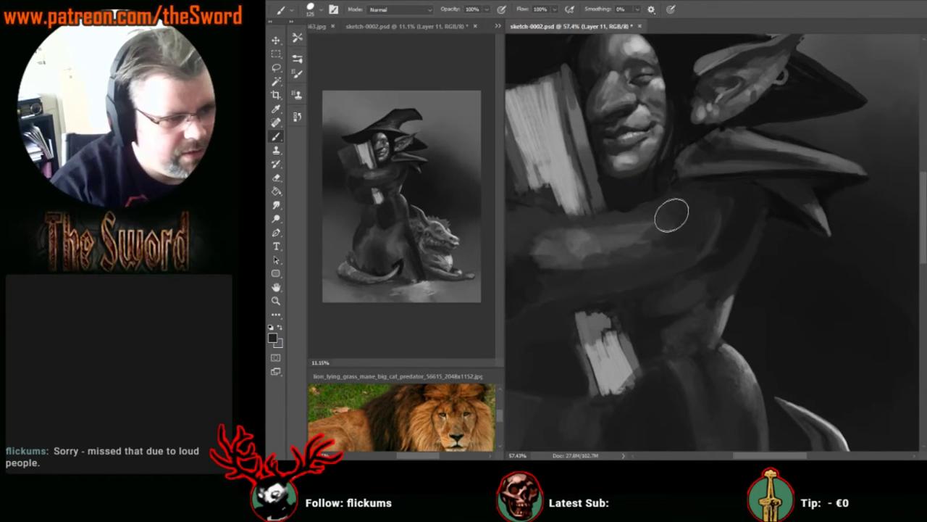
{"action": "key", "text": "bracketleft"}
{"action": "key", "text": "bracketleft"}
{"action": "key", "text": "bracketleft"}
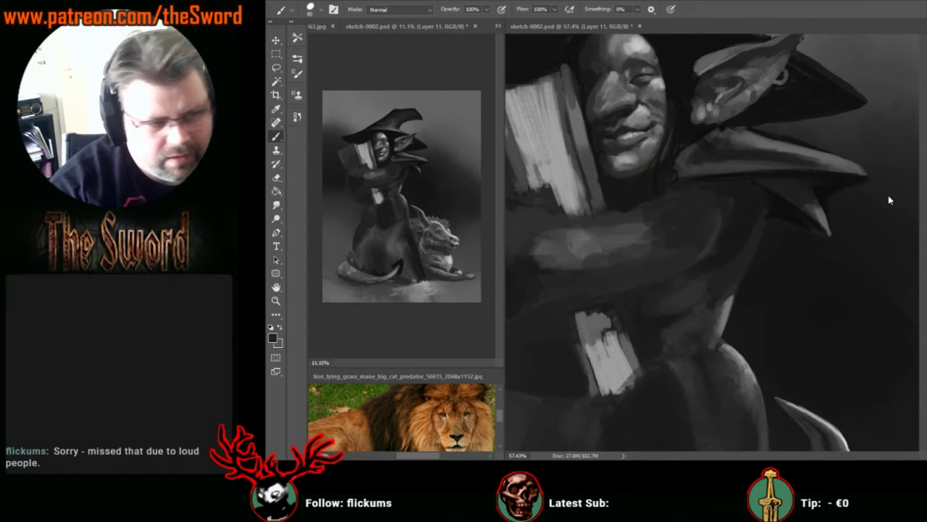
{"action": "key", "text": "bracketleft"}
{"action": "key", "text": "bracketleft"}
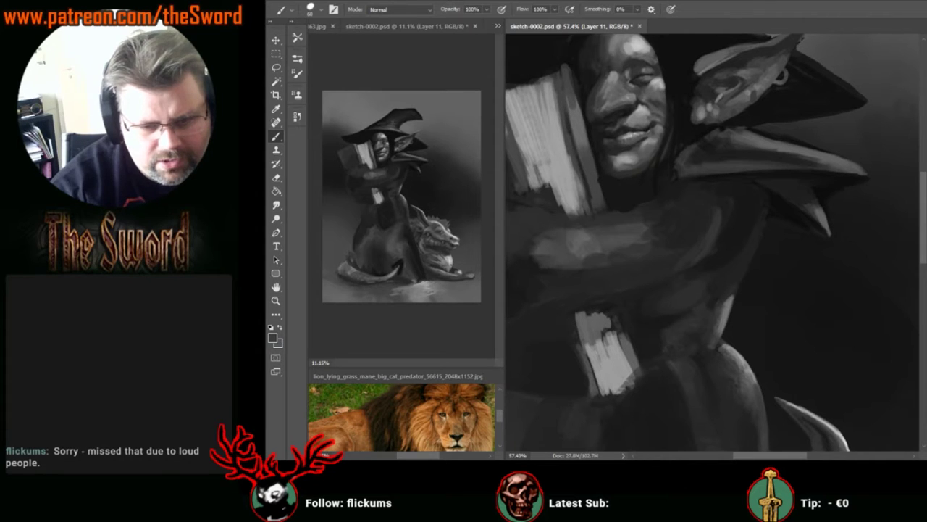
- Paint dark grey strokes along the folded sleeve's lower edge below the highlight, varying the brush between 70 and 100 px
{"action": "key", "text": "bracketright"}
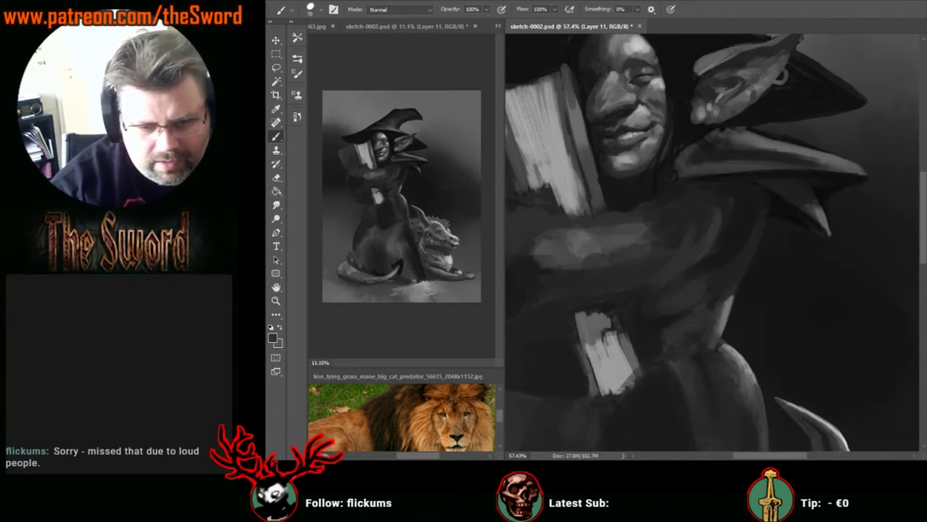
{"action": "key", "text": "bracketright"}
{"action": "left_click", "coordinate": [686, 279], "text": "alt"}
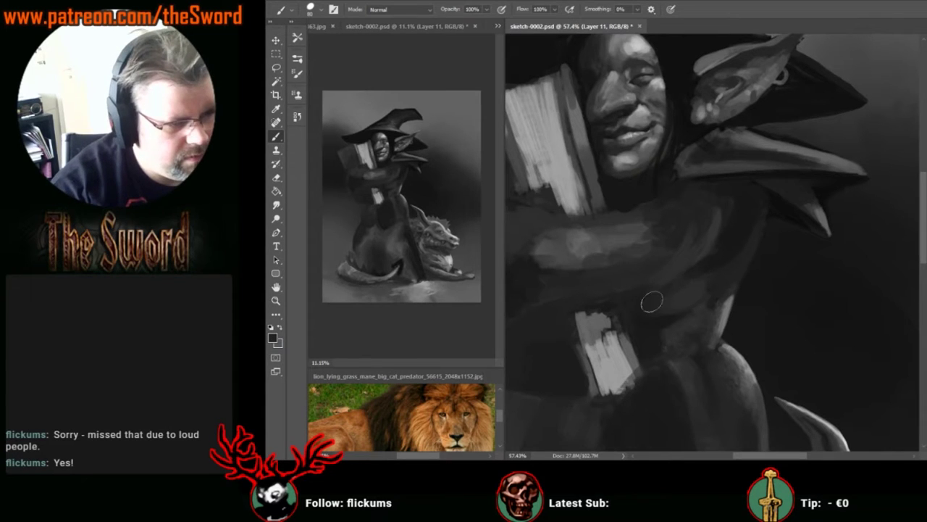
{"action": "key", "text": "bracketleft"}
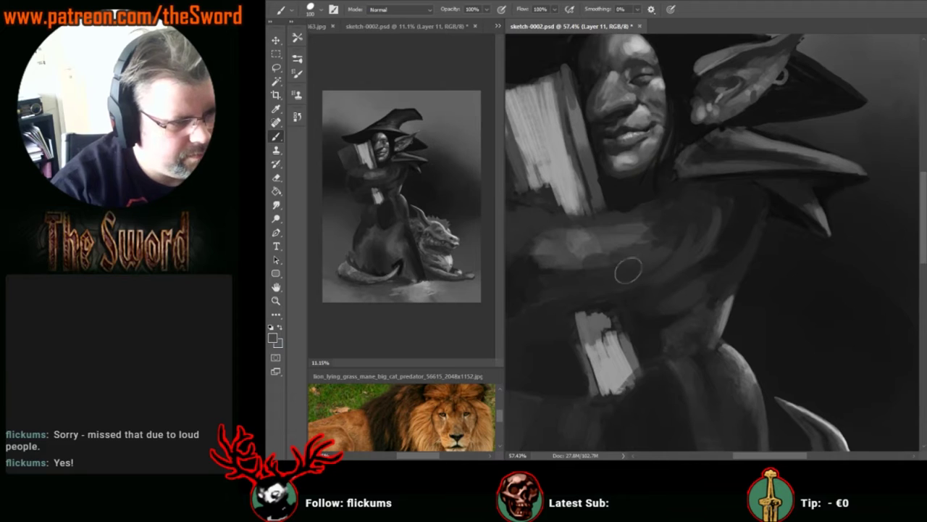
{"action": "key", "text": "bracketright"}
{"action": "key", "text": "bracketright"}
{"action": "key", "text": "bracketright"}
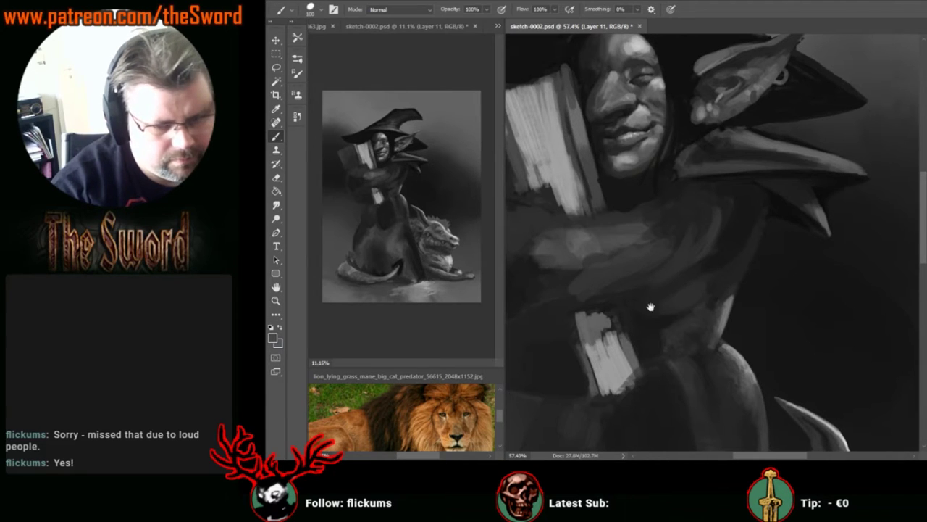
- Smooth the middle of the folded sleeve's highlight into an even dark grey with a brush of 125 px or larger, reducing it to 100 px
{"action": "left_click_drag", "start_coordinate": [651, 307], "coordinate": [797, 289]}
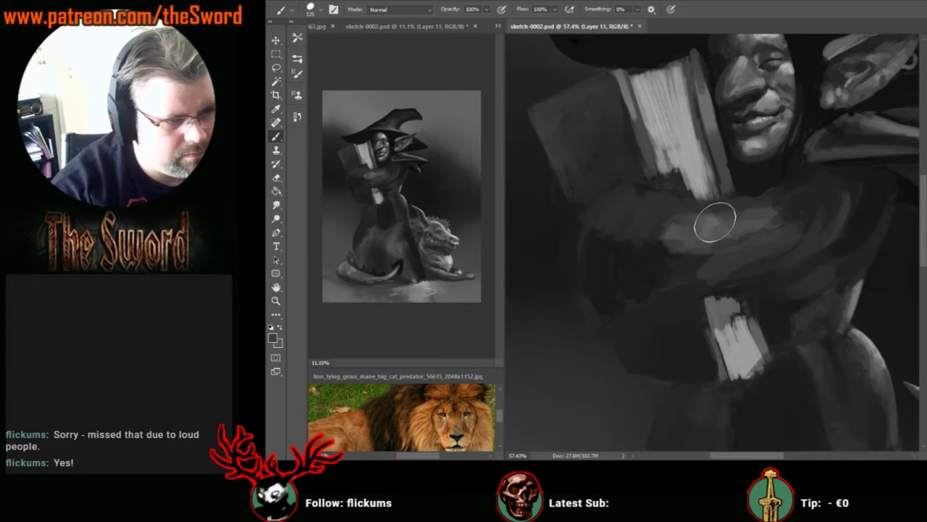
{"action": "key", "text": "bracketright"}
{"action": "key", "text": "bracketright"}
{"action": "key", "text": "bracketright"}
{"action": "mouse_move", "coordinate": [699, 256]}
{"action": "left_mouse_down"}
{"action": "mouse_move", "coordinate": [720, 218]}
{"action": "mouse_move", "coordinate": [704, 256]}
{"action": "mouse_move", "coordinate": [753, 223]}
{"action": "mouse_move", "coordinate": [769, 229]}
{"action": "mouse_move", "coordinate": [777, 213]}
{"action": "mouse_move", "coordinate": [798, 225]}
{"action": "mouse_move", "coordinate": [859, 224]}
{"action": "mouse_move", "coordinate": [760, 210]}
{"action": "mouse_move", "coordinate": [774, 204]}
{"action": "mouse_move", "coordinate": [771, 234]}
{"action": "mouse_move", "coordinate": [735, 255]}
{"action": "left_mouse_up"}
{"action": "key", "text": "bracketleft"}
{"action": "key", "text": "bracketleft"}
{"action": "key", "text": "bracketleft"}
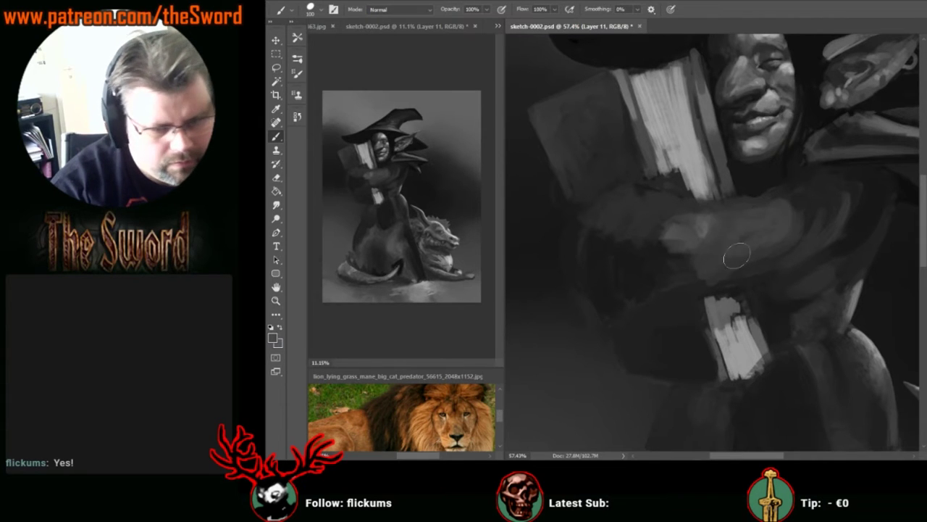
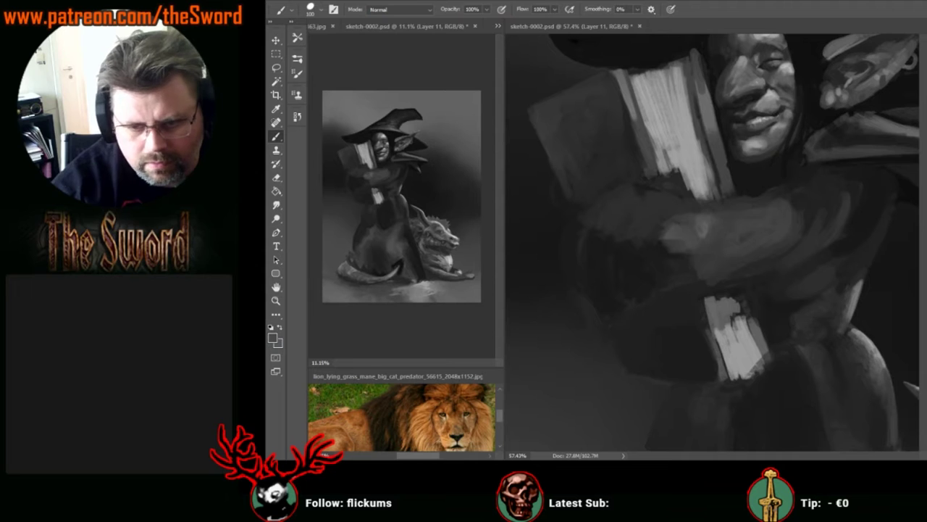
- On a new Layer 12, darken the light folds on the upper arm and elbow in near-black with a 200 px brush
{"action": "left_click", "coordinate": [277, 300]}
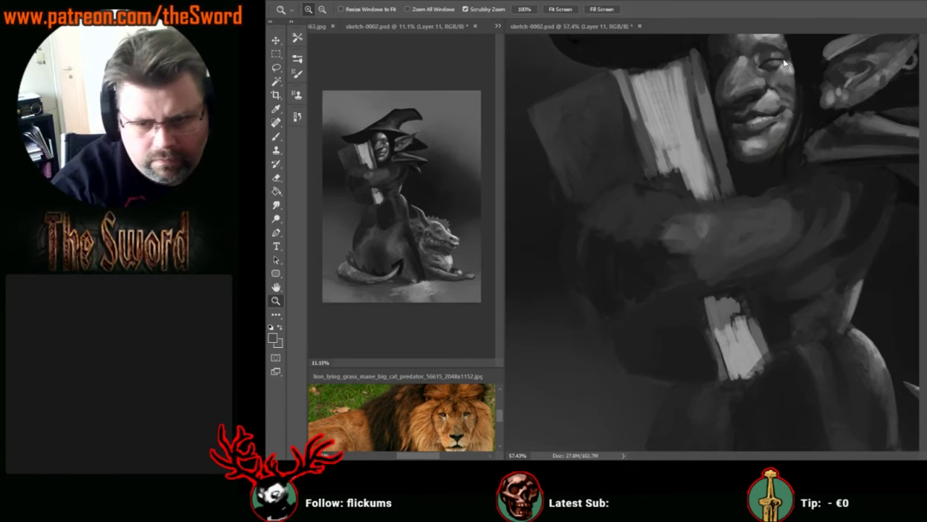
{"action": "left_click", "coordinate": [276, 137]}
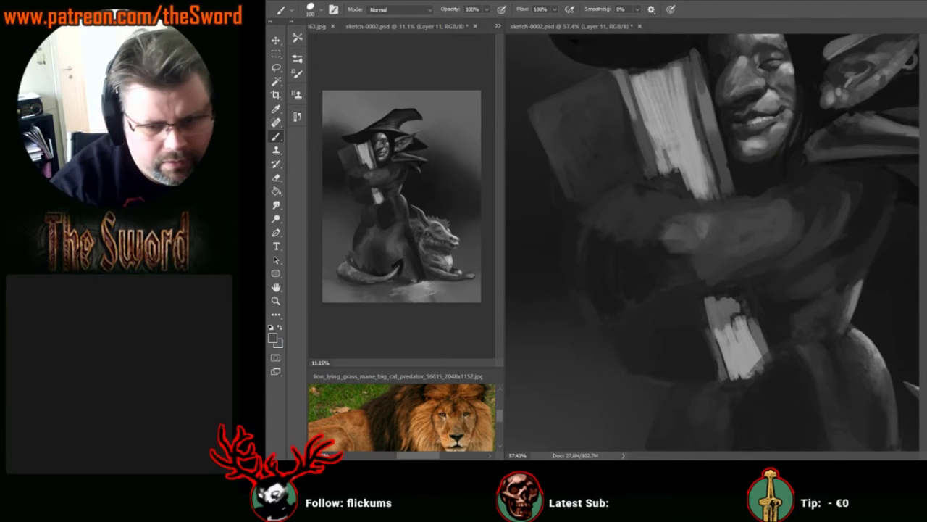
{"action": "left_click", "coordinate": [832, 195]}
{"action": "key", "text": "bracketright"}
{"action": "key", "text": "bracketright"}
{"action": "key", "text": "bracketright"}
{"action": "key", "text": "bracketright"}
{"action": "key", "text": "bracketright"}
{"action": "key", "text": "bracketright"}
{"action": "key", "text": "bracketright"}
{"action": "key", "text": "bracketright"}
{"action": "key", "text": "bracketright"}
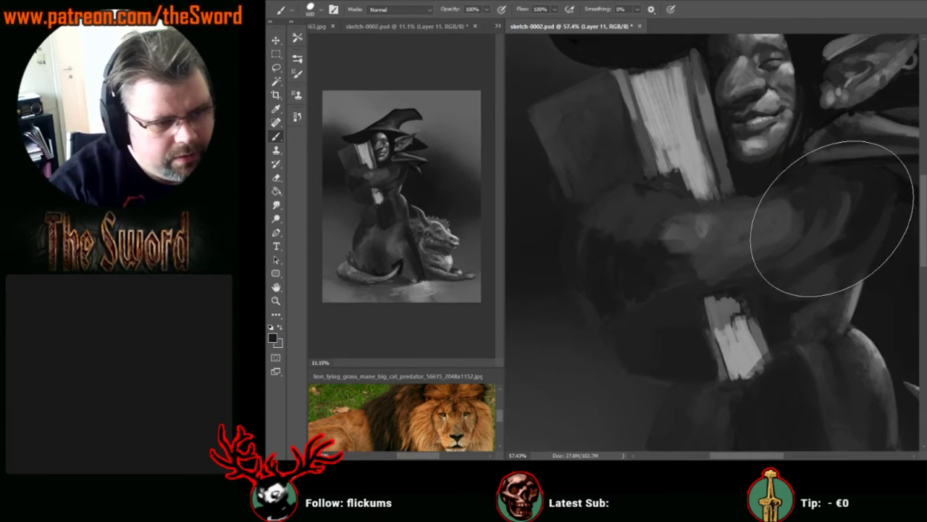
{"action": "key", "text": "bracketleft"}
{"action": "key", "text": "bracketleft"}
{"action": "key", "text": "bracketleft"}
{"action": "key", "text": "bracketleft"}
{"action": "key", "text": "bracketleft"}
{"action": "left_click_drag", "start_coordinate": [843, 199], "coordinate": [818, 240]}
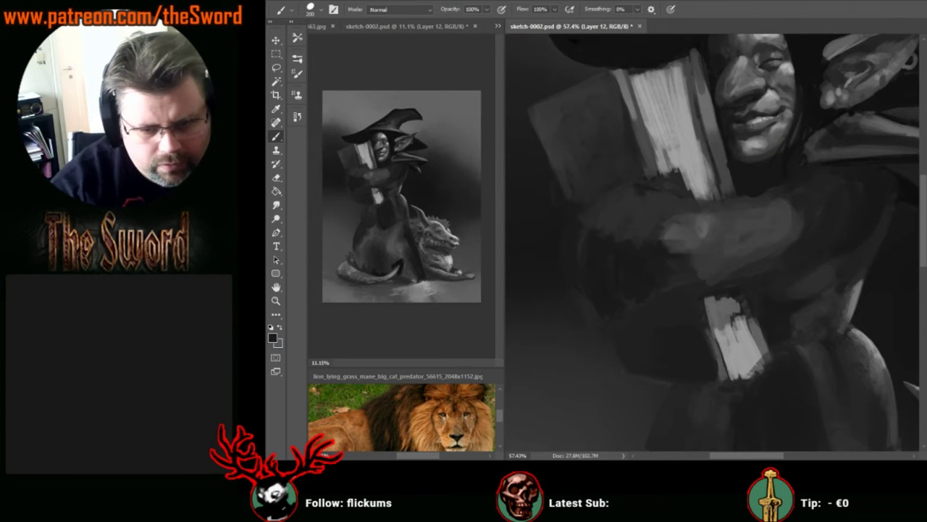
- Paint a thin dark grey fold from the forearm highlight toward the elbow with a 50 px brush
{"action": "key", "text": "bracketright"}
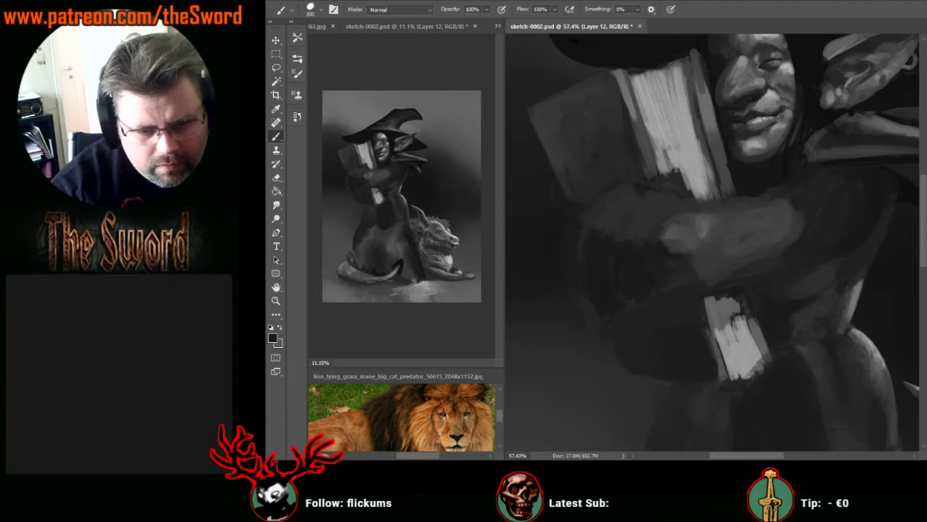
{"action": "key", "text": "x"}
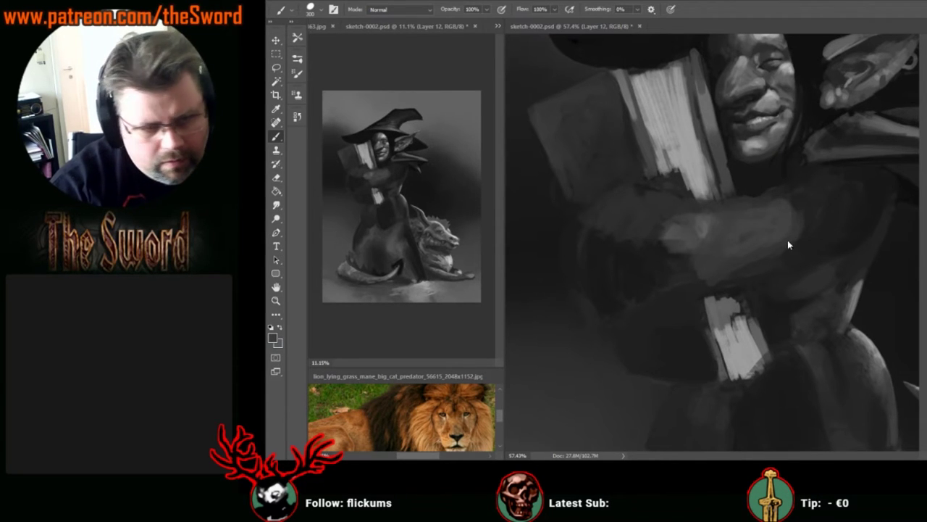
{"action": "left_click", "coordinate": [860, 220]}
{"action": "key", "text": "bracketleft"}
{"action": "key", "text": "bracketleft"}
{"action": "key", "text": "bracketleft"}
{"action": "key", "text": "bracketleft"}
{"action": "key", "text": "bracketleft"}
{"action": "left_click_drag", "start_coordinate": [781, 214], "coordinate": [815, 220]}
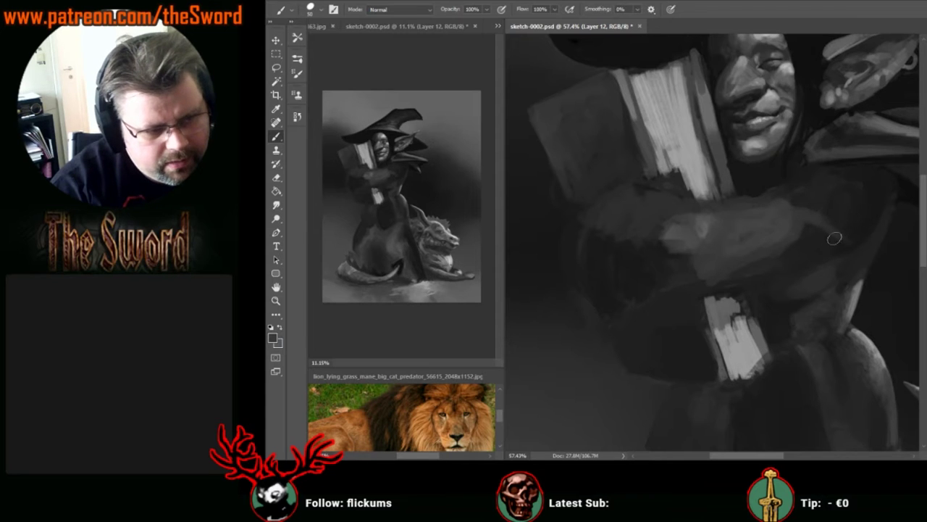
- Extend the upper sleeve fold to the elbow and add a second fold beneath it, using a brush between 60 and 125 px
{"action": "key", "text": "bracketright"}
{"action": "key", "text": "bracketright"}
{"action": "key", "text": "bracketright"}
{"action": "key", "text": "bracketright"}
{"action": "key", "text": "bracketright"}
{"action": "key", "text": "bracketright"}
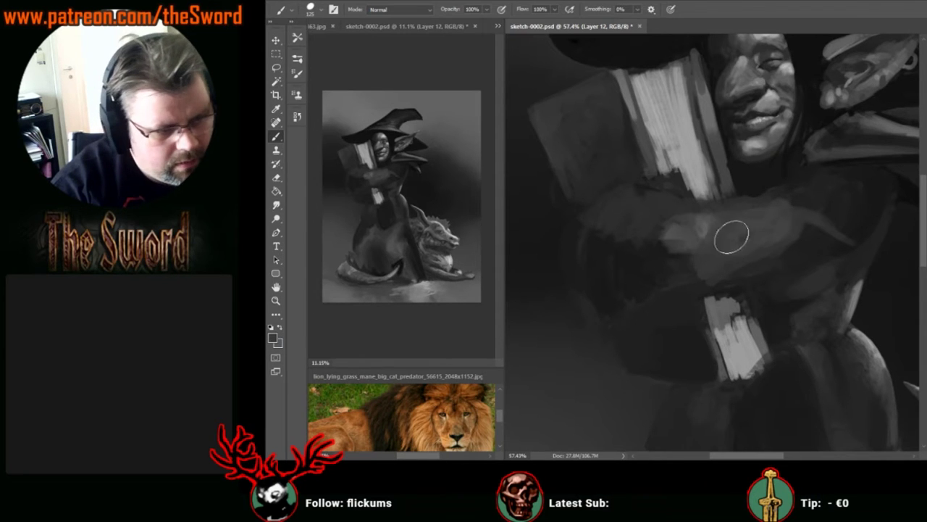
{"action": "key", "text": "bracketleft"}
{"action": "key", "text": "bracketleft"}
{"action": "key", "text": "bracketleft"}
{"action": "key", "text": "bracketleft"}
{"action": "key", "text": "bracketleft"}
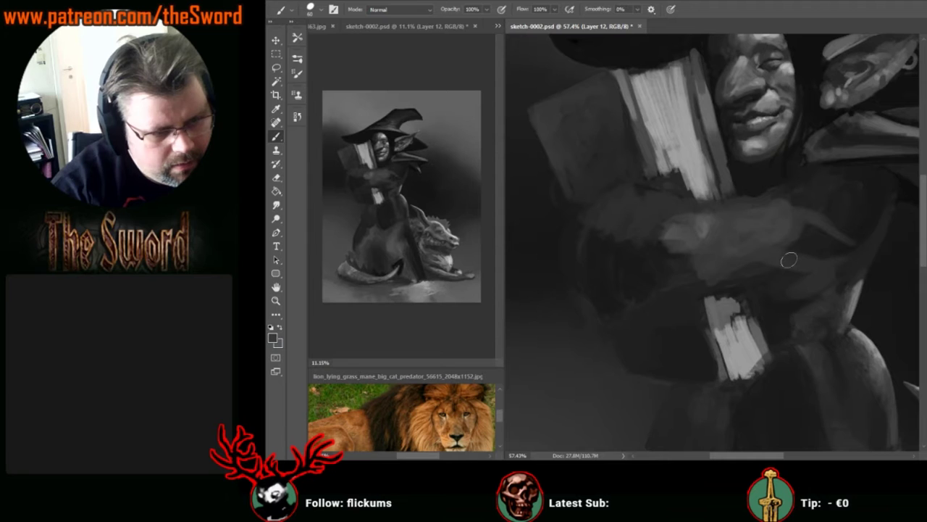
- Darken the gap between the two sleeve folds in near-black at 60 px and blend their edges with a brush of up to 80 px
{"action": "left_click", "coordinate": [806, 251], "text": "alt"}
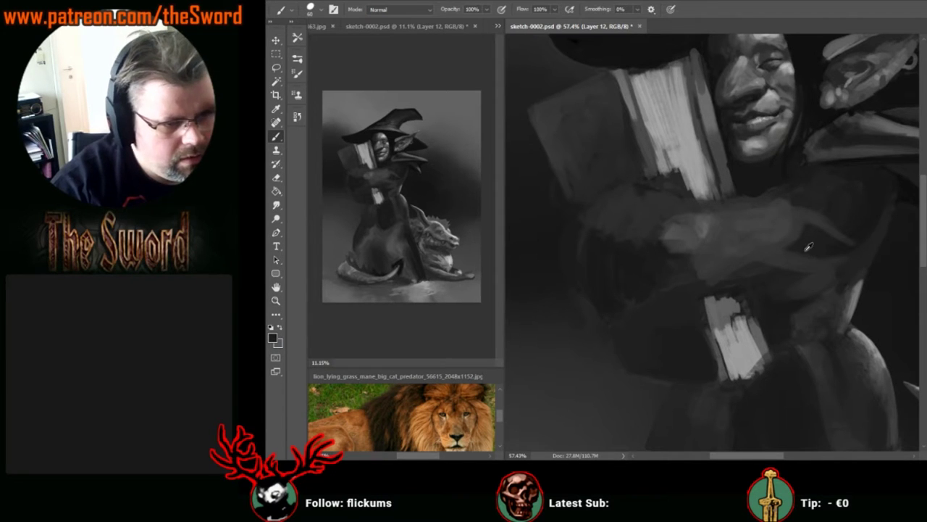
{"action": "left_click_drag", "start_coordinate": [766, 238], "coordinate": [823, 255]}
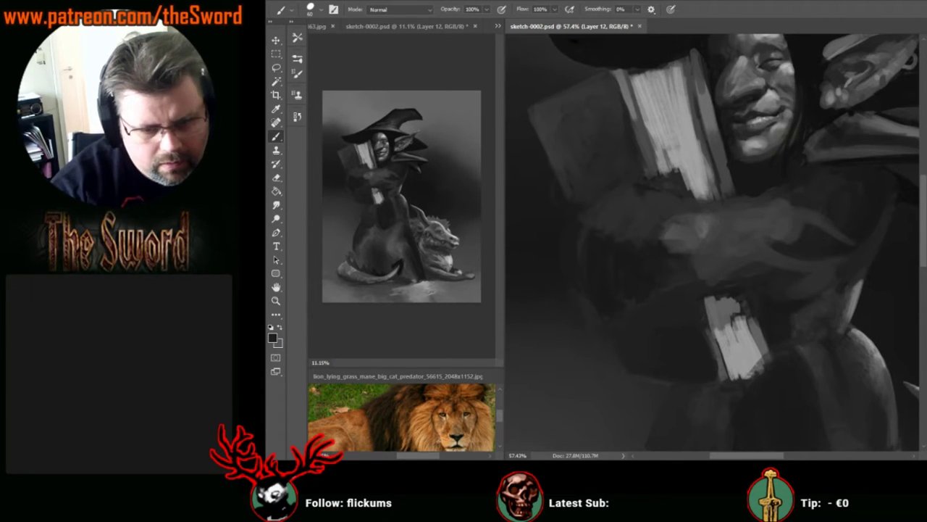
{"action": "left_click", "coordinate": [787, 224], "text": "alt"}
{"action": "key", "text": "bracketright"}
{"action": "key", "text": "bracketright"}
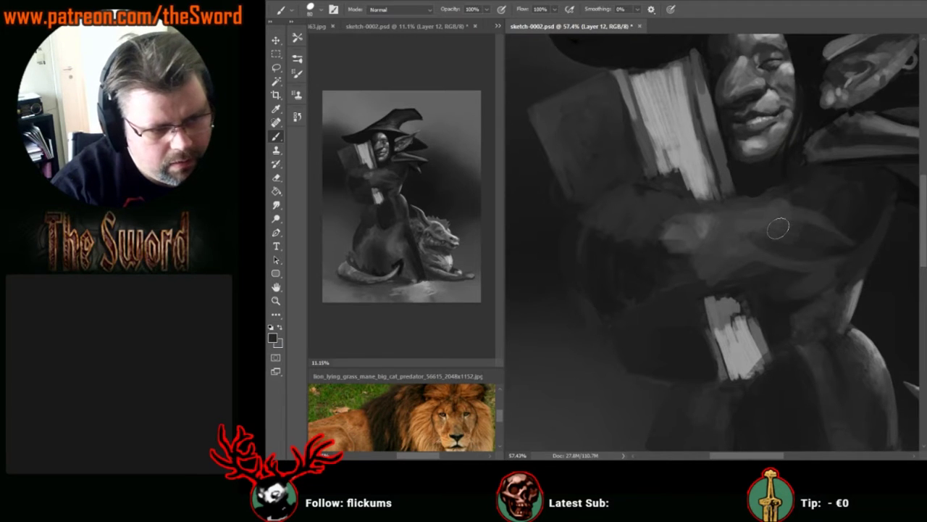
{"action": "key", "text": "bracketleft"}
{"action": "key", "text": "bracketleft"}
{"action": "key", "text": "bracketleft"}
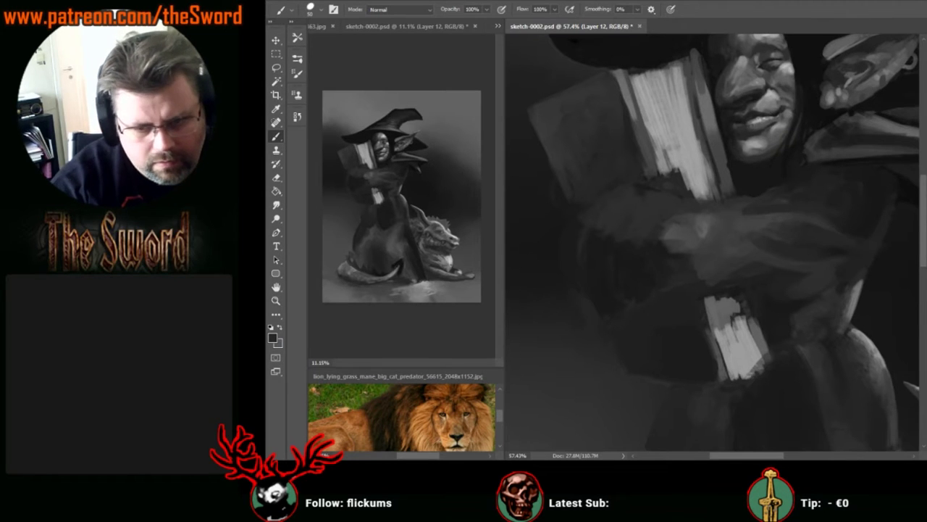
- Paint lighter grey streaks along the forearm's sleeve folds, varying the brush between 35 and 50 px
{"action": "key", "text": "bracketright"}
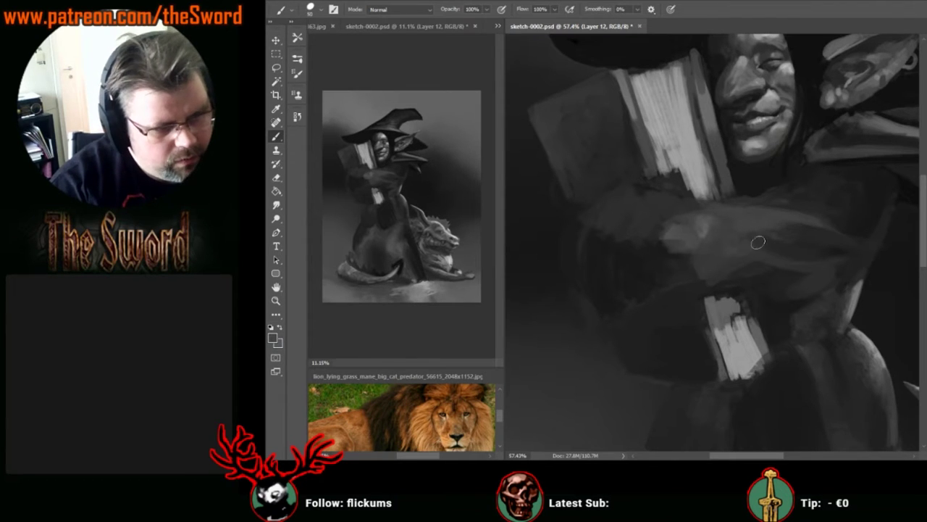
{"action": "key", "text": "bracketleft"}
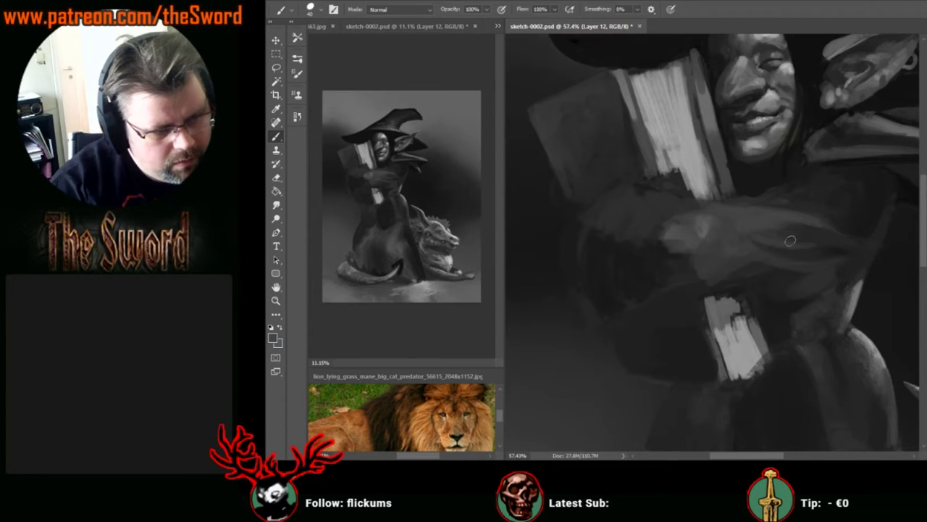
{"action": "key", "text": "bracketright"}
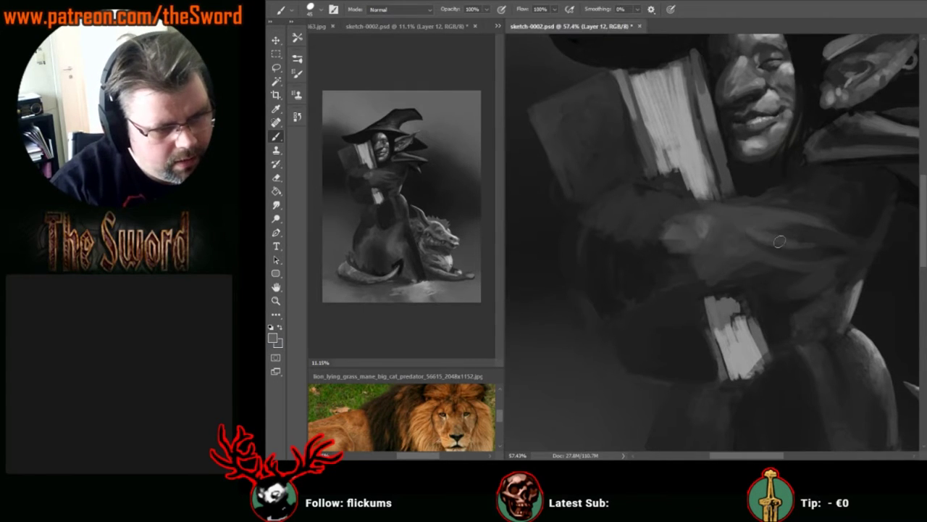
{"action": "key", "text": "bracketleft"}
{"action": "key", "text": "bracketleft"}
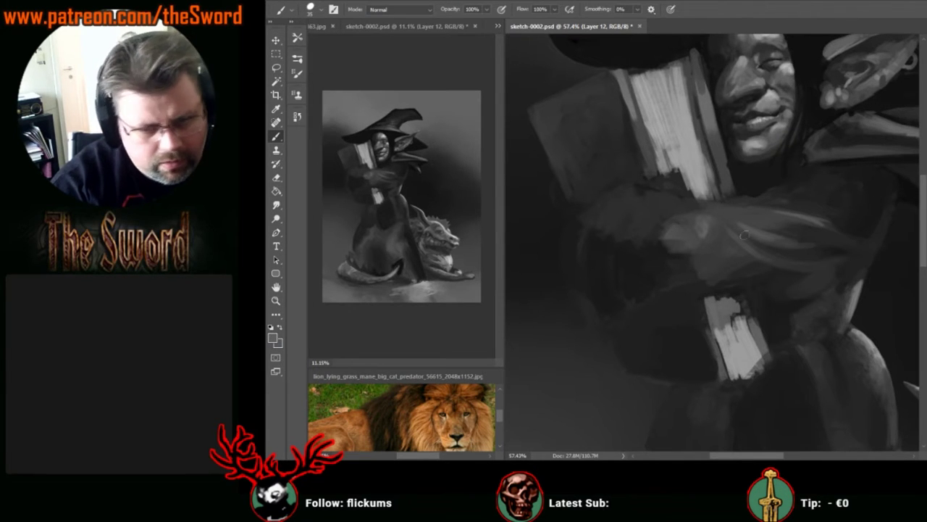
{"action": "key", "text": "bracketright"}
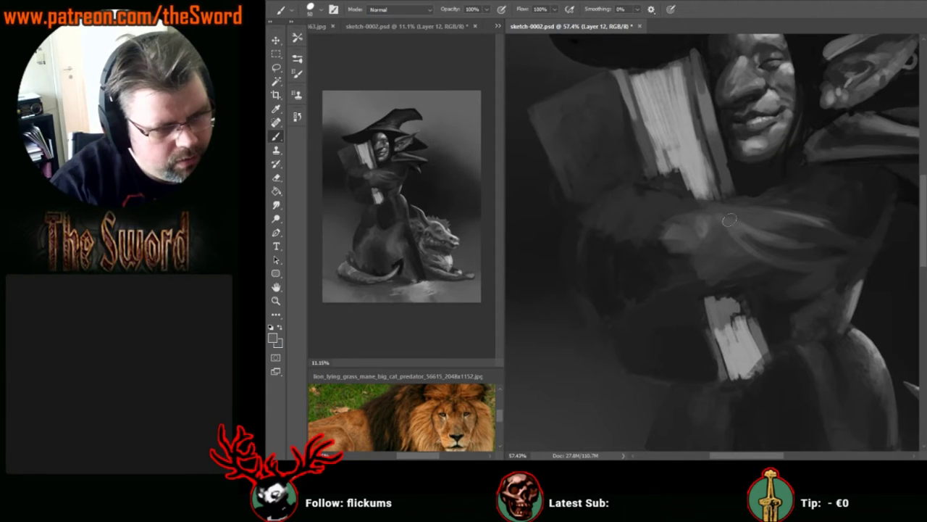
{"action": "left_click_drag", "start_coordinate": [730, 218], "coordinate": [759, 225]}
{"action": "key", "text": "bracketleft"}
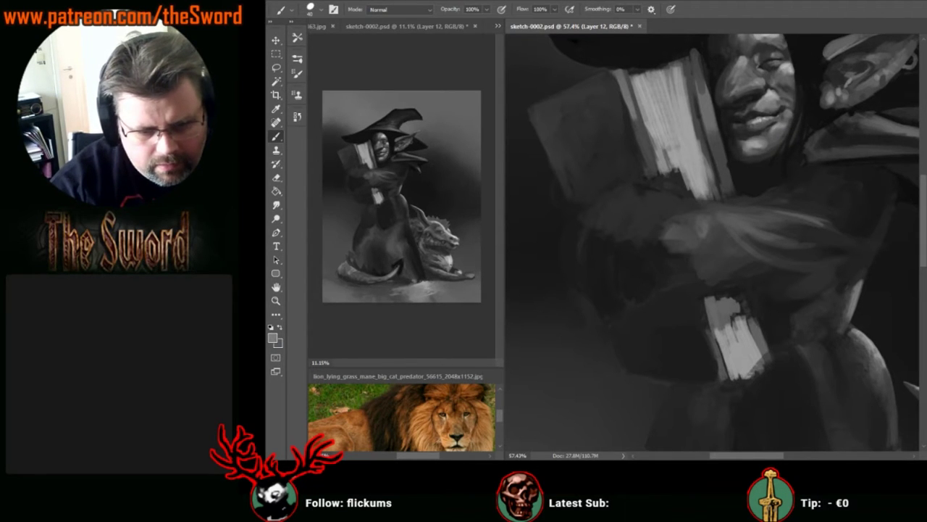
- Brighten the rounded highlight at the forearm's wrist end with a 70 px brush and add short grey fold strokes beside it at 50 px
{"action": "left_click", "coordinate": [661, 251]}
{"action": "key", "text": "bracketright"}
{"action": "key", "text": "bracketright"}
{"action": "key", "text": "bracketright"}
{"action": "key", "text": "bracketright"}
{"action": "key", "text": "bracketright"}
{"action": "mouse_move", "coordinate": [685, 218]}
{"action": "left_mouse_down"}
{"action": "mouse_move", "coordinate": [696, 240]}
{"action": "mouse_move", "coordinate": [679, 238]}
{"action": "mouse_move", "coordinate": [681, 218]}
{"action": "left_mouse_up"}
{"action": "key", "text": "bracketleft"}
{"action": "key", "text": "bracketleft"}
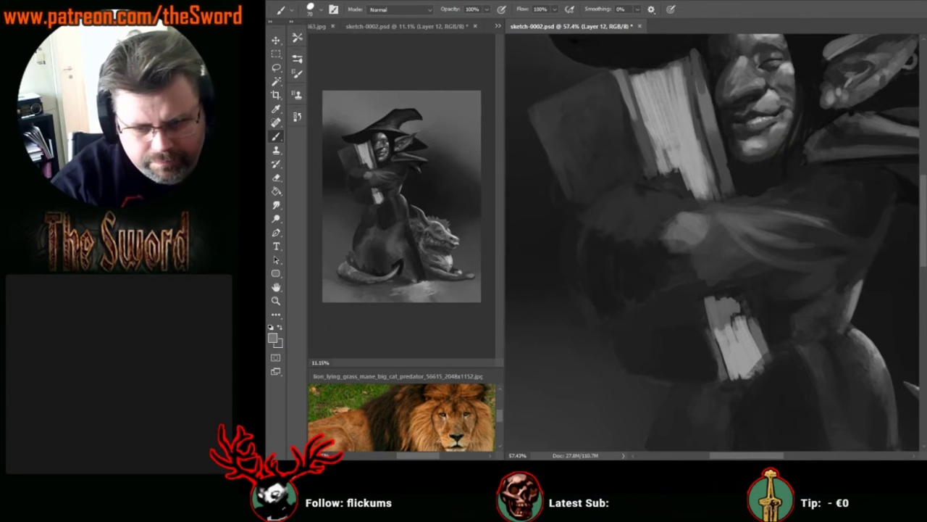
{"action": "key", "text": "bracketleft"}
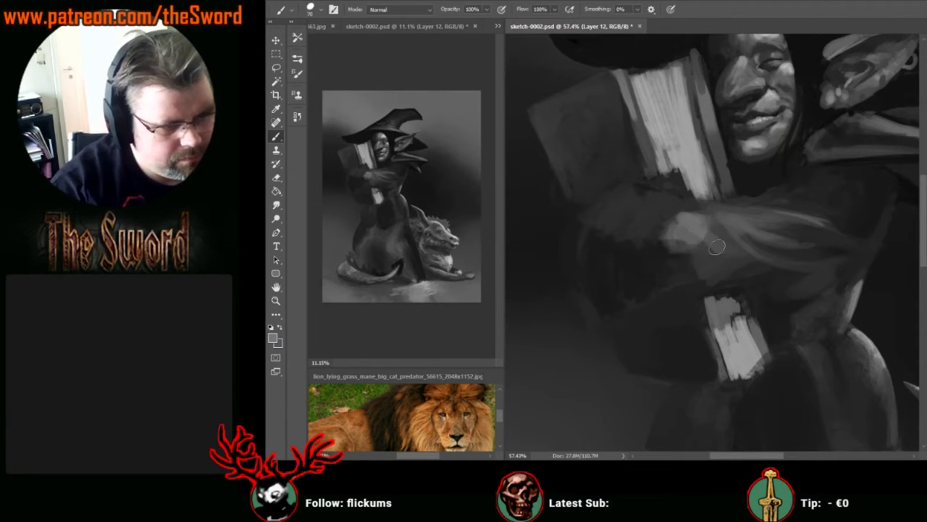
{"action": "left_click", "coordinate": [748, 241], "text": "alt"}
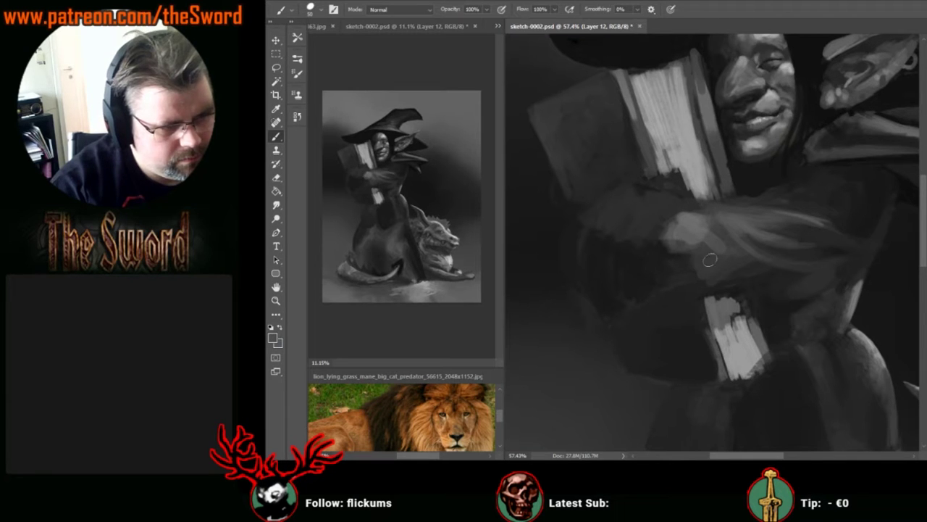
- Paint over the upper part of the book pages below the folded arm in near-black with a 60 px brush
{"action": "left_click_drag", "start_coordinate": [778, 313], "coordinate": [832, 272]}
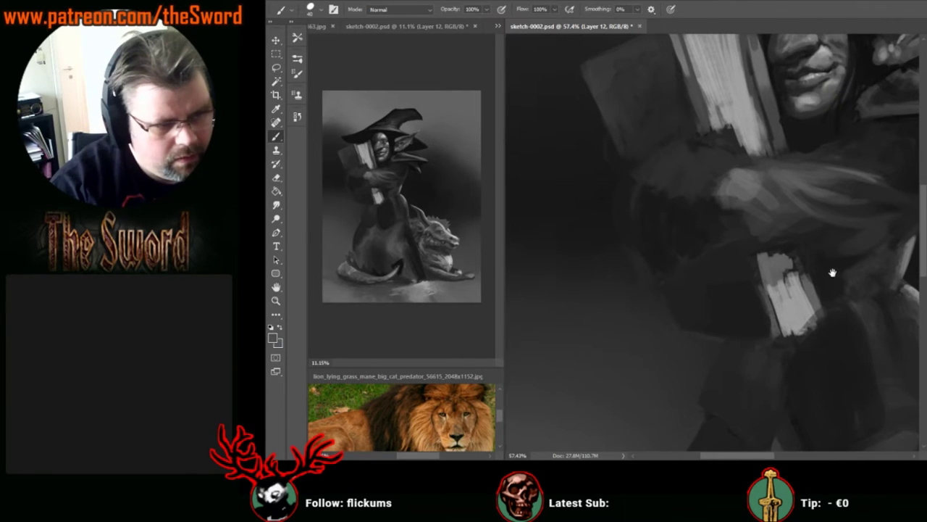
{"action": "left_click", "coordinate": [815, 249], "text": "alt"}
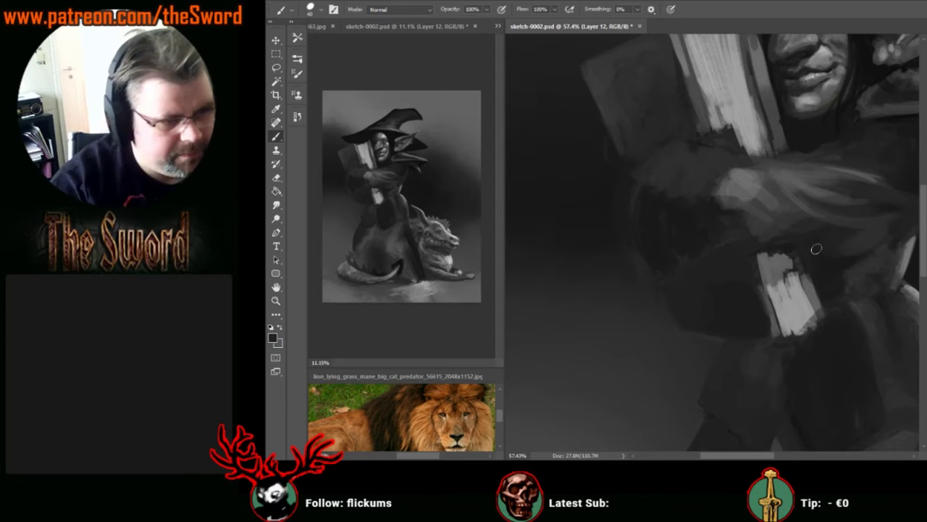
{"action": "key", "text": "bracketright"}
{"action": "key", "text": "bracketright"}
{"action": "mouse_move", "coordinate": [754, 258]}
{"action": "left_mouse_down"}
{"action": "mouse_move", "coordinate": [831, 256]}
{"action": "mouse_move", "coordinate": [771, 264]}
{"action": "mouse_move", "coordinate": [811, 261]}
{"action": "left_mouse_up"}
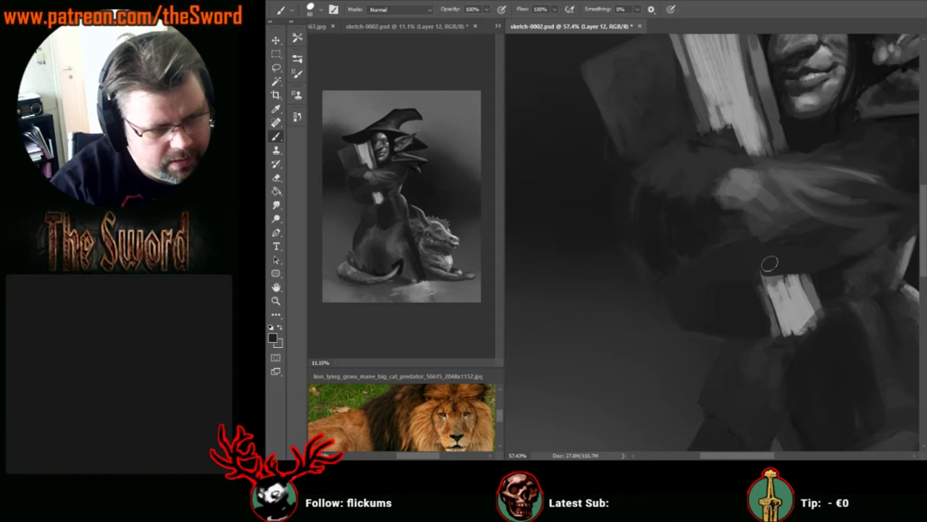
- Touch up the back edge of the witch's upper sleeve with sampled dark grey and a 30 px brush
{"action": "left_click", "coordinate": [814, 234], "text": "alt"}
{"action": "mouse_move", "coordinate": [835, 274]}
{"action": "left_mouse_down"}
{"action": "mouse_move", "coordinate": [757, 288]}
{"action": "mouse_move", "coordinate": [760, 274]}
{"action": "mouse_move", "coordinate": [718, 277]}
{"action": "mouse_move", "coordinate": [754, 262]}
{"action": "left_mouse_up"}
{"action": "left_click", "coordinate": [715, 280], "text": "alt"}
{"action": "key", "text": "bracketleft"}
{"action": "key", "text": "bracketleft"}
{"action": "key", "text": "bracketleft"}
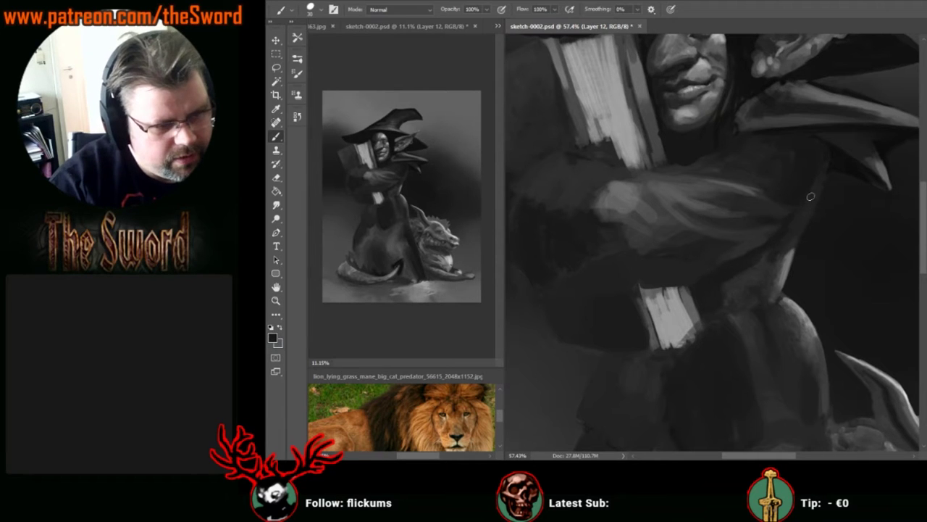
- Blend the back of the sleeve from elbow to shoulder with a sampled sleeve grey, enlarging the brush to 70 px
{"action": "left_click", "coordinate": [788, 211], "text": "alt"}
{"action": "key", "text": "bracketright"}
{"action": "key", "text": "bracketright"}
{"action": "key", "text": "bracketright"}
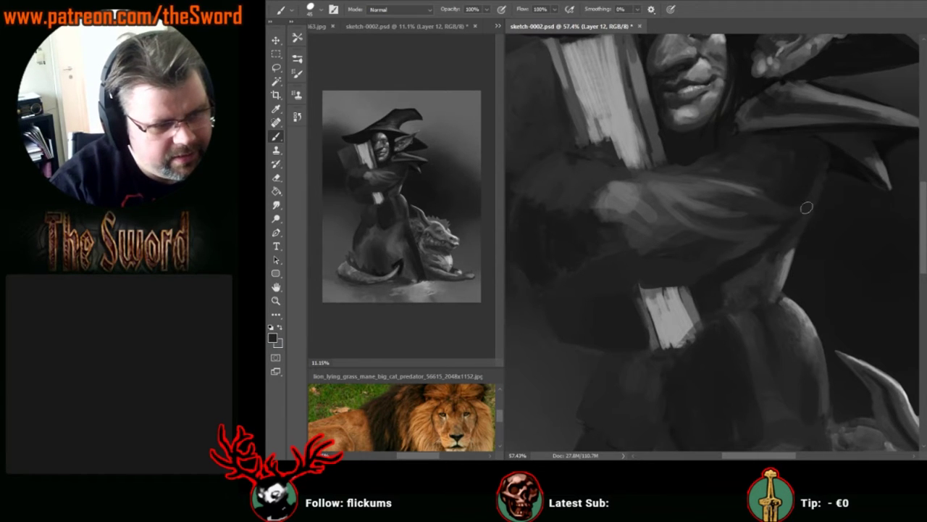
{"action": "key", "text": "bracketright"}
{"action": "key", "text": "bracketright"}
{"action": "key", "text": "bracketright"}
{"action": "key", "text": "bracketright"}
{"action": "key", "text": "bracketright"}
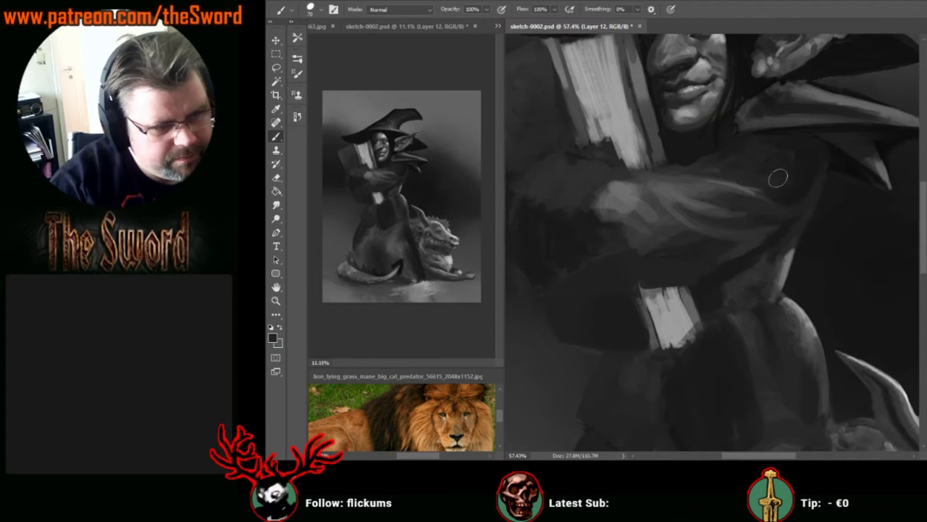
- Soften the shading above the bright sleeve fold with sampled grey, using a 90 px and a 60 px brush
{"action": "left_click", "coordinate": [780, 212], "text": "alt"}
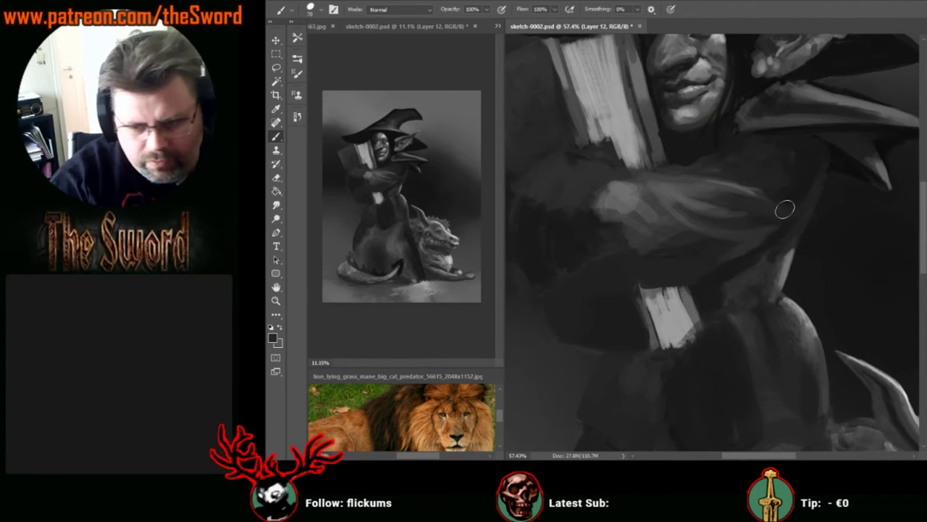
{"action": "key", "text": "bracketright"}
{"action": "key", "text": "bracketright"}
{"action": "mouse_move", "coordinate": [784, 181]}
{"action": "left_mouse_down"}
{"action": "mouse_move", "coordinate": [733, 184]}
{"action": "mouse_move", "coordinate": [744, 180]}
{"action": "left_mouse_up"}
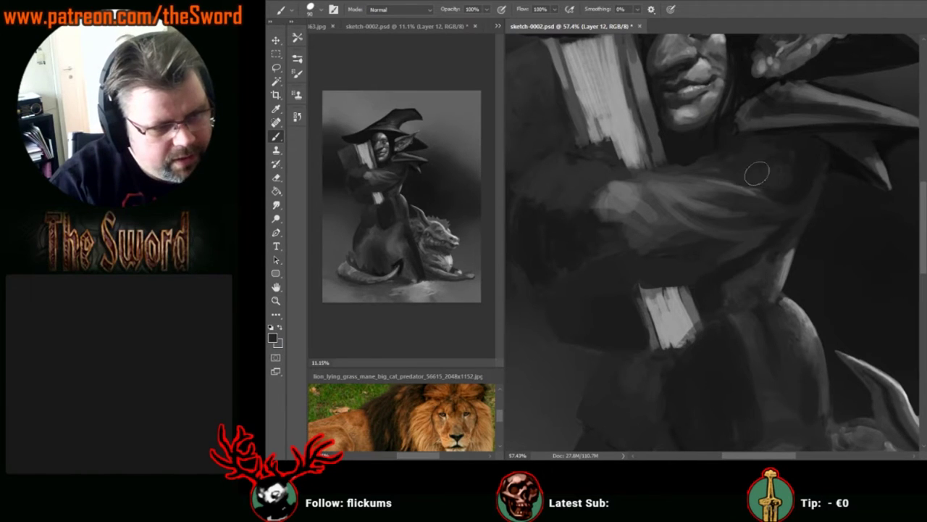
{"action": "key", "text": "bracketleft"}
{"action": "key", "text": "bracketleft"}
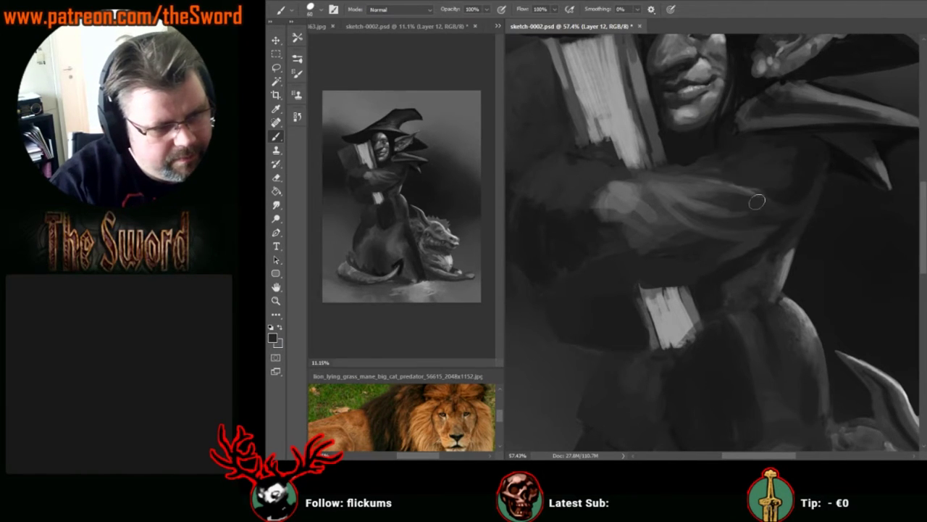
- Paint lighter cloth tones onto the upper sleeve below the shoulder, using greys sampled from the existing sleeve folds
{"action": "left_click", "coordinate": [694, 189], "text": "alt"}
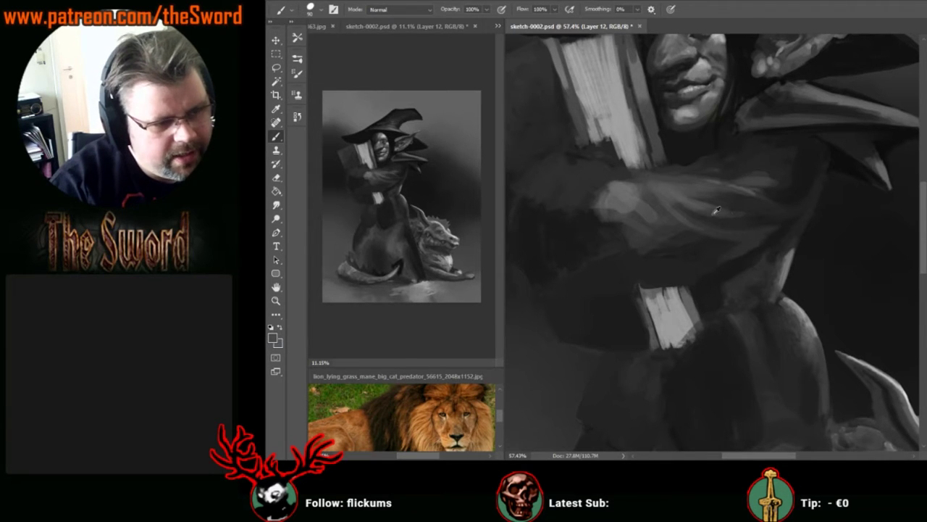
{"action": "left_click", "coordinate": [753, 233], "text": "alt"}
{"action": "key", "text": "bracketleft"}
{"action": "key", "text": "bracketleft"}
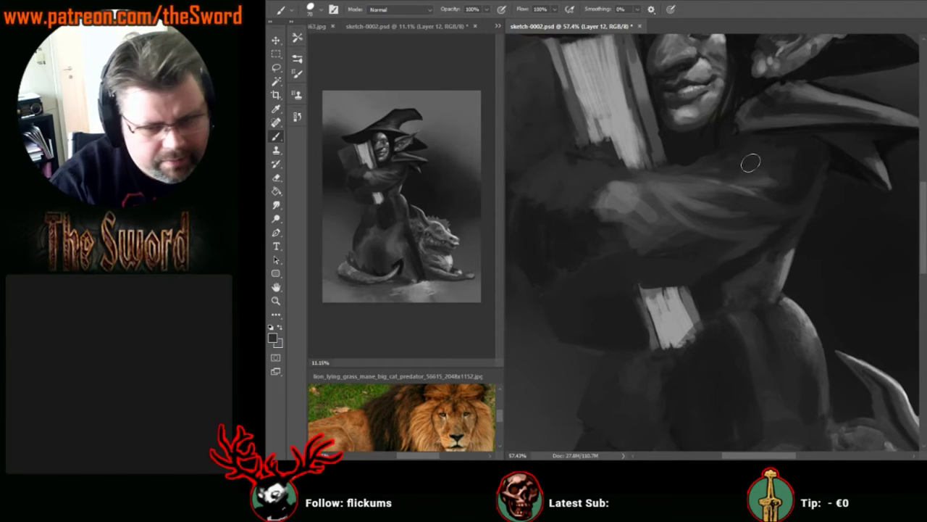
{"action": "key", "text": "bracketright"}
{"action": "key", "text": "bracketright"}
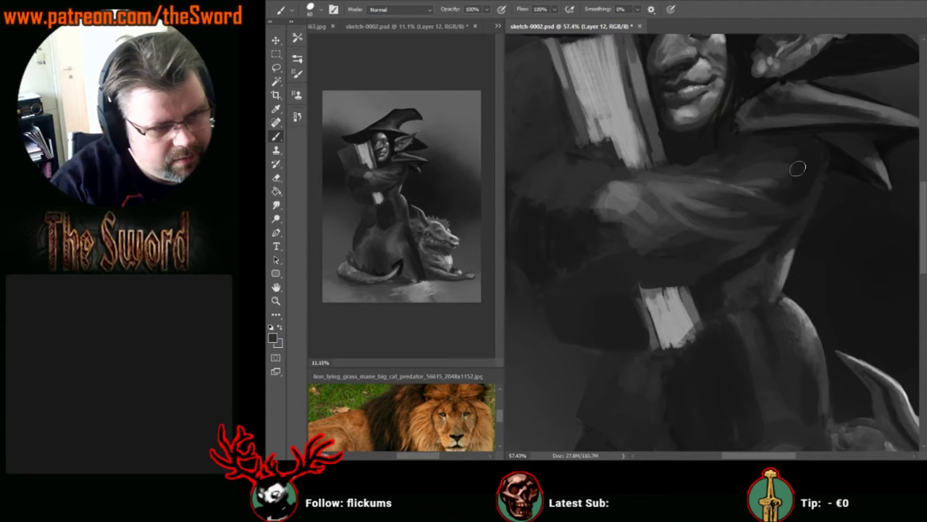
- Refine the shadows around the witch's shoulder with sampled dark greys, ending with a 45 px brush
{"action": "left_click", "coordinate": [804, 188], "text": "alt"}
{"action": "key", "text": "bracketleft"}
{"action": "key", "text": "bracketleft"}
{"action": "key", "text": "bracketleft"}
{"action": "key", "text": "bracketright"}
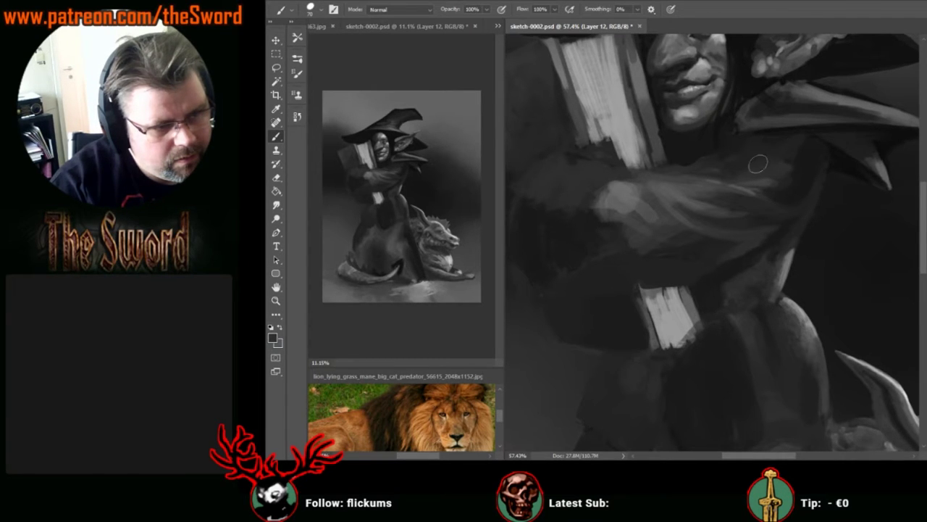
{"action": "left_click", "coordinate": [811, 168], "text": "alt"}
{"action": "key", "text": "bracketleft"}
{"action": "key", "text": "bracketleft"}
{"action": "key", "text": "bracketleft"}
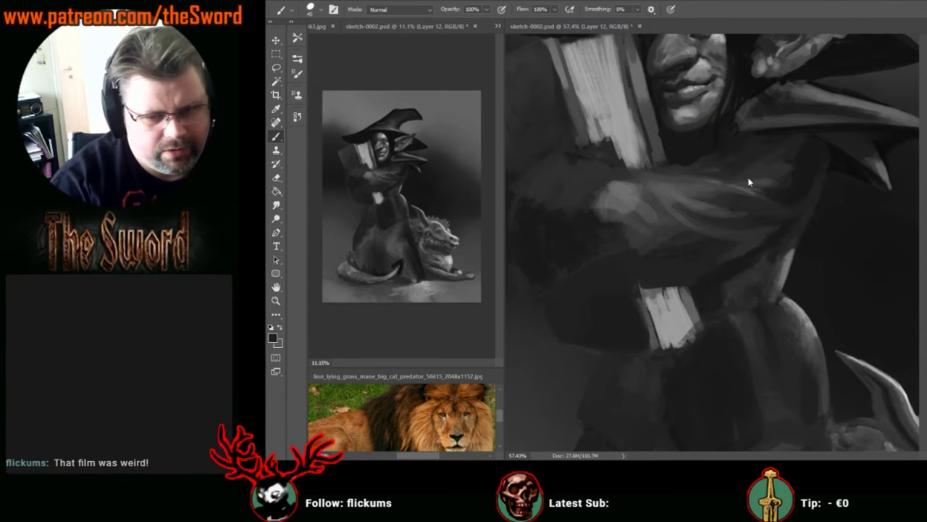
- Touch up the dark area beneath the witch's chin and collar with a brush of up to 45 px
{"action": "mouse_move", "coordinate": [710, 260]}
{"action": "left_mouse_down"}
{"action": "mouse_move", "coordinate": [762, 329]}
{"action": "mouse_move", "coordinate": [750, 340]}
{"action": "left_mouse_up"}
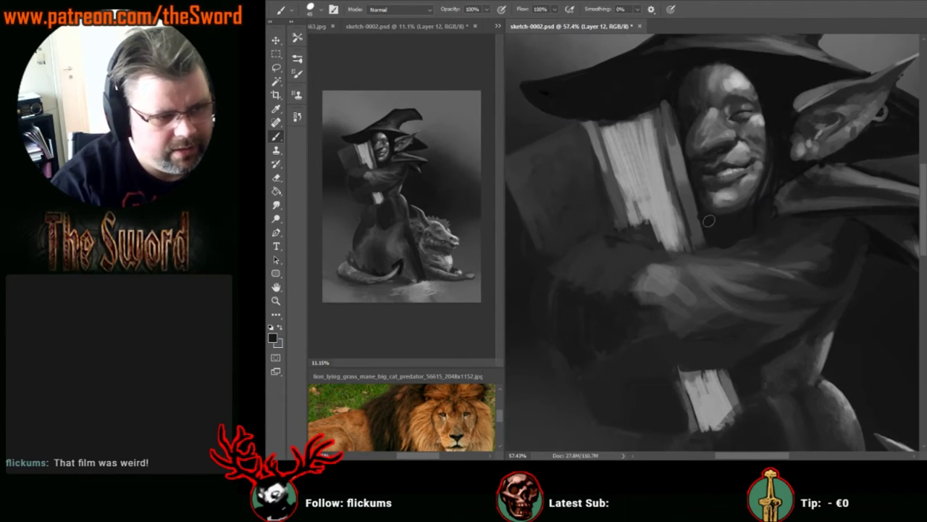
{"action": "key", "text": "bracketleft"}
{"action": "key", "text": "bracketleft"}
{"action": "key", "text": "bracketleft"}
{"action": "key", "text": "bracketleft"}
{"action": "key", "text": "bracketleft"}
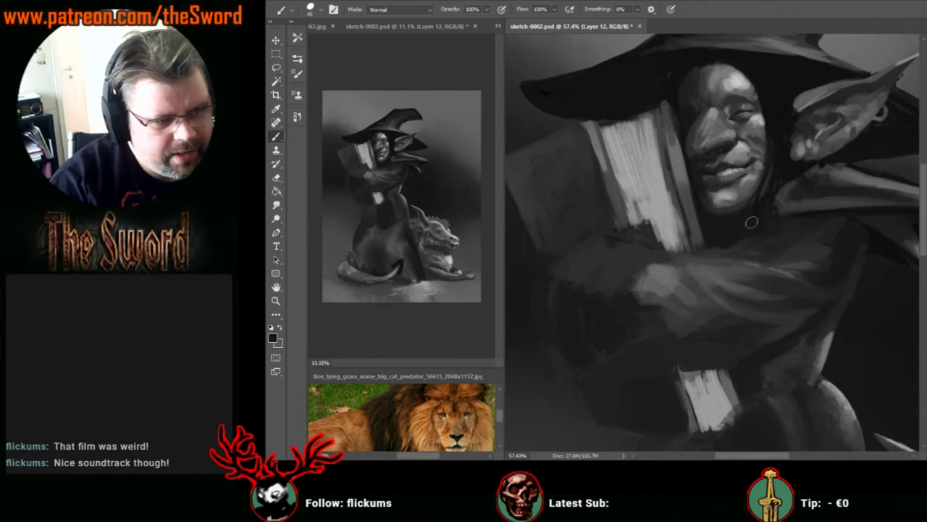
{"action": "key", "text": "bracketright"}
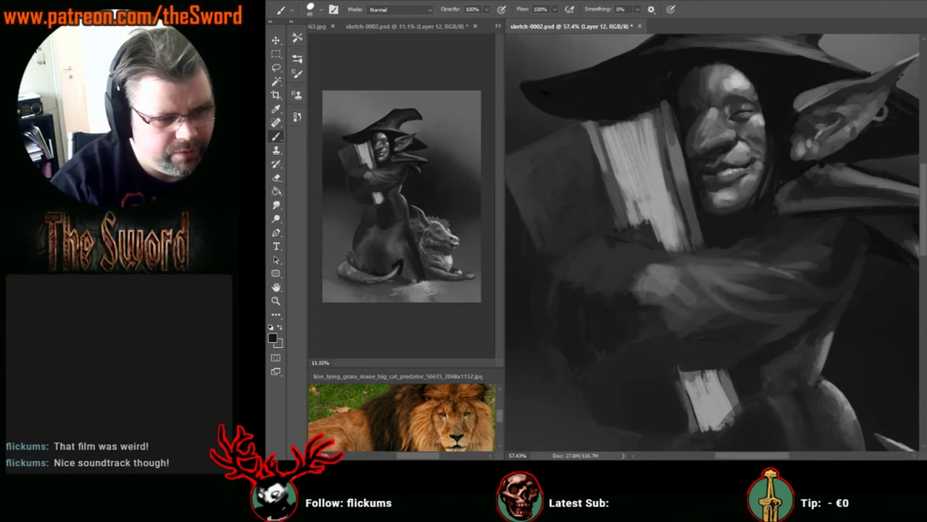
- Add a new layer to sketch-0002.psd and zoom out to 26.4% to show the witch and the dragon's head
{"action": "left_click", "coordinate": [275, 300]}
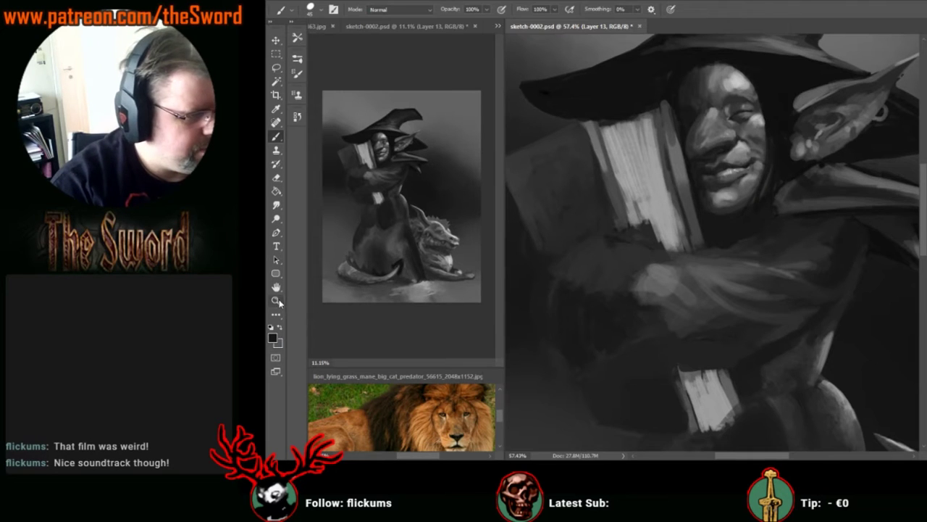
{"action": "left_click_drag", "start_coordinate": [795, 183], "coordinate": [767, 195]}
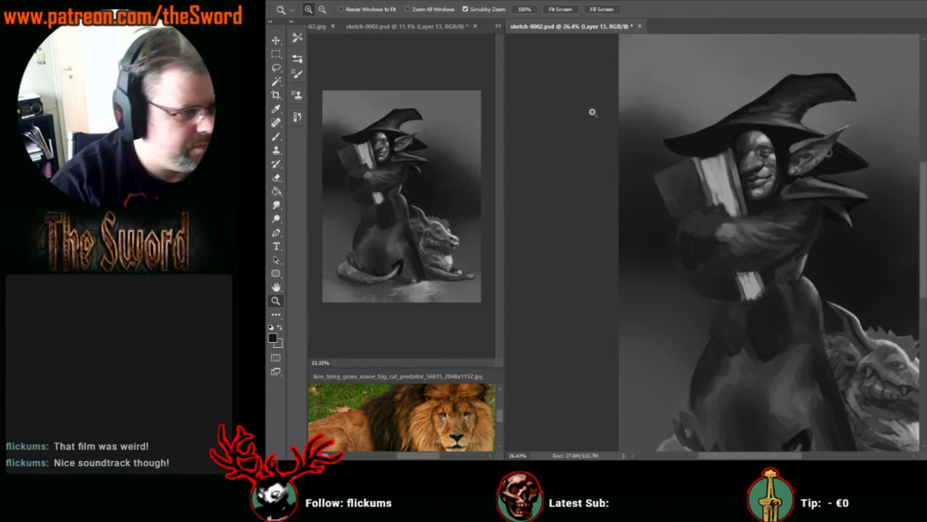
{"action": "key", "text": "b"}
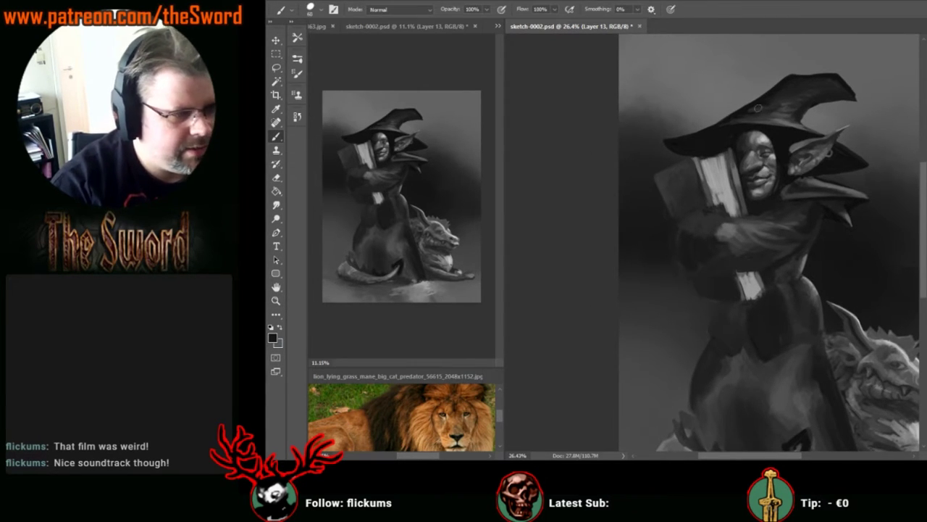
{"action": "double_click", "coordinate": [538, 1]}
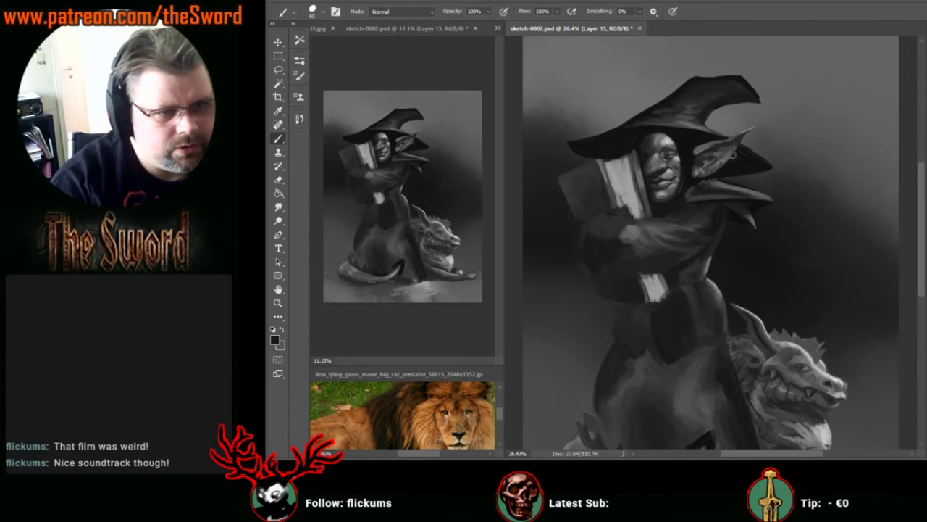
{"action": "double_click", "coordinate": [538, 2]}
{"action": "left_click", "coordinate": [294, 1]}
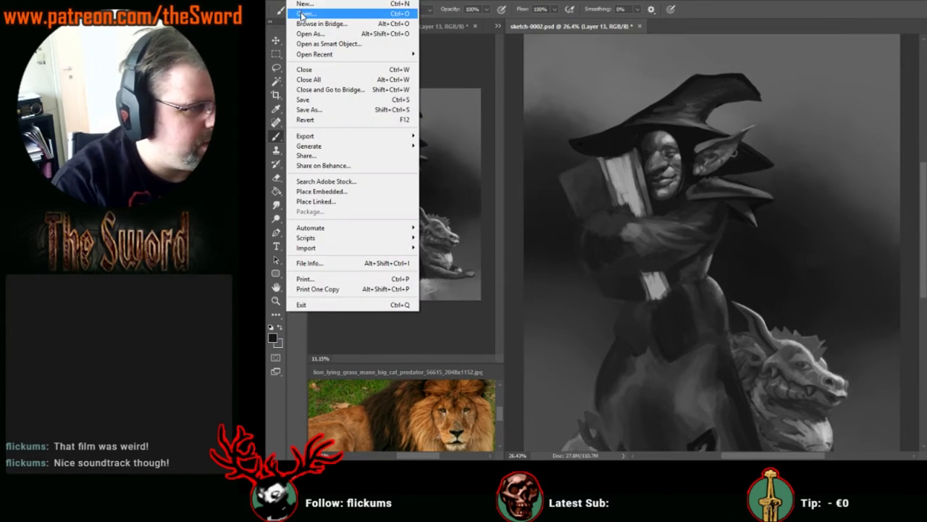
{"action": "left_click", "coordinate": [303, 14]}
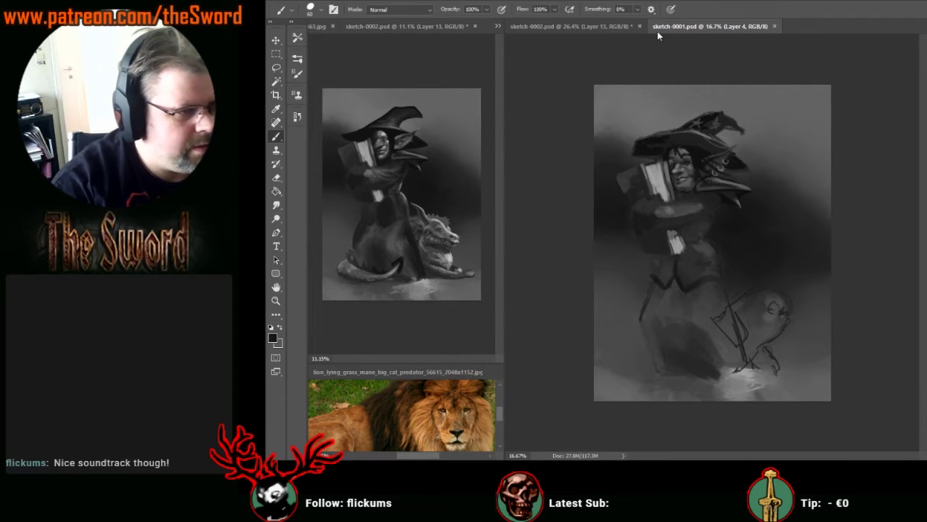
{"action": "mouse_move", "coordinate": [657, 31]}
{"action": "left_mouse_down"}
{"action": "mouse_move", "coordinate": [665, 53]}
{"action": "mouse_move", "coordinate": [883, 65]}
{"action": "mouse_move", "coordinate": [410, 88]}
{"action": "mouse_move", "coordinate": [926, 71]}
{"action": "mouse_move", "coordinate": [521, 77]}
{"action": "left_mouse_up"}
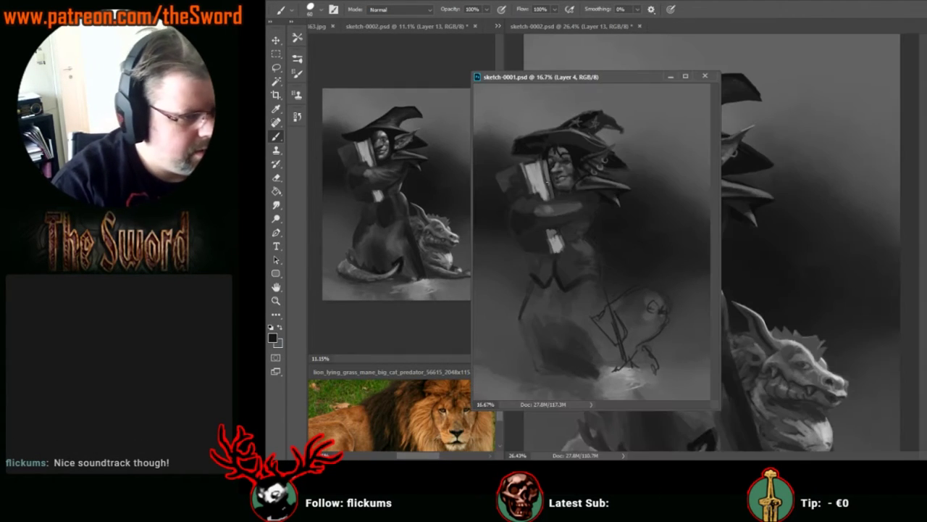
{"action": "left_click", "coordinate": [276, 300]}
{"action": "mouse_move", "coordinate": [563, 154]}
{"action": "left_mouse_down"}
{"action": "mouse_move", "coordinate": [615, 179]}
{"action": "mouse_move", "coordinate": [590, 179]}
{"action": "left_mouse_up"}
{"action": "left_click", "coordinate": [704, 76]}
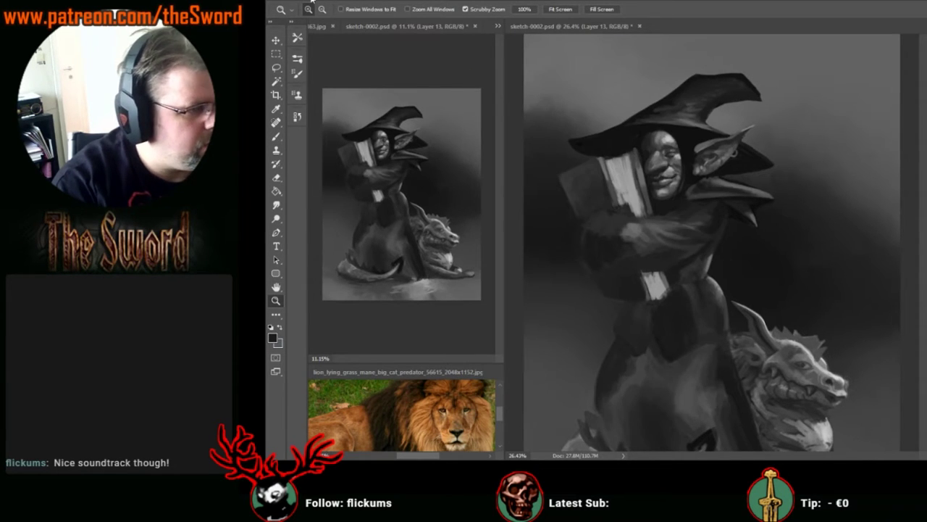
{"action": "left_click", "coordinate": [295, 0]}
{"action": "left_click", "coordinate": [305, 15]}
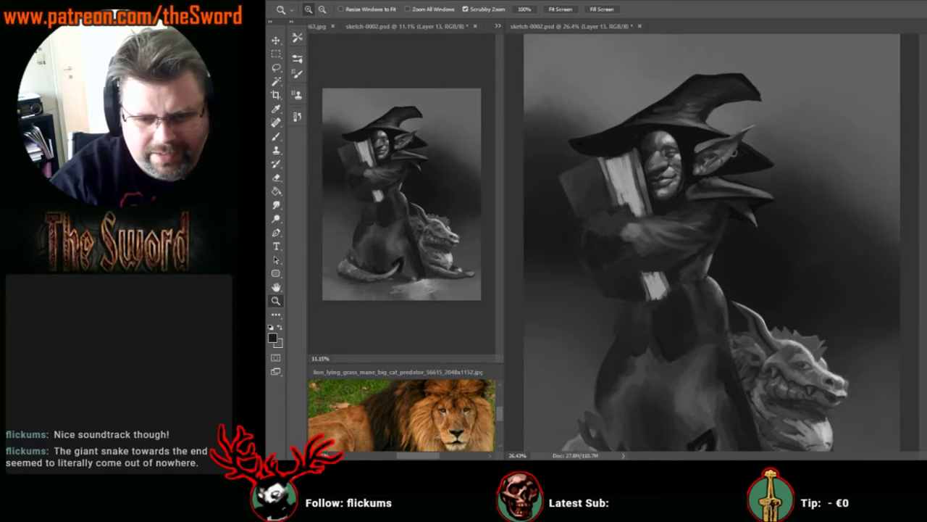
{"action": "left_click", "coordinate": [571, 26]}
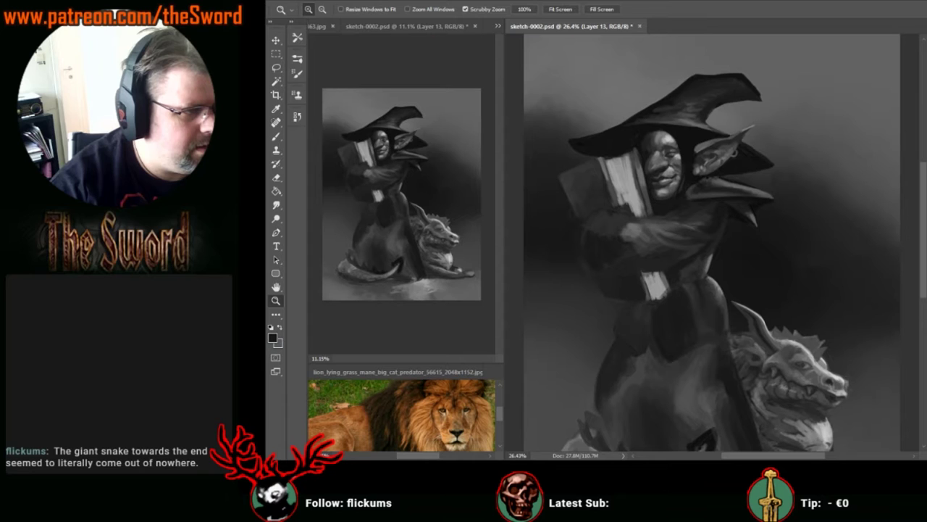
- Close the Spyro dragon reference image and return to the sketch-0002.psd painting
{"action": "left_click", "coordinate": [325, 26]}
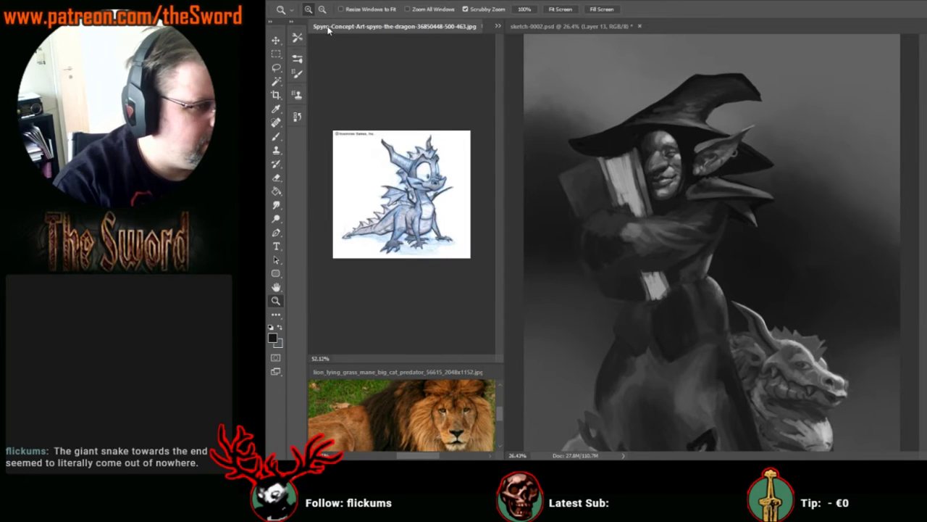
{"action": "left_click_drag", "start_coordinate": [475, 29], "coordinate": [486, 93]}
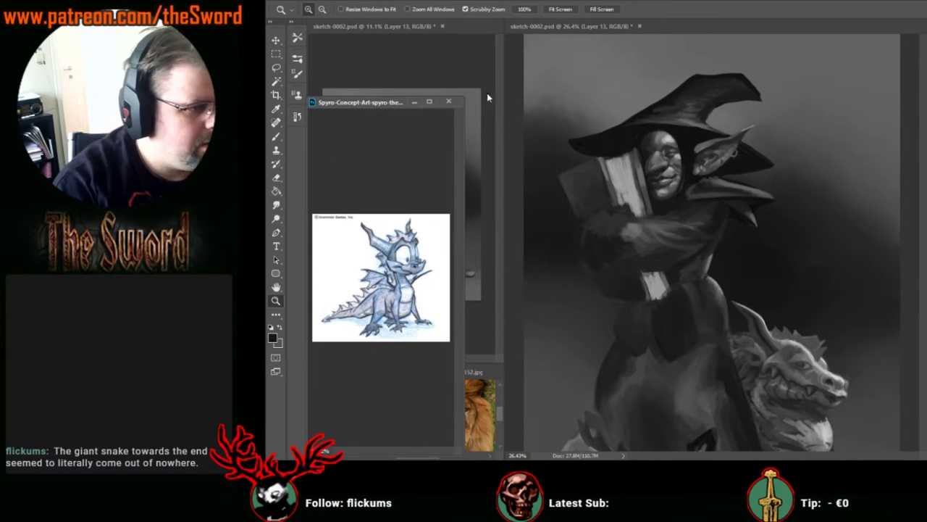
{"action": "left_click", "coordinate": [447, 101]}
{"action": "left_click", "coordinate": [555, 25]}
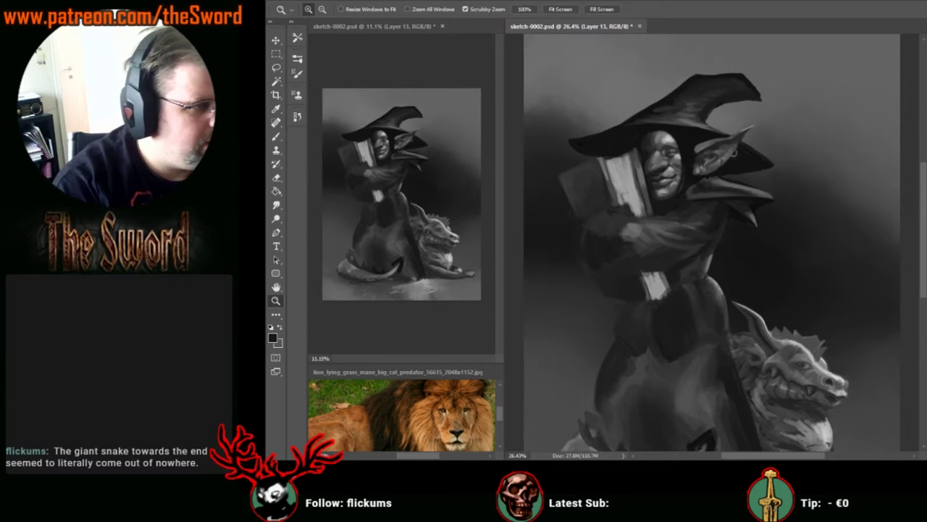
- Reopen the recent file sketch-0001.psd, dock it in the reference pane, and zoom in on the witch's upper body
{"action": "left_click", "coordinate": [292, 1]}
{"action": "left_click", "coordinate": [303, 15]}
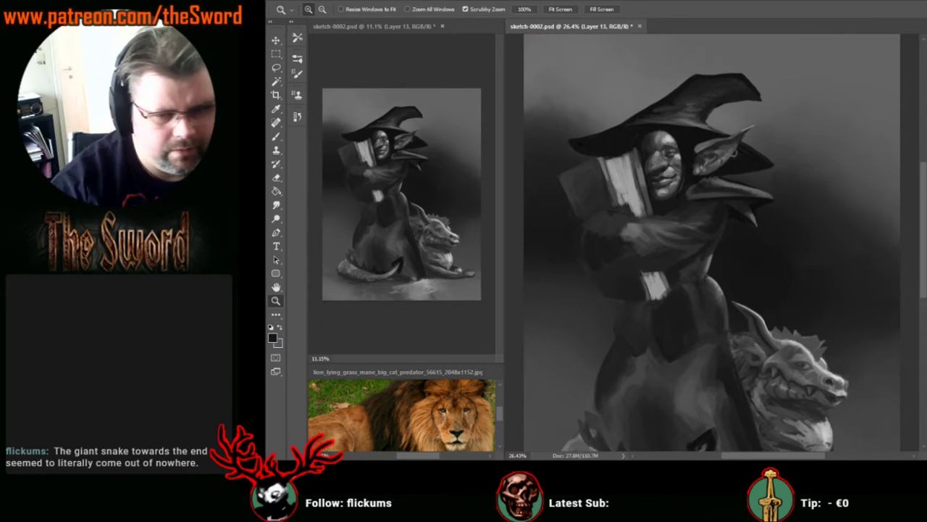
{"action": "key", "text": "alt+f"}
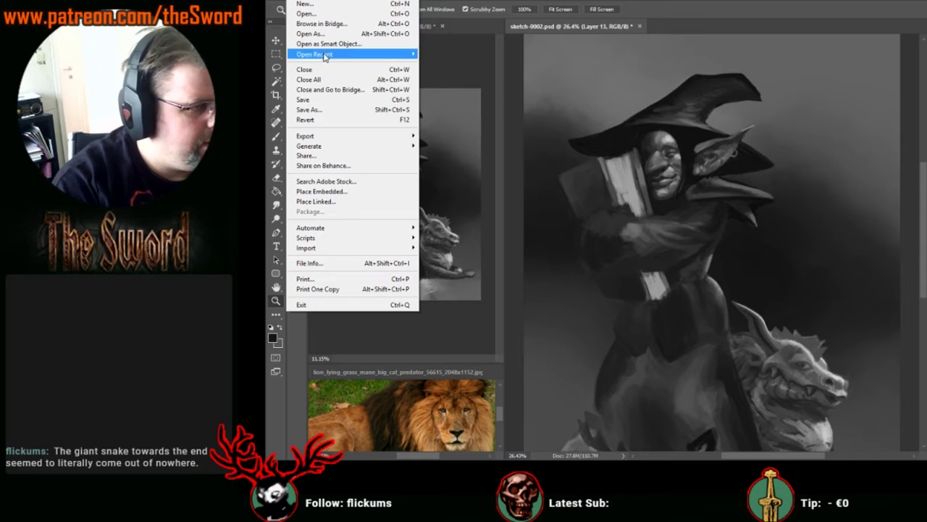
{"action": "mouse_move", "coordinate": [341, 55]}
{"action": "left_click", "coordinate": [482, 55]}
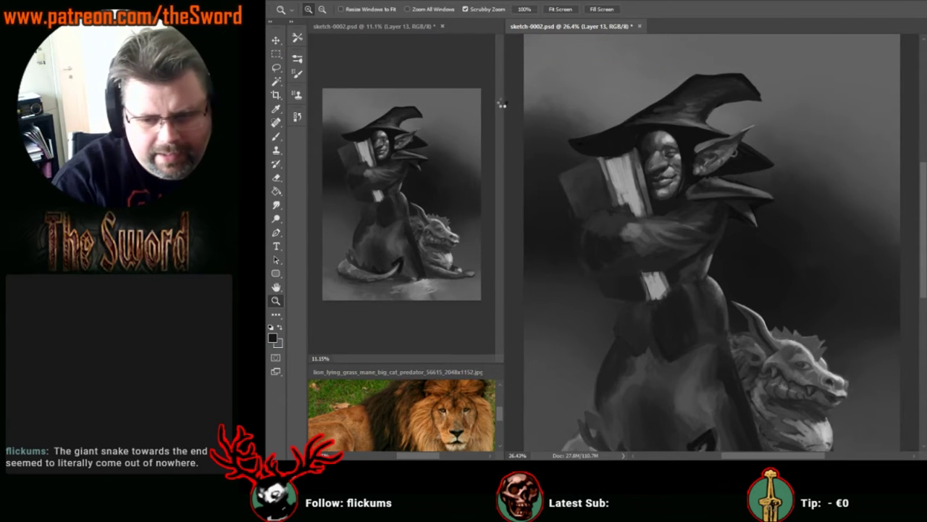
{"action": "mouse_move", "coordinate": [689, 28]}
{"action": "left_mouse_down"}
{"action": "mouse_move", "coordinate": [505, 187]}
{"action": "mouse_move", "coordinate": [420, 57]}
{"action": "mouse_move", "coordinate": [428, 30]}
{"action": "left_mouse_up"}
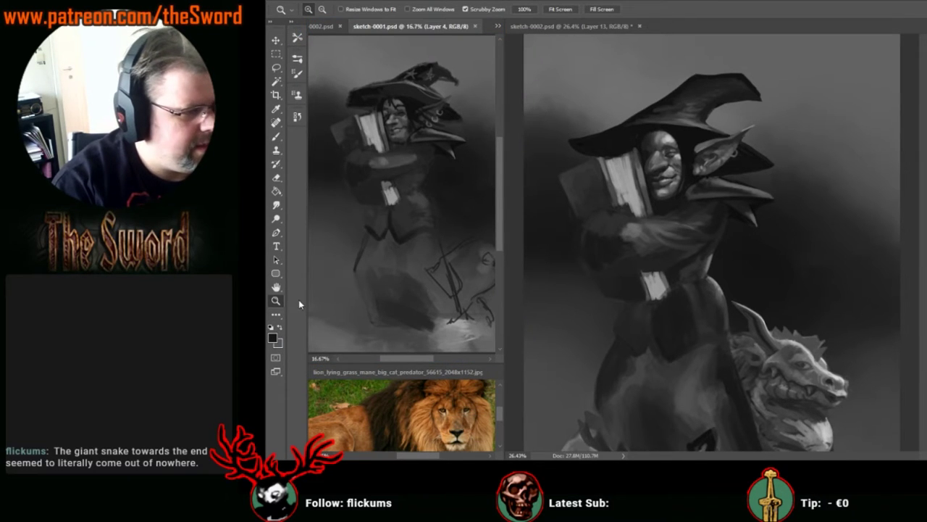
{"action": "left_click_drag", "start_coordinate": [396, 115], "coordinate": [492, 124]}
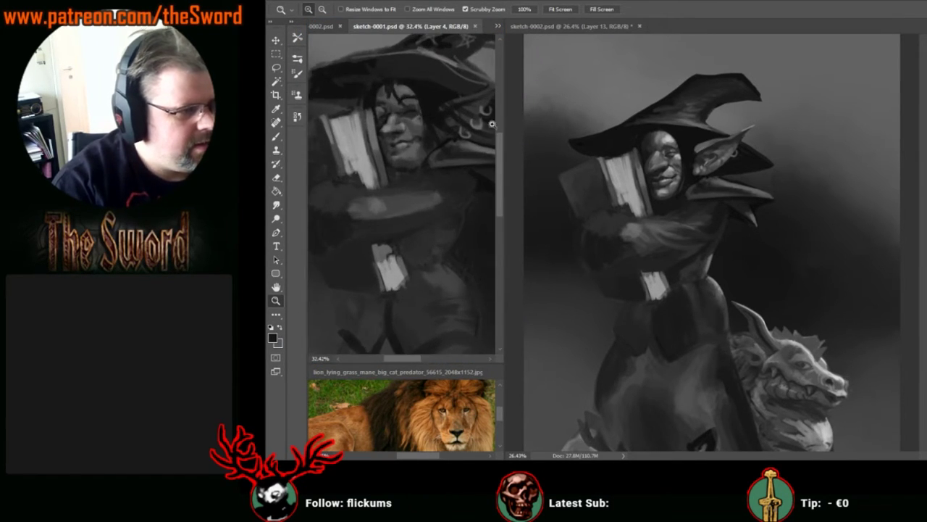
- Try painting thin black hair strands across the witch's face with a brush of about 30 to 45 px
{"action": "left_click", "coordinate": [722, 148]}
{"action": "mouse_move", "coordinate": [730, 159]}
{"action": "left_mouse_down"}
{"action": "mouse_move", "coordinate": [750, 164]}
{"action": "mouse_move", "coordinate": [734, 169]}
{"action": "left_mouse_up"}
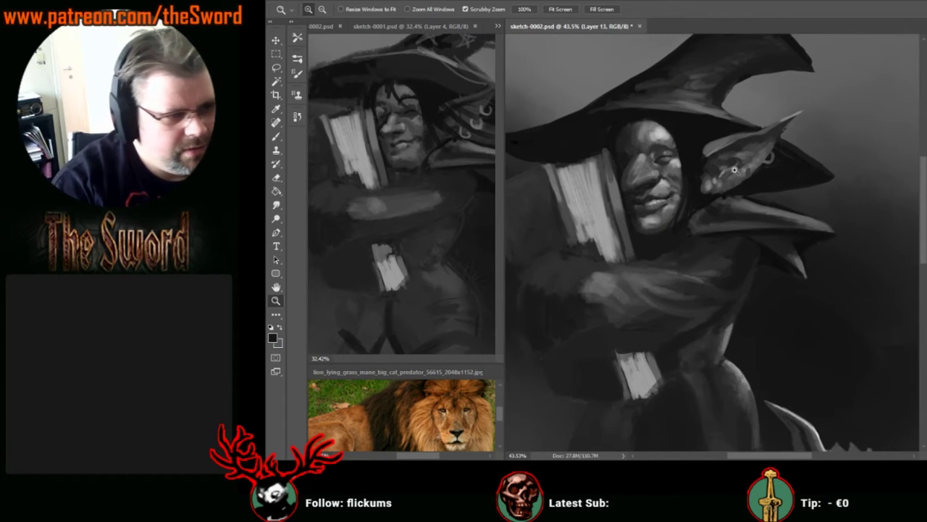
{"action": "left_click", "coordinate": [276, 136]}
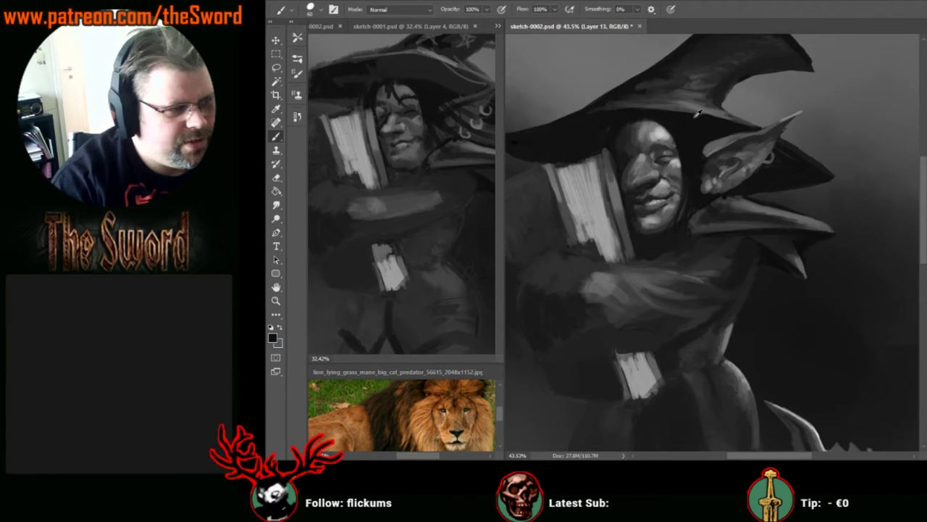
{"action": "key", "text": "bracketleft"}
{"action": "key", "text": "bracketleft"}
{"action": "key", "text": "bracketleft"}
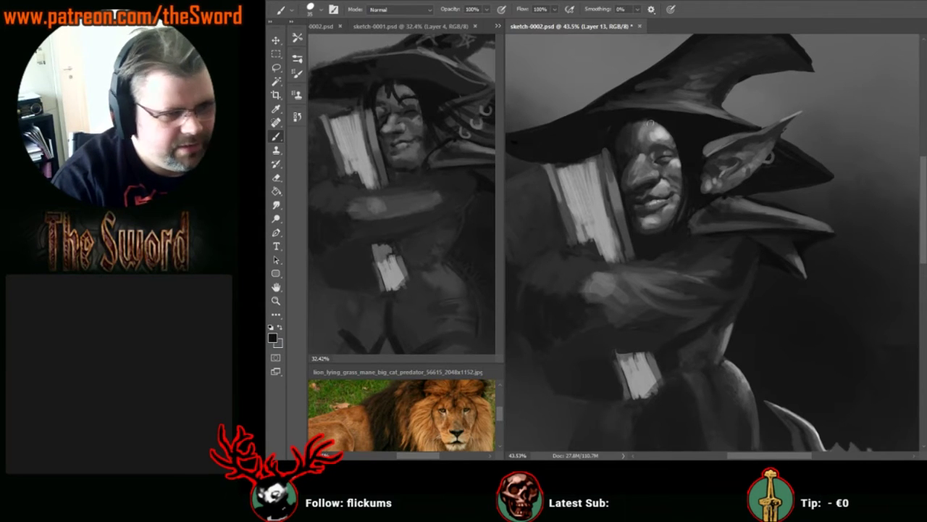
{"action": "left_click_drag", "start_coordinate": [656, 119], "coordinate": [675, 190]}
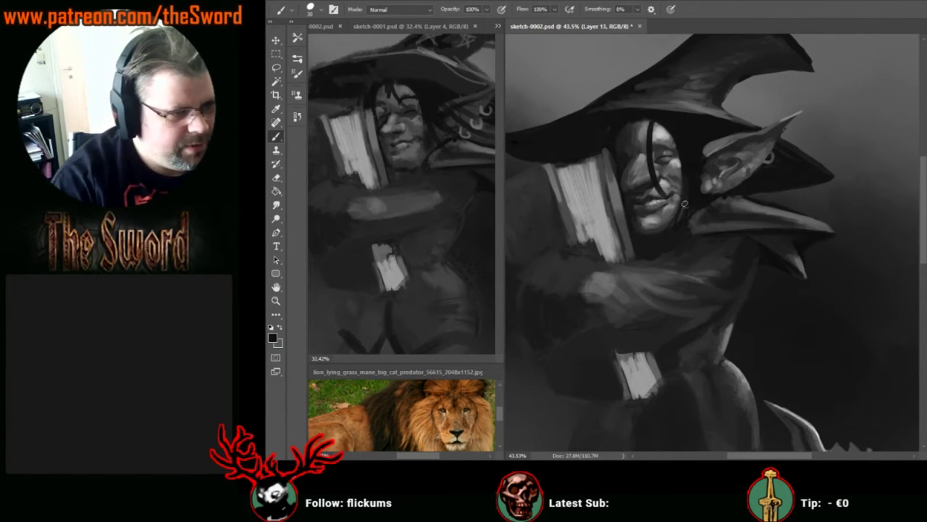
{"action": "left_click_drag", "start_coordinate": [649, 121], "coordinate": [639, 190]}
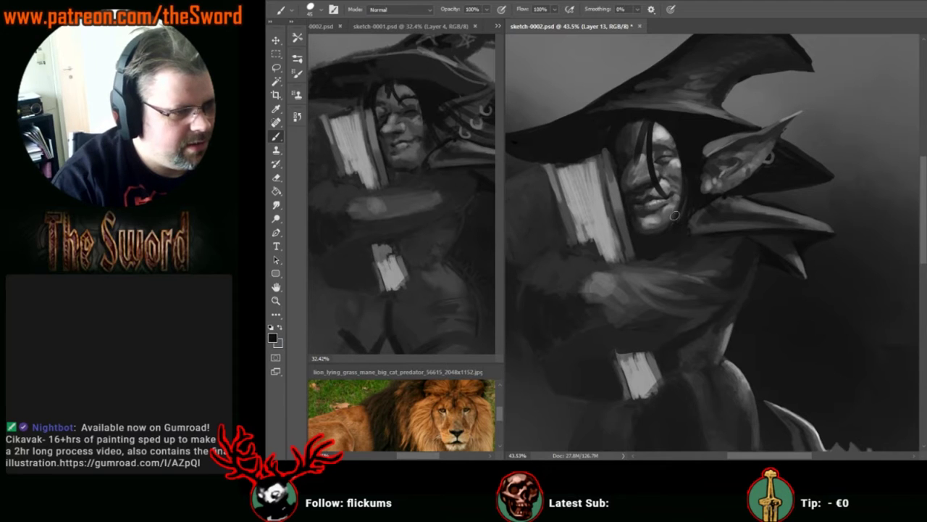
- Undo the strands over the face by reverting the painting to the state right after the new layer was added
{"action": "key", "text": "ctrl+z"}
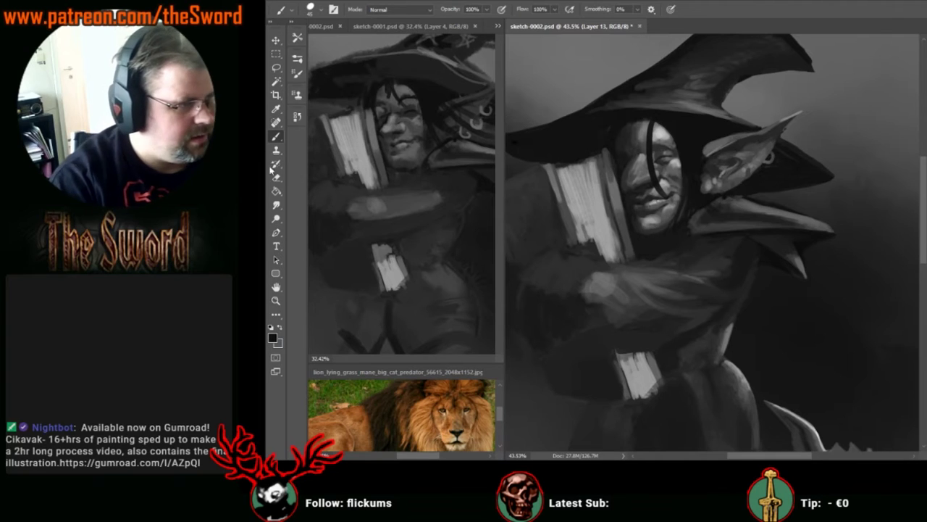
{"action": "left_click", "coordinate": [297, 116]}
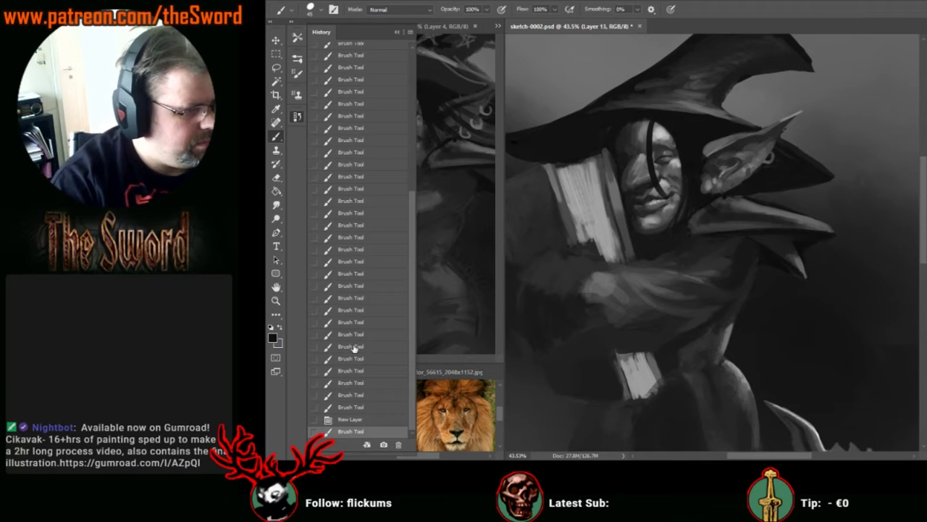
{"action": "left_click", "coordinate": [361, 421]}
{"action": "left_click", "coordinate": [295, 116]}
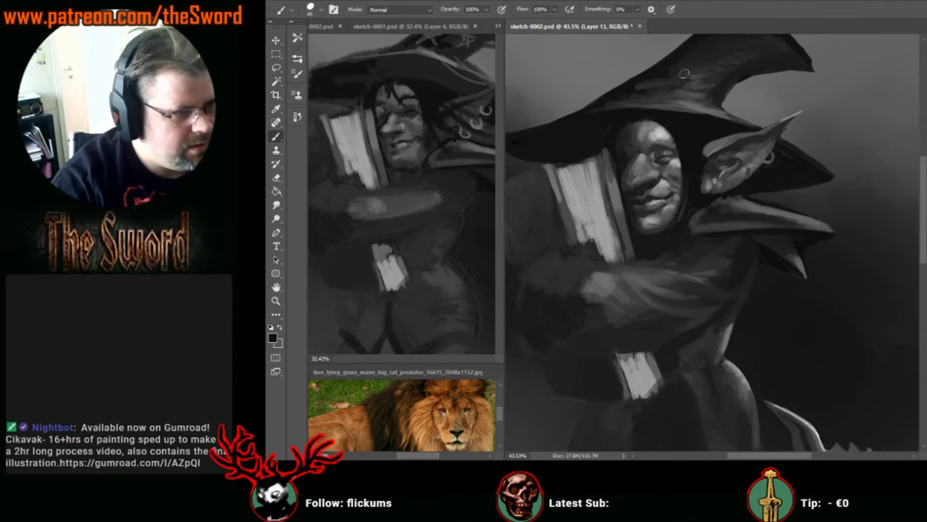
- Paint dark hair strands beside the witch's cheek and down onto her sleeve with a 35 to 40 px brush
{"action": "key", "text": "bracketleft"}
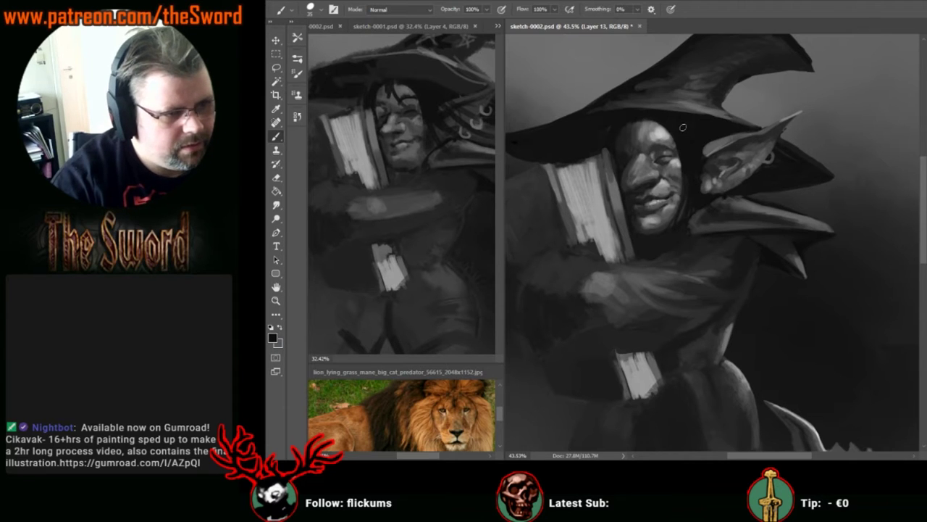
{"action": "mouse_move", "coordinate": [680, 174]}
{"action": "left_mouse_down"}
{"action": "mouse_move", "coordinate": [682, 213]}
{"action": "mouse_move", "coordinate": [686, 155]}
{"action": "mouse_move", "coordinate": [688, 209]}
{"action": "mouse_move", "coordinate": [689, 187]}
{"action": "left_mouse_up"}
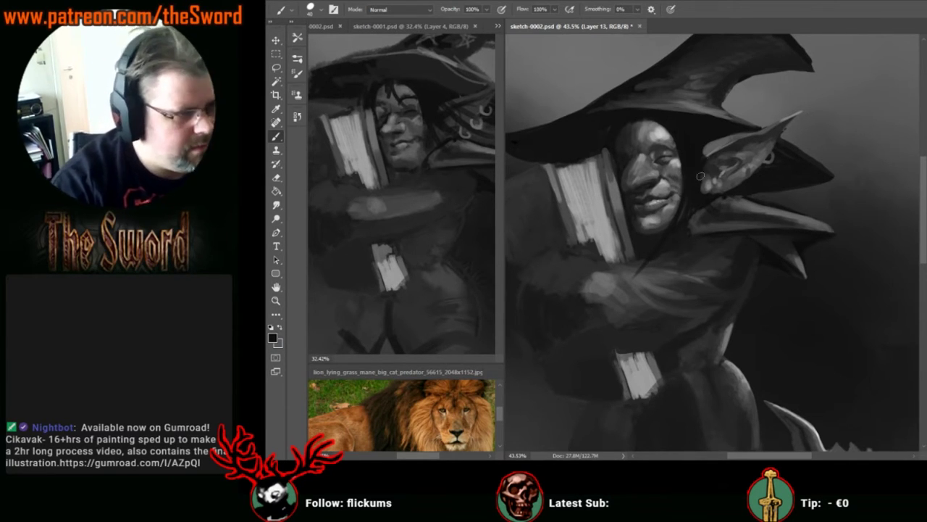
{"action": "key", "text": "bracketleft"}
{"action": "key", "text": "bracketleft"}
{"action": "key", "text": "bracketleft"}
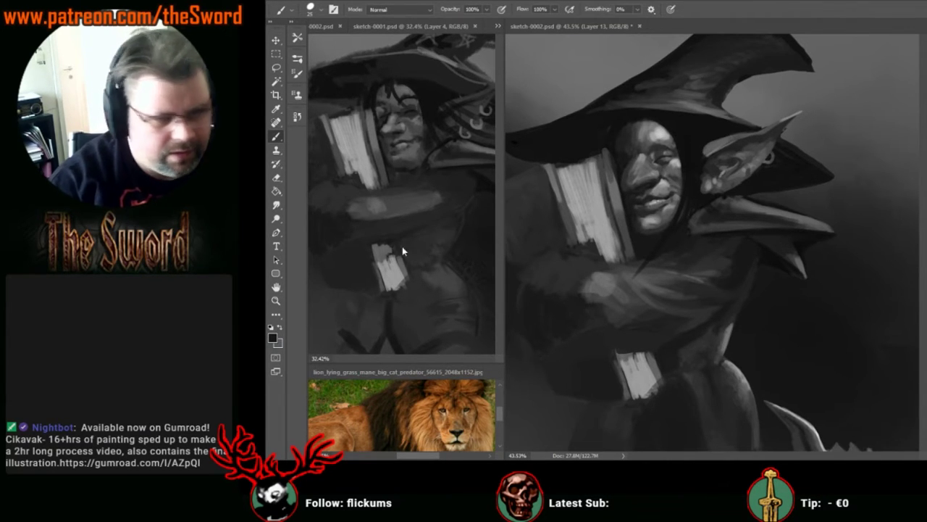
- Zoom in to 100% on the witch's ear, sample a dark grey near its lower edge and set the brush to 30 px
{"action": "key", "text": "z"}
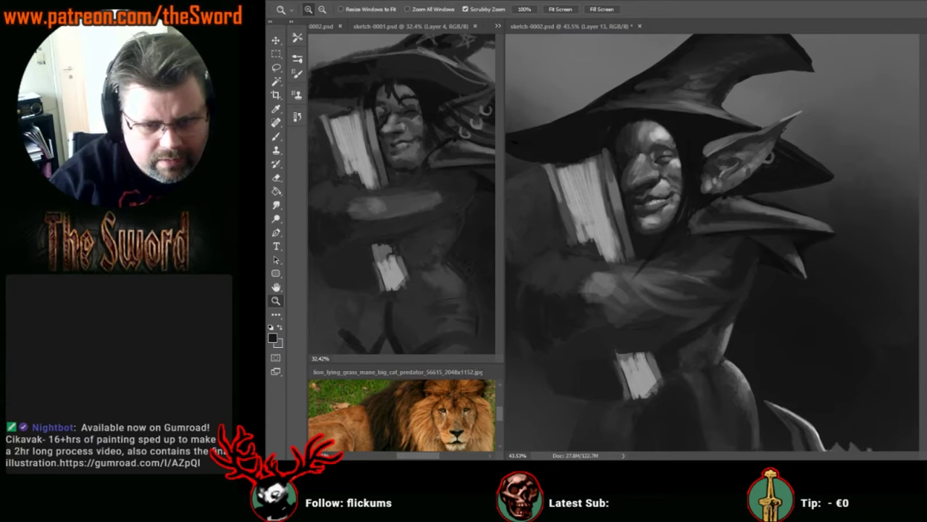
{"action": "left_click", "coordinate": [725, 178]}
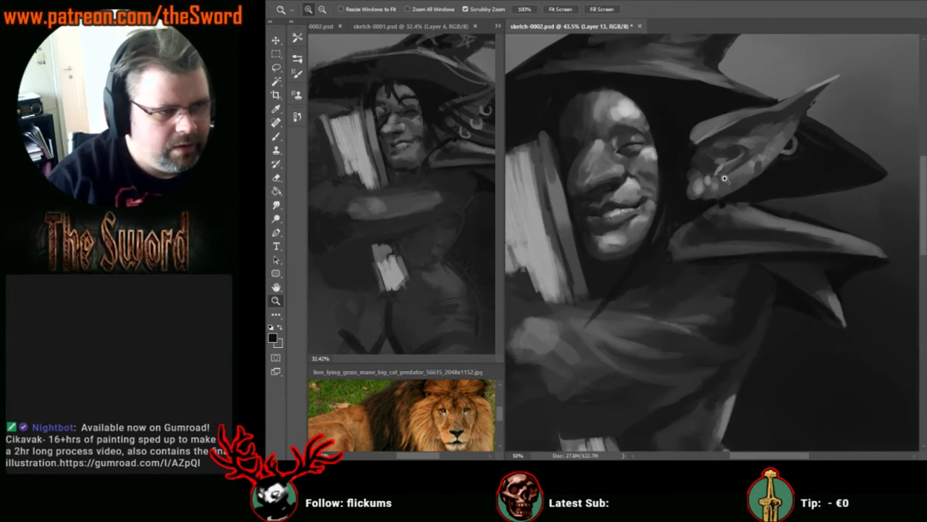
{"action": "left_click", "coordinate": [724, 178]}
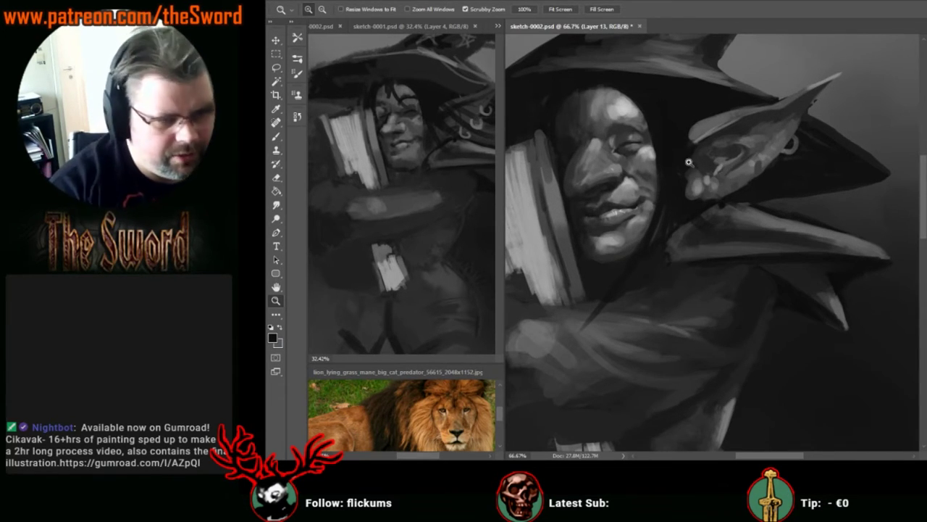
{"action": "left_click", "coordinate": [774, 177]}
{"action": "left_click_drag", "start_coordinate": [811, 182], "coordinate": [796, 211]}
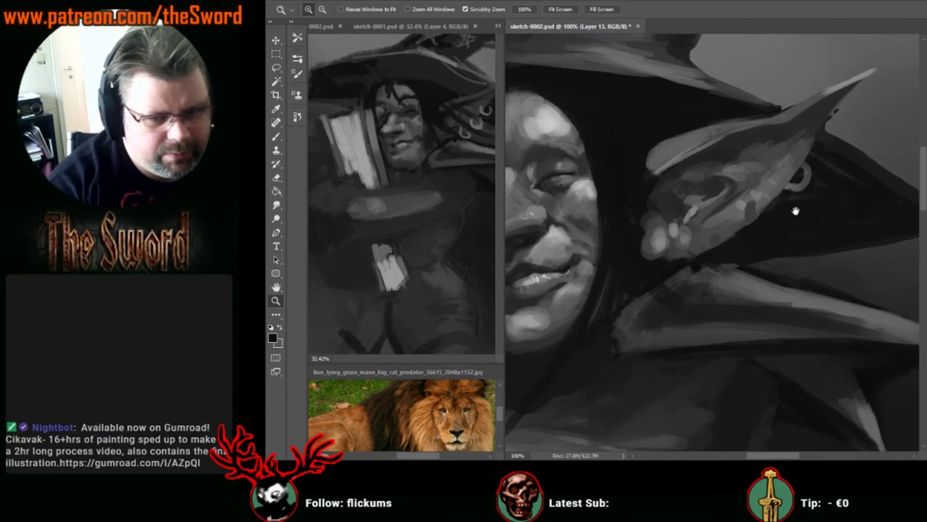
{"action": "left_click", "coordinate": [276, 136]}
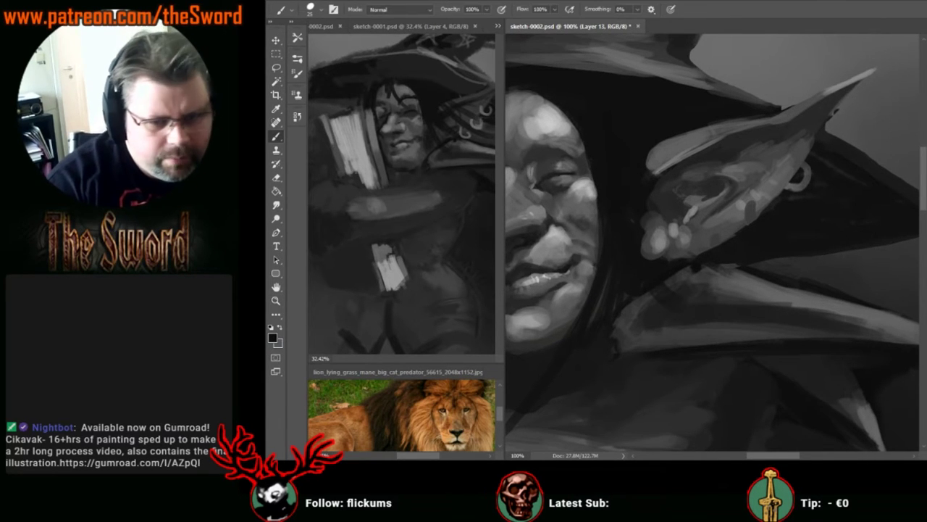
{"action": "left_click", "coordinate": [740, 233], "text": "alt"}
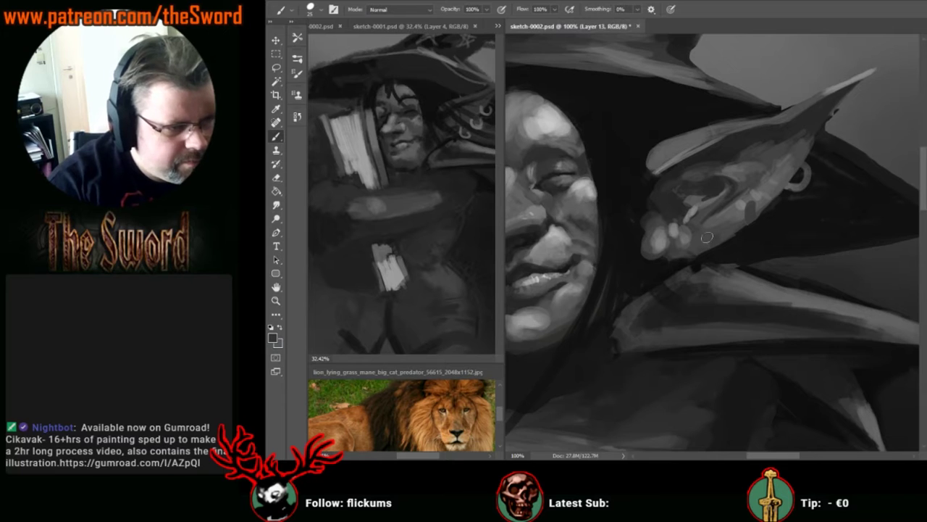
{"action": "key", "text": "bracketright"}
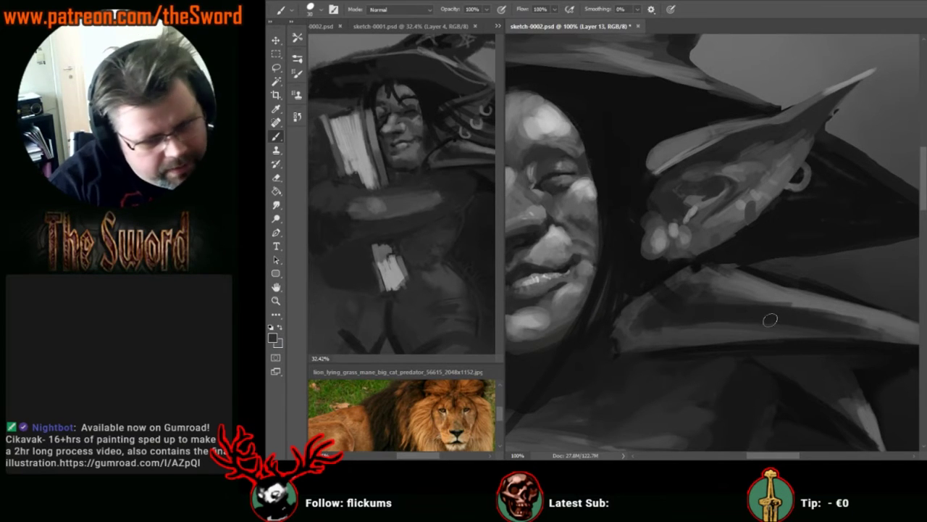
- Zoom out to 50.7% on the witch's upper body and close the white-hair reference image without saving its changes
{"action": "key", "text": "z"}
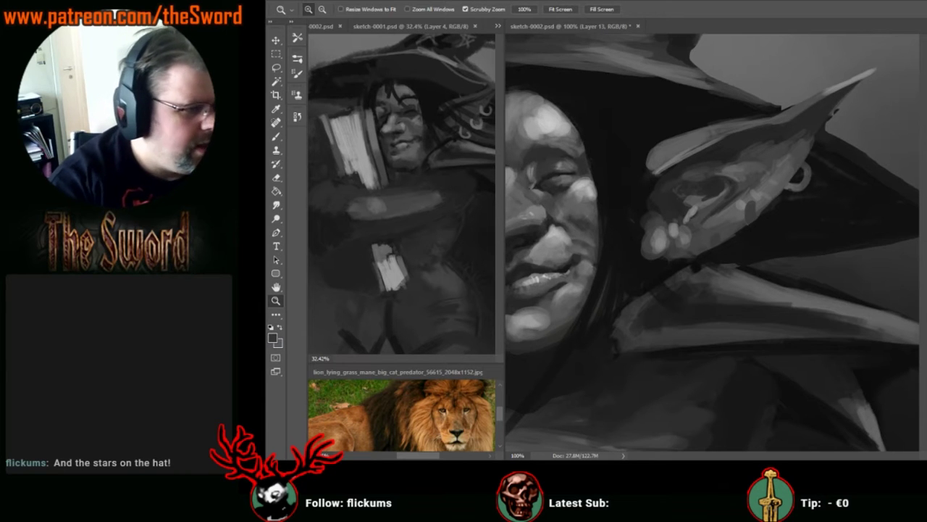
{"action": "left_click", "coordinate": [773, 125]}
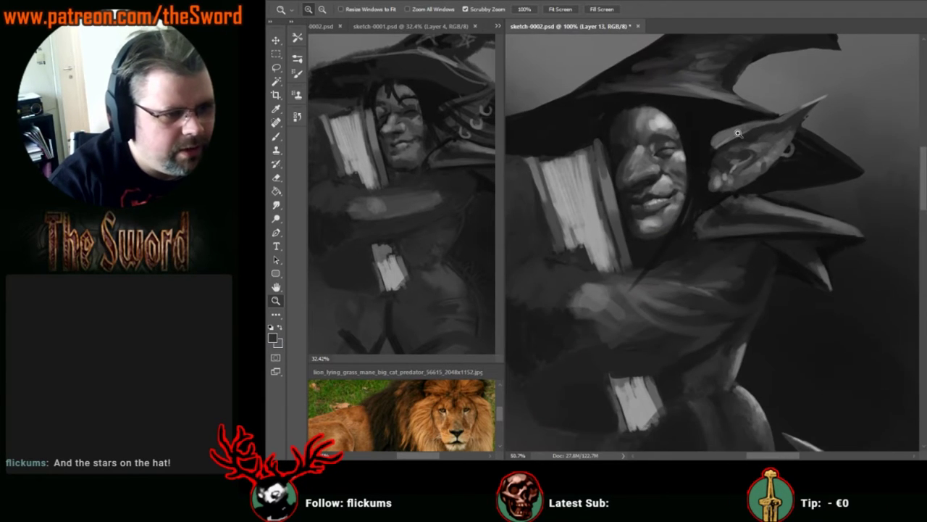
{"action": "left_click_drag", "start_coordinate": [772, 125], "coordinate": [739, 147]}
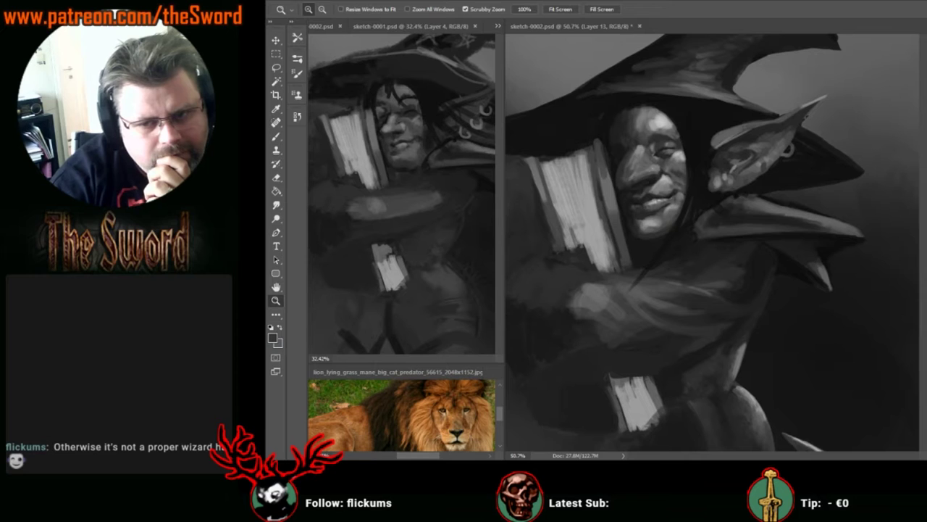
{"action": "key", "text": "ctrl+w"}
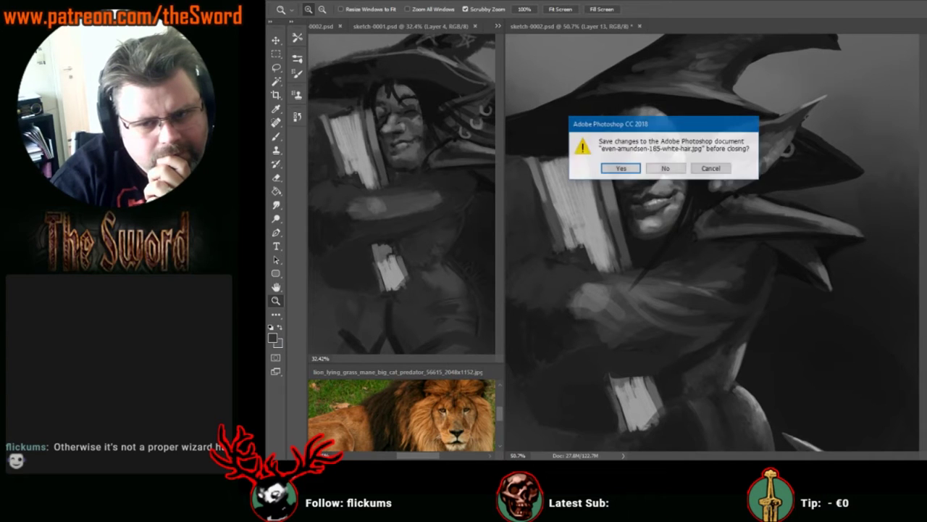
{"action": "left_click", "coordinate": [667, 171]}
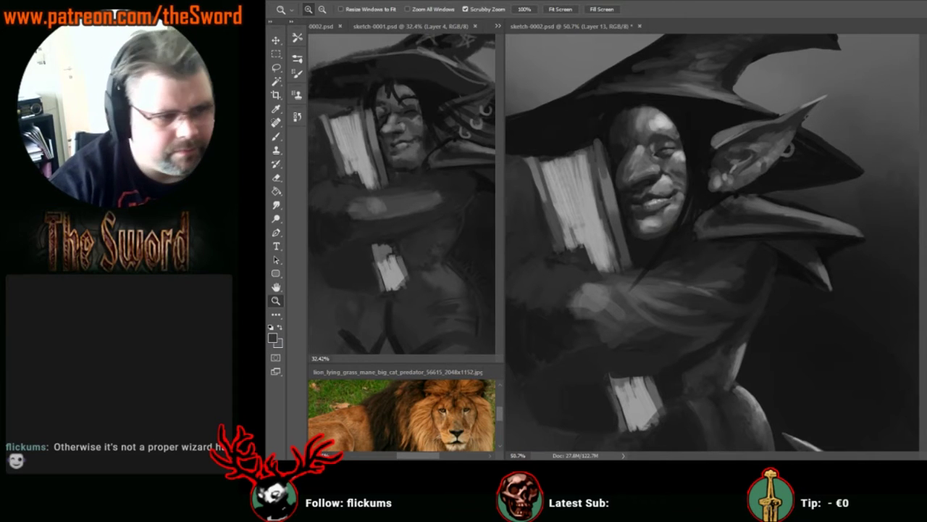
- Block in the inner end of the witch's collar below the ear in flat dark grey with a 45 px brush
{"action": "left_click_drag", "start_coordinate": [750, 211], "coordinate": [803, 202]}
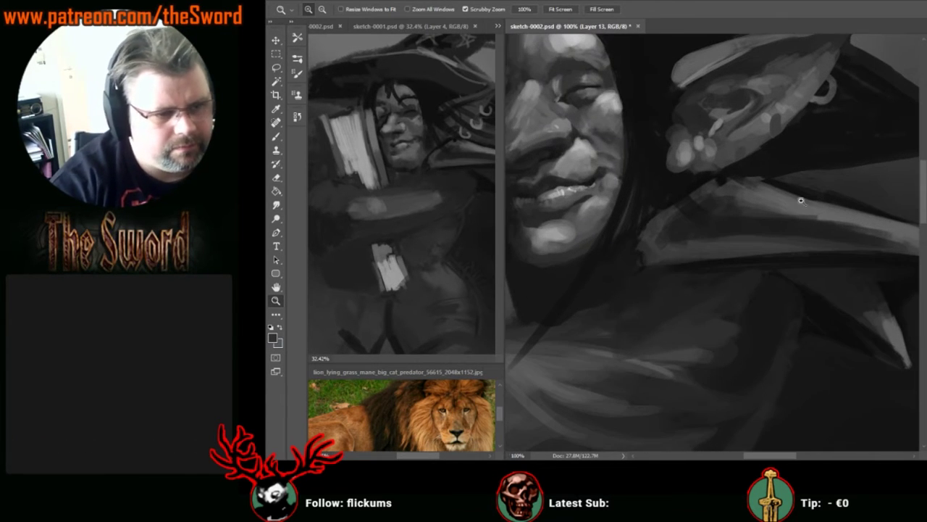
{"action": "left_click", "coordinate": [277, 137]}
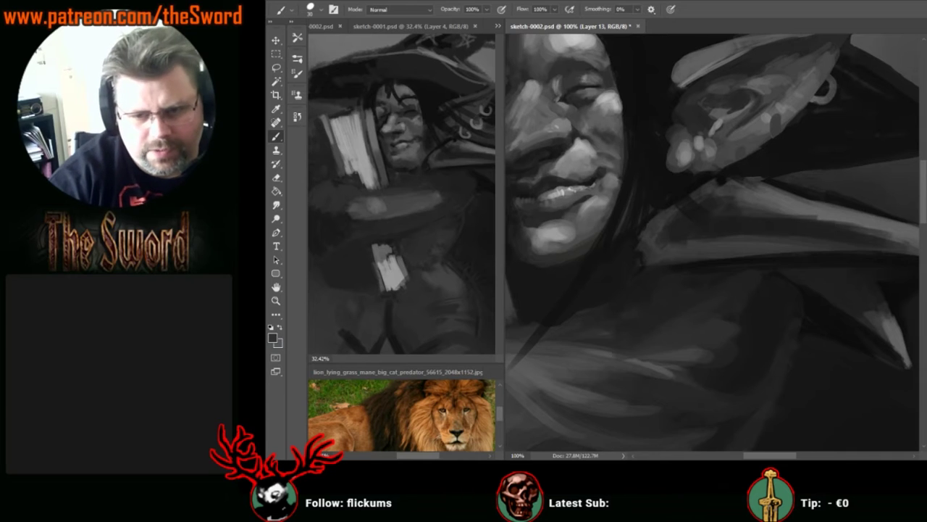
{"action": "left_click", "coordinate": [691, 237]}
{"action": "key", "text": "bracketright"}
{"action": "key", "text": "bracketright"}
{"action": "key", "text": "bracketright"}
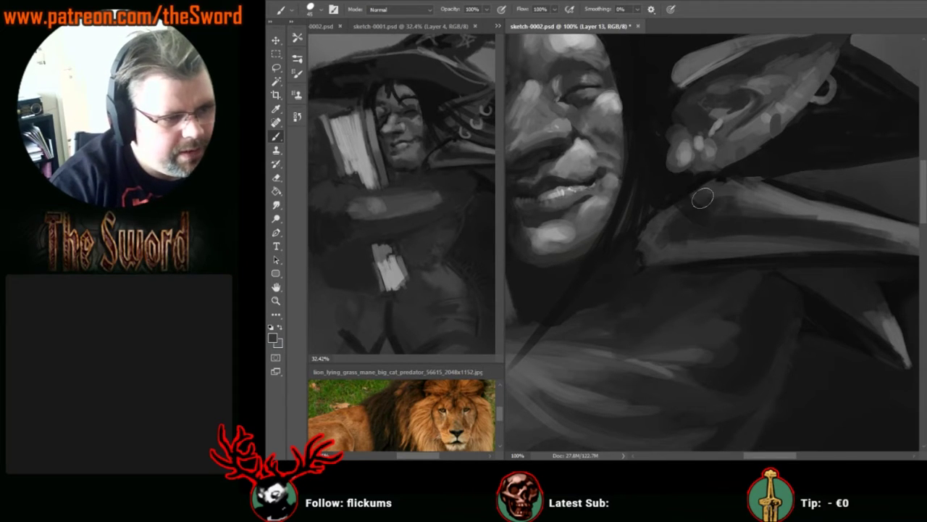
{"action": "mouse_move", "coordinate": [702, 195]}
{"action": "left_mouse_down"}
{"action": "mouse_move", "coordinate": [655, 242]}
{"action": "mouse_move", "coordinate": [680, 204]}
{"action": "mouse_move", "coordinate": [644, 238]}
{"action": "mouse_move", "coordinate": [695, 194]}
{"action": "mouse_move", "coordinate": [631, 265]}
{"action": "left_mouse_up"}
- Extend the flat grey into the collar's inner fold with short strokes of a 20 px brush
{"action": "key", "text": "bracketleft"}
{"action": "key", "text": "bracketleft"}
{"action": "key", "text": "bracketleft"}
{"action": "key", "text": "bracketleft"}
{"action": "key", "text": "bracketleft"}
{"action": "mouse_move", "coordinate": [713, 202]}
{"action": "left_mouse_down"}
{"action": "mouse_move", "coordinate": [685, 236]}
{"action": "mouse_move", "coordinate": [724, 226]}
{"action": "left_mouse_up"}
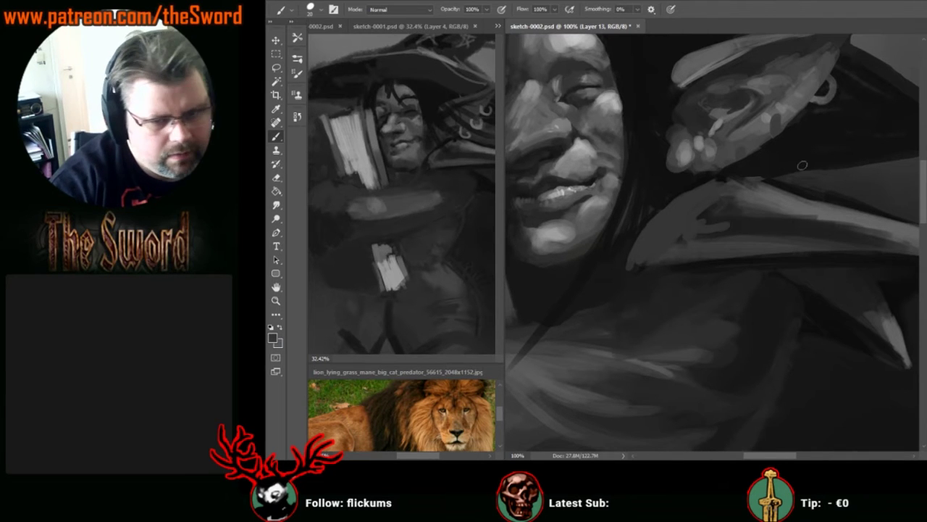
- Show the second sketch-0002.psd view in the reference pane, enlarge it to 16.67%, and return to the main painting view
{"action": "left_click", "coordinate": [276, 300]}
{"action": "left_click", "coordinate": [321, 26]}
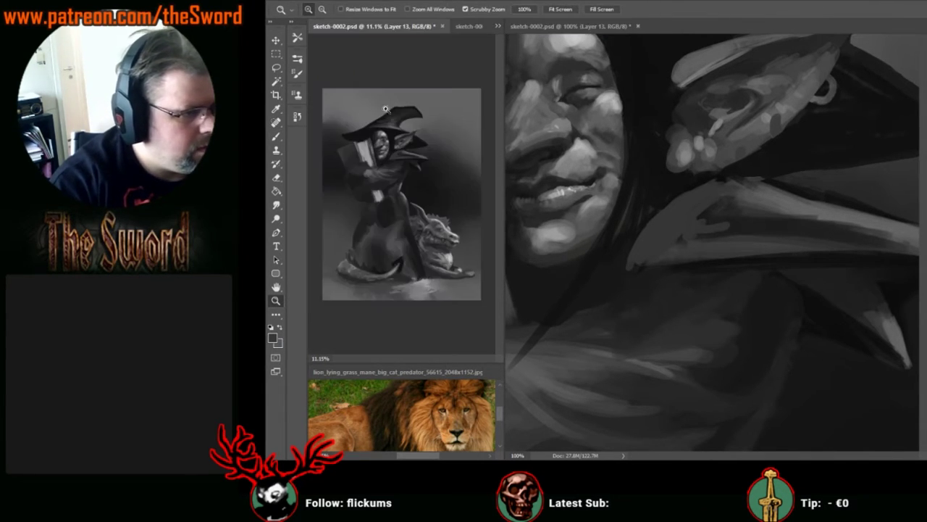
{"action": "left_click", "coordinate": [379, 156]}
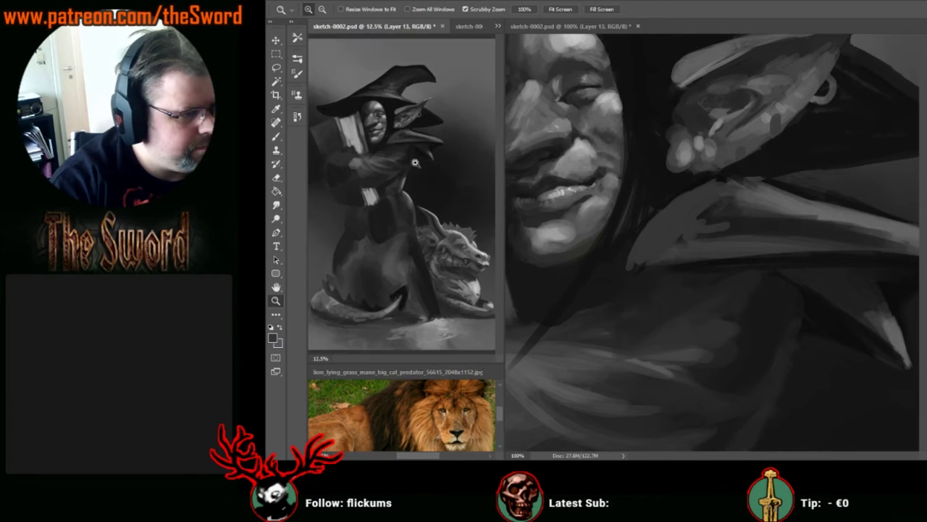
{"action": "left_click", "coordinate": [415, 162]}
{"action": "left_click", "coordinate": [615, 27]}
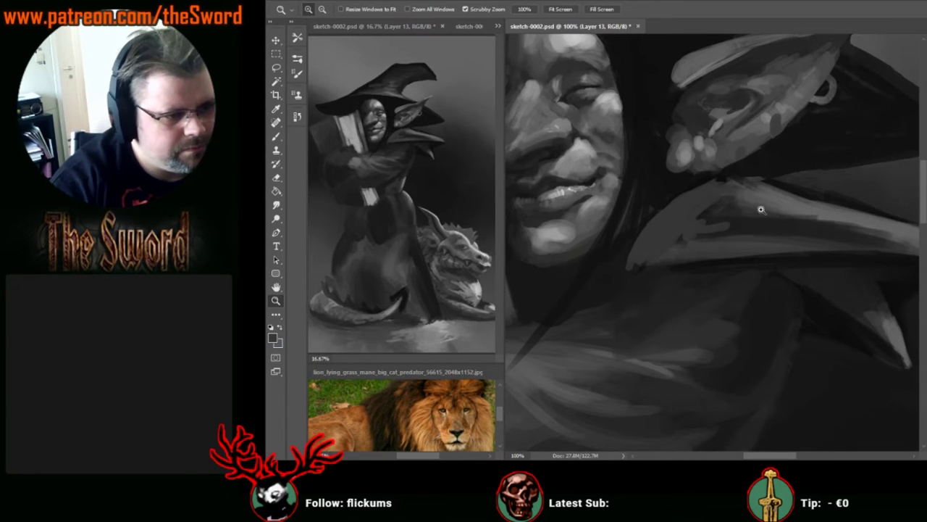
- Rework the lower edge of the witch's collar with a 20 px brush and view the result at 72.7%
{"action": "mouse_move", "coordinate": [781, 226]}
{"action": "left_mouse_down"}
{"action": "mouse_move", "coordinate": [796, 229]}
{"action": "mouse_move", "coordinate": [788, 230]}
{"action": "left_mouse_up"}
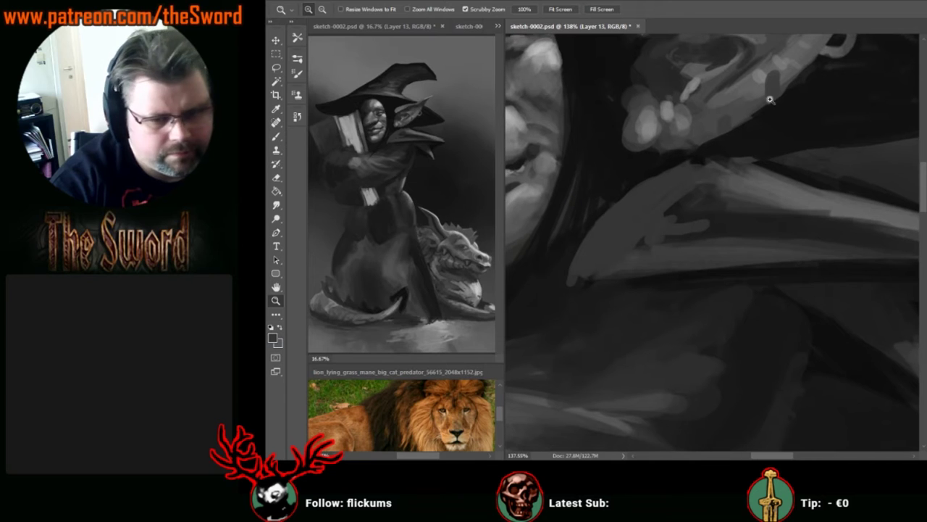
{"action": "key", "text": "b"}
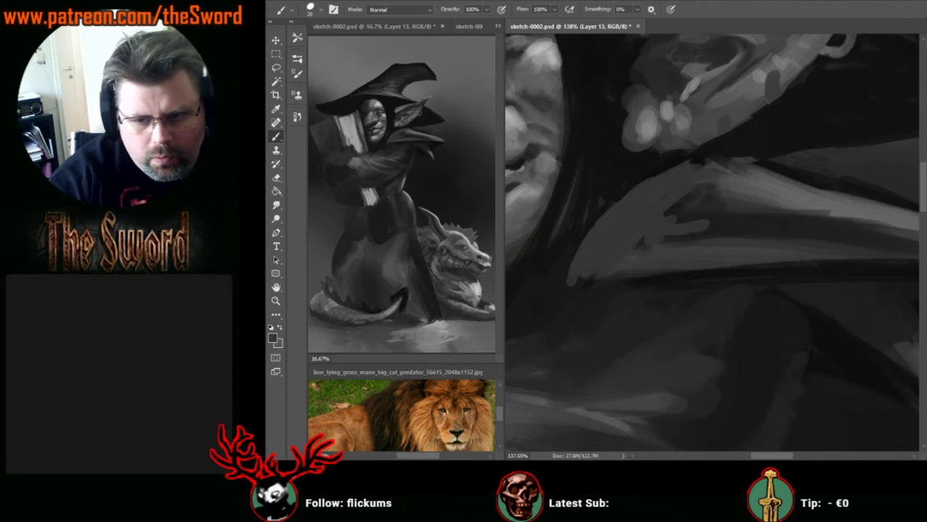
{"action": "left_click_drag", "start_coordinate": [770, 261], "coordinate": [714, 289]}
{"action": "left_click", "coordinate": [276, 301]}
{"action": "left_click_drag", "start_coordinate": [786, 286], "coordinate": [753, 287]}
- Paint over the bright upper band of the collar in dark grey with a 45 px brush
{"action": "left_click", "coordinate": [276, 136]}
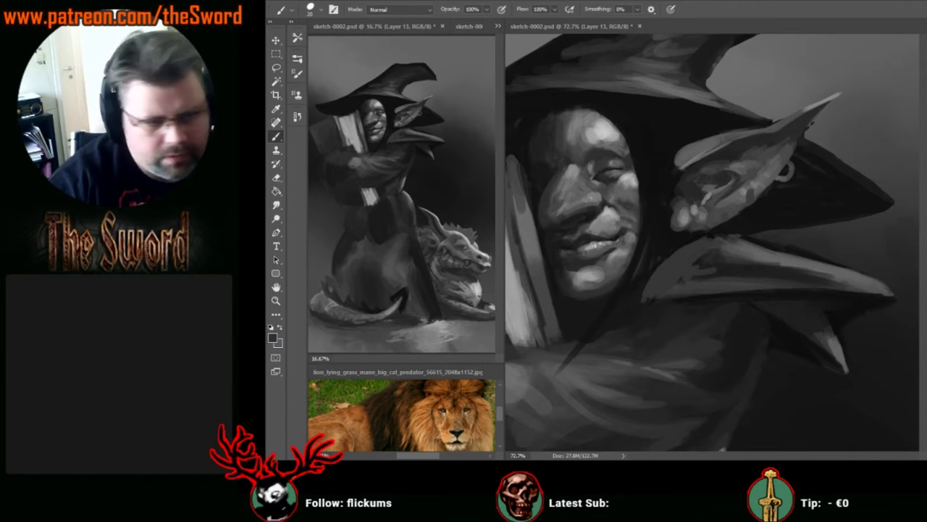
{"action": "left_click", "coordinate": [809, 247]}
{"action": "key", "text": "bracketright"}
{"action": "key", "text": "bracketright"}
{"action": "key", "text": "bracketright"}
{"action": "key", "text": "bracketright"}
{"action": "key", "text": "bracketright"}
{"action": "left_click_drag", "start_coordinate": [756, 253], "coordinate": [797, 263]}
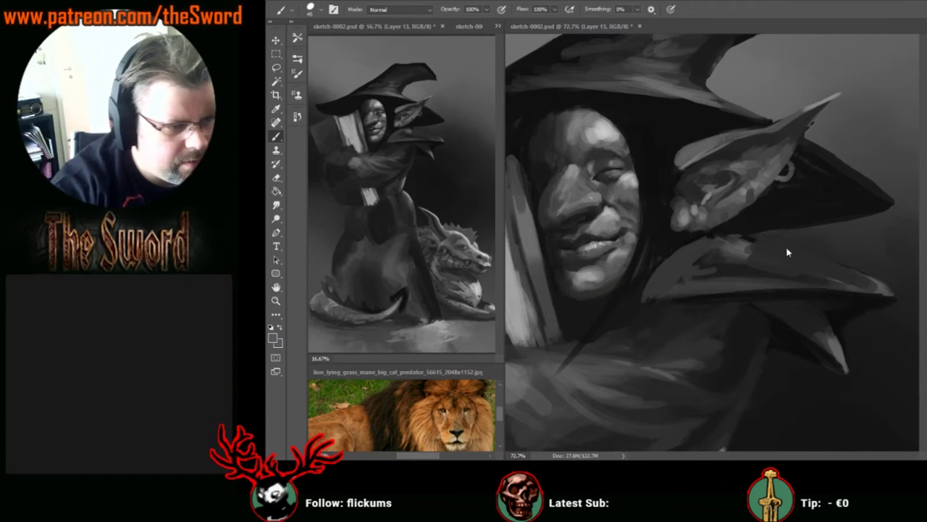
- Paint a thin light rim along the collar's upper outer edge up to its pointed tip with a much smaller brush
{"action": "key", "text": "bracketleft"}
{"action": "key", "text": "bracketleft"}
{"action": "key", "text": "bracketleft"}
{"action": "key", "text": "bracketleft"}
{"action": "key", "text": "bracketleft"}
{"action": "key", "text": "bracketleft"}
{"action": "key", "text": "bracketleft"}
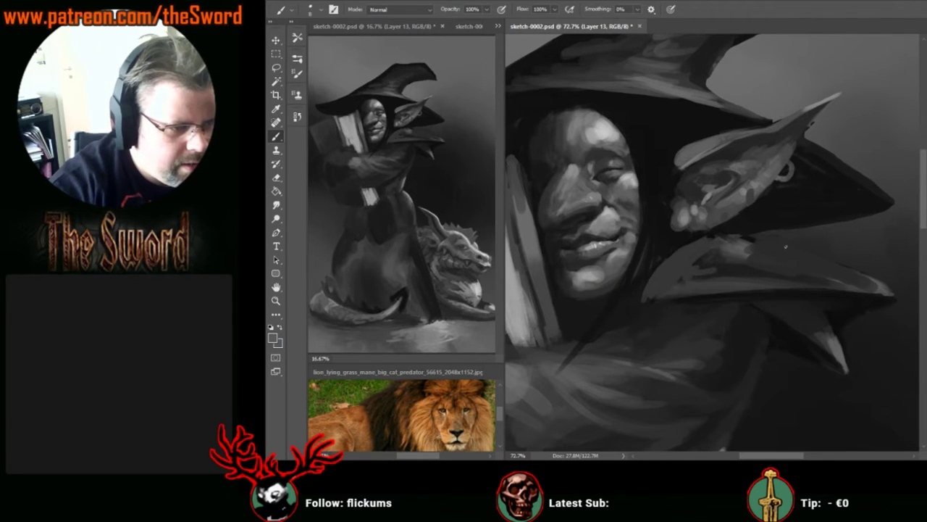
{"action": "left_click_drag", "start_coordinate": [861, 273], "coordinate": [804, 252]}
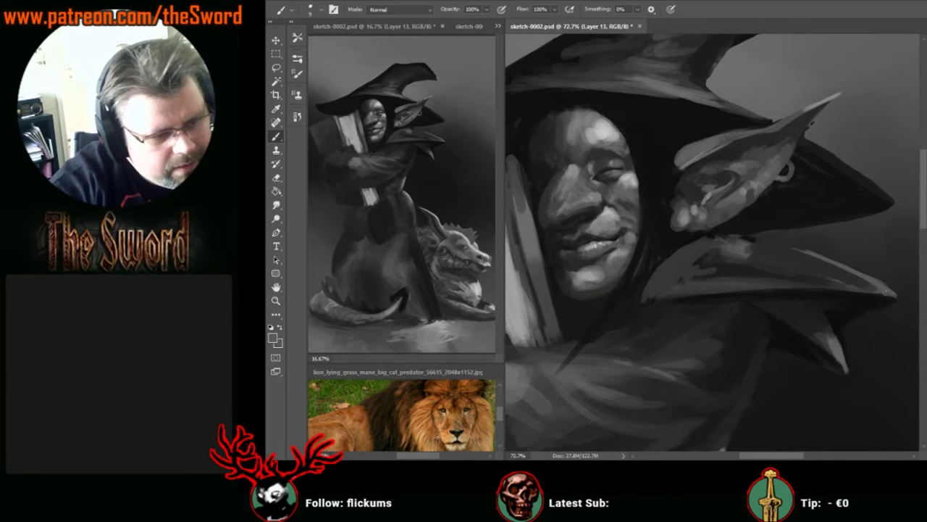
{"action": "left_click_drag", "start_coordinate": [871, 294], "coordinate": [838, 270]}
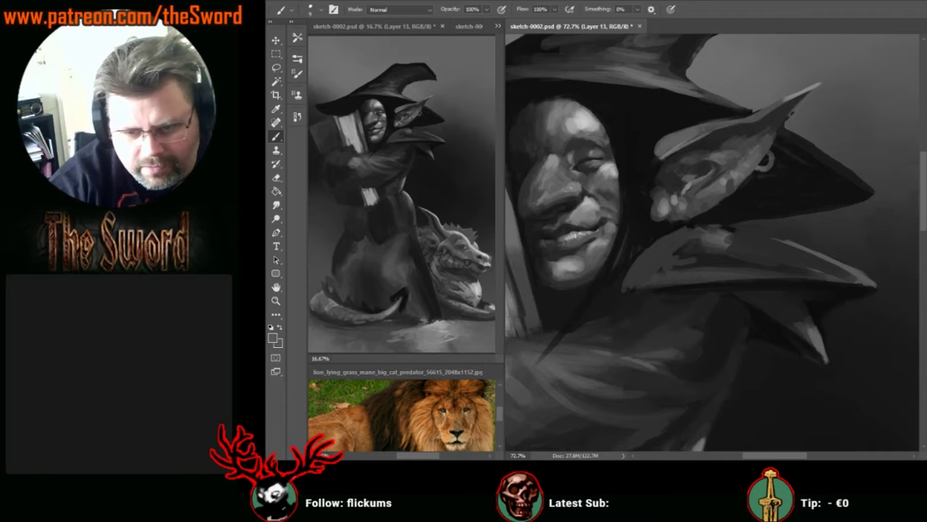
- Sample greys from the collar and brush a lighter band across its upper surface with a 35 px brush
{"action": "left_click", "coordinate": [793, 268], "text": "alt"}
{"action": "key", "text": "bracketright"}
{"action": "key", "text": "bracketright"}
{"action": "key", "text": "bracketright"}
{"action": "key", "text": "bracketright"}
{"action": "key", "text": "bracketright"}
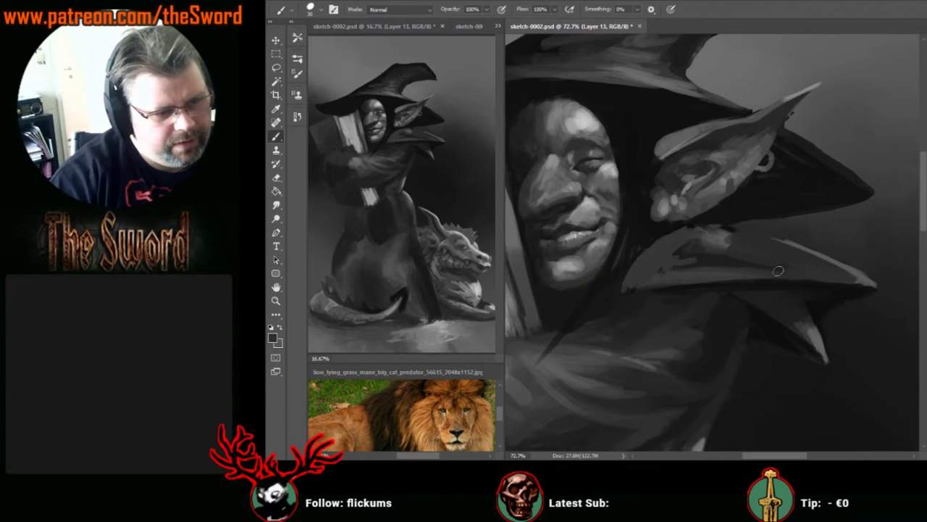
{"action": "key", "text": "bracketright"}
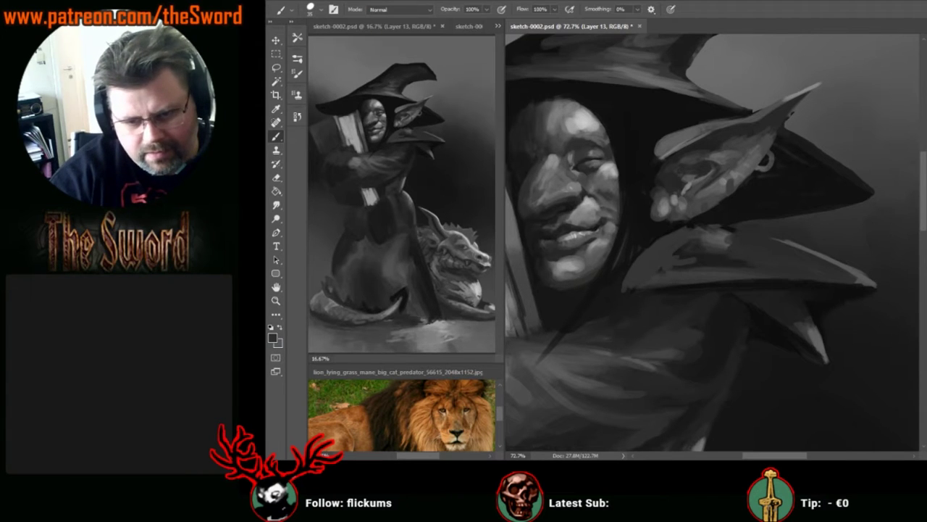
{"action": "left_click", "coordinate": [776, 263], "text": "alt"}
{"action": "mouse_move", "coordinate": [796, 266]}
{"action": "left_mouse_down"}
{"action": "mouse_move", "coordinate": [804, 270]}
{"action": "mouse_move", "coordinate": [716, 252]}
{"action": "mouse_move", "coordinate": [753, 254]}
{"action": "mouse_move", "coordinate": [733, 253]}
{"action": "left_mouse_up"}
- Add bright highlights on the collar below the ear and smudge them along the fold at 90% strength
{"action": "key", "text": "bracketright"}
{"action": "left_click", "coordinate": [731, 254], "text": "alt"}
{"action": "key", "text": "bracketleft"}
{"action": "key", "text": "bracketleft"}
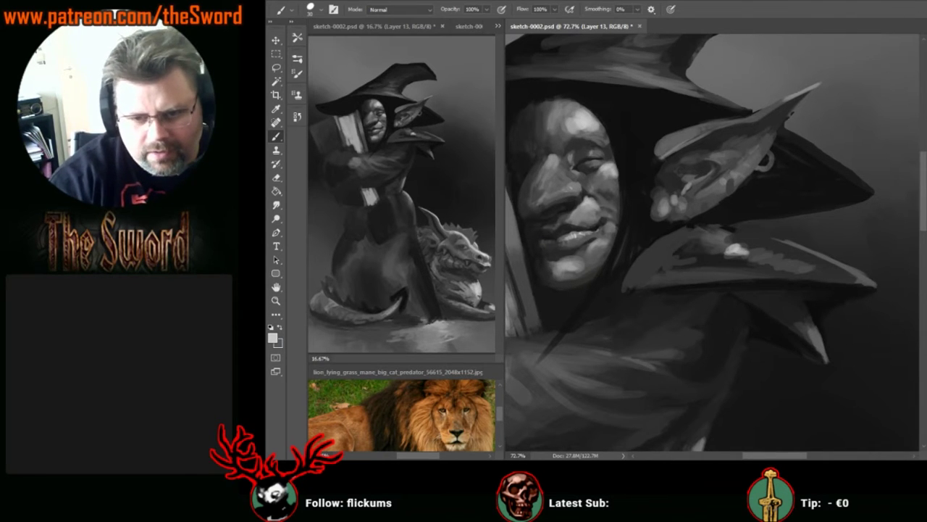
{"action": "left_click_drag", "start_coordinate": [699, 240], "coordinate": [724, 253]}
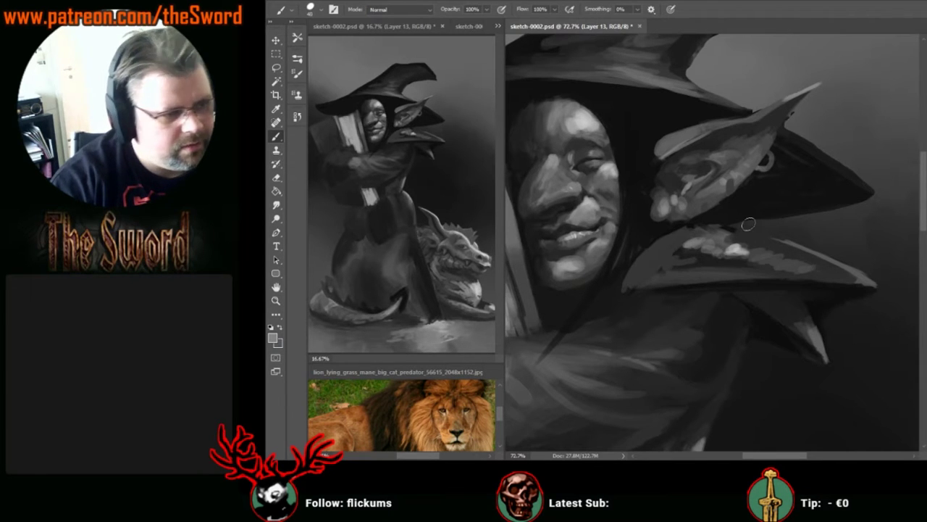
{"action": "left_click", "coordinate": [276, 205]}
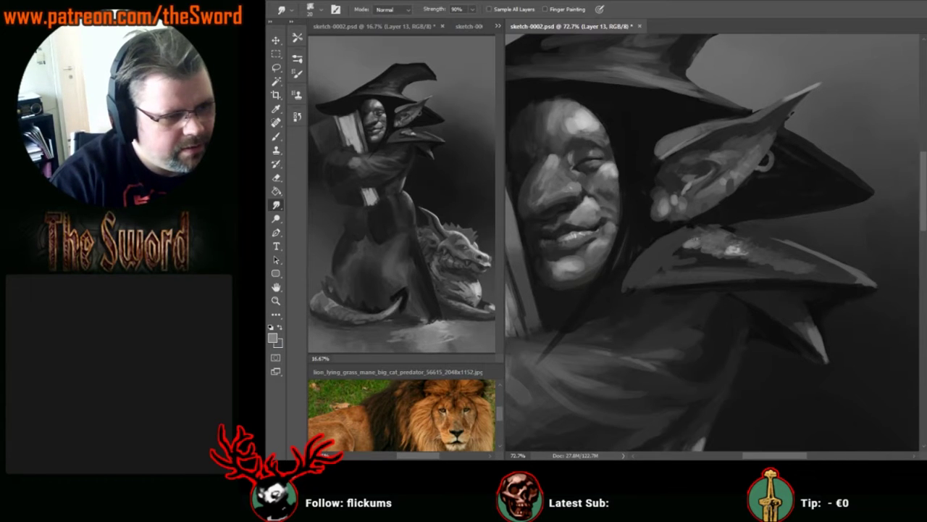
{"action": "left_click_drag", "start_coordinate": [726, 251], "coordinate": [755, 263]}
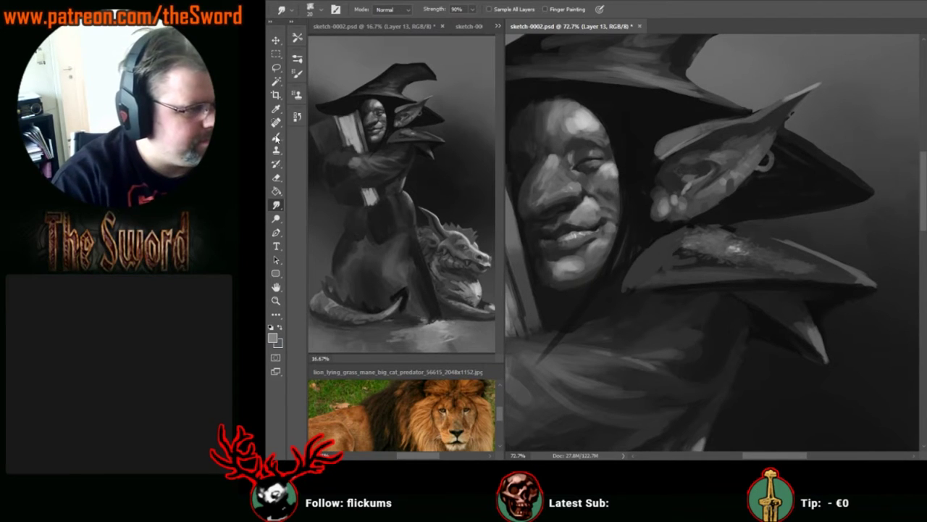
- Switch to the texturedsquare brush and repaint the bright highlight patches on the collar at 20 px
{"action": "key", "text": "b"}
{"action": "right_click", "coordinate": [773, 213]}
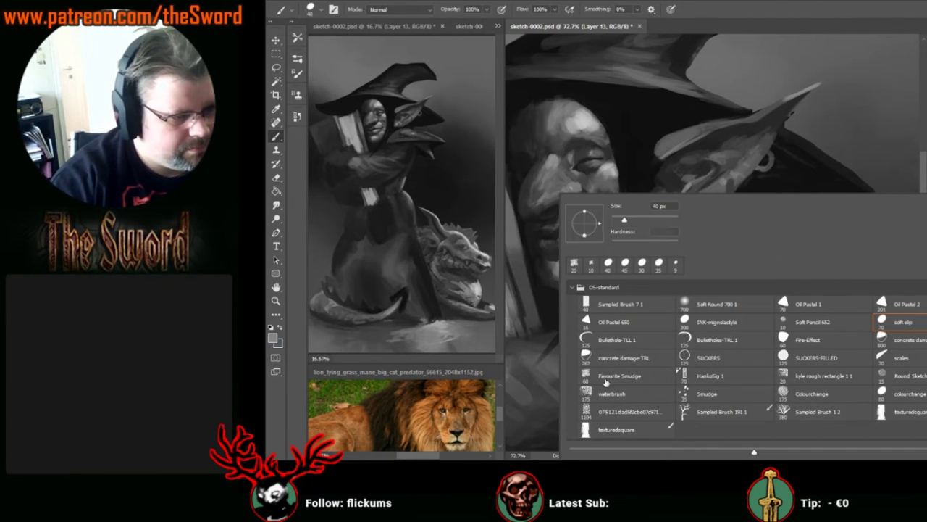
{"action": "left_click", "coordinate": [616, 429]}
{"action": "key", "text": "Return"}
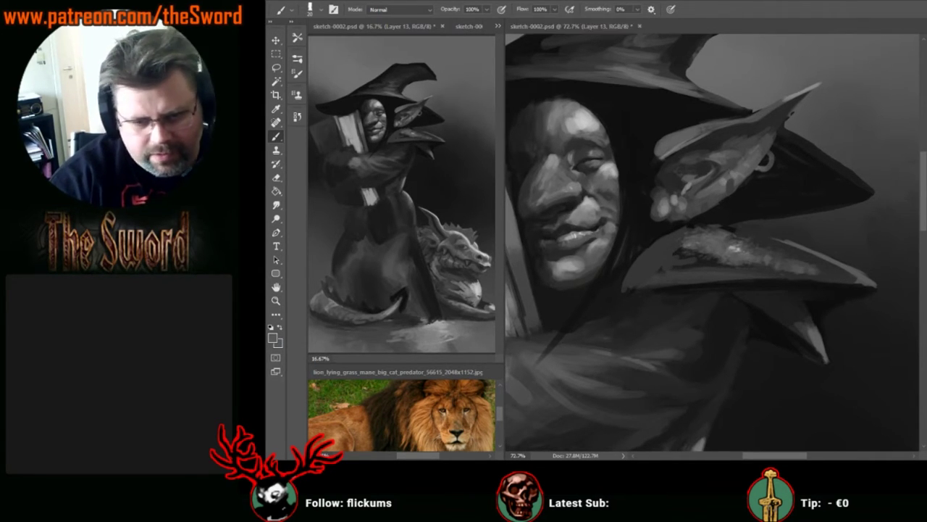
{"action": "left_click", "coordinate": [765, 267]}
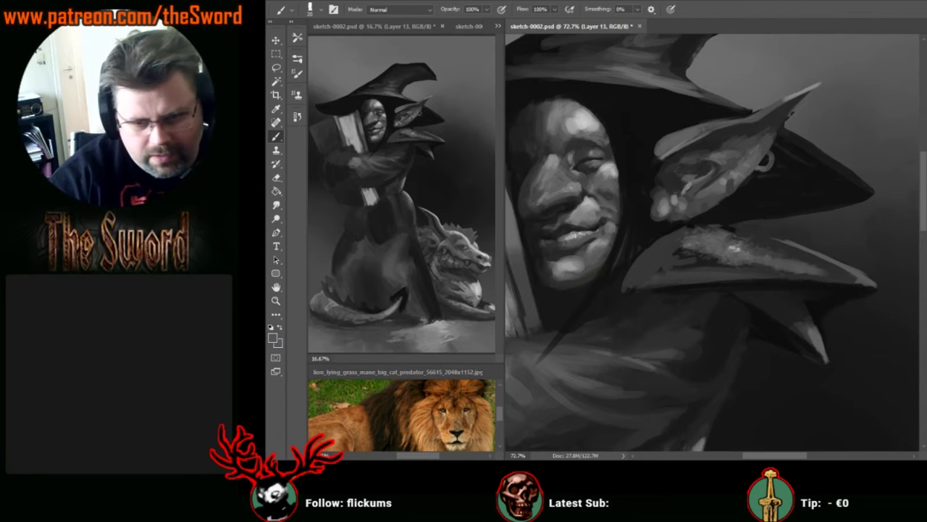
{"action": "left_click", "coordinate": [736, 262]}
{"action": "key", "text": "bracketright"}
{"action": "key", "text": "bracketright"}
{"action": "left_click_drag", "start_coordinate": [740, 250], "coordinate": [728, 250]}
{"action": "key", "text": "bracketright"}
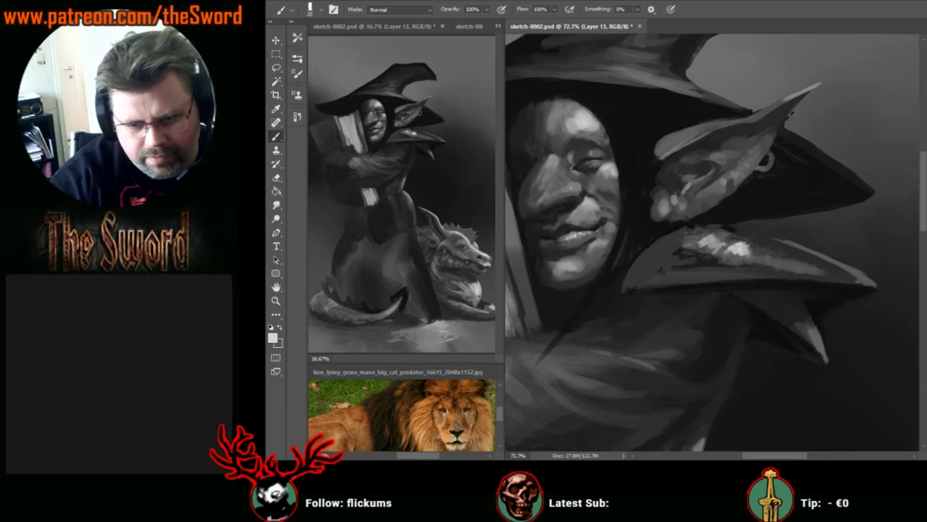
- Blend the collar surface around the highlights and toward the face with sampled mid greys
{"action": "key", "text": "bracketright"}
{"action": "key", "text": "bracketright"}
{"action": "mouse_move", "coordinate": [693, 235]}
{"action": "left_mouse_down"}
{"action": "mouse_move", "coordinate": [680, 247]}
{"action": "mouse_move", "coordinate": [684, 259]}
{"action": "mouse_move", "coordinate": [750, 266]}
{"action": "left_mouse_up"}
{"action": "key", "text": "bracketright"}
{"action": "left_click_drag", "start_coordinate": [695, 261], "coordinate": [668, 265]}
{"action": "left_click", "coordinate": [678, 243], "text": "alt"}
{"action": "mouse_move", "coordinate": [660, 268]}
{"action": "left_mouse_down"}
{"action": "mouse_move", "coordinate": [654, 264]}
{"action": "mouse_move", "coordinate": [663, 266]}
{"action": "left_mouse_up"}
{"action": "key", "text": "bracketleft"}
{"action": "key", "text": "bracketleft"}
{"action": "key", "text": "bracketleft"}
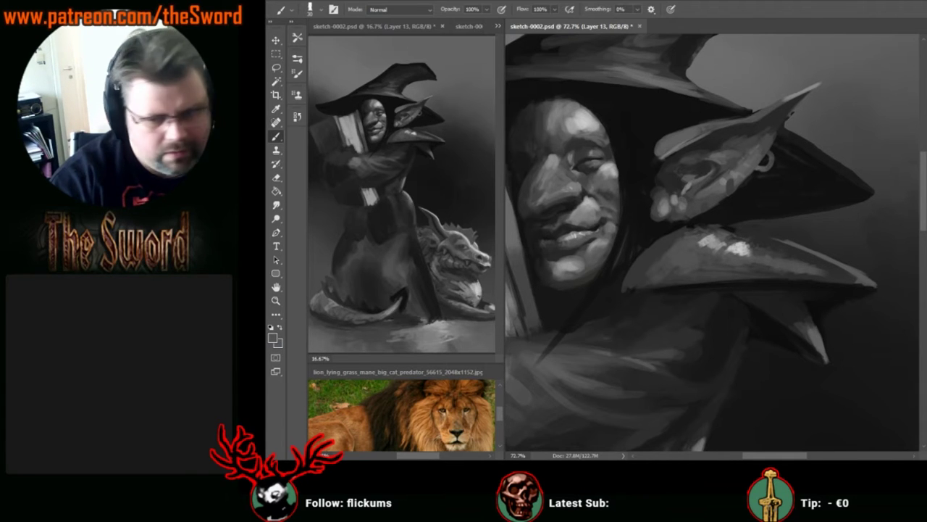
- Darken the collar's lower edge and the shadow line above its upper edge using 25 px and 10 px strokes
{"action": "left_click", "coordinate": [782, 259], "text": "alt"}
{"action": "key", "text": "bracketleft"}
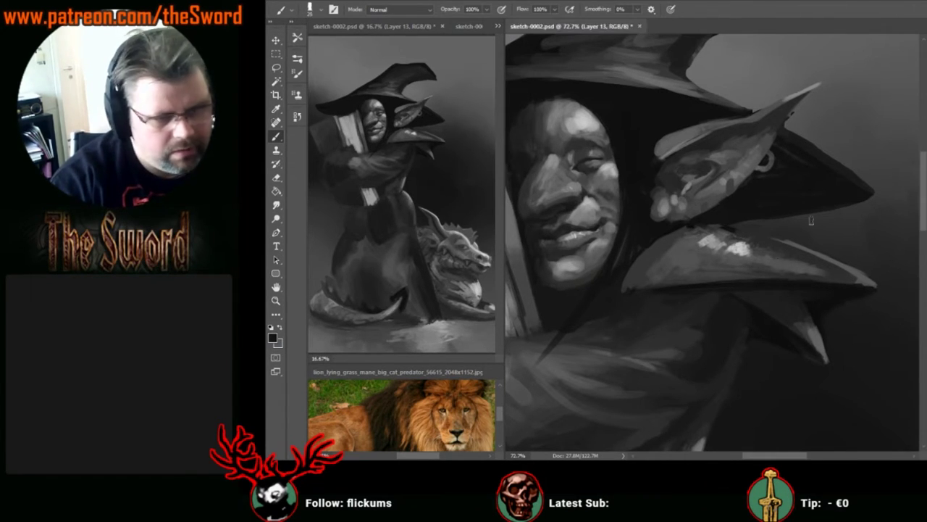
{"action": "left_click_drag", "start_coordinate": [743, 279], "coordinate": [710, 291]}
{"action": "key", "text": "bracketleft"}
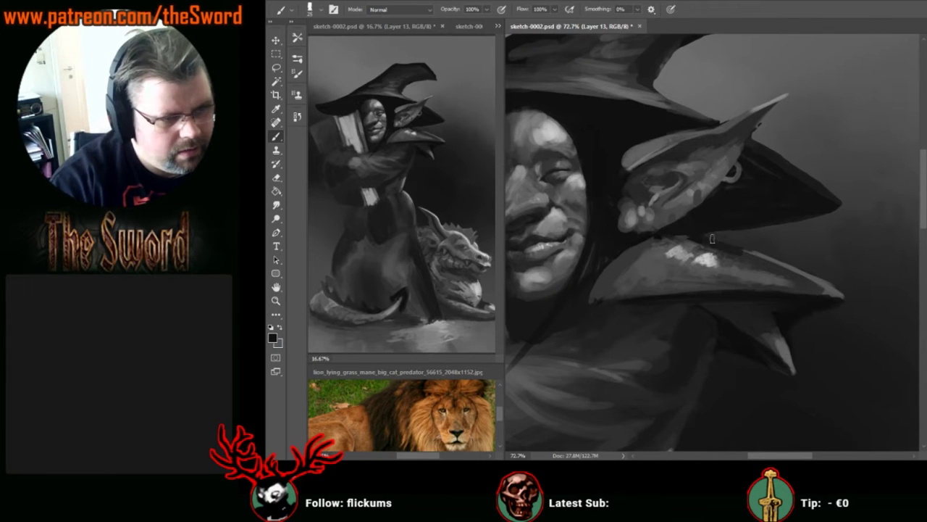
{"action": "key", "text": "bracketleft"}
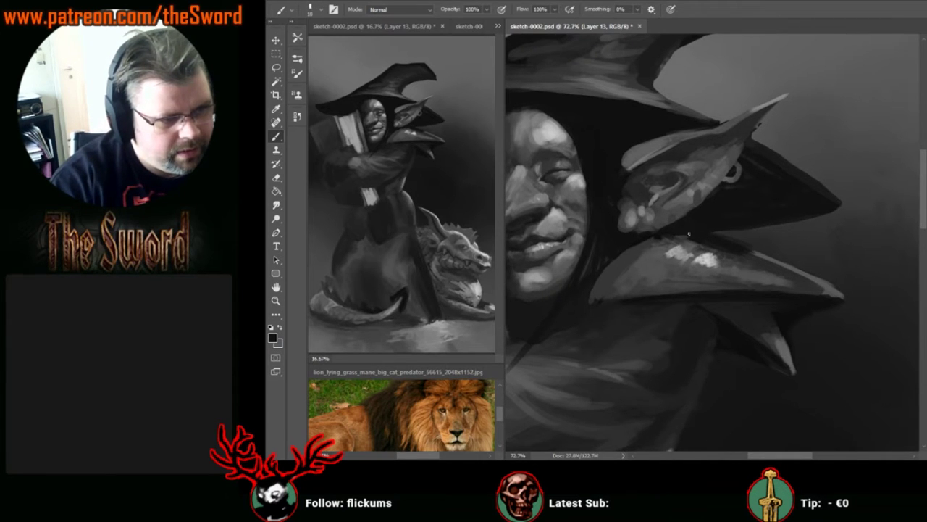
- Round off the collar's top edge beneath the earlobe with dark grey strokes of a 15 to 25 px brush
{"action": "key", "text": "bracketright"}
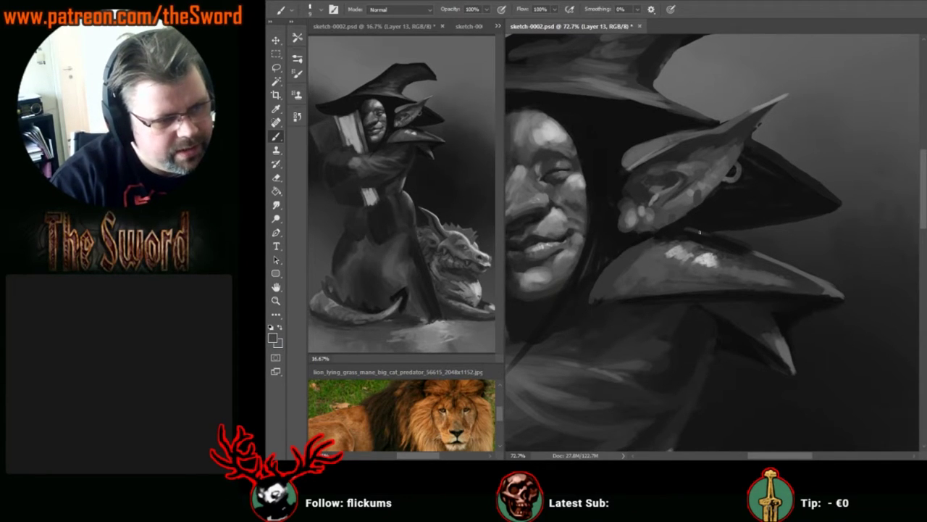
{"action": "key", "text": "bracketright"}
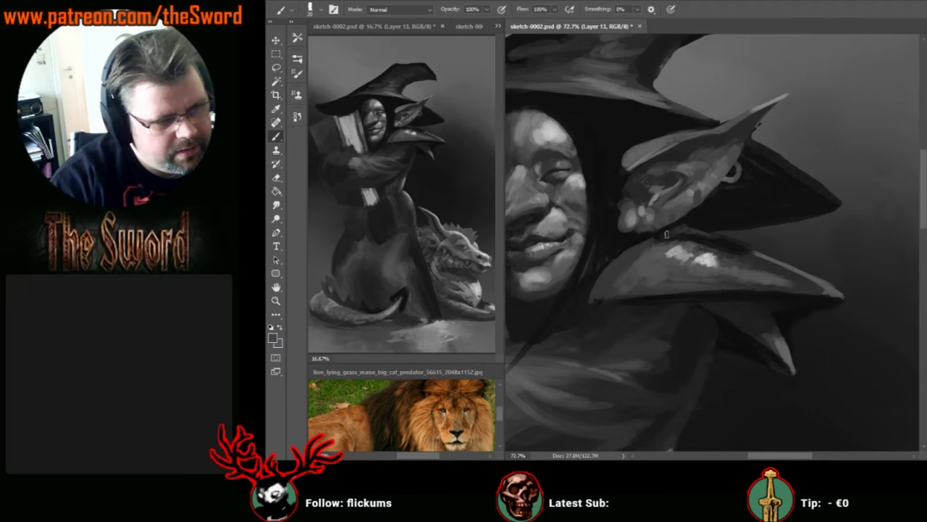
{"action": "key", "text": "bracketright"}
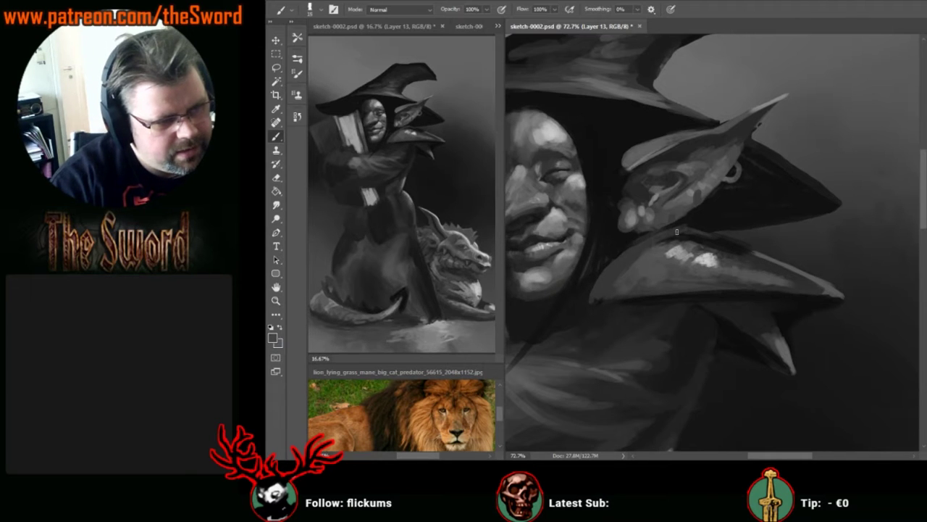
{"action": "key", "text": "bracketright"}
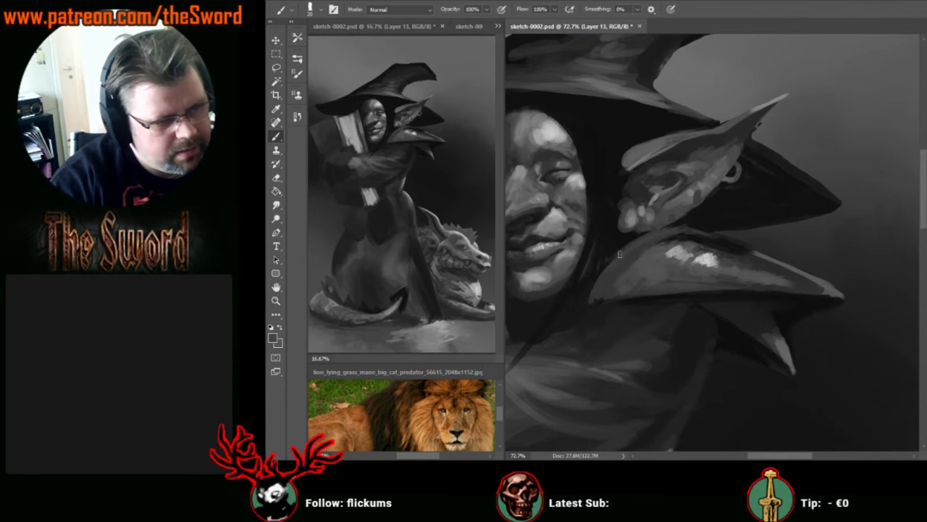
{"action": "key", "text": "bracketright"}
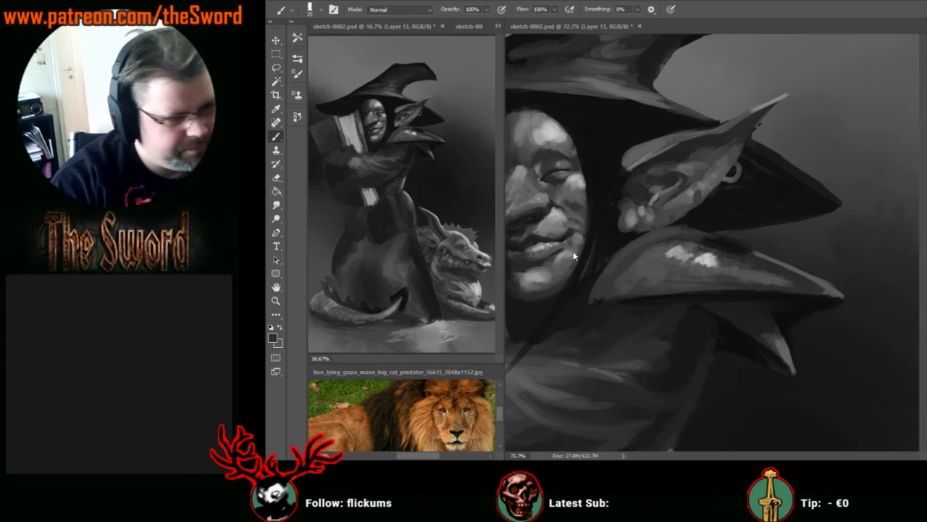
- Shade the collar surface nearest the face and along its lower edge in dark grey with a 50 px brush
{"action": "key", "text": "bracketright"}
{"action": "key", "text": "bracketright"}
{"action": "key", "text": "bracketright"}
{"action": "key", "text": "bracketright"}
{"action": "key", "text": "bracketright"}
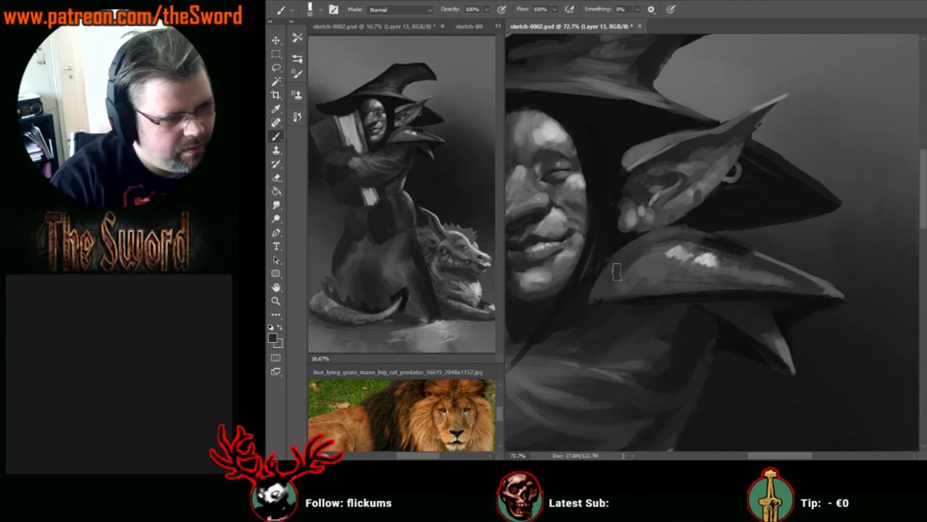
{"action": "left_click_drag", "start_coordinate": [618, 276], "coordinate": [724, 276]}
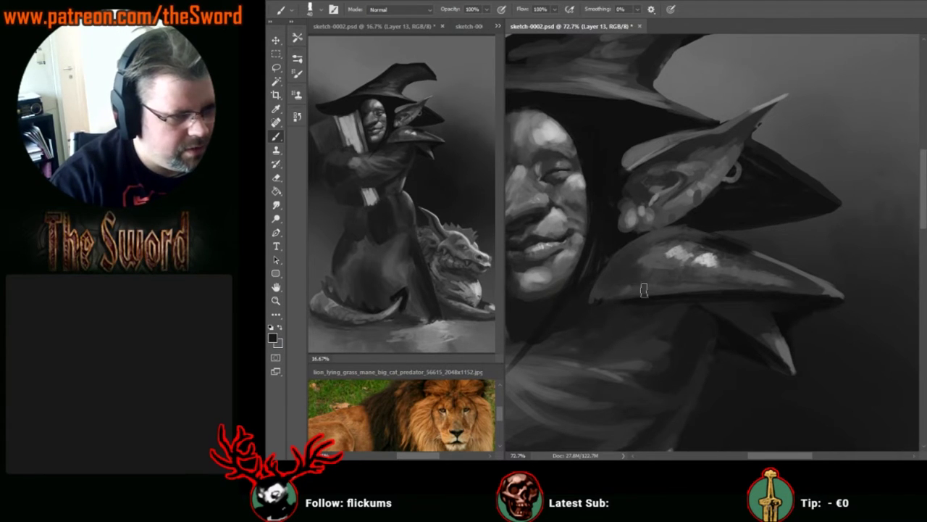
{"action": "left_click_drag", "start_coordinate": [627, 278], "coordinate": [667, 283]}
- Refine the collar's light areas at 25 px and add a fine light edge at its point near the chin at 7 px
{"action": "key", "text": "bracketleft"}
{"action": "key", "text": "bracketleft"}
{"action": "key", "text": "bracketleft"}
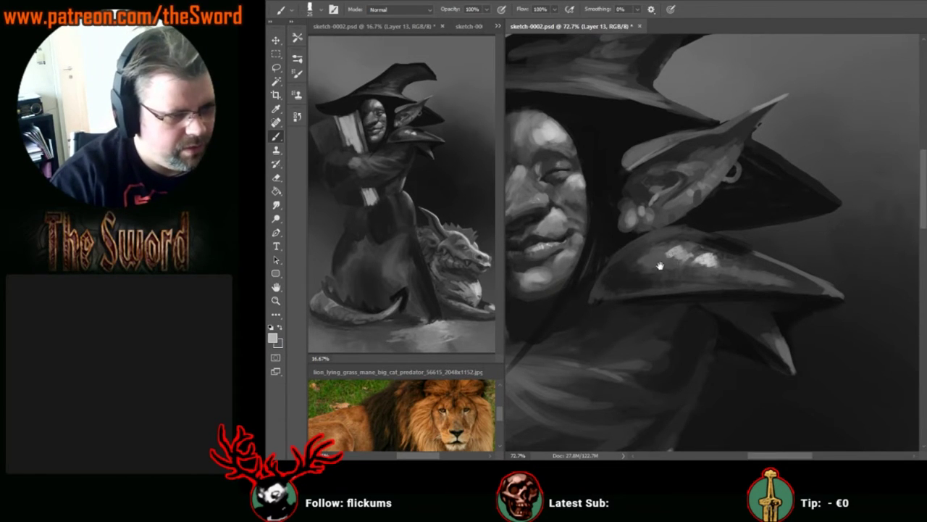
{"action": "left_click_drag", "start_coordinate": [658, 266], "coordinate": [697, 245]}
{"action": "key", "text": "bracketleft"}
{"action": "key", "text": "bracketleft"}
{"action": "key", "text": "bracketleft"}
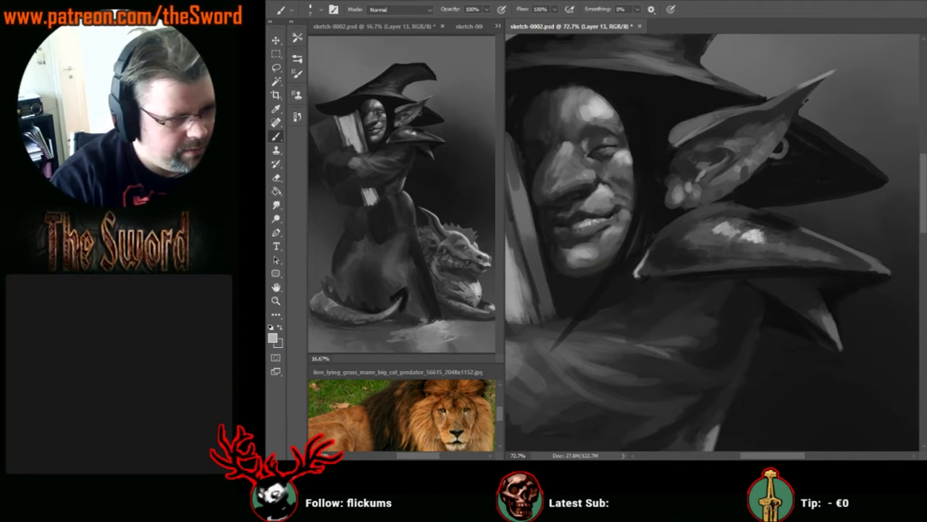
- Switch to the soft elip brush and reduce it to 7 px
{"action": "right_click", "coordinate": [726, 246]}
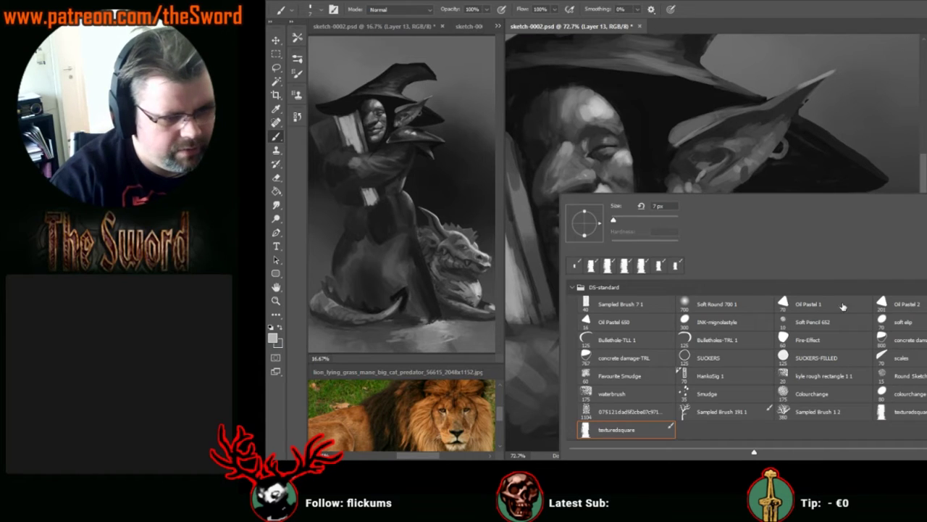
{"action": "double_click", "coordinate": [898, 326]}
{"action": "key", "text": "bracketleft"}
{"action": "key", "text": "bracketleft"}
{"action": "key", "text": "bracketleft"}
{"action": "key", "text": "bracketleft"}
{"action": "key", "text": "bracketleft"}
{"action": "key", "text": "bracketleft"}
{"action": "key", "text": "bracketleft"}
{"action": "key", "text": "bracketleft"}
{"action": "key", "text": "bracketleft"}
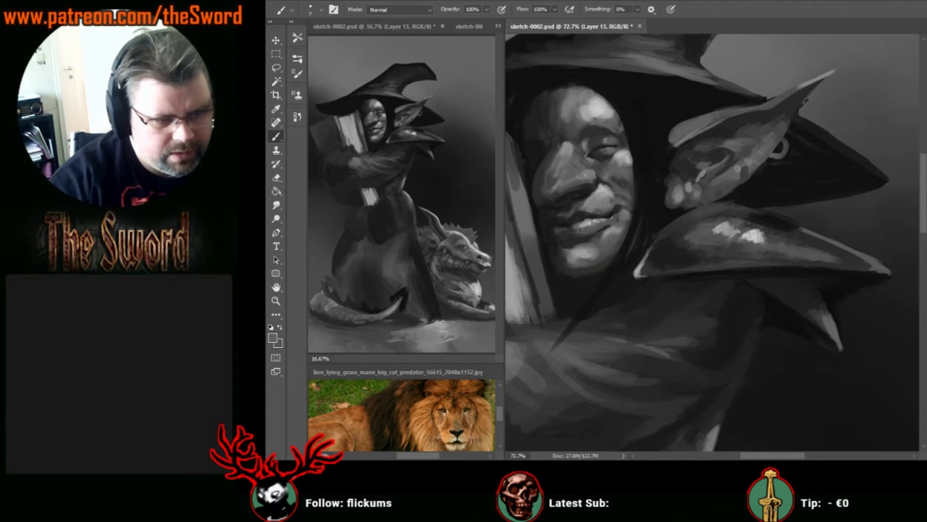
- Add a new layer and sketch a blue arrow pointing diagonally down at the earring with a 15 px brush
{"action": "key", "text": "ctrl+e"}
{"action": "key", "text": "ctrl+alt+shift+n"}
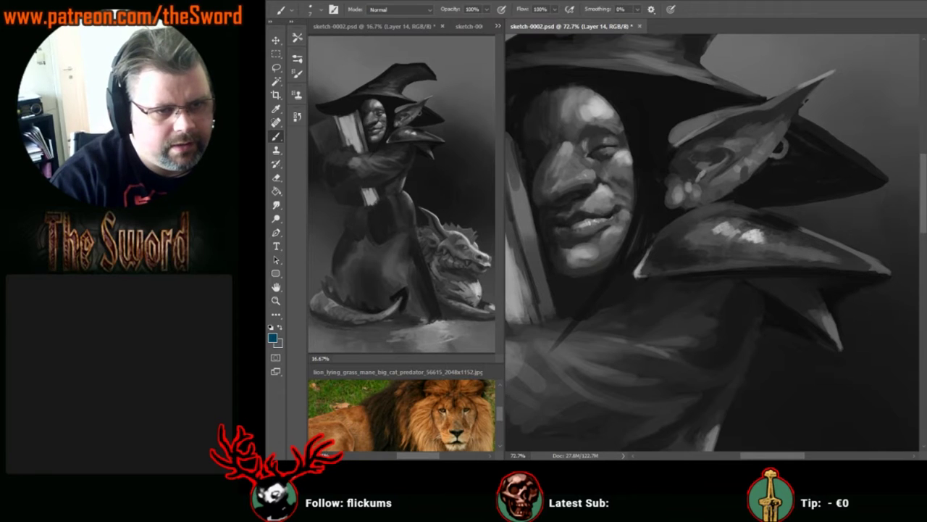
{"action": "left_click_drag", "start_coordinate": [899, 52], "coordinate": [806, 138]}
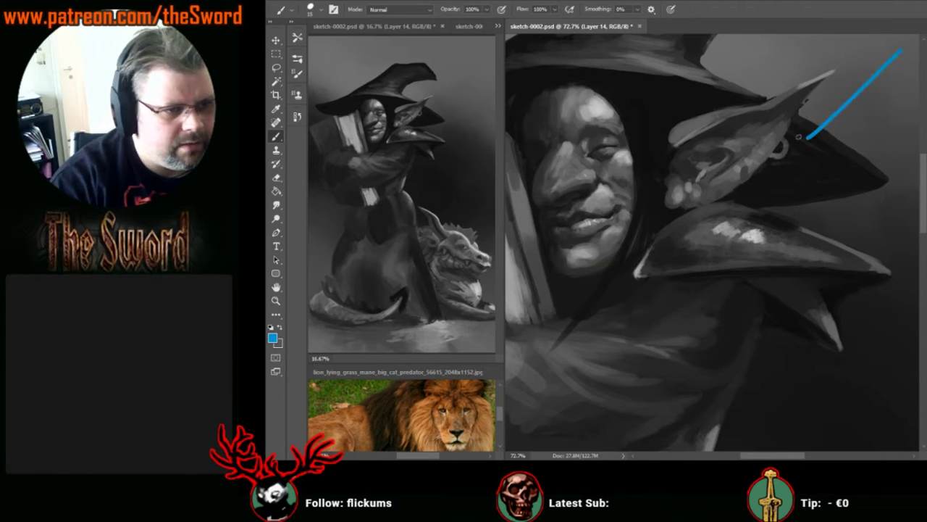
{"action": "left_click_drag", "start_coordinate": [819, 102], "coordinate": [820, 164]}
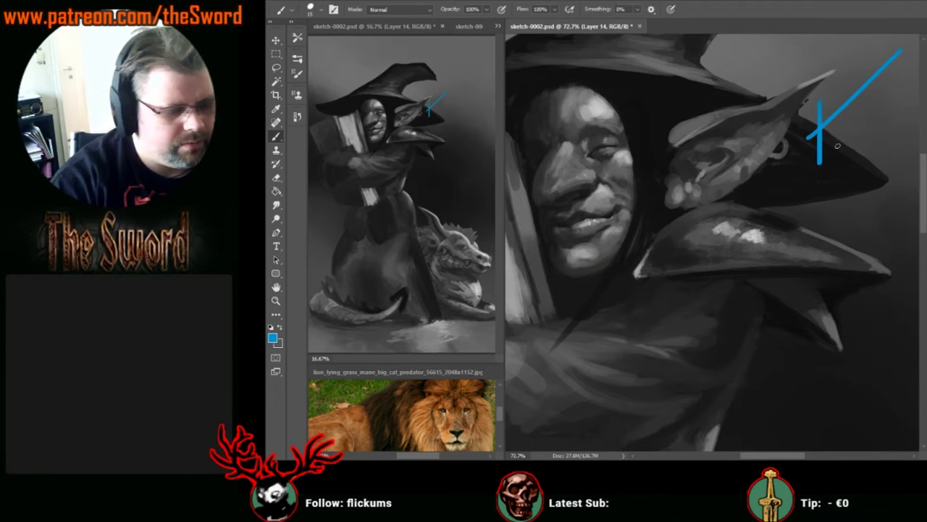
{"action": "key", "text": "ctrl+z"}
{"action": "mouse_move", "coordinate": [823, 91]}
{"action": "left_mouse_down"}
{"action": "mouse_move", "coordinate": [795, 141]}
{"action": "mouse_move", "coordinate": [856, 134]}
{"action": "left_mouse_up"}
{"action": "mouse_move", "coordinate": [822, 93]}
{"action": "left_mouse_down"}
{"action": "mouse_move", "coordinate": [840, 107]}
{"action": "mouse_move", "coordinate": [899, 77]}
{"action": "mouse_move", "coordinate": [884, 61]}
{"action": "mouse_move", "coordinate": [890, 81]}
{"action": "mouse_move", "coordinate": [842, 109]}
{"action": "mouse_move", "coordinate": [882, 86]}
{"action": "left_mouse_up"}
- Fill in the blue arrow's shaft and head with a 35 px brush
{"action": "key", "text": "bracketright"}
{"action": "key", "text": "bracketright"}
{"action": "key", "text": "bracketright"}
{"action": "key", "text": "bracketright"}
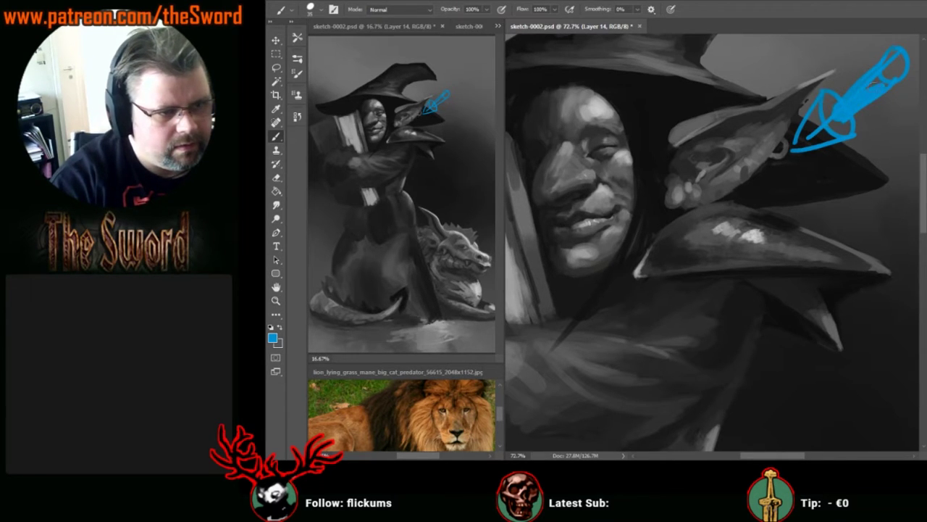
{"action": "mouse_move", "coordinate": [815, 117]}
{"action": "left_mouse_down"}
{"action": "mouse_move", "coordinate": [817, 109]}
{"action": "mouse_move", "coordinate": [797, 143]}
{"action": "mouse_move", "coordinate": [832, 138]}
{"action": "mouse_move", "coordinate": [825, 132]}
{"action": "left_mouse_up"}
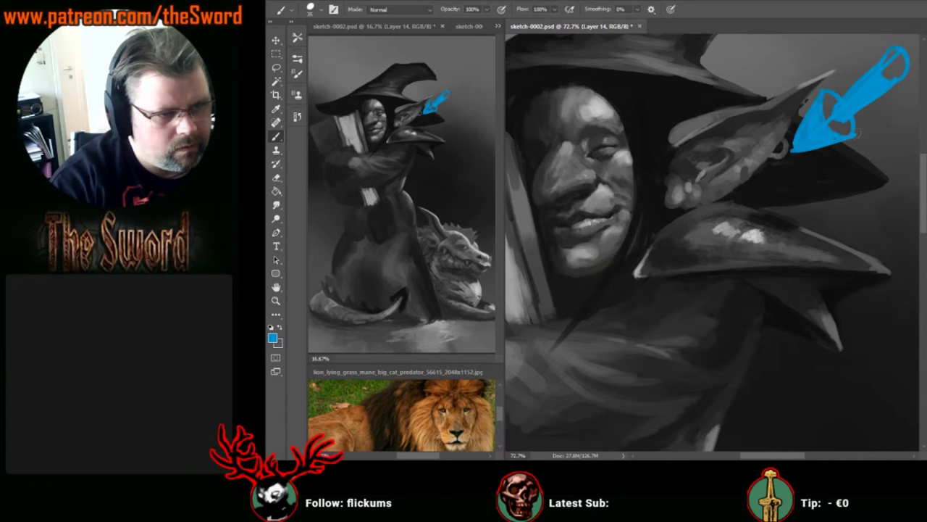
- Paint pale blue shapes over the arrow's head notch and shaft end with a 45 to 50 px brush
{"action": "left_click", "coordinate": [926, 105]}
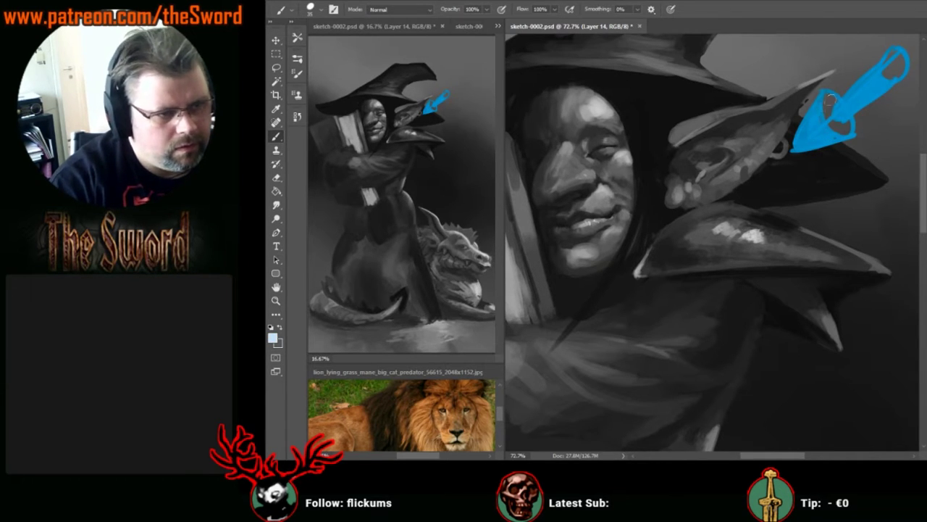
{"action": "mouse_move", "coordinate": [830, 100]}
{"action": "left_mouse_down"}
{"action": "mouse_move", "coordinate": [829, 114]}
{"action": "mouse_move", "coordinate": [849, 125]}
{"action": "mouse_move", "coordinate": [840, 132]}
{"action": "mouse_move", "coordinate": [831, 106]}
{"action": "left_mouse_up"}
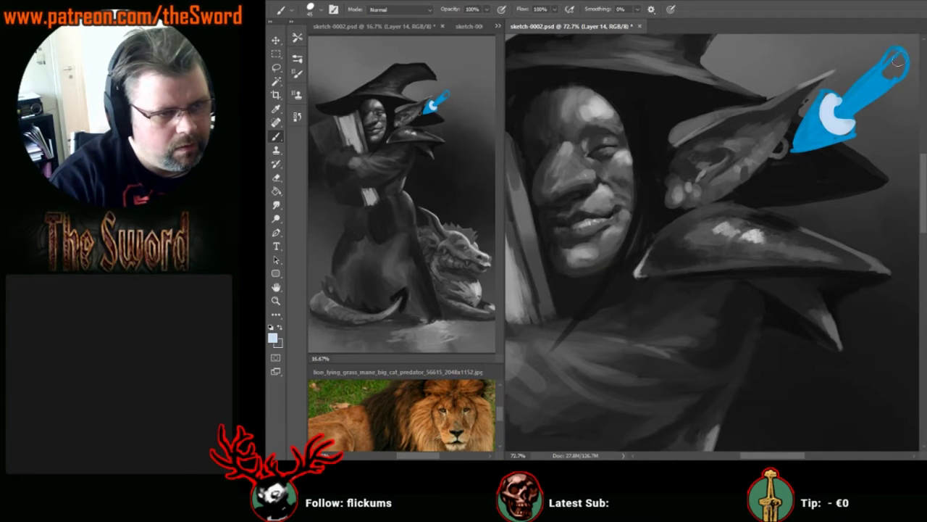
{"action": "key", "text": "]"}
{"action": "mouse_move", "coordinate": [899, 62]}
{"action": "left_mouse_down"}
{"action": "mouse_move", "coordinate": [896, 69]}
{"action": "mouse_move", "coordinate": [914, 58]}
{"action": "left_mouse_up"}
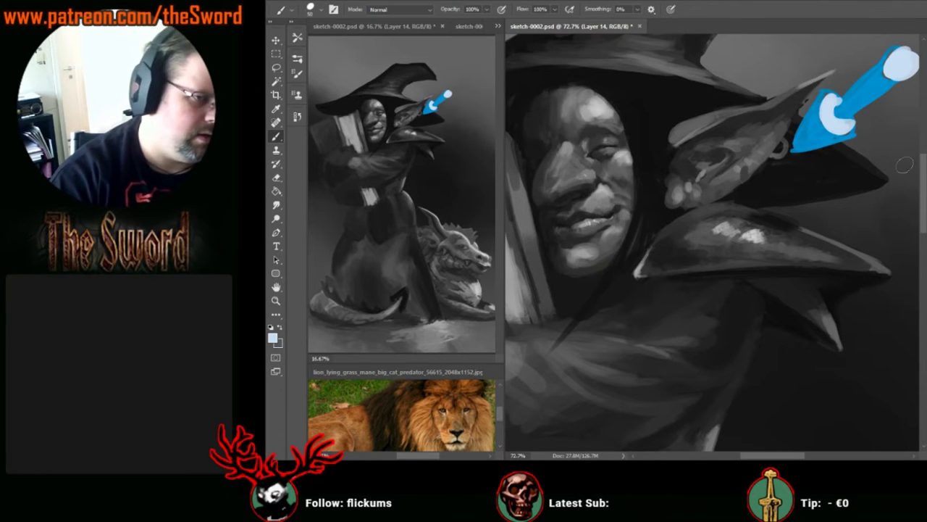
- Hide the blue arrow's layer and make Layer 13 active, with the brush reduced to 20 px
{"action": "key", "text": "bracketleft"}
{"action": "key", "text": "bracketleft"}
{"action": "key", "text": "bracketleft"}
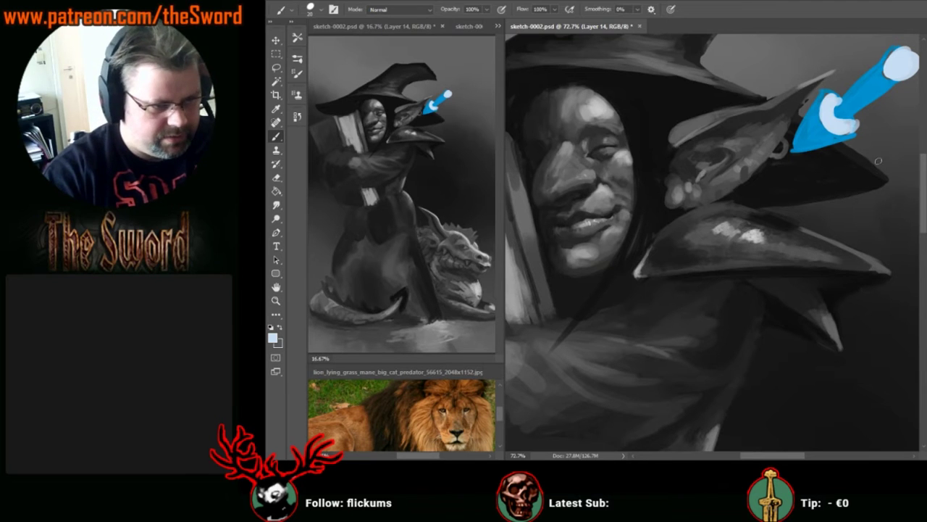
{"action": "left_click", "coordinate": [926, 235]}
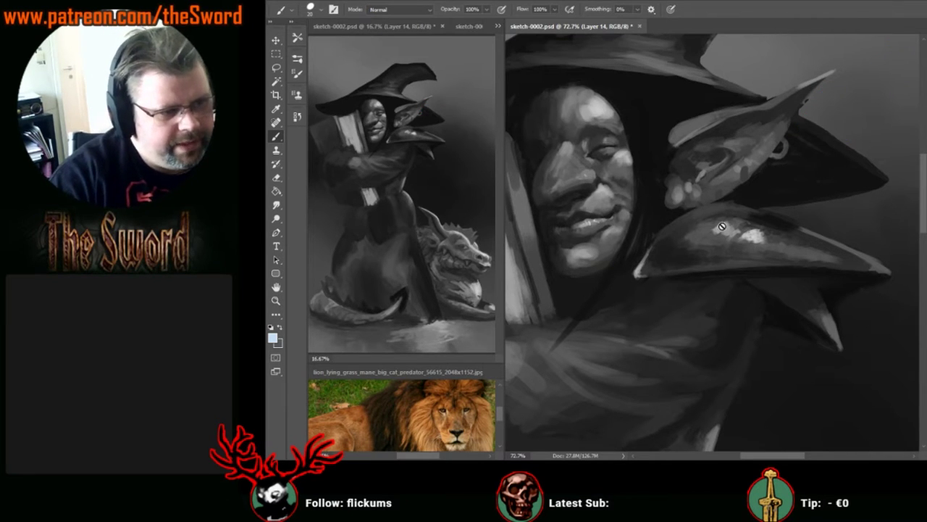
{"action": "left_click", "coordinate": [926, 236]}
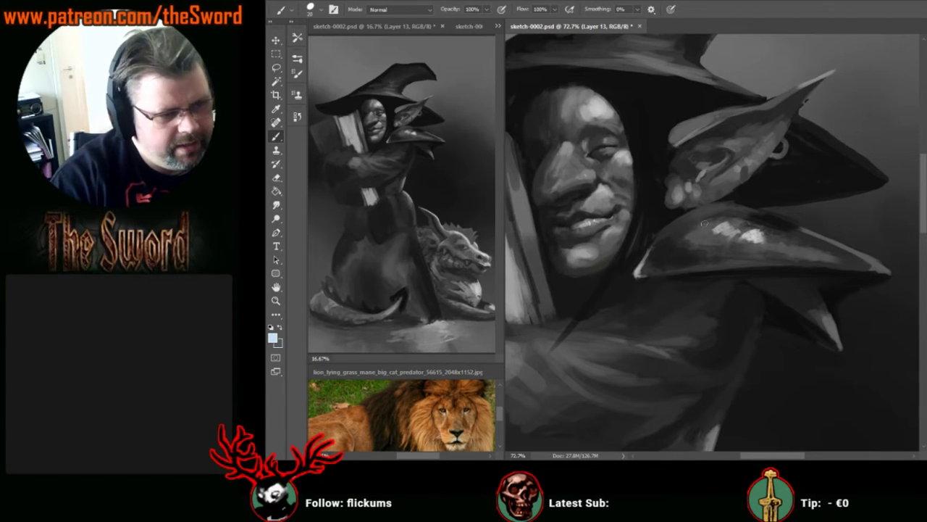
- Shade the collar's surface near the chin with a sampled dark tone, using a 25 to 35 px brush
{"action": "left_click", "coordinate": [664, 255], "text": "alt"}
{"action": "key", "text": "bracketright"}
{"action": "key", "text": "bracketright"}
{"action": "key", "text": "bracketright"}
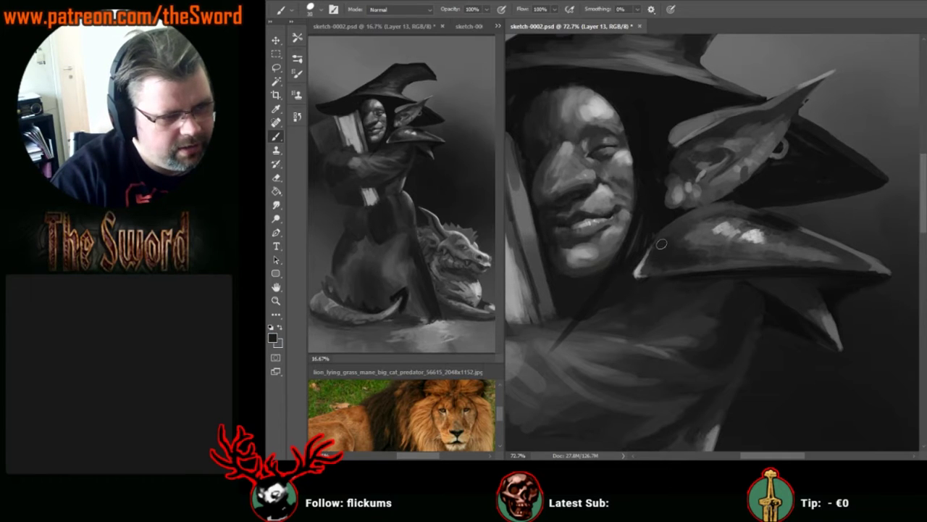
{"action": "key", "text": "bracketleft"}
{"action": "key", "text": "bracketleft"}
{"action": "key", "text": "bracketright"}
{"action": "key", "text": "bracketright"}
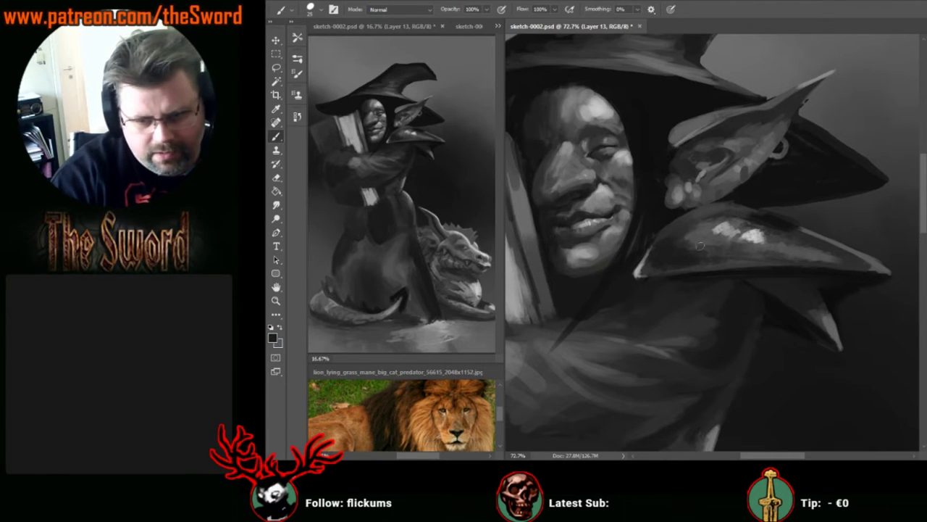
{"action": "key", "text": "bracketright"}
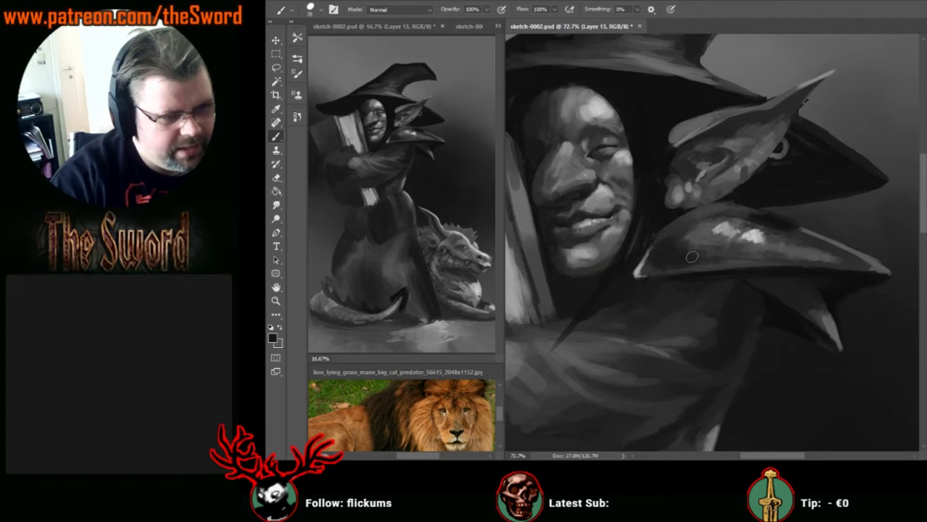
{"action": "key", "text": "bracketleft"}
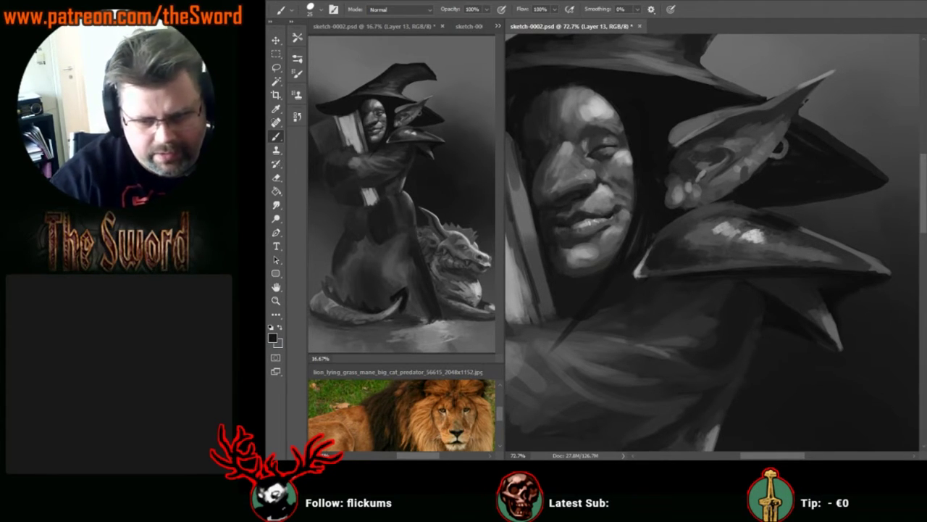
- Tone down the light edge at the collar's point near the chin with a sampled dark grey, refining it at 10 px
{"action": "left_click", "coordinate": [638, 282], "text": "alt"}
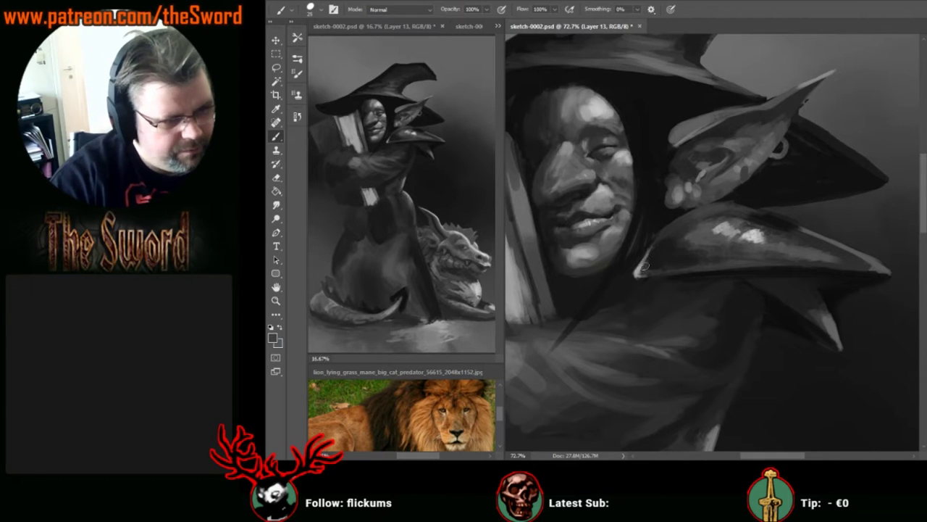
{"action": "key", "text": "bracketright"}
{"action": "key", "text": "bracketright"}
{"action": "key", "text": "bracketright"}
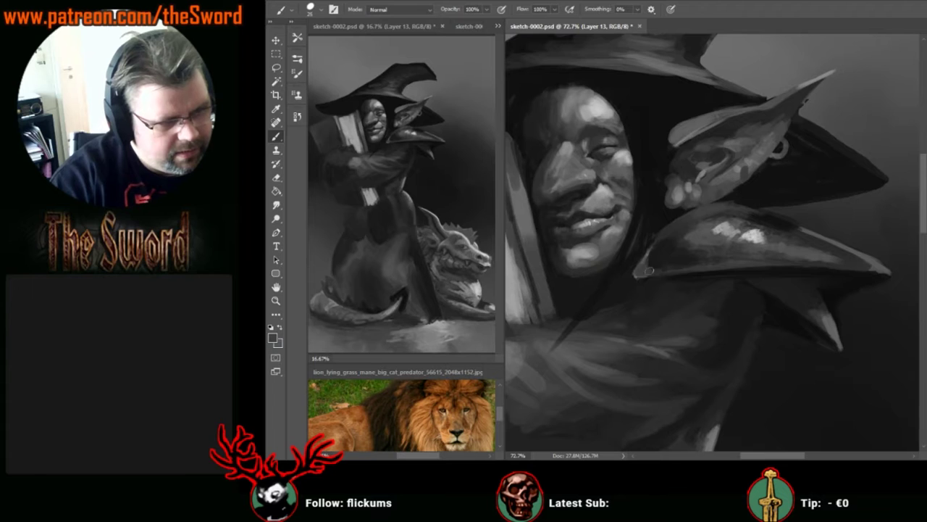
{"action": "key", "text": "bracketleft"}
{"action": "key", "text": "bracketleft"}
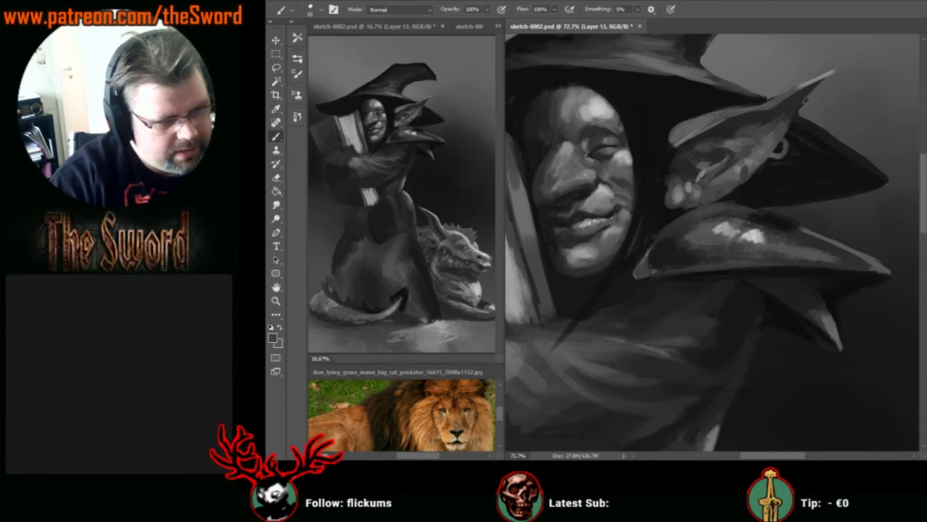
{"action": "key", "text": "bracketright"}
{"action": "key", "text": "bracketright"}
- Blend the collar's bright highlights together with a sampled mid grey at 20 px, refining them at 9 px
{"action": "left_click", "coordinate": [743, 232], "text": "alt"}
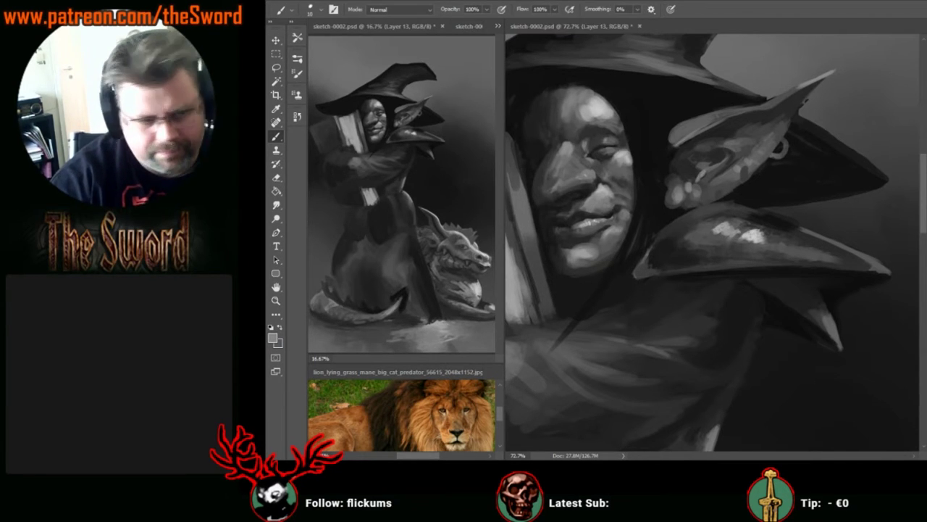
{"action": "left_click", "coordinate": [743, 232]}
{"action": "left_click_drag", "start_coordinate": [743, 227], "coordinate": [723, 224]}
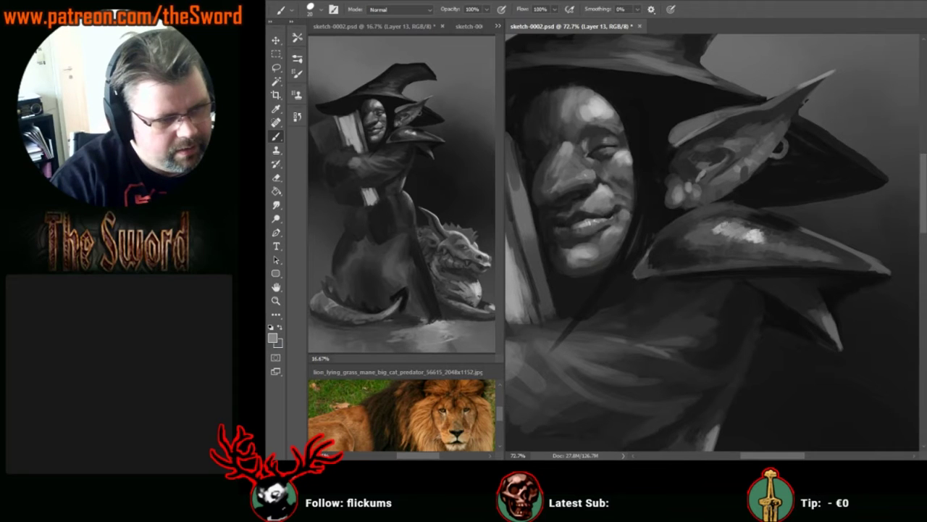
{"action": "key", "text": "bracketleft"}
{"action": "key", "text": "bracketleft"}
{"action": "key", "text": "bracketleft"}
{"action": "key", "text": "bracketleft"}
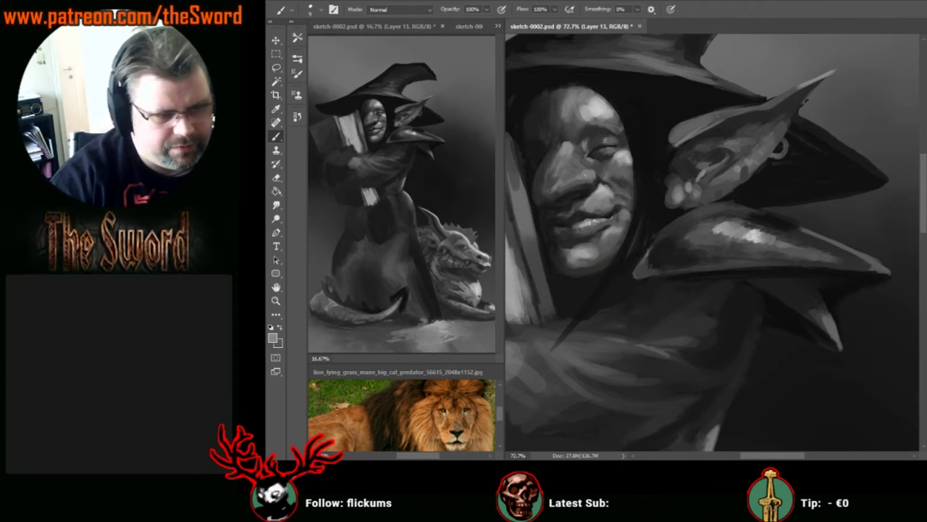
- Add a new layer and outline the collar's upper plane in red with a 7 px brush
{"action": "key", "text": "alt+bracketright"}
{"action": "key", "text": "alt+bracketright"}
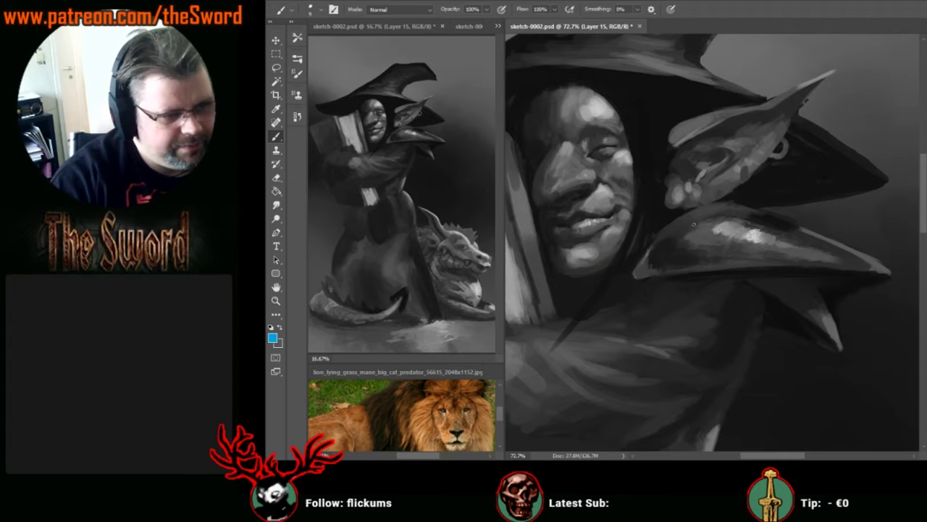
{"action": "key", "text": "x"}
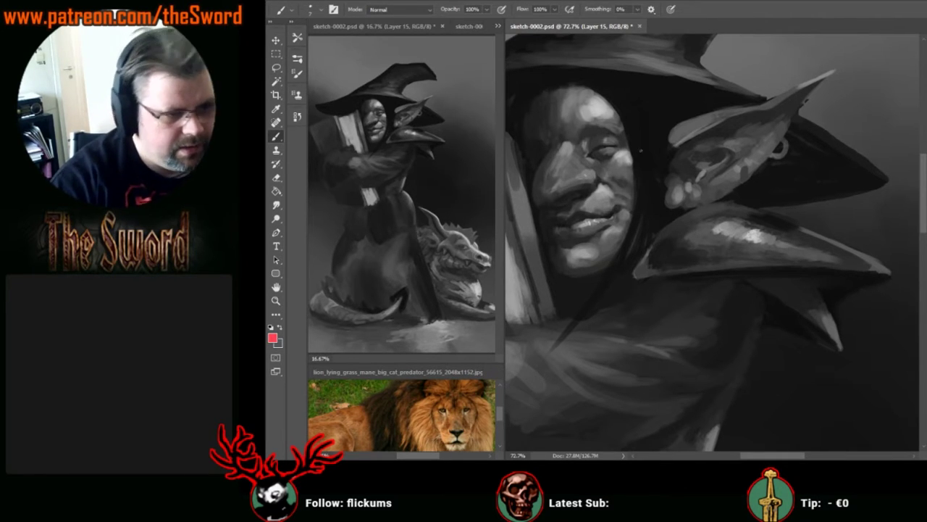
{"action": "left_click_drag", "start_coordinate": [696, 209], "coordinate": [728, 203]}
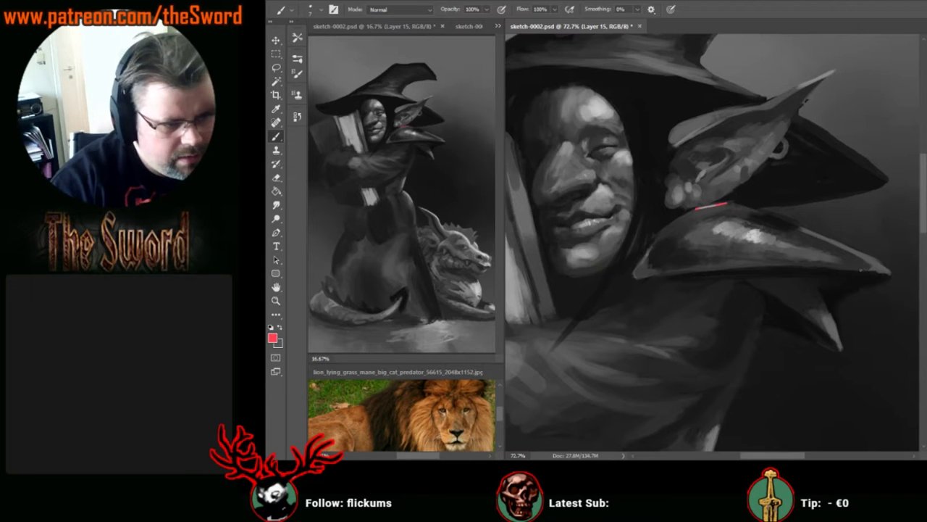
{"action": "left_click_drag", "start_coordinate": [852, 271], "coordinate": [890, 273]}
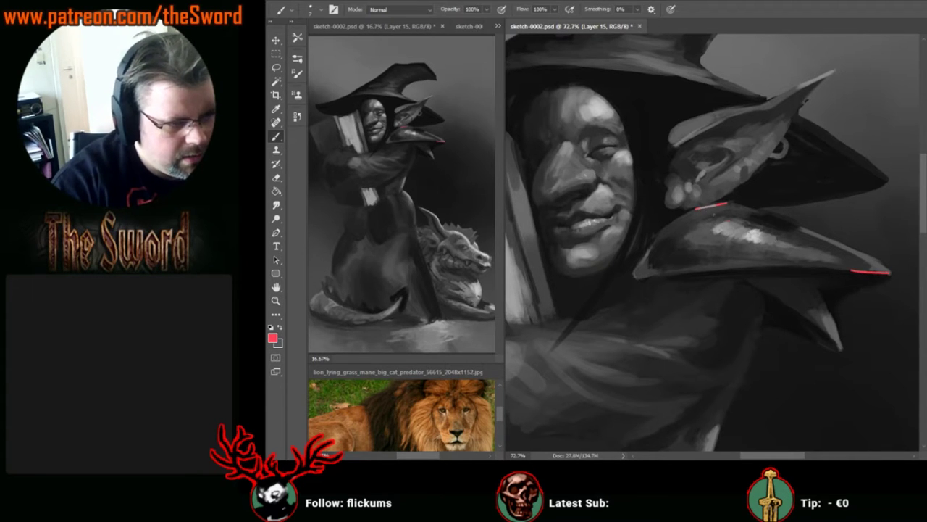
{"action": "left_click_drag", "start_coordinate": [696, 208], "coordinate": [826, 262]}
{"action": "left_click_drag", "start_coordinate": [732, 201], "coordinate": [862, 260]}
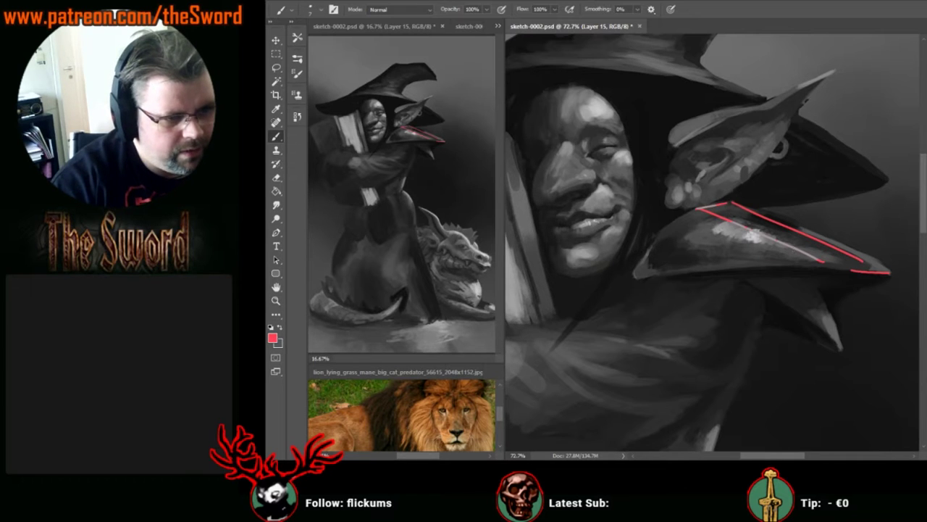
{"action": "left_click", "coordinate": [926, 276]}
{"action": "key", "text": "ctrl+shift+z"}
{"action": "key", "text": "ctrl+shift+z"}
{"action": "key", "text": "ctrl+shift+z"}
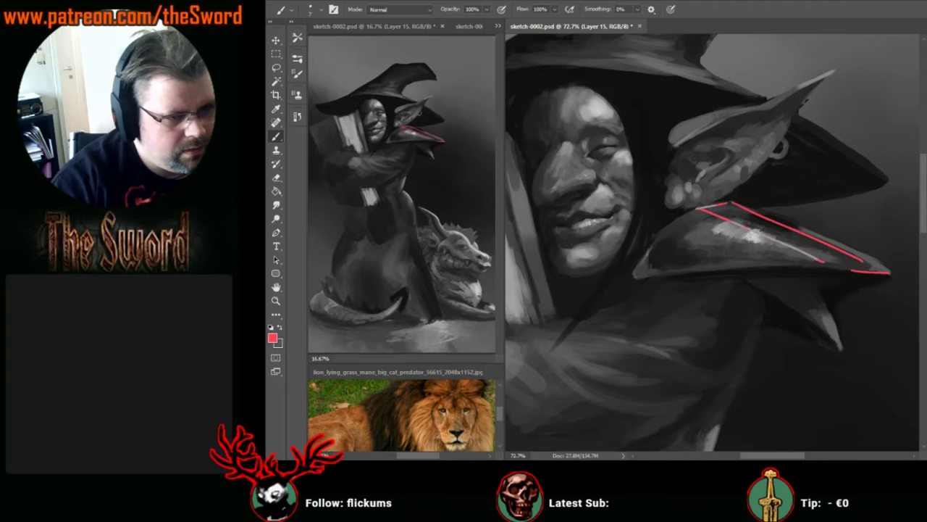
{"action": "left_click", "coordinate": [926, 276]}
{"action": "left_click", "coordinate": [926, 276]}
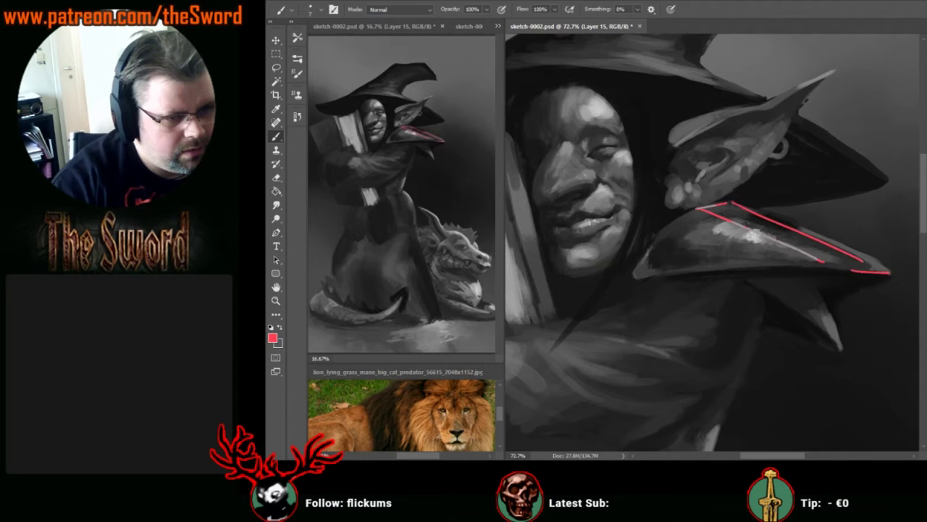
{"action": "left_click", "coordinate": [926, 268]}
{"action": "key", "text": "ctrl+alt+z"}
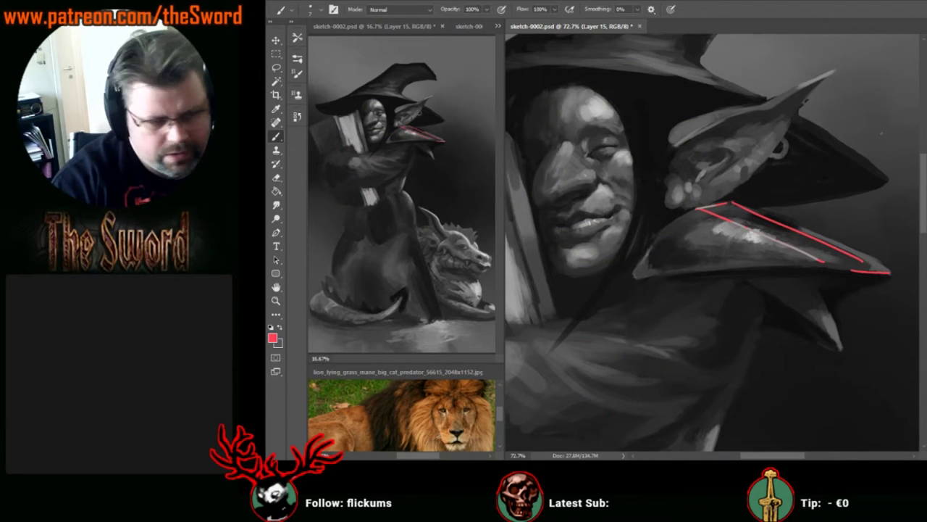
{"action": "key", "text": "ctrl+alt+z"}
{"action": "key", "text": "ctrl+shift+z"}
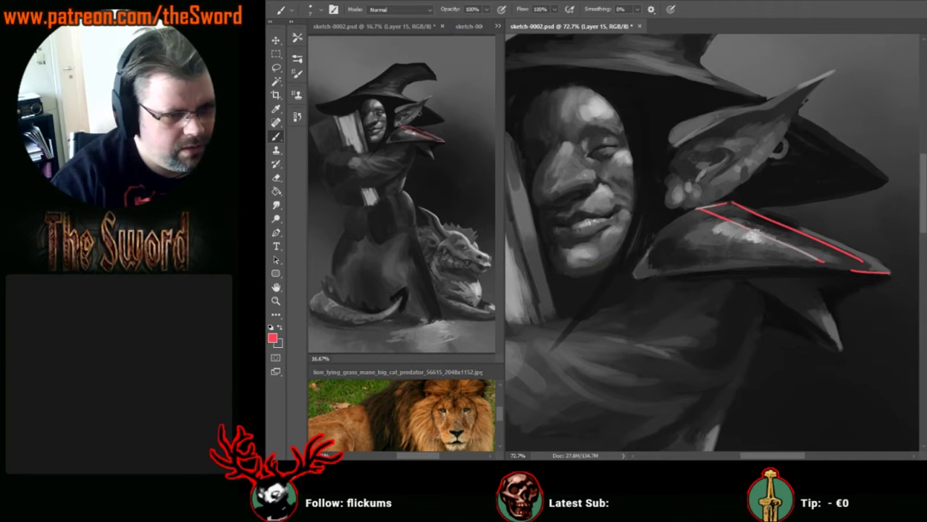
{"action": "key", "text": "ctrl+alt+z"}
{"action": "key", "text": "ctrl+shift+z"}
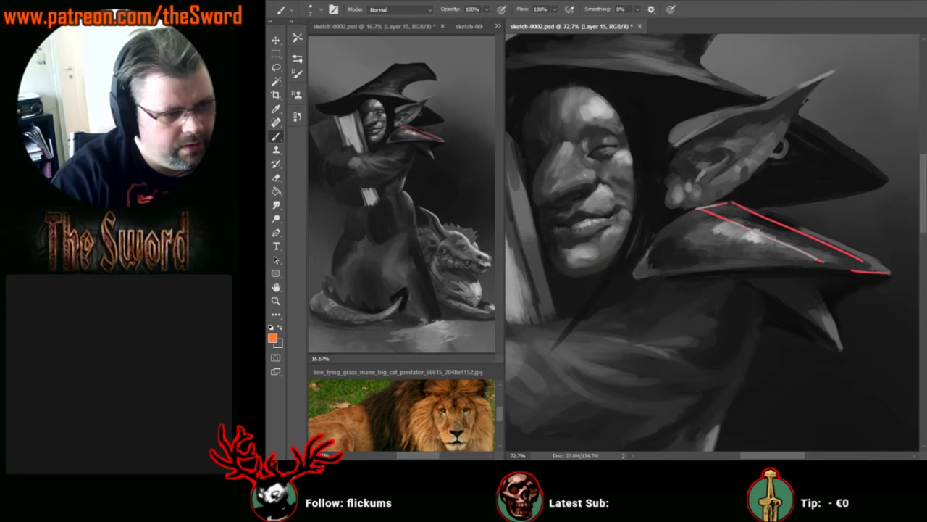
- Outline the collar's remaining planes in orange, from the chin tip to the outer rim, and delete the guide layer
{"action": "left_click_drag", "start_coordinate": [694, 209], "coordinate": [669, 227]}
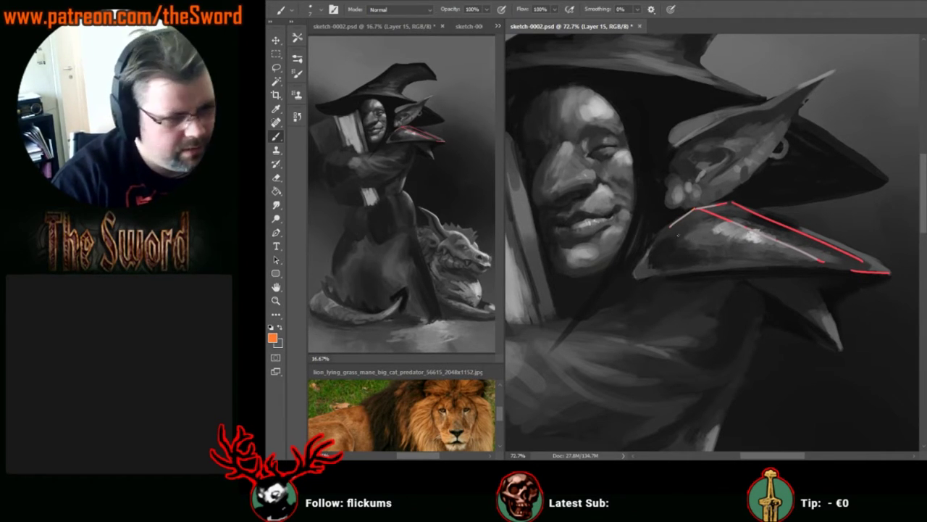
{"action": "mouse_move", "coordinate": [672, 229]}
{"action": "left_mouse_down"}
{"action": "mouse_move", "coordinate": [768, 264]}
{"action": "mouse_move", "coordinate": [818, 262]}
{"action": "left_mouse_up"}
{"action": "mouse_move", "coordinate": [668, 228]}
{"action": "left_mouse_down"}
{"action": "mouse_move", "coordinate": [648, 254]}
{"action": "mouse_move", "coordinate": [673, 266]}
{"action": "mouse_move", "coordinate": [775, 264]}
{"action": "left_mouse_up"}
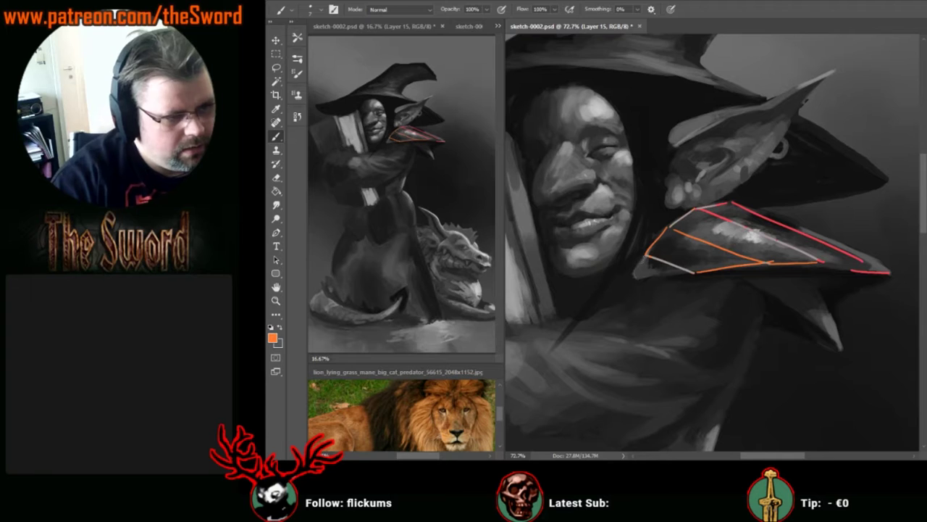
{"action": "mouse_move", "coordinate": [644, 255]}
{"action": "left_mouse_down"}
{"action": "mouse_move", "coordinate": [645, 266]}
{"action": "mouse_move", "coordinate": [689, 274]}
{"action": "mouse_move", "coordinate": [630, 269]}
{"action": "mouse_move", "coordinate": [634, 281]}
{"action": "mouse_move", "coordinate": [665, 277]}
{"action": "left_mouse_up"}
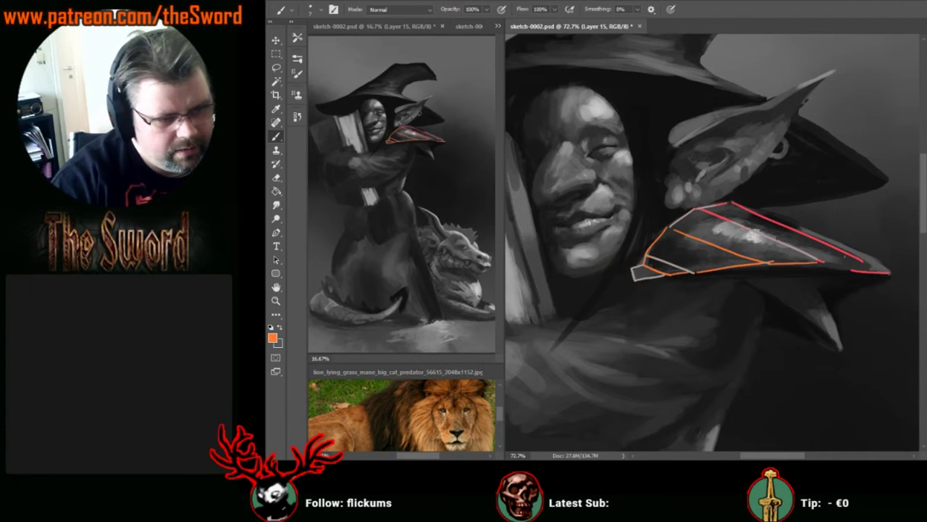
{"action": "mouse_move", "coordinate": [746, 205]}
{"action": "left_mouse_down"}
{"action": "mouse_move", "coordinate": [888, 257]}
{"action": "mouse_move", "coordinate": [899, 264]}
{"action": "mouse_move", "coordinate": [889, 273]}
{"action": "left_mouse_up"}
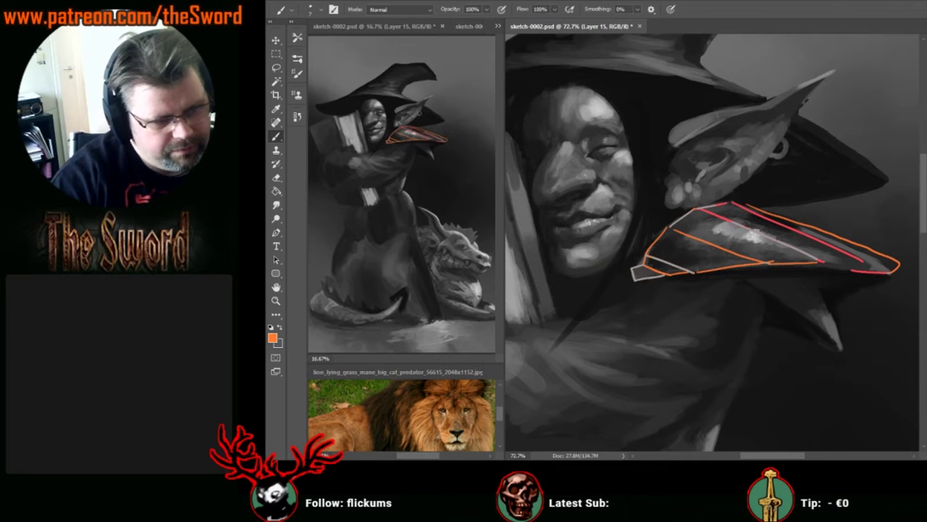
{"action": "key", "text": "Delete"}
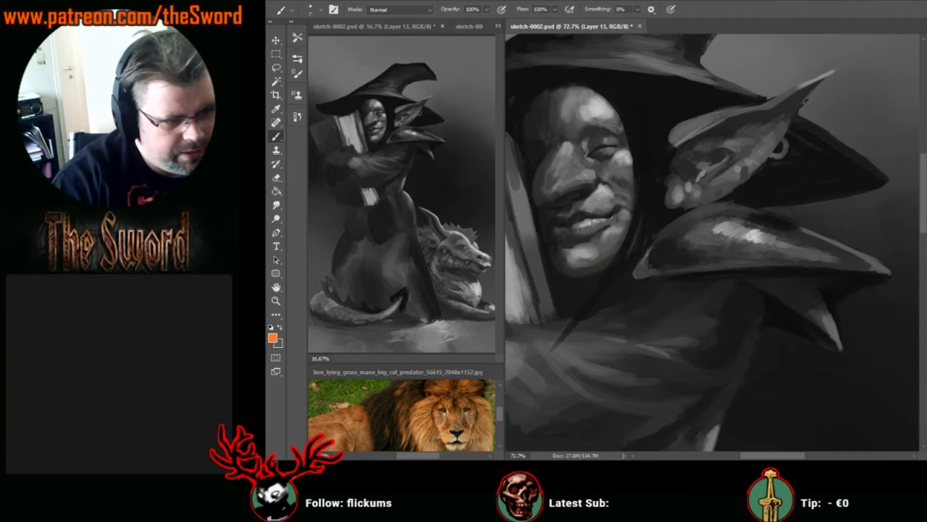
- Add fine light edges to the collar's chin-side point and along its lower rim with an 8 to 9 px brush
{"action": "left_click", "coordinate": [761, 231], "text": "alt"}
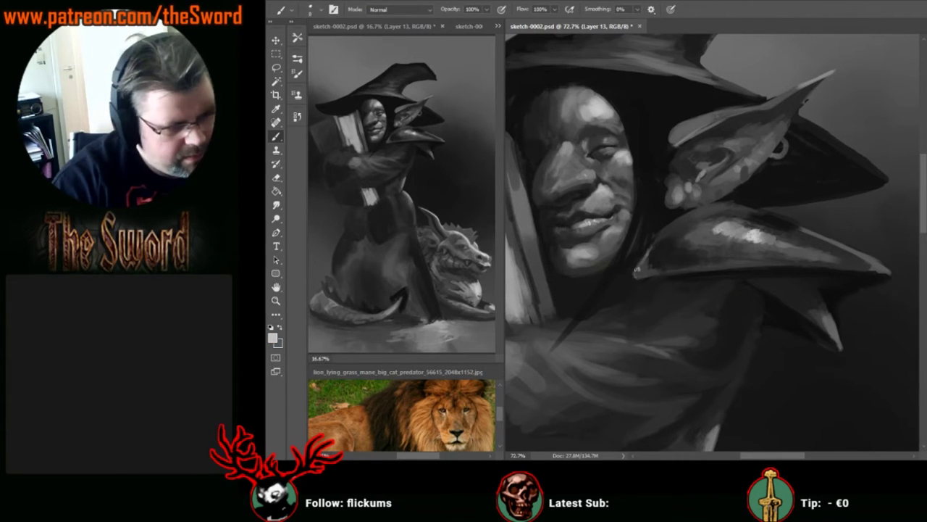
{"action": "key", "text": "bracketright"}
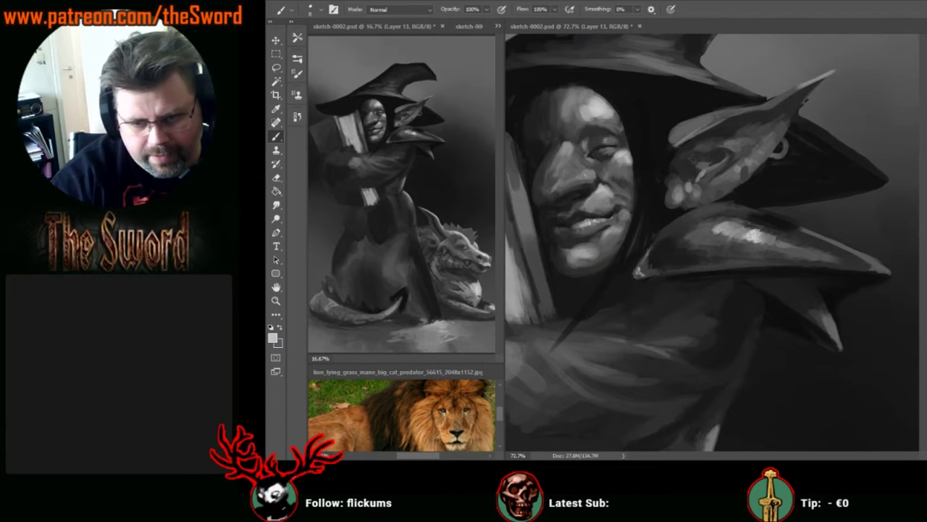
{"action": "left_click", "coordinate": [730, 260]}
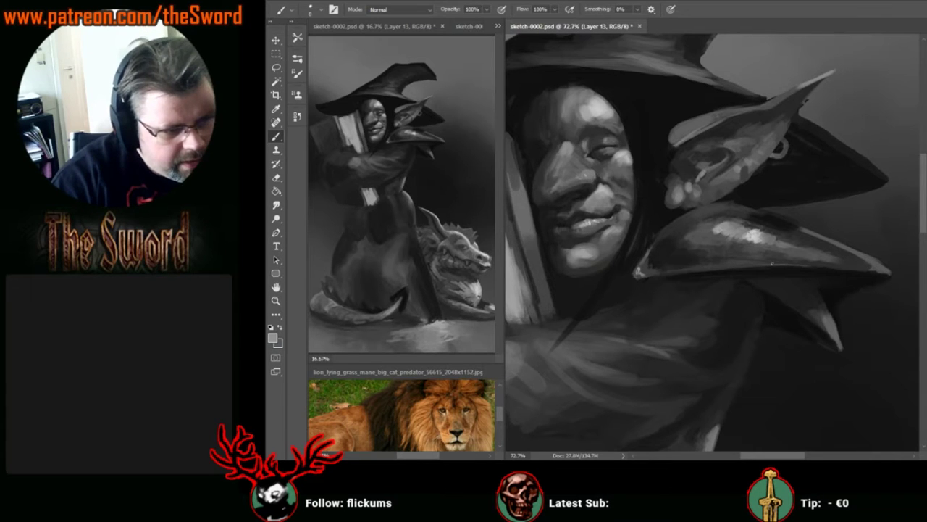
{"action": "key", "text": "bracketright"}
{"action": "left_click_drag", "start_coordinate": [791, 265], "coordinate": [856, 268]}
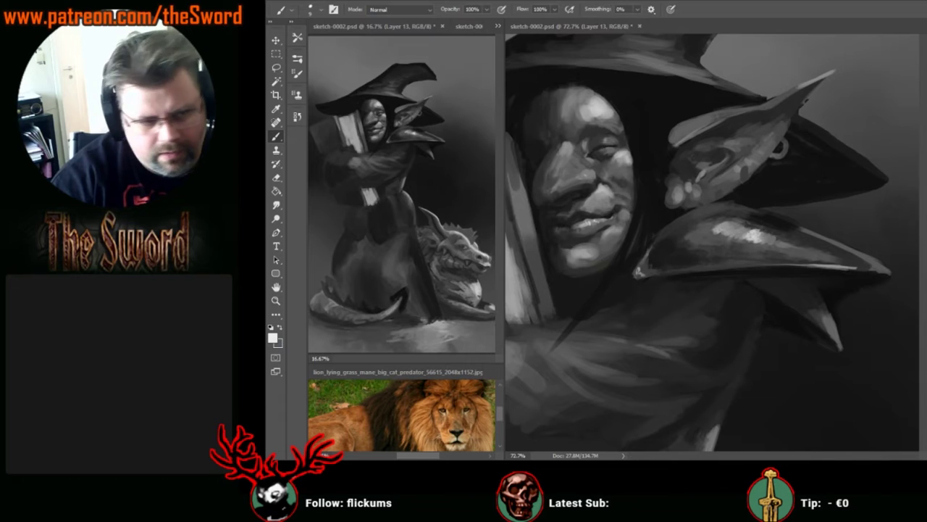
- Blend the dark plane just above the collar's lower rim with sampled grey strokes at 15 px
{"action": "left_click", "coordinate": [828, 269]}
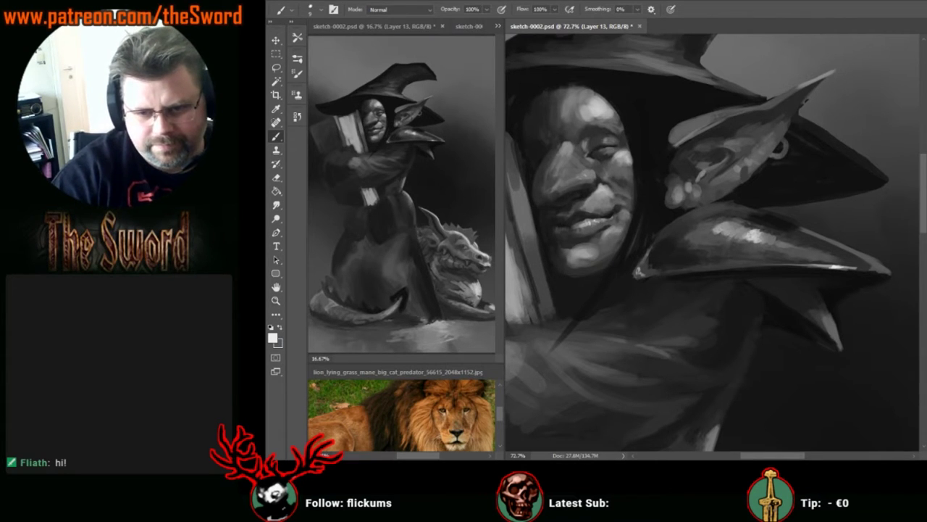
{"action": "key", "text": "alt+Tab"}
{"action": "left_click", "coordinate": [745, 259]}
{"action": "key", "text": "bracketright"}
{"action": "key", "text": "bracketright"}
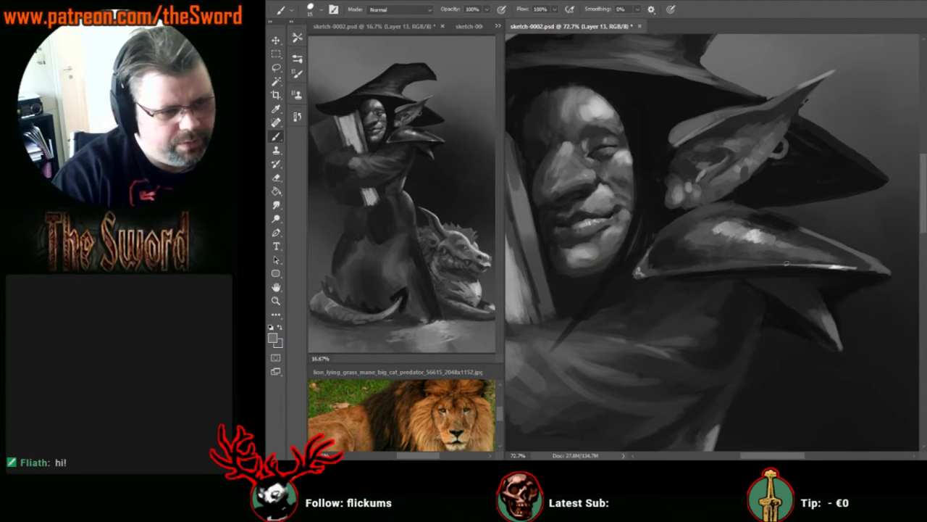
{"action": "mouse_move", "coordinate": [768, 263]}
{"action": "left_mouse_down"}
{"action": "mouse_move", "coordinate": [801, 262]}
{"action": "mouse_move", "coordinate": [767, 263]}
{"action": "left_mouse_up"}
{"action": "left_click_drag", "start_coordinate": [741, 265], "coordinate": [778, 263]}
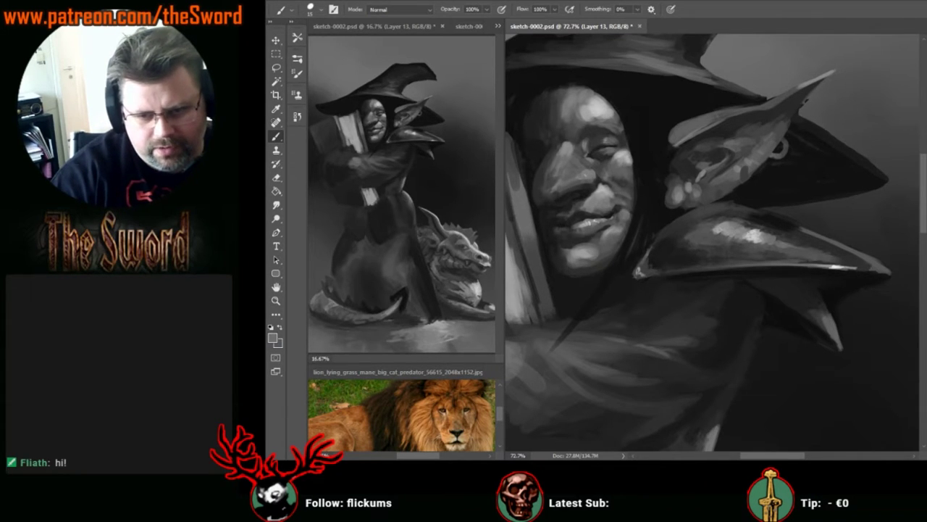
{"action": "left_click_drag", "start_coordinate": [800, 271], "coordinate": [770, 268]}
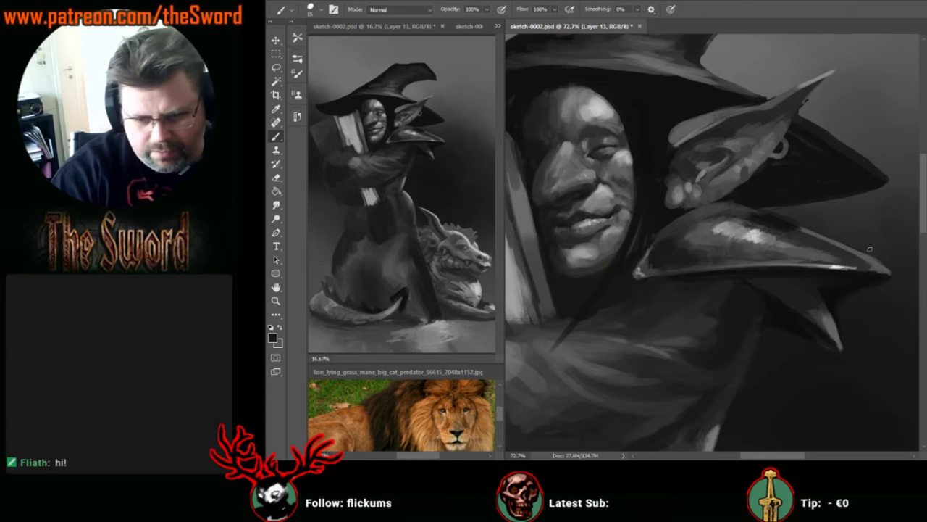
- Broaden the collar's chin-side tip with a grey sampled from it, and save the painting
{"action": "key", "text": "bracketright"}
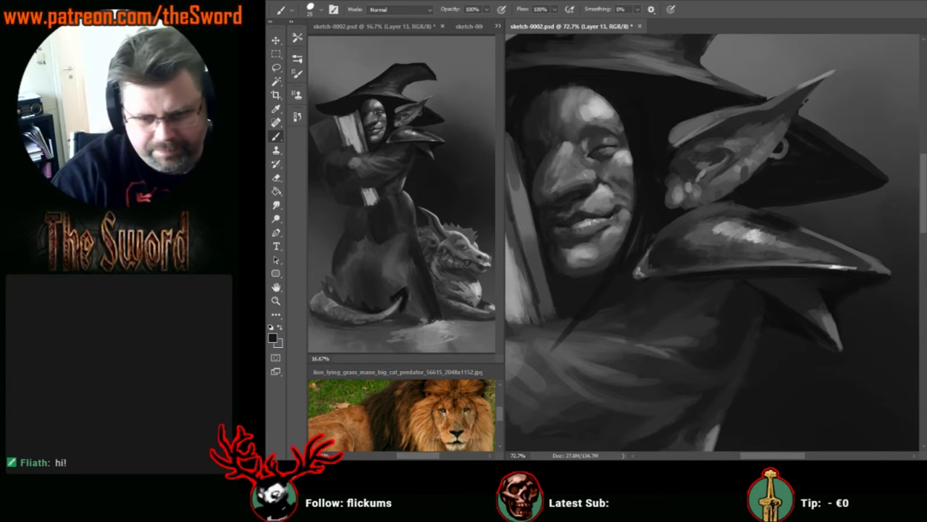
{"action": "left_click", "coordinate": [640, 272], "text": "alt"}
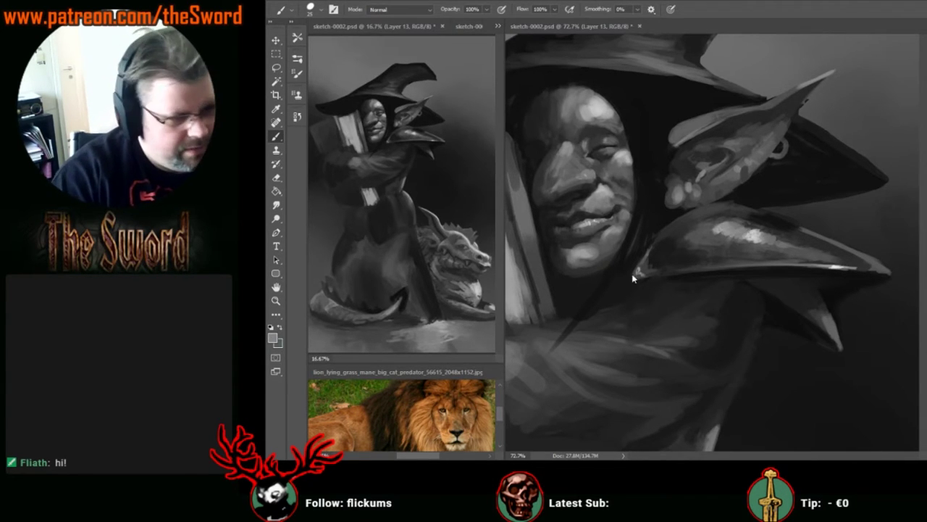
{"action": "key", "text": "bracketright"}
{"action": "key", "text": "bracketright"}
{"action": "key", "text": "bracketright"}
{"action": "mouse_move", "coordinate": [636, 268]}
{"action": "left_mouse_down"}
{"action": "mouse_move", "coordinate": [651, 272]}
{"action": "mouse_move", "coordinate": [635, 278]}
{"action": "left_mouse_up"}
{"action": "key", "text": "bracketleft"}
{"action": "key", "text": "bracketleft"}
{"action": "key", "text": "bracketleft"}
{"action": "key", "text": "bracketleft"}
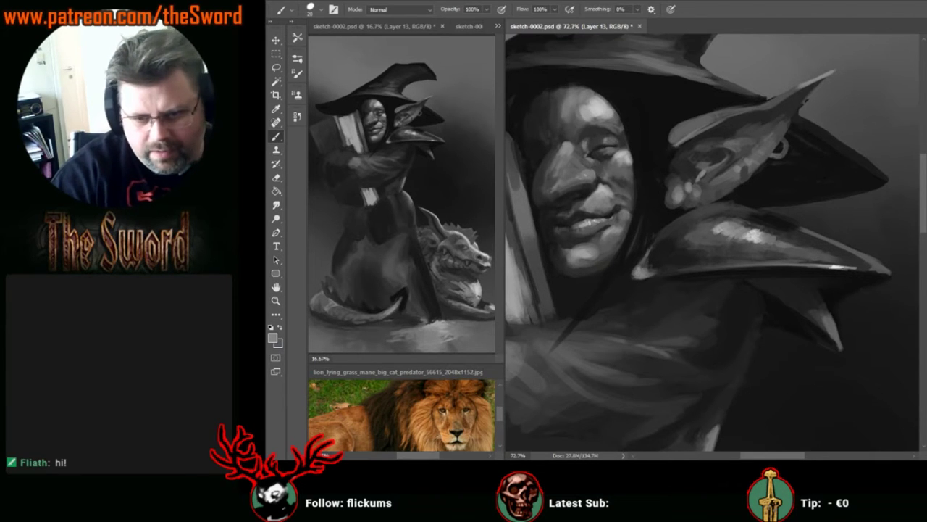
{"action": "key", "text": "ctrl+s"}
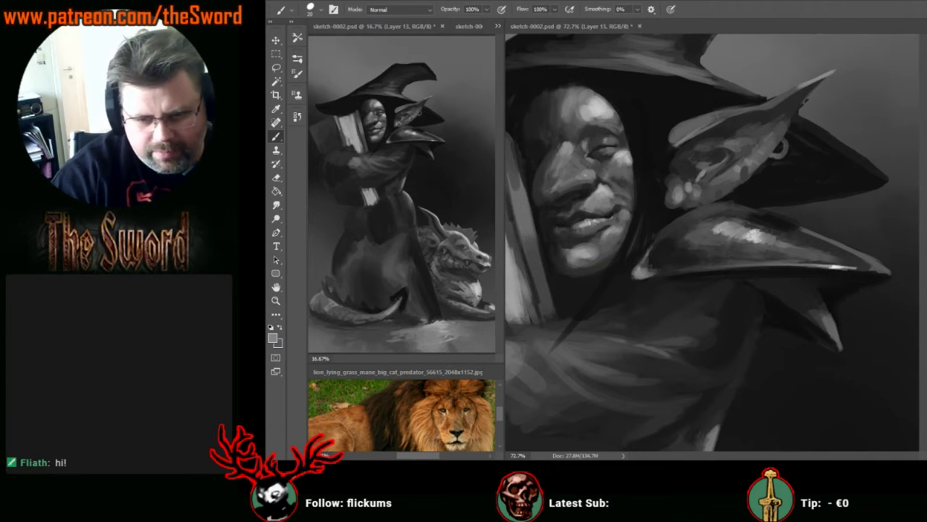
- Brighten the collar's chin-side tip with a light grey at 9 px
{"action": "left_click", "coordinate": [631, 257]}
{"action": "key", "text": "bracketleft"}
{"action": "key", "text": "bracketleft"}
{"action": "key", "text": "bracketleft"}
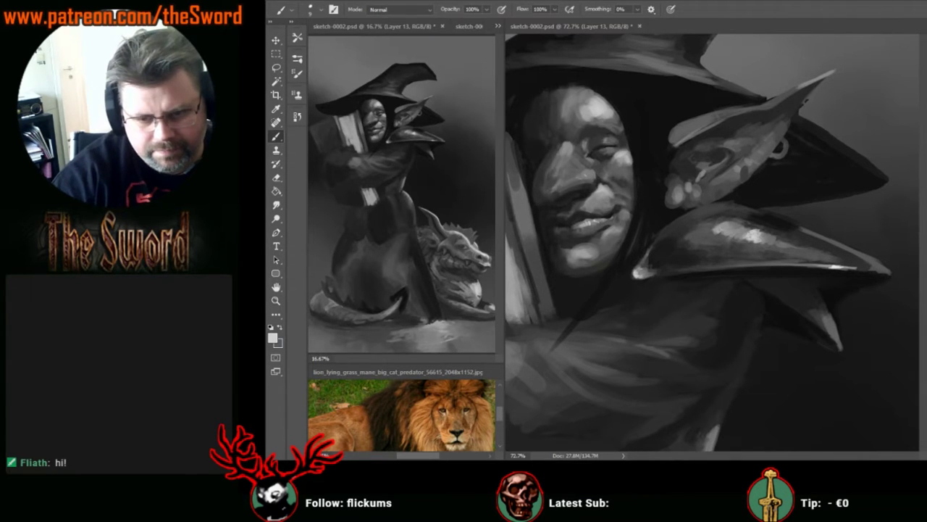
- Paint a mid-grey edge along the collar's upper contour, from below the earlobe toward the chin, with a 15 px brush
{"action": "key", "text": "x"}
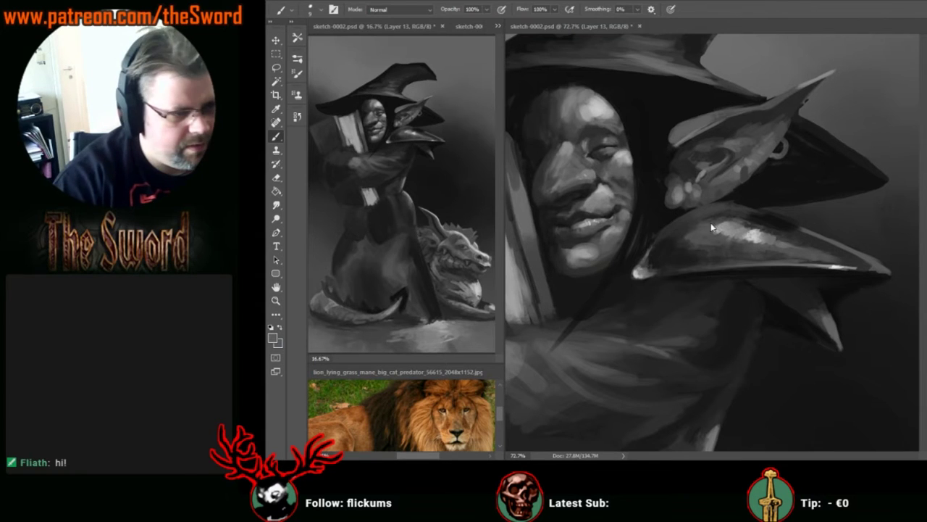
{"action": "key", "text": "bracketright"}
{"action": "key", "text": "bracketright"}
{"action": "left_click_drag", "start_coordinate": [687, 213], "coordinate": [653, 243]}
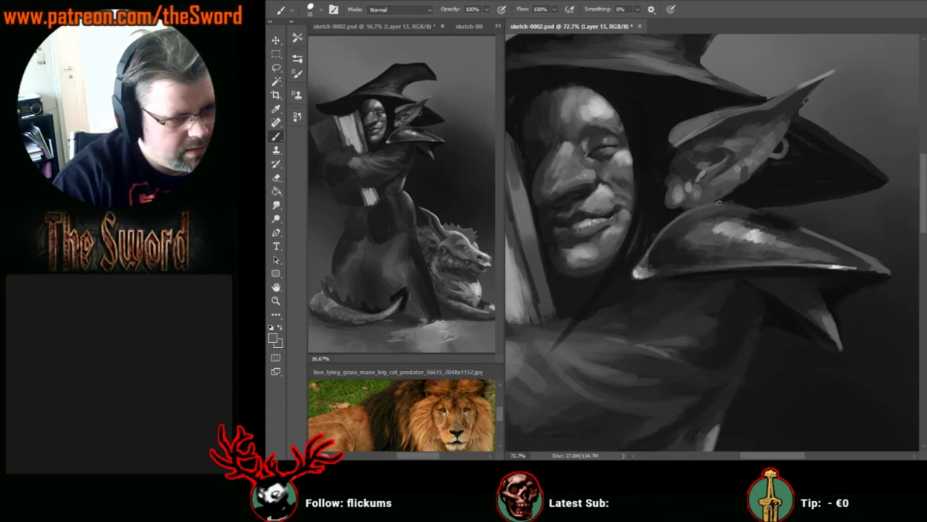
{"action": "key", "text": "bracketright"}
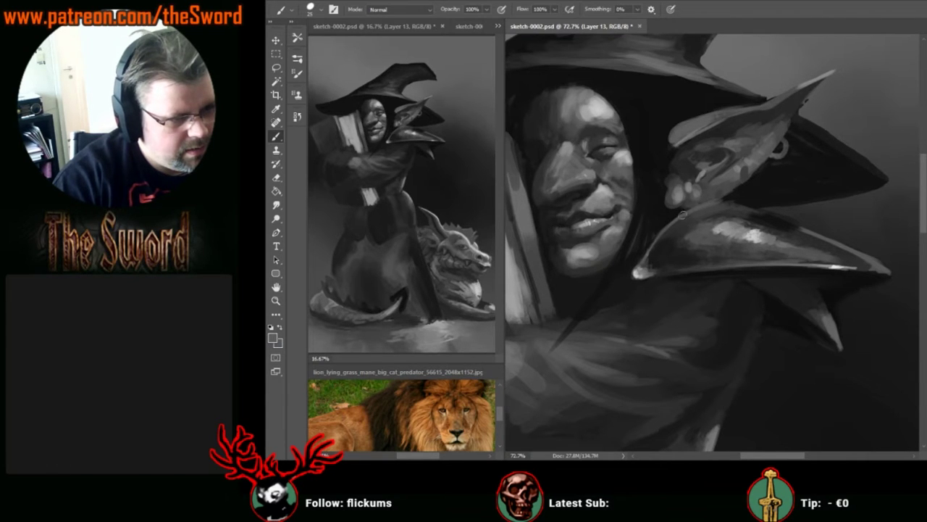
- Shade and soften the plane beneath the collar's upper chin-side edge with sampled dark greys at 15 to 20 px
{"action": "left_click", "coordinate": [667, 250], "text": "alt"}
{"action": "key", "text": "bracketleft"}
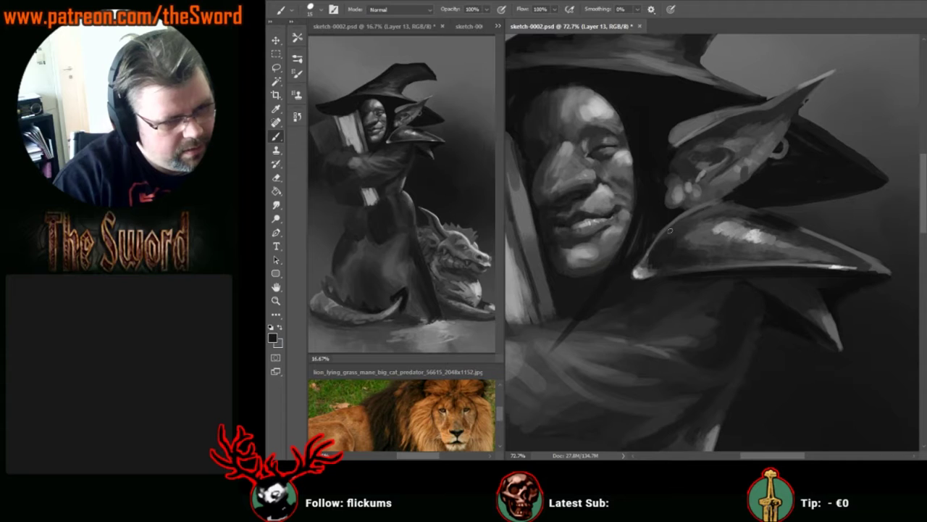
{"action": "left_click", "coordinate": [685, 226], "text": "alt"}
{"action": "key", "text": "bracketright"}
{"action": "left_click_drag", "start_coordinate": [701, 212], "coordinate": [711, 208]}
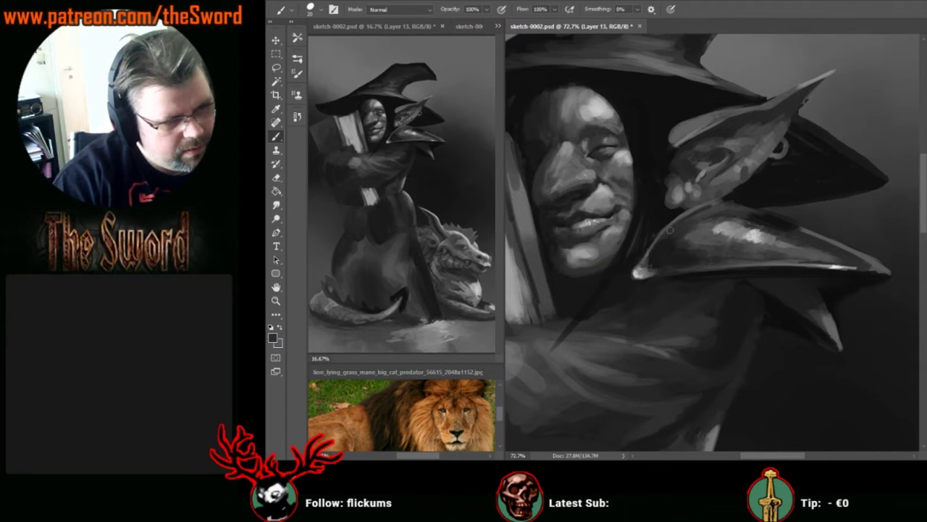
{"action": "key", "text": "bracketleft"}
{"action": "left_click", "coordinate": [712, 208], "text": "alt"}
{"action": "key", "text": "bracketleft"}
{"action": "key", "text": "bracketleft"}
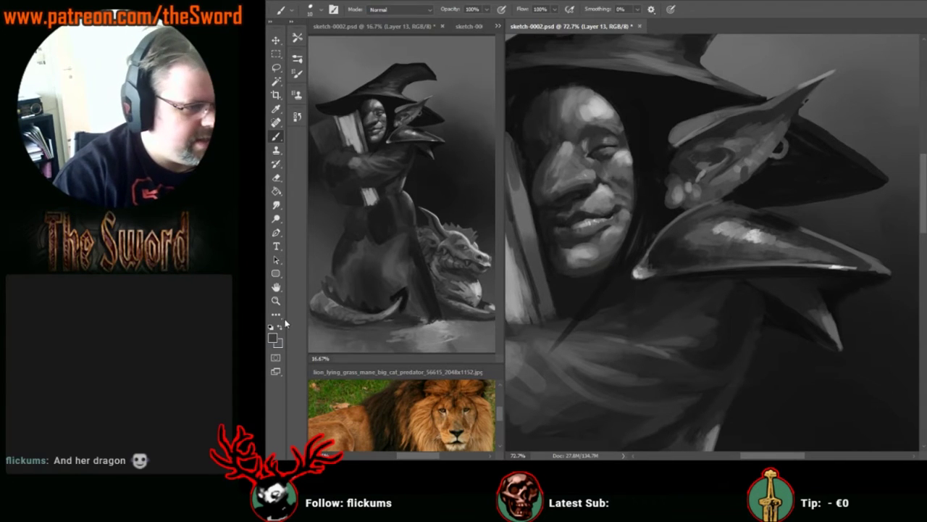
- Add a new layer for collar lines and ready a dark 7 px brush
{"action": "left_click", "coordinate": [276, 300]}
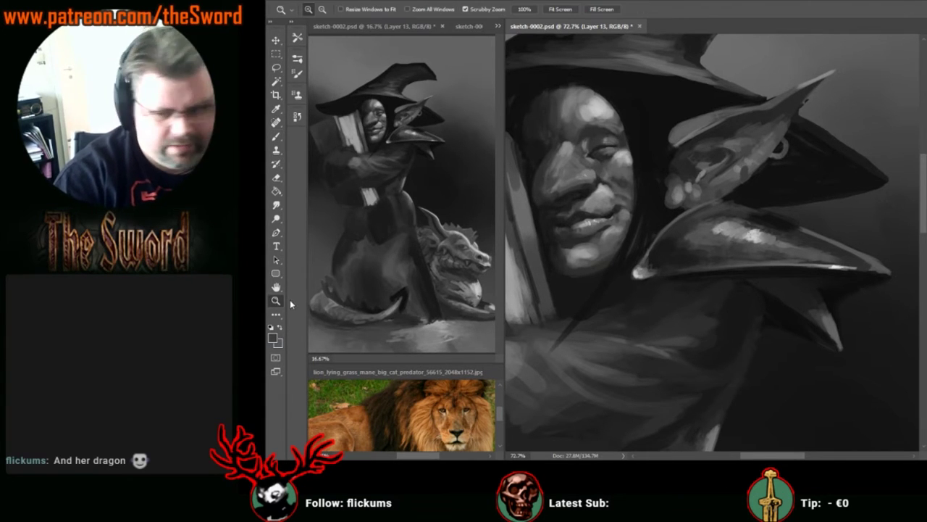
{"action": "left_click_drag", "start_coordinate": [793, 233], "coordinate": [794, 261]}
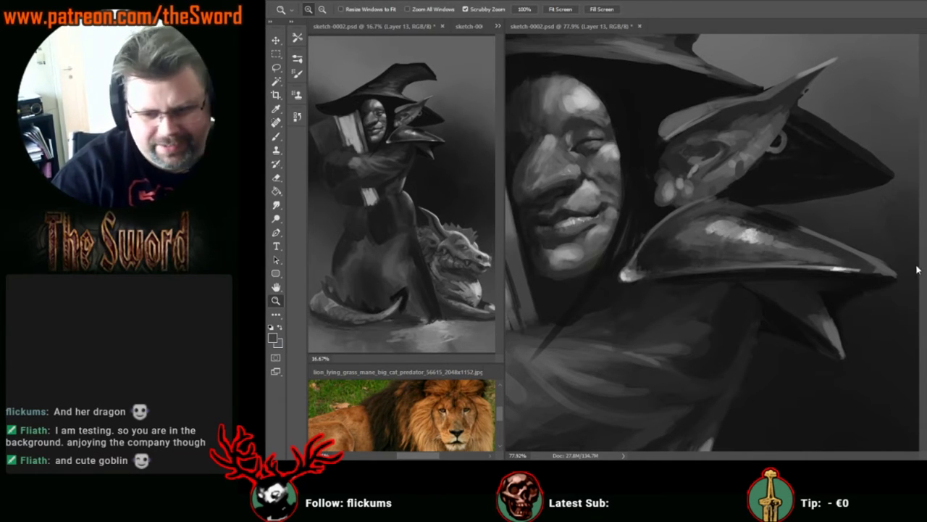
{"action": "left_click", "coordinate": [612, 43]}
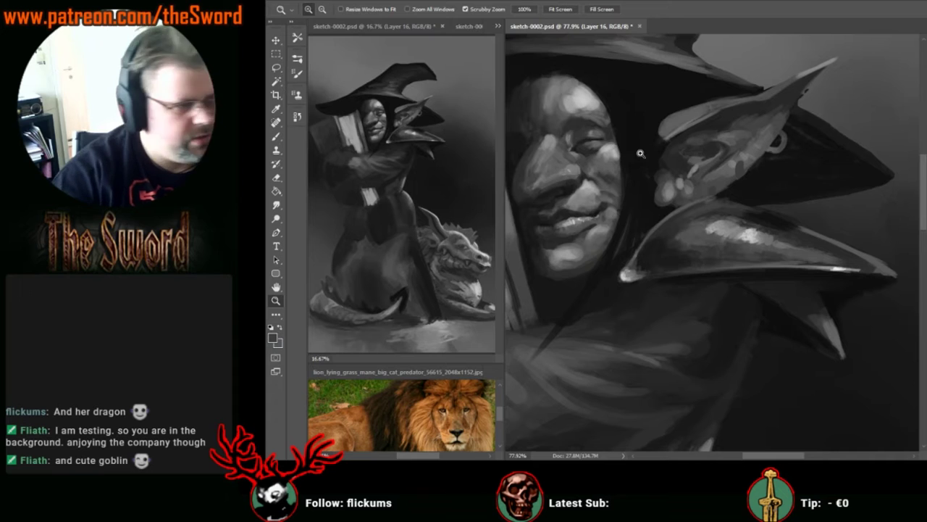
{"action": "left_click", "coordinate": [276, 136]}
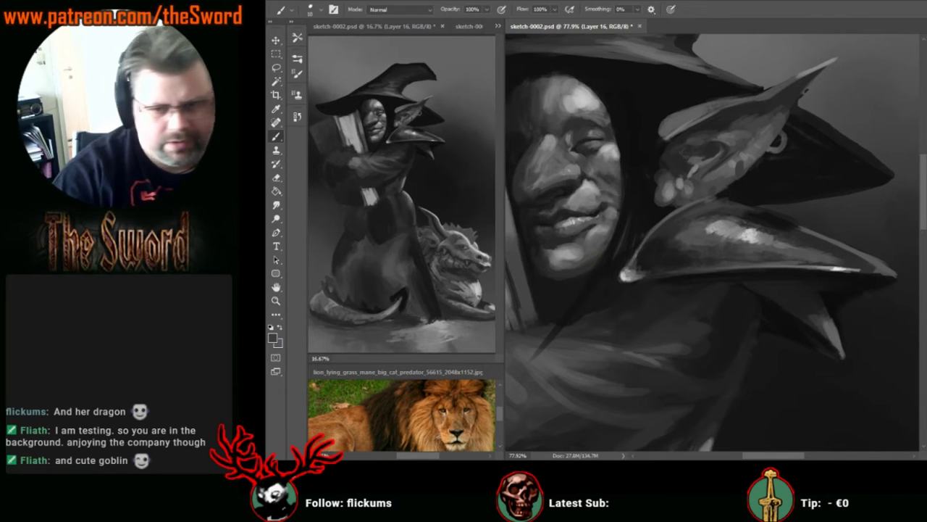
{"action": "key", "text": "x"}
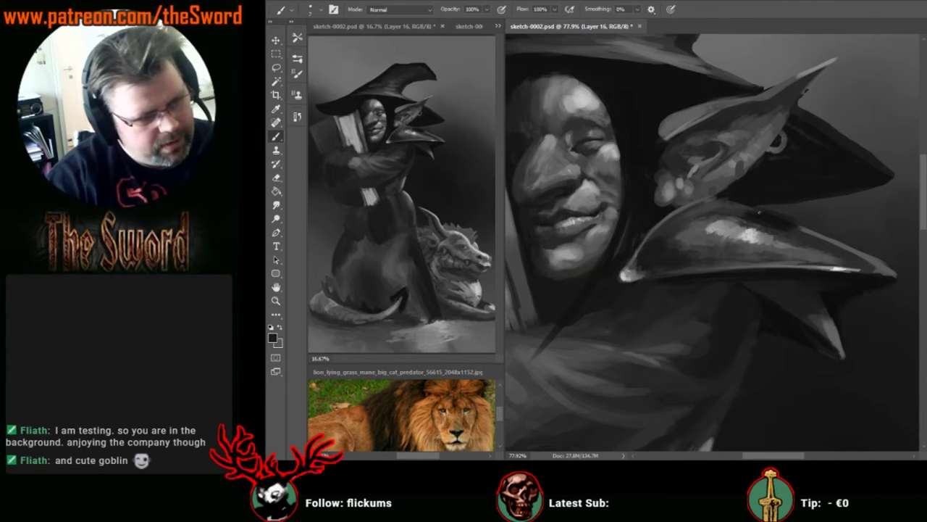
- Draw a curved path across the chin-side part of the collar, stroke it with the brush, and delete the path
{"action": "left_click", "coordinate": [276, 232]}
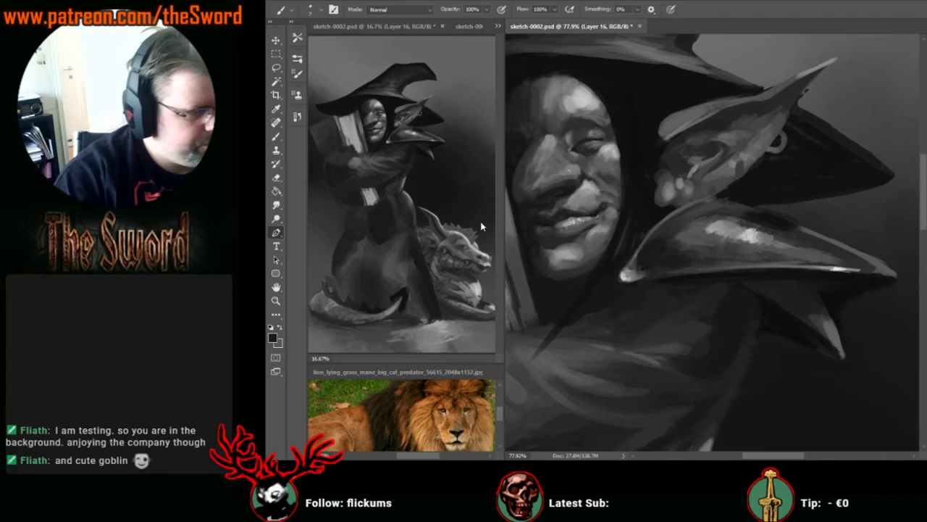
{"action": "left_click", "coordinate": [748, 207]}
{"action": "left_click_drag", "start_coordinate": [663, 276], "coordinate": [635, 342]}
{"action": "right_click", "coordinate": [762, 213]}
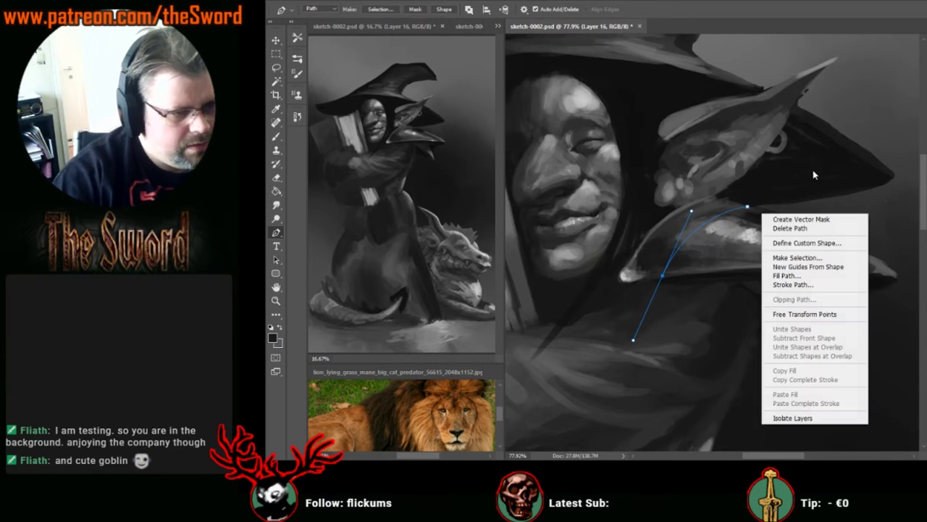
{"action": "left_click", "coordinate": [808, 286]}
{"action": "left_click", "coordinate": [753, 129]}
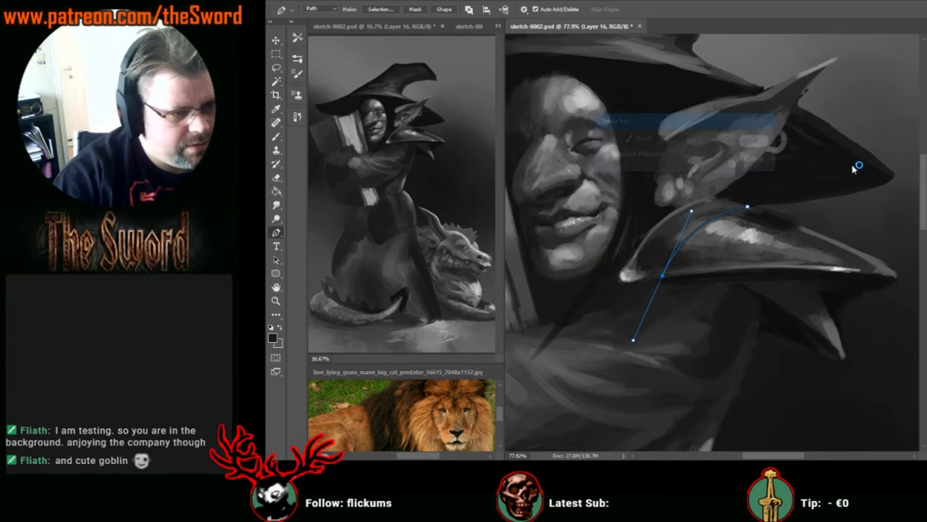
{"action": "right_click", "coordinate": [789, 214]}
{"action": "left_click", "coordinate": [823, 229]}
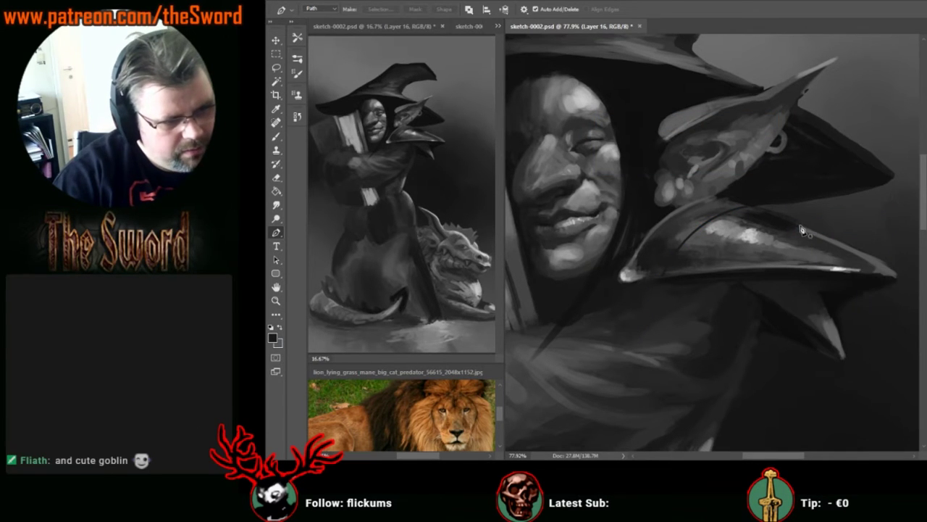
- Add a second curved seam across the collar's middle by stroking a pen path with the brush, and delete the path
{"action": "left_click_drag", "start_coordinate": [750, 270], "coordinate": [750, 301]}
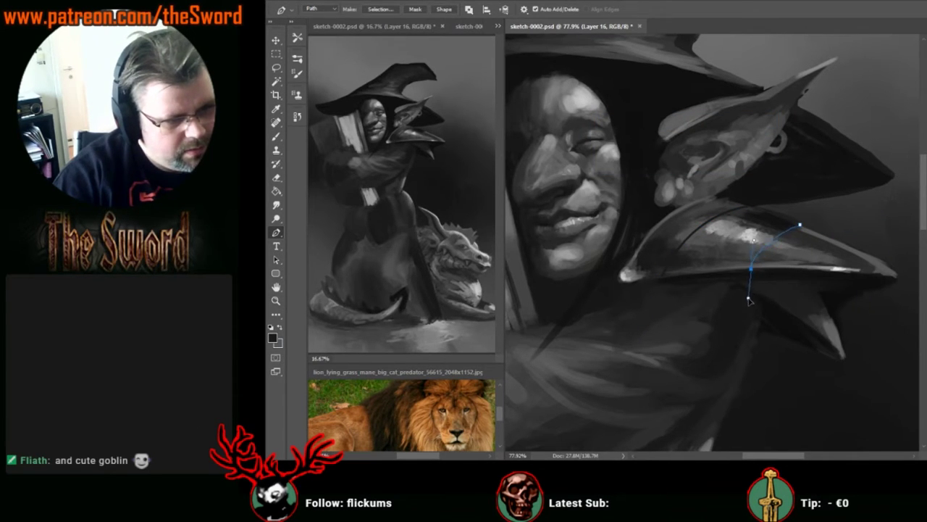
{"action": "right_click", "coordinate": [822, 211]}
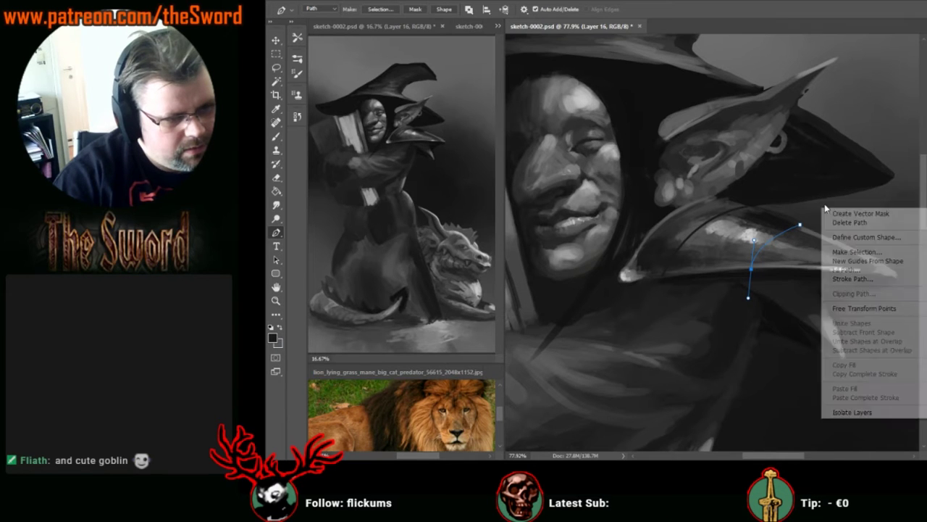
{"action": "left_click", "coordinate": [855, 283]}
{"action": "left_click", "coordinate": [757, 140]}
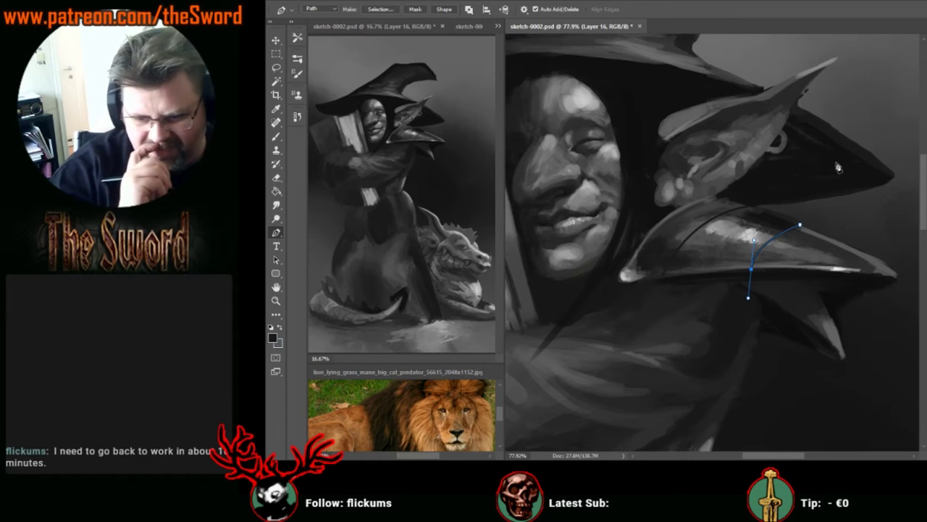
{"action": "right_click", "coordinate": [782, 180]}
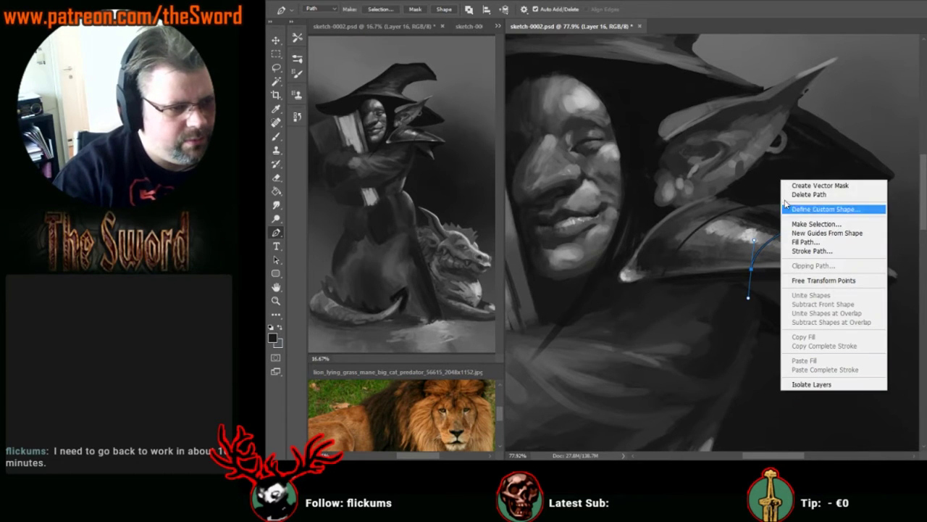
{"action": "left_click", "coordinate": [809, 194]}
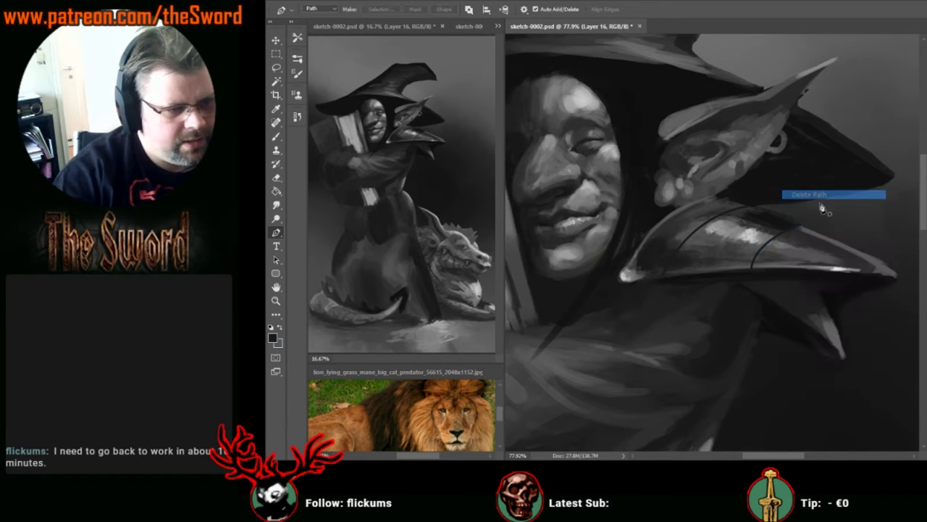
- Add a third short curved seam near the collar's outer tip by stroking a pen path with the brush, and delete the path
{"action": "left_click", "coordinate": [862, 252]}
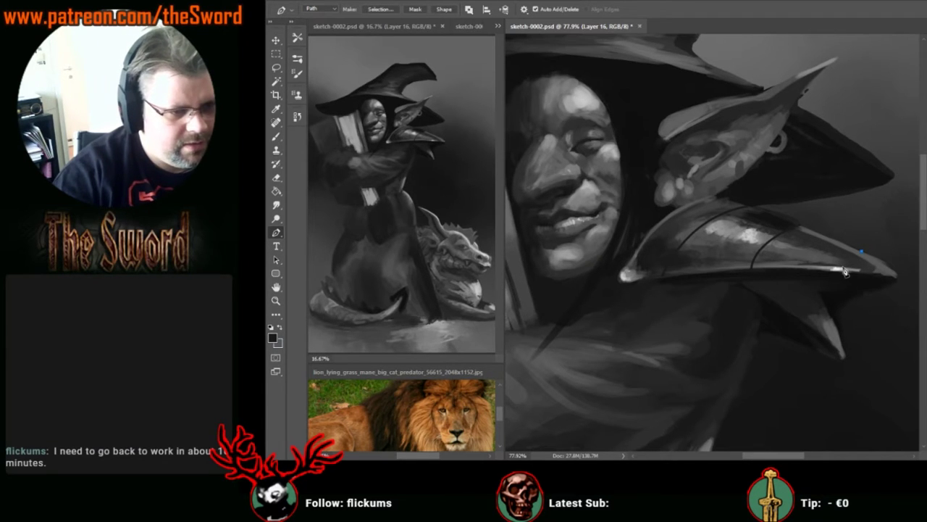
{"action": "left_click_drag", "start_coordinate": [832, 269], "coordinate": [821, 288]}
{"action": "right_click", "coordinate": [855, 202]}
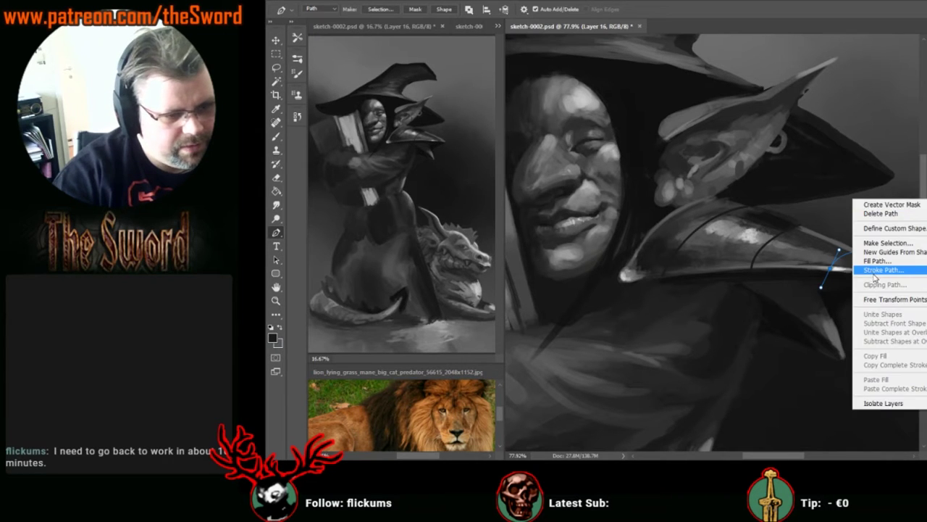
{"action": "left_click", "coordinate": [876, 270]}
{"action": "left_click", "coordinate": [760, 142]}
{"action": "right_click", "coordinate": [823, 196]}
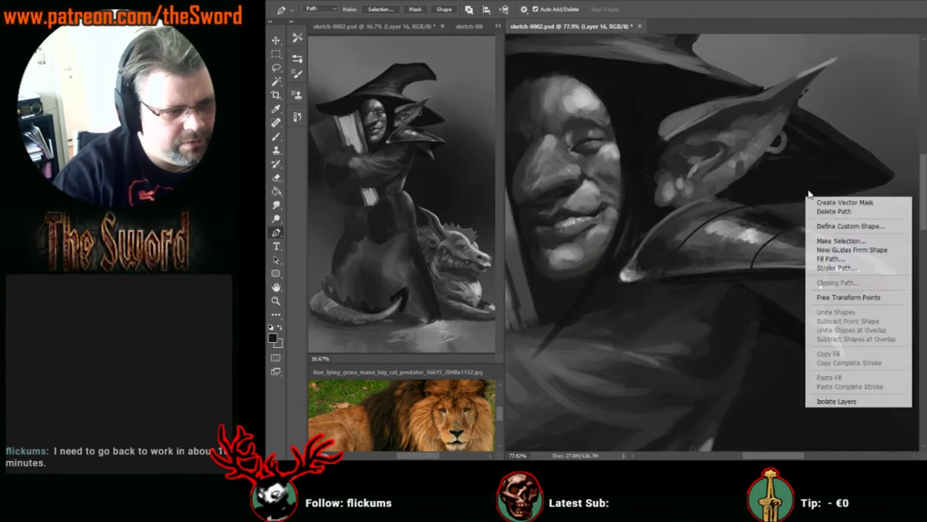
{"action": "left_click", "coordinate": [841, 266]}
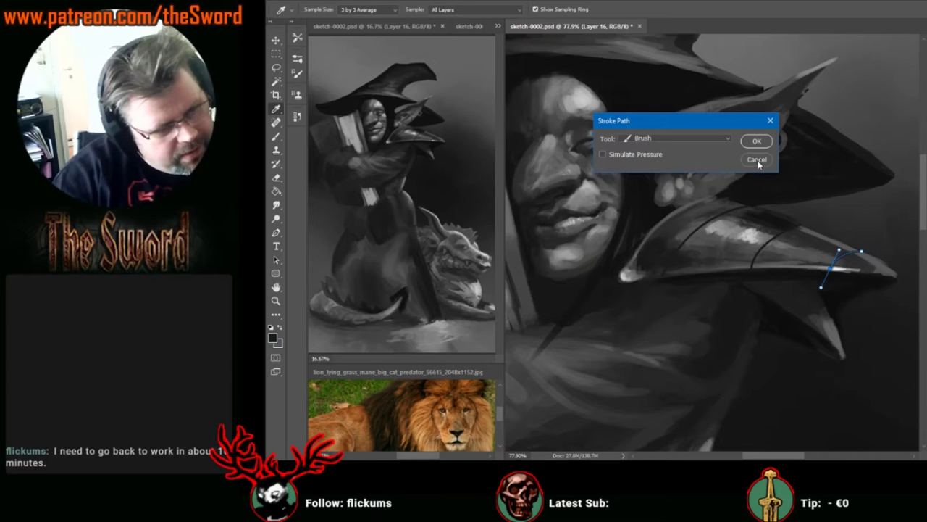
{"action": "left_click", "coordinate": [755, 159]}
{"action": "key", "text": "p"}
{"action": "right_click", "coordinate": [778, 173]}
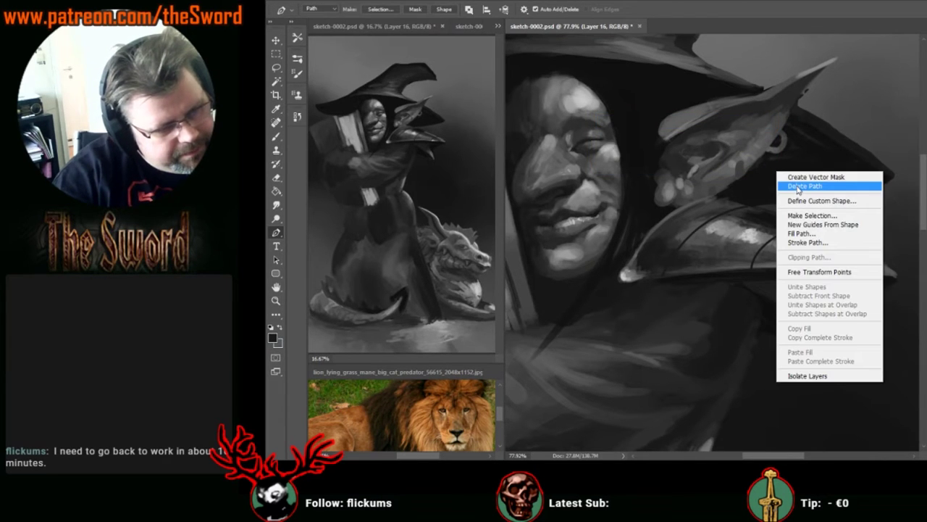
{"action": "left_click", "coordinate": [801, 186]}
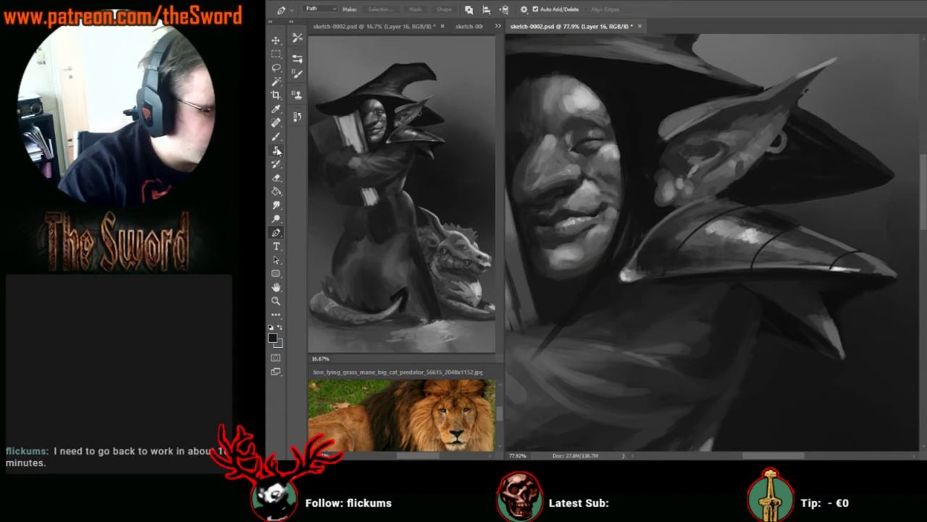
- Add a new layer and paint light highlights along the three dark collar seams with a 10 px brush, using greys sampled from the collar
{"action": "key", "text": "b"}
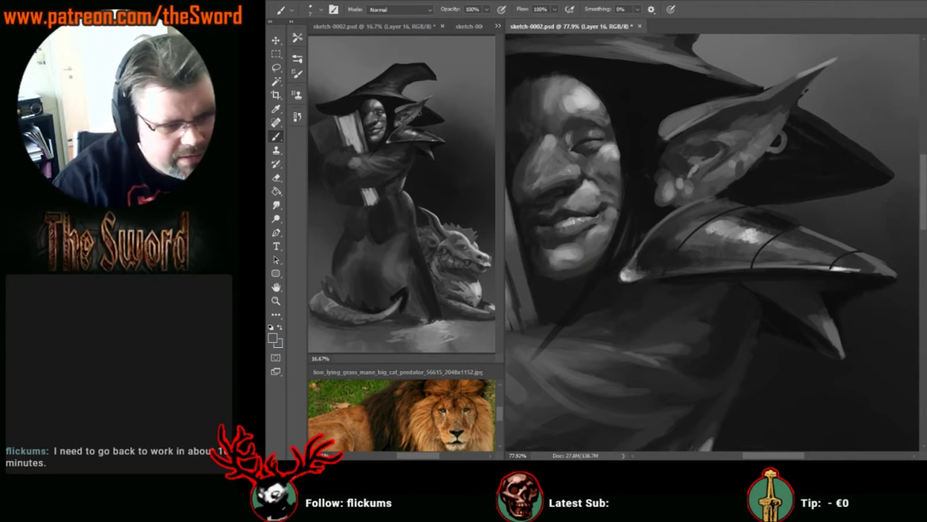
{"action": "key", "text": "bracketright"}
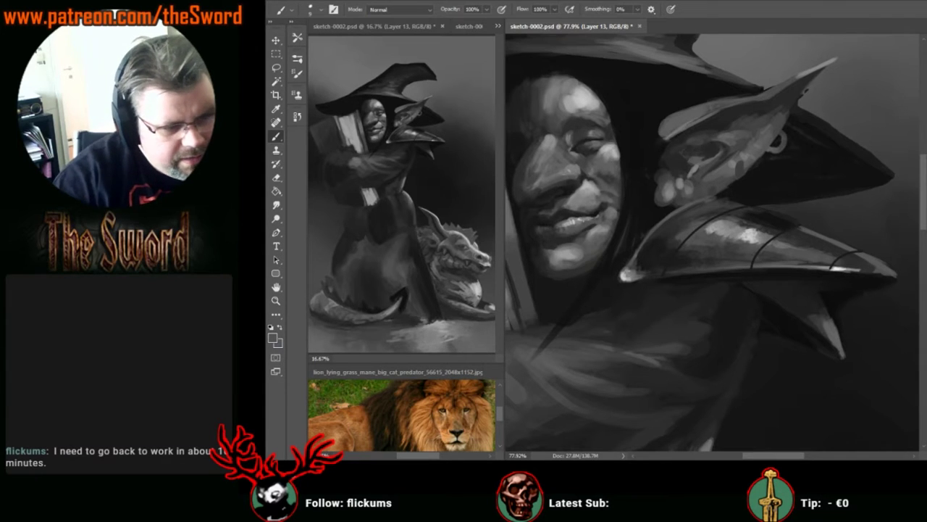
{"action": "key", "text": "ctrl+shift+alt+n"}
{"action": "key", "text": "bracketright"}
{"action": "key", "text": "bracketright"}
{"action": "key", "text": "bracketright"}
{"action": "key", "text": "bracketright"}
{"action": "key", "text": "bracketright"}
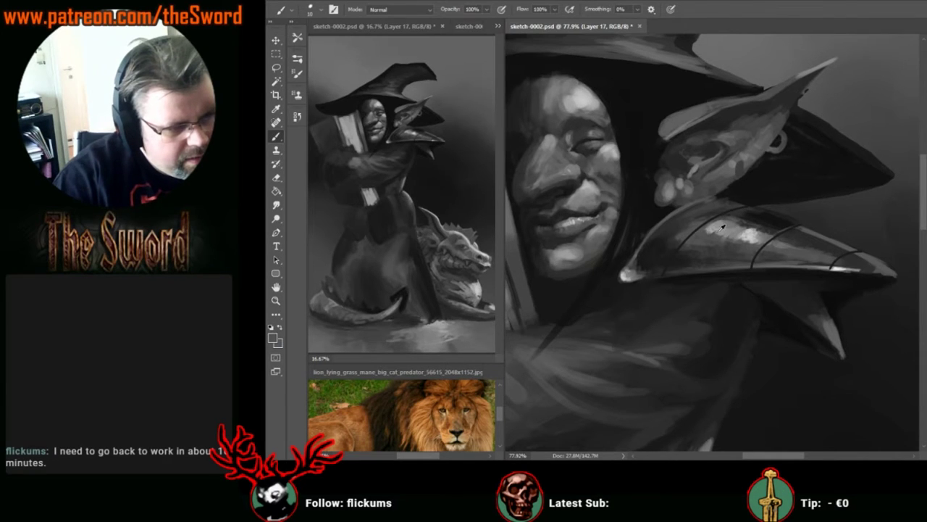
{"action": "left_click", "coordinate": [722, 228], "text": "alt"}
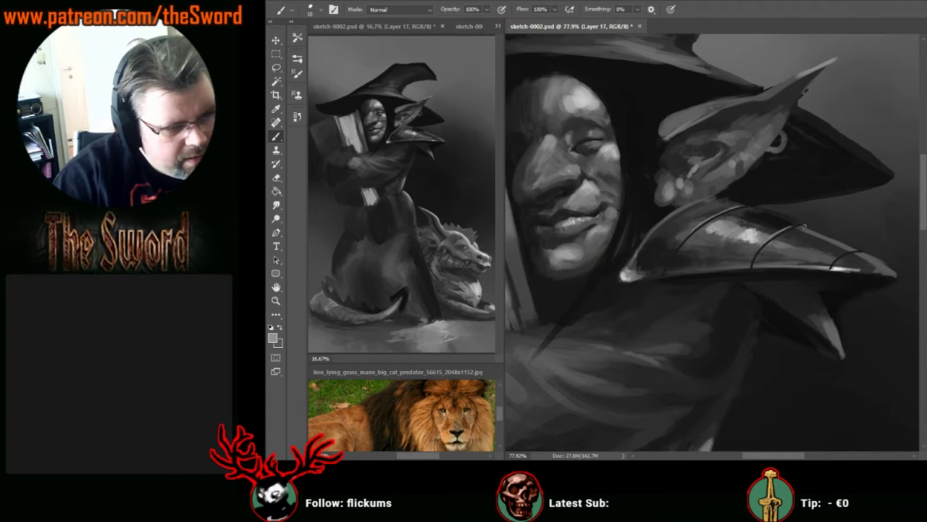
{"action": "left_click", "coordinate": [753, 232], "text": "alt"}
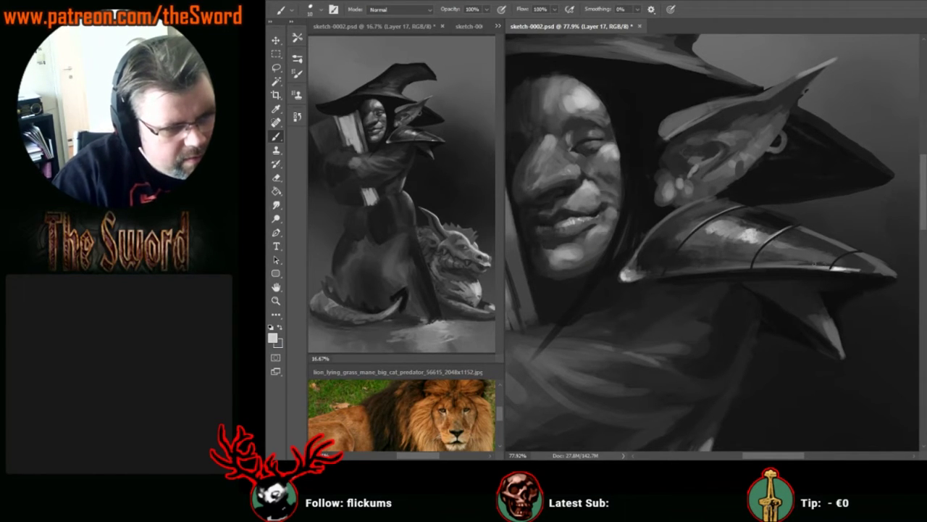
{"action": "left_click", "coordinate": [855, 257], "text": "alt"}
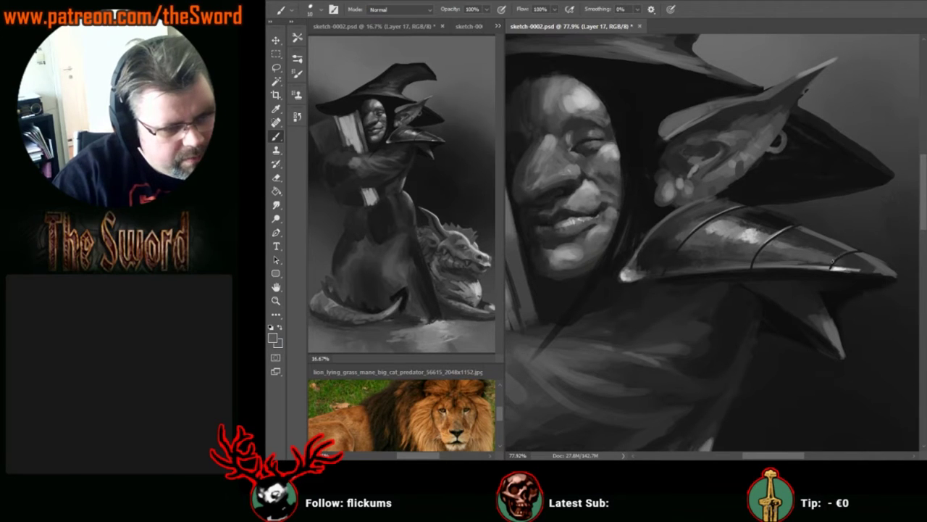
{"action": "left_click", "coordinate": [839, 269], "text": "alt"}
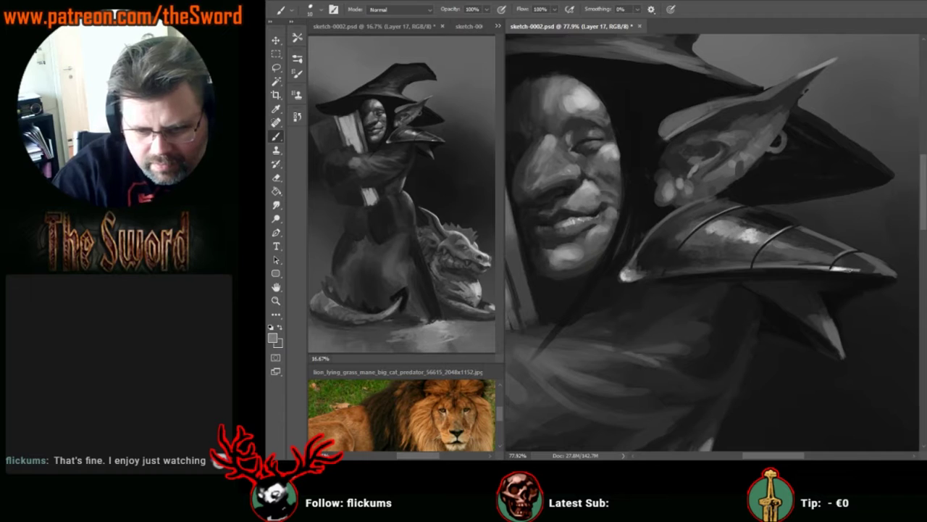
- Refine the collar's upper edge near the outer seam with sampled greys and paint near-white highlights on the collar's tip
{"action": "key", "text": "bracketright"}
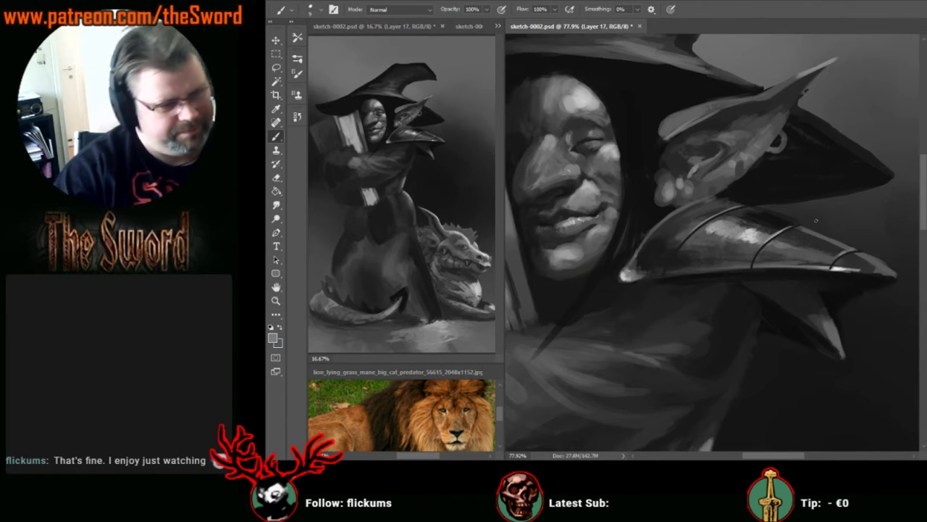
{"action": "left_click", "coordinate": [861, 255], "text": "alt"}
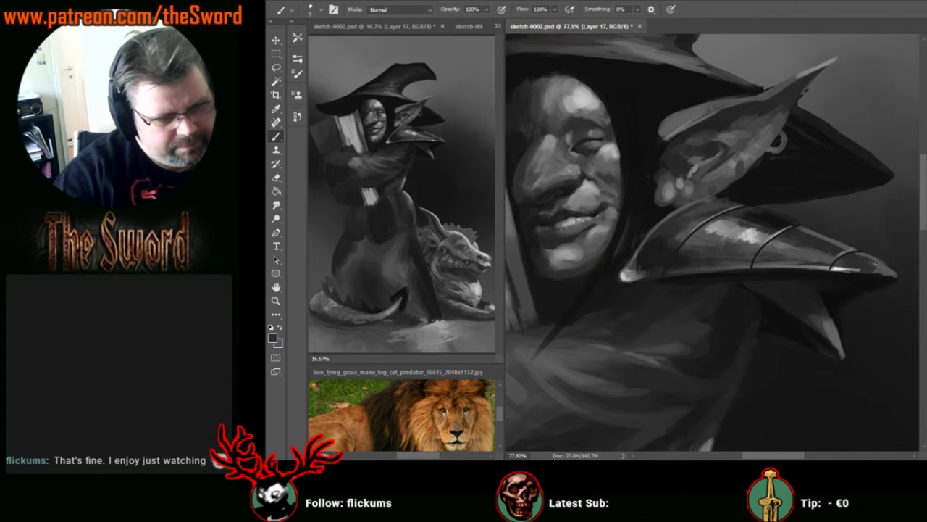
{"action": "left_click", "coordinate": [774, 258], "text": "alt"}
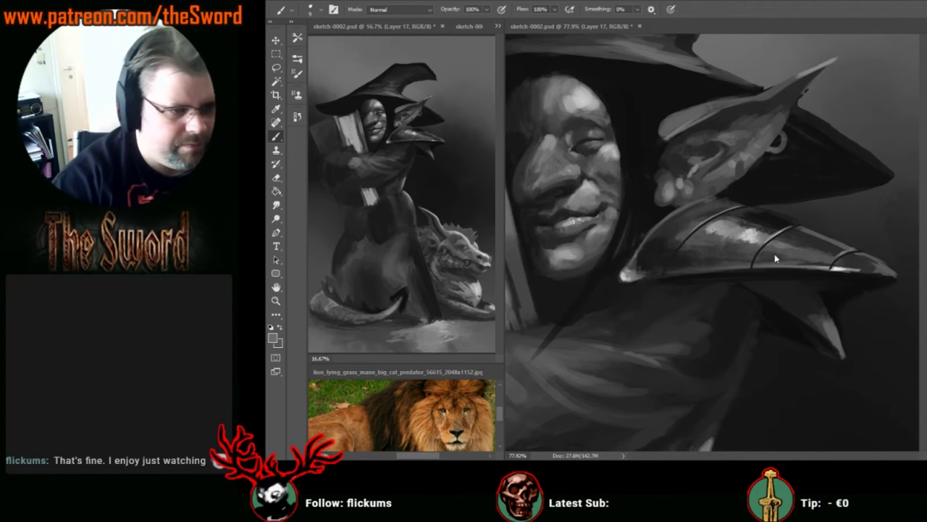
{"action": "left_click", "coordinate": [826, 237]}
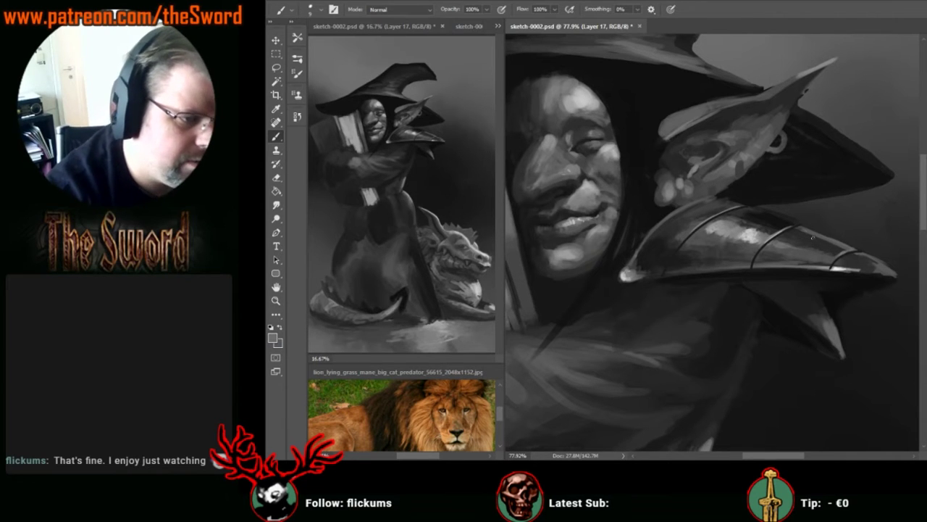
{"action": "left_click_drag", "start_coordinate": [861, 252], "coordinate": [882, 261]}
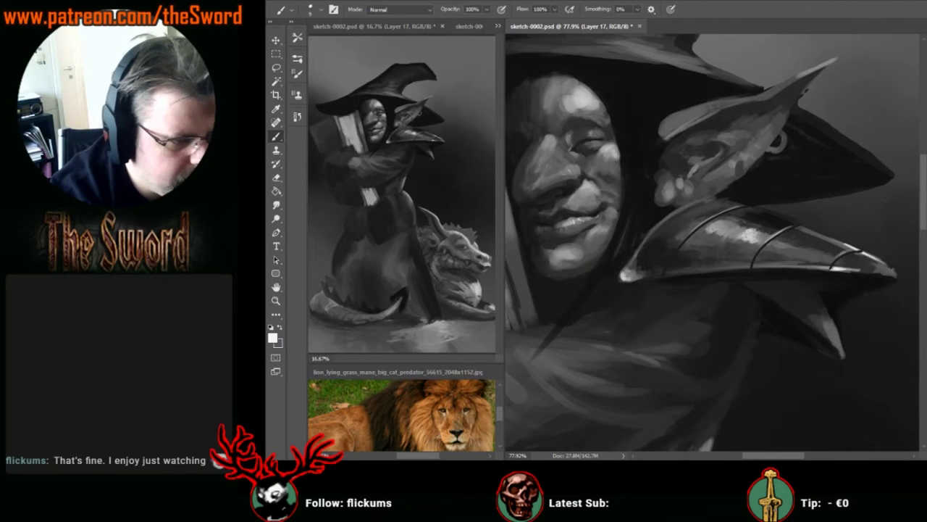
{"action": "left_click_drag", "start_coordinate": [861, 250], "coordinate": [893, 272]}
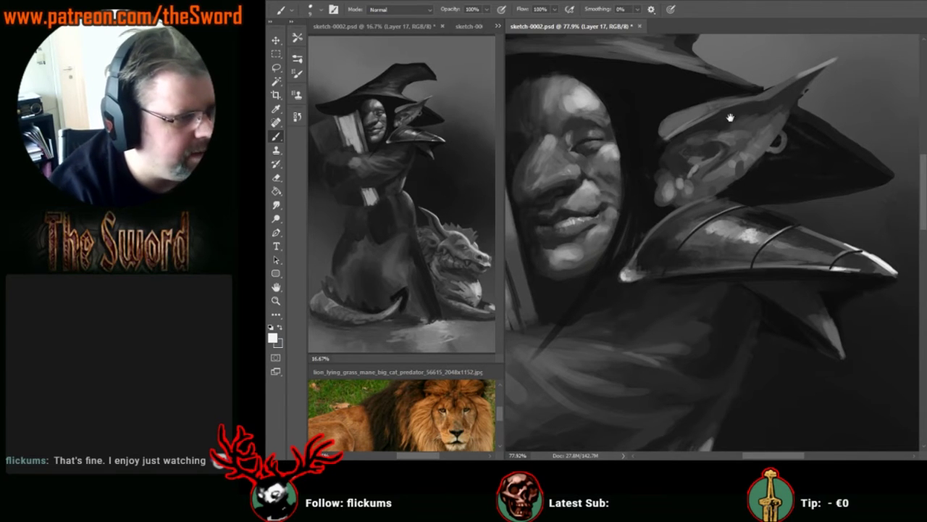
- Paint a light rim along the hat brim's upper edge behind the ear with a brush up to 20 px, toning its outer part darker
{"action": "left_click_drag", "start_coordinate": [790, 189], "coordinate": [677, 273]}
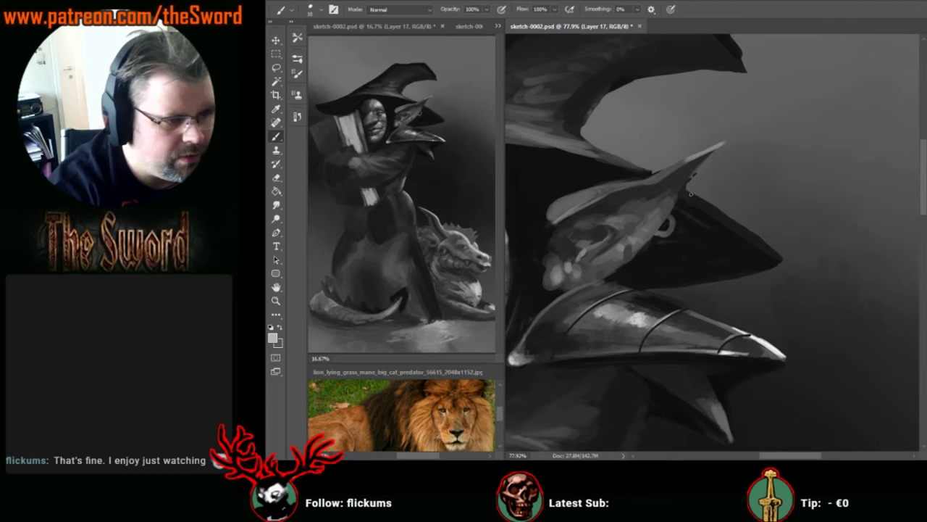
{"action": "left_click_drag", "start_coordinate": [690, 194], "coordinate": [768, 246]}
{"action": "key", "text": "bracketright"}
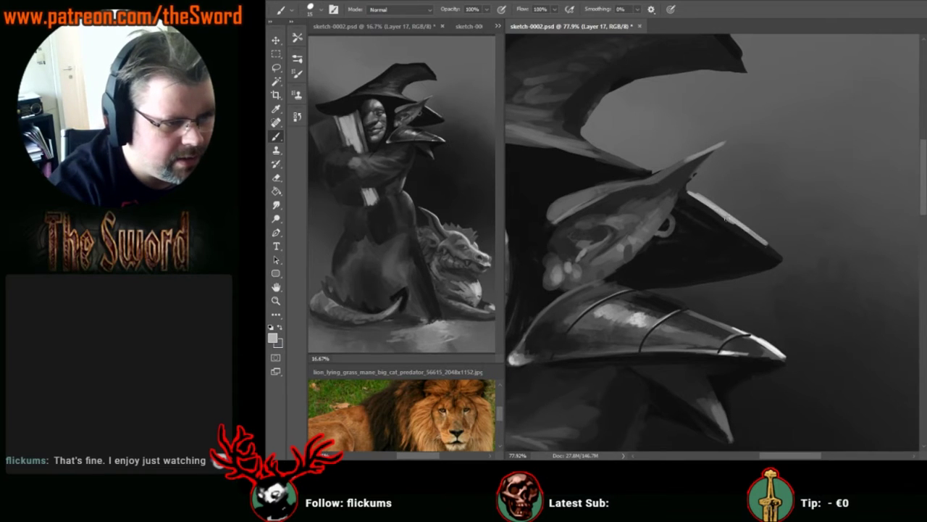
{"action": "left_click_drag", "start_coordinate": [727, 218], "coordinate": [781, 257]}
{"action": "key", "text": "bracketright"}
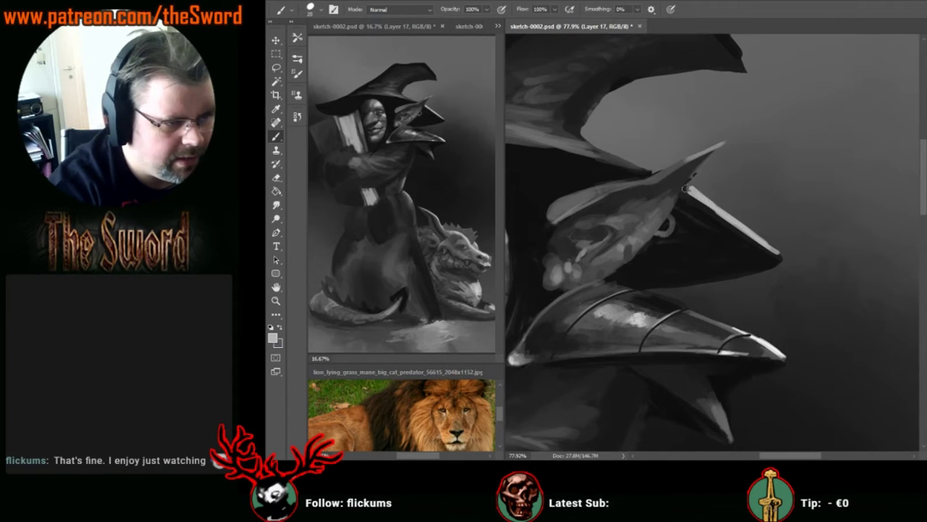
{"action": "left_click_drag", "start_coordinate": [688, 190], "coordinate": [723, 215]}
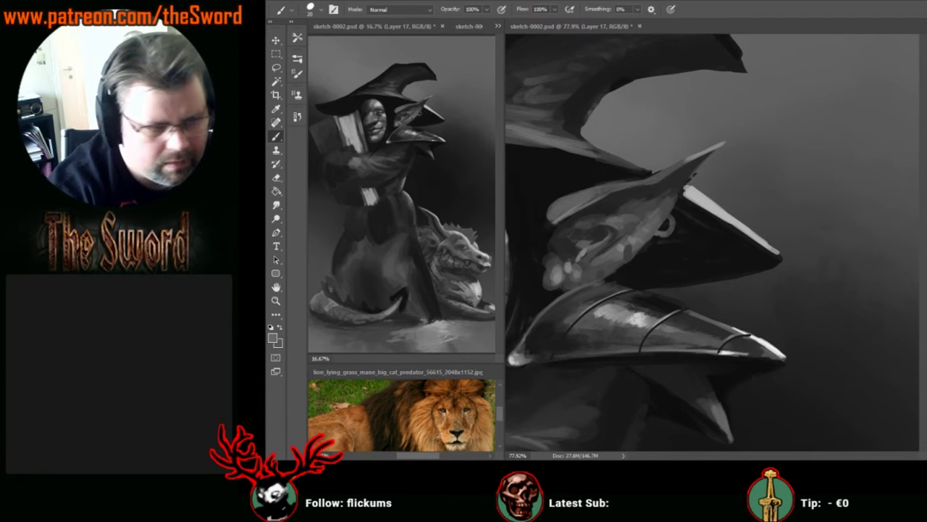
{"action": "left_click_drag", "start_coordinate": [724, 216], "coordinate": [778, 254]}
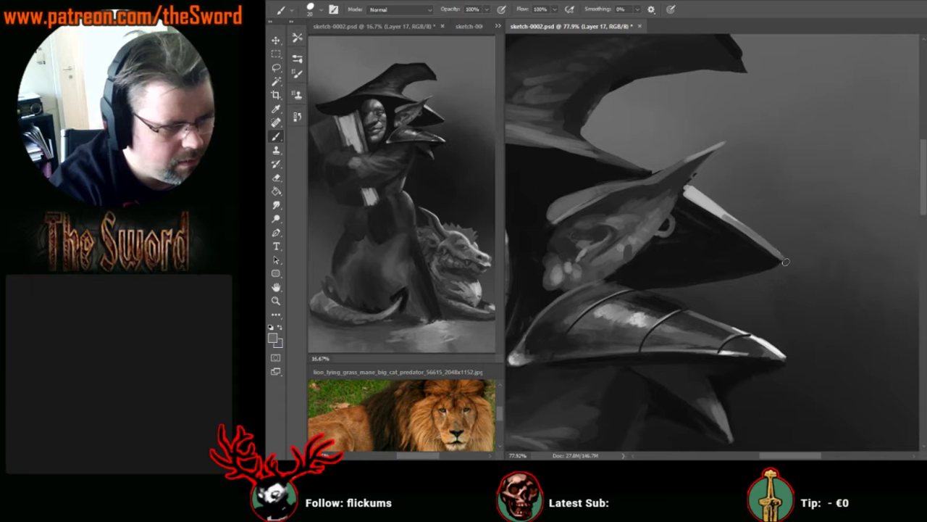
{"action": "left_click_drag", "start_coordinate": [721, 217], "coordinate": [708, 208]}
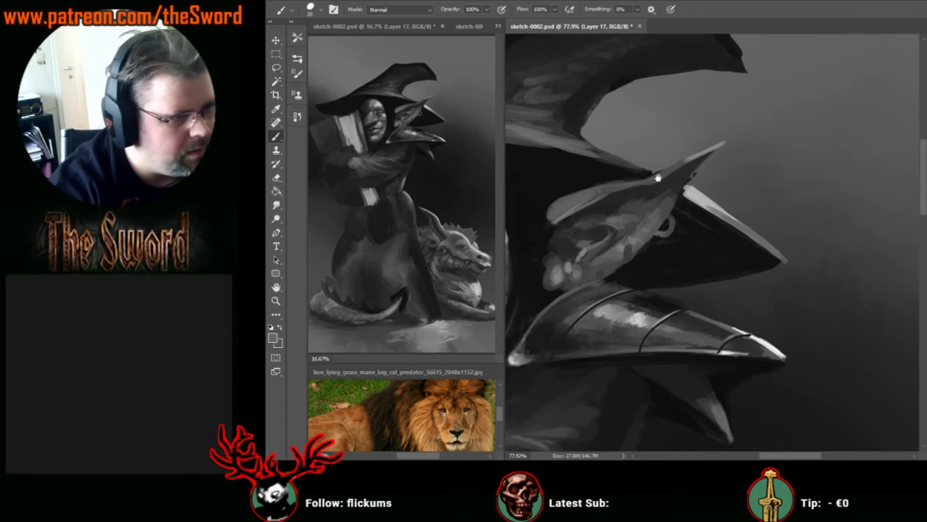
- Paint a light rim along the hat brim's upper edge in front of the ear, building it up with a 20 px brush
{"action": "mouse_move", "coordinate": [636, 125]}
{"action": "left_mouse_down"}
{"action": "mouse_move", "coordinate": [809, 186]}
{"action": "mouse_move", "coordinate": [802, 181]}
{"action": "left_mouse_up"}
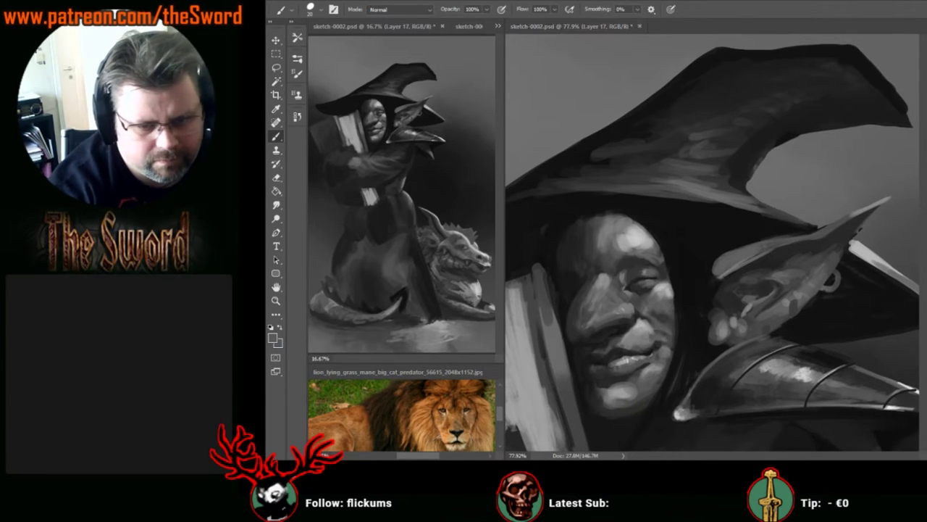
{"action": "left_click_drag", "start_coordinate": [764, 211], "coordinate": [816, 227]}
{"action": "left_click_drag", "start_coordinate": [762, 205], "coordinate": [817, 227]}
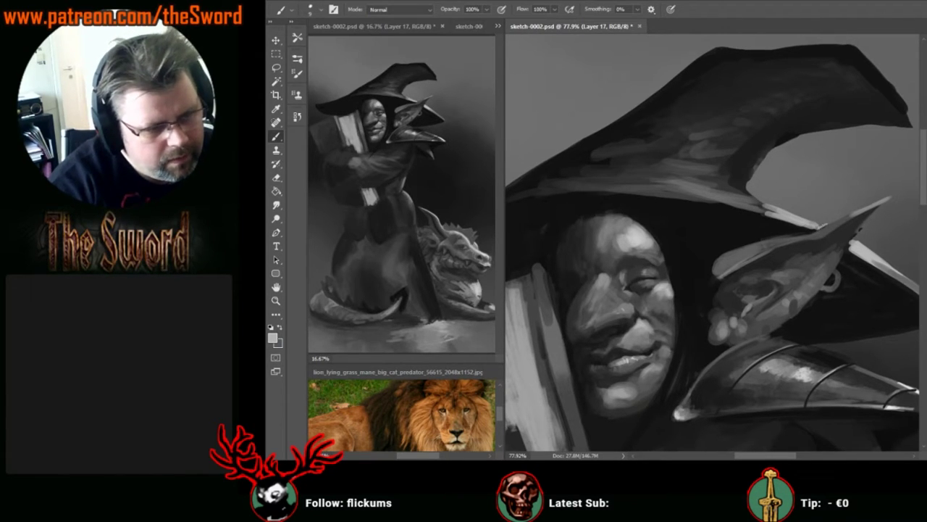
{"action": "key", "text": "bracketright"}
{"action": "key", "text": "bracketright"}
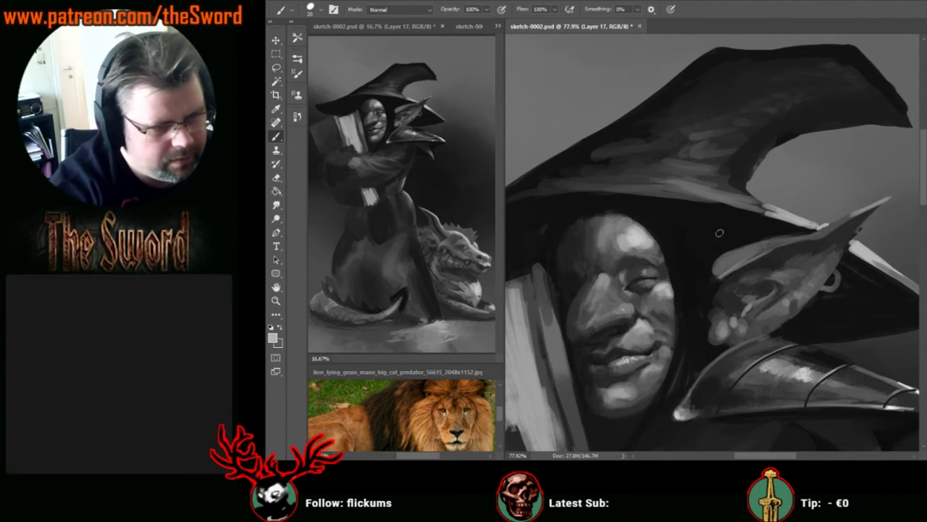
{"action": "mouse_move", "coordinate": [766, 206]}
{"action": "left_mouse_down"}
{"action": "mouse_move", "coordinate": [818, 224]}
{"action": "mouse_move", "coordinate": [741, 190]}
{"action": "mouse_move", "coordinate": [759, 205]}
{"action": "mouse_move", "coordinate": [736, 186]}
{"action": "mouse_move", "coordinate": [788, 210]}
{"action": "left_mouse_up"}
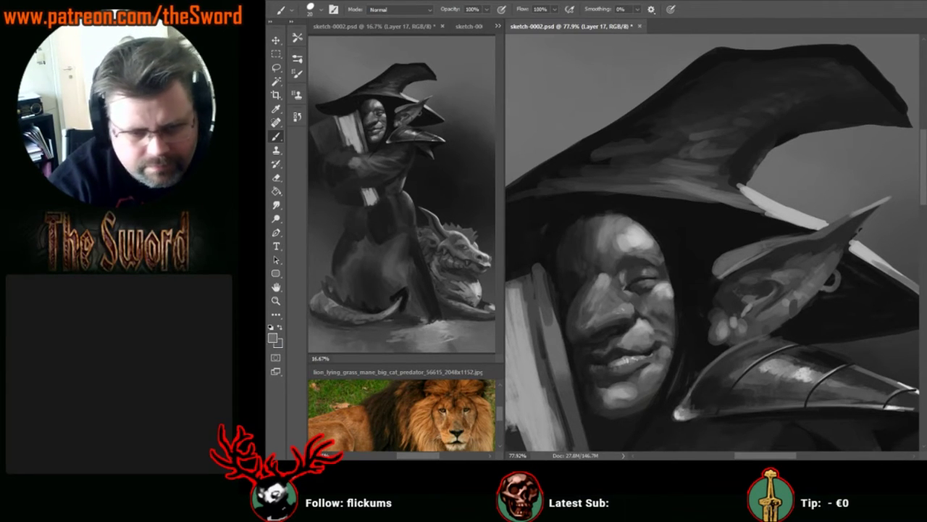
- Blend the light brim rim into the base of the hat's crown with grey strokes, enlarging the brush to 60 px
{"action": "key", "text": "bracketright"}
{"action": "key", "text": "bracketright"}
{"action": "key", "text": "bracketright"}
{"action": "key", "text": "bracketright"}
{"action": "key", "text": "bracketright"}
{"action": "mouse_move", "coordinate": [739, 183]}
{"action": "left_mouse_down"}
{"action": "mouse_move", "coordinate": [758, 208]}
{"action": "mouse_move", "coordinate": [751, 205]}
{"action": "mouse_move", "coordinate": [775, 210]}
{"action": "mouse_move", "coordinate": [768, 207]}
{"action": "left_mouse_up"}
{"action": "key", "text": "bracketright"}
{"action": "key", "text": "bracketright"}
{"action": "key", "text": "bracketright"}
{"action": "key", "text": "bracketright"}
{"action": "left_click_drag", "start_coordinate": [727, 178], "coordinate": [736, 195]}
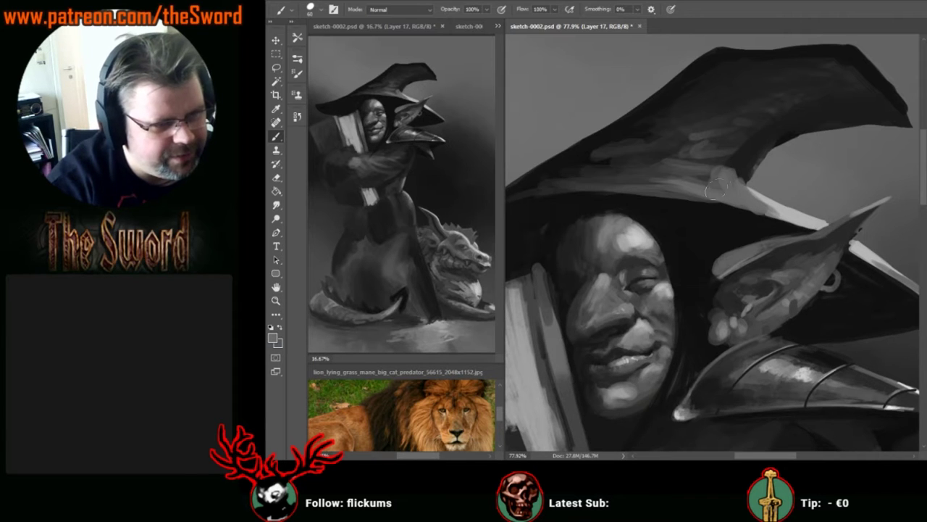
- Paint darker grey over the base of the hat's crown above the brim, enlarging the brush from 35 to 90 px
{"action": "key", "text": "bracketleft"}
{"action": "key", "text": "bracketleft"}
{"action": "key", "text": "bracketleft"}
{"action": "key", "text": "bracketleft"}
{"action": "key", "text": "bracketleft"}
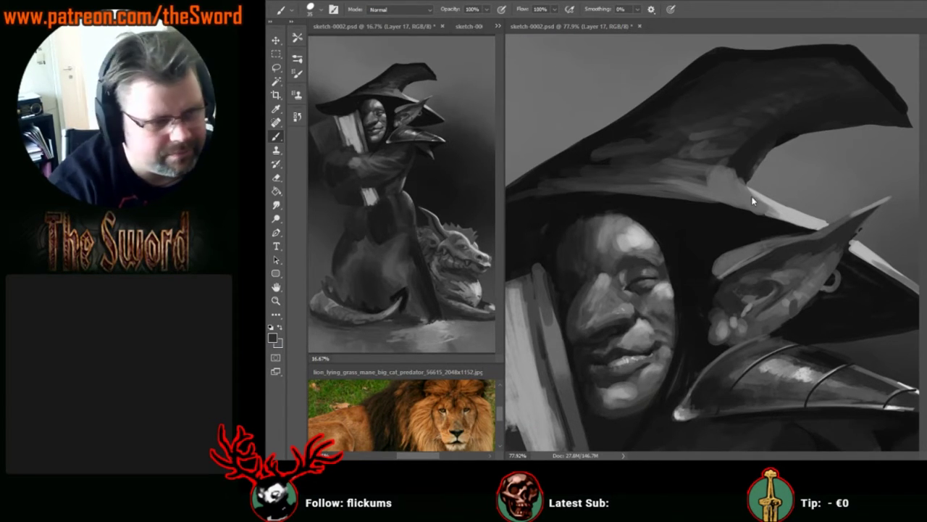
{"action": "mouse_move", "coordinate": [738, 190]}
{"action": "left_mouse_down"}
{"action": "mouse_move", "coordinate": [737, 151]}
{"action": "mouse_move", "coordinate": [736, 182]}
{"action": "mouse_move", "coordinate": [728, 161]}
{"action": "mouse_move", "coordinate": [718, 175]}
{"action": "mouse_move", "coordinate": [767, 105]}
{"action": "mouse_move", "coordinate": [718, 159]}
{"action": "mouse_move", "coordinate": [705, 151]}
{"action": "mouse_move", "coordinate": [705, 176]}
{"action": "left_mouse_up"}
{"action": "key", "text": "bracketright"}
{"action": "key", "text": "bracketright"}
{"action": "key", "text": "bracketright"}
{"action": "key", "text": "bracketright"}
{"action": "key", "text": "bracketright"}
{"action": "key", "text": "bracketright"}
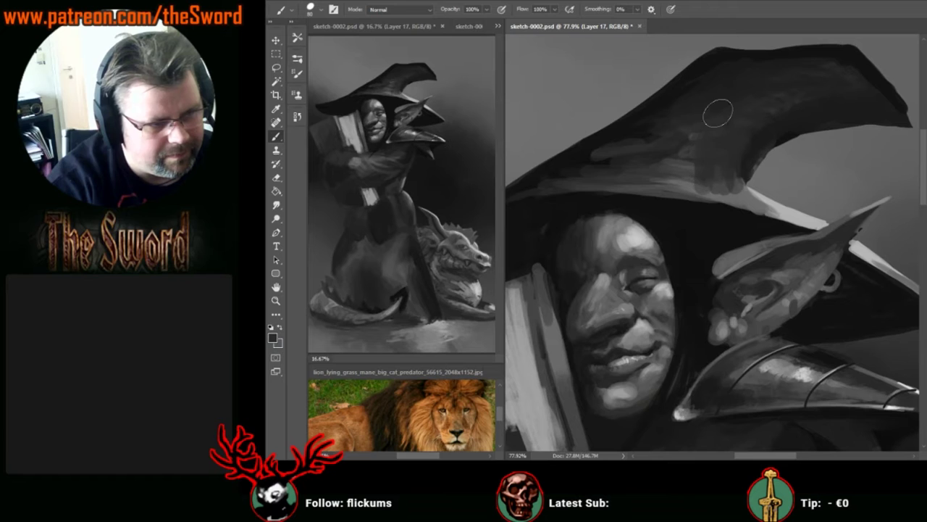
{"action": "key", "text": "]"}
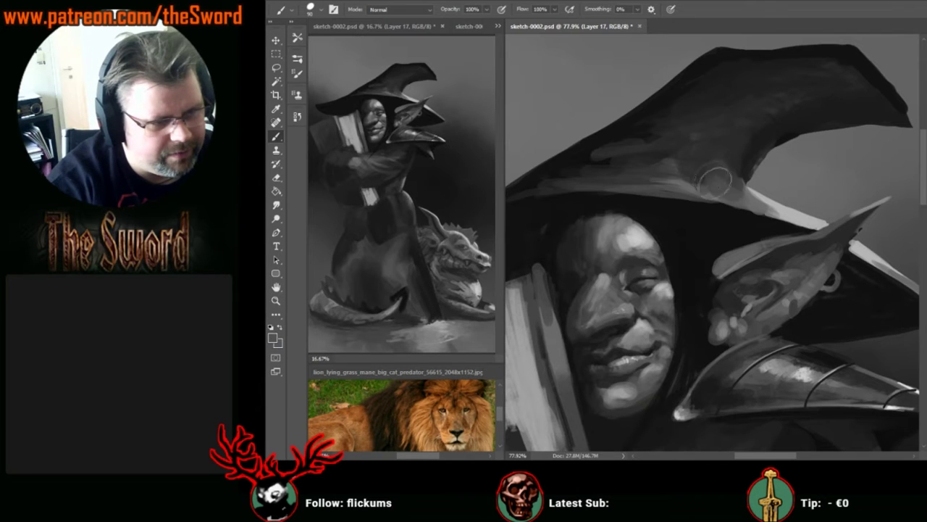
- Smooth the shading along the hat brim towards the light rim with mid-grey strokes from a 40 px brush
{"action": "key", "text": "bracketleft"}
{"action": "key", "text": "bracketleft"}
{"action": "key", "text": "bracketleft"}
{"action": "key", "text": "bracketleft"}
{"action": "key", "text": "bracketleft"}
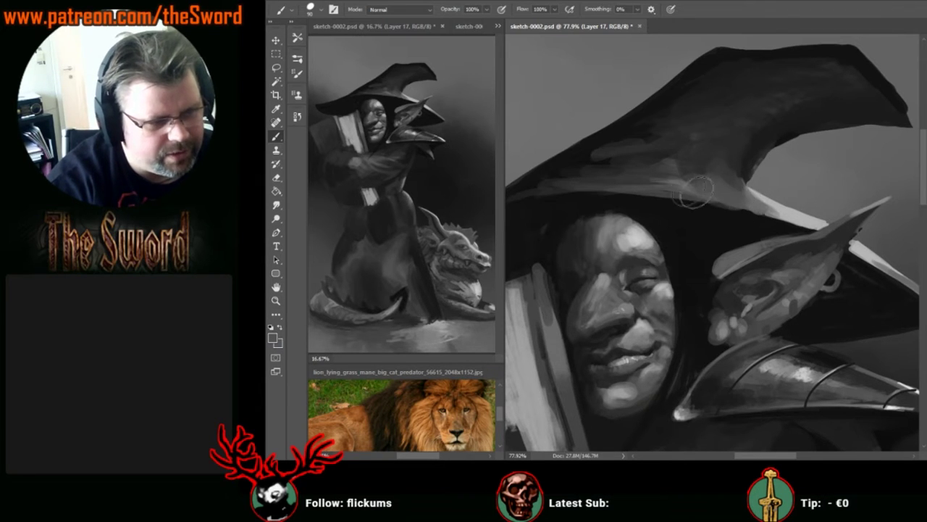
{"action": "left_click_drag", "start_coordinate": [683, 197], "coordinate": [778, 216]}
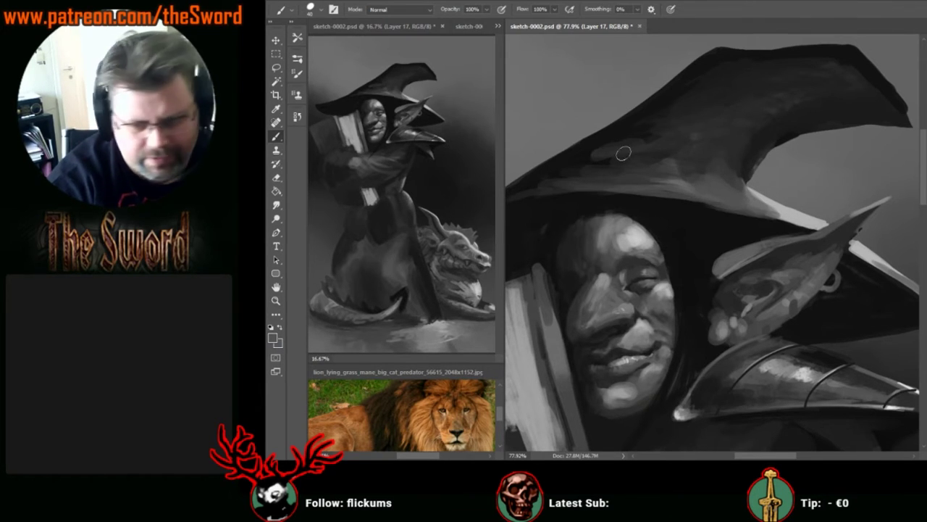
- Darken and tidy the hat brim's lower edge above the face with a dark 25 px brush
{"action": "key", "text": "bracketleft"}
{"action": "key", "text": "bracketleft"}
{"action": "key", "text": "bracketleft"}
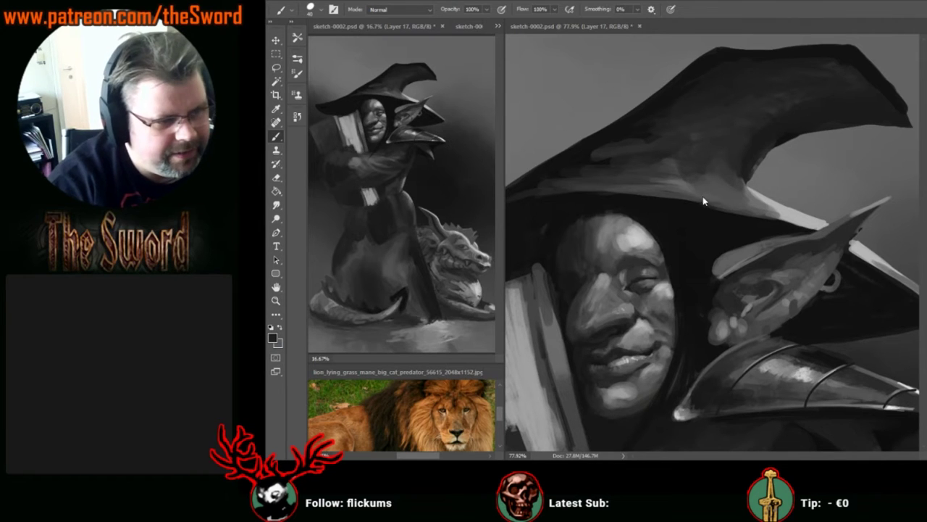
{"action": "left_click_drag", "start_coordinate": [753, 217], "coordinate": [674, 199]}
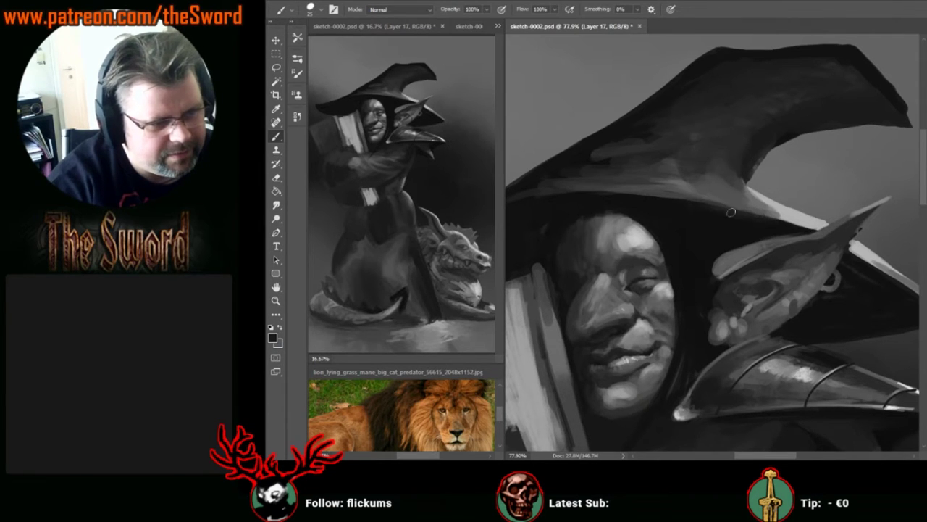
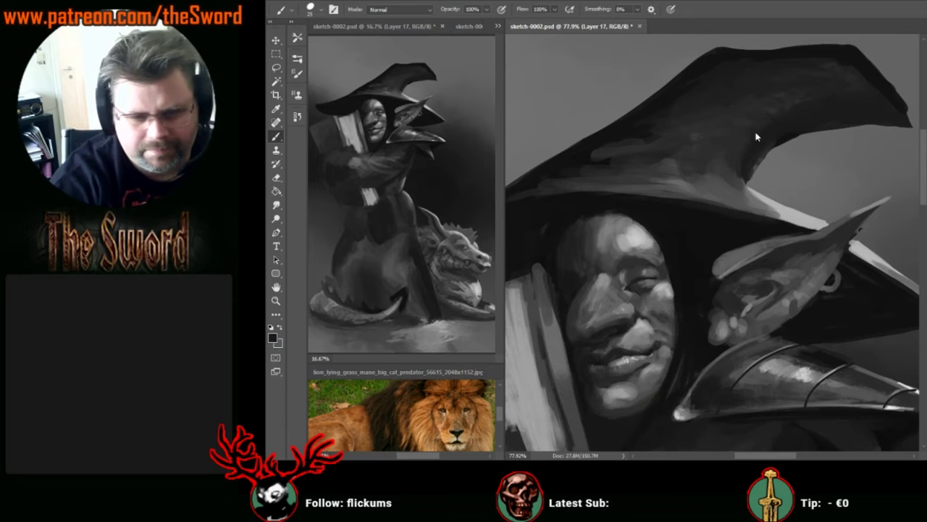
- Sample a grey from the base of the hat's crown and paint soft lighter shading up the crown with a 90 px brush
{"action": "left_click", "coordinate": [726, 168], "text": "alt"}
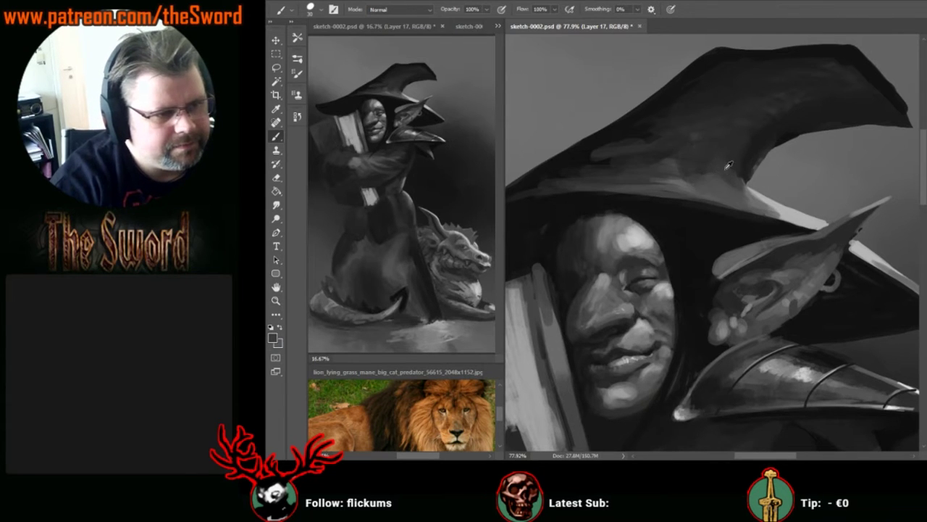
{"action": "key", "text": "bracketright"}
{"action": "key", "text": "bracketright"}
{"action": "key", "text": "bracketright"}
{"action": "key", "text": "bracketright"}
{"action": "key", "text": "bracketright"}
{"action": "key", "text": "bracketright"}
{"action": "key", "text": "bracketright"}
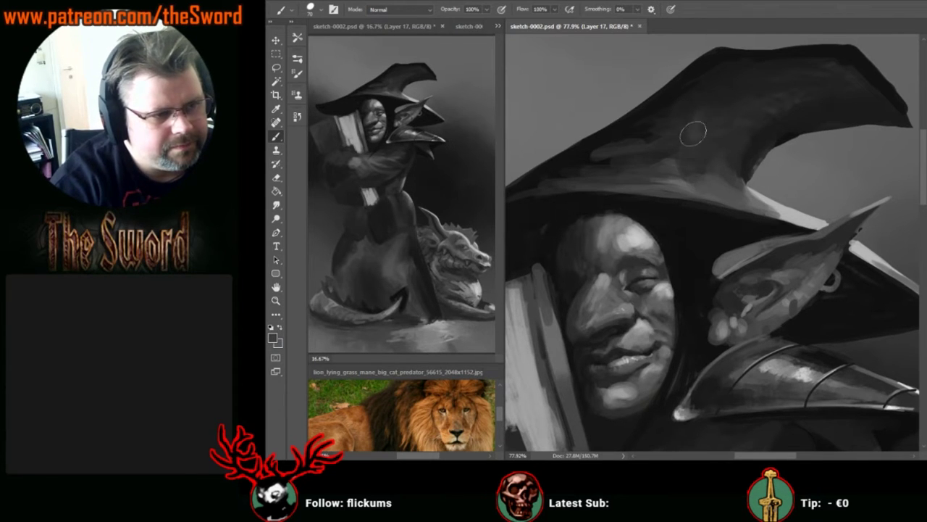
{"action": "key", "text": "bracketright"}
{"action": "key", "text": "bracketright"}
{"action": "key", "text": "bracketright"}
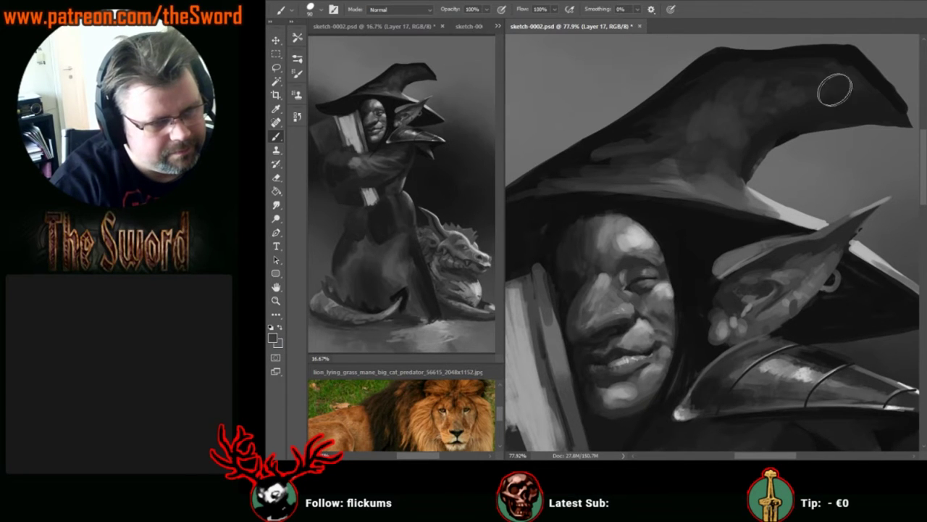
- Paint a thin light rim up the inner curve of the hat's crown and blend sampled grey beside it with small brushes
{"action": "key", "text": "bracketleft"}
{"action": "key", "text": "bracketleft"}
{"action": "key", "text": "bracketleft"}
{"action": "mouse_move", "coordinate": [793, 175]}
{"action": "left_mouse_down"}
{"action": "mouse_move", "coordinate": [749, 187]}
{"action": "mouse_move", "coordinate": [641, 182]}
{"action": "left_mouse_up"}
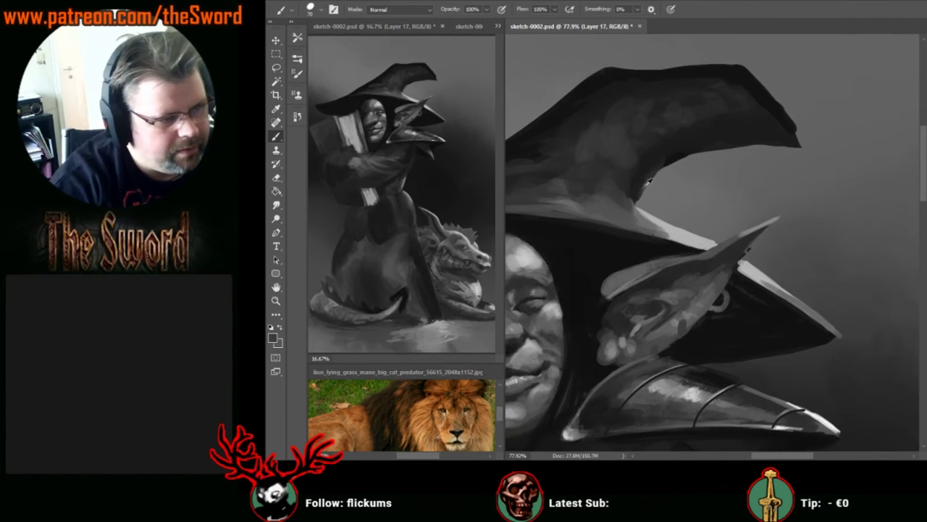
{"action": "key", "text": "bracketleft"}
{"action": "key", "text": "bracketleft"}
{"action": "key", "text": "bracketleft"}
{"action": "key", "text": "bracketleft"}
{"action": "key", "text": "bracketleft"}
{"action": "key", "text": "bracketleft"}
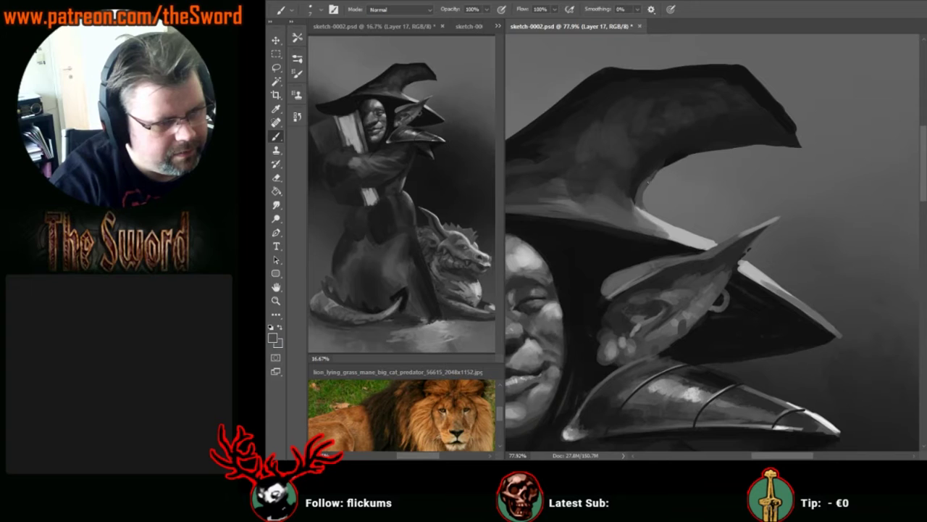
{"action": "left_click", "coordinate": [661, 217], "text": "alt"}
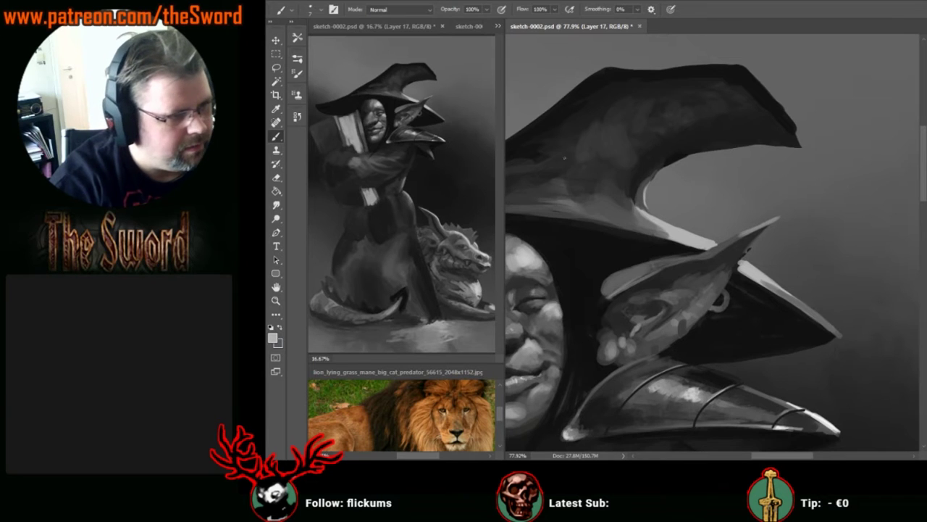
{"action": "left_click", "coordinate": [632, 196], "text": "alt"}
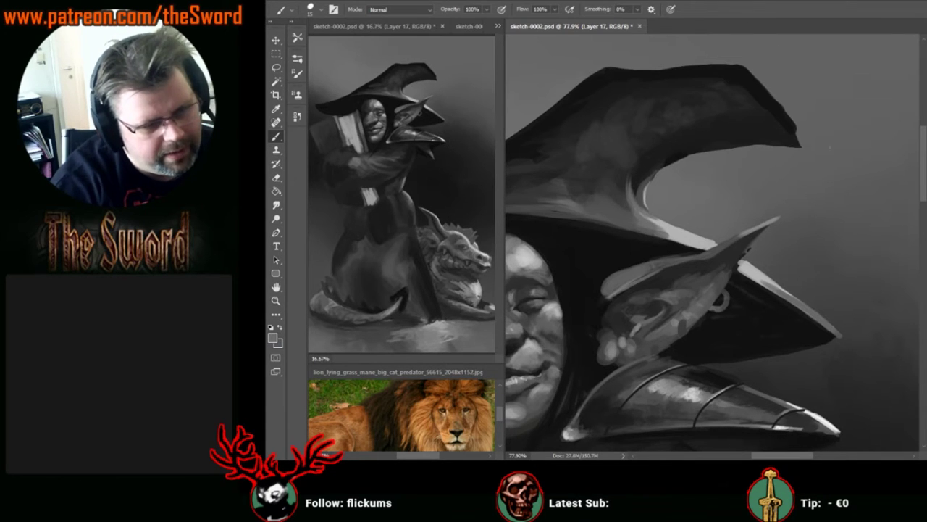
- Paint a light rim highlight down the outer edge of the hat's drooping tip with a 35 px brush
{"action": "key", "text": "bracketright"}
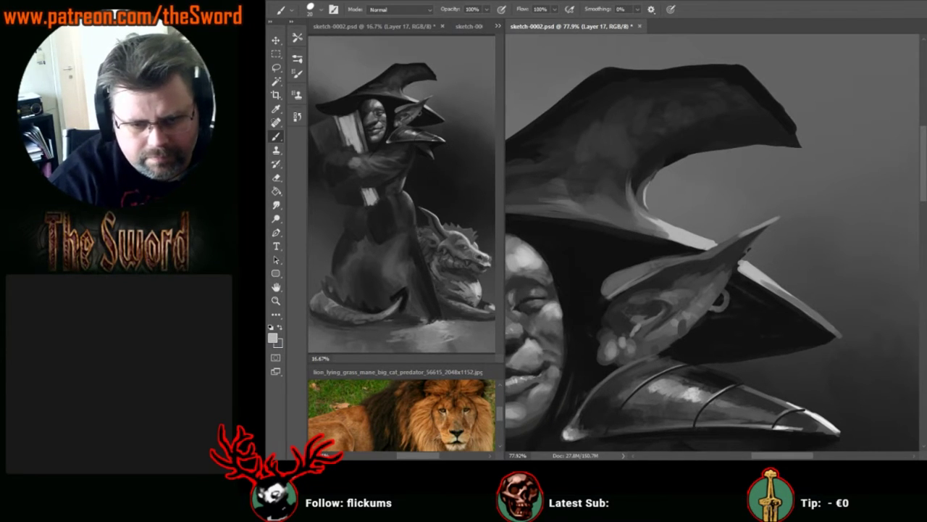
{"action": "key", "text": "bracketright"}
{"action": "key", "text": "bracketright"}
{"action": "key", "text": "bracketright"}
{"action": "mouse_move", "coordinate": [743, 70]}
{"action": "left_mouse_down"}
{"action": "mouse_move", "coordinate": [783, 117]}
{"action": "mouse_move", "coordinate": [766, 87]}
{"action": "mouse_move", "coordinate": [810, 153]}
{"action": "left_mouse_up"}
{"action": "key", "text": "bracketleft"}
{"action": "key", "text": "bracketleft"}
{"action": "key", "text": "bracketright"}
{"action": "key", "text": "bracketright"}
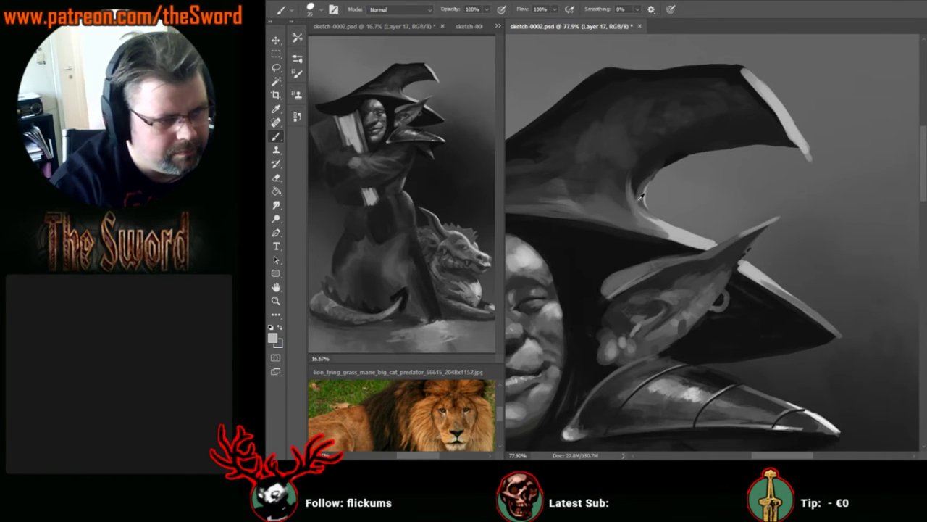
- Sample a mid-grey near the crown's base and paint it inside the tip's light rim with a 50 px brush
{"action": "left_click", "coordinate": [635, 221], "text": "alt"}
{"action": "key", "text": "bracketright"}
{"action": "key", "text": "bracketright"}
{"action": "key", "text": "bracketright"}
{"action": "left_click_drag", "start_coordinate": [748, 86], "coordinate": [782, 122]}
{"action": "key", "text": "bracketright"}
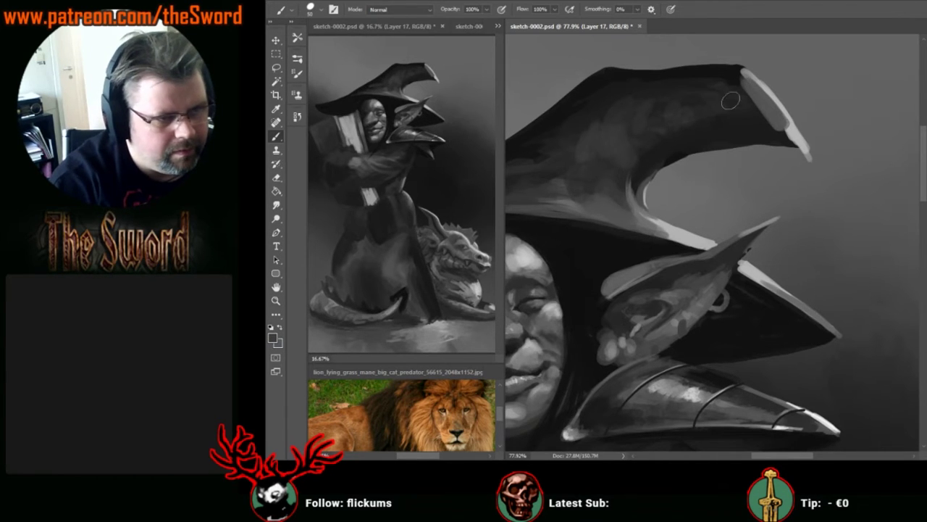
{"action": "mouse_move", "coordinate": [735, 78]}
{"action": "left_mouse_down"}
{"action": "mouse_move", "coordinate": [781, 133]}
{"action": "mouse_move", "coordinate": [744, 125]}
{"action": "mouse_move", "coordinate": [780, 141]}
{"action": "left_mouse_up"}
{"action": "key", "text": "bracketleft"}
- Sample a darker grey from the crown and darken the underside of the hat's tip with 45 and 35 px brushes
{"action": "left_click", "coordinate": [604, 166], "text": "alt"}
{"action": "key", "text": "bracketright"}
{"action": "key", "text": "bracketright"}
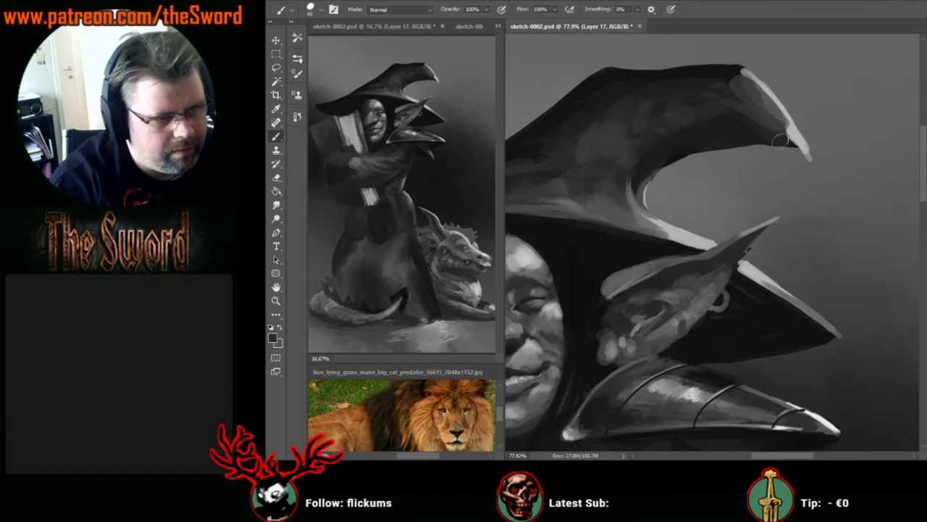
{"action": "key", "text": "bracketleft"}
{"action": "key", "text": "bracketleft"}
{"action": "key", "text": "bracketleft"}
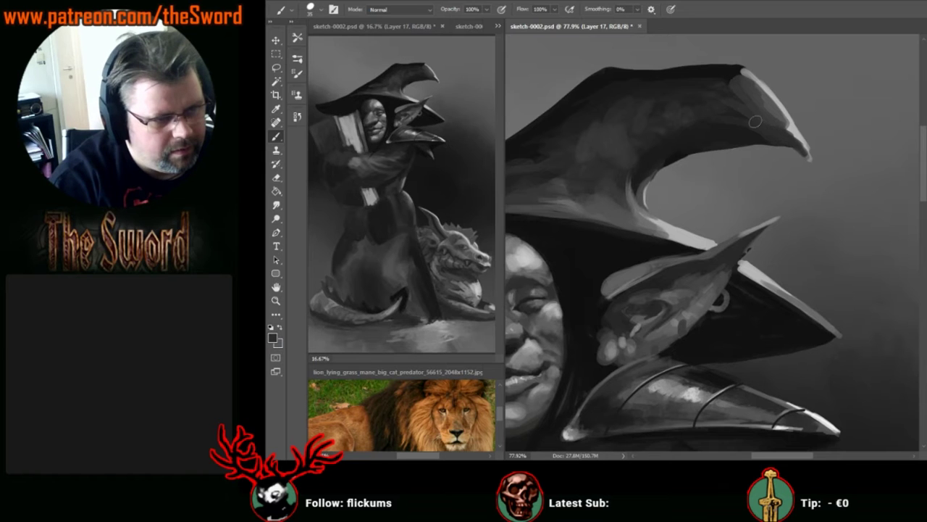
- Blend dark grey shading across the hat's bent crown, enlarging the brush to 80 px and reducing it to 45 px
{"action": "key", "text": "bracketright"}
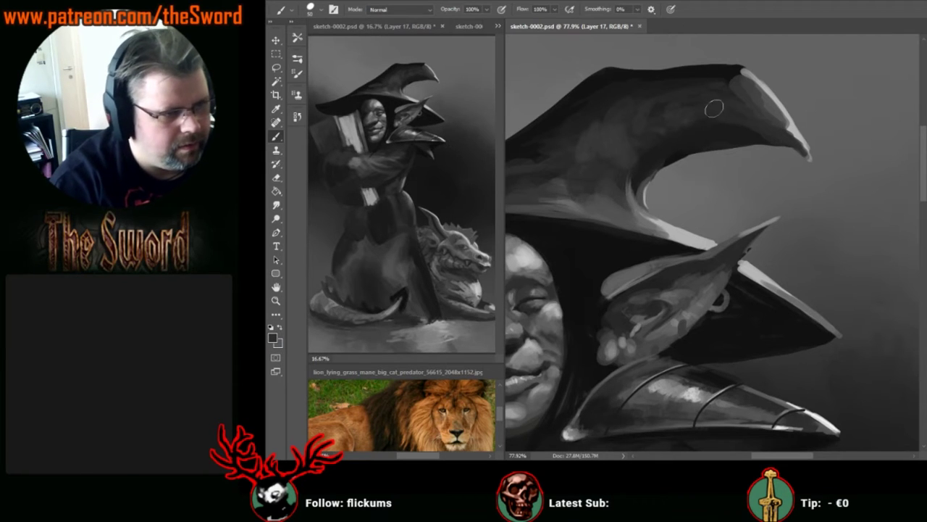
{"action": "key", "text": "bracketright"}
{"action": "key", "text": "bracketright"}
{"action": "left_click_drag", "start_coordinate": [649, 154], "coordinate": [744, 176]}
{"action": "key", "text": "bracketright"}
{"action": "key", "text": "bracketright"}
{"action": "left_click_drag", "start_coordinate": [625, 186], "coordinate": [595, 200]}
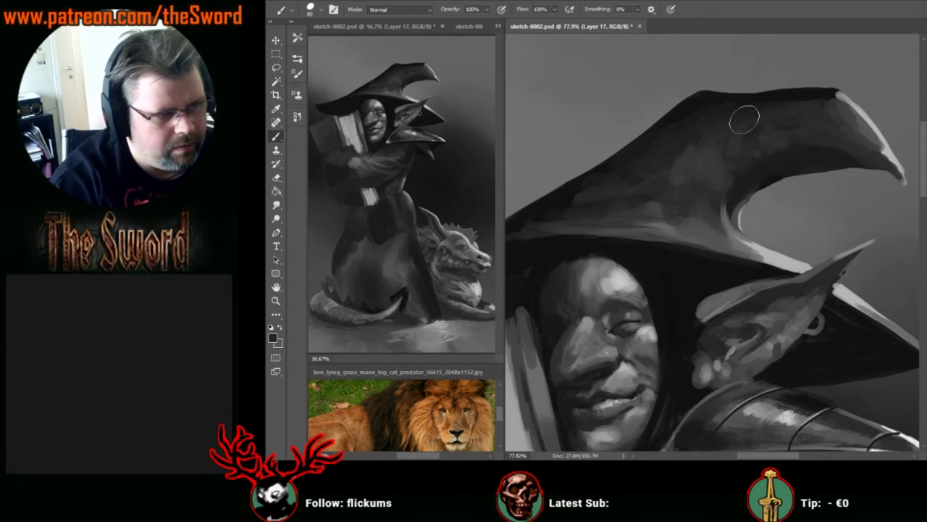
{"action": "key", "text": "bracketleft"}
{"action": "key", "text": "bracketleft"}
{"action": "key", "text": "bracketleft"}
{"action": "key", "text": "bracketleft"}
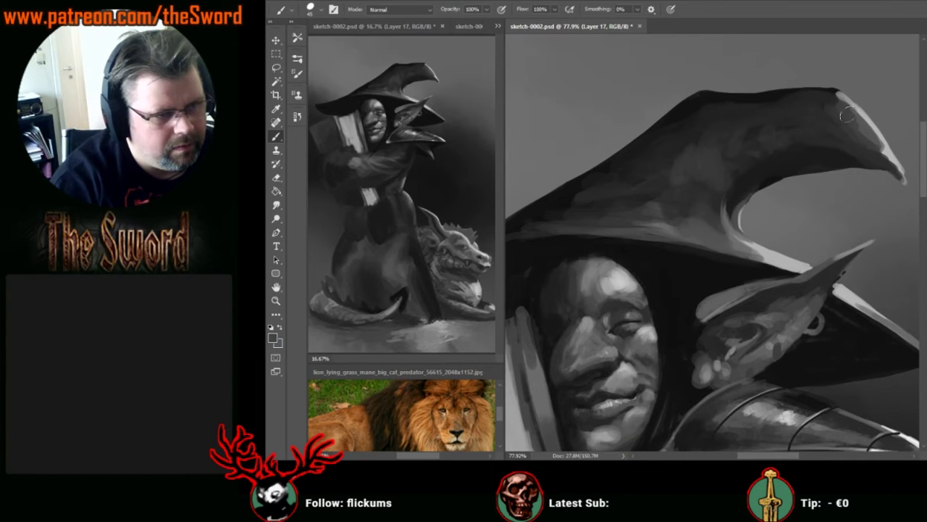
- Reshape the upper outline between the hat's tip and the crown's bend with dark strokes from 30 and 20 px brushes
{"action": "key", "text": "bracketleft"}
{"action": "key", "text": "bracketleft"}
{"action": "key", "text": "bracketleft"}
{"action": "key", "text": "bracketright"}
{"action": "key", "text": "bracketright"}
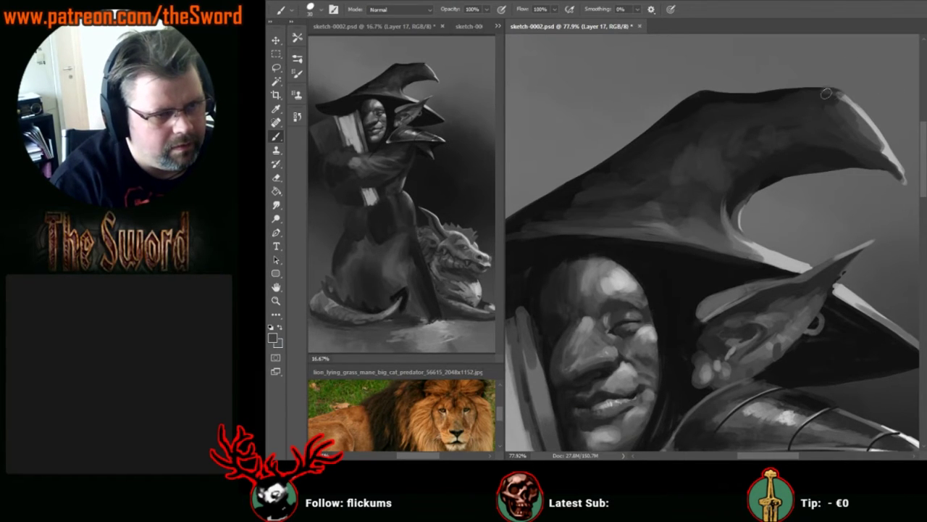
{"action": "mouse_move", "coordinate": [830, 91]}
{"action": "left_mouse_down"}
{"action": "mouse_move", "coordinate": [793, 98]}
{"action": "mouse_move", "coordinate": [845, 101]}
{"action": "mouse_move", "coordinate": [787, 95]}
{"action": "mouse_move", "coordinate": [794, 114]}
{"action": "mouse_move", "coordinate": [831, 109]}
{"action": "mouse_move", "coordinate": [831, 100]}
{"action": "mouse_move", "coordinate": [771, 100]}
{"action": "mouse_move", "coordinate": [781, 94]}
{"action": "mouse_move", "coordinate": [817, 95]}
{"action": "mouse_move", "coordinate": [736, 104]}
{"action": "mouse_move", "coordinate": [822, 93]}
{"action": "mouse_move", "coordinate": [730, 97]}
{"action": "left_mouse_up"}
{"action": "left_click", "coordinate": [829, 102], "text": "alt"}
{"action": "key", "text": "bracketright"}
{"action": "key", "text": "bracketleft"}
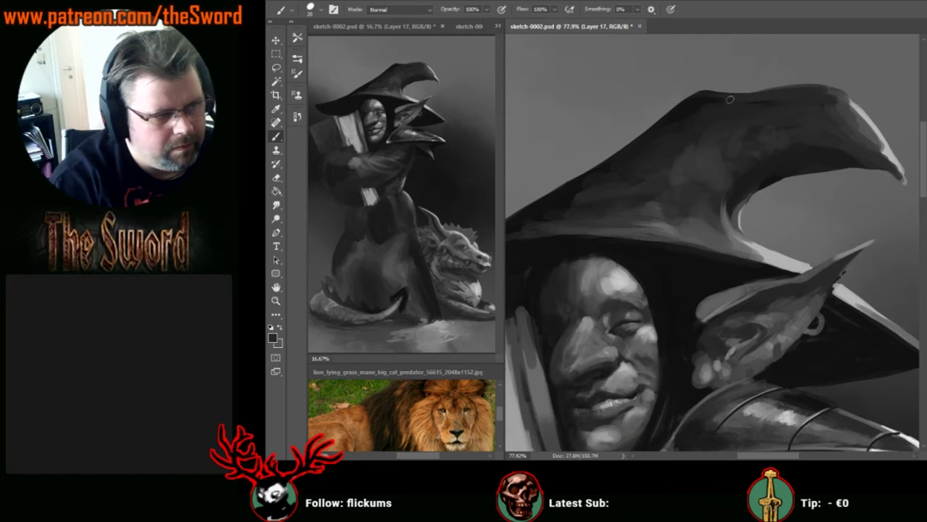
- Round off the outer contour of the crown's bend with dark strokes from a 45 px brush
{"action": "key", "text": "bracketright"}
{"action": "key", "text": "bracketright"}
{"action": "mouse_move", "coordinate": [680, 102]}
{"action": "left_mouse_down"}
{"action": "mouse_move", "coordinate": [695, 104]}
{"action": "mouse_move", "coordinate": [695, 96]}
{"action": "mouse_move", "coordinate": [619, 156]}
{"action": "mouse_move", "coordinate": [693, 133]}
{"action": "left_mouse_up"}
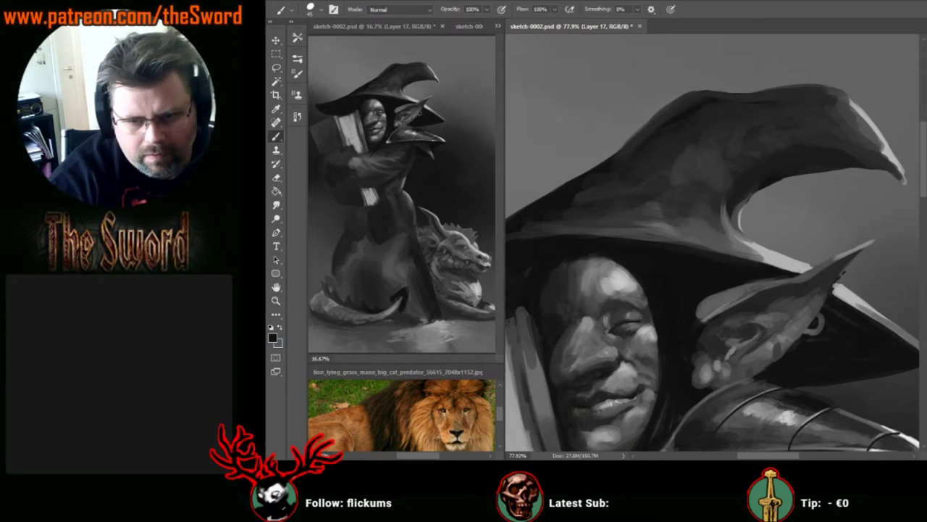
{"action": "left_click", "coordinate": [639, 132]}
- Deepen the shadows along the crown's outer side and upper bend with a dark brush of 70 to 100 px
{"action": "key", "text": "bracketright"}
{"action": "key", "text": "bracketright"}
{"action": "key", "text": "bracketright"}
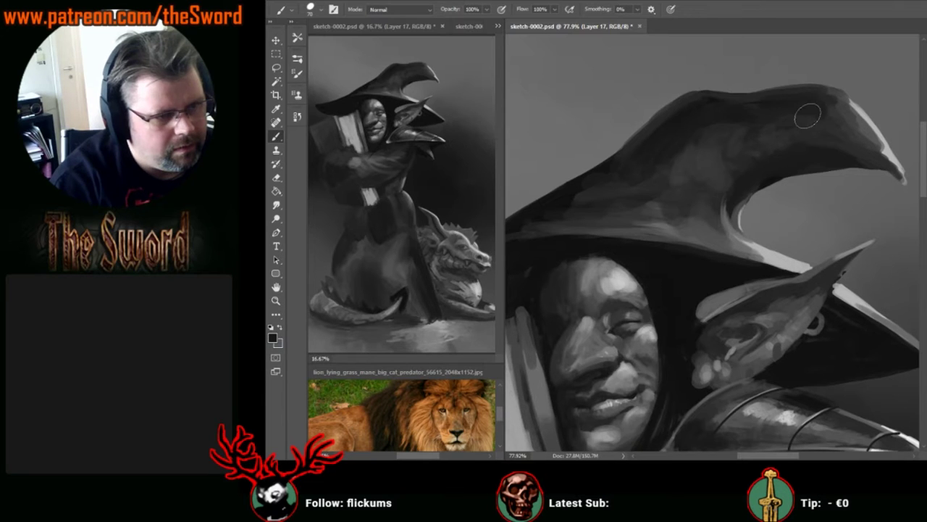
{"action": "key", "text": "bracketright"}
{"action": "key", "text": "bracketright"}
{"action": "key", "text": "bracketright"}
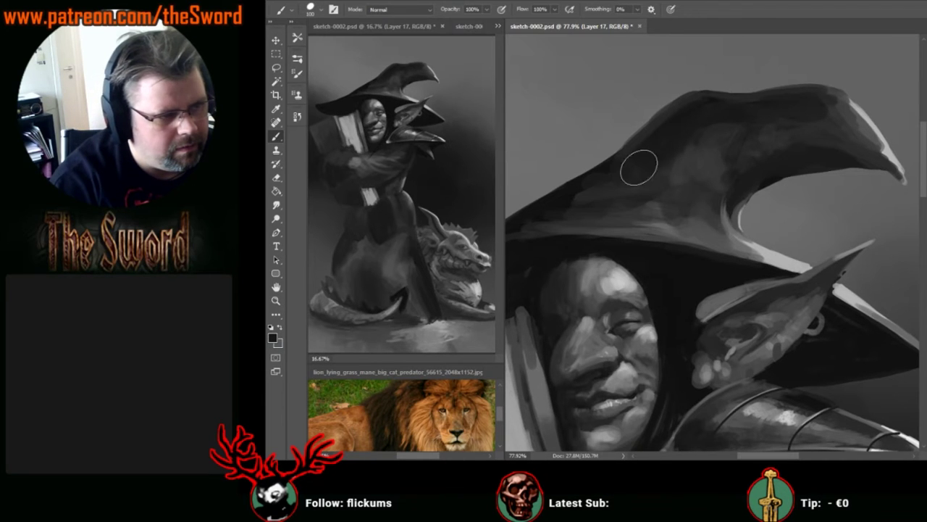
{"action": "key", "text": "bracketleft"}
{"action": "key", "text": "bracketleft"}
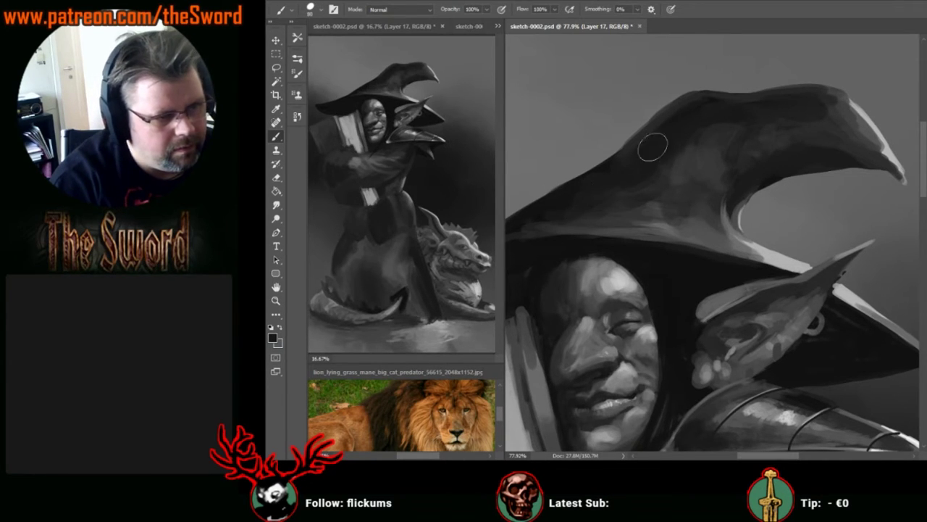
- Paint a small light highlight on the hat brim's far tip above the book with a 15 px brush
{"action": "left_click", "coordinate": [275, 300]}
{"action": "left_click_drag", "start_coordinate": [732, 251], "coordinate": [710, 255]}
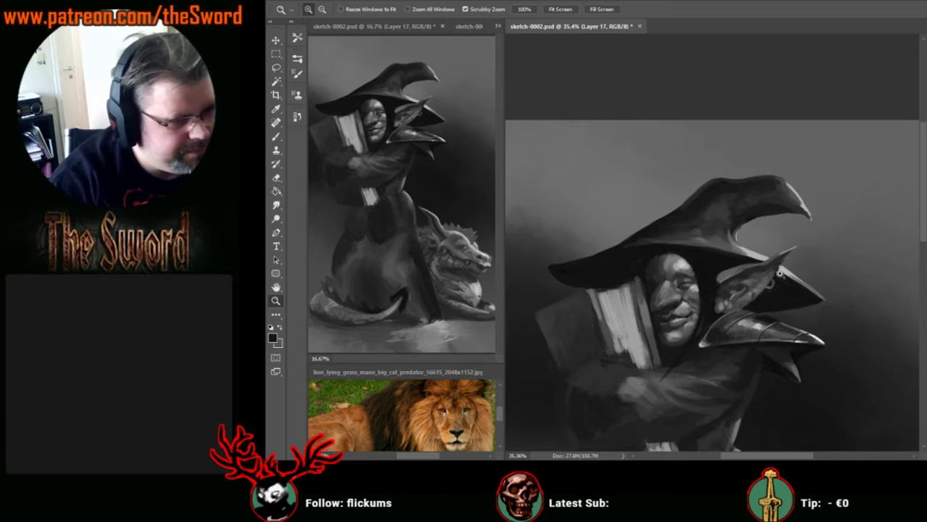
{"action": "left_click_drag", "start_coordinate": [735, 272], "coordinate": [774, 271]}
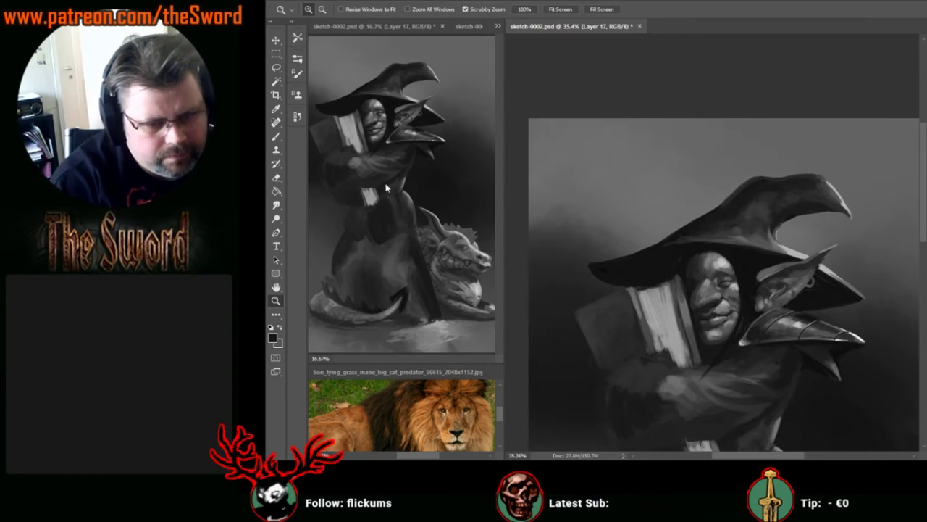
{"action": "left_click", "coordinate": [276, 136]}
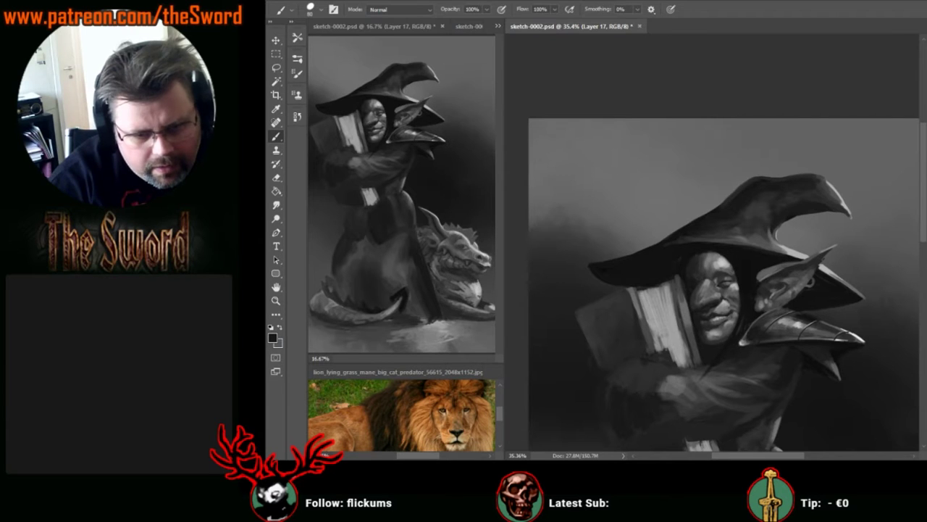
{"action": "left_click", "coordinate": [573, 259], "text": "alt"}
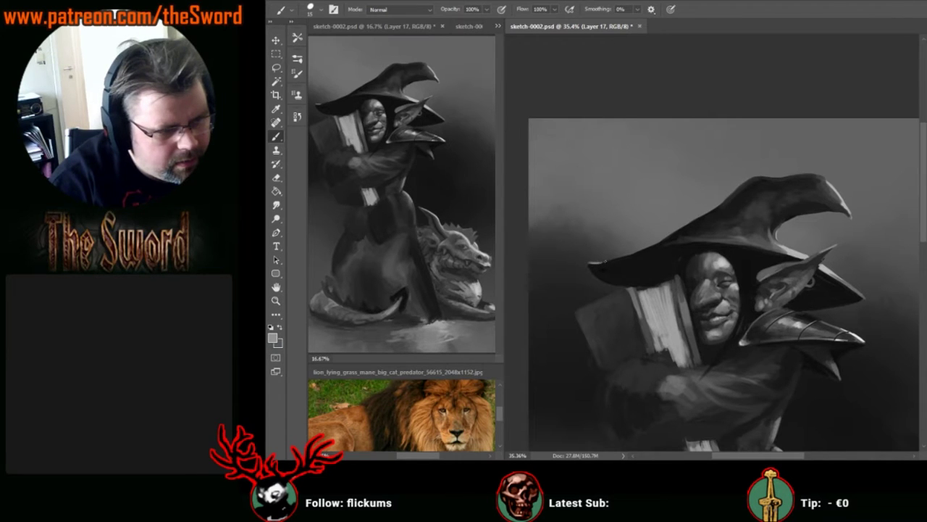
- Refine the hat brim's shading above the book with sampled light and dark greys, using 25 and 40 px brushes
{"action": "left_click", "coordinate": [727, 237], "text": "alt"}
{"action": "key", "text": "bracketright"}
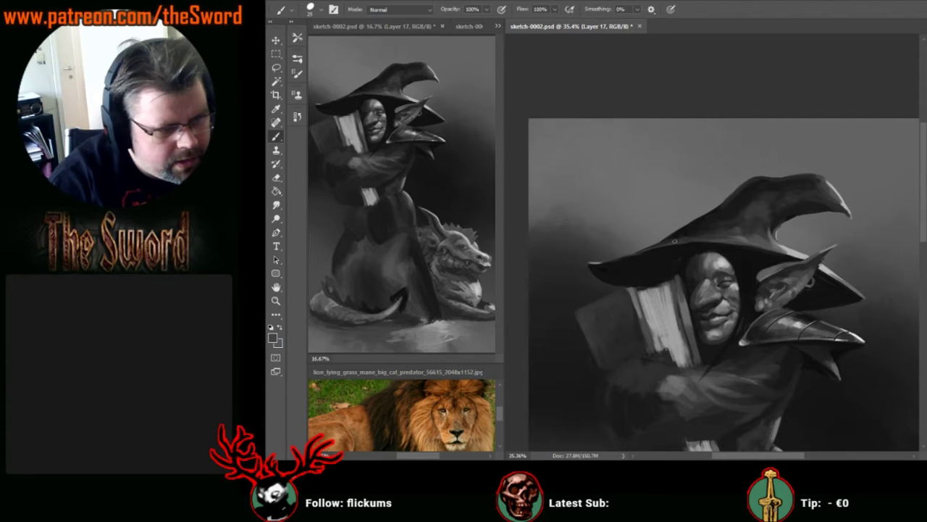
{"action": "left_click", "coordinate": [656, 256], "text": "alt"}
{"action": "key", "text": "bracketright"}
{"action": "key", "text": "bracketright"}
{"action": "key", "text": "bracketright"}
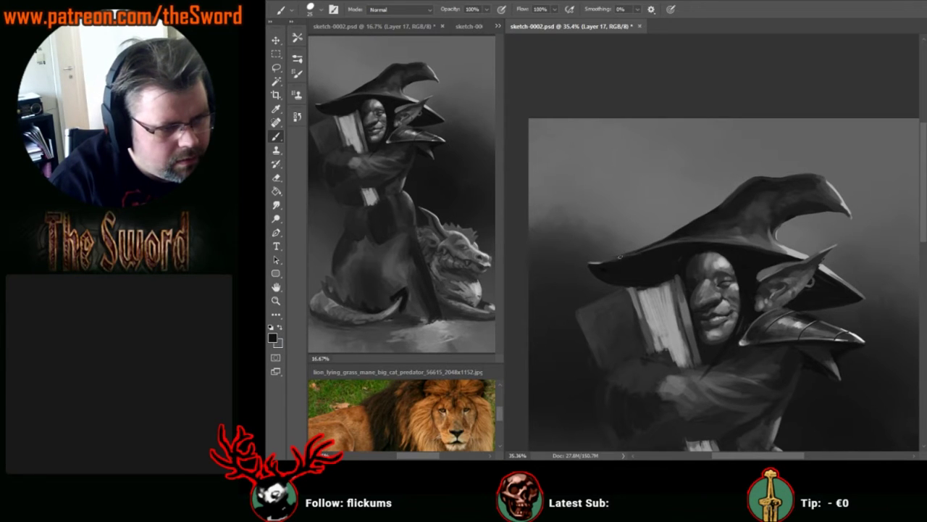
{"action": "left_click", "coordinate": [733, 221], "text": "alt"}
{"action": "key", "text": "bracketright"}
{"action": "key", "text": "bracketright"}
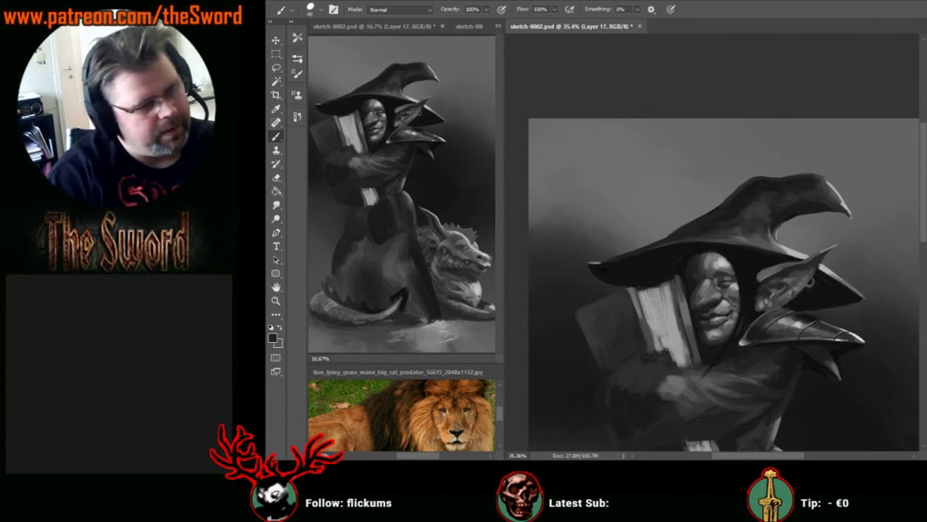
- Save the painting as a new version named sketch-0003.psd
{"action": "left_click", "coordinate": [294, 1]}
{"action": "left_click", "coordinate": [313, 110]}
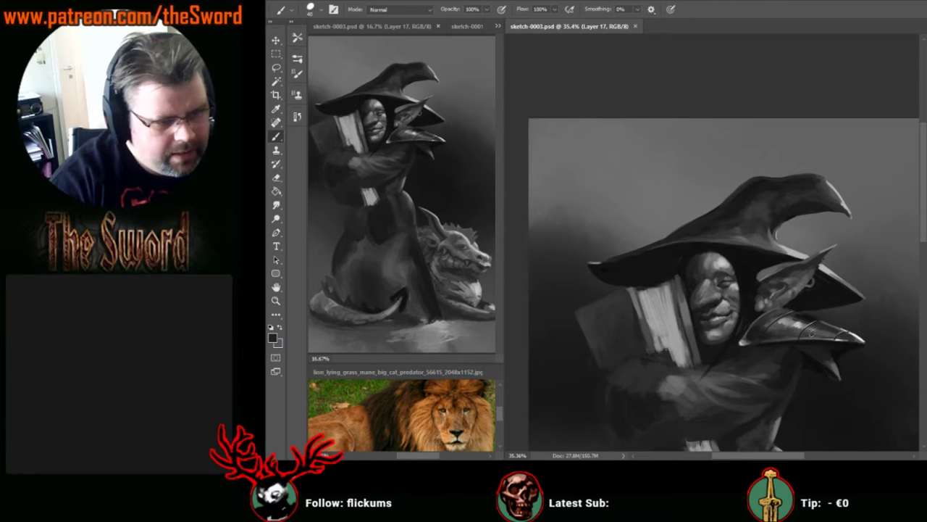
- Undo the last two changes to the painting
{"action": "key", "text": "z"}
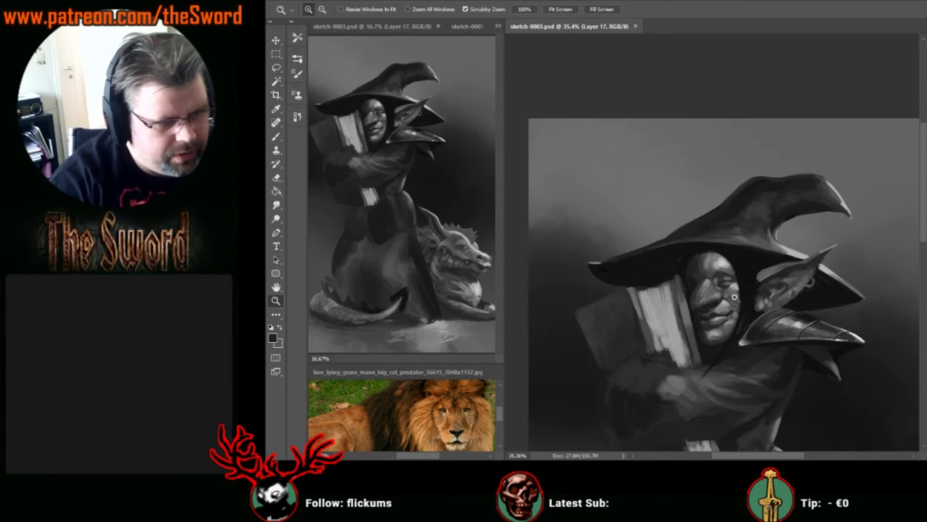
{"action": "left_click_drag", "start_coordinate": [736, 297], "coordinate": [757, 297]}
{"action": "key", "text": "ctrl+z"}
{"action": "key", "text": "ctrl+z"}
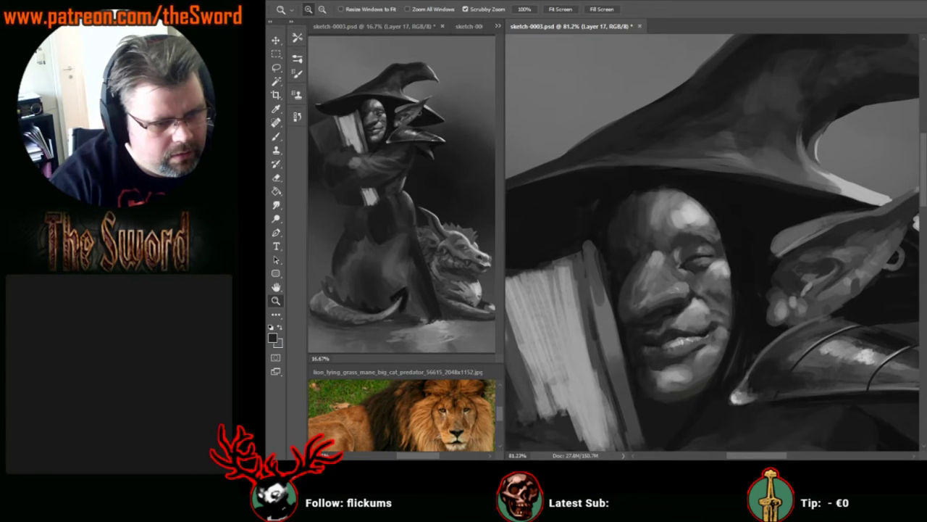
- Paint a dark grey pendant shape hanging from the ear's lower edge, reducing the brush from 35 to 10 px to refine it
{"action": "left_click_drag", "start_coordinate": [825, 290], "coordinate": [739, 229]}
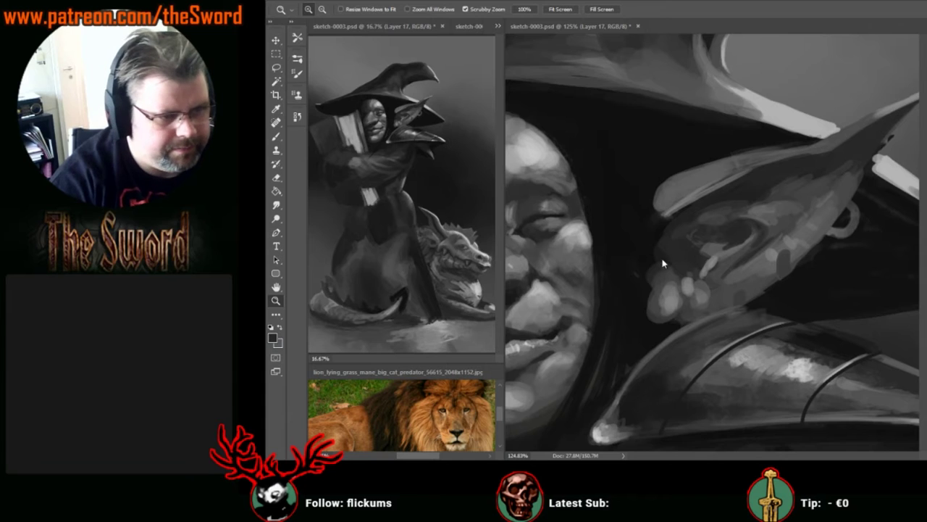
{"action": "left_click_drag", "start_coordinate": [755, 240], "coordinate": [759, 183]}
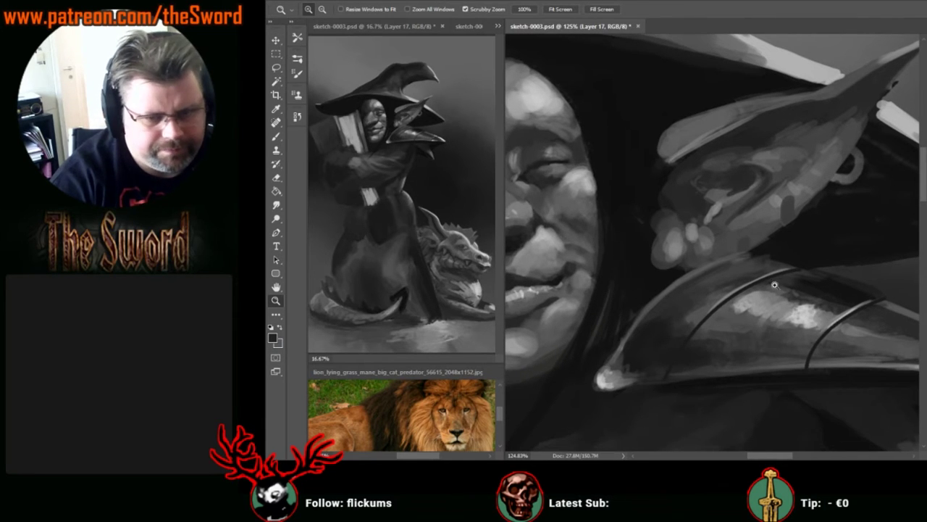
{"action": "left_click", "coordinate": [276, 136]}
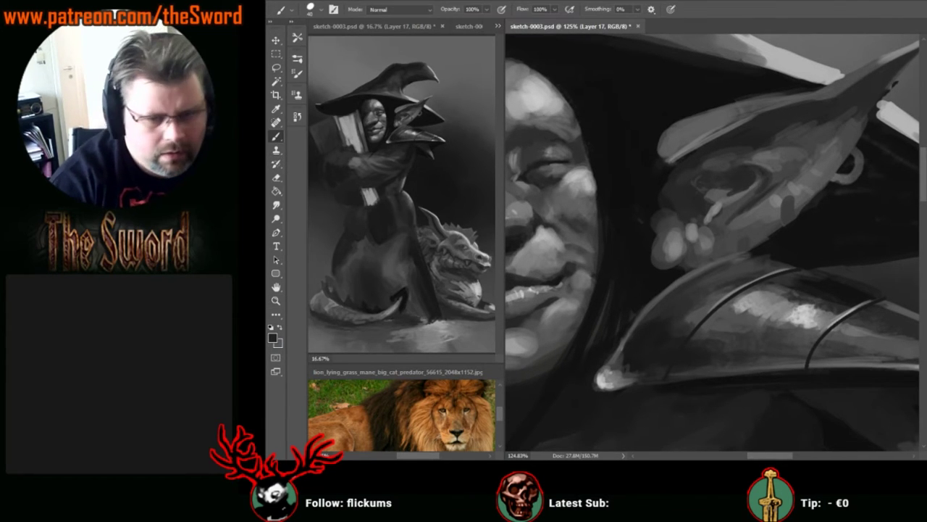
{"action": "key", "text": "bracketleft"}
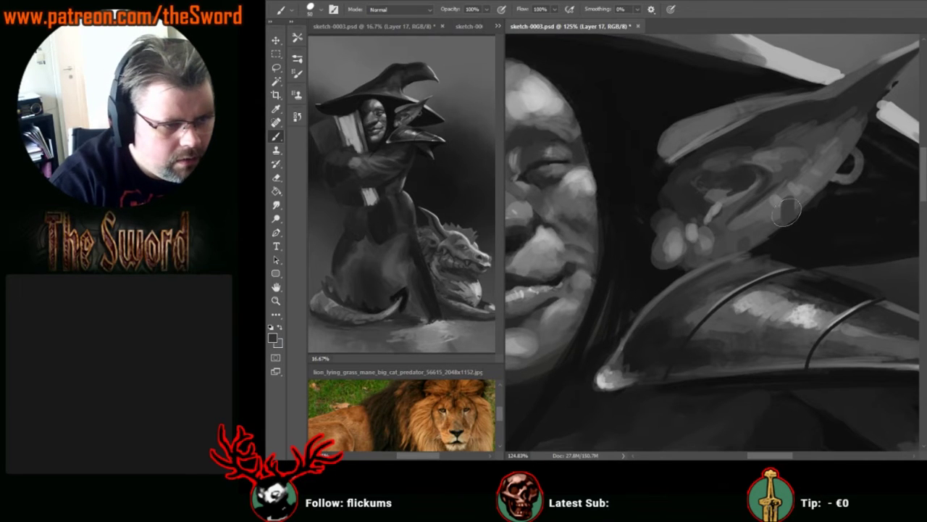
{"action": "left_click_drag", "start_coordinate": [786, 206], "coordinate": [808, 238]}
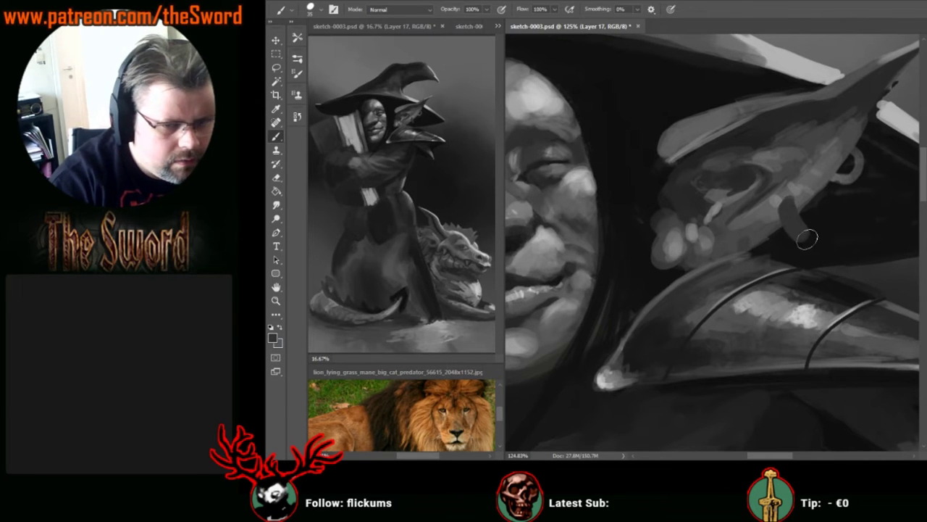
{"action": "key", "text": "bracketleft"}
{"action": "left_click_drag", "start_coordinate": [788, 205], "coordinate": [808, 234]}
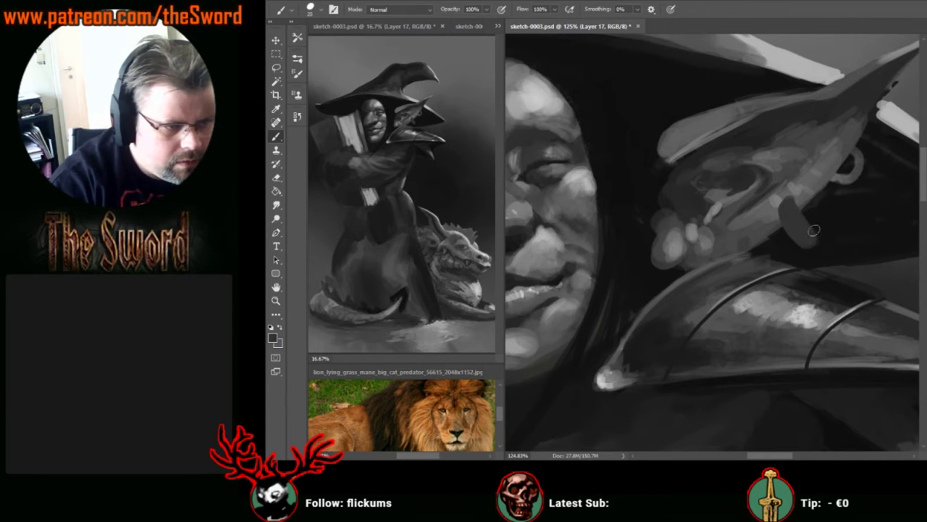
{"action": "key", "text": "bracketleft"}
{"action": "key", "text": "bracketleft"}
{"action": "key", "text": "bracketleft"}
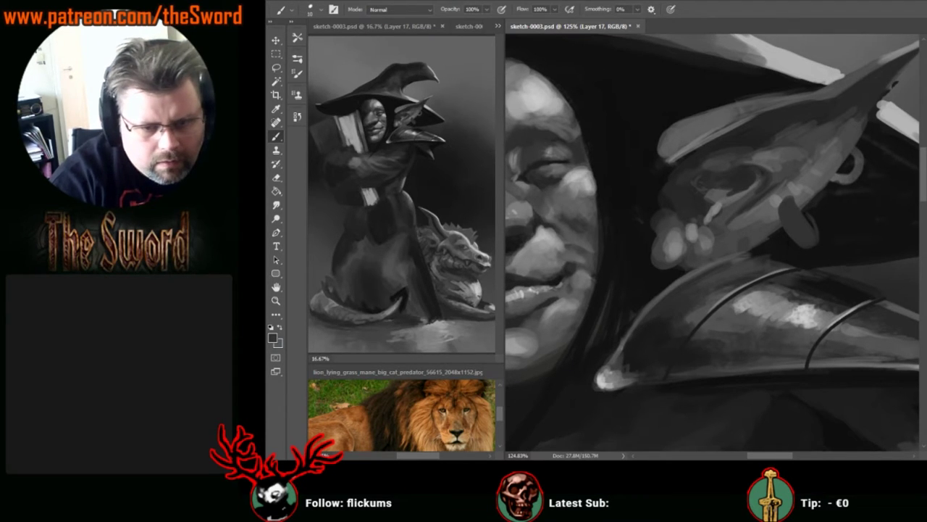
- Refine the pendant earring with sampled greys, adding a dark spot in its lower part and adjusting the brush between 5 and 25 px
{"action": "left_click", "coordinate": [812, 229], "text": "alt"}
{"action": "double_click", "coordinate": [831, 220]}
{"action": "left_click_drag", "start_coordinate": [800, 241], "coordinate": [806, 241]}
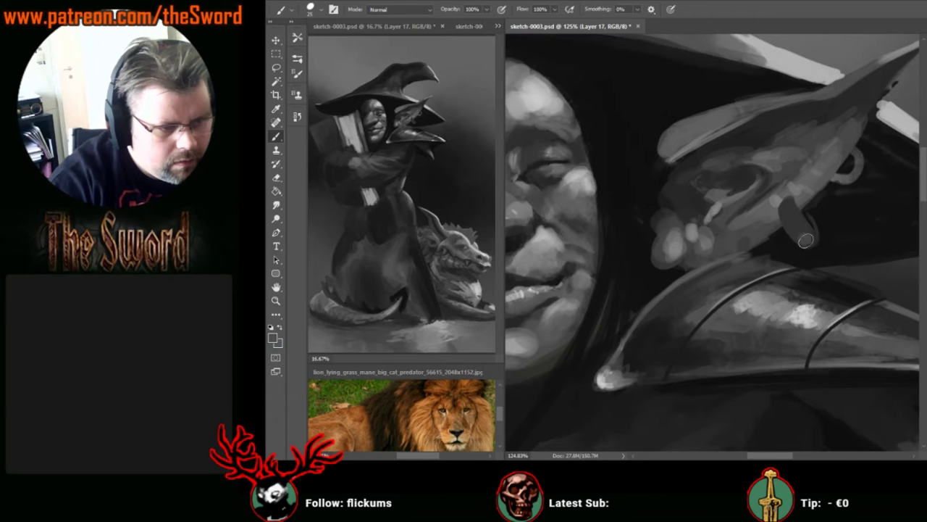
{"action": "key", "text": "bracketleft"}
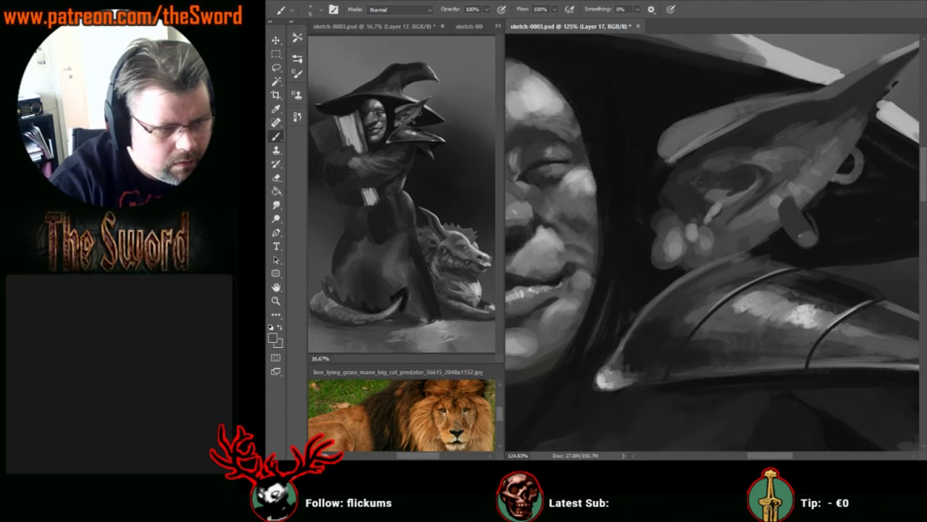
{"action": "left_click", "coordinate": [799, 217], "text": "alt"}
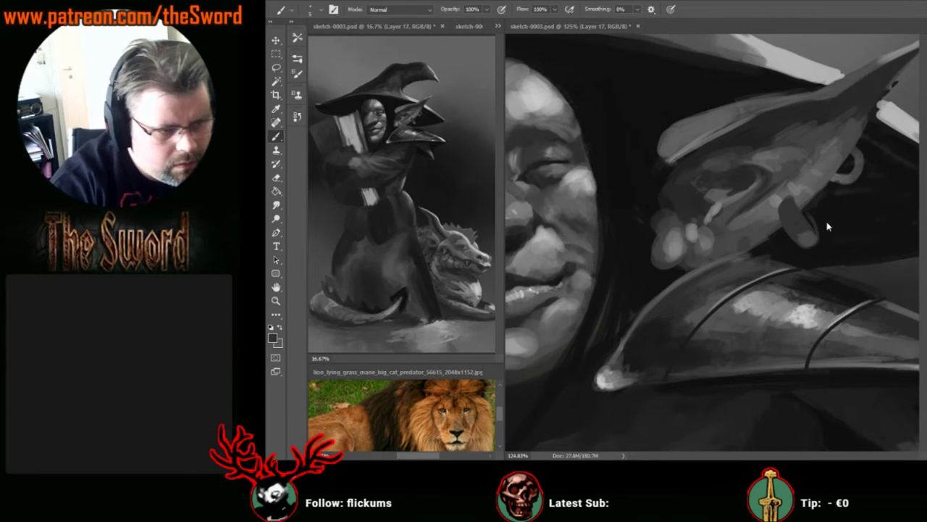
{"action": "left_click", "coordinate": [828, 226], "text": "alt"}
{"action": "key", "text": "bracketright"}
{"action": "key", "text": "bracketright"}
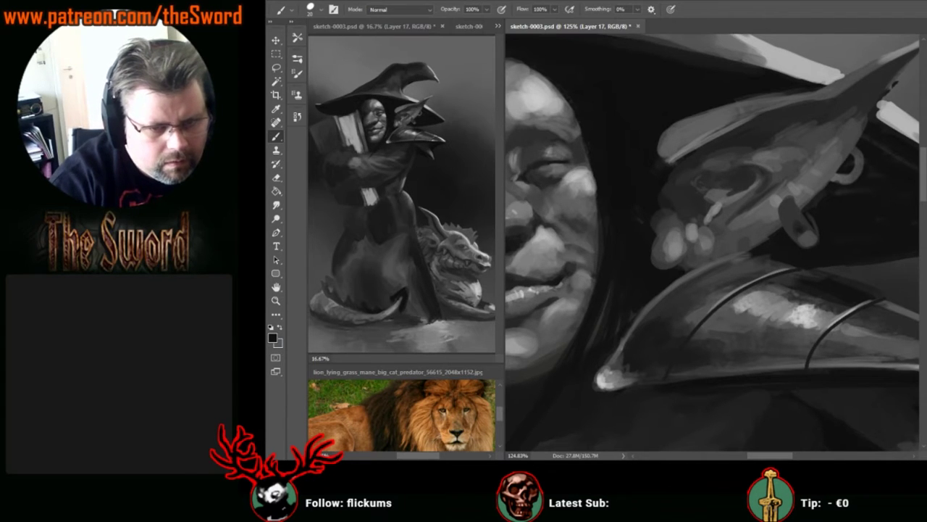
- Paint a light grey highlight on the pendant earring's upper part, reducing the brush from 30 to 7 px for the fine glint
{"action": "left_click", "coordinate": [790, 218], "text": "alt"}
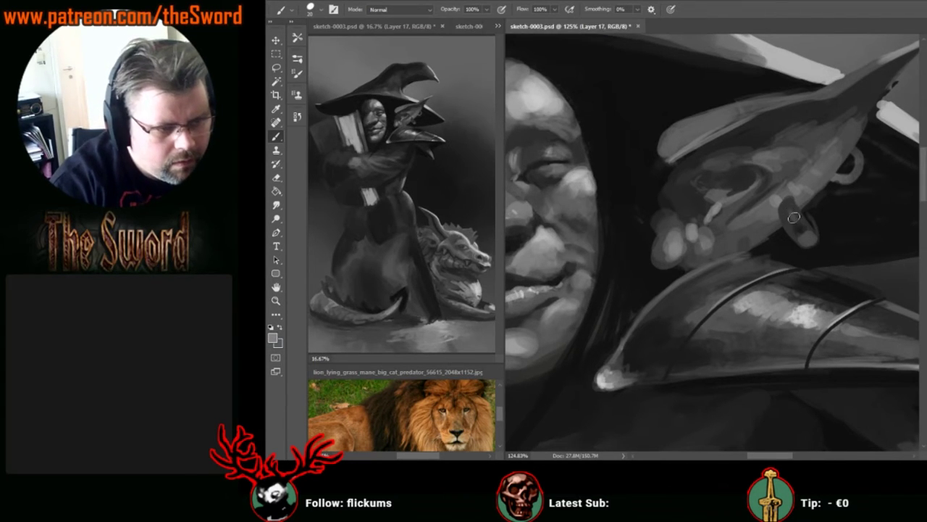
{"action": "key", "text": "bracketright"}
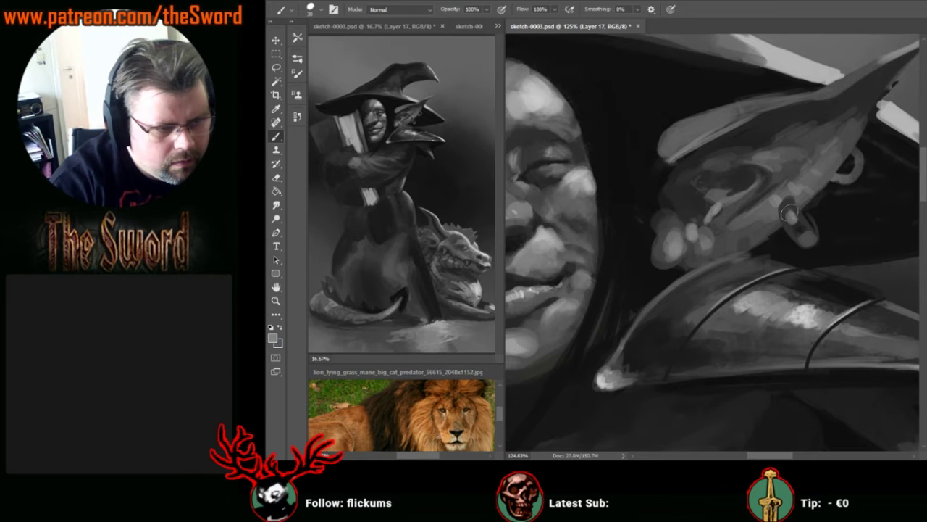
{"action": "key", "text": "bracketleft"}
{"action": "key", "text": "bracketleft"}
{"action": "key", "text": "bracketleft"}
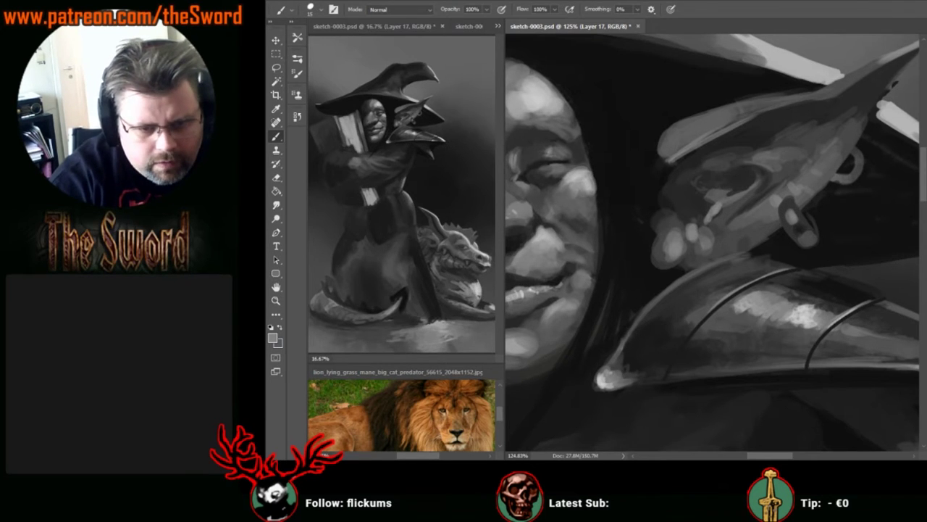
{"action": "key", "text": "bracketleft"}
{"action": "key", "text": "bracketleft"}
{"action": "key", "text": "bracketleft"}
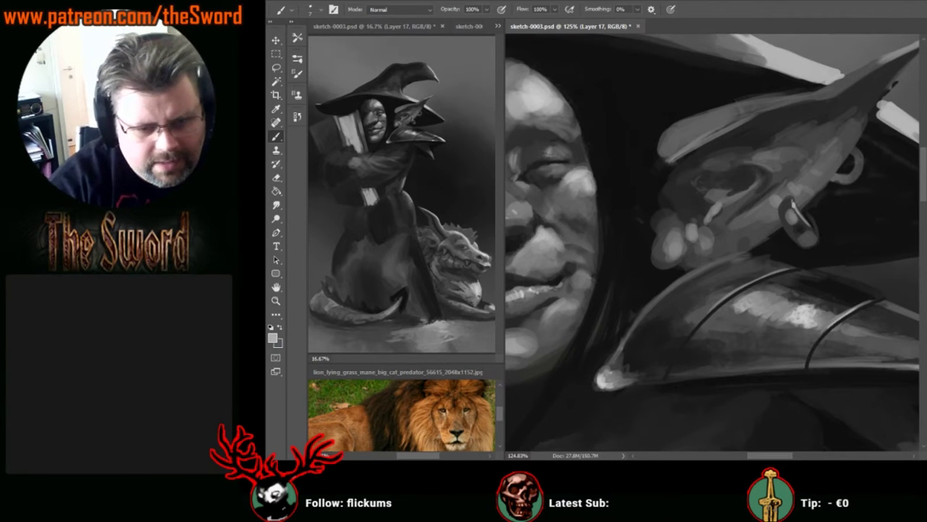
- Define the pendant earring's inner edge with sampled dark greys, using a fine brush up to 10 px
{"action": "left_click", "coordinate": [785, 223], "text": "alt"}
{"action": "key", "text": "bracketright"}
{"action": "key", "text": "bracketright"}
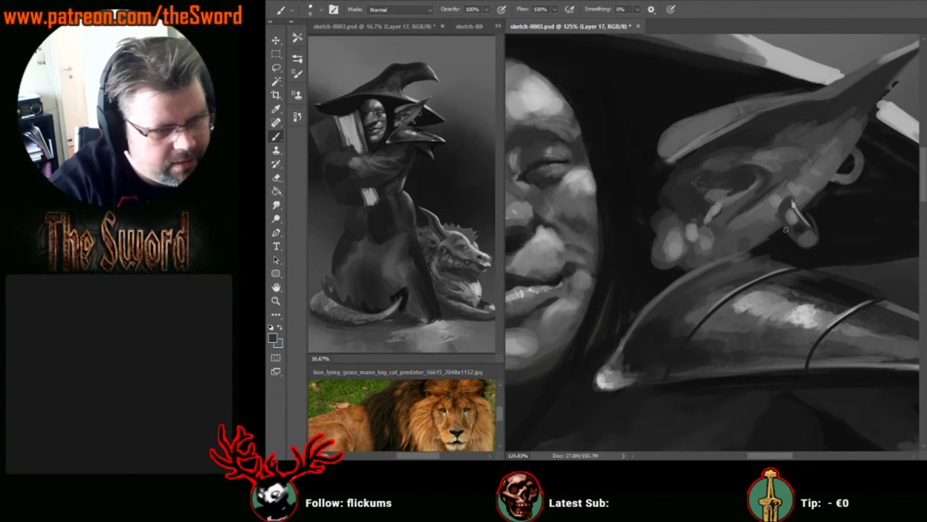
{"action": "key", "text": "x"}
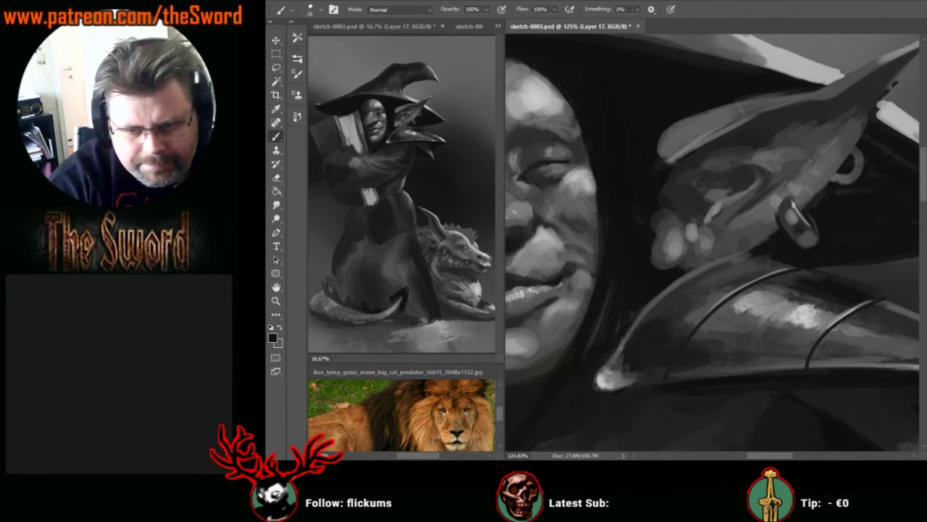
- Blend sampled dark grey into the area between the ear's lower edge and the shoulder armour, using 35 and 30 px brushes
{"action": "left_click", "coordinate": [762, 235], "text": "alt"}
{"action": "key", "text": "bracketright"}
{"action": "key", "text": "bracketright"}
{"action": "key", "text": "bracketright"}
{"action": "key", "text": "bracketright"}
{"action": "key", "text": "bracketright"}
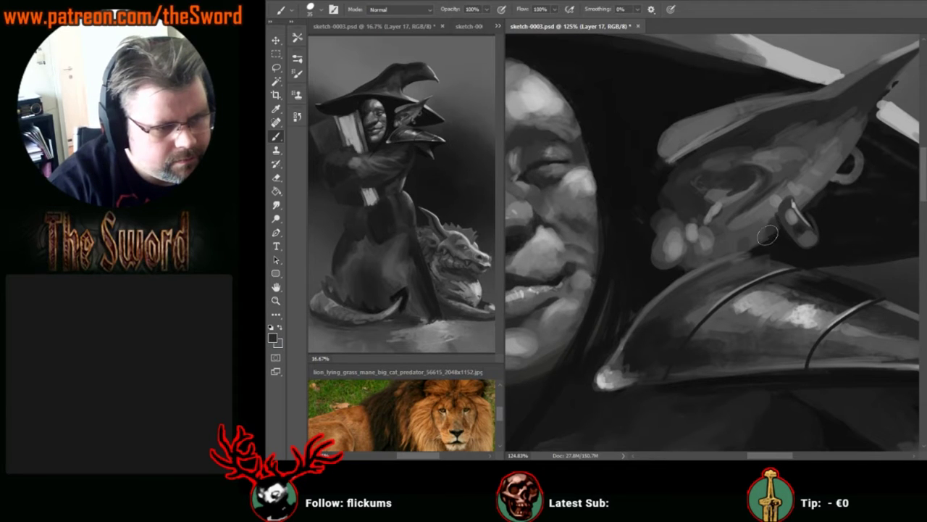
{"action": "key", "text": "bracketright"}
{"action": "key", "text": "bracketleft"}
{"action": "key", "text": "bracketleft"}
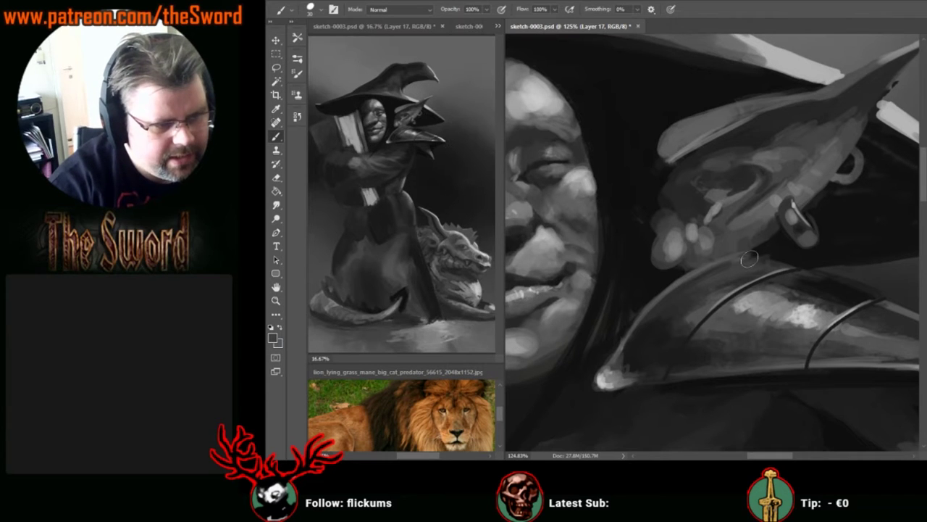
- Sharpen the shoulder armour's upper edge below the pendant with sampled near-black and a small brush of about 9 px
{"action": "key", "text": "bracketleft"}
{"action": "key", "text": "bracketleft"}
{"action": "key", "text": "bracketleft"}
{"action": "left_click", "coordinate": [782, 251], "text": "alt"}
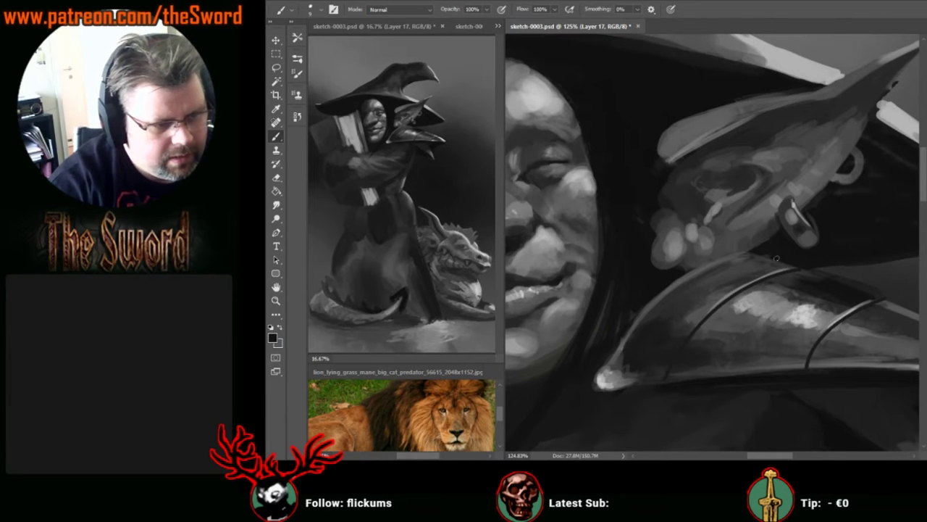
{"action": "key", "text": "bracketright"}
{"action": "key", "text": "bracketright"}
{"action": "left_click_drag", "start_coordinate": [757, 255], "coordinate": [778, 256]}
{"action": "key", "text": "bracketleft"}
{"action": "key", "text": "bracketleft"}
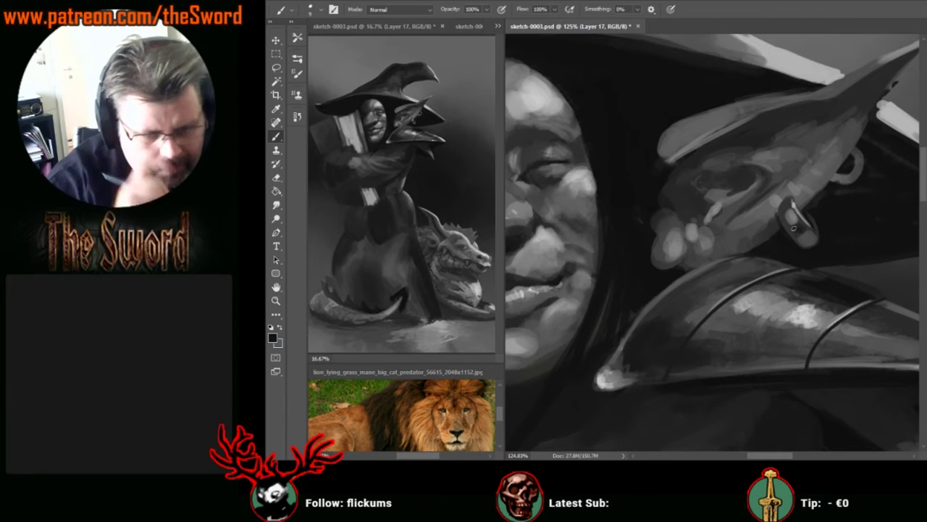
- Examine the witch's upper body at reduced zoom, comparing it with the colour layers shown and the armour line details hidden
{"action": "key", "text": "z"}
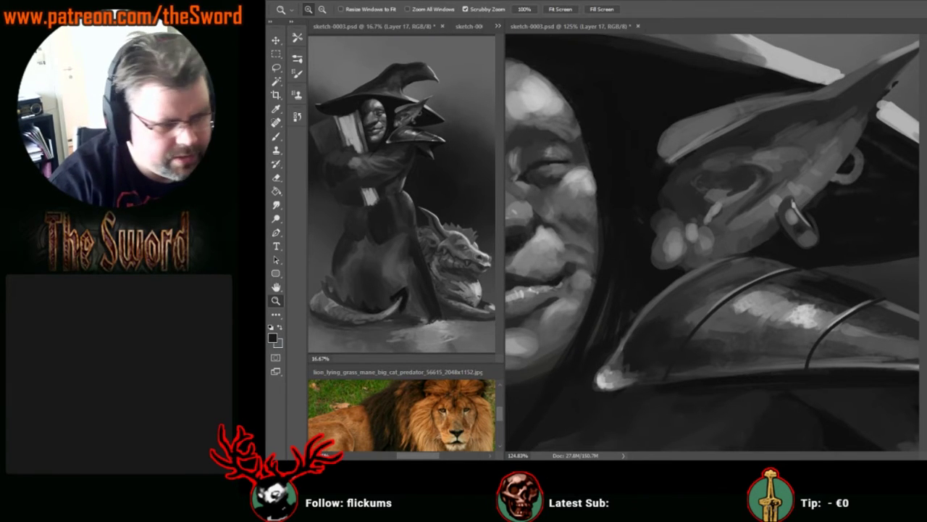
{"action": "right_click", "coordinate": [654, 210]}
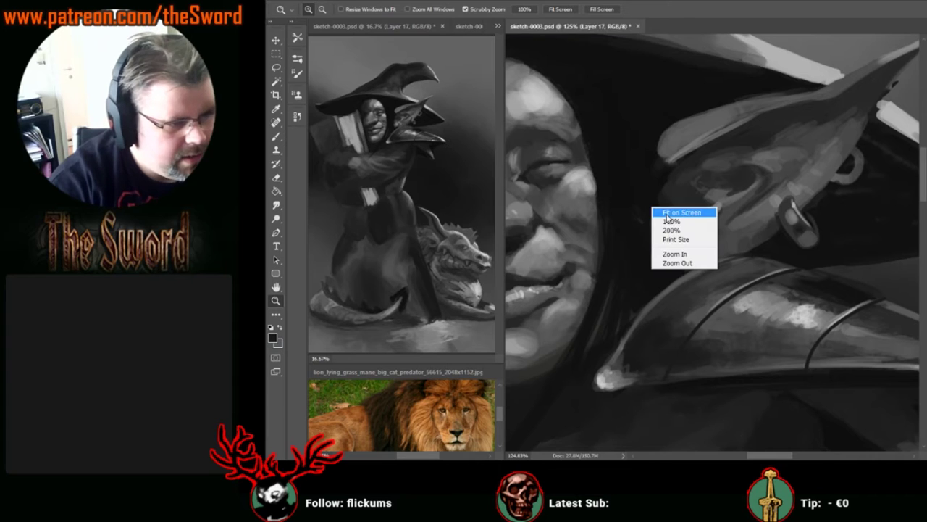
{"action": "left_click", "coordinate": [680, 223]}
{"action": "left_click_drag", "start_coordinate": [765, 225], "coordinate": [721, 228]}
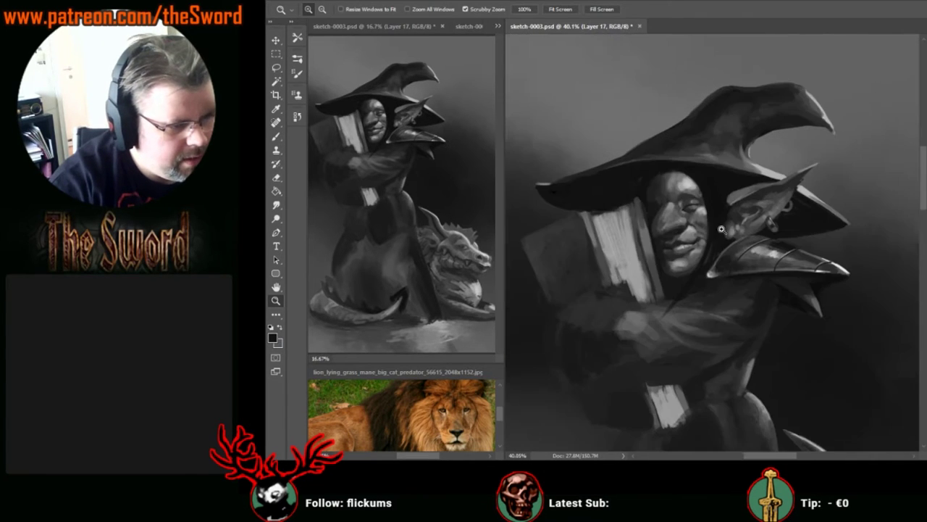
{"action": "scroll", "coordinate": [730, 244], "scroll_direction": "up", "scroll_amount": 1}
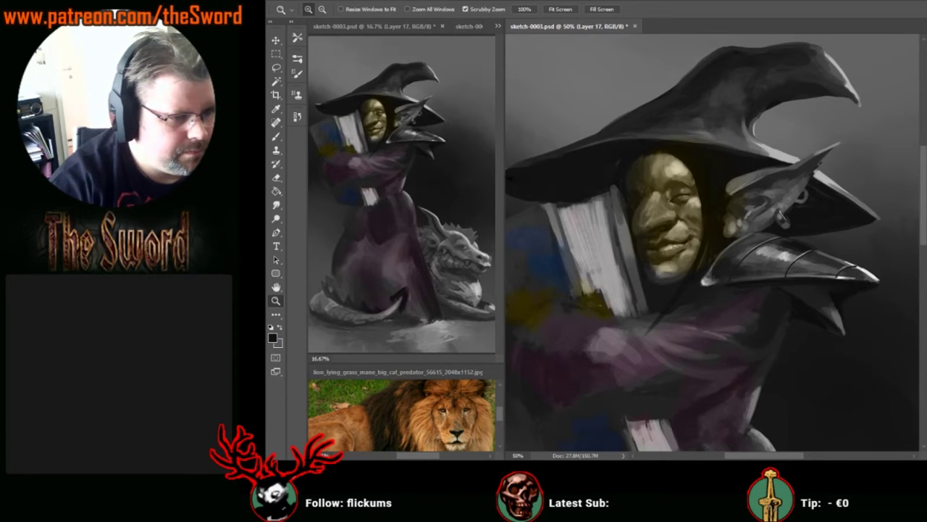
{"action": "key", "text": "ctrl+y"}
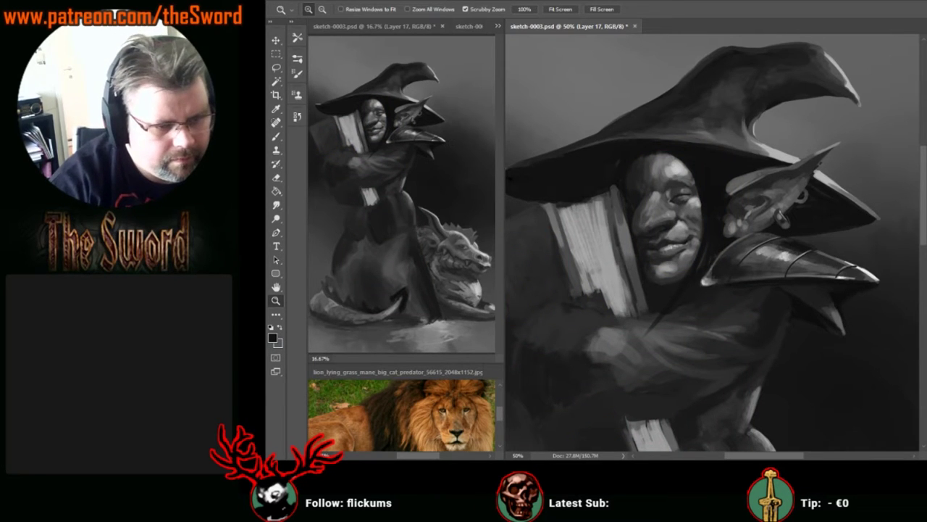
{"action": "key", "text": "ctrl+z"}
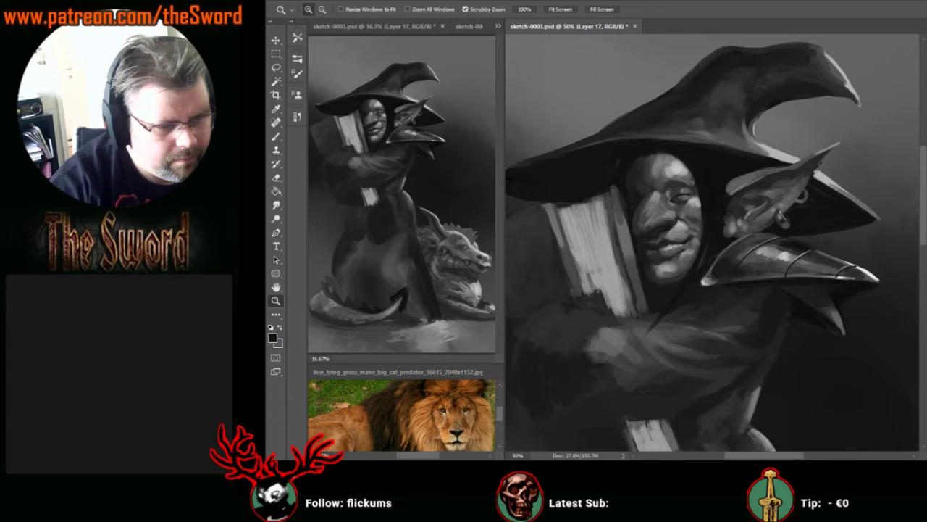
{"action": "key", "text": "ctrl+z"}
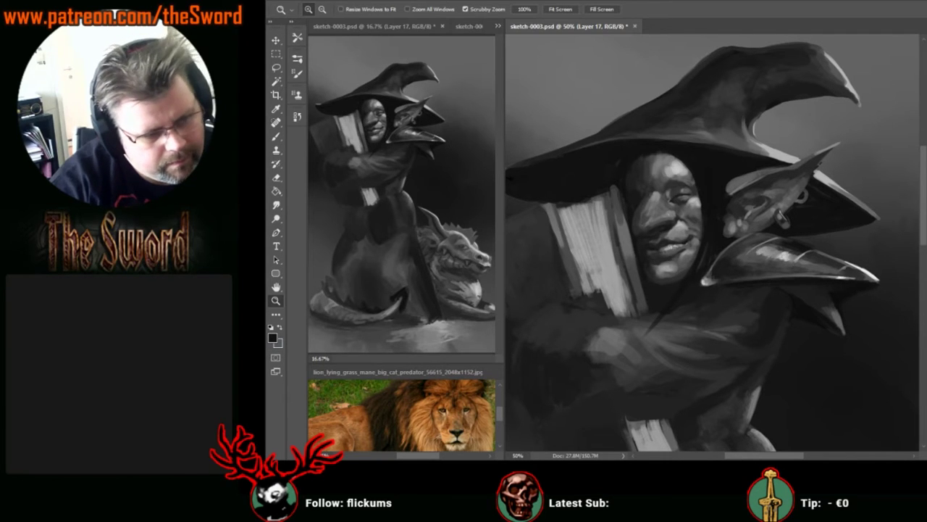
{"action": "key", "text": "ctrl+shift+z"}
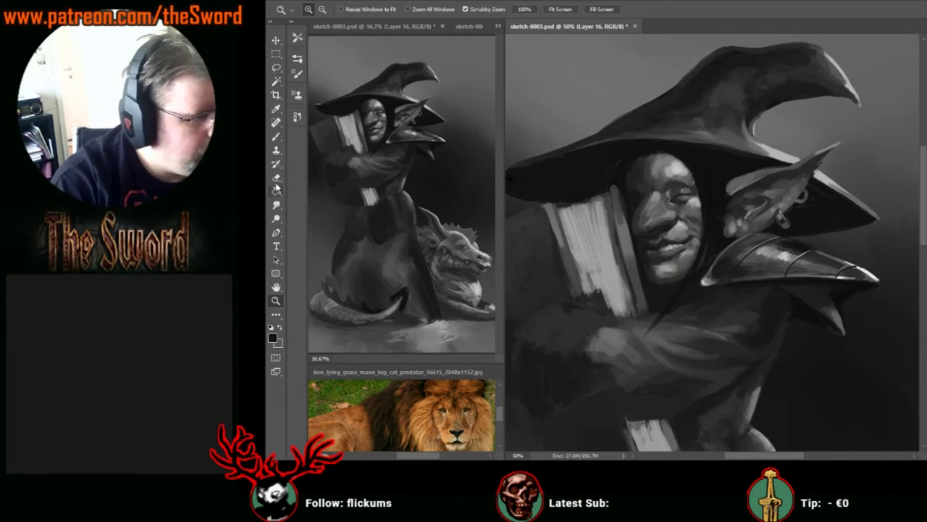
- Merge the detail layers from Layer 16 down one after another into Layer 11, and save the painting
{"action": "key", "text": "e"}
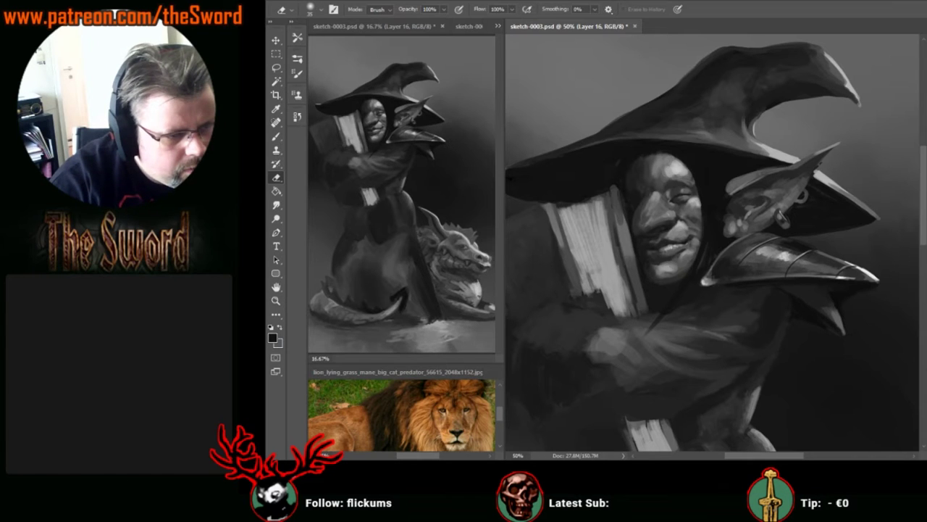
{"action": "right_click", "coordinate": [923, 374]}
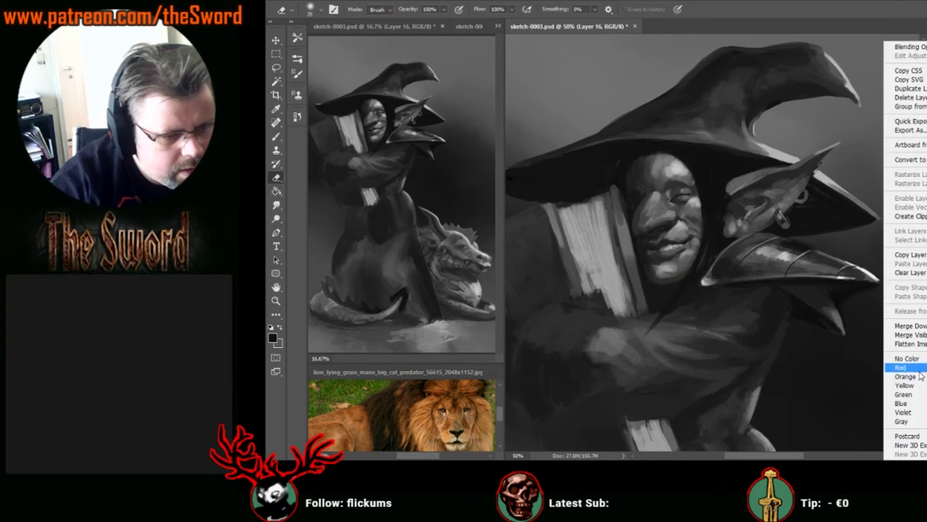
{"action": "left_click", "coordinate": [914, 326]}
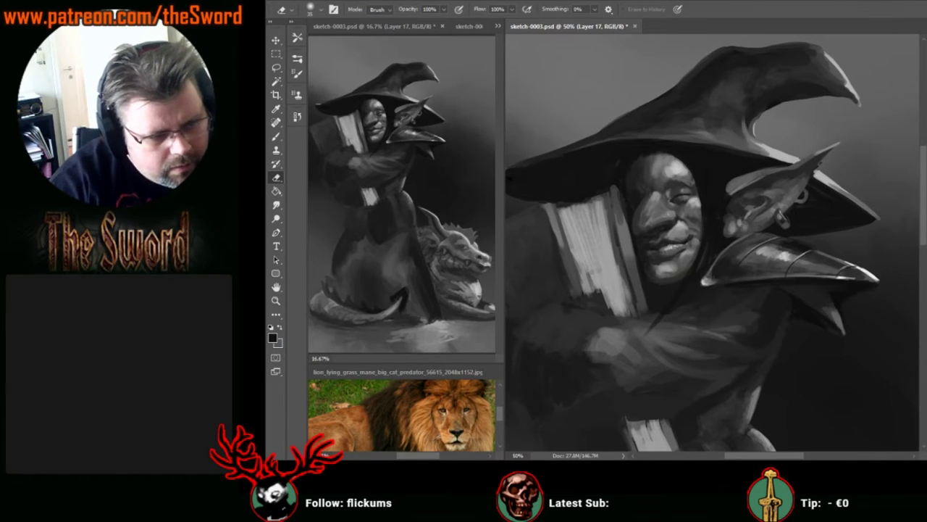
{"action": "right_click", "coordinate": [923, 344]}
{"action": "left_click", "coordinate": [898, 325]}
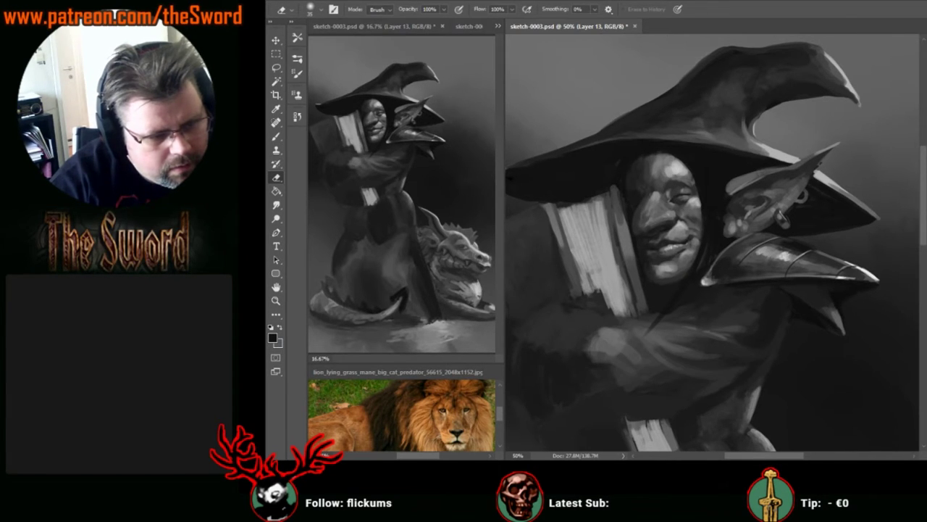
{"action": "right_click", "coordinate": [865, 42]}
{"action": "left_click", "coordinate": [894, 325]}
{"action": "right_click", "coordinate": [865, 42]}
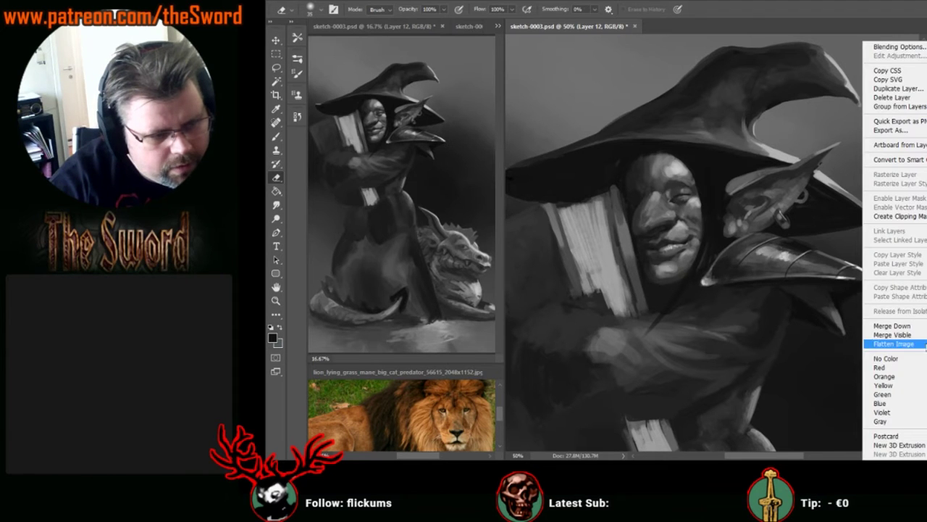
{"action": "left_click", "coordinate": [917, 326]}
{"action": "left_click", "coordinate": [294, 0]}
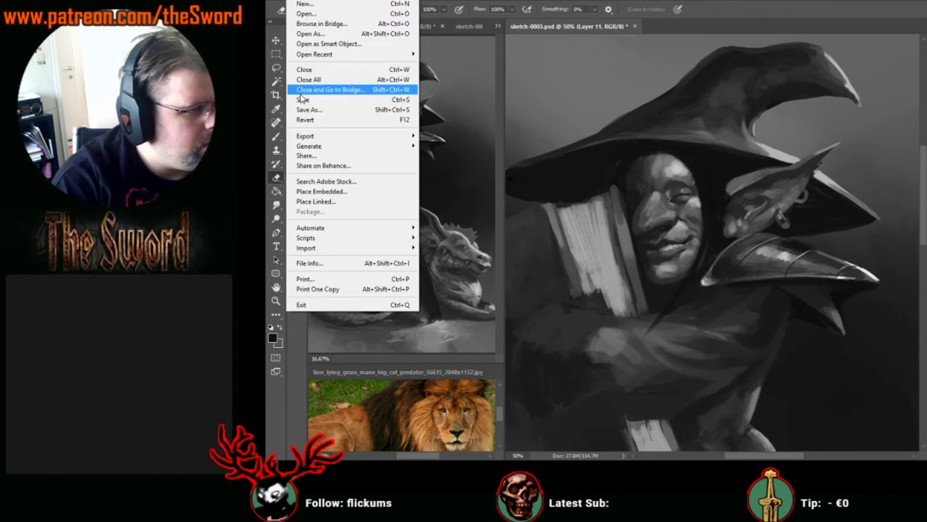
{"action": "left_click", "coordinate": [303, 100]}
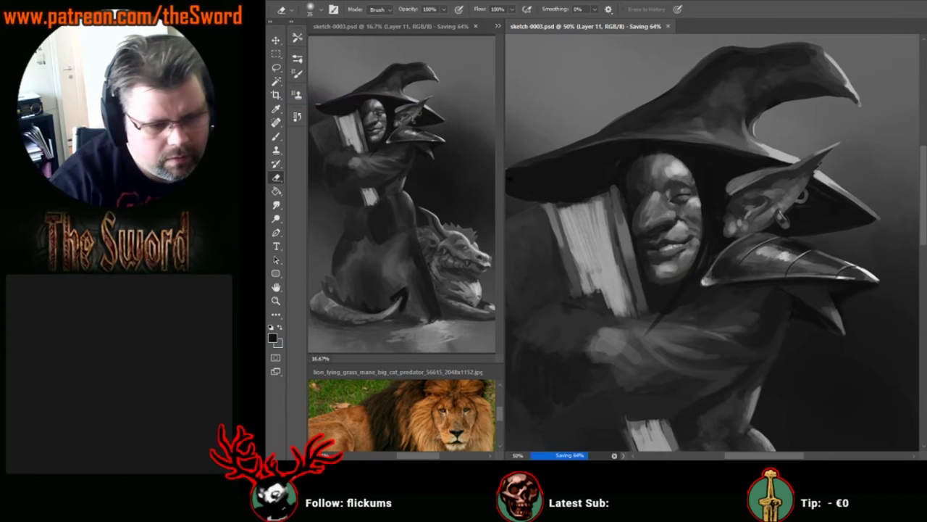
- Create a new layer and repaint the upper earring as a thicker dark-grey ring, using 25 and 15 px brushes
{"action": "key", "text": "ctrl+shift+alt+n"}
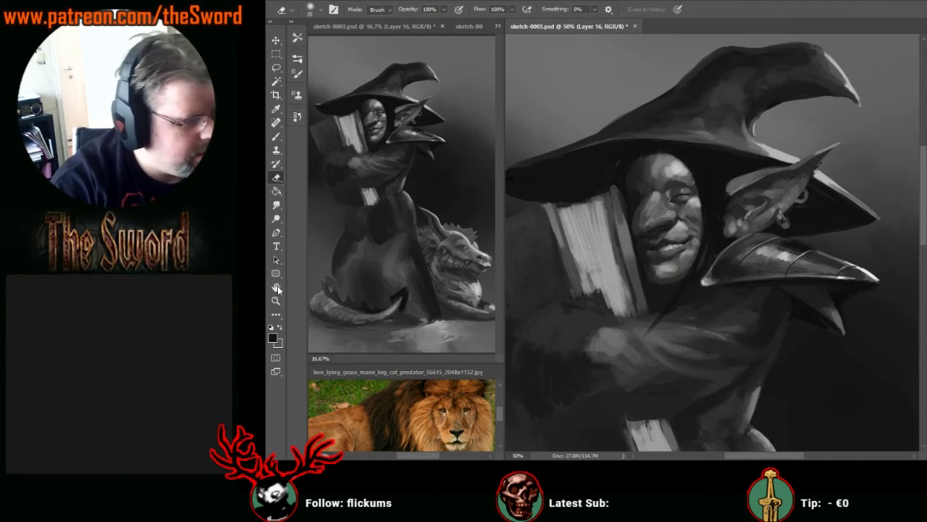
{"action": "key", "text": "z"}
{"action": "left_click_drag", "start_coordinate": [786, 218], "coordinate": [826, 222]}
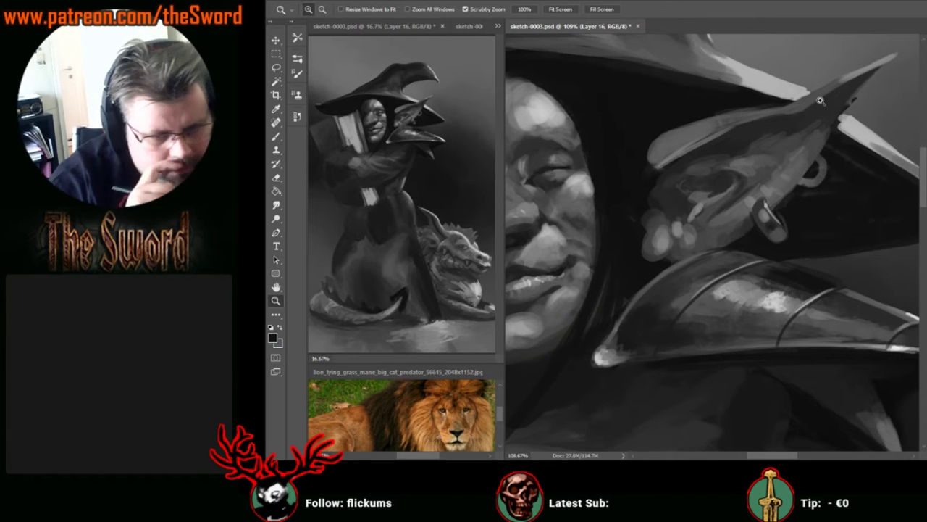
{"action": "left_click_drag", "start_coordinate": [792, 186], "coordinate": [812, 185]}
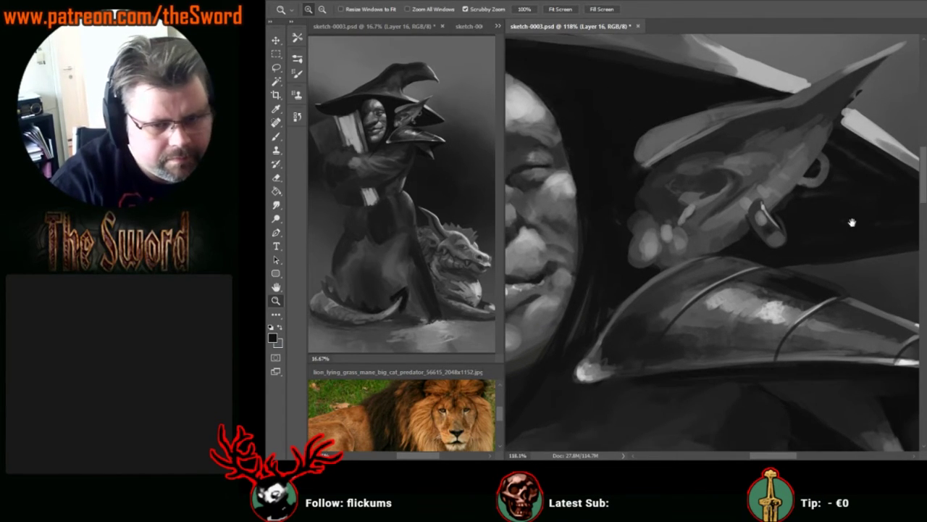
{"action": "left_click_drag", "start_coordinate": [852, 222], "coordinate": [842, 268]}
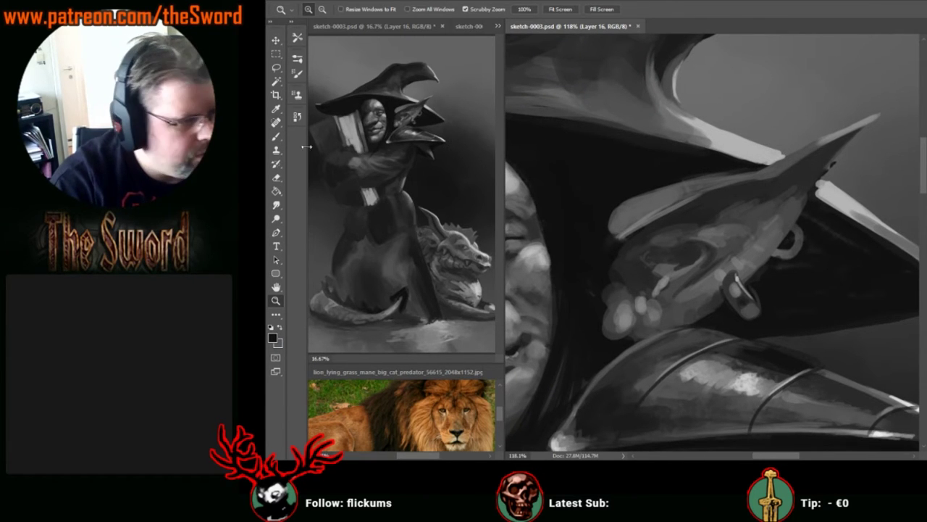
{"action": "left_click", "coordinate": [276, 136]}
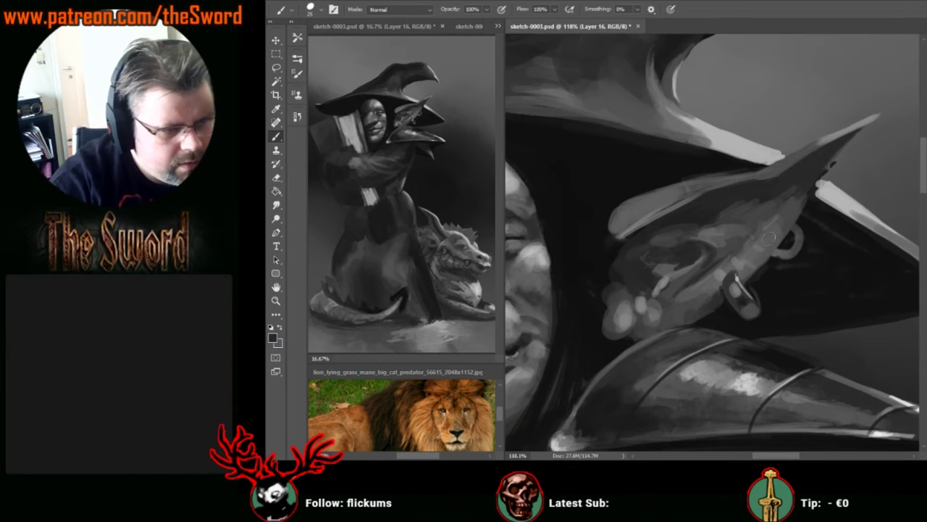
{"action": "left_click_drag", "start_coordinate": [770, 240], "coordinate": [797, 252]}
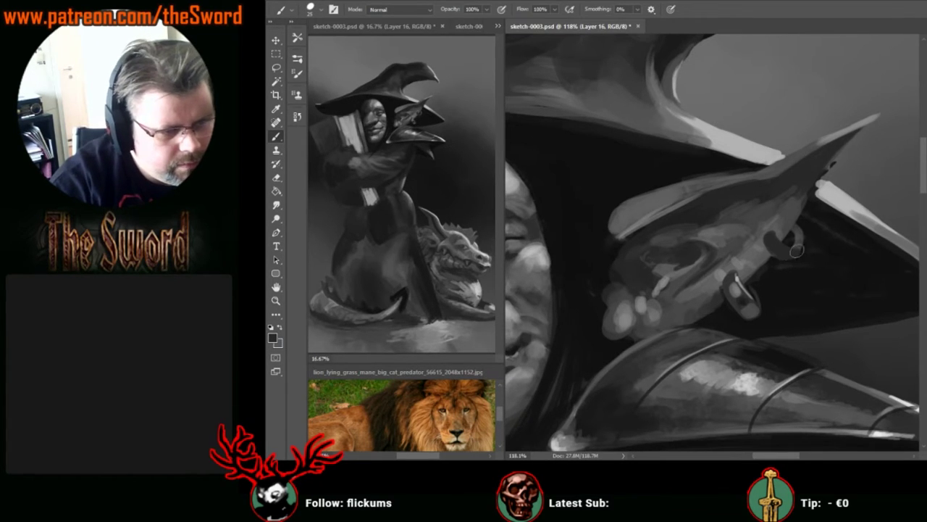
{"action": "key", "text": "bracketleft"}
{"action": "key", "text": "bracketleft"}
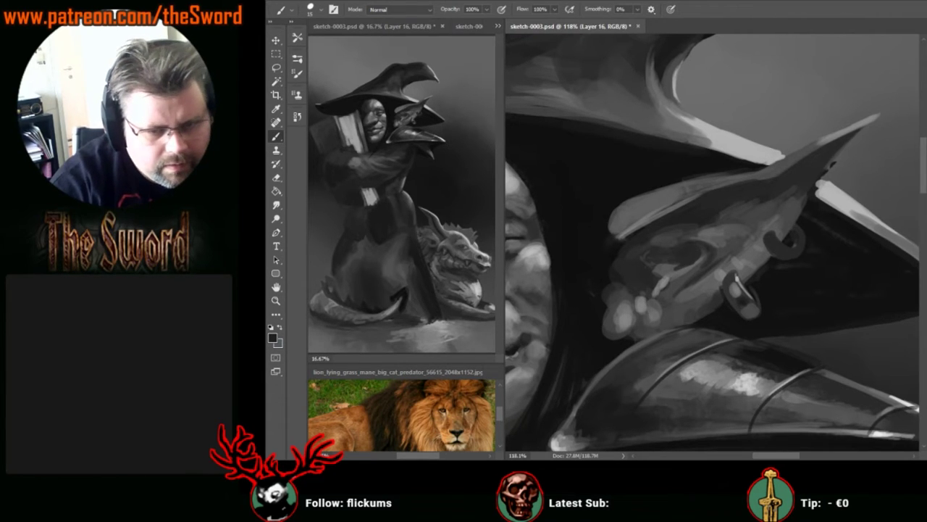
- Add a lighter accent inside the upper earring's opening, using grey sampled from the ear and a 9 px brush
{"action": "left_click", "coordinate": [699, 227], "text": "alt"}
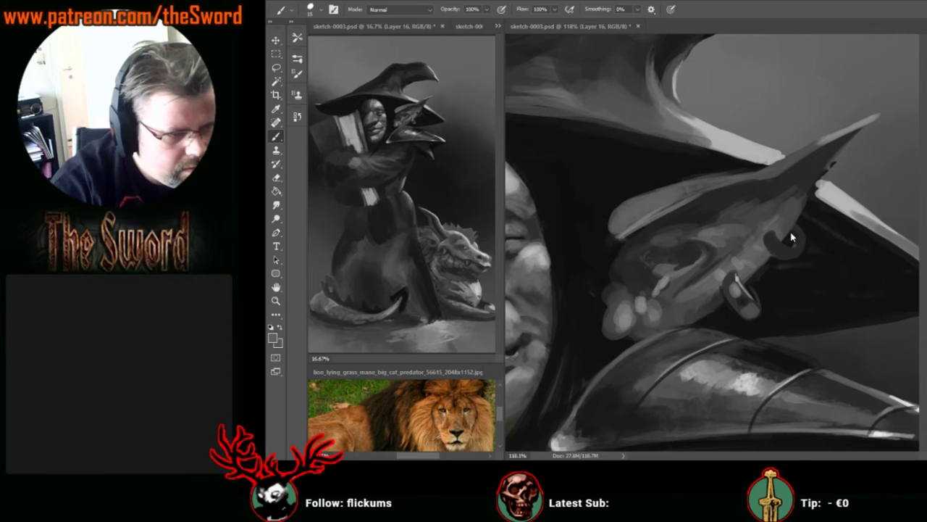
{"action": "key", "text": "bracketleft"}
{"action": "key", "text": "bracketleft"}
{"action": "key", "text": "bracketleft"}
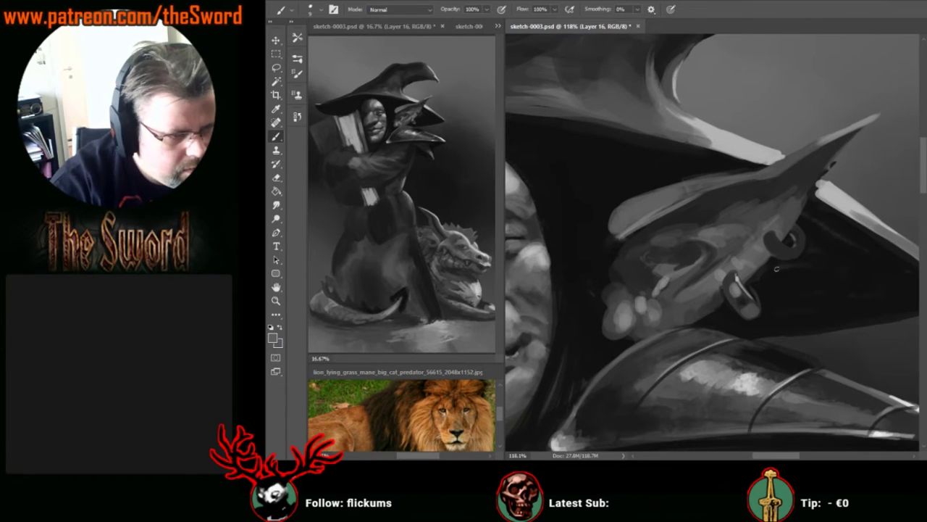
- Edge the upper earring's lower rim with grey sampled from the lower earring, using a 10 px brush
{"action": "left_click", "coordinate": [752, 314], "text": "alt"}
{"action": "key", "text": "bracketright"}
{"action": "key", "text": "bracketright"}
{"action": "key", "text": "bracketleft"}
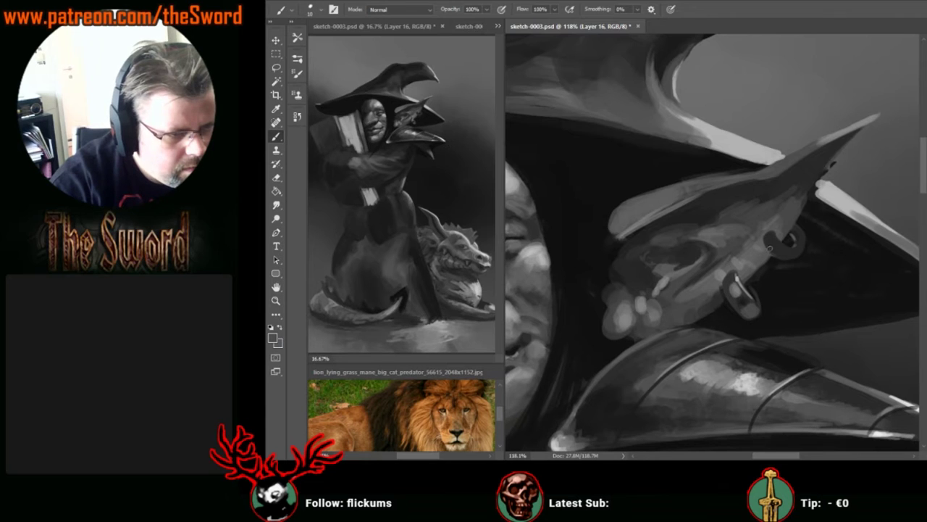
{"action": "left_click_drag", "start_coordinate": [770, 248], "coordinate": [797, 258]}
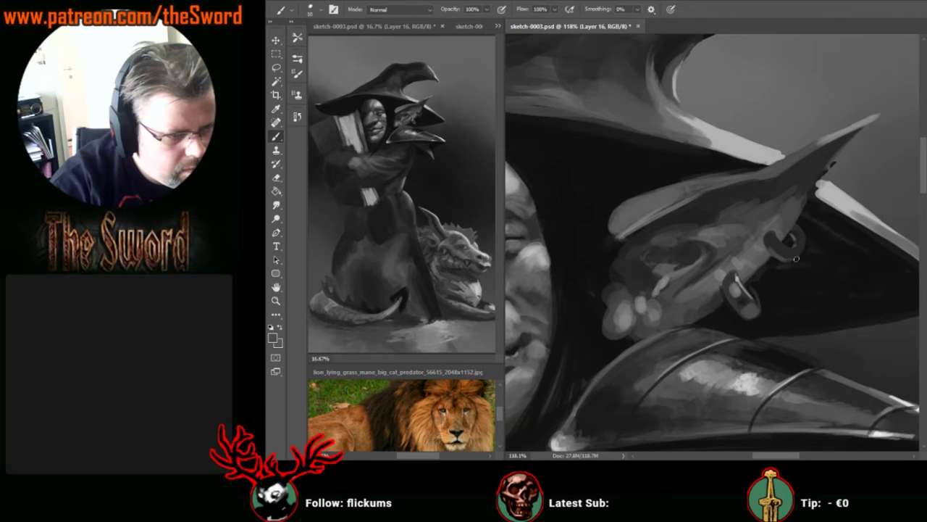
- Shade the upper earring with sampled near-black at 10 px and add a sampled mid-grey band along its front at 15 px
{"action": "left_click", "coordinate": [743, 299], "text": "alt"}
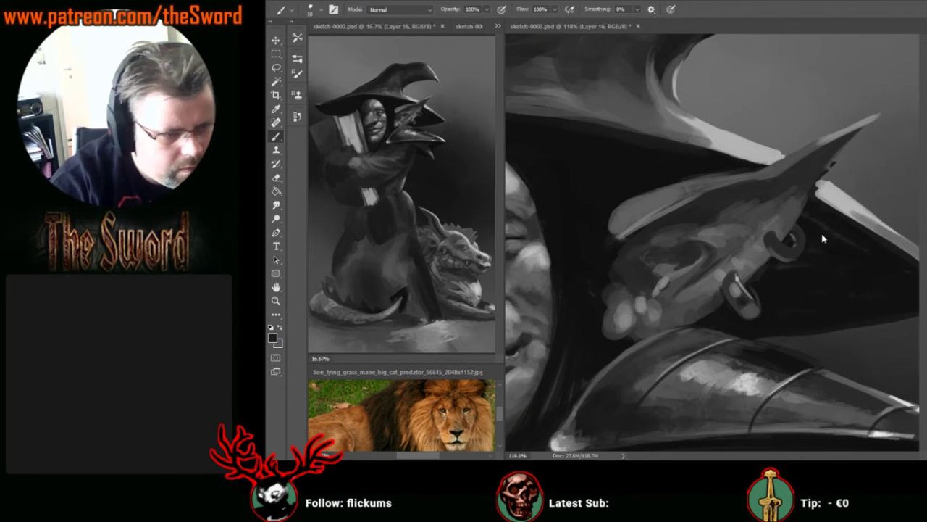
{"action": "left_click_drag", "start_coordinate": [767, 239], "coordinate": [787, 254]}
{"action": "key", "text": "bracketright"}
{"action": "left_click", "coordinate": [737, 289], "text": "alt"}
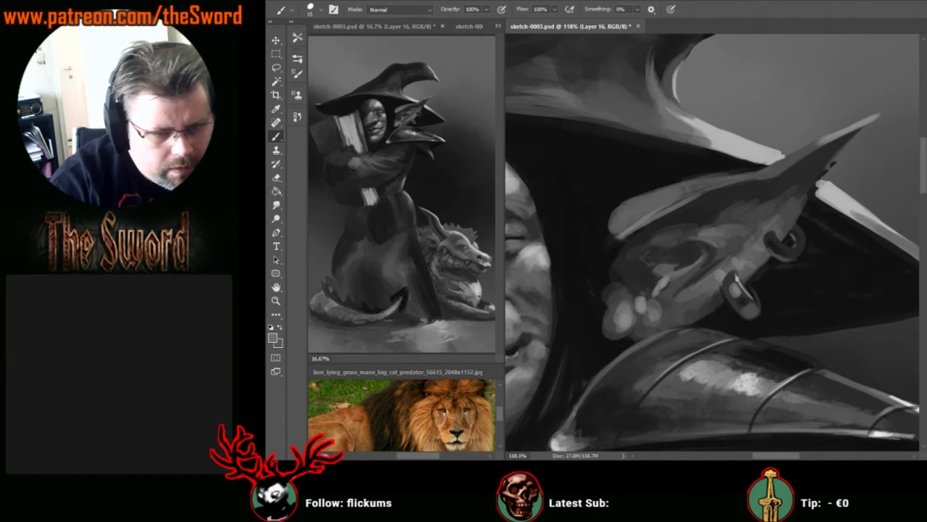
{"action": "left_click_drag", "start_coordinate": [771, 239], "coordinate": [794, 248]}
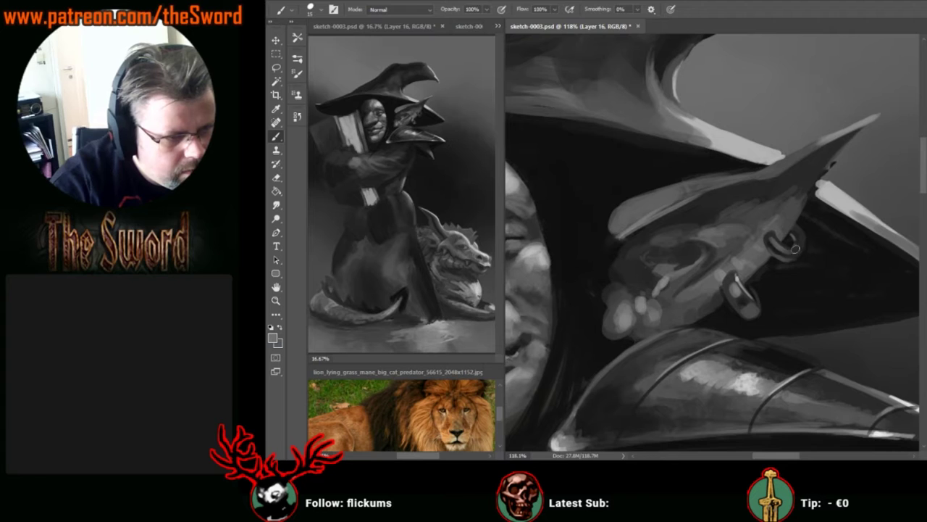
- Paint small light highlights on the upper earring's front and outer curve, using sampled light greys and a 9 px brush
{"action": "key", "text": "bracketleft"}
{"action": "left_click", "coordinate": [737, 280], "text": "alt"}
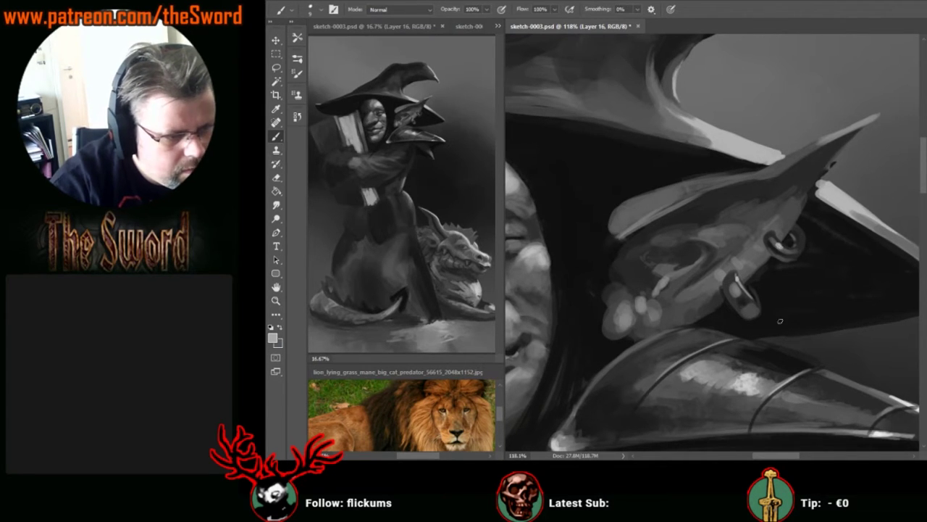
{"action": "left_click", "coordinate": [752, 378], "text": "alt"}
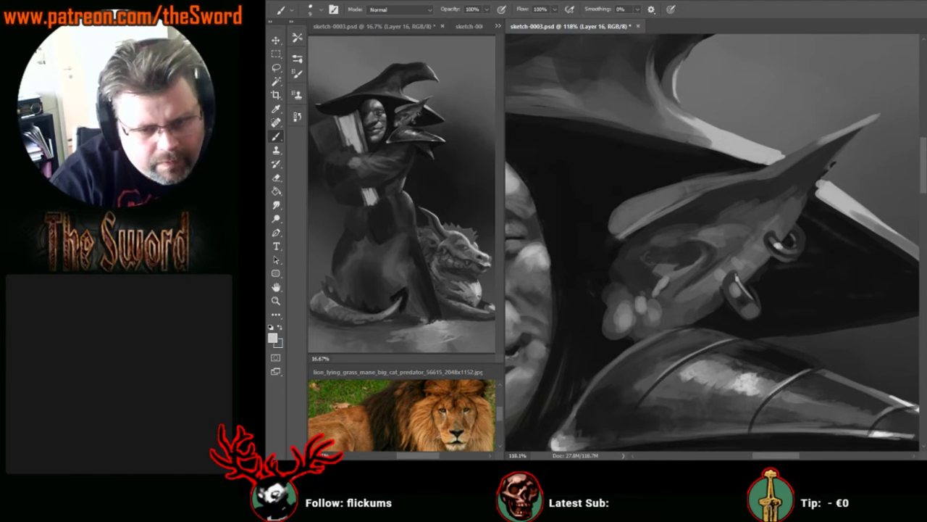
{"action": "left_click", "coordinate": [798, 241], "text": "alt"}
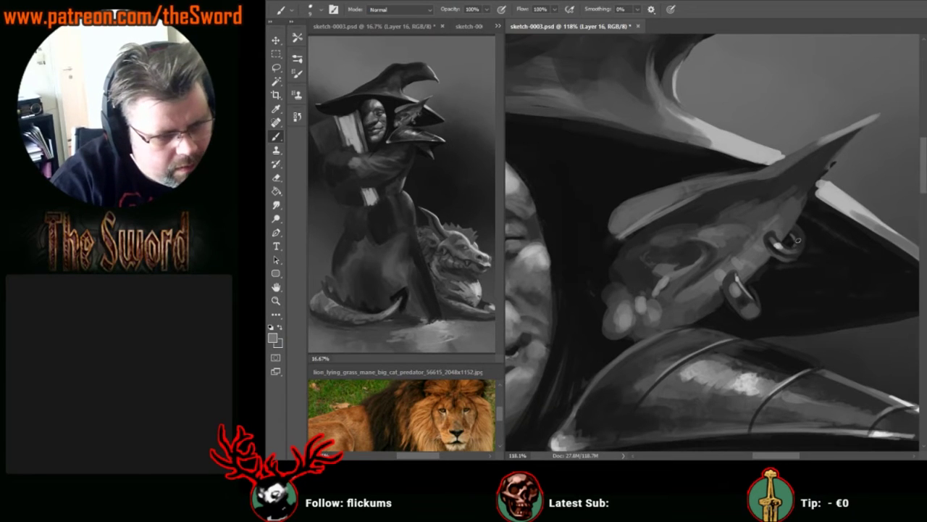
{"action": "left_click_drag", "start_coordinate": [799, 241], "coordinate": [797, 252]}
{"action": "key", "text": "]"}
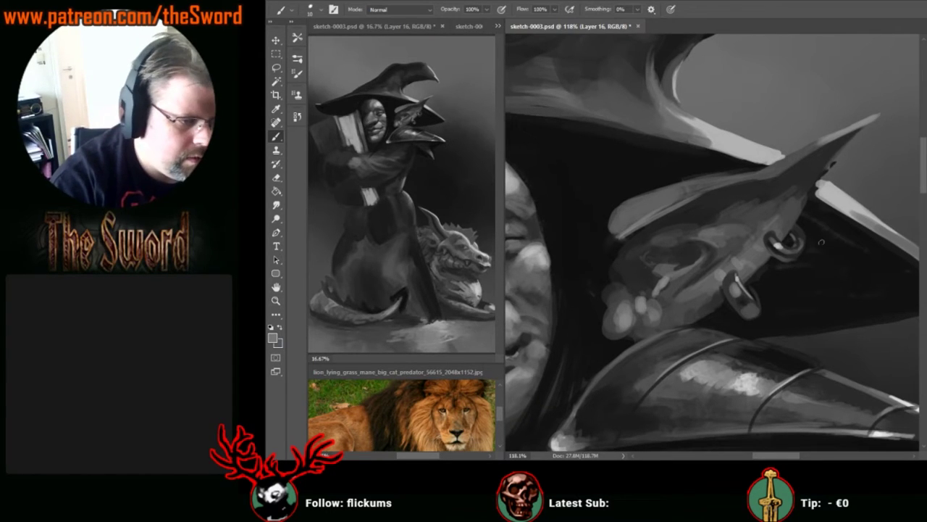
- Add bright glints to the outer edges of both earrings with near-white sampled from the armour tip and a 7 px brush
{"action": "left_click_drag", "start_coordinate": [864, 330], "coordinate": [786, 326]}
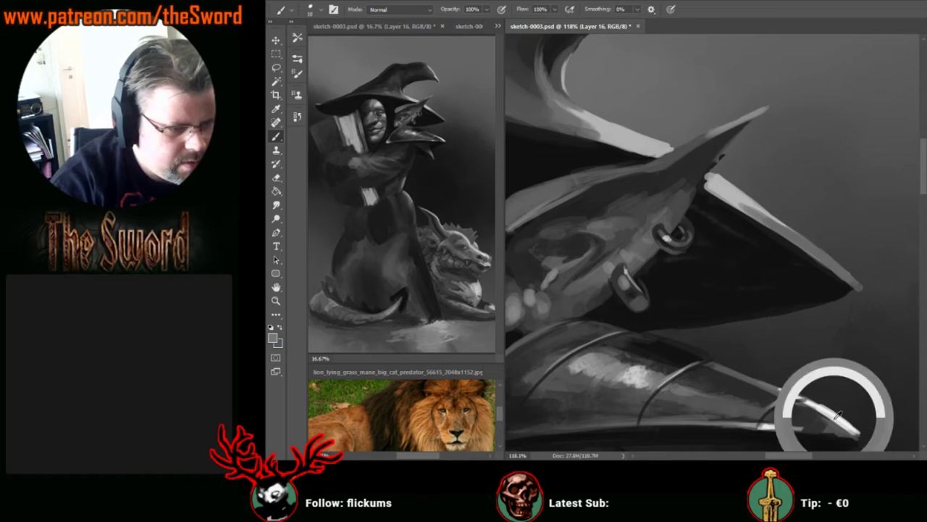
{"action": "key", "text": "["}
{"action": "key", "text": "["}
{"action": "key", "text": "["}
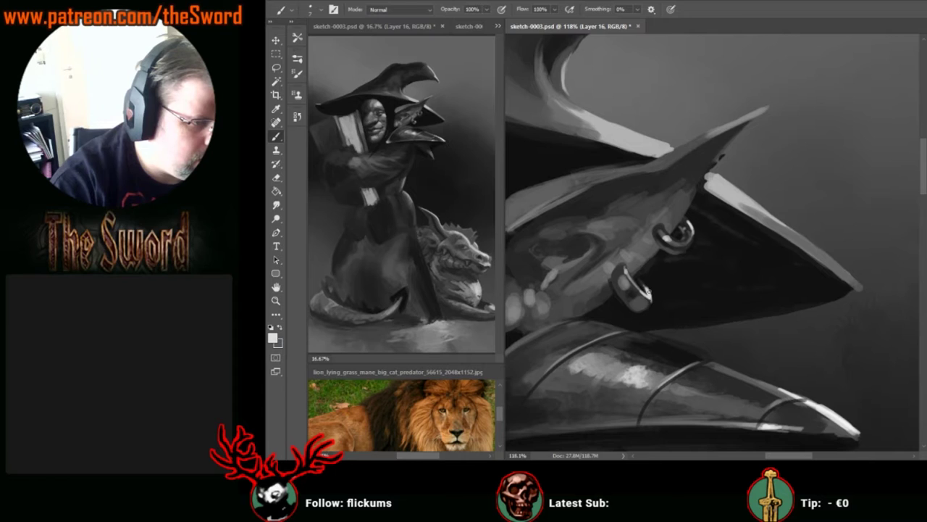
{"action": "left_click_drag", "start_coordinate": [648, 290], "coordinate": [650, 301]}
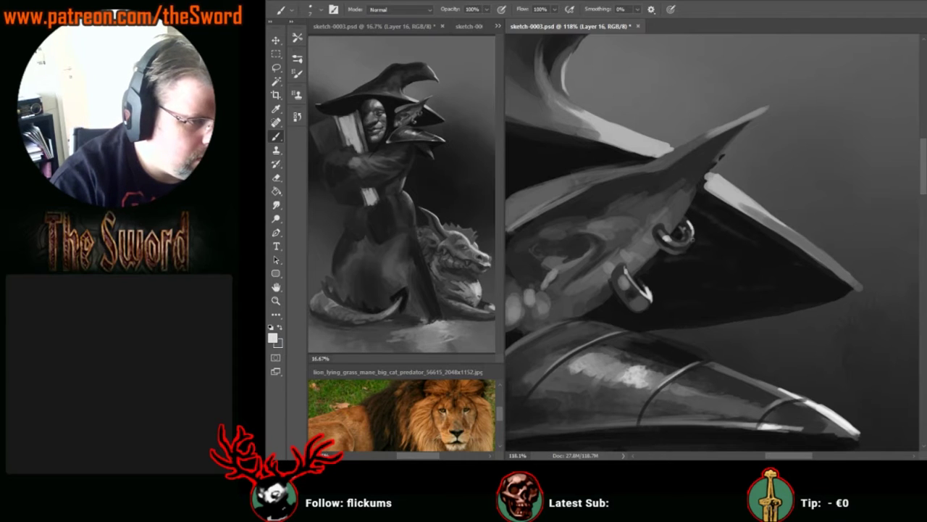
{"action": "left_click_drag", "start_coordinate": [692, 228], "coordinate": [692, 241]}
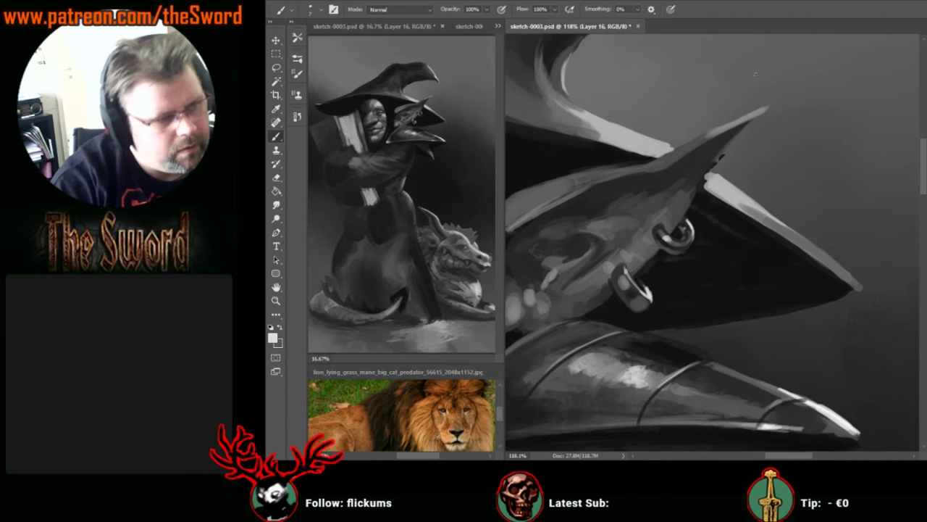
- Brighten the pointed ear tip's upper edge and paint a sampled light-grey rim along its back edge with a small brush
{"action": "left_click_drag", "start_coordinate": [767, 106], "coordinate": [740, 117]}
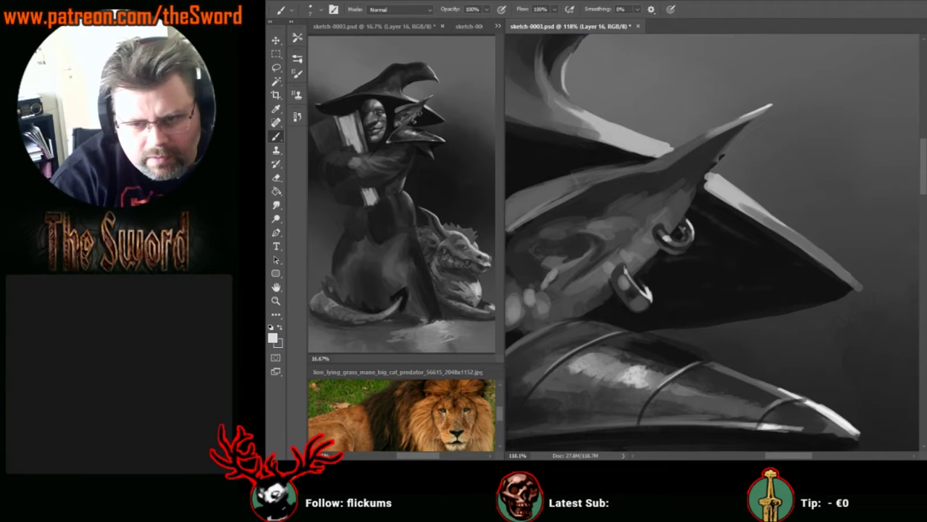
{"action": "left_click", "coordinate": [744, 116], "text": "alt"}
{"action": "key", "text": "bracketright"}
{"action": "key", "text": "bracketright"}
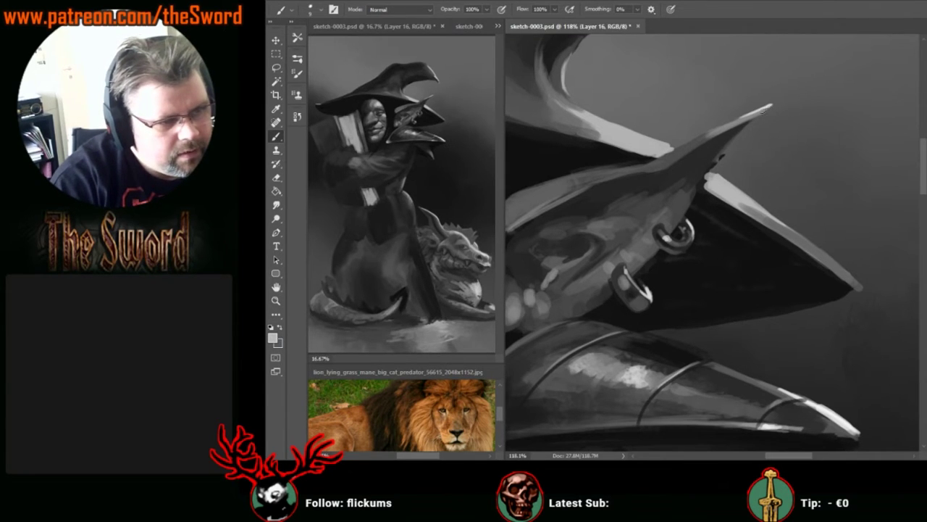
{"action": "mouse_move", "coordinate": [769, 108]}
{"action": "left_mouse_down"}
{"action": "mouse_move", "coordinate": [739, 118]}
{"action": "mouse_move", "coordinate": [721, 156]}
{"action": "left_mouse_up"}
{"action": "left_click_drag", "start_coordinate": [746, 125], "coordinate": [718, 158]}
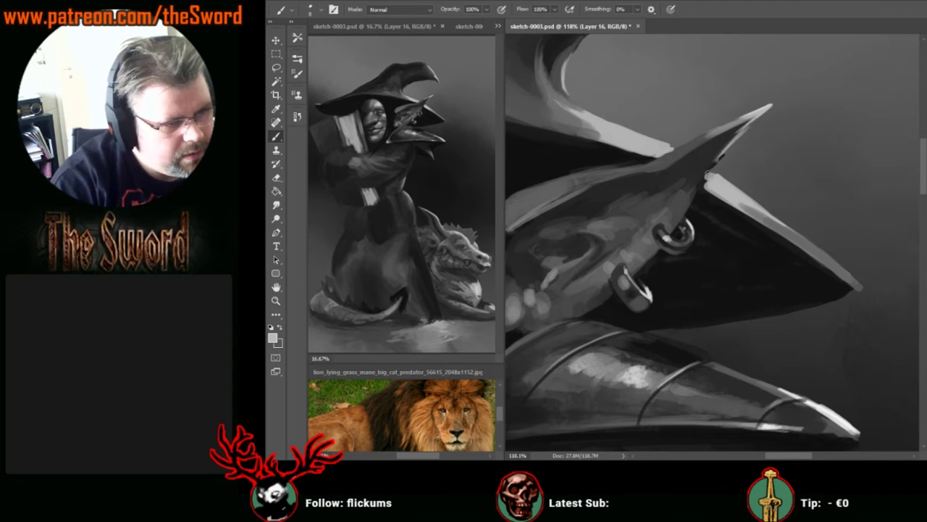
- Clean up the junction of the ear's back edge and the hat brim, alternating sampled dark ear greys and light brim grey
{"action": "left_click", "coordinate": [682, 208], "text": "alt"}
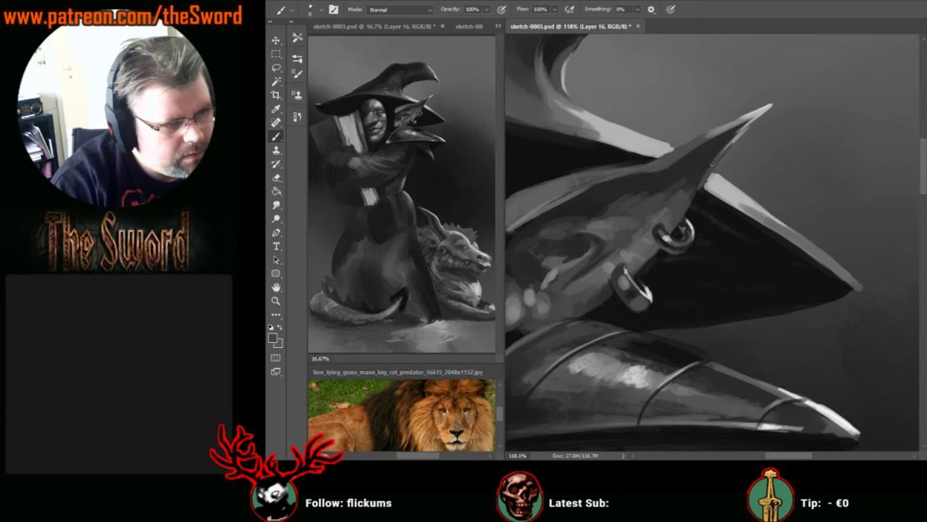
{"action": "left_click", "coordinate": [715, 181], "text": "alt"}
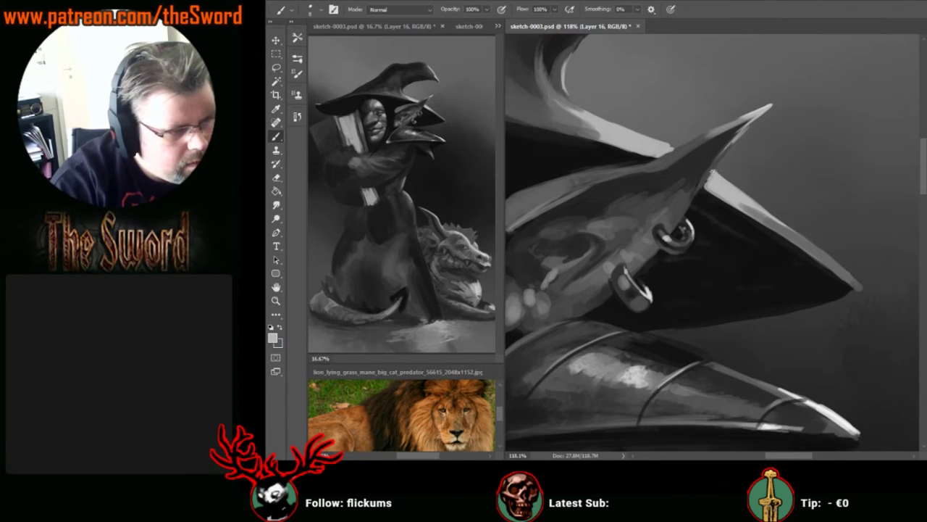
{"action": "left_click_drag", "start_coordinate": [712, 174], "coordinate": [706, 186]}
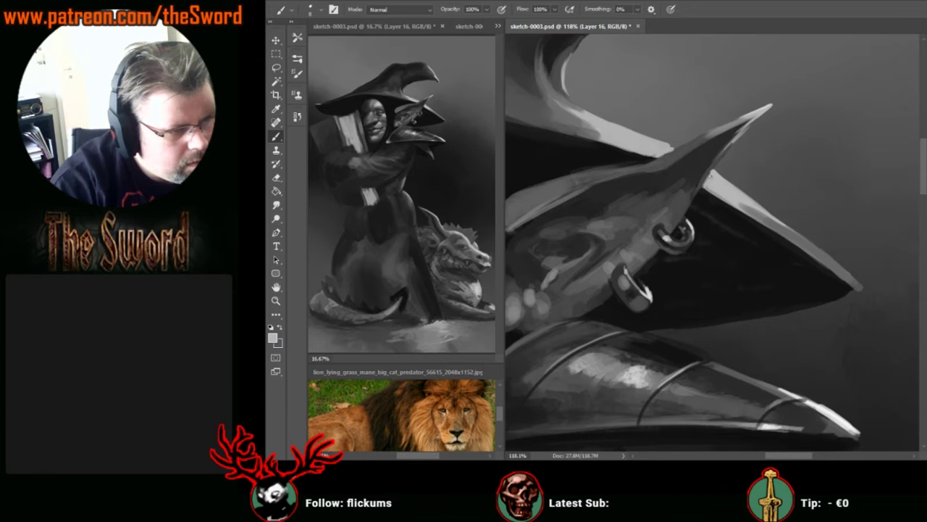
{"action": "key", "text": "x"}
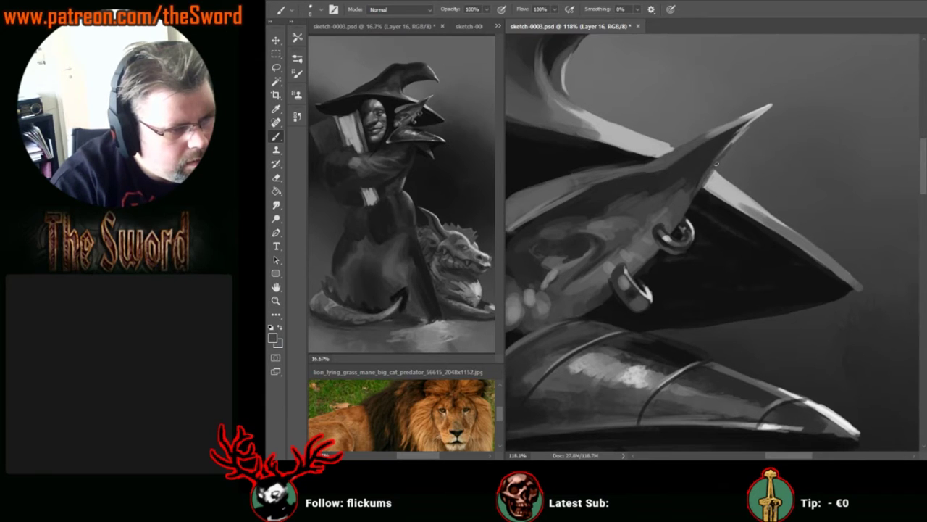
{"action": "left_click", "coordinate": [694, 176], "text": "alt"}
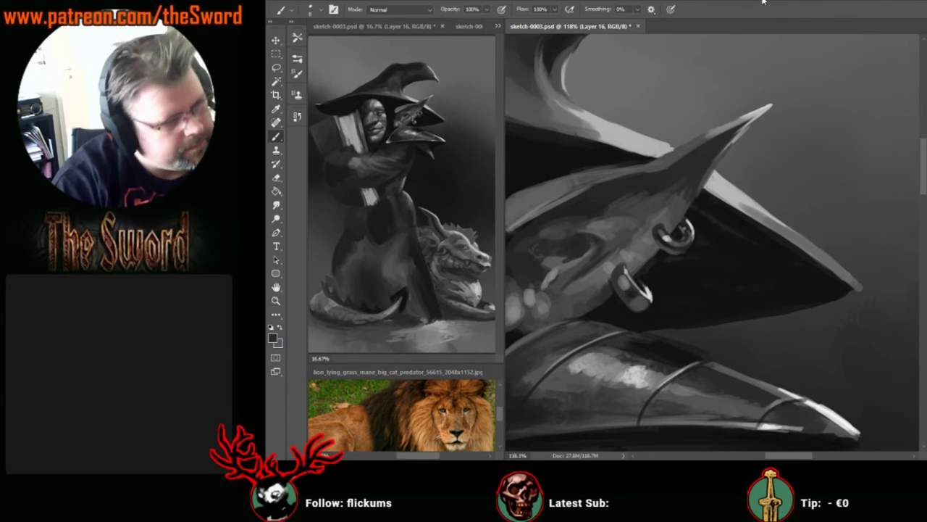
- Tone down the earlobe's bright spots and reshape its lower edge with sampled dark grey, using 35, 15 and 20 px brushes
{"action": "left_click_drag", "start_coordinate": [692, 264], "coordinate": [873, 202]}
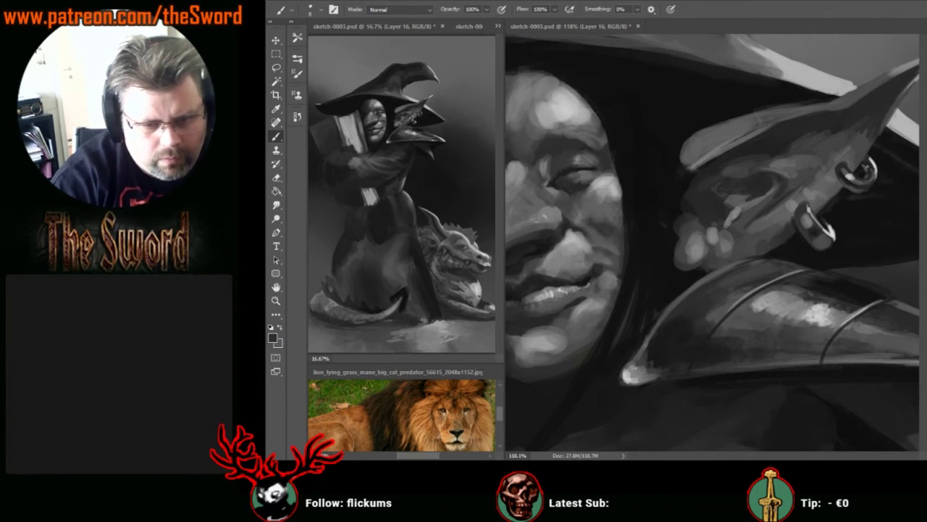
{"action": "left_click", "coordinate": [694, 265]}
{"action": "key", "text": "bracketright"}
{"action": "key", "text": "bracketright"}
{"action": "key", "text": "bracketright"}
{"action": "key", "text": "bracketright"}
{"action": "key", "text": "bracketright"}
{"action": "key", "text": "bracketright"}
{"action": "key", "text": "bracketright"}
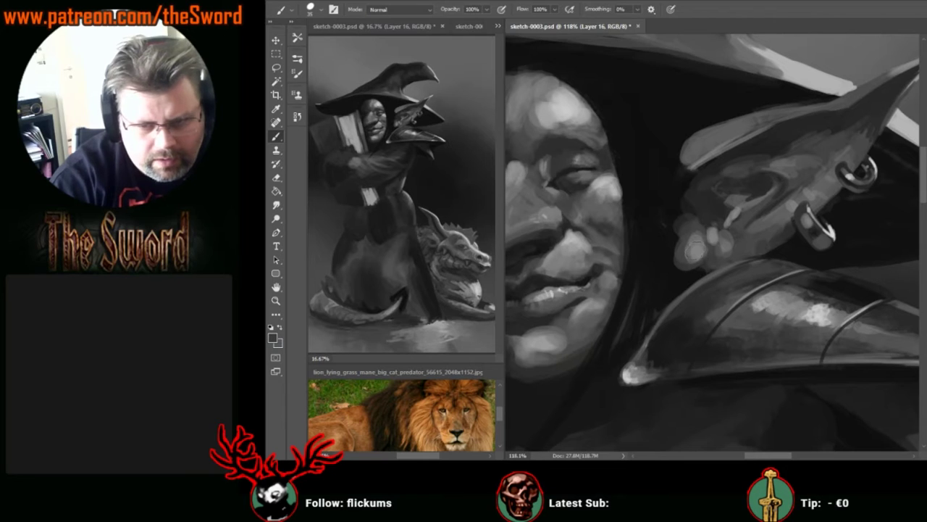
{"action": "mouse_move", "coordinate": [697, 253]}
{"action": "left_mouse_down"}
{"action": "mouse_move", "coordinate": [692, 275]}
{"action": "mouse_move", "coordinate": [703, 248]}
{"action": "left_mouse_up"}
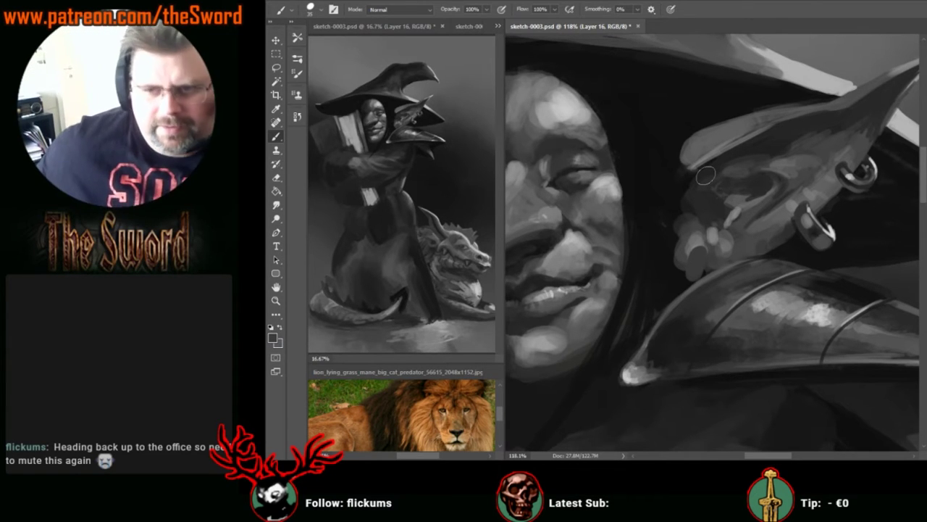
{"action": "key", "text": "bracketleft"}
{"action": "key", "text": "bracketleft"}
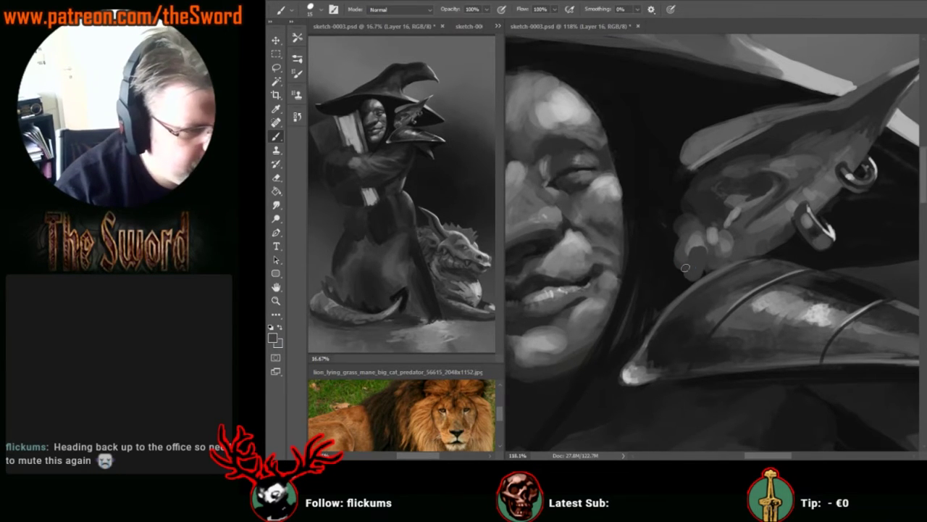
{"action": "key", "text": "bracketright"}
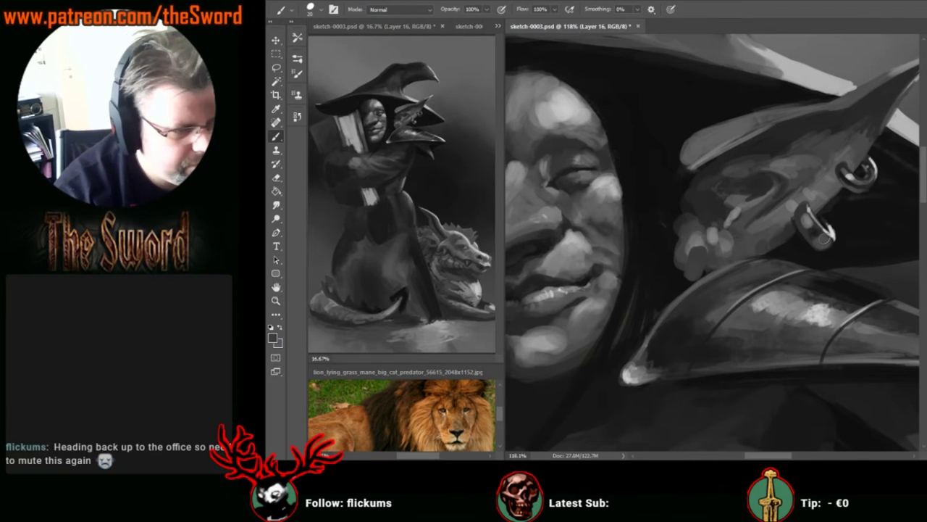
- Block in a small dark earring at the earlobe's lower edge with sampled dark grey at 25 px, refining its rim with a finer brush
{"action": "left_click", "coordinate": [676, 270], "text": "alt"}
{"action": "key", "text": "bracketright"}
{"action": "left_click_drag", "start_coordinate": [687, 266], "coordinate": [697, 275]}
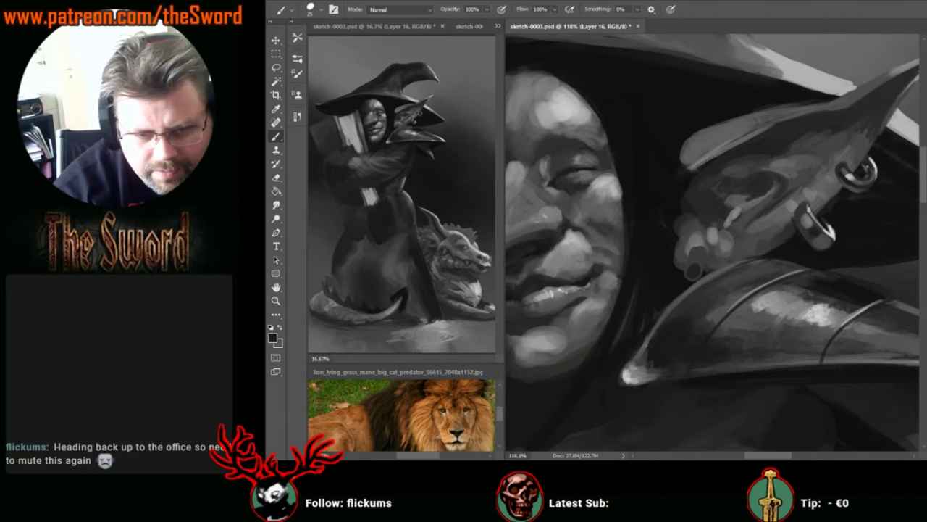
{"action": "left_click", "coordinate": [689, 267], "text": "alt"}
{"action": "key", "text": "bracketleft"}
{"action": "key", "text": "bracketleft"}
{"action": "key", "text": "bracketleft"}
{"action": "key", "text": "bracketleft"}
{"action": "key", "text": "bracketleft"}
{"action": "key", "text": "bracketleft"}
{"action": "key", "text": "bracketleft"}
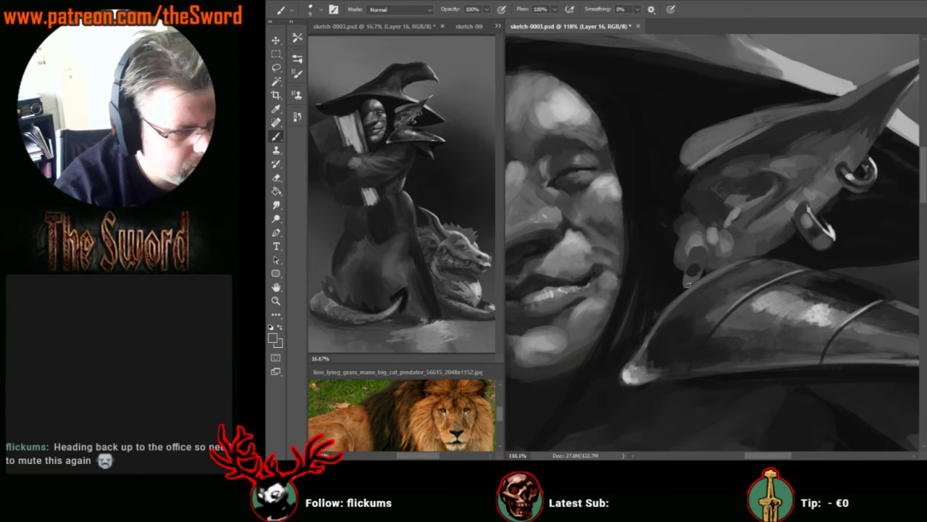
{"action": "left_click", "coordinate": [673, 284], "text": "alt"}
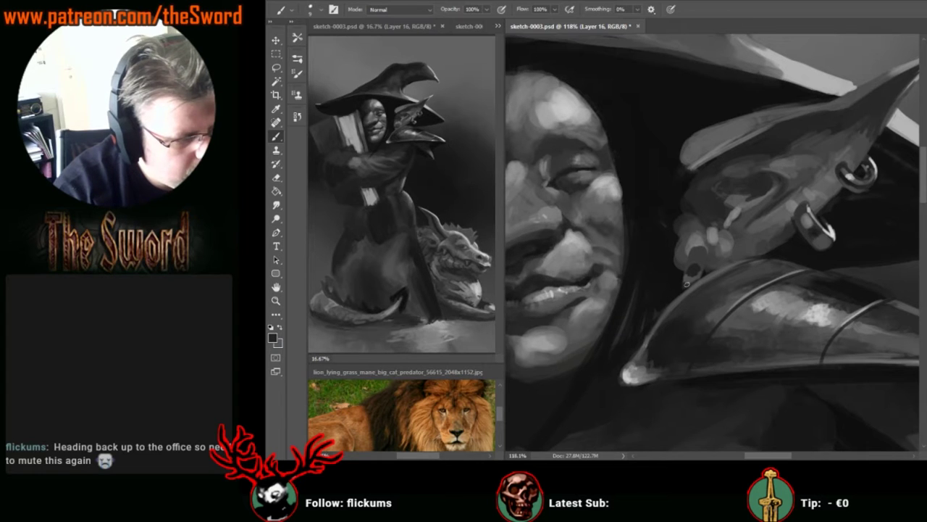
- Paint a sampled light-grey reflection and a near-white glint on the small earlobe earring with a fine brush up to 10 px
{"action": "left_click", "coordinate": [683, 232], "text": "alt"}
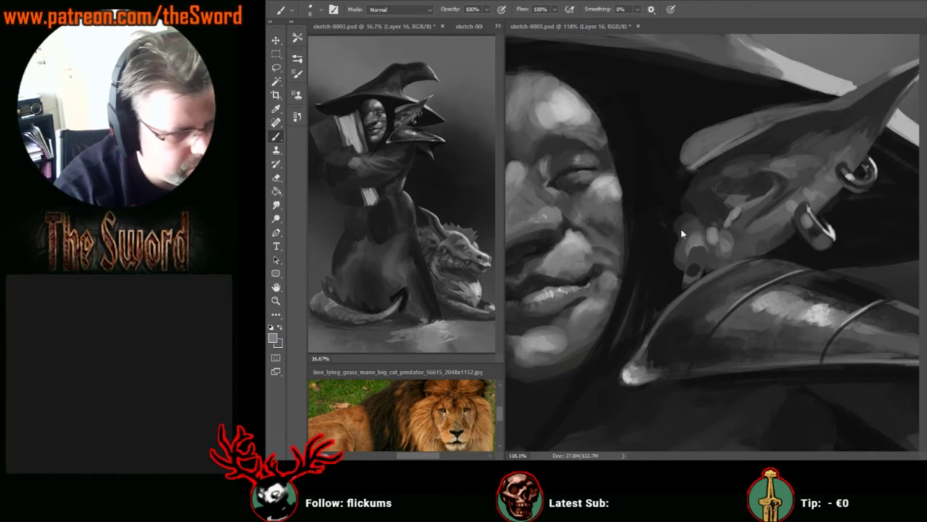
{"action": "left_click_drag", "start_coordinate": [701, 250], "coordinate": [699, 257]}
{"action": "key", "text": "bracketright"}
{"action": "key", "text": "bracketright"}
{"action": "key", "text": "bracketright"}
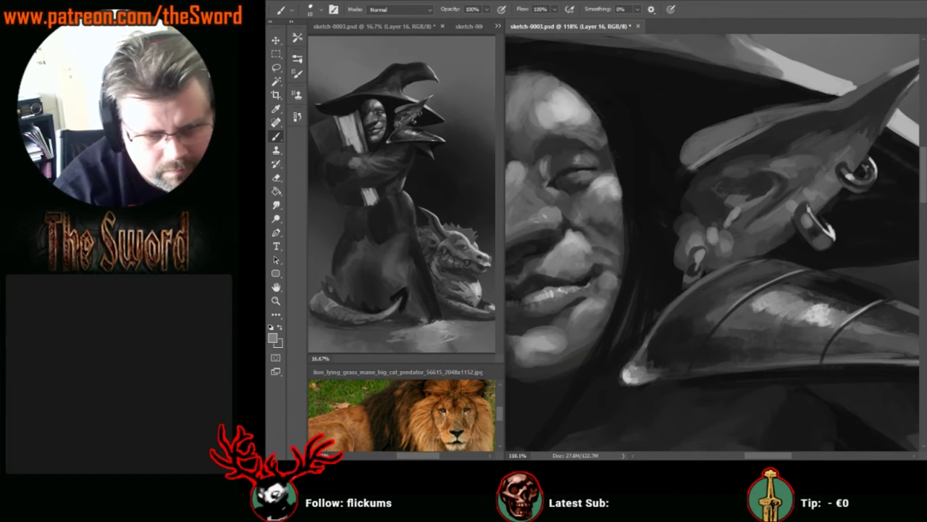
{"action": "left_click", "coordinate": [698, 253]}
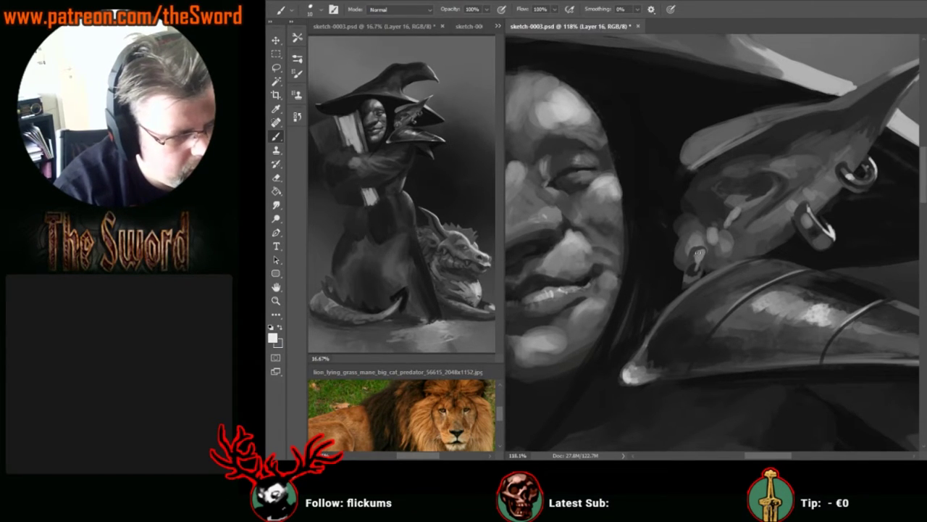
{"action": "left_click_drag", "start_coordinate": [701, 252], "coordinate": [696, 265]}
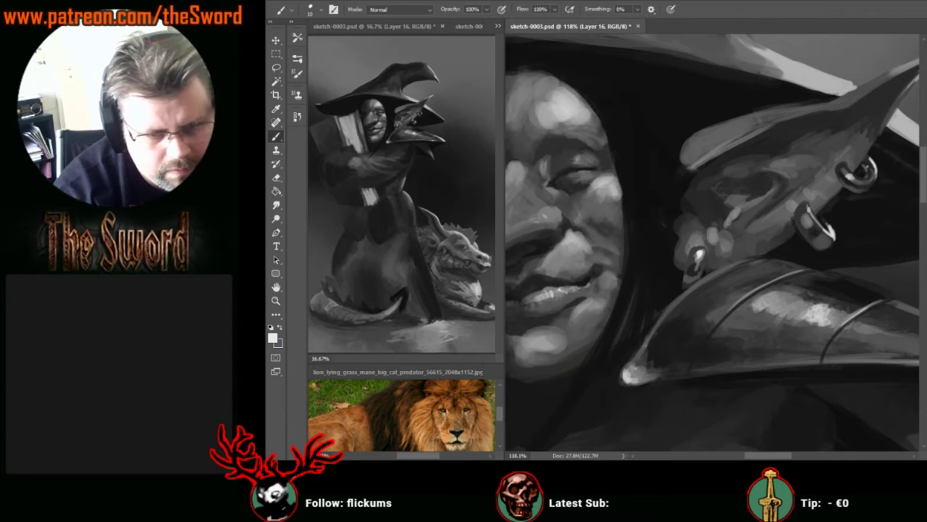
- Deepen the shadows around the small earlobe earring with sampled near-black, using 20 and 10 px brushes
{"action": "left_click", "coordinate": [683, 254], "text": "alt"}
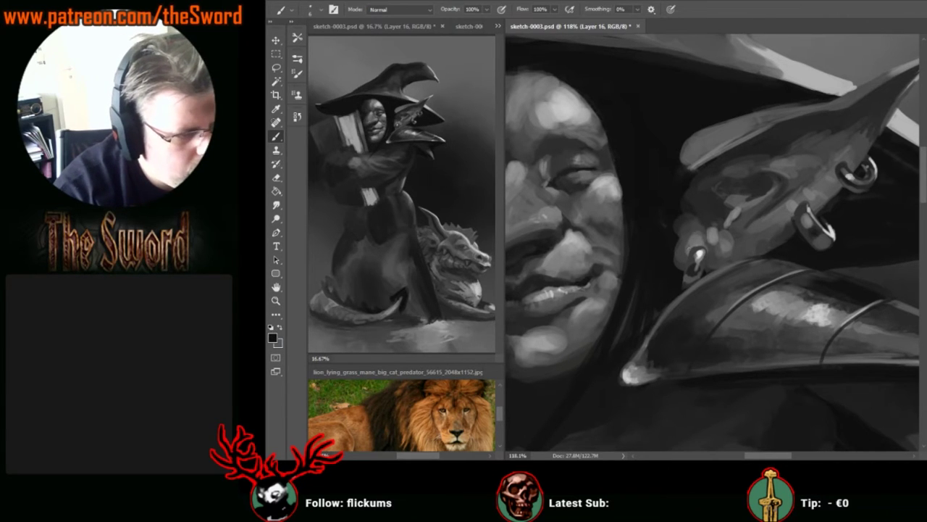
{"action": "key", "text": "bracketright"}
{"action": "key", "text": "bracketright"}
{"action": "key", "text": "bracketright"}
{"action": "key", "text": "bracketright"}
{"action": "key", "text": "bracketright"}
{"action": "key", "text": "bracketright"}
{"action": "key", "text": "bracketright"}
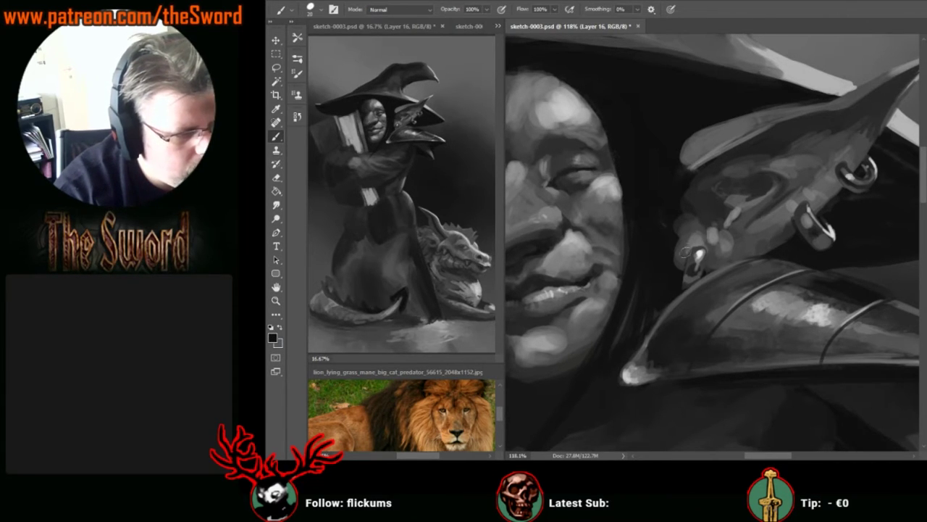
{"action": "key", "text": "bracketleft"}
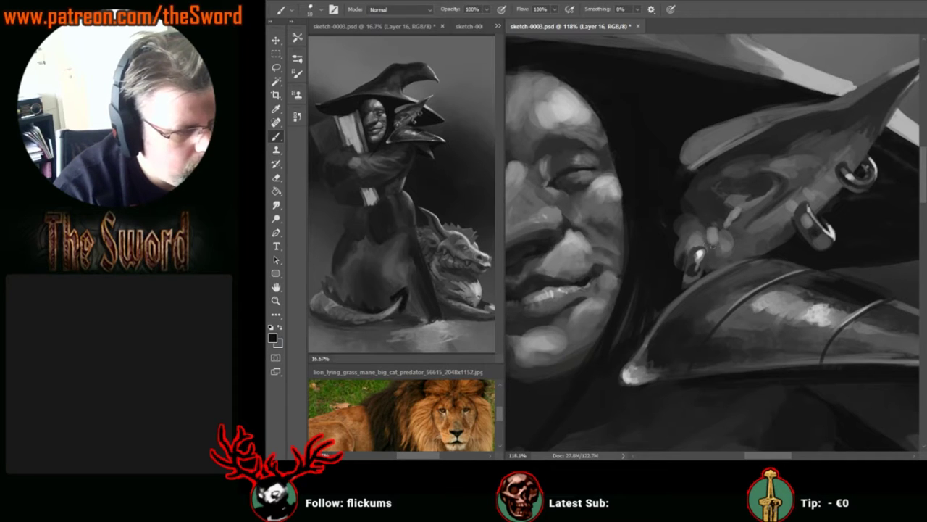
- Shade the earlobe around the small earring with sampled dark grey, alternating 10 and 25 px brushes
{"action": "left_click", "coordinate": [716, 251], "text": "alt"}
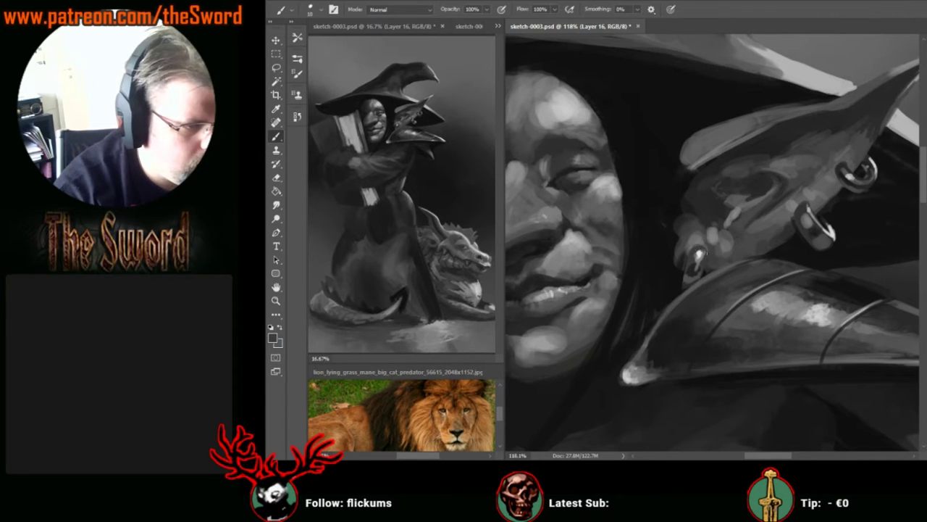
{"action": "key", "text": "d"}
{"action": "key", "text": "bracketright"}
{"action": "key", "text": "bracketright"}
{"action": "key", "text": "bracketright"}
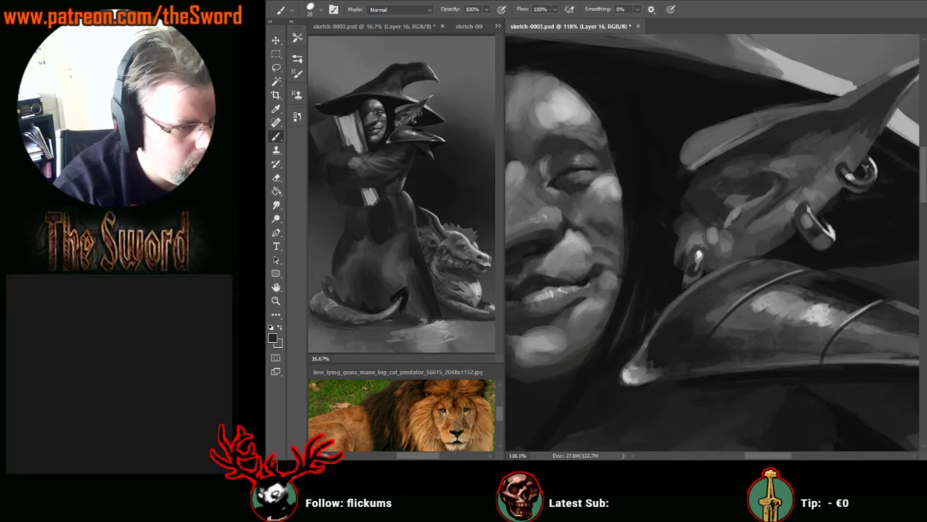
{"action": "key", "text": "bracketleft"}
{"action": "key", "text": "bracketleft"}
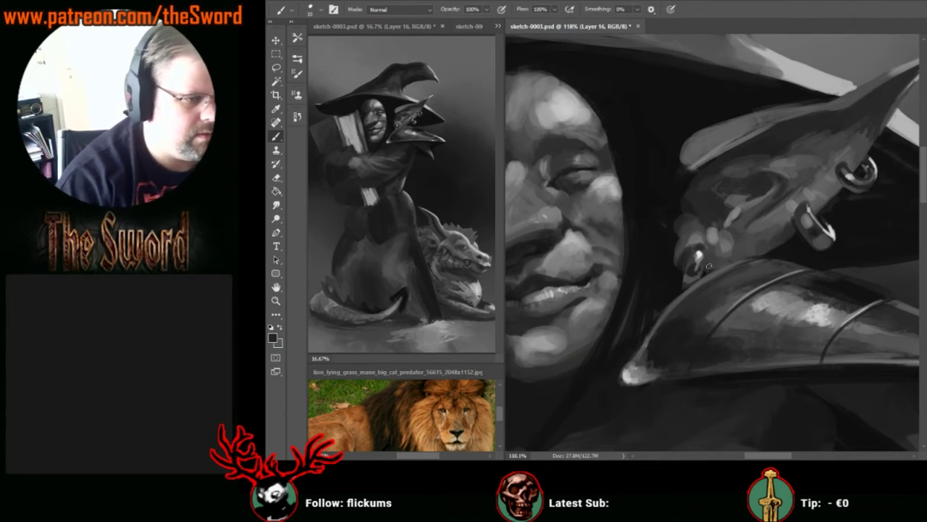
{"action": "key", "text": "bracketright"}
{"action": "key", "text": "bracketright"}
{"action": "key", "text": "bracketright"}
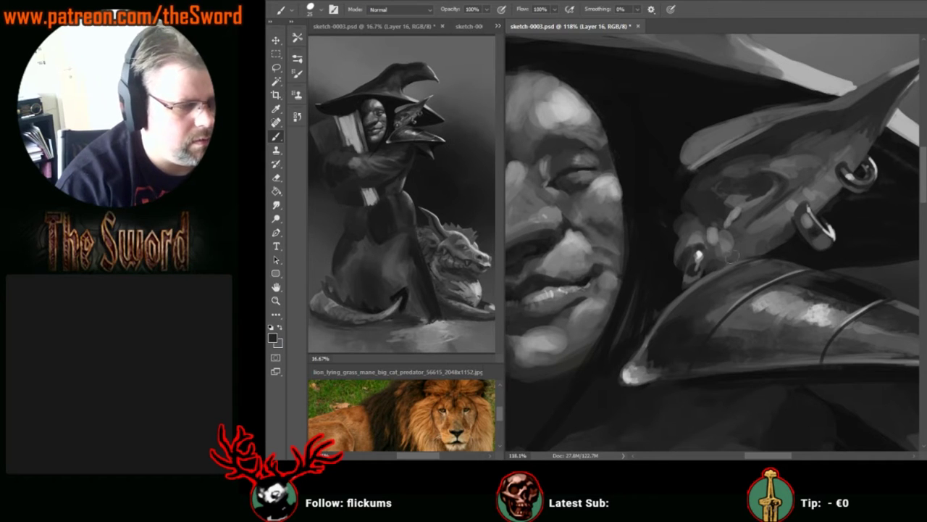
- Start a new layer above the ear details and brush orange onto the pointed ear tip at 30 to 35 px
{"action": "left_click", "coordinate": [275, 300]}
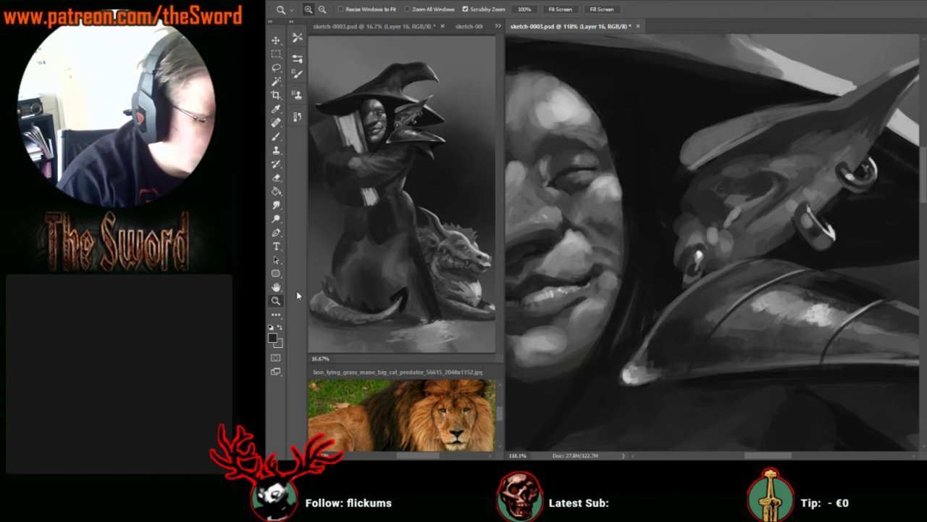
{"action": "left_click_drag", "start_coordinate": [416, 190], "coordinate": [436, 209]}
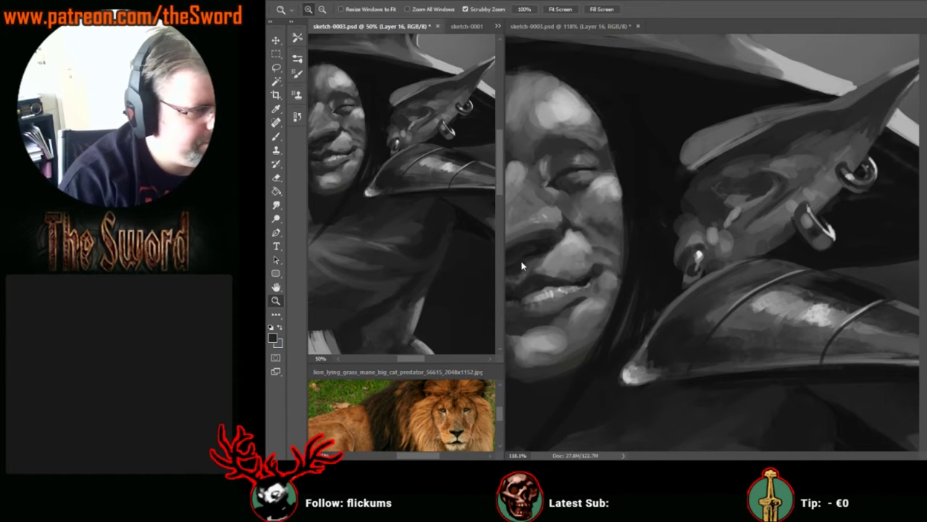
{"action": "left_click_drag", "start_coordinate": [760, 250], "coordinate": [720, 265]}
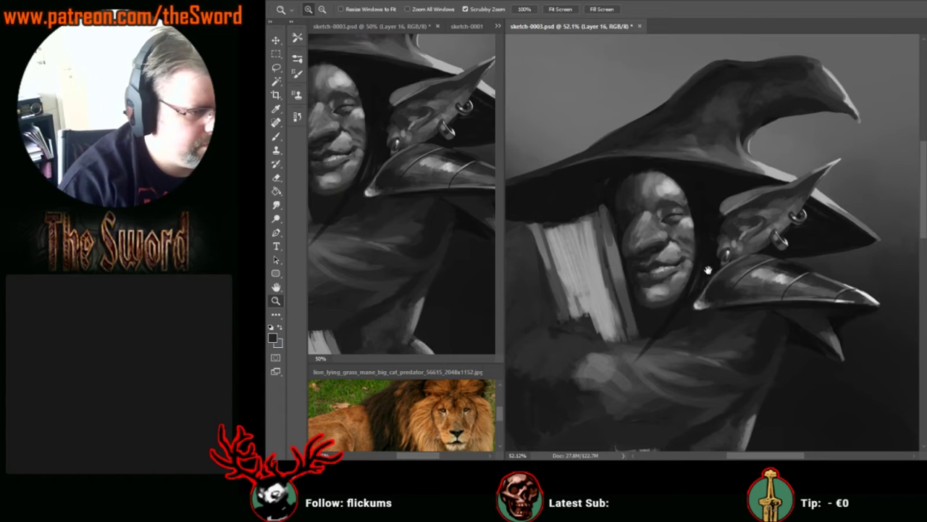
{"action": "left_click_drag", "start_coordinate": [657, 273], "coordinate": [698, 312]}
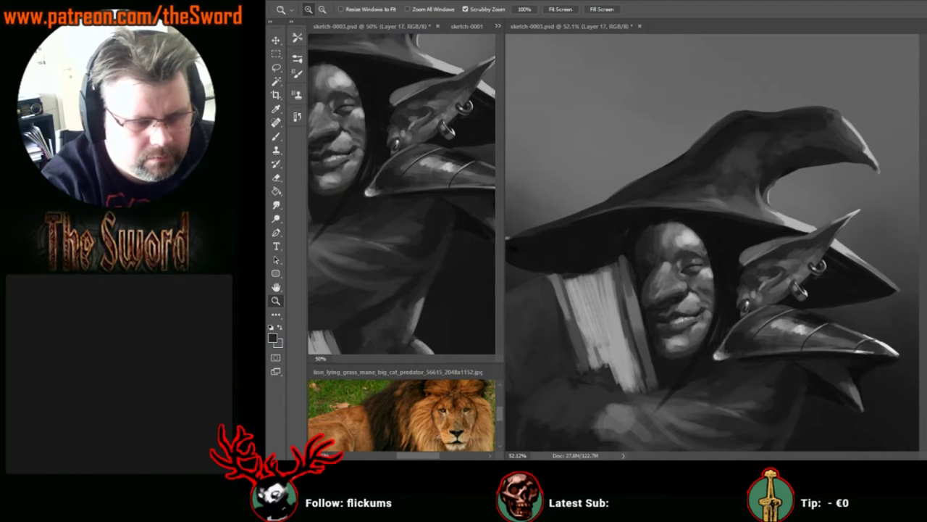
{"action": "left_click", "coordinate": [588, 26]}
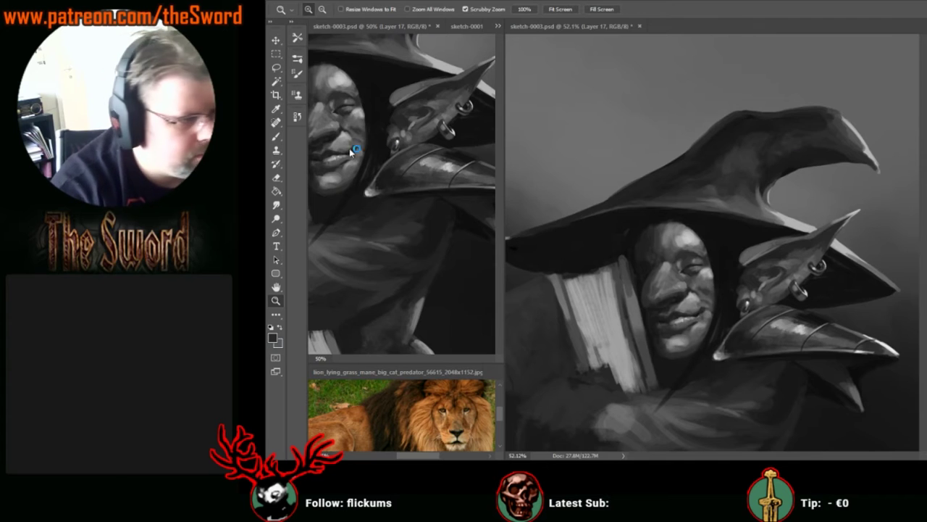
{"action": "left_click", "coordinate": [276, 137]}
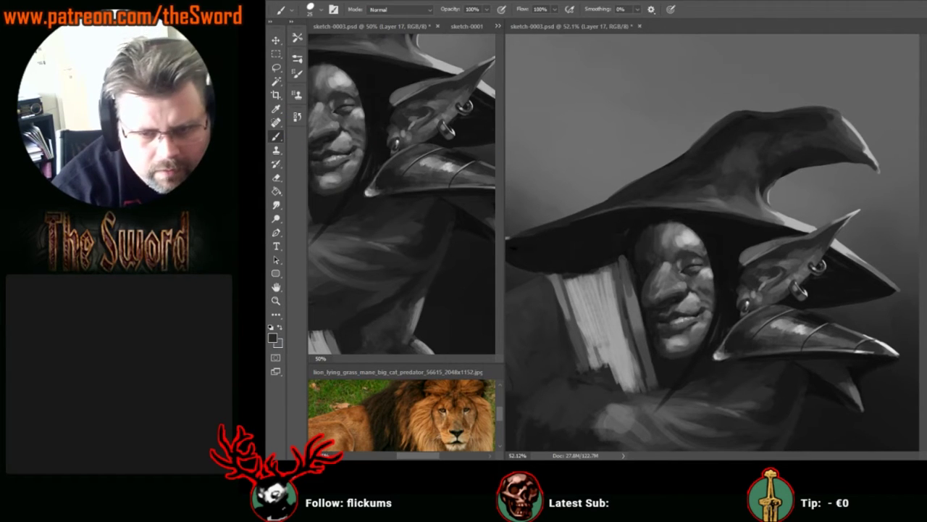
{"action": "left_click", "coordinate": [821, 235]}
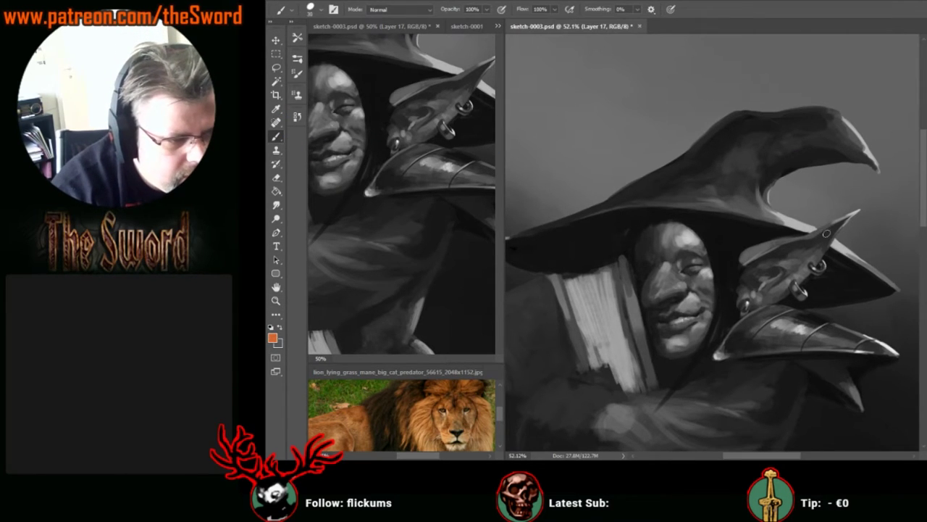
{"action": "key", "text": "bracketright"}
{"action": "left_click_drag", "start_coordinate": [835, 227], "coordinate": [825, 244]}
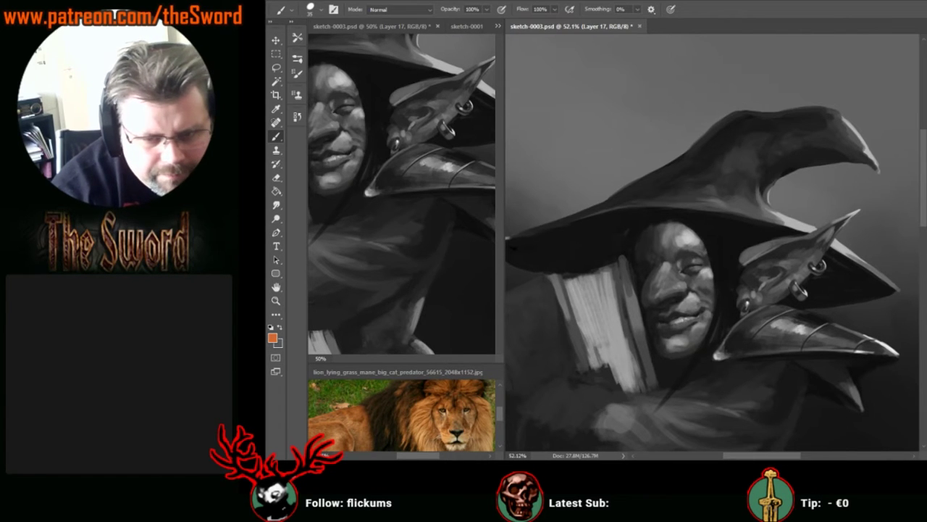
- Work brown and a mane orange sampled from the lion photo into the ear tip with a 25 px brush
{"action": "left_click", "coordinate": [820, 236], "text": "alt"}
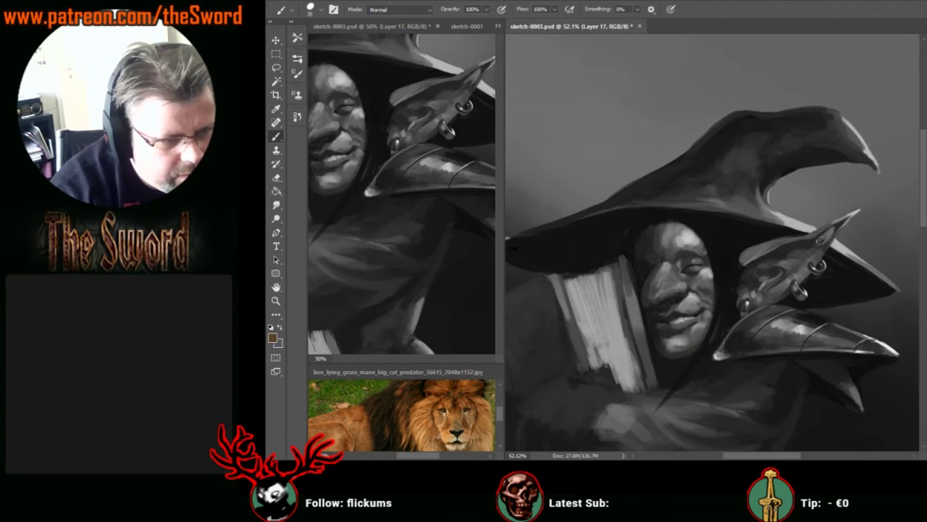
{"action": "key", "text": "bracketleft"}
{"action": "key", "text": "bracketleft"}
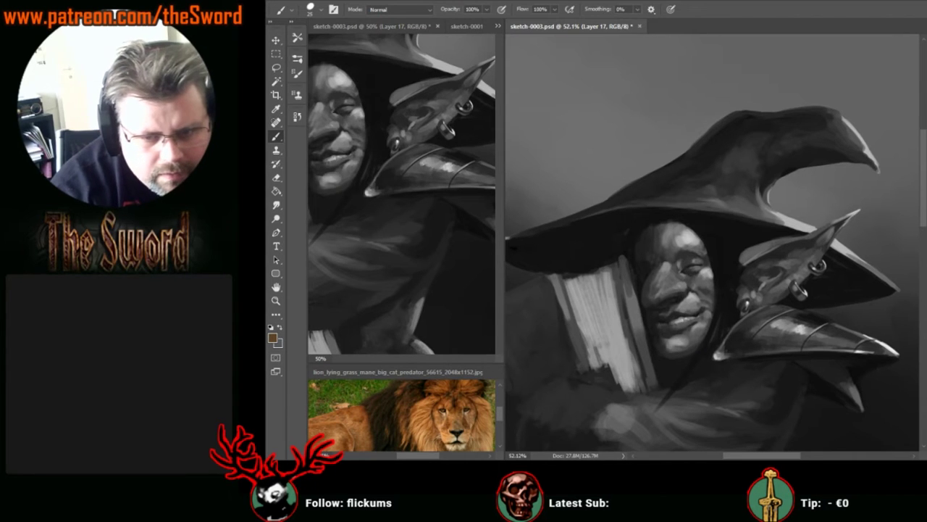
{"action": "left_click", "coordinate": [470, 412], "text": "alt"}
{"action": "left_click", "coordinate": [839, 222]}
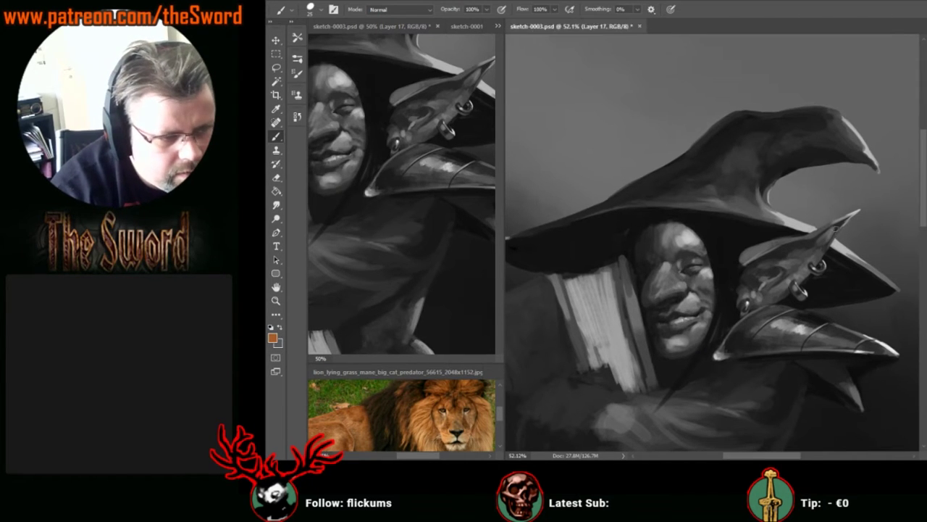
- Darken the ear tip with mane brown from the lion photo at 15 px and restore its light rim with pale grey at 10 px
{"action": "key", "text": "bracketleft"}
{"action": "key", "text": "bracketleft"}
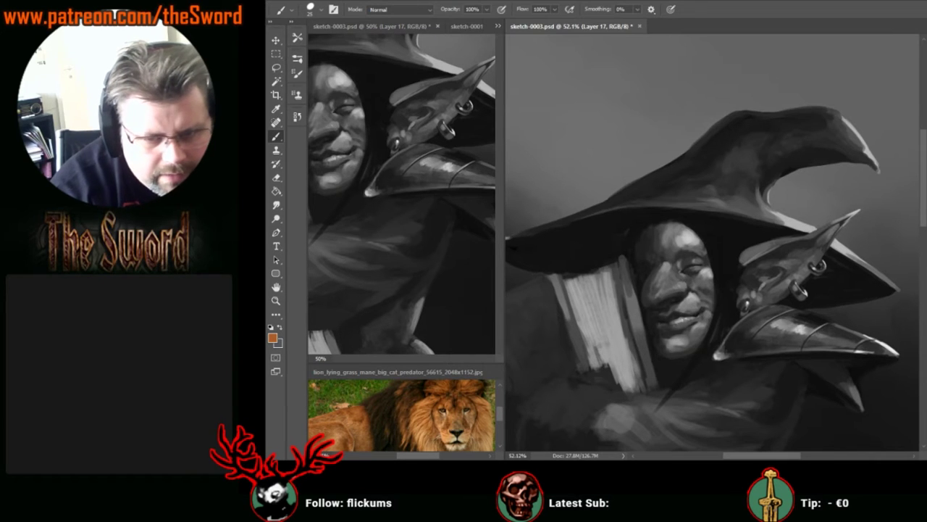
{"action": "left_click", "coordinate": [419, 410], "text": "alt"}
{"action": "left_click", "coordinate": [844, 223]}
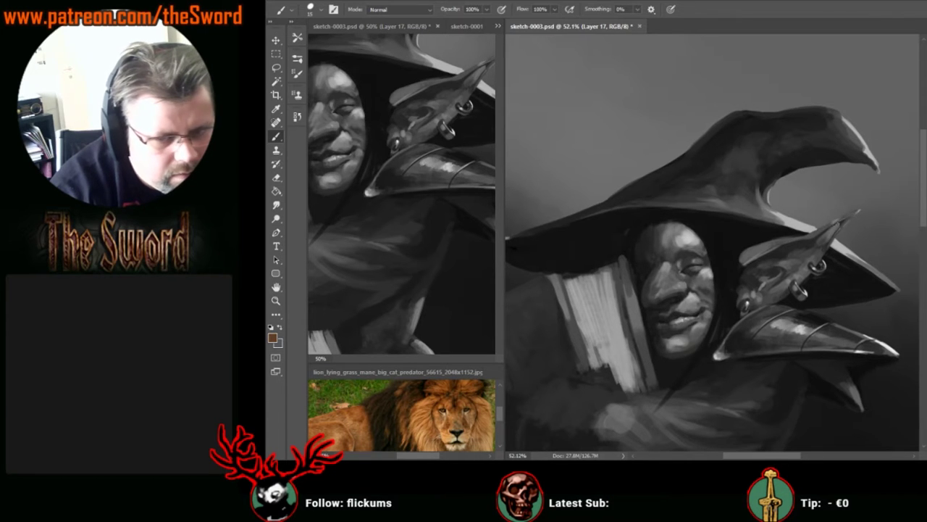
{"action": "left_click", "coordinate": [844, 245], "text": "alt"}
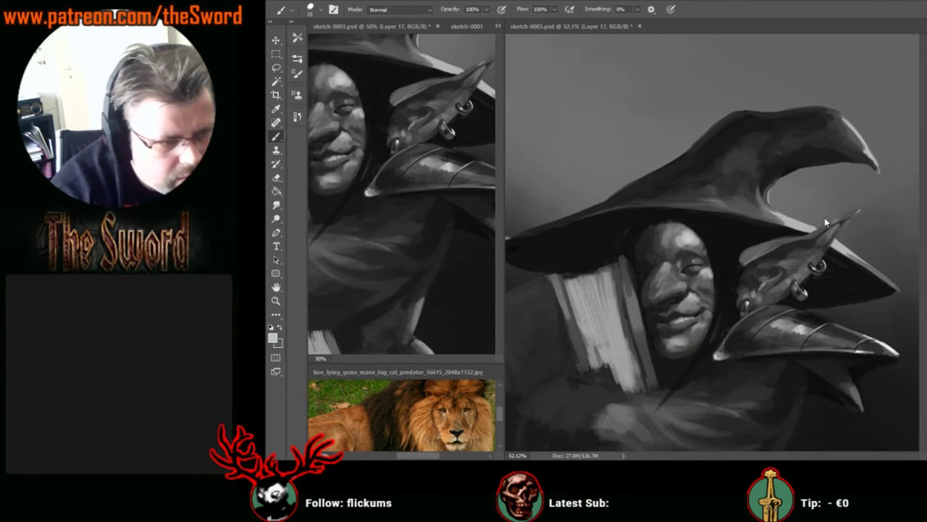
{"action": "key", "text": "bracketleft"}
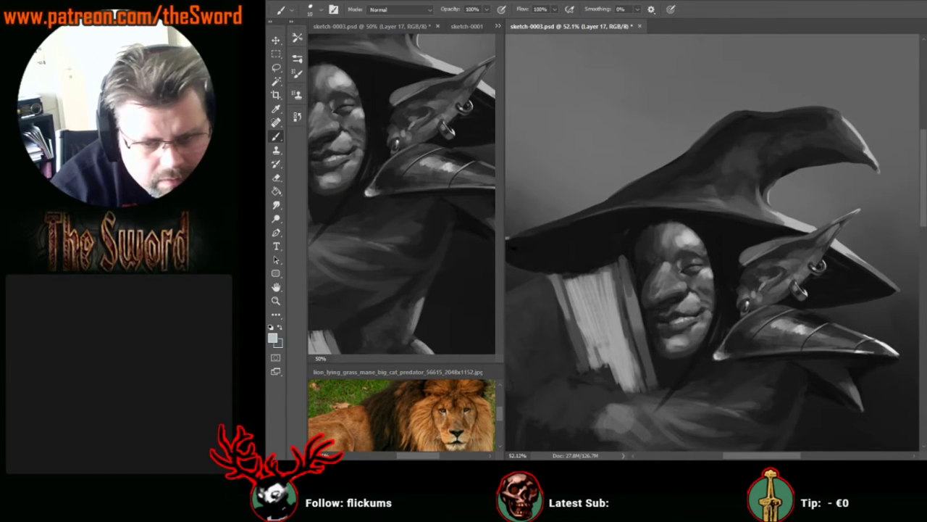
- Layer reddish-brown and orange sampled from the lion's mane along the upper ear, using 15 and 30 px brushes
{"action": "left_click", "coordinate": [428, 414], "text": "alt"}
{"action": "left_click", "coordinate": [848, 216]}
{"action": "key", "text": "bracketright"}
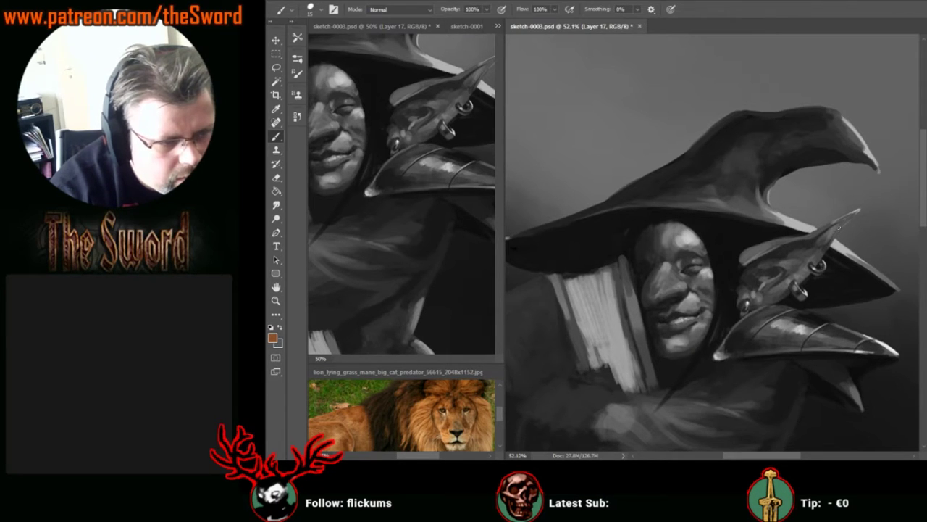
{"action": "left_click", "coordinate": [430, 406], "text": "alt"}
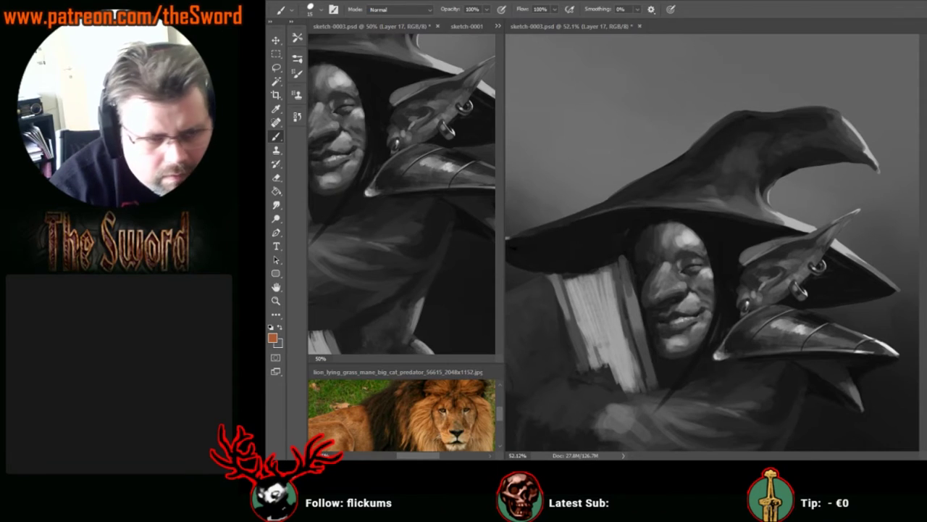
{"action": "left_click", "coordinate": [835, 228]}
{"action": "key", "text": "bracketright"}
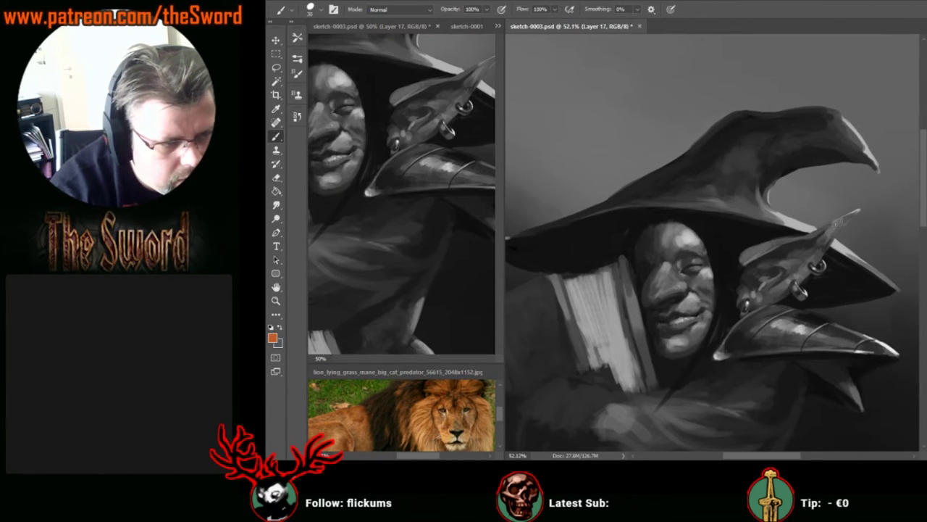
- Add darker mane brown below the ear tip, refine it at 15 px, and pick a pale cream for the highlights
{"action": "left_click", "coordinate": [429, 408], "text": "alt"}
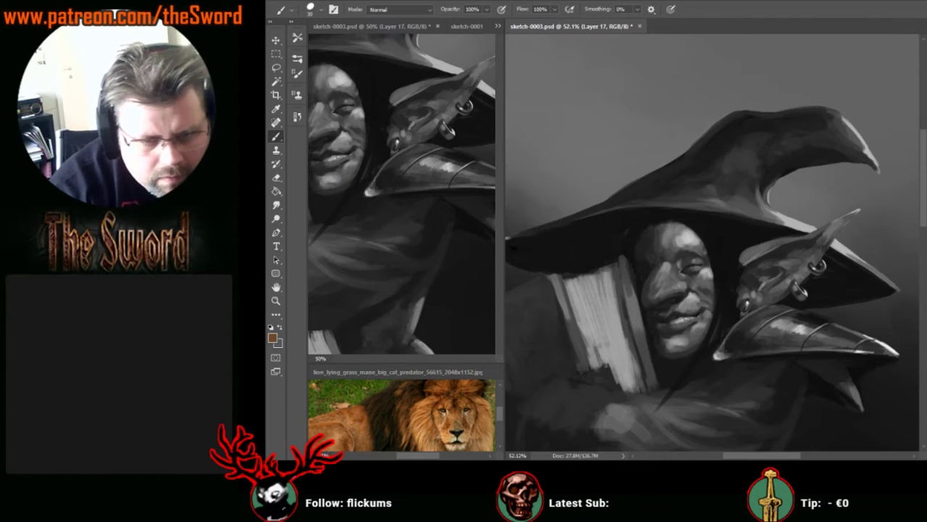
{"action": "left_click", "coordinate": [825, 231]}
{"action": "key", "text": "bracketleft"}
{"action": "key", "text": "bracketleft"}
{"action": "key", "text": "bracketleft"}
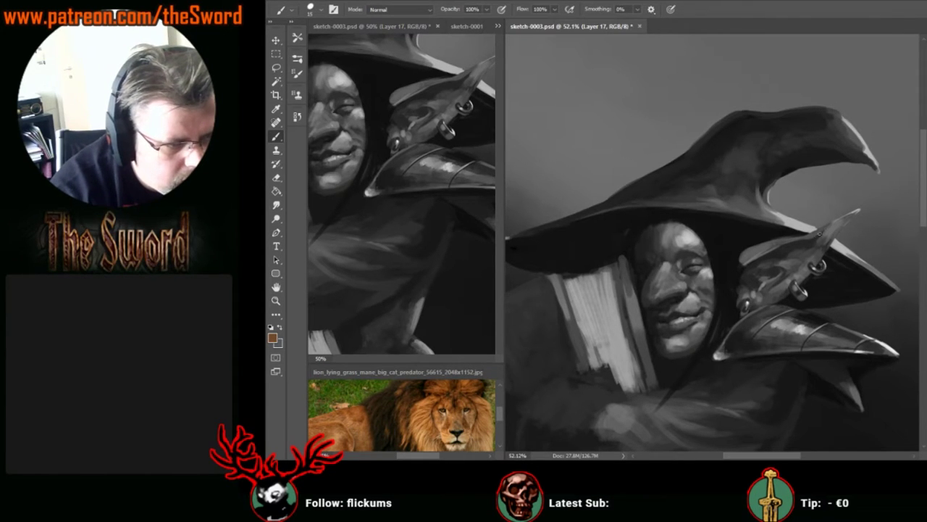
{"action": "left_click", "coordinate": [809, 223], "text": "alt"}
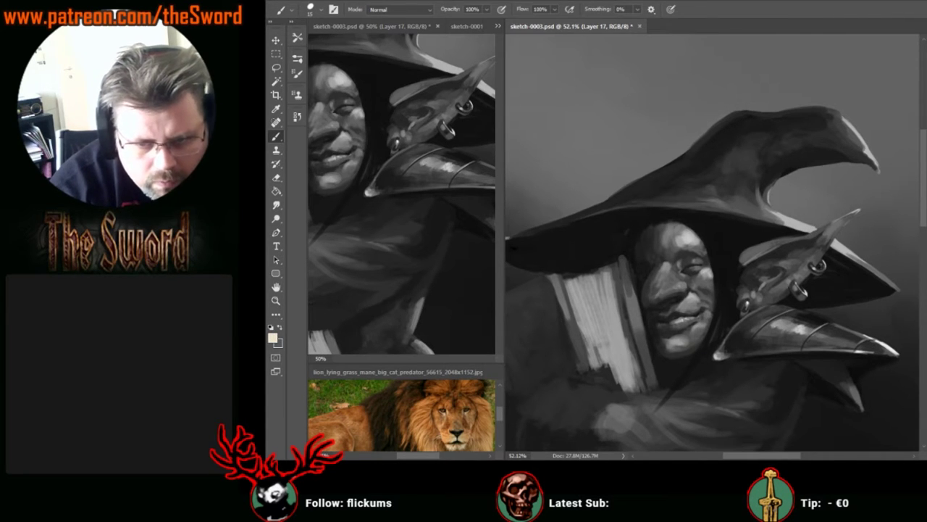
- Touch up the pointed ear's tip and inner ear with a sampled brown mid-tone, using the soft elip brush
{"action": "left_click", "coordinate": [854, 209]}
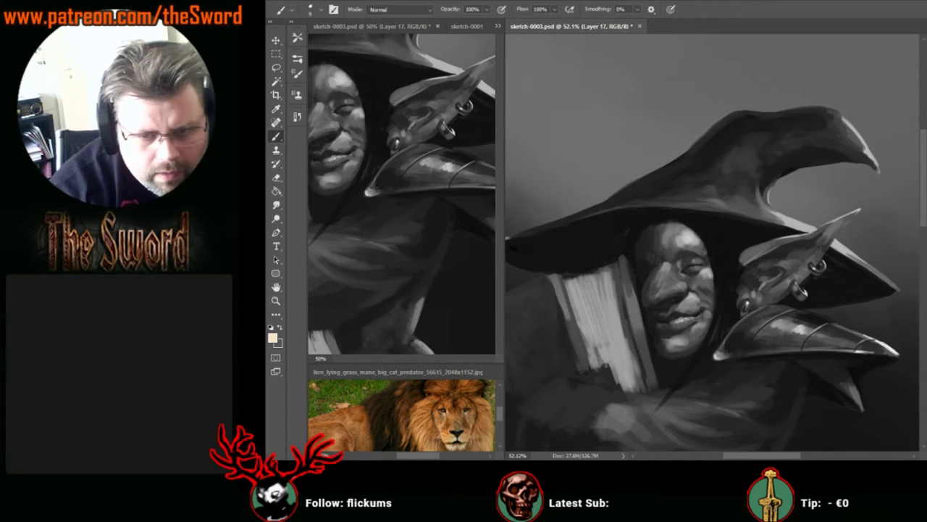
{"action": "left_click", "coordinate": [753, 253], "text": "alt"}
{"action": "right_click", "coordinate": [754, 254]}
{"action": "left_click", "coordinate": [811, 246]}
{"action": "key", "text": "bracketright"}
{"action": "key", "text": "bracketright"}
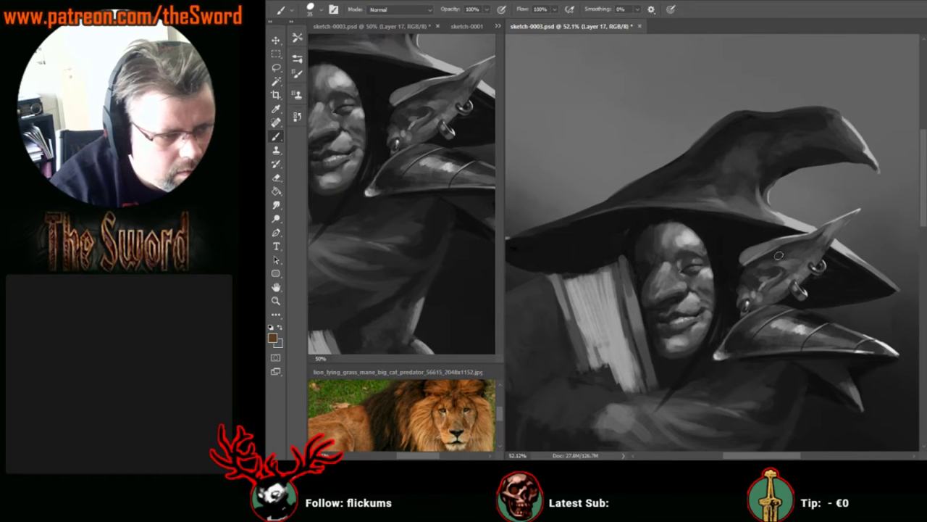
{"action": "key", "text": "bracketleft"}
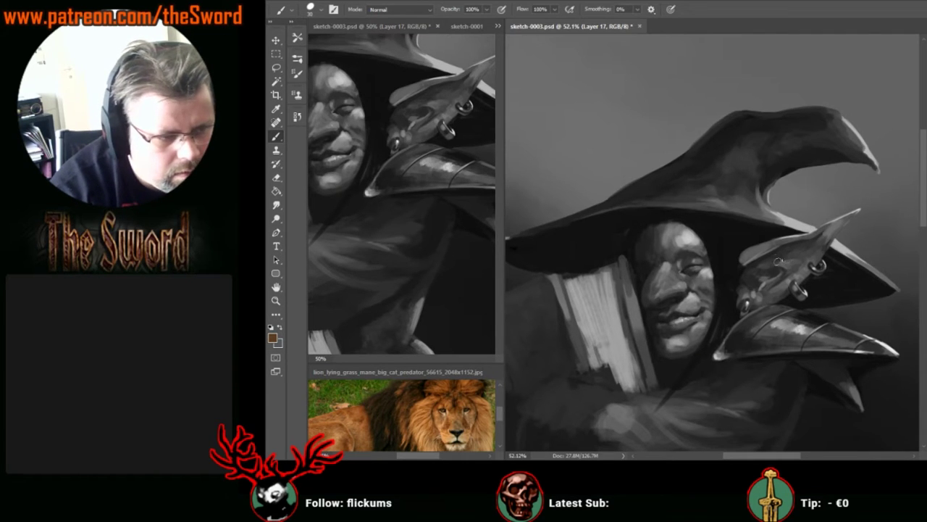
{"action": "key", "text": "bracketleft"}
{"action": "key", "text": "bracketleft"}
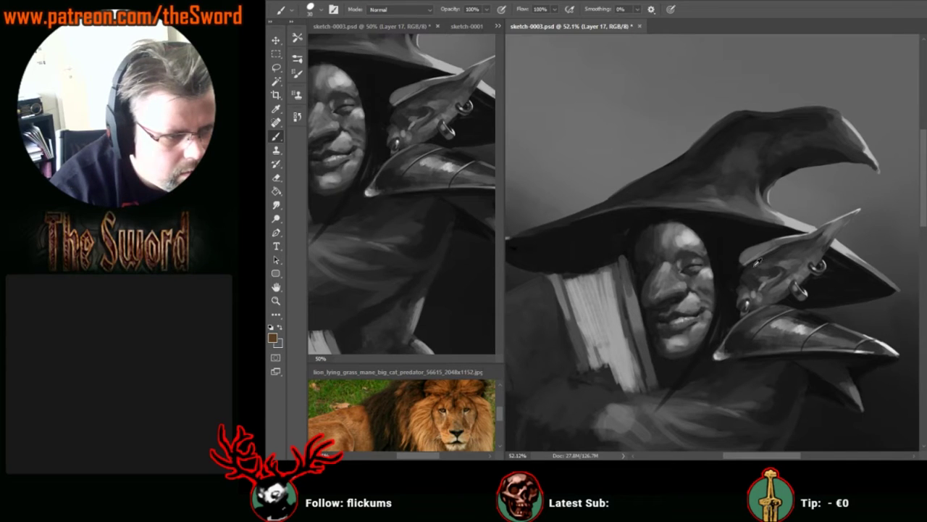
- Refine the ear's inner edge beside the hair with sampled dark and grey tones, enlarging the brush up to 60 px
{"action": "left_click", "coordinate": [750, 269], "text": "alt"}
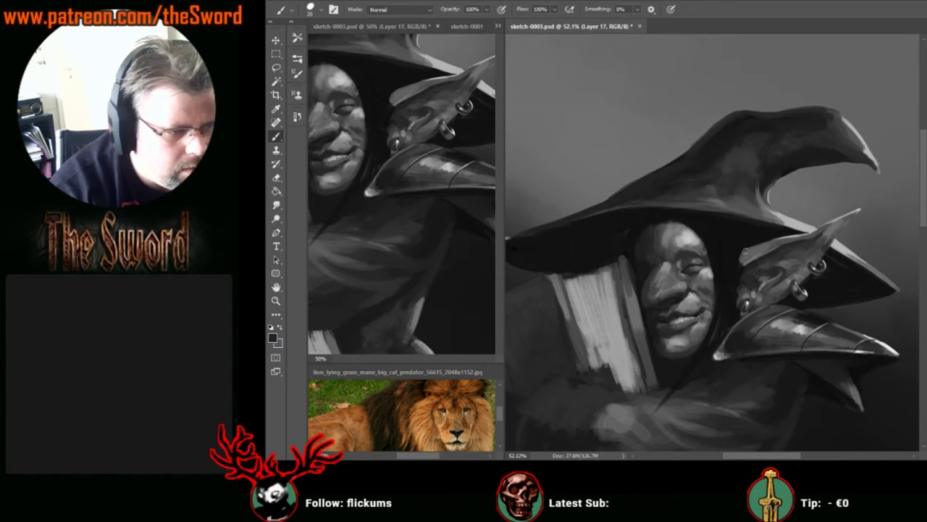
{"action": "key", "text": "bracketright"}
{"action": "key", "text": "bracketright"}
{"action": "left_click", "coordinate": [752, 286], "text": "alt"}
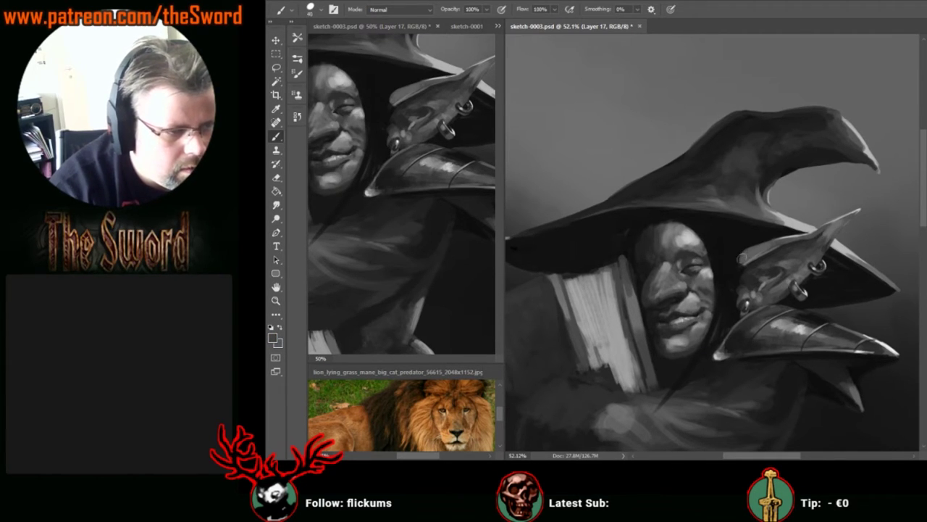
{"action": "key", "text": "bracketright"}
{"action": "left_click", "coordinate": [747, 270], "text": "alt"}
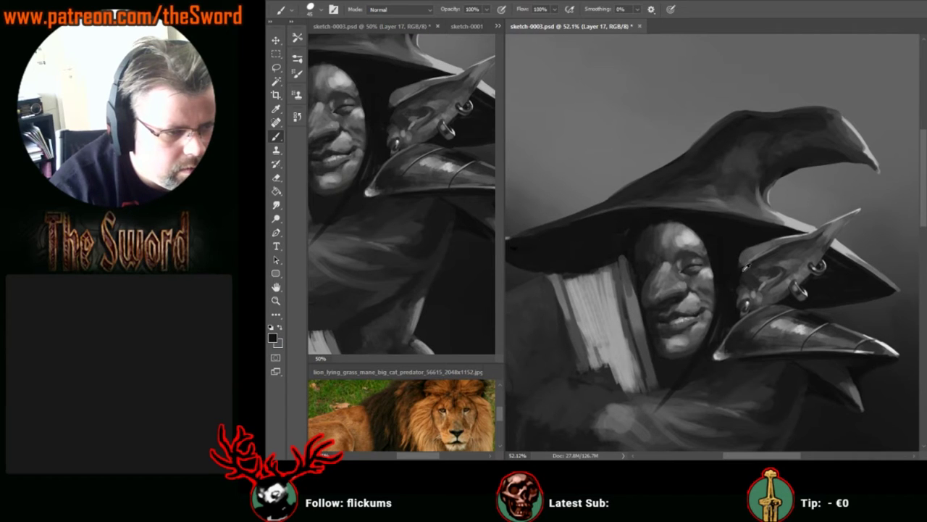
{"action": "key", "text": "bracketright"}
{"action": "key", "text": "bracketright"}
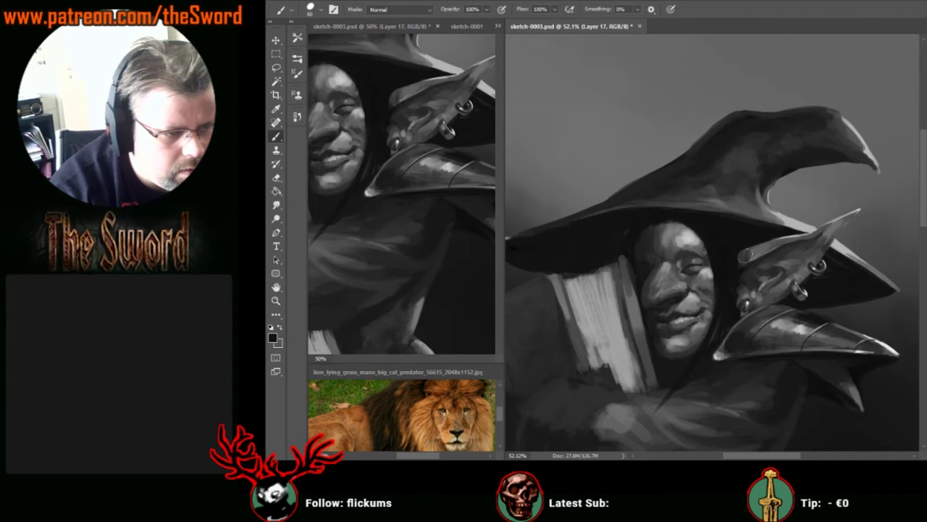
{"action": "key", "text": "bracketleft"}
{"action": "key", "text": "bracketleft"}
- Create a new layer and paint dark hair strands over the ear's base with a narrow rectangular brush at 15 px
{"action": "key", "text": "ctrl+alt+shift+n"}
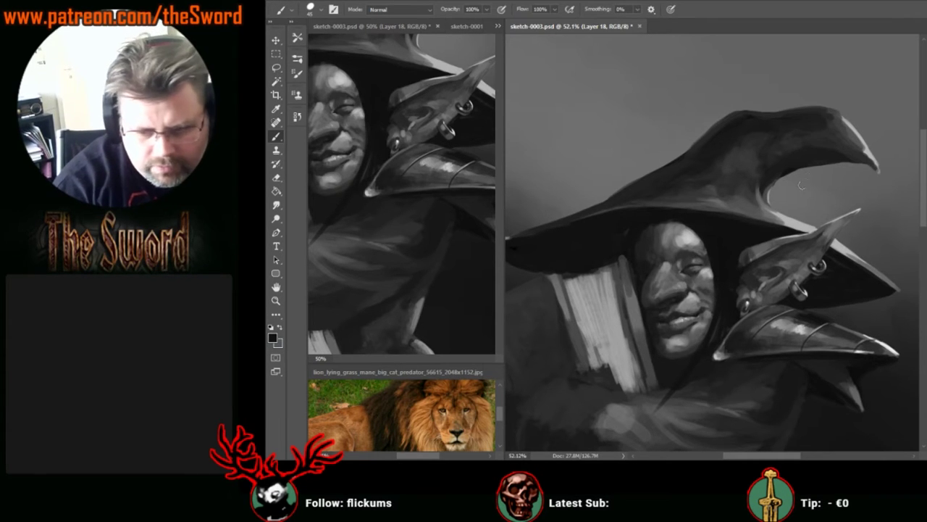
{"action": "key", "text": "bracketleft"}
{"action": "key", "text": "bracketleft"}
{"action": "right_click", "coordinate": [733, 235]}
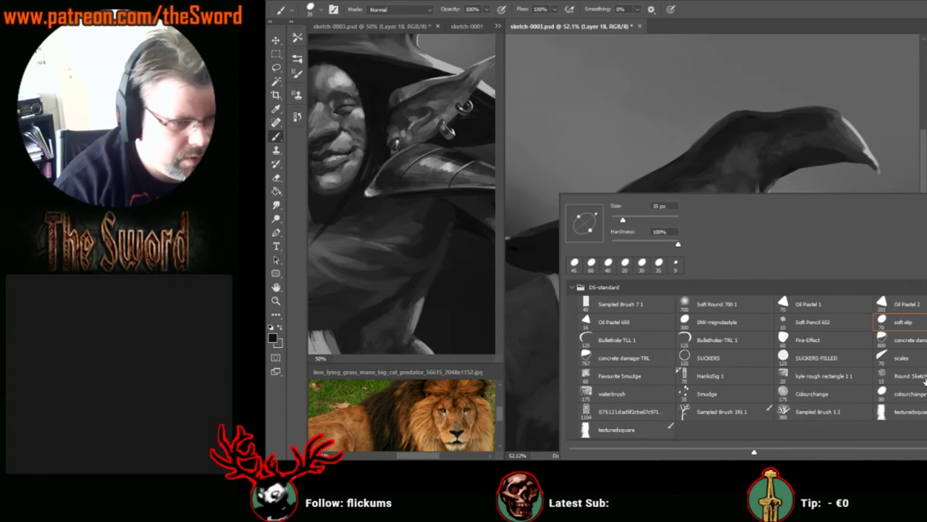
{"action": "left_click", "coordinate": [841, 7]}
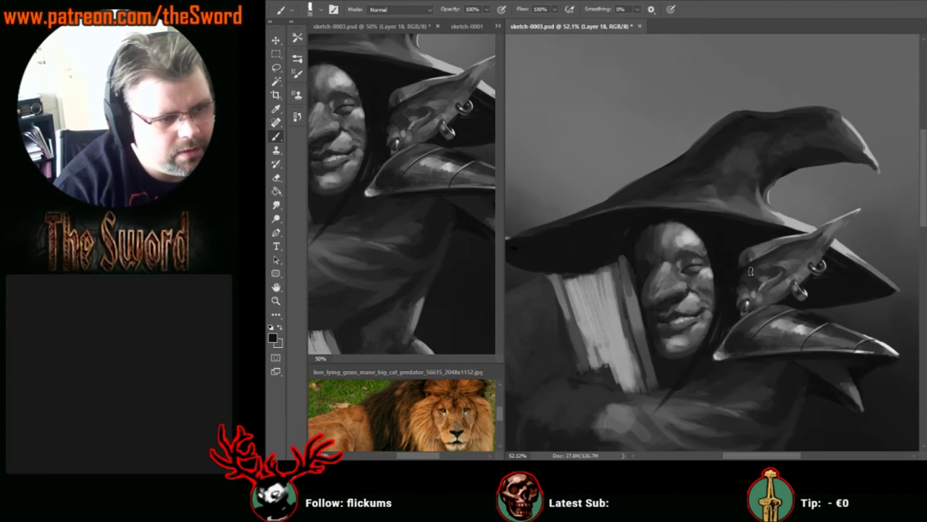
{"action": "key", "text": "bracketleft"}
{"action": "key", "text": "bracketleft"}
{"action": "key", "text": "bracketleft"}
{"action": "key", "text": "bracketleft"}
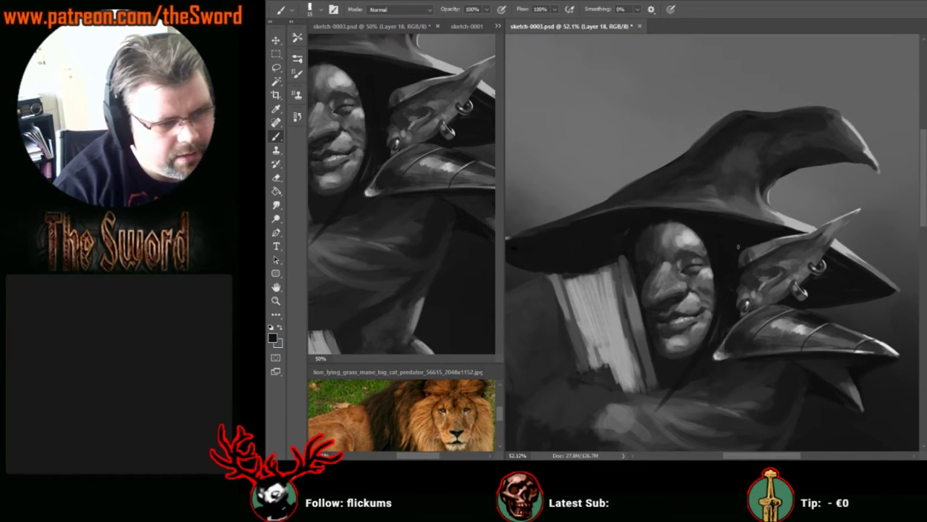
{"action": "left_click_drag", "start_coordinate": [745, 274], "coordinate": [769, 309]}
{"action": "mouse_move", "coordinate": [744, 245]}
{"action": "left_mouse_down"}
{"action": "mouse_move", "coordinate": [787, 307]}
{"action": "mouse_move", "coordinate": [752, 272]}
{"action": "mouse_move", "coordinate": [742, 244]}
{"action": "mouse_move", "coordinate": [743, 305]}
{"action": "left_mouse_up"}
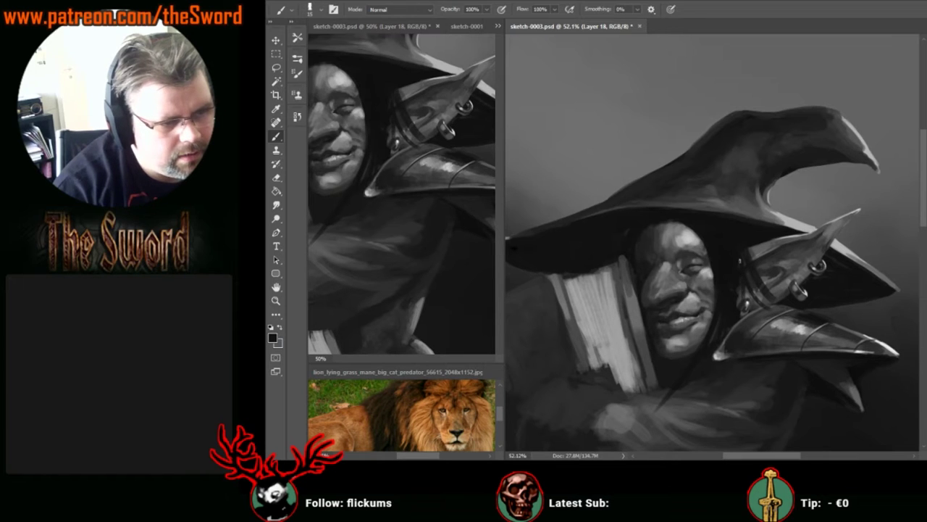
- Try painting dark hair strands falling from under the hat brim over the forehead, starting at 25 px
{"action": "key", "text": "bracketright"}
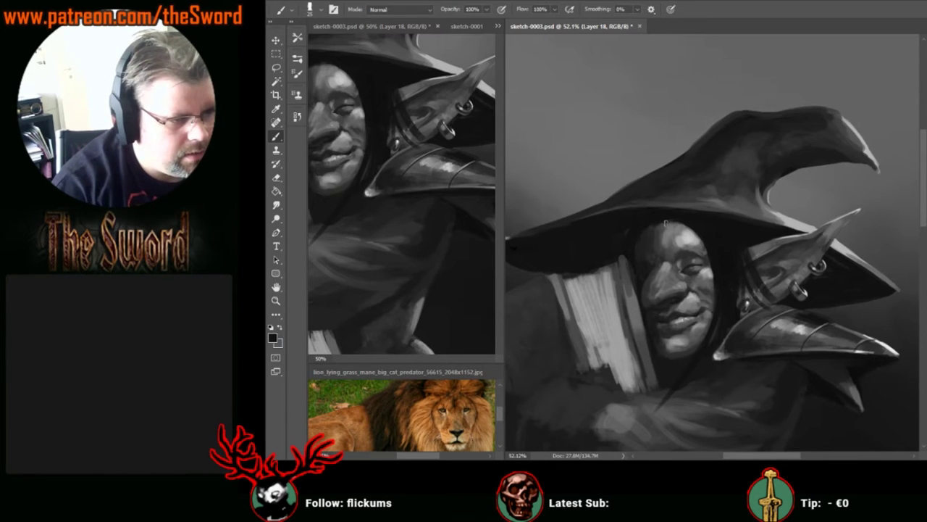
{"action": "left_click_drag", "start_coordinate": [665, 223], "coordinate": [684, 276]}
{"action": "mouse_move", "coordinate": [669, 218]}
{"action": "left_mouse_down"}
{"action": "mouse_move", "coordinate": [688, 250]}
{"action": "mouse_move", "coordinate": [645, 248]}
{"action": "left_mouse_up"}
{"action": "key", "text": "bracketleft"}
{"action": "key", "text": "bracketleft"}
{"action": "key", "text": "bracketleft"}
{"action": "key", "text": "bracketleft"}
{"action": "key", "text": "bracketleft"}
{"action": "key", "text": "bracketleft"}
{"action": "key", "text": "bracketleft"}
{"action": "key", "text": "bracketleft"}
{"action": "key", "text": "bracketright"}
{"action": "key", "text": "bracketright"}
{"action": "key", "text": "bracketright"}
{"action": "key", "text": "bracketright"}
{"action": "key", "text": "bracketright"}
{"action": "key", "text": "bracketright"}
{"action": "key", "text": "bracketright"}
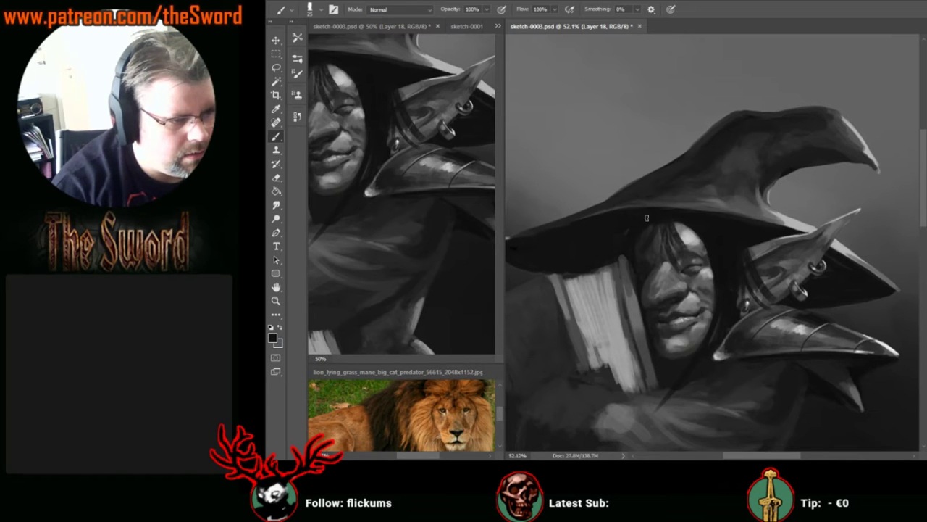
{"action": "key", "text": "bracketleft"}
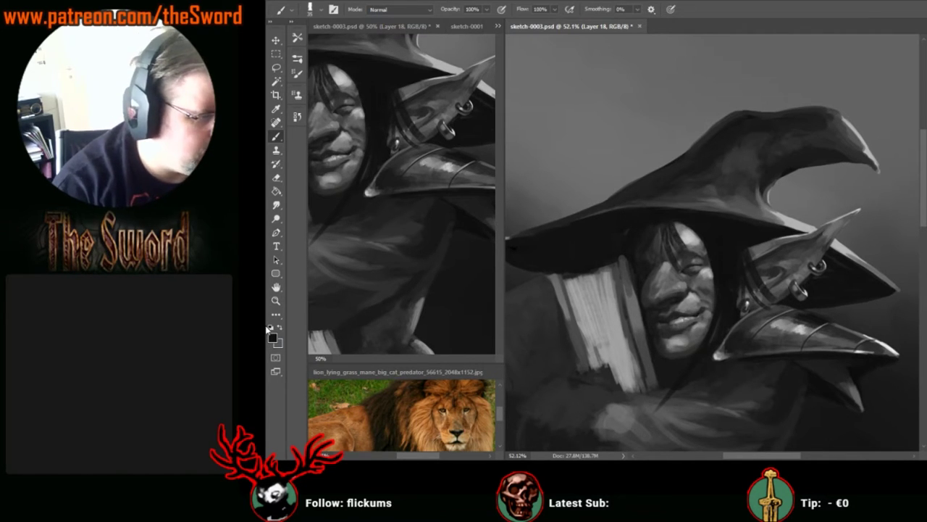
- Erase the hair strands over the forehead with a soft eraser enlarged to 300 px
{"action": "left_click", "coordinate": [275, 300]}
{"action": "left_click_drag", "start_coordinate": [752, 230], "coordinate": [728, 236]}
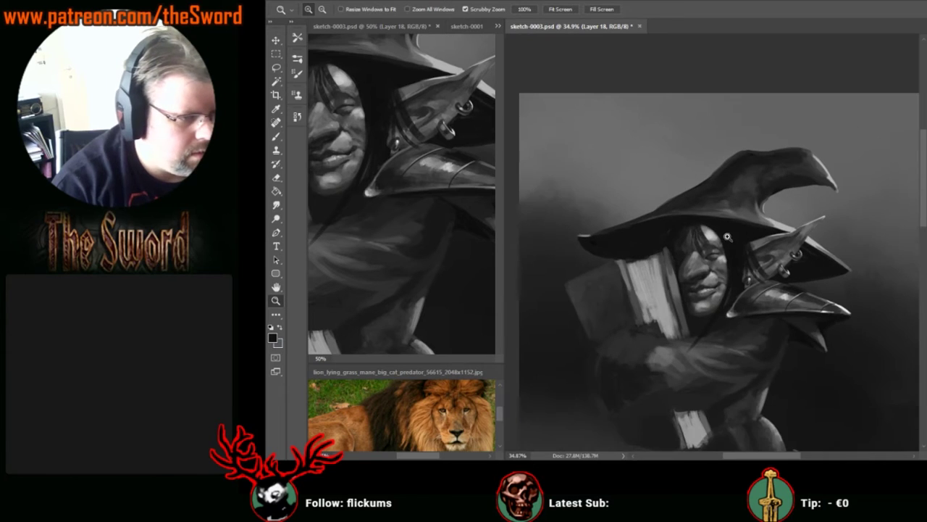
{"action": "left_click", "coordinate": [392, 194]}
{"action": "left_click_drag", "start_coordinate": [383, 187], "coordinate": [347, 204]}
{"action": "left_click", "coordinate": [275, 177]}
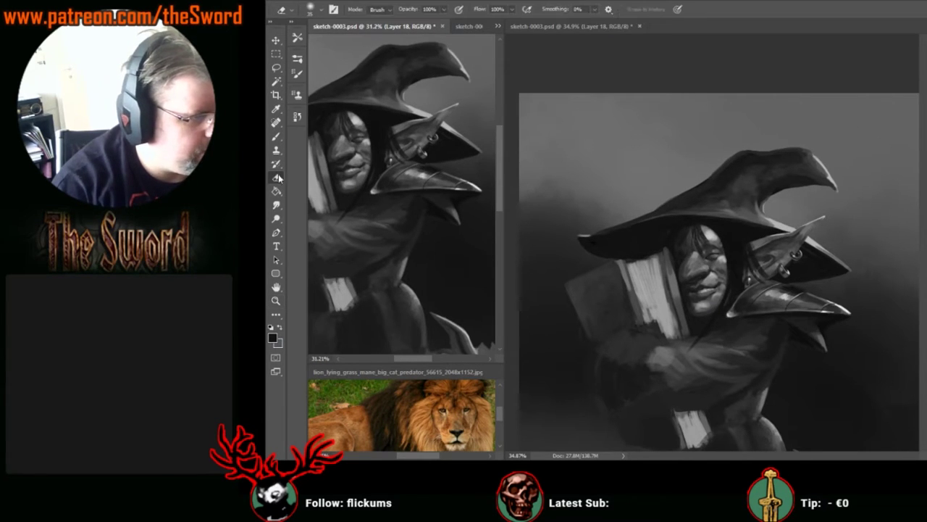
{"action": "left_click", "coordinate": [692, 232]}
{"action": "key", "text": "bracketright"}
{"action": "key", "text": "bracketright"}
{"action": "key", "text": "bracketright"}
{"action": "key", "text": "bracketright"}
{"action": "key", "text": "bracketright"}
{"action": "key", "text": "bracketright"}
{"action": "key", "text": "bracketright"}
{"action": "left_click_drag", "start_coordinate": [704, 241], "coordinate": [676, 245]}
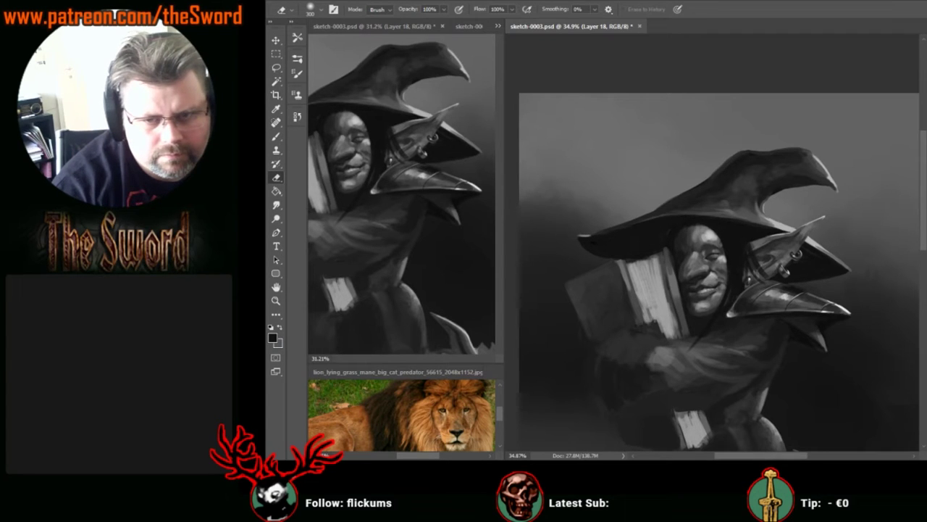
{"action": "key", "text": "ctrl+Tab"}
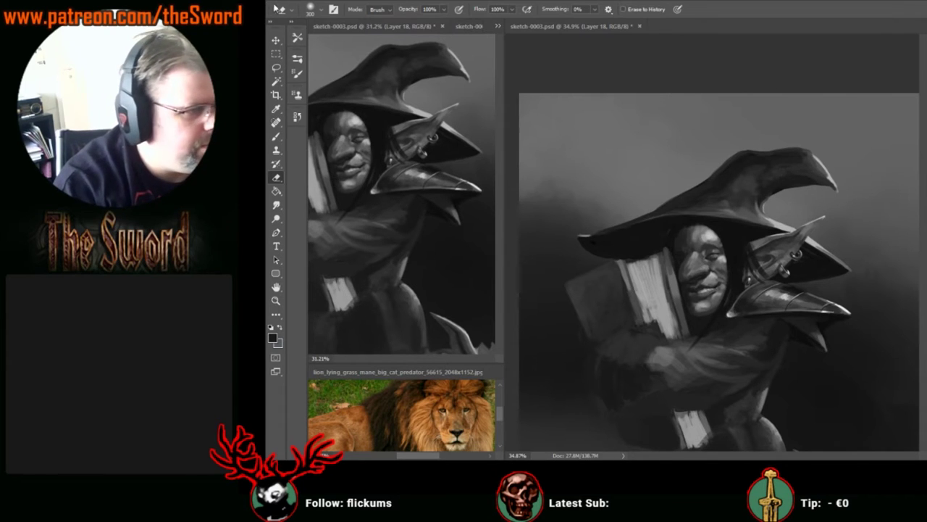
{"action": "left_click", "coordinate": [300, 2]}
{"action": "left_click", "coordinate": [301, 16]}
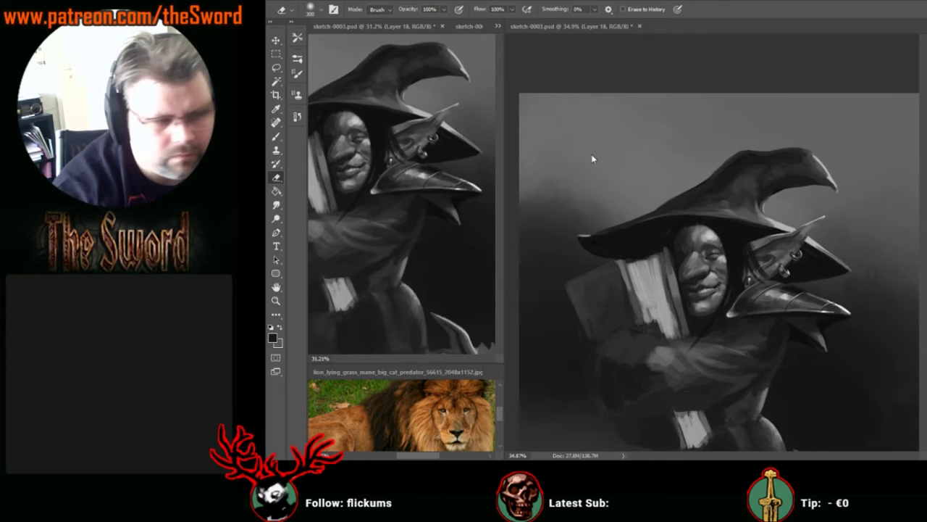
- Paint a curved dark hair strand from under the hat brim across the face to the cheek with a 25 px brush
{"action": "left_click", "coordinate": [276, 301]}
{"action": "left_click", "coordinate": [723, 242]}
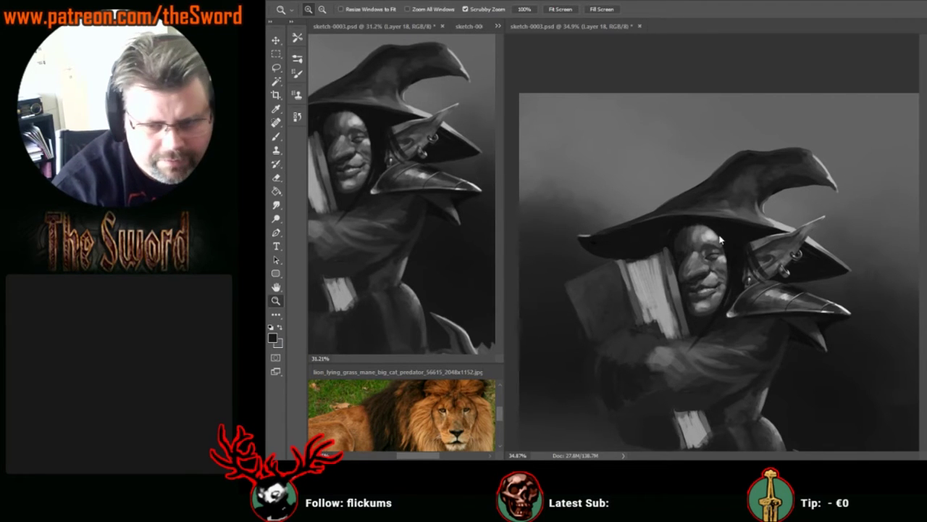
{"action": "left_click", "coordinate": [729, 253]}
{"action": "key", "text": "b"}
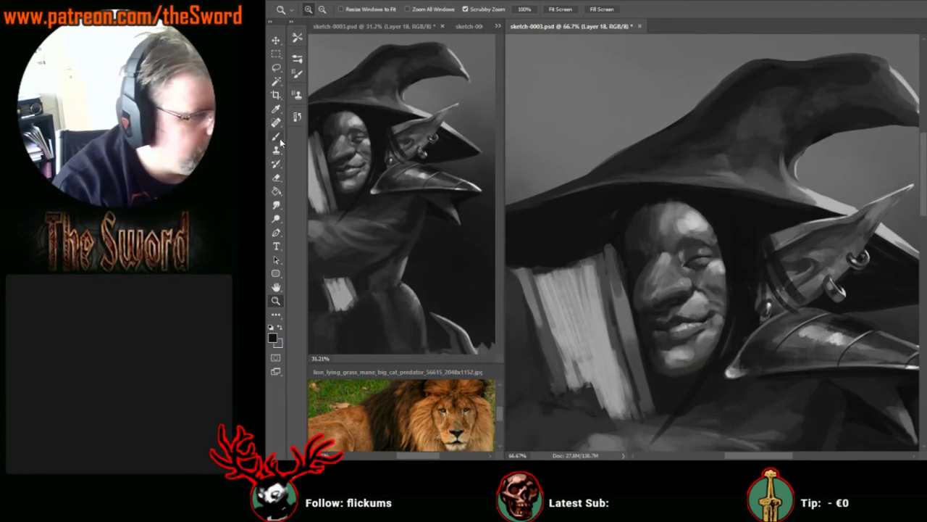
{"action": "key", "text": "bracketleft"}
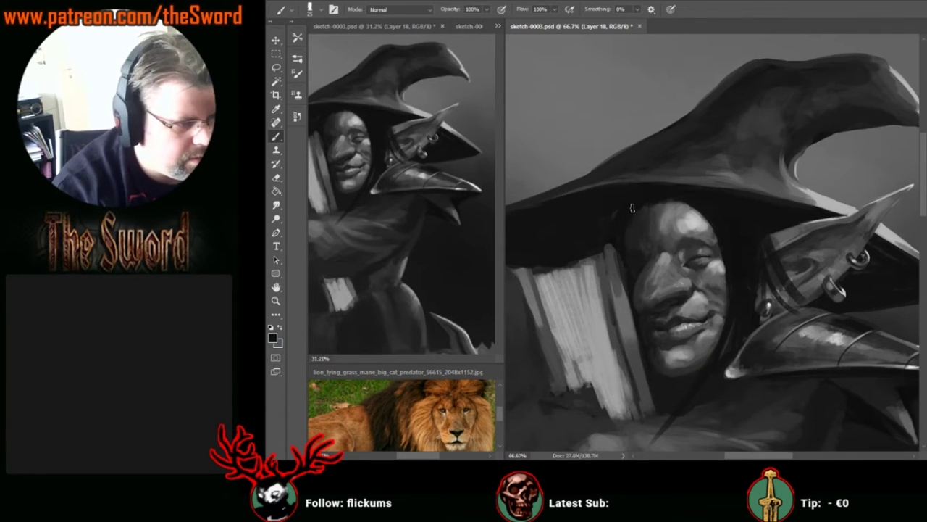
{"action": "left_click_drag", "start_coordinate": [643, 203], "coordinate": [701, 291]}
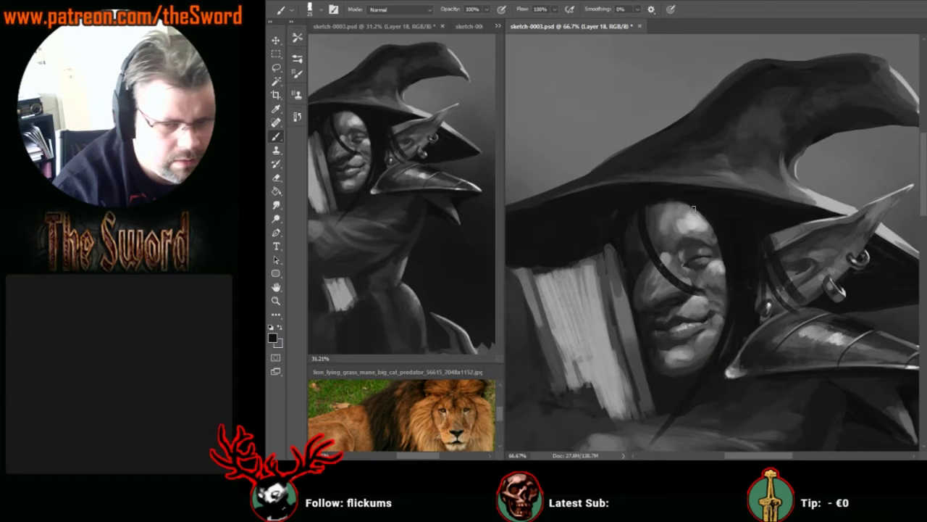
- Paint several thinner hair strands from the hat brim diagonally across the forehead and temple with a 20 px brush
{"action": "key", "text": "bracketleft"}
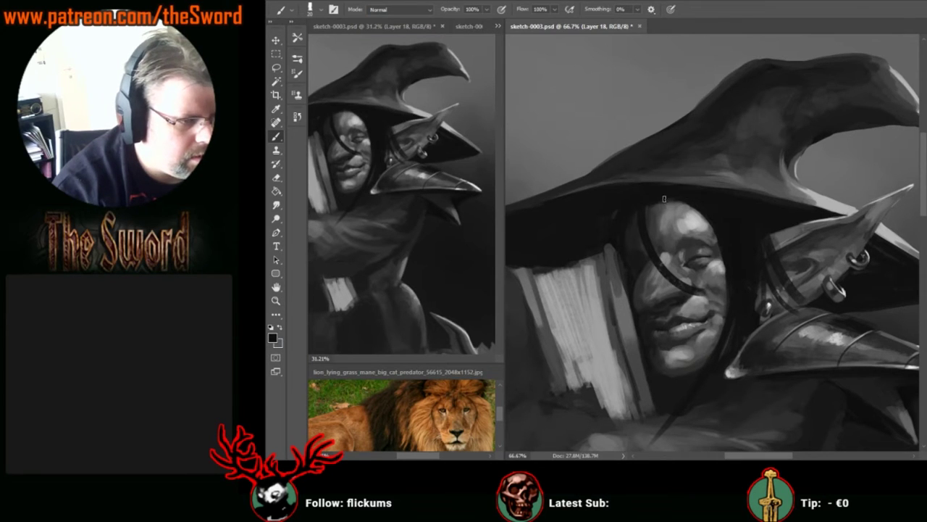
{"action": "left_click_drag", "start_coordinate": [664, 197], "coordinate": [721, 257]}
{"action": "mouse_move", "coordinate": [671, 198]}
{"action": "left_mouse_down"}
{"action": "mouse_move", "coordinate": [752, 277]}
{"action": "mouse_move", "coordinate": [685, 202]}
{"action": "mouse_move", "coordinate": [745, 274]}
{"action": "left_mouse_up"}
{"action": "left_click_drag", "start_coordinate": [690, 205], "coordinate": [750, 272]}
{"action": "key", "text": "bracketright"}
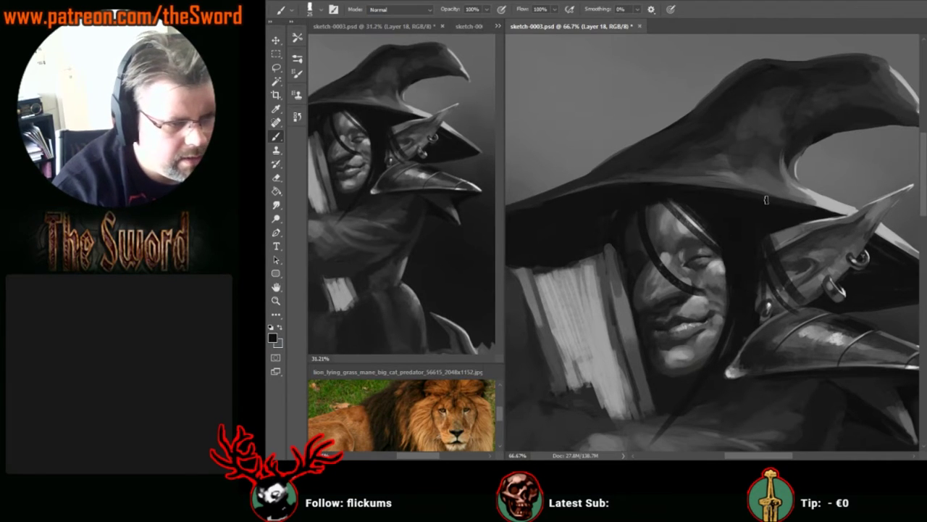
- Add fine dark hair strands over the upper ear and behind the shoulder armour with a 15 px brush
{"action": "key", "text": "bracketleft"}
{"action": "key", "text": "bracketleft"}
{"action": "left_click_drag", "start_coordinate": [776, 246], "coordinate": [799, 229]}
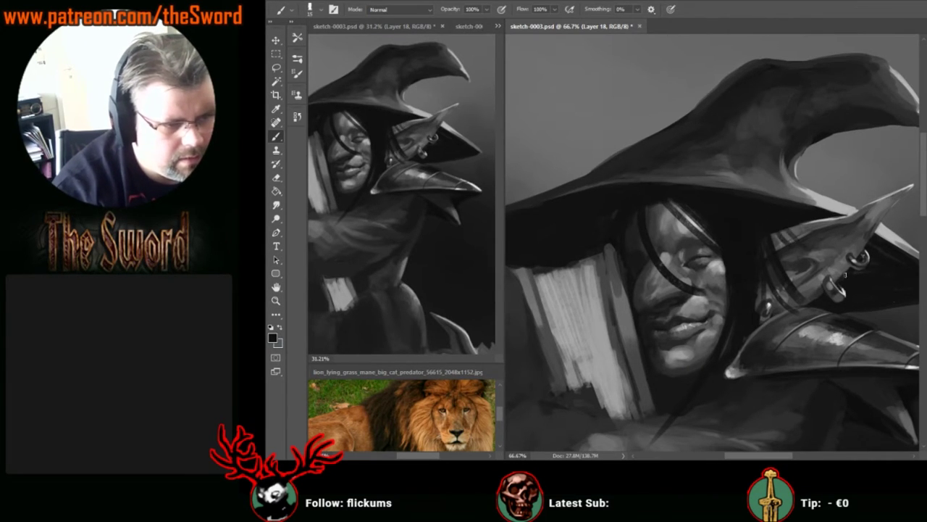
{"action": "left_click_drag", "start_coordinate": [868, 307], "coordinate": [916, 332]}
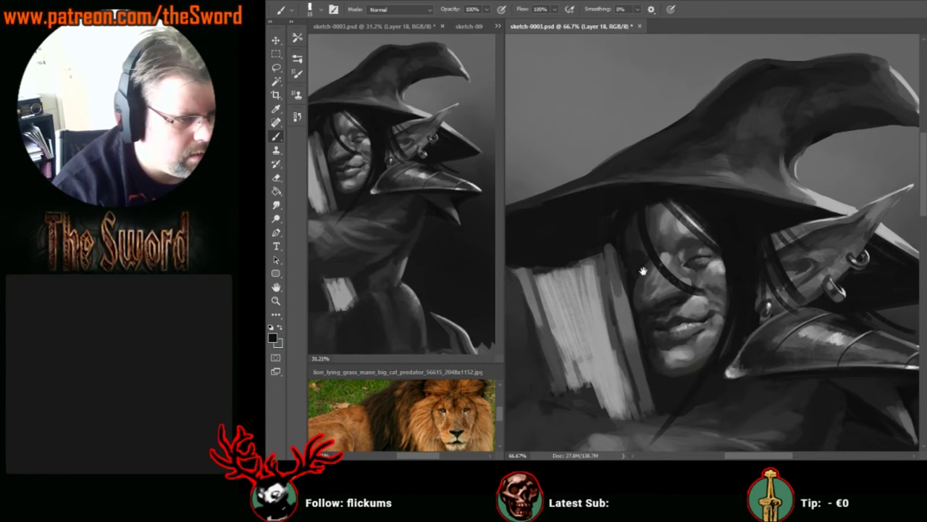
- Try painting a wider strand in a sampled muted reddish tone along the hair at the temple with a 20 px brush
{"action": "left_click_drag", "start_coordinate": [643, 271], "coordinate": [654, 165]}
{"action": "left_click", "coordinate": [274, 302]}
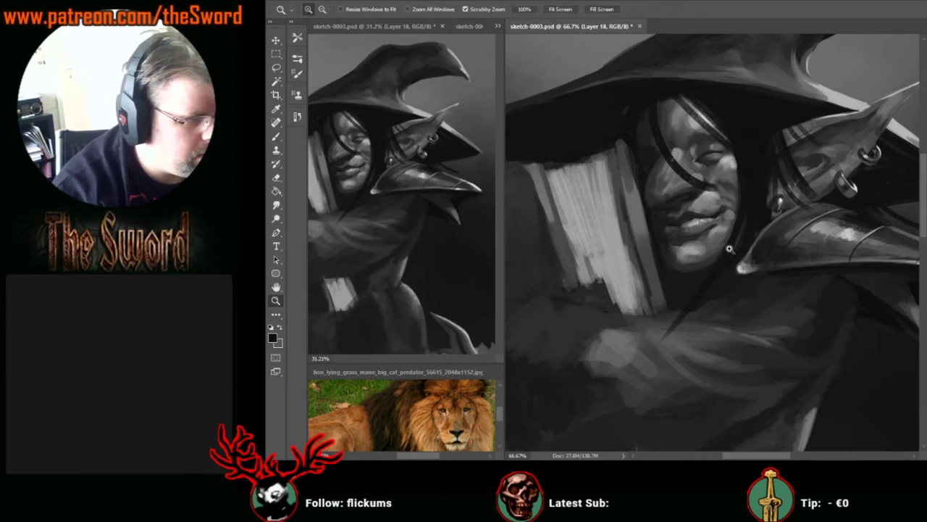
{"action": "left_click_drag", "start_coordinate": [728, 249], "coordinate": [755, 220]}
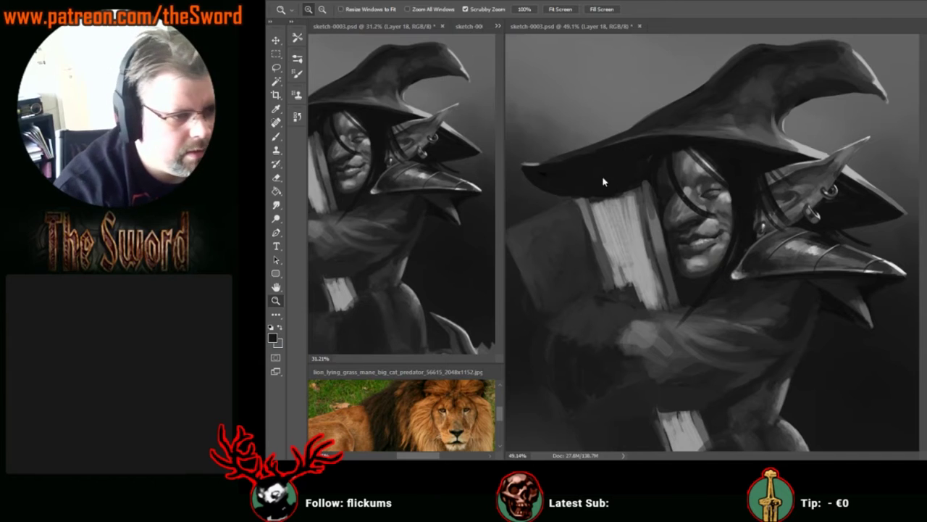
{"action": "left_click", "coordinate": [276, 136]}
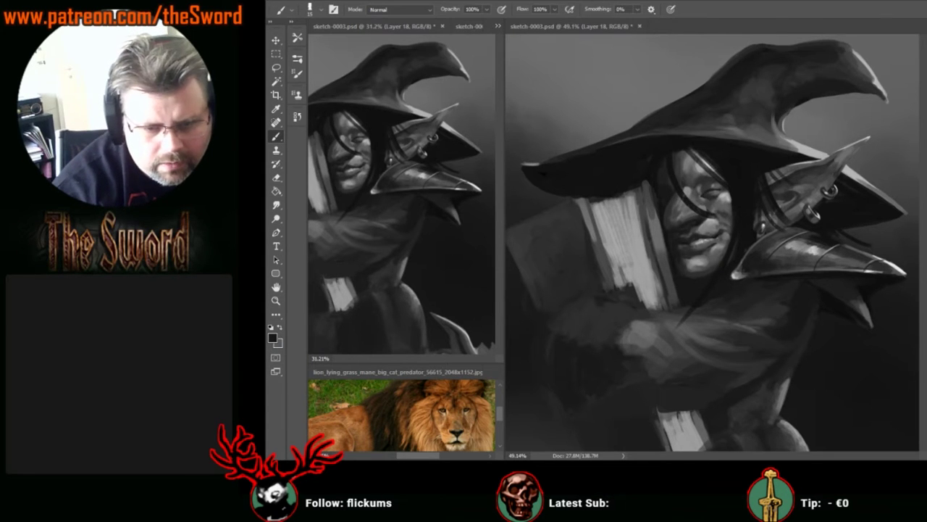
{"action": "left_click", "coordinate": [756, 158], "text": "alt"}
{"action": "left_click", "coordinate": [714, 182]}
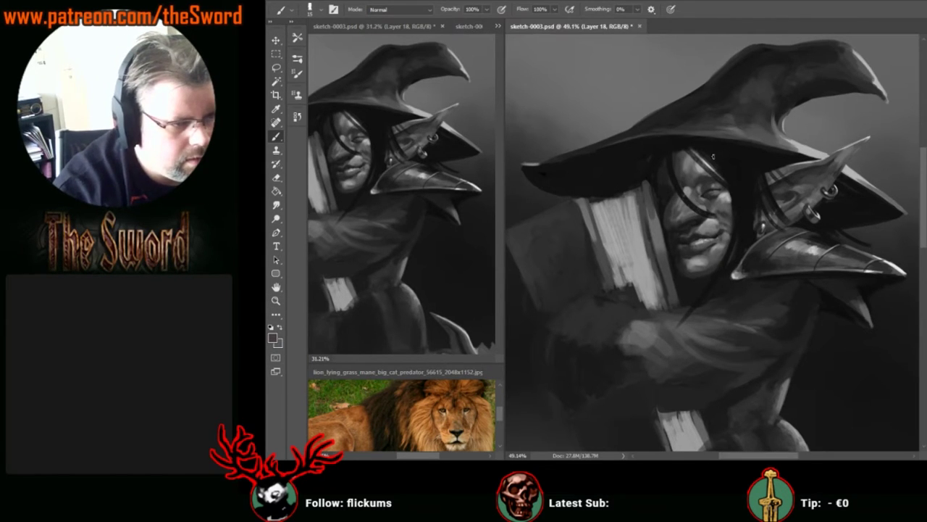
{"action": "key", "text": "bracketright"}
{"action": "key", "text": "bracketright"}
{"action": "key", "text": "bracketright"}
{"action": "left_click_drag", "start_coordinate": [711, 158], "coordinate": [746, 195]}
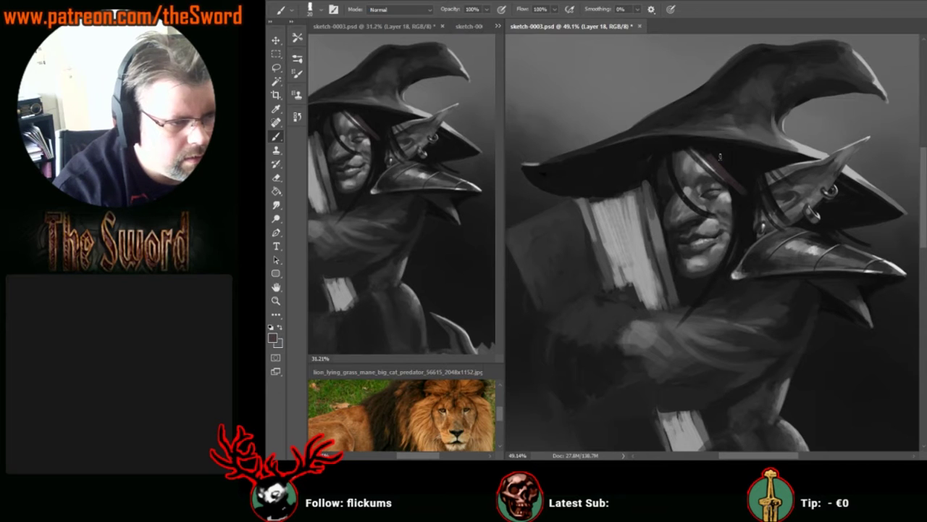
- Paint a short muted-toned hair strand at the temple, just below the underside of the hat brim
{"action": "key", "text": "bracketleft"}
{"action": "key", "text": "bracketleft"}
{"action": "key", "text": "bracketleft"}
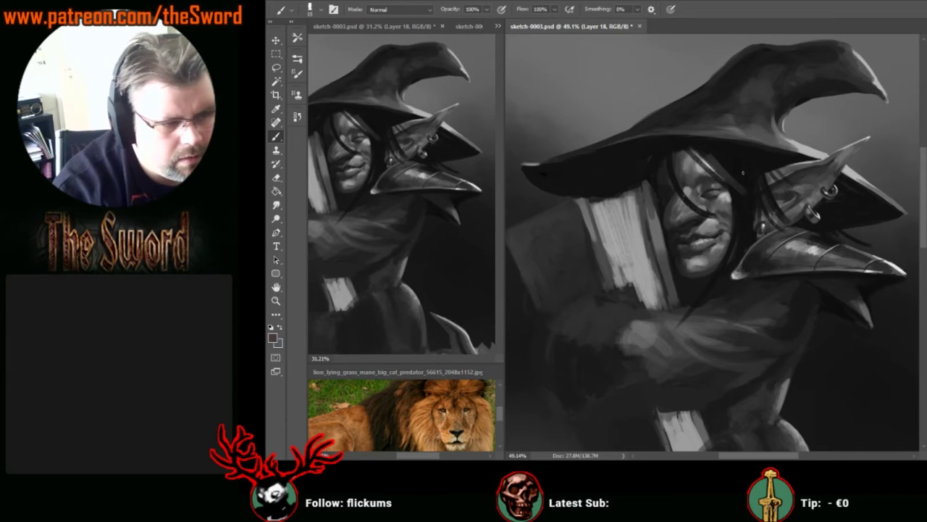
{"action": "left_click_drag", "start_coordinate": [720, 155], "coordinate": [745, 185]}
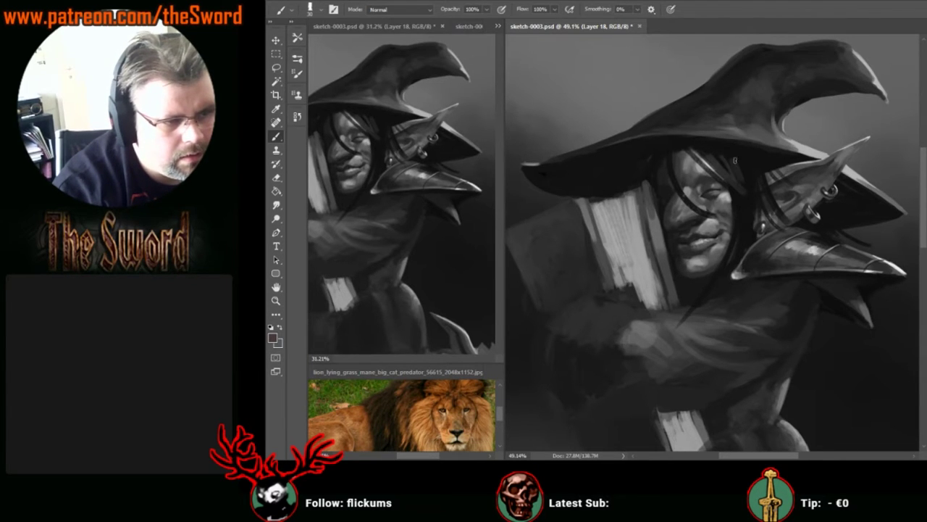
- Sample a lighter grey from the temple hair and paint thin highlight strands through it with a 10 px brush
{"action": "key", "text": "bracketleft"}
{"action": "key", "text": "bracketleft"}
{"action": "key", "text": "bracketleft"}
{"action": "key", "text": "bracketleft"}
{"action": "left_click", "coordinate": [718, 171], "text": "alt"}
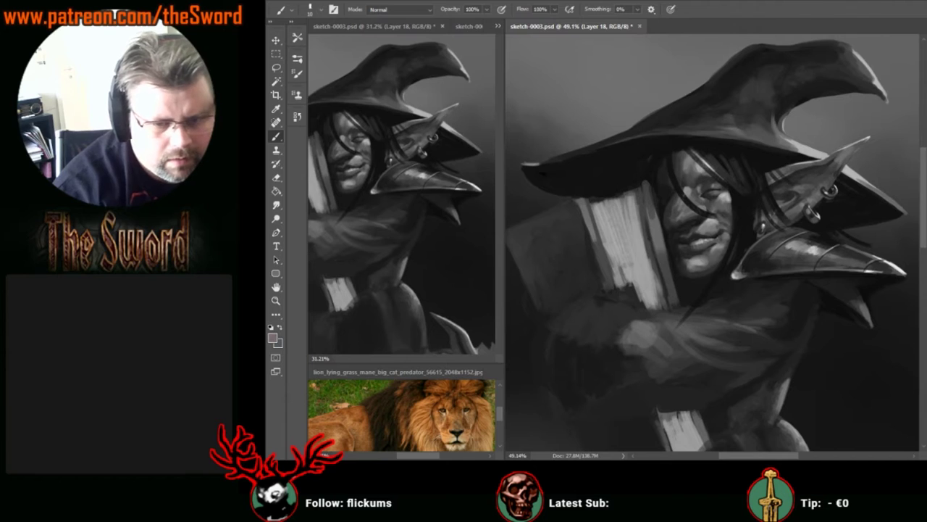
{"action": "mouse_move", "coordinate": [714, 160]}
{"action": "left_mouse_down"}
{"action": "mouse_move", "coordinate": [741, 187]}
{"action": "mouse_move", "coordinate": [738, 179]}
{"action": "mouse_move", "coordinate": [754, 181]}
{"action": "left_mouse_up"}
{"action": "key", "text": "bracketleft"}
{"action": "key", "text": "bracketleft"}
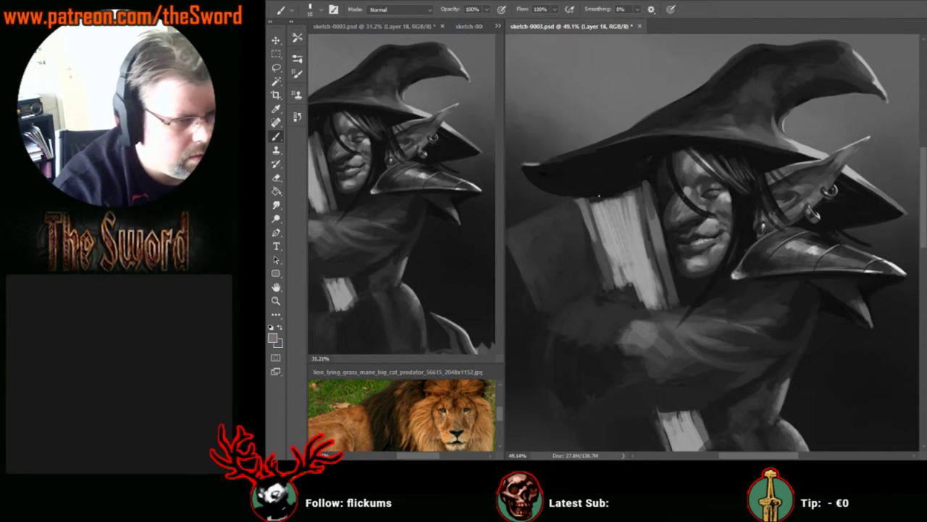
- Erase the curved dark hair strand that crosses the forehead and nose with a 35 px eraser
{"action": "left_click", "coordinate": [276, 178]}
{"action": "mouse_move", "coordinate": [728, 225]}
{"action": "left_mouse_down"}
{"action": "mouse_move", "coordinate": [688, 210]}
{"action": "mouse_move", "coordinate": [700, 210]}
{"action": "left_mouse_up"}
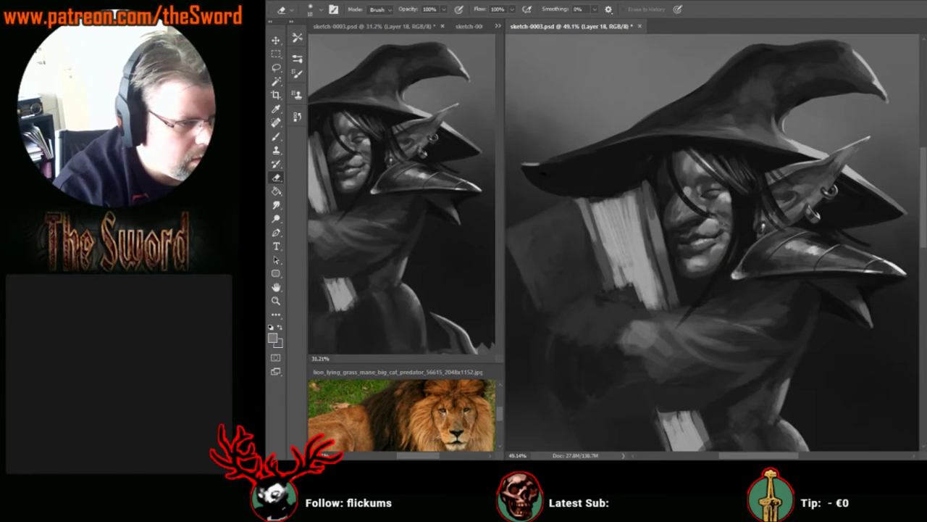
{"action": "mouse_move", "coordinate": [685, 191]}
{"action": "left_mouse_down"}
{"action": "mouse_move", "coordinate": [706, 214]}
{"action": "mouse_move", "coordinate": [699, 210]}
{"action": "left_mouse_up"}
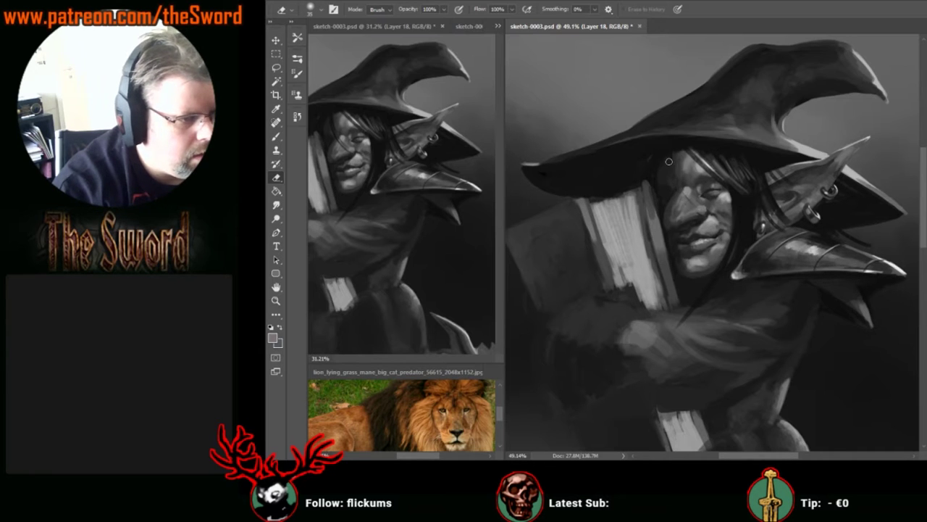
- Paint a thin near-black hair strand from the hat brim diagonally across the forehead to the closed eye
{"action": "left_click", "coordinate": [276, 135]}
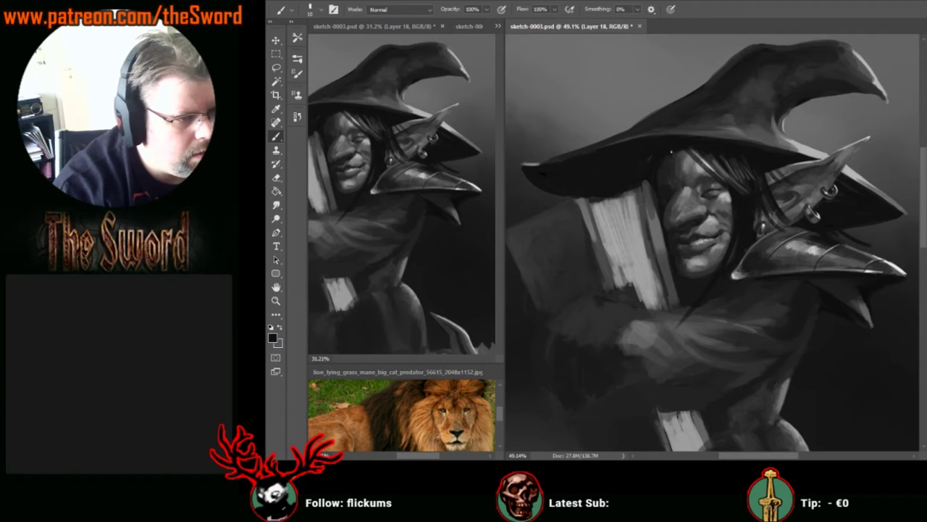
{"action": "key", "text": "]"}
{"action": "mouse_move", "coordinate": [673, 154]}
{"action": "left_mouse_down"}
{"action": "mouse_move", "coordinate": [724, 207]}
{"action": "mouse_move", "coordinate": [710, 204]}
{"action": "left_mouse_up"}
{"action": "key", "text": "bracketleft"}
{"action": "key", "text": "bracketleft"}
{"action": "key", "text": "bracketleft"}
{"action": "key", "text": "bracketleft"}
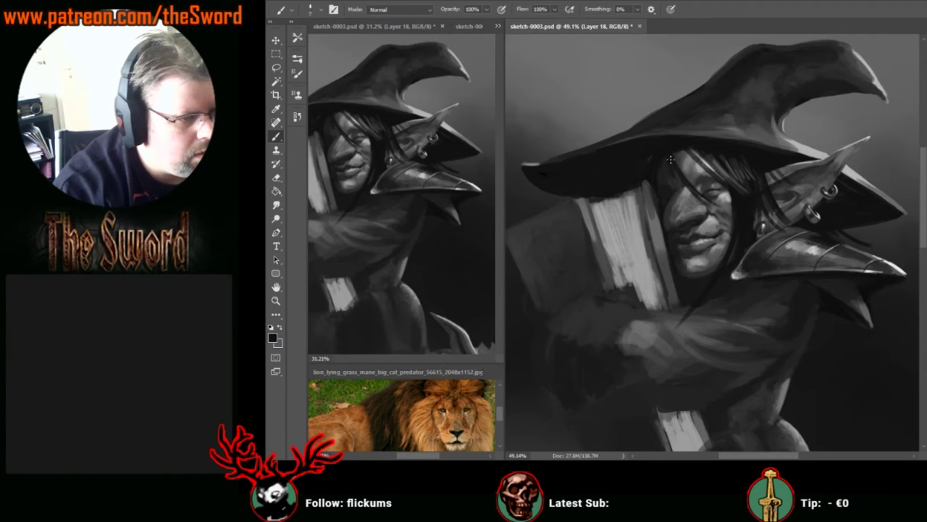
- Add short dark hair strands hanging from the hat brim over the upper forehead, varying the brush size
{"action": "key", "text": "bracketright"}
{"action": "key", "text": "bracketright"}
{"action": "mouse_move", "coordinate": [669, 149]}
{"action": "left_mouse_down"}
{"action": "mouse_move", "coordinate": [665, 196]}
{"action": "mouse_move", "coordinate": [673, 149]}
{"action": "mouse_move", "coordinate": [676, 178]}
{"action": "mouse_move", "coordinate": [679, 142]}
{"action": "mouse_move", "coordinate": [679, 170]}
{"action": "left_mouse_up"}
{"action": "key", "text": "bracketright"}
{"action": "key", "text": "bracketright"}
{"action": "key", "text": "bracketright"}
{"action": "mouse_move", "coordinate": [685, 146]}
{"action": "left_mouse_down"}
{"action": "mouse_move", "coordinate": [688, 168]}
{"action": "mouse_move", "coordinate": [720, 175]}
{"action": "left_mouse_up"}
{"action": "key", "text": "bracketleft"}
{"action": "key", "text": "bracketleft"}
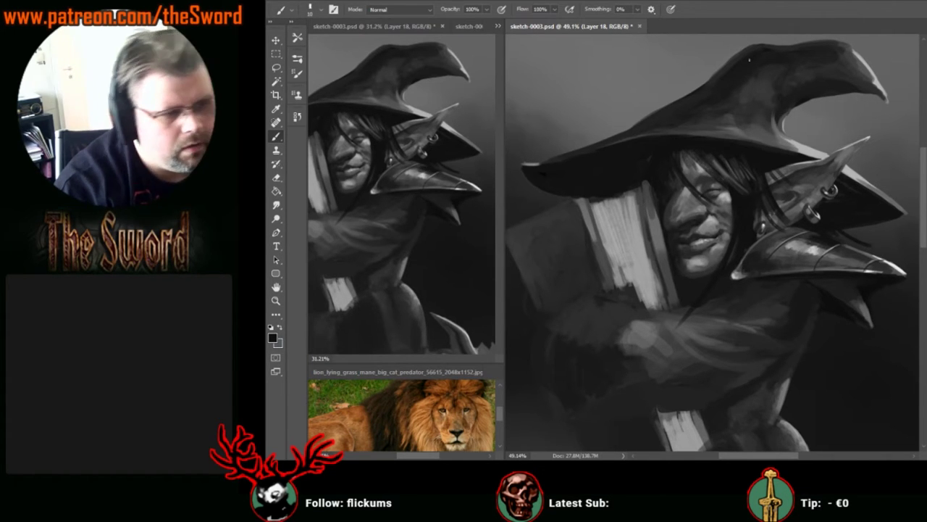
- Paint a dark sampled tone over the long strand beside the jaw with a 30 px brush, and trim it with a 70 px eraser
{"action": "left_click", "coordinate": [729, 248], "text": "alt"}
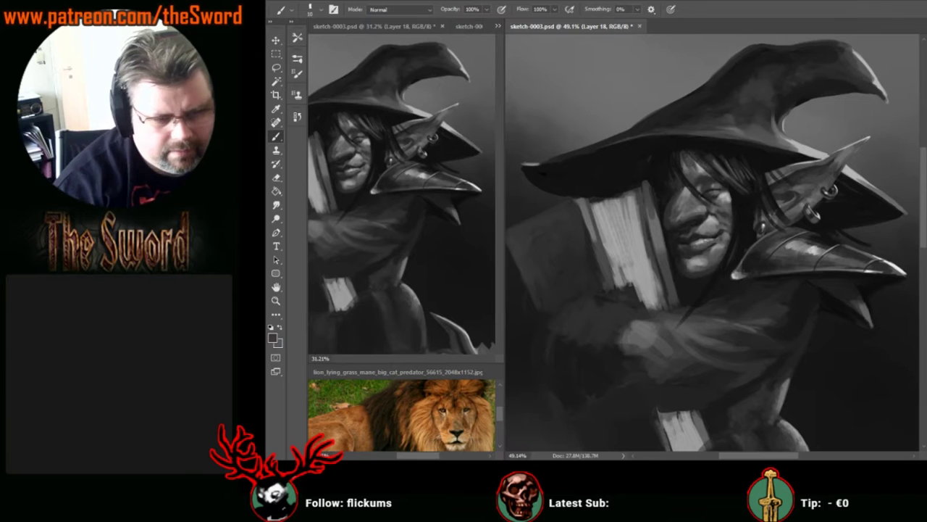
{"action": "key", "text": "bracketright"}
{"action": "key", "text": "bracketright"}
{"action": "key", "text": "bracketright"}
{"action": "key", "text": "bracketright"}
{"action": "left_click_drag", "start_coordinate": [736, 230], "coordinate": [701, 294]}
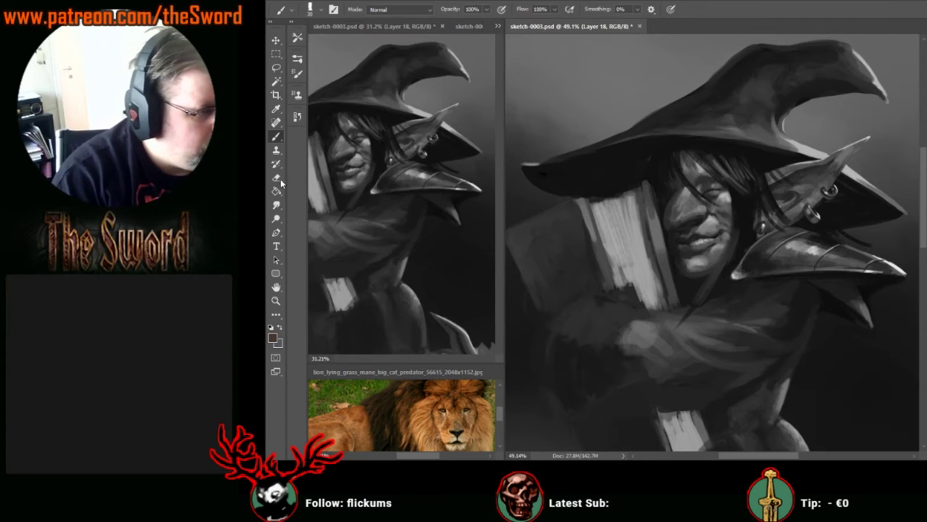
{"action": "key", "text": "e"}
{"action": "mouse_move", "coordinate": [731, 230]}
{"action": "left_mouse_down"}
{"action": "mouse_move", "coordinate": [708, 291]}
{"action": "mouse_move", "coordinate": [685, 313]}
{"action": "left_mouse_up"}
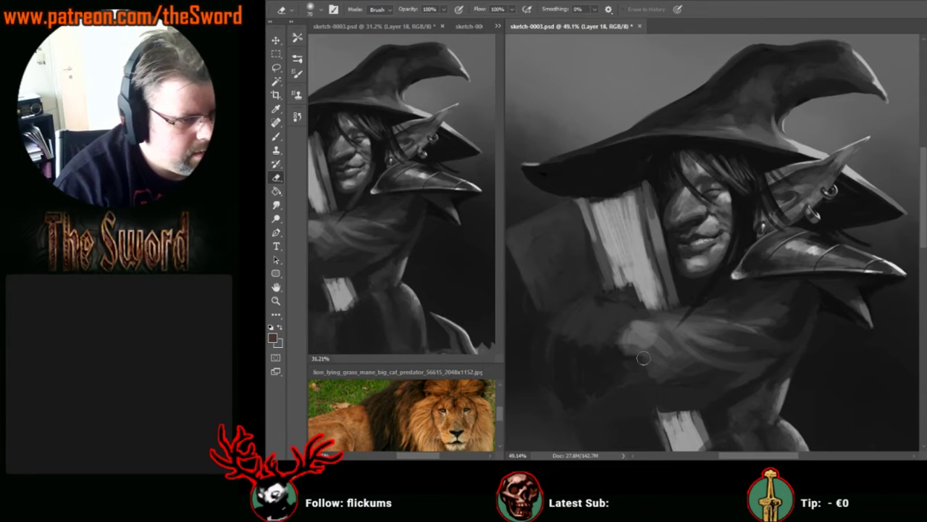
- Sample a lighter grey beside the cheek and paint fine highlight strands in the hair there, reducing the brush from 15 px
{"action": "key", "text": "b"}
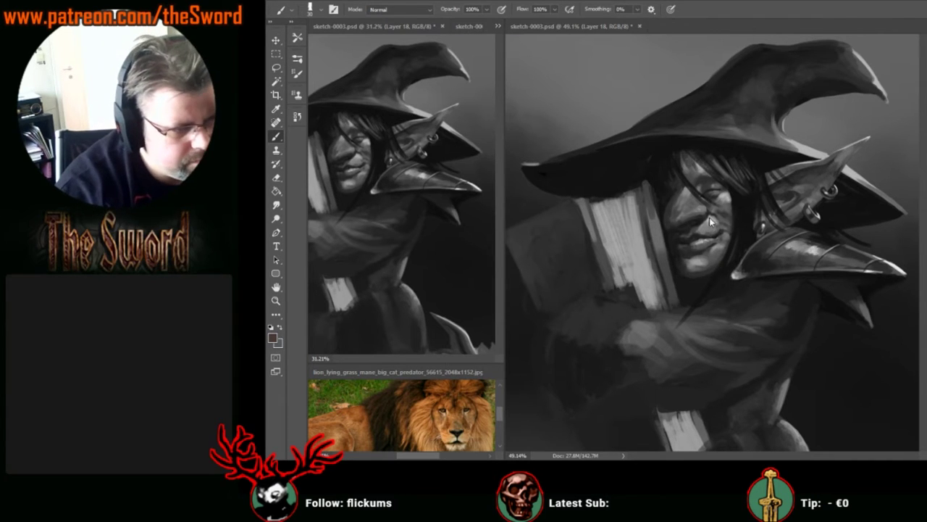
{"action": "key", "text": "bracketleft"}
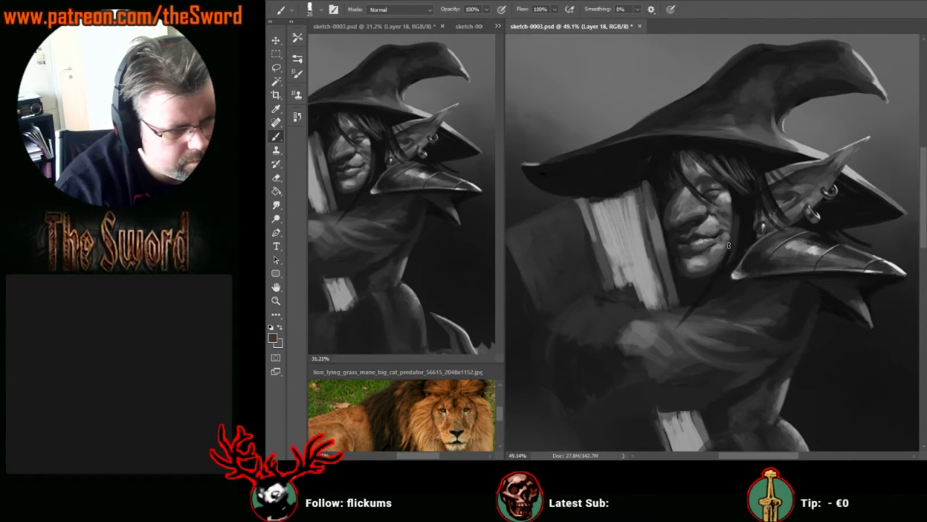
{"action": "key", "text": "bracketleft"}
{"action": "key", "text": "bracketleft"}
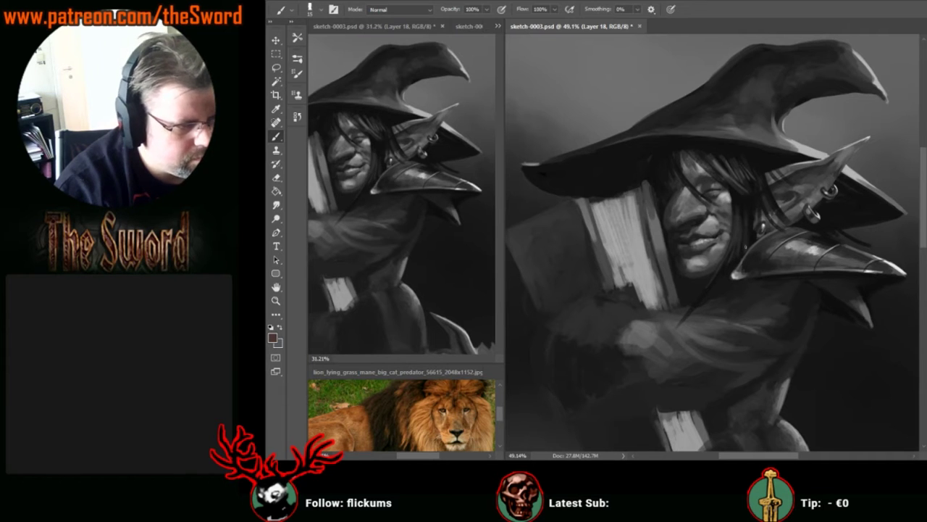
{"action": "left_click", "coordinate": [734, 223], "text": "alt"}
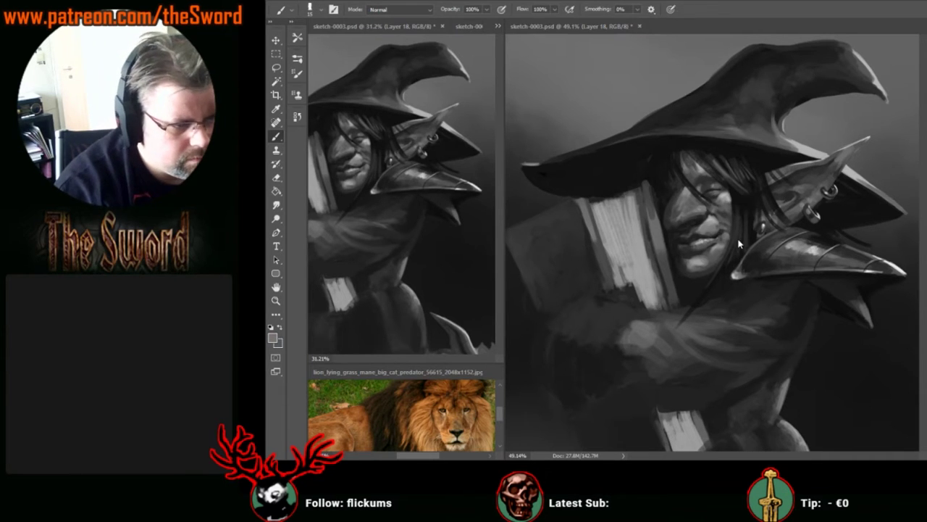
{"action": "left_click_drag", "start_coordinate": [735, 222], "coordinate": [727, 256]}
{"action": "key", "text": "bracketleft"}
{"action": "key", "text": "bracketleft"}
{"action": "key", "text": "bracketleft"}
{"action": "left_click_drag", "start_coordinate": [738, 223], "coordinate": [737, 242]}
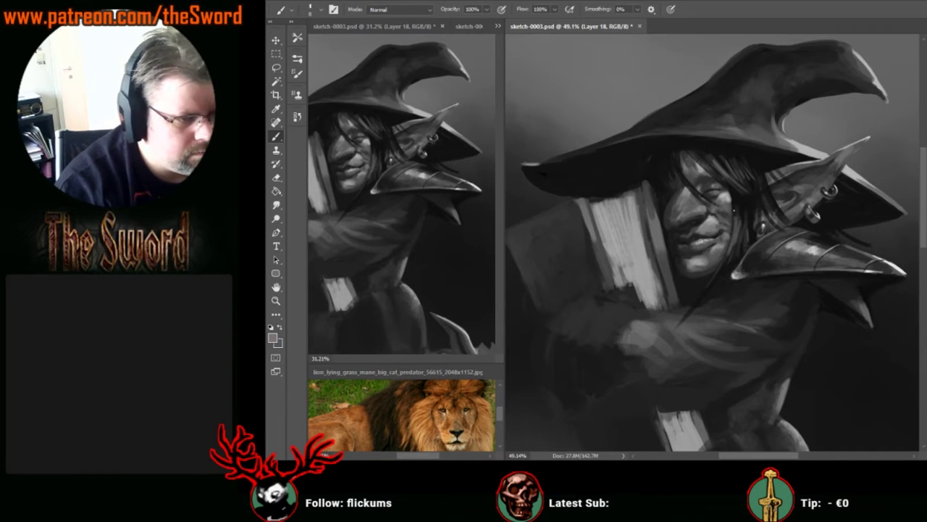
{"action": "left_click_drag", "start_coordinate": [734, 209], "coordinate": [731, 239]}
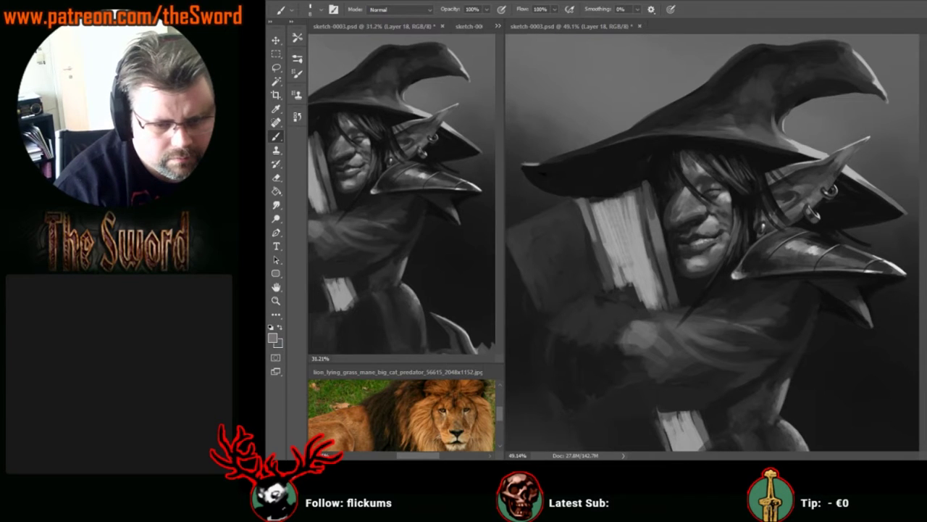
- Rework the hair beside the cheek and below the temple with vertical strokes, using a 15 px brush and a near-black tone
{"action": "key", "text": "bracketright"}
{"action": "key", "text": "bracketright"}
{"action": "mouse_move", "coordinate": [734, 227]}
{"action": "left_mouse_down"}
{"action": "mouse_move", "coordinate": [737, 207]}
{"action": "mouse_move", "coordinate": [733, 245]}
{"action": "left_mouse_up"}
{"action": "left_click_drag", "start_coordinate": [736, 211], "coordinate": [729, 253]}
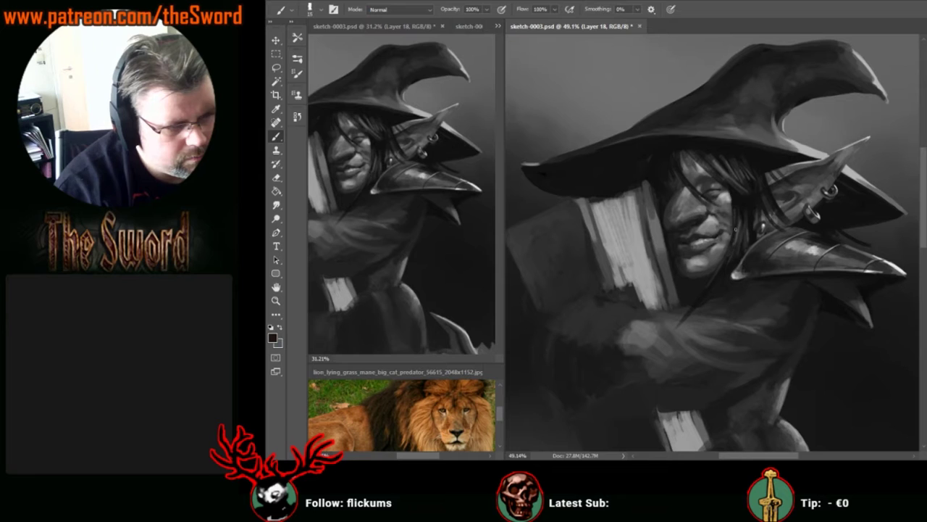
{"action": "left_click_drag", "start_coordinate": [739, 211], "coordinate": [733, 254]}
{"action": "left_click_drag", "start_coordinate": [747, 218], "coordinate": [745, 245]}
{"action": "key", "text": "bracketright"}
{"action": "key", "text": "bracketright"}
{"action": "key", "text": "bracketright"}
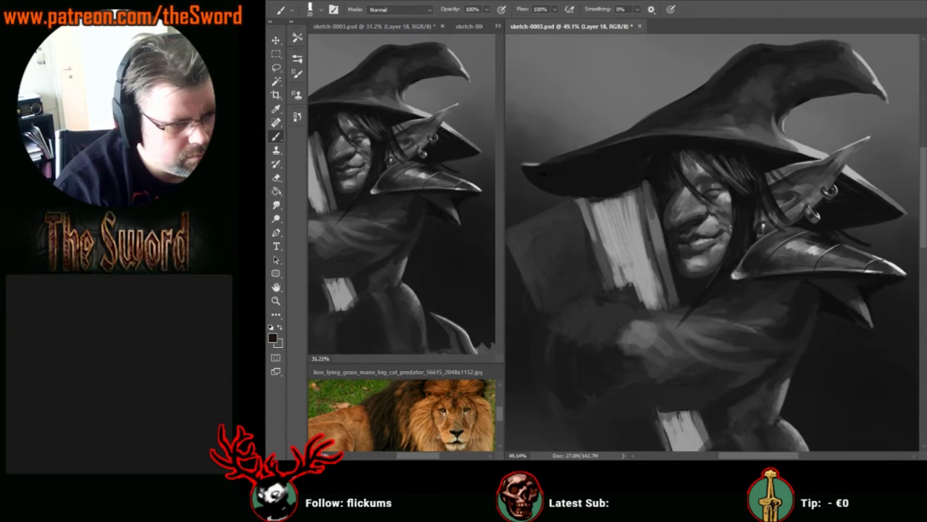
- Paint a dark eyebrow above the closed eye on a new layer with a fine brush
{"action": "key", "text": "bracketleft"}
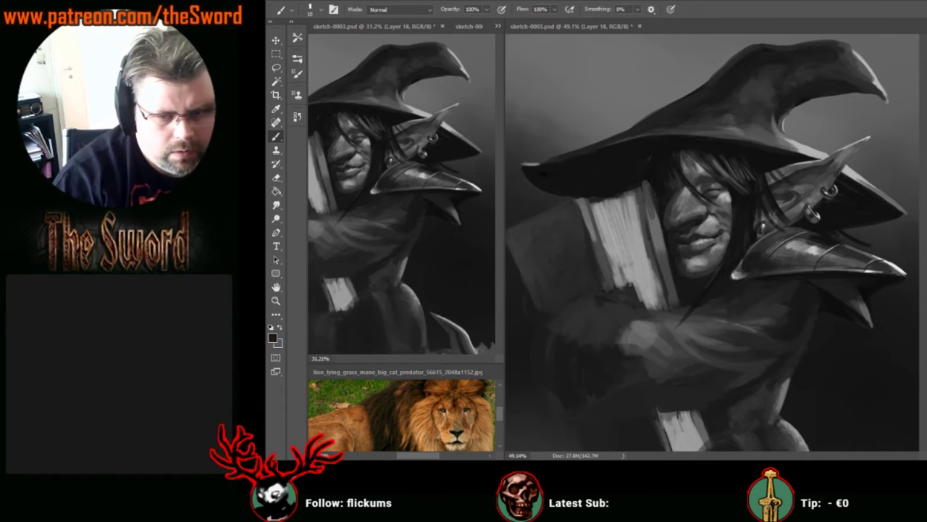
{"action": "left_click", "coordinate": [694, 178]}
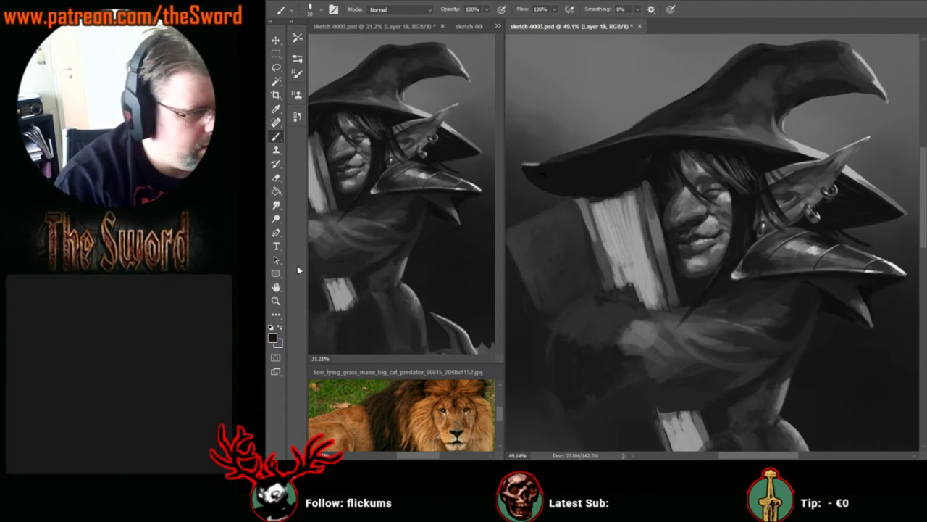
{"action": "left_click", "coordinate": [275, 301]}
{"action": "left_click_drag", "start_coordinate": [702, 174], "coordinate": [744, 183]}
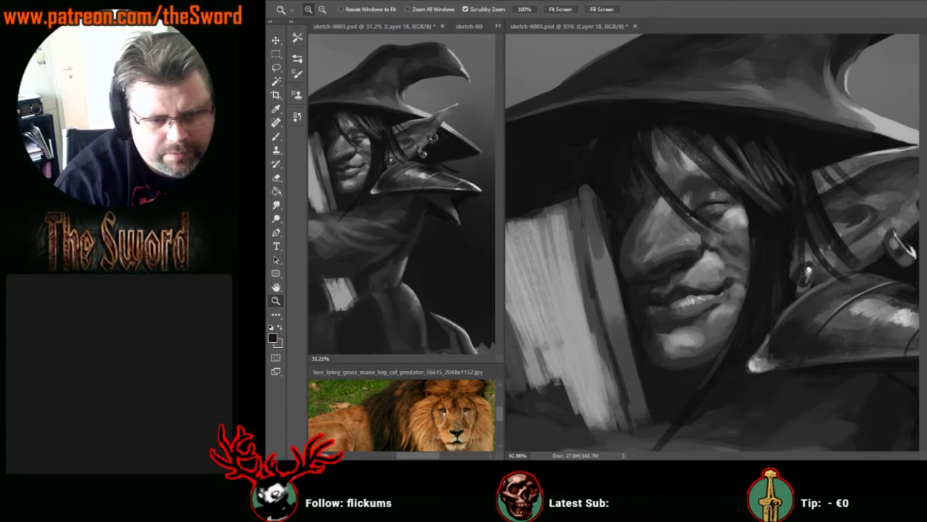
{"action": "left_click", "coordinate": [276, 137]}
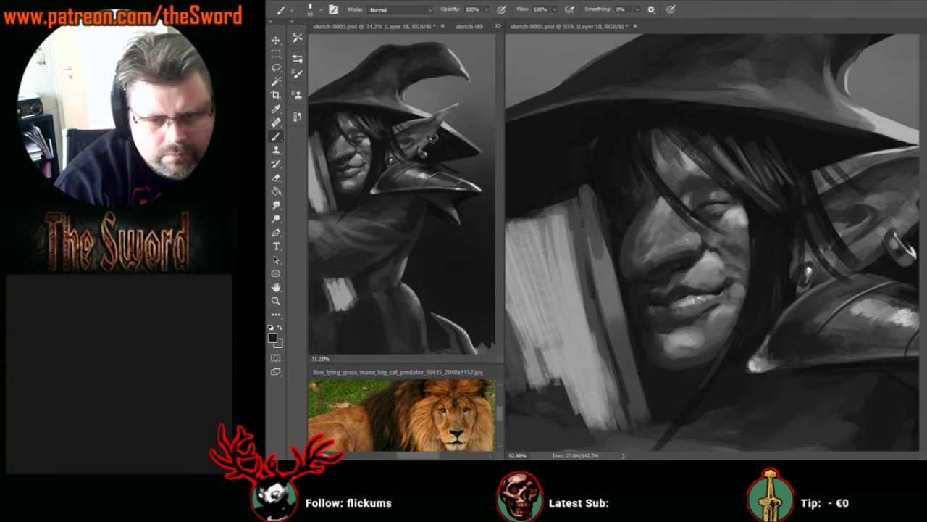
{"action": "left_click", "coordinate": [729, 147]}
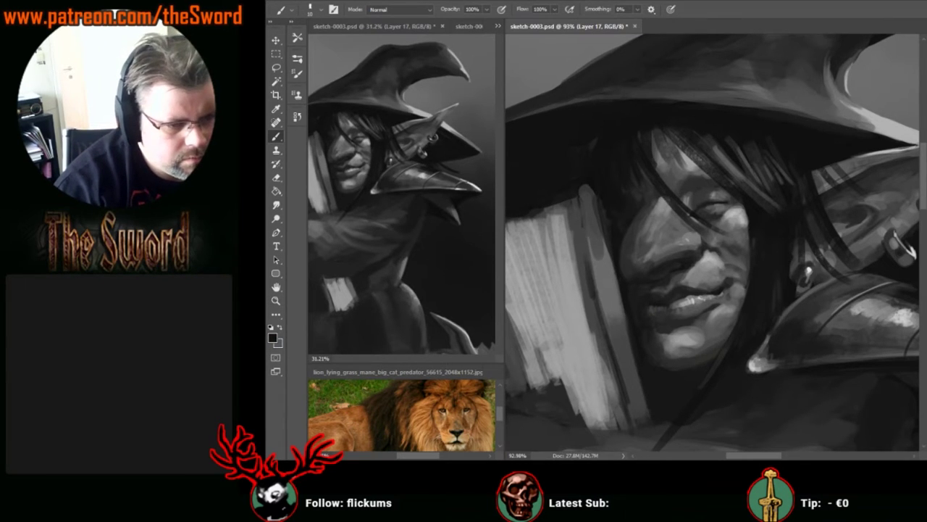
{"action": "key", "text": "bracketright"}
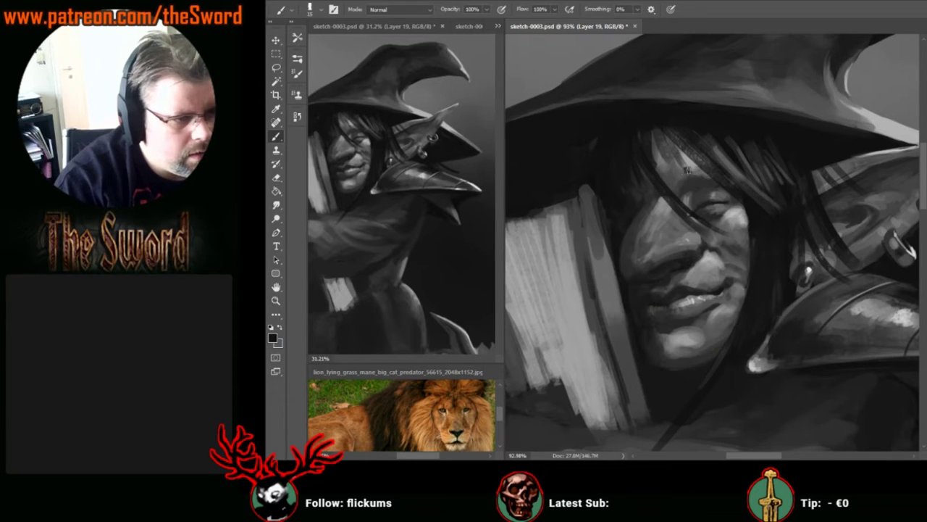
{"action": "key", "text": "bracketleft"}
{"action": "key", "text": "bracketleft"}
{"action": "left_click_drag", "start_coordinate": [689, 168], "coordinate": [715, 174]}
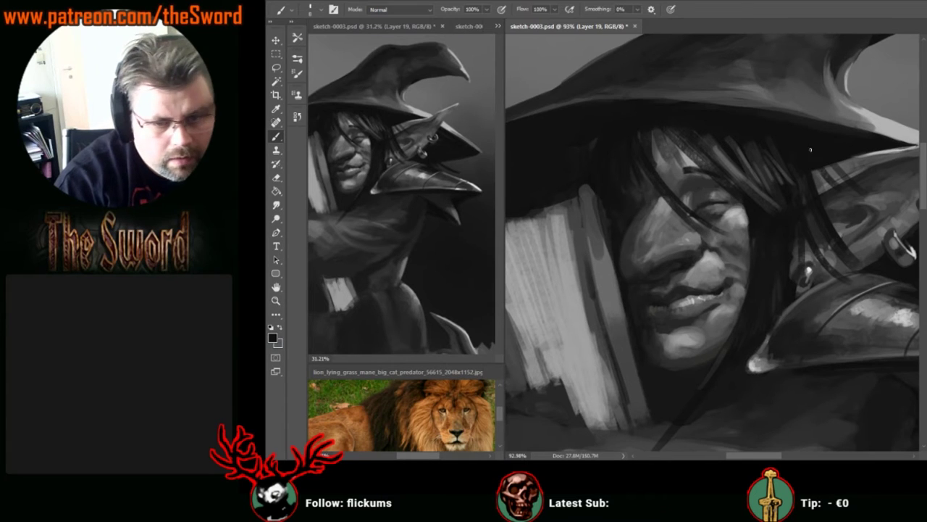
- Sample the grey skin tone below the eyebrow and choose the soft elip brush preset at 70 px
{"action": "left_click", "coordinate": [693, 181], "text": "alt"}
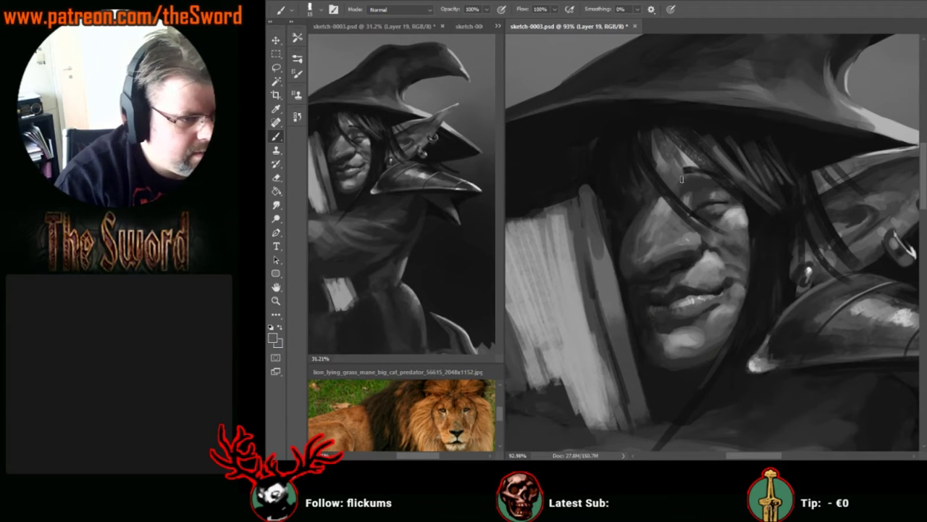
{"action": "right_click", "coordinate": [666, 173]}
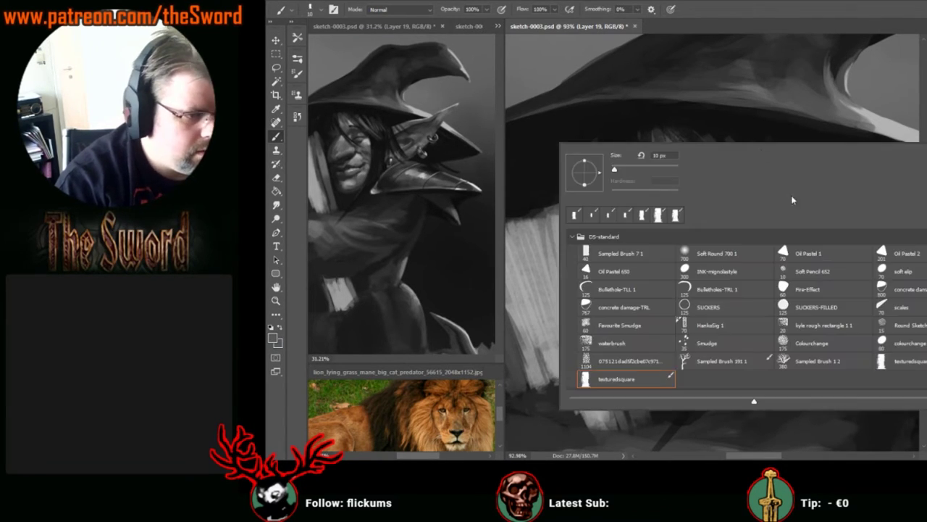
{"action": "left_click", "coordinate": [908, 280]}
{"action": "key", "text": "Return"}
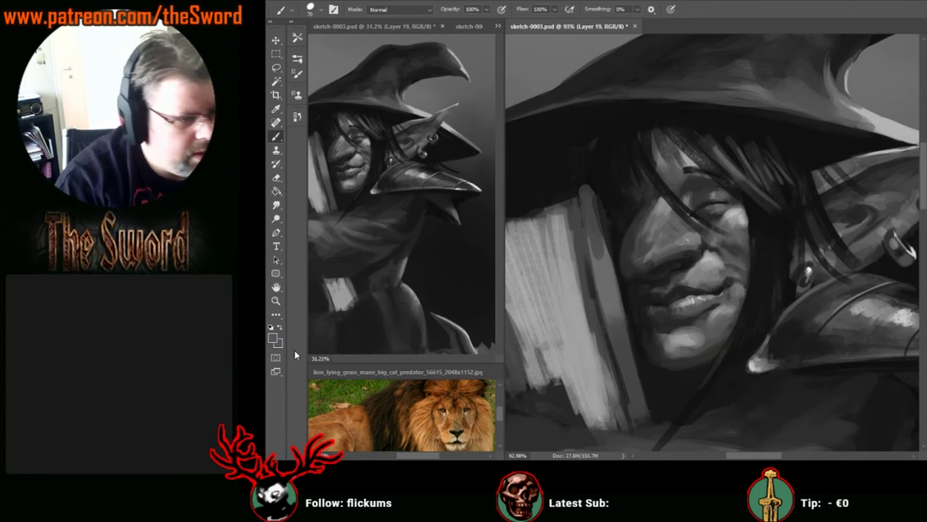
- Save the painting as a new file version named sketch-0004.psd
{"action": "left_click", "coordinate": [278, 301]}
{"action": "left_click_drag", "start_coordinate": [727, 265], "coordinate": [697, 275]}
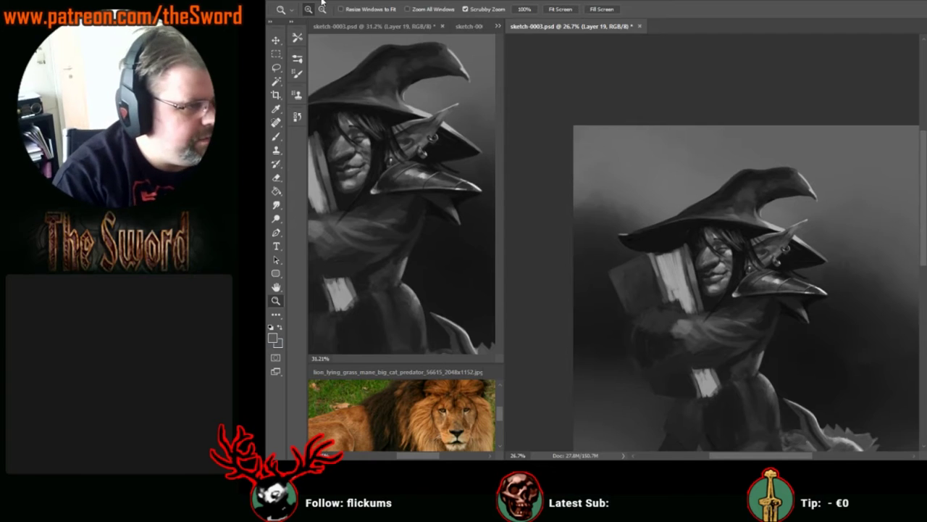
{"action": "left_click", "coordinate": [295, 1]}
{"action": "left_click", "coordinate": [343, 110]}
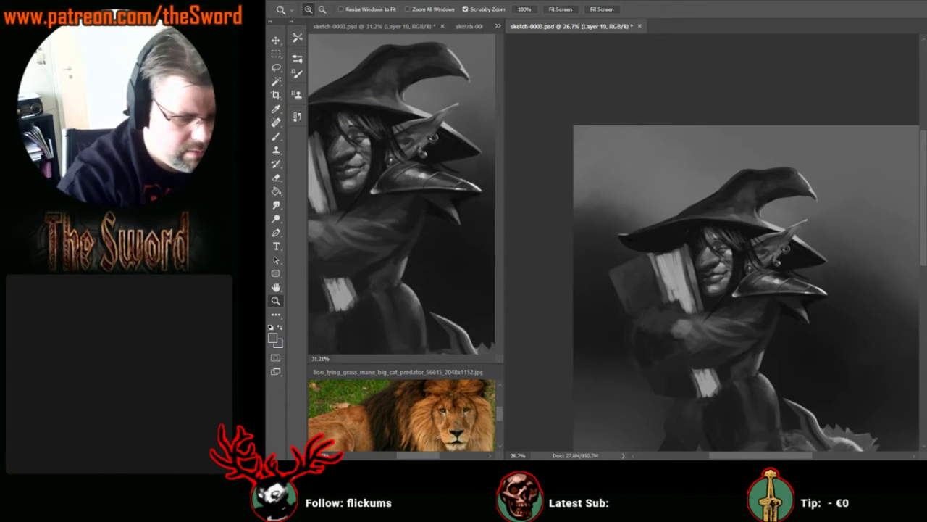
{"action": "key", "text": "ctrl+s"}
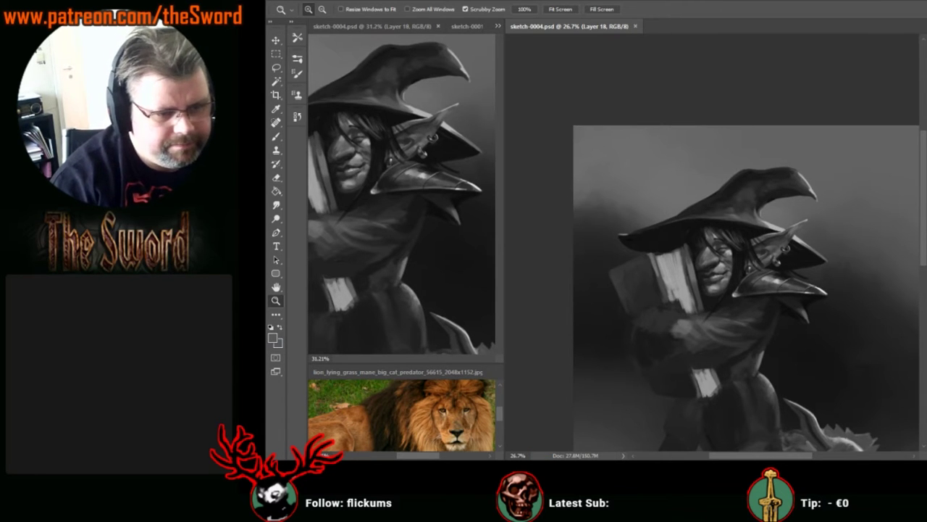
- Merge the selected painting layers and save the painting as a new file version named sketch-0005.psd
{"action": "key", "text": "ctrl+alt+shift+n"}
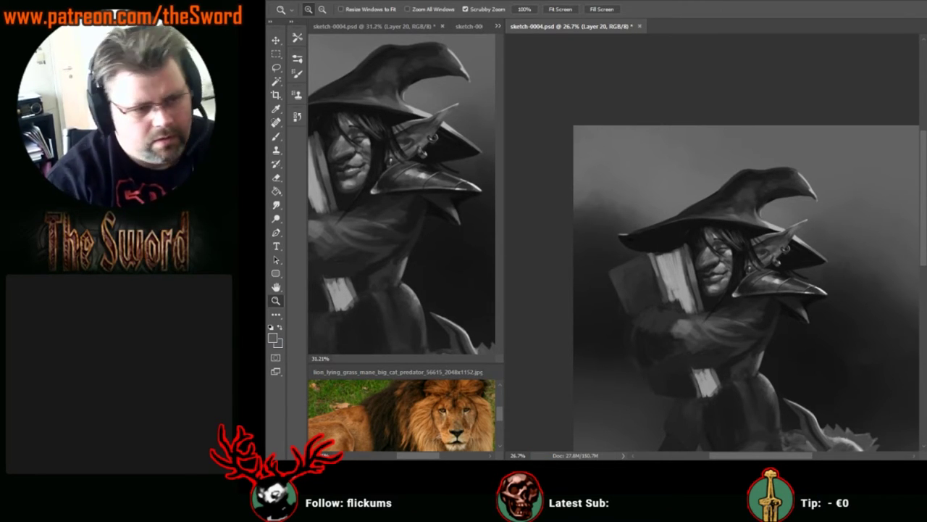
{"action": "left_click_drag", "start_coordinate": [727, 191], "coordinate": [792, 210]}
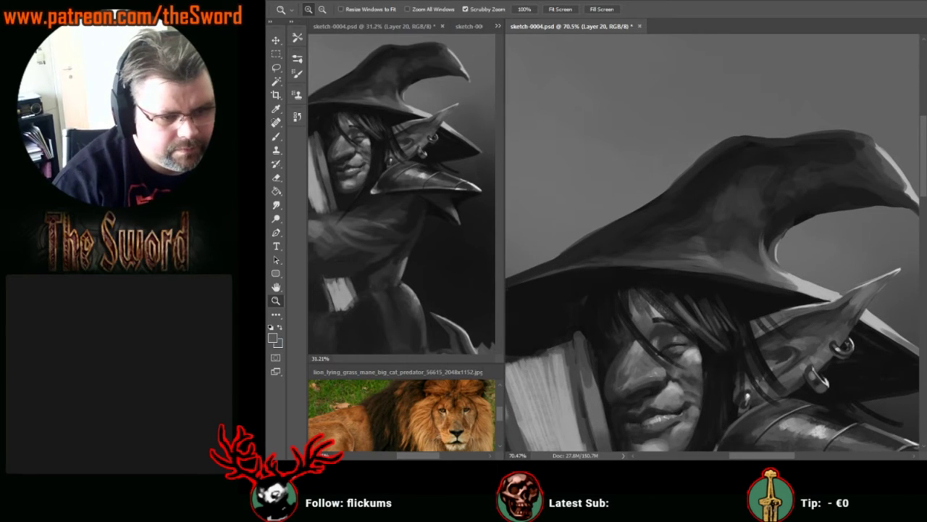
{"action": "left_click", "coordinate": [926, 377], "text": "shift"}
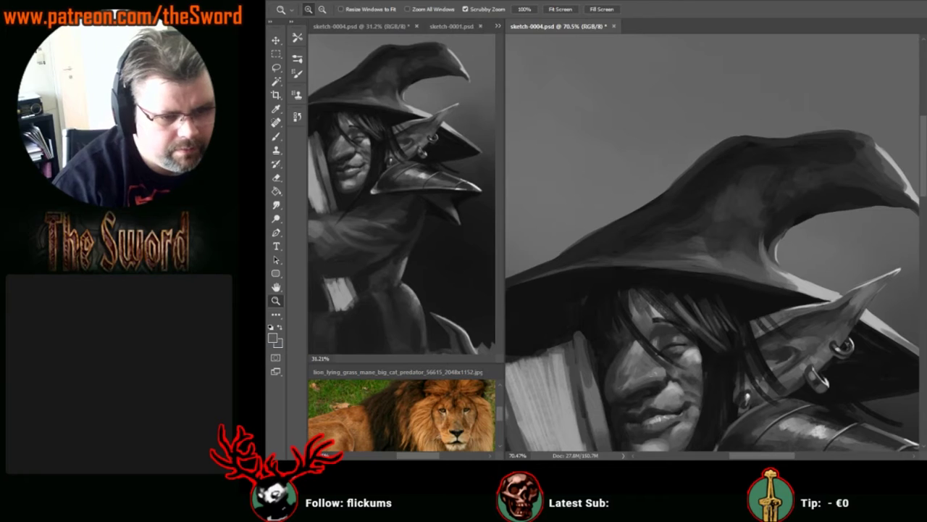
{"action": "right_click", "coordinate": [926, 376]}
{"action": "left_click", "coordinate": [914, 326]}
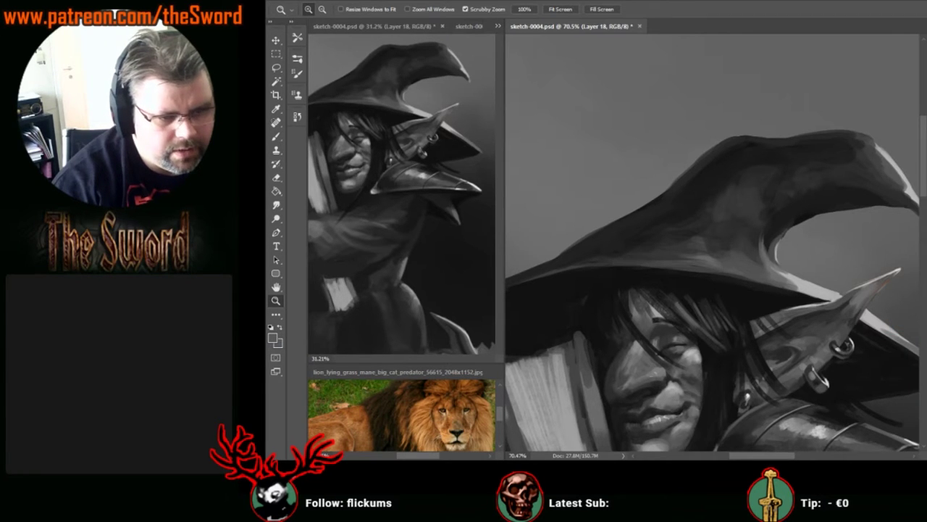
{"action": "left_click", "coordinate": [306, 2]}
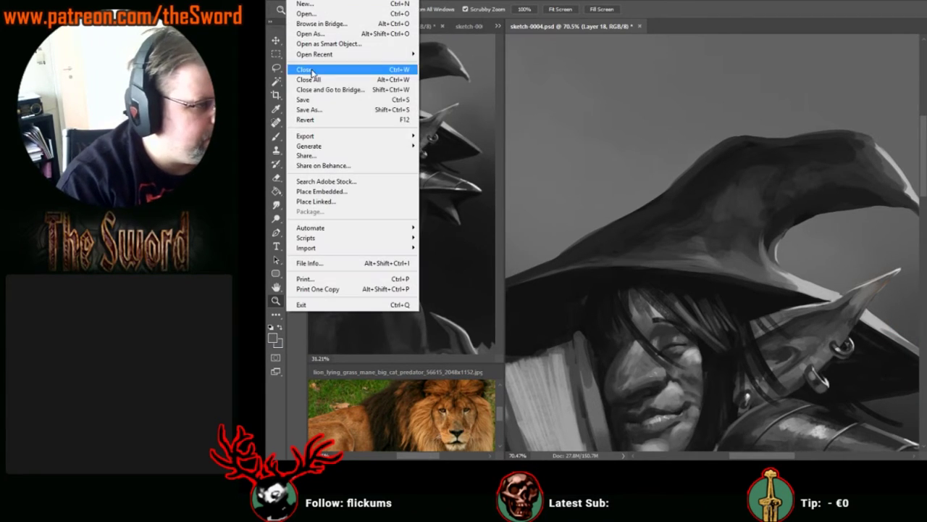
{"action": "left_click", "coordinate": [326, 110]}
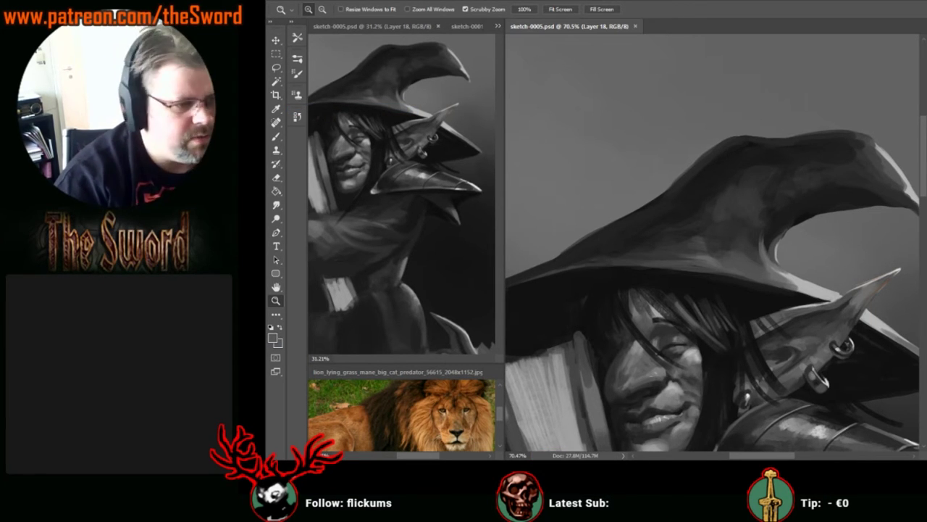
- Switch to the Brush tool and reduce its size to 15 px
{"action": "mouse_move", "coordinate": [778, 189]}
{"action": "left_mouse_down"}
{"action": "mouse_move", "coordinate": [753, 189]}
{"action": "mouse_move", "coordinate": [779, 190]}
{"action": "left_mouse_up"}
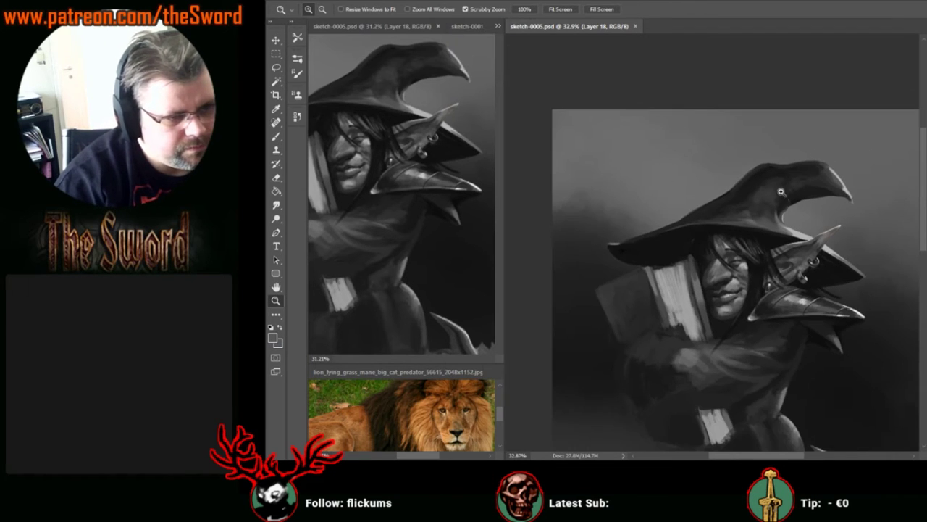
{"action": "left_click", "coordinate": [275, 135]}
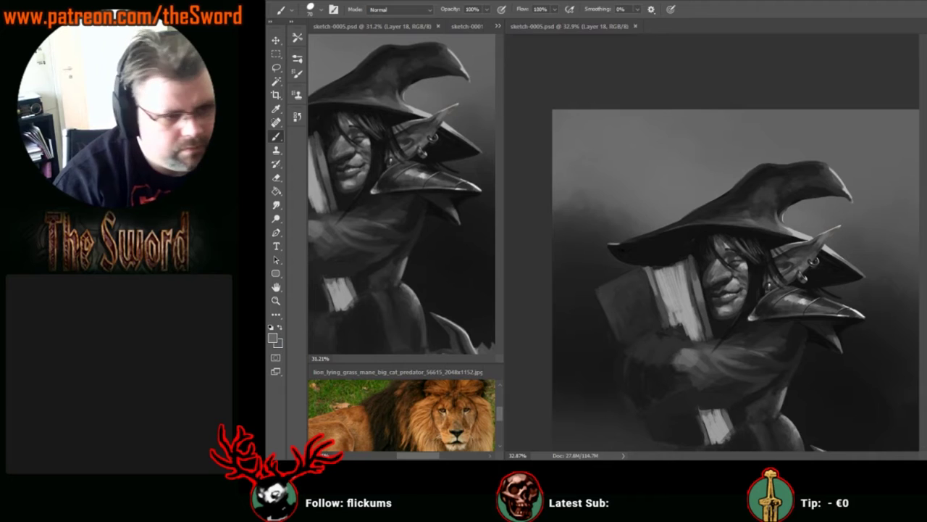
{"action": "left_click", "coordinate": [781, 177]}
{"action": "key", "text": "["}
{"action": "key", "text": "["}
{"action": "key", "text": "["}
{"action": "key", "text": "["}
{"action": "key", "text": "["}
{"action": "key", "text": "["}
{"action": "key", "text": "["}
{"action": "key", "text": "["}
{"action": "key", "text": "["}
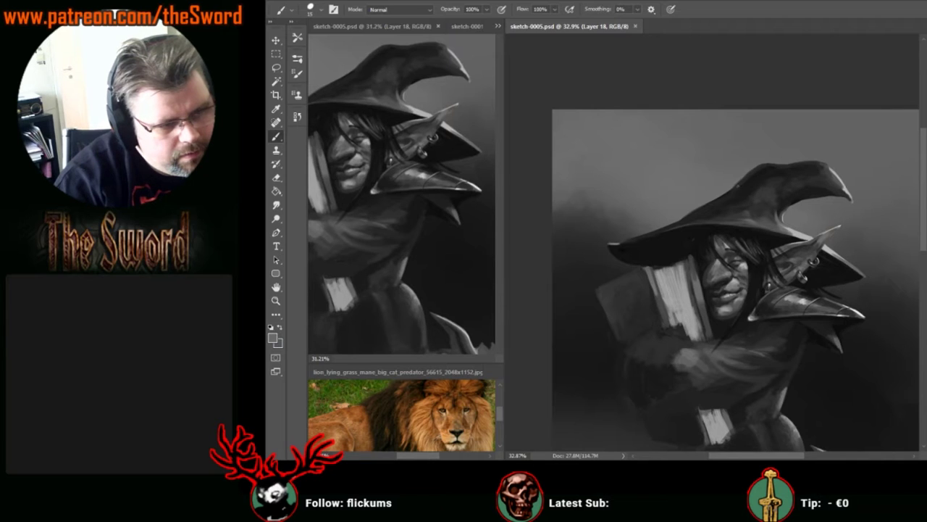
- Try painting light star shapes on the witch hat's crown, with some cutting into its outer edges
{"action": "left_click", "coordinate": [751, 180]}
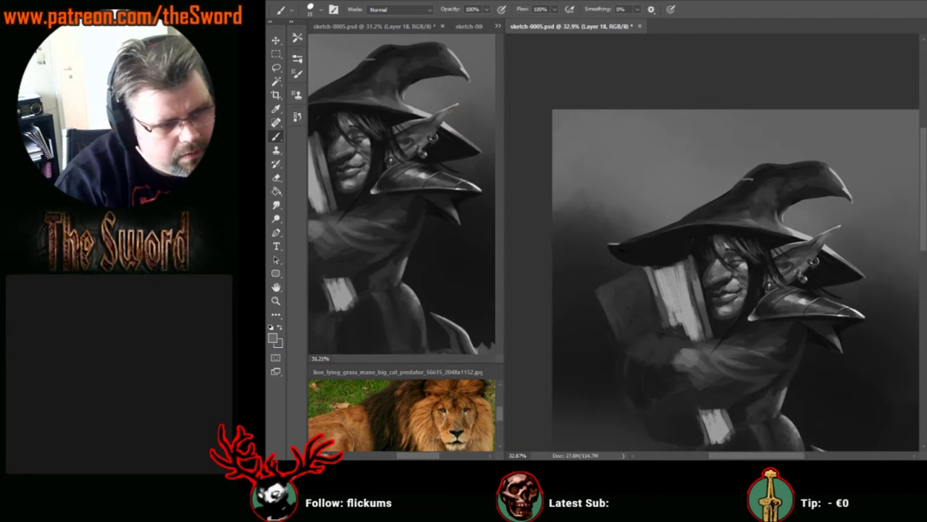
{"action": "left_click_drag", "start_coordinate": [752, 179], "coordinate": [734, 188]}
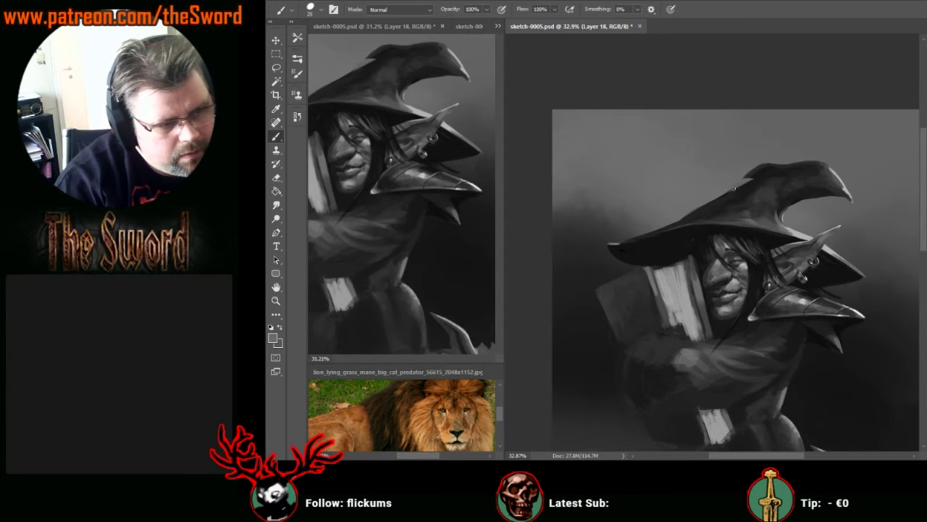
{"action": "key", "text": "bracketleft"}
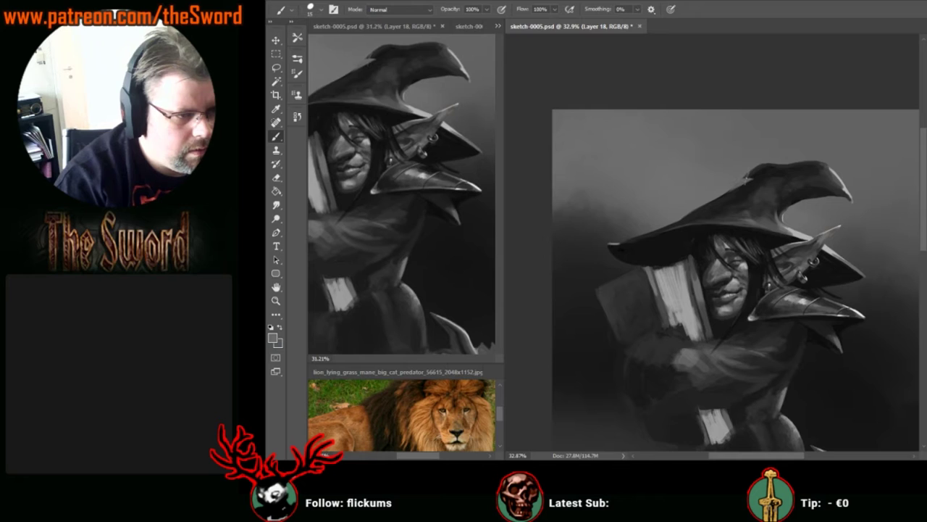
{"action": "left_click_drag", "start_coordinate": [741, 186], "coordinate": [743, 194]}
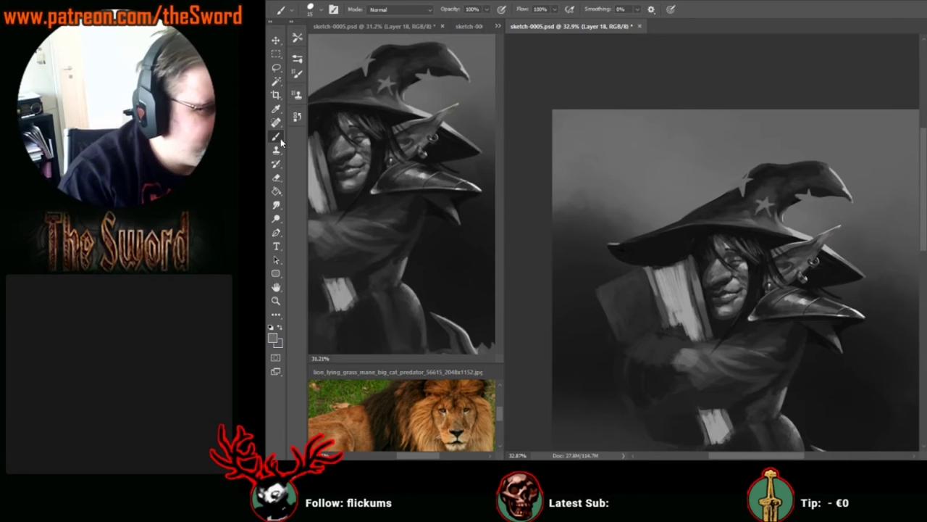
- Undo the star strokes on the hat, stepping back through the history to the first brush stroke
{"action": "left_click", "coordinate": [298, 116]}
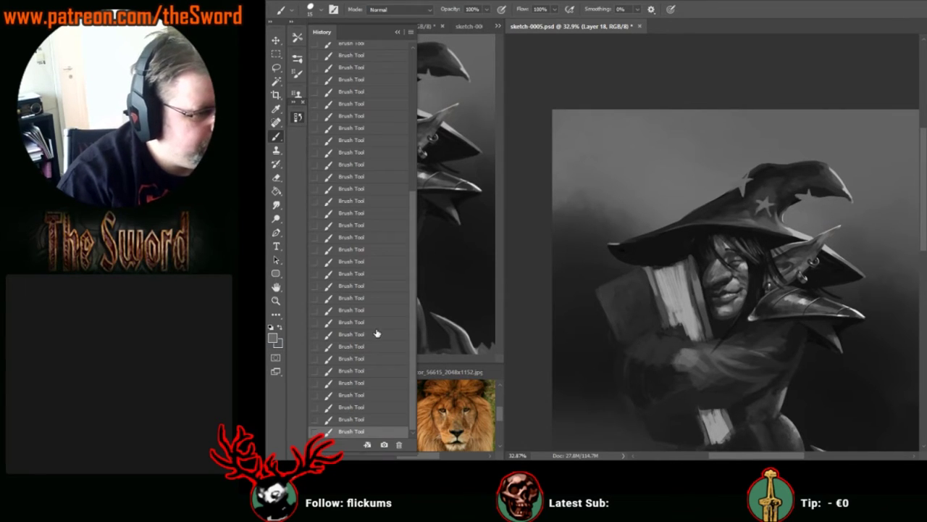
{"action": "left_click", "coordinate": [352, 165]}
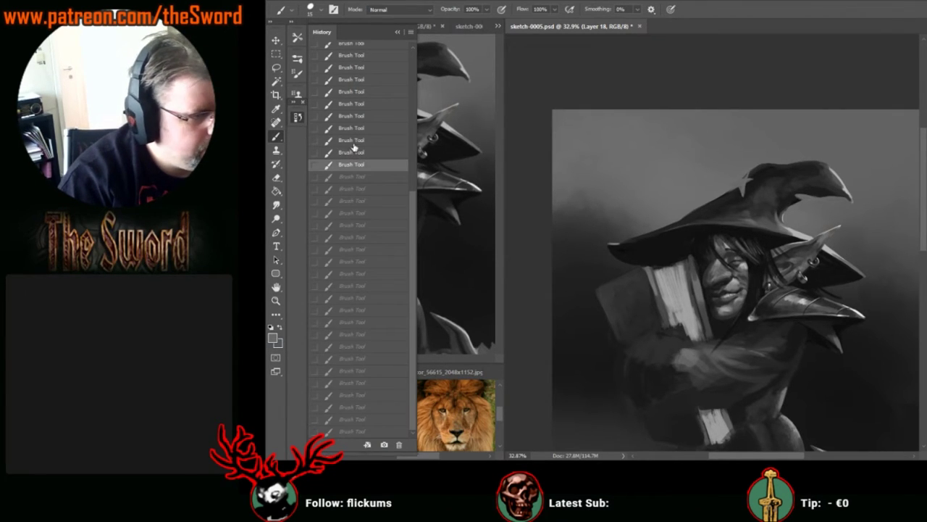
{"action": "left_click", "coordinate": [367, 54]}
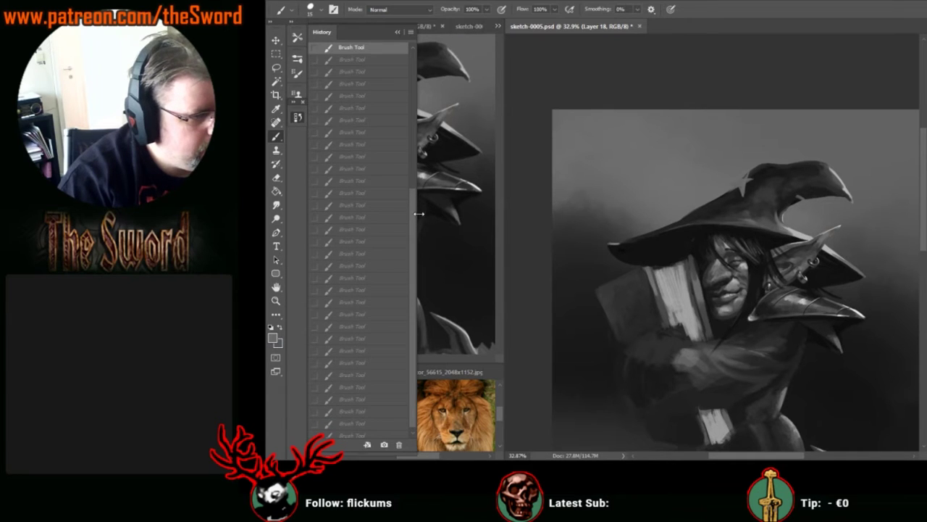
{"action": "scroll", "coordinate": [413, 171], "scroll_direction": "up", "scroll_amount": 2}
{"action": "left_click_drag", "start_coordinate": [413, 171], "coordinate": [413, 117]}
{"action": "left_click", "coordinate": [367, 83]}
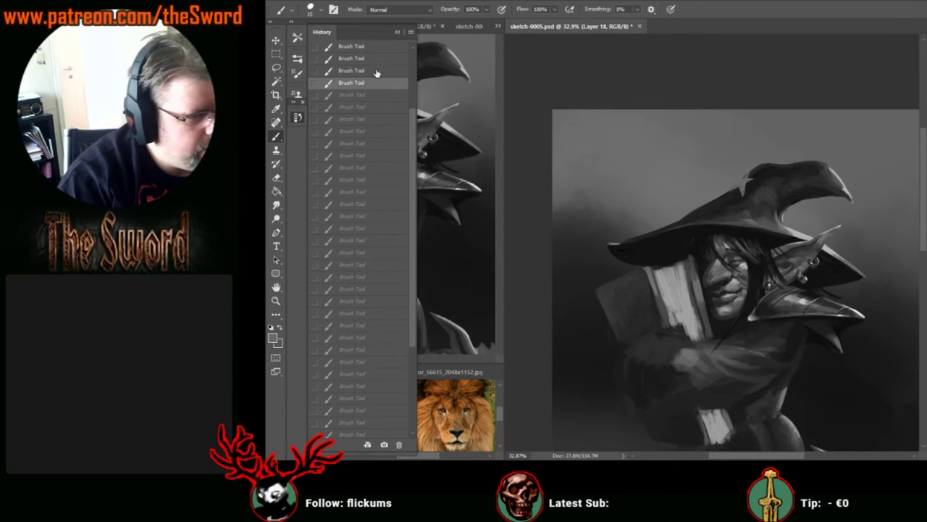
{"action": "scroll", "coordinate": [378, 98], "scroll_direction": "up", "scroll_amount": 1}
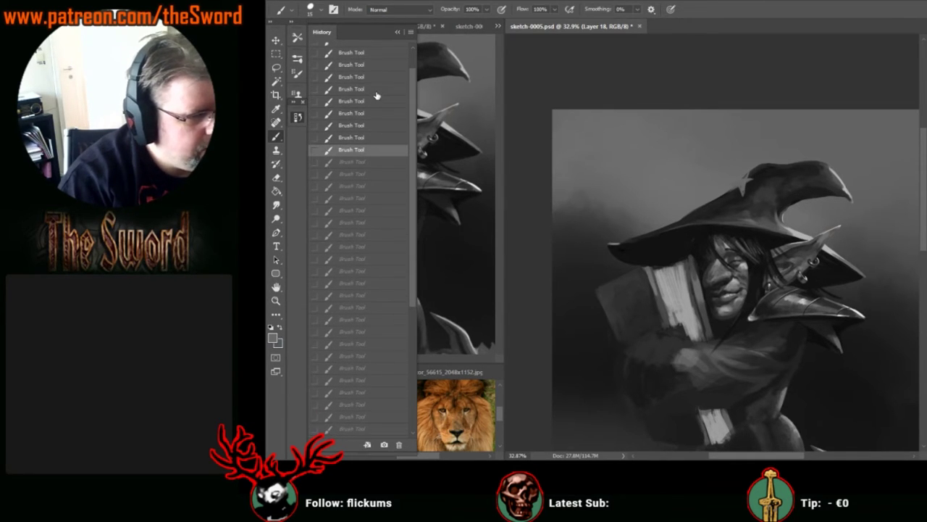
{"action": "scroll", "coordinate": [410, 120], "scroll_direction": "up", "scroll_amount": 3}
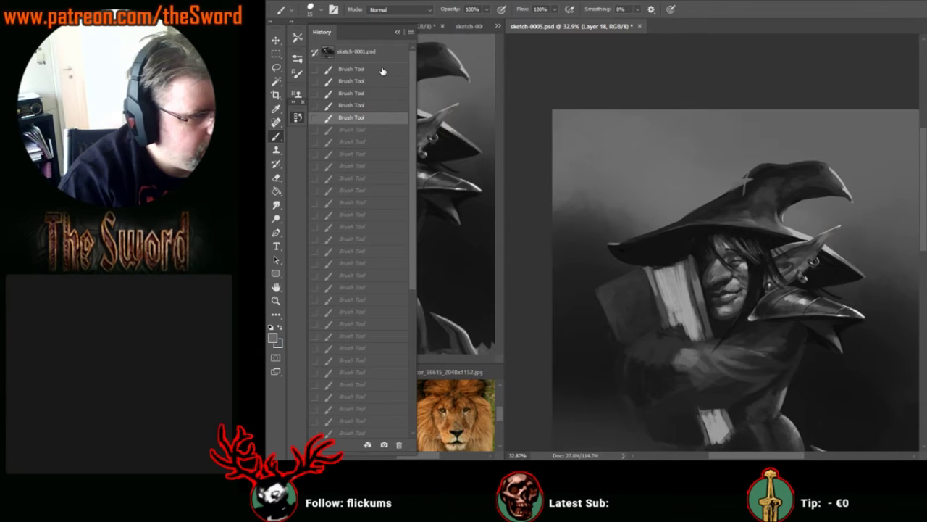
{"action": "left_click", "coordinate": [384, 68]}
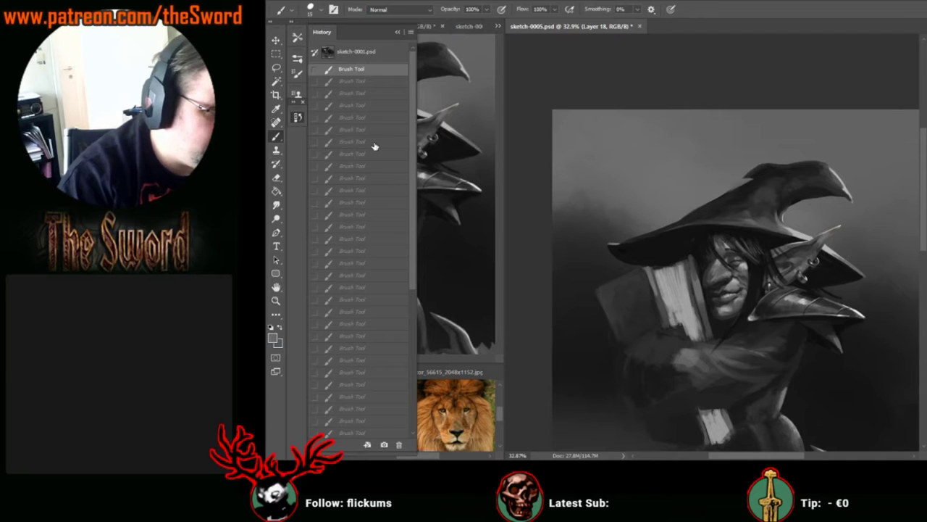
- Revert the painting to its original opening snapshot, then return to the first brush stroke state
{"action": "right_click", "coordinate": [362, 58]}
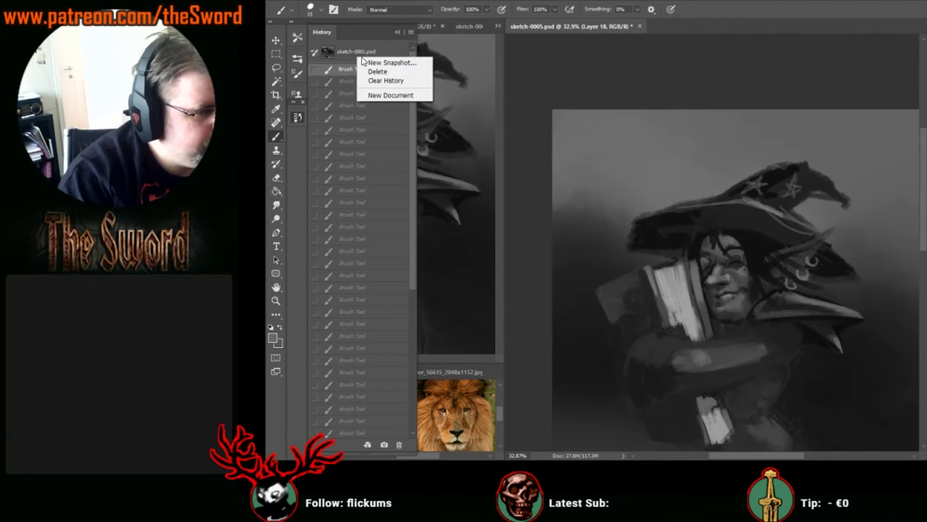
{"action": "left_click", "coordinate": [698, 4]}
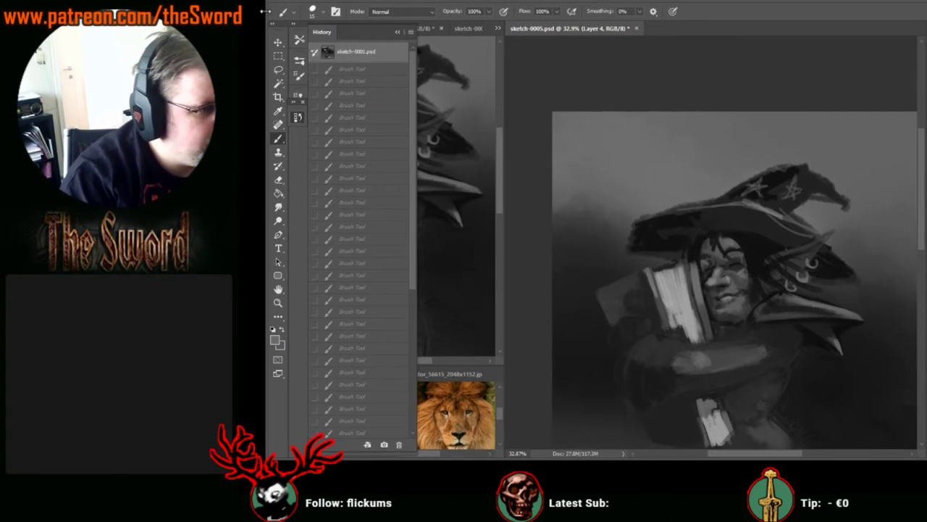
{"action": "left_click", "coordinate": [333, 71]}
- Close the painting's windows, sketch-0001.psd and the lion reference photo without saving any changes
{"action": "left_click", "coordinate": [297, 2]}
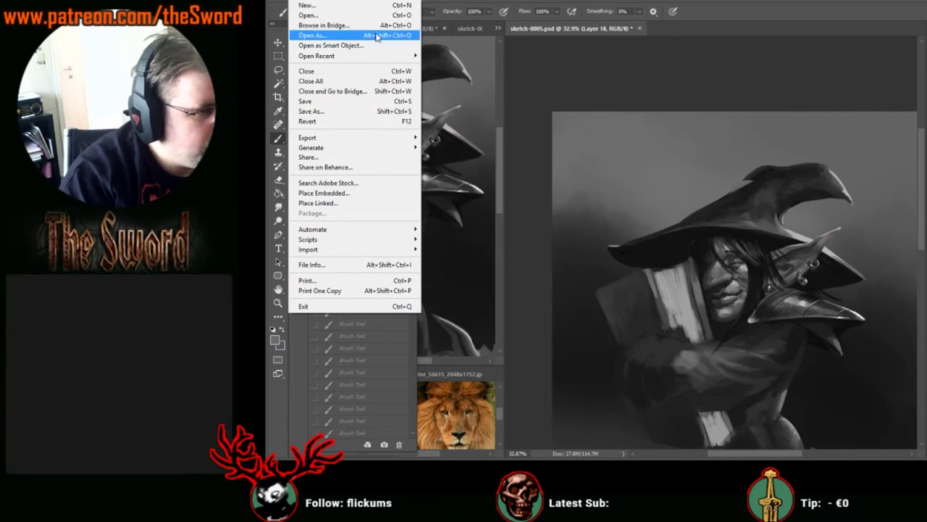
{"action": "left_click", "coordinate": [645, 28]}
{"action": "left_click", "coordinate": [640, 28]}
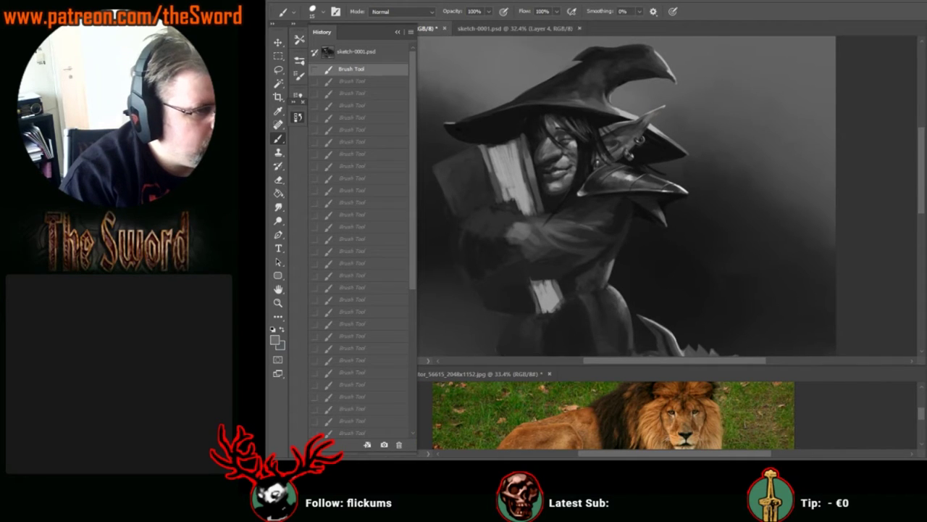
{"action": "left_click", "coordinate": [579, 29]}
{"action": "left_click", "coordinate": [444, 28]}
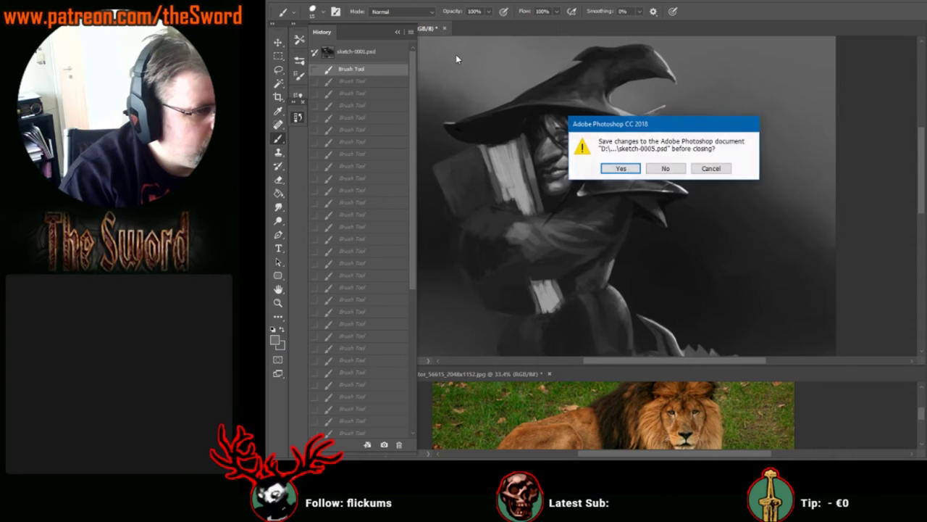
{"action": "left_click", "coordinate": [663, 168]}
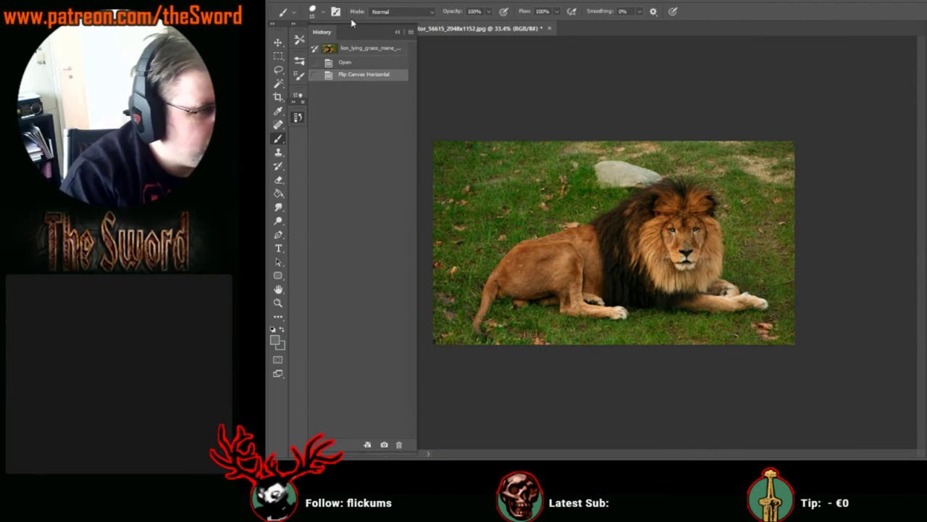
{"action": "left_click", "coordinate": [549, 29]}
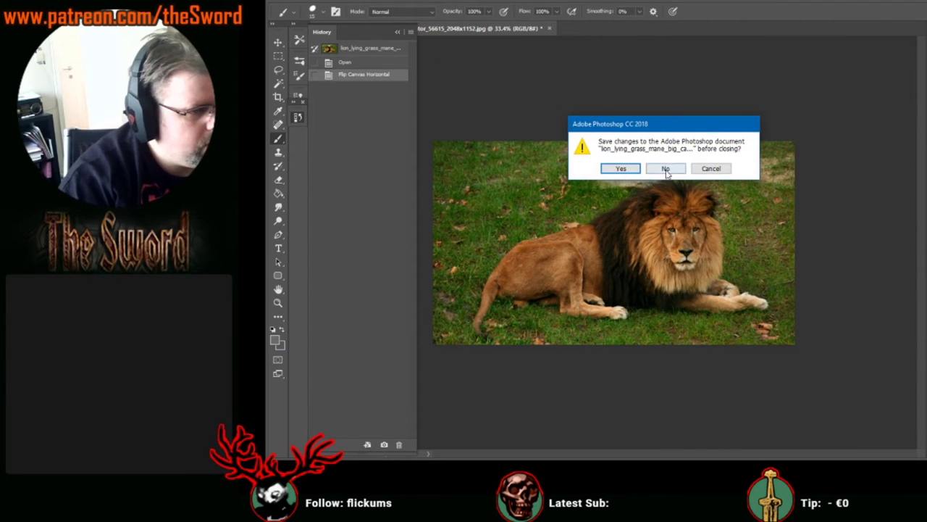
{"action": "left_click", "coordinate": [666, 170]}
- Reopen sketch-0005.psd from the recent files and collapse the history list
{"action": "left_click", "coordinate": [297, 1]}
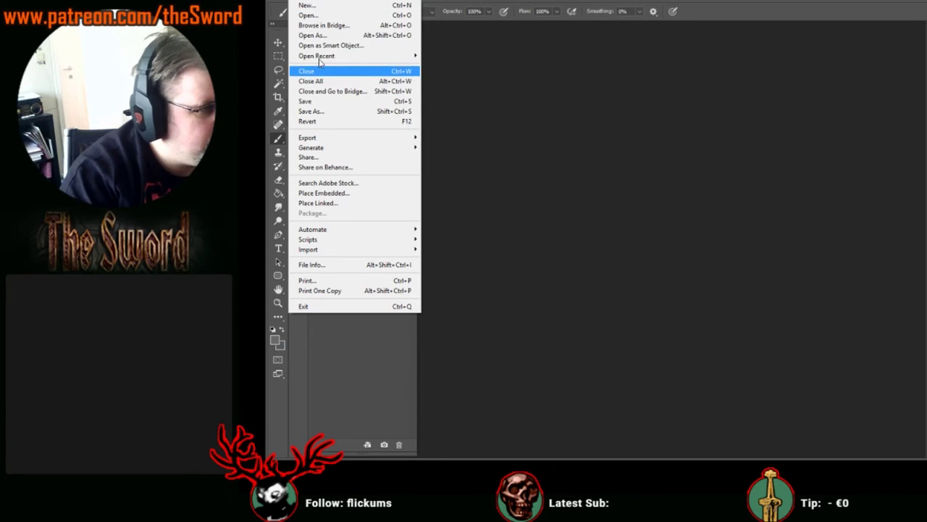
{"action": "mouse_move", "coordinate": [339, 58]}
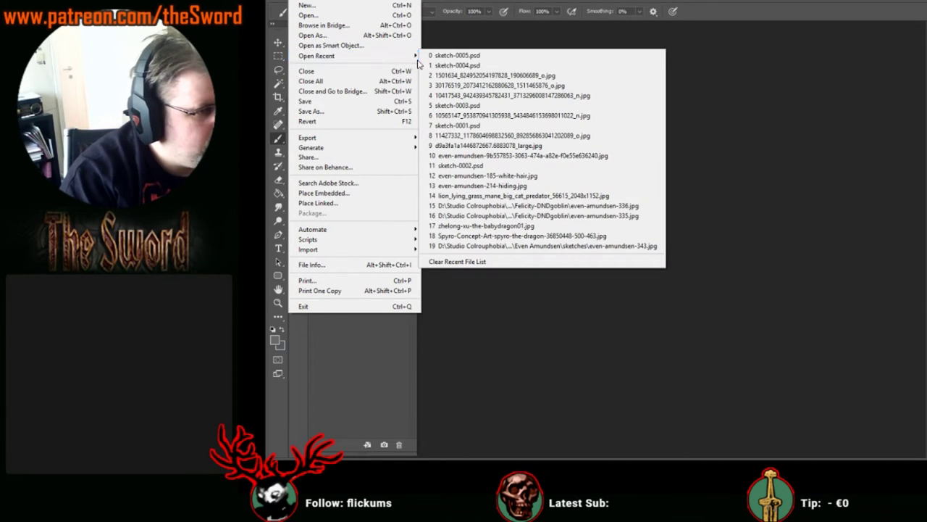
{"action": "left_click", "coordinate": [436, 57]}
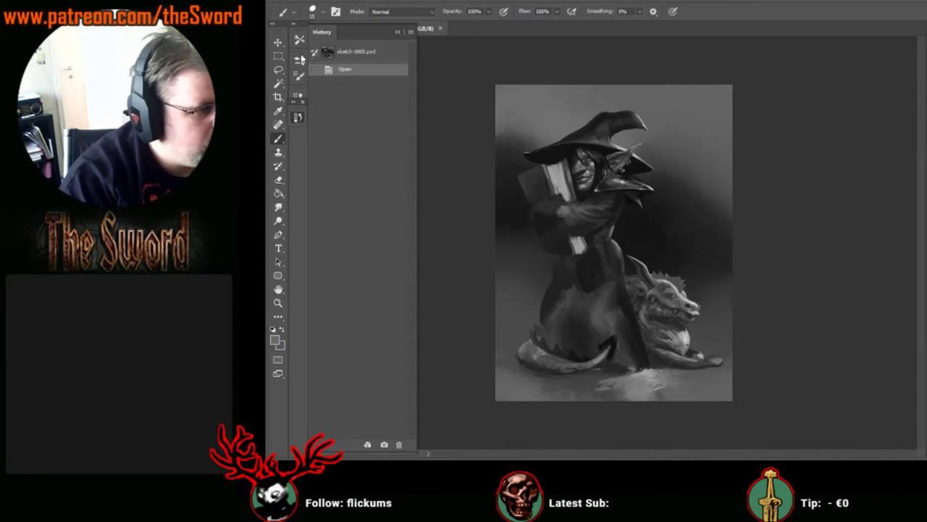
{"action": "left_click", "coordinate": [298, 117]}
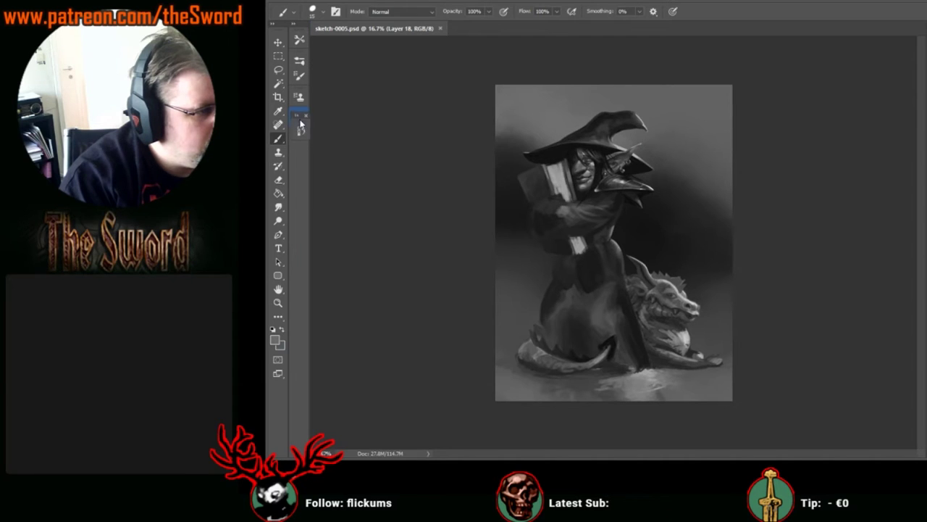
- Paint the light grey outline of a first star high on the hat's crown, on Layer 20
{"action": "left_click", "coordinate": [278, 303]}
{"action": "left_click", "coordinate": [627, 166]}
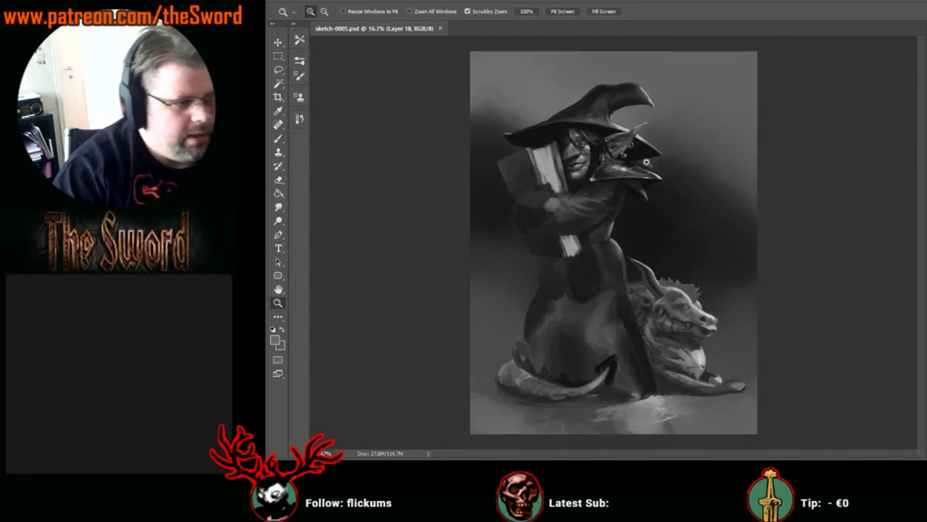
{"action": "left_click", "coordinate": [563, 87]}
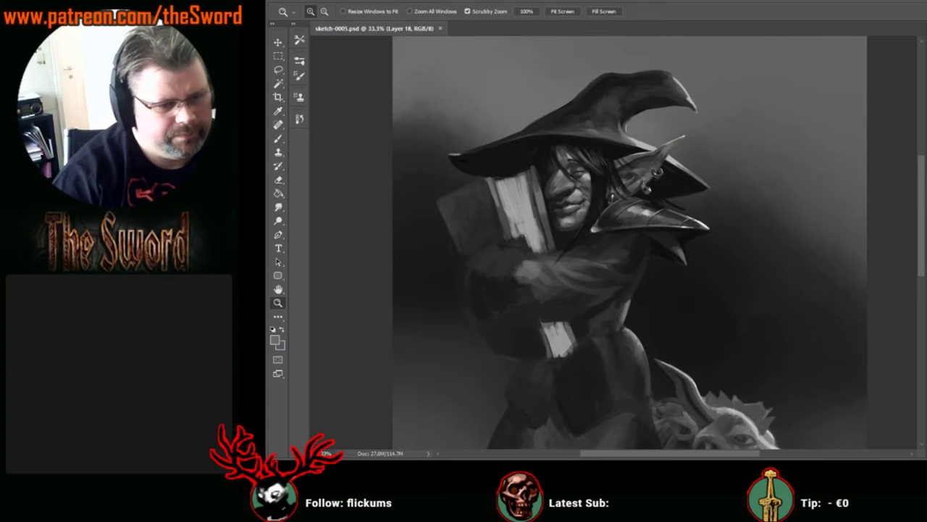
{"action": "left_click", "coordinate": [278, 138]}
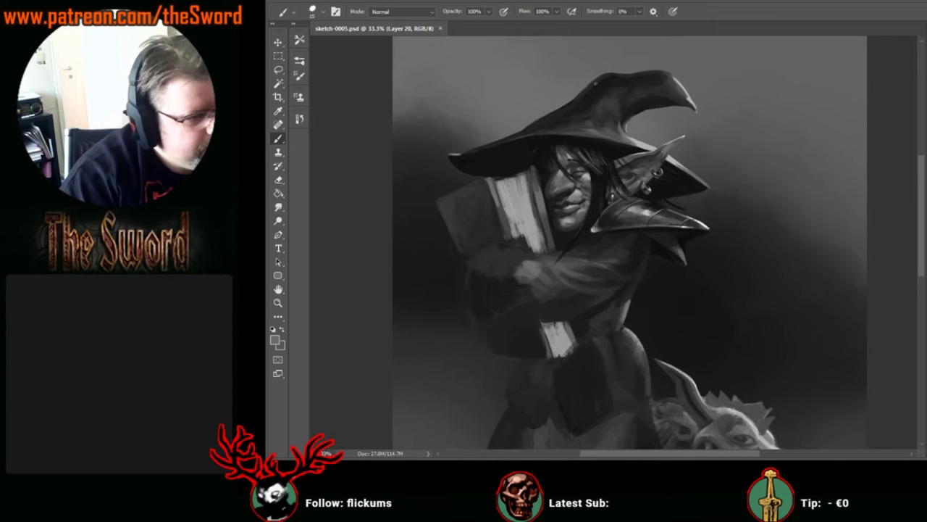
{"action": "left_click_drag", "start_coordinate": [595, 86], "coordinate": [600, 84]}
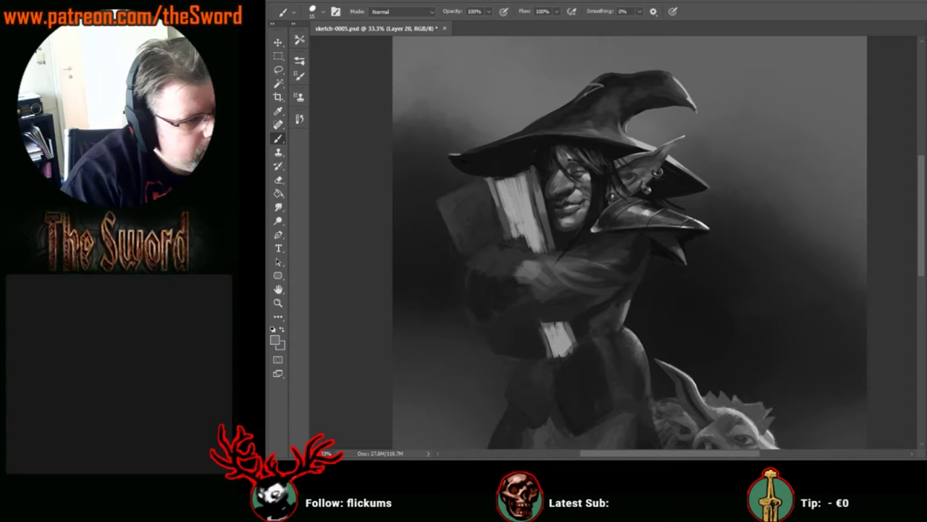
{"action": "left_click_drag", "start_coordinate": [588, 89], "coordinate": [577, 101]}
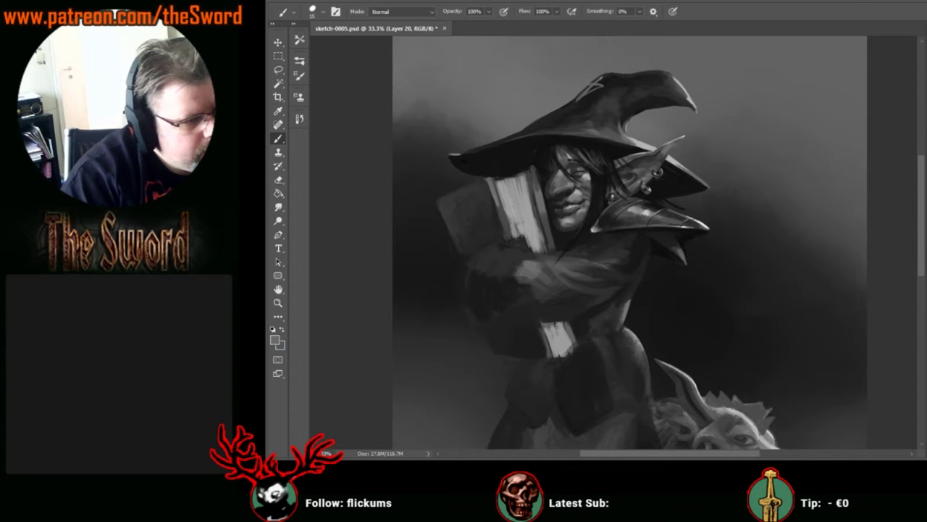
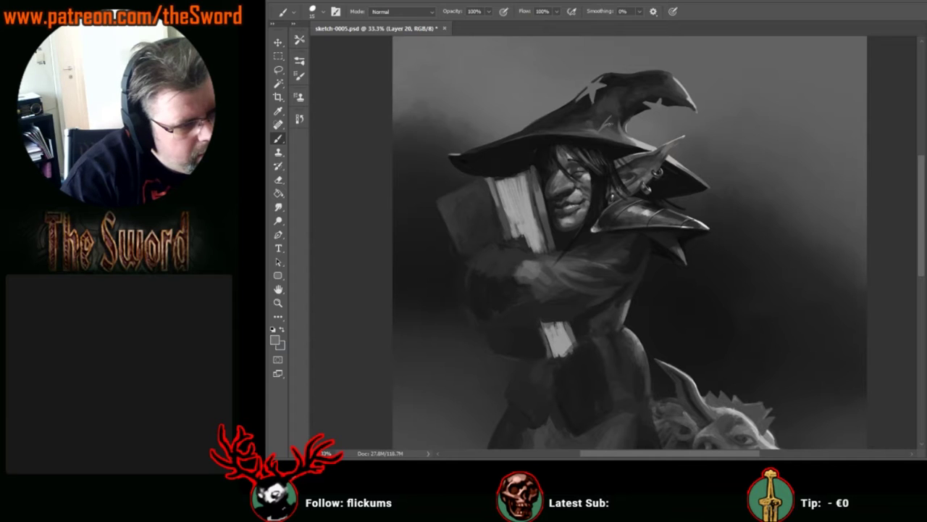
- Paint more light grey stars on the hat, one above the brim's centre and one on its front slope
{"action": "left_click_drag", "start_coordinate": [607, 126], "coordinate": [618, 120]}
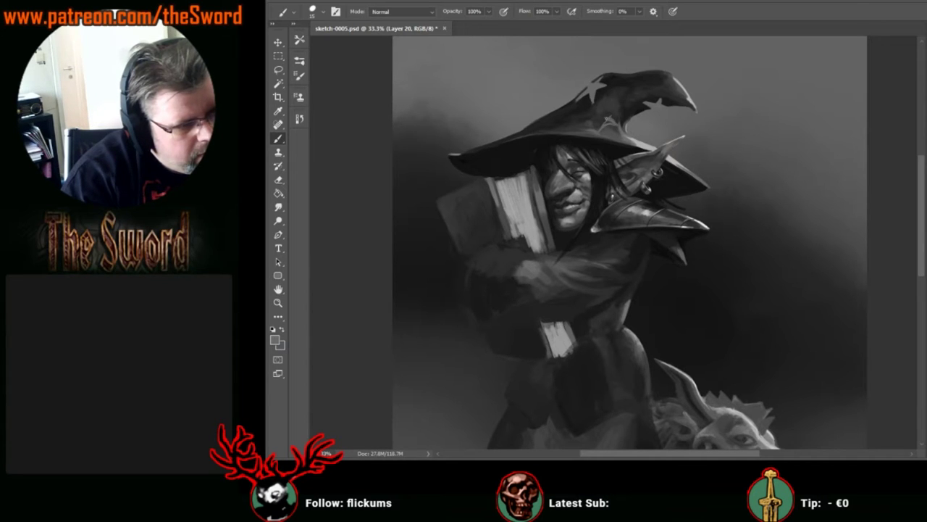
{"action": "left_click_drag", "start_coordinate": [600, 121], "coordinate": [608, 118]}
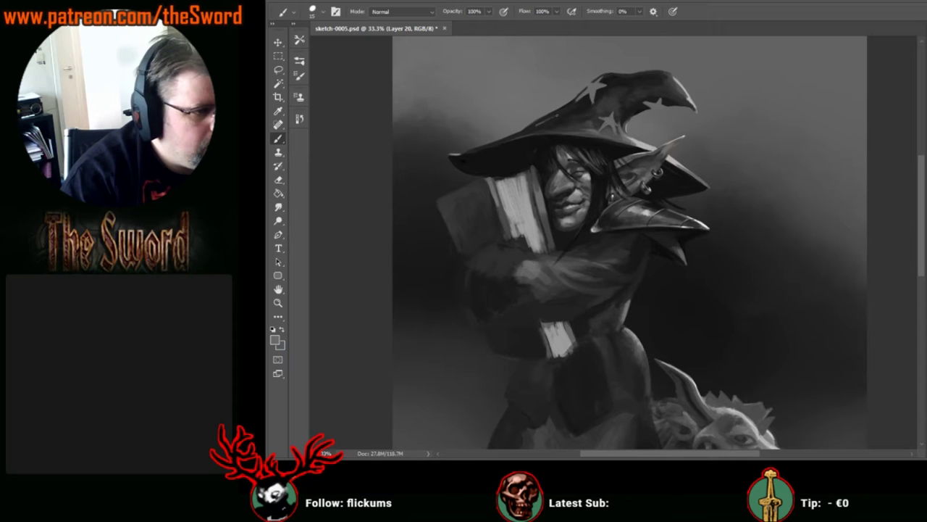
{"action": "left_click_drag", "start_coordinate": [547, 125], "coordinate": [563, 120]}
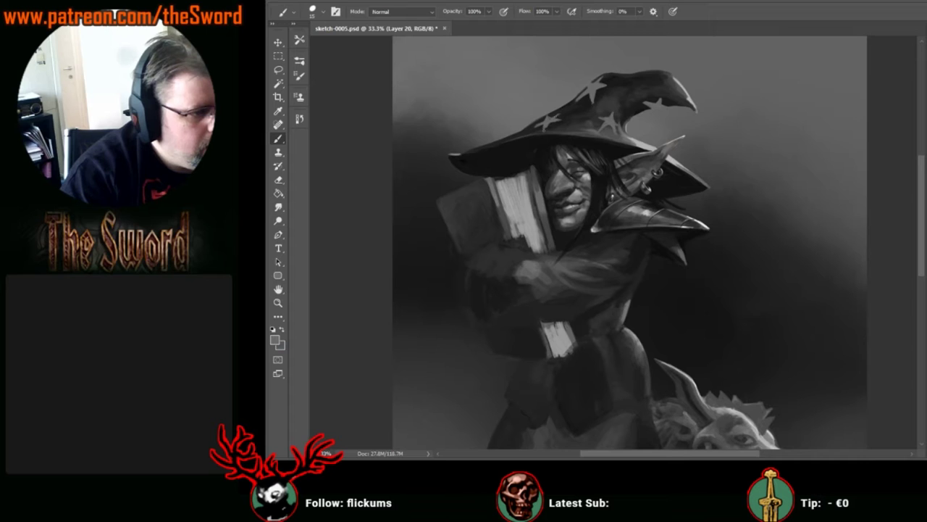
{"action": "mouse_move", "coordinate": [554, 116]}
{"action": "left_mouse_down"}
{"action": "mouse_move", "coordinate": [562, 111]}
{"action": "mouse_move", "coordinate": [538, 125]}
{"action": "left_mouse_up"}
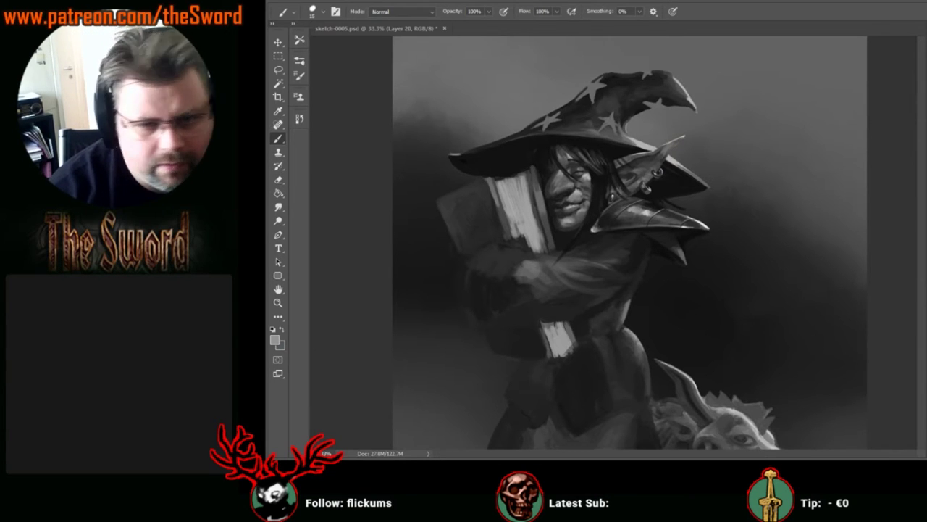
- Shade the stars near the hat's curled tip with a dark tone sampled from the hat
{"action": "left_click", "coordinate": [621, 106]}
{"action": "key", "text": "bracketright"}
{"action": "key", "text": "bracketright"}
{"action": "key", "text": "bracketright"}
{"action": "key", "text": "bracketright"}
{"action": "key", "text": "bracketright"}
{"action": "key", "text": "bracketright"}
{"action": "key", "text": "bracketright"}
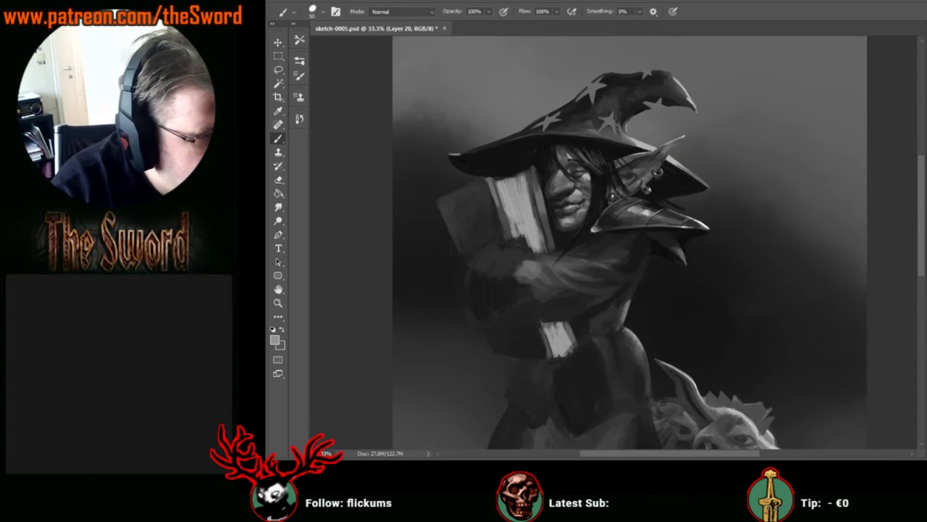
{"action": "key", "text": "bracketleft"}
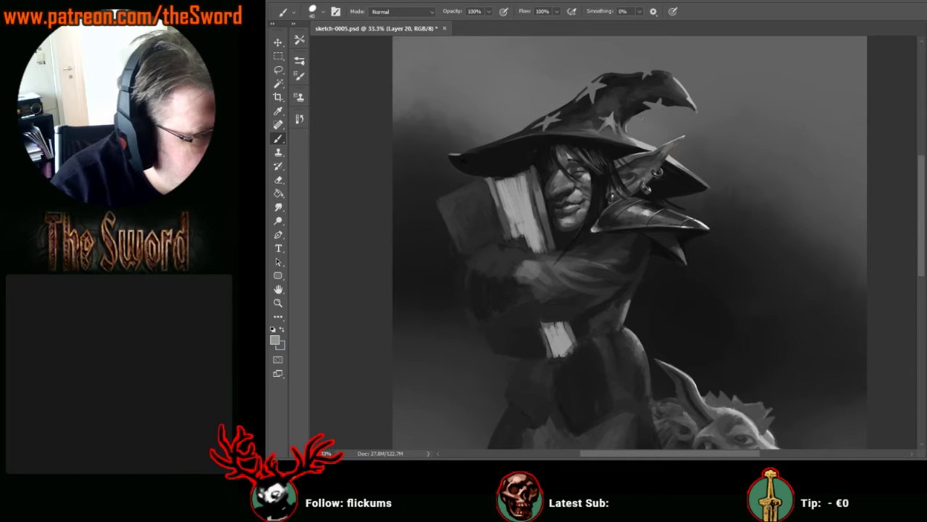
{"action": "key", "text": "bracketleft"}
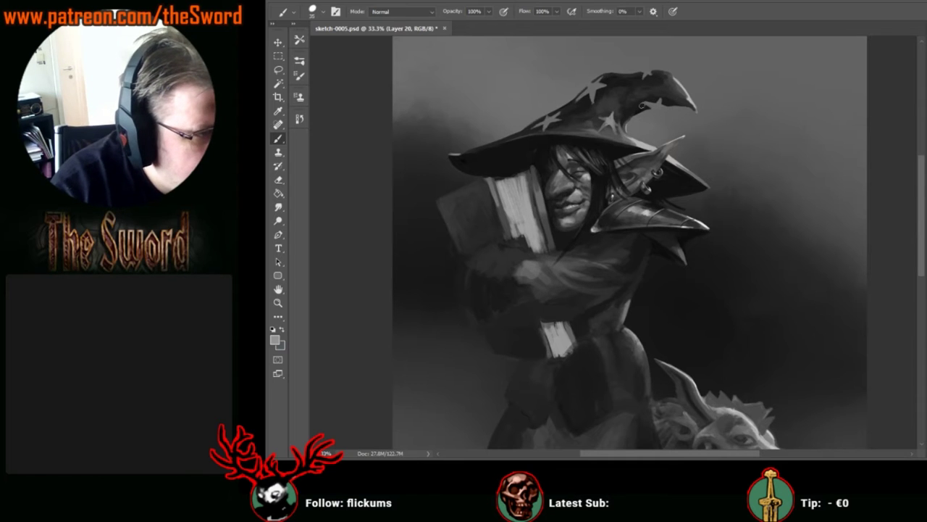
{"action": "left_click", "coordinate": [620, 95], "text": "alt"}
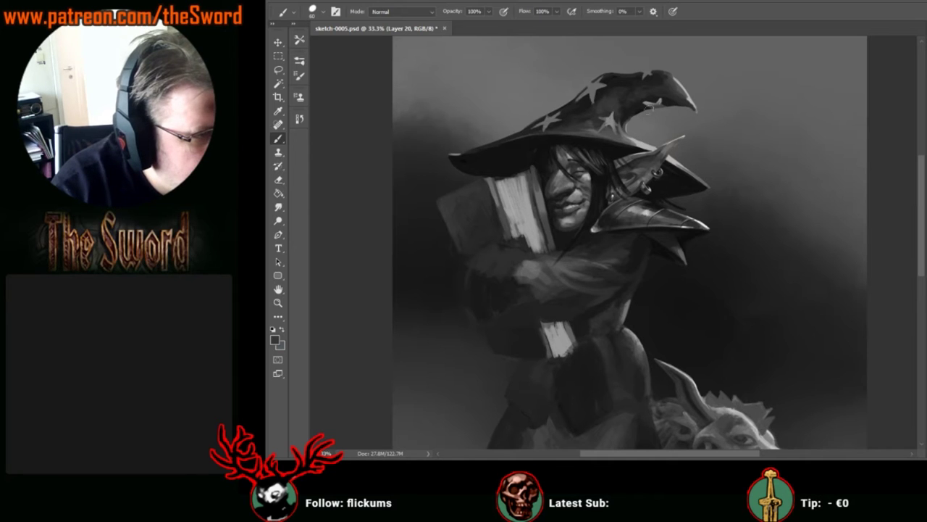
{"action": "key", "text": "bracketright"}
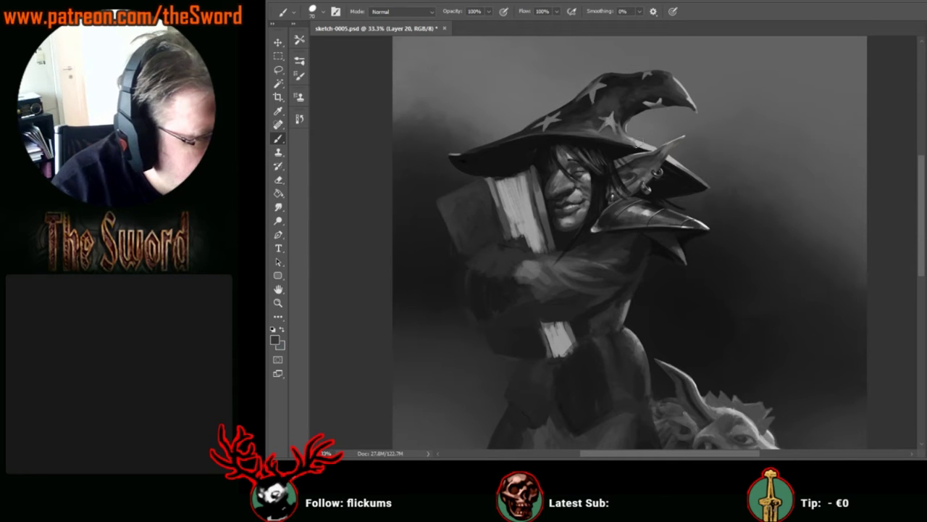
- Brighten the star above the brim's centre with a light grey sampled from the shoulder armour
{"action": "left_click", "coordinate": [649, 209], "text": "alt"}
{"action": "key", "text": "bracketleft"}
{"action": "key", "text": "bracketleft"}
{"action": "key", "text": "bracketleft"}
{"action": "key", "text": "bracketleft"}
{"action": "key", "text": "bracketleft"}
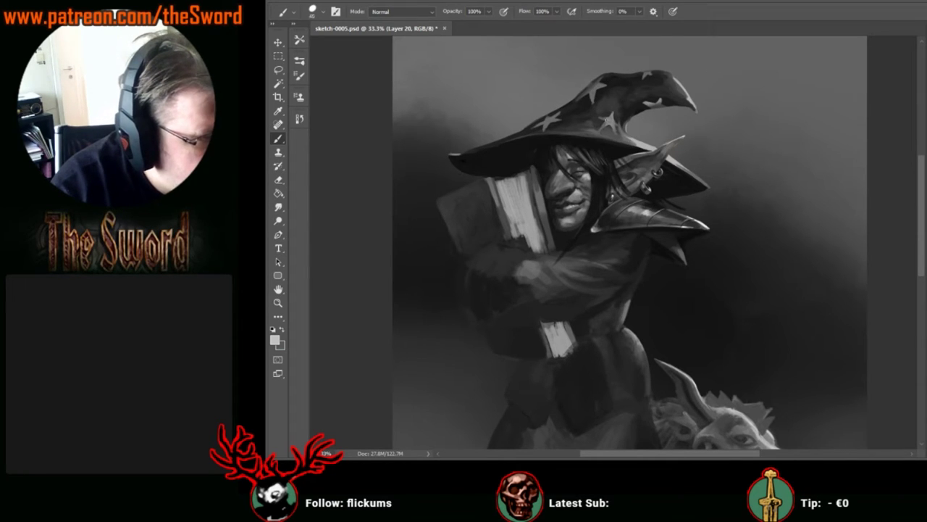
{"action": "key", "text": "bracketright"}
{"action": "left_click_drag", "start_coordinate": [612, 120], "coordinate": [615, 133]}
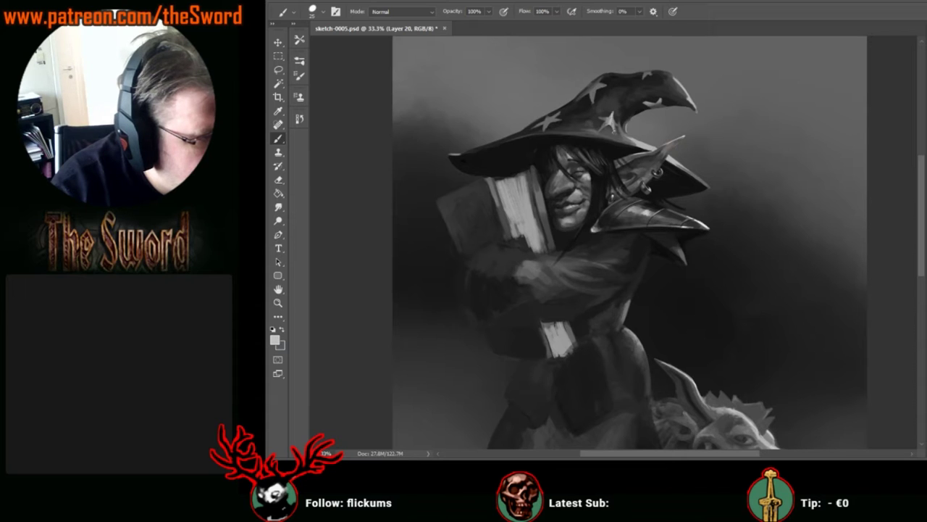
{"action": "key", "text": "bracketright"}
{"action": "key", "text": "bracketright"}
{"action": "key", "text": "bracketright"}
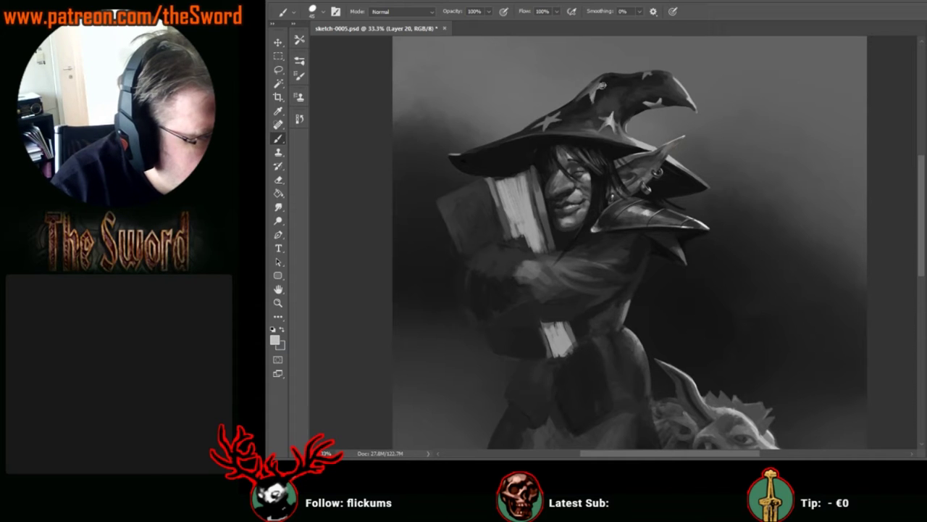
- Brighten the star high on the crown with the same light grey, varying the brush size
{"action": "key", "text": "bracketleft"}
{"action": "key", "text": "bracketleft"}
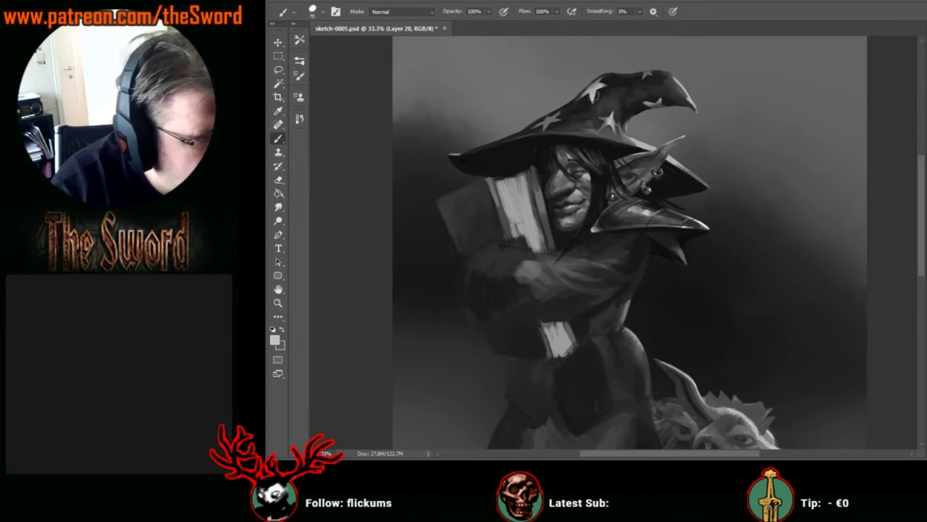
{"action": "key", "text": "bracketright"}
{"action": "key", "text": "bracketright"}
{"action": "key", "text": "bracketright"}
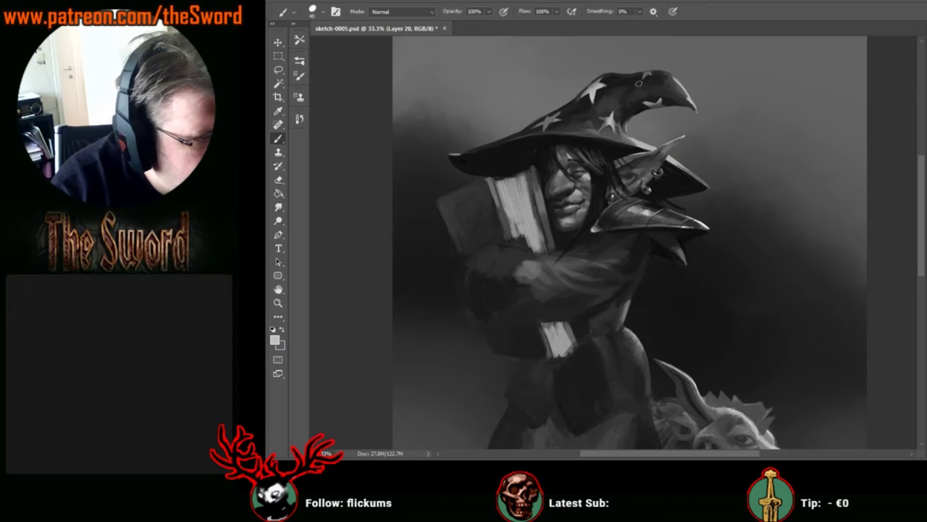
{"action": "key", "text": "bracketright"}
{"action": "key", "text": "bracketright"}
{"action": "key", "text": "bracketright"}
{"action": "key", "text": "bracketright"}
{"action": "key", "text": "bracketright"}
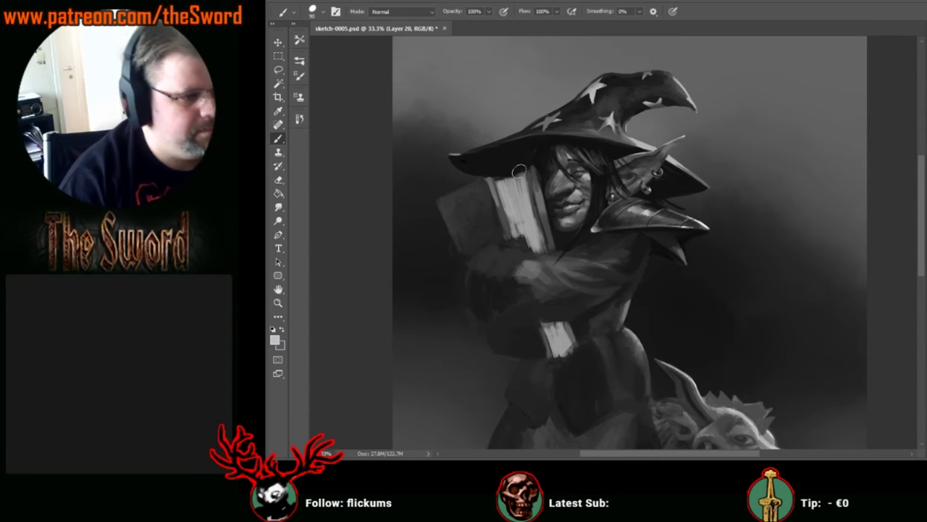
- Save the painting as a new Photoshop file named sketch-0006.psd in the same folder
{"action": "left_click", "coordinate": [277, 303]}
{"action": "left_click_drag", "start_coordinate": [706, 197], "coordinate": [716, 181]}
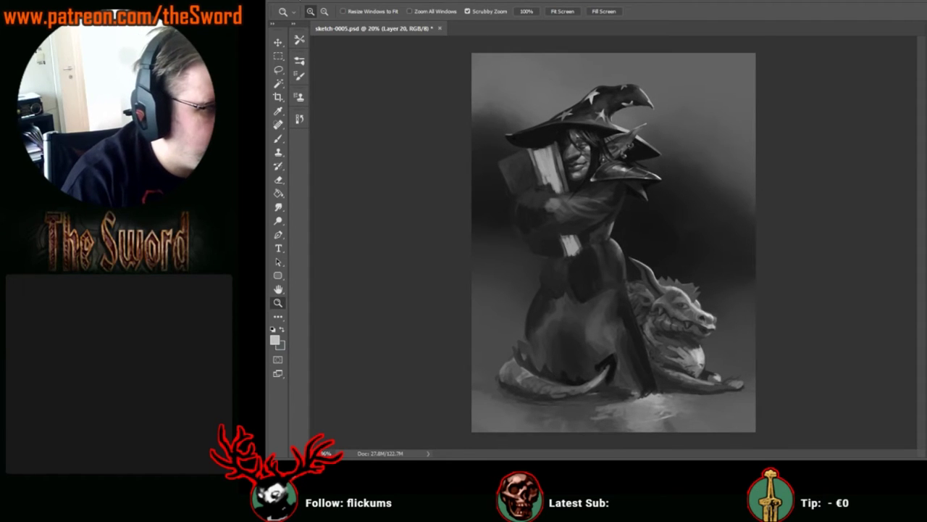
{"action": "left_click", "coordinate": [292, 2]}
{"action": "left_click", "coordinate": [325, 111]}
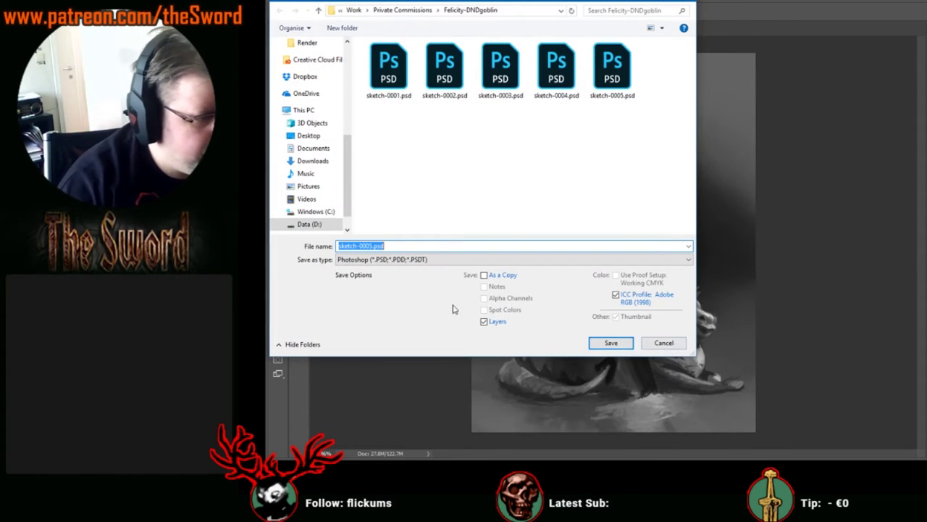
{"action": "left_click", "coordinate": [373, 245]}
{"action": "key", "text": "BackSpace"}
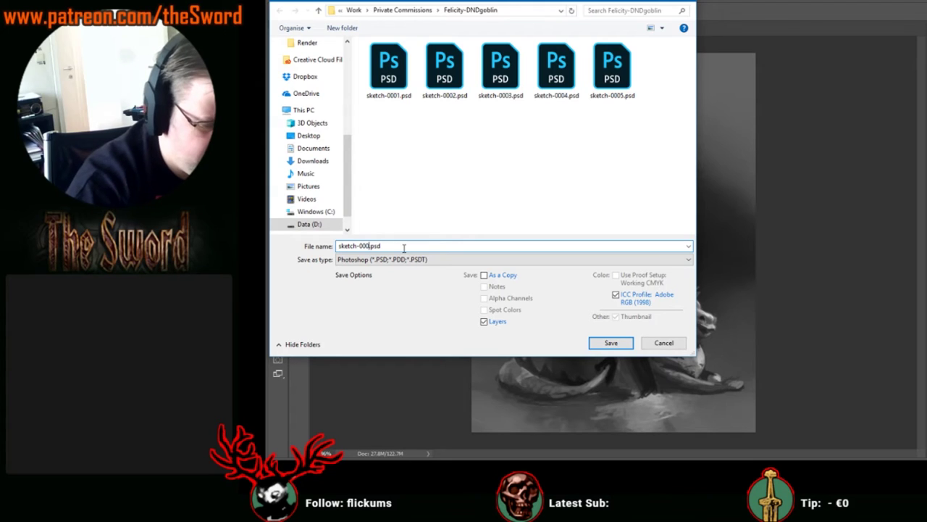
{"action": "type", "text": "6"}
{"action": "key", "text": "Return"}
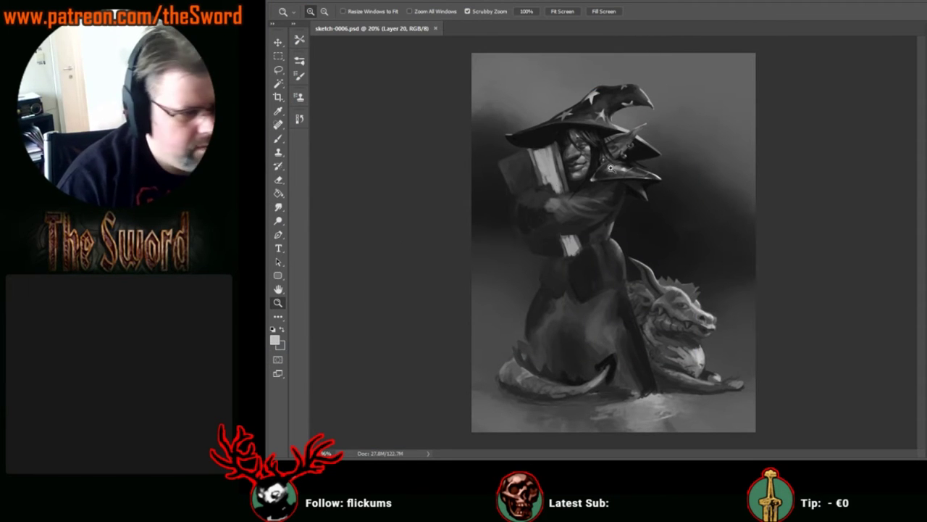
- Float the painting in its own window and widen it so the whole image fits at 25% zoom
{"action": "left_click", "coordinate": [613, 194]}
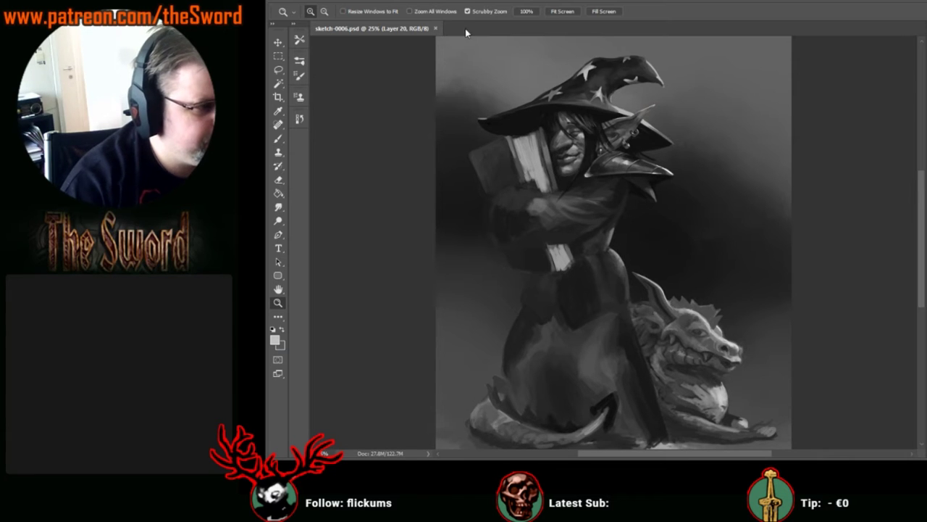
{"action": "left_click_drag", "start_coordinate": [397, 30], "coordinate": [471, 40]}
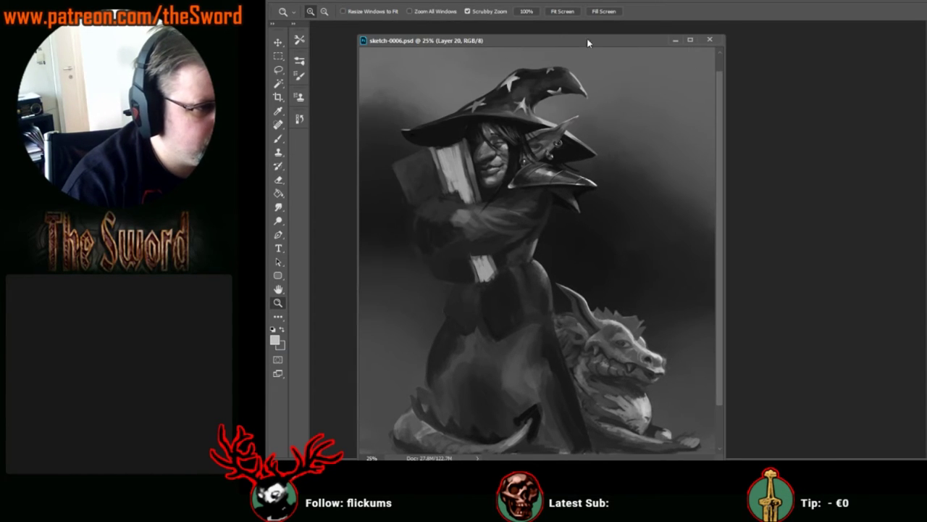
{"action": "left_click_drag", "start_coordinate": [648, 35], "coordinate": [665, 1]}
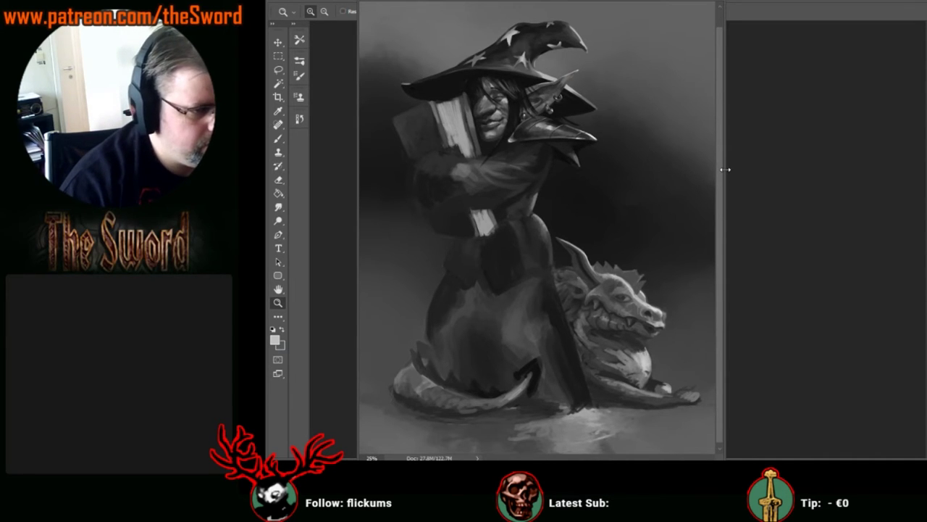
{"action": "left_click_drag", "start_coordinate": [725, 169], "coordinate": [835, 174]}
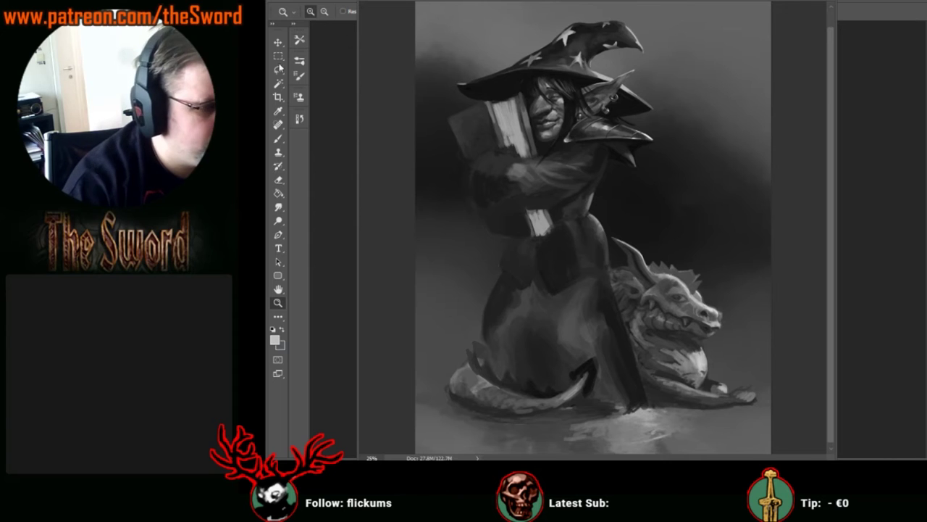
- Capture a screen snip of the whole painting and close the Snipping Tool window
{"action": "key", "text": "super+shift+s"}
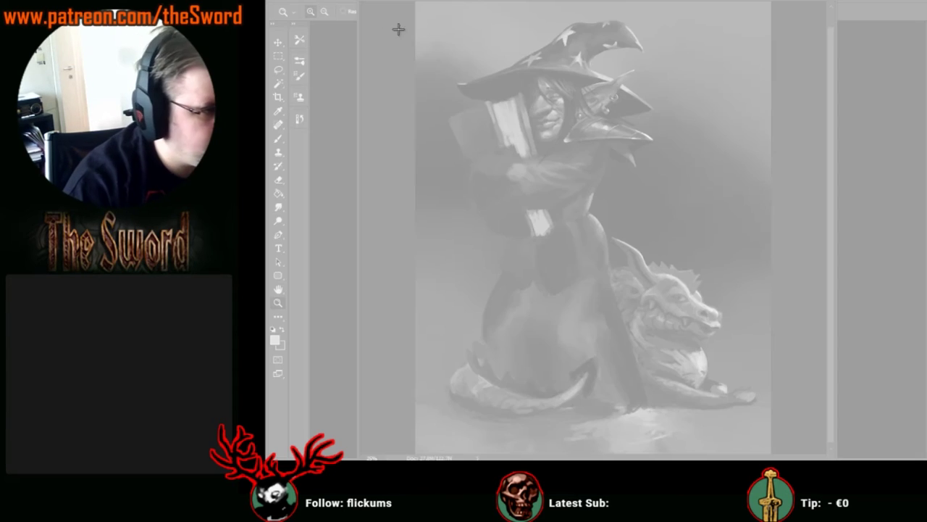
{"action": "mouse_move", "coordinate": [417, 5]}
{"action": "left_mouse_down"}
{"action": "mouse_move", "coordinate": [807, 385]}
{"action": "mouse_move", "coordinate": [771, 454]}
{"action": "left_mouse_up"}
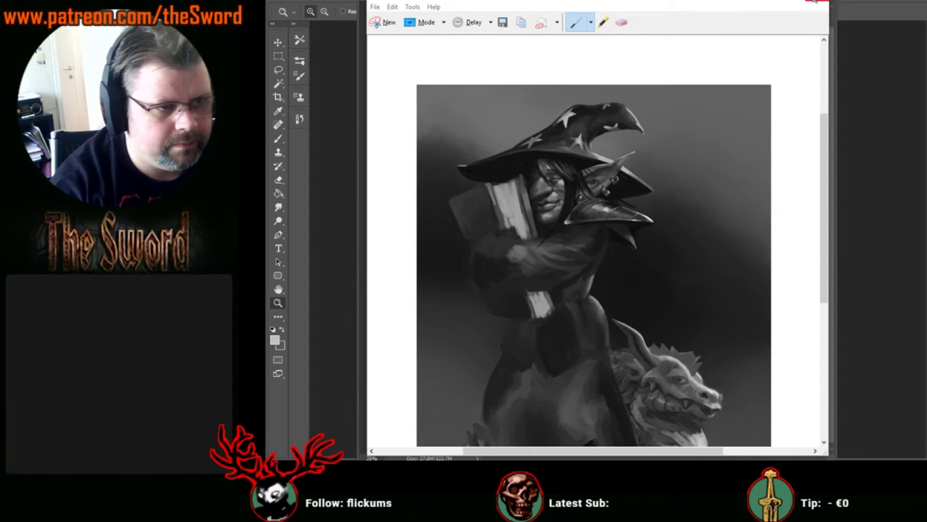
{"action": "left_click", "coordinate": [817, 2]}
{"action": "left_click", "coordinate": [641, 232]}
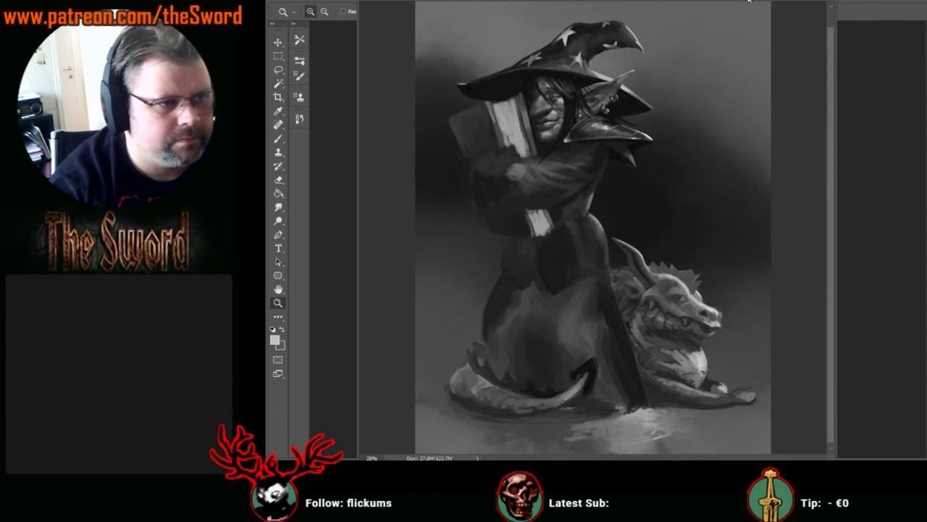
- Dock the painting's window back into the workspace and close the JPG reference image without saving its changes
{"action": "mouse_move", "coordinate": [749, 1]}
{"action": "left_mouse_down"}
{"action": "mouse_move", "coordinate": [768, 29]}
{"action": "mouse_move", "coordinate": [775, 23]}
{"action": "left_mouse_up"}
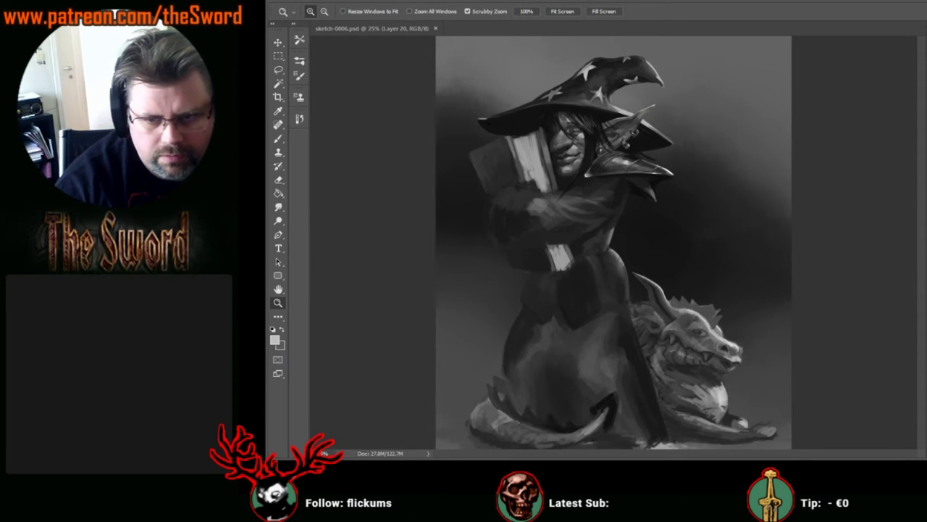
{"action": "key", "text": "ctrl+w"}
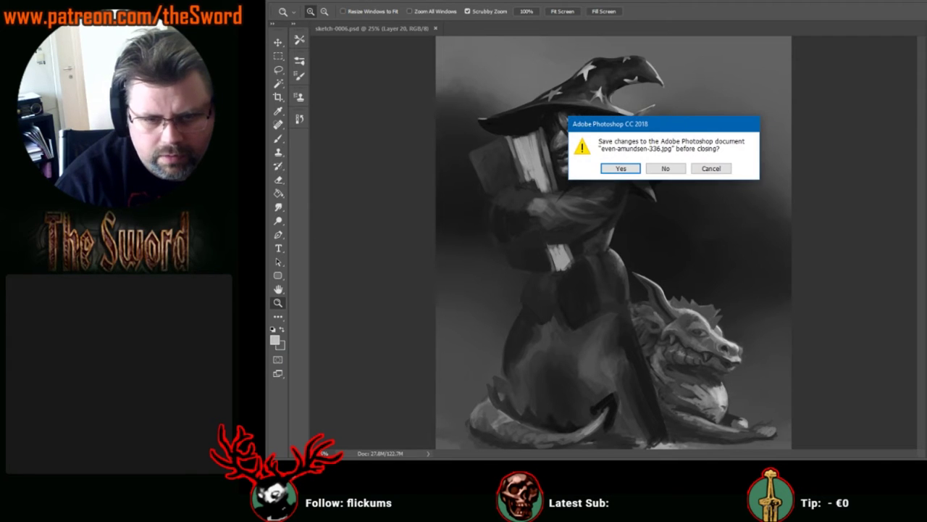
{"action": "left_click", "coordinate": [665, 168]}
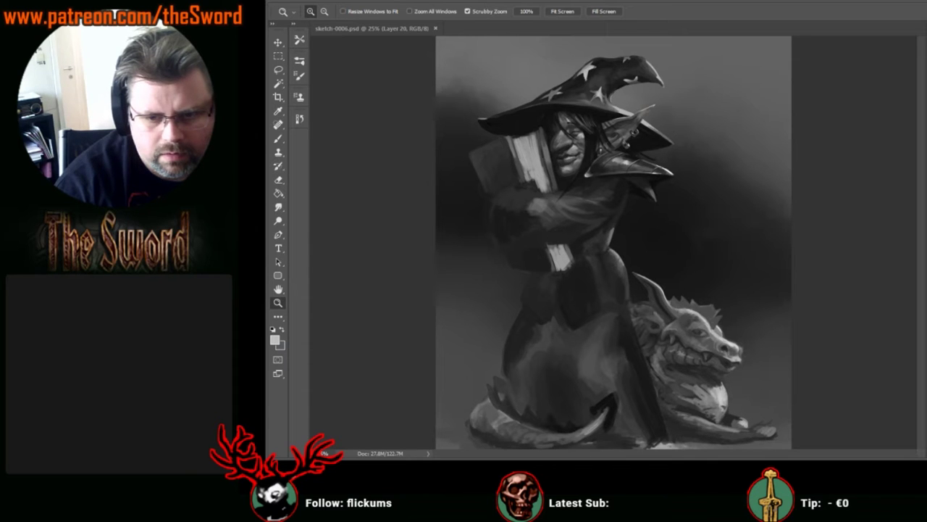
- Save the open reference image as a baseline JPEG at maximum quality 12 in the same folder and close it
{"action": "key", "text": "alt+f"}
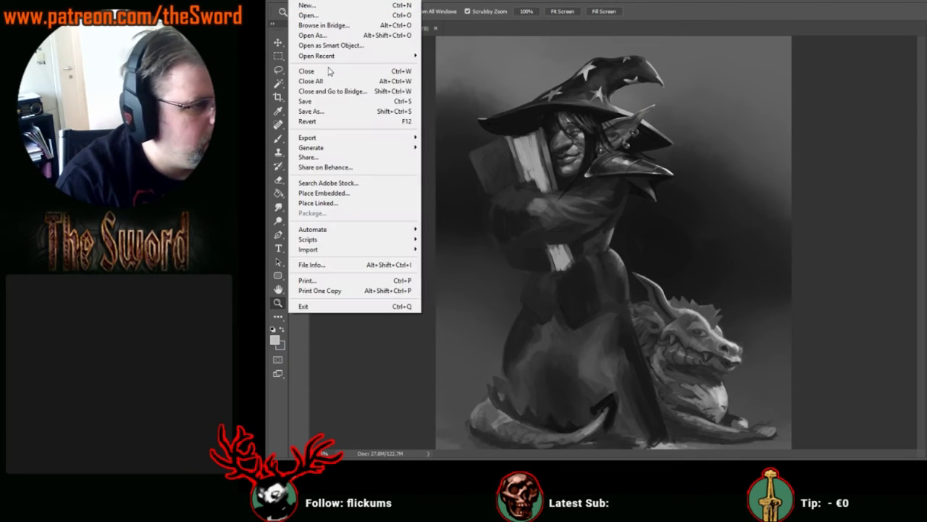
{"action": "left_click", "coordinate": [336, 111]}
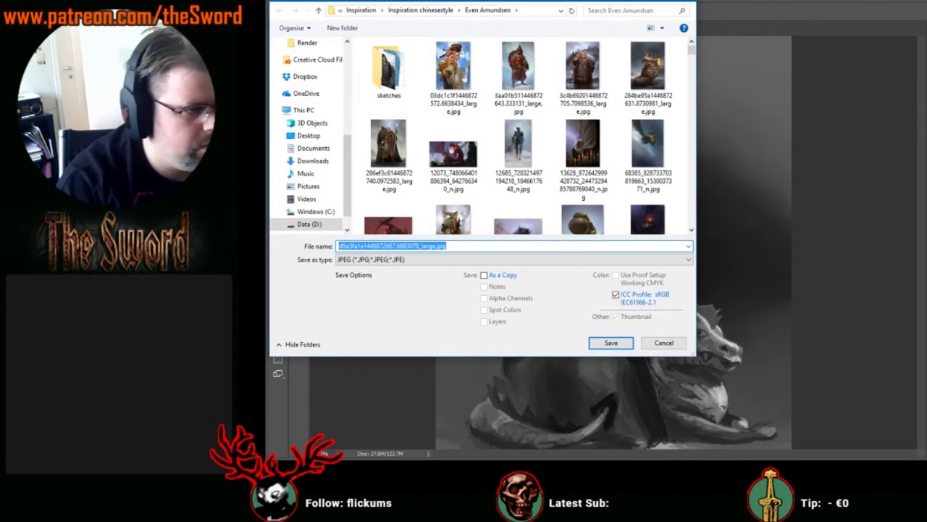
{"action": "left_click_drag", "start_coordinate": [502, 2], "coordinate": [926, 65]}
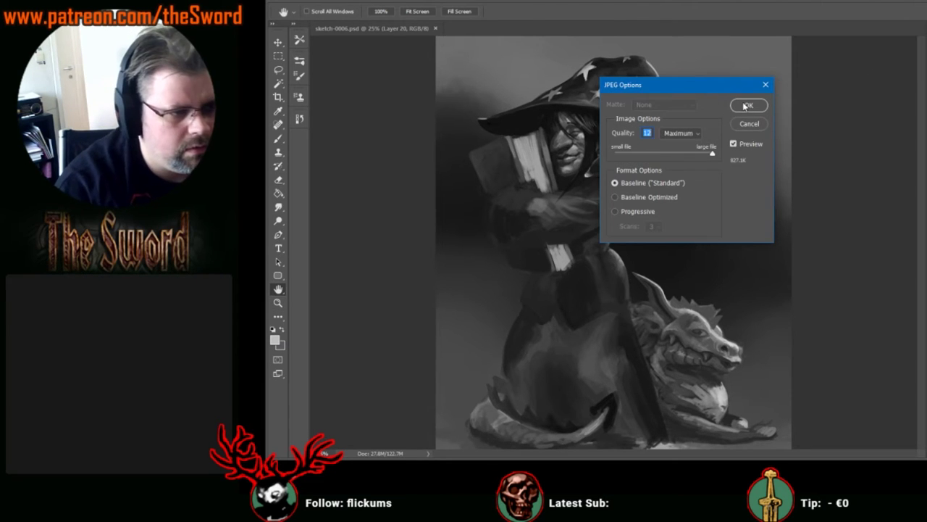
{"action": "left_click", "coordinate": [749, 104]}
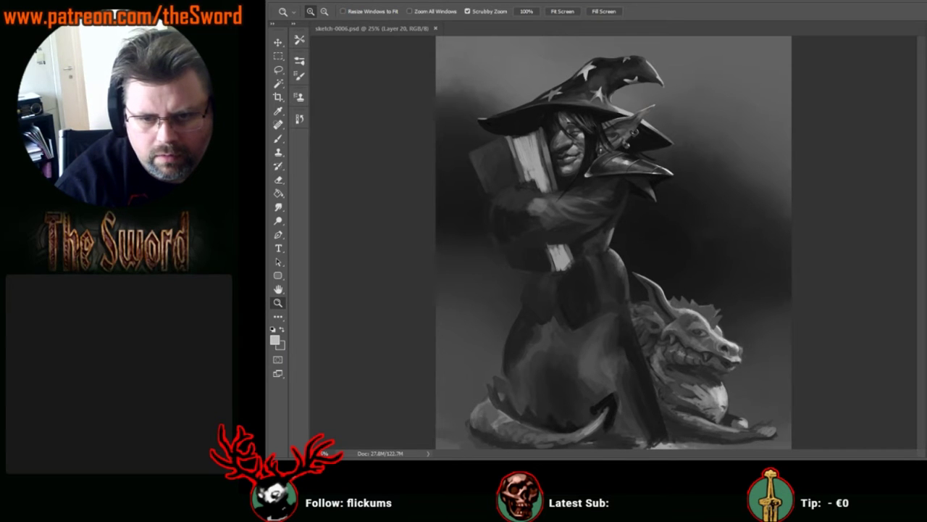
{"action": "key", "text": "ctrl+w"}
{"action": "left_click", "coordinate": [615, 167]}
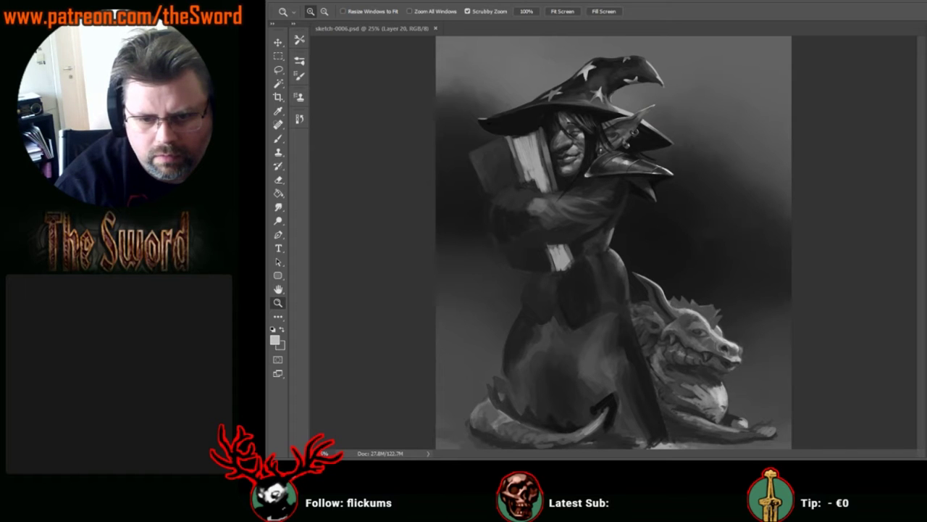
- Save the next open reference image under its own name as a JPEG
{"action": "left_click", "coordinate": [294, 1]}
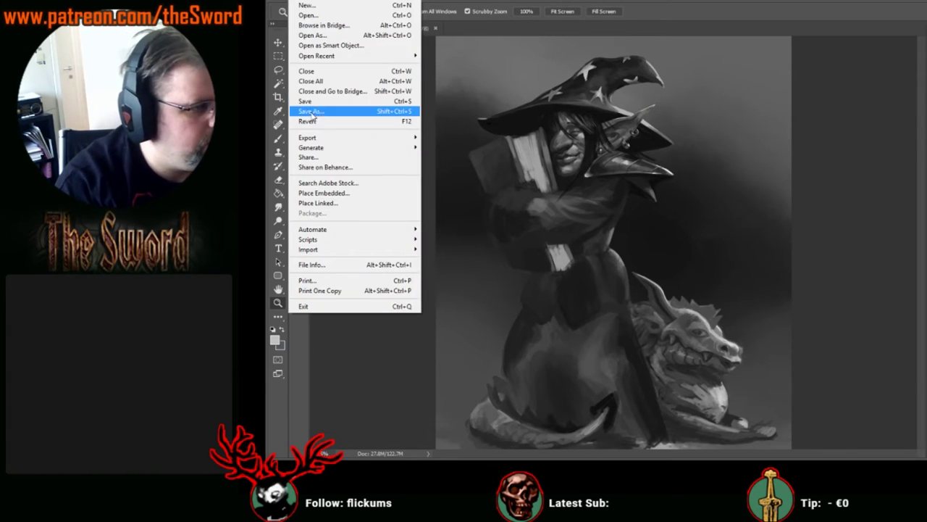
{"action": "left_click", "coordinate": [320, 113]}
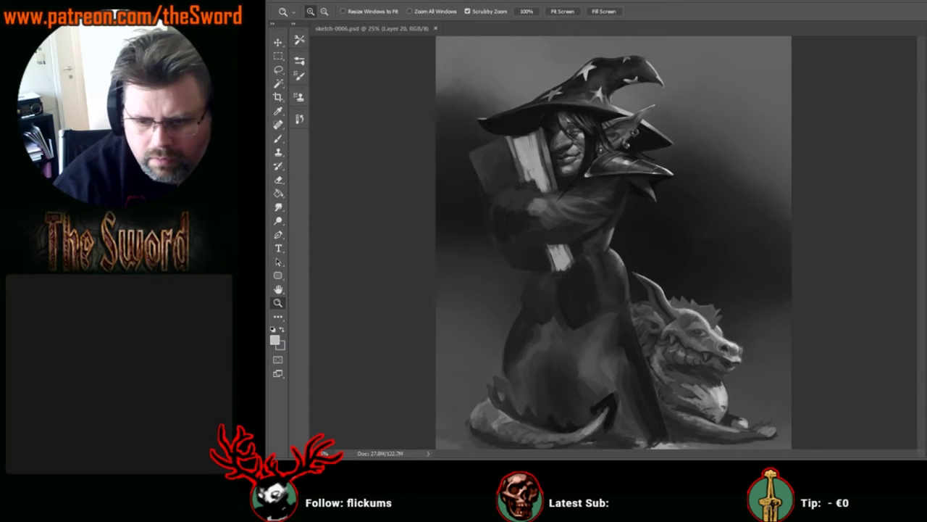
{"action": "left_click", "coordinate": [747, 103]}
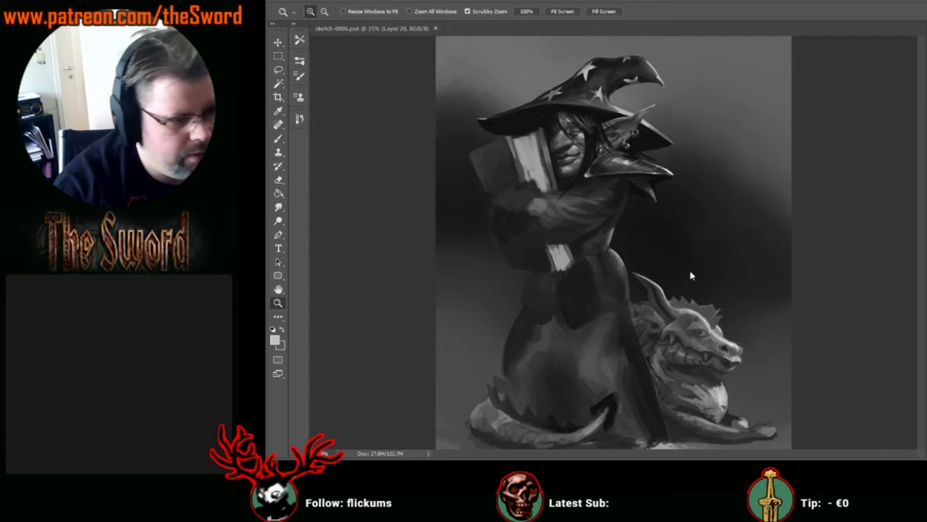
- On a new layer, glaze a soft haze in grey sampled from the upper background over the dragon, the tail and the robe's lower folds
{"action": "mouse_move", "coordinate": [724, 302]}
{"action": "left_mouse_down"}
{"action": "mouse_move", "coordinate": [696, 311]}
{"action": "mouse_move", "coordinate": [686, 293]}
{"action": "left_mouse_up"}
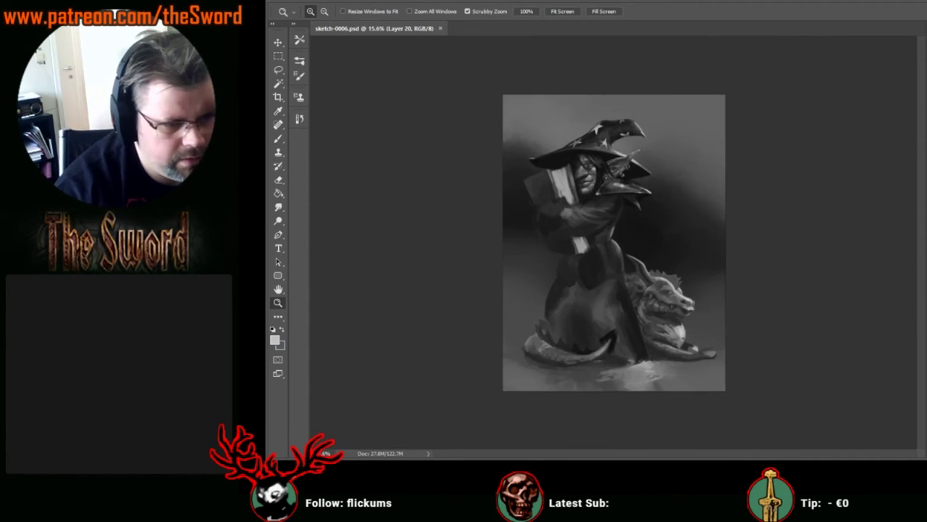
{"action": "key", "text": "ctrl+shift+alt+n"}
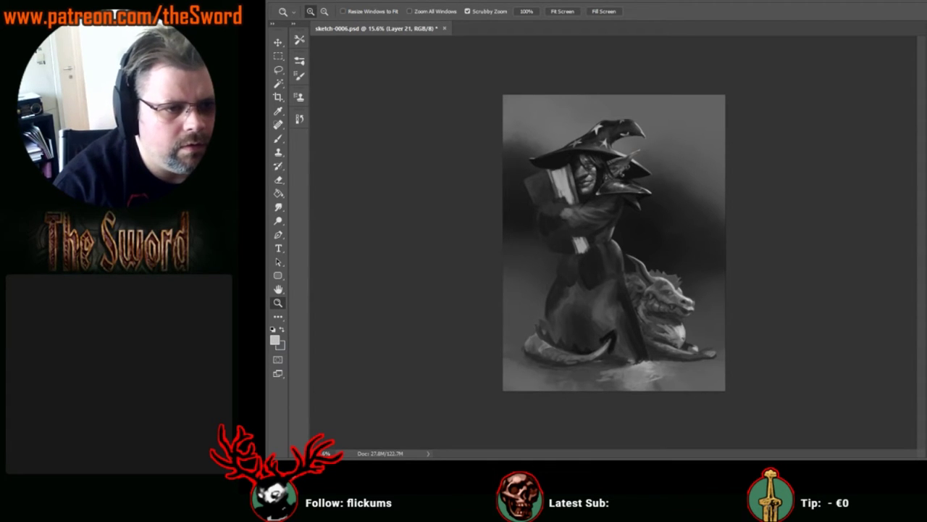
{"action": "left_click", "coordinate": [282, 139]}
{"action": "left_click", "coordinate": [692, 143], "text": "alt"}
{"action": "key", "text": "bracketright"}
{"action": "key", "text": "bracketright"}
{"action": "key", "text": "bracketright"}
{"action": "key", "text": "bracketright"}
{"action": "key", "text": "bracketright"}
{"action": "key", "text": "bracketright"}
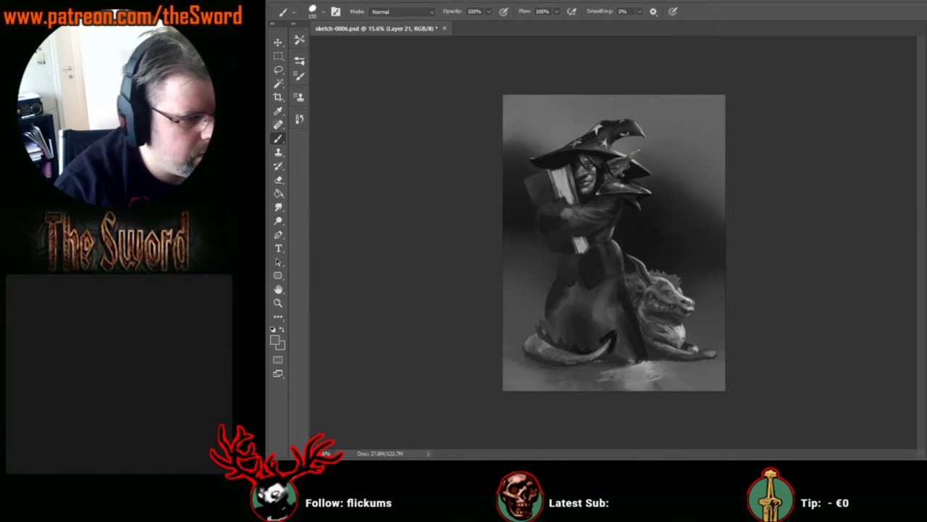
{"action": "mouse_move", "coordinate": [640, 267]}
{"action": "left_mouse_down"}
{"action": "mouse_move", "coordinate": [661, 280]}
{"action": "mouse_move", "coordinate": [679, 317]}
{"action": "mouse_move", "coordinate": [696, 318]}
{"action": "mouse_move", "coordinate": [679, 362]}
{"action": "mouse_move", "coordinate": [704, 366]}
{"action": "left_mouse_up"}
{"action": "key", "text": "bracketright"}
{"action": "key", "text": "bracketright"}
{"action": "key", "text": "bracketright"}
{"action": "left_click_drag", "start_coordinate": [555, 344], "coordinate": [528, 350]}
{"action": "key", "text": "bracketleft"}
{"action": "key", "text": "bracketleft"}
{"action": "key", "text": "bracketleft"}
{"action": "key", "text": "bracketleft"}
{"action": "key", "text": "bracketleft"}
{"action": "mouse_move", "coordinate": [606, 350]}
{"action": "left_mouse_down"}
{"action": "mouse_move", "coordinate": [569, 364]}
{"action": "mouse_move", "coordinate": [520, 350]}
{"action": "mouse_move", "coordinate": [518, 331]}
{"action": "mouse_move", "coordinate": [569, 351]}
{"action": "mouse_move", "coordinate": [543, 318]}
{"action": "mouse_move", "coordinate": [579, 346]}
{"action": "mouse_move", "coordinate": [611, 349]}
{"action": "mouse_move", "coordinate": [616, 332]}
{"action": "mouse_move", "coordinate": [570, 311]}
{"action": "mouse_move", "coordinate": [589, 281]}
{"action": "mouse_move", "coordinate": [591, 300]}
{"action": "mouse_move", "coordinate": [593, 266]}
{"action": "mouse_move", "coordinate": [559, 234]}
{"action": "mouse_move", "coordinate": [574, 200]}
{"action": "mouse_move", "coordinate": [538, 203]}
{"action": "mouse_move", "coordinate": [566, 154]}
{"action": "mouse_move", "coordinate": [650, 116]}
{"action": "mouse_move", "coordinate": [639, 171]}
{"action": "mouse_move", "coordinate": [617, 184]}
{"action": "mouse_move", "coordinate": [624, 316]}
{"action": "left_mouse_up"}
- Try a very broad haze stroke over the painting at a brush size of 1400
{"action": "key", "text": "bracketright"}
{"action": "key", "text": "bracketright"}
{"action": "key", "text": "bracketright"}
{"action": "key", "text": "bracketright"}
{"action": "key", "text": "bracketright"}
{"action": "key", "text": "bracketright"}
{"action": "key", "text": "bracketright"}
{"action": "key", "text": "bracketright"}
{"action": "key", "text": "bracketright"}
{"action": "key", "text": "bracketright"}
{"action": "key", "text": "bracketright"}
{"action": "key", "text": "bracketright"}
{"action": "key", "text": "bracketright"}
{"action": "key", "text": "bracketright"}
{"action": "key", "text": "bracketright"}
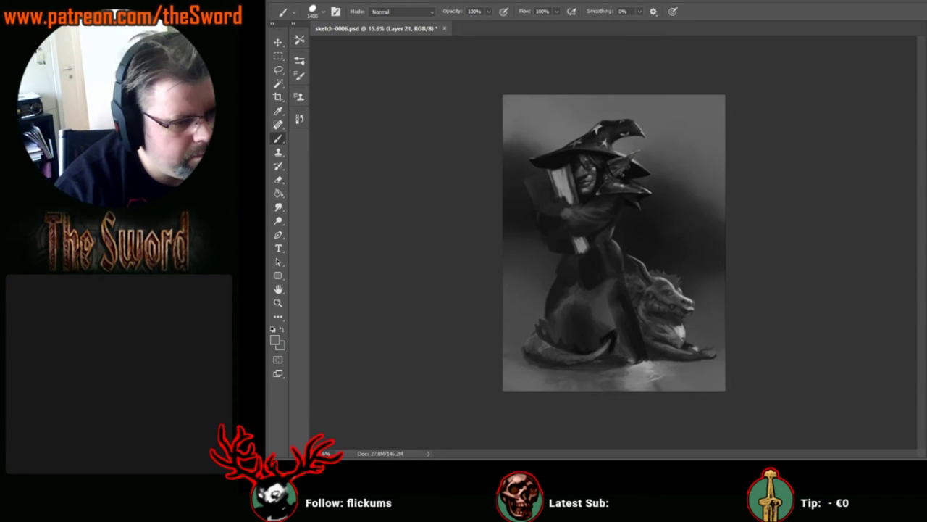
{"action": "key", "text": "ctrl+z"}
{"action": "key", "text": "ctrl+z"}
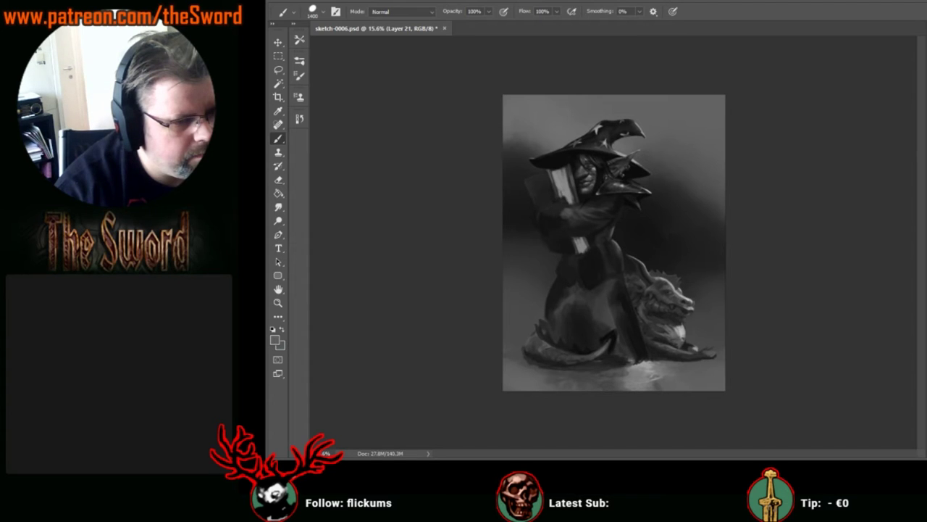
- Erase parts of the haze over the witch's upper body and robe using a soft eraser at sizes 1000 and 400
{"action": "left_click", "coordinate": [278, 180]}
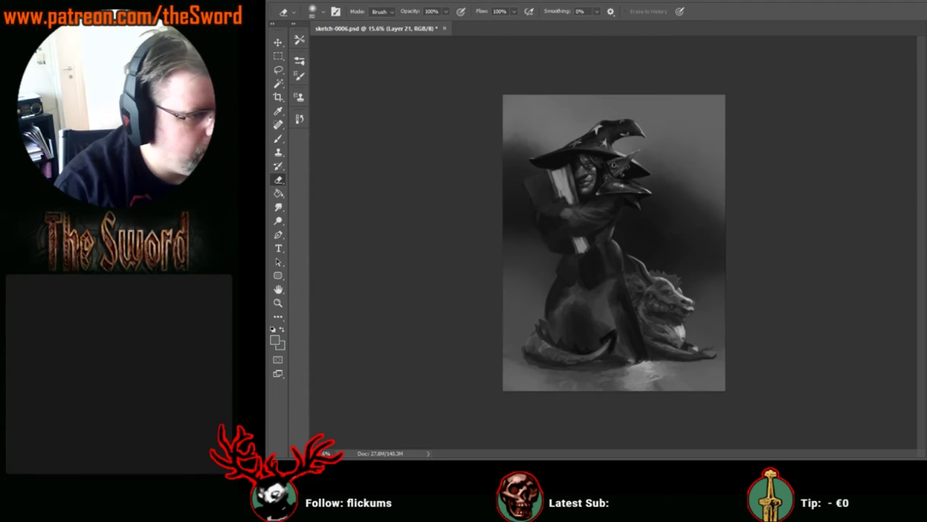
{"action": "key", "text": "bracketright"}
{"action": "key", "text": "bracketright"}
{"action": "key", "text": "bracketright"}
{"action": "key", "text": "bracketright"}
{"action": "key", "text": "bracketright"}
{"action": "key", "text": "bracketright"}
{"action": "key", "text": "bracketright"}
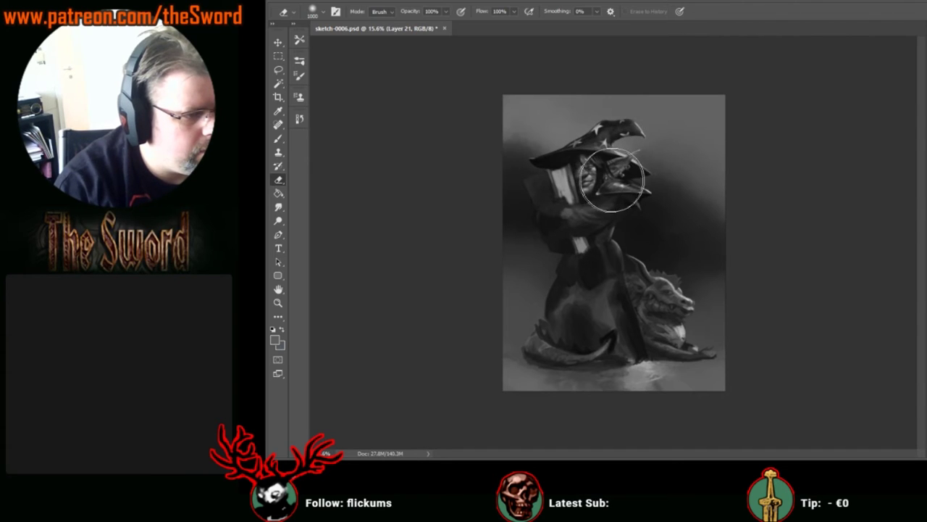
{"action": "key", "text": "bracketleft"}
{"action": "key", "text": "bracketleft"}
{"action": "key", "text": "bracketleft"}
{"action": "key", "text": "bracketleft"}
{"action": "key", "text": "bracketleft"}
{"action": "key", "text": "bracketleft"}
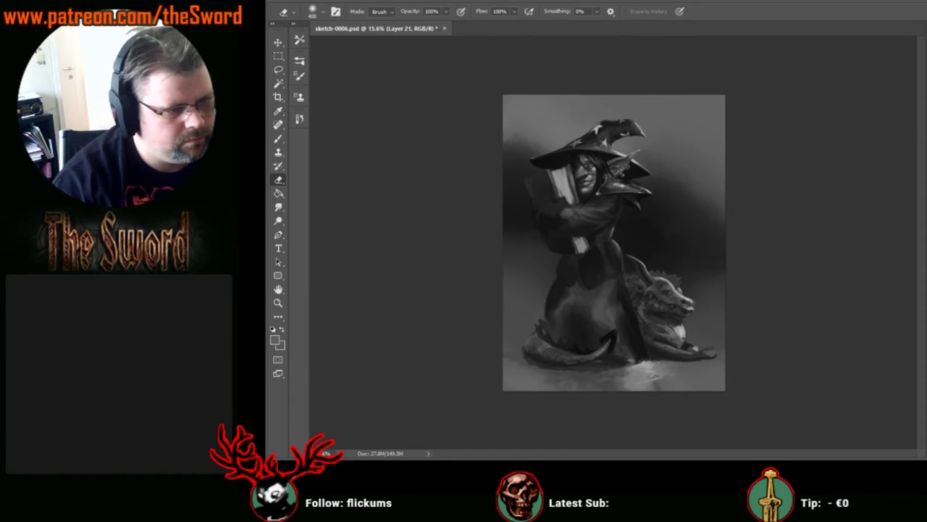
- Merge the haze layer with the layers beneath it and save the painting as sketch-0007.psd
{"action": "left_click", "coordinate": [922, 358], "text": "shift"}
{"action": "right_click", "coordinate": [922, 358]}
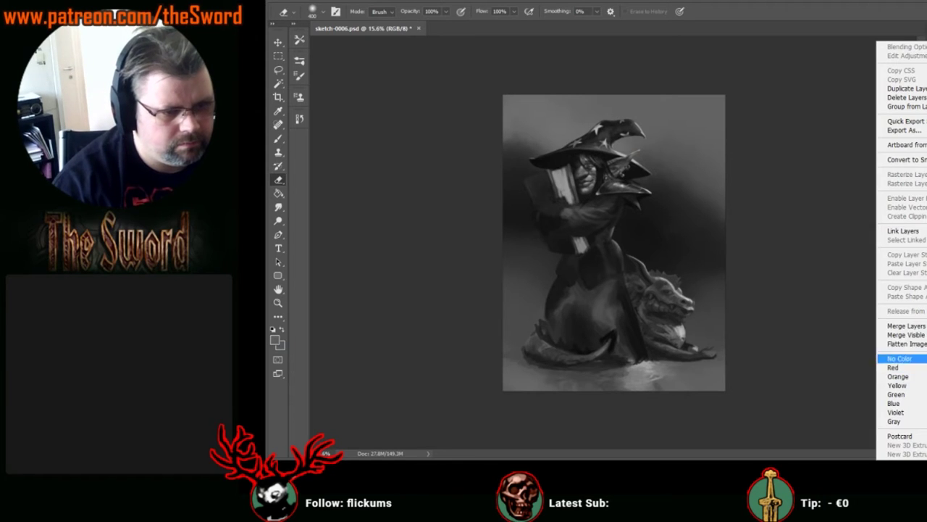
{"action": "left_click", "coordinate": [905, 325]}
{"action": "left_click", "coordinate": [297, 1]}
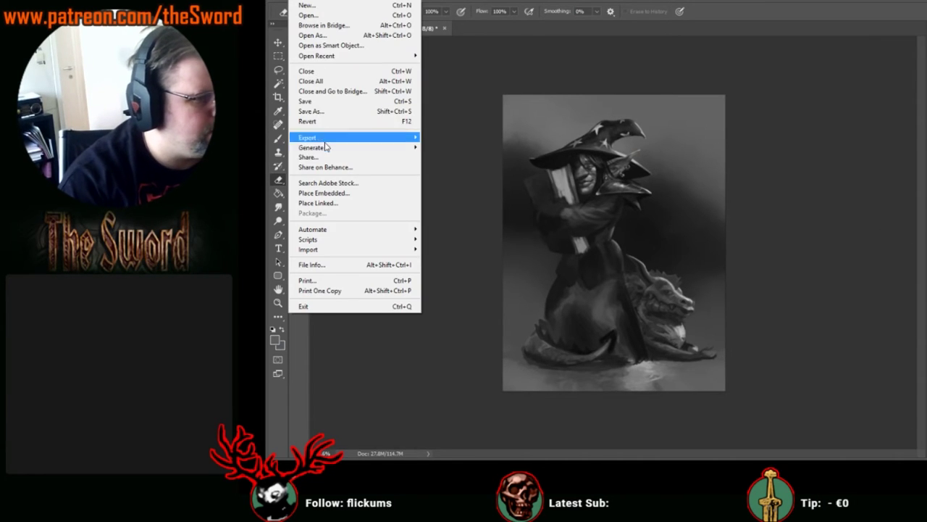
{"action": "left_click", "coordinate": [320, 112]}
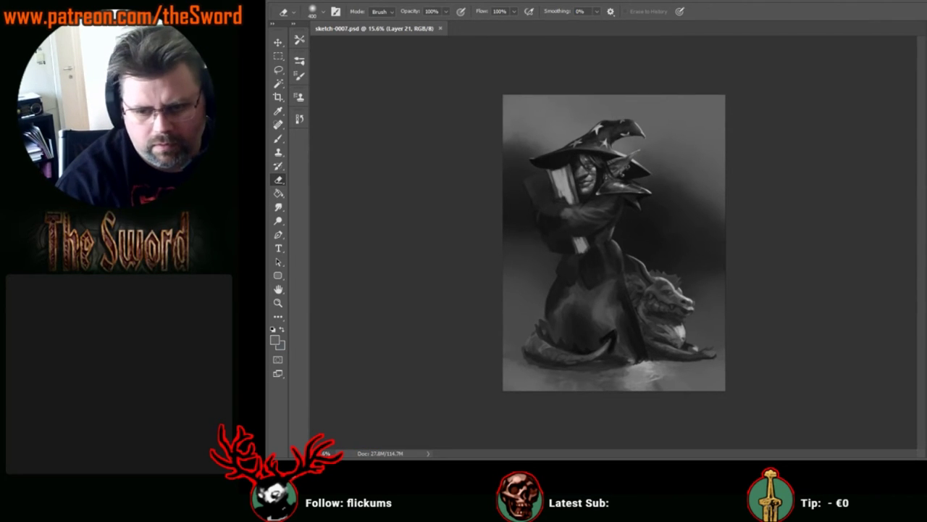
- On a new layer, sketch the curved edge of a second horn behind the dragon's crest at brush size 15
{"action": "key", "text": "ctrl+shift+alt+n"}
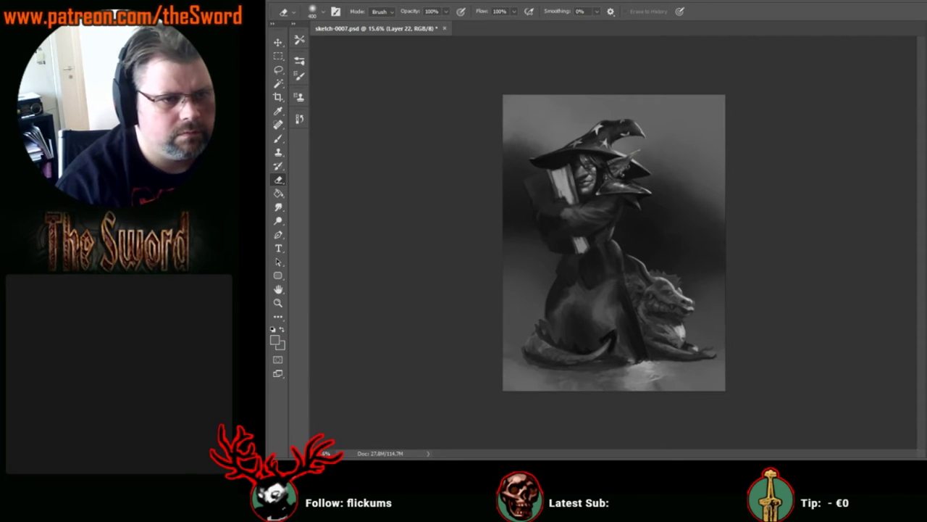
{"action": "left_click", "coordinate": [278, 138]}
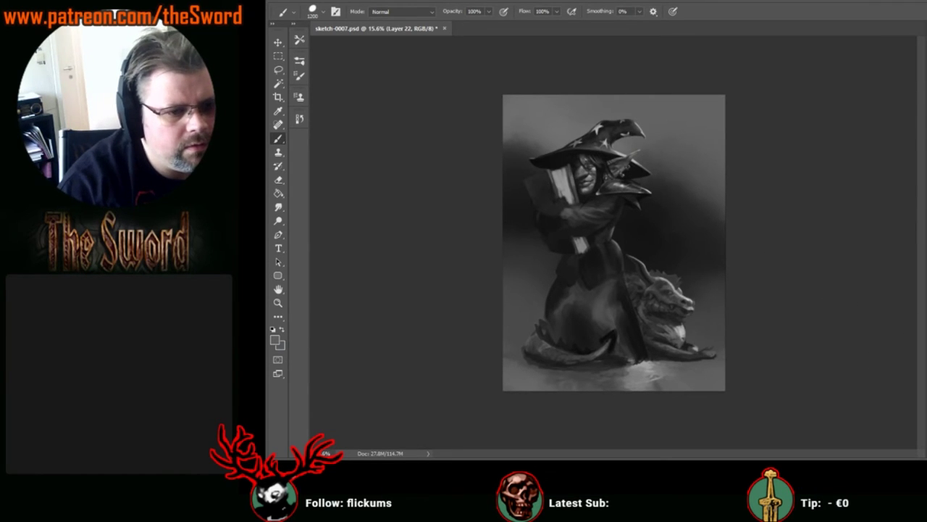
{"action": "key", "text": "z"}
{"action": "left_click_drag", "start_coordinate": [644, 308], "coordinate": [704, 263]}
{"action": "mouse_move", "coordinate": [629, 219]}
{"action": "left_mouse_down"}
{"action": "mouse_move", "coordinate": [715, 289]}
{"action": "mouse_move", "coordinate": [636, 271]}
{"action": "mouse_move", "coordinate": [667, 274]}
{"action": "mouse_move", "coordinate": [646, 282]}
{"action": "mouse_move", "coordinate": [659, 250]}
{"action": "mouse_move", "coordinate": [667, 274]}
{"action": "left_mouse_up"}
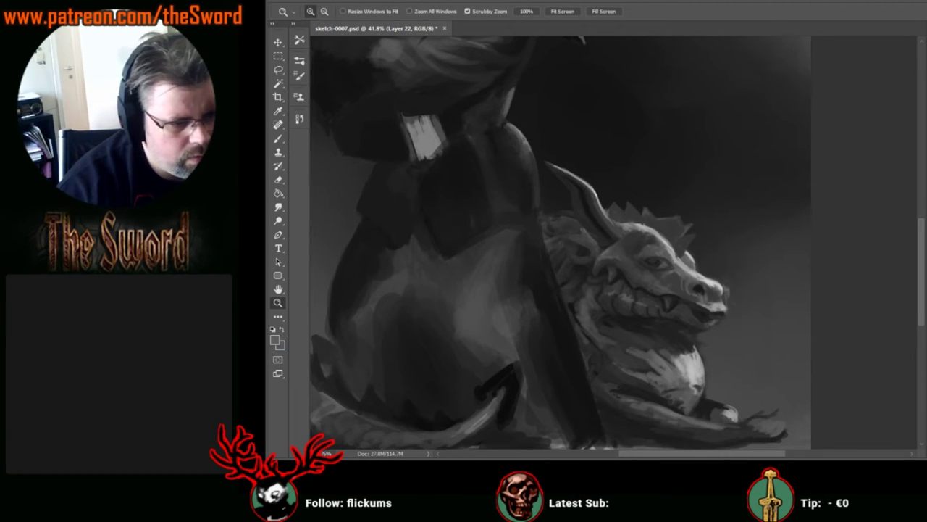
{"action": "left_click", "coordinate": [278, 139]}
{"action": "key", "text": "["}
{"action": "key", "text": "["}
{"action": "key", "text": "["}
{"action": "key", "text": "["}
{"action": "key", "text": "["}
{"action": "key", "text": "["}
{"action": "key", "text": "["}
{"action": "key", "text": "["}
{"action": "key", "text": "["}
{"action": "key", "text": "["}
{"action": "key", "text": "["}
{"action": "key", "text": "["}
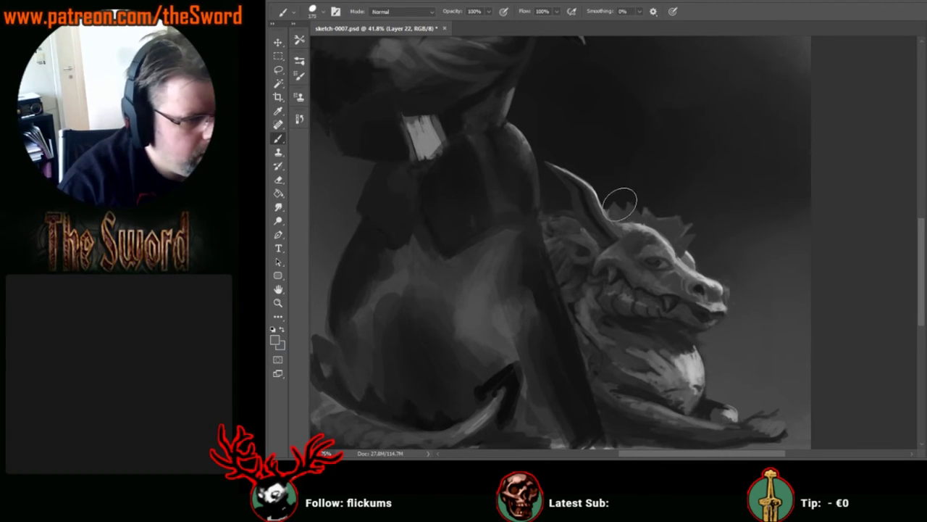
{"action": "key", "text": "bracketleft"}
{"action": "key", "text": "bracketleft"}
{"action": "key", "text": "bracketleft"}
{"action": "key", "text": "bracketleft"}
{"action": "key", "text": "bracketleft"}
{"action": "key", "text": "bracketleft"}
{"action": "key", "text": "bracketleft"}
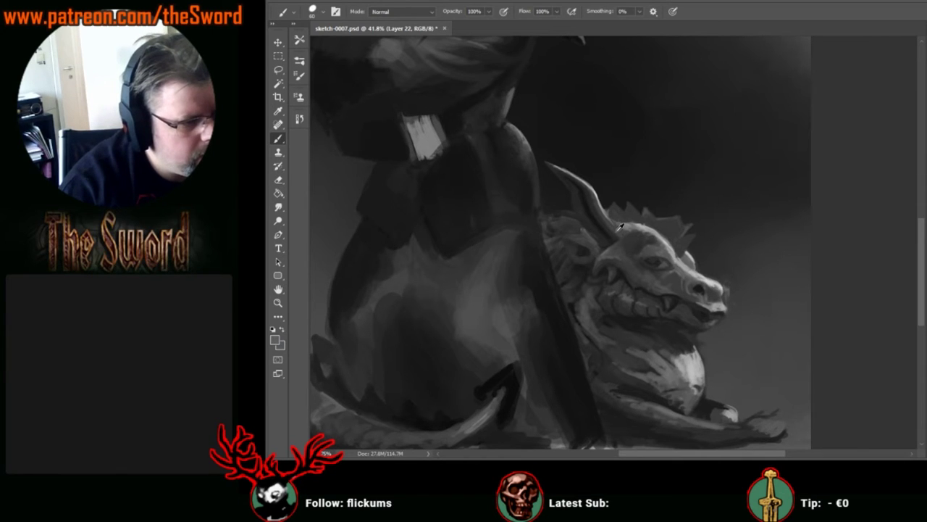
{"action": "key", "text": "bracketleft"}
{"action": "key", "text": "bracketleft"}
{"action": "key", "text": "bracketleft"}
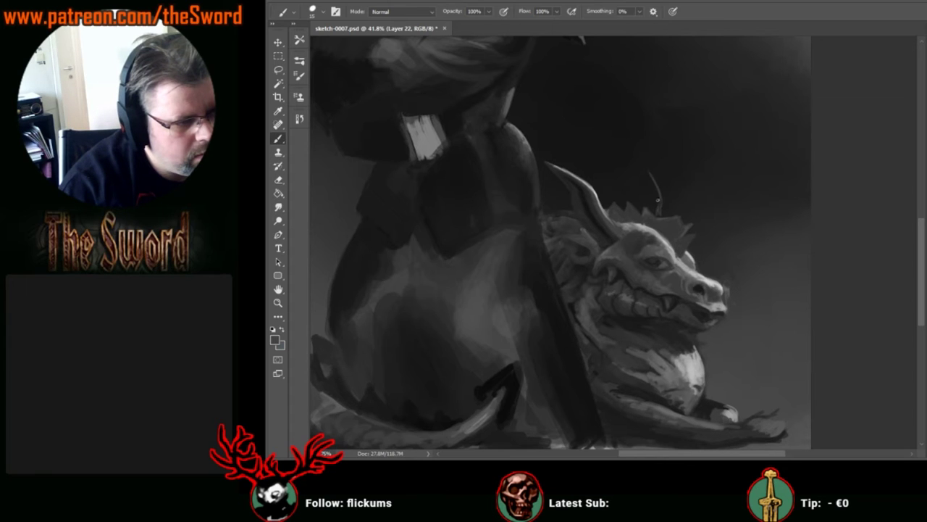
- Shade the second horn with a light edge and dark inner side, using tones sampled from the dragon's head and first horn
{"action": "left_click", "coordinate": [671, 249], "text": "alt"}
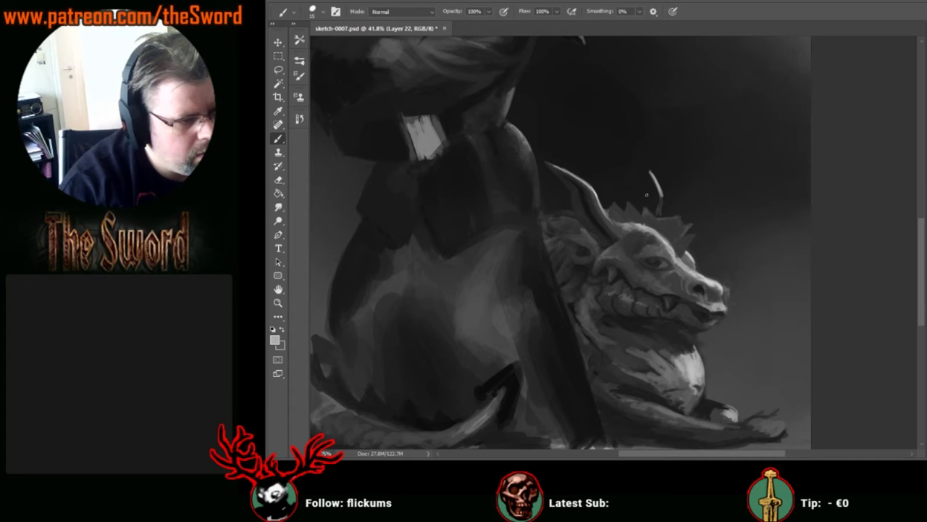
{"action": "left_click", "coordinate": [579, 190], "text": "alt"}
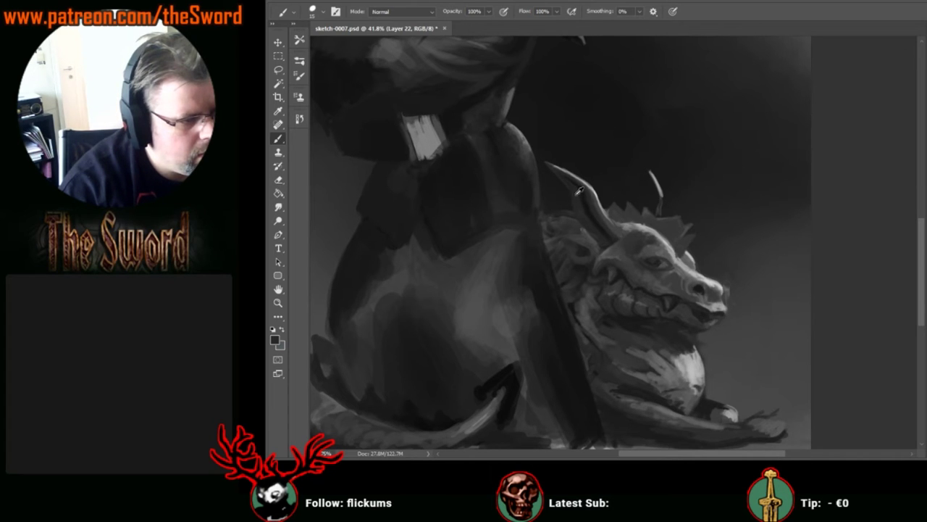
{"action": "key", "text": "bracketright"}
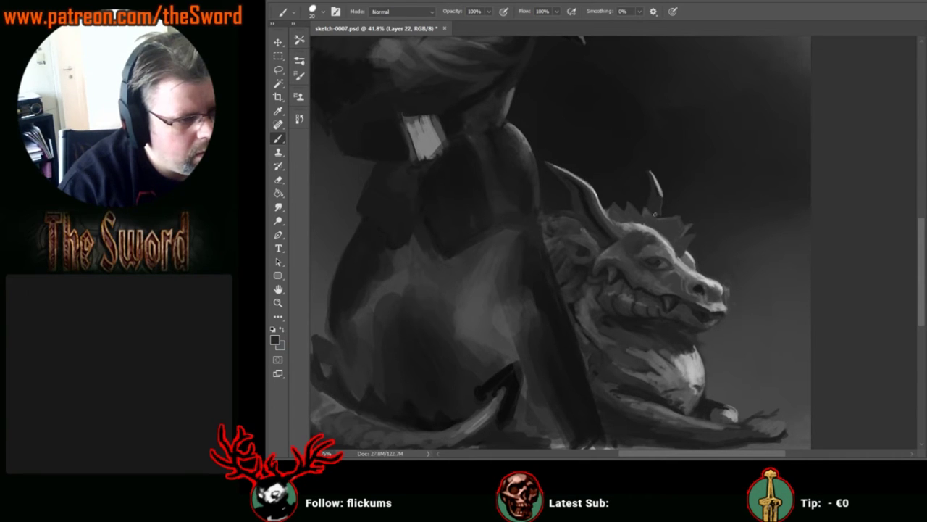
{"action": "left_click", "coordinate": [661, 215], "text": "alt"}
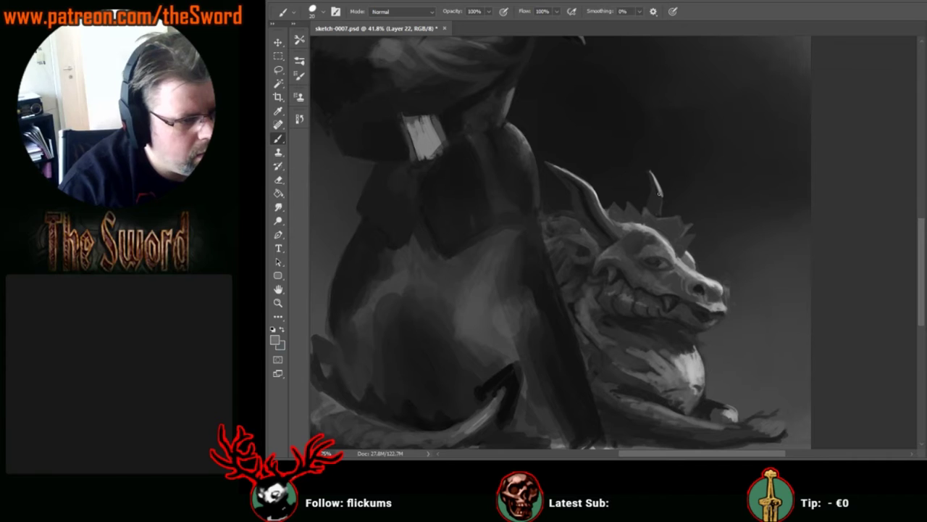
{"action": "key", "text": "bracketleft"}
{"action": "key", "text": "bracketleft"}
{"action": "key", "text": "bracketleft"}
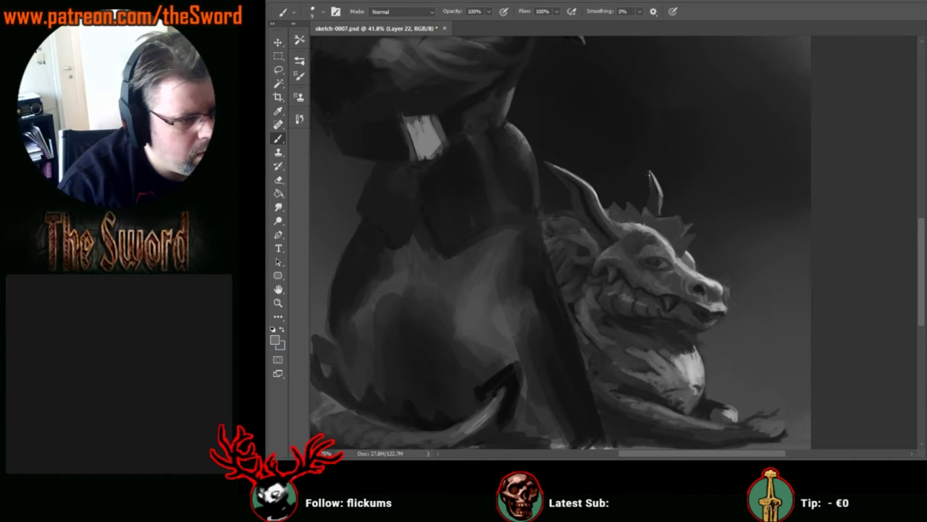
- Paint larger spikes on the crest between the horns and on the neck behind the first horn in sampled dark grey, at brush sizes 20 to 30
{"action": "left_click", "coordinate": [653, 205], "text": "alt"}
{"action": "left_click", "coordinate": [650, 209], "text": "alt"}
{"action": "key", "text": "bracketright"}
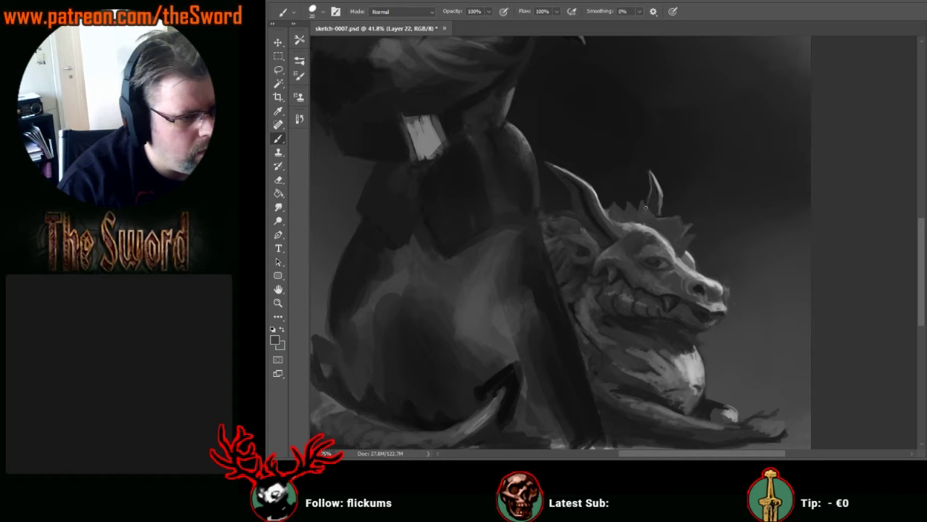
{"action": "key", "text": "bracketright"}
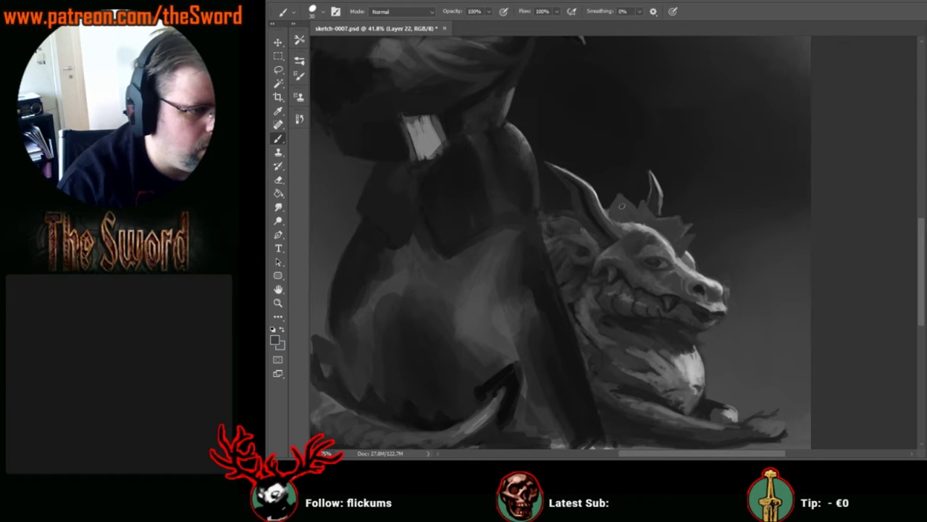
{"action": "key", "text": "bracketleft"}
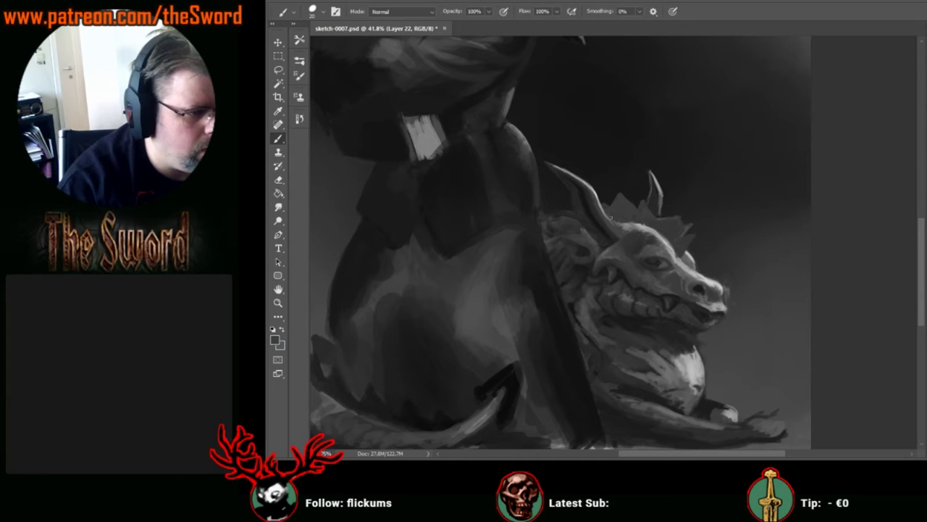
{"action": "key", "text": "bracketright"}
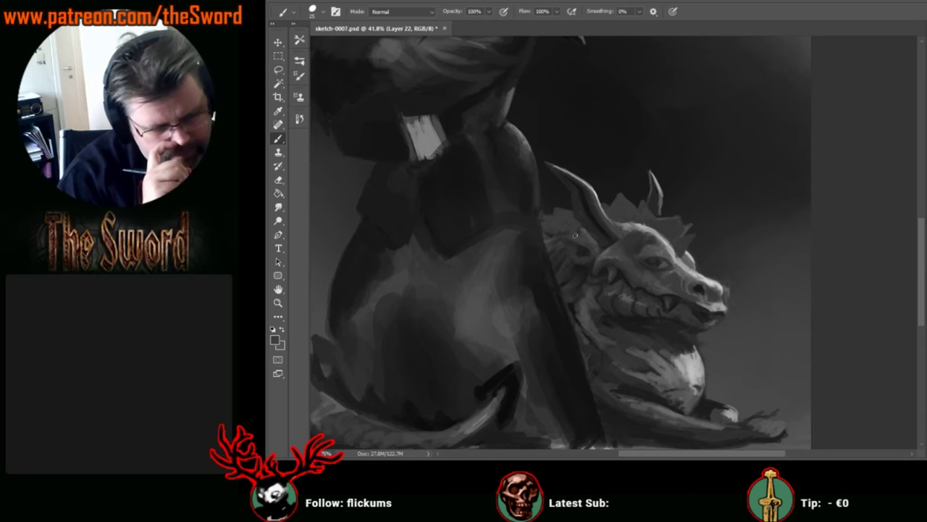
{"action": "key", "text": "bracketright"}
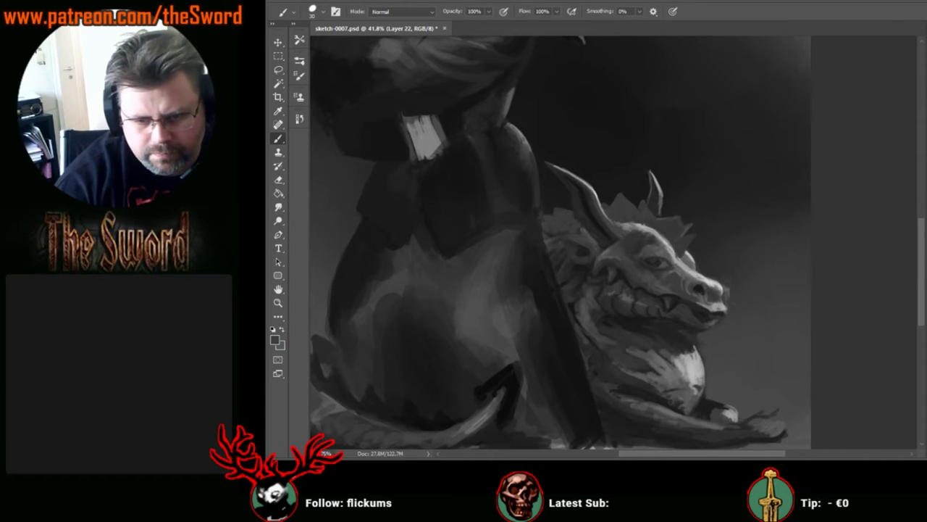
- Tone down the dragon's lower chest and paint broad lighter grey strokes across its upper chest, using sampled tones at brush sizes 90 and 70
{"action": "mouse_move", "coordinate": [690, 384]}
{"action": "left_mouse_down"}
{"action": "mouse_move", "coordinate": [692, 396]}
{"action": "mouse_move", "coordinate": [696, 384]}
{"action": "mouse_move", "coordinate": [685, 394]}
{"action": "mouse_move", "coordinate": [666, 388]}
{"action": "left_mouse_up"}
{"action": "key", "text": "bracketleft"}
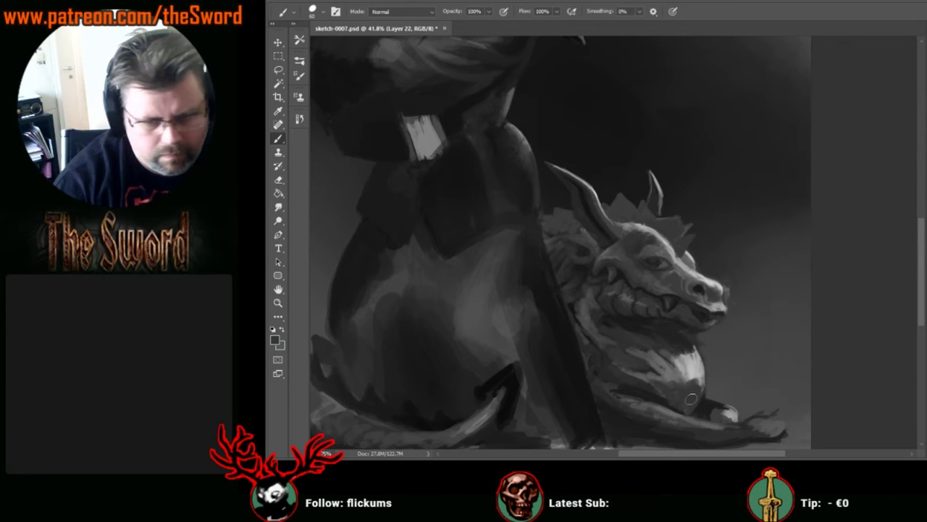
{"action": "left_click", "coordinate": [652, 335], "text": "alt"}
{"action": "key", "text": "bracketright"}
{"action": "key", "text": "bracketright"}
{"action": "key", "text": "bracketright"}
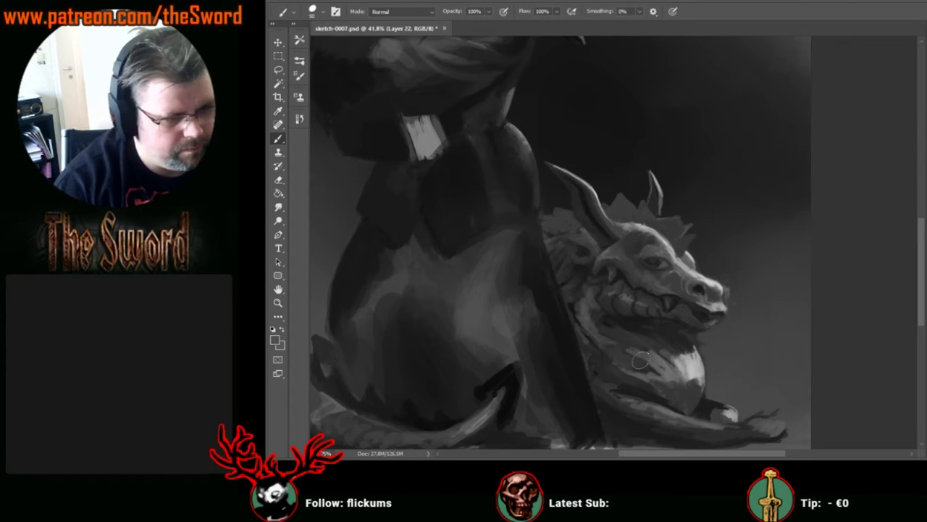
{"action": "left_click_drag", "start_coordinate": [637, 351], "coordinate": [658, 368]}
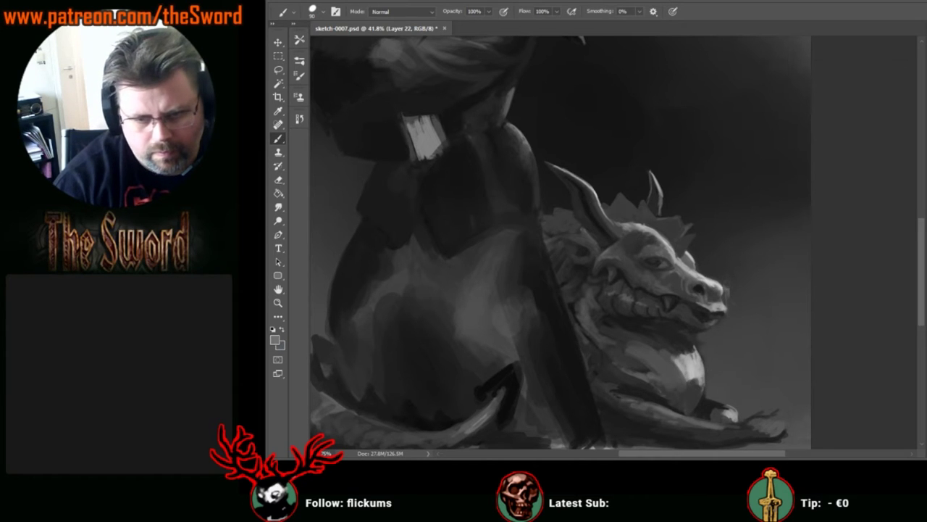
{"action": "key", "text": "bracketleft"}
{"action": "key", "text": "bracketleft"}
{"action": "mouse_move", "coordinate": [639, 341]}
{"action": "left_mouse_down"}
{"action": "mouse_move", "coordinate": [670, 374]}
{"action": "mouse_move", "coordinate": [671, 350]}
{"action": "mouse_move", "coordinate": [684, 384]}
{"action": "left_mouse_up"}
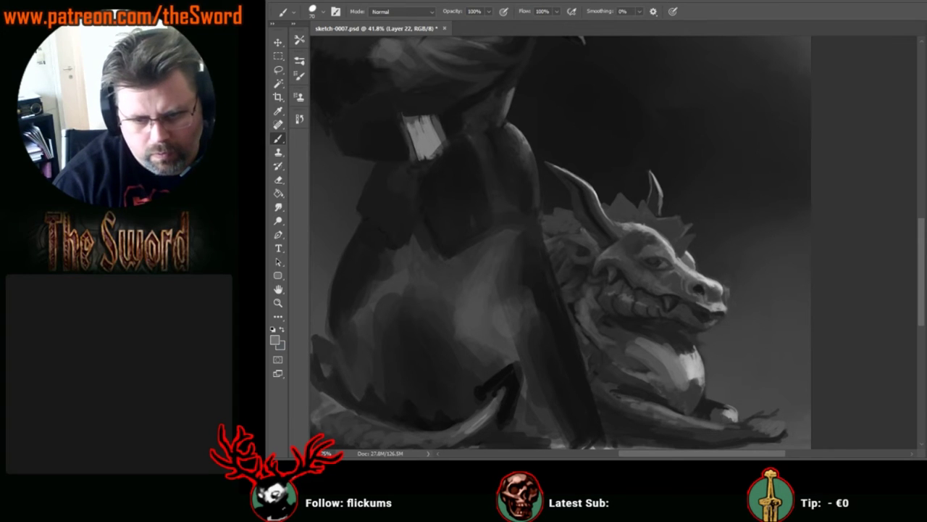
- Cover the bright patch at the front of the dragon's chest with darker grey sampled from beside it
{"action": "left_click", "coordinate": [673, 371], "text": "alt"}
{"action": "key", "text": "bracketright"}
{"action": "mouse_move", "coordinate": [681, 350]}
{"action": "left_mouse_down"}
{"action": "mouse_move", "coordinate": [681, 377]}
{"action": "mouse_move", "coordinate": [695, 380]}
{"action": "mouse_move", "coordinate": [685, 373]}
{"action": "left_mouse_up"}
{"action": "key", "text": "bracketleft"}
{"action": "key", "text": "bracketleft"}
{"action": "key", "text": "bracketleft"}
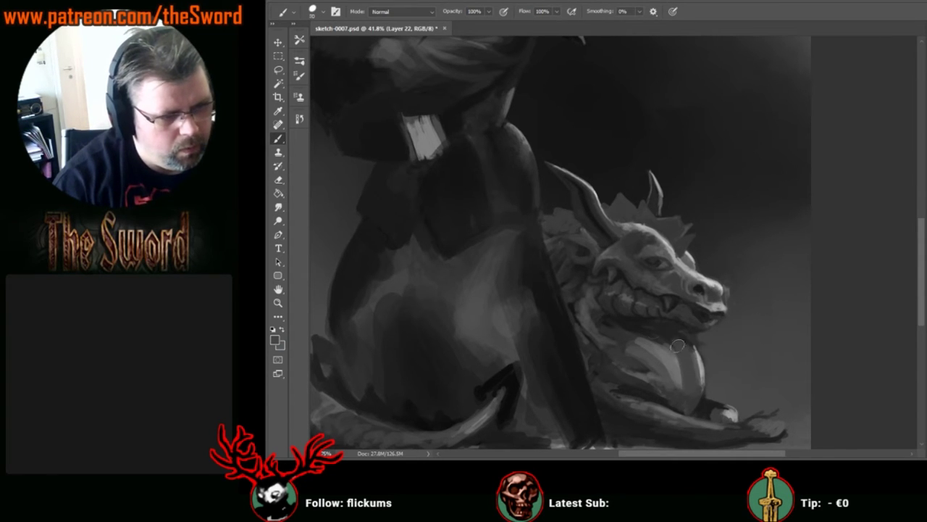
{"action": "key", "text": "bracketleft"}
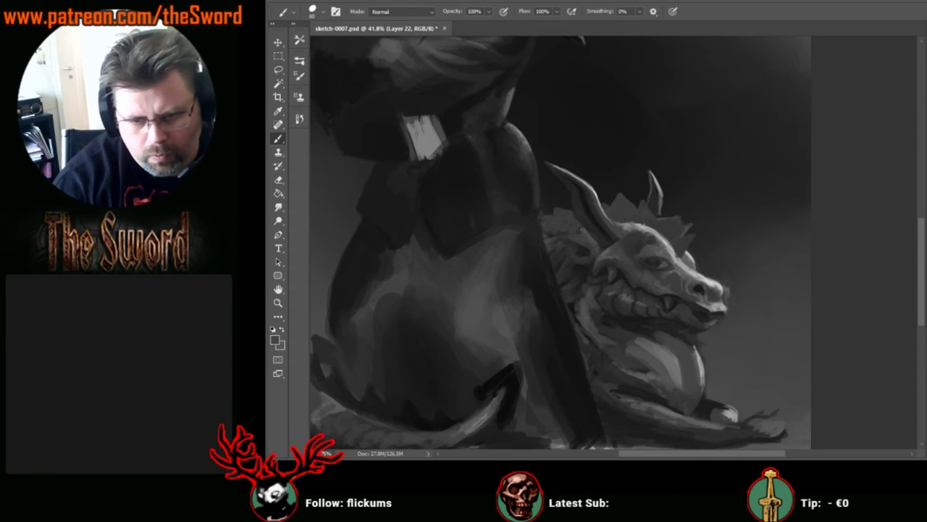
- Paint a near-white rim along the chest's front edge below the jaw and darken the area under the chin with a sampled tone
{"action": "key", "text": "bracketleft"}
{"action": "left_click", "coordinate": [642, 321], "text": "alt"}
{"action": "key", "text": "bracketleft"}
{"action": "key", "text": "bracketleft"}
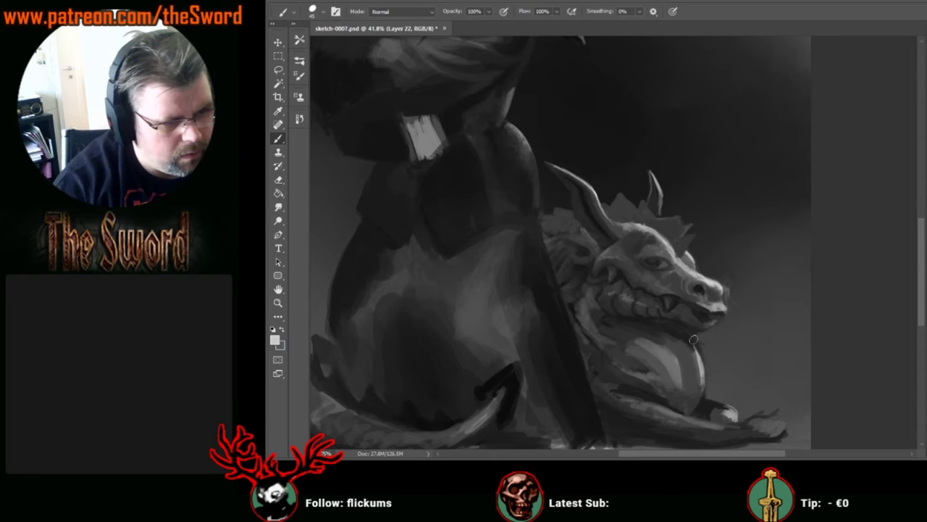
{"action": "left_click_drag", "start_coordinate": [684, 334], "coordinate": [703, 362]}
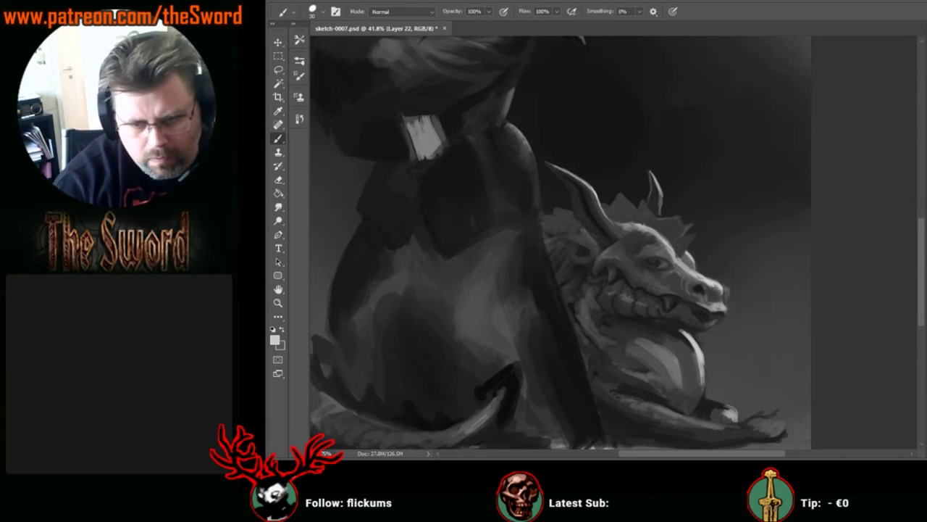
{"action": "left_click", "coordinate": [679, 303], "text": "alt"}
{"action": "left_click_drag", "start_coordinate": [674, 322], "coordinate": [681, 327]}
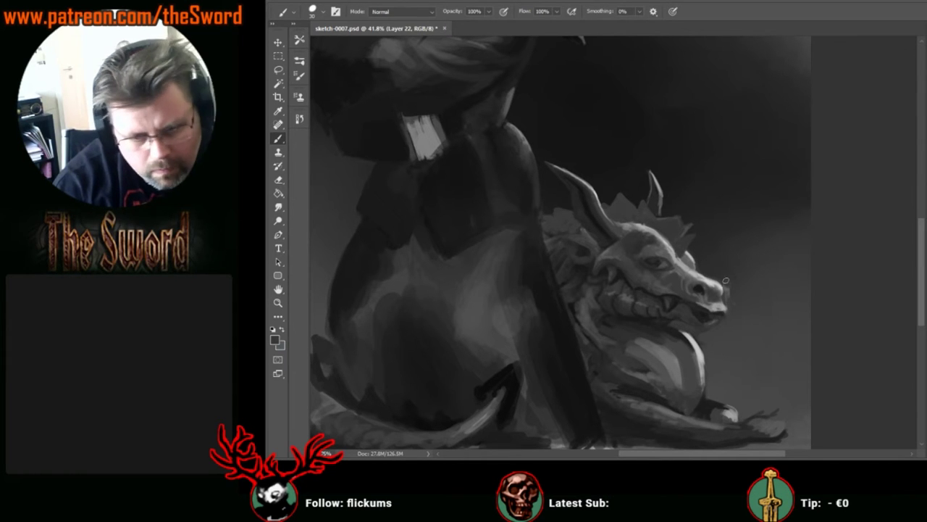
- Draw a thin light grey edge along the dragon's lower lip from behind the mouth opening to the chin
{"action": "left_click", "coordinate": [277, 302]}
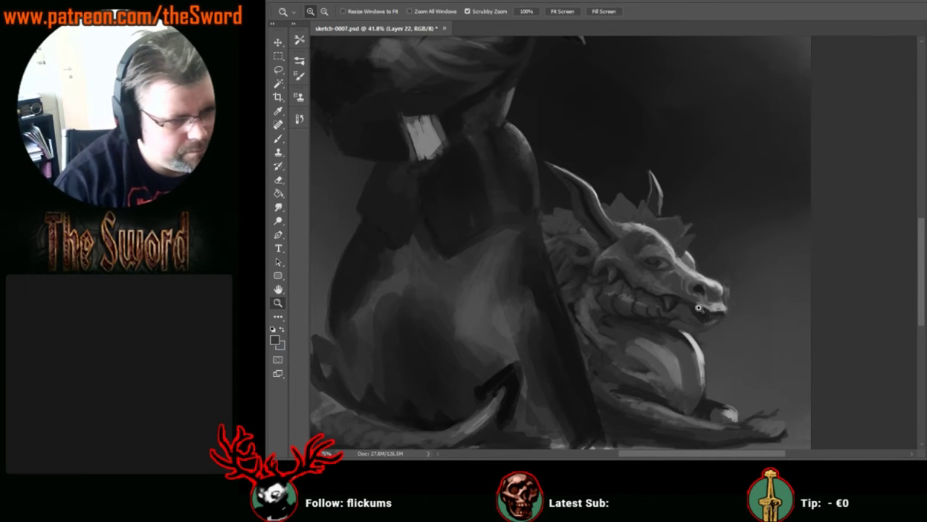
{"action": "left_click_drag", "start_coordinate": [699, 309], "coordinate": [739, 308]}
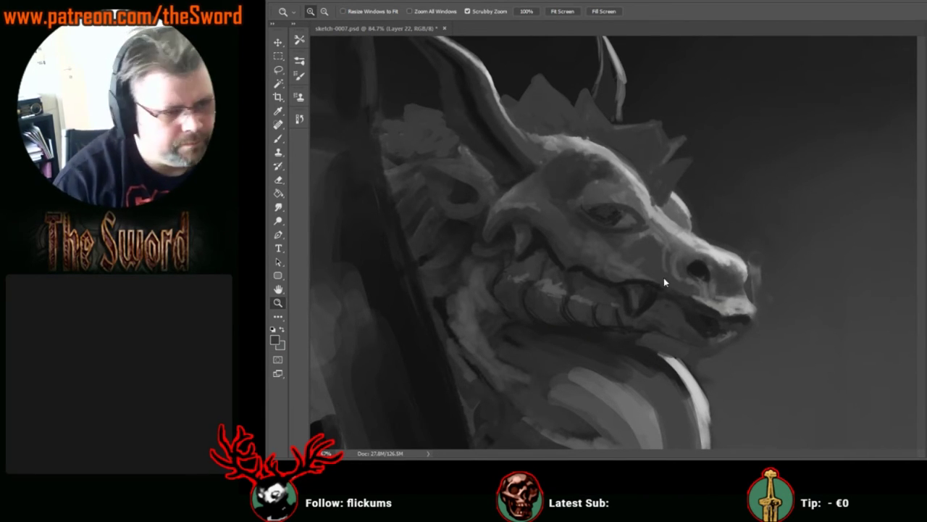
{"action": "left_click_drag", "start_coordinate": [705, 313], "coordinate": [728, 313]}
{"action": "left_click", "coordinate": [278, 139]}
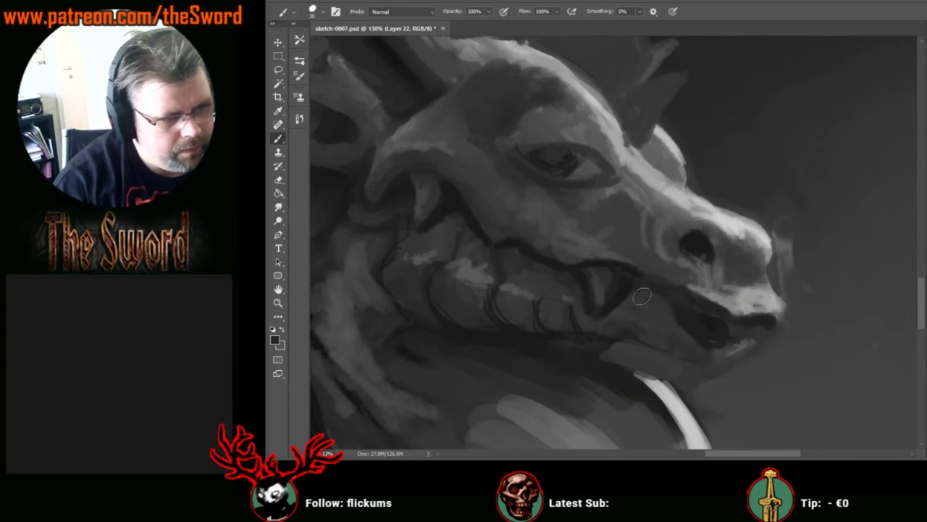
{"action": "key", "text": "bracketleft"}
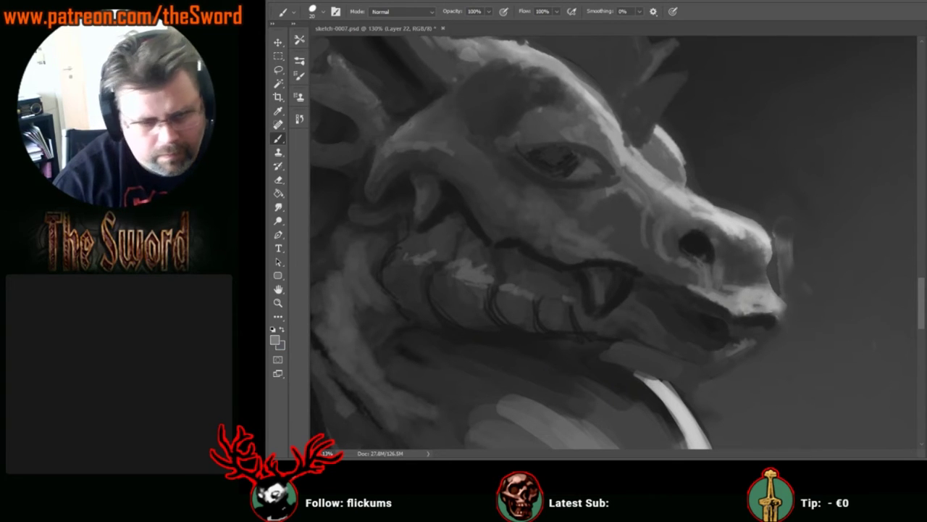
{"action": "key", "text": "bracketleft"}
{"action": "mouse_move", "coordinate": [638, 302]}
{"action": "left_mouse_down"}
{"action": "mouse_move", "coordinate": [702, 352]}
{"action": "mouse_move", "coordinate": [682, 347]}
{"action": "mouse_move", "coordinate": [709, 355]}
{"action": "mouse_move", "coordinate": [737, 346]}
{"action": "left_mouse_up"}
{"action": "key", "text": "bracketleft"}
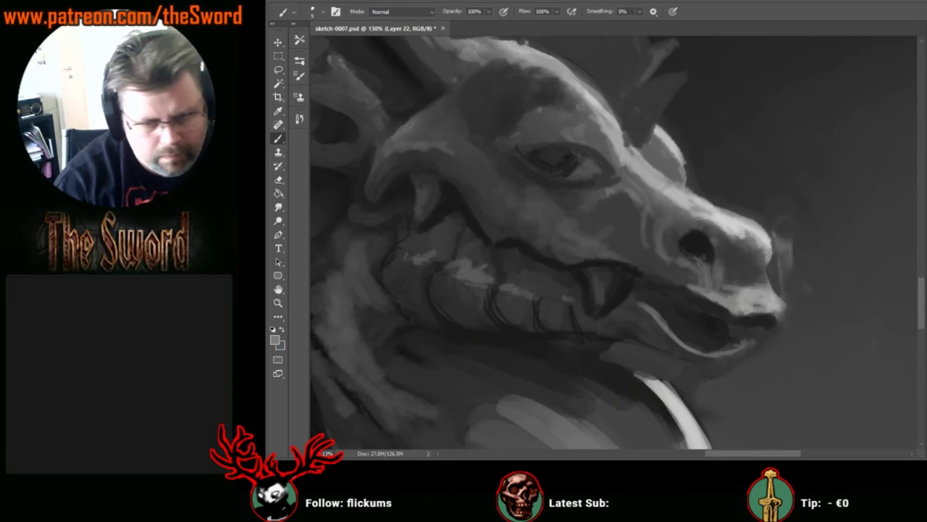
- Paint a light grey edge on the dragon's upper lip between the fang and the snout
{"action": "key", "text": "bracketright"}
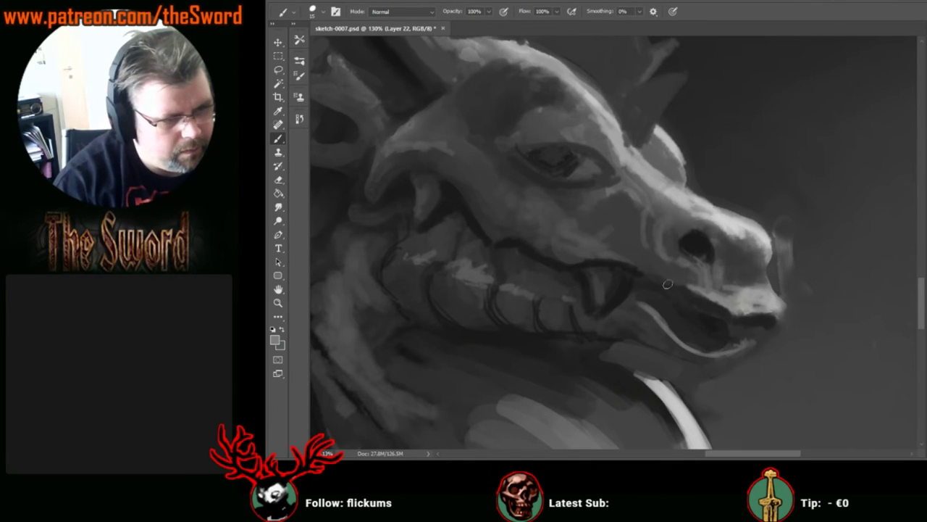
{"action": "mouse_move", "coordinate": [667, 284]}
{"action": "left_mouse_down"}
{"action": "mouse_move", "coordinate": [686, 281]}
{"action": "mouse_move", "coordinate": [664, 282]}
{"action": "mouse_move", "coordinate": [649, 267]}
{"action": "left_mouse_up"}
{"action": "key", "text": "bracketright"}
{"action": "key", "text": "bracketright"}
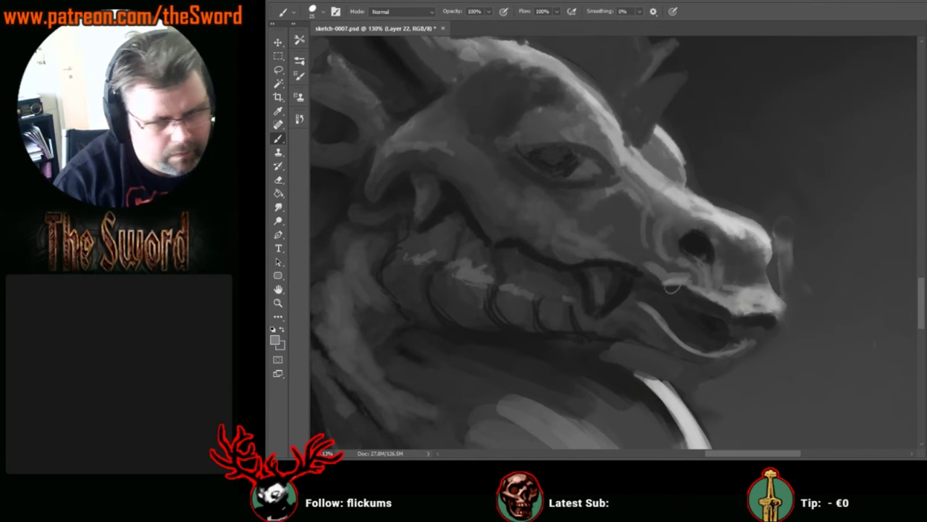
{"action": "key", "text": "bracketleft"}
{"action": "key", "text": "bracketleft"}
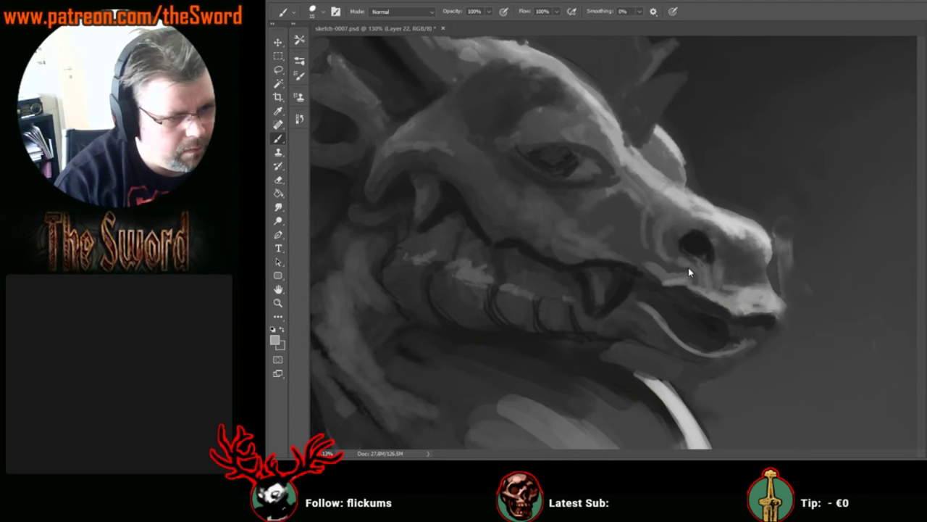
- Outline the lower and front rim of the dragon's nostril in light grey at brush size 15
{"action": "left_click", "coordinate": [688, 267]}
{"action": "left_click_drag", "start_coordinate": [694, 262], "coordinate": [710, 279]}
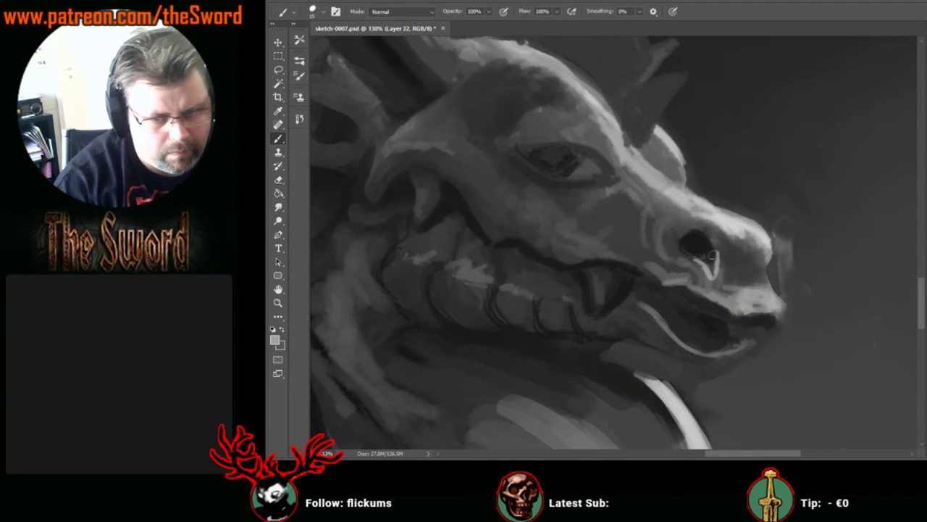
{"action": "left_click_drag", "start_coordinate": [714, 236], "coordinate": [714, 273]}
{"action": "key", "text": "bracketright"}
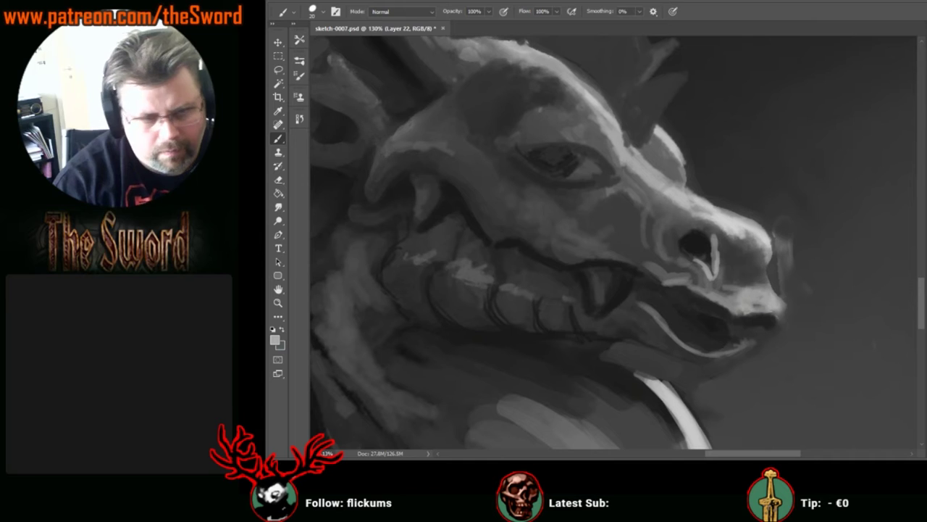
{"action": "key", "text": "bracketright"}
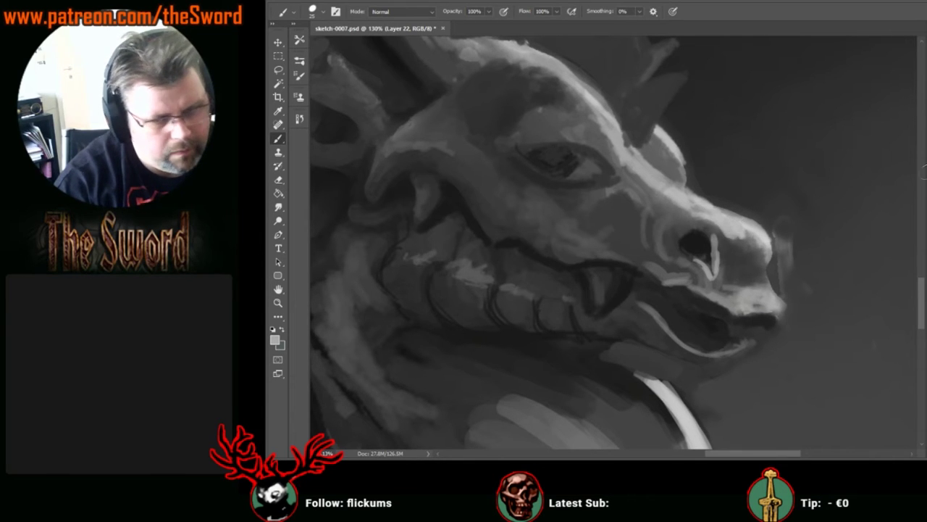
- Add a near-white highlight to the tip of the upper lip and reshape the front of the snout in mid grey
{"action": "key", "text": "x"}
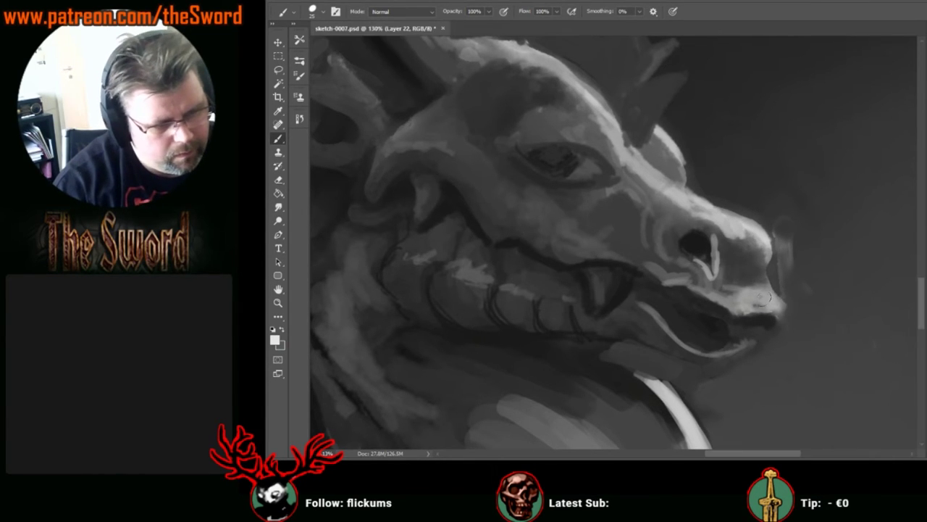
{"action": "left_click_drag", "start_coordinate": [771, 288], "coordinate": [779, 310]}
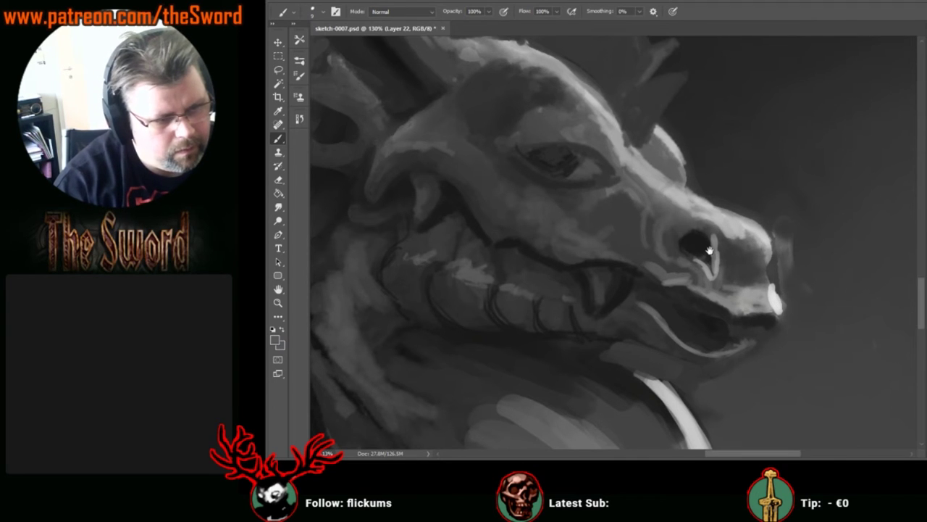
{"action": "left_click_drag", "start_coordinate": [709, 252], "coordinate": [647, 240]}
{"action": "mouse_move", "coordinate": [704, 250]}
{"action": "left_mouse_down"}
{"action": "mouse_move", "coordinate": [689, 278]}
{"action": "mouse_move", "coordinate": [697, 246]}
{"action": "left_mouse_up"}
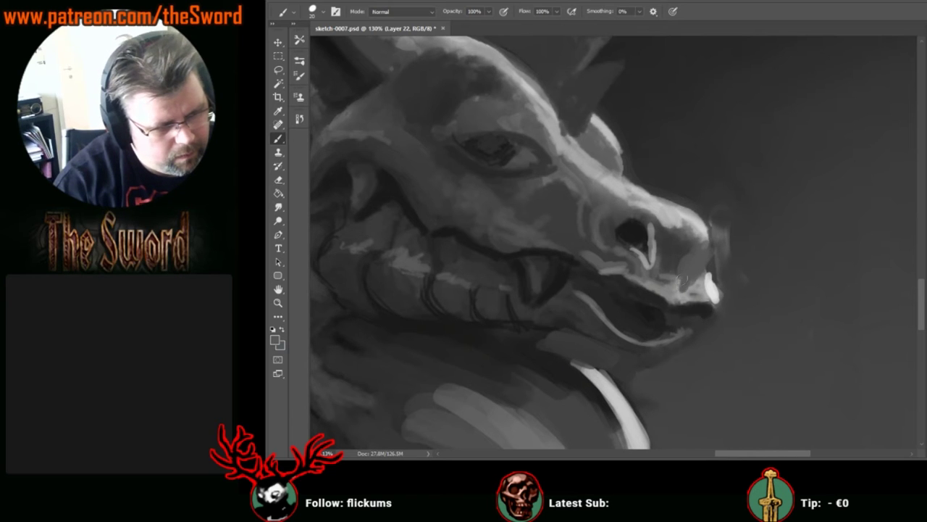
{"action": "mouse_move", "coordinate": [678, 282]}
{"action": "left_mouse_down"}
{"action": "mouse_move", "coordinate": [672, 267]}
{"action": "mouse_move", "coordinate": [688, 245]}
{"action": "left_mouse_up"}
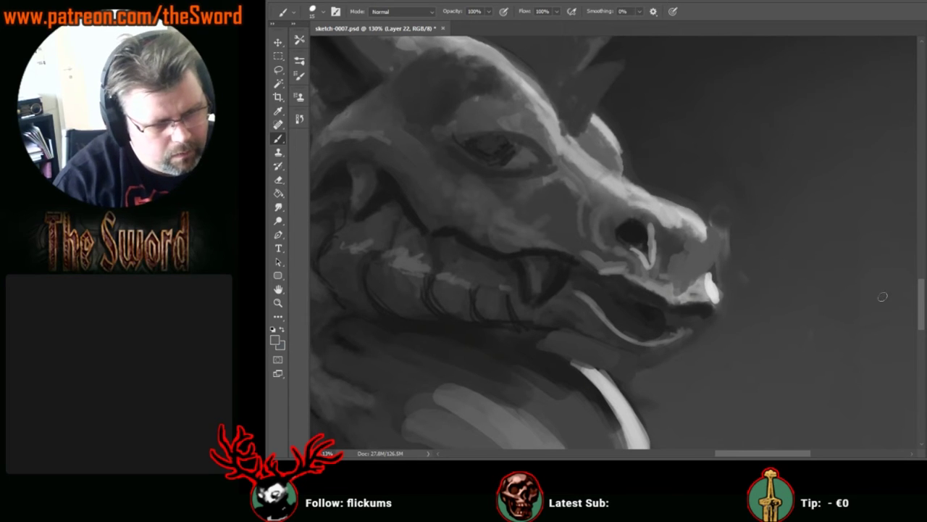
- Erase the stray marks in front of the dragon's nose on Layer 21 with a much smaller eraser, and return to painting on Layer 22
{"action": "left_click", "coordinate": [279, 179]}
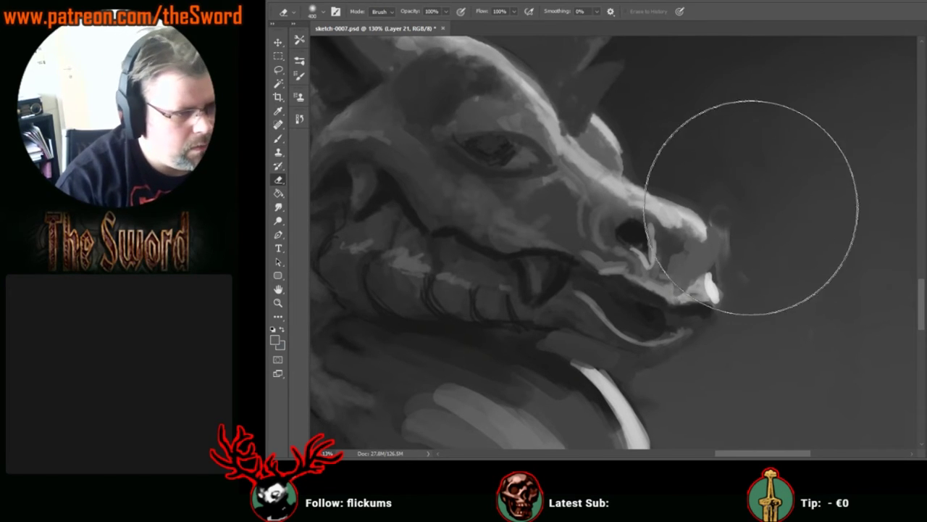
{"action": "key", "text": "bracketleft"}
{"action": "key", "text": "bracketleft"}
{"action": "key", "text": "bracketleft"}
{"action": "key", "text": "bracketleft"}
{"action": "key", "text": "bracketleft"}
{"action": "key", "text": "bracketleft"}
{"action": "key", "text": "bracketleft"}
{"action": "key", "text": "bracketleft"}
{"action": "key", "text": "bracketleft"}
{"action": "key", "text": "bracketleft"}
{"action": "key", "text": "bracketleft"}
{"action": "key", "text": "bracketleft"}
{"action": "key", "text": "bracketleft"}
{"action": "key", "text": "bracketleft"}
{"action": "key", "text": "bracketleft"}
{"action": "key", "text": "bracketleft"}
{"action": "key", "text": "bracketleft"}
{"action": "key", "text": "bracketleft"}
{"action": "key", "text": "bracketleft"}
{"action": "left_click_drag", "start_coordinate": [719, 231], "coordinate": [727, 253]}
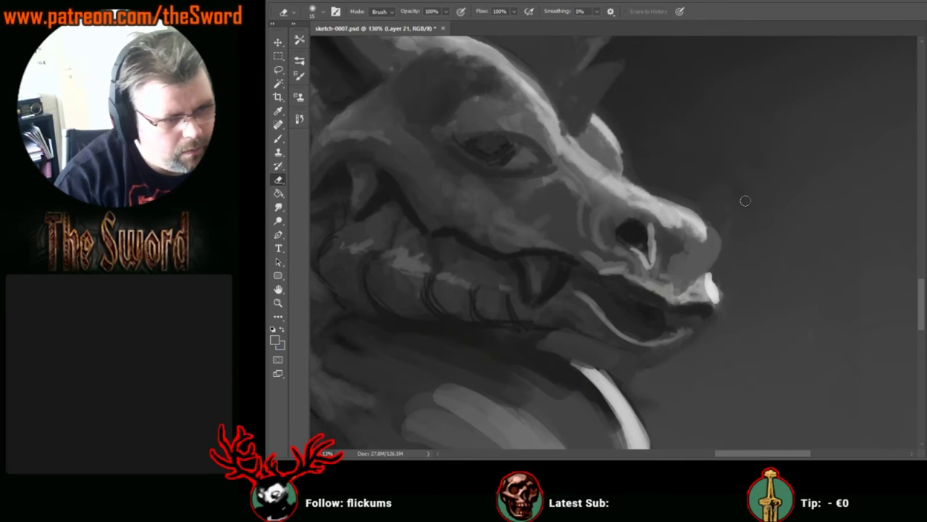
{"action": "key", "text": "b"}
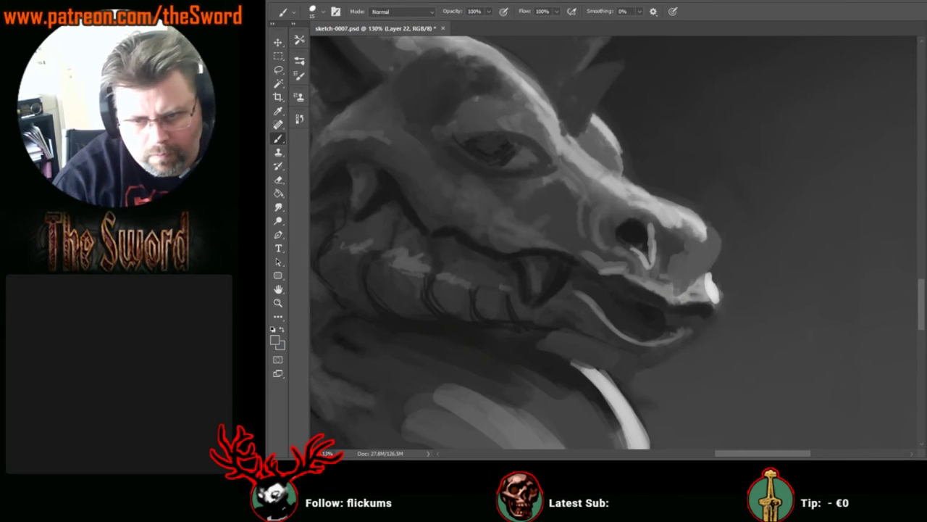
- Paint near-white highlights on the dragon's nose tip and along the top of the snout at brush size 15
{"action": "key", "text": "x"}
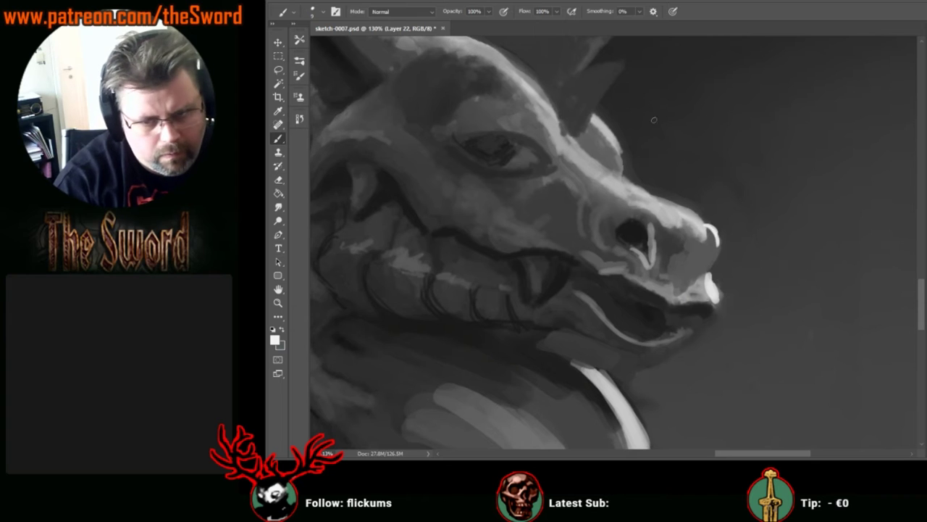
{"action": "key", "text": "bracketright"}
{"action": "key", "text": "bracketright"}
{"action": "mouse_move", "coordinate": [701, 230]}
{"action": "left_mouse_down"}
{"action": "mouse_move", "coordinate": [652, 199]}
{"action": "mouse_move", "coordinate": [686, 213]}
{"action": "mouse_move", "coordinate": [654, 196]}
{"action": "mouse_move", "coordinate": [675, 212]}
{"action": "mouse_move", "coordinate": [674, 204]}
{"action": "mouse_move", "coordinate": [681, 217]}
{"action": "mouse_move", "coordinate": [600, 160]}
{"action": "mouse_move", "coordinate": [633, 189]}
{"action": "left_mouse_up"}
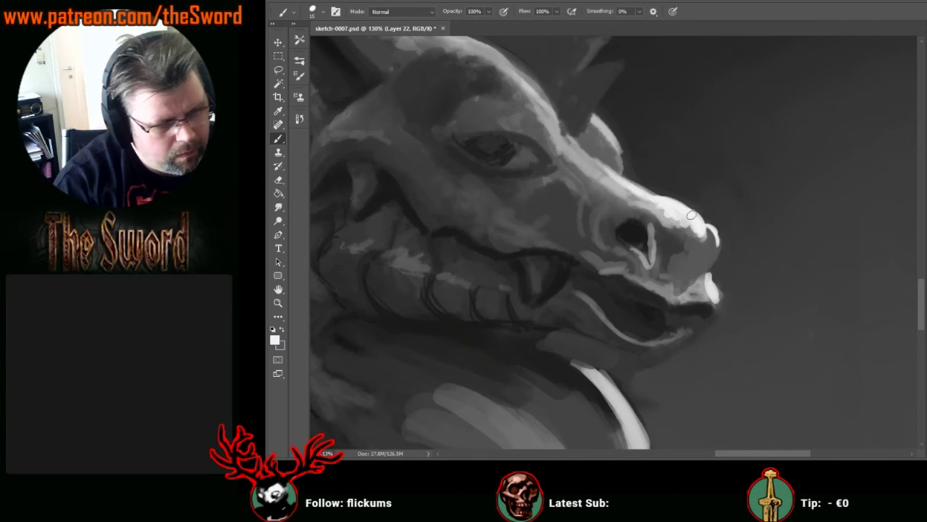
- Brighten the edge of the dragon's far brow ridge behind the snout with a near-white rim
{"action": "left_click", "coordinate": [278, 303]}
{"action": "key", "text": "ctrl+Tab"}
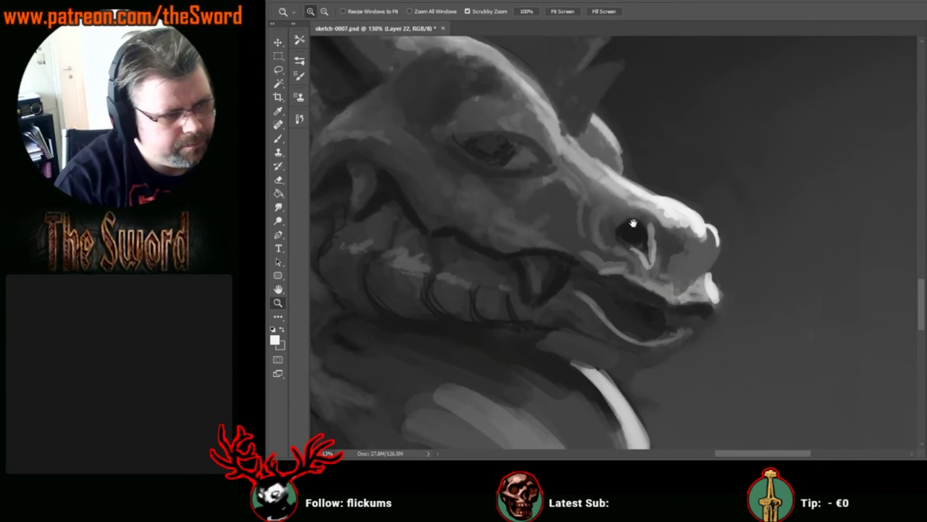
{"action": "left_click_drag", "start_coordinate": [639, 223], "coordinate": [642, 289]}
{"action": "key", "text": "b"}
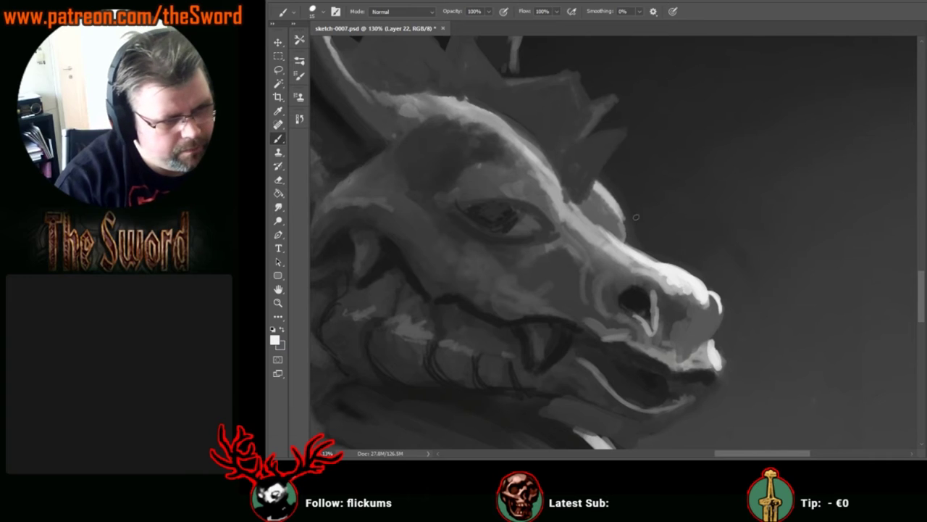
{"action": "mouse_move", "coordinate": [600, 188]}
{"action": "left_mouse_down"}
{"action": "mouse_move", "coordinate": [602, 181]}
{"action": "mouse_move", "coordinate": [613, 193]}
{"action": "mouse_move", "coordinate": [620, 226]}
{"action": "left_mouse_up"}
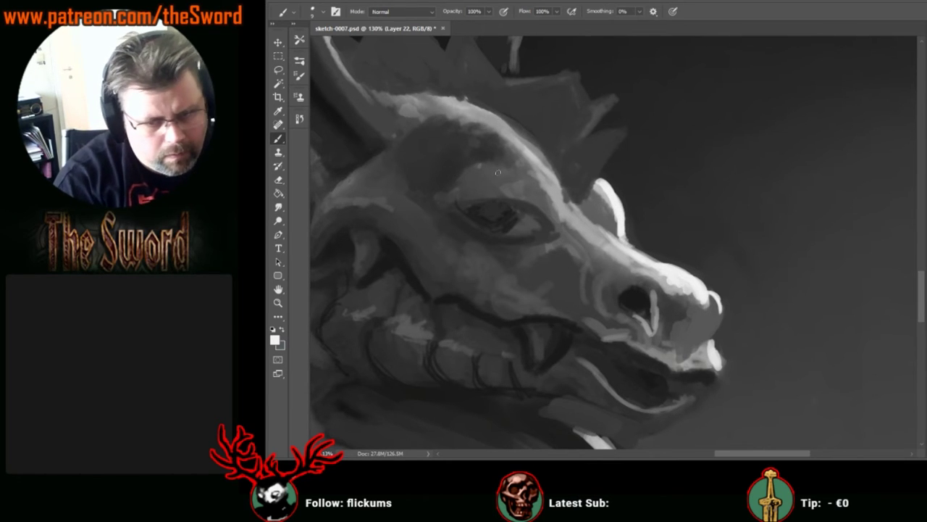
- Paint a broad near-white highlight along the near brow ridge above the dragon's eye, enlarging the brush for the fuller strokes
{"action": "mouse_move", "coordinate": [533, 152]}
{"action": "left_mouse_down"}
{"action": "mouse_move", "coordinate": [563, 205]}
{"action": "mouse_move", "coordinate": [552, 191]}
{"action": "left_mouse_up"}
{"action": "key", "text": "bracketright"}
{"action": "key", "text": "bracketright"}
{"action": "key", "text": "bracketright"}
{"action": "key", "text": "bracketright"}
{"action": "mouse_move", "coordinate": [509, 166]}
{"action": "left_mouse_down"}
{"action": "mouse_move", "coordinate": [537, 192]}
{"action": "mouse_move", "coordinate": [500, 161]}
{"action": "mouse_move", "coordinate": [548, 197]}
{"action": "mouse_move", "coordinate": [530, 169]}
{"action": "mouse_move", "coordinate": [517, 163]}
{"action": "mouse_move", "coordinate": [562, 209]}
{"action": "left_mouse_up"}
{"action": "left_click_drag", "start_coordinate": [498, 161], "coordinate": [521, 171]}
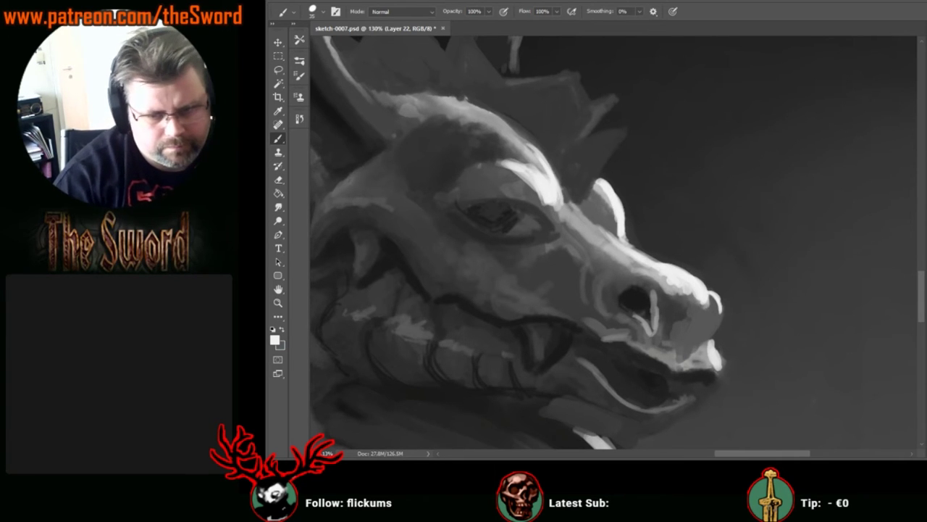
- Enlarge and round out the dragon's nostril opening with a dark tone sampled from inside it
{"action": "left_click", "coordinate": [644, 295], "text": "alt"}
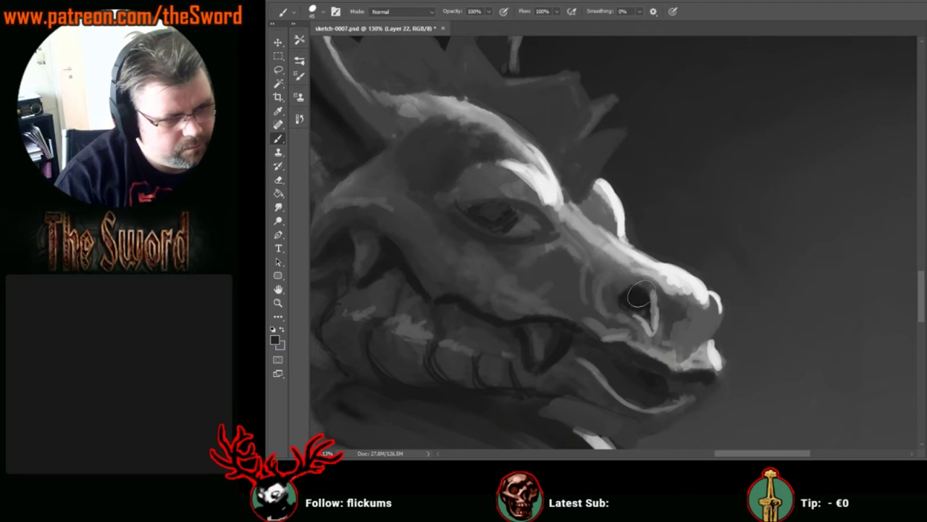
{"action": "mouse_move", "coordinate": [628, 305]}
{"action": "left_mouse_down"}
{"action": "mouse_move", "coordinate": [638, 285]}
{"action": "mouse_move", "coordinate": [632, 310]}
{"action": "left_mouse_up"}
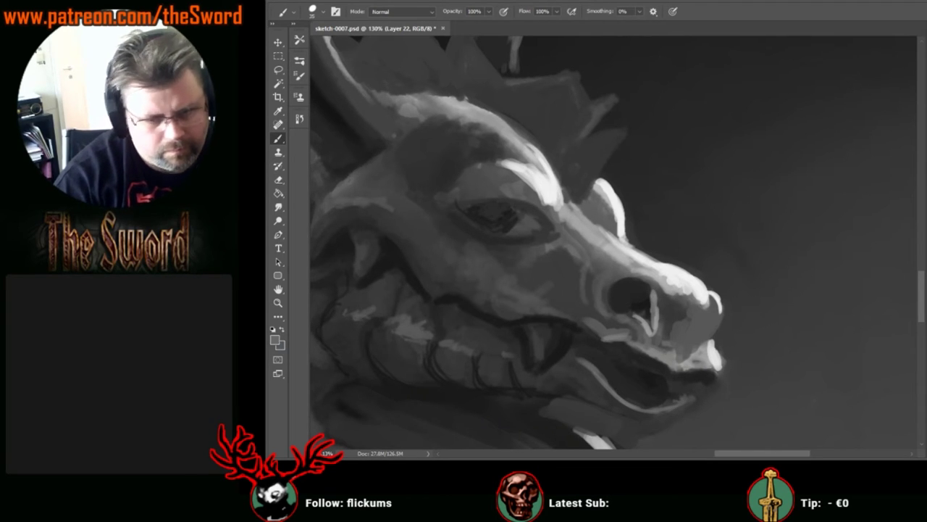
- Soften the creases on the dragon's snout between the eye and nostril with mid-grey strokes, varying the brush size for fine and broad areas
{"action": "key", "text": "bracketleft"}
{"action": "key", "text": "bracketleft"}
{"action": "key", "text": "bracketleft"}
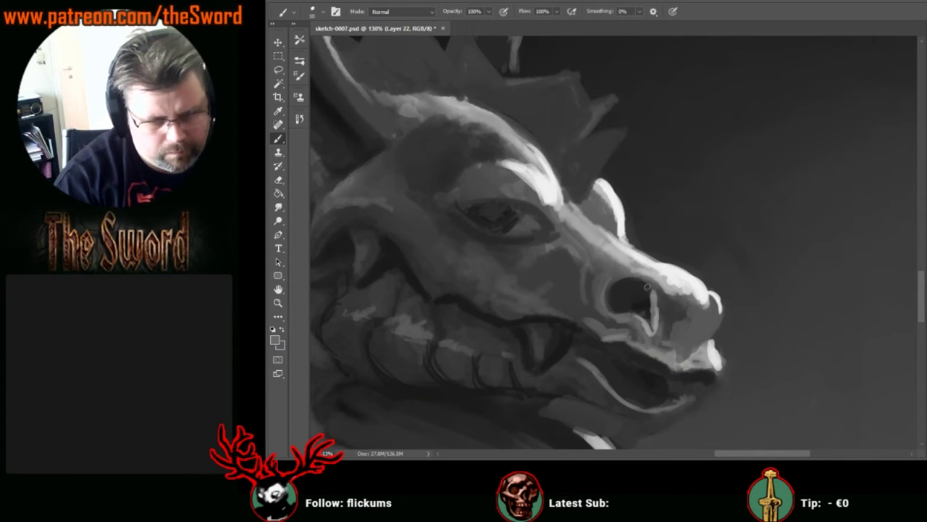
{"action": "key", "text": "bracketright"}
{"action": "key", "text": "bracketright"}
{"action": "key", "text": "bracketright"}
{"action": "key", "text": "bracketright"}
{"action": "key", "text": "bracketright"}
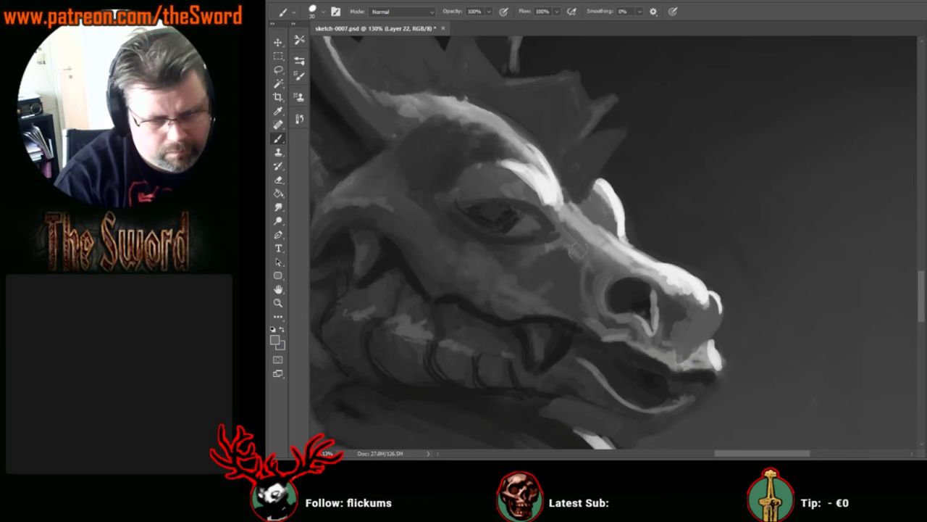
{"action": "key", "text": "bracketleft"}
{"action": "key", "text": "bracketleft"}
{"action": "key", "text": "bracketleft"}
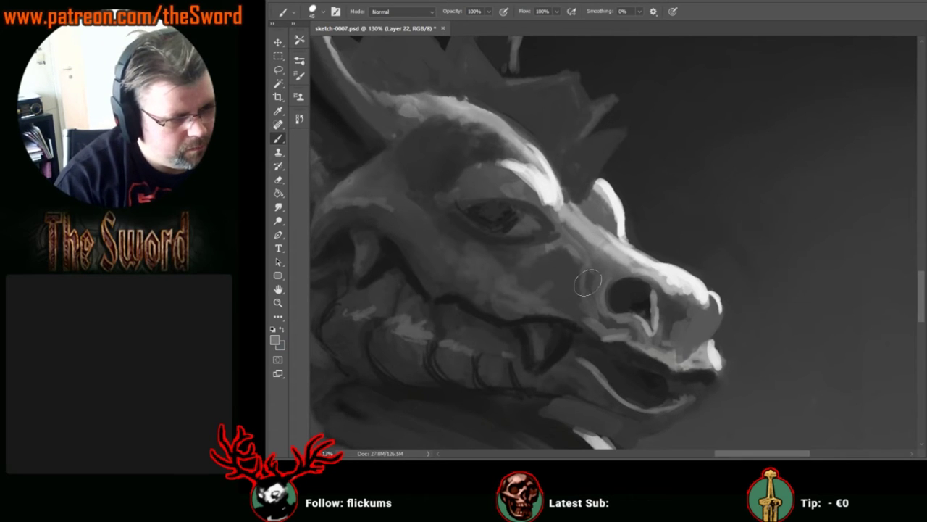
{"action": "mouse_move", "coordinate": [587, 282]}
{"action": "left_mouse_down"}
{"action": "mouse_move", "coordinate": [576, 302]}
{"action": "mouse_move", "coordinate": [591, 277]}
{"action": "mouse_move", "coordinate": [587, 306]}
{"action": "mouse_move", "coordinate": [597, 278]}
{"action": "left_mouse_up"}
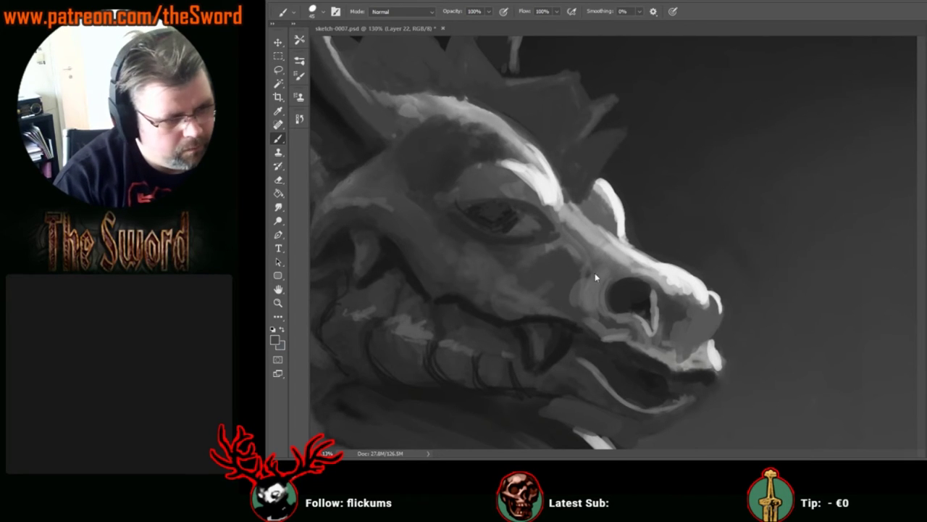
- Paint a small light-grey catchlight in the dragon's eye
{"action": "left_click", "coordinate": [278, 303]}
{"action": "left_click_drag", "start_coordinate": [518, 266], "coordinate": [434, 262]}
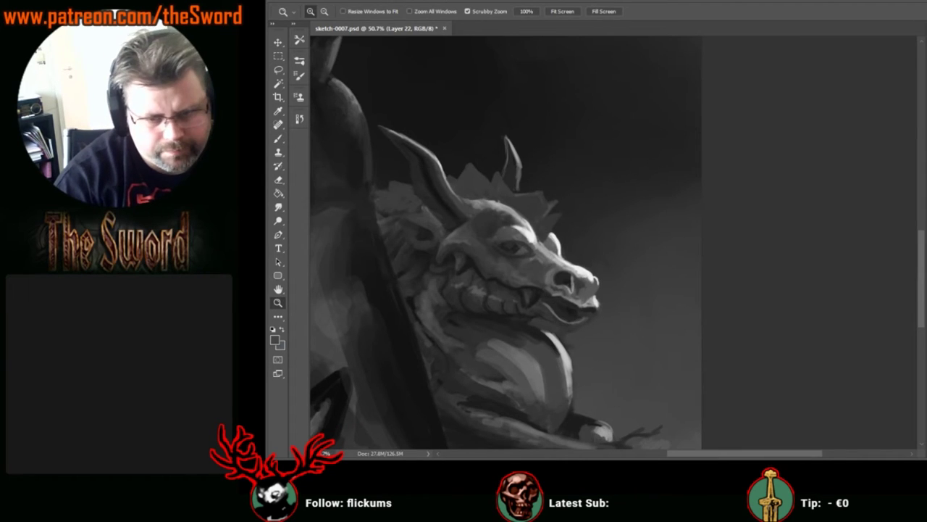
{"action": "left_click", "coordinate": [279, 140]}
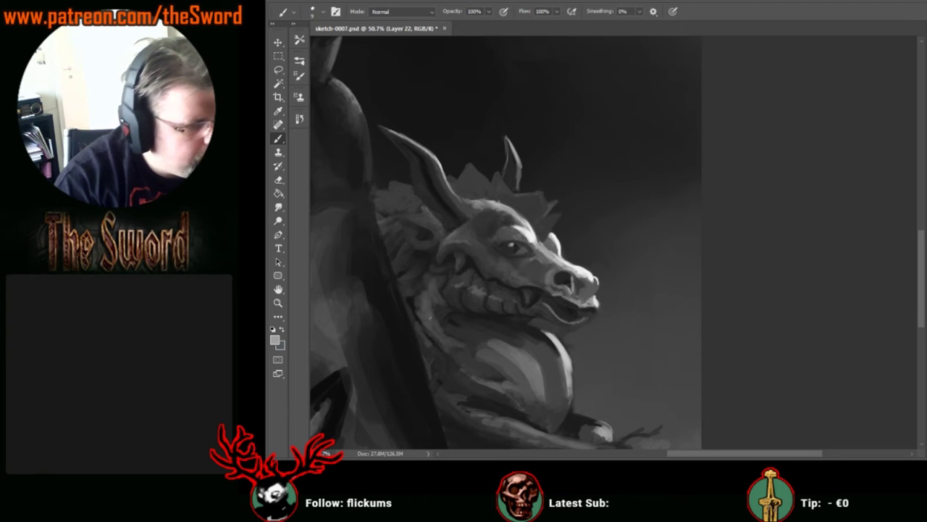
- Paint a mid-grey tooth hanging from the front of the dragon's upper jaw, using a tone sampled from the snout
{"action": "left_click", "coordinate": [280, 305]}
{"action": "key", "text": "ctrl+0"}
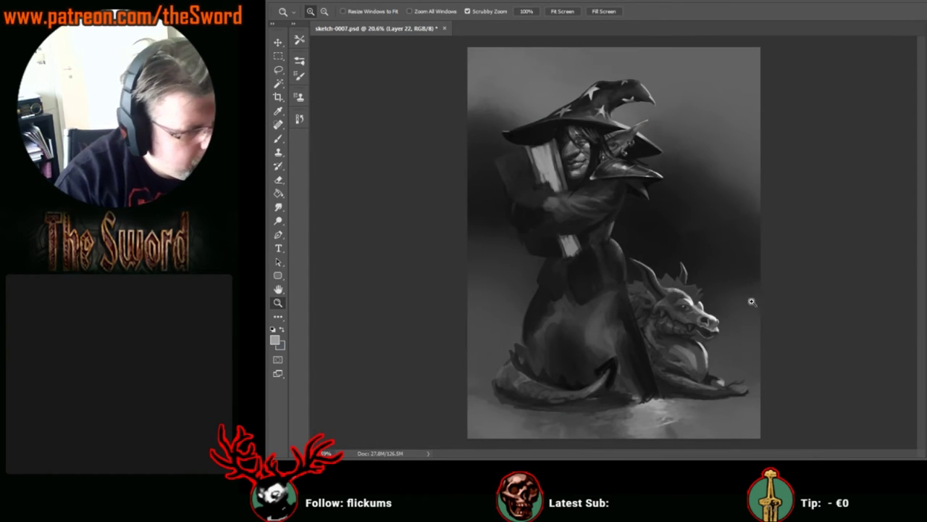
{"action": "left_click_drag", "start_coordinate": [721, 298], "coordinate": [727, 326]}
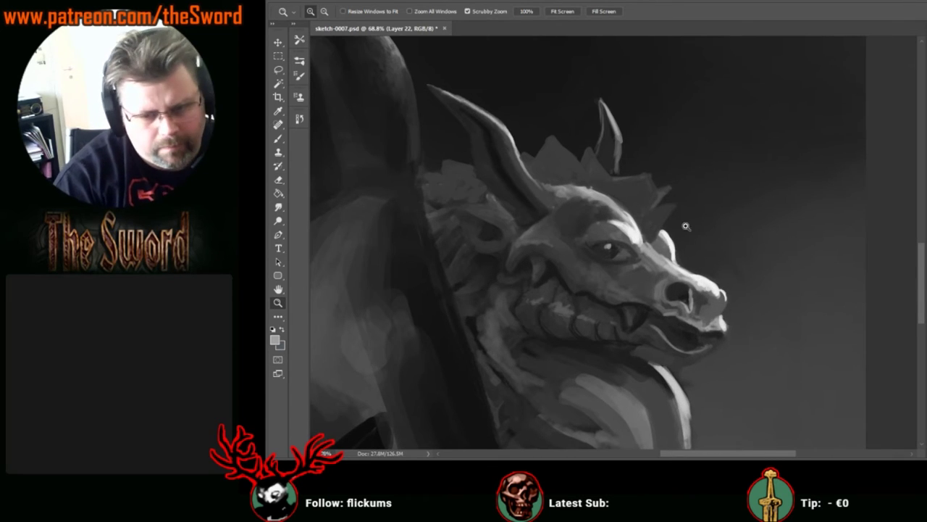
{"action": "key", "text": "b"}
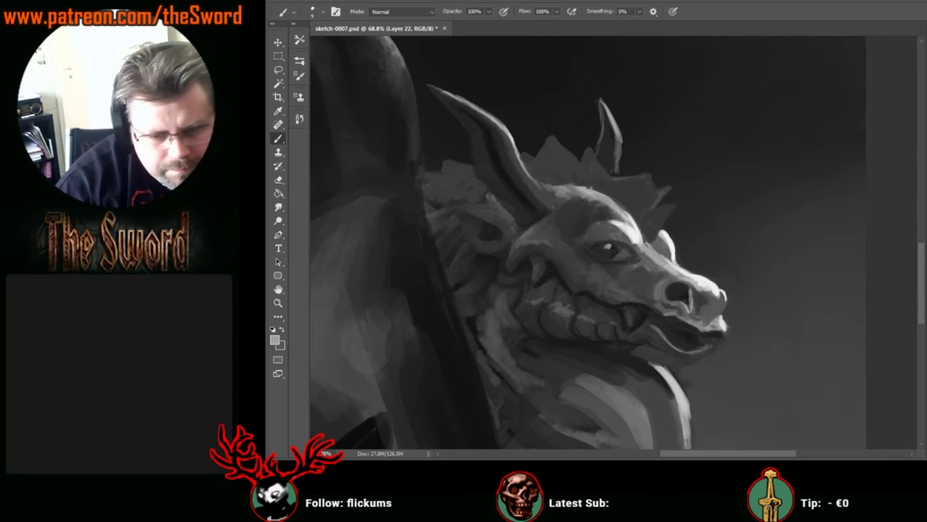
{"action": "left_click", "coordinate": [643, 291], "text": "alt"}
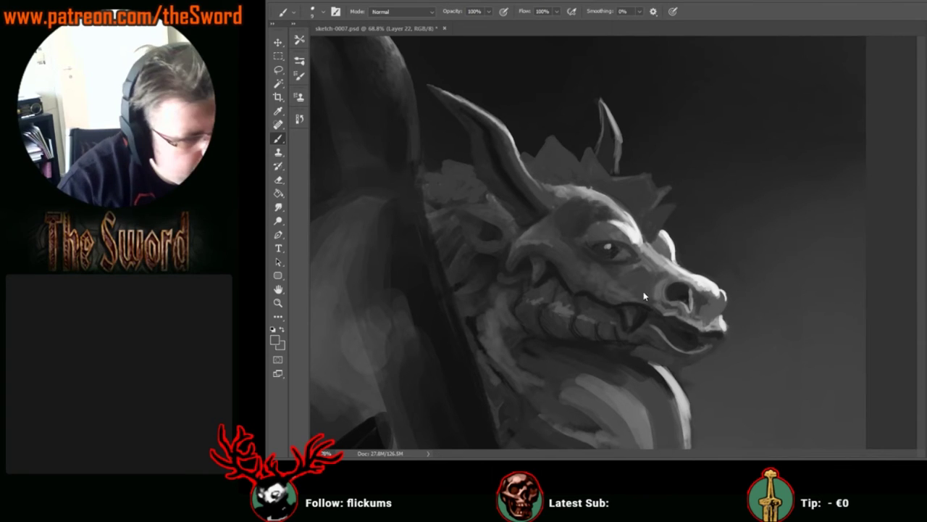
{"action": "key", "text": "bracketright"}
{"action": "key", "text": "bracketright"}
{"action": "key", "text": "bracketright"}
{"action": "key", "text": "bracketright"}
{"action": "key", "text": "bracketright"}
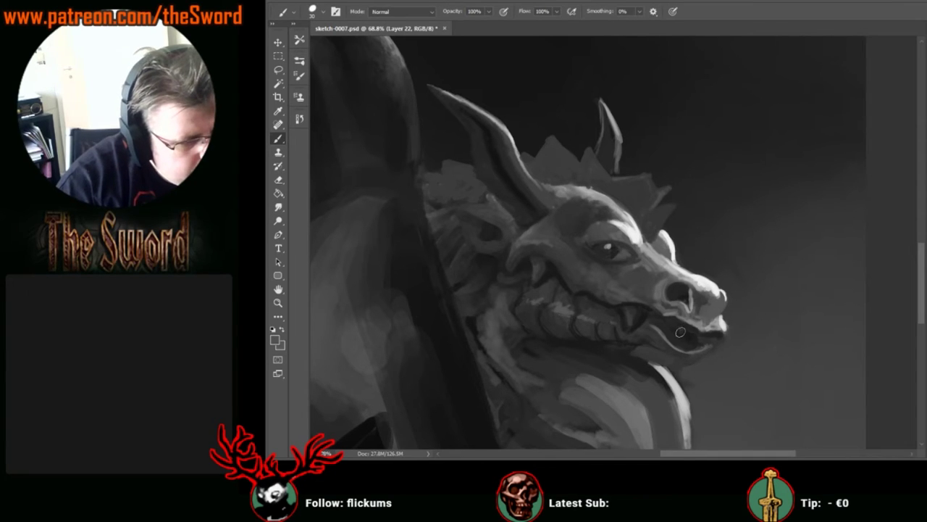
{"action": "left_click_drag", "start_coordinate": [686, 334], "coordinate": [690, 335]}
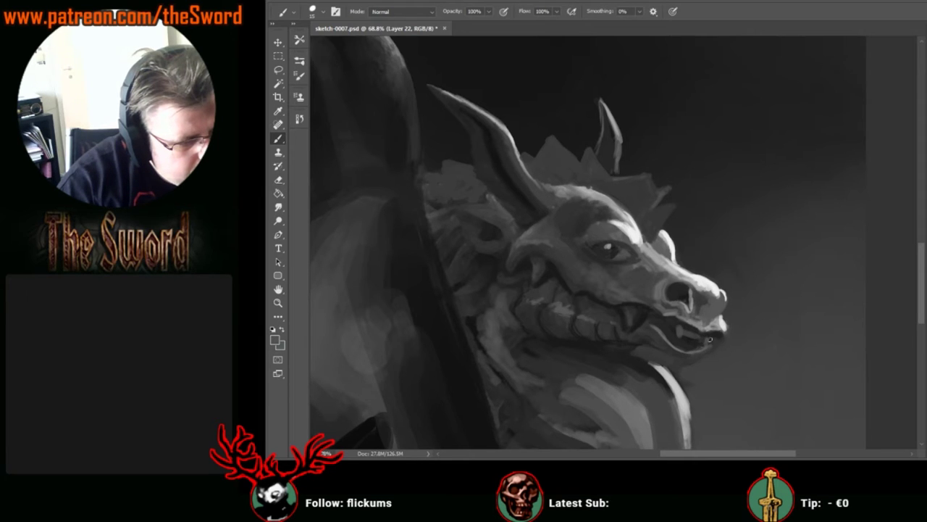
- Add a light tooth at the front of the lower jaw and shape more small teeth with sampled dark and mid-grey tones
{"action": "left_click", "coordinate": [674, 338], "text": "alt"}
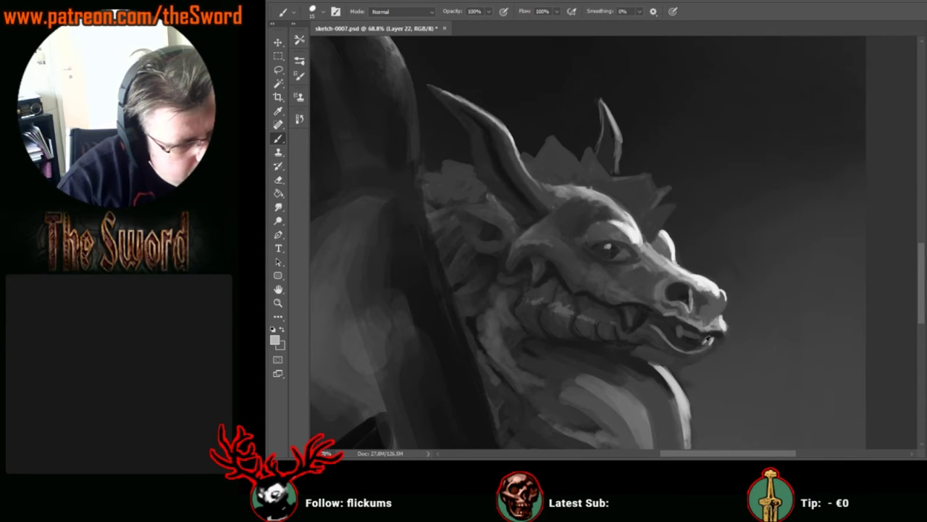
{"action": "left_click", "coordinate": [700, 345], "text": "alt"}
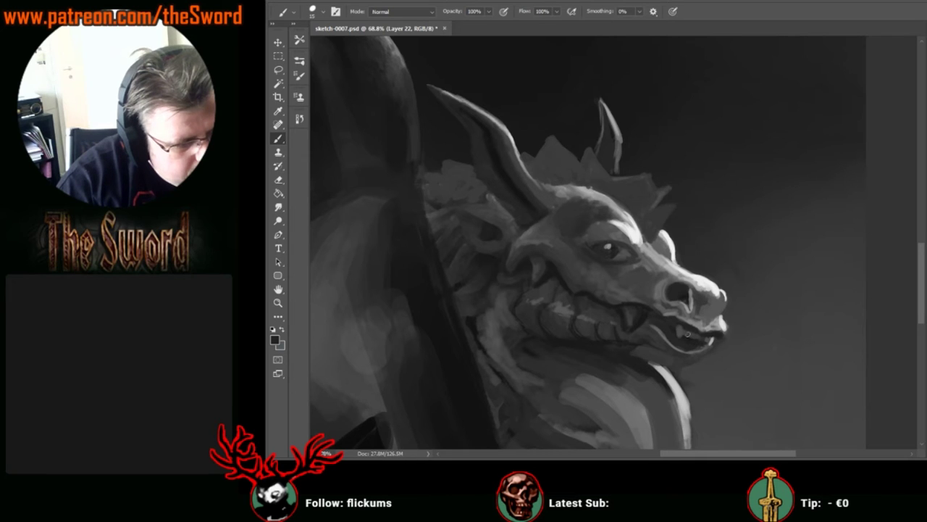
{"action": "left_click", "coordinate": [691, 338], "text": "alt"}
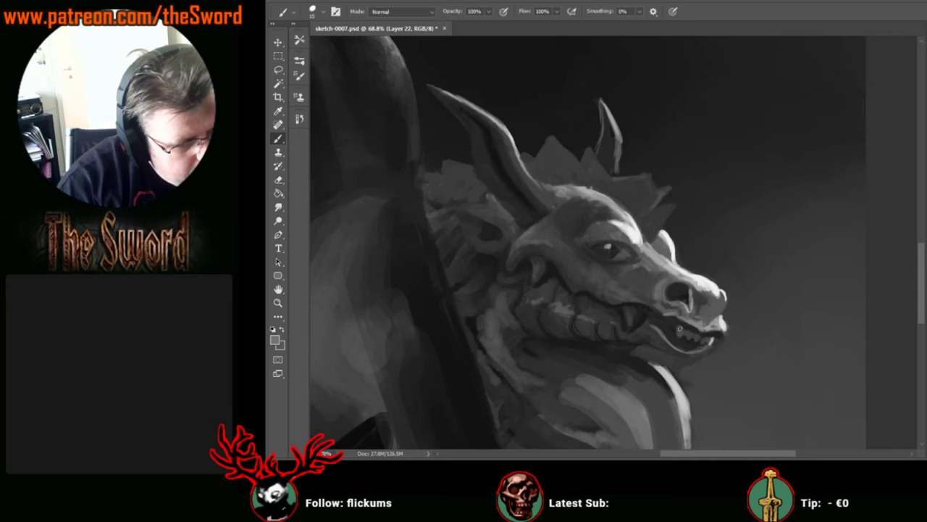
{"action": "key", "text": "bracketright"}
{"action": "key", "text": "bracketleft"}
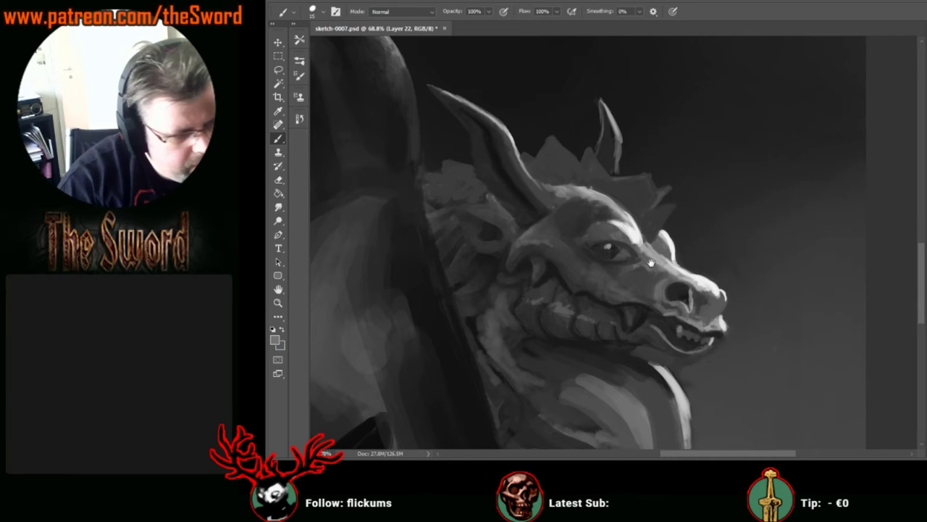
- Paint a lighter fang at the back of the dragon's mouth and darken the gap around it with a sampled shadow tone
{"action": "left_click_drag", "start_coordinate": [700, 263], "coordinate": [732, 253]}
{"action": "key", "text": "bracketright"}
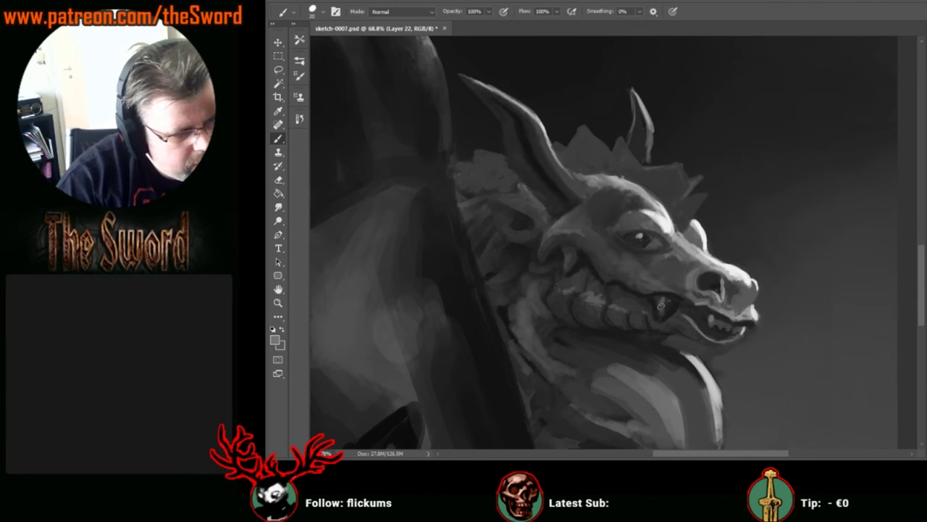
{"action": "left_click_drag", "start_coordinate": [661, 306], "coordinate": [659, 299]}
{"action": "key", "text": "bracketright"}
{"action": "left_click", "coordinate": [652, 316], "text": "alt"}
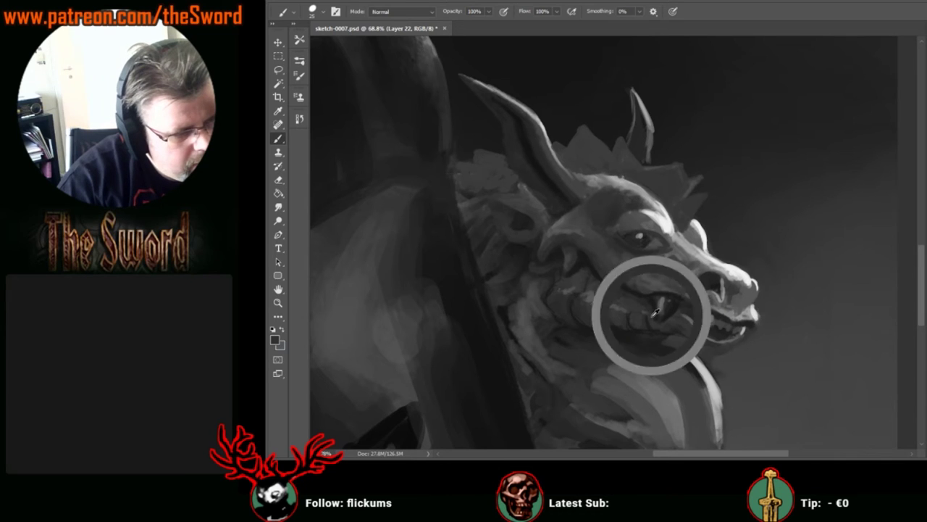
{"action": "key", "text": "bracketleft"}
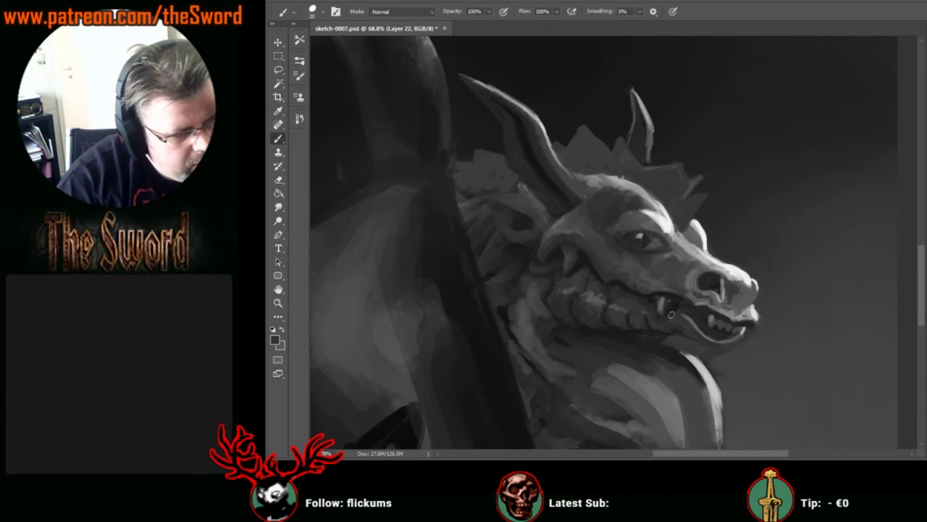
{"action": "key", "text": "bracketright"}
{"action": "left_click", "coordinate": [680, 307]}
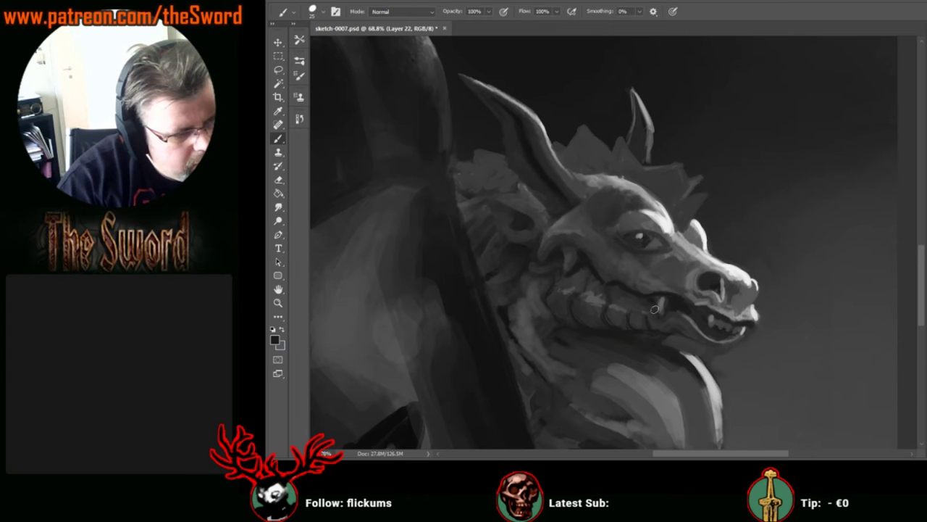
{"action": "key", "text": "bracketleft"}
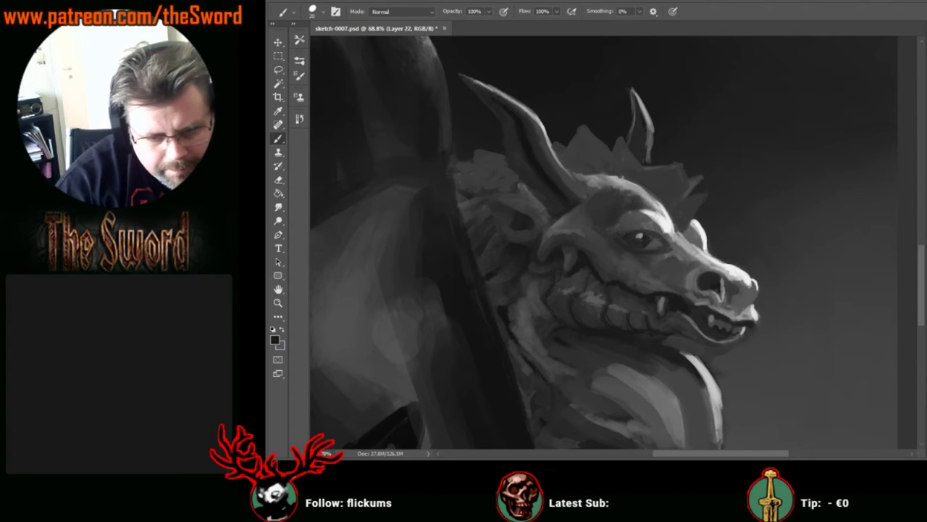
- Refine the rear fang's shape, trimming its edge with a dark tone at brush size 10 and shading it with sampled grey
{"action": "left_click", "coordinate": [661, 303], "text": "alt"}
{"action": "left_click_drag", "start_coordinate": [662, 297], "coordinate": [660, 308]}
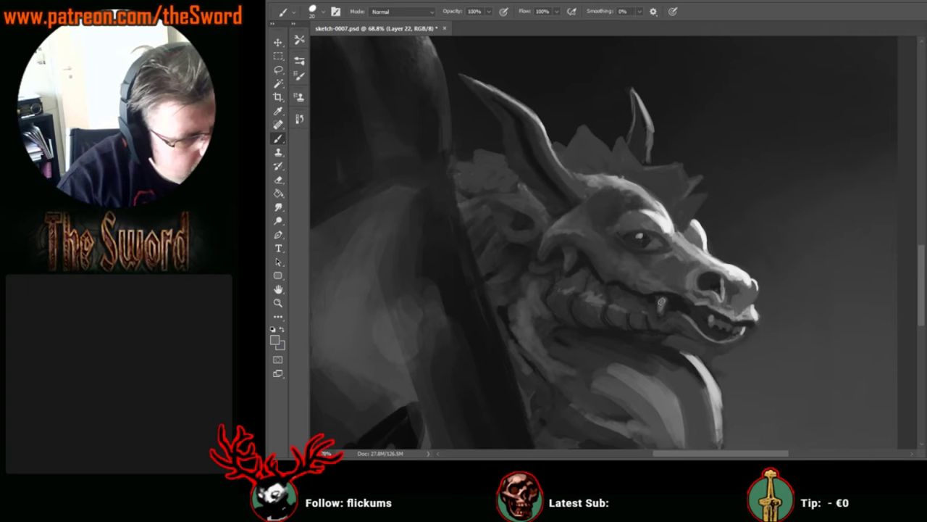
{"action": "key", "text": "bracketleft"}
{"action": "left_click", "coordinate": [666, 316], "text": "alt"}
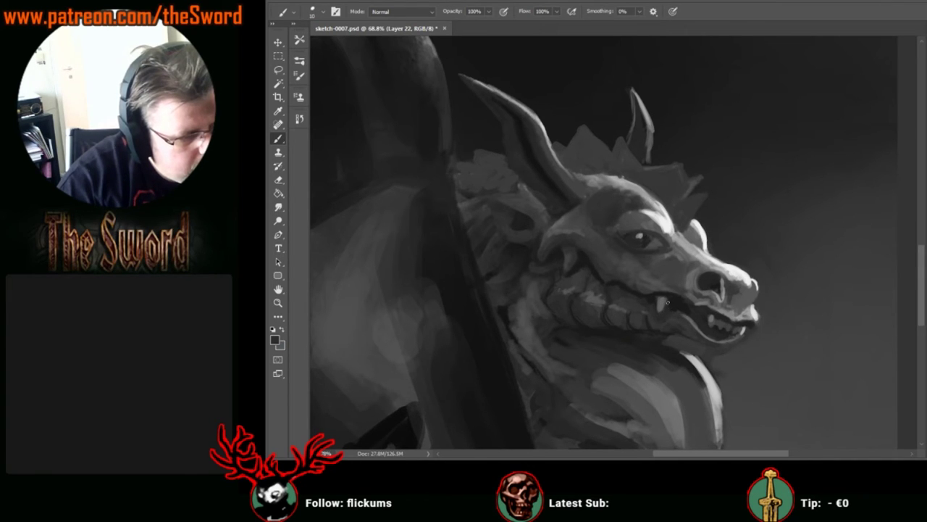
{"action": "left_click", "coordinate": [633, 300], "text": "alt"}
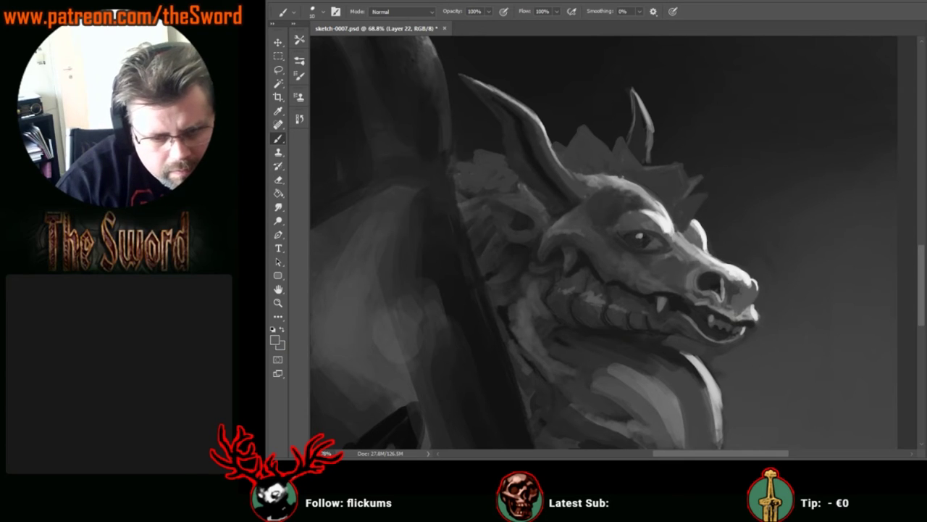
{"action": "key", "text": "bracketright"}
{"action": "key", "text": "bracketright"}
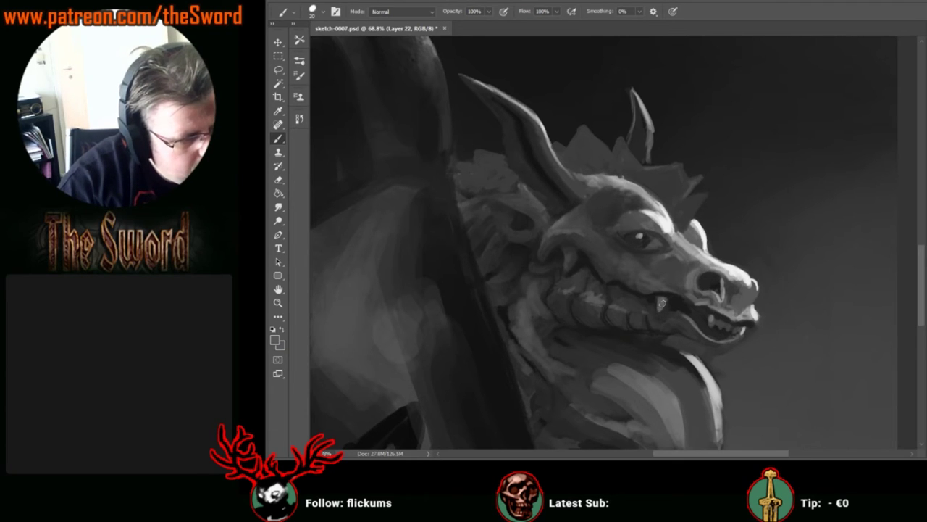
{"action": "key", "text": "bracketleft"}
{"action": "left_click_drag", "start_coordinate": [661, 299], "coordinate": [660, 311]}
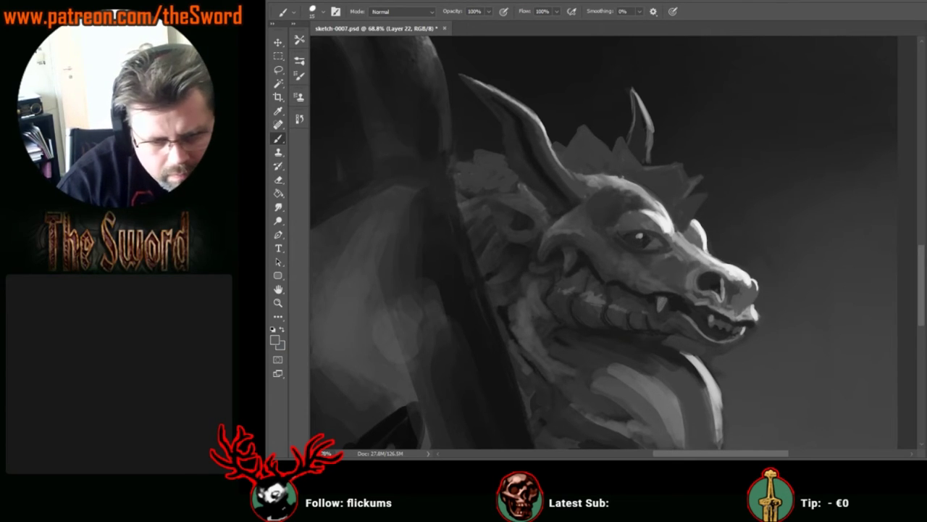
- Lighten the small spike under the dragon's cheekbone with the fang's tone and smooth the cheekbone with a larger mid-grey brush
{"action": "left_click", "coordinate": [660, 300], "text": "alt"}
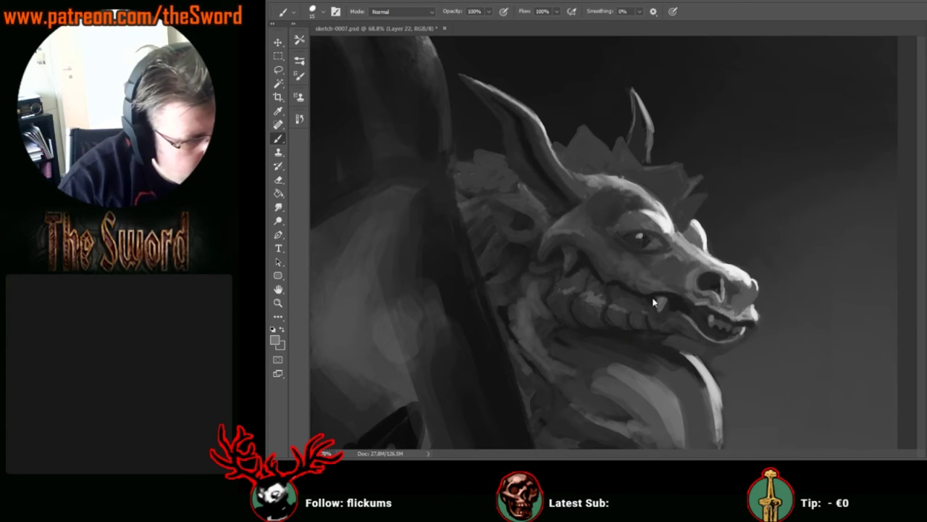
{"action": "left_click_drag", "start_coordinate": [657, 298], "coordinate": [700, 325]}
{"action": "key", "text": "bracketright"}
{"action": "key", "text": "bracketright"}
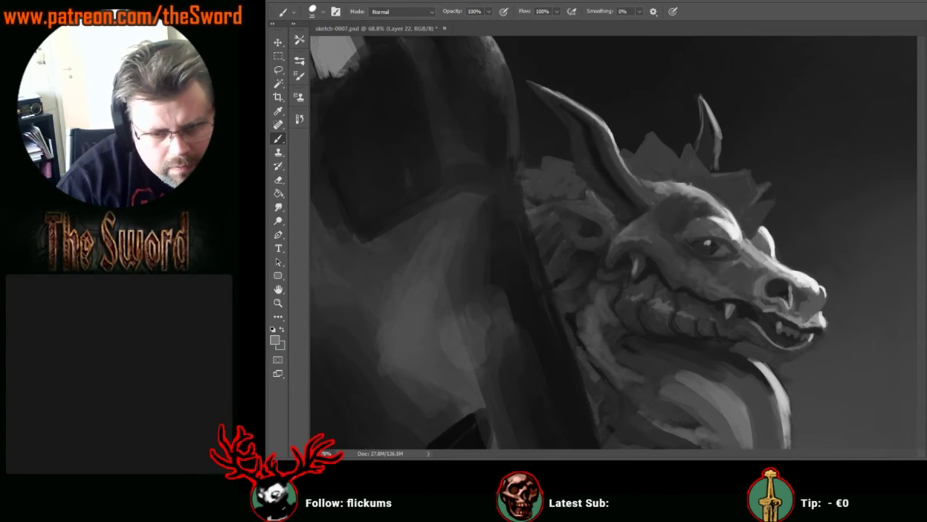
{"action": "key", "text": "bracketright"}
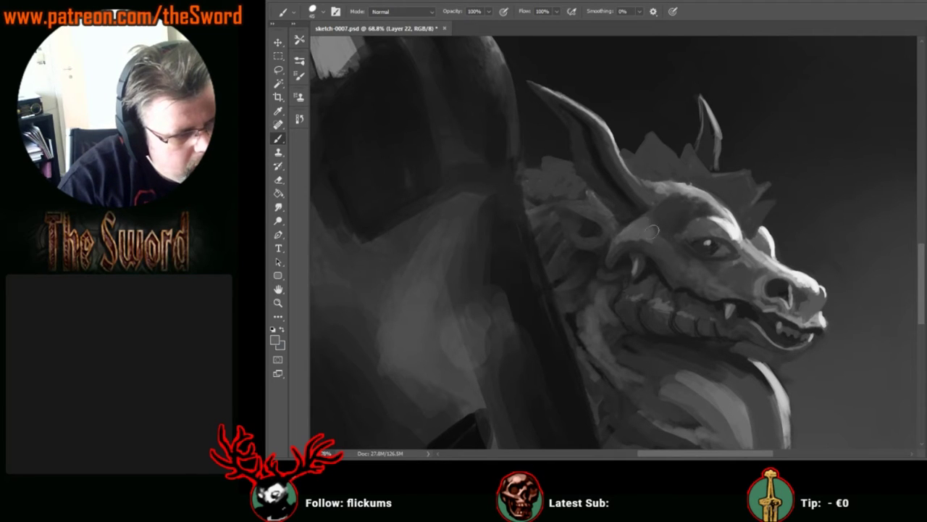
{"action": "left_click_drag", "start_coordinate": [695, 250], "coordinate": [749, 293]}
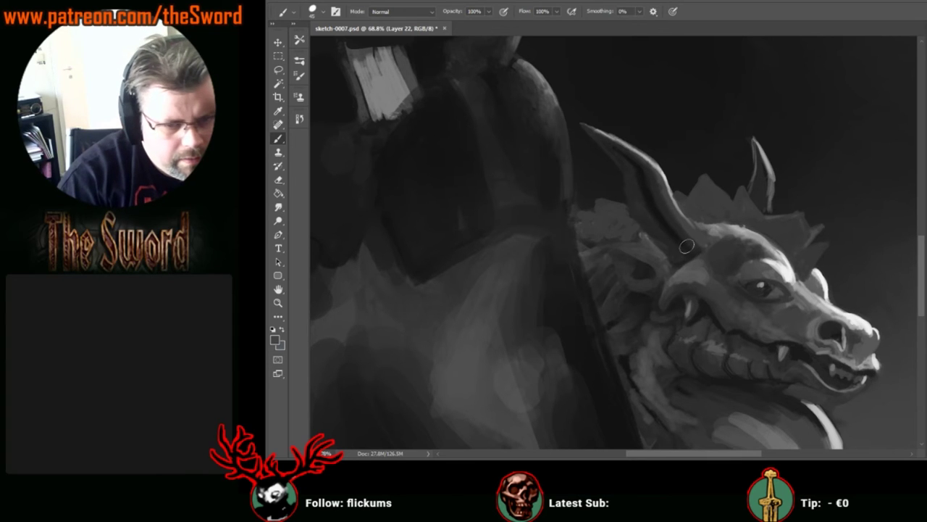
{"action": "left_click", "coordinate": [278, 303]}
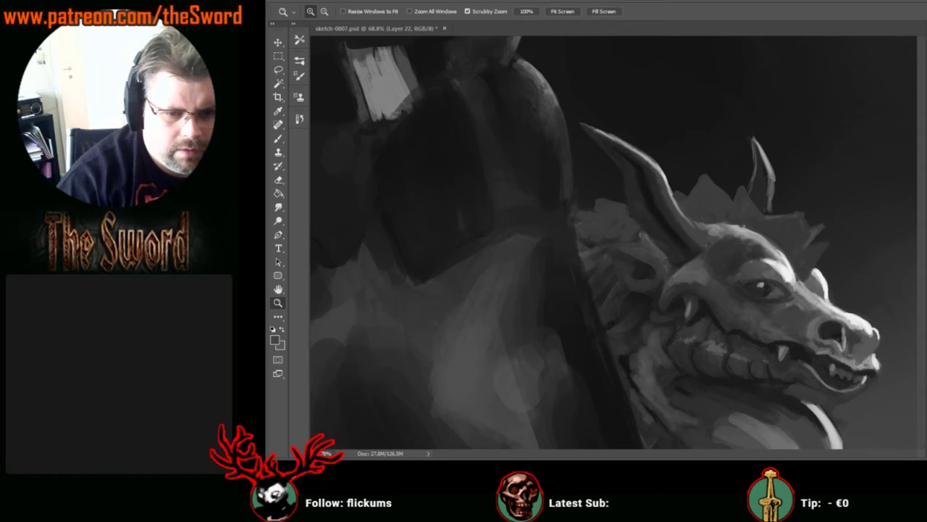
{"action": "left_click", "coordinate": [401, 30]}
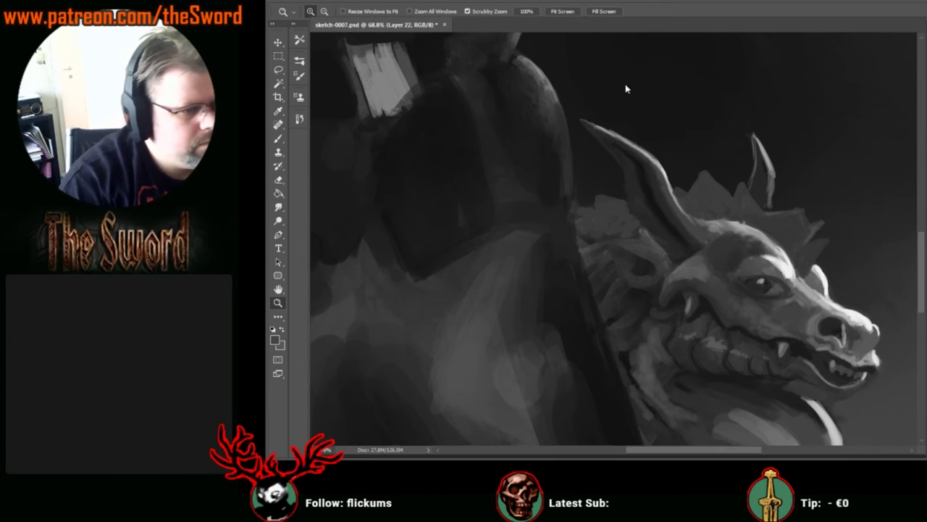
{"action": "mouse_move", "coordinate": [828, 24]}
{"action": "left_mouse_down"}
{"action": "mouse_move", "coordinate": [839, 34]}
{"action": "mouse_move", "coordinate": [844, 25]}
{"action": "mouse_move", "coordinate": [842, 32]}
{"action": "left_mouse_up"}
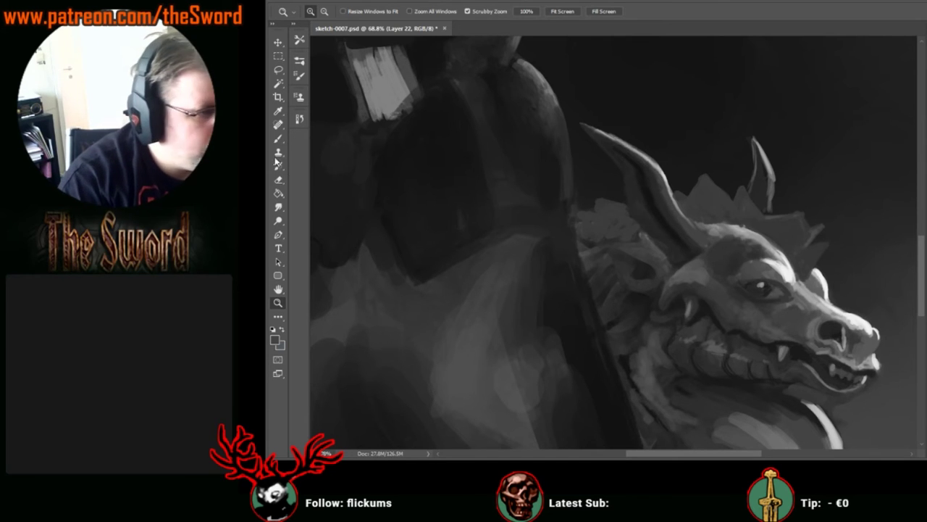
- Paint mid-grey ridges across the shadow side of the dragon's near horn and touch up its edge with a sampled highlight tone
{"action": "key", "text": "b"}
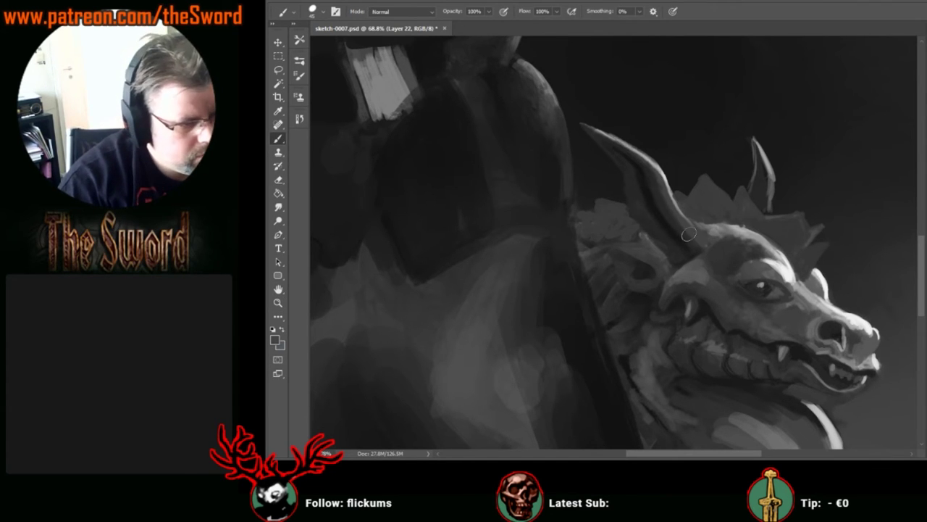
{"action": "mouse_move", "coordinate": [689, 234]}
{"action": "left_mouse_down"}
{"action": "mouse_move", "coordinate": [660, 237]}
{"action": "mouse_move", "coordinate": [671, 216]}
{"action": "mouse_move", "coordinate": [641, 216]}
{"action": "mouse_move", "coordinate": [660, 194]}
{"action": "mouse_move", "coordinate": [623, 208]}
{"action": "mouse_move", "coordinate": [651, 174]}
{"action": "mouse_move", "coordinate": [623, 182]}
{"action": "mouse_move", "coordinate": [612, 171]}
{"action": "mouse_move", "coordinate": [637, 160]}
{"action": "mouse_move", "coordinate": [614, 171]}
{"action": "left_mouse_up"}
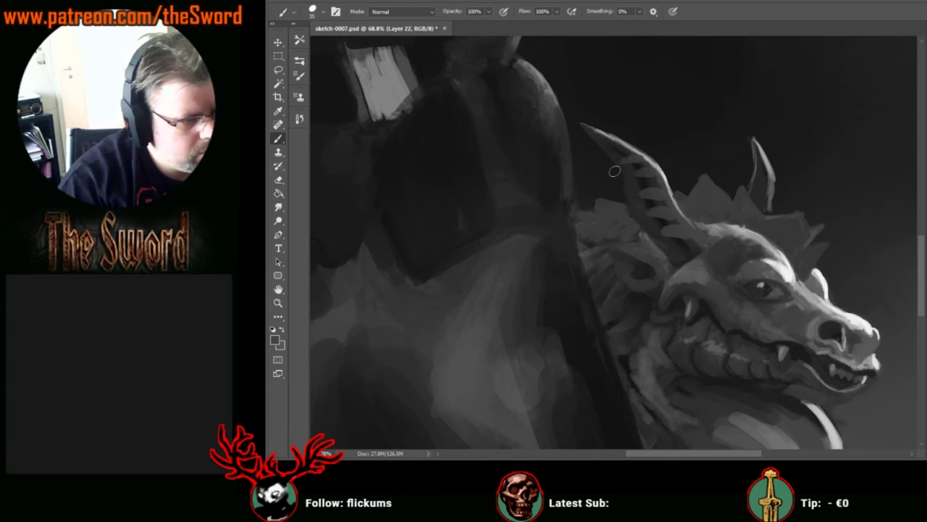
{"action": "left_click", "coordinate": [668, 167], "text": "alt"}
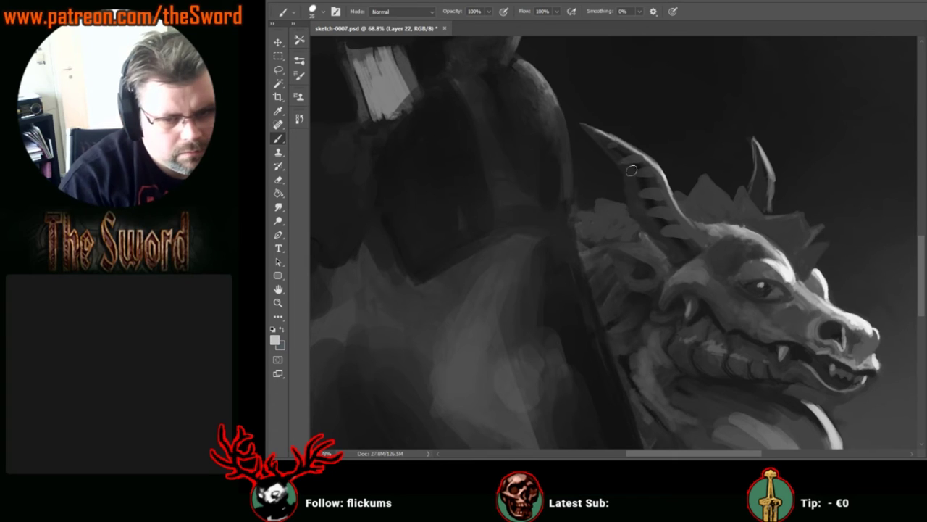
{"action": "key", "text": "bracketleft"}
{"action": "key", "text": "bracketleft"}
{"action": "key", "text": "bracketleft"}
{"action": "key", "text": "bracketleft"}
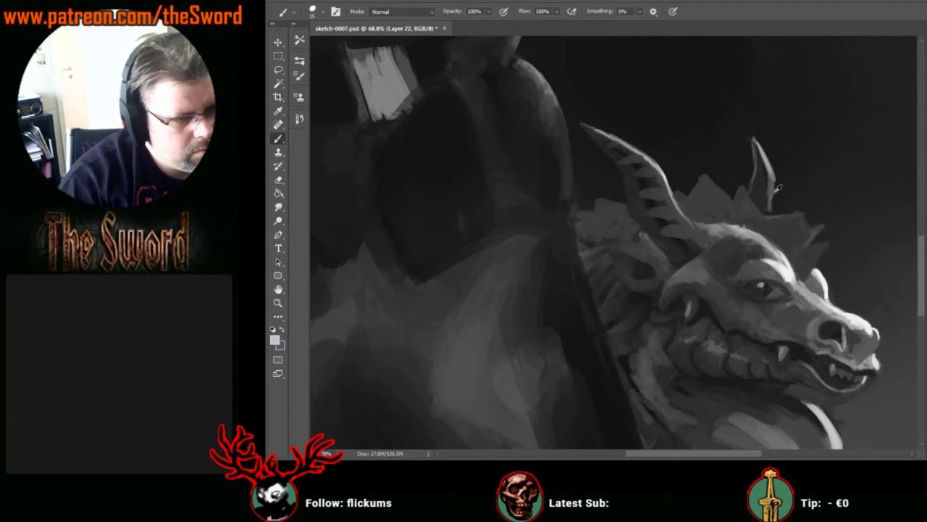
- Add matching small ridges to the dragon's far horn with a sampled grey and a smaller brush
{"action": "left_click", "coordinate": [777, 187], "text": "alt"}
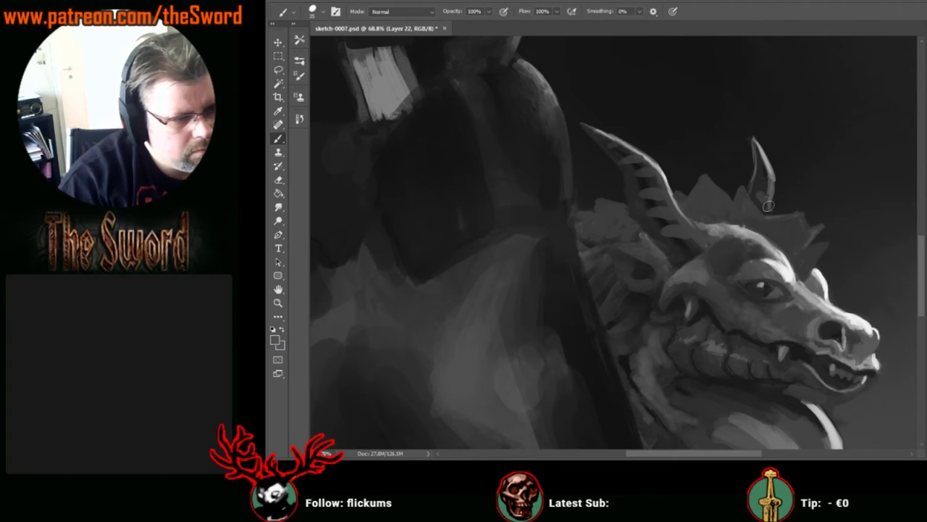
{"action": "key", "text": "bracketleft"}
{"action": "key", "text": "bracketleft"}
{"action": "mouse_move", "coordinate": [759, 181]}
{"action": "left_mouse_down"}
{"action": "mouse_move", "coordinate": [773, 188]}
{"action": "mouse_move", "coordinate": [767, 174]}
{"action": "left_mouse_up"}
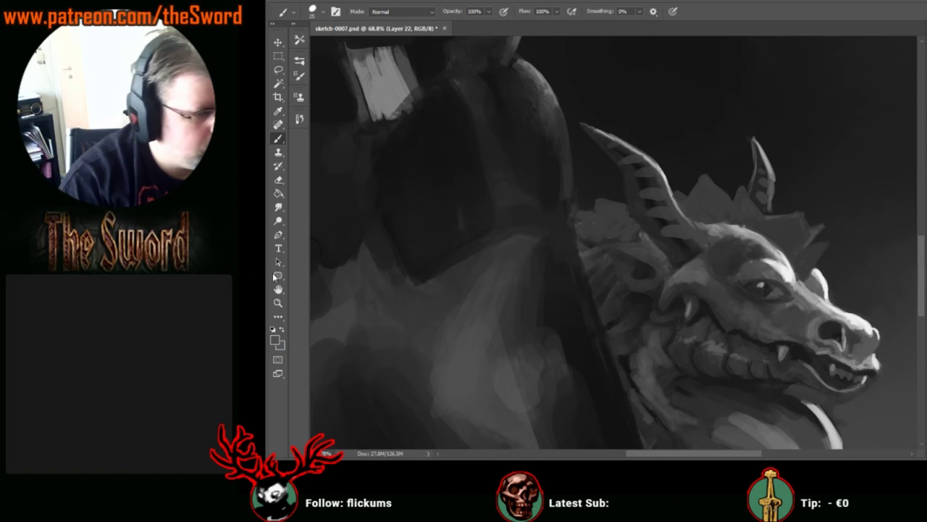
- Refine the dragon's ear with a dark inner tone at brush size 10 and a lighter edge in sampled greys
{"action": "left_click", "coordinate": [280, 306]}
{"action": "left_click_drag", "start_coordinate": [748, 254], "coordinate": [712, 261]}
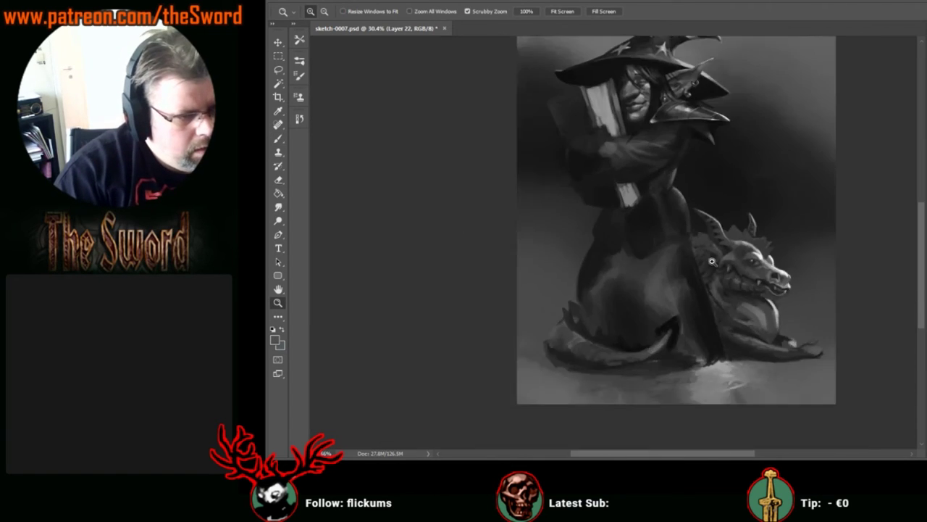
{"action": "scroll", "coordinate": [712, 262], "scroll_direction": "down", "scroll_amount": 1}
{"action": "scroll", "coordinate": [714, 262], "scroll_direction": "up", "scroll_amount": 4}
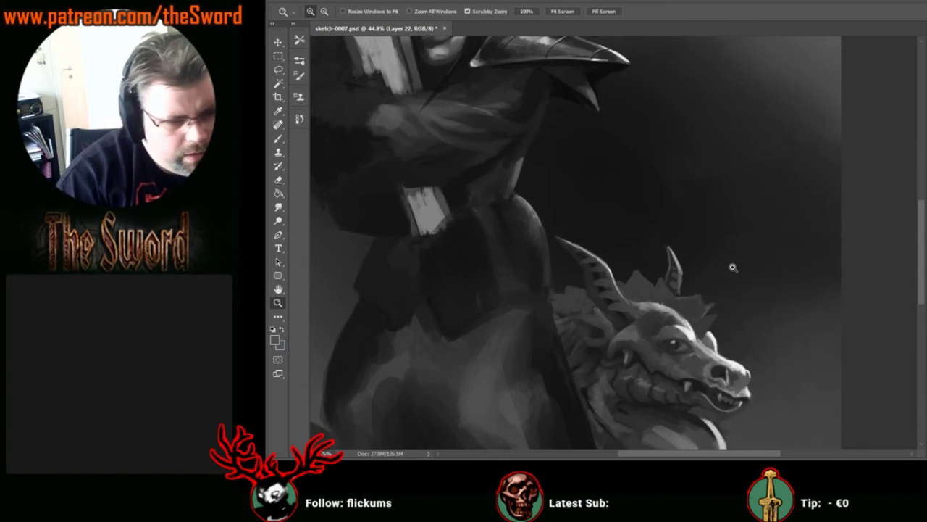
{"action": "scroll", "coordinate": [652, 271], "scroll_direction": "up", "scroll_amount": 1}
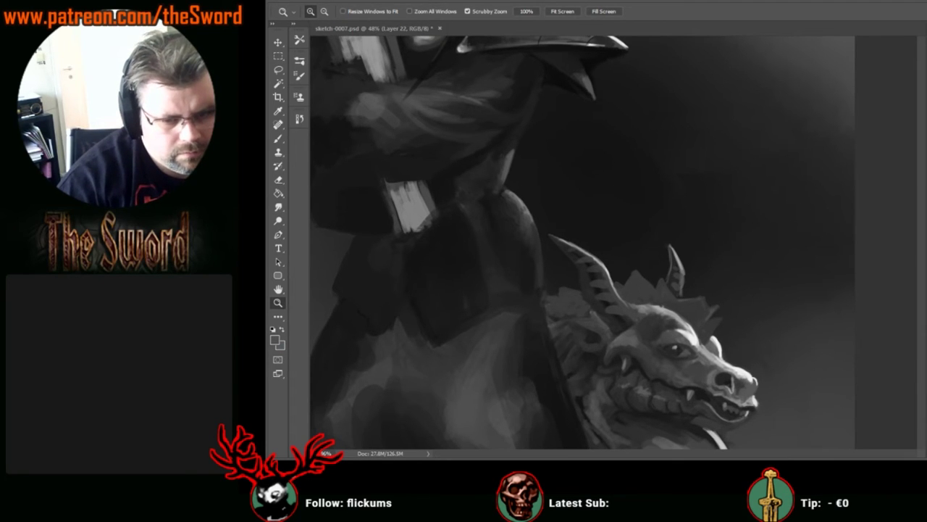
{"action": "left_click_drag", "start_coordinate": [665, 264], "coordinate": [695, 178]}
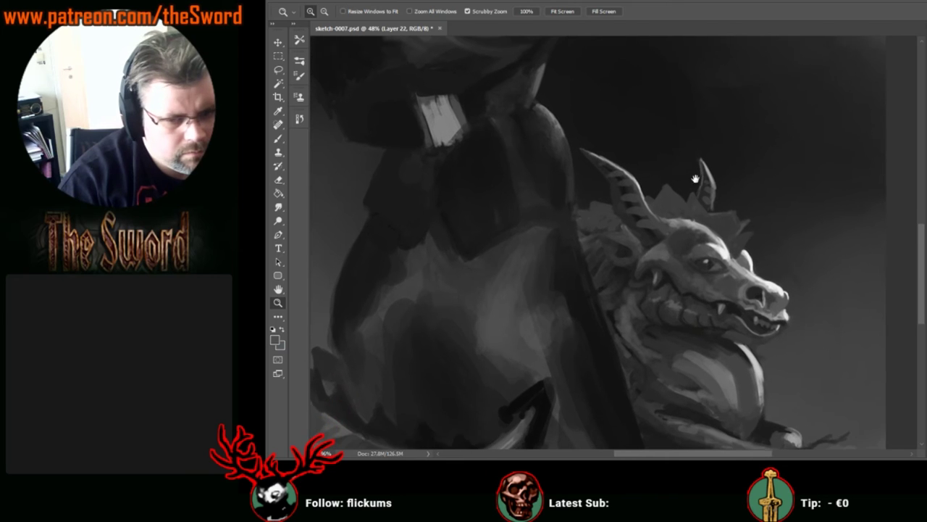
{"action": "key", "text": "b"}
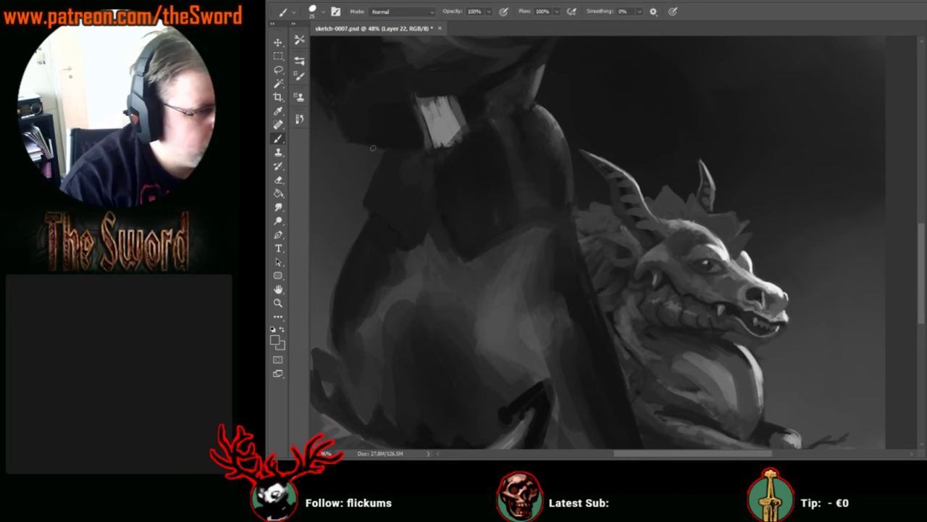
{"action": "key", "text": "d"}
{"action": "key", "text": "bracketleft"}
{"action": "key", "text": "bracketleft"}
{"action": "key", "text": "bracketleft"}
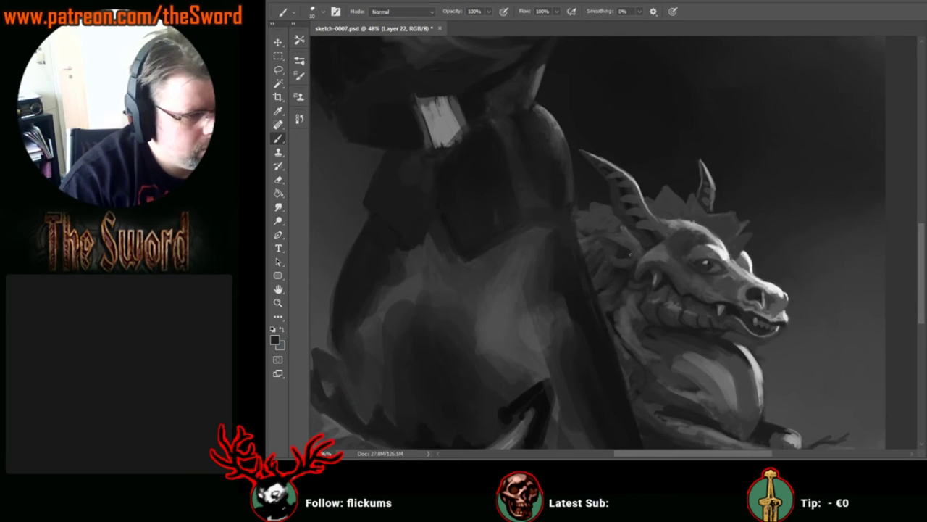
{"action": "left_click", "coordinate": [608, 233], "text": "alt"}
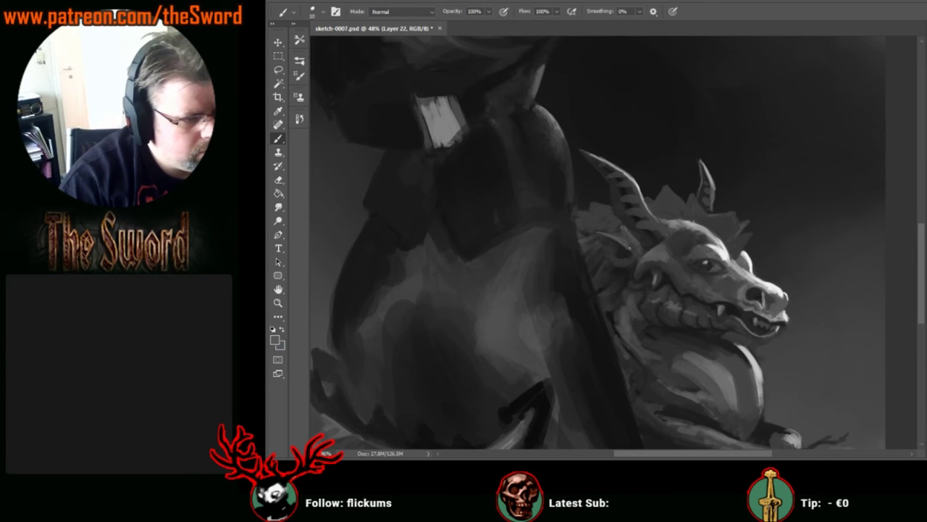
{"action": "left_click", "coordinate": [621, 226], "text": "alt"}
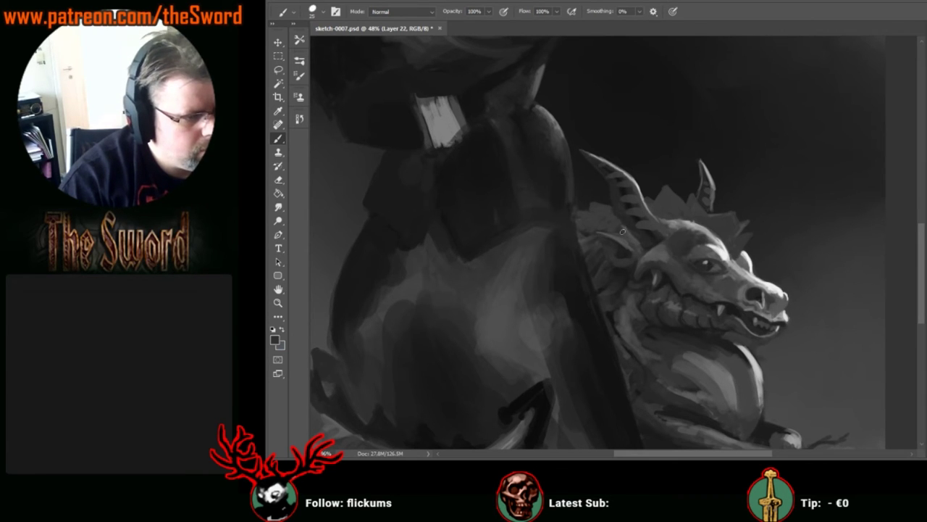
- Clean up the mane behind the dragon's ear and the adjoining cloak edge with dark greys at brush sizes 25 to 40
{"action": "key", "text": "bracketright"}
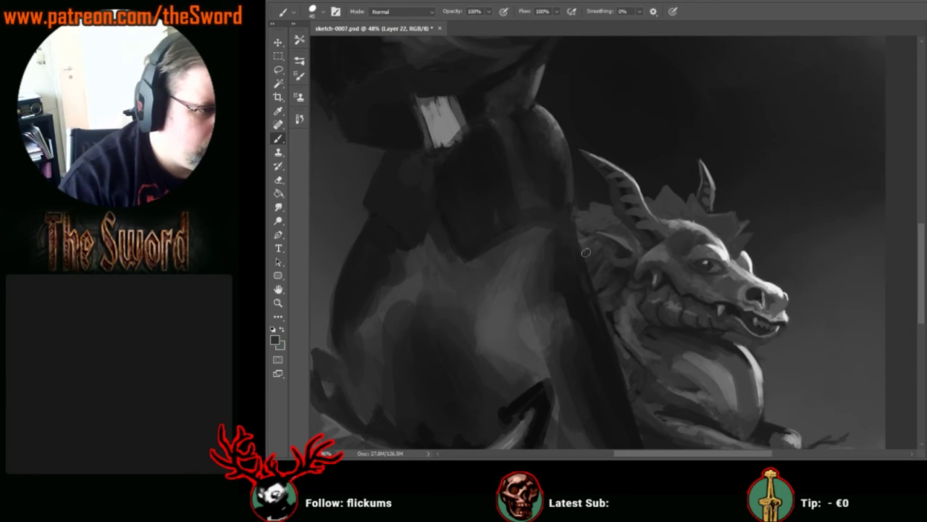
{"action": "key", "text": "bracketleft"}
{"action": "key", "text": "bracketleft"}
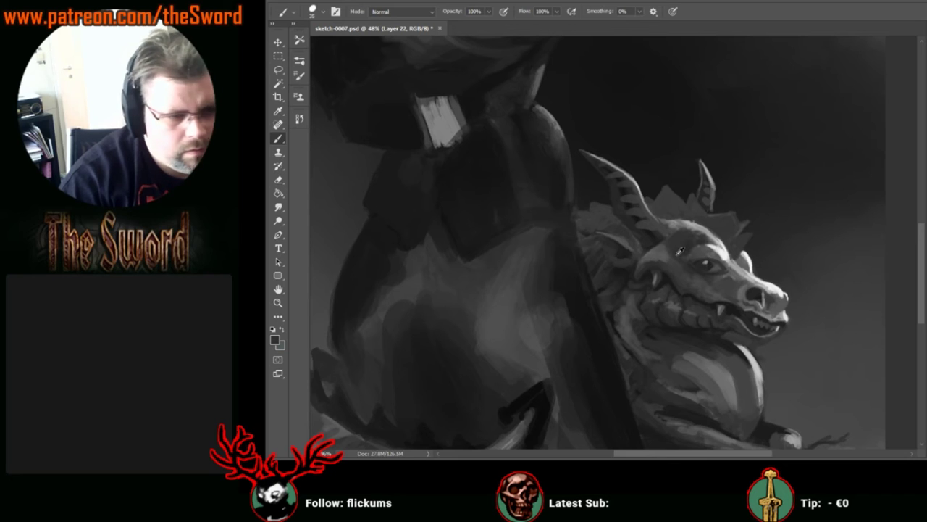
{"action": "key", "text": "bracketright"}
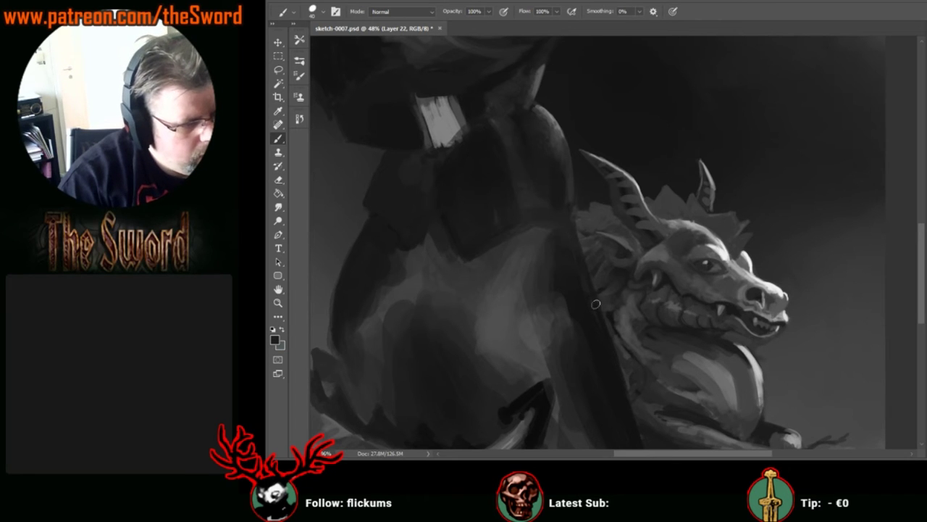
{"action": "key", "text": "bracketleft"}
{"action": "key", "text": "bracketleft"}
{"action": "key", "text": "bracketleft"}
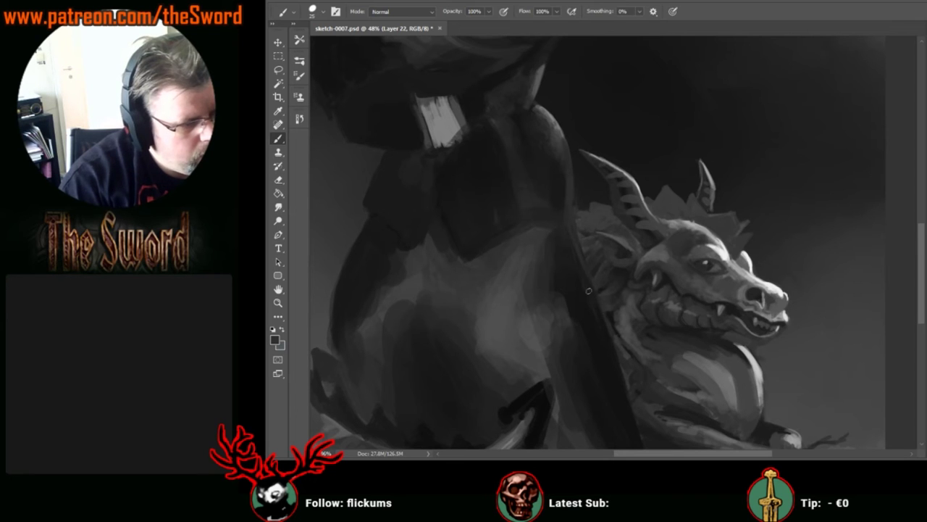
- Paint a thin light rim at brush size 15 down the cloak's edge beside the dragon to the hem
{"action": "left_click_drag", "start_coordinate": [641, 304], "coordinate": [646, 210]}
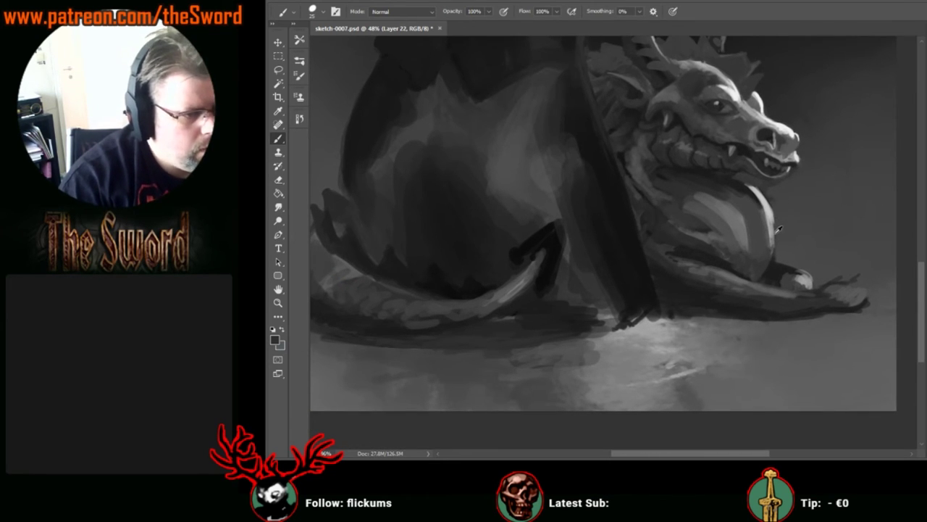
{"action": "left_click_drag", "start_coordinate": [670, 139], "coordinate": [724, 246]}
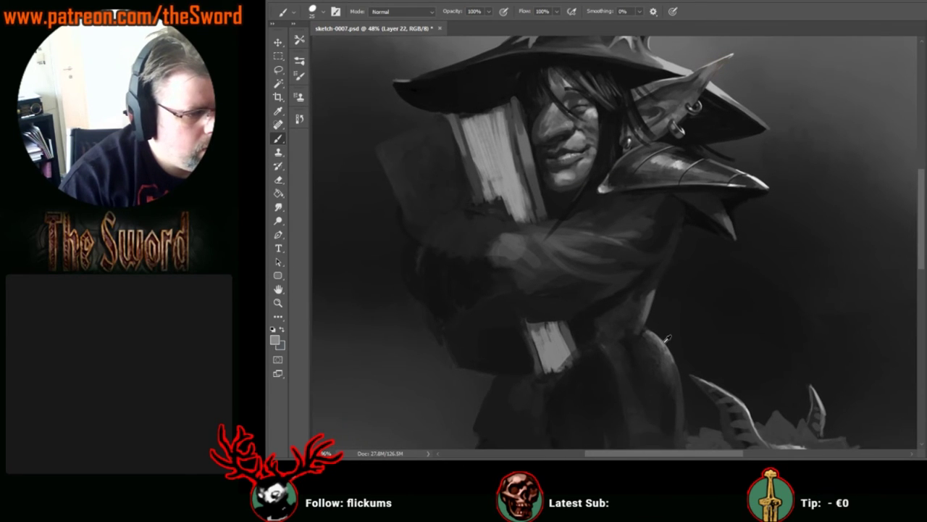
{"action": "scroll", "coordinate": [699, 306], "scroll_direction": "down", "scroll_amount": 5}
{"action": "scroll", "coordinate": [706, 203], "scroll_direction": "down", "scroll_amount": 3}
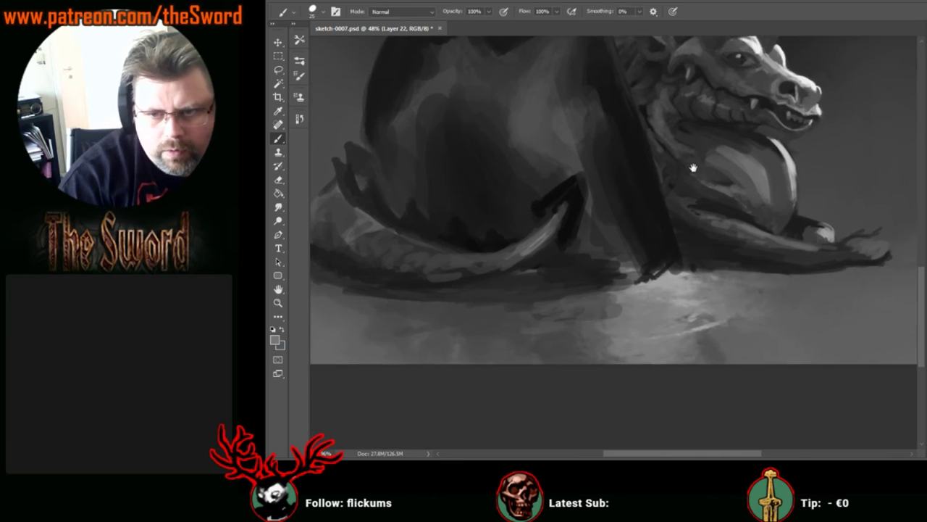
{"action": "key", "text": "bracketleft"}
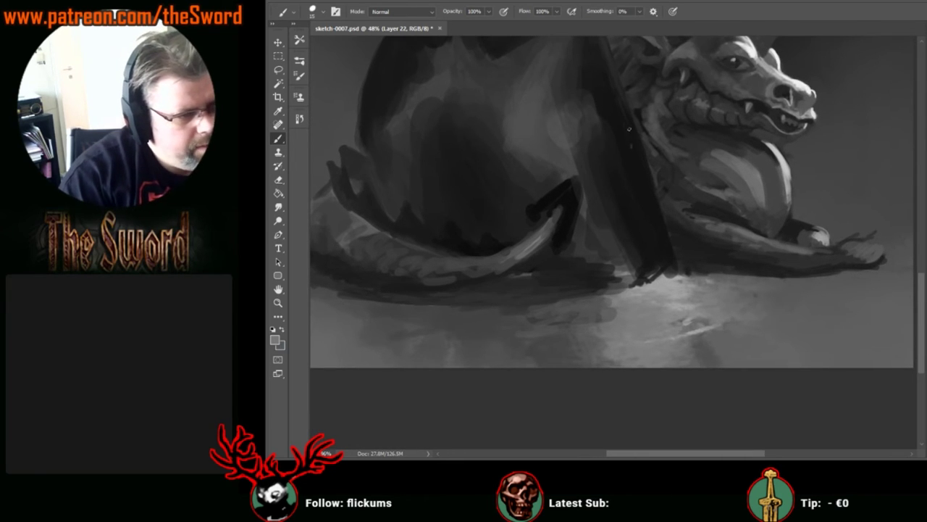
{"action": "left_click_drag", "start_coordinate": [628, 107], "coordinate": [681, 270]}
{"action": "left_click_drag", "start_coordinate": [652, 170], "coordinate": [686, 272]}
{"action": "left_click_drag", "start_coordinate": [633, 138], "coordinate": [657, 203]}
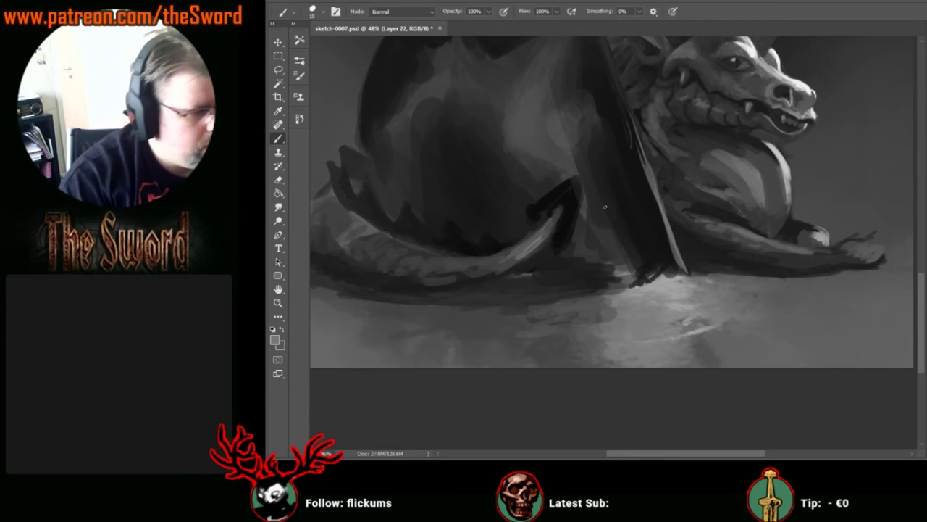
- Add a new layer directly above the Background for painting behind the figures
{"action": "left_click", "coordinate": [277, 303]}
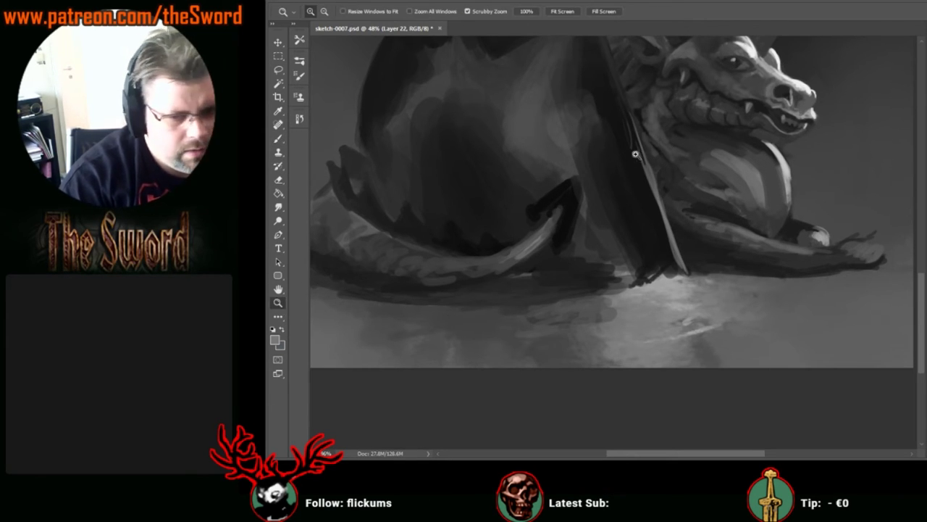
{"action": "left_click_drag", "start_coordinate": [636, 152], "coordinate": [609, 166]}
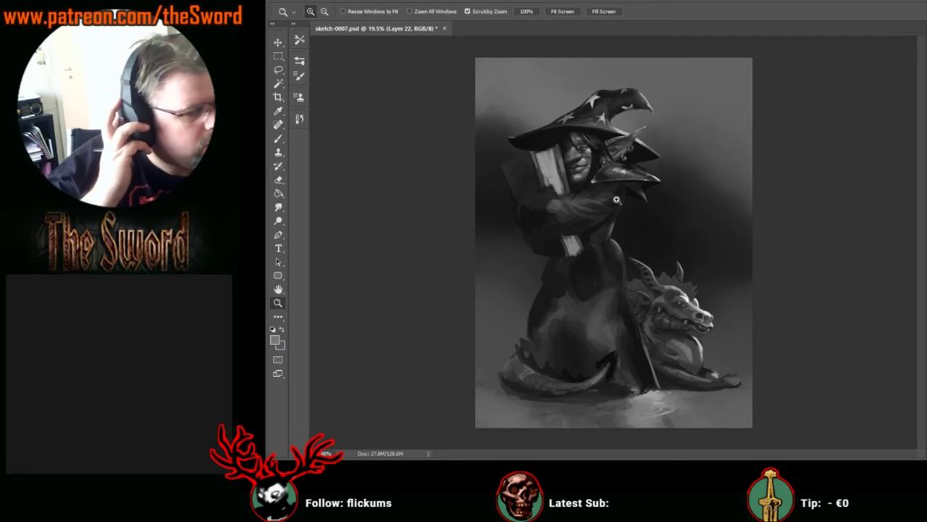
{"action": "key", "text": "alt+comma"}
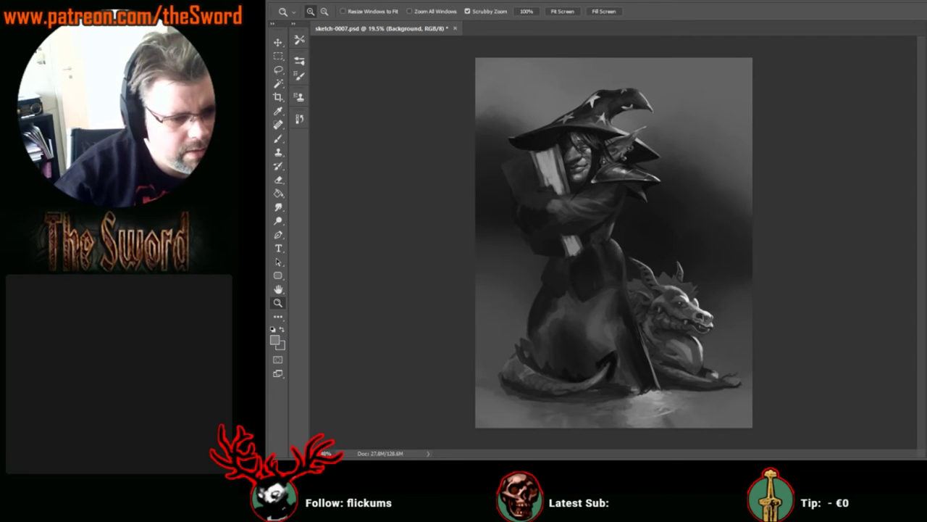
{"action": "key", "text": "alt+bracketright"}
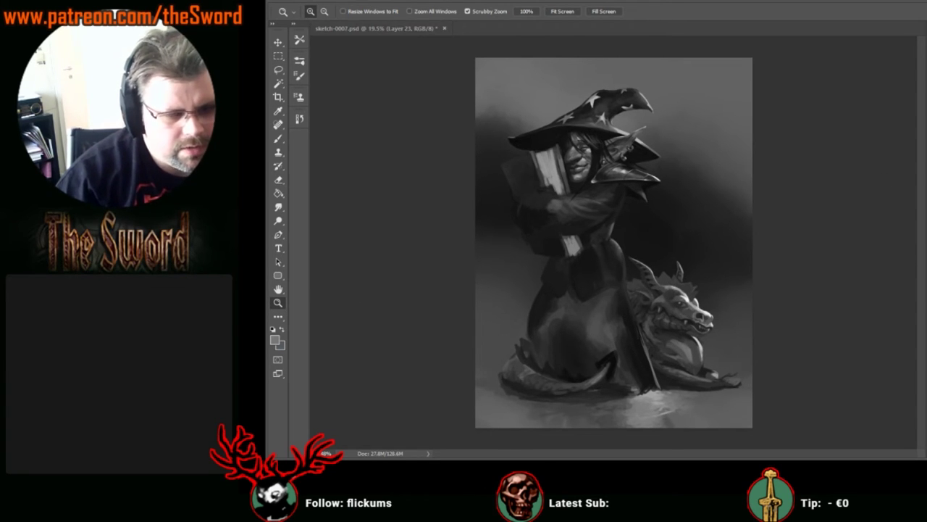
- Start a wing shape rising behind the dragon's head with a dark purple colour at brush size 70
{"action": "left_click", "coordinate": [278, 138]}
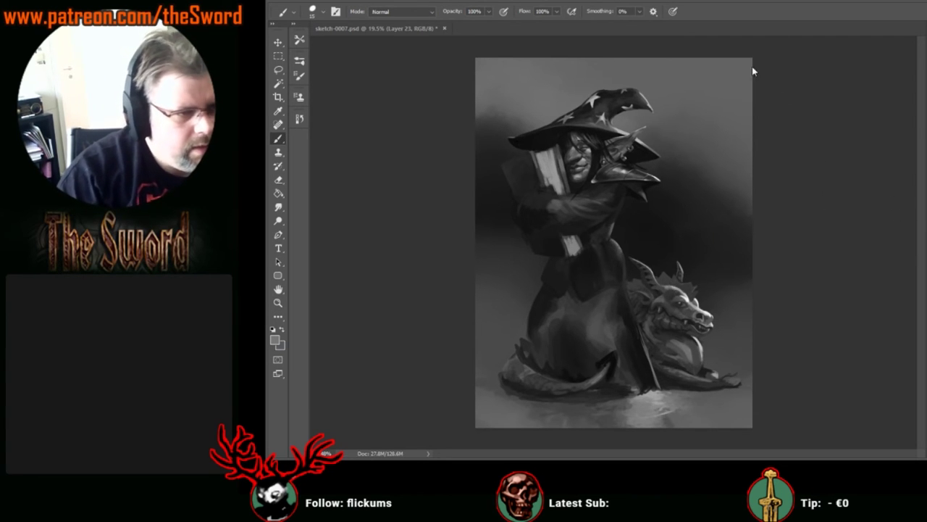
{"action": "left_click", "coordinate": [654, 27]}
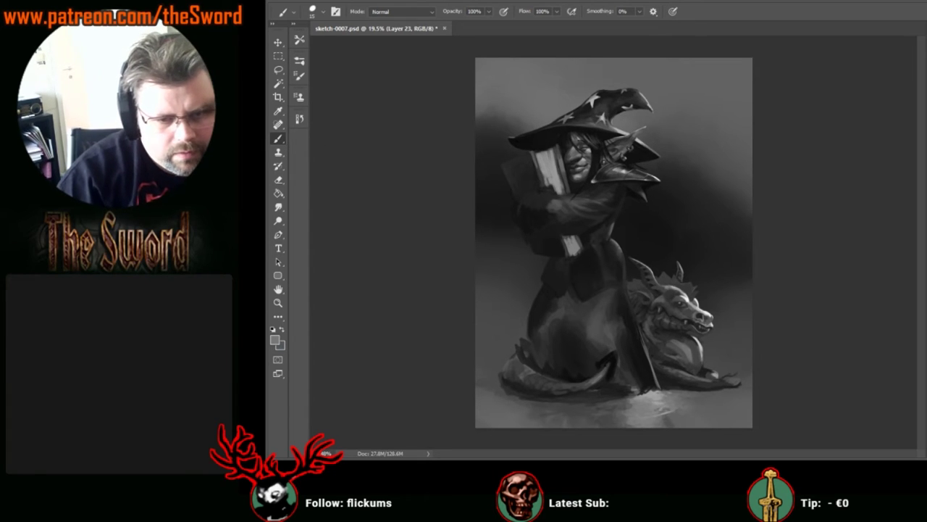
{"action": "left_click", "coordinate": [674, 247]}
{"action": "key", "text": "]"}
{"action": "key", "text": "]"}
{"action": "key", "text": "]"}
{"action": "key", "text": "]"}
{"action": "key", "text": "]"}
{"action": "key", "text": "]"}
{"action": "key", "text": "]"}
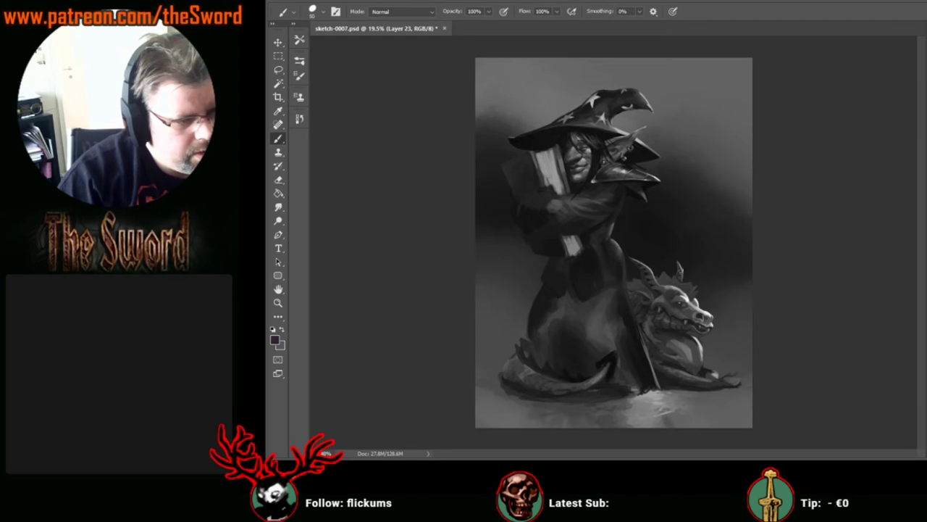
{"action": "key", "text": "bracketright"}
{"action": "key", "text": "bracketright"}
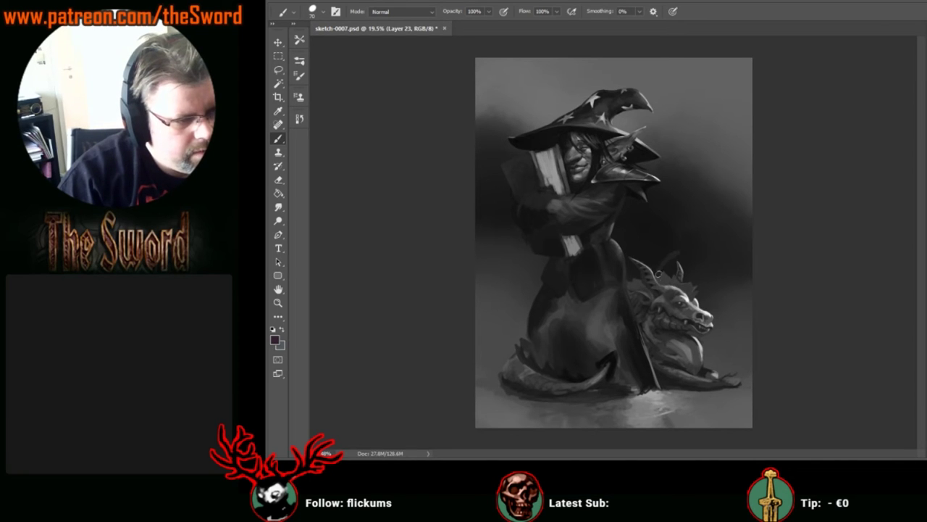
{"action": "mouse_move", "coordinate": [658, 274]}
{"action": "left_mouse_down"}
{"action": "mouse_move", "coordinate": [669, 257]}
{"action": "mouse_move", "coordinate": [662, 273]}
{"action": "left_mouse_up"}
- Paint a spiked joint at the tip of the dark purple wing arm above the dragon's horns at brush size 30
{"action": "key", "text": "bracketleft"}
{"action": "key", "text": "bracketleft"}
{"action": "key", "text": "bracketleft"}
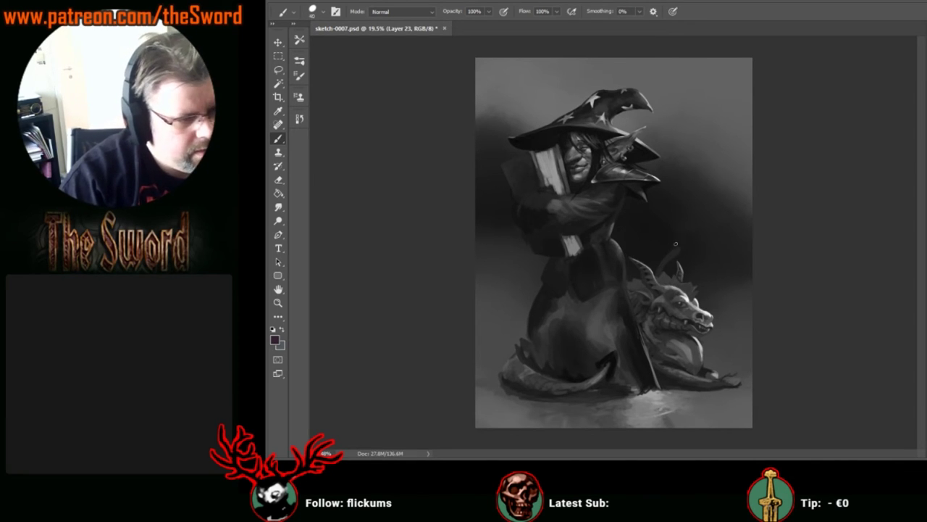
{"action": "key", "text": "bracketleft"}
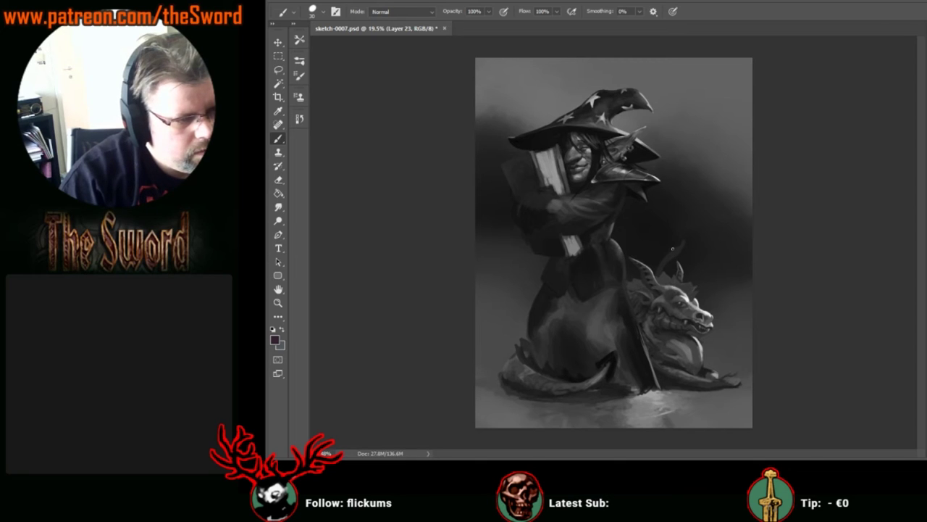
{"action": "left_click_drag", "start_coordinate": [672, 249], "coordinate": [664, 263]}
{"action": "key", "text": "bracketright"}
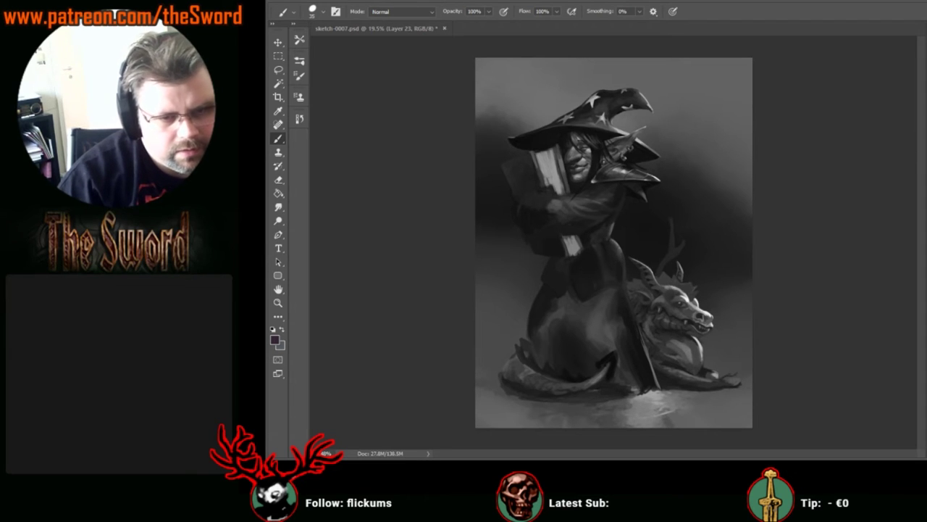
- Paint thin wing bones fanning from the joint toward the witch's back and thicken the joint, using brush sizes 35 to 60
{"action": "left_click", "coordinate": [666, 237]}
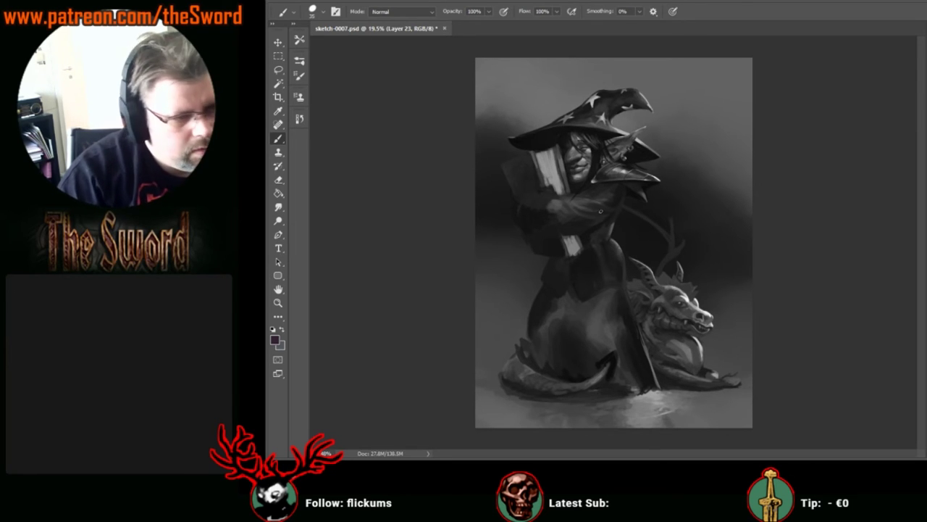
{"action": "key", "text": "bracketright"}
{"action": "key", "text": "bracketright"}
{"action": "key", "text": "bracketright"}
{"action": "key", "text": "bracketright"}
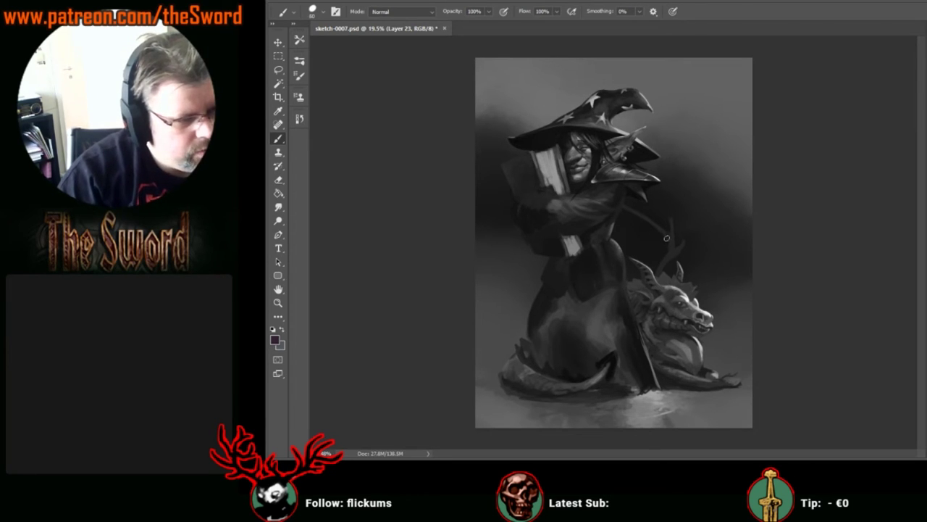
{"action": "mouse_move", "coordinate": [667, 239]}
{"action": "left_mouse_down"}
{"action": "mouse_move", "coordinate": [667, 251]}
{"action": "mouse_move", "coordinate": [668, 240]}
{"action": "left_mouse_up"}
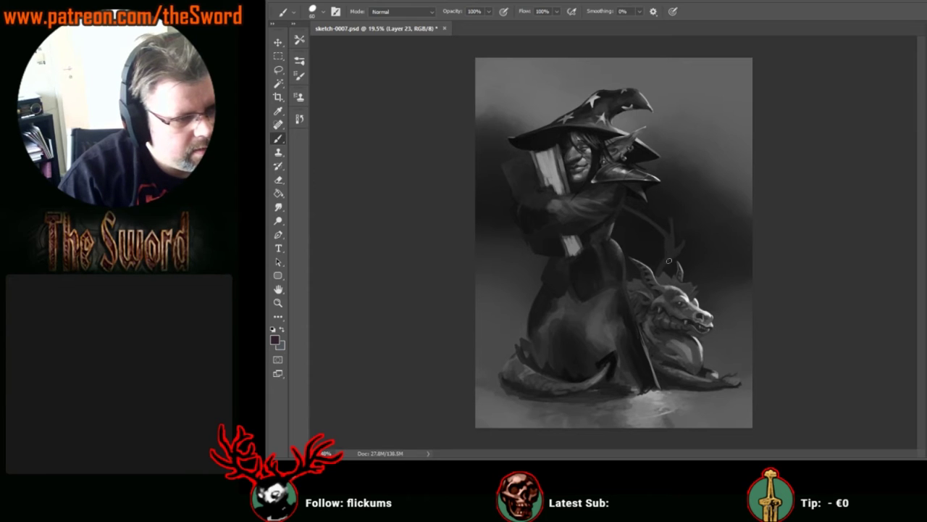
{"action": "key", "text": "bracketleft"}
{"action": "key", "text": "bracketleft"}
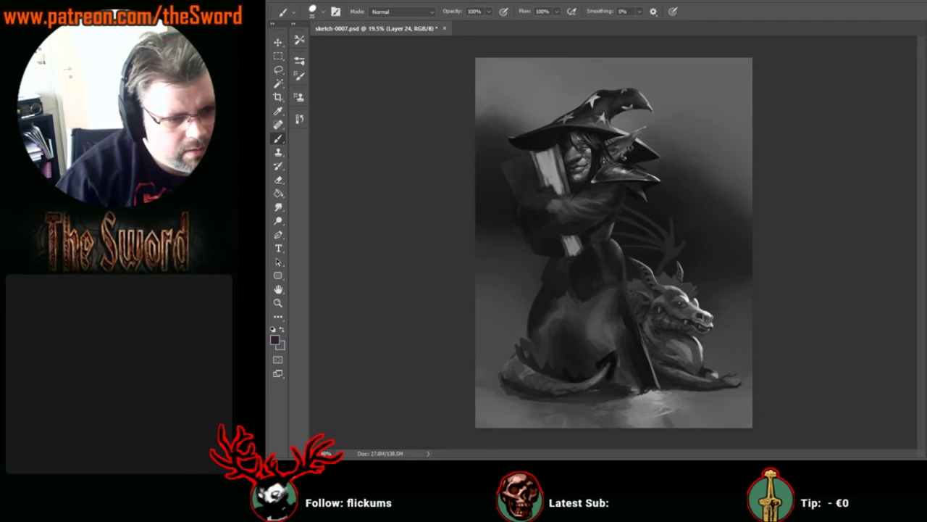
- Add a new layer and fill the wing membrane between the bones with light, then darker purple tones at brush size 250
{"action": "key", "text": "ctrl+shift+alt+n"}
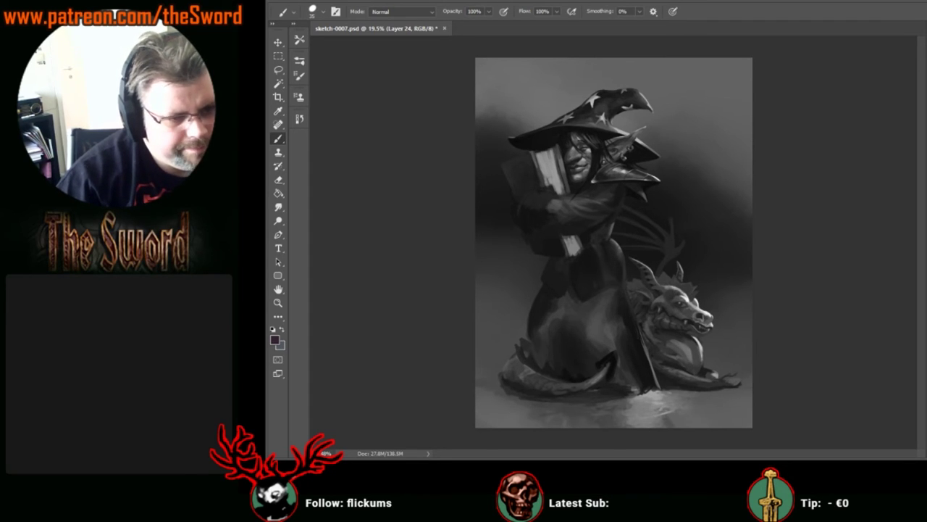
{"action": "key", "text": "x"}
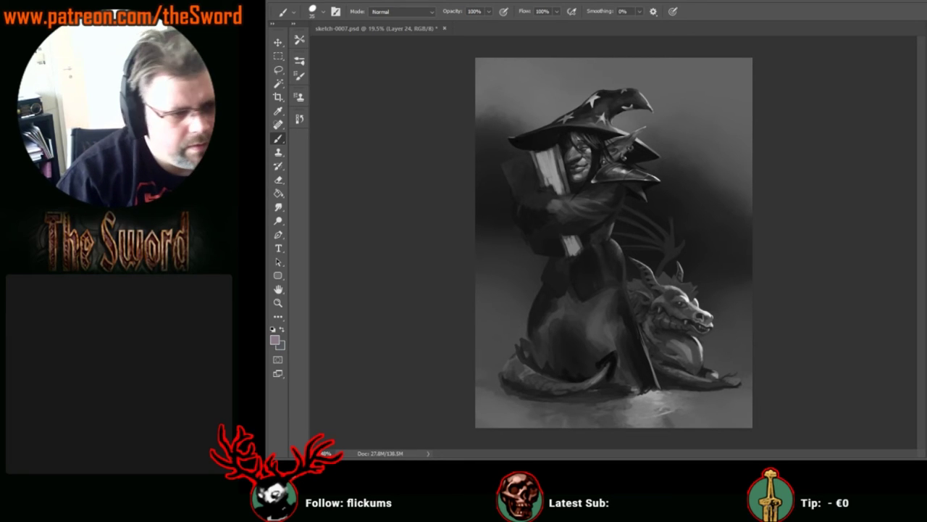
{"action": "key", "text": "bracketright"}
{"action": "key", "text": "bracketright"}
{"action": "key", "text": "bracketright"}
{"action": "key", "text": "bracketright"}
{"action": "key", "text": "bracketright"}
{"action": "key", "text": "bracketright"}
{"action": "key", "text": "bracketright"}
{"action": "key", "text": "bracketright"}
{"action": "key", "text": "bracketright"}
{"action": "key", "text": "bracketright"}
{"action": "key", "text": "bracketright"}
{"action": "key", "text": "bracketright"}
{"action": "key", "text": "bracketright"}
{"action": "key", "text": "bracketright"}
{"action": "mouse_move", "coordinate": [659, 256]}
{"action": "left_mouse_down"}
{"action": "mouse_move", "coordinate": [633, 271]}
{"action": "mouse_move", "coordinate": [626, 262]}
{"action": "mouse_move", "coordinate": [655, 248]}
{"action": "mouse_move", "coordinate": [638, 231]}
{"action": "mouse_move", "coordinate": [624, 242]}
{"action": "mouse_move", "coordinate": [638, 228]}
{"action": "mouse_move", "coordinate": [630, 223]}
{"action": "mouse_move", "coordinate": [657, 241]}
{"action": "mouse_move", "coordinate": [623, 224]}
{"action": "mouse_move", "coordinate": [652, 267]}
{"action": "left_mouse_up"}
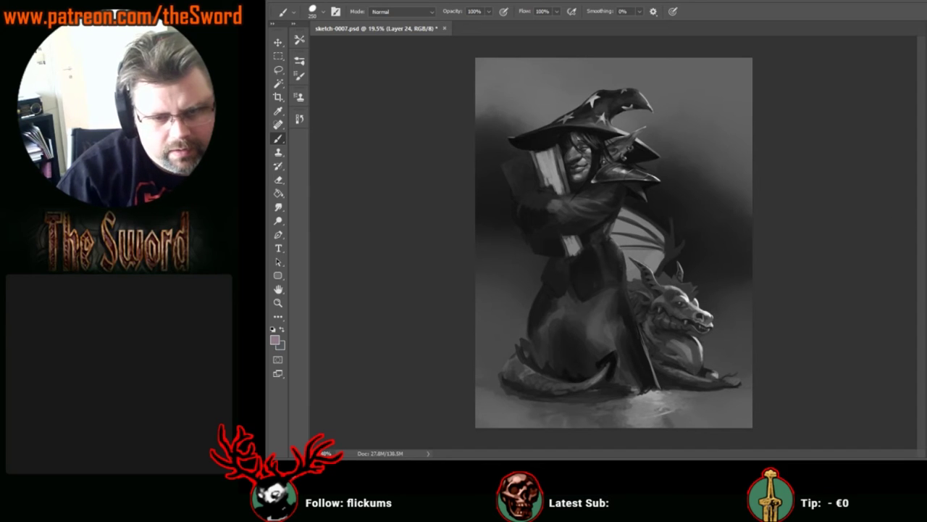
{"action": "key", "text": "ctrl+s"}
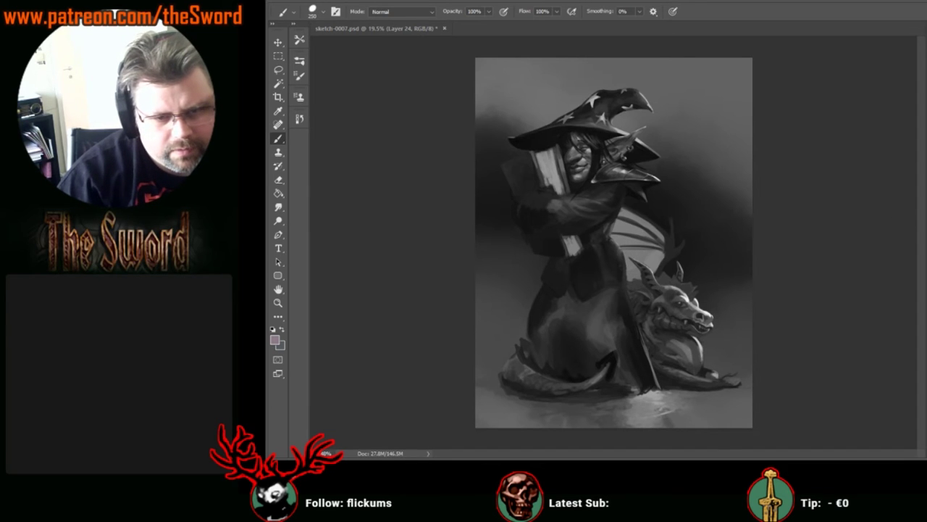
{"action": "mouse_move", "coordinate": [640, 255]}
{"action": "left_mouse_down"}
{"action": "mouse_move", "coordinate": [640, 272]}
{"action": "mouse_move", "coordinate": [630, 246]}
{"action": "mouse_move", "coordinate": [648, 257]}
{"action": "mouse_move", "coordinate": [656, 239]}
{"action": "mouse_move", "coordinate": [622, 216]}
{"action": "left_mouse_up"}
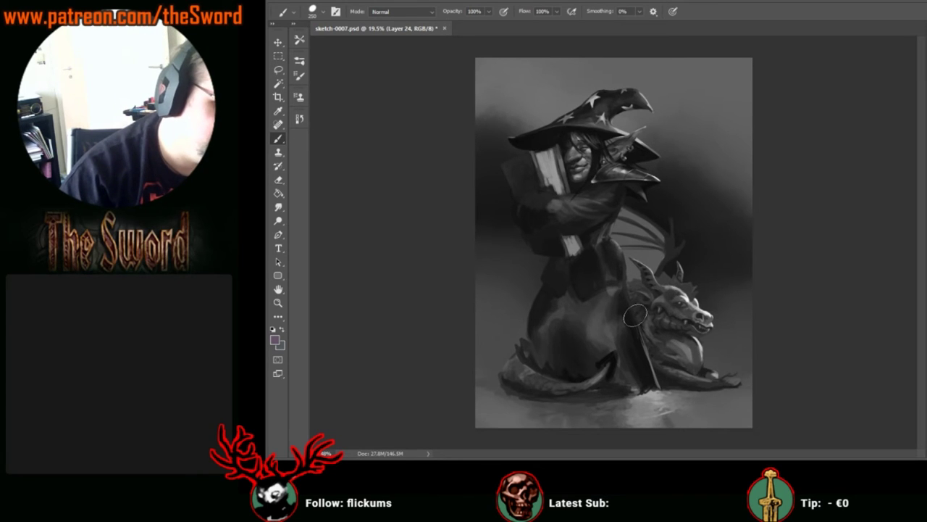
- Delete both wing layers, the membrane and the bones, from behind the dragon
{"action": "key", "text": "Delete"}
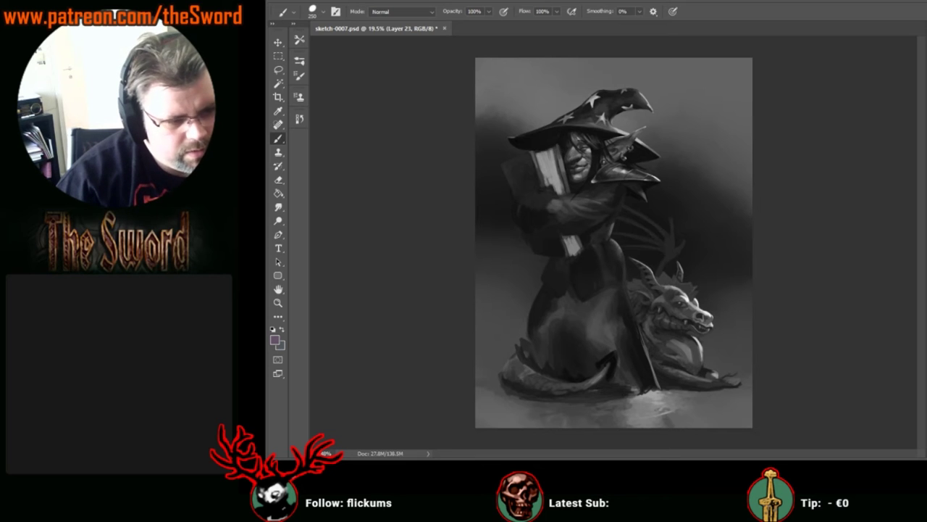
{"action": "key", "text": "Delete"}
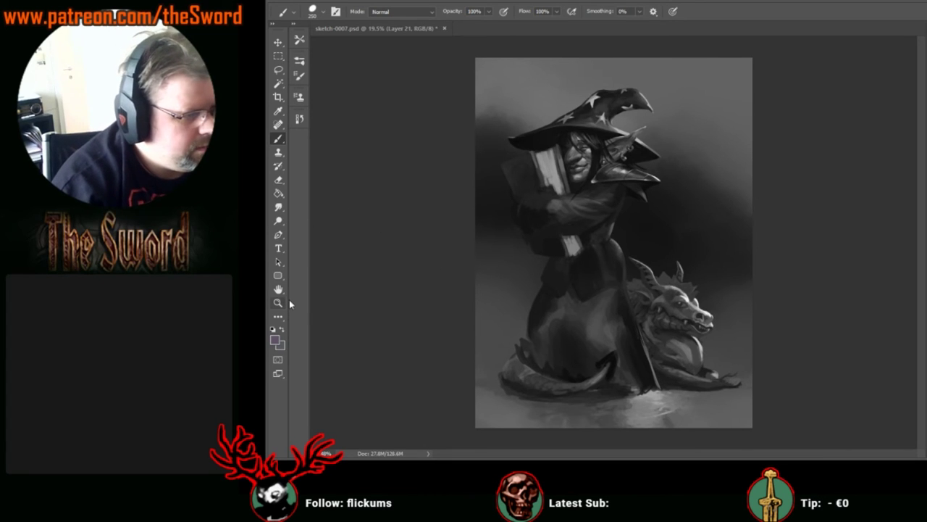
- Make Layer 22 active and set up the Brush tool for close work on the dragon's head
{"action": "key", "text": "z"}
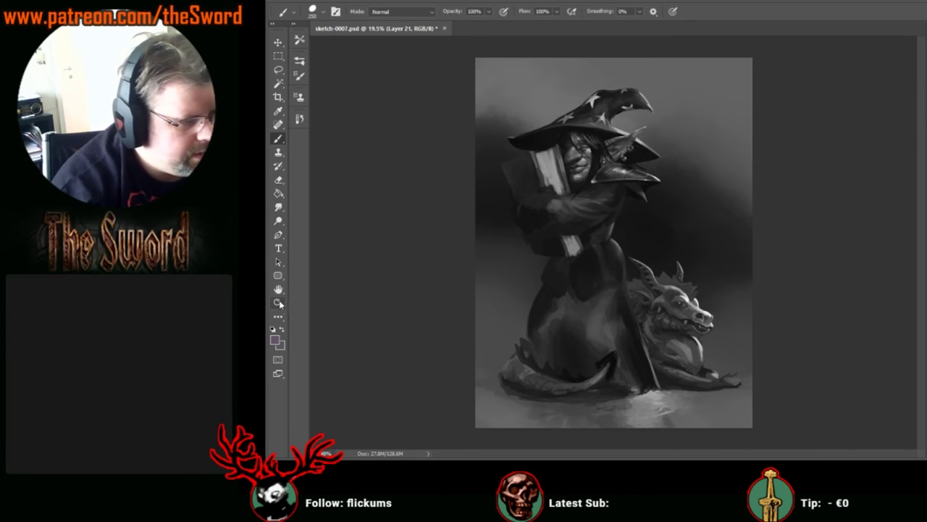
{"action": "left_click_drag", "start_coordinate": [683, 310], "coordinate": [736, 319]}
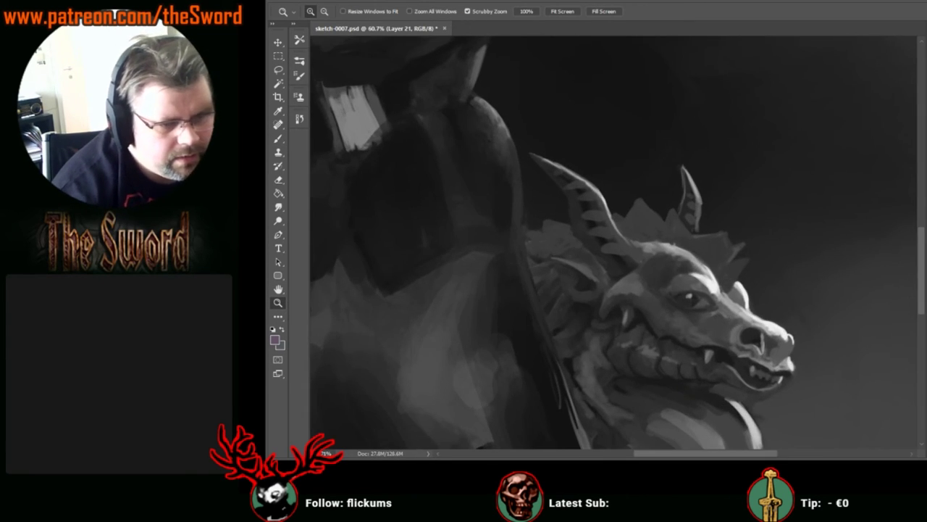
{"action": "key", "text": "Delete"}
{"action": "key", "text": "ctrl+shift+z"}
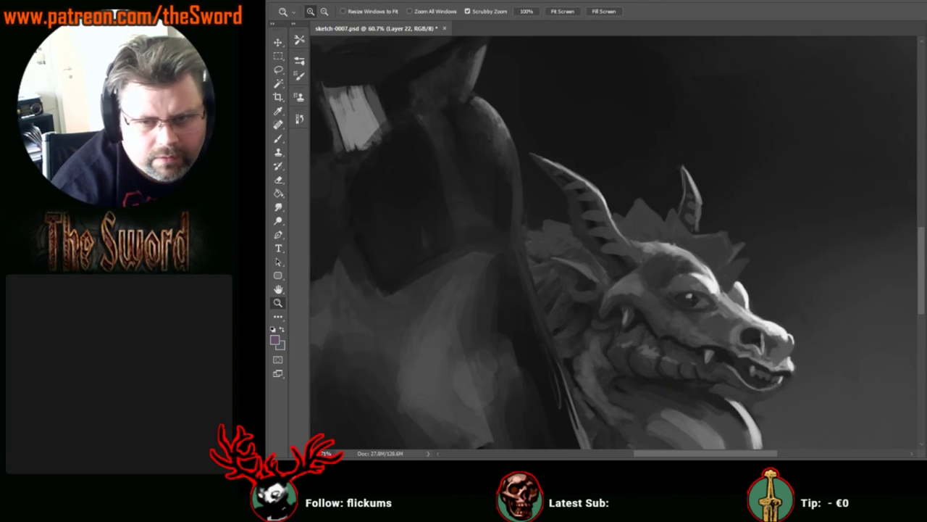
{"action": "key", "text": "ctrl+Tab"}
{"action": "key", "text": "ctrl+Tab"}
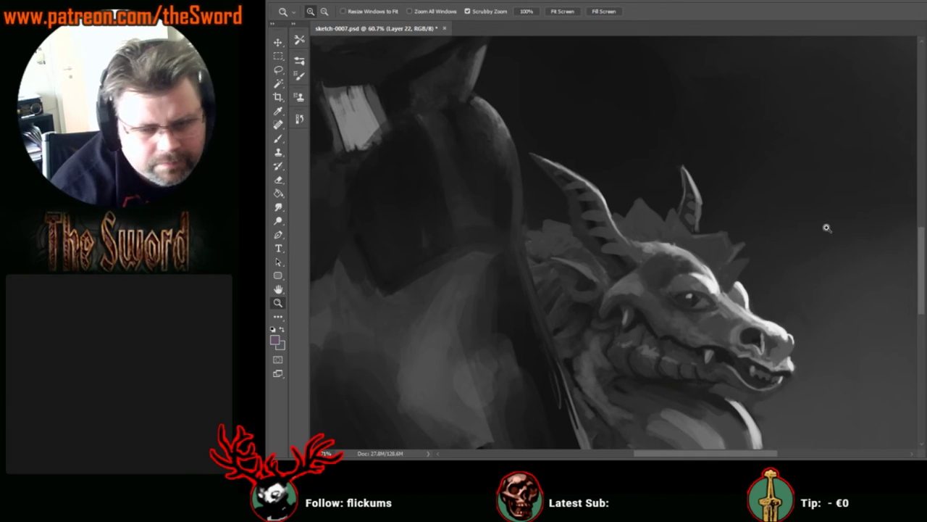
{"action": "left_click", "coordinate": [281, 141]}
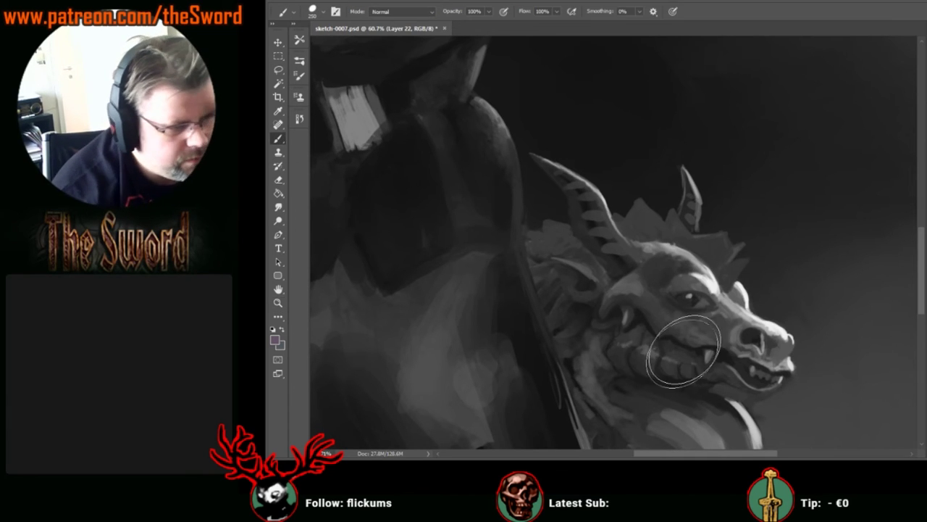
- Start a tusk on the dragon's cheek with sampled dark and lighter greys at brush sizes 20 and 10
{"action": "left_click", "coordinate": [662, 342], "text": "alt"}
{"action": "key", "text": "bracketleft"}
{"action": "key", "text": "bracketleft"}
{"action": "key", "text": "bracketleft"}
{"action": "key", "text": "bracketleft"}
{"action": "key", "text": "bracketleft"}
{"action": "key", "text": "bracketleft"}
{"action": "key", "text": "bracketleft"}
{"action": "key", "text": "bracketleft"}
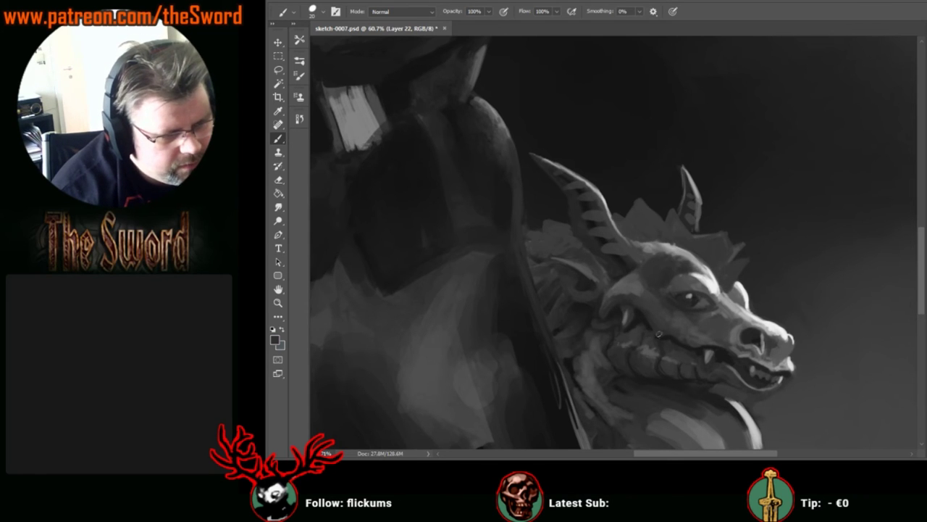
{"action": "left_click", "coordinate": [668, 326], "text": "alt"}
{"action": "key", "text": "bracketleft"}
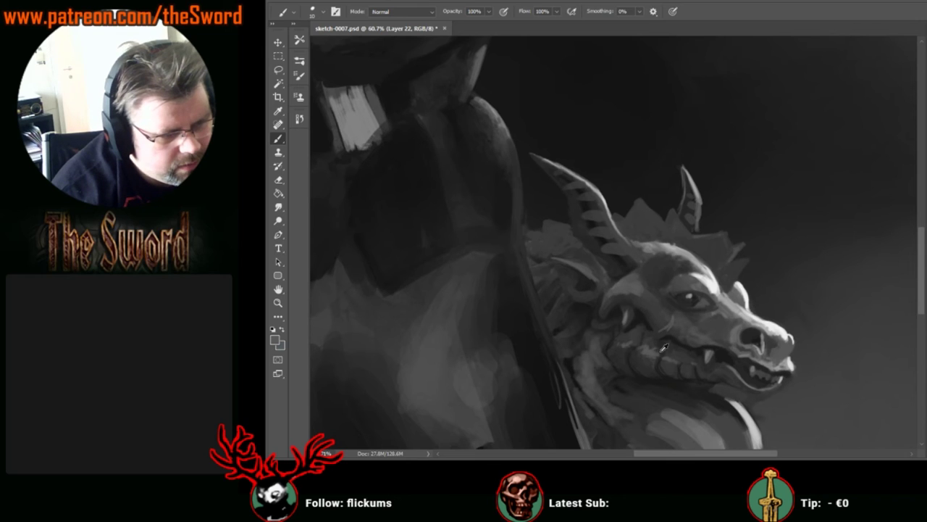
- Darken the cheek around the new tusk with sampled dark greys at brush sizes 25 and 10
{"action": "left_click", "coordinate": [663, 342], "text": "alt"}
{"action": "key", "text": "bracketright"}
{"action": "key", "text": "bracketright"}
{"action": "key", "text": "bracketright"}
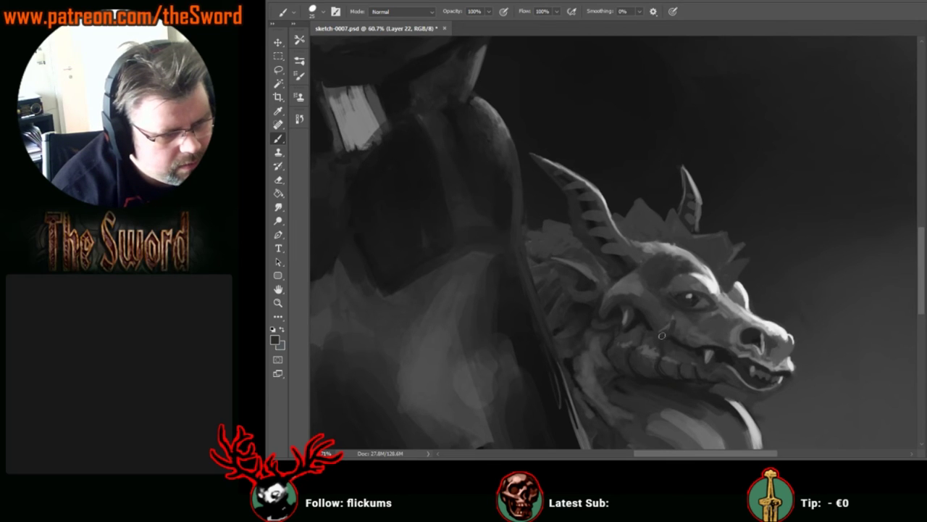
{"action": "left_click", "coordinate": [676, 334], "text": "alt"}
{"action": "key", "text": "bracketleft"}
{"action": "key", "text": "bracketleft"}
{"action": "key", "text": "bracketleft"}
{"action": "key", "text": "bracketleft"}
{"action": "left_click_drag", "start_coordinate": [674, 322], "coordinate": [671, 330]}
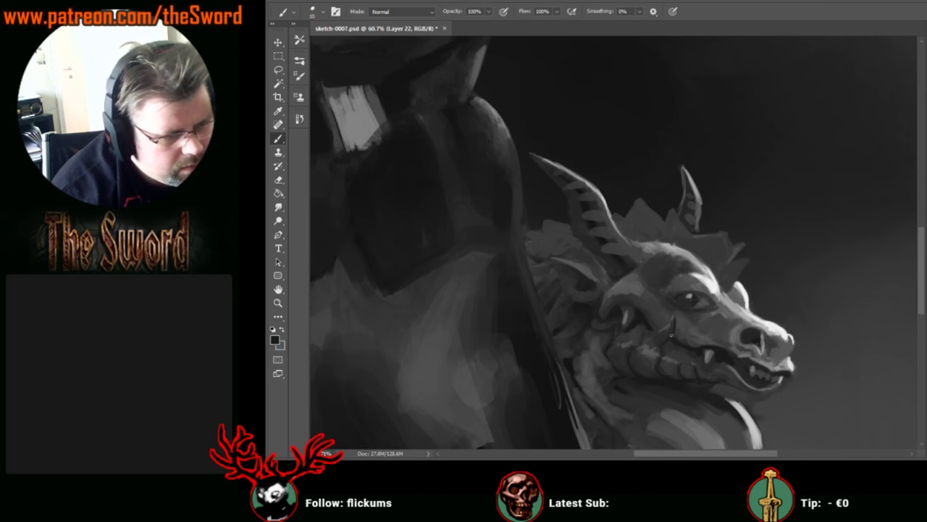
- Darken the mouth corner with a sampled grey at size 30, and paint a small light fang beside the tusk
{"action": "left_click", "coordinate": [694, 342], "text": "alt"}
{"action": "key", "text": "bracketright"}
{"action": "key", "text": "bracketright"}
{"action": "key", "text": "bracketright"}
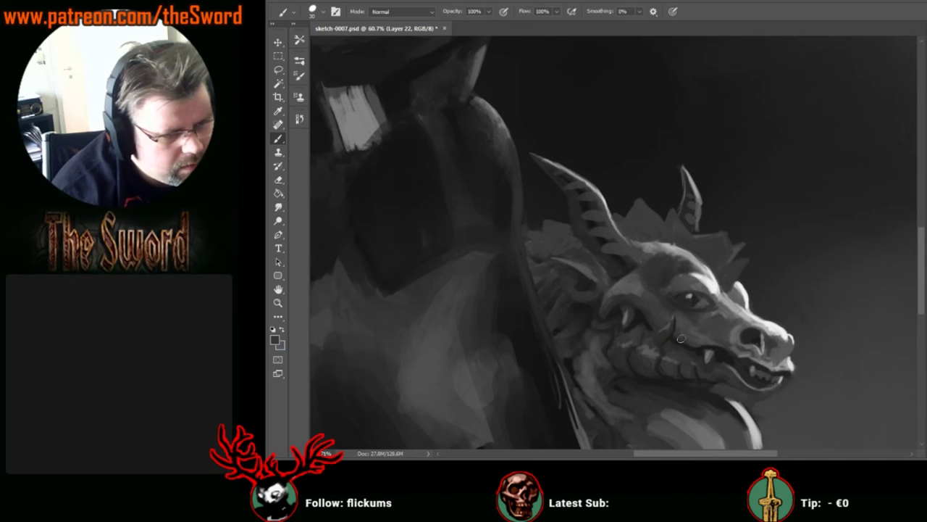
{"action": "left_click", "coordinate": [708, 352], "text": "alt"}
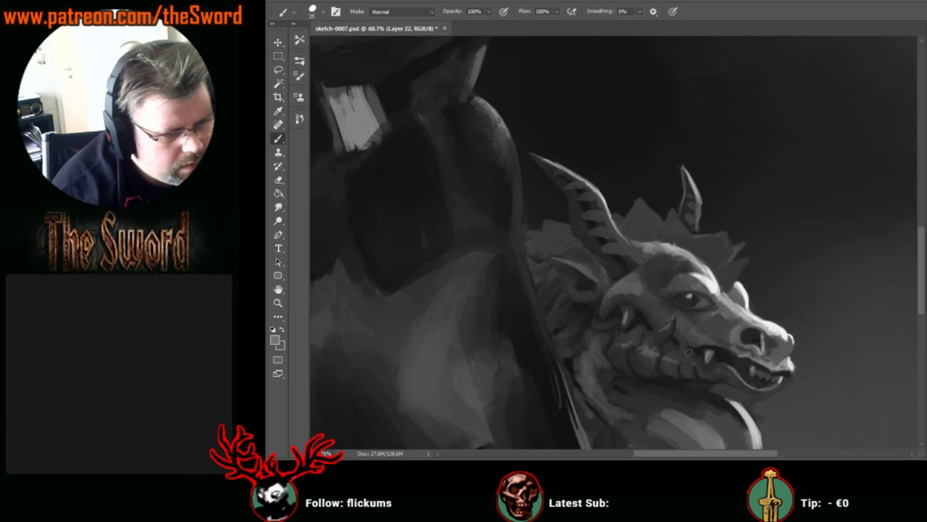
{"action": "key", "text": "bracketleft"}
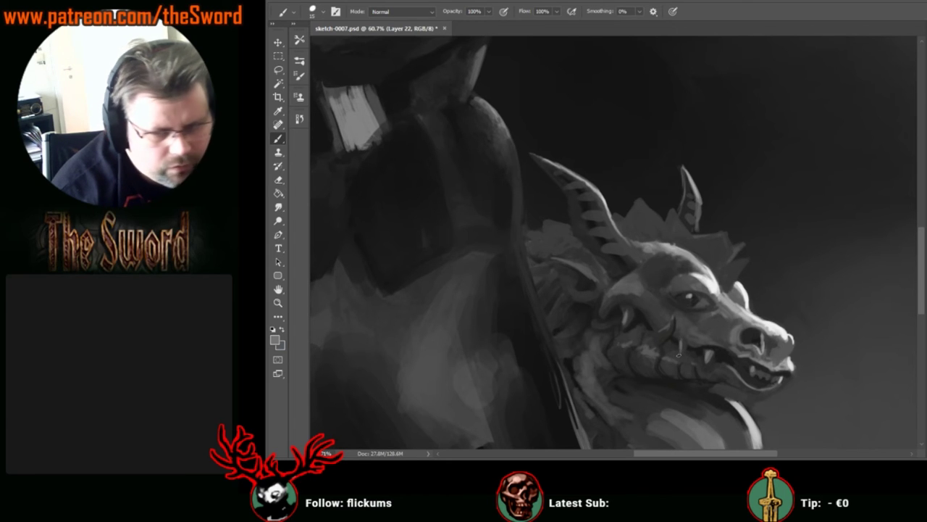
{"action": "key", "text": "bracketright"}
{"action": "left_click_drag", "start_coordinate": [685, 343], "coordinate": [681, 353]}
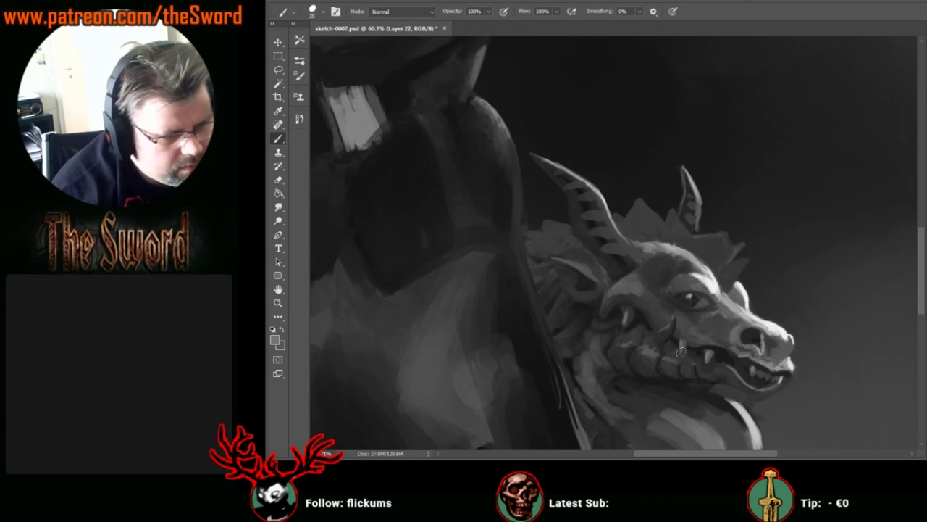
- Sharpen the small fang's outline with sampled near-black and grey using a very fine brush
{"action": "key", "text": "bracketleft"}
{"action": "key", "text": "bracketleft"}
{"action": "left_click", "coordinate": [696, 352], "text": "alt"}
{"action": "key", "text": "bracketleft"}
{"action": "key", "text": "bracketleft"}
{"action": "key", "text": "bracketleft"}
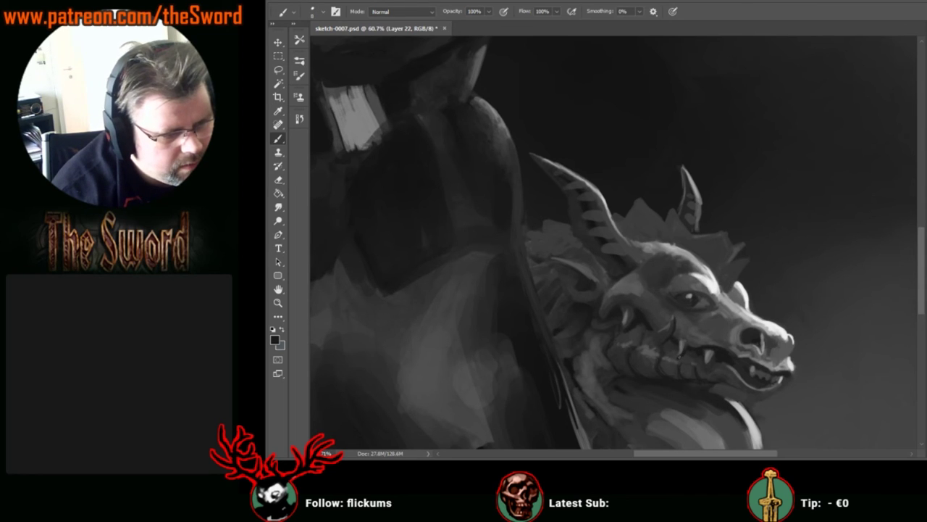
{"action": "left_click", "coordinate": [685, 348], "text": "alt"}
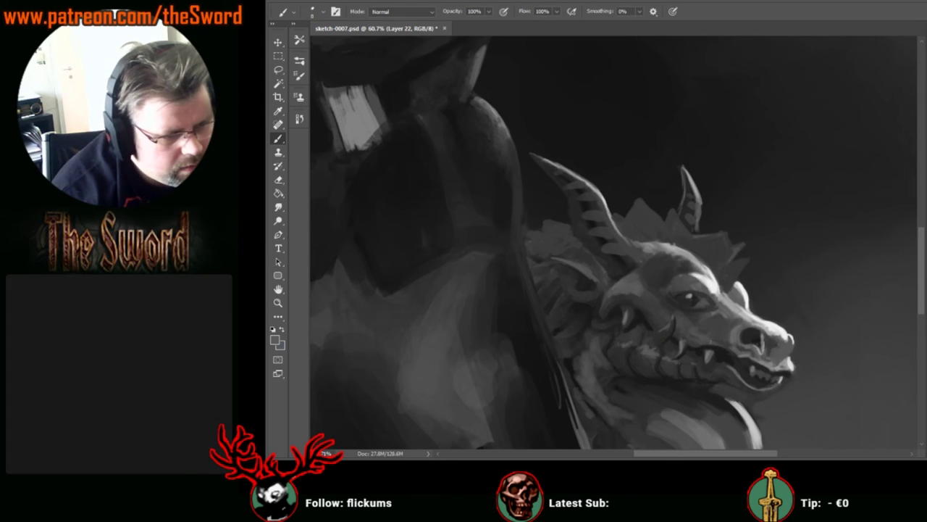
- Blend the cheek around the tusk with a sampled mid grey at sizes 30 and 25, and refine the tusk's curve with a finer brush
{"action": "left_click", "coordinate": [709, 336], "text": "alt"}
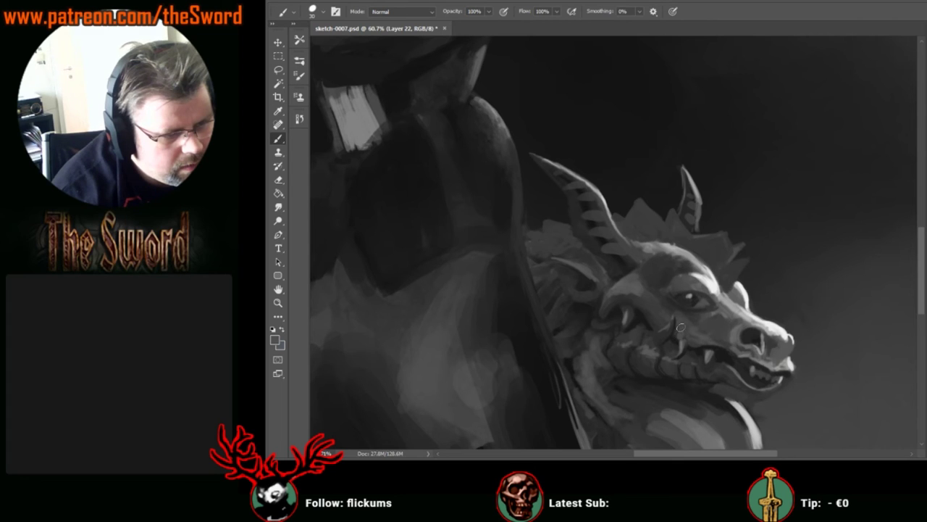
{"action": "key", "text": "["}
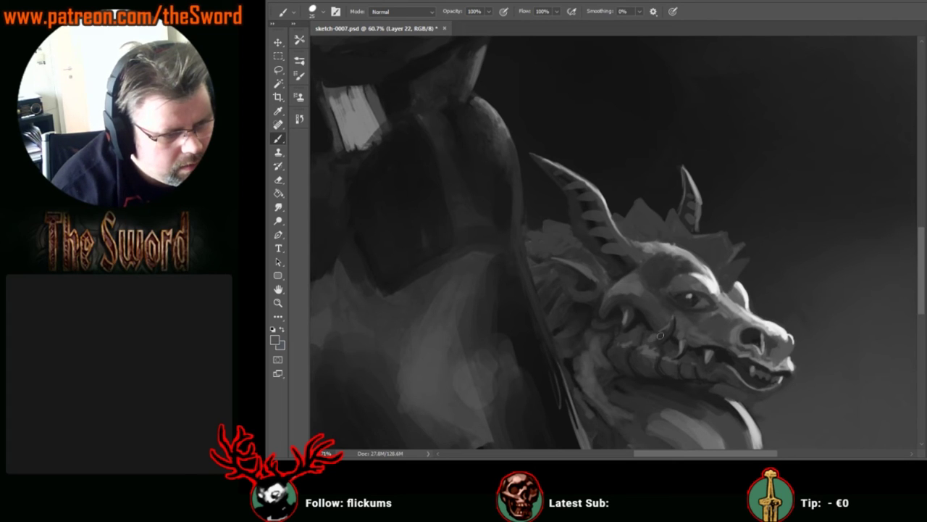
{"action": "key", "text": "bracketleft"}
{"action": "key", "text": "bracketleft"}
{"action": "key", "text": "bracketleft"}
{"action": "key", "text": "bracketleft"}
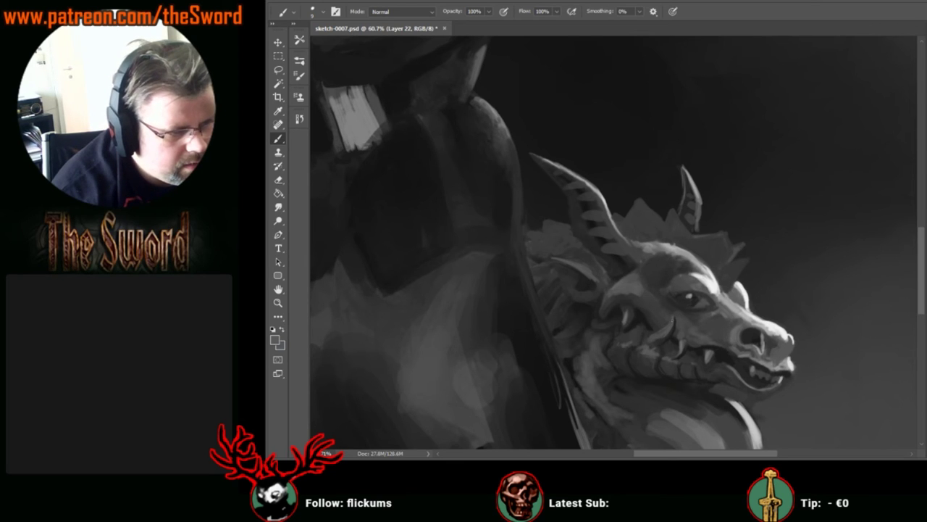
- Darken and blend the cheek around the curved tusk with sampled dark greys, varying the brush between about 15 and 30
{"action": "left_click", "coordinate": [653, 327], "text": "alt"}
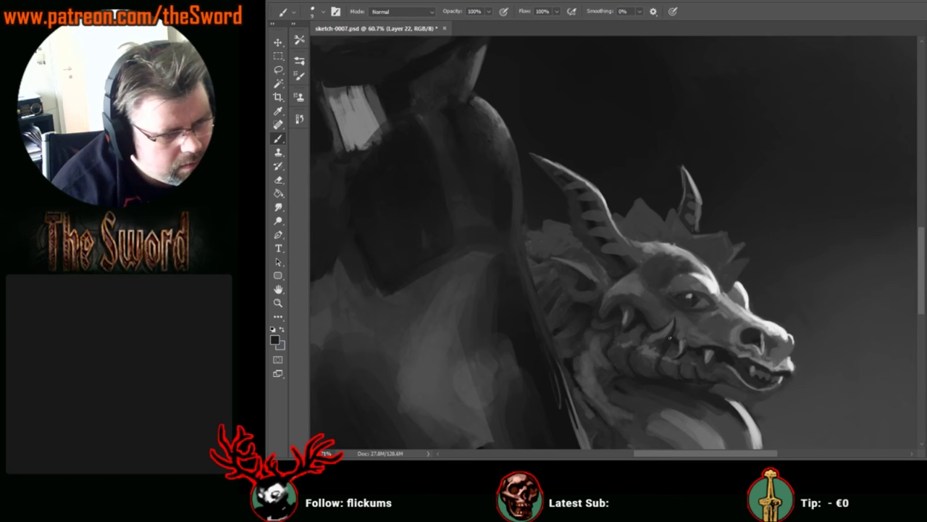
{"action": "key", "text": "bracketright"}
{"action": "key", "text": "bracketright"}
{"action": "key", "text": "bracketright"}
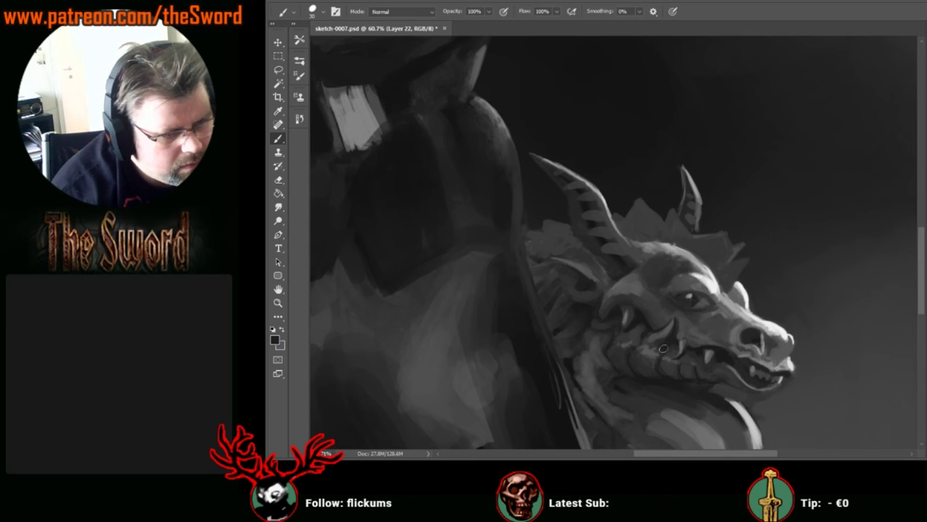
{"action": "key", "text": "bracketleft"}
{"action": "key", "text": "bracketleft"}
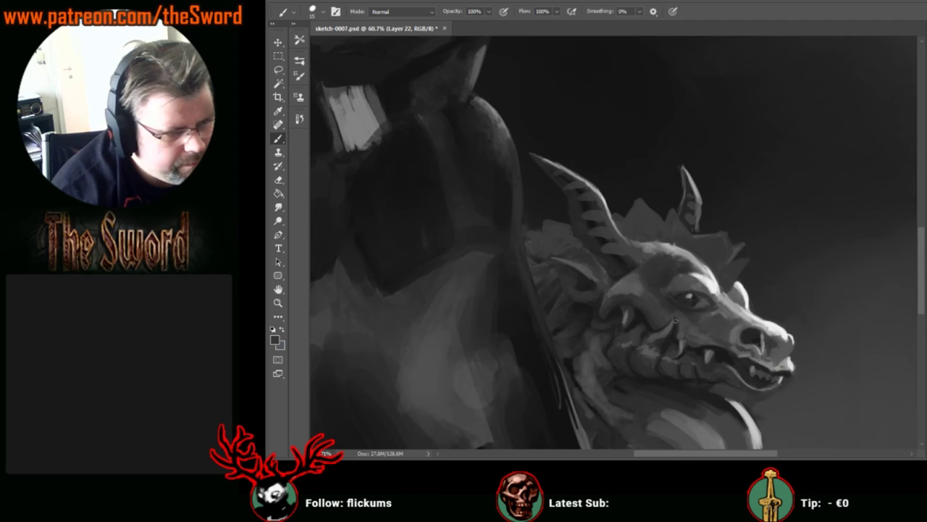
{"action": "key", "text": "bracketright"}
{"action": "key", "text": "bracketright"}
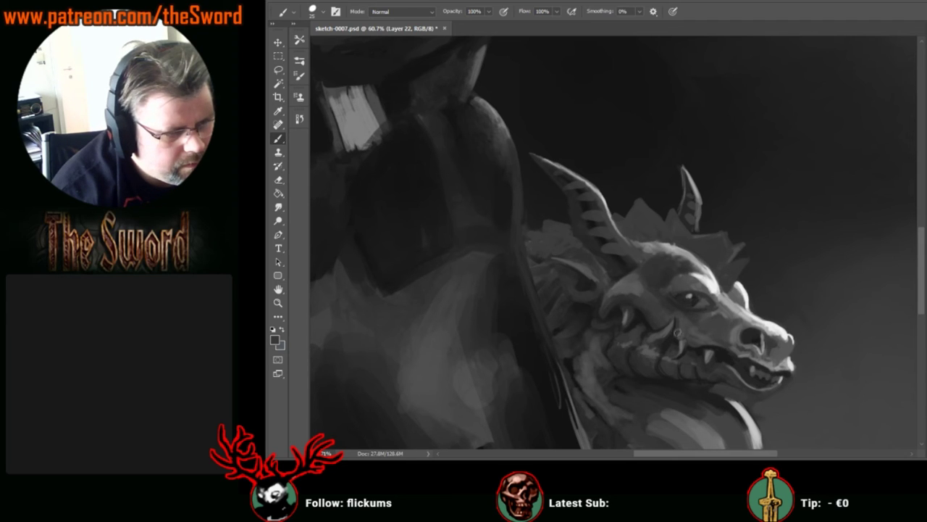
{"action": "key", "text": "bracketleft"}
{"action": "key", "text": "bracketright"}
{"action": "key", "text": "bracketright"}
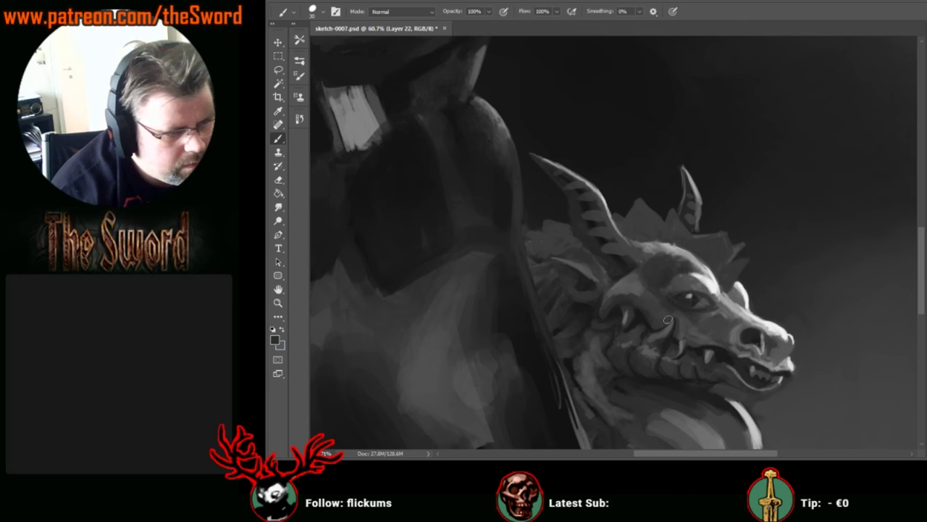
{"action": "key", "text": "bracketleft"}
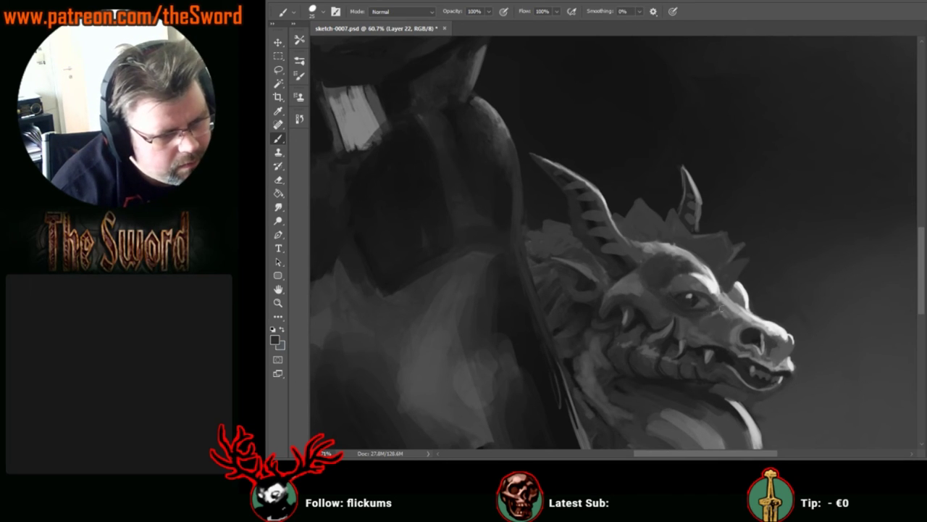
- Smooth the snout below the eye with a sampled mid grey at brush sizes 45 and 30, and refine it at 15
{"action": "left_click", "coordinate": [718, 312], "text": "alt"}
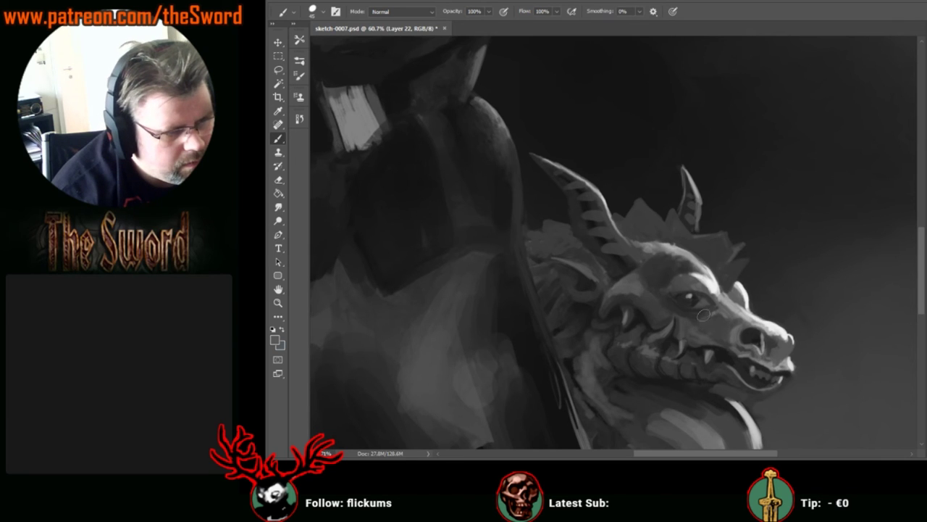
{"action": "key", "text": "bracketleft"}
{"action": "key", "text": "bracketleft"}
{"action": "key", "text": "bracketleft"}
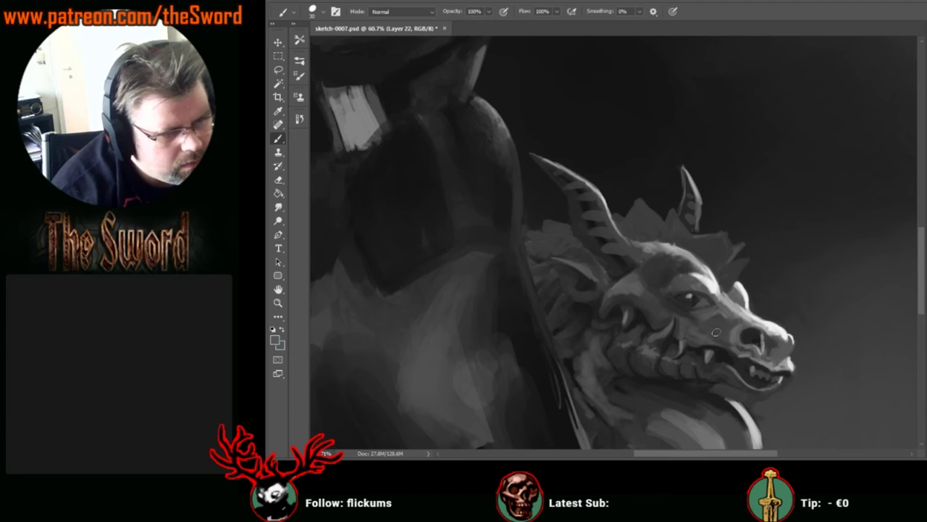
{"action": "key", "text": "bracketleft"}
{"action": "key", "text": "bracketleft"}
{"action": "key", "text": "bracketleft"}
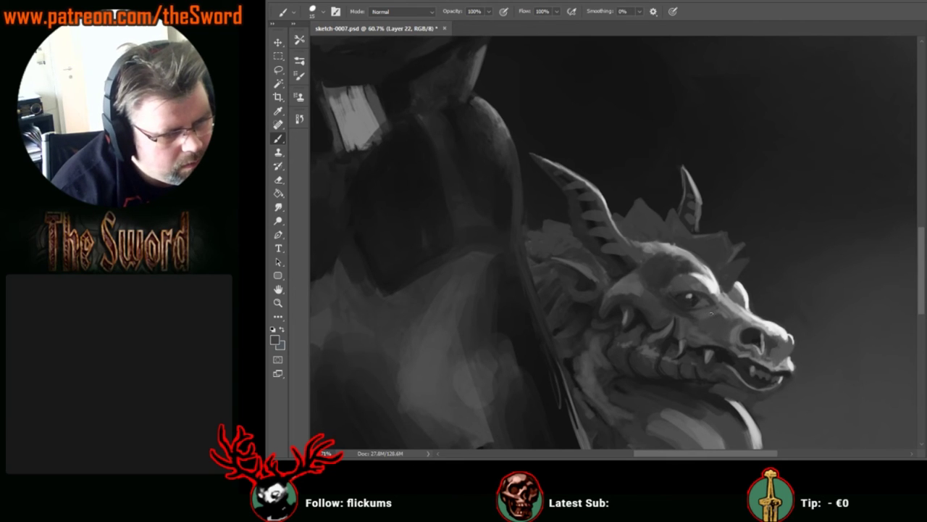
- Rework the lower eyelid with sampled dark and mid greys at size 20, and darken the eyeball with a very fine brush
{"action": "left_click", "coordinate": [684, 295], "text": "alt"}
{"action": "key", "text": "bracketright"}
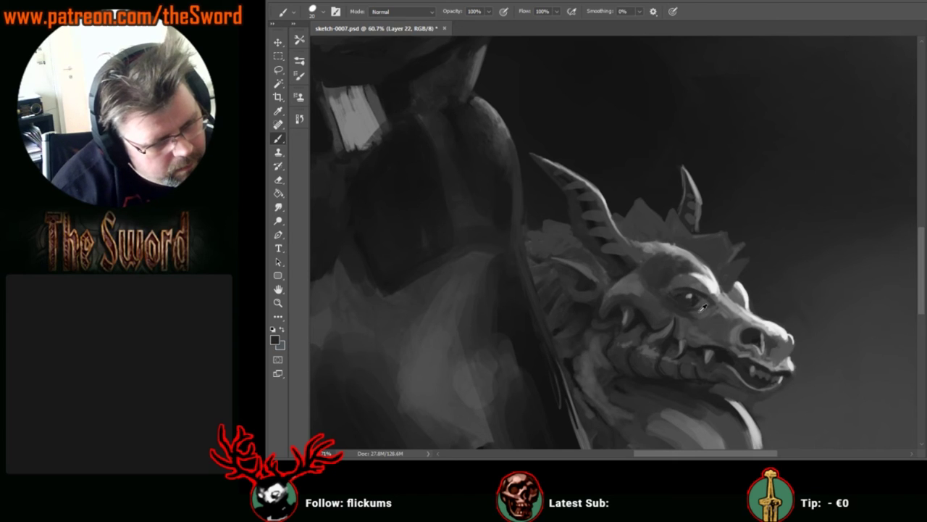
{"action": "left_click", "coordinate": [699, 311], "text": "alt"}
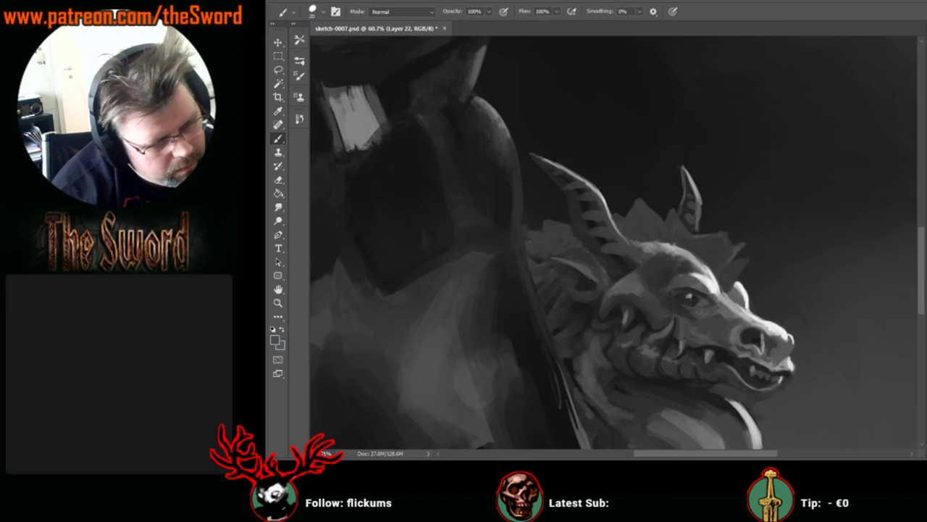
{"action": "left_click", "coordinate": [694, 299], "text": "alt"}
{"action": "key", "text": "bracketleft"}
{"action": "key", "text": "bracketleft"}
{"action": "key", "text": "bracketleft"}
{"action": "key", "text": "bracketleft"}
{"action": "key", "text": "bracketleft"}
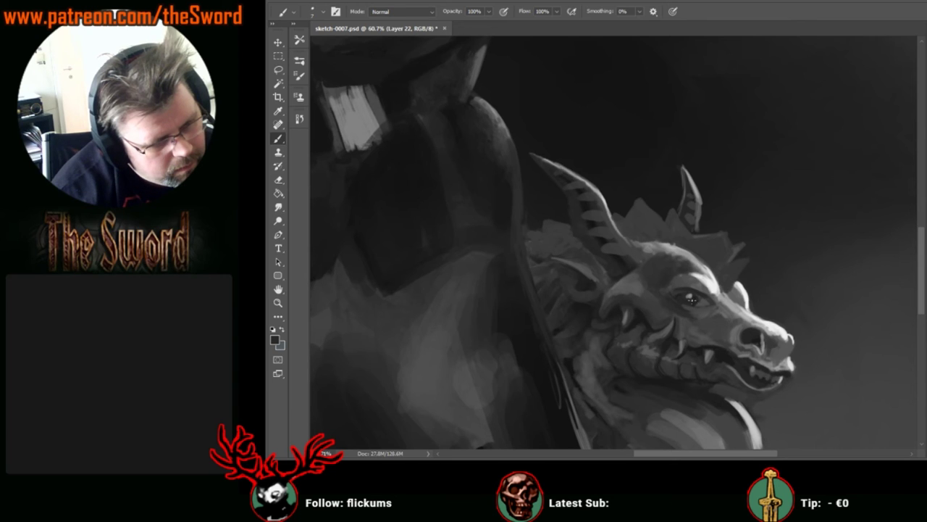
- Deepen the shadow at the back corner and rim of the dragon's eye with sampled dark grey at sizes 25 and 10
{"action": "left_click", "coordinate": [682, 297], "text": "alt"}
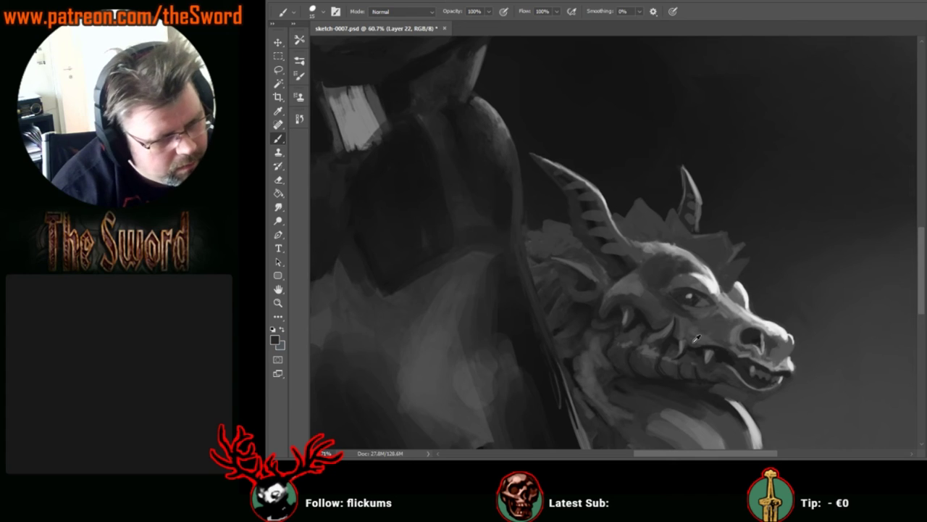
{"action": "key", "text": "bracketright"}
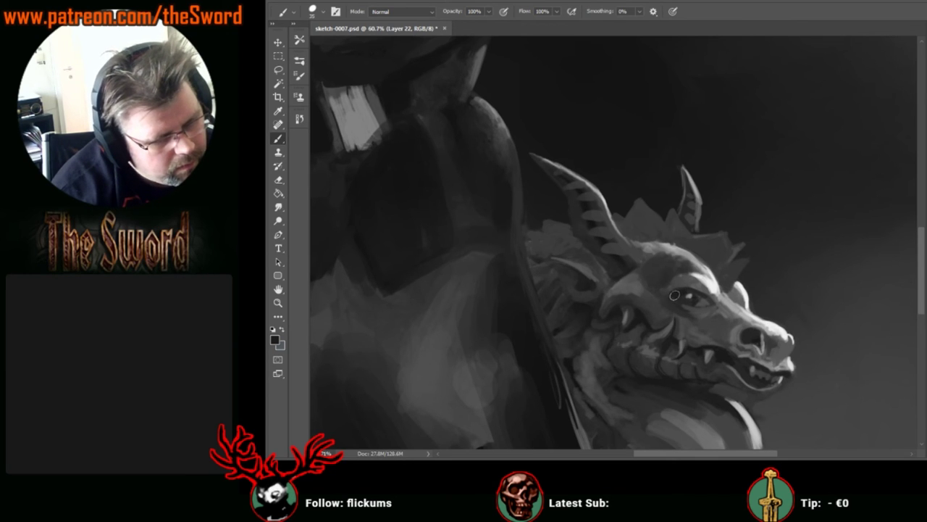
{"action": "key", "text": "bracketleft"}
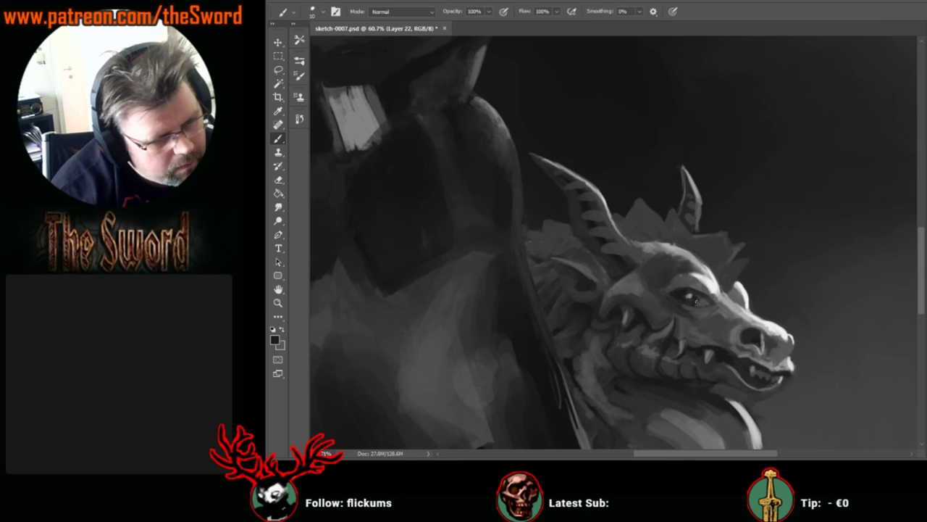
{"action": "key", "text": "x"}
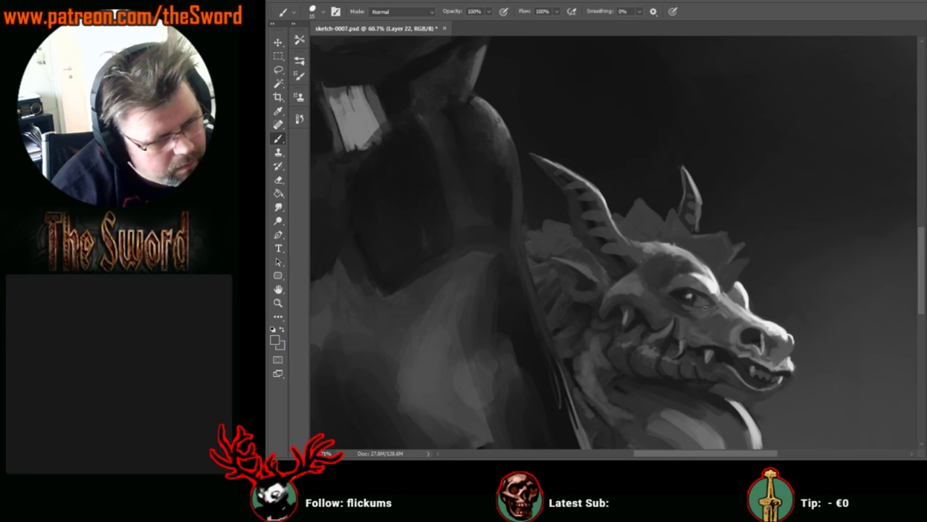
- Lighten the lower eyelid and the snout below it with a sampled lighter grey, stepping the brush from 30 down to 10
{"action": "left_click", "coordinate": [716, 431], "text": "alt"}
{"action": "key", "text": "]"}
{"action": "key", "text": "]"}
{"action": "key", "text": "]"}
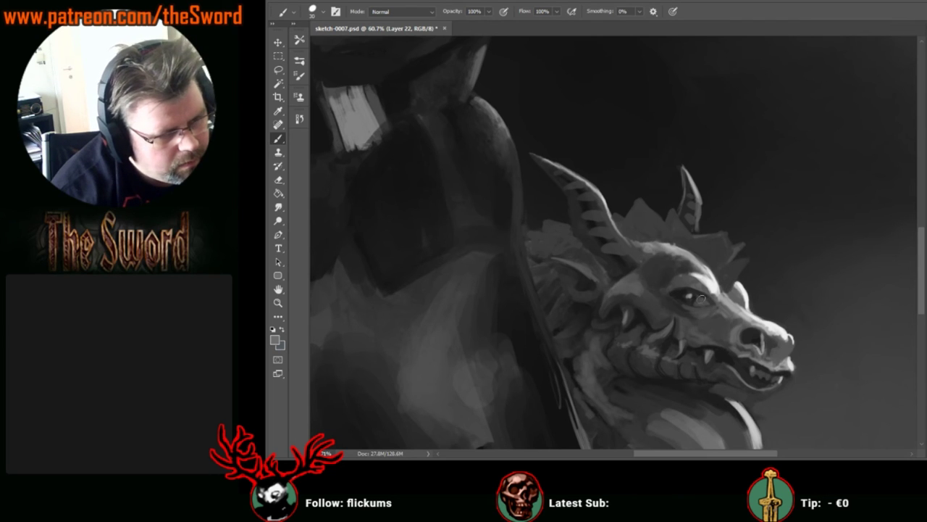
{"action": "key", "text": "["}
{"action": "left_click_drag", "start_coordinate": [697, 300], "coordinate": [701, 302]}
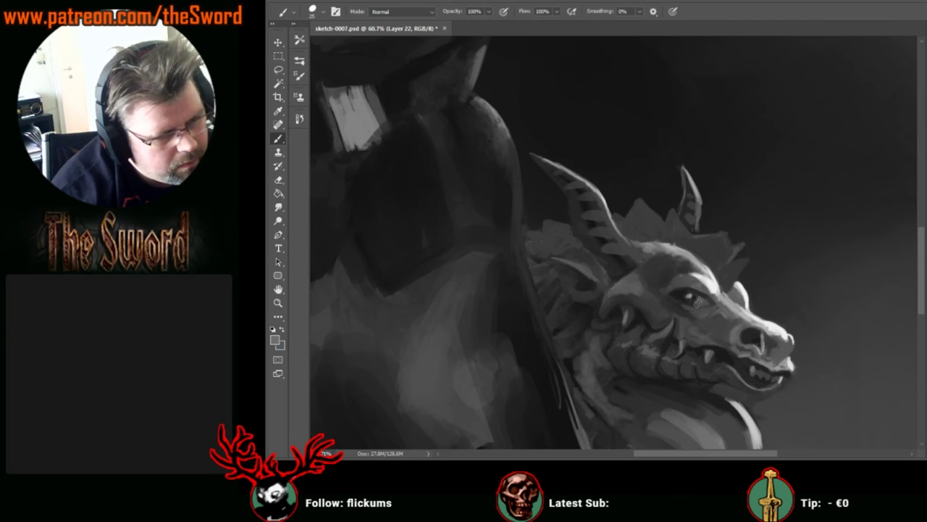
{"action": "key", "text": "bracketleft"}
{"action": "key", "text": "bracketleft"}
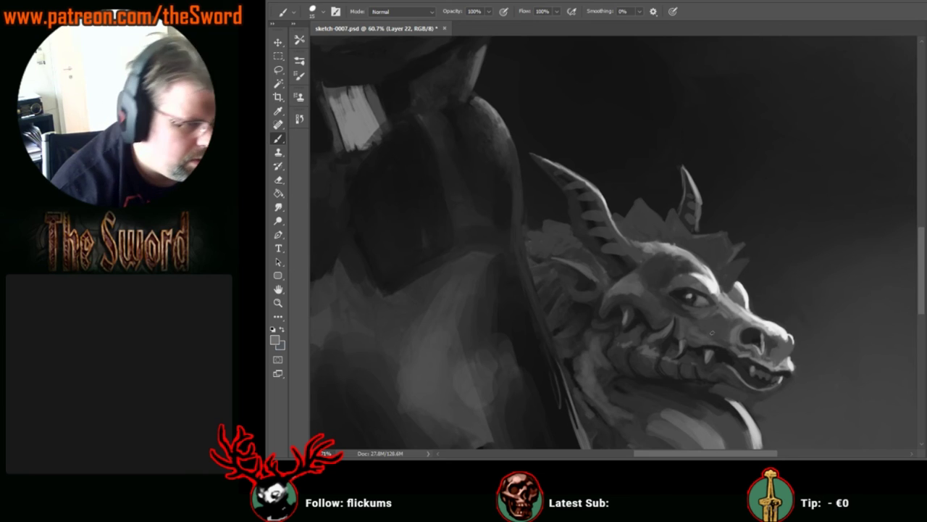
{"action": "key", "text": "bracketleft"}
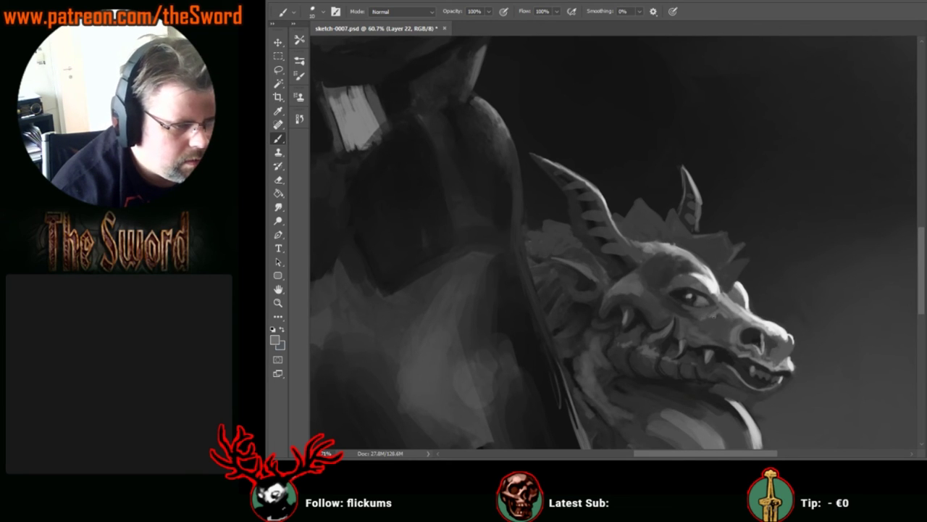
- Shade the skin behind the eye with a sampled dark grey at size 30, and line the upper eyelid with near-black at 10
{"action": "left_click", "coordinate": [696, 313], "text": "alt"}
{"action": "key", "text": "bracketright"}
{"action": "key", "text": "bracketright"}
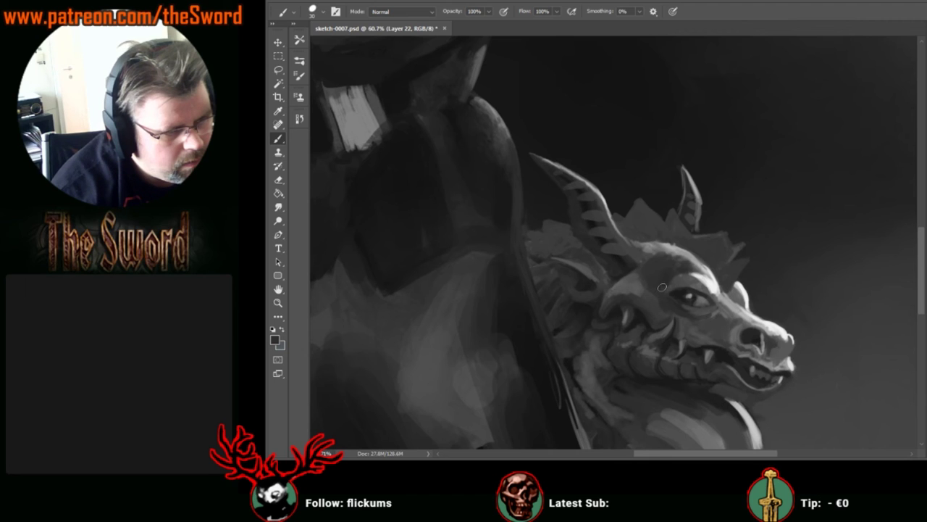
{"action": "left_click", "coordinate": [678, 294], "text": "alt"}
{"action": "key", "text": "bracketleft"}
{"action": "key", "text": "bracketleft"}
{"action": "key", "text": "bracketleft"}
{"action": "key", "text": "bracketleft"}
{"action": "left_click_drag", "start_coordinate": [674, 291], "coordinate": [687, 289]}
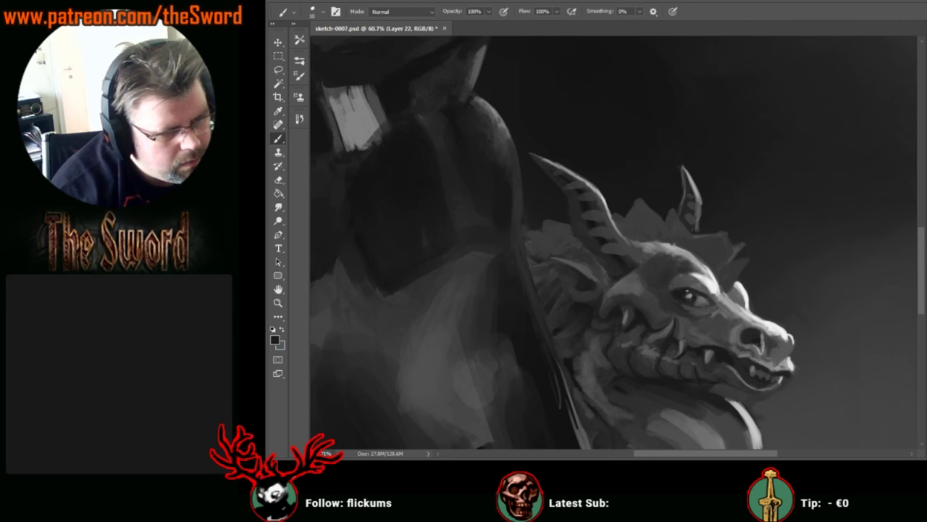
- Blend the brow above the dragon's eye with sampled greys at brush sizes 15 and 25
{"action": "left_click", "coordinate": [690, 265], "text": "alt"}
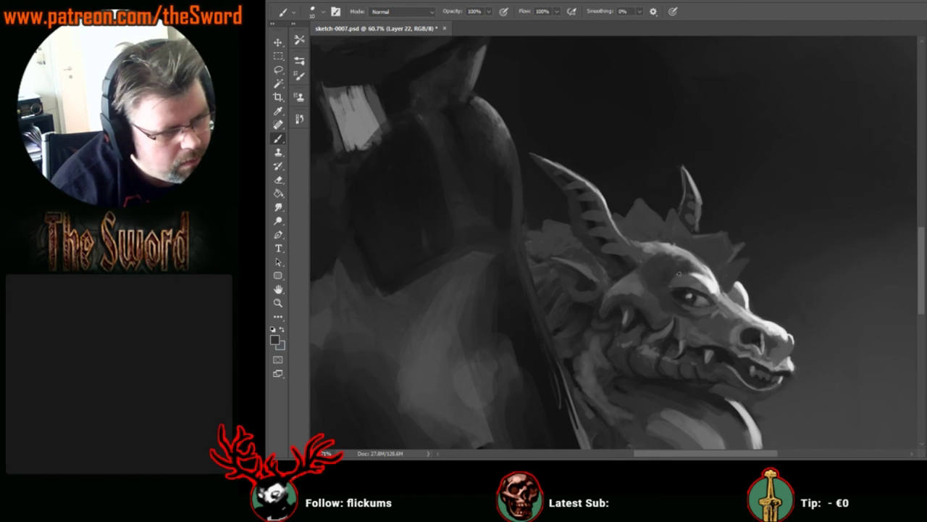
{"action": "key", "text": "bracketright"}
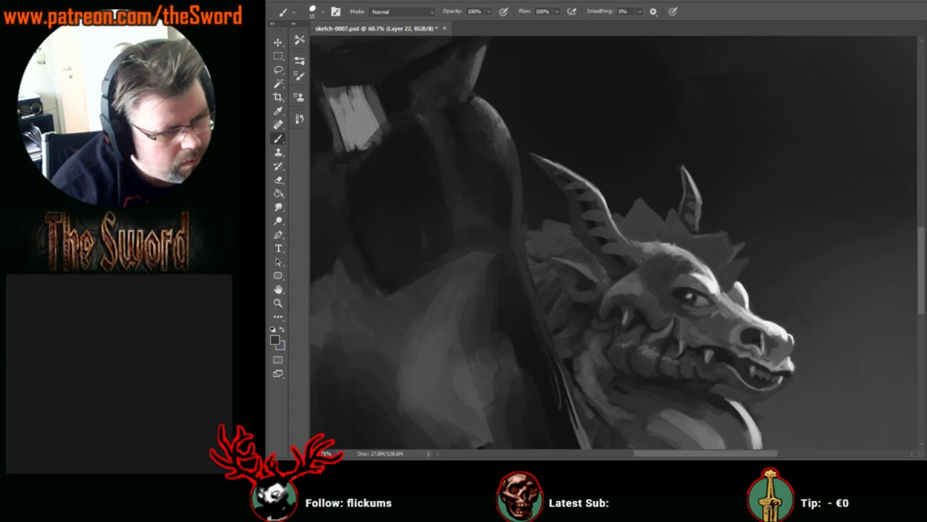
{"action": "left_click", "coordinate": [678, 285], "text": "alt"}
{"action": "left_click", "coordinate": [691, 275], "text": "alt"}
{"action": "left_click_drag", "start_coordinate": [675, 283], "coordinate": [686, 274]}
{"action": "left_click", "coordinate": [688, 279], "text": "alt"}
{"action": "key", "text": "bracketright"}
{"action": "key", "text": "bracketright"}
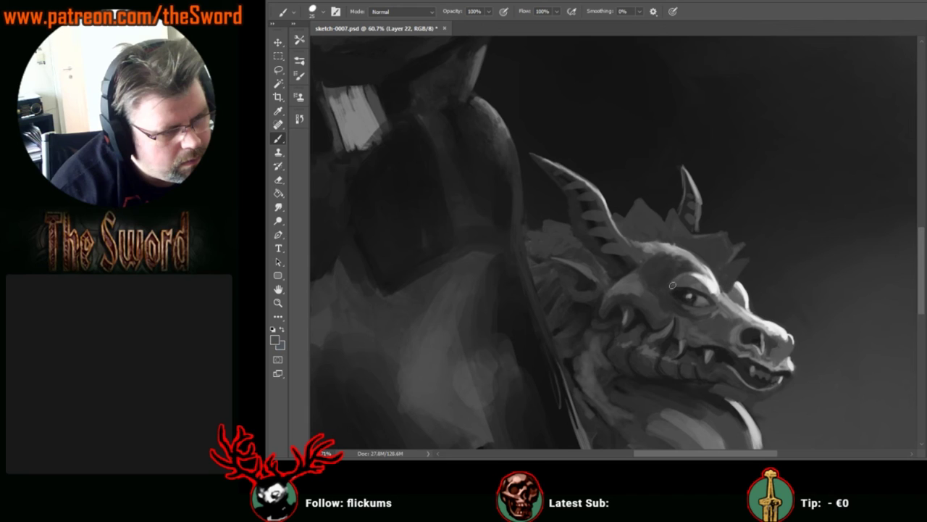
- Add fine mid-grey wrinkle detail beneath the back corner of the eye with a small brush
{"action": "key", "text": "bracketleft"}
{"action": "key", "text": "bracketleft"}
{"action": "key", "text": "bracketleft"}
{"action": "key", "text": "bracketleft"}
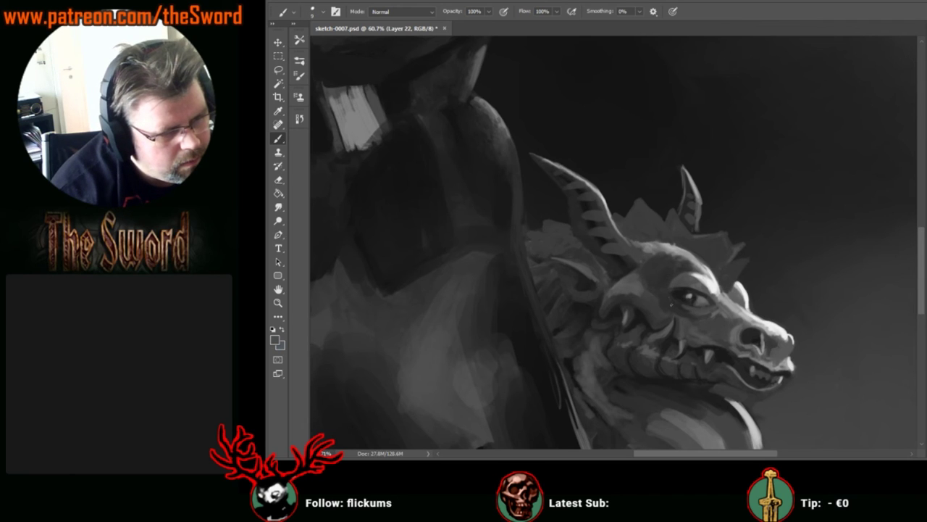
{"action": "key", "text": "bracketright"}
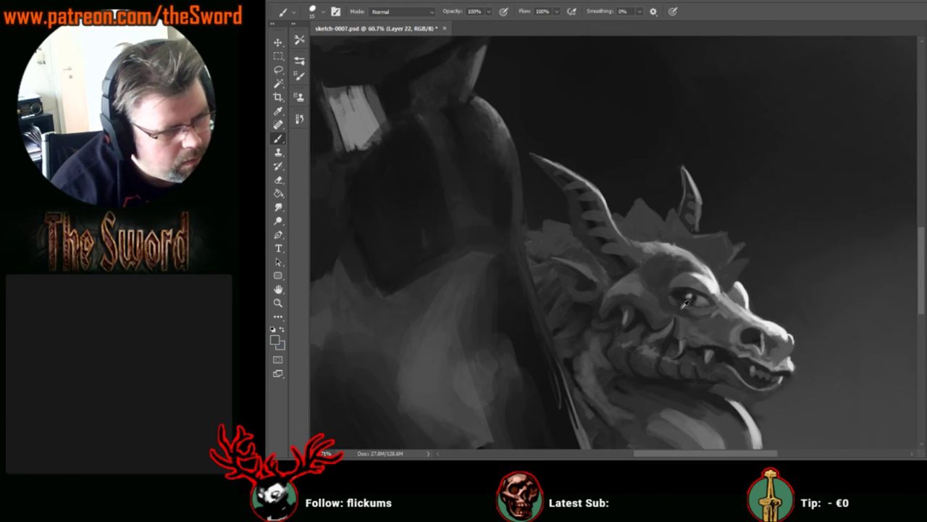
- Soften the shadows around the eye socket and upper eyelid with a dark grey sampled near the horn base, at size 30
{"action": "left_click", "coordinate": [630, 261], "text": "alt"}
{"action": "key", "text": "bracketright"}
{"action": "key", "text": "bracketright"}
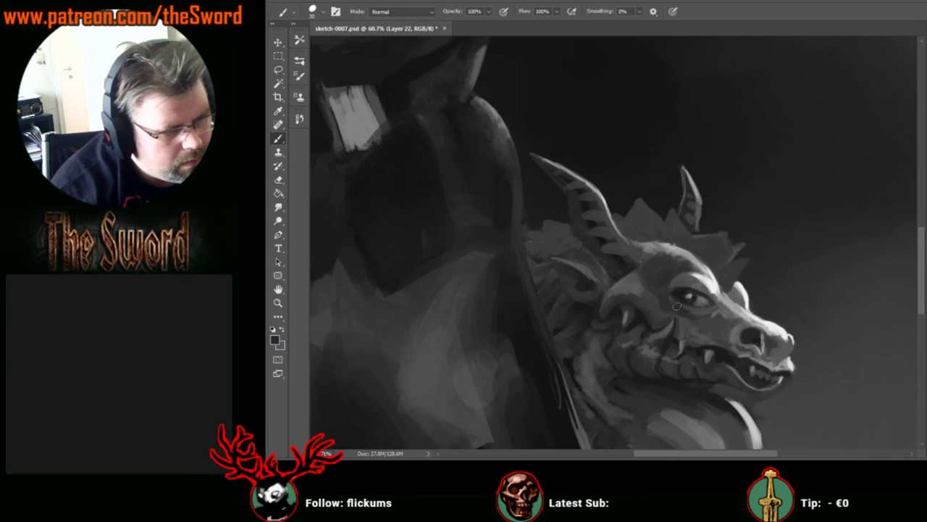
{"action": "key", "text": "bracketright"}
{"action": "key", "text": "bracketright"}
{"action": "key", "text": "bracketright"}
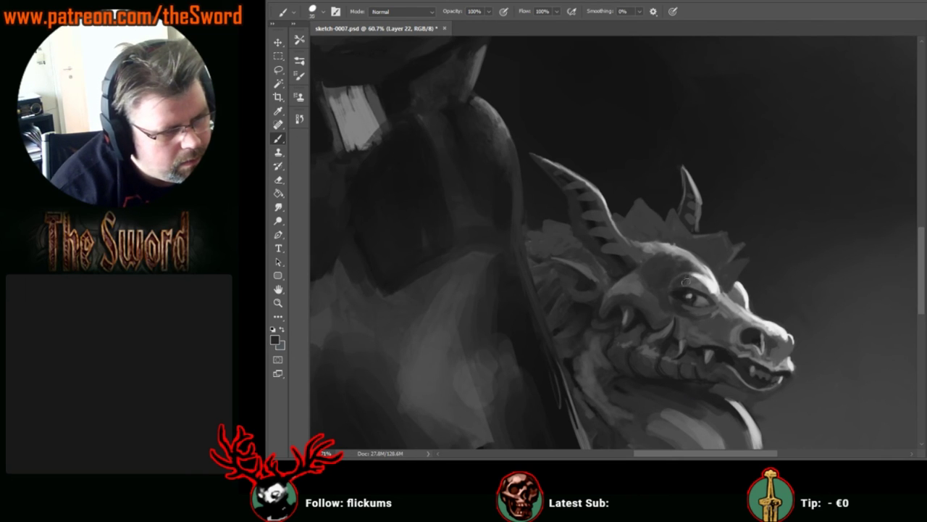
{"action": "key", "text": "bracketleft"}
{"action": "key", "text": "bracketleft"}
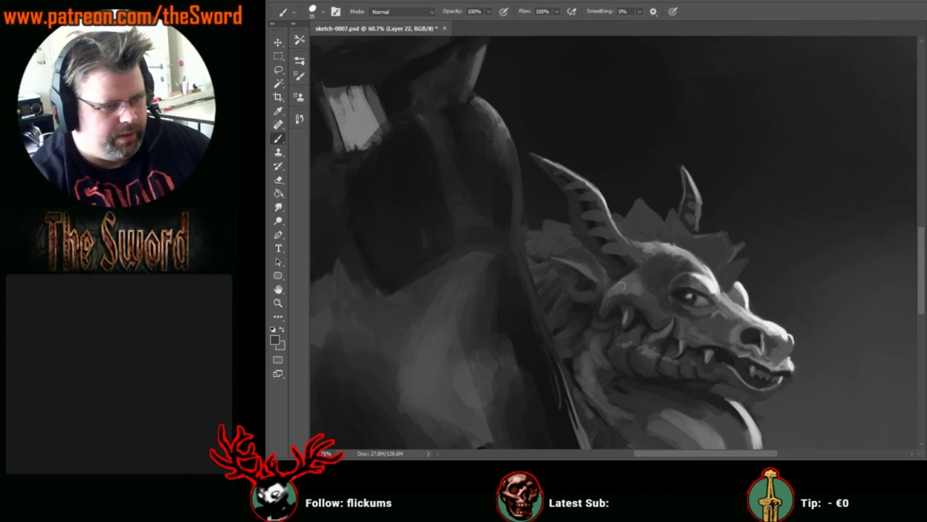
- Refine the cheek bulge and the shadow at the near horn's base with sampled dark greys, using fine and size 30 brushes
{"action": "key", "text": "bracketleft"}
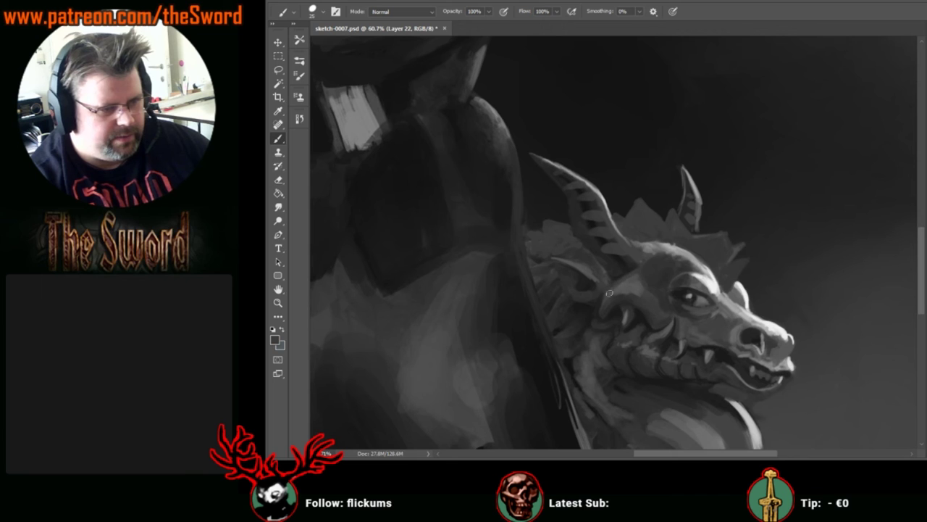
{"action": "key", "text": "bracketleft"}
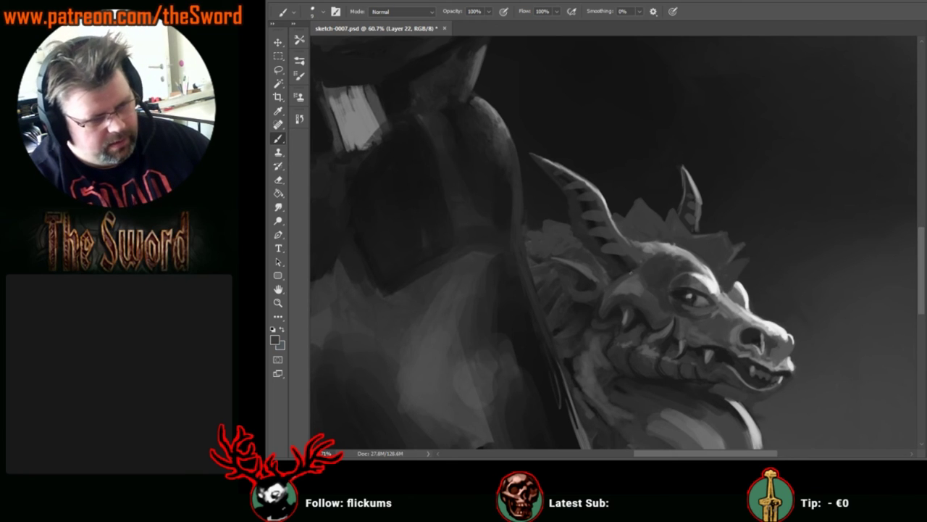
{"action": "left_click", "coordinate": [629, 265], "text": "alt"}
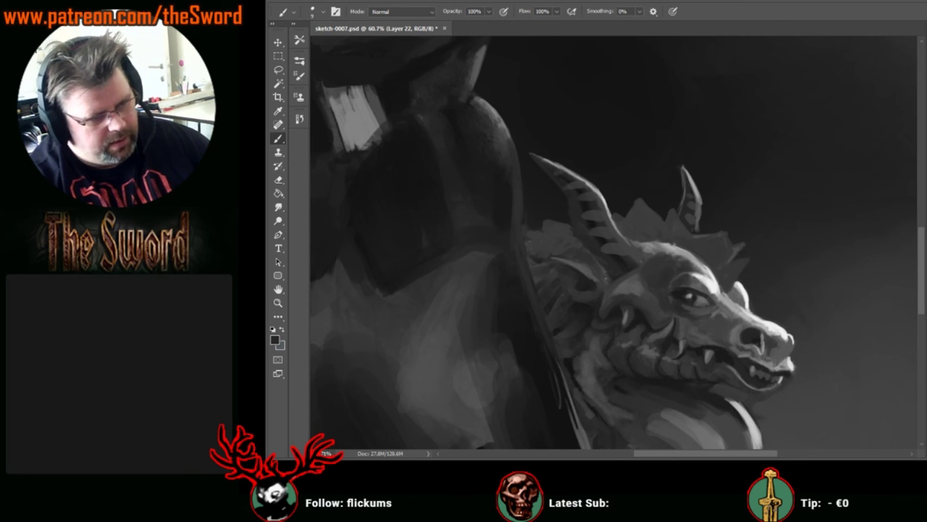
{"action": "left_click", "coordinate": [640, 257], "text": "alt"}
{"action": "key", "text": "bracketright"}
{"action": "key", "text": "bracketright"}
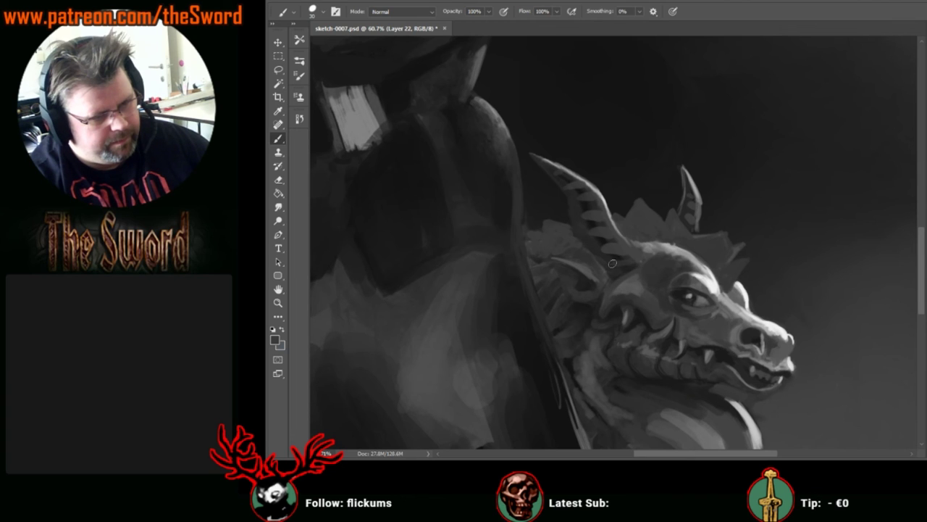
- Paint lighter ridges along the near horn and its base with a sampled light grey at size 25 and finer
{"action": "left_click", "coordinate": [617, 221], "text": "alt"}
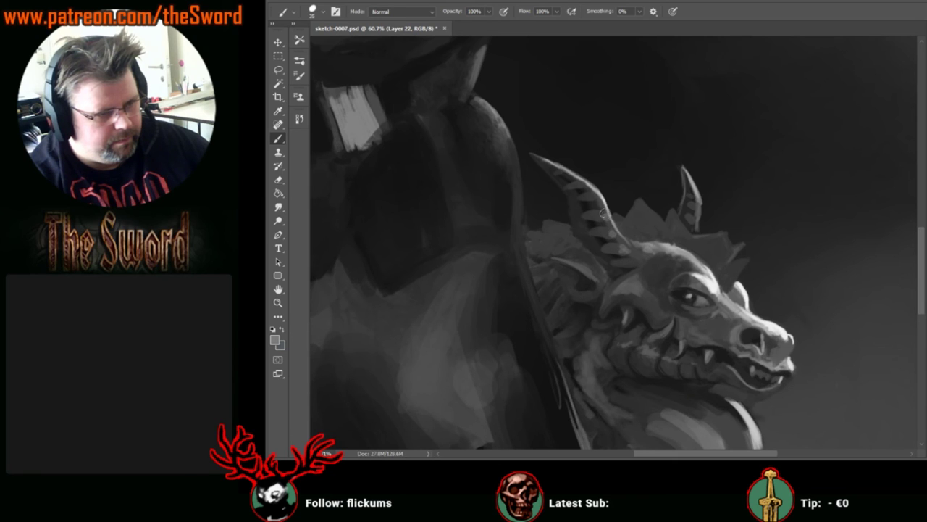
{"action": "left_click_drag", "start_coordinate": [627, 254], "coordinate": [636, 263]}
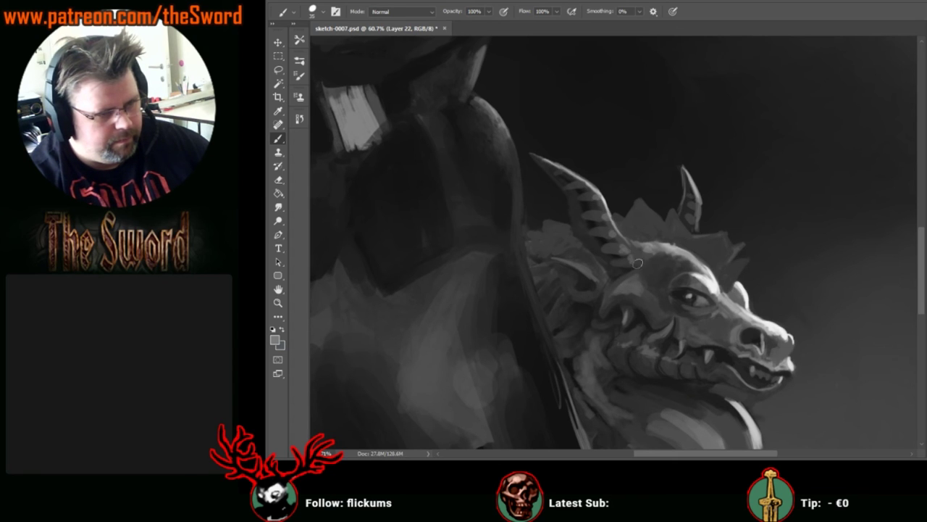
{"action": "key", "text": "bracketleft"}
{"action": "key", "text": "bracketleft"}
{"action": "key", "text": "bracketleft"}
{"action": "key", "text": "bracketleft"}
{"action": "key", "text": "bracketleft"}
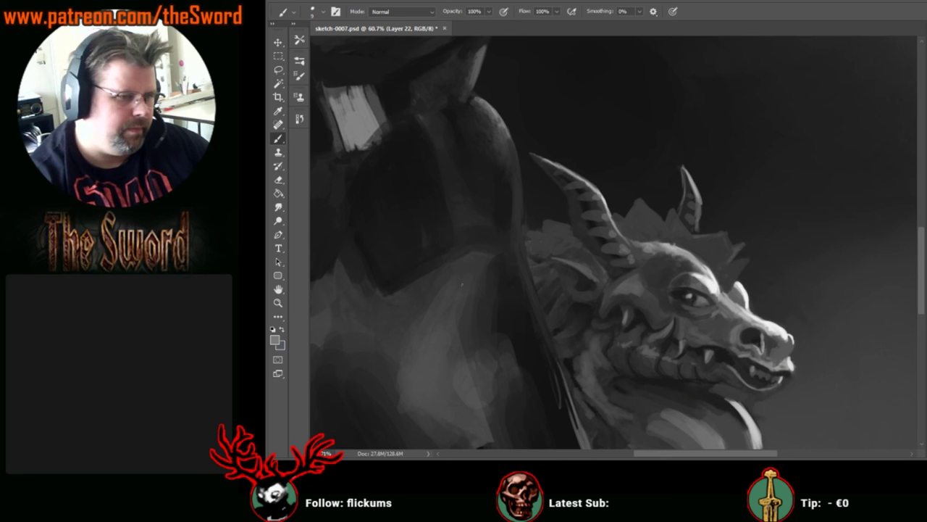
- Examine the whole painting to judge the dragon's head against the witch
{"action": "left_click", "coordinate": [278, 304]}
{"action": "left_click_drag", "start_coordinate": [713, 278], "coordinate": [593, 289]}
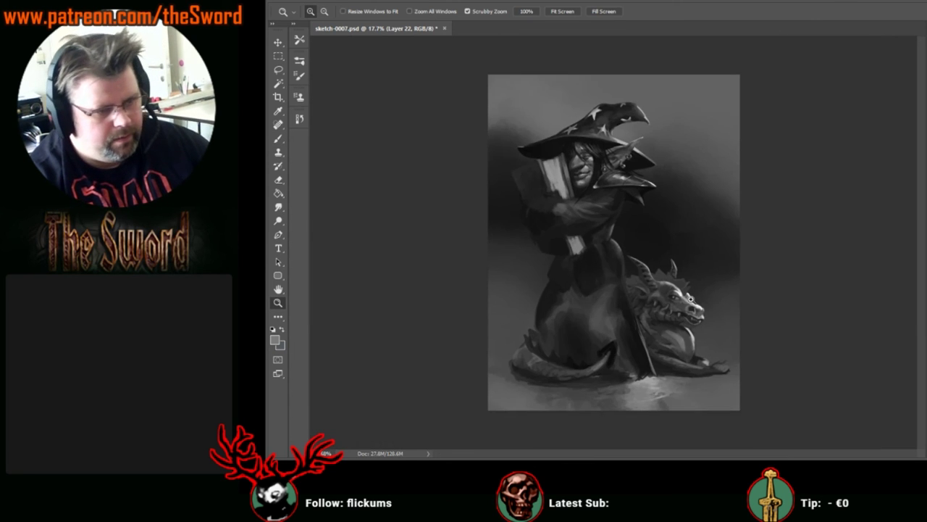
{"action": "left_click_drag", "start_coordinate": [705, 309], "coordinate": [723, 276]}
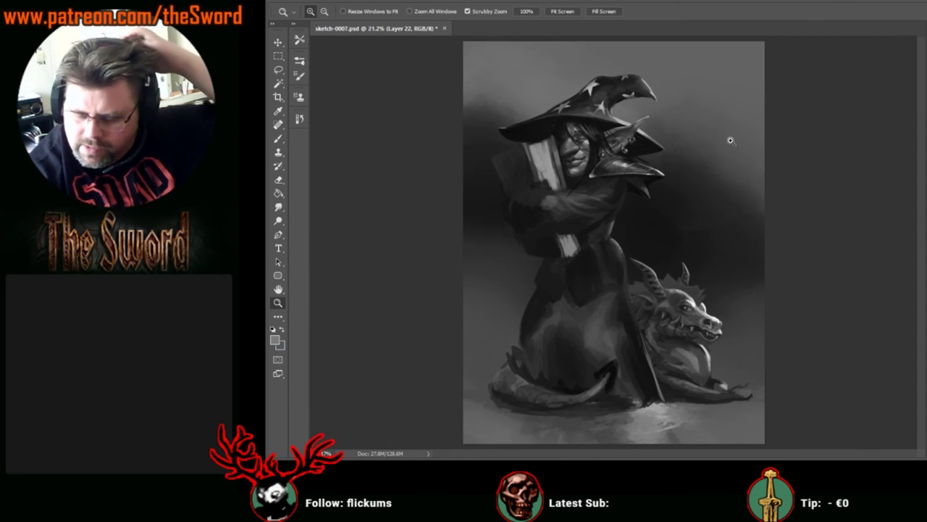